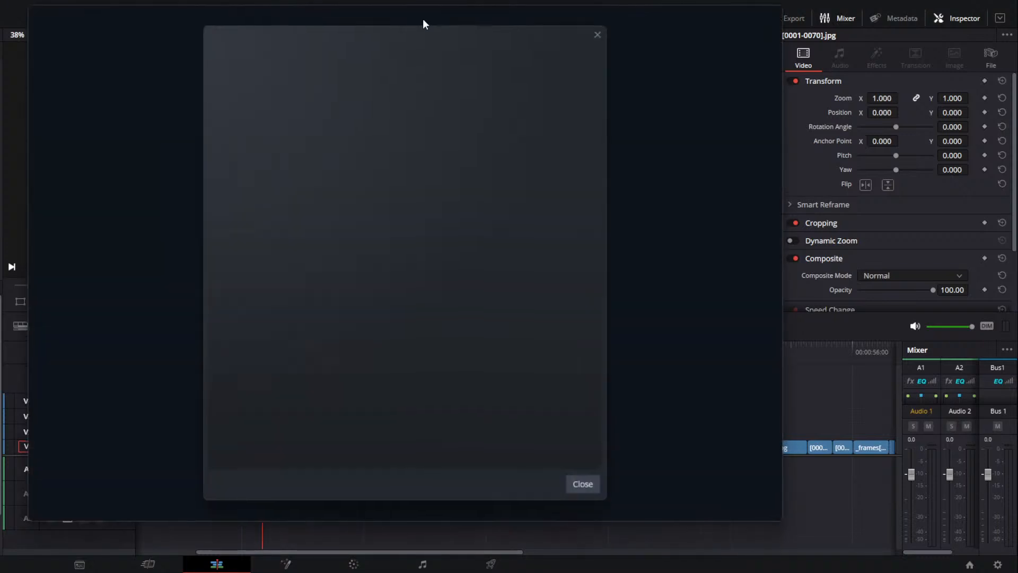
drag(424, 18, 0, 66)
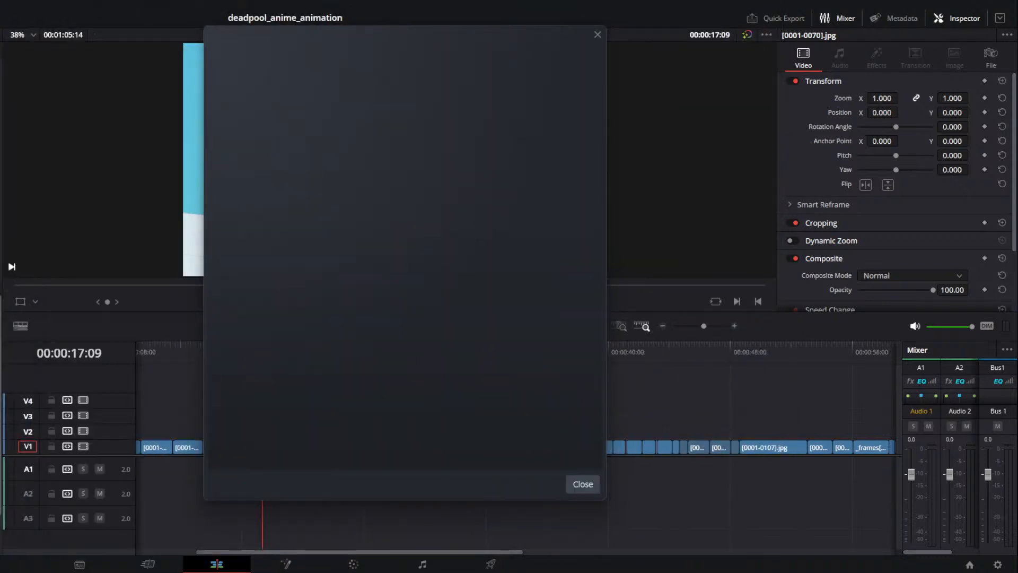
click(597, 35)
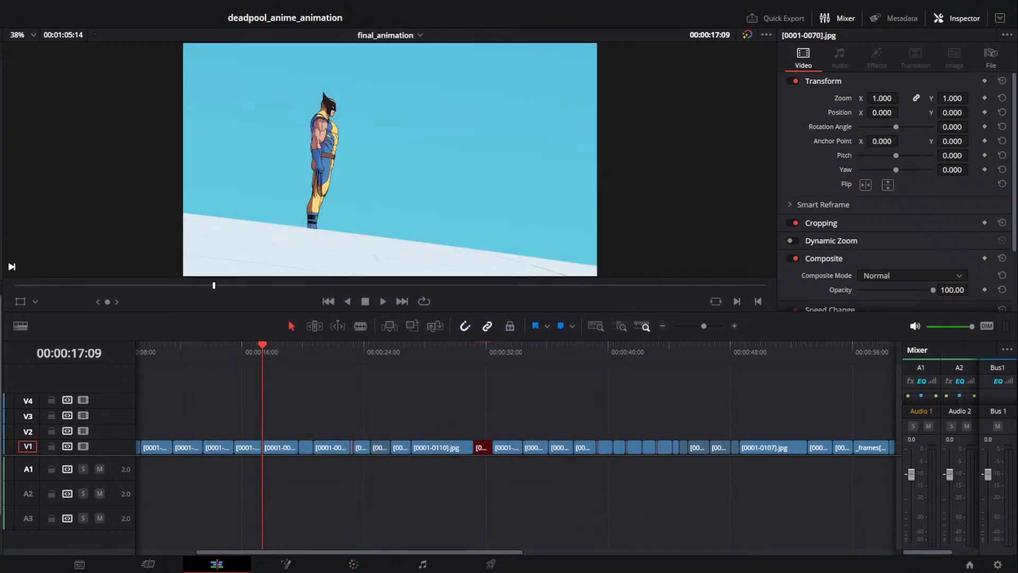
right_click(825, 552)
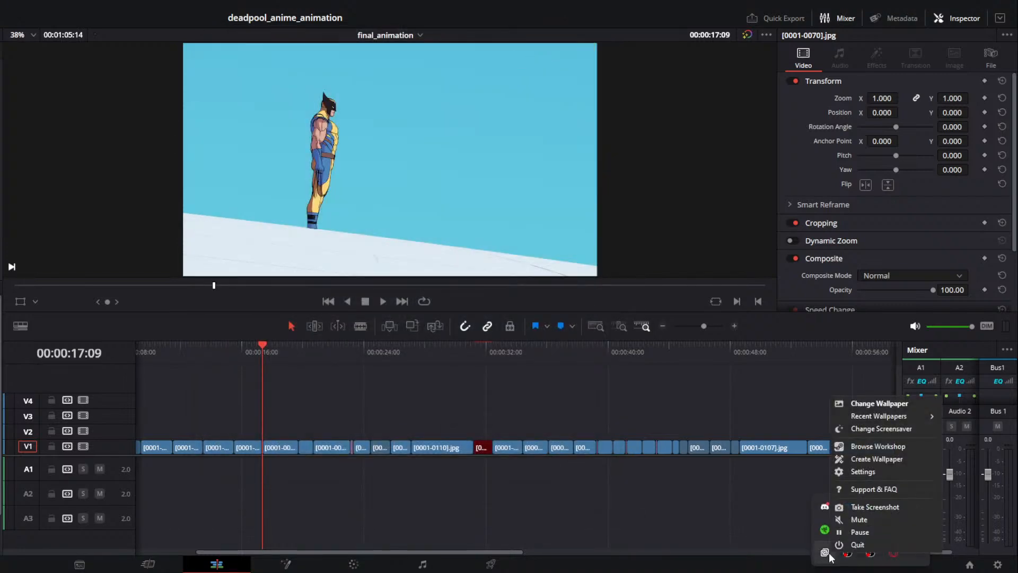
click(896, 404)
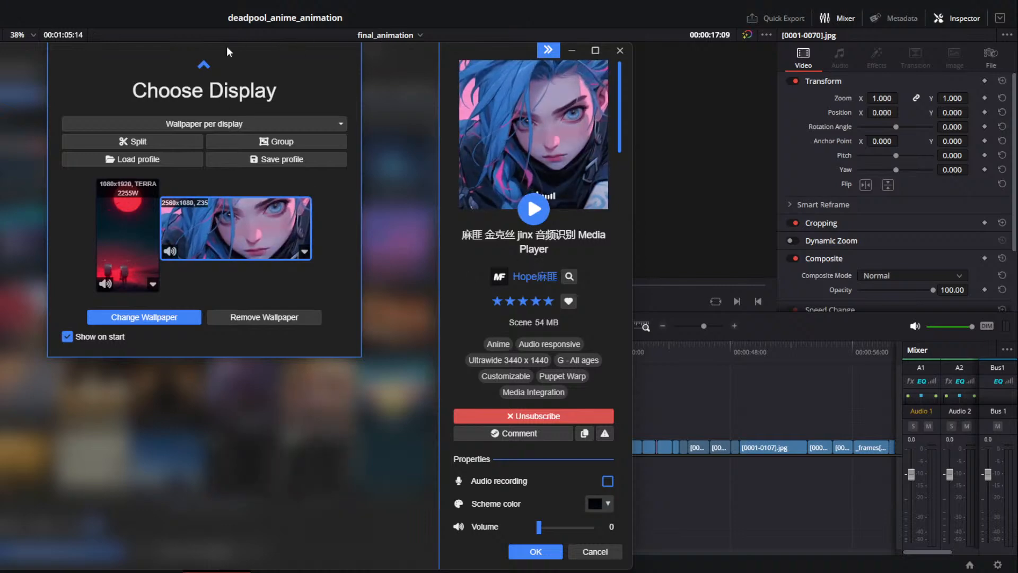
click(619, 49)
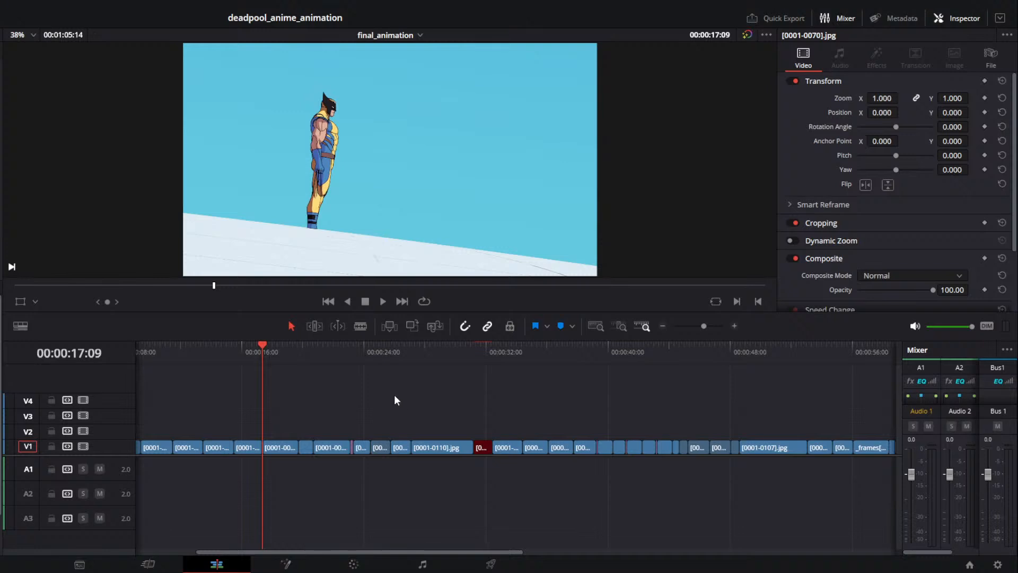
Step: Scrub through the whole final_animation timeline and examine the assembled scene clips on track V1
click(357, 398)
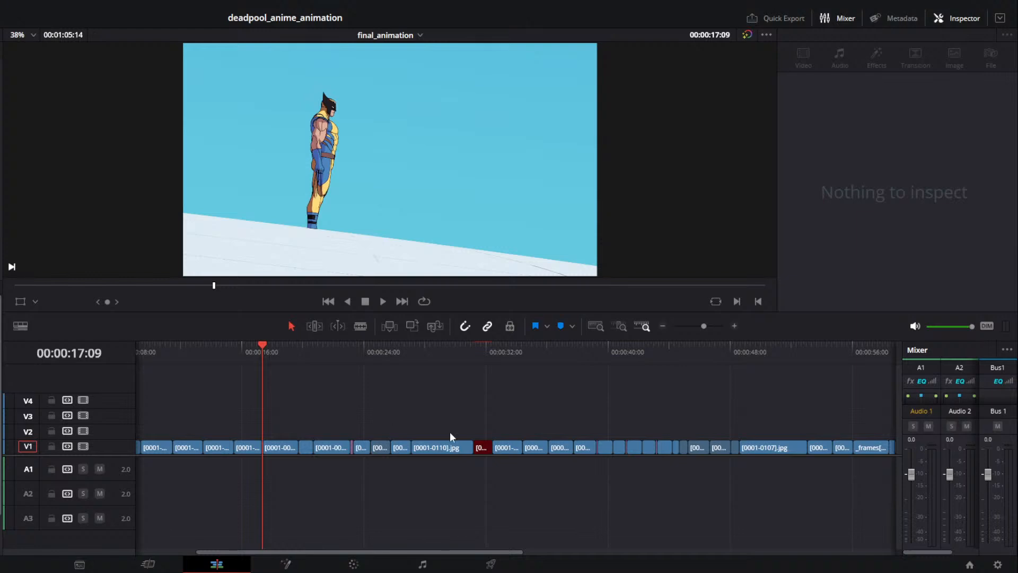
scroll(444, 404, down, 5)
scroll(445, 404, up, 3)
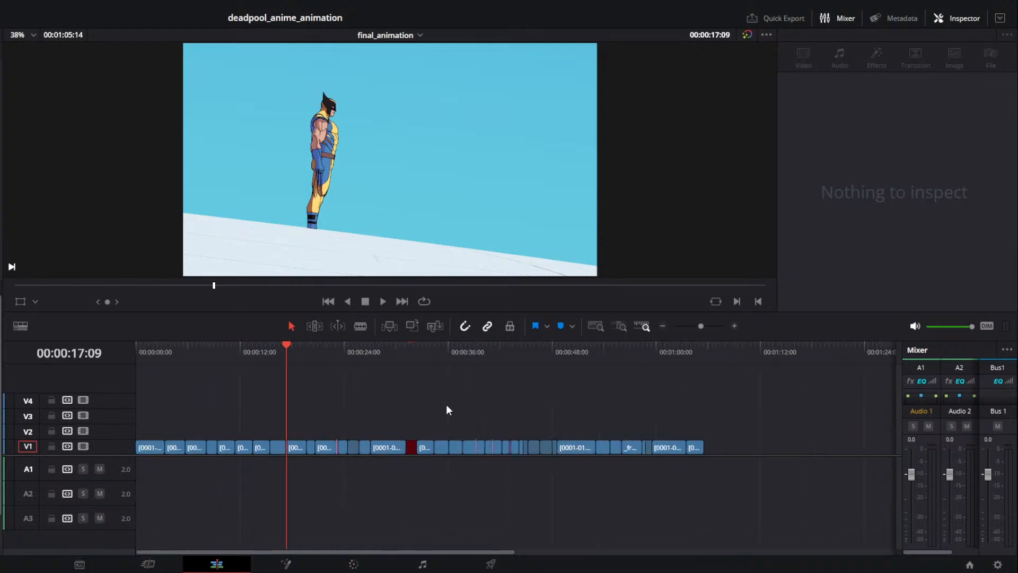
click(442, 393)
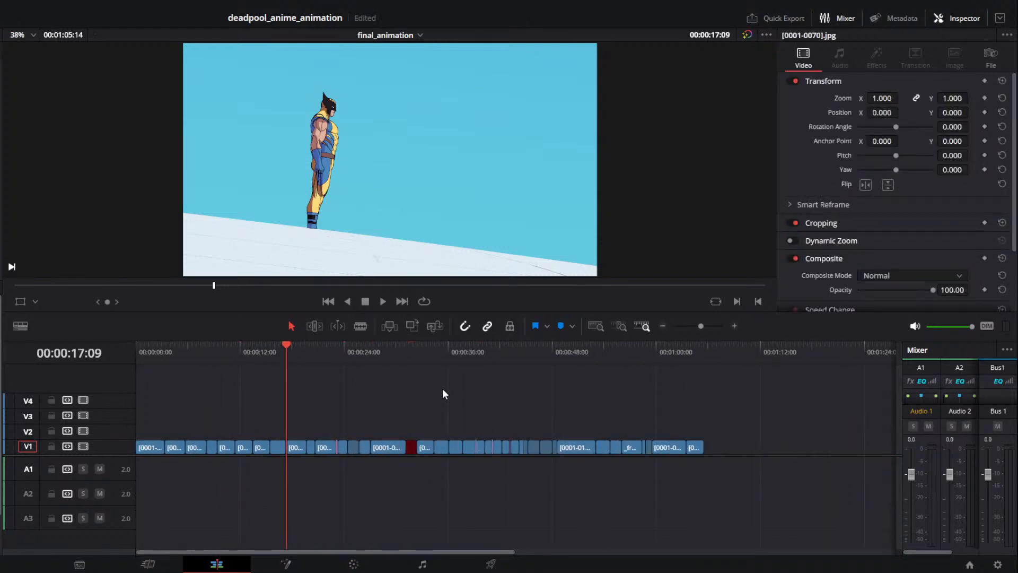
scroll(446, 409, up, 5)
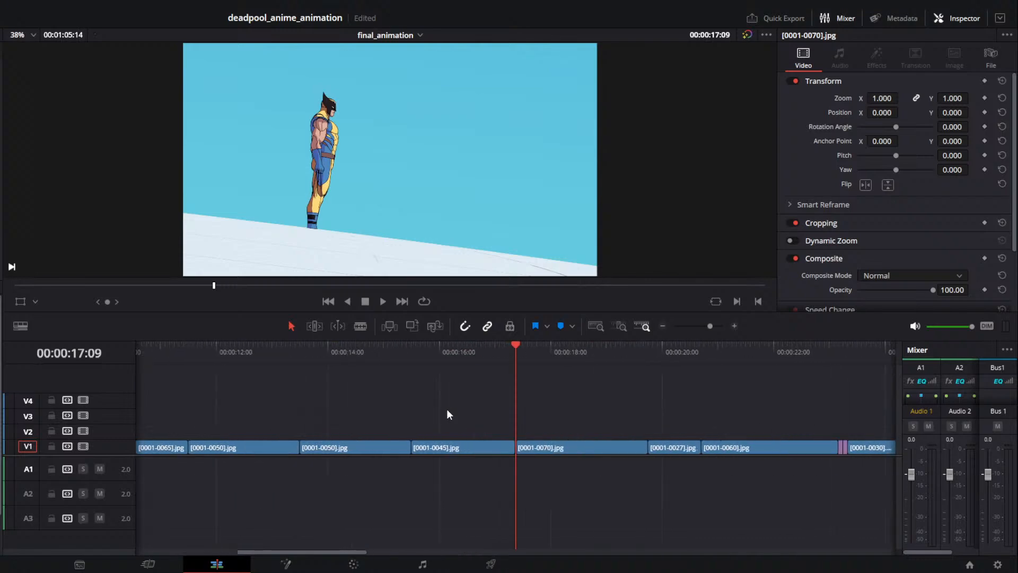
scroll(446, 409, down, 6)
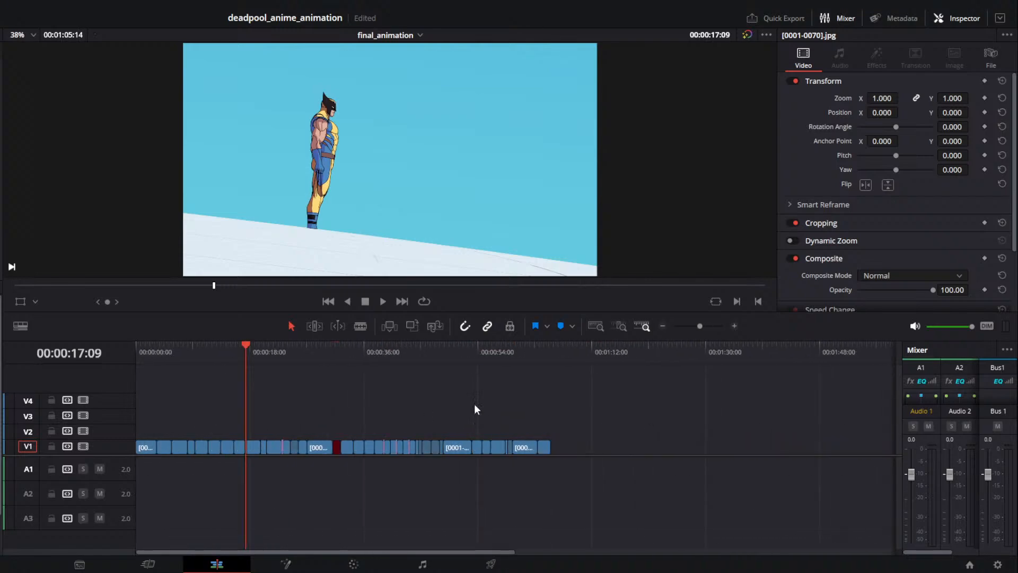
click(144, 357)
drag(144, 358, 550, 371)
click(355, 435)
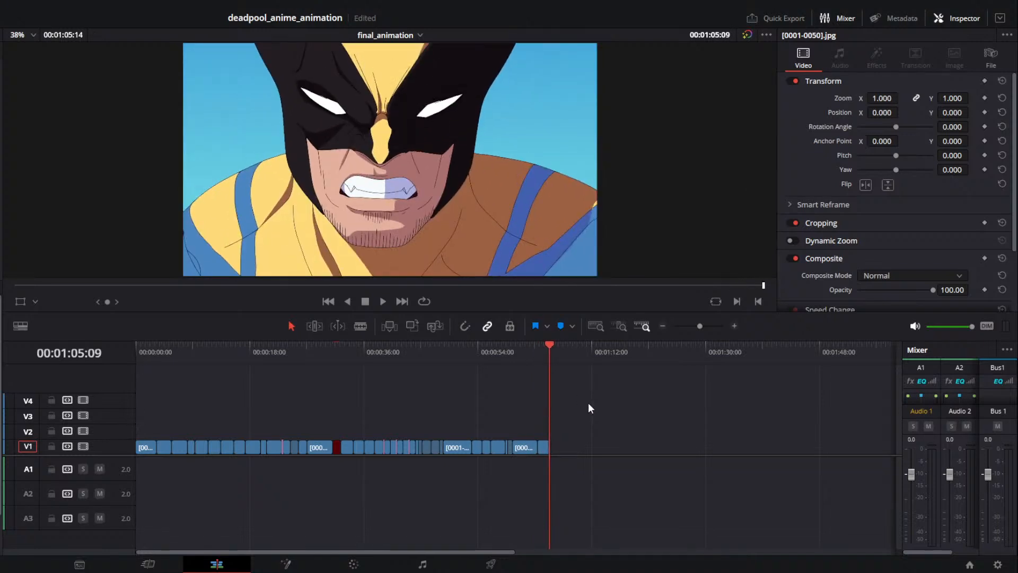
drag(466, 354, 460, 354)
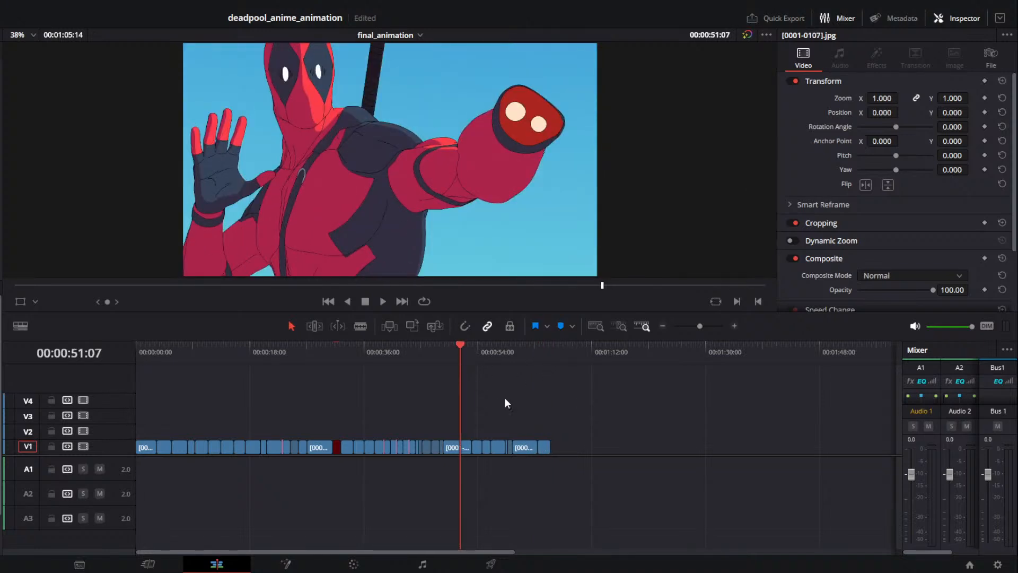
scroll(542, 419, up, 6)
scroll(543, 418, down, 7)
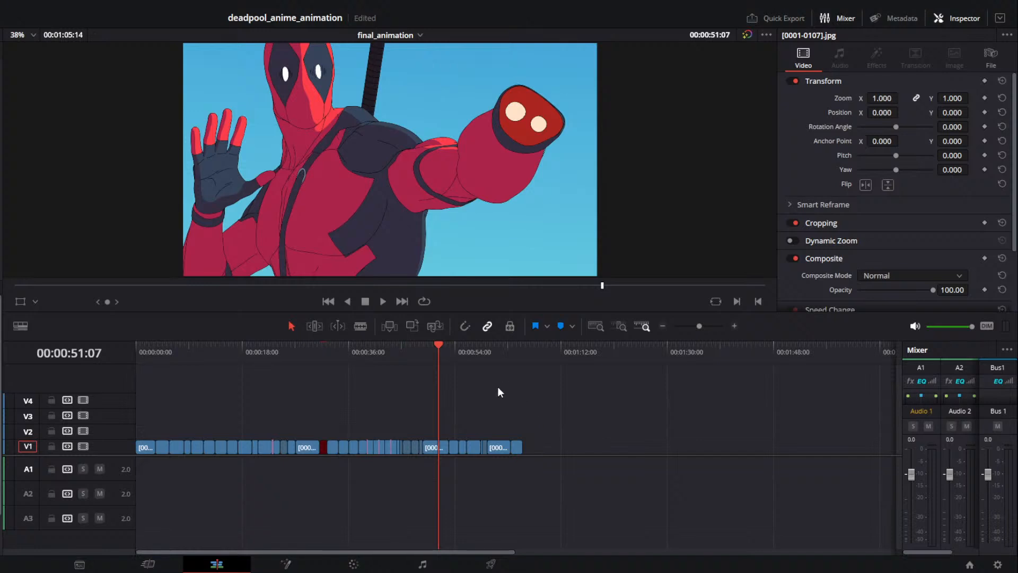
scroll(498, 390, up, 3)
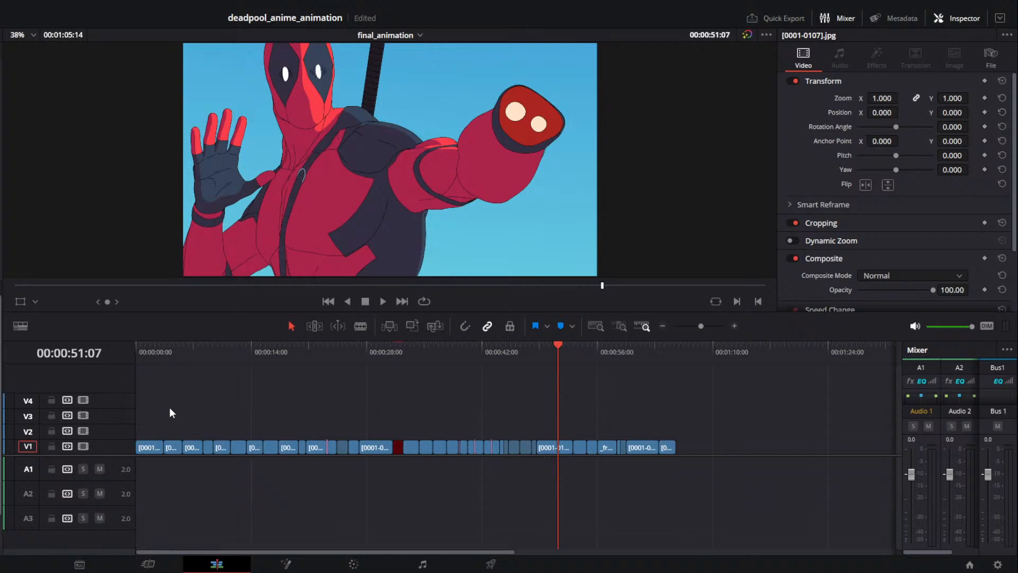
Step: Review the frames of the opening clip and those at 00:00:27:14 and 00:00:21:12 on the timeline
click(149, 355)
scroll(400, 394, up, 9)
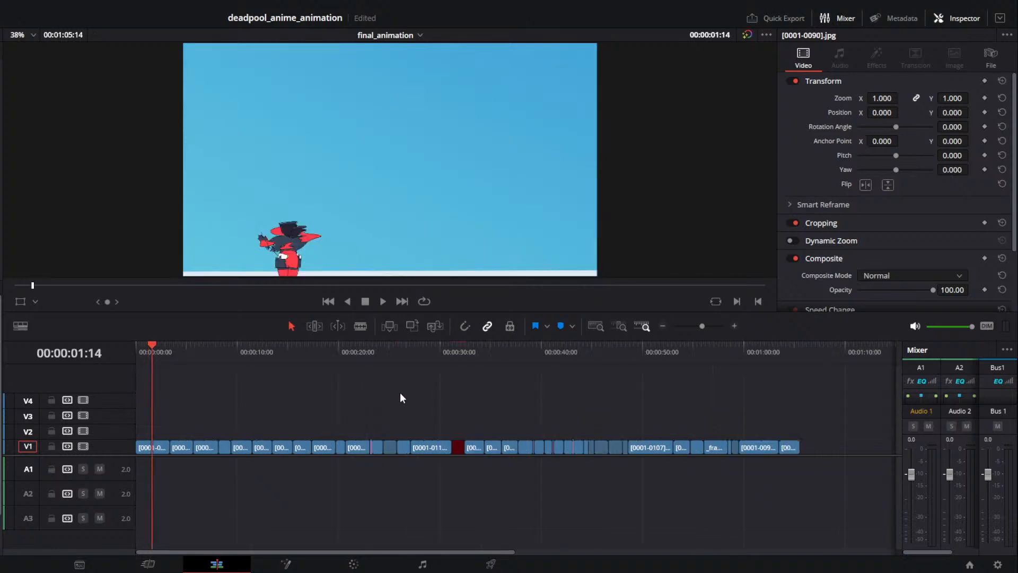
scroll(402, 395, down, 10)
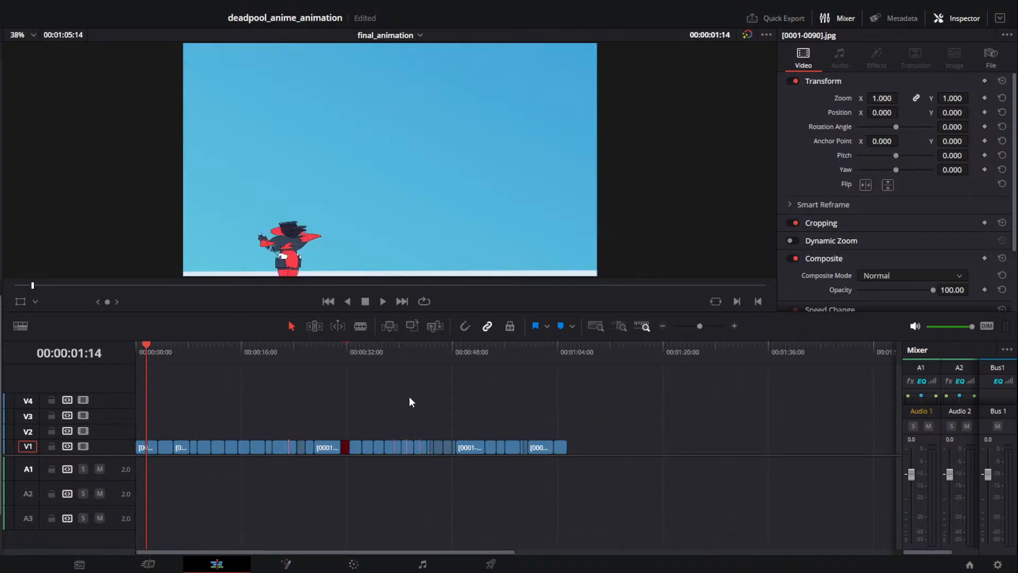
scroll(525, 406, up, 2)
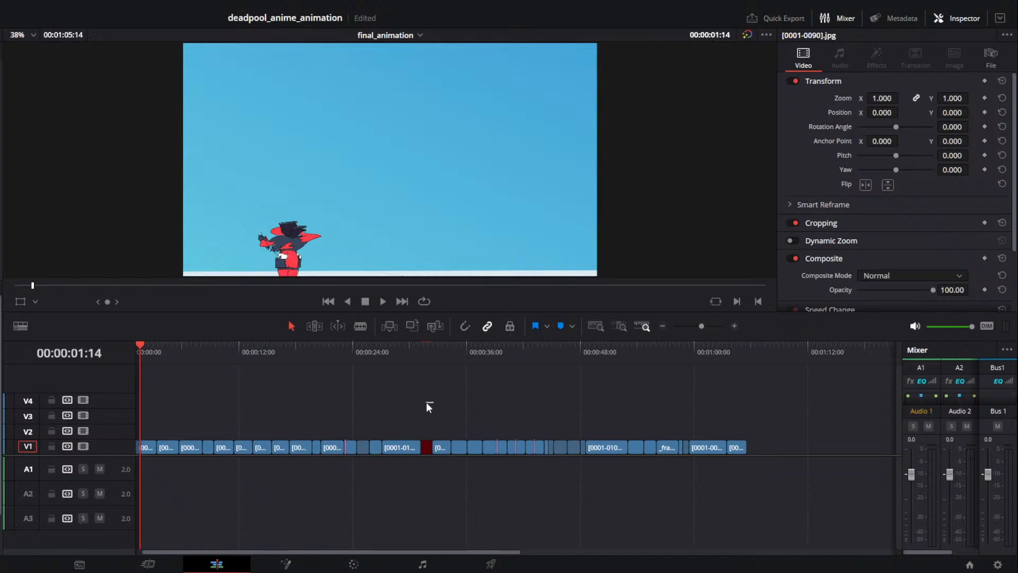
drag(427, 403, 454, 399)
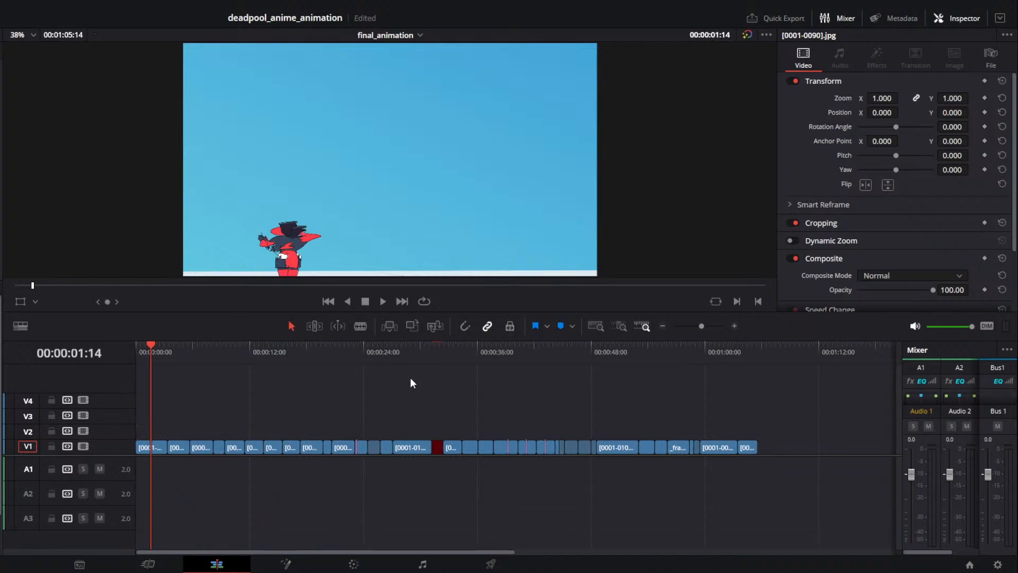
click(398, 366)
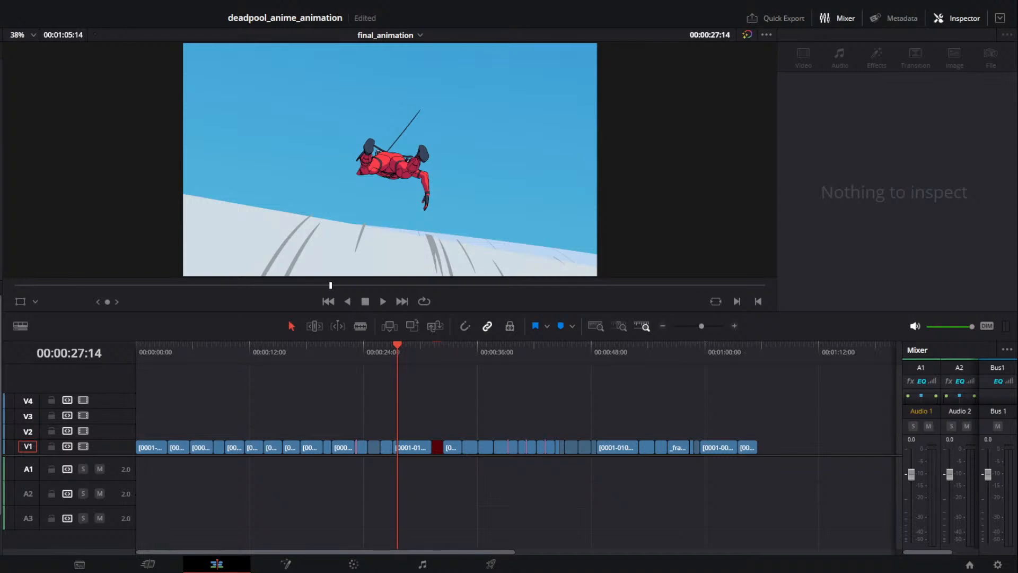
drag(0, 1, 447, 2)
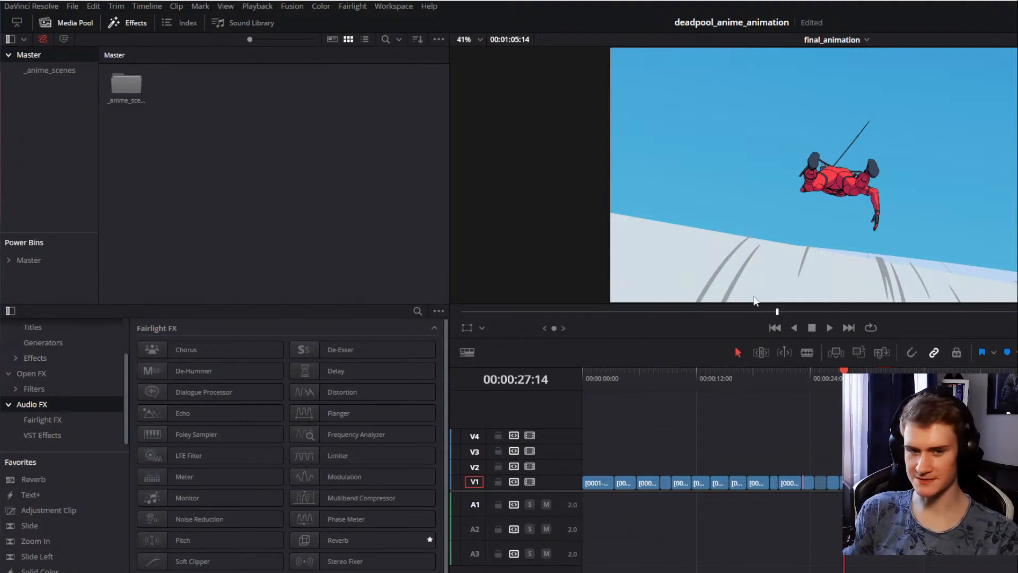
drag(634, 375, 786, 380)
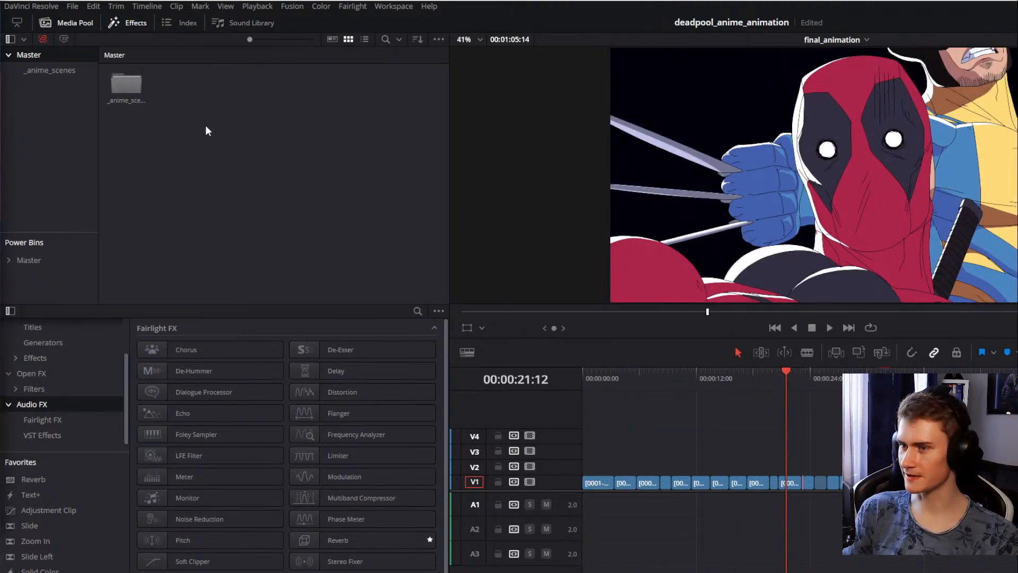
Step: Create a new bin in the media pool's Master bin
right_click(186, 140)
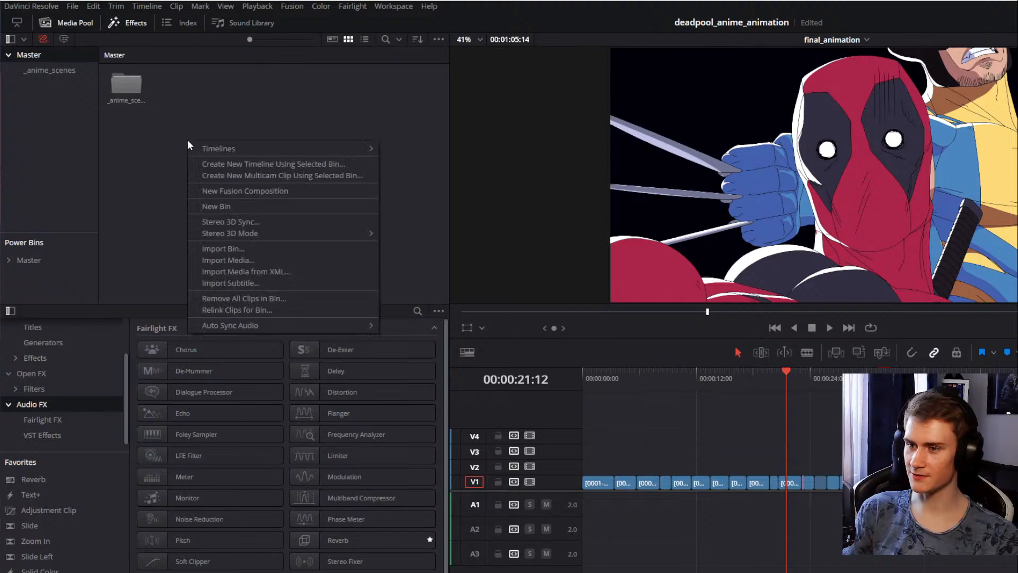
mouse_move(240, 150)
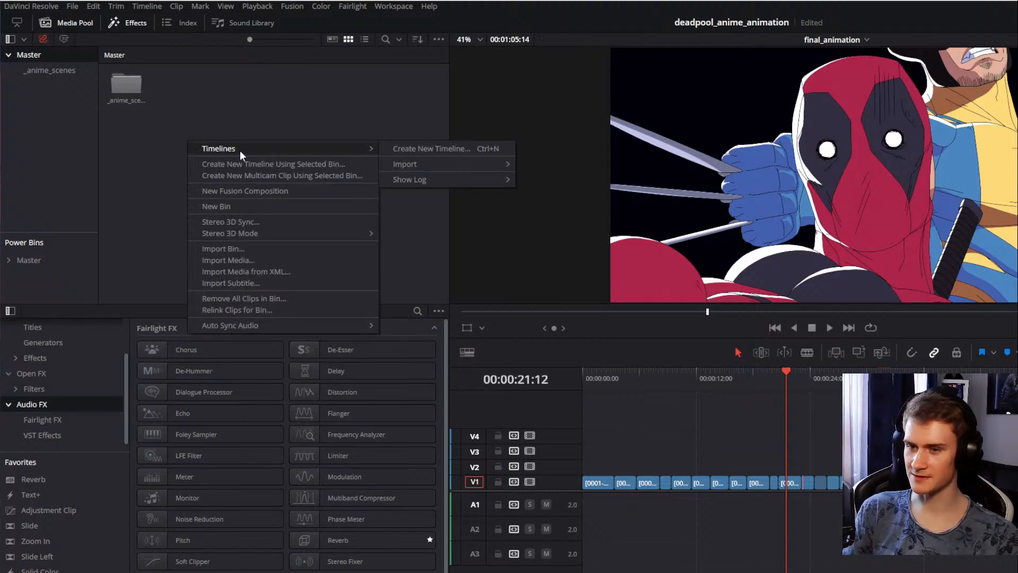
click(224, 206)
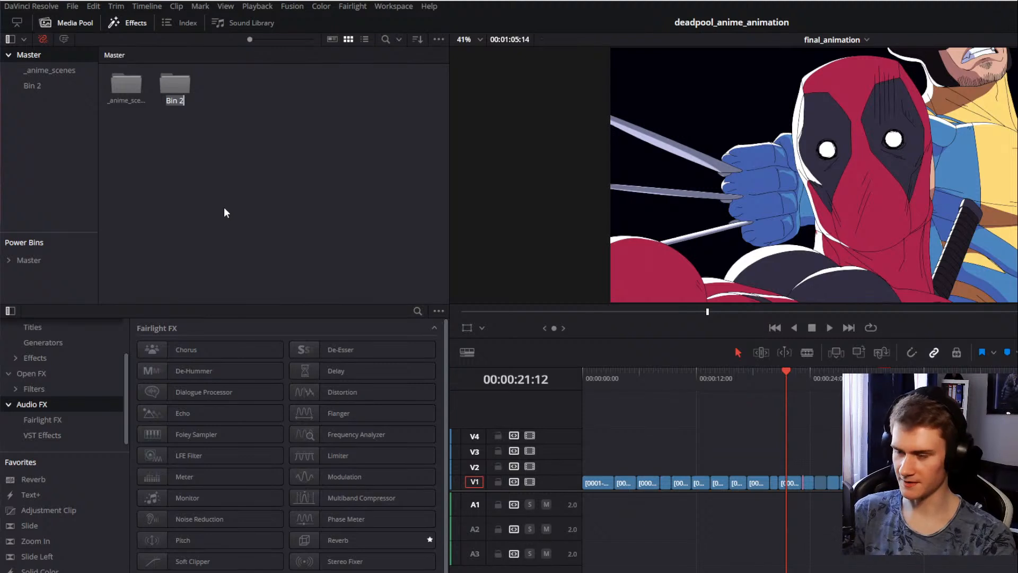
key(Return)
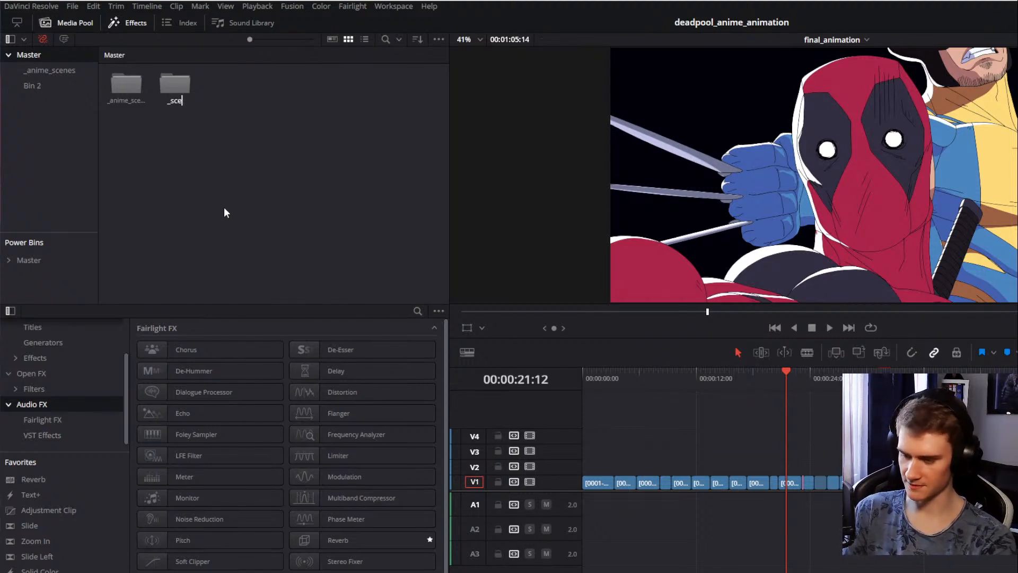
Step: Delete the empty Bin 2 from the media pool's Master bin
right_click(185, 87)
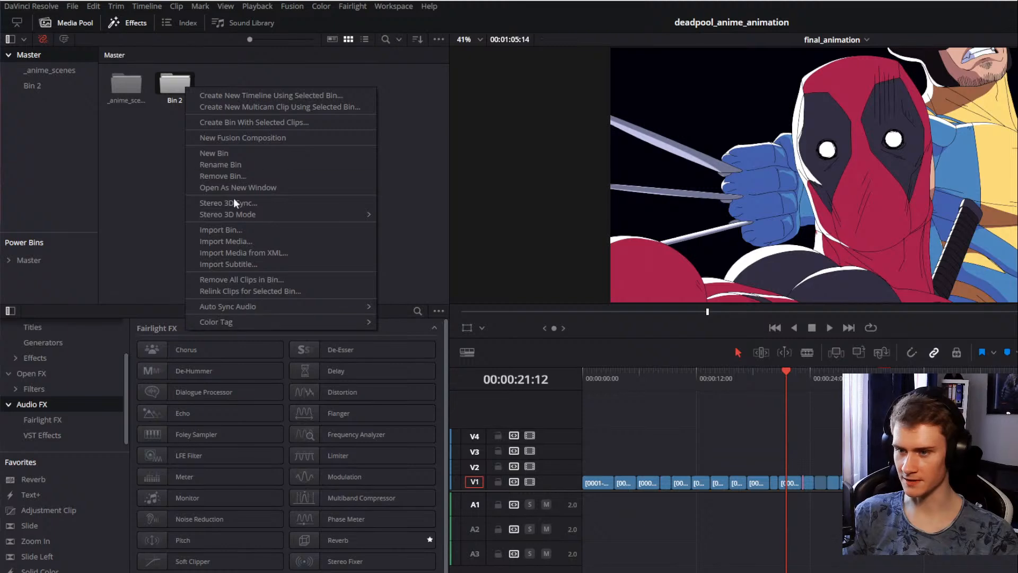
click(158, 142)
right_click(178, 89)
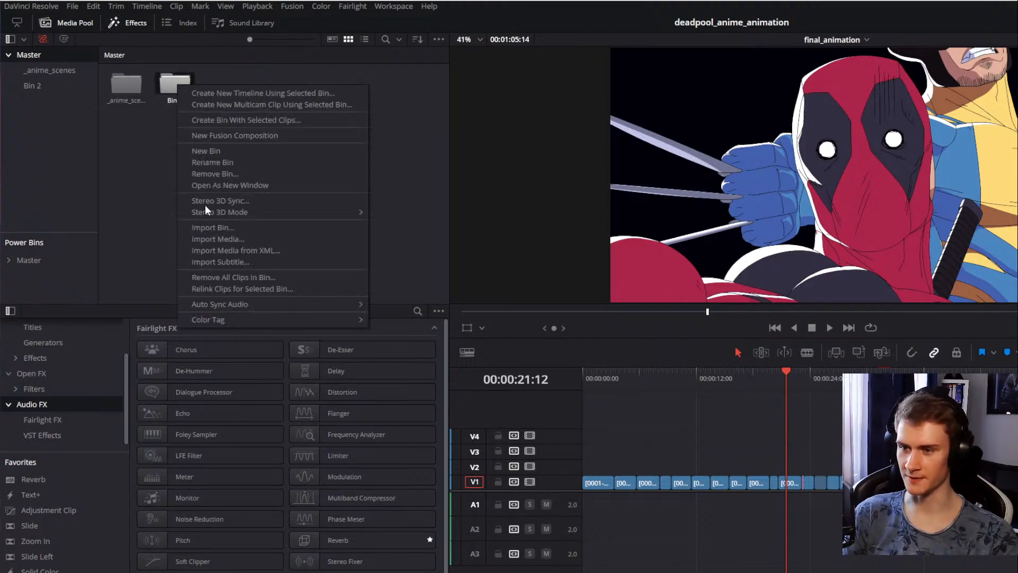
click(96, 146)
right_click(190, 85)
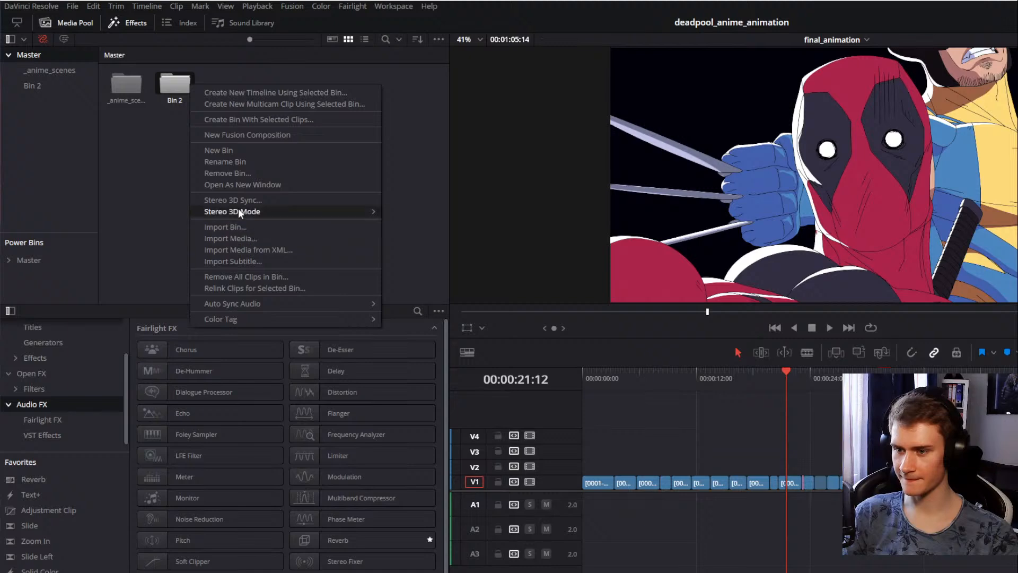
click(154, 167)
click(175, 83)
key(Delete)
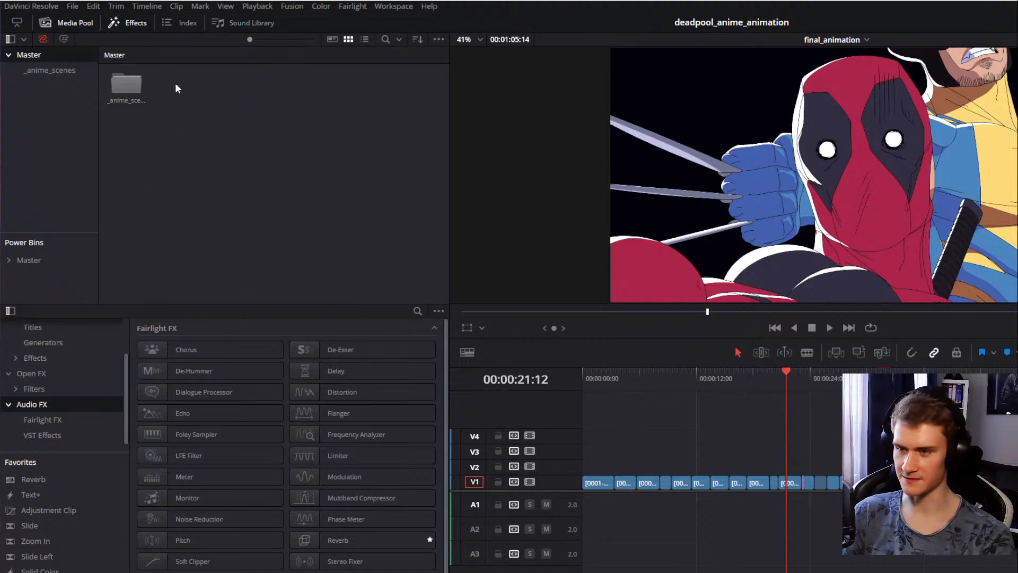
Step: In File Explorer, go to the _render folder and import its _scenes folder into the media pool's Master bin
drag(6, 22, 805, 24)
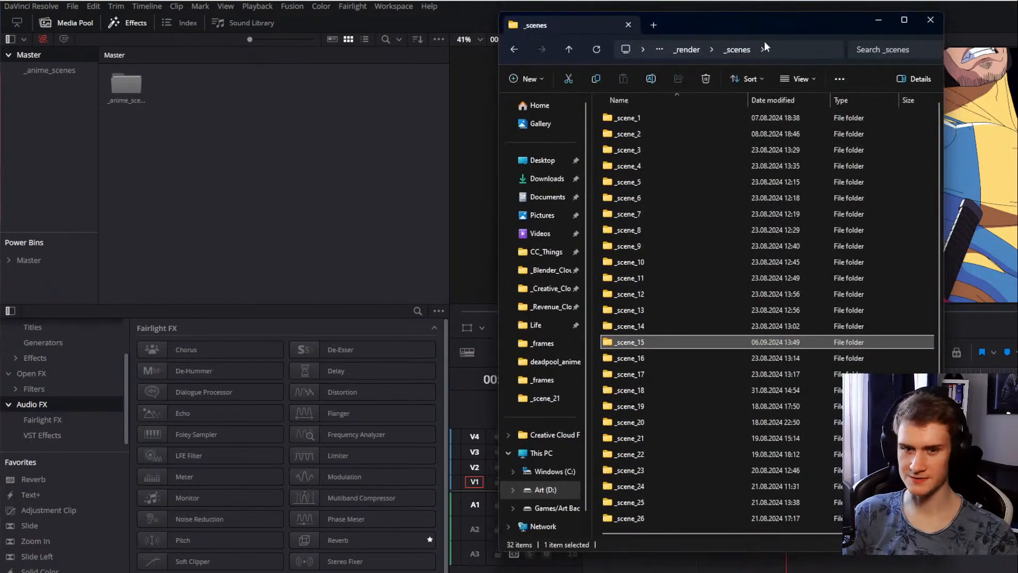
double_click(638, 132)
double_click(632, 117)
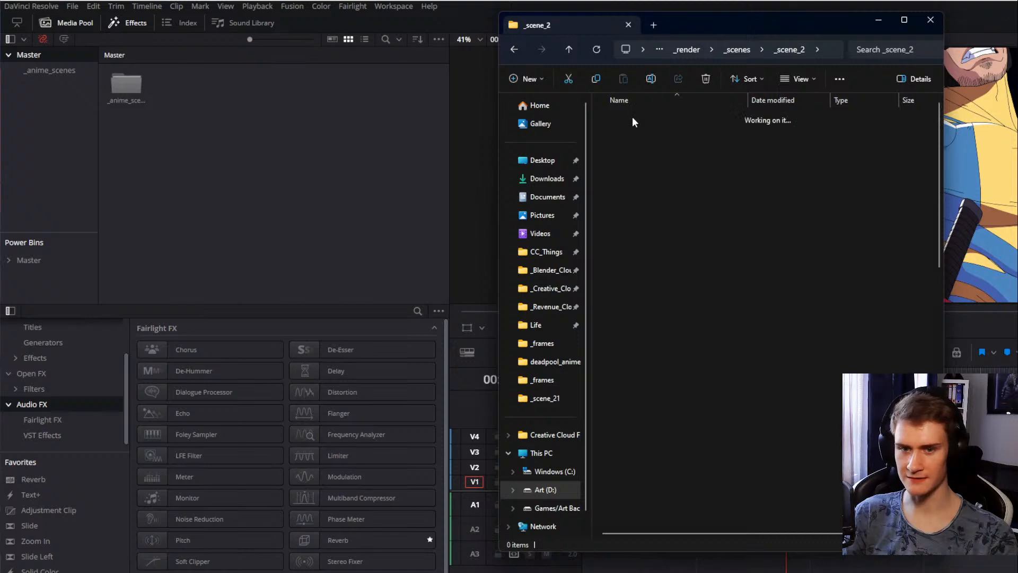
click(569, 51)
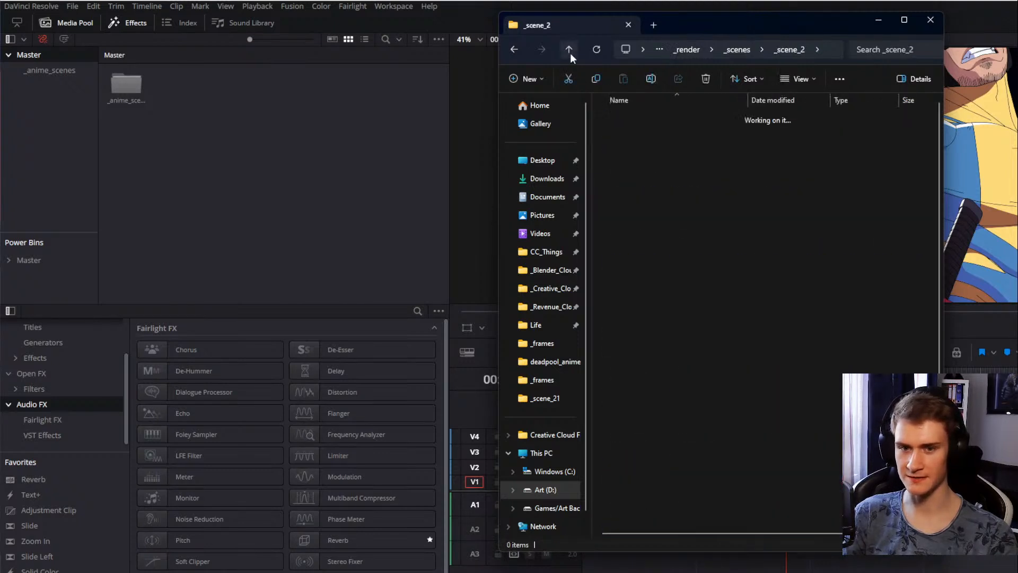
click(570, 50)
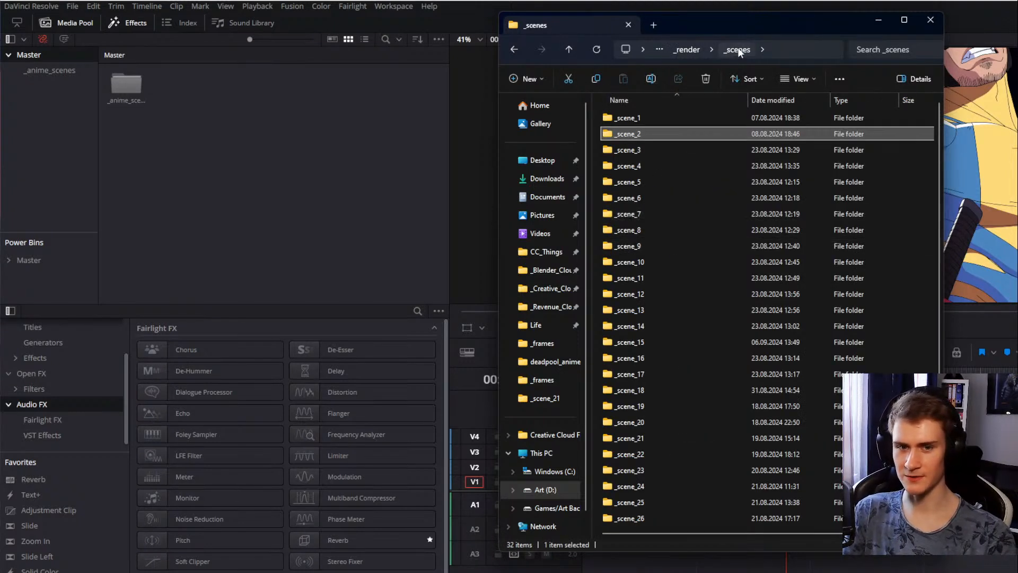
click(689, 48)
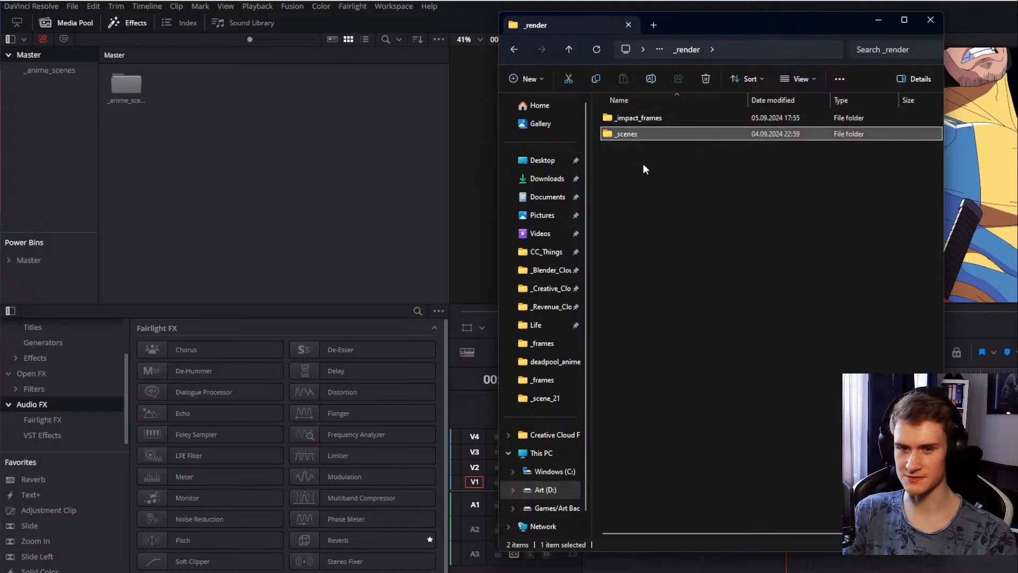
drag(635, 135, 287, 155)
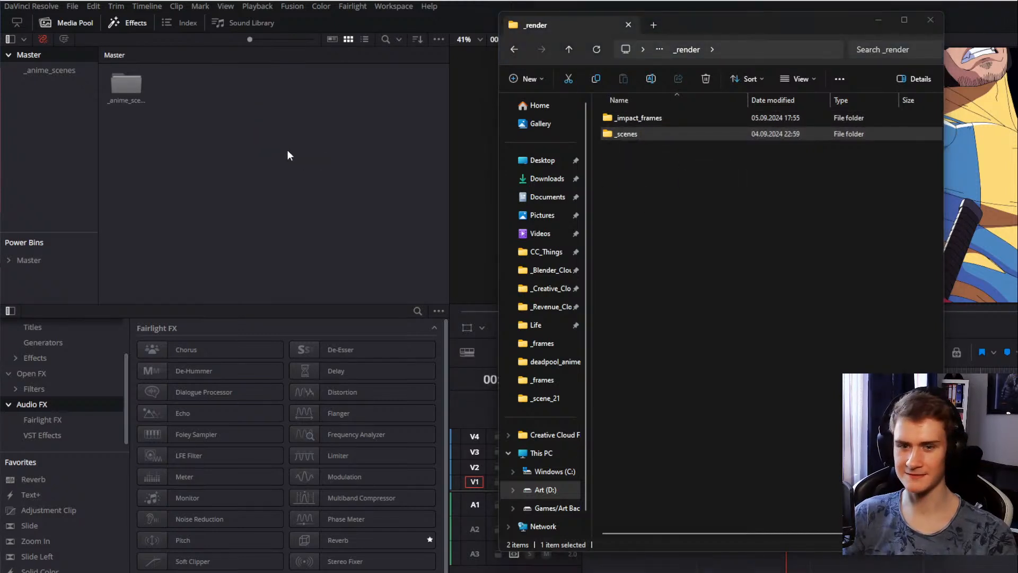
Step: Create a new bin named _scenes inside the media pool's Master bin
right_click(228, 135)
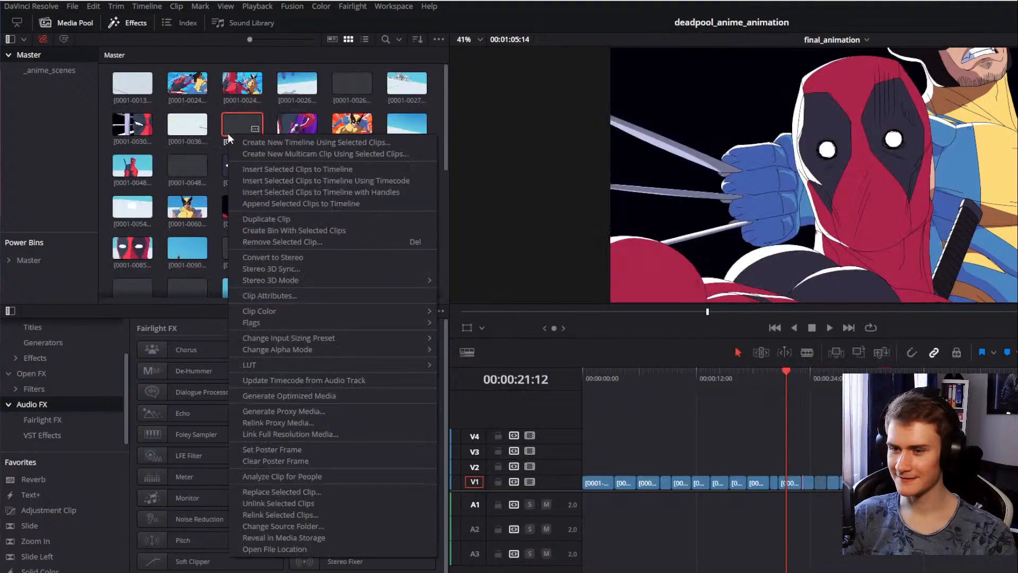
click(93, 163)
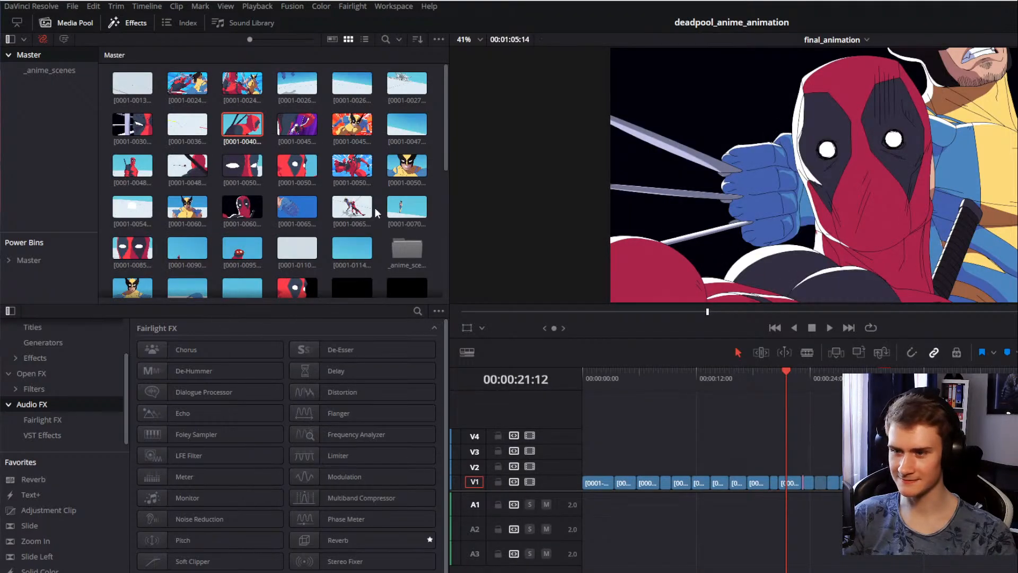
scroll(393, 190, down, 3)
scroll(392, 192, up, 3)
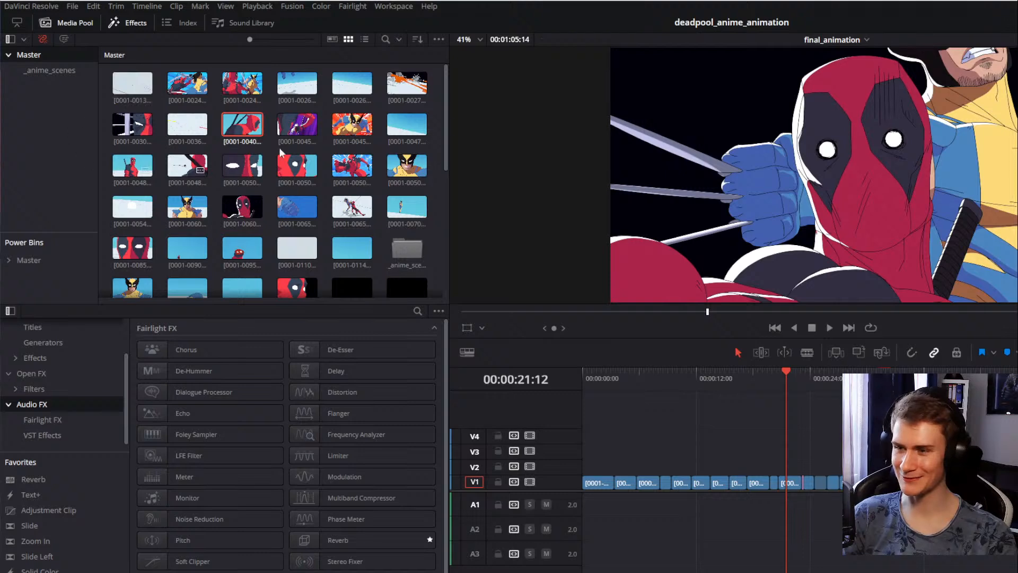
right_click(438, 85)
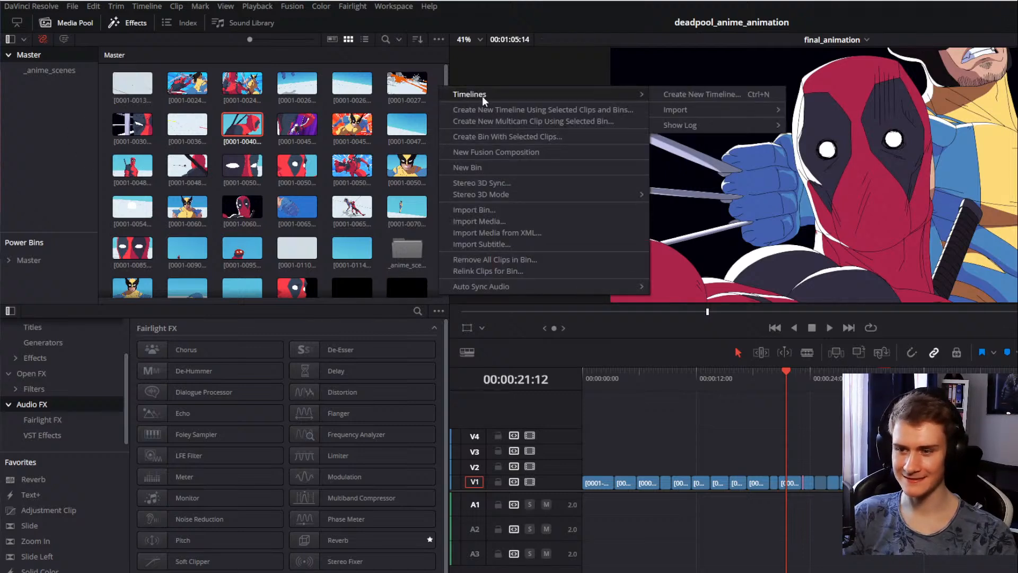
click(472, 169)
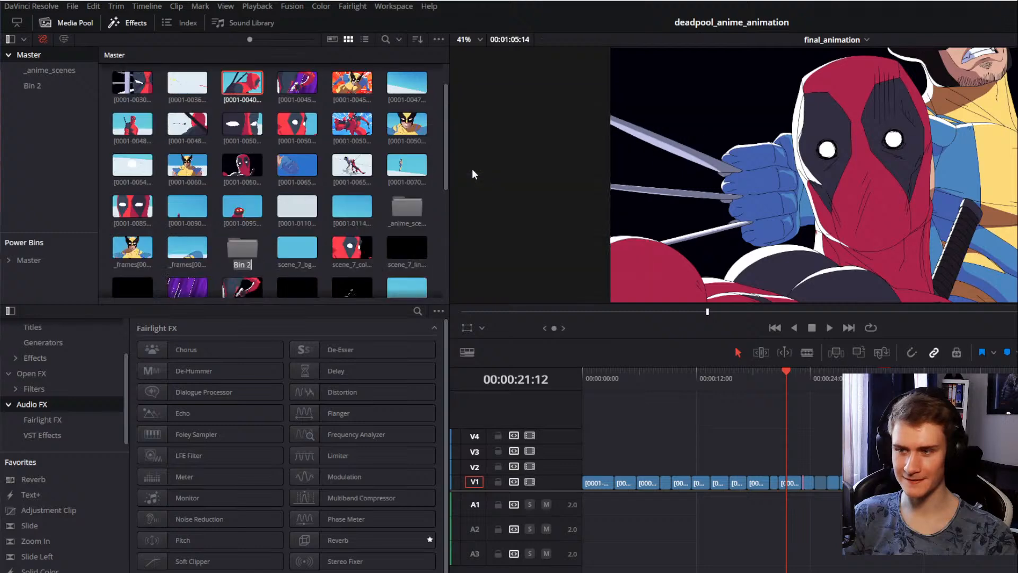
text(_scenes)
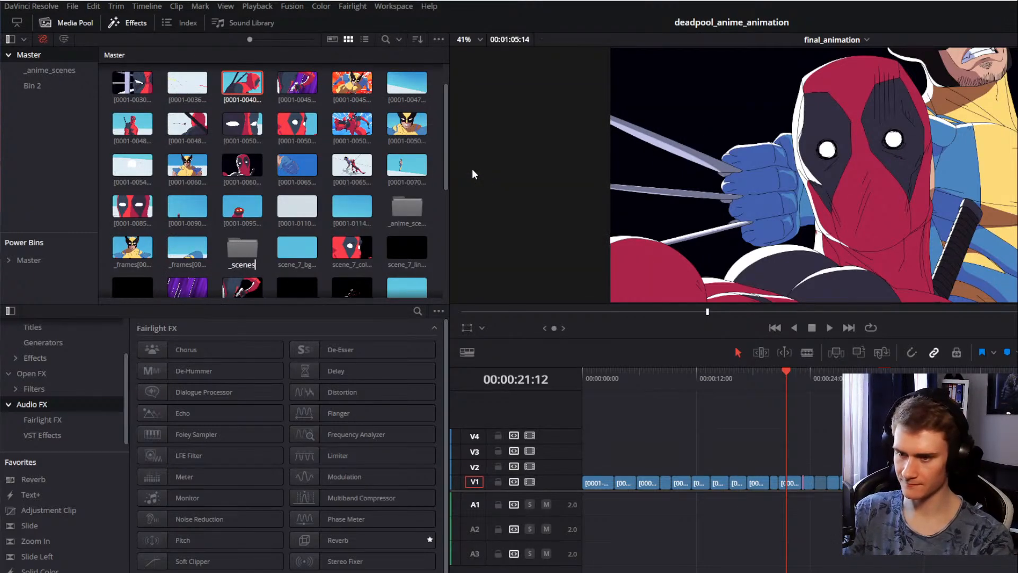
key(Return)
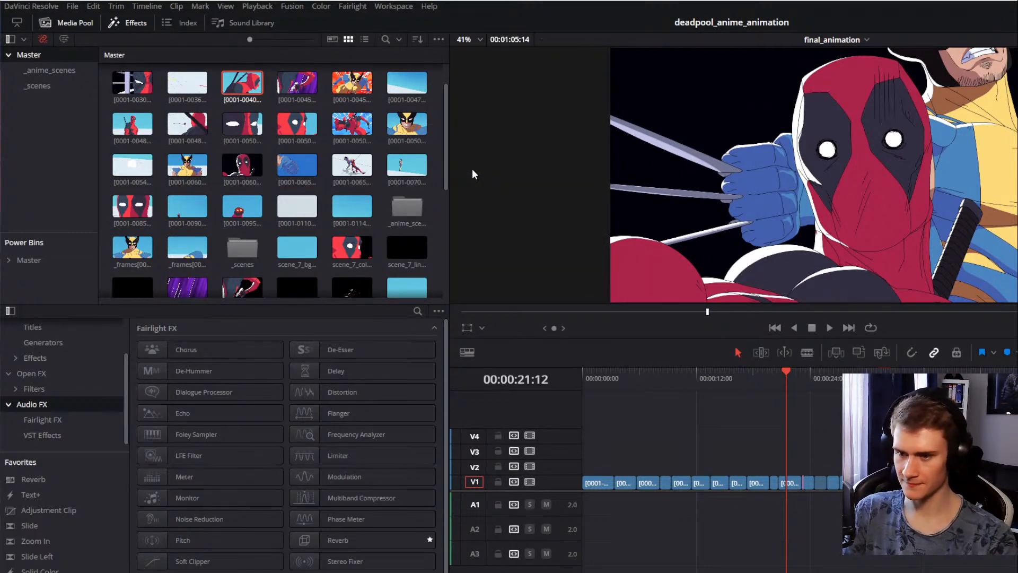
Step: Move all the imported clips and the _anime_scenes bin from the Master bin into the _scenes bin
scroll(342, 260, down, 1)
key(ctrl+a)
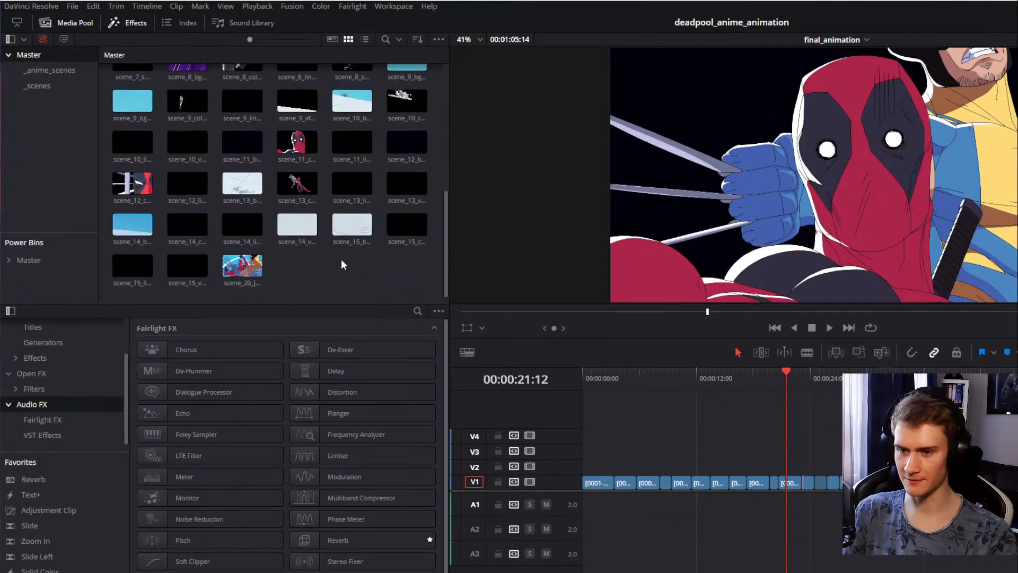
scroll(286, 261, up, 1)
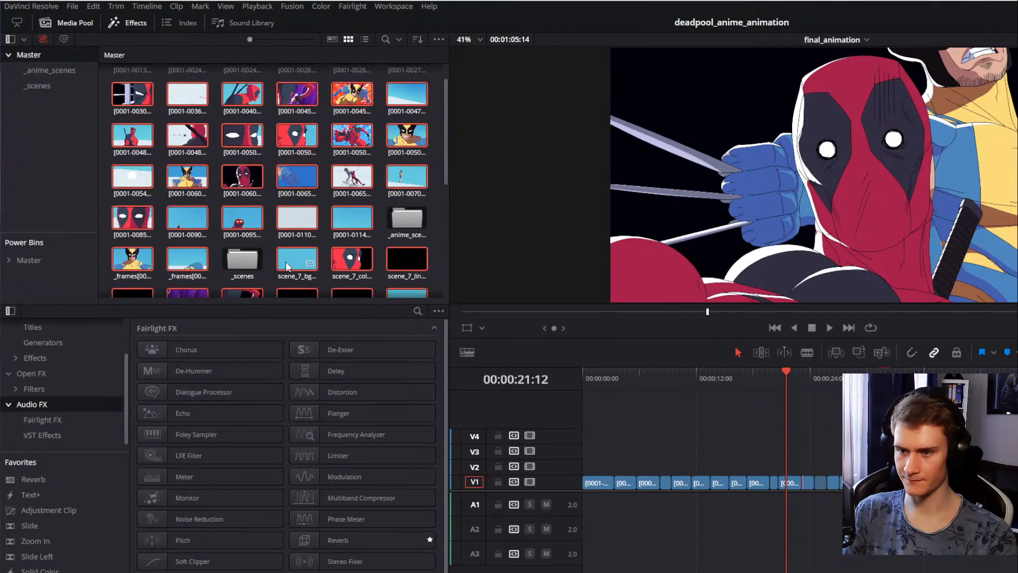
drag(297, 267, 244, 263)
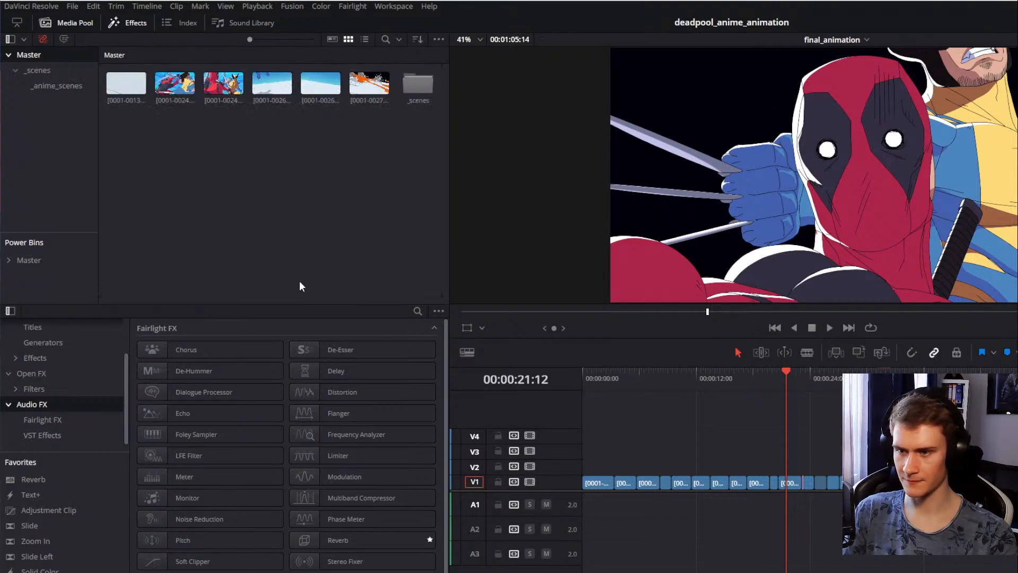
click(177, 85)
shift+click(362, 90)
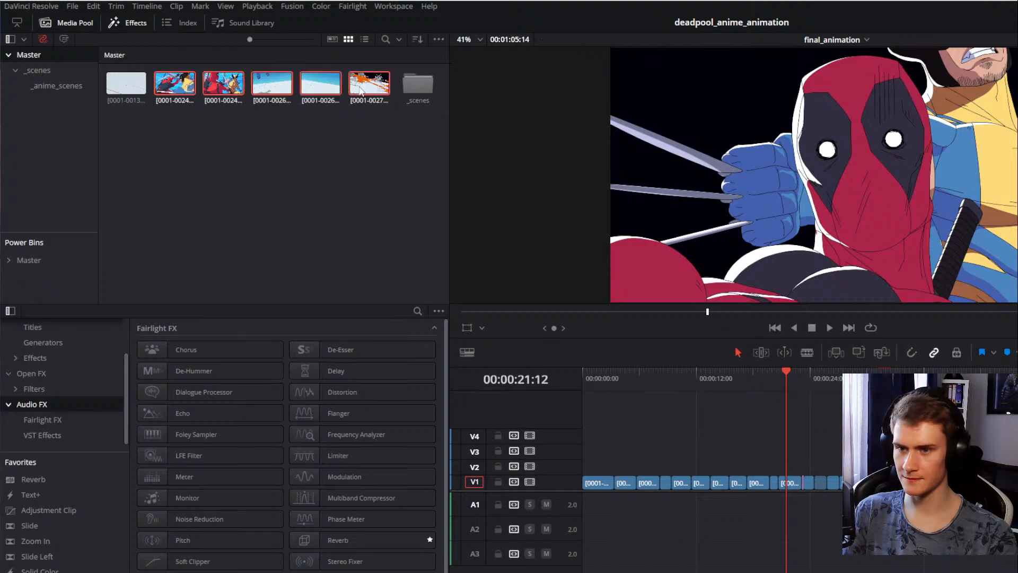
drag(378, 86, 417, 85)
drag(127, 84, 175, 85)
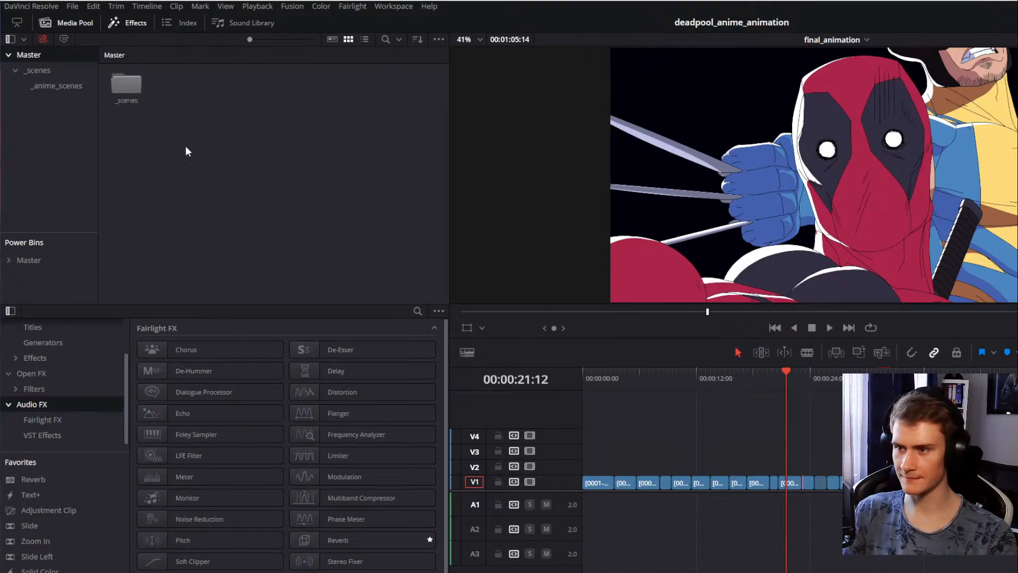
Step: Check the _anime_scenes and _scenes bins, and undo the moves and the creation of the _scenes bin
click(49, 85)
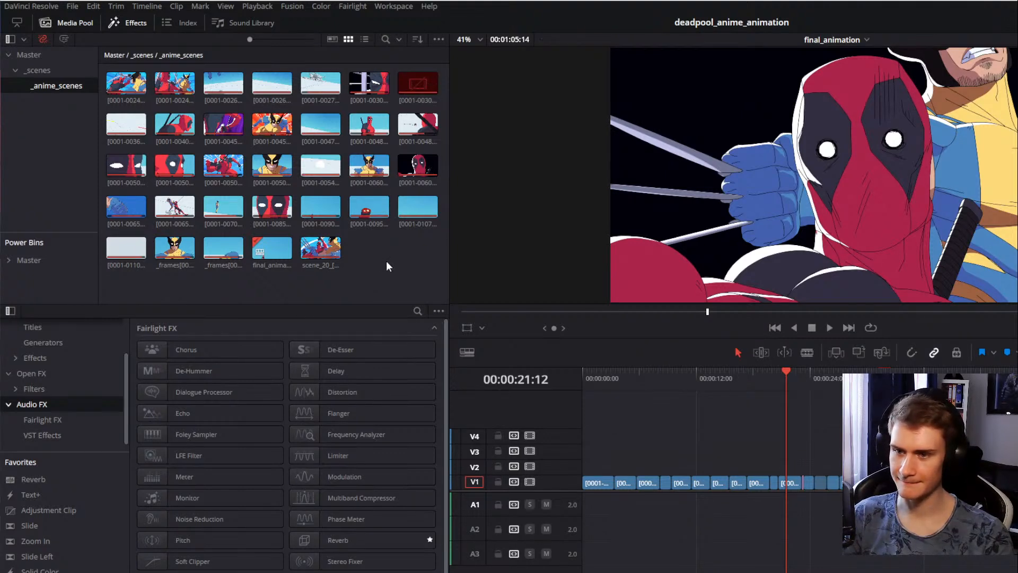
click(42, 71)
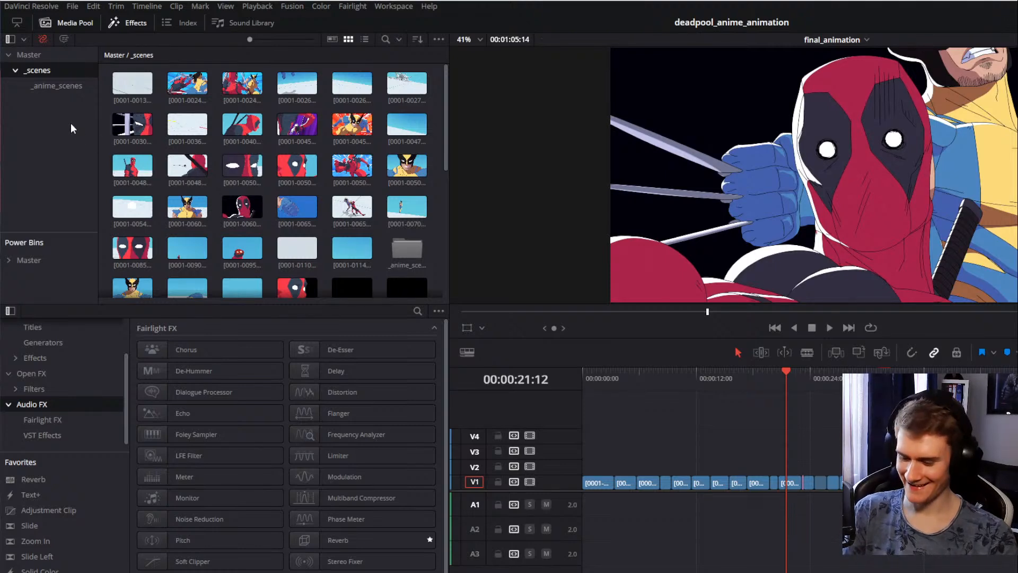
key(ctrl+z)
key(ctrl+z)
key(ctrl+z)
key(ctrl+z)
key(ctrl+z)
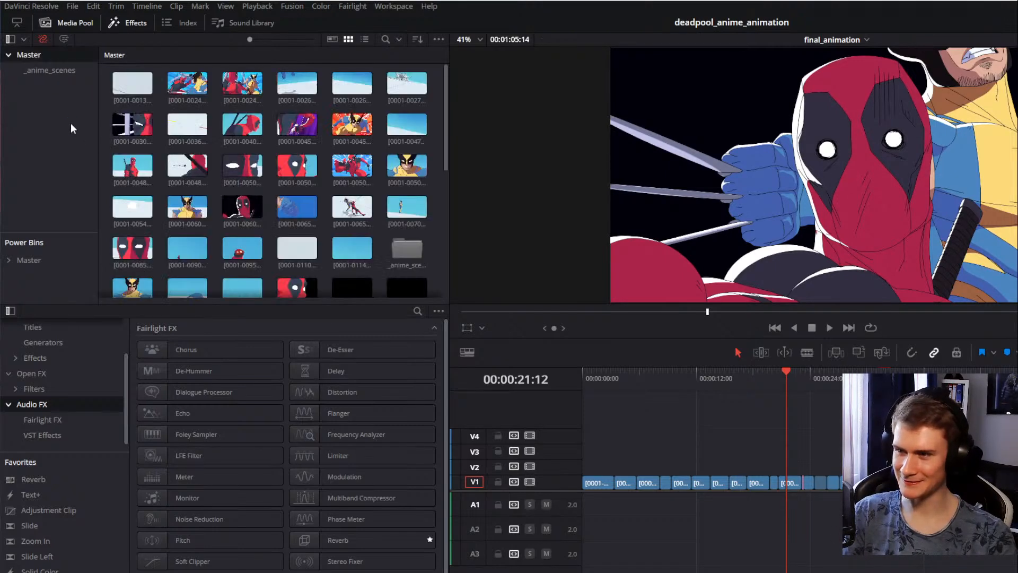
Step: Compare the Master and _anime_scenes bins, and try deleting everything in the Master bin before undoing the deletion
click(43, 68)
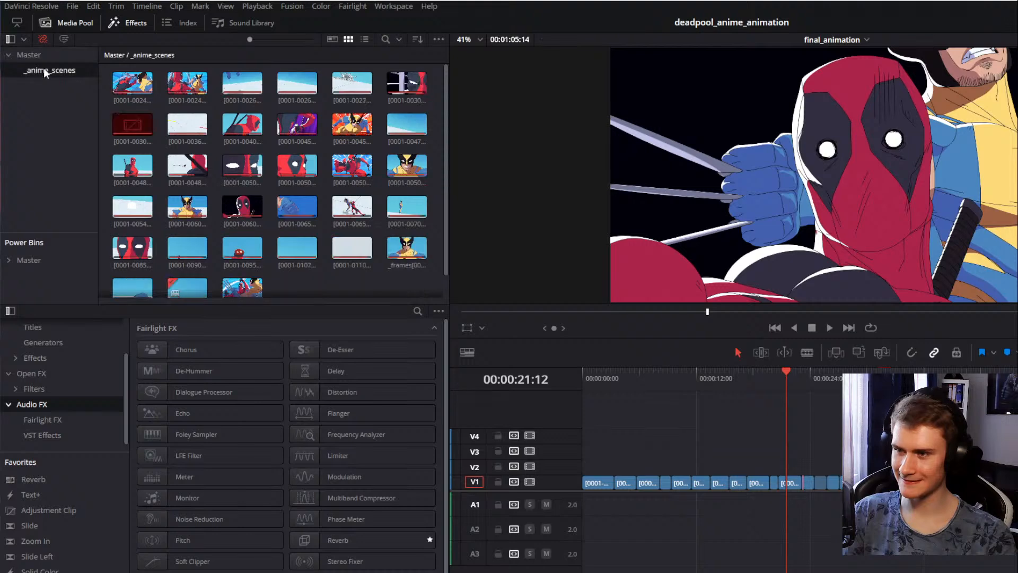
click(44, 54)
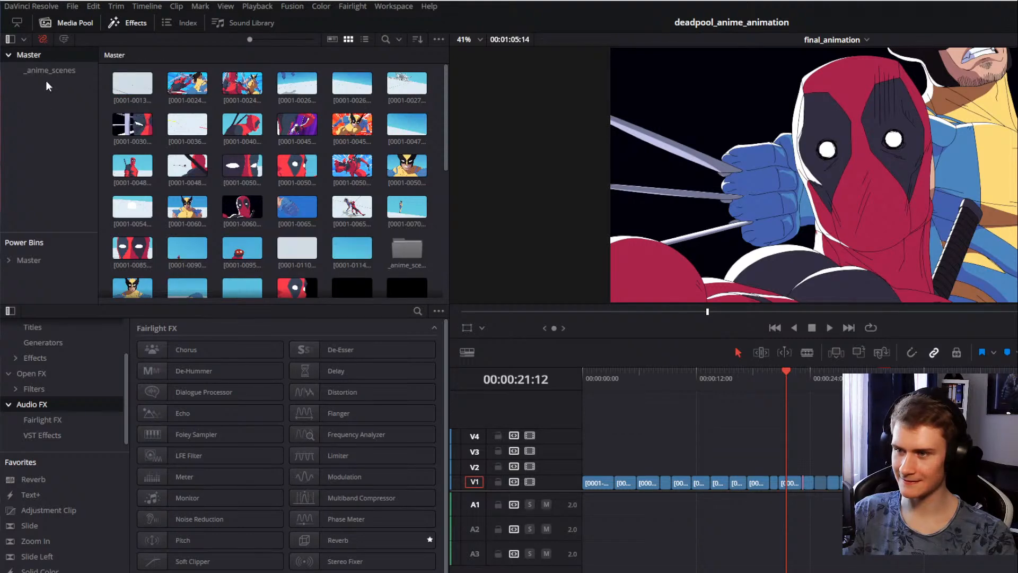
click(46, 72)
click(43, 53)
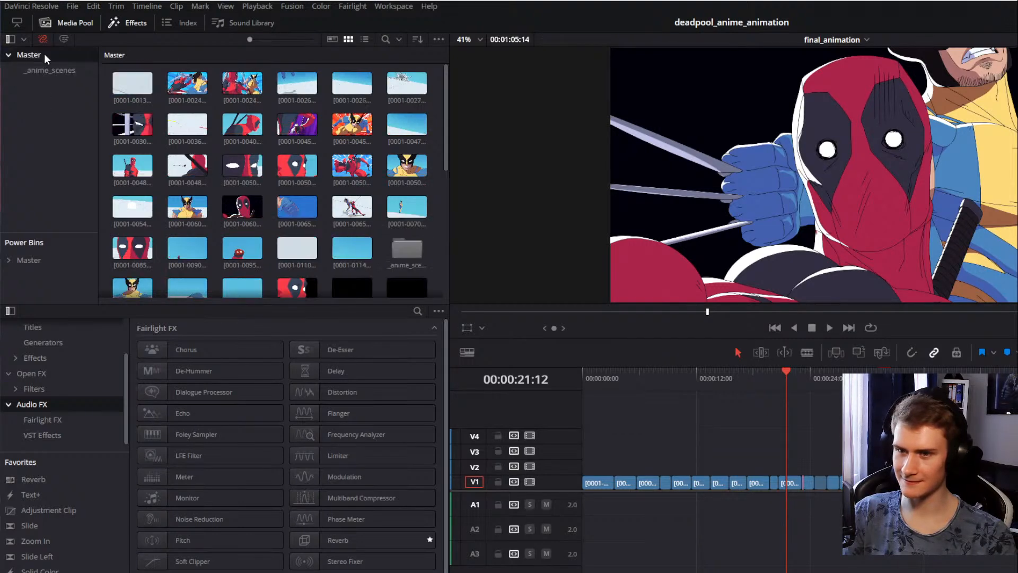
click(46, 70)
click(51, 55)
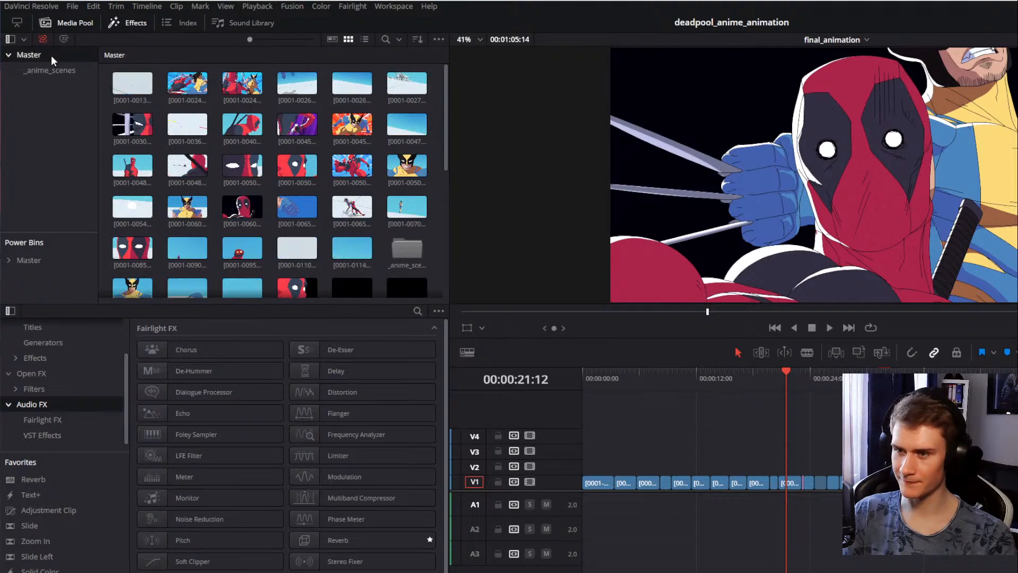
scroll(276, 105, down, 10)
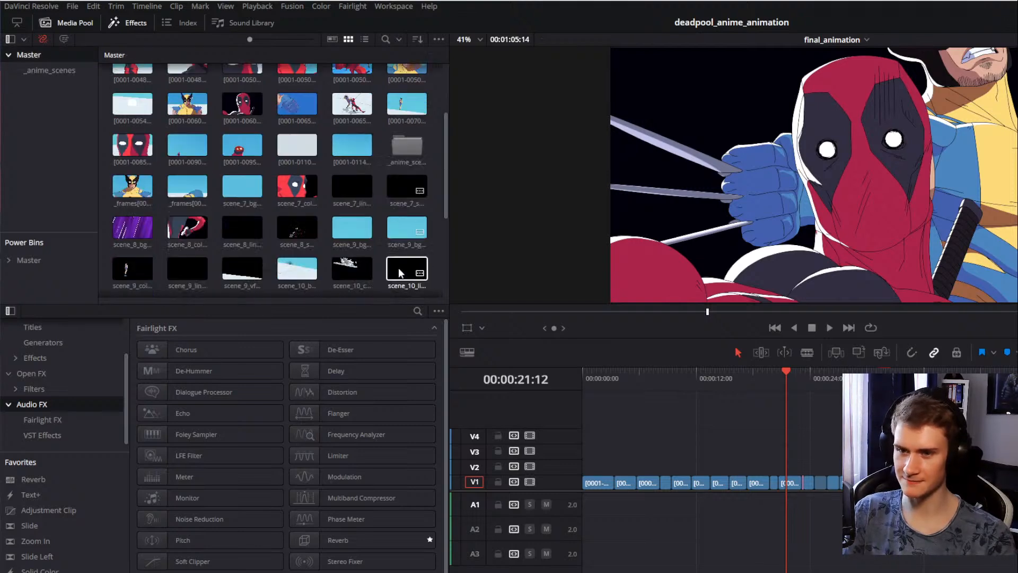
scroll(272, 265, up, 10)
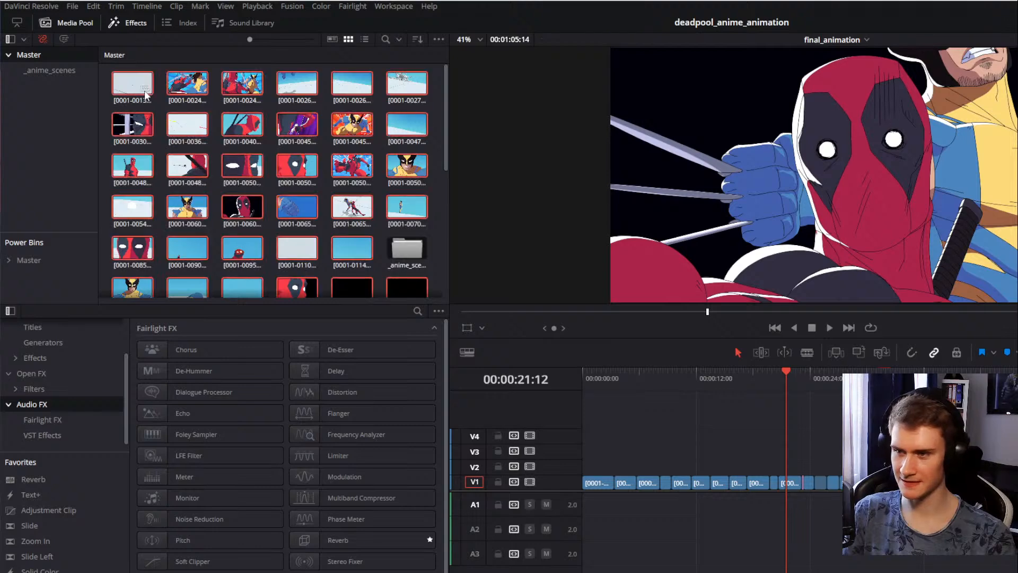
key(Delete)
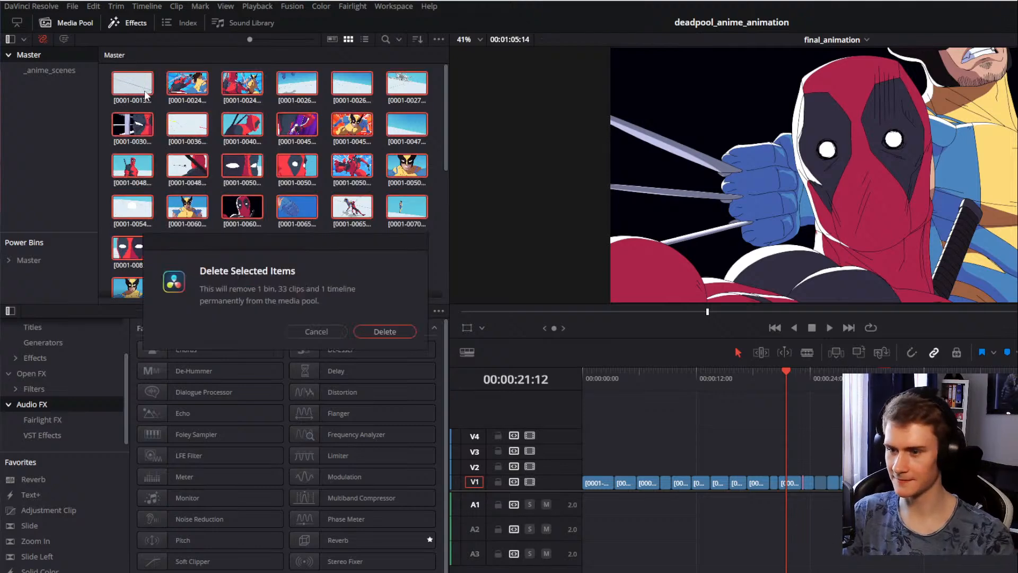
click(383, 332)
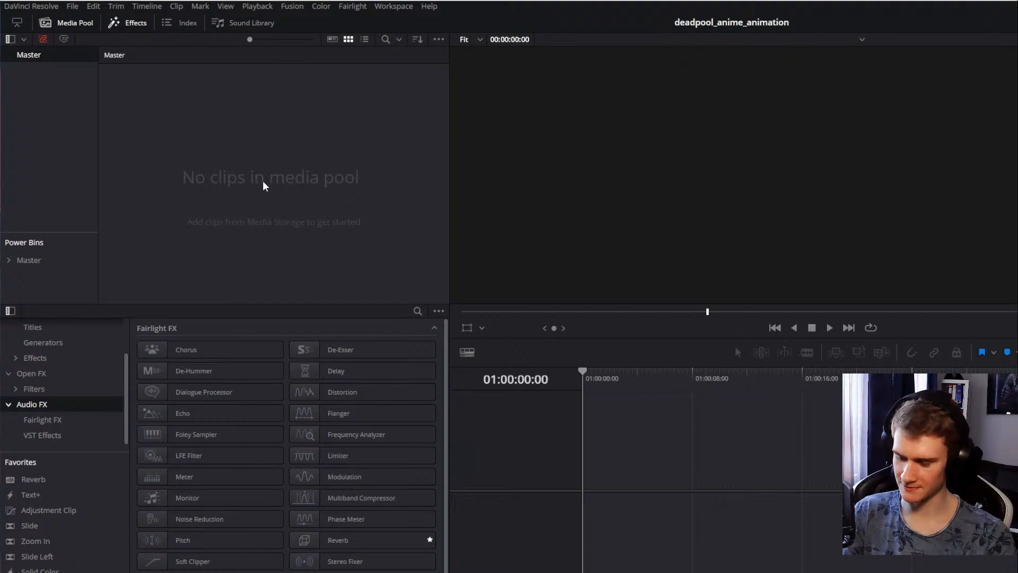
key(ctrl+z)
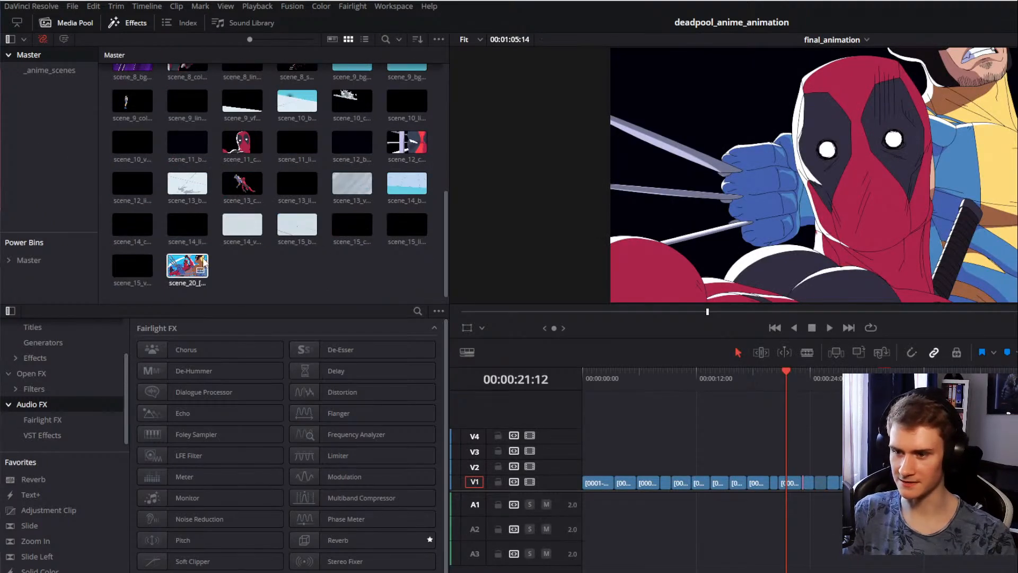
Step: Clear all the imported clips out of the Master bin, keeping the _anime_scenes bin
scroll(223, 241, up, 10)
click(134, 85)
key(ctrl+a)
scroll(319, 159, down, 4)
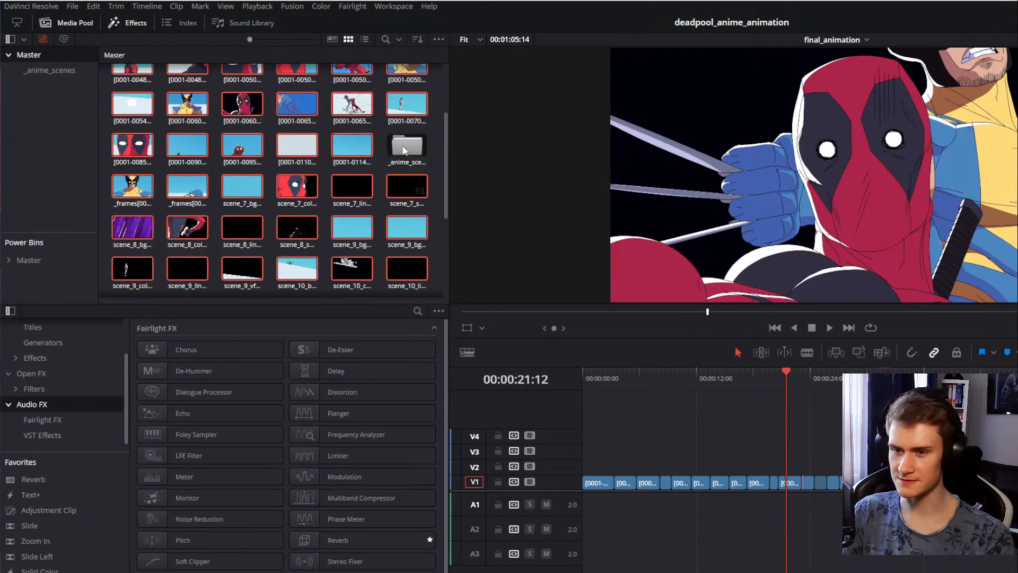
drag(404, 150, 403, 150)
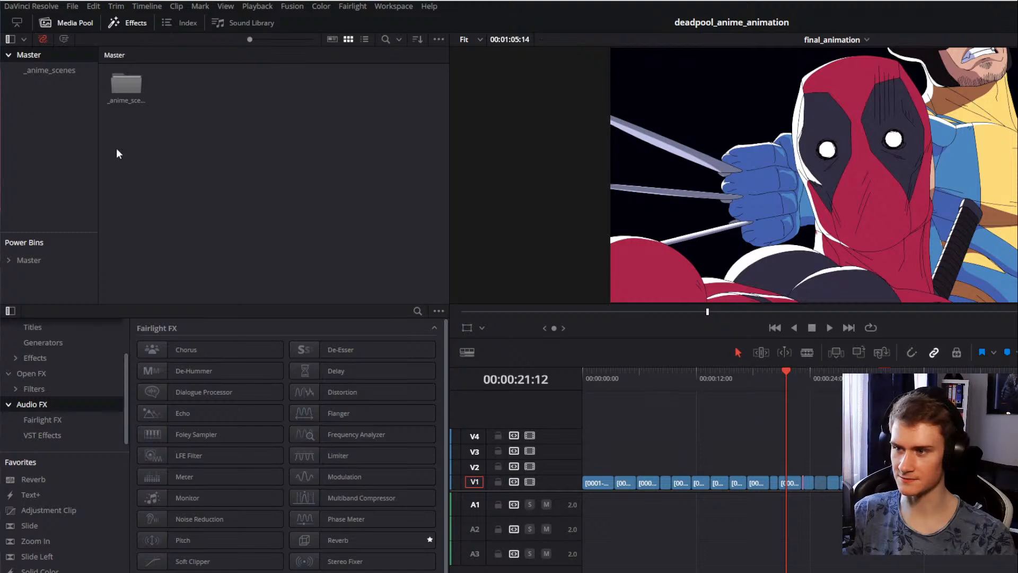
Step: Add a bin named _scenes next to the _anime_scenes bin in the Master bin
right_click(211, 154)
click(241, 221)
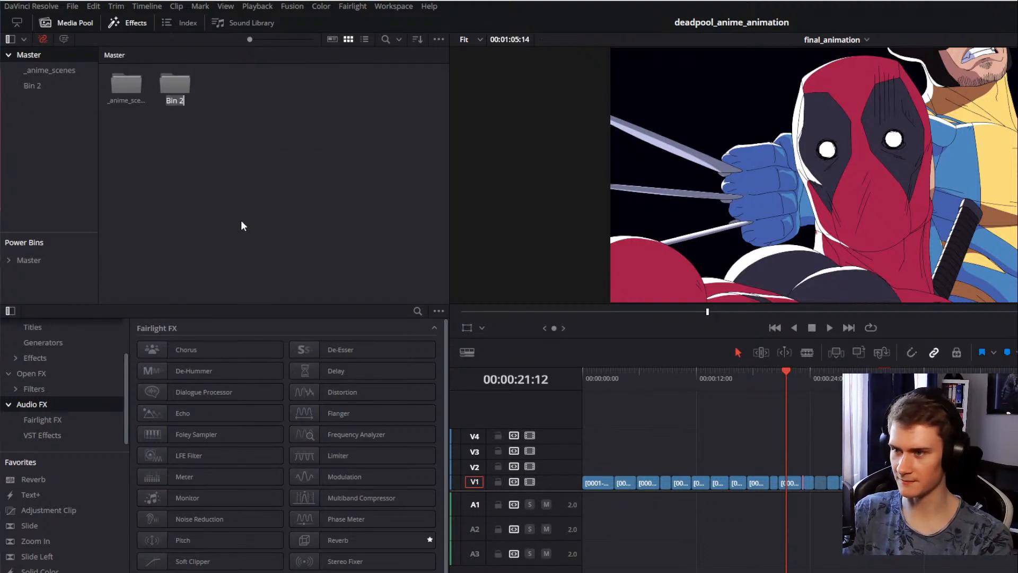
text(_scenes)
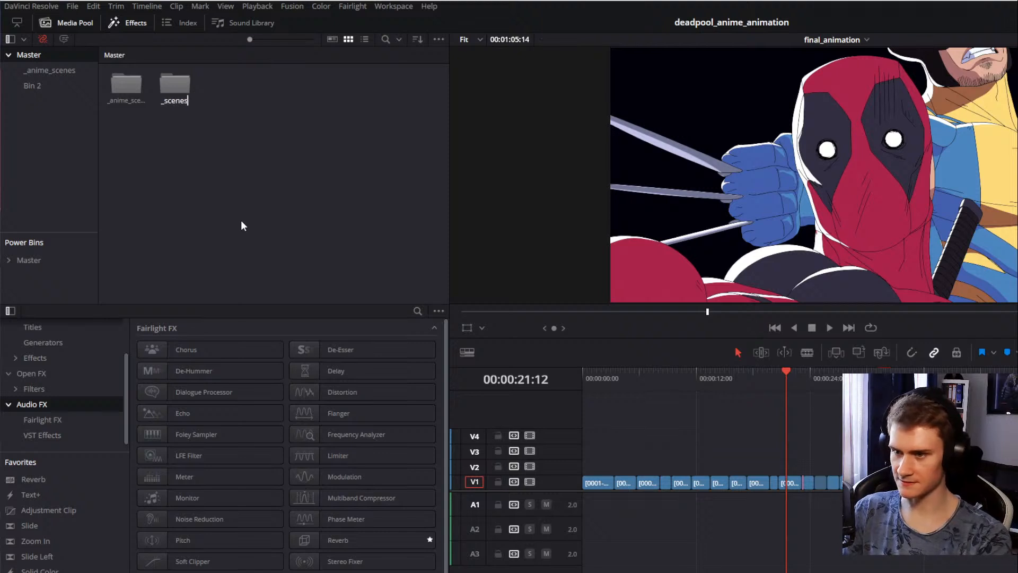
key(Return)
Step: Open the _scenes bin and create a sub-bin named _scene_1 in it
double_click(173, 83)
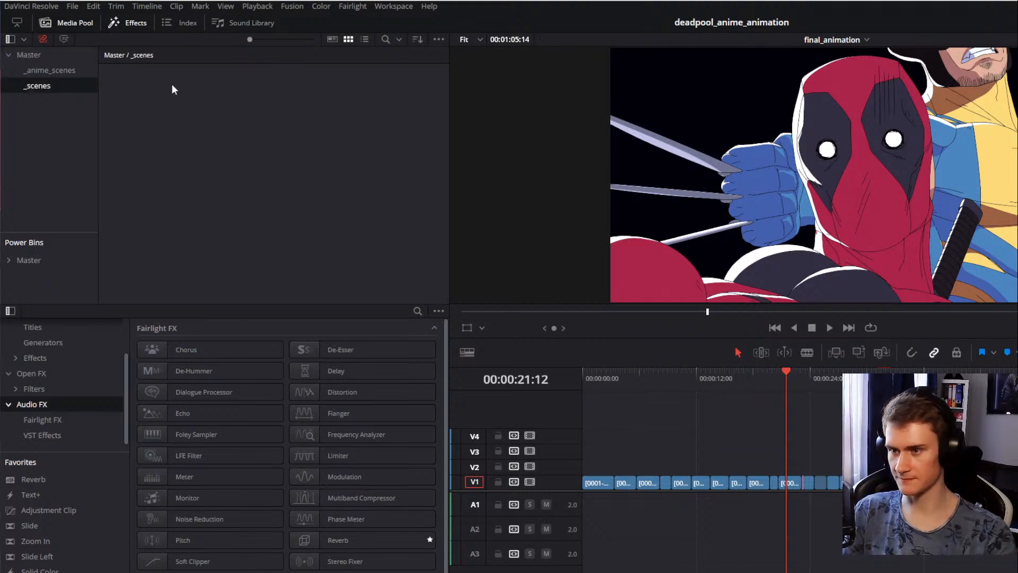
right_click(189, 145)
click(158, 125)
right_click(158, 125)
click(204, 186)
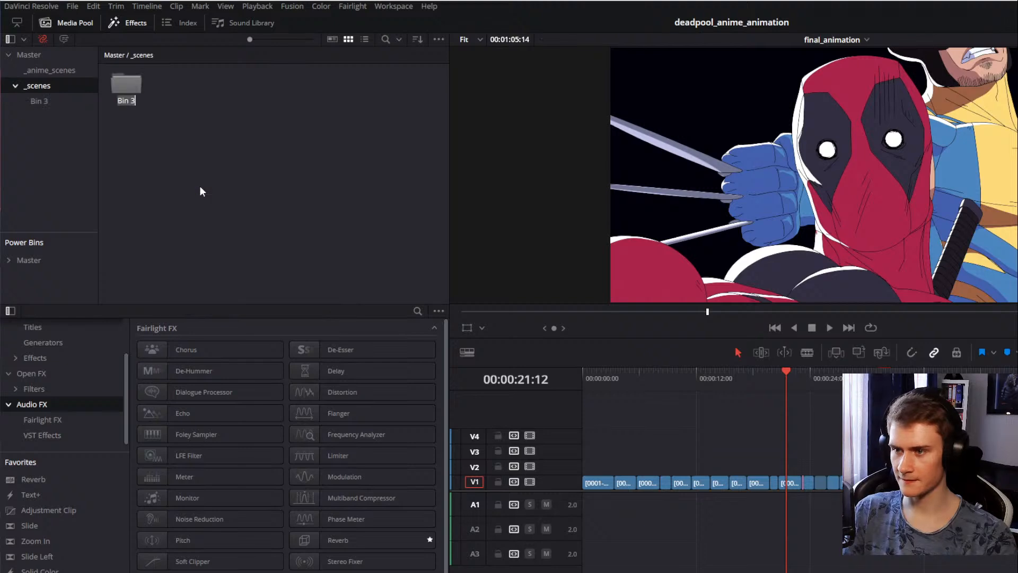
text(_sce)
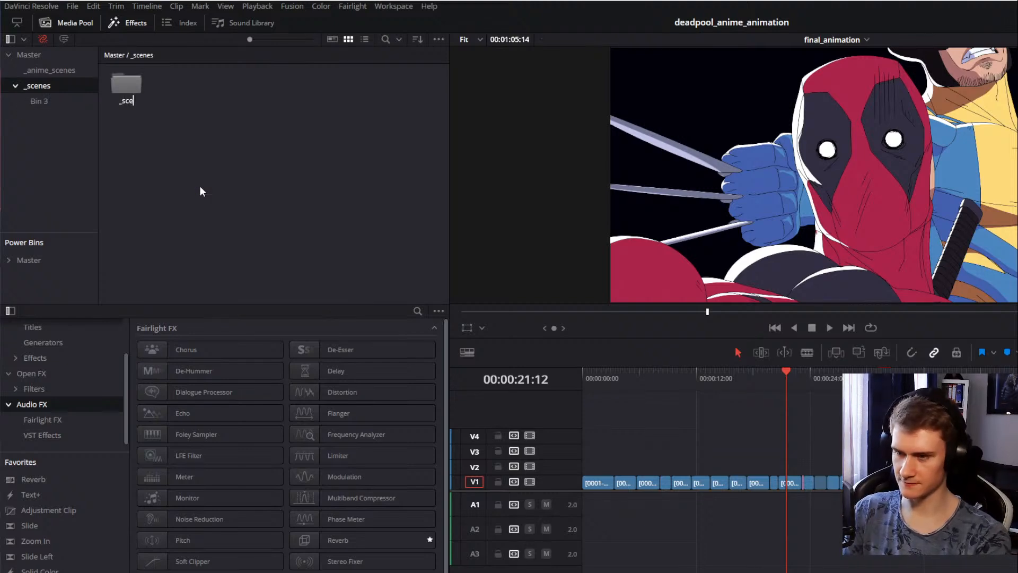
text(ne)
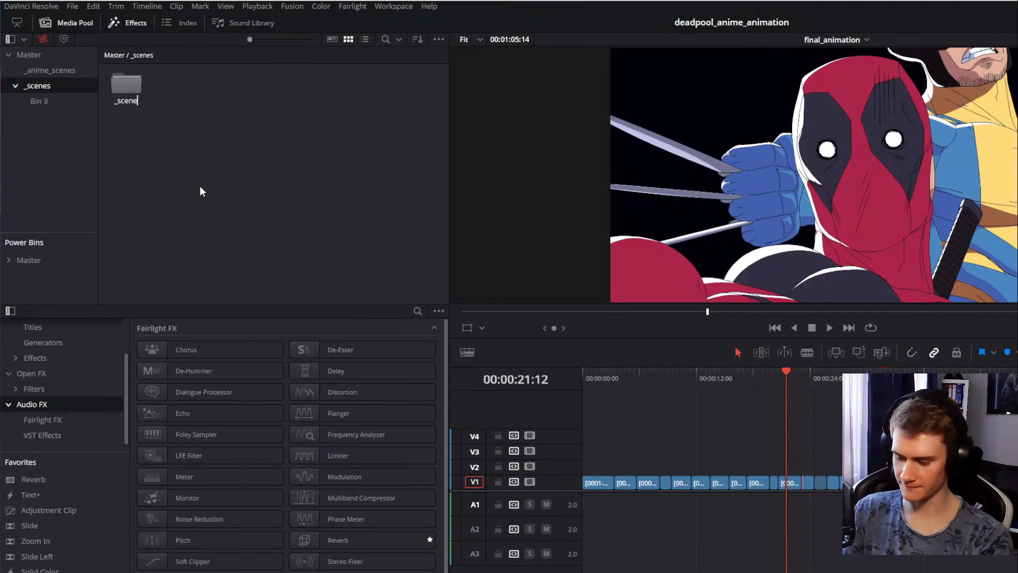
text(_1)
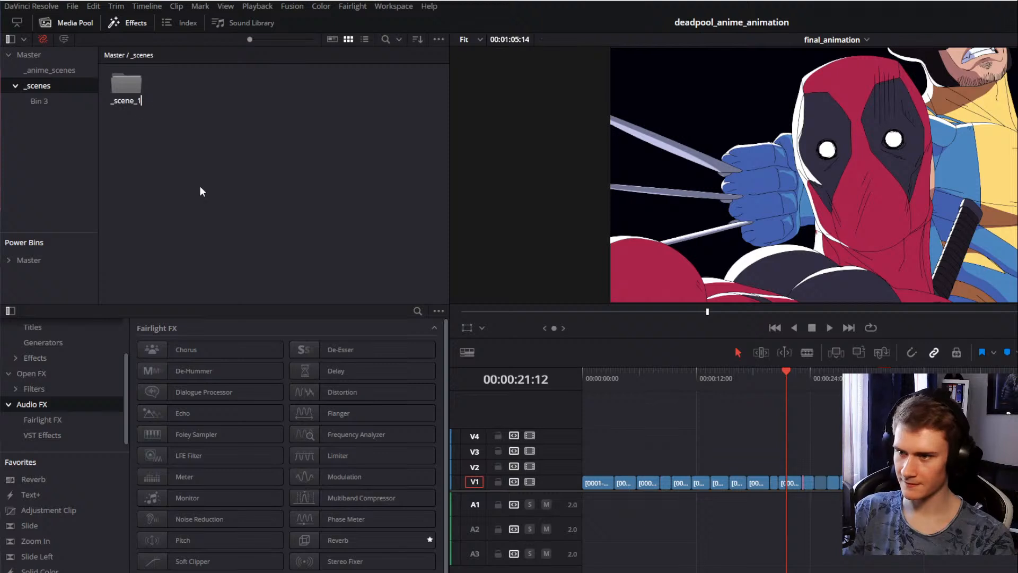
key(Return)
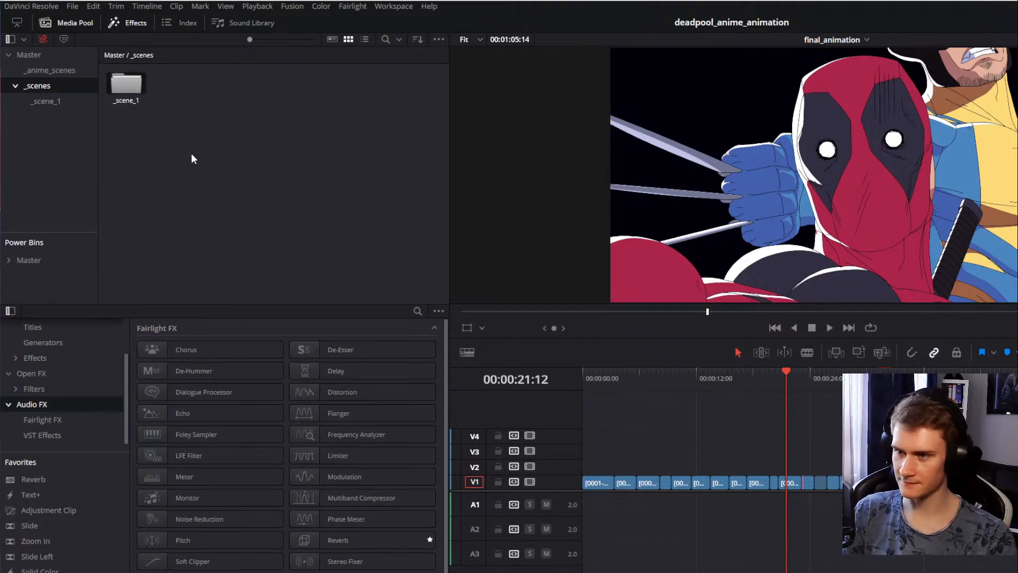
Step: Add two sub-bins named _scene_2 and _scene_3 in the _scenes bin
right_click(198, 131)
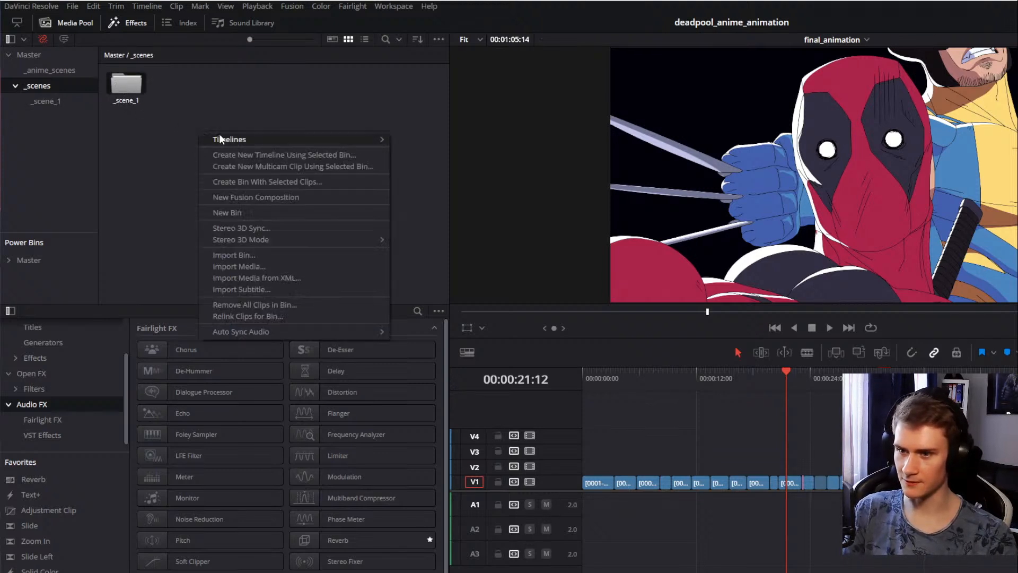
click(230, 212)
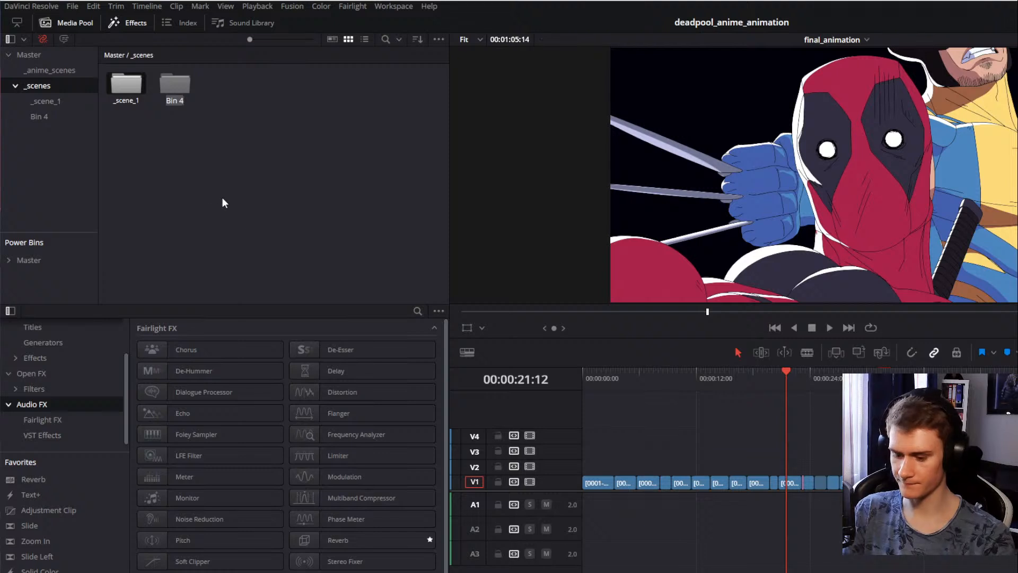
text(_scene_2)
key(Return)
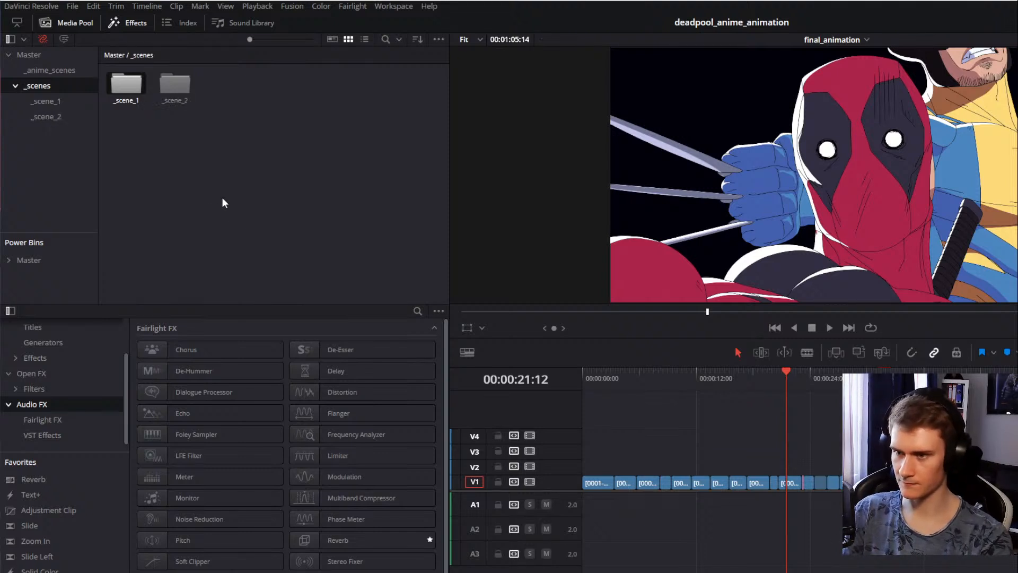
right_click(209, 162)
click(242, 243)
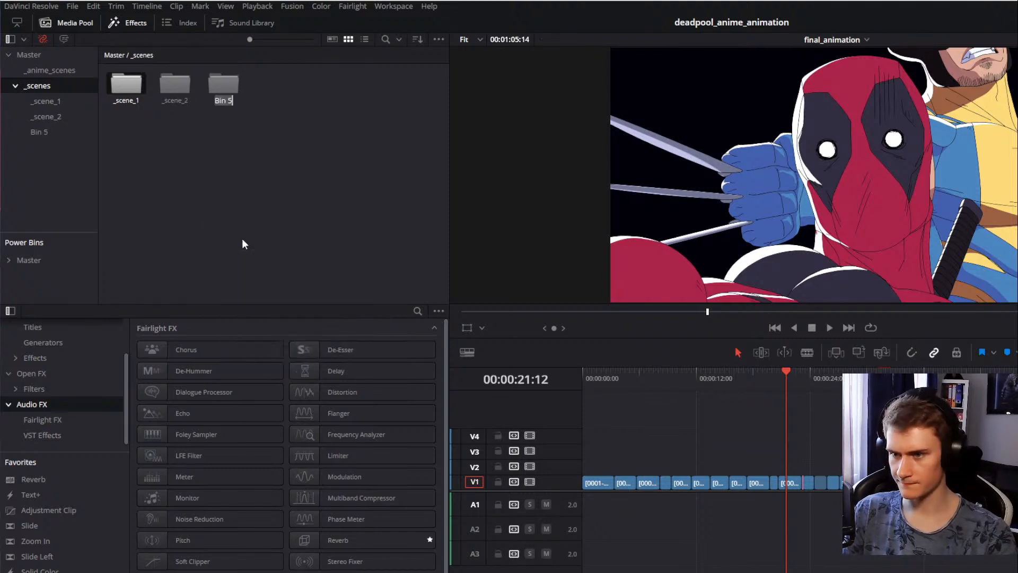
text(_scene_3)
key(Return)
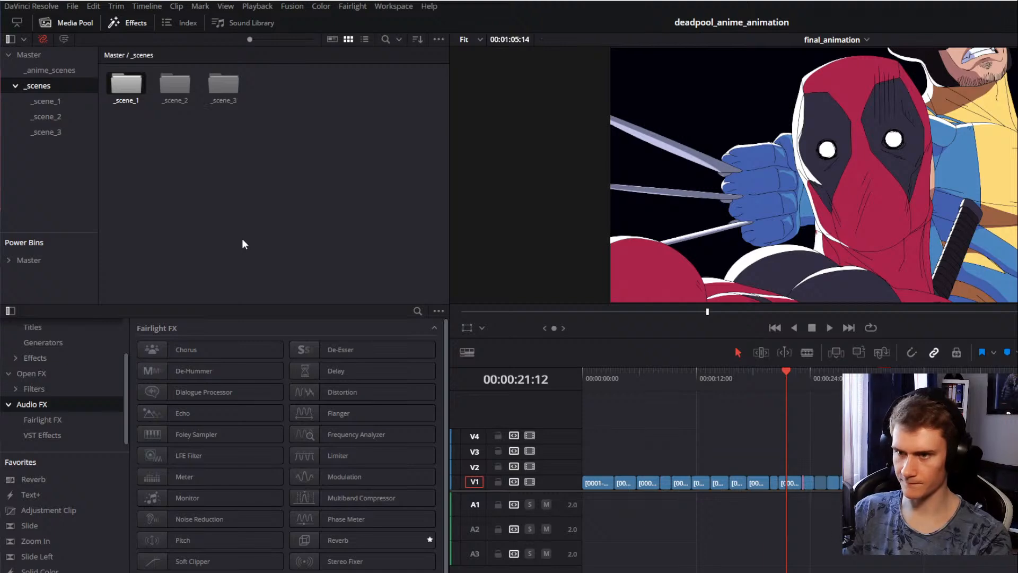
Step: Add two more sub-bins to the _scenes bin, named _scene_4 and _scene_5
right_click(245, 222)
click(277, 298)
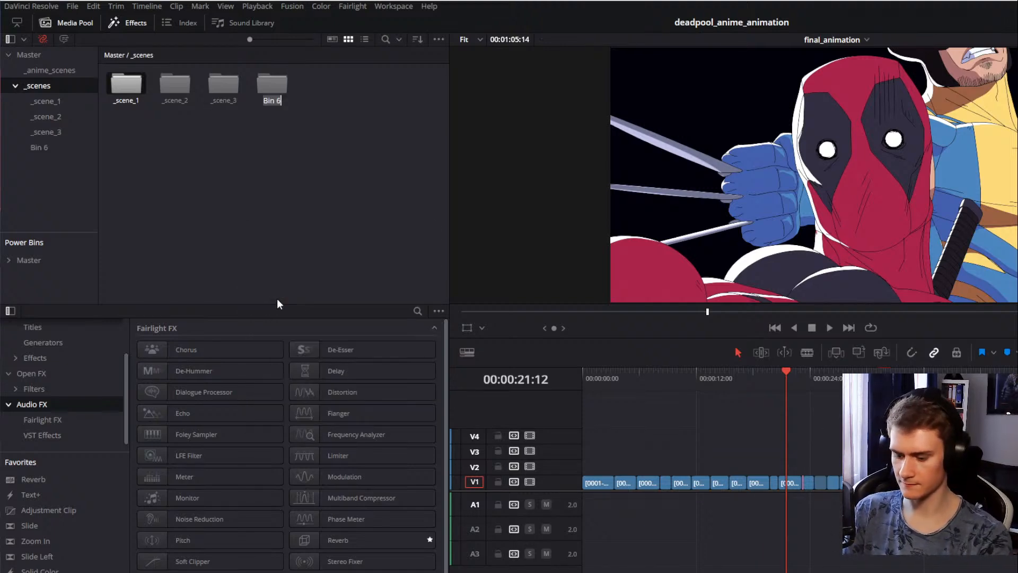
text(_scene_)
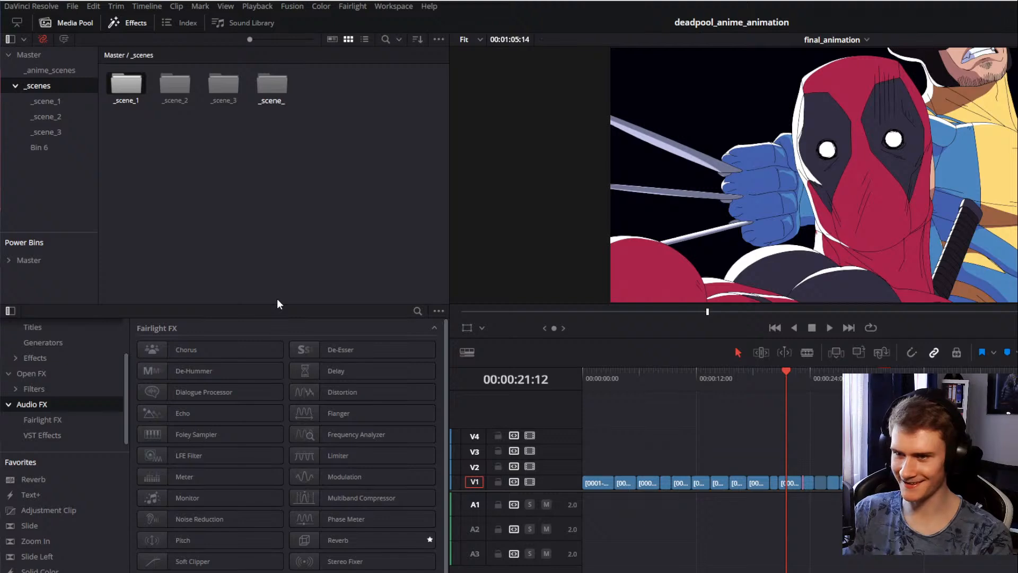
text(4)
key(Return)
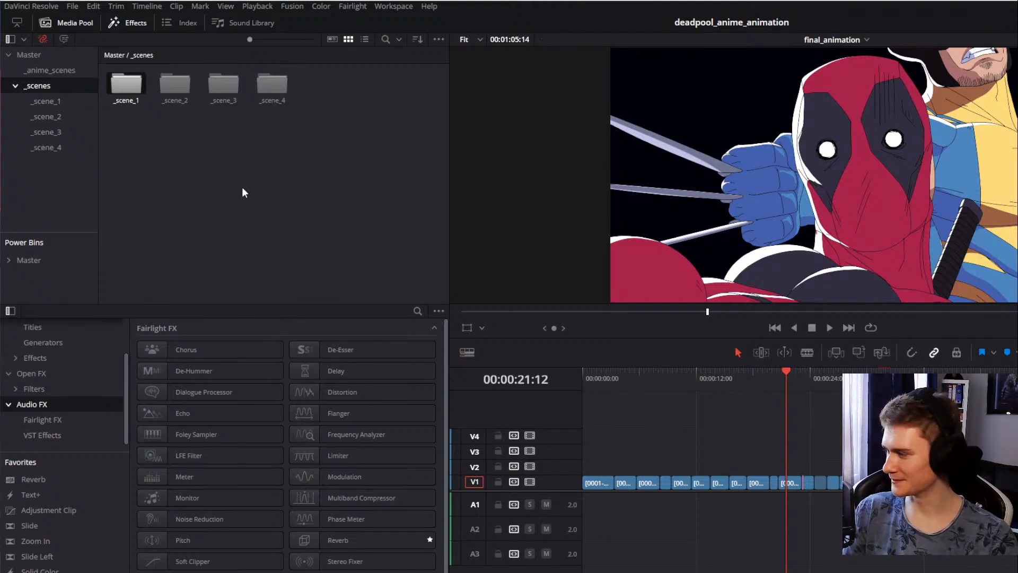
right_click(292, 185)
click(329, 264)
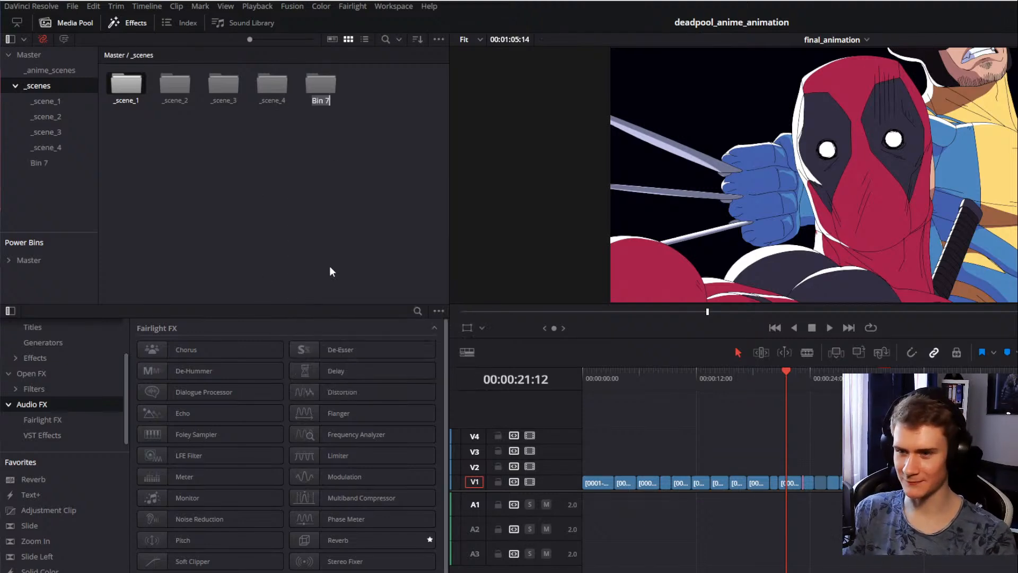
text(_sc)
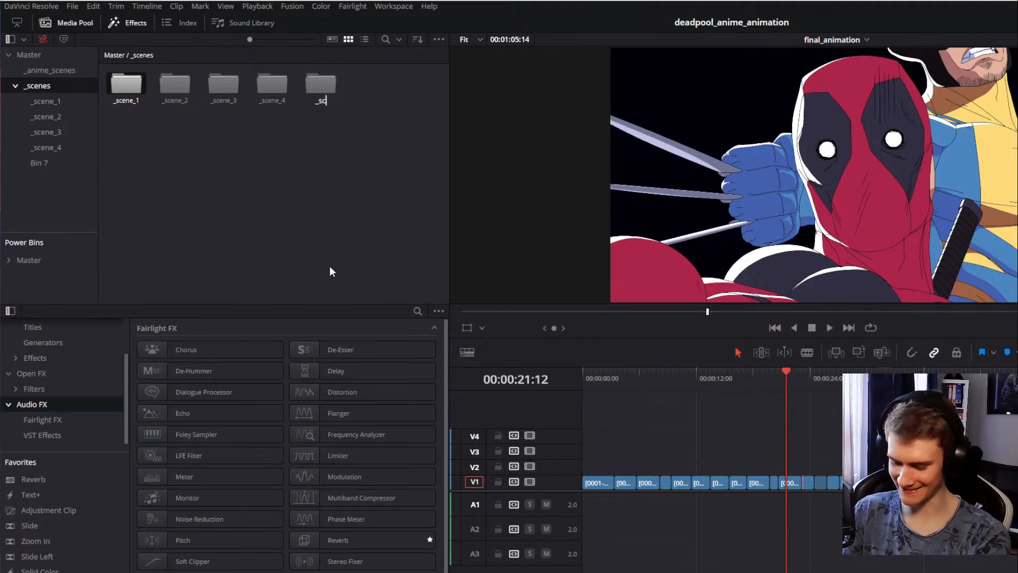
text(ene_5)
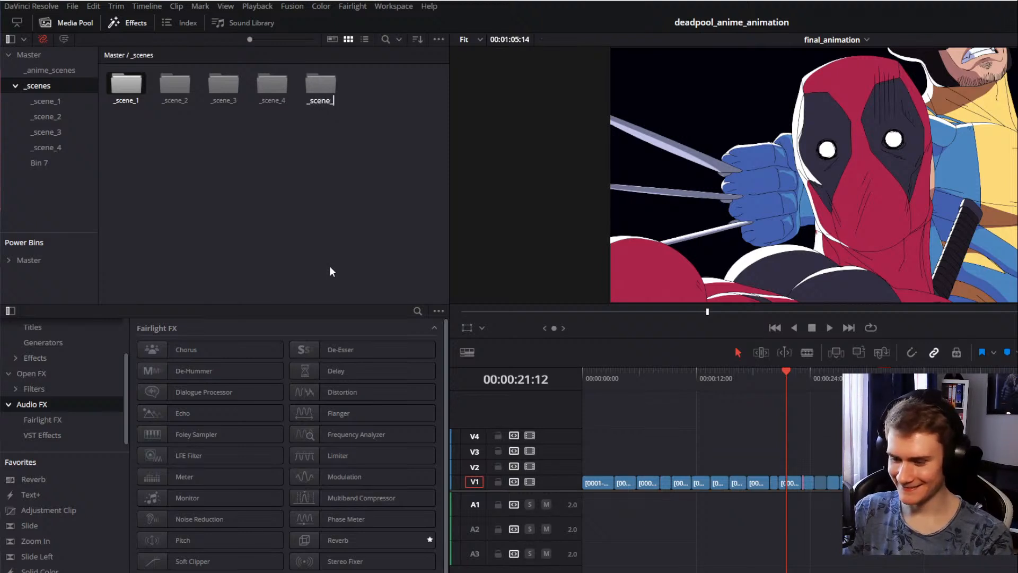
key(Return)
Step: Create the sub-bins _scene_6 and _scene_7 inside the _scenes bin
right_click(277, 167)
click(320, 247)
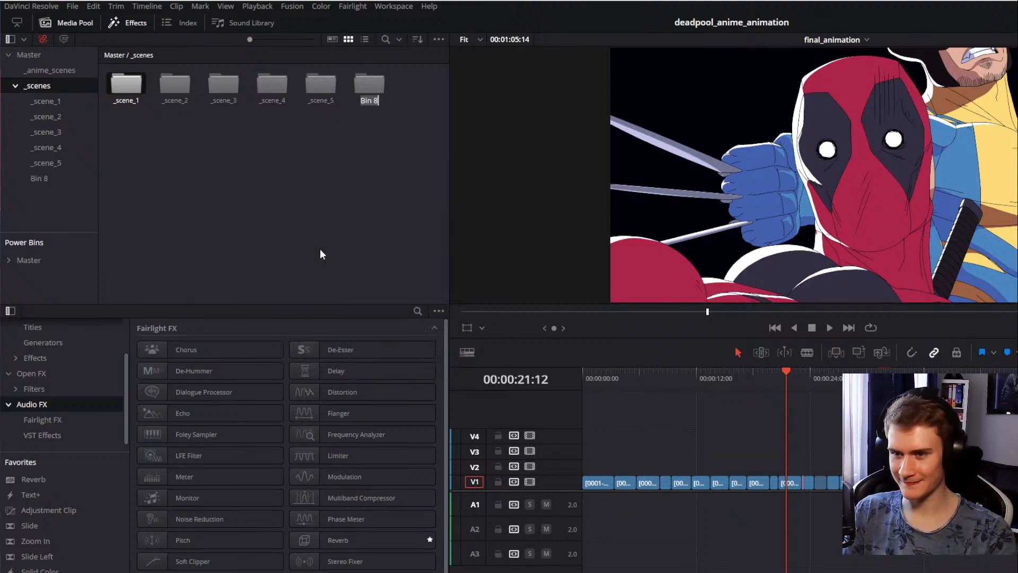
text(_scene_6)
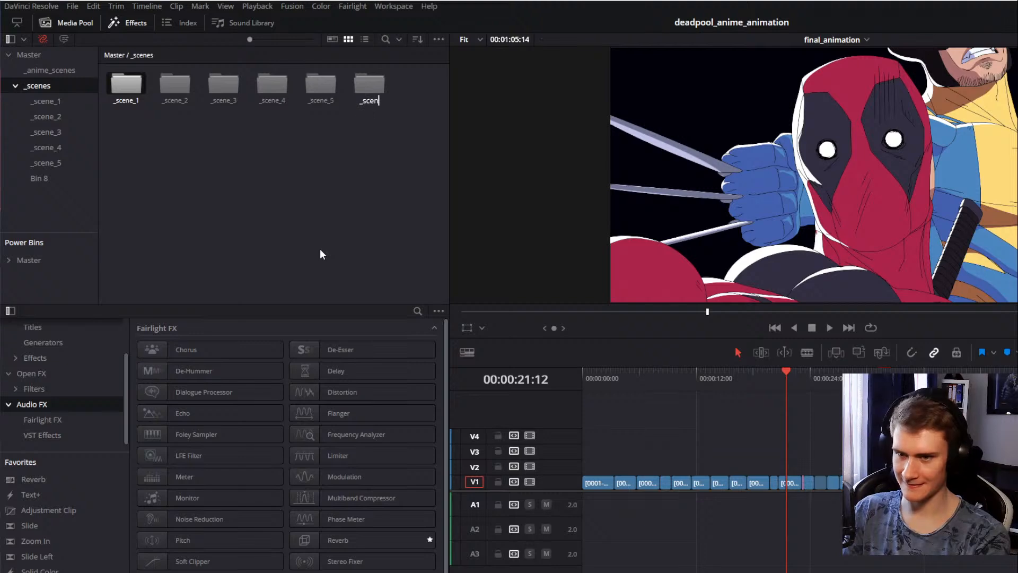
key(Return)
right_click(319, 250)
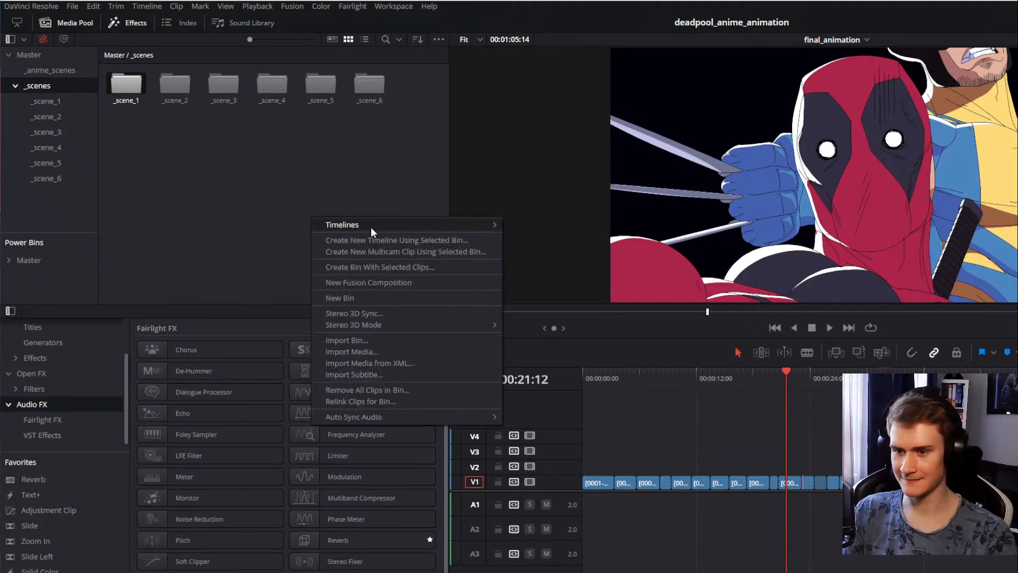
click(352, 295)
text(_scene_7)
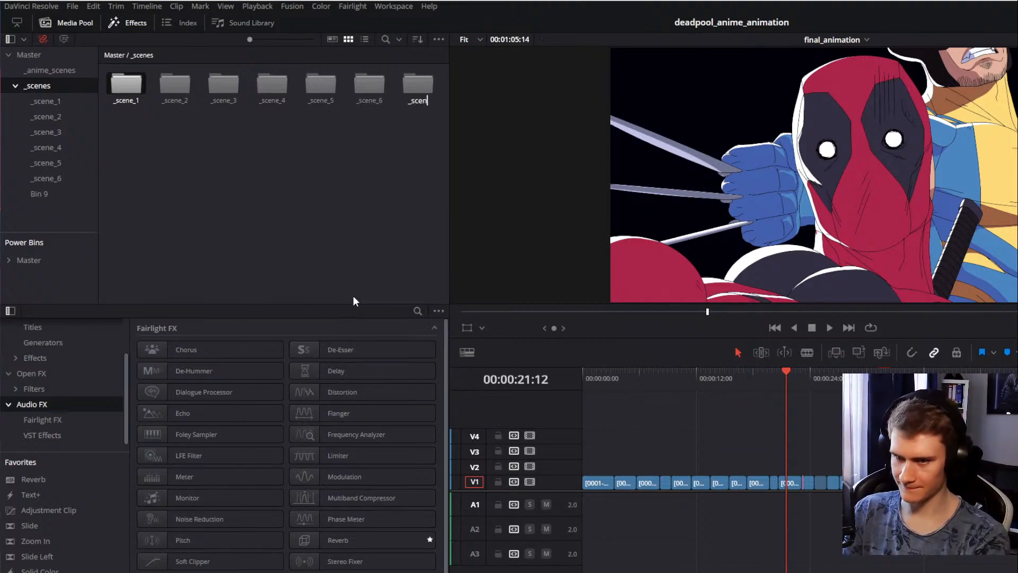
key(Return)
Step: Create the sub-bins _scene_8 and _scene_9 inside the _scenes bin
right_click(326, 220)
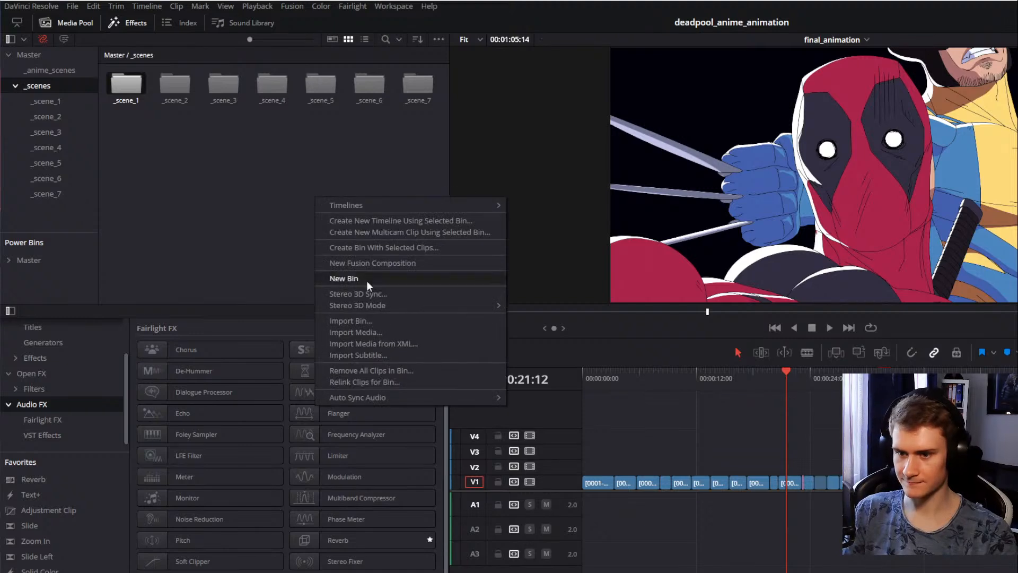
click(353, 276)
text(_scene_8)
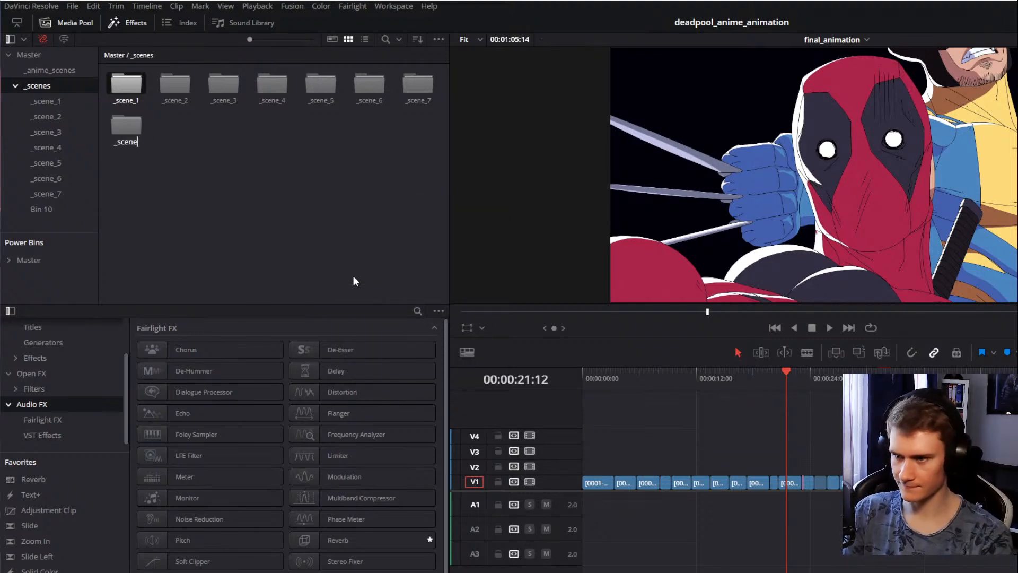
key(Return)
right_click(283, 210)
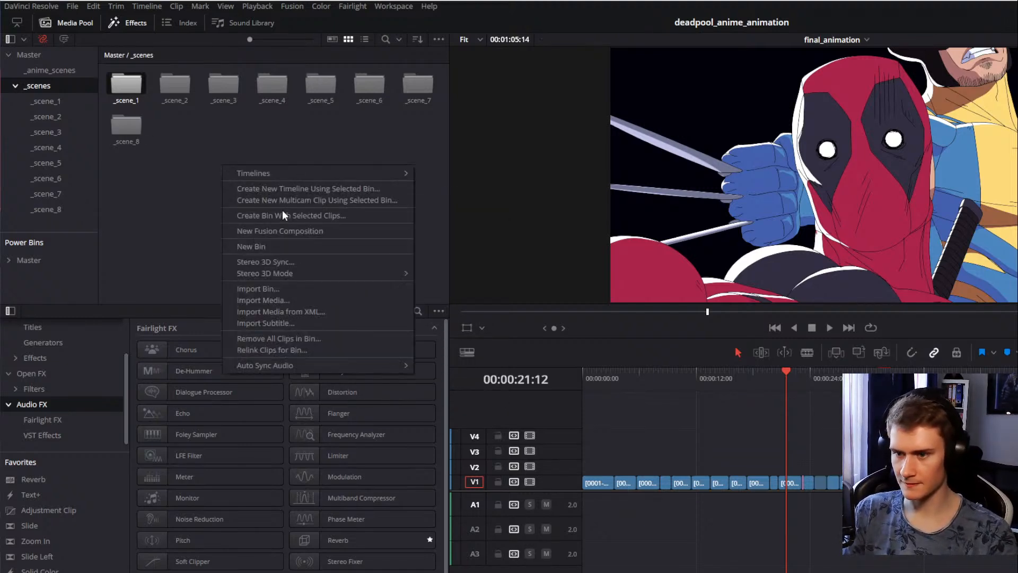
click(262, 244)
text(_)
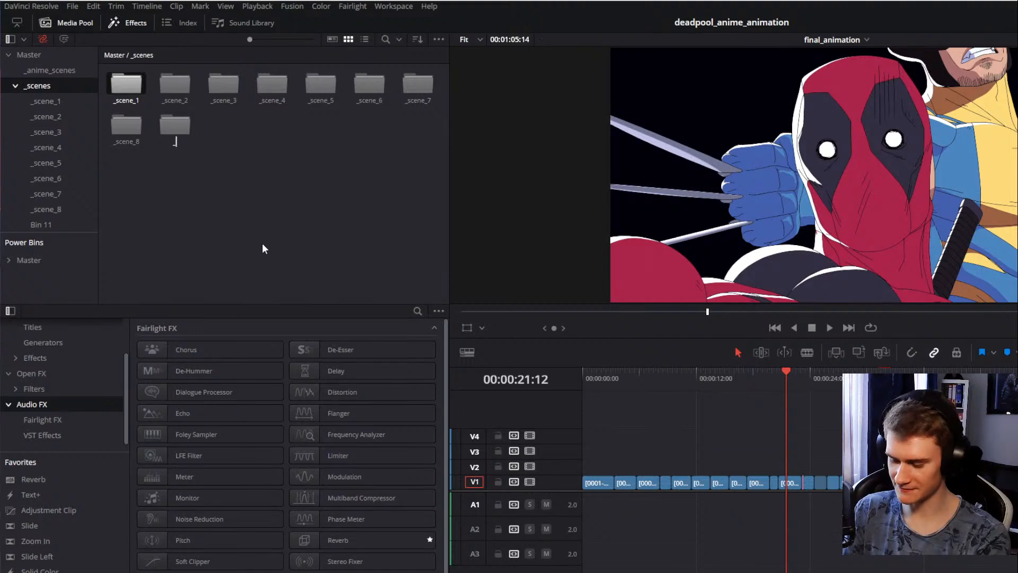
text(scen)
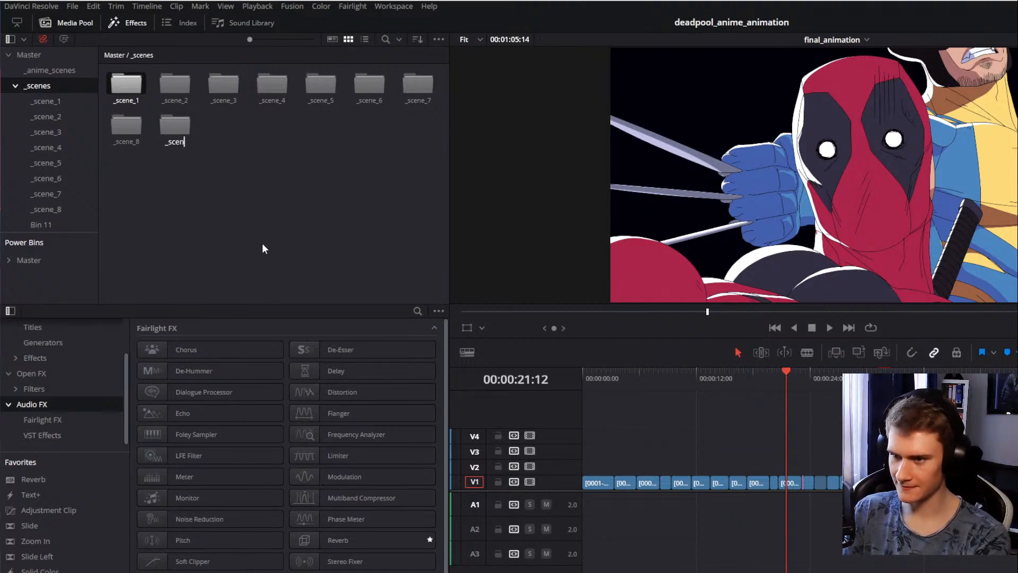
text(e_9)
key(Return)
Step: Add sub-bins named _scene_10 and _scene_11 to the _scenes bin
right_click(252, 202)
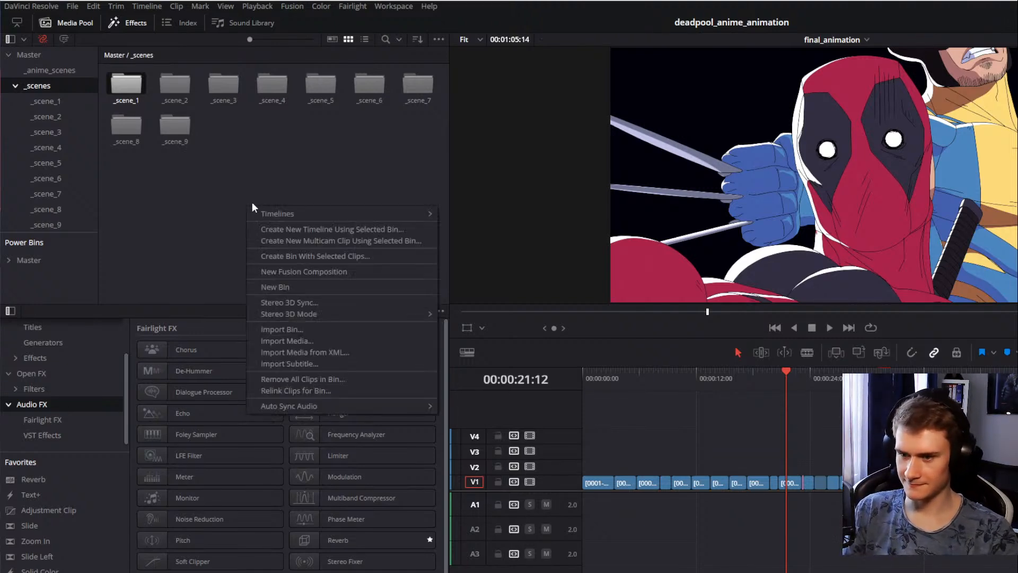
click(290, 288)
text(_scene_10)
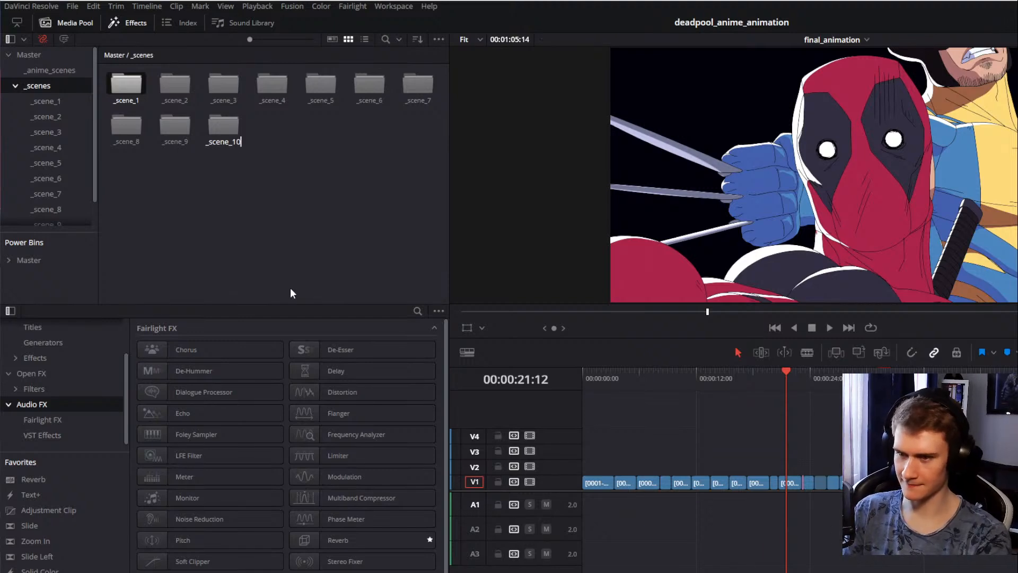
key(Return)
right_click(286, 273)
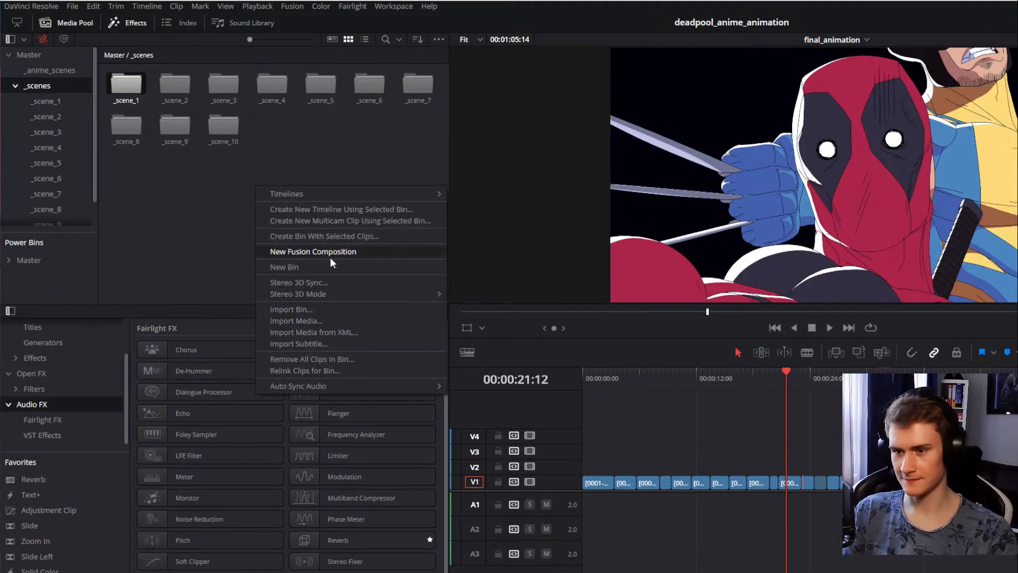
click(312, 265)
text(_scene_11)
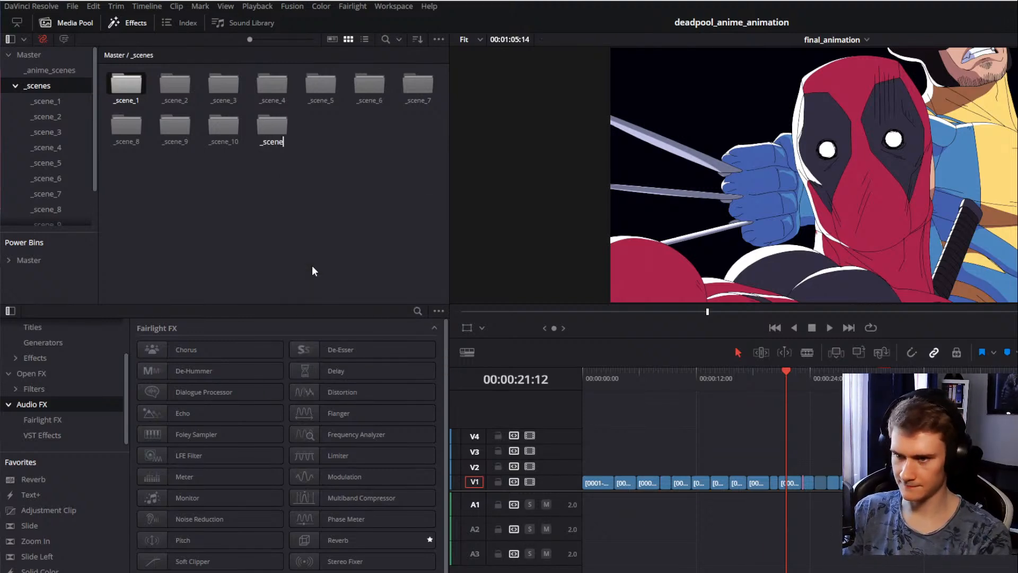
key(Return)
Step: Add a sub-bin after _scene_11 in the _scenes bin and correct its name to _scene_12
right_click(312, 265)
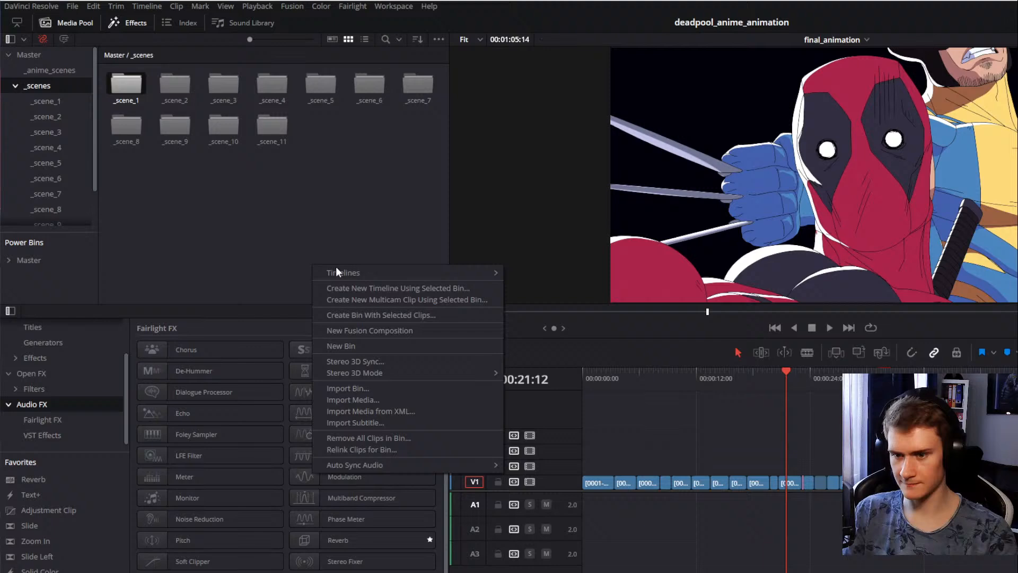
click(364, 344)
text(_scene_12)
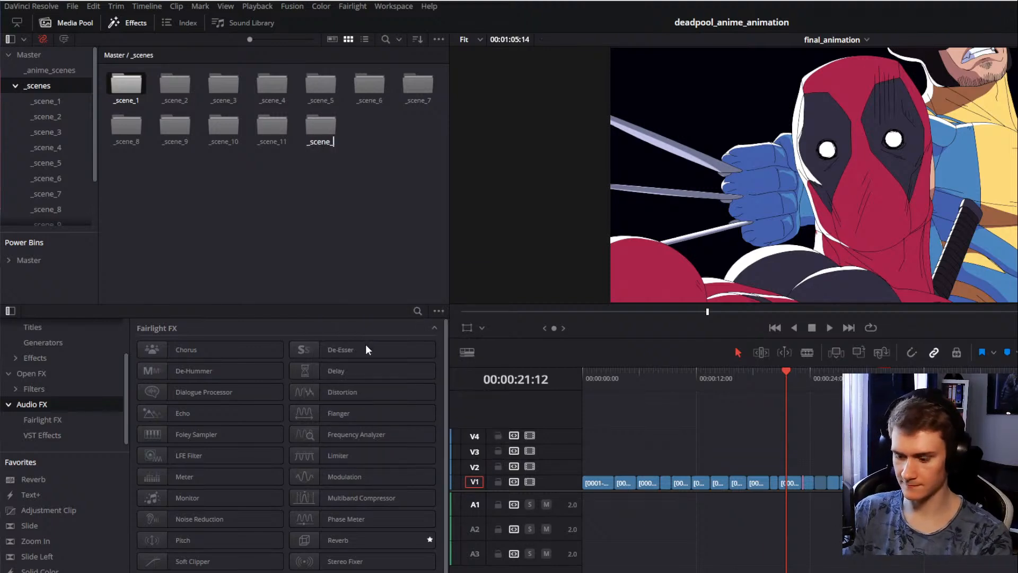
key(Return)
right_click(316, 123)
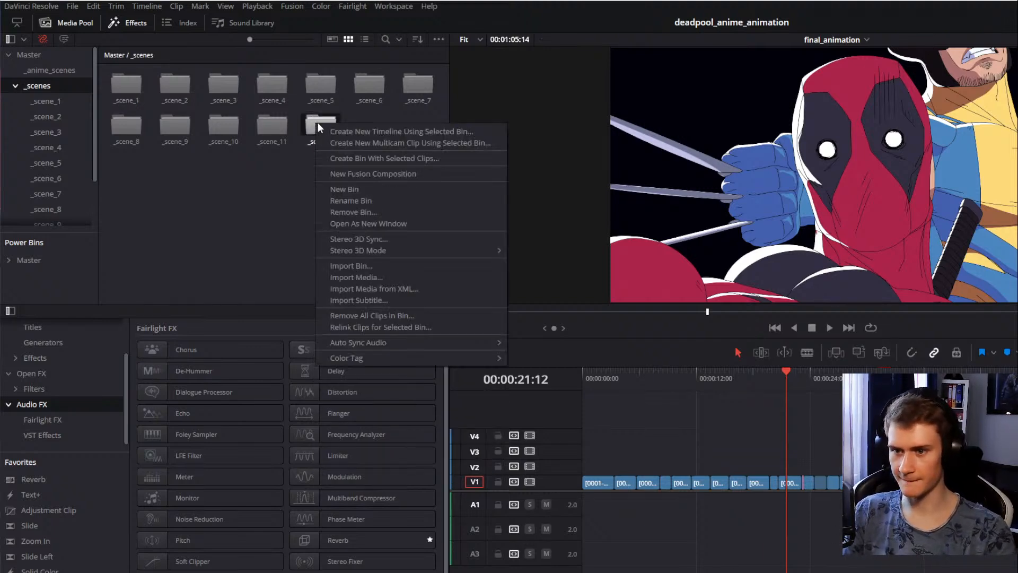
click(319, 140)
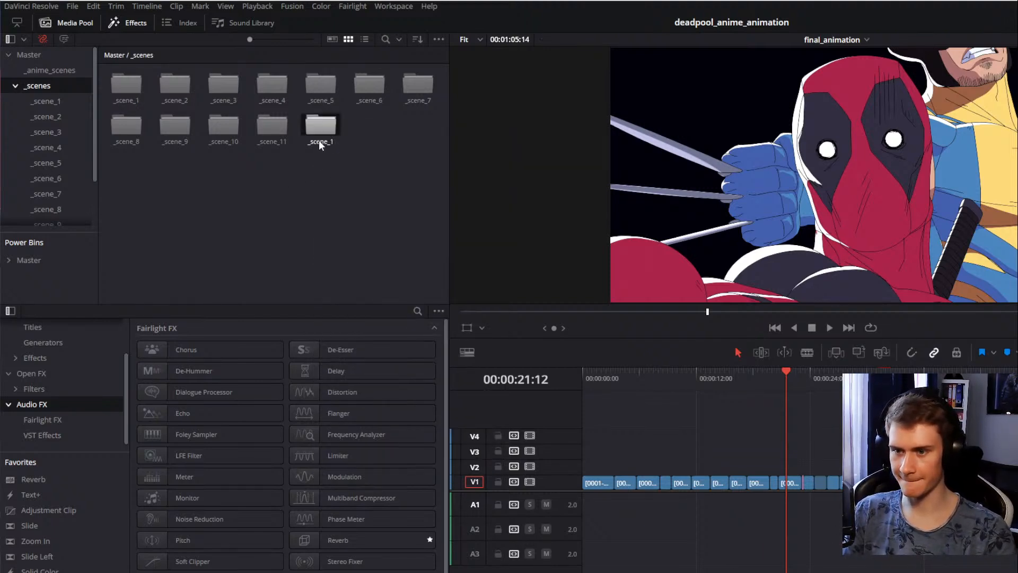
click(346, 183)
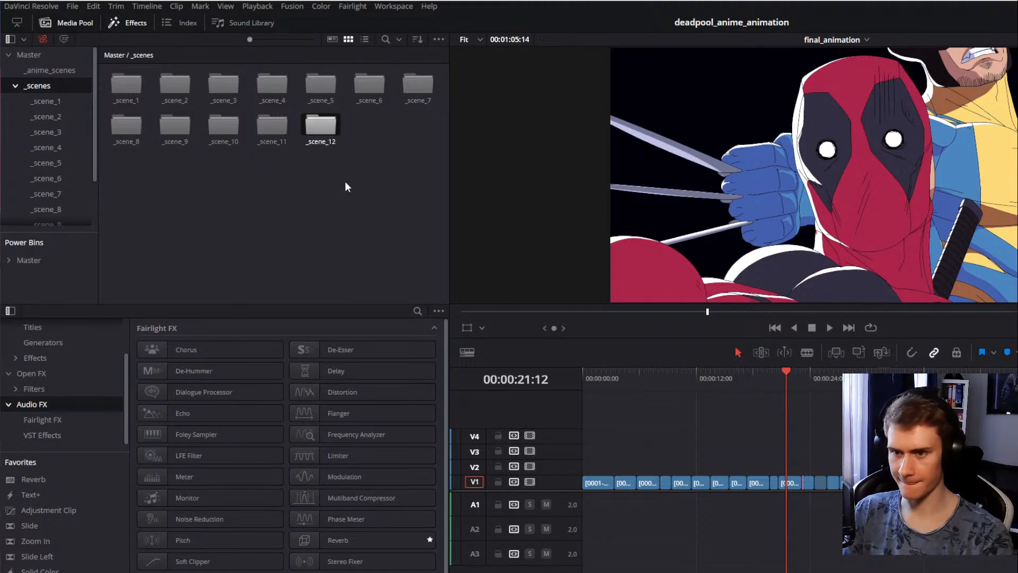
Step: Add two further sub-bins named _scene_13 and _scene_14 in the _scenes bin
right_click(346, 183)
click(397, 258)
text(_)
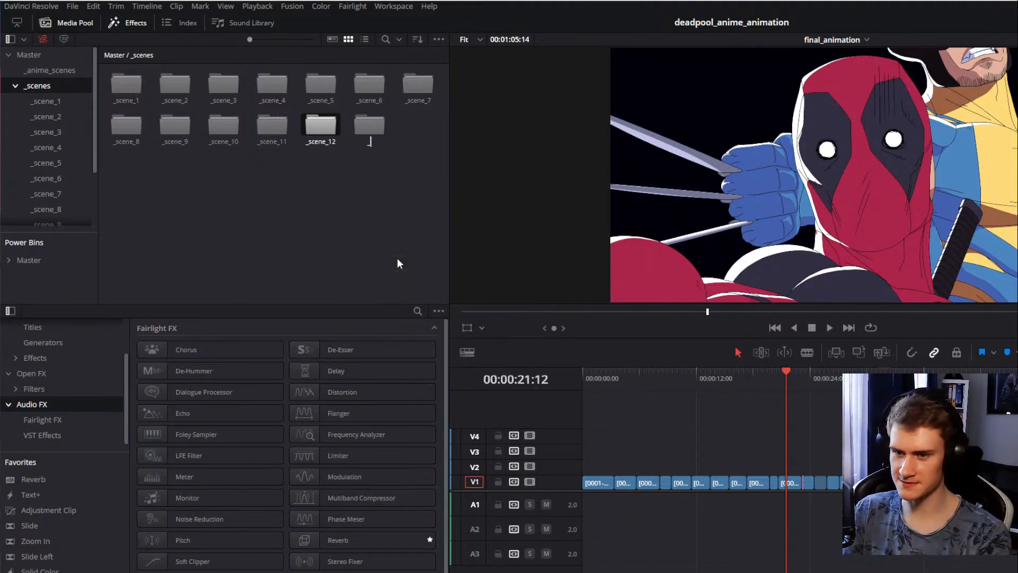
text(scene_13)
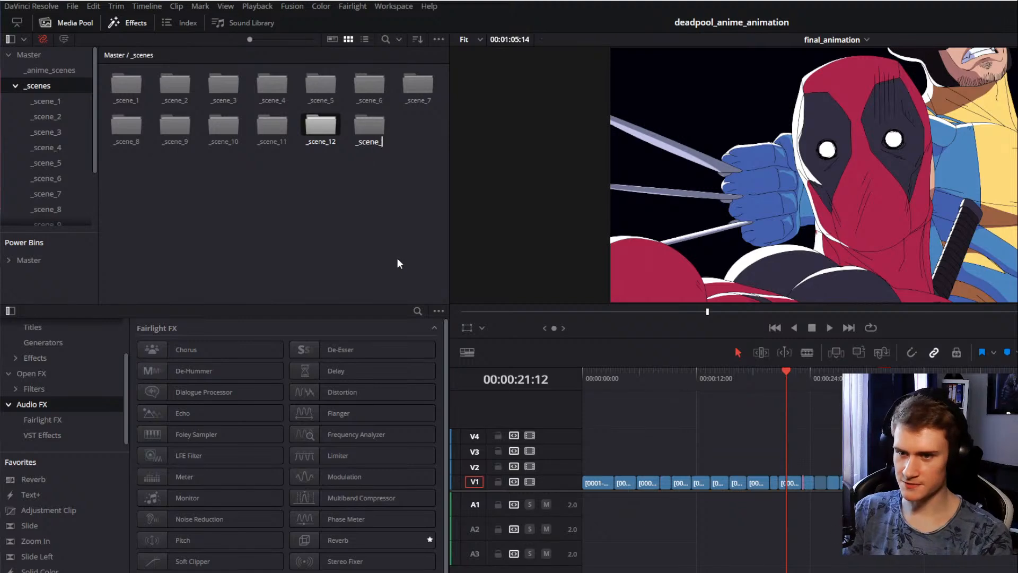
key(Return)
right_click(324, 179)
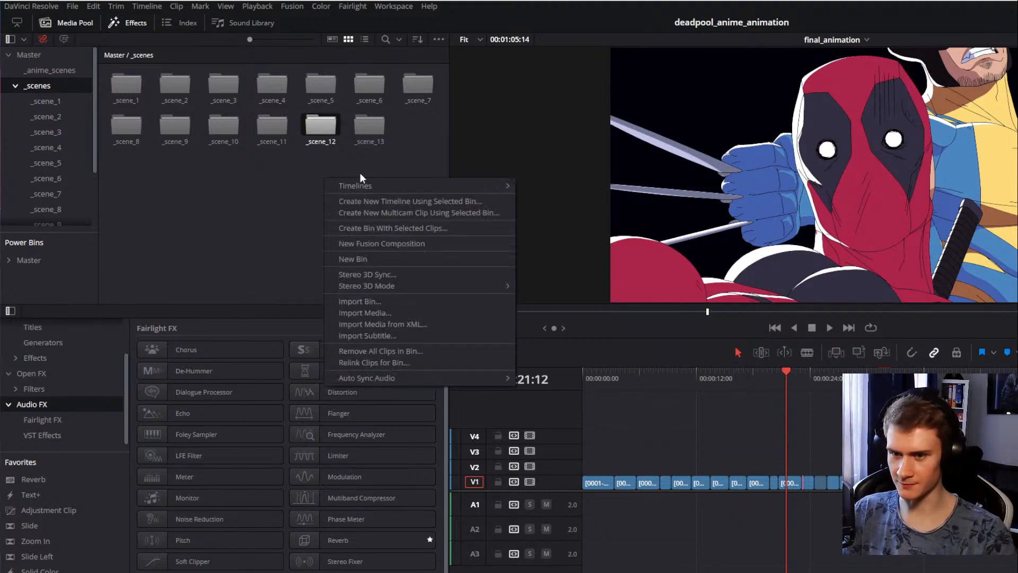
click(375, 259)
text(_scene_14)
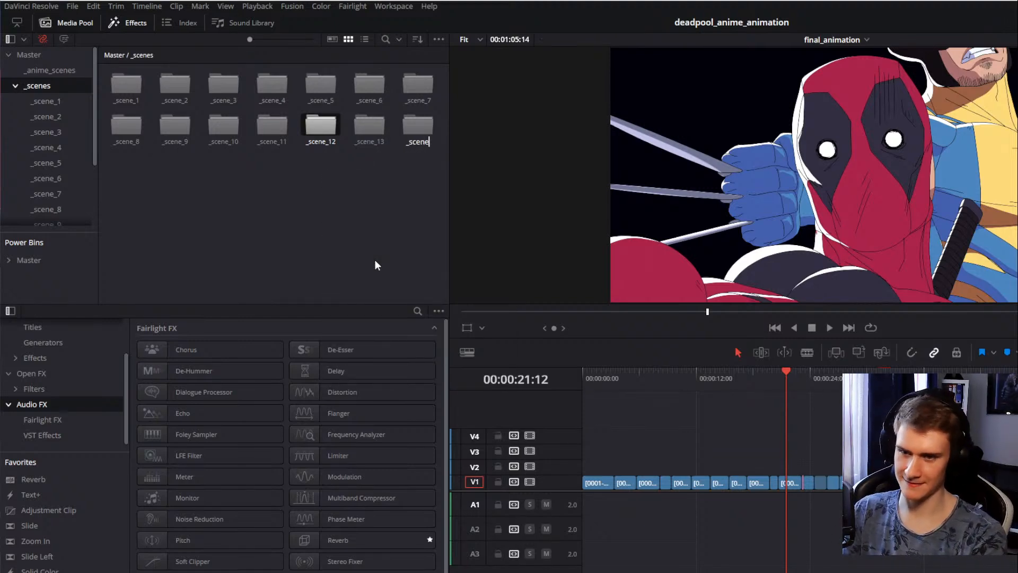
key(Return)
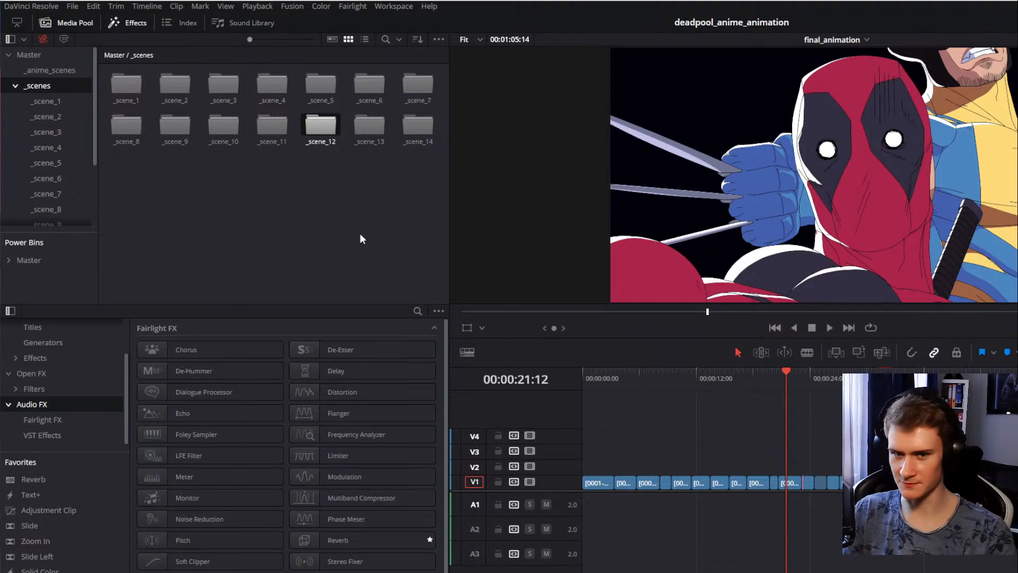
Step: Create a sub-bin named _scene_15 in the _scenes bin
right_click(361, 233)
click(395, 318)
text(_s)
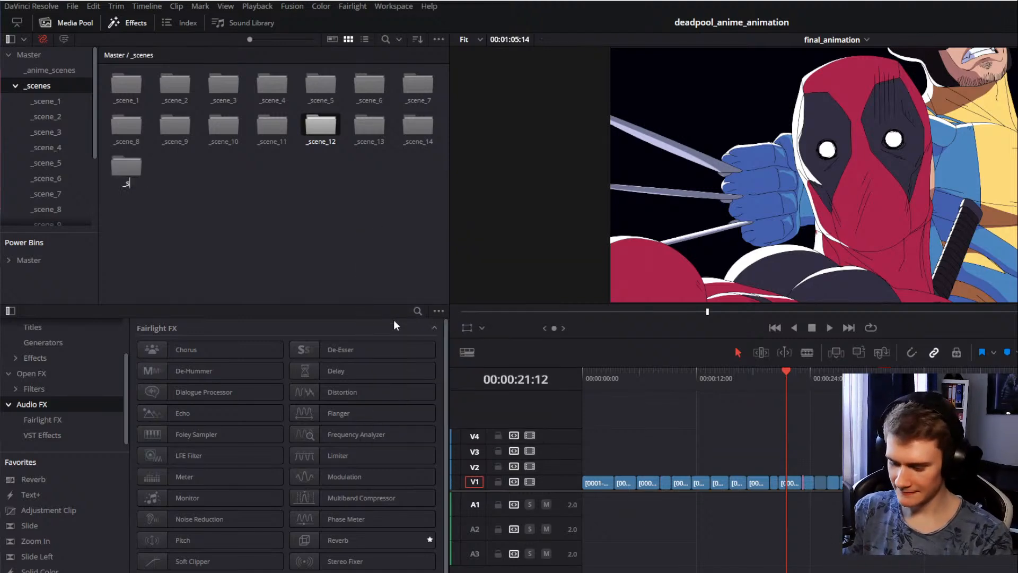
text(cene)
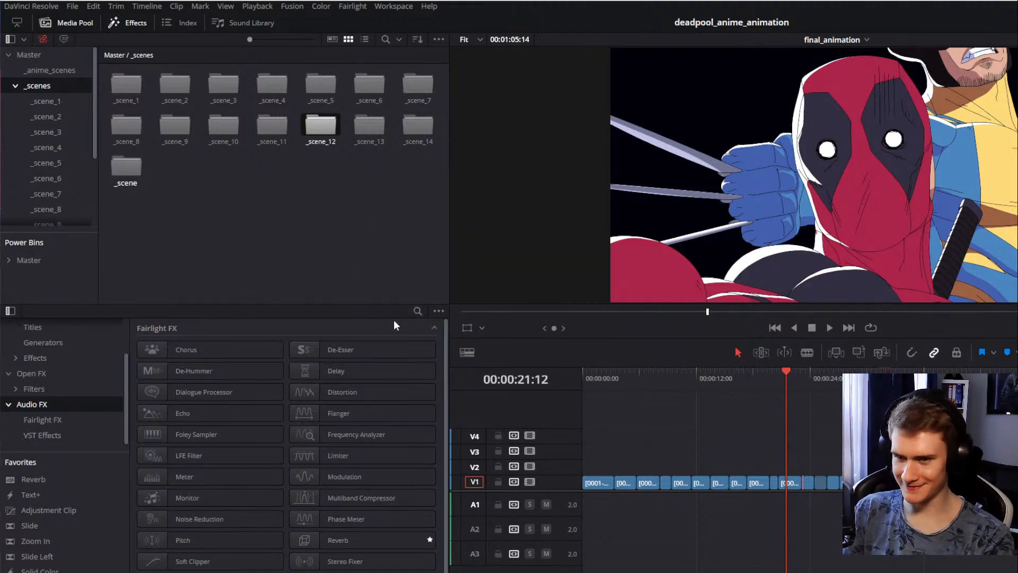
text(_15)
key(Return)
Step: Add another sub-bin after _scene_15 in the _scenes bin and correct its name to _scene_16
right_click(227, 210)
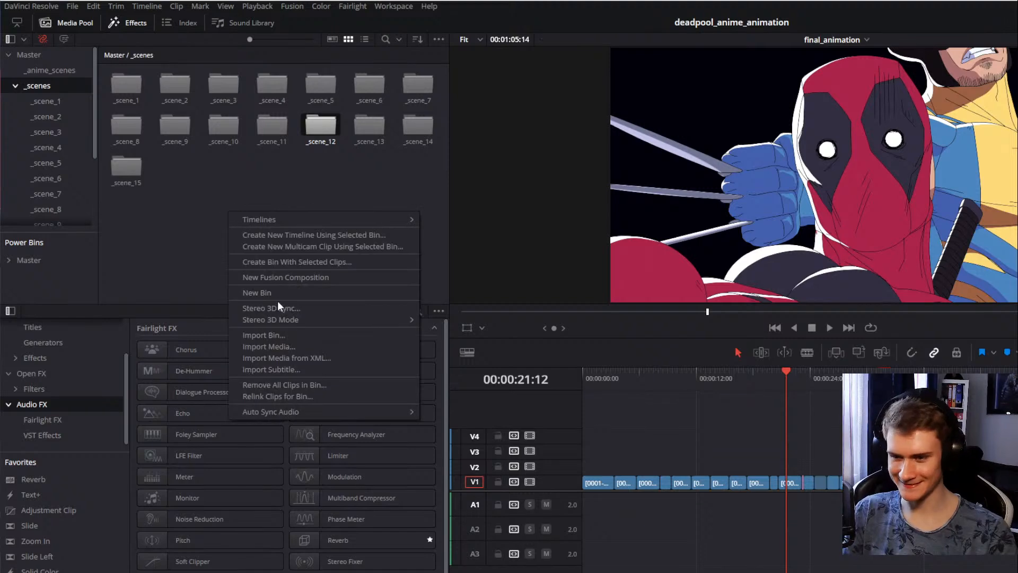
click(268, 290)
text(_sc)
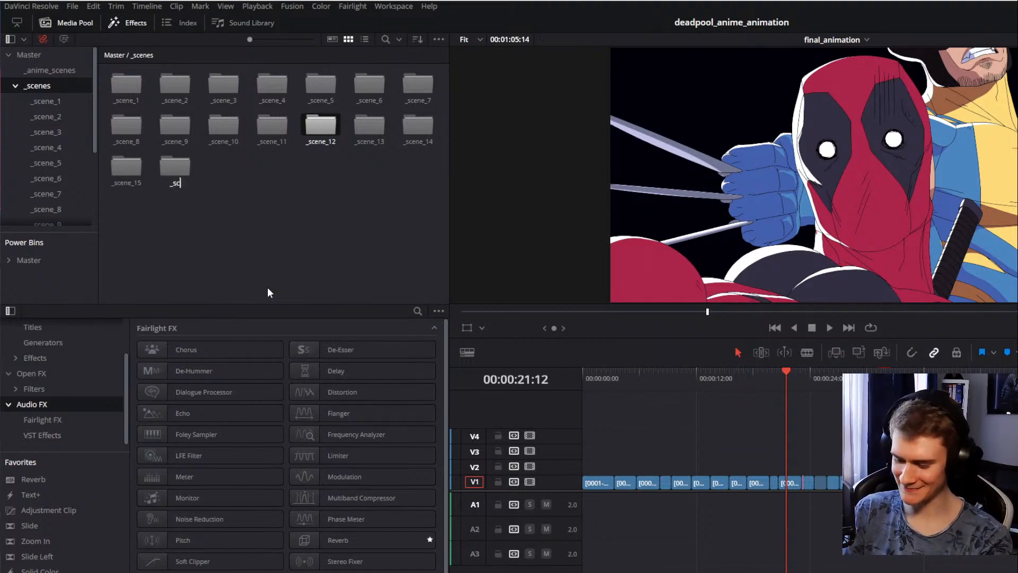
text(ene_1)
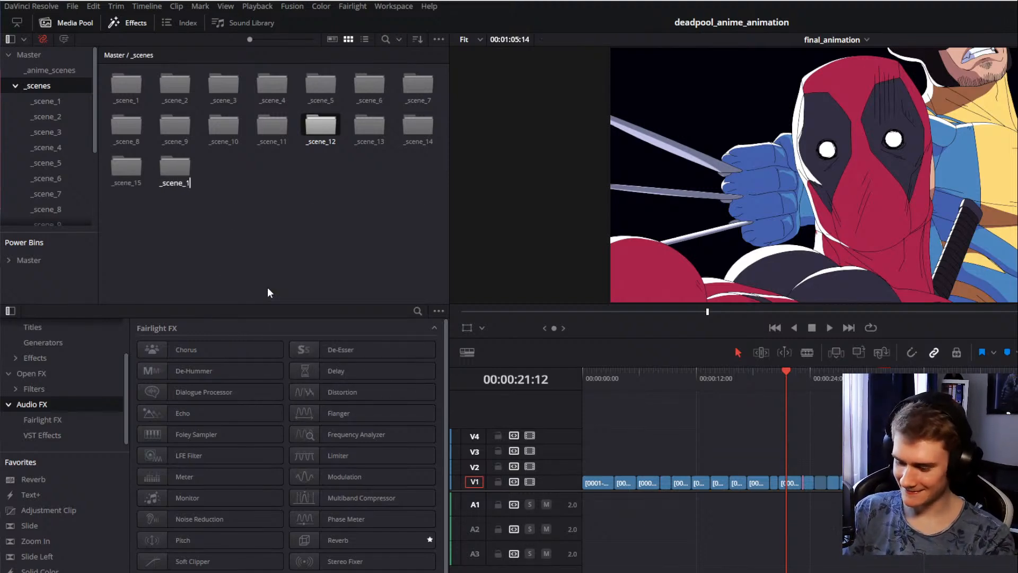
text(5)
key(Return)
double_click(177, 183)
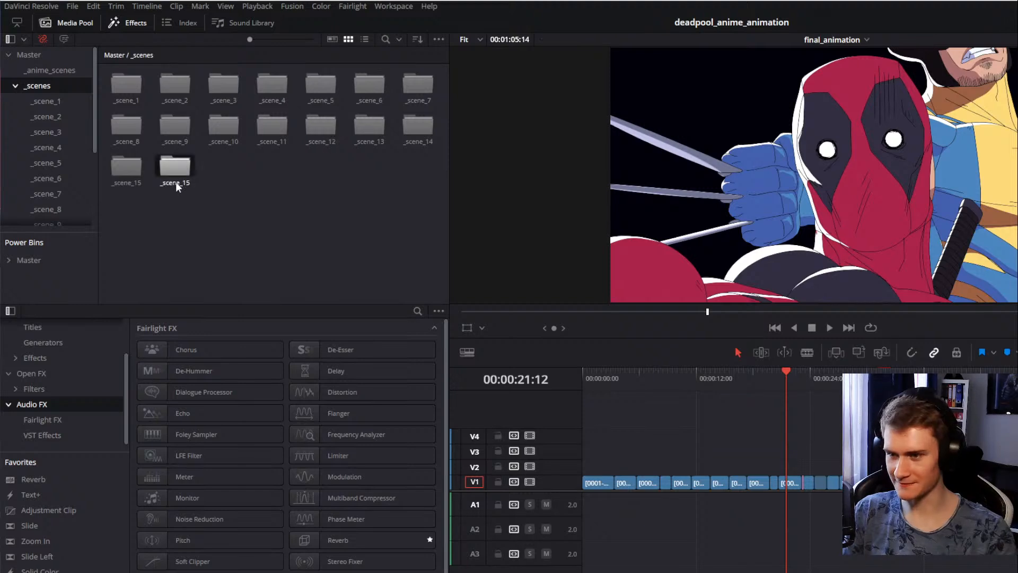
click(138, 56)
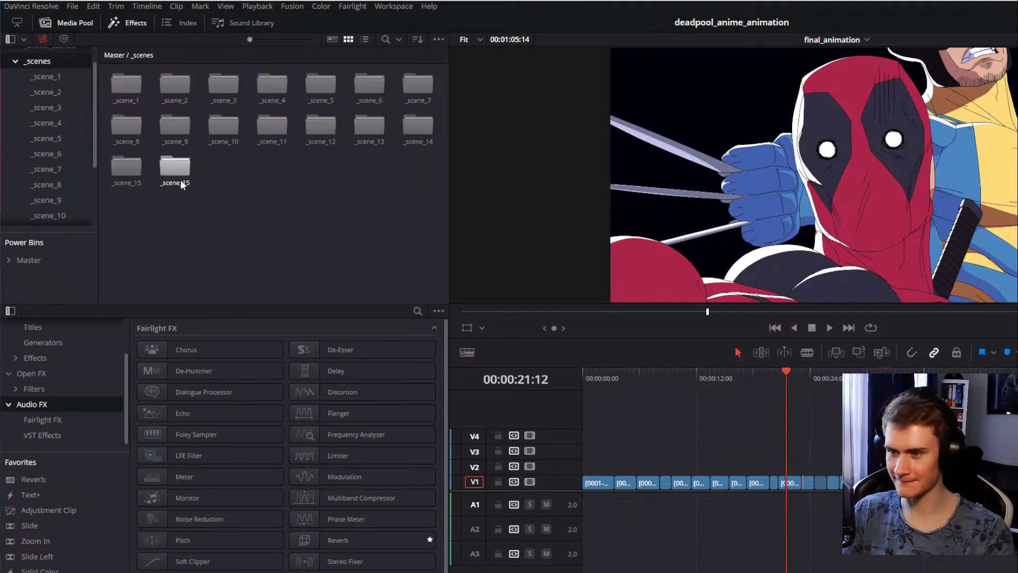
key(Right)
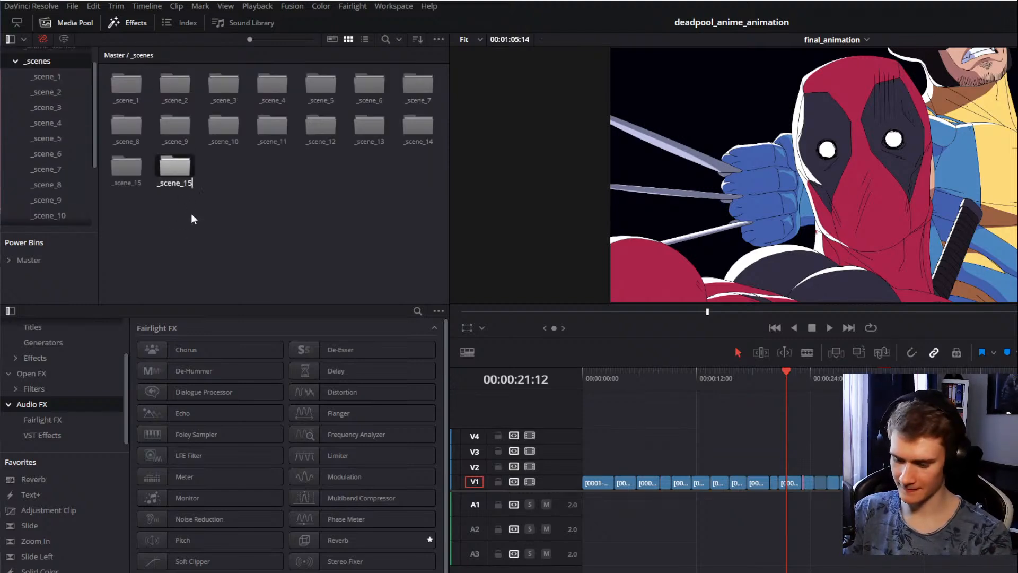
Step: Add two sub-bins named _scene_17 and _scene_18 to the _scenes bin
right_click(272, 218)
click(319, 298)
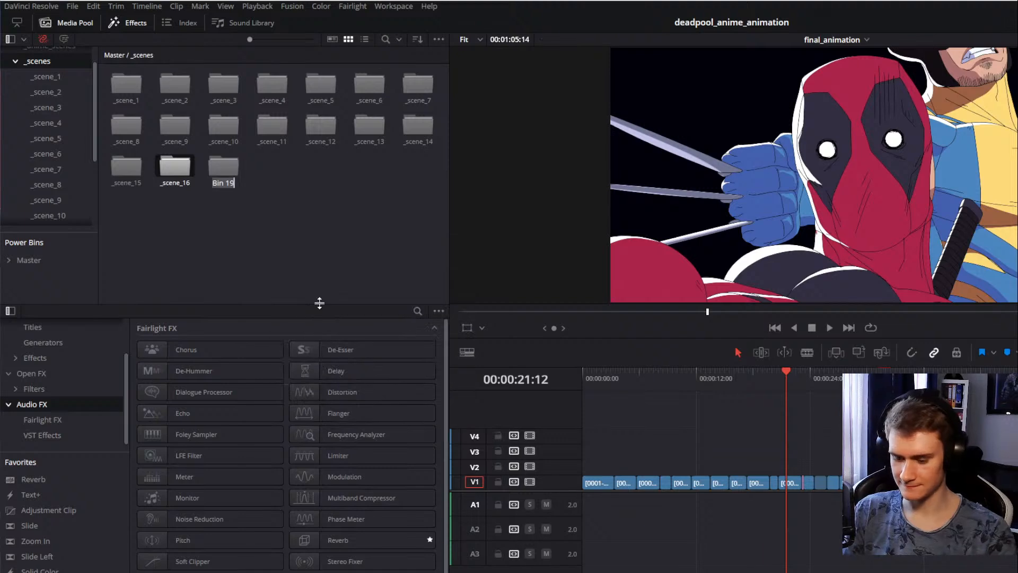
text(_scene_17)
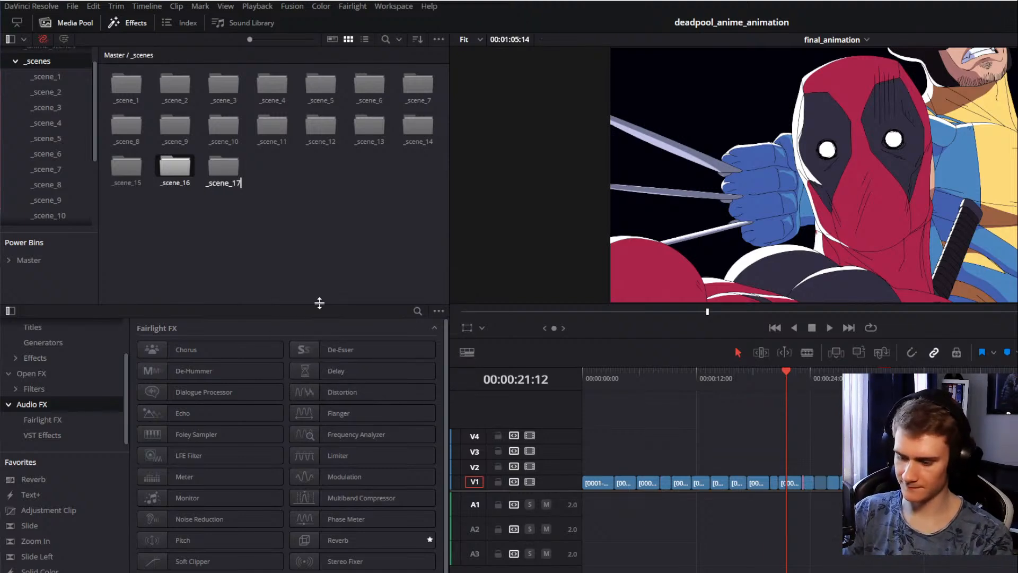
key(Return)
right_click(324, 224)
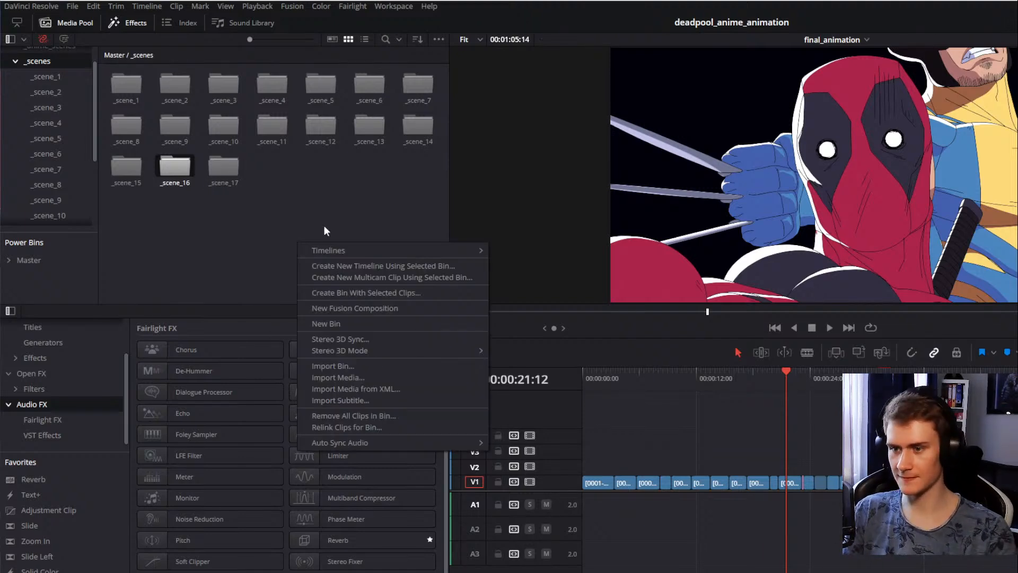
click(340, 320)
text(_scene)
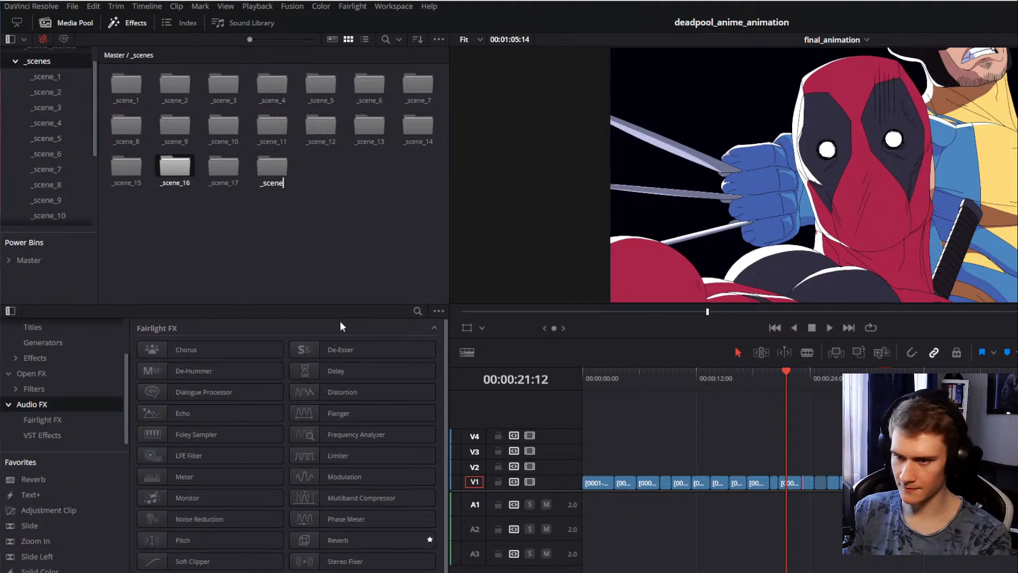
text(_18)
key(Return)
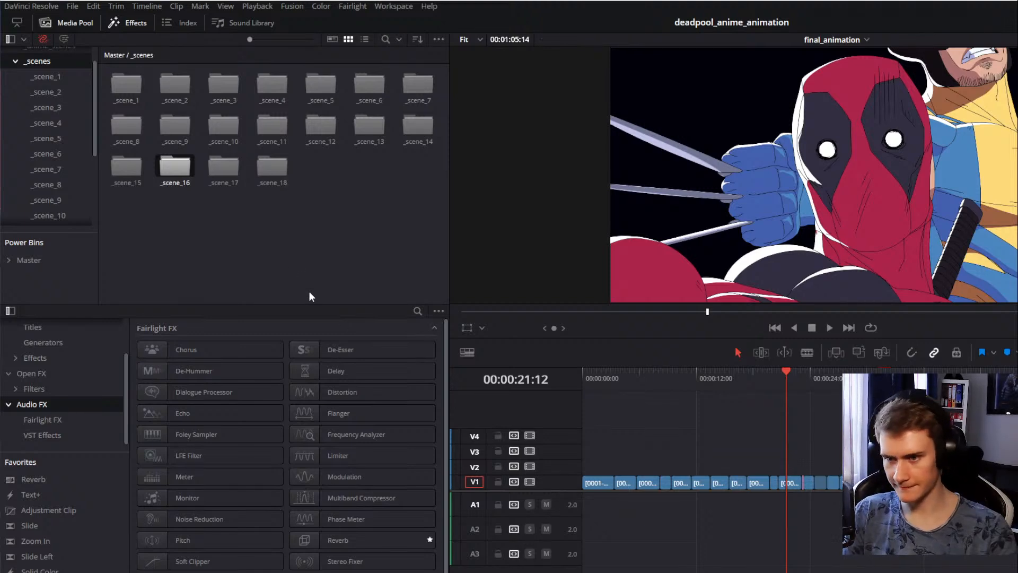
Step: Create the sub-bins _scene_19 and _scene_20 inside the _scenes bin
right_click(273, 247)
click(325, 322)
text(_sc)
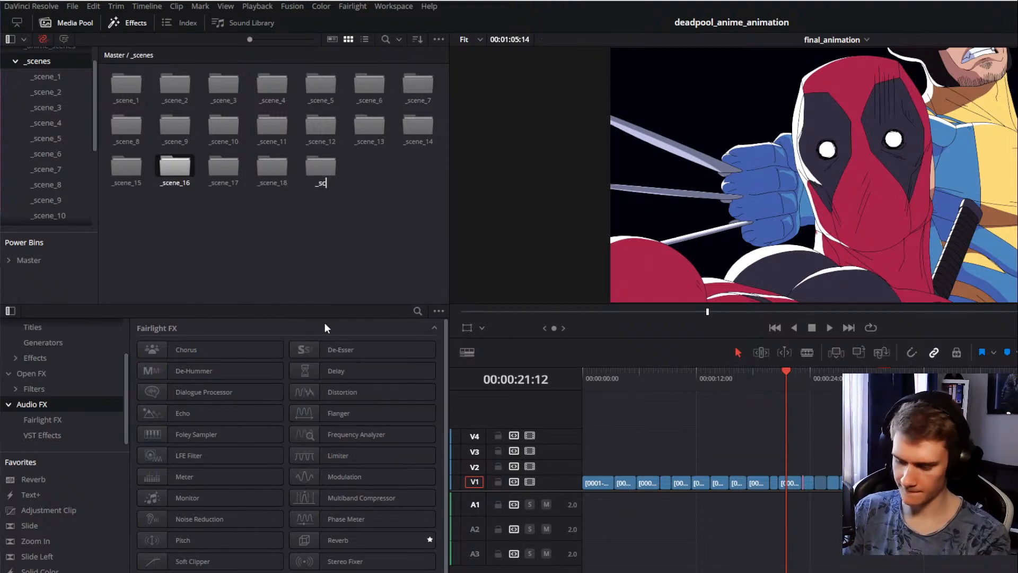
text(ene_19)
key(Return)
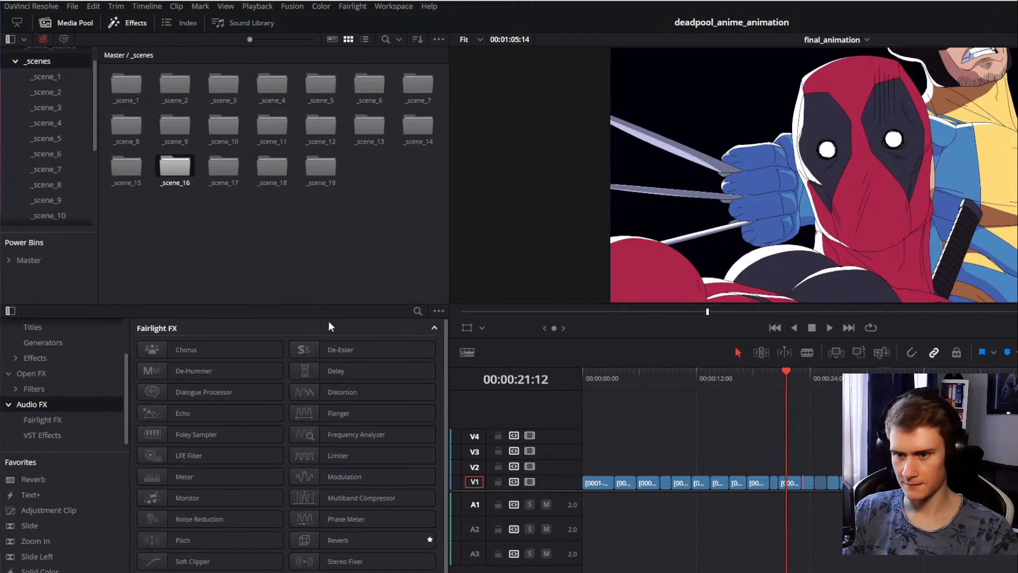
right_click(321, 248)
click(298, 322)
text(_)
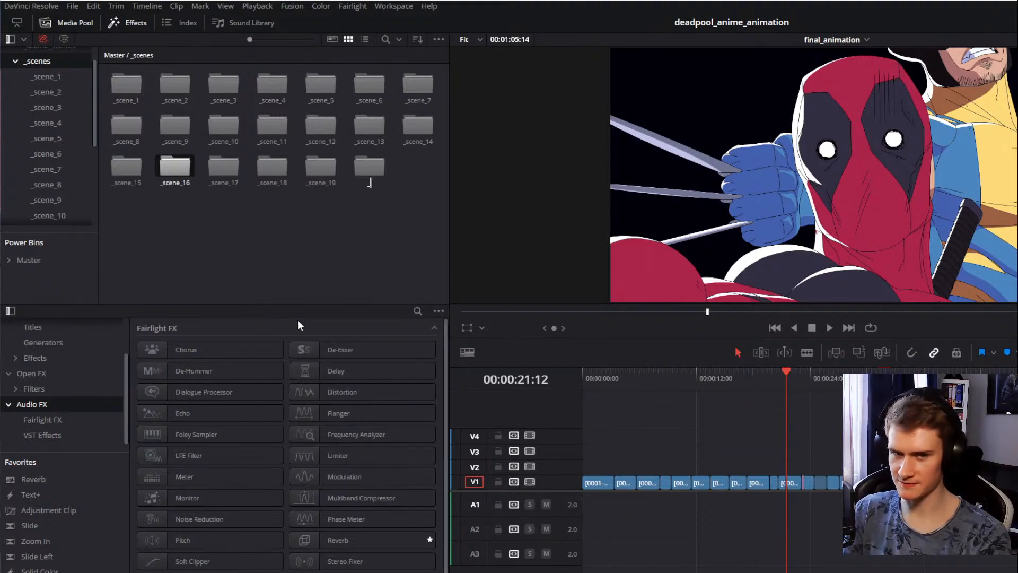
text(scene_1)
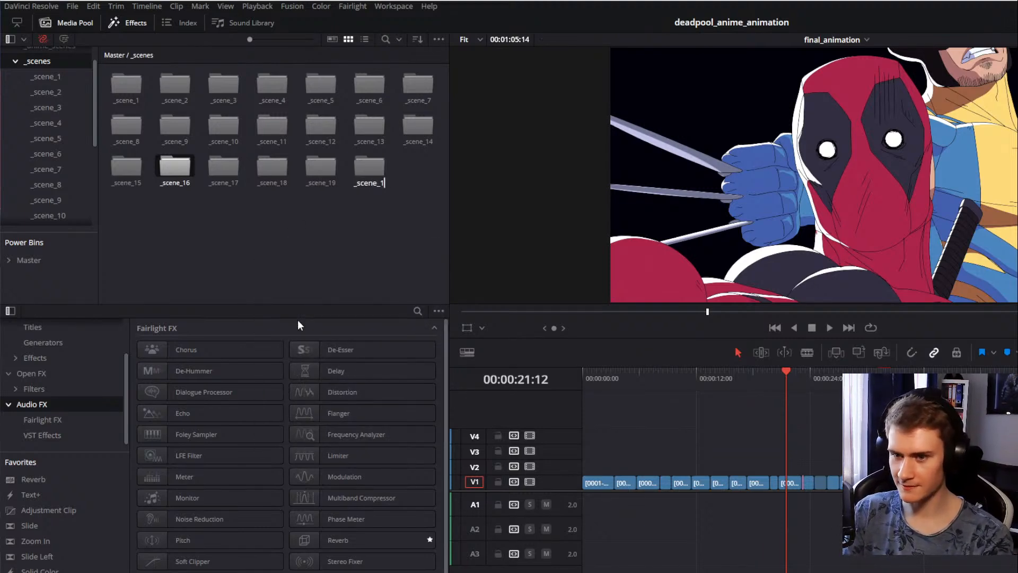
key(BackSpace)
text(20)
key(Return)
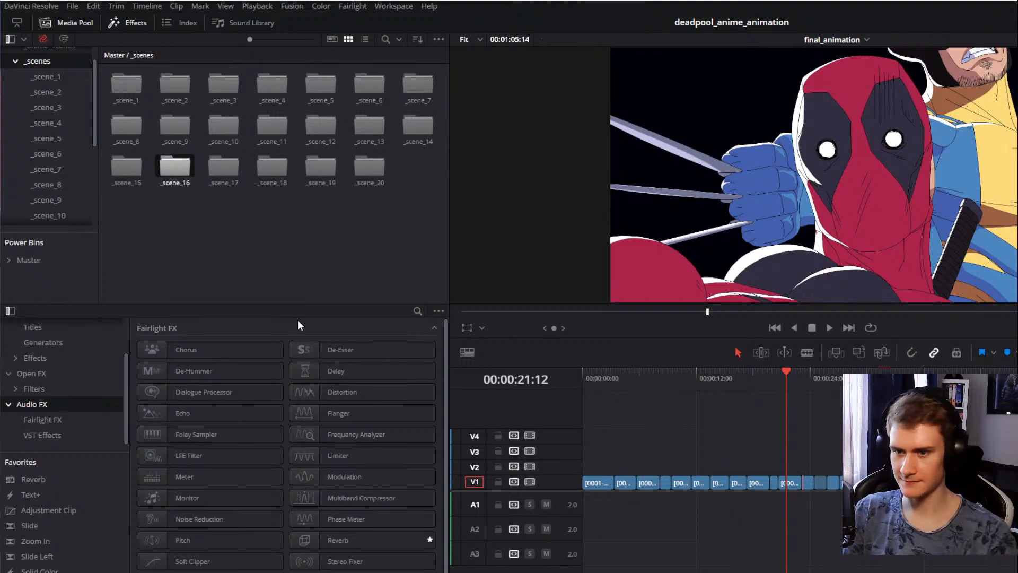
Step: Add the sub-bins _scene_21 and _scene_22 to the _scenes bin
right_click(326, 212)
click(307, 310)
text(_scene)
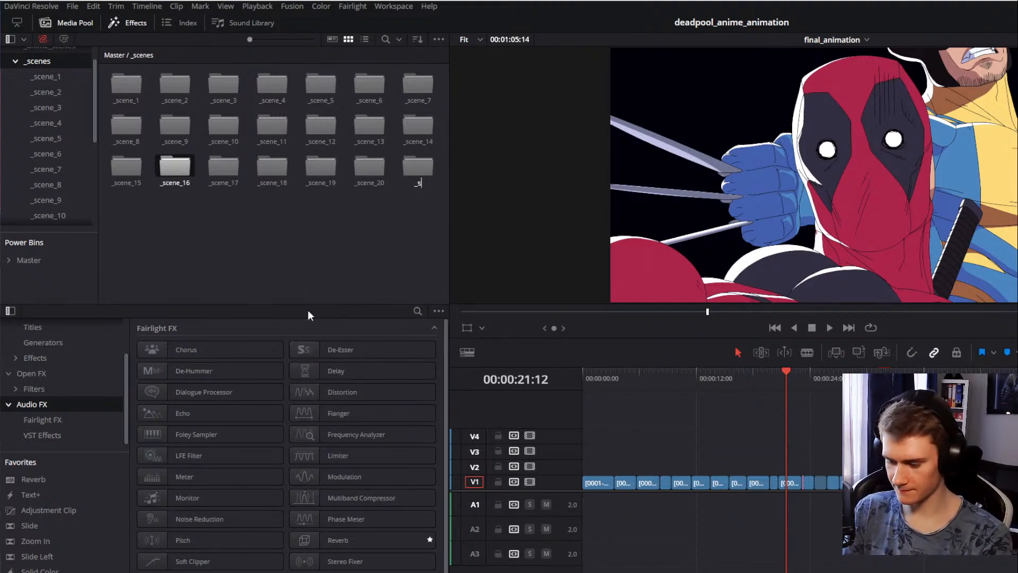
text(21)
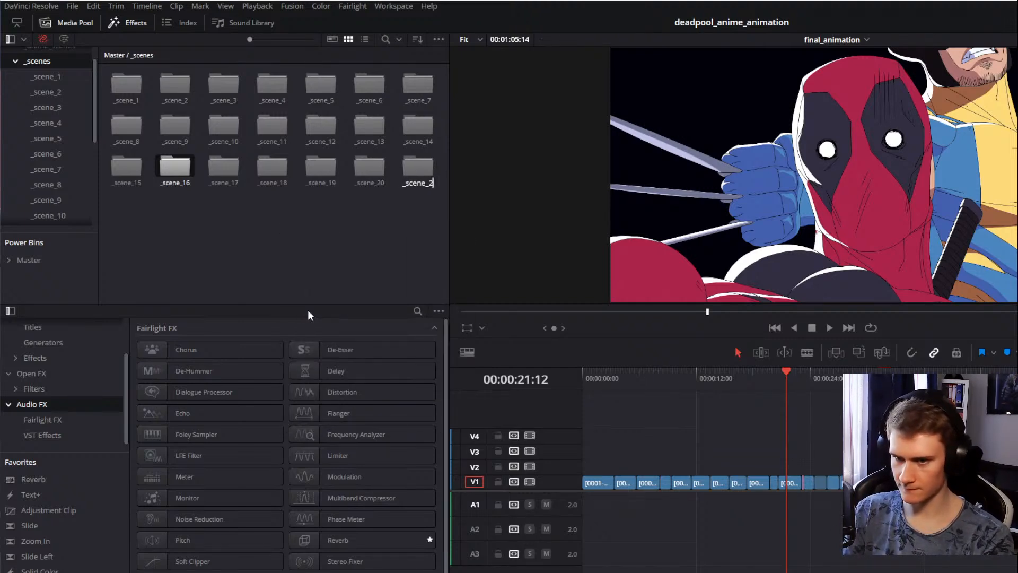
key(Return)
right_click(302, 281)
click(336, 363)
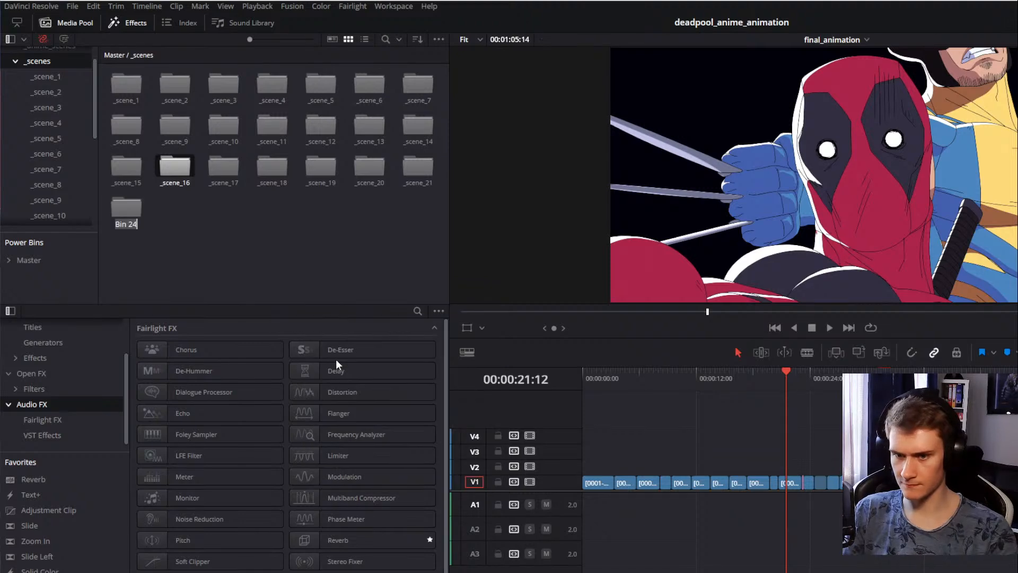
text(_scene_22)
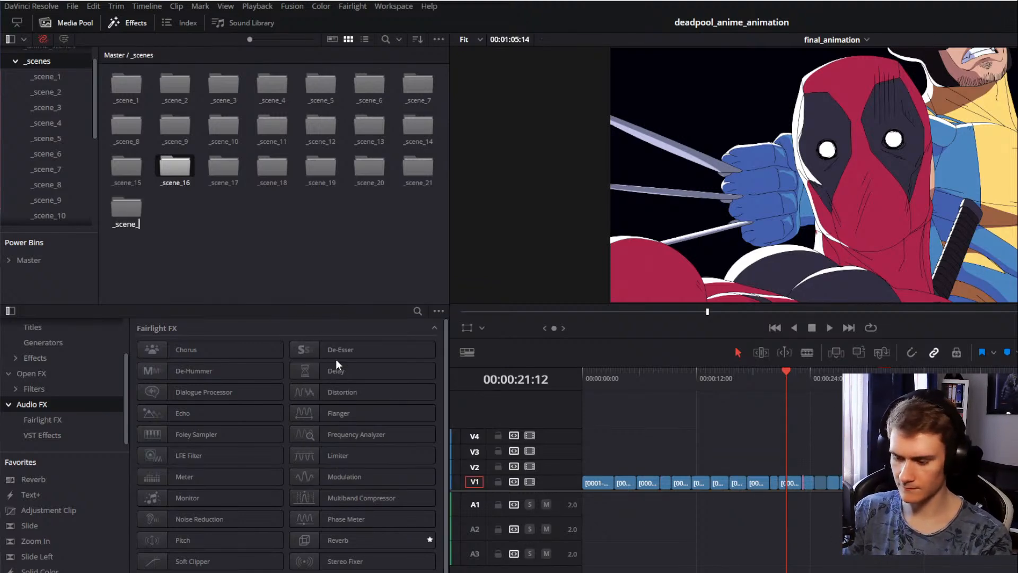
key(Return)
Step: Create two more sub-bins in the _scenes bin, named _scene_23 and _scene_24
right_click(257, 230)
click(303, 307)
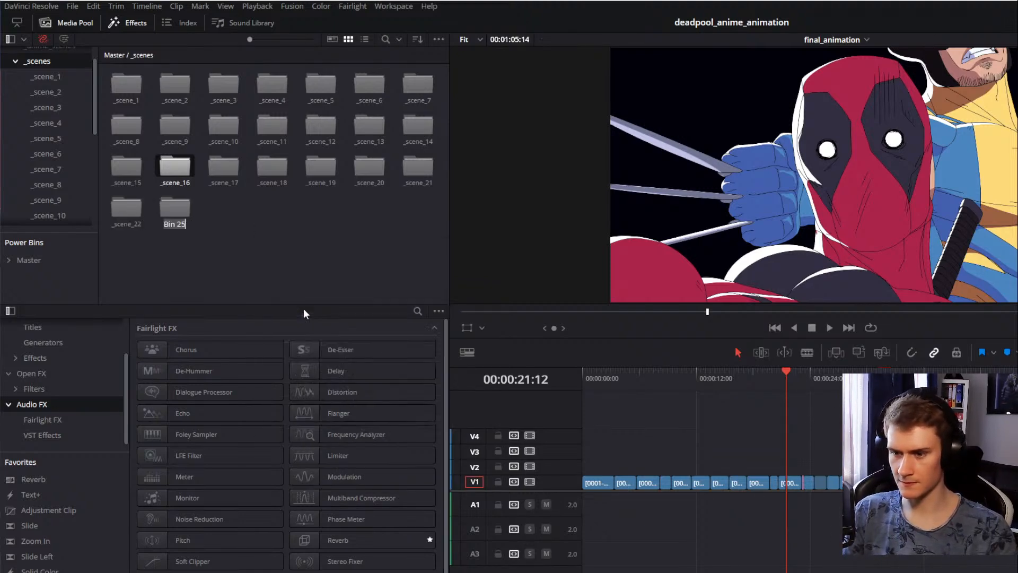
text(_scene_23)
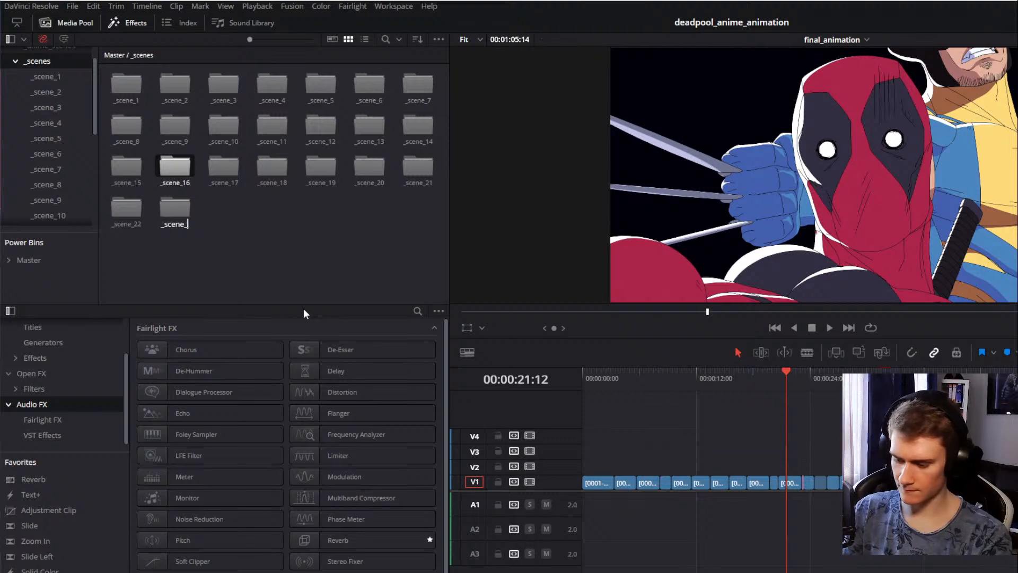
key(Return)
right_click(272, 249)
click(327, 328)
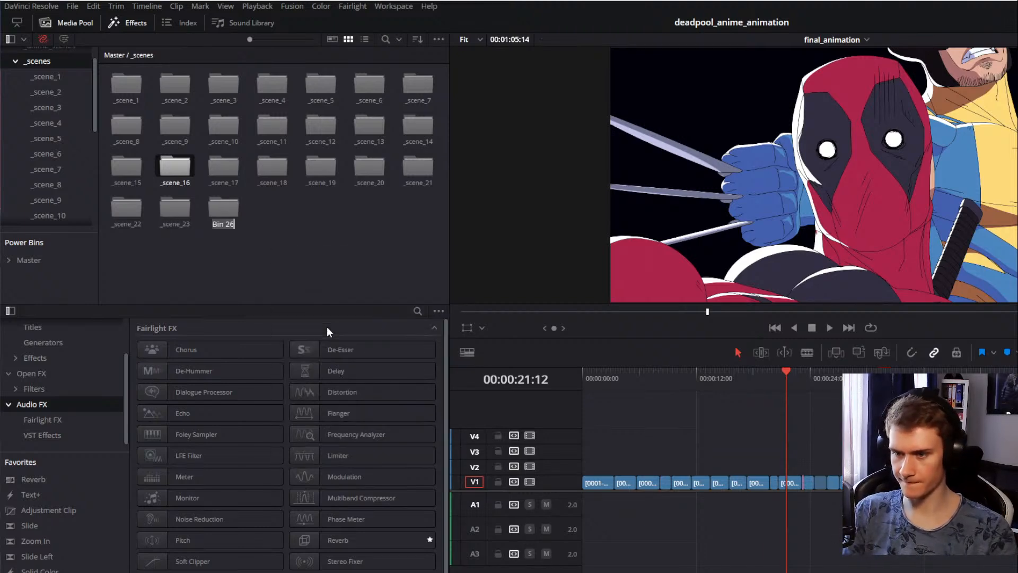
text(_scene_24)
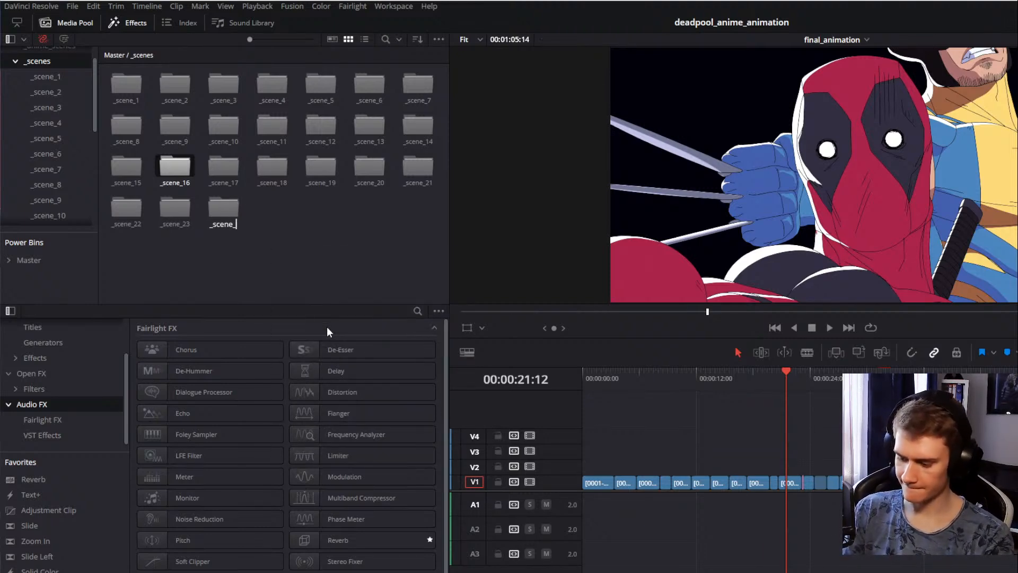
key(Return)
Step: Add sub-bins named _scene_25 and _scene_26 inside the _scenes bin
right_click(267, 231)
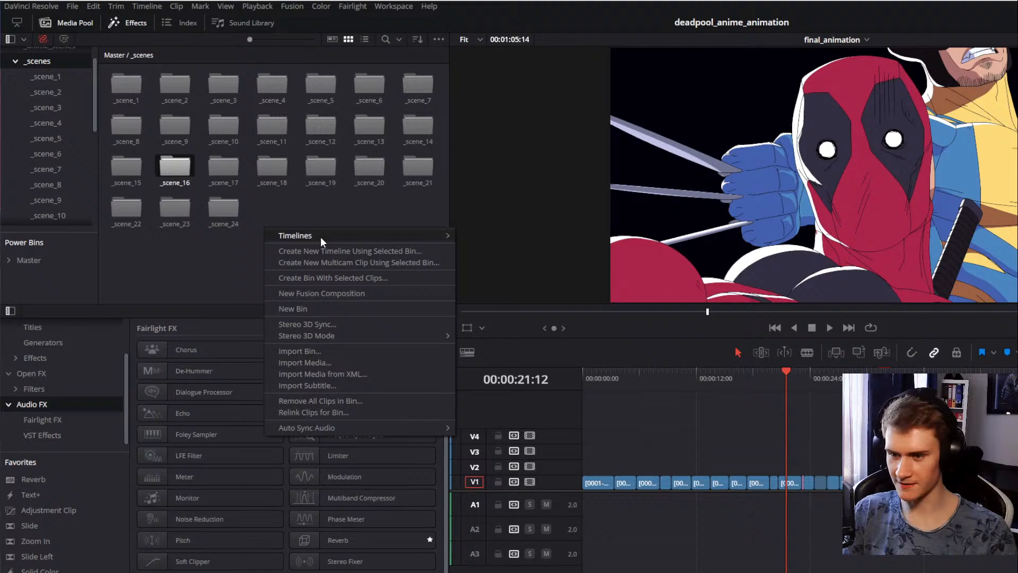
click(305, 311)
text(_sc)
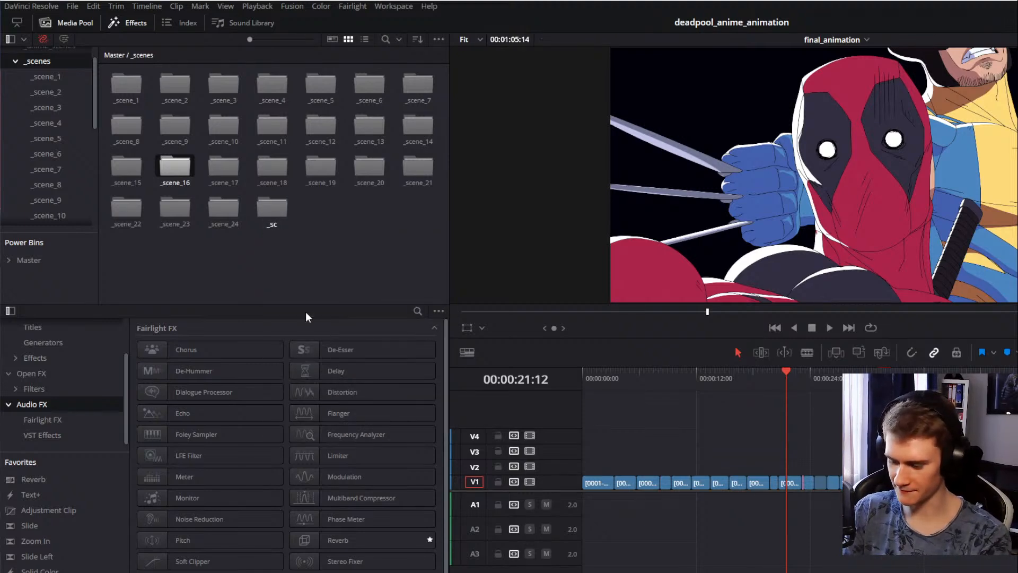
text(ene_25)
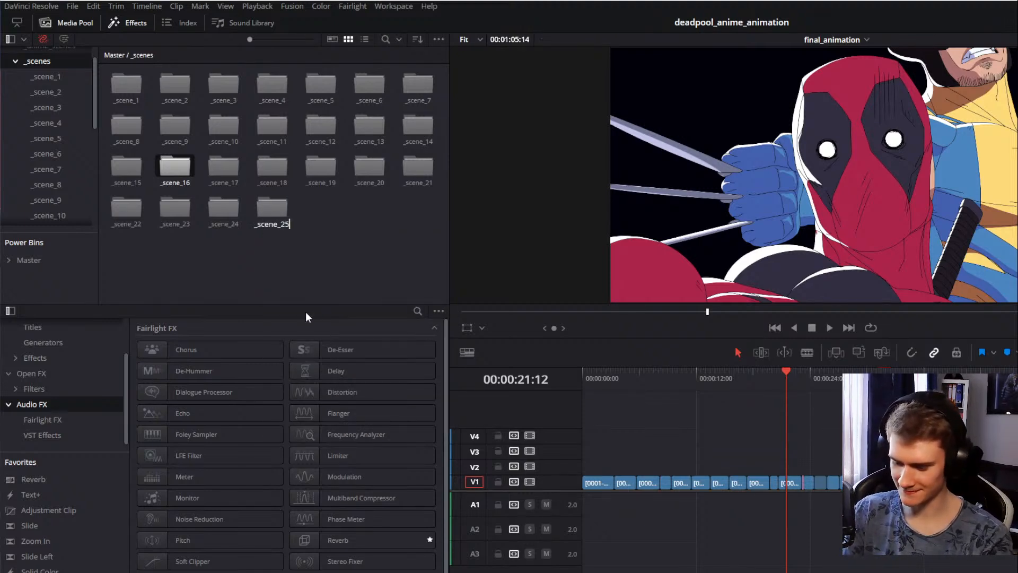
key(Return)
right_click(301, 248)
click(341, 327)
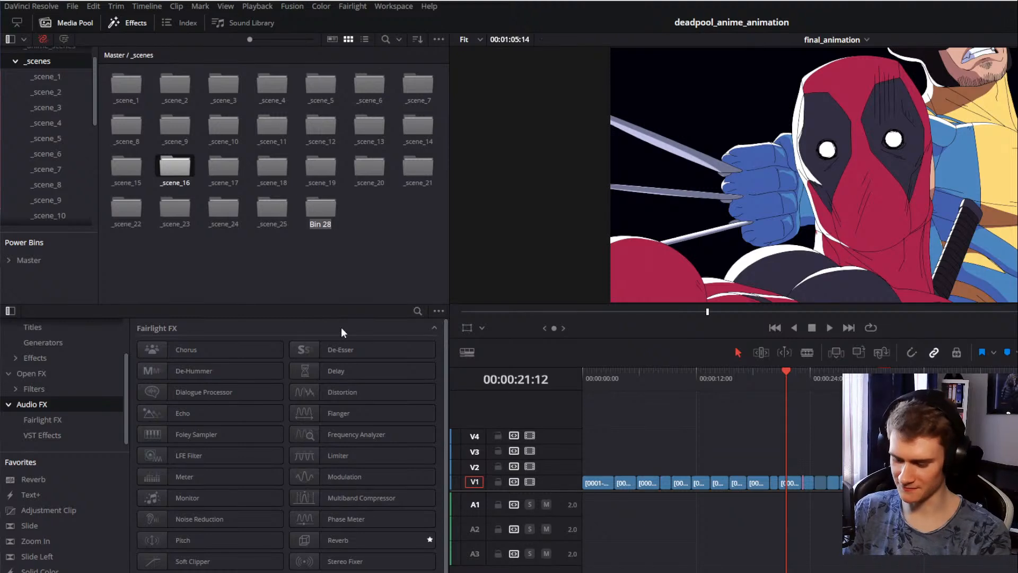
text(_scen)
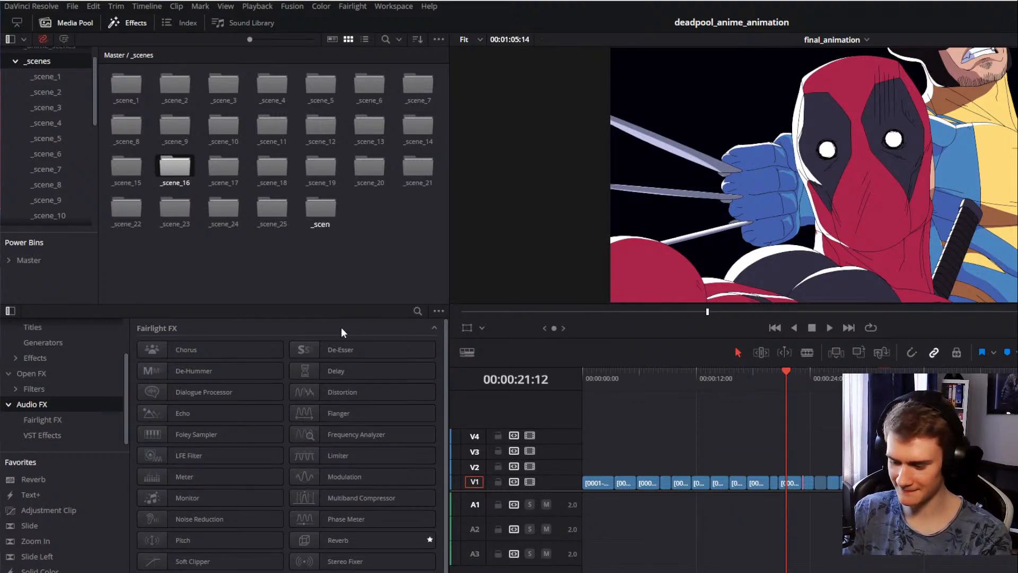
text(e_26)
key(Return)
Step: Create the sub-bins _scene_27 and _scene_28 inside the _scenes bin
right_click(322, 270)
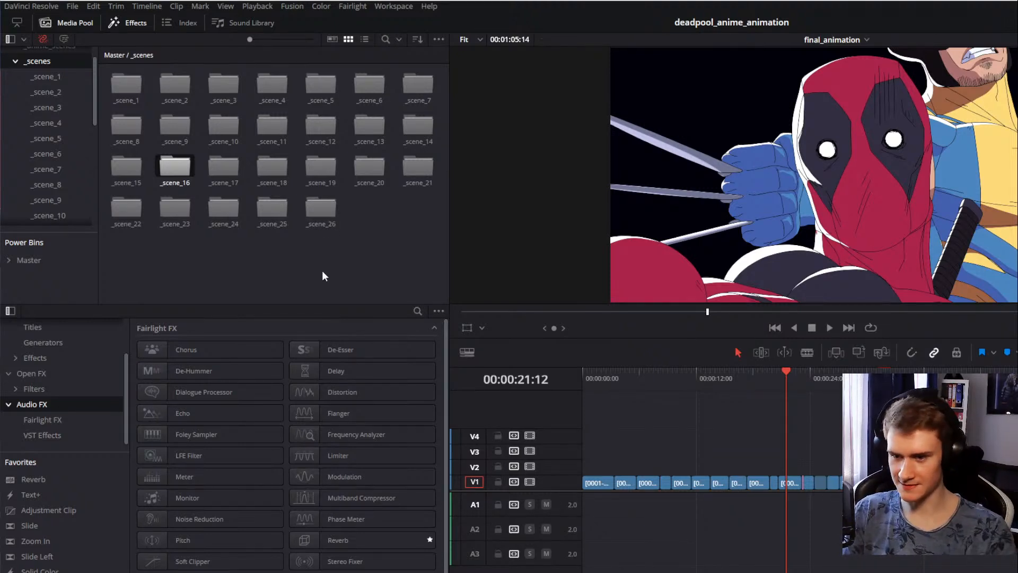
click(362, 345)
text(_scene_27)
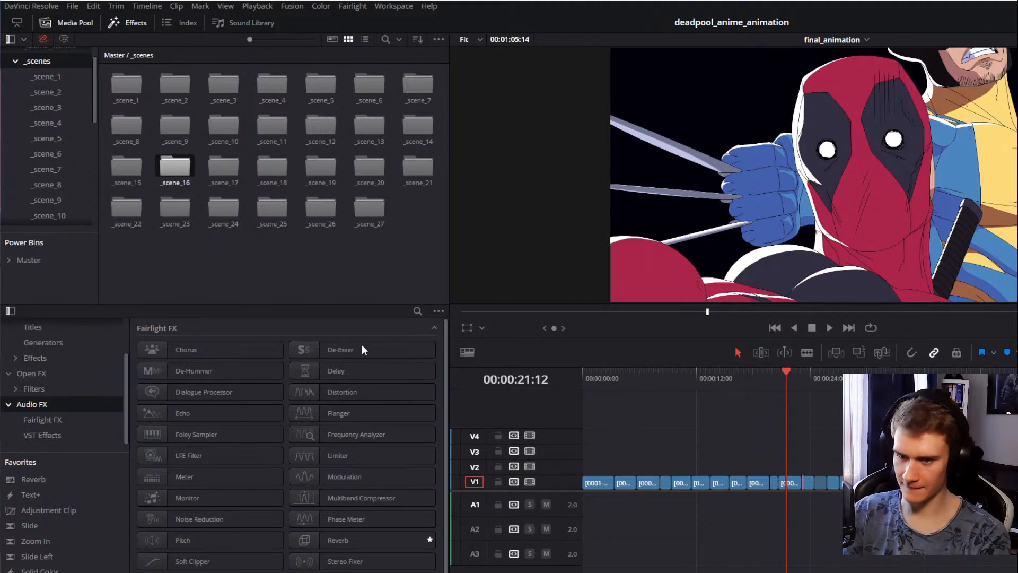
key(Return)
right_click(364, 275)
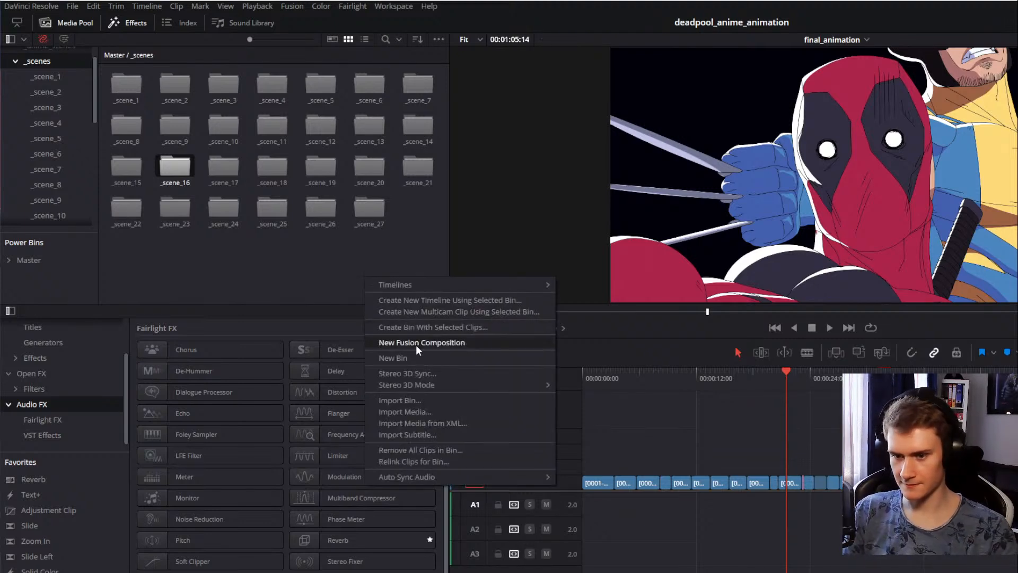
click(399, 359)
text(_scene_28)
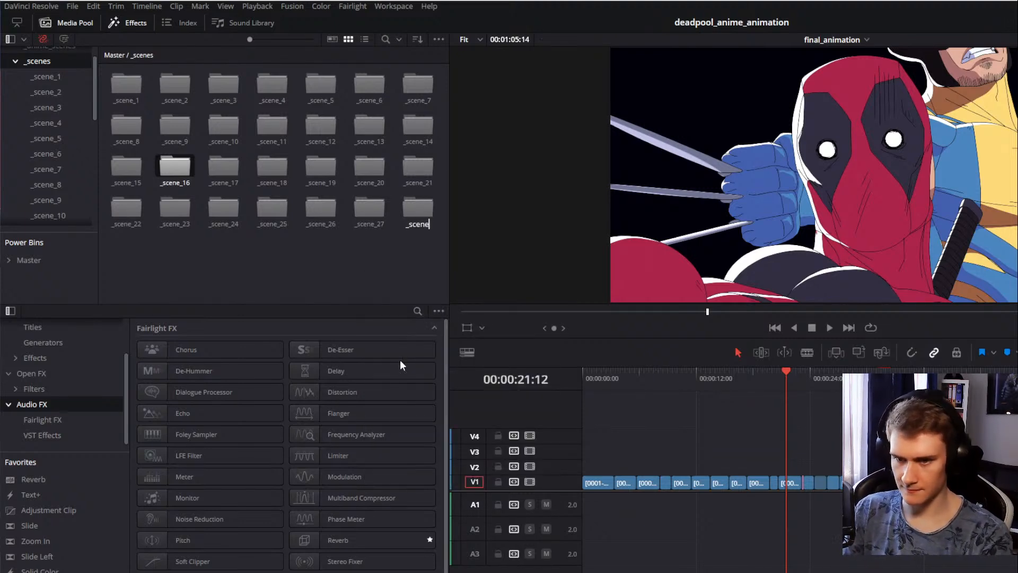
key(Return)
Step: Add two more sub-bins to the _scenes bin, named _scene_29 and _scene_30
right_click(304, 223)
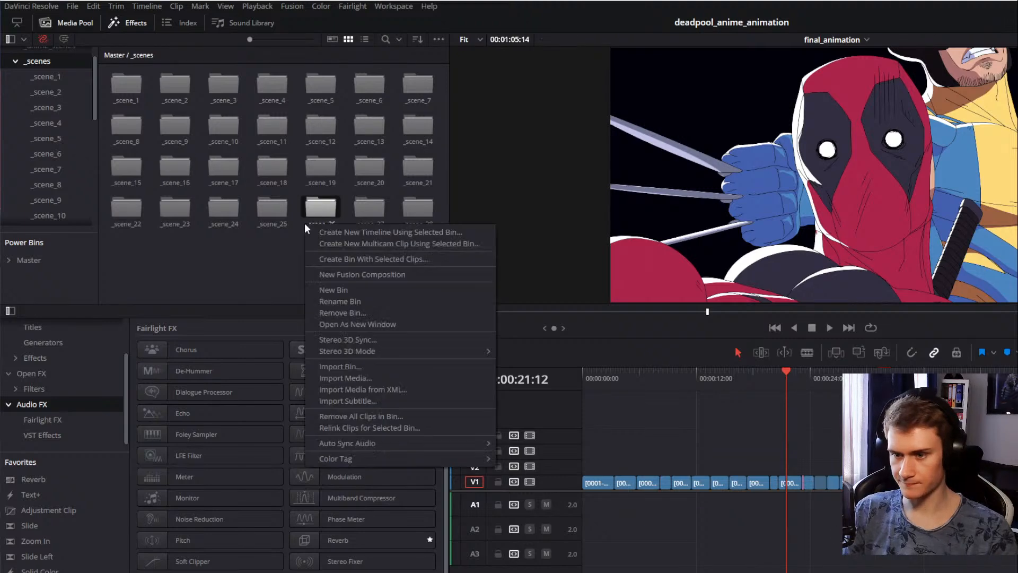
right_click(274, 258)
click(297, 339)
text(_scene_2)
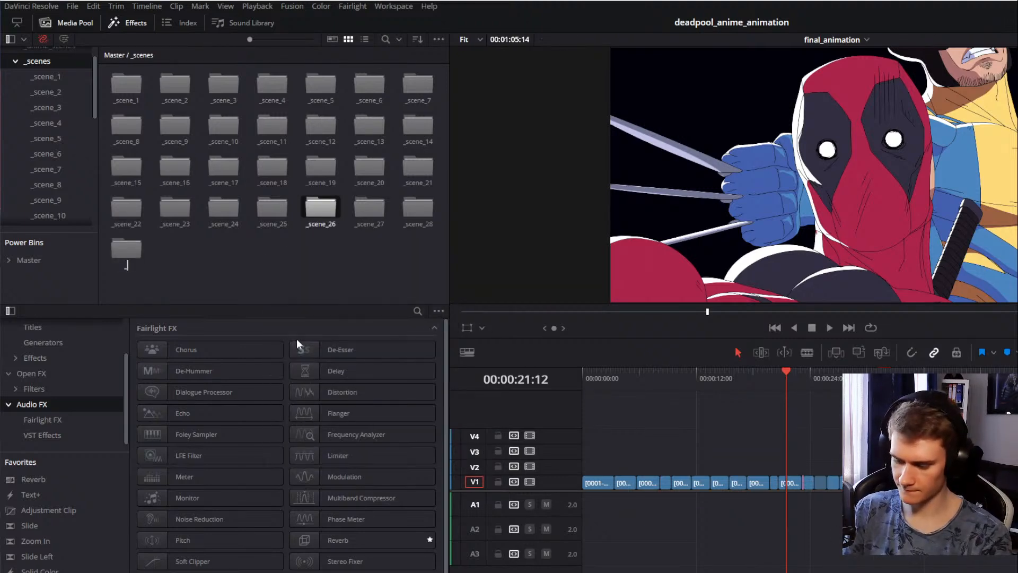
text(9)
key(Return)
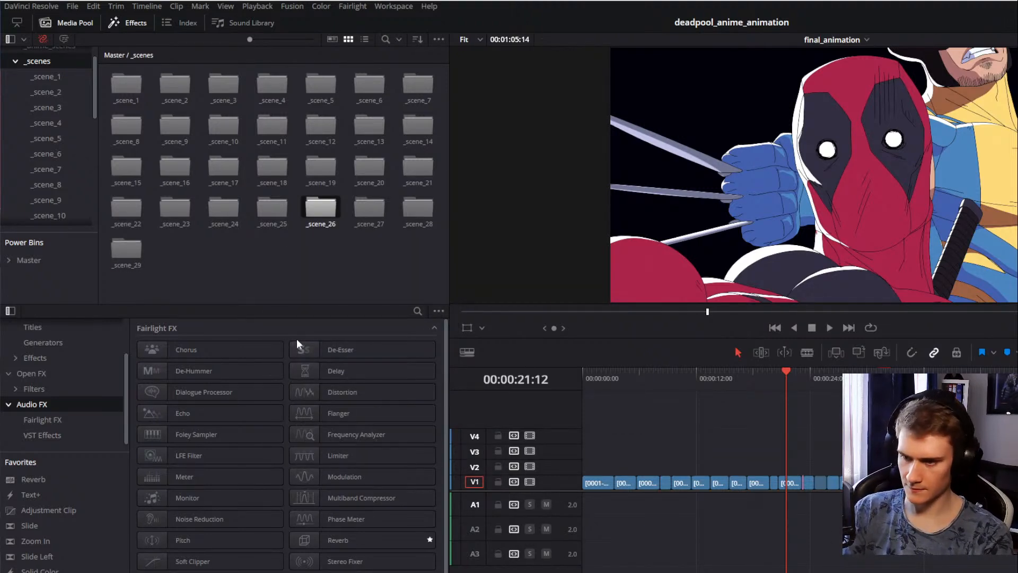
right_click(275, 269)
click(319, 352)
text(_scene_30)
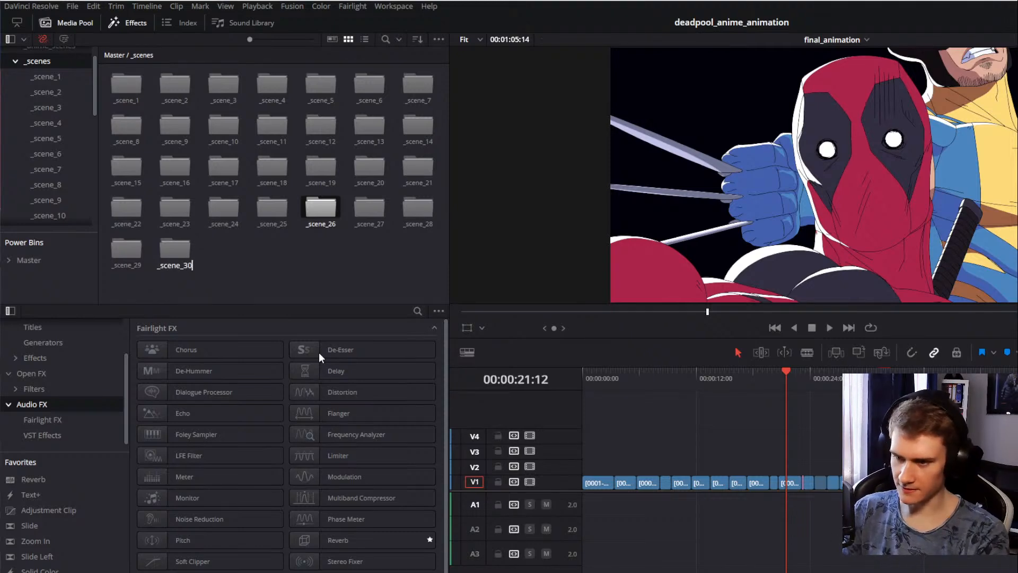
key(Return)
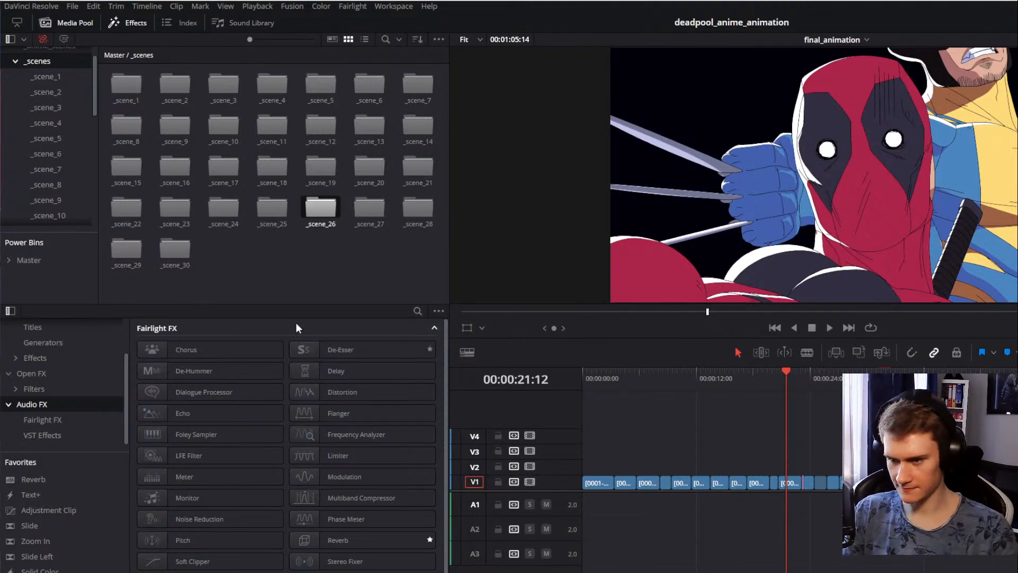
Step: Create the sub-bin _scene_31 inside the _scenes bin
right_click(250, 252)
click(284, 327)
text(_scene_32)
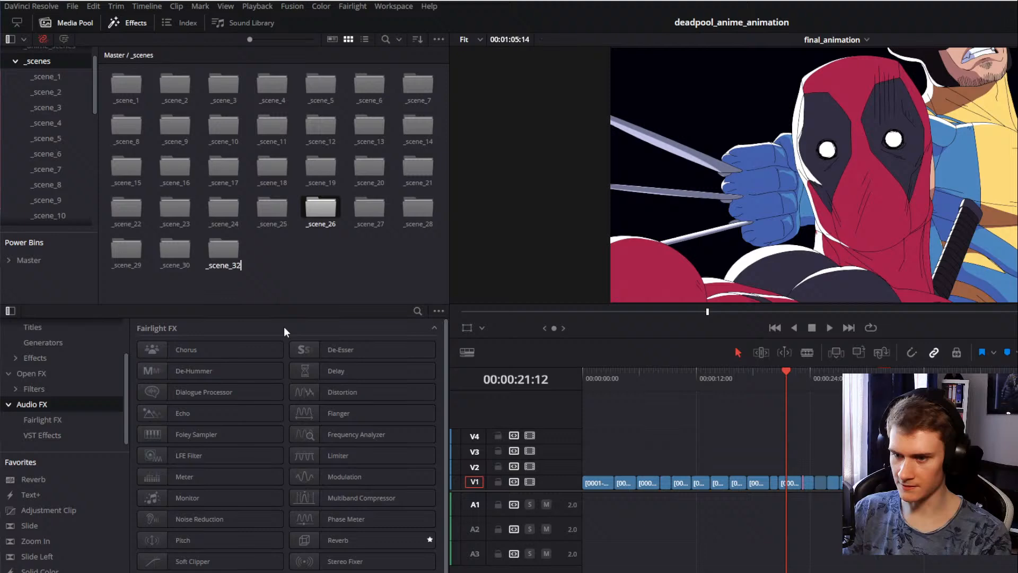
key(BackSpace)
text(1)
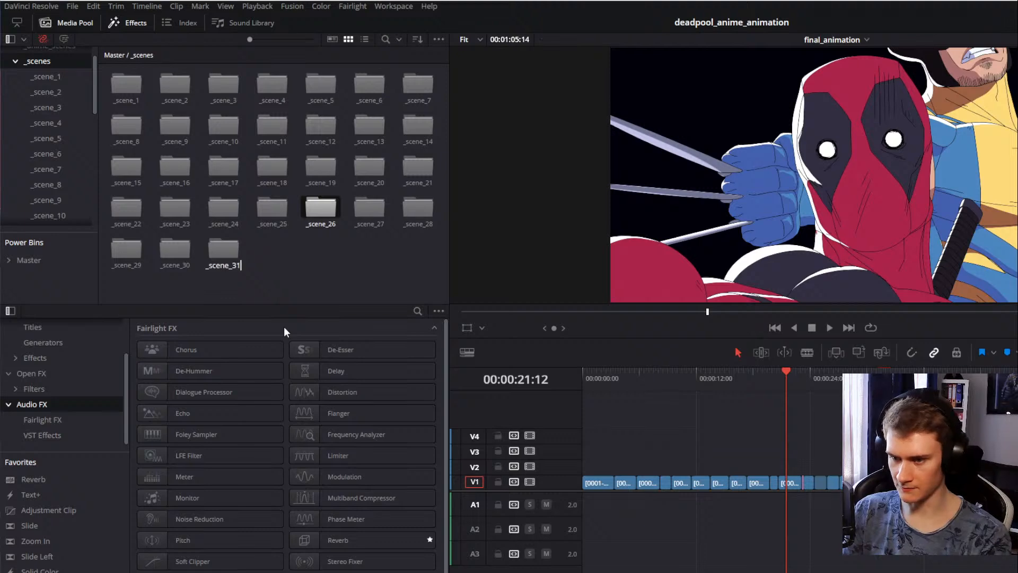
key(Return)
Step: Add a sub-bin named _scene_32 to the _scenes bin
right_click(265, 274)
click(299, 357)
text(-scen)
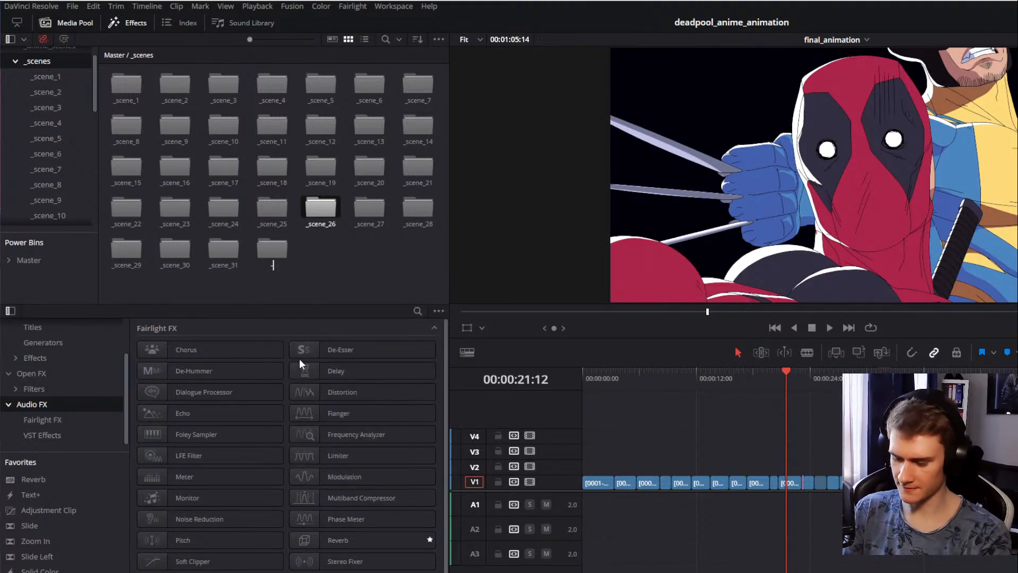
key(BackSpace)
key(BackSpace)
key(BackSpace)
key(BackSpace)
key(BackSpace)
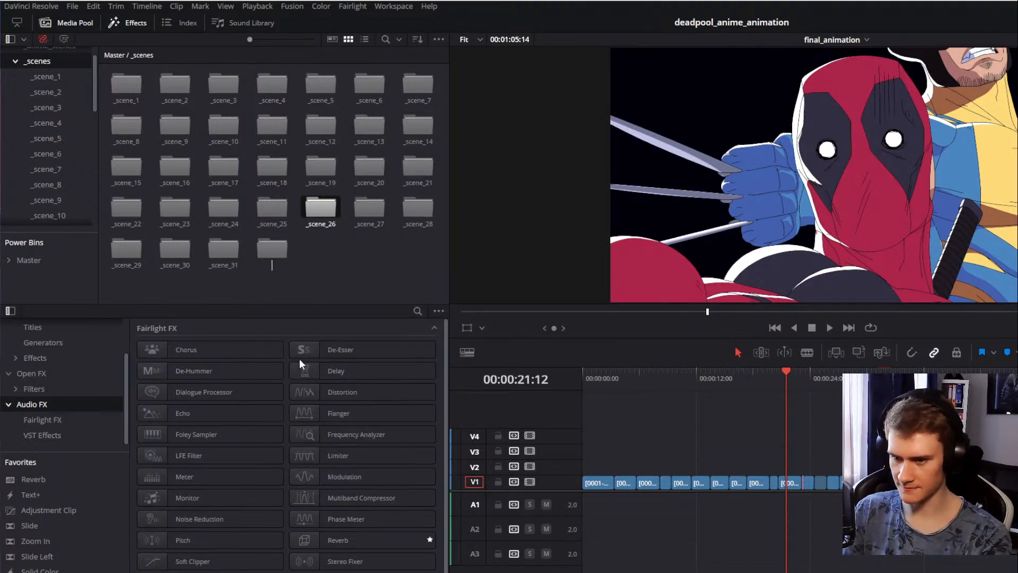
text(_scene_32)
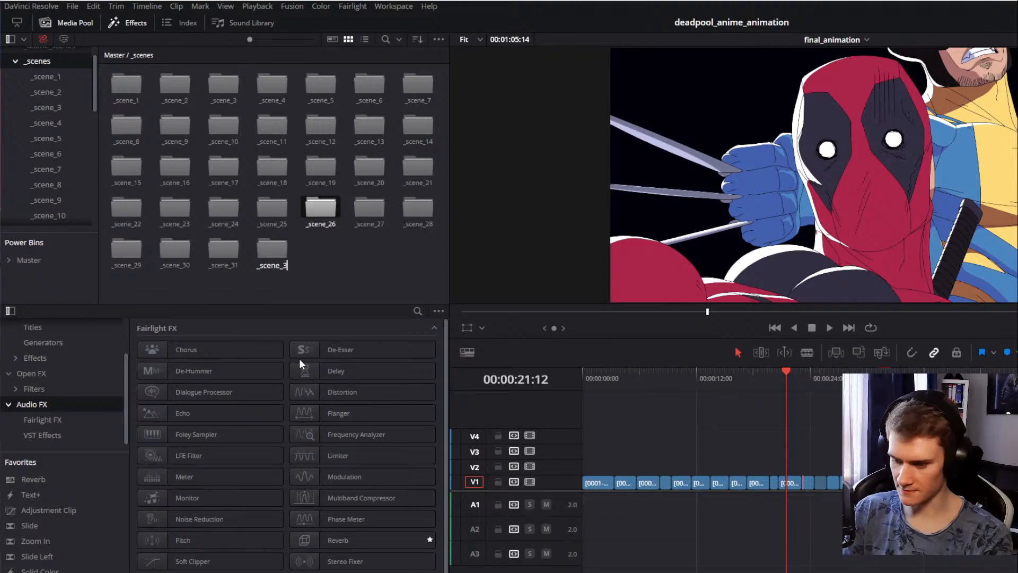
key(Return)
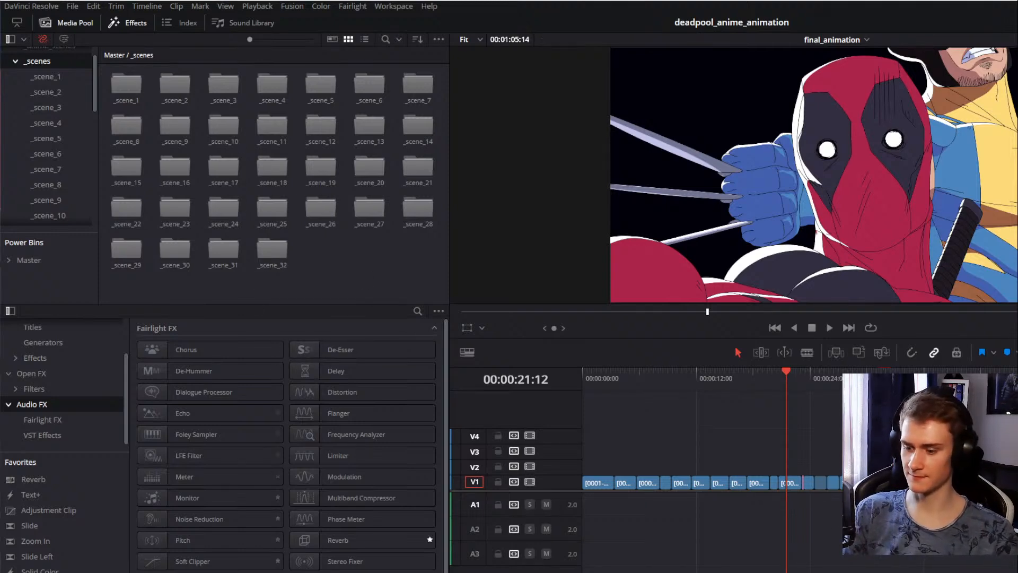
Step: Switch to File Explorer to check which folders _render contains, then return to DaVinci Resolve
key(alt+Tab)
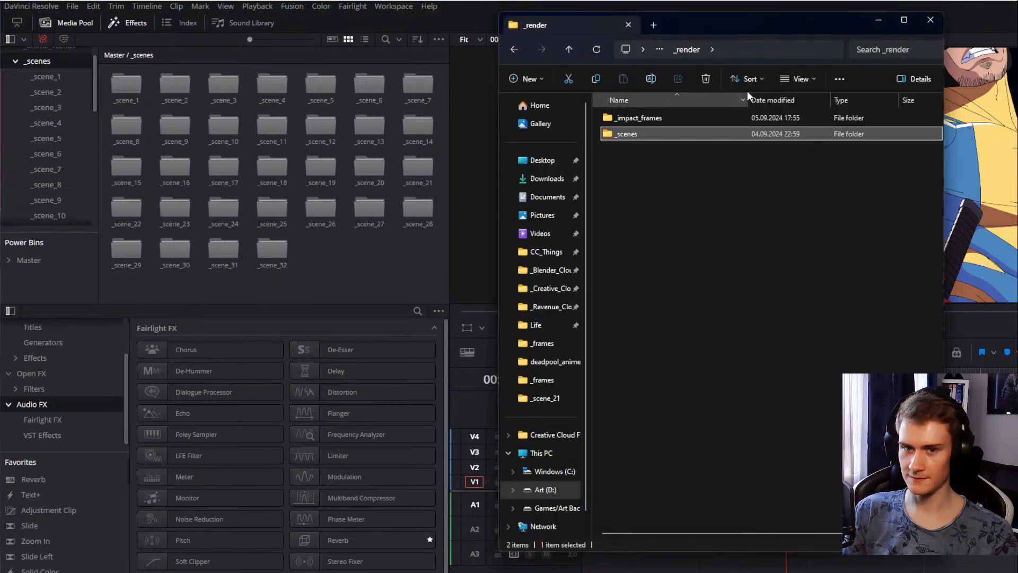
click(572, 46)
double_click(633, 146)
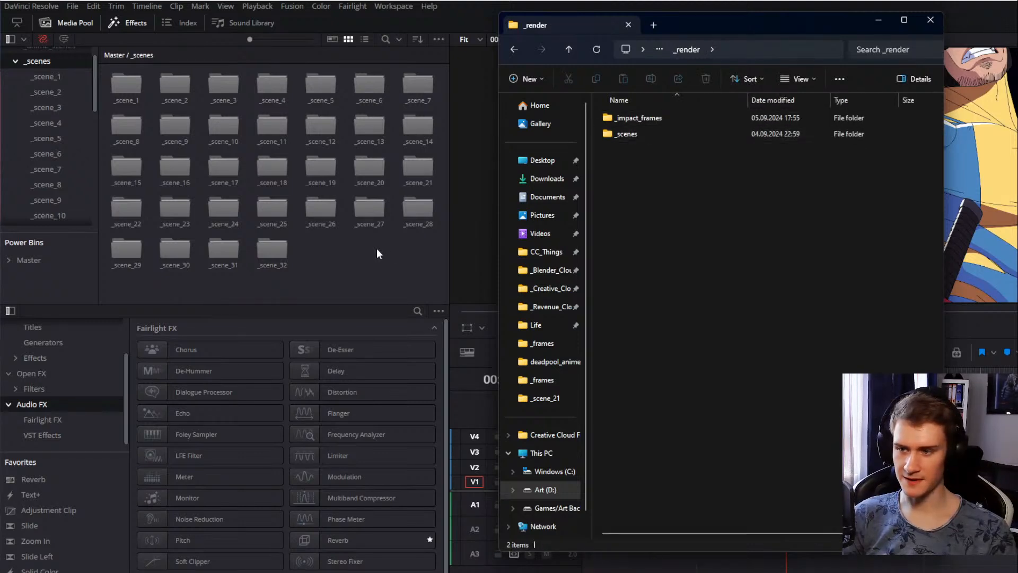
click(319, 243)
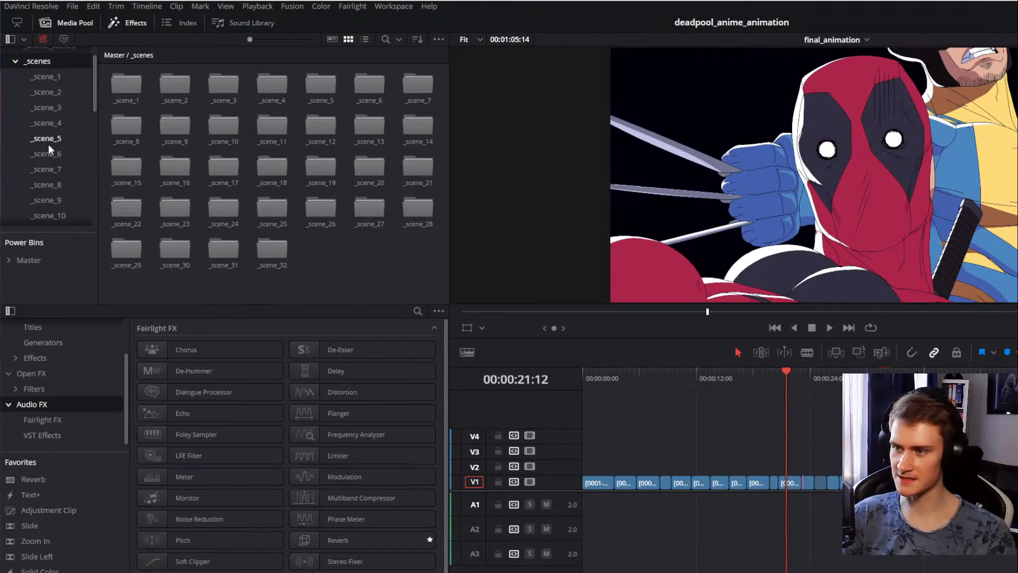
Step: Create a bin named _impact_frames directly under Master and open it
scroll(49, 144, up, 2)
click(45, 54)
right_click(219, 178)
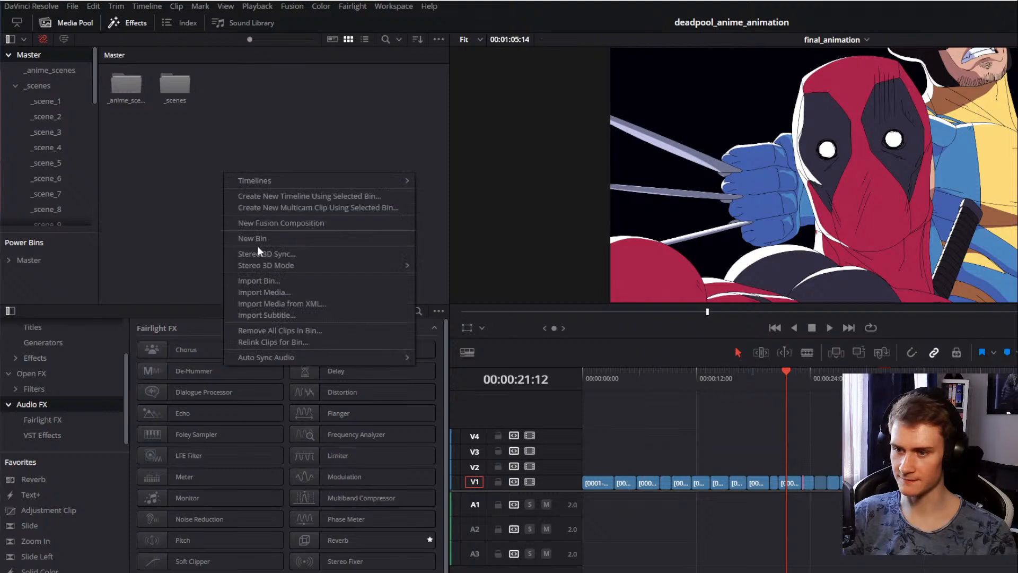
click(259, 234)
text(_impact_frames)
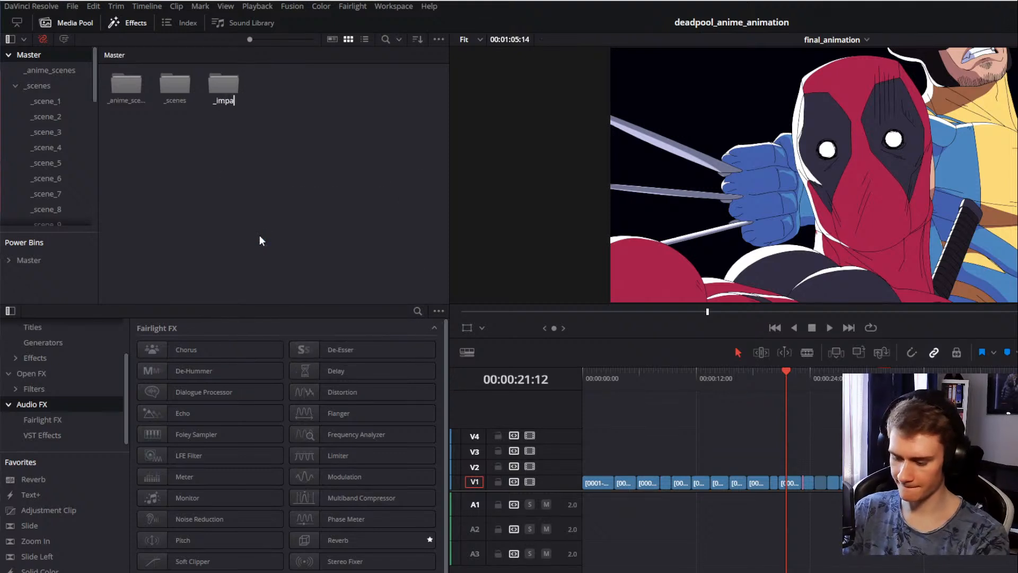
key(Return)
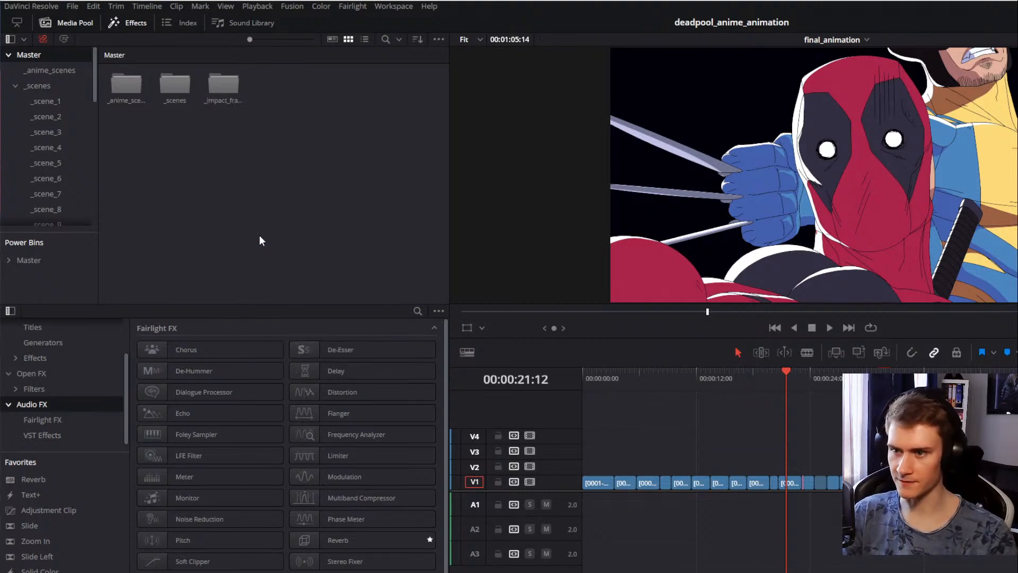
double_click(221, 91)
Step: In File Explorer, open the _impact_frames render folder to check its scene folders and move the window out of the way
key(alt+Tab)
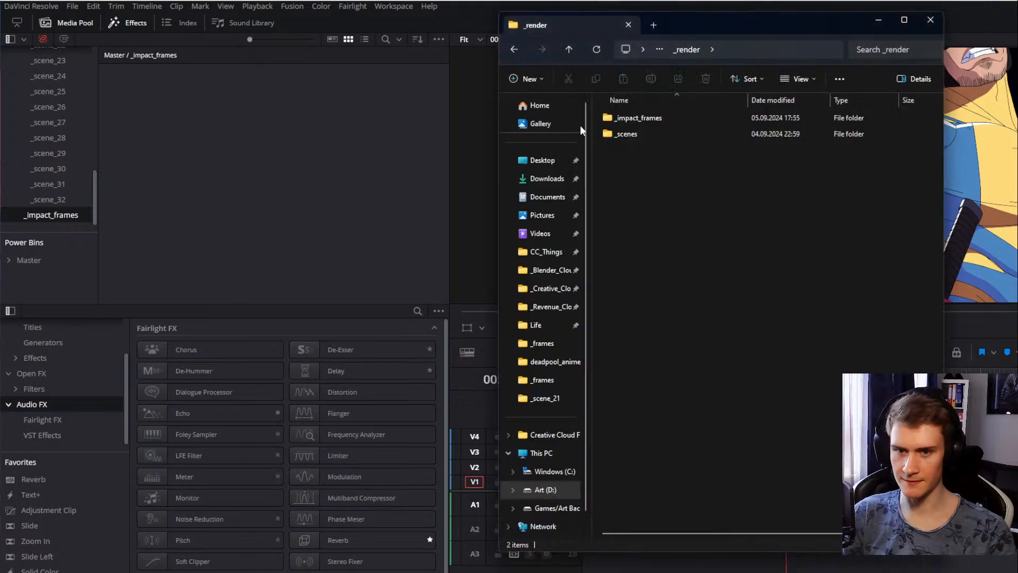
double_click(656, 117)
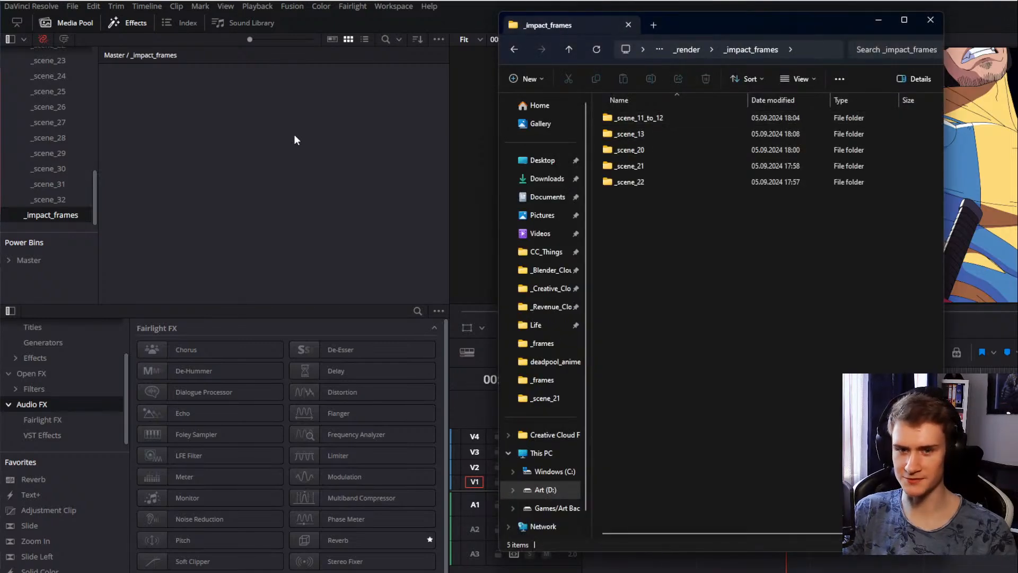
drag(696, 24, 0, 25)
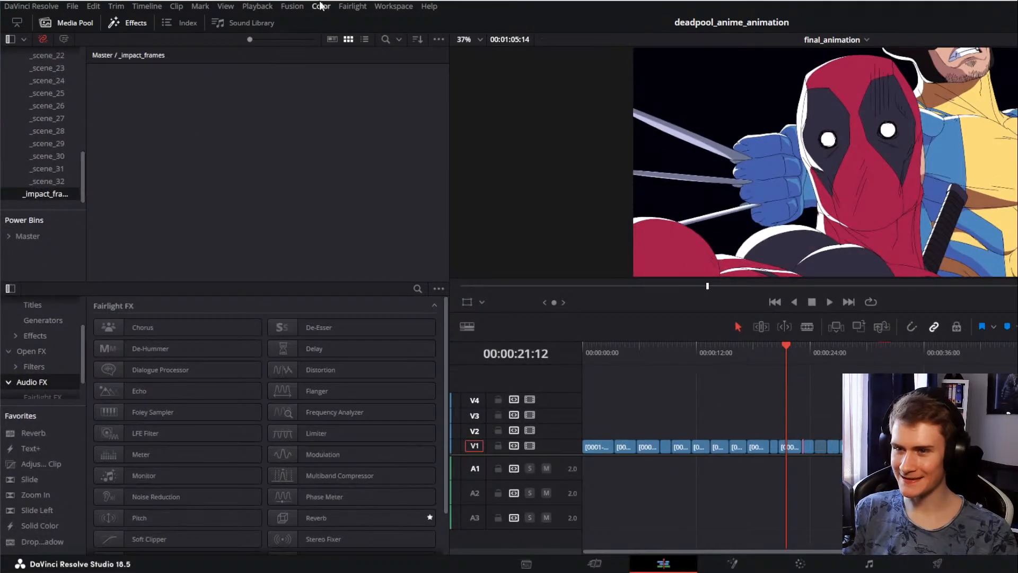
Step: Create sub-bins in the _impact_frames bin for the render folders _scene_11_to_12 and _scene_13
right_click(167, 106)
click(200, 169)
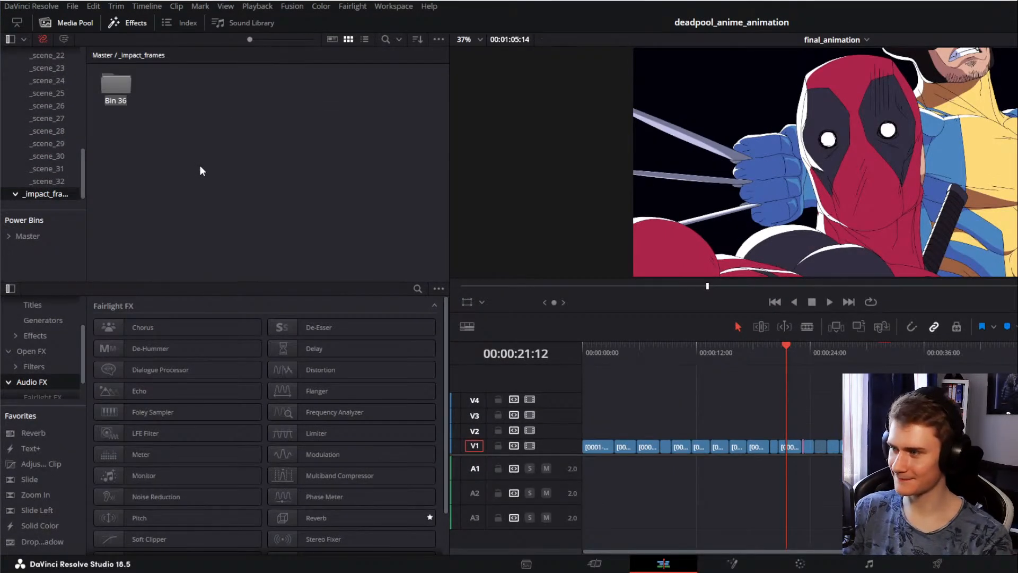
text(_scene_11_to)
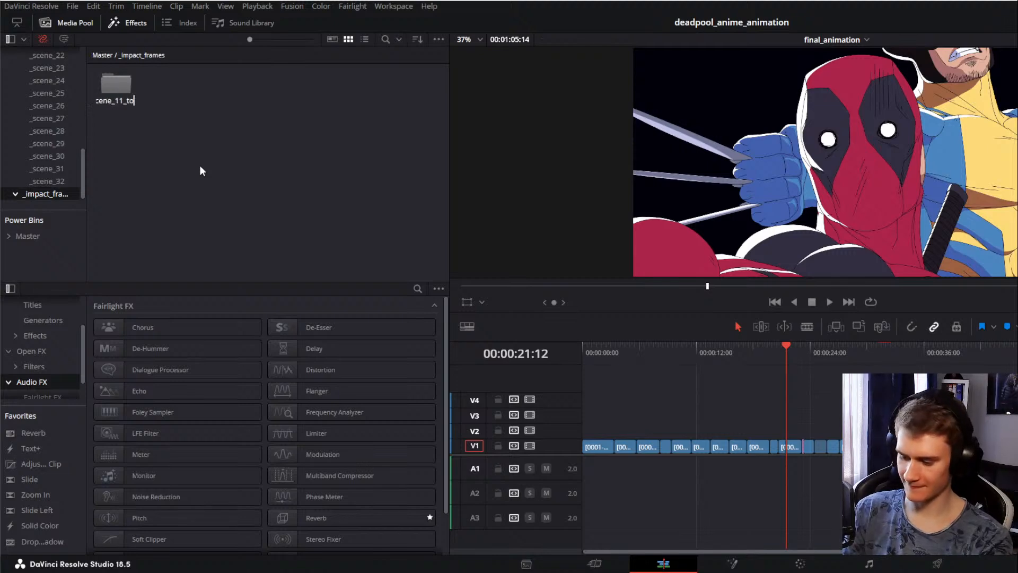
key(Return)
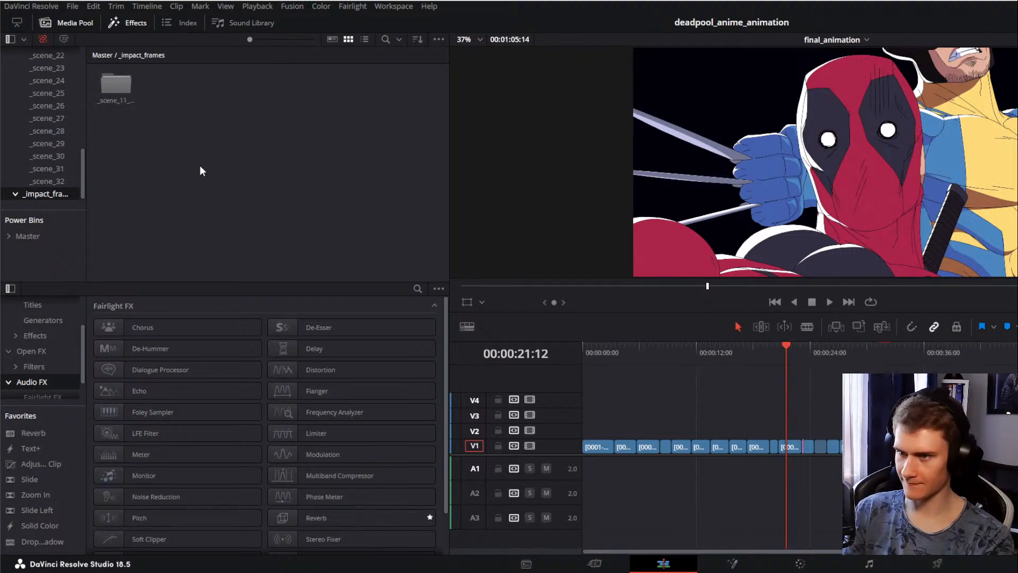
right_click(199, 169)
click(240, 231)
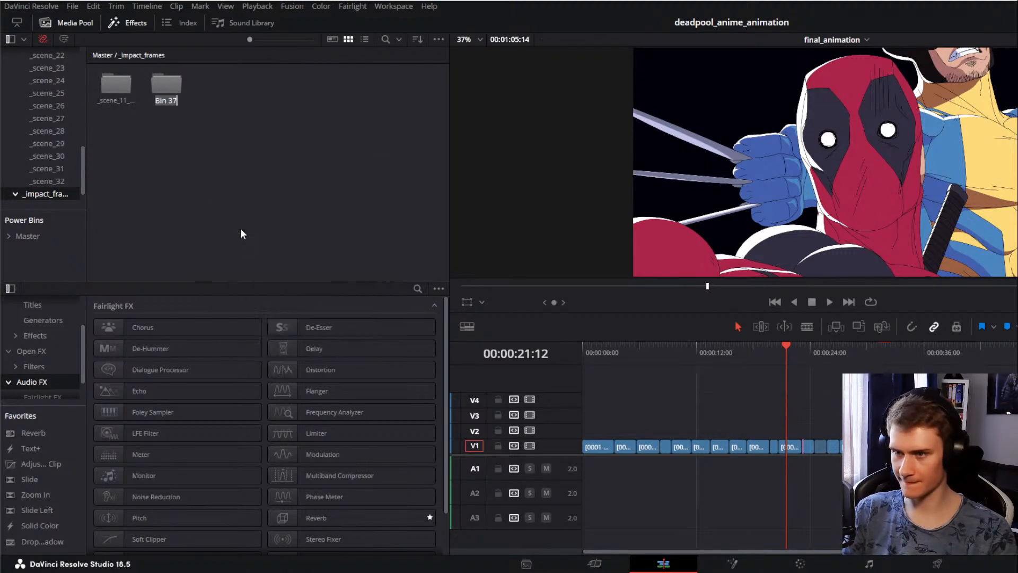
text(_scene_13)
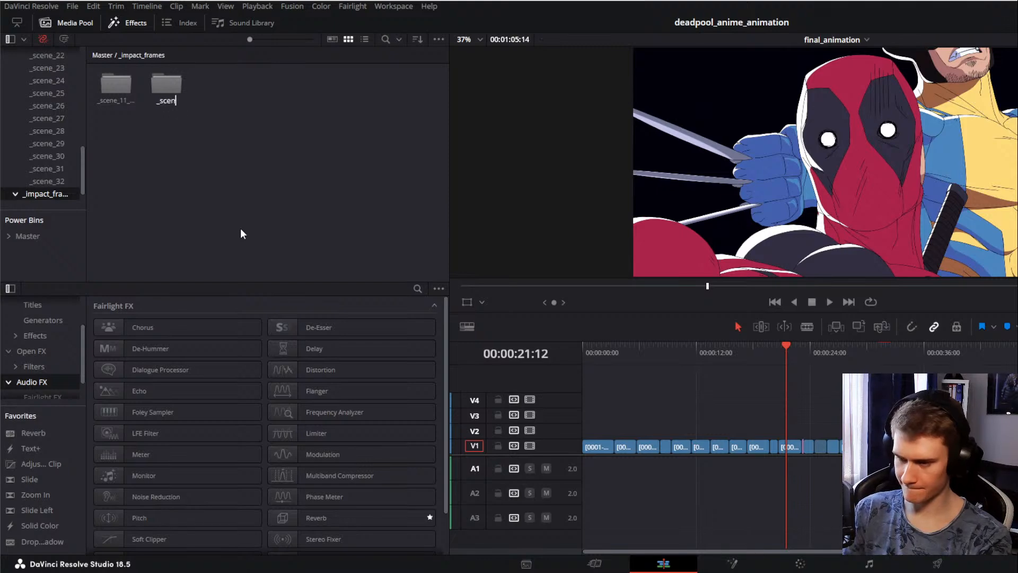
key(Return)
Step: Add the sub-bins _scene_20 and _scene_21 to the _impact_frames bin
right_click(154, 133)
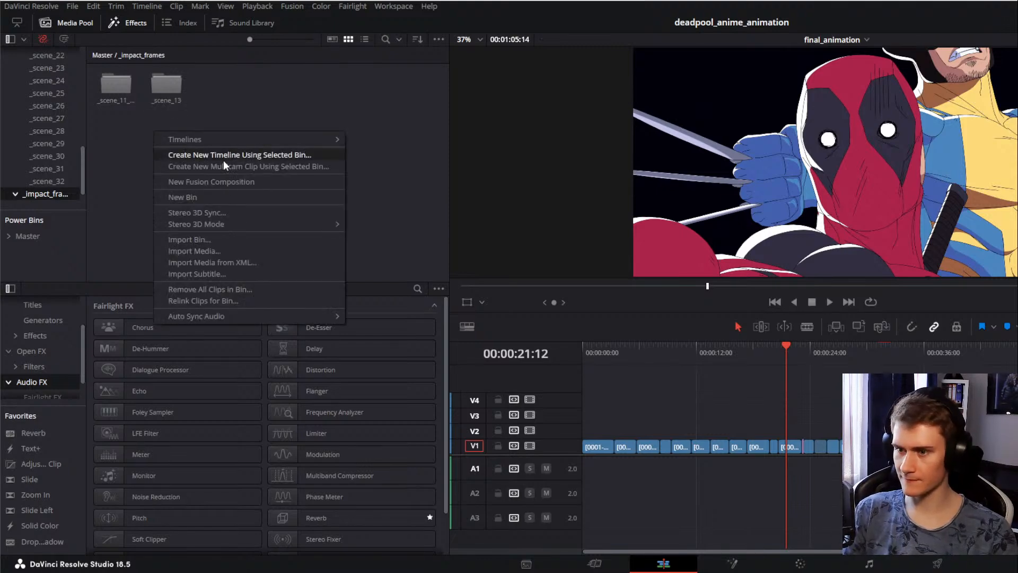
click(193, 201)
right_click(195, 187)
click(227, 251)
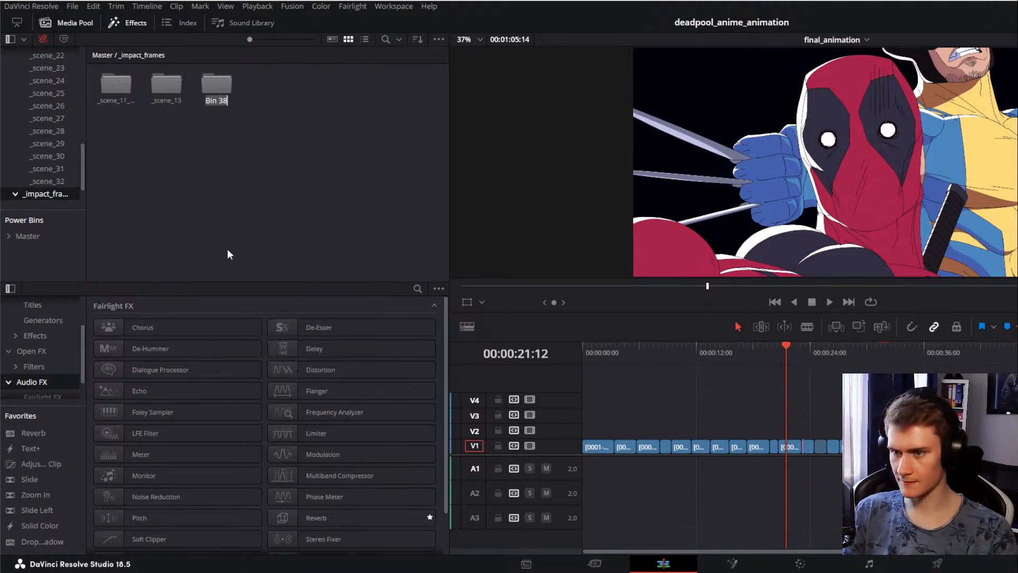
text(_scene_)
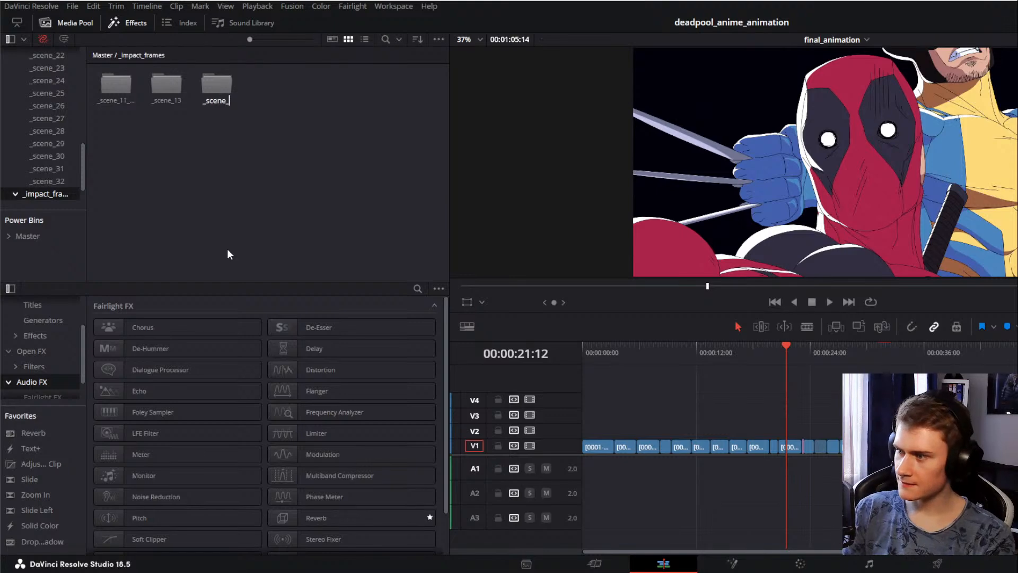
text(20)
key(Return)
right_click(231, 202)
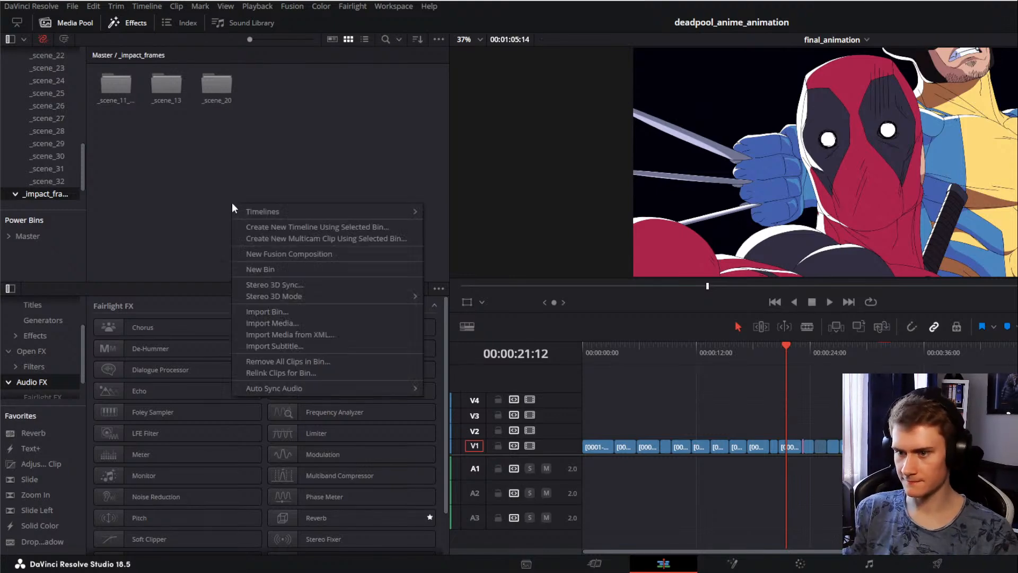
click(285, 272)
text(_scen)
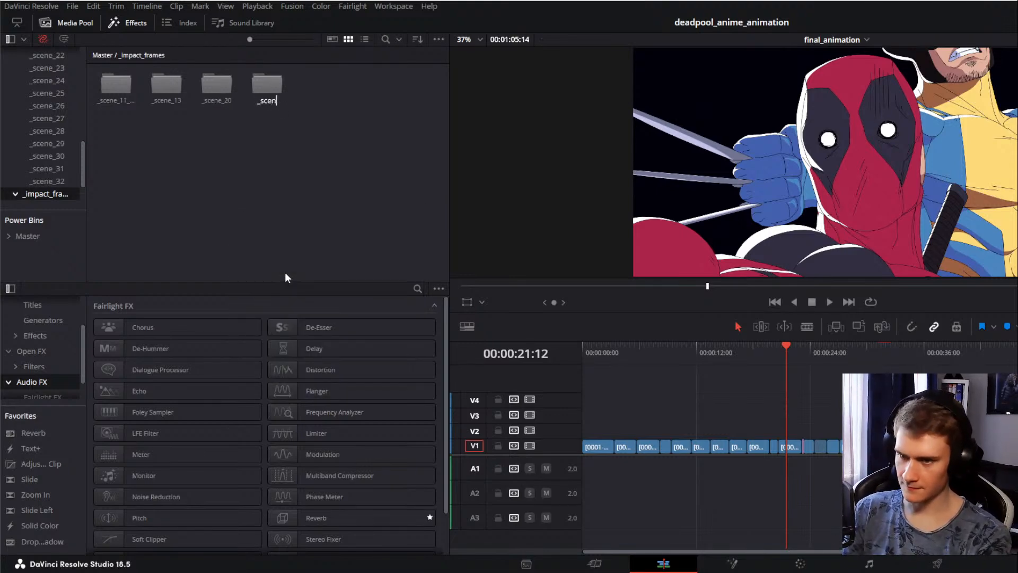
text(e_21)
key(Return)
Step: Add a sub-bin named _scene_22 to the _impact_frames bin
right_click(259, 190)
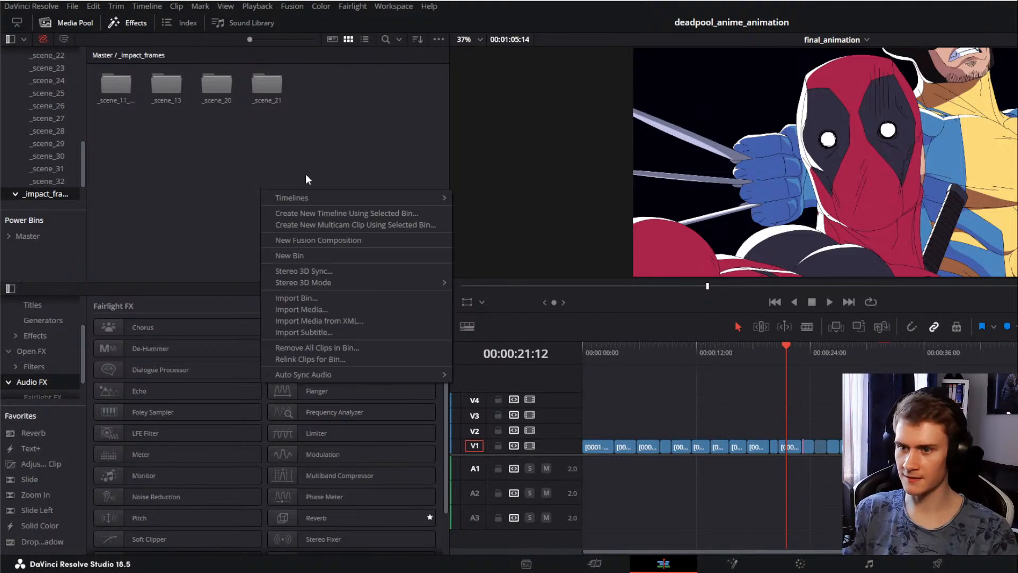
click(303, 260)
text(_scene_22)
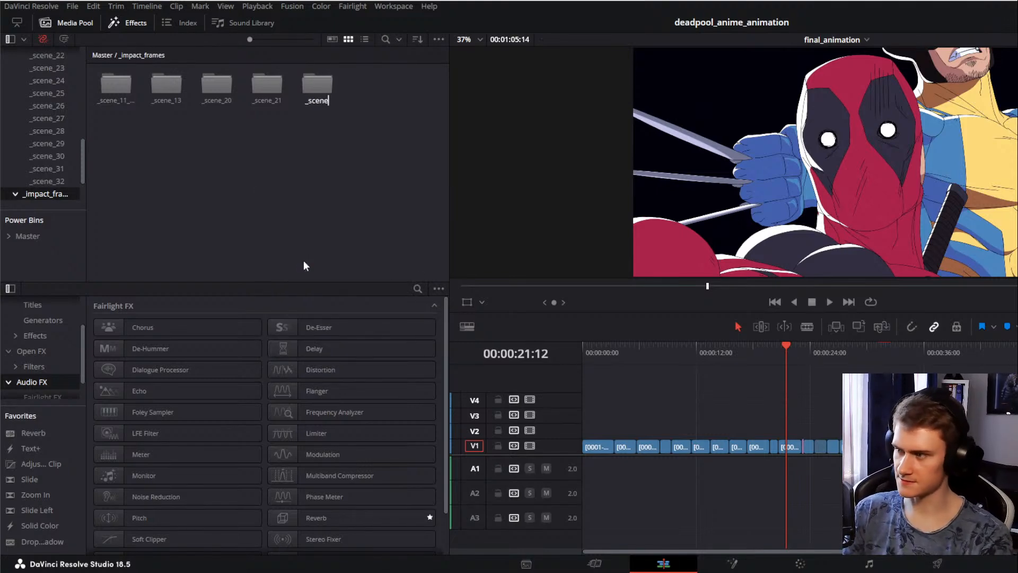
key(Return)
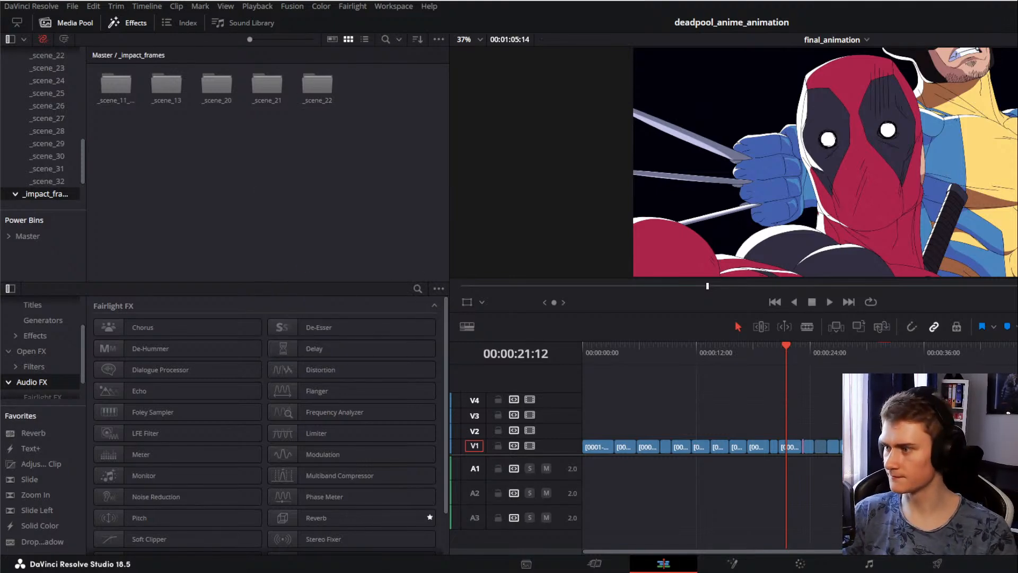
Step: Import the two scene 22 impact frame images from the render folder into the _scene_22 bin
drag(0, 286, 316, 87)
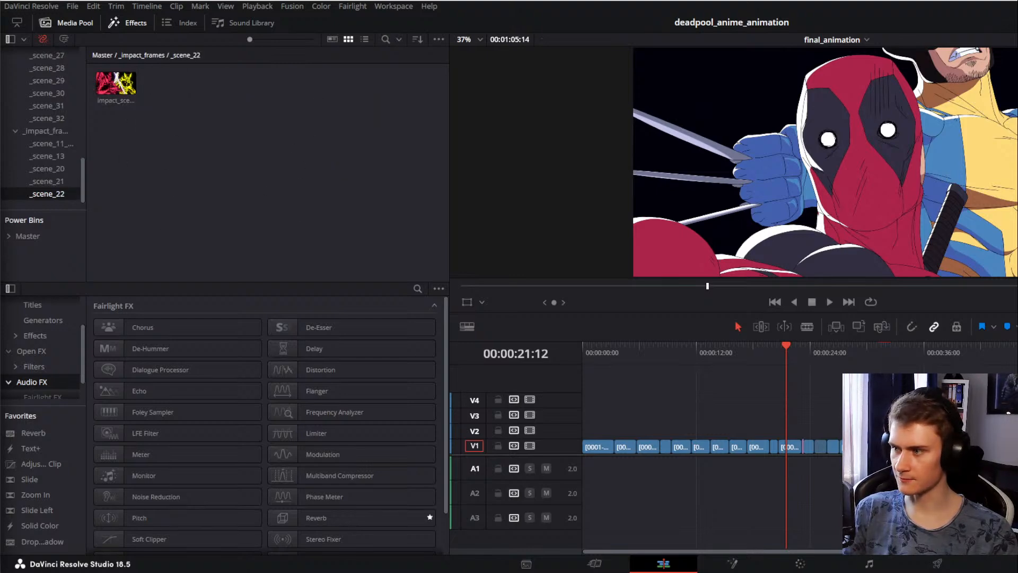
drag(56, 157, 269, 162)
Step: Preview impact_scene_21_frame_2.jpg and impact_scene_21_frame_1.jpg, and import the scene 21 impact frames into the _scene_21 bin
click(149, 56)
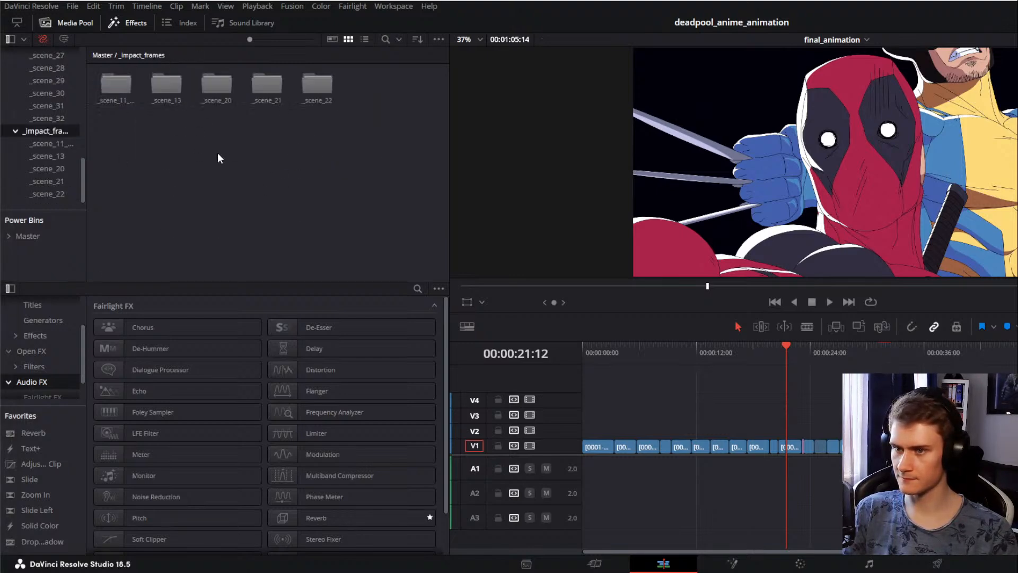
double_click(254, 98)
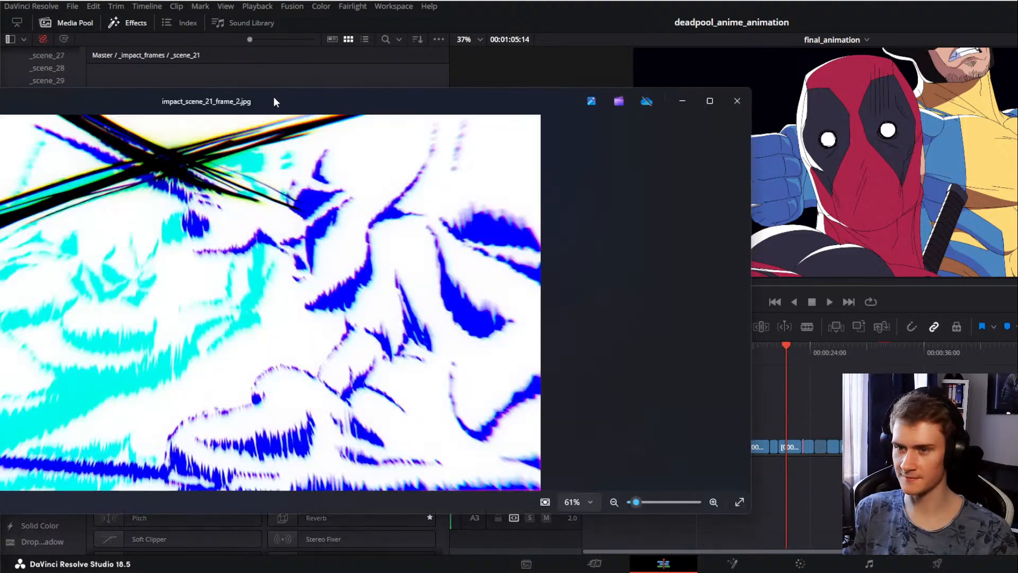
drag(267, 99, 545, 85)
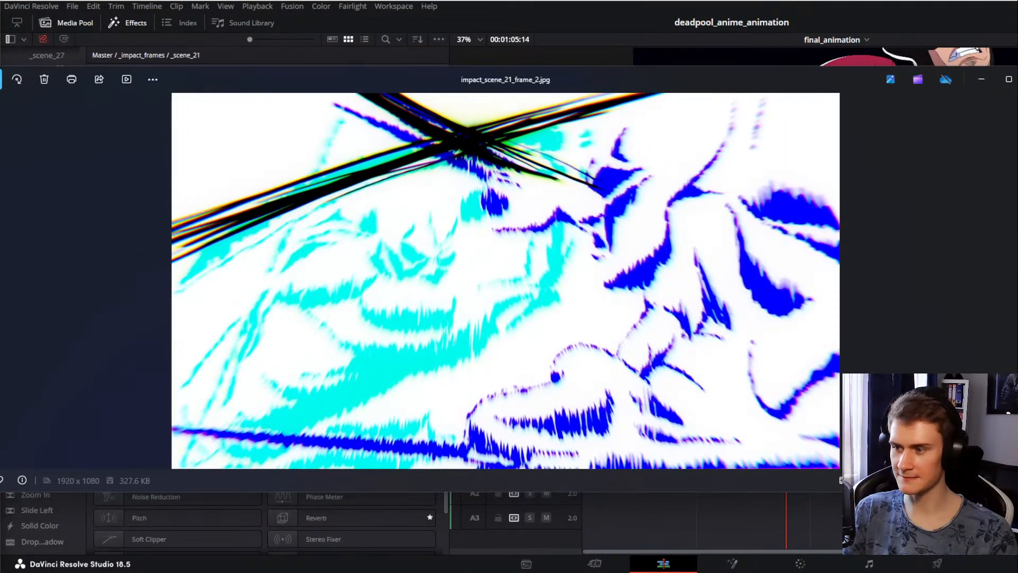
click(8, 272)
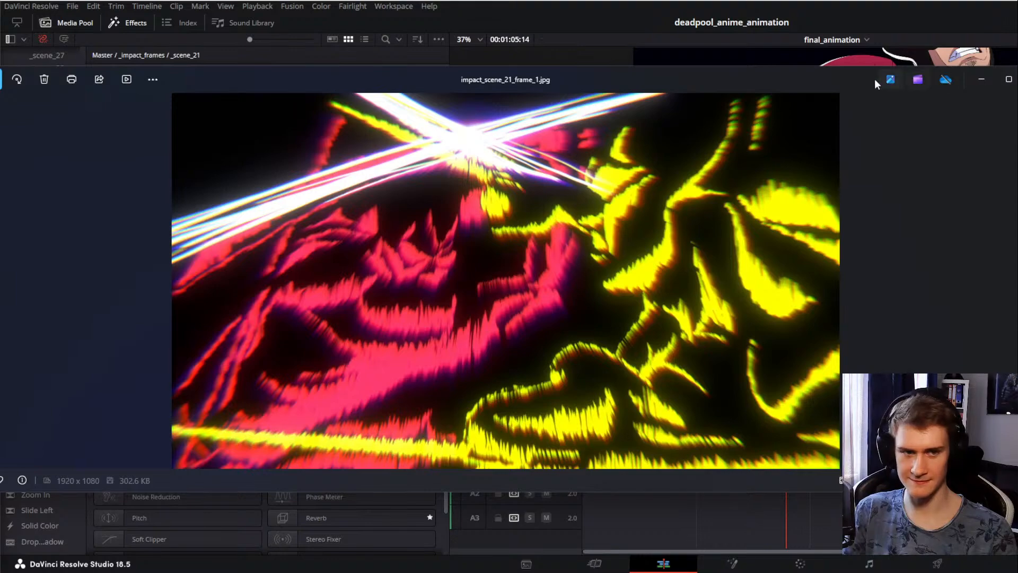
click(1009, 80)
click(991, 79)
drag(1, 159, 255, 154)
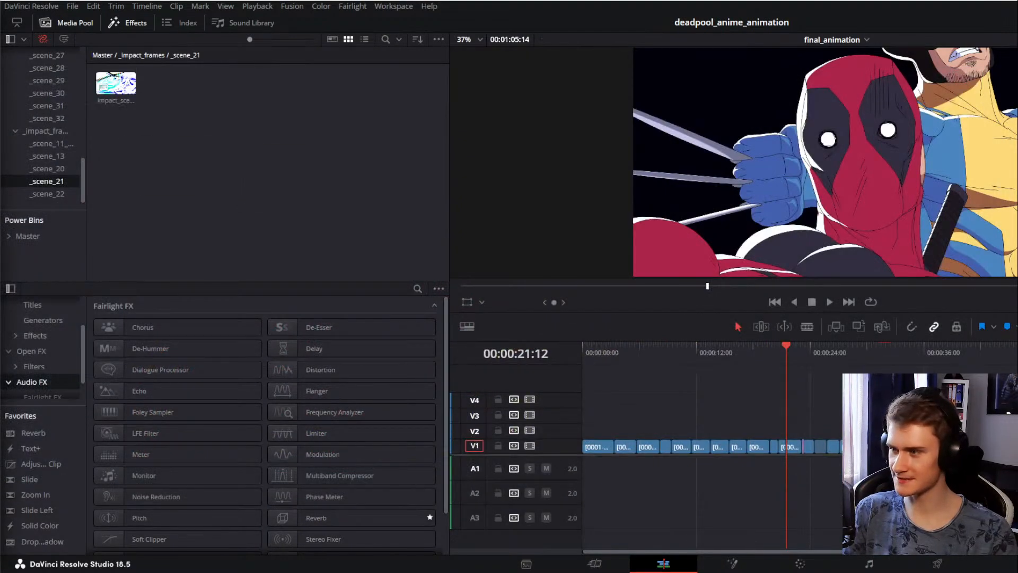
Step: Import the scene 20 impact frame images into the _scene_20 bin under _impact_frames
click(154, 58)
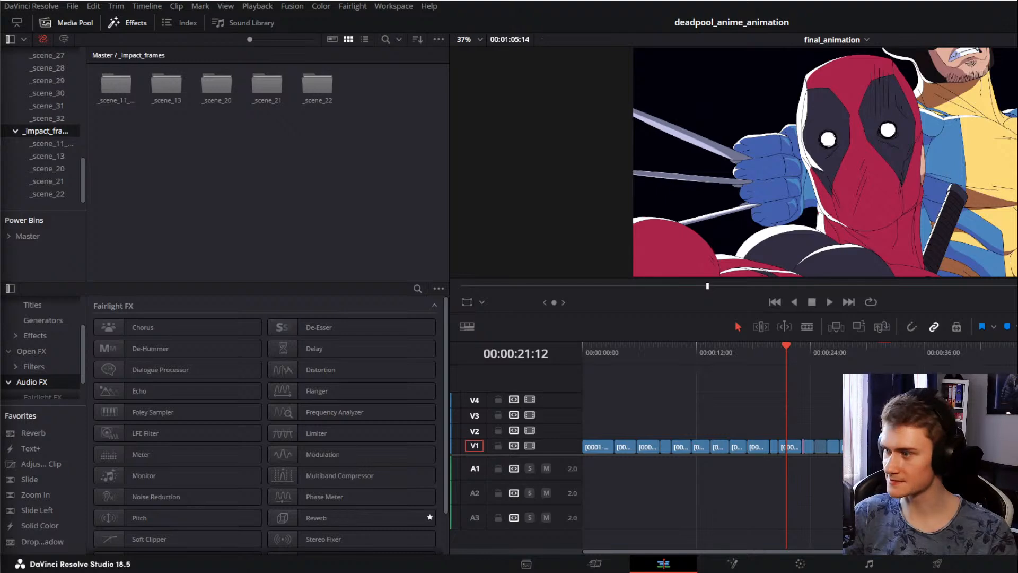
double_click(215, 88)
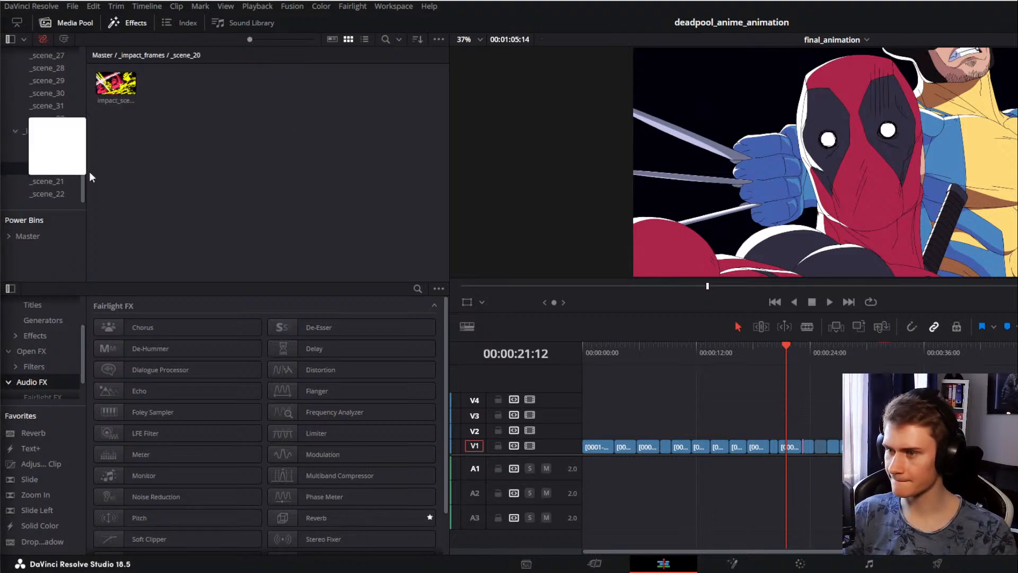
drag(59, 178, 112, 265)
Step: Delete both impact frame images from the _scene_22 bin under _impact_frames
click(140, 55)
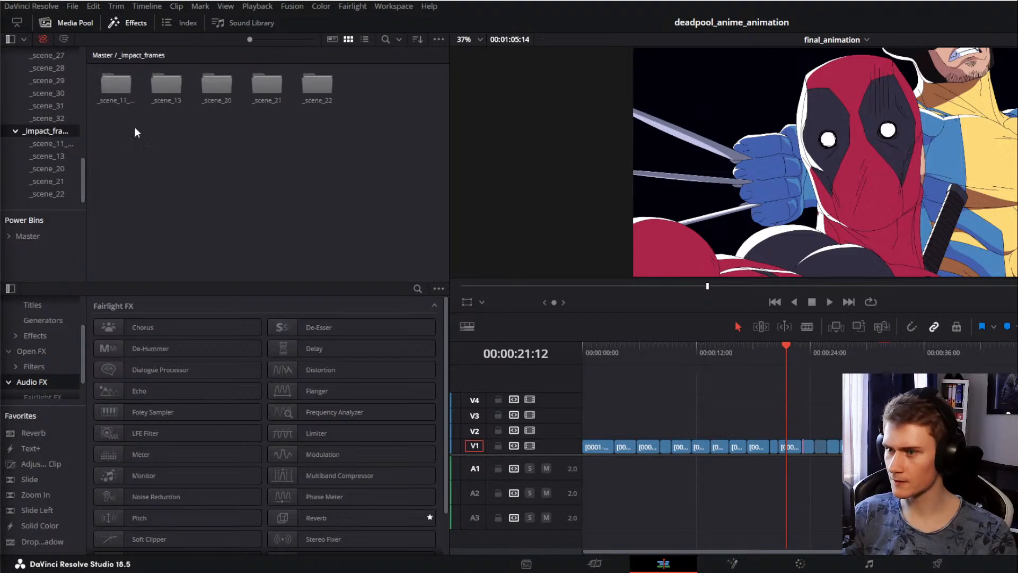
double_click(323, 92)
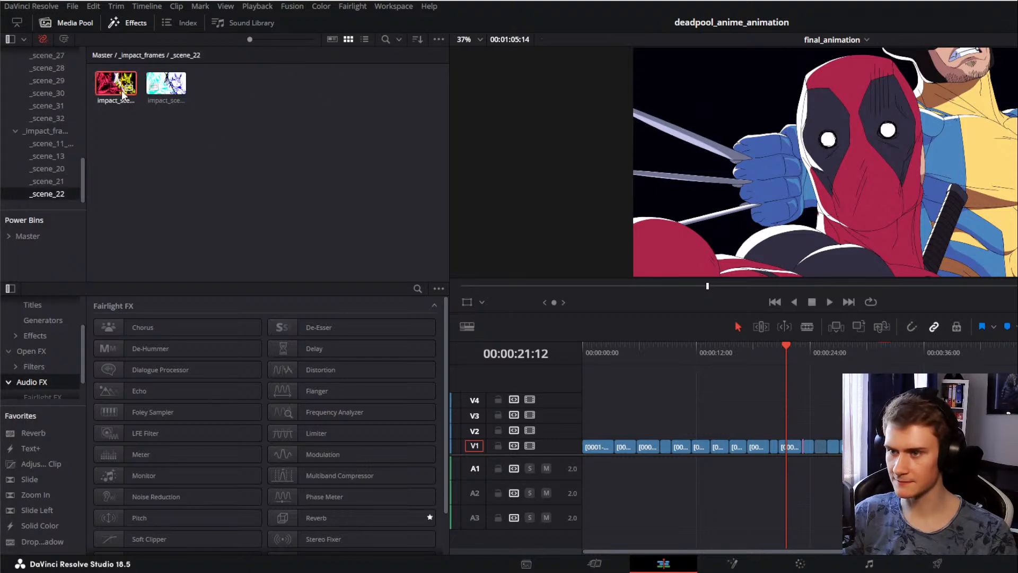
click(119, 85)
key(Delete)
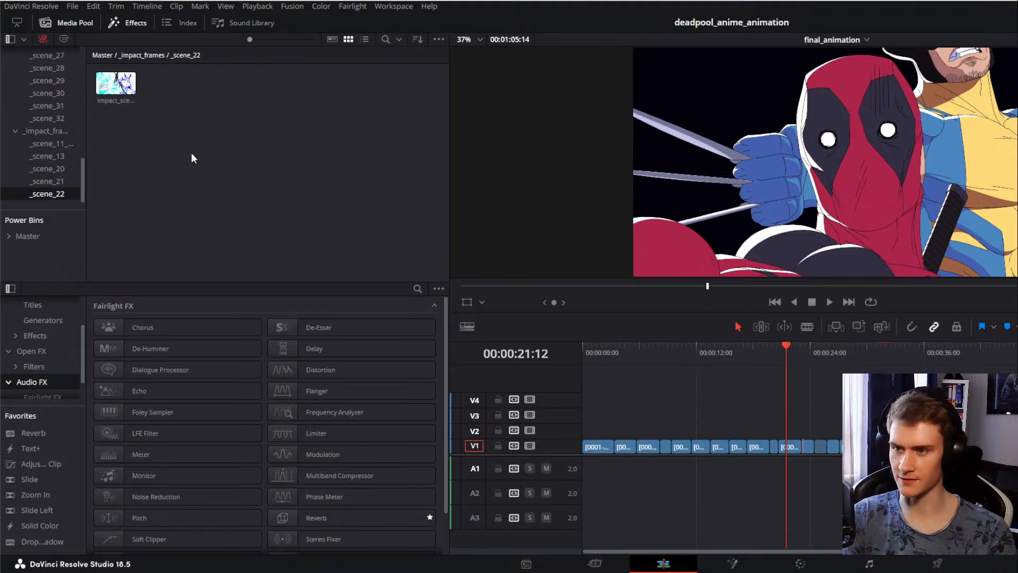
drag(205, 141, 132, 89)
key(Delete)
Step: Delete all impact frame images from the _scene_21 and _scene_20 bins under _impact_frames
click(154, 56)
double_click(268, 84)
drag(212, 124, 125, 87)
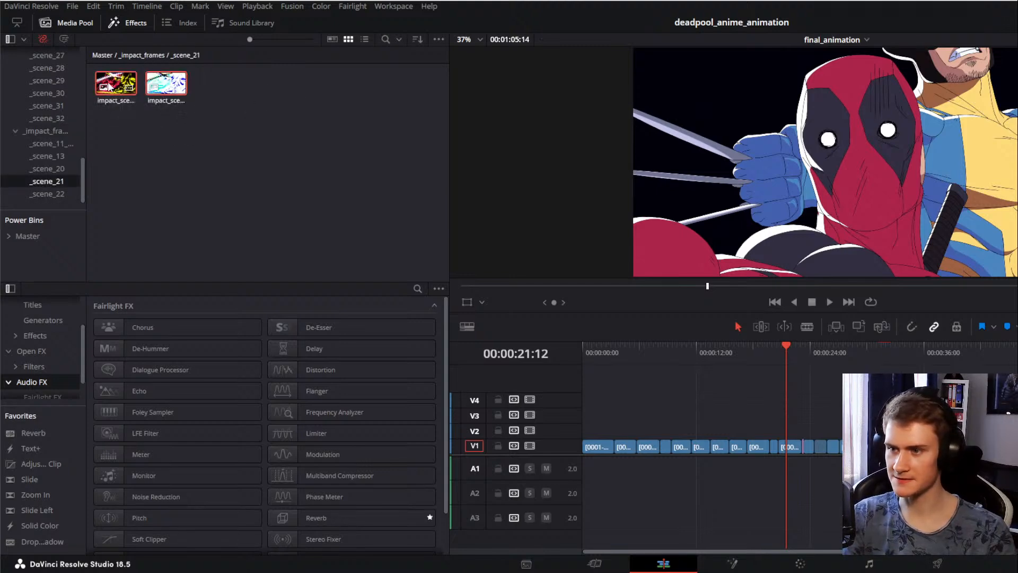
key(Delete)
click(132, 56)
double_click(234, 85)
drag(227, 121, 128, 87)
key(Delete)
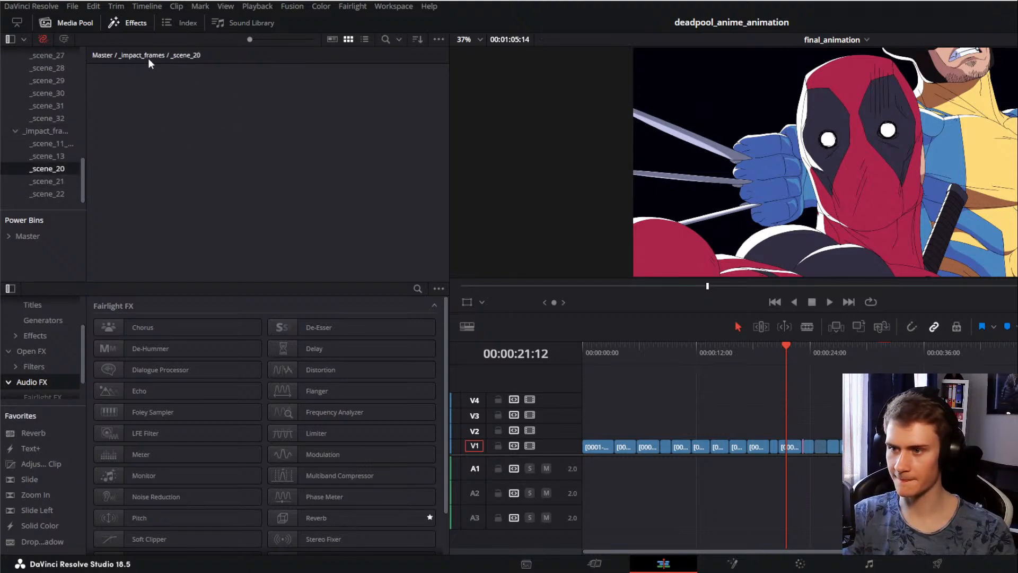
Step: Import the nine impact frame images into the _scene_11_to_12 bin under _impact_frames
click(148, 56)
double_click(157, 84)
click(136, 55)
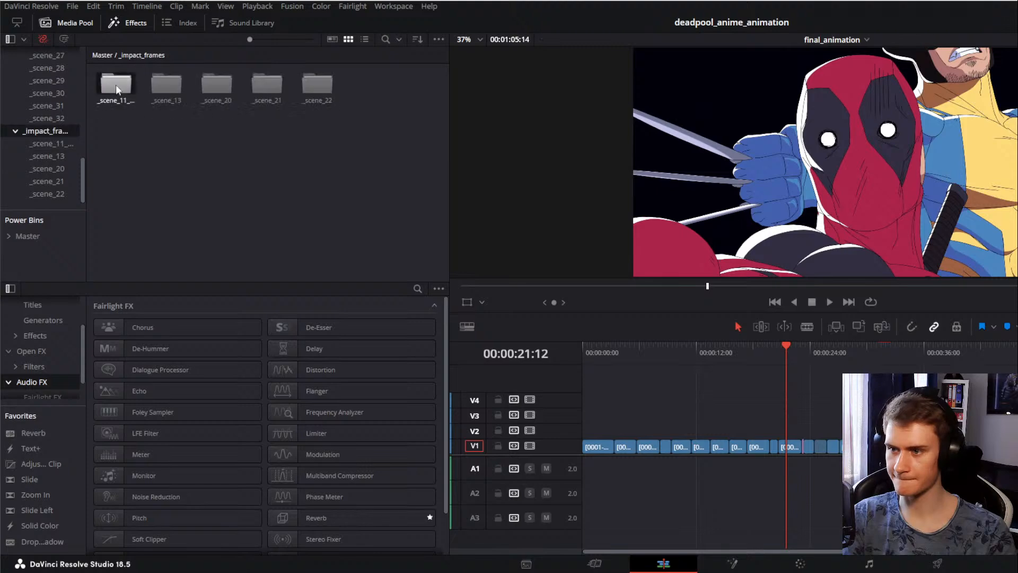
double_click(116, 85)
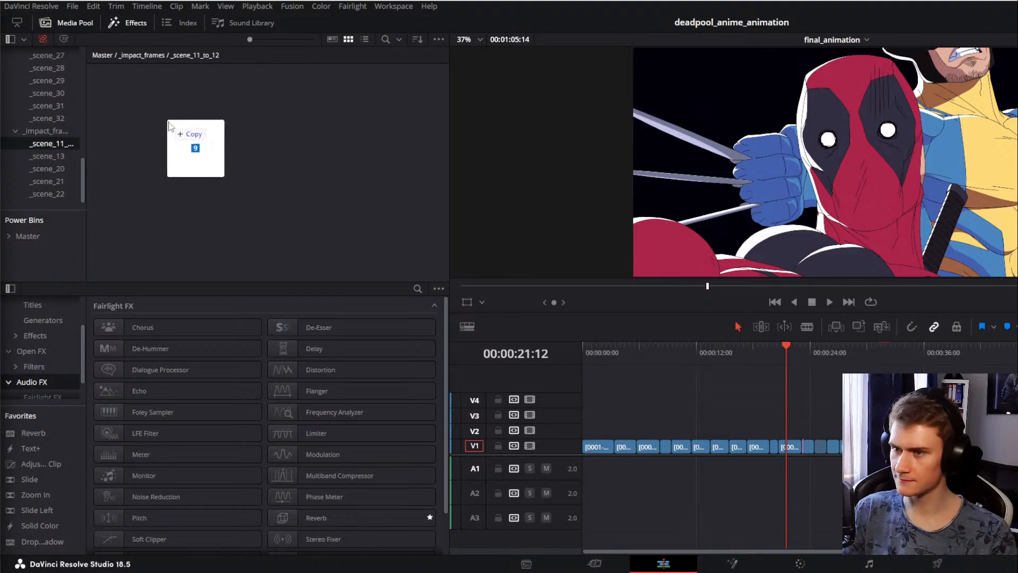
drag(183, 133, 174, 132)
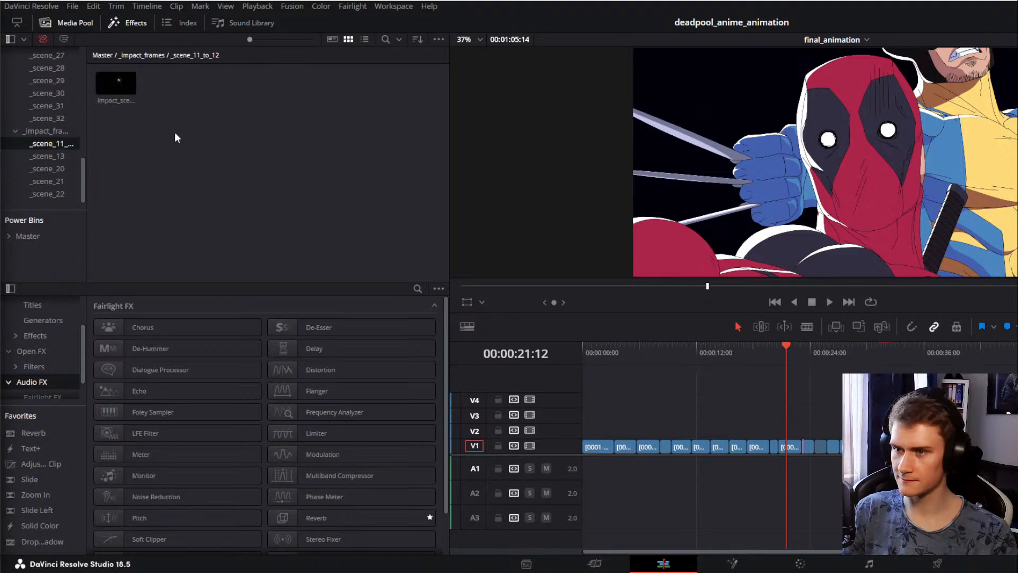
Step: Check the _scene_13 bin and import the two scene 20 impact frames into the _scene_20 bin under _impact_frames
click(141, 54)
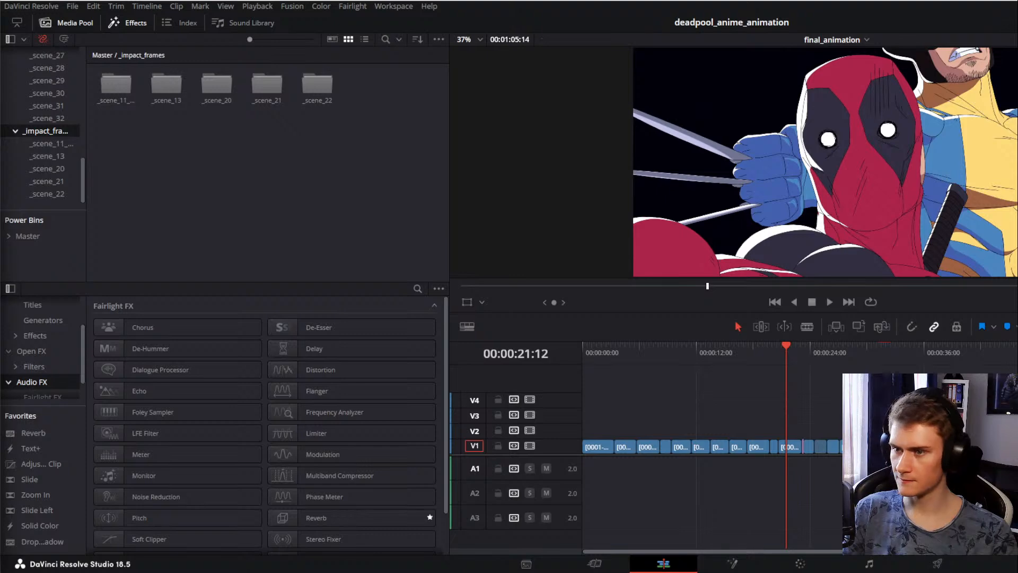
double_click(166, 85)
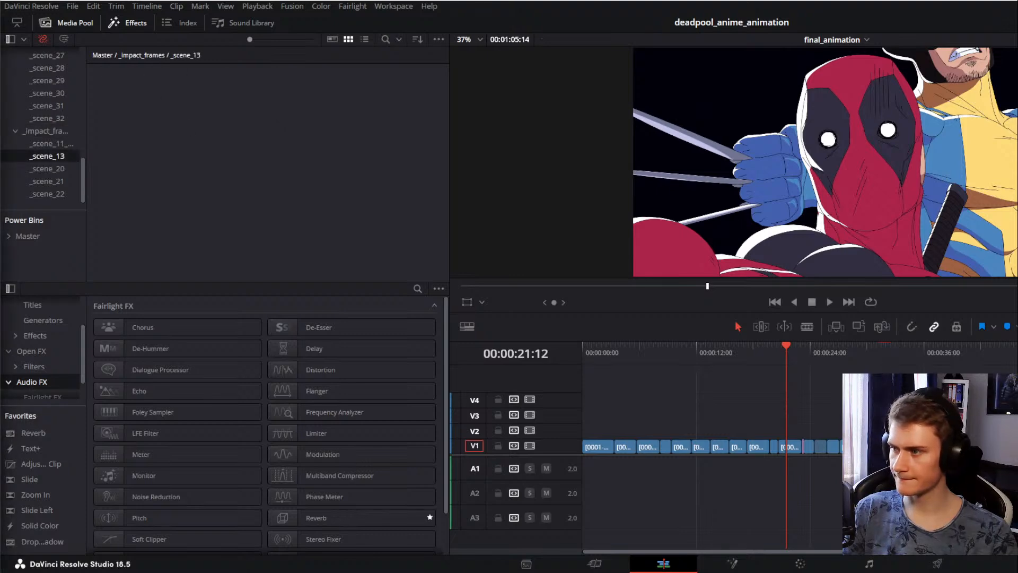
click(121, 55)
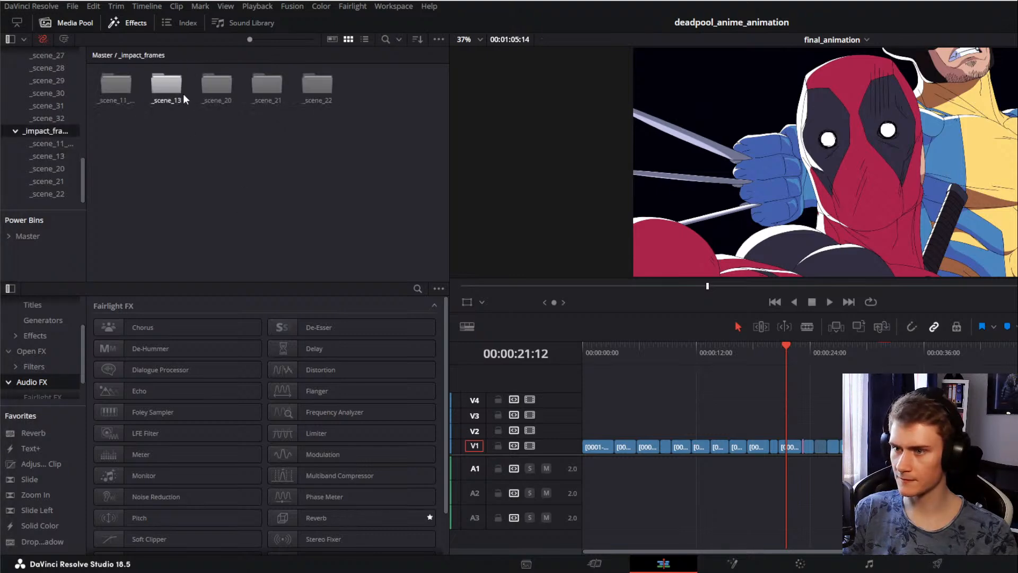
double_click(216, 84)
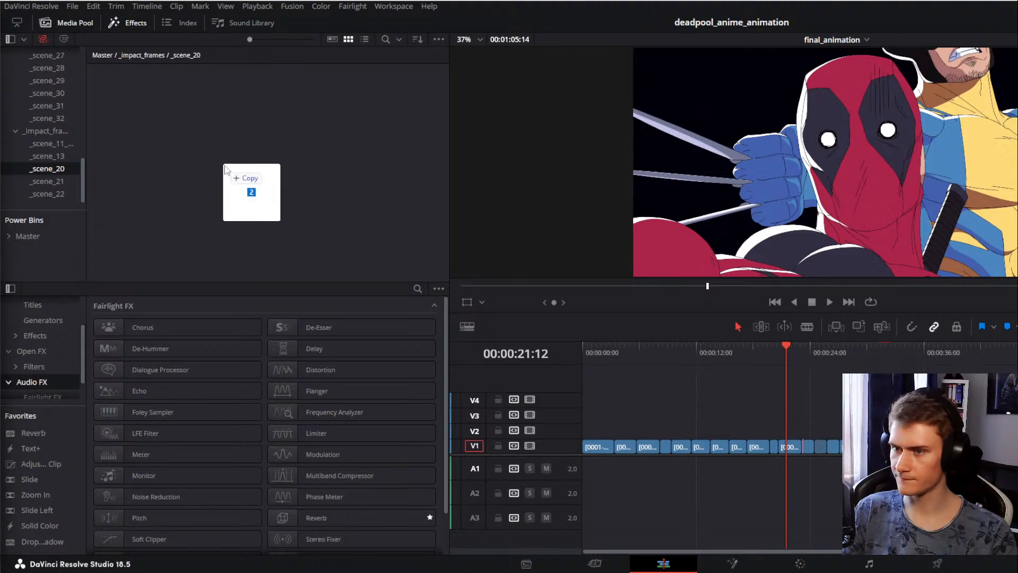
drag(250, 193, 249, 192)
Step: Import the scene 21 impact frames into the _scene_21 bin and open the _scene_22 bin under _impact_frames
click(144, 55)
double_click(262, 94)
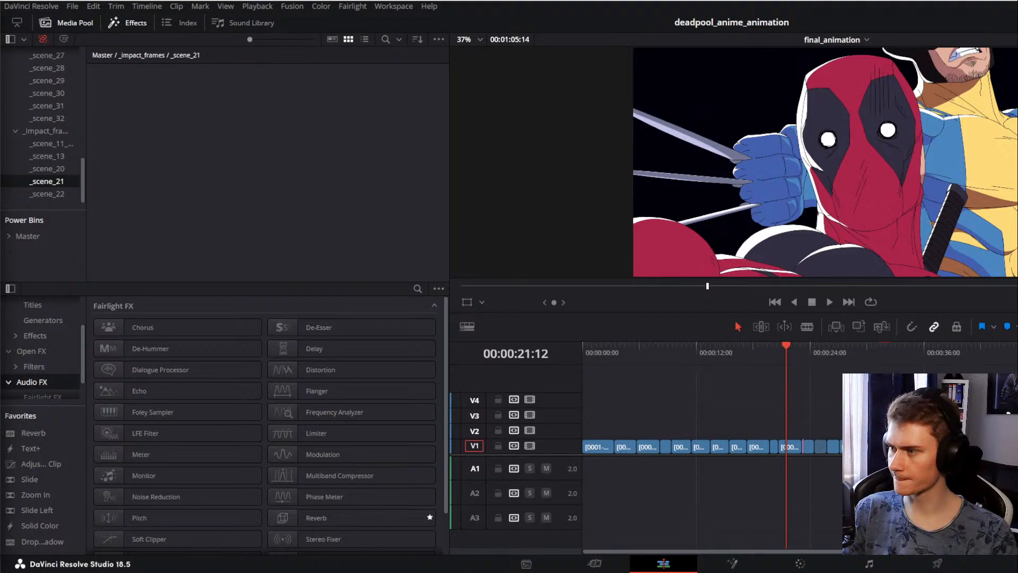
drag(287, 168, 265, 159)
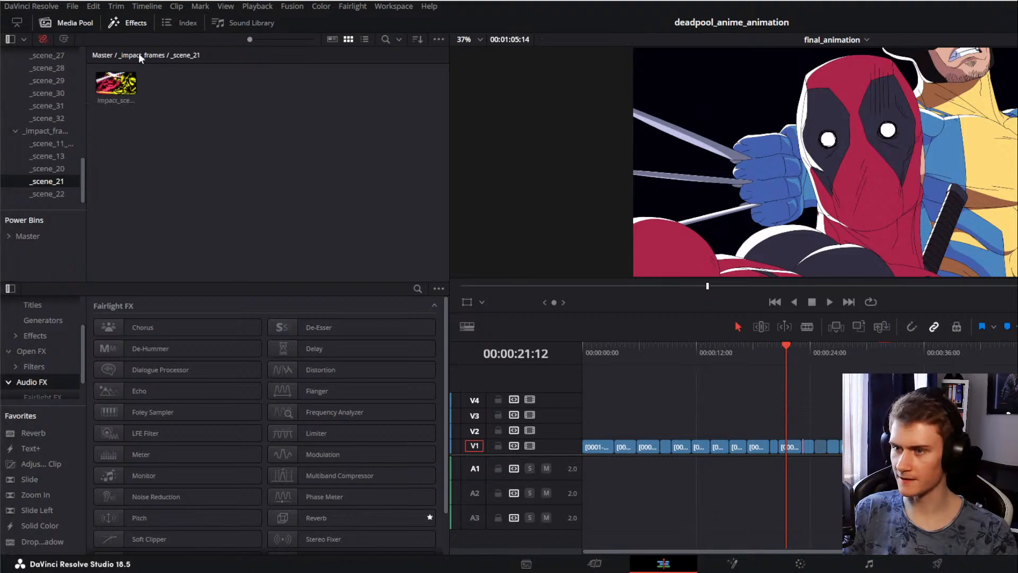
click(141, 55)
double_click(329, 92)
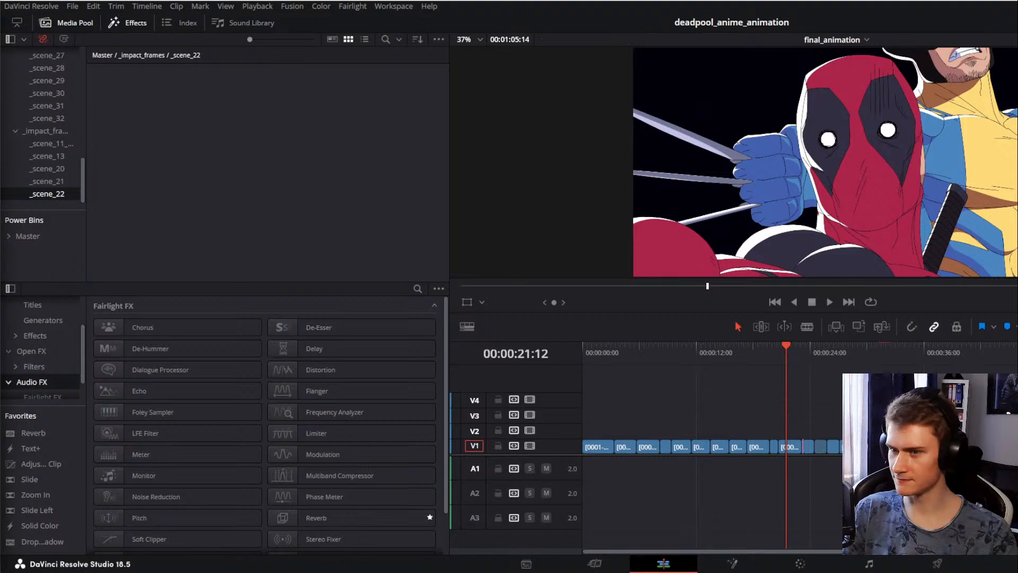
Step: Import the rendered scene 7 background and its remaining layer sequences into the _scene_7 bin under _scenes
click(137, 56)
click(107, 54)
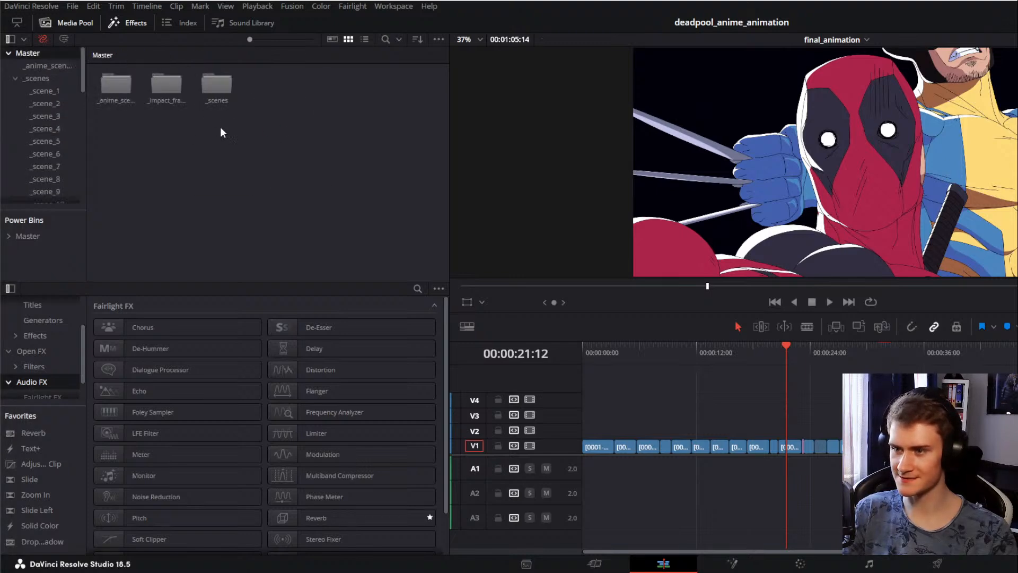
double_click(215, 85)
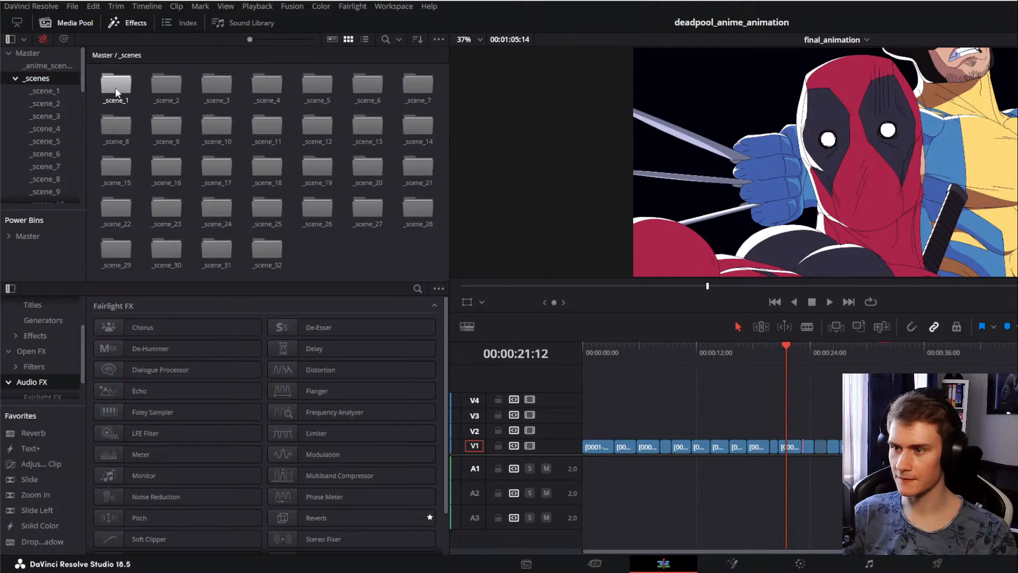
double_click(411, 86)
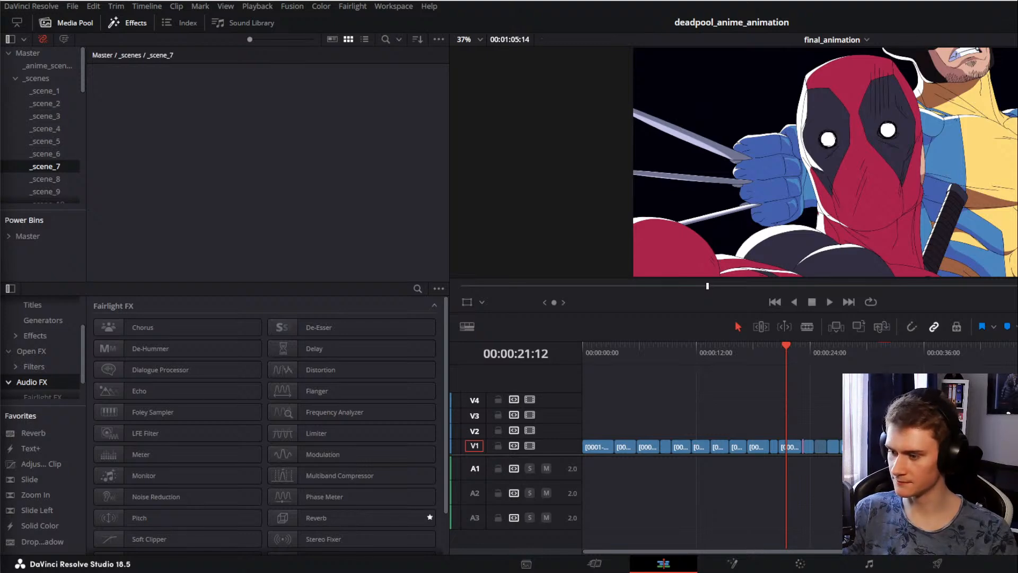
drag(0, 165, 267, 166)
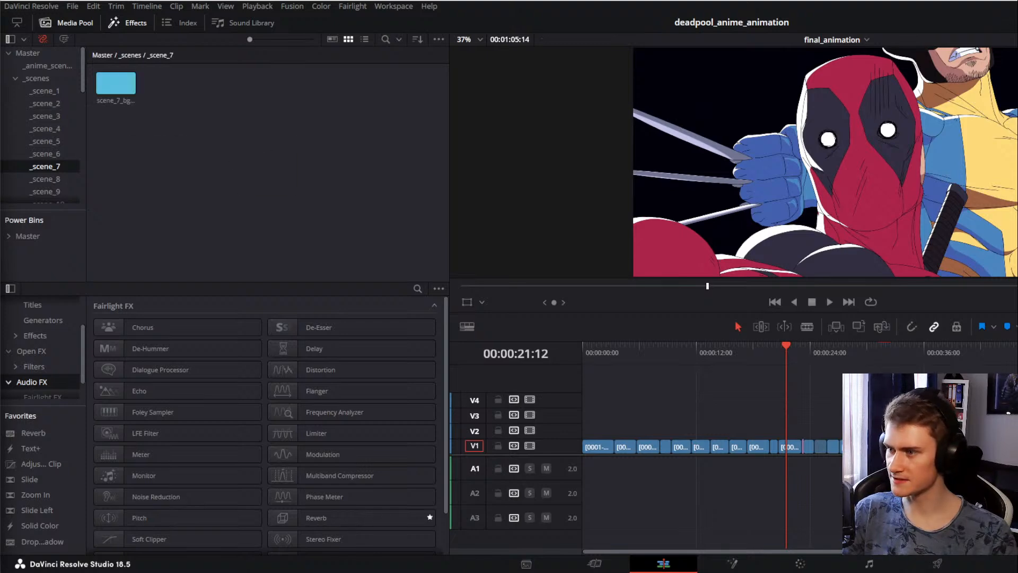
drag(0, 152, 245, 152)
click(190, 179)
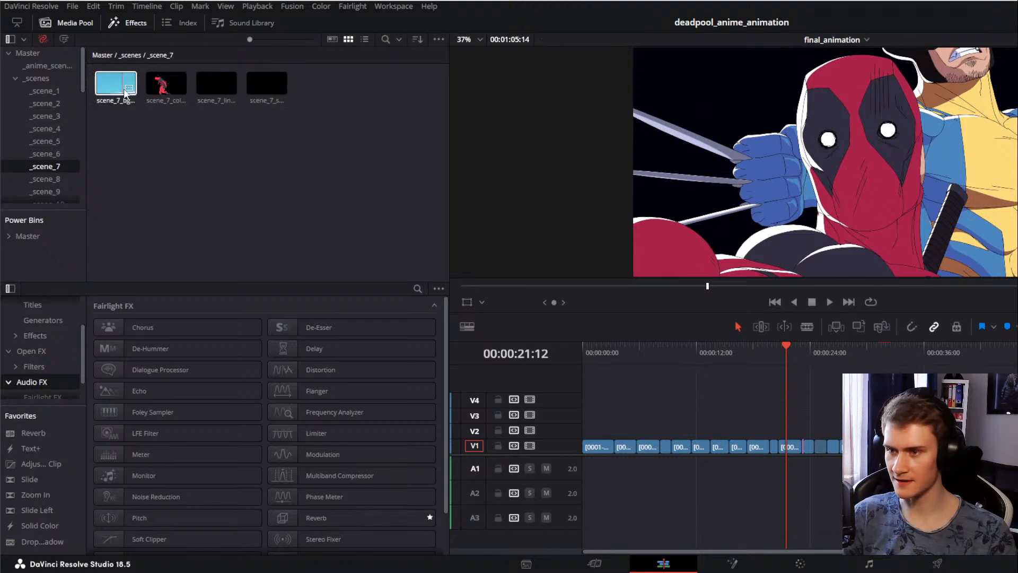
Step: Import the four rendered scene 8 layer sequences into the _scene_8 bin and return to the _scenes bin
click(142, 56)
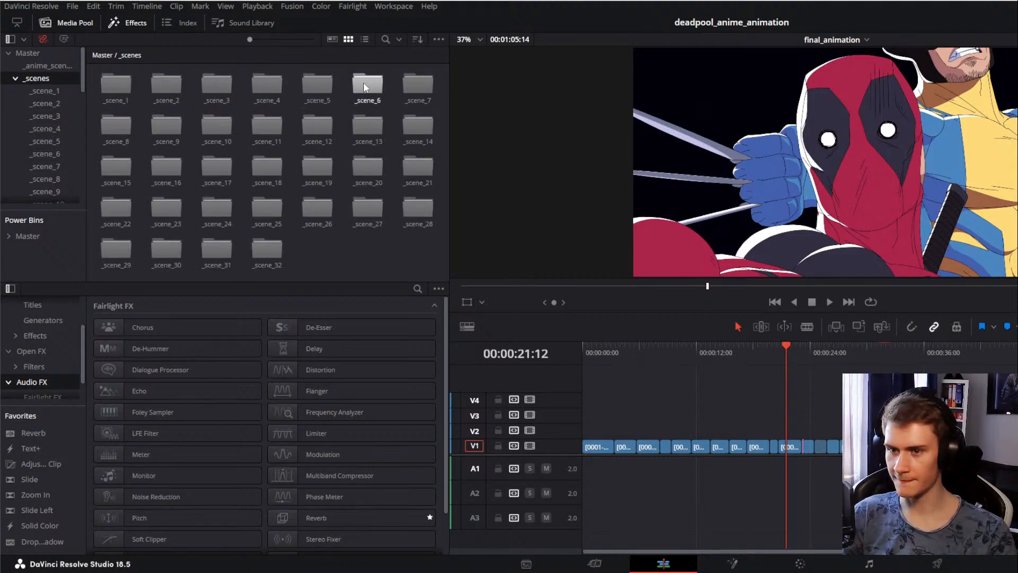
double_click(119, 130)
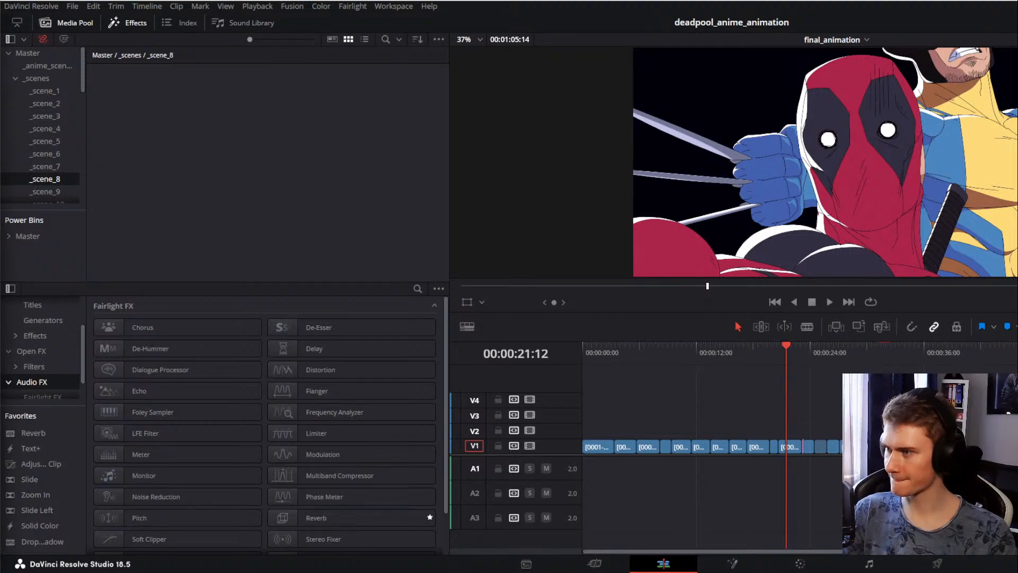
drag(248, 159, 245, 155)
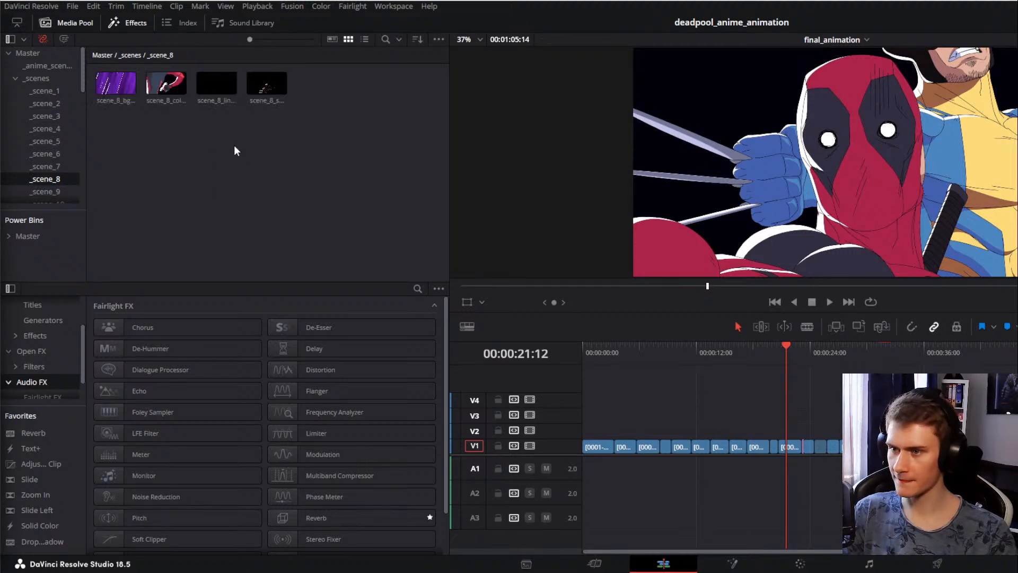
click(136, 59)
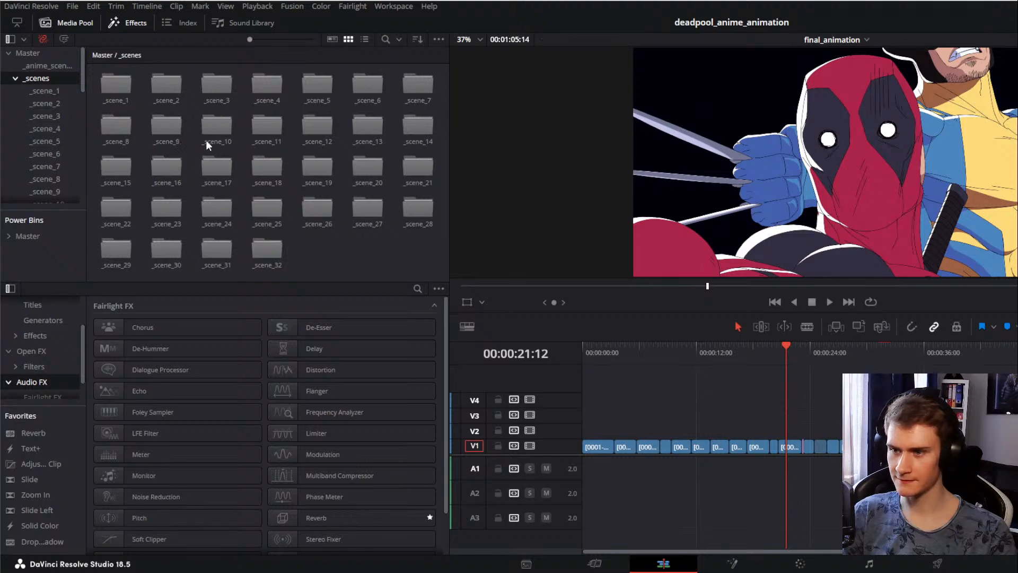
Step: Import the rendered scene 9 layer sequences into the _scene_9 bin and delete the stray scene_9_bg[0001-0009].png clip
double_click(166, 129)
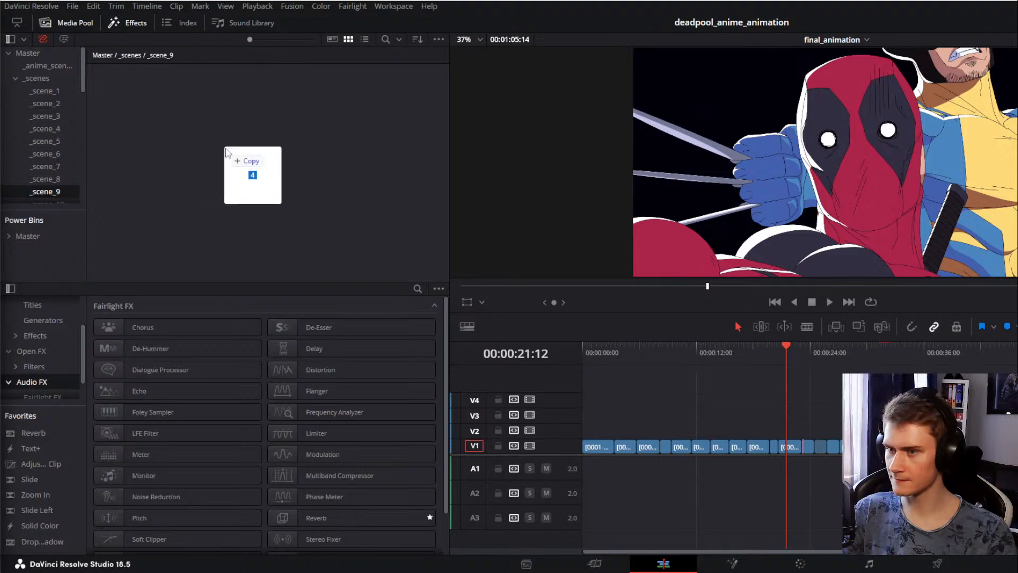
drag(250, 170, 249, 169)
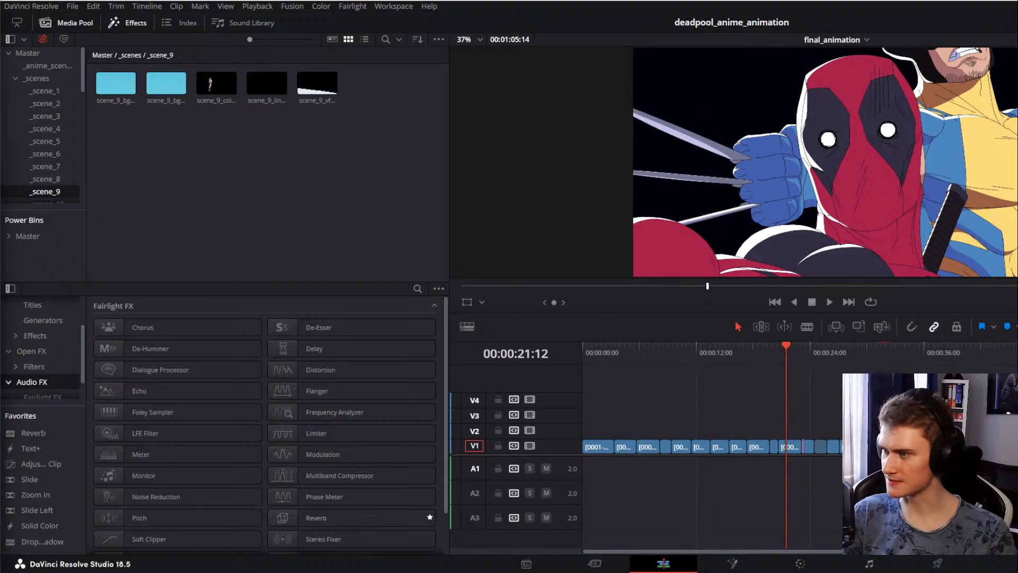
click(365, 39)
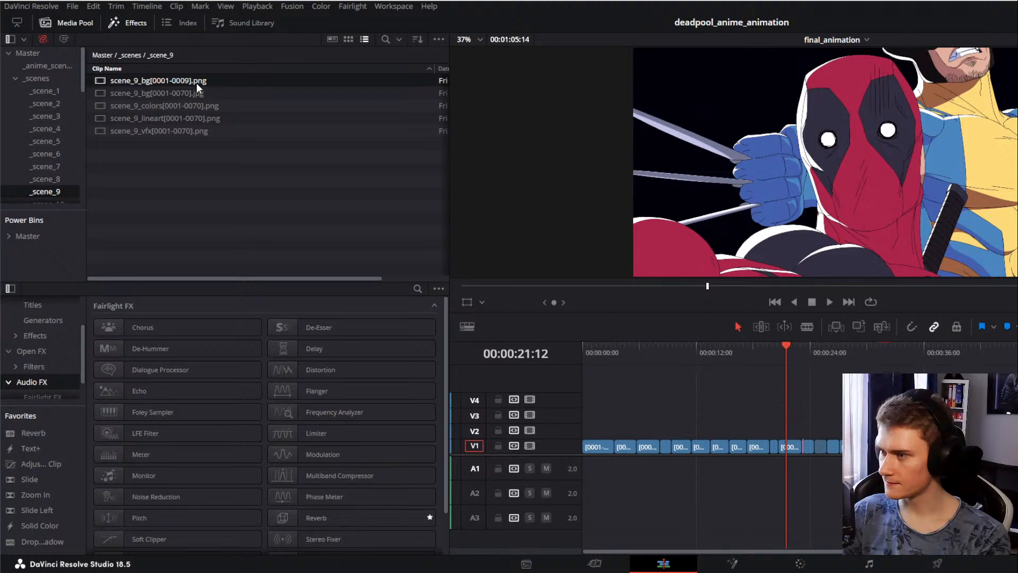
key(Delete)
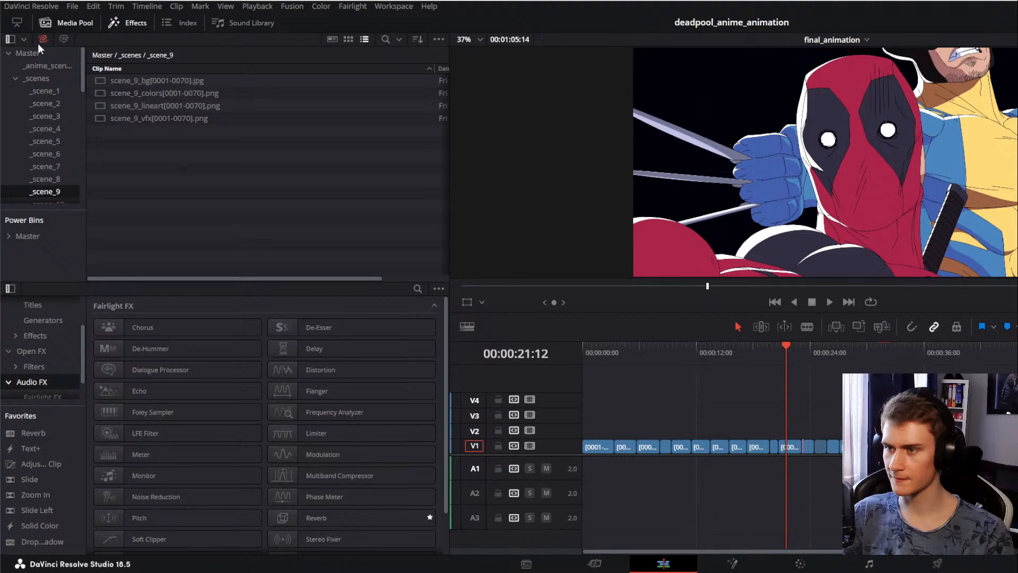
click(134, 55)
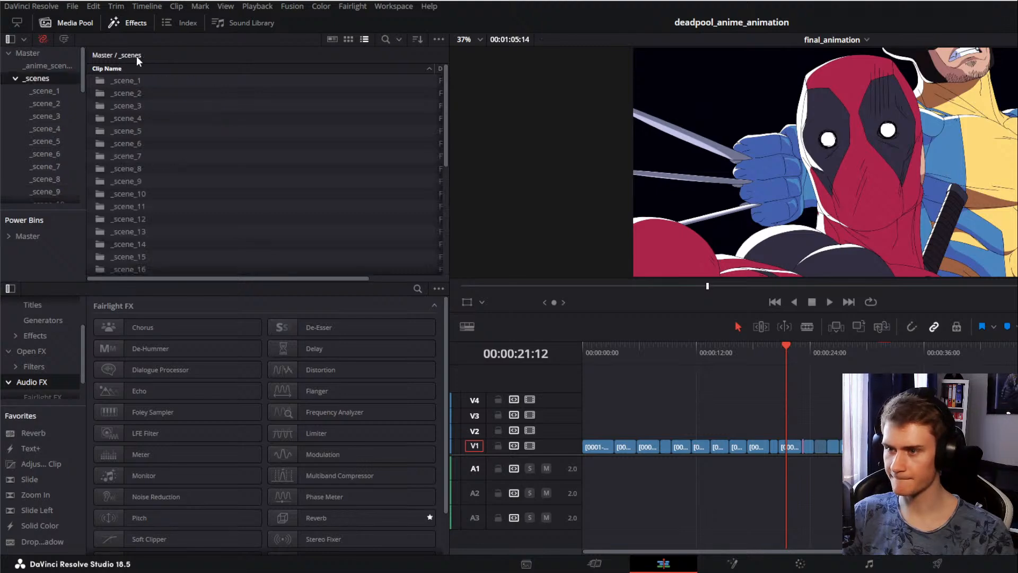
click(348, 40)
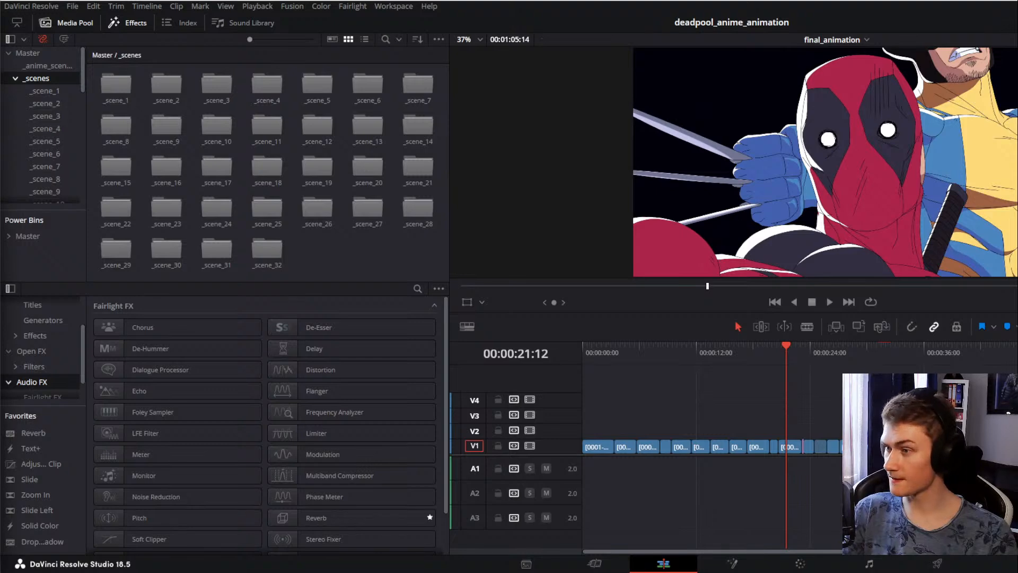
Step: Import the rendered layer sequences of scenes 10 and 11 into the _scene_10 and _scene_11 bins under _scenes
double_click(218, 126)
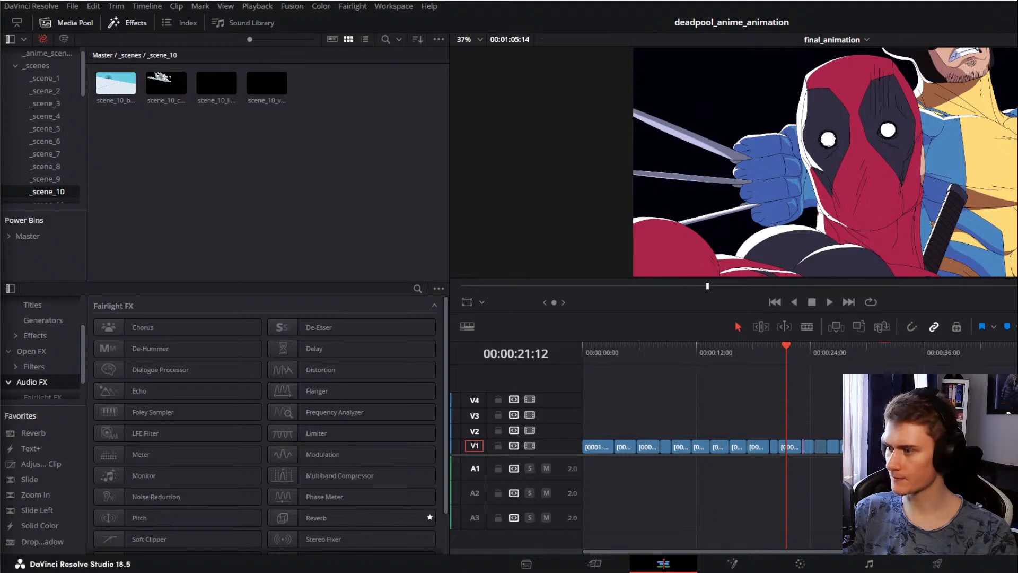
click(132, 55)
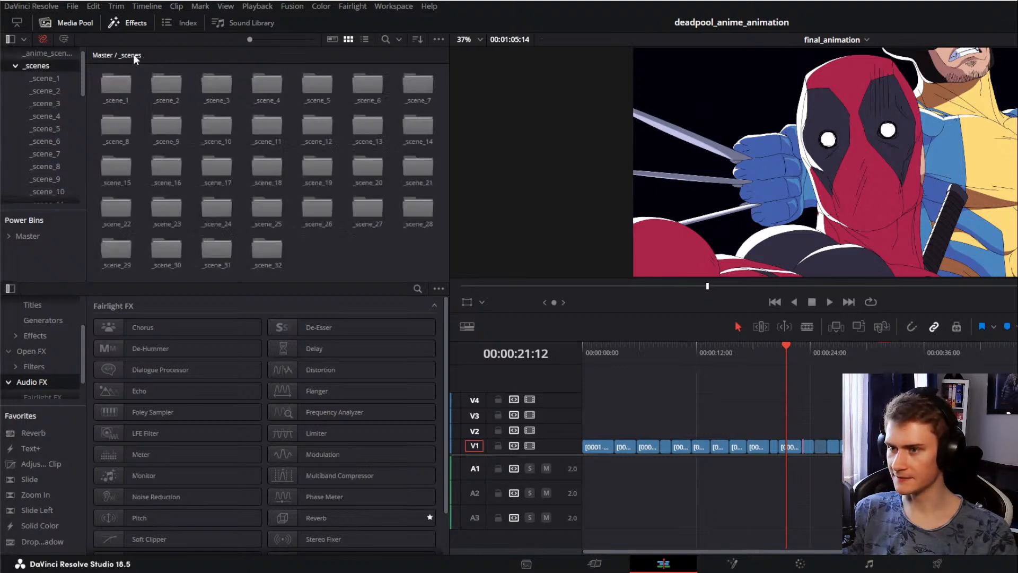
double_click(265, 126)
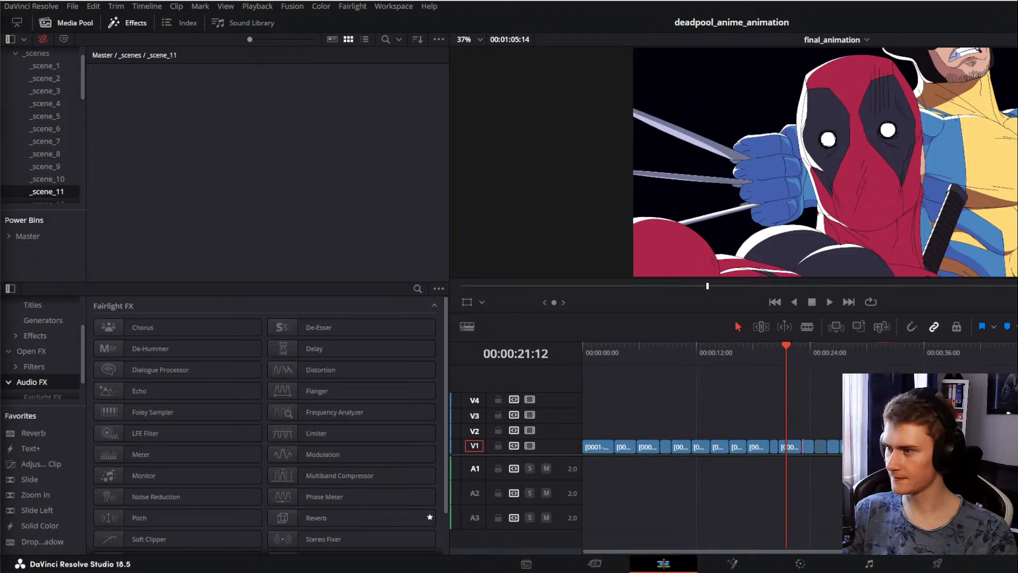
click(132, 56)
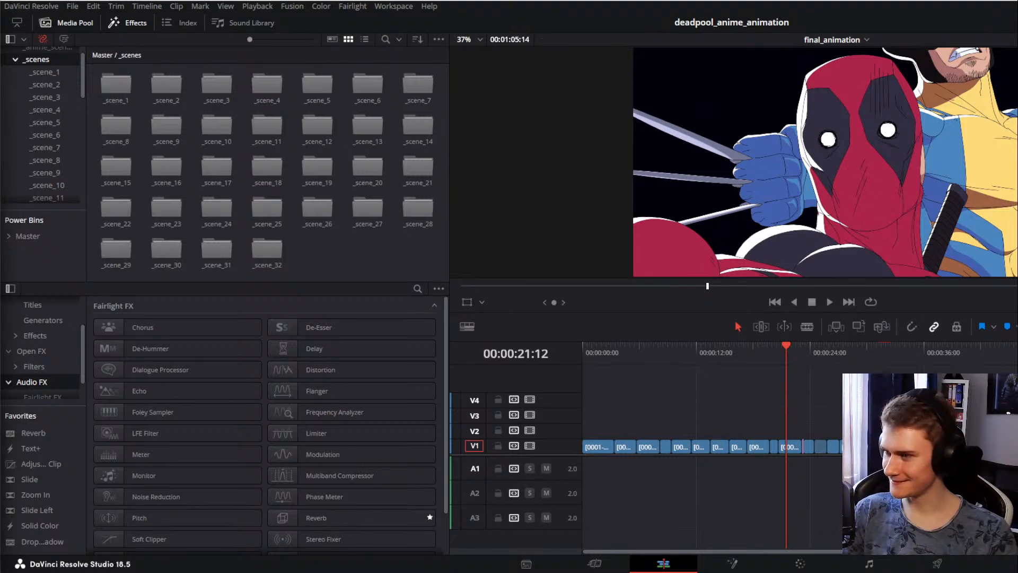
Step: Import the rendered layer sequences of scenes 12, 13 and 14 into their matching bins under _scenes
double_click(312, 126)
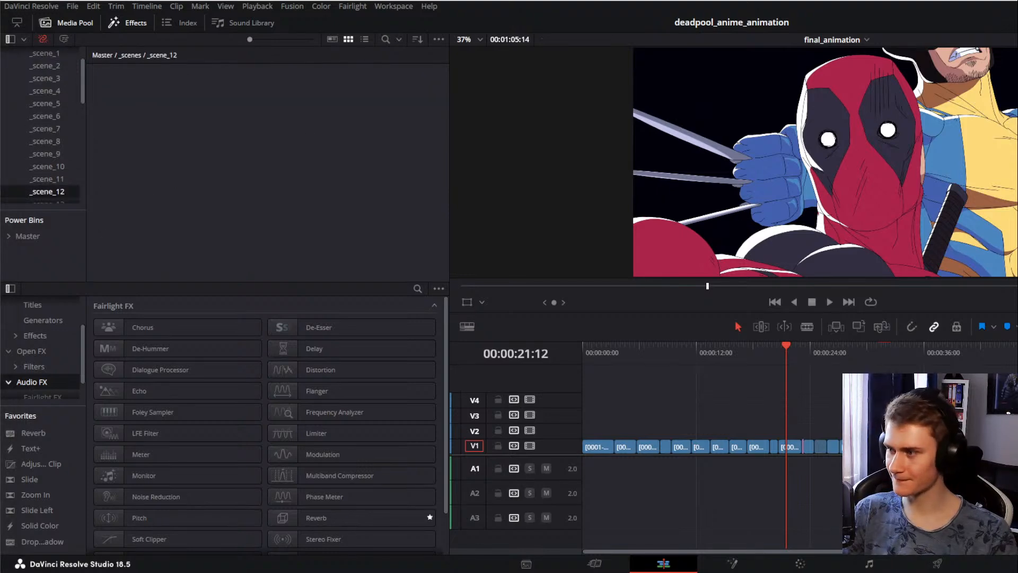
click(131, 56)
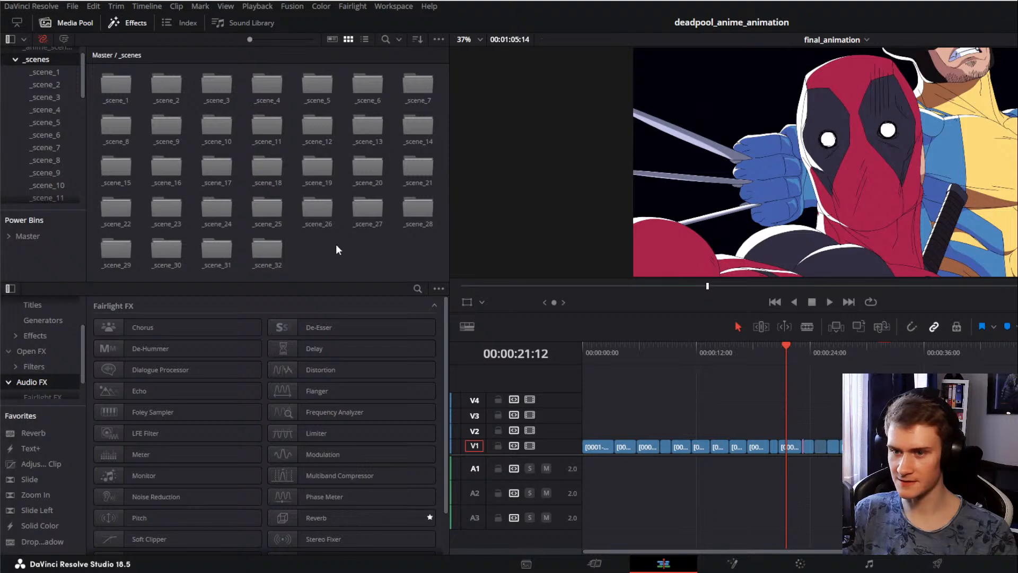
double_click(368, 133)
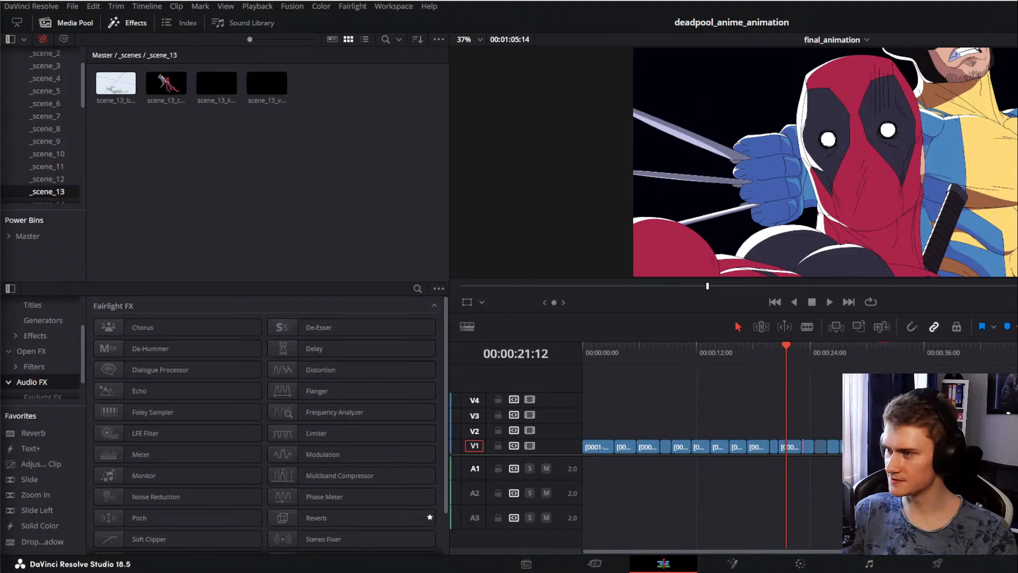
click(128, 55)
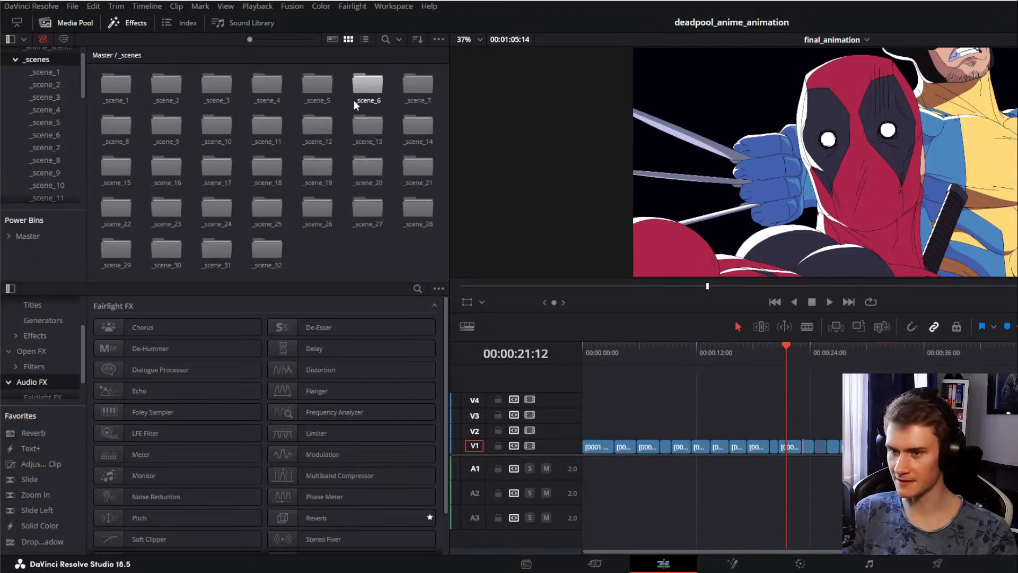
double_click(406, 126)
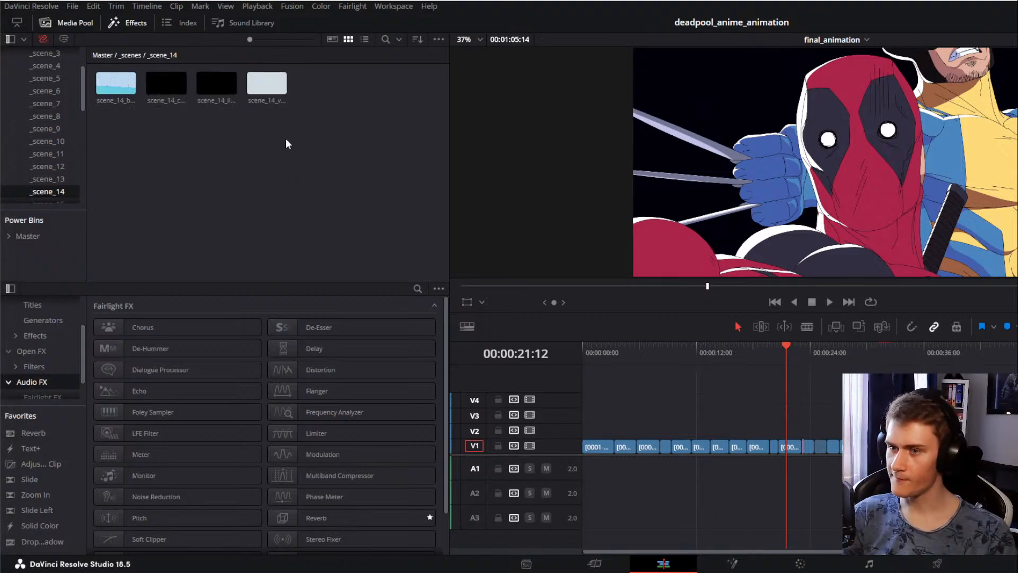
Step: Examine the last shot on the timeline and the start and end of the [0001-0060].jpg clip around 00:00:21:08
scroll(675, 411, right, 3)
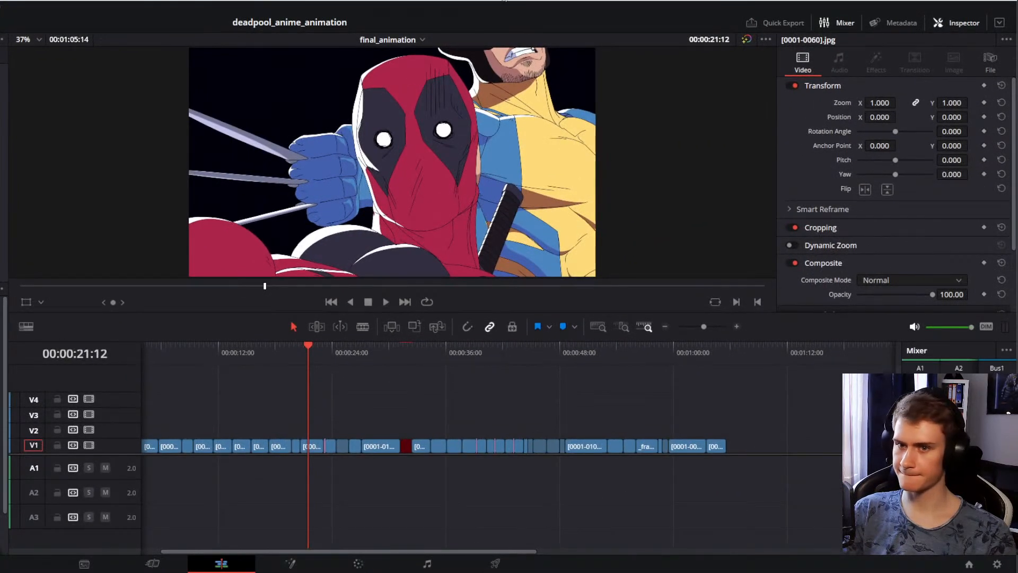
click(710, 376)
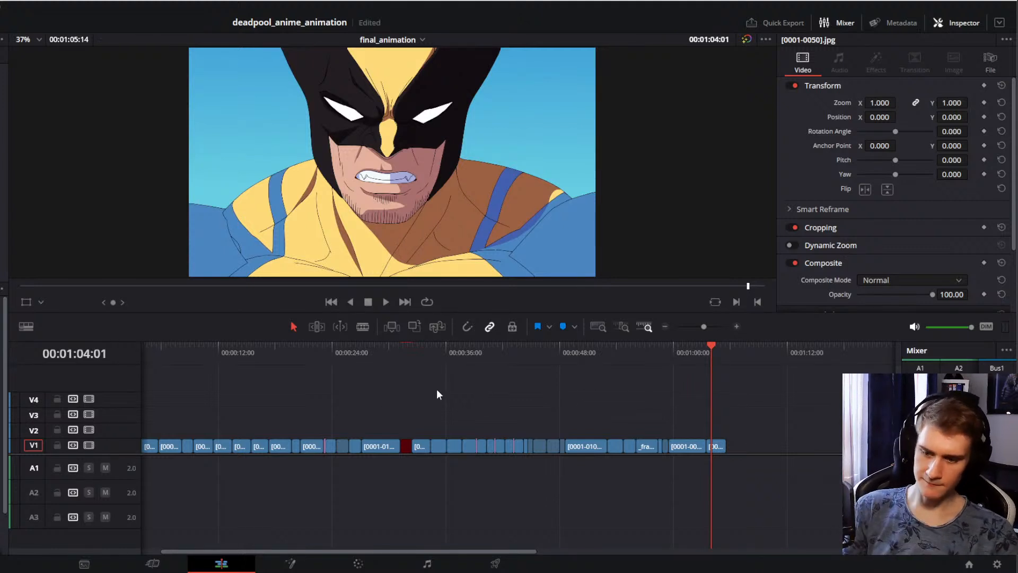
scroll(444, 390, left, 2)
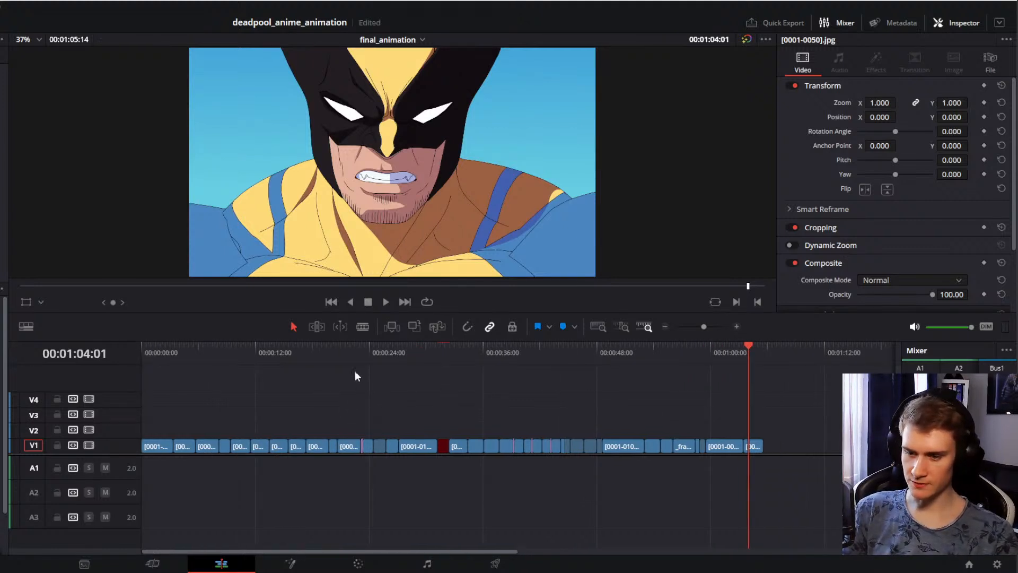
click(343, 347)
scroll(438, 418, up, 3)
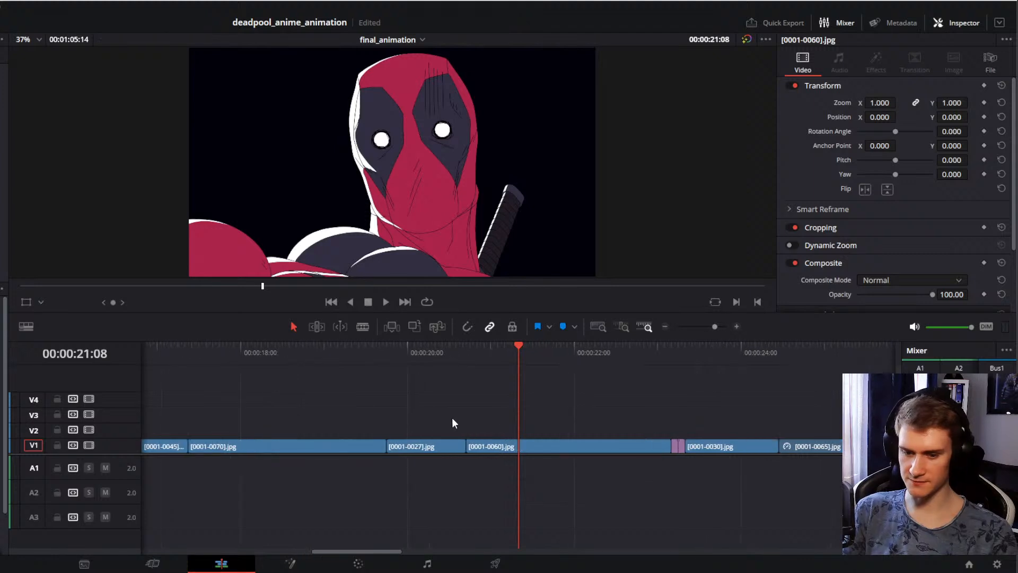
scroll(453, 419, right, 1)
click(499, 447)
click(442, 446)
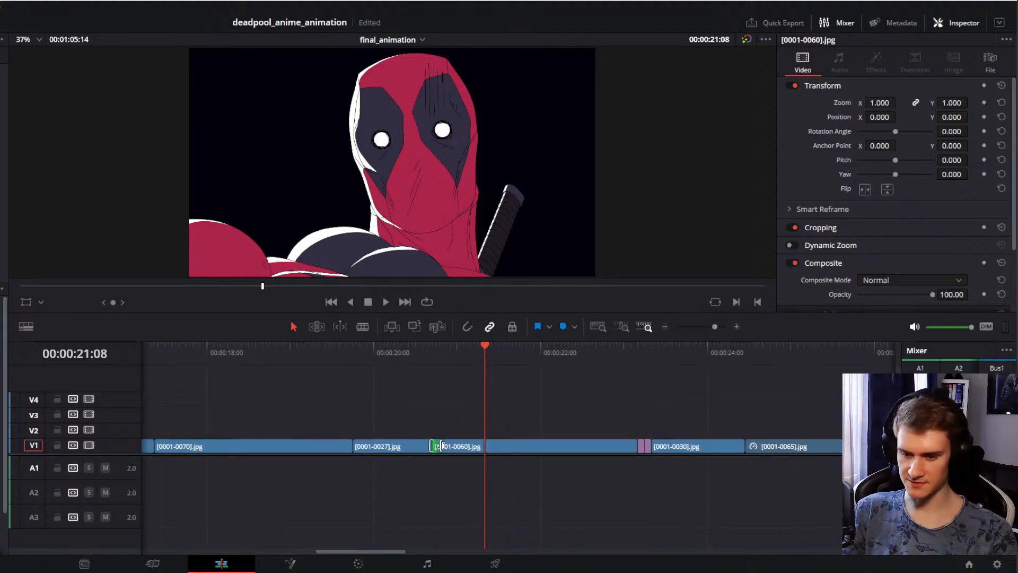
click(637, 446)
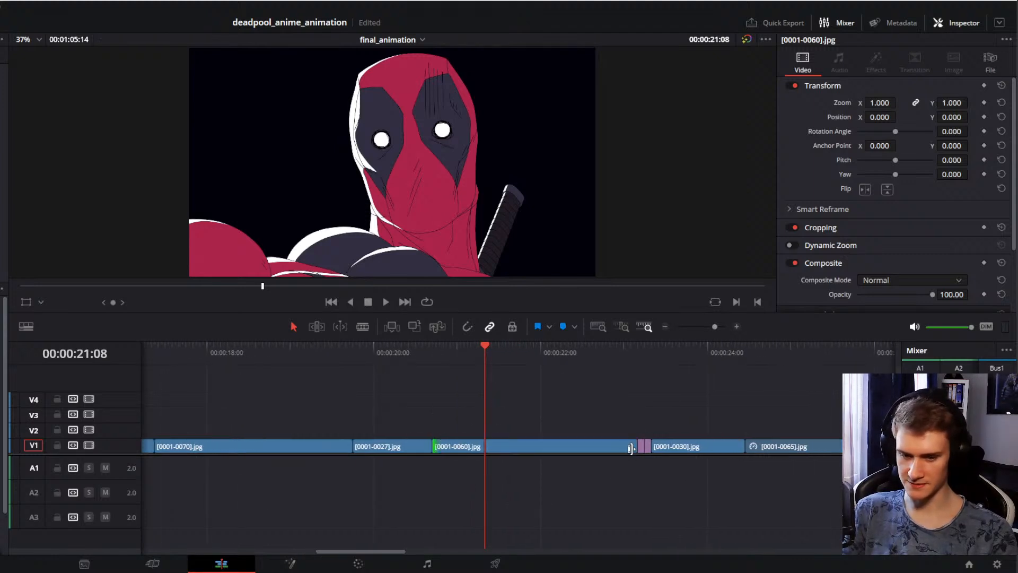
scroll(529, 405, right, 1)
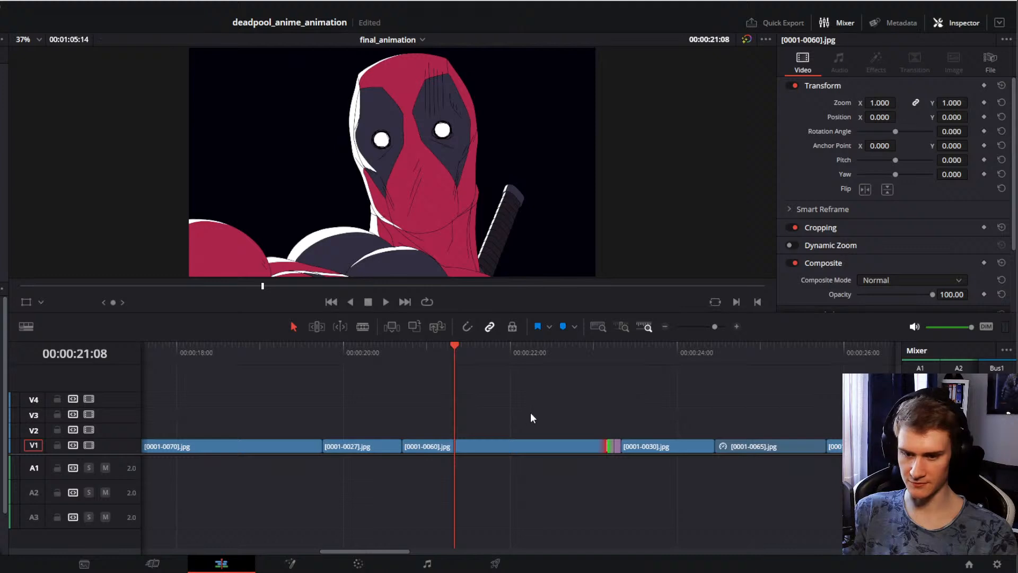
Step: Go back through the earlier timeline shots to the scene 7 shot of Deadpool raising his arms, at 00:00:14:04
scroll(530, 412, down, 1)
scroll(530, 412, left, 2)
click(425, 352)
scroll(431, 380, left, 4)
click(440, 354)
scroll(530, 395, left, 3)
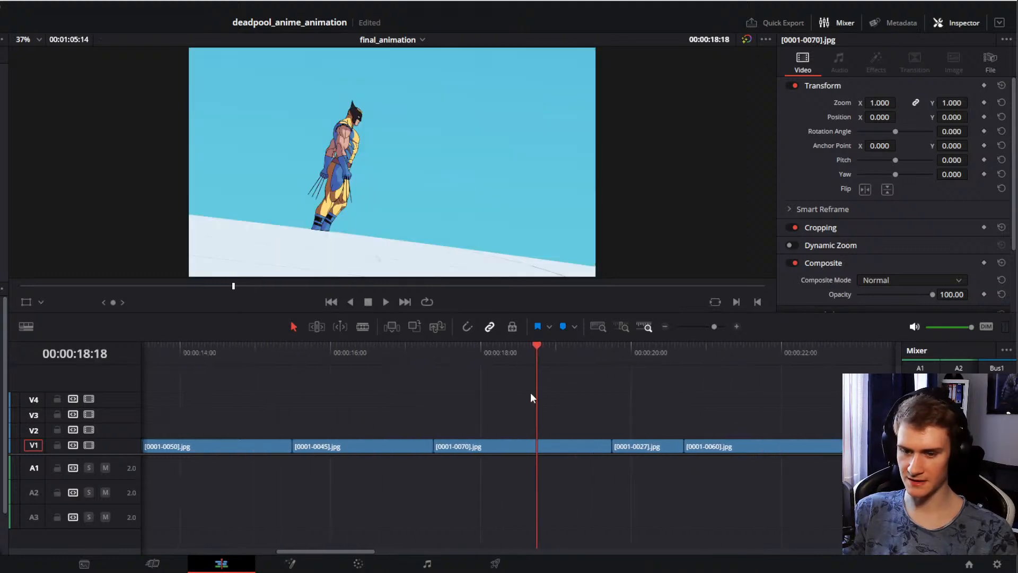
click(388, 354)
scroll(496, 423, left, 3)
click(344, 377)
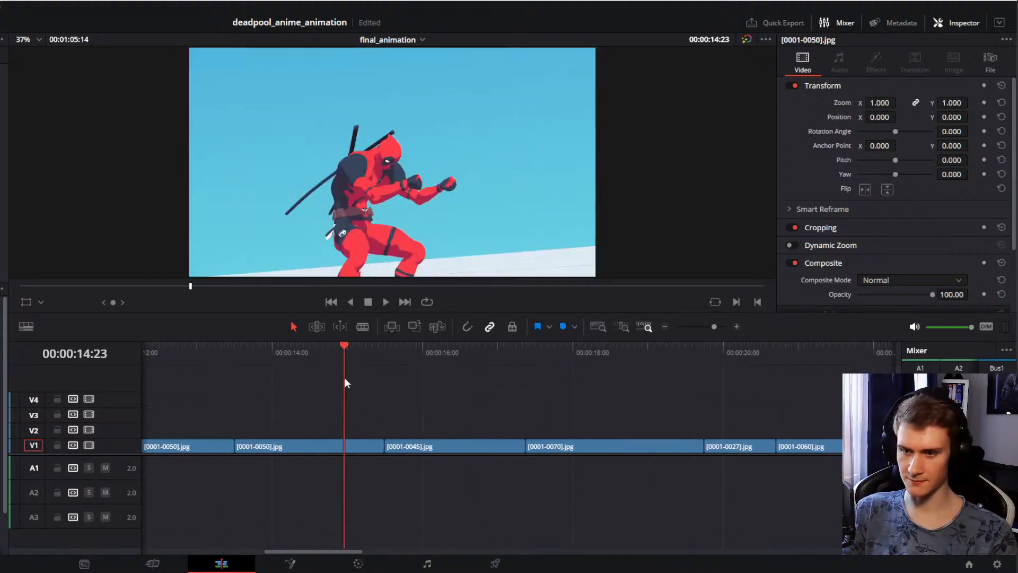
scroll(546, 404, left, 5)
scroll(530, 392, left, 1)
click(480, 361)
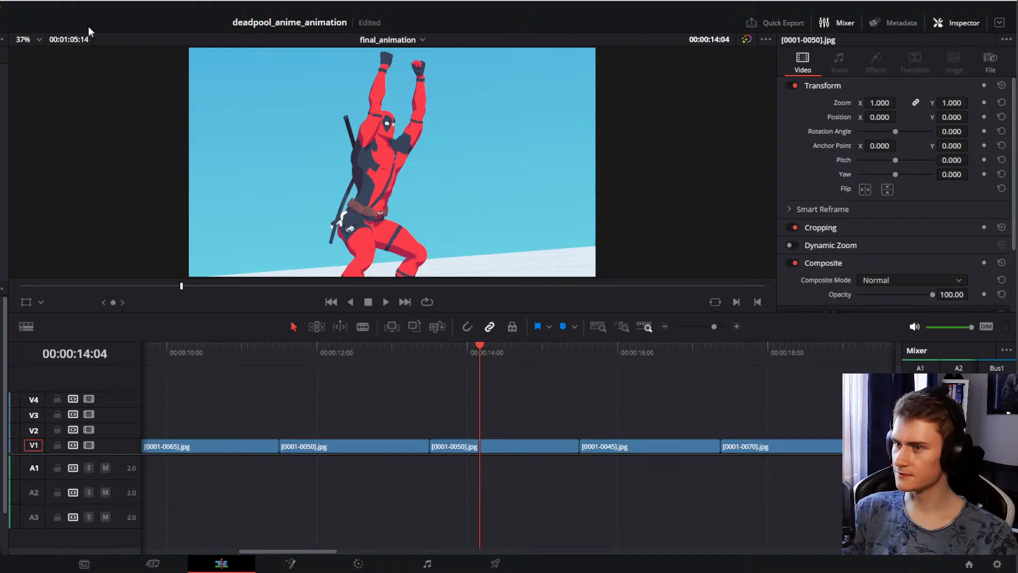
Step: Stack the scene 7 bg, colors, lineart and smears sequences on V2 to V5, aligned with the start of the scene's V1 clip, with snapping enabled
mouse_move(133, 1)
mouse_down()
mouse_move(138, 15)
mouse_move(116, 19)
mouse_move(139, 23)
mouse_move(139, 0)
mouse_up()
click(298, 382)
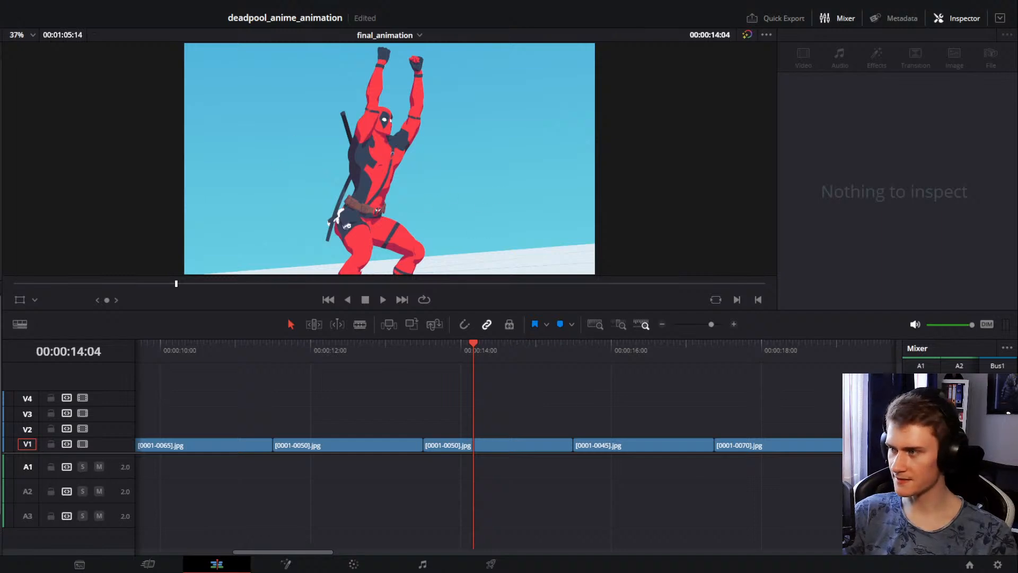
drag(1, 212, 429, 415)
drag(483, 414, 481, 433)
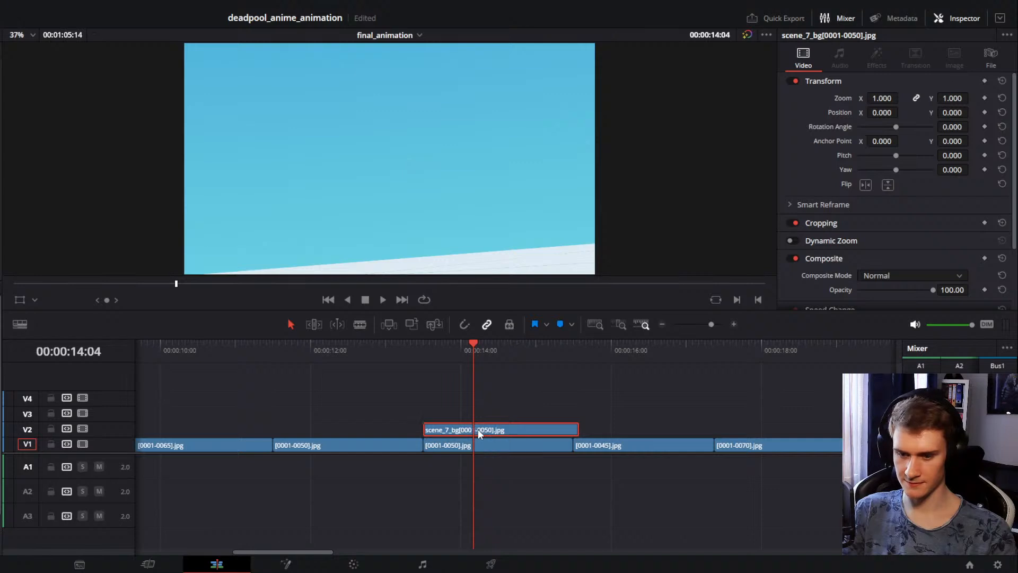
drag(1, 265, 481, 402)
key(n)
drag(1, 287, 460, 383)
scroll(509, 395, right, 3)
drag(531, 377, 456, 426)
click(552, 393)
click(491, 384)
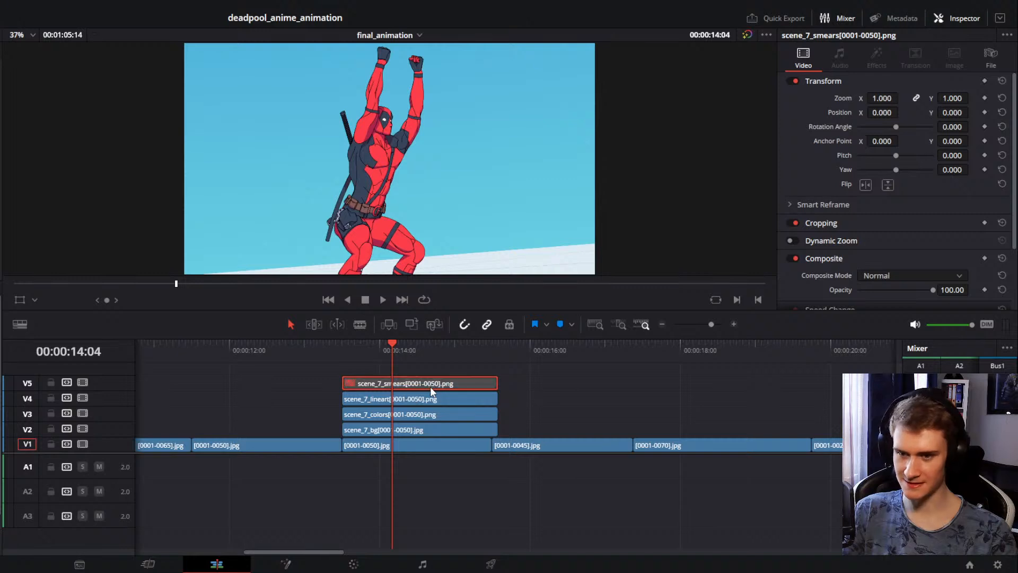
Step: Play back the stacked scene 7 layers from 00:00:14:10 to check the composite
mouse_move(396, 356)
mouse_down()
mouse_move(502, 356)
mouse_move(411, 361)
mouse_up()
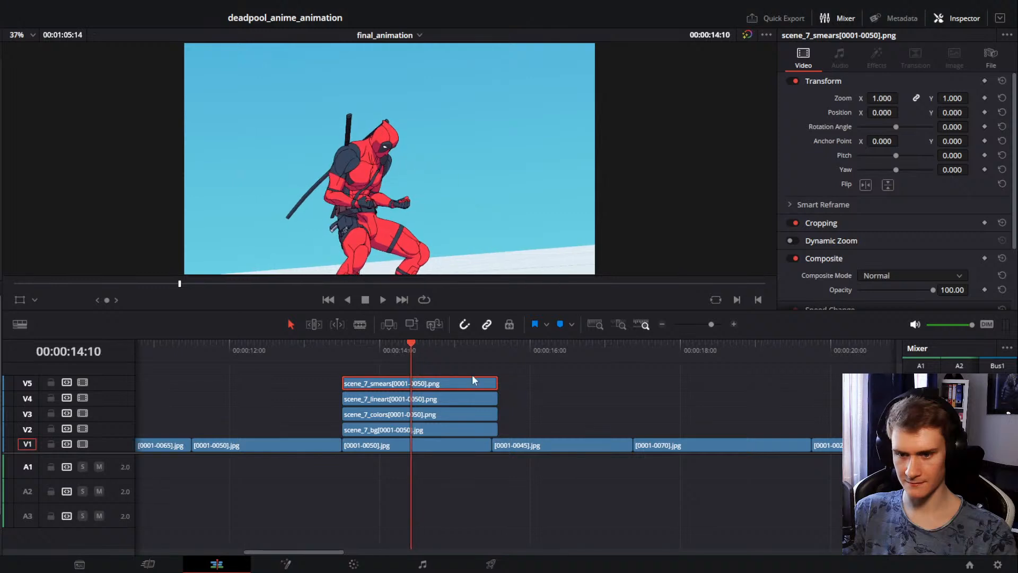
key(space)
key(space)
click(572, 395)
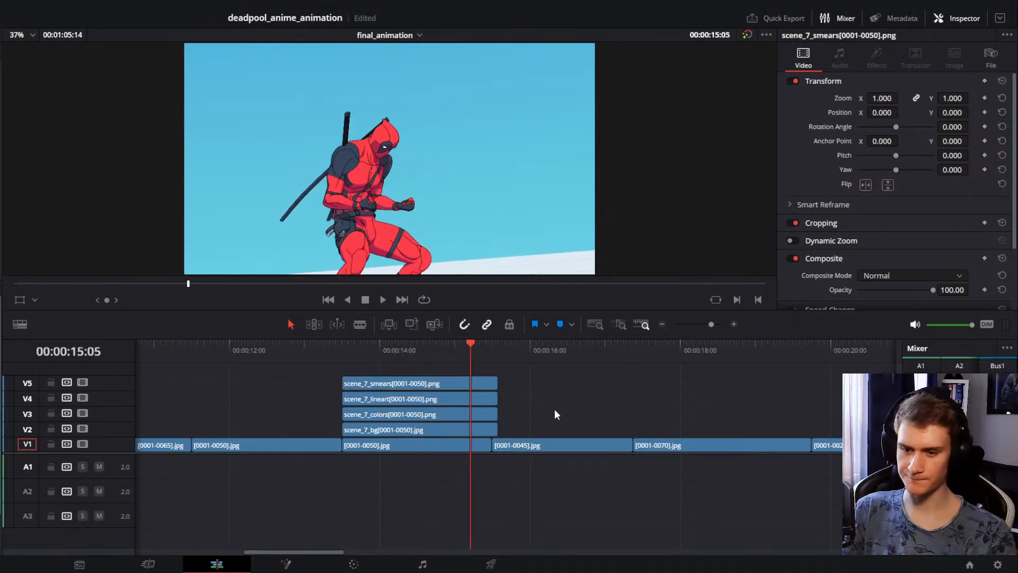
Step: Trim the ends of the four scene 7 layer clips to match the end of the [0001-0050].jpg clip on V1
scroll(559, 408, up, 2)
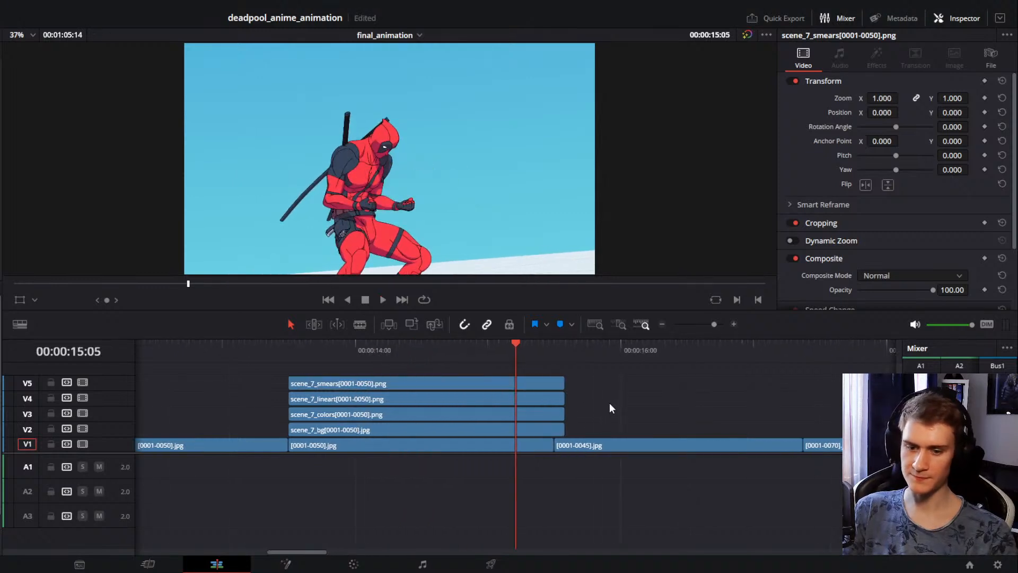
click(548, 445)
click(290, 446)
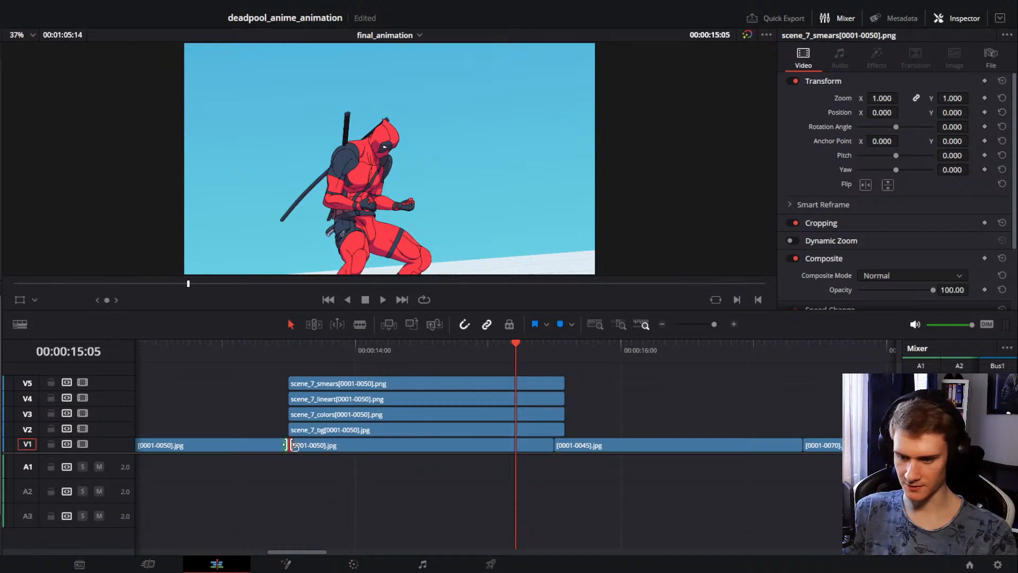
click(598, 401)
drag(588, 375, 554, 429)
click(593, 397)
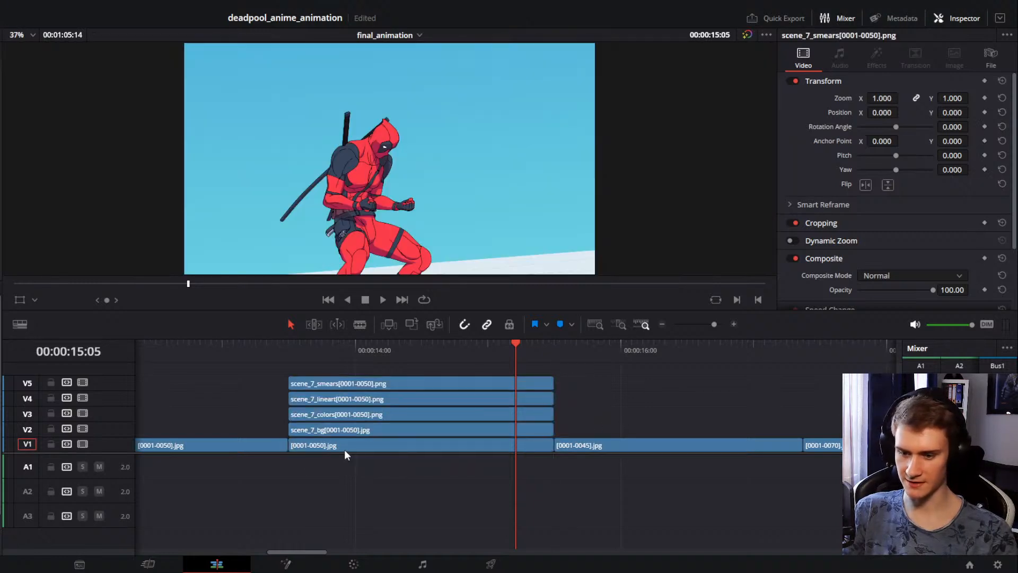
Step: Combine the four stacked scene 7 layer clips on V2 to V5 into a single Fusion clip
drag(587, 381, 478, 429)
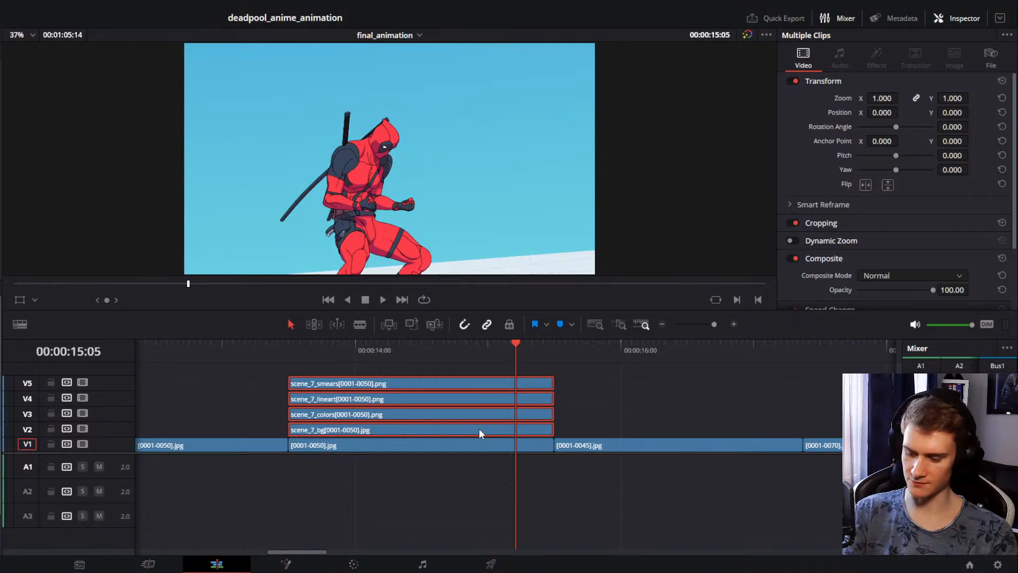
key(ctrl+shift+f)
click(371, 389)
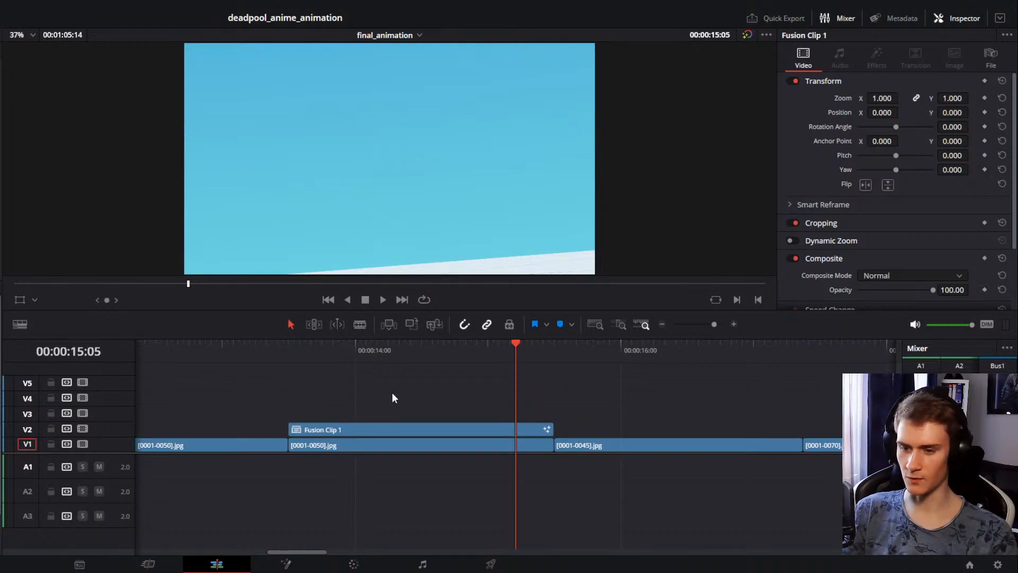
Step: Examine how the scene 7 Fusion clip on V2 sits above its V1 clip and within the whole final_animation timeline
click(357, 346)
click(398, 432)
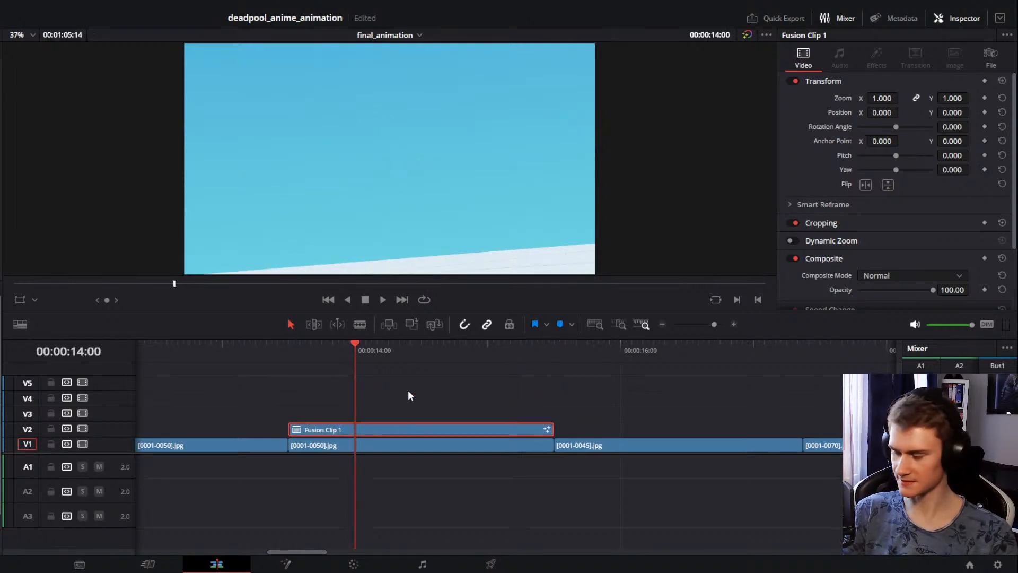
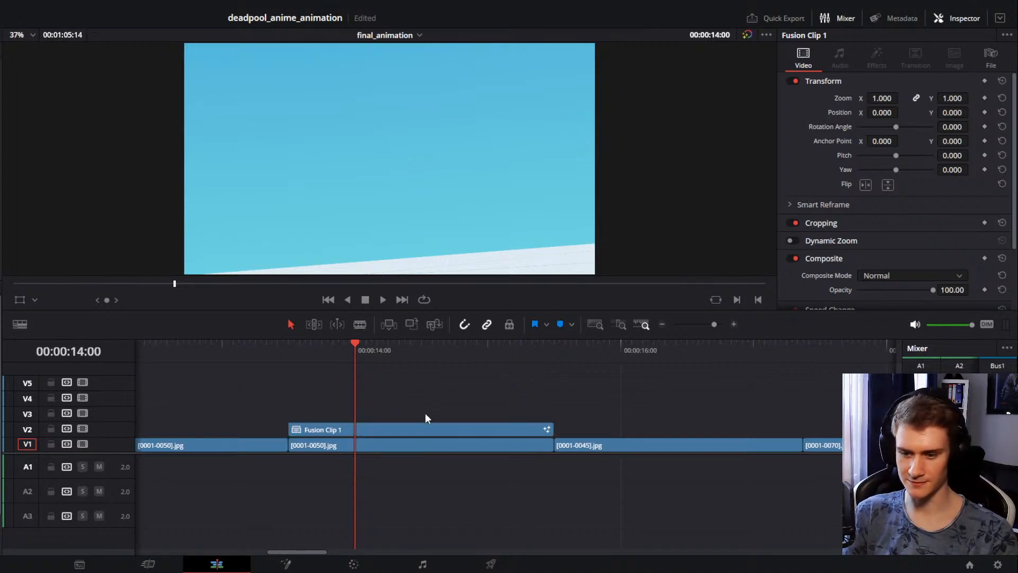
click(434, 401)
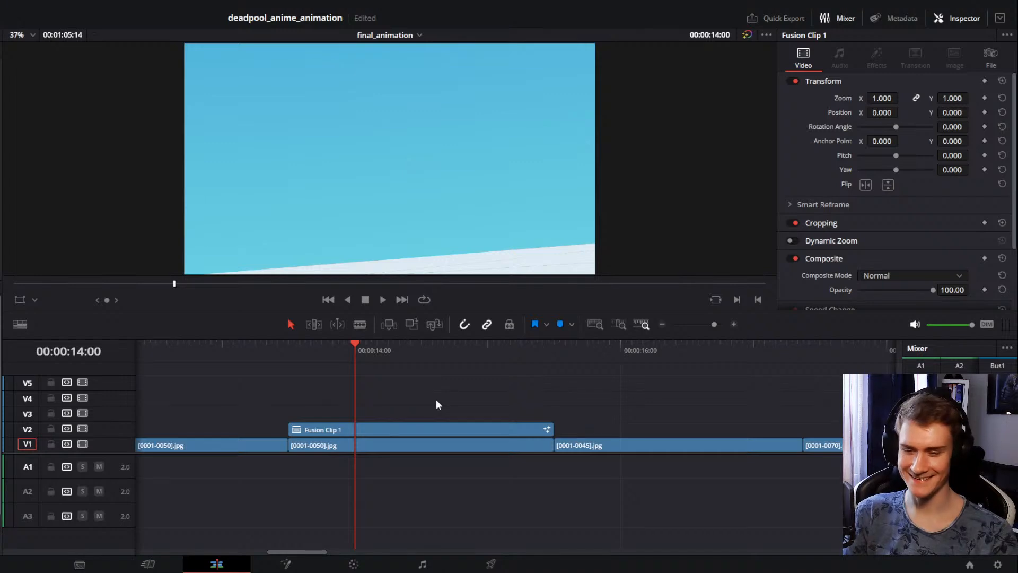
scroll(466, 408, down, 6)
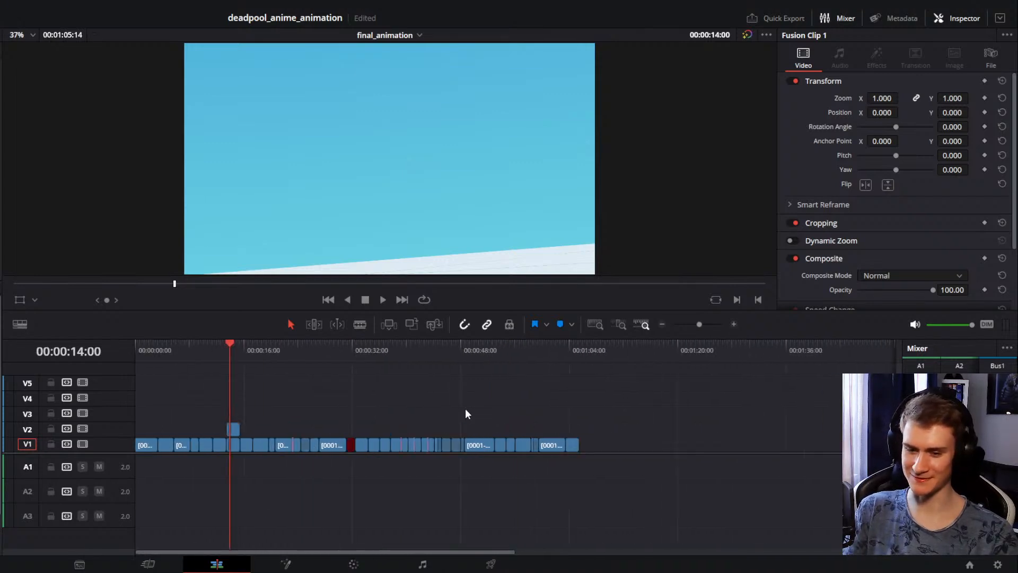
drag(136, 348, 557, 357)
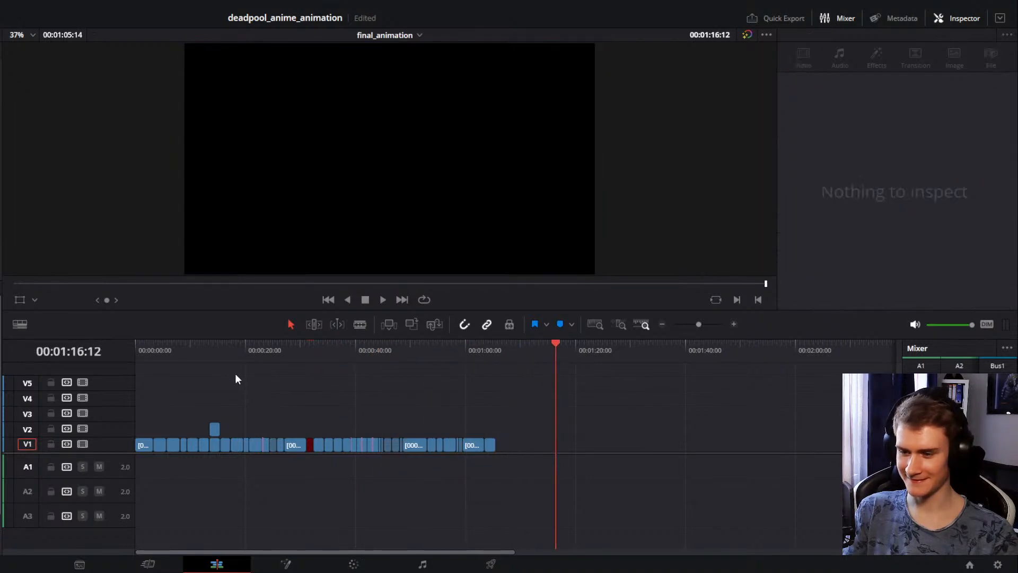
click(221, 355)
scroll(403, 410, up, 8)
click(361, 351)
drag(395, 382, 483, 389)
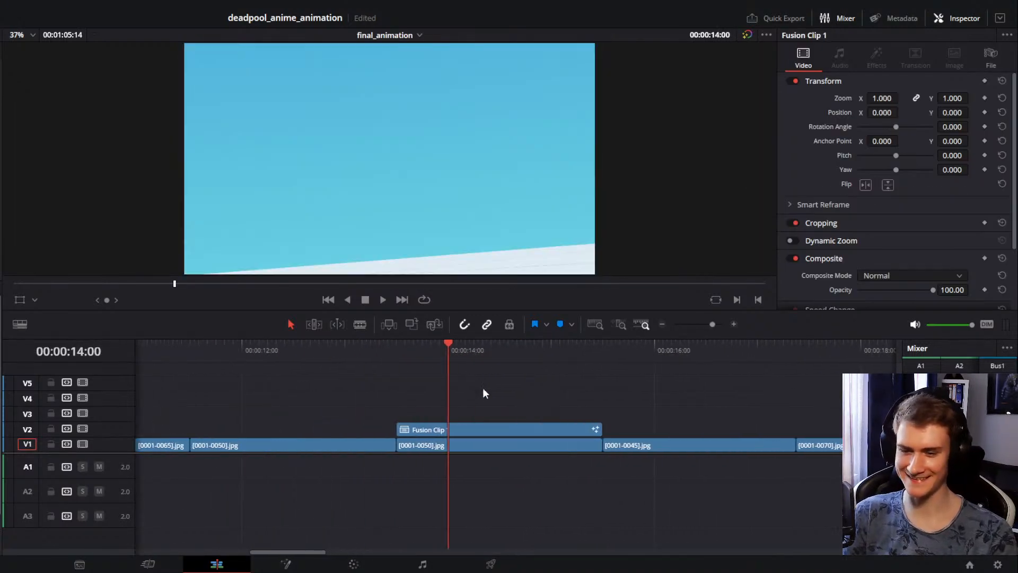
click(489, 430)
click(493, 391)
click(395, 348)
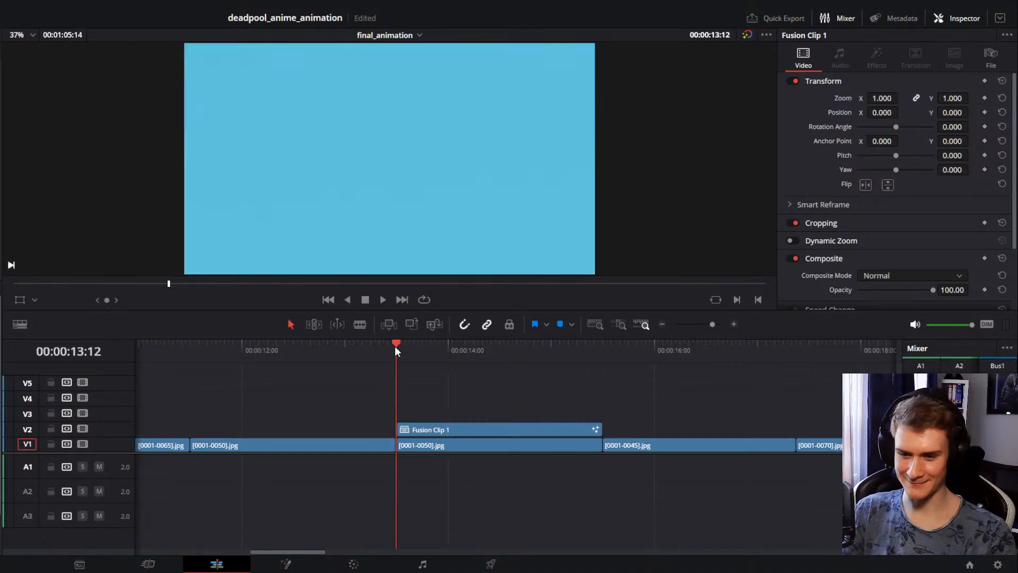
click(470, 429)
drag(498, 393, 377, 394)
click(376, 395)
click(361, 429)
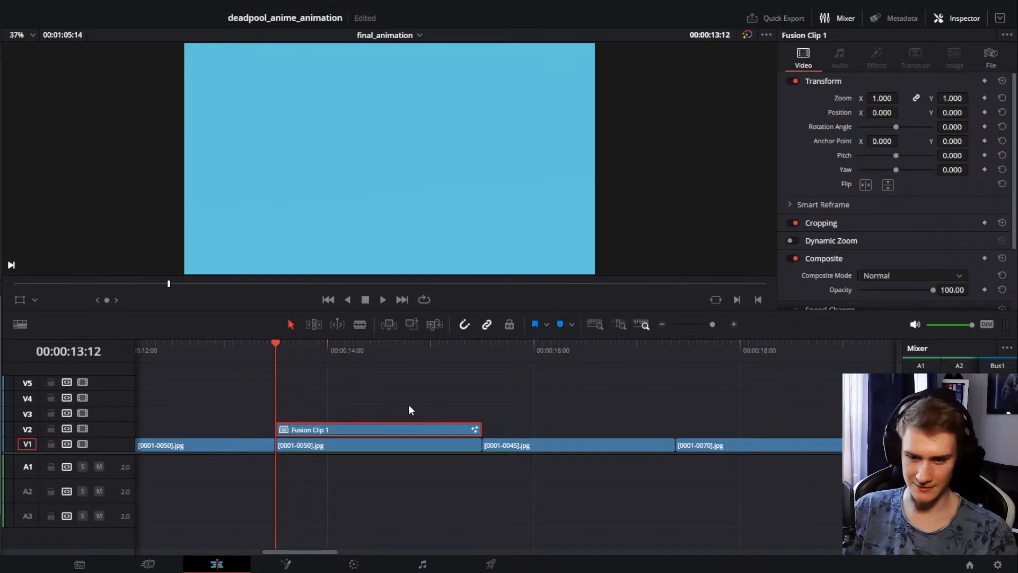
scroll(408, 404, down, 6)
click(575, 347)
drag(575, 347, 567, 355)
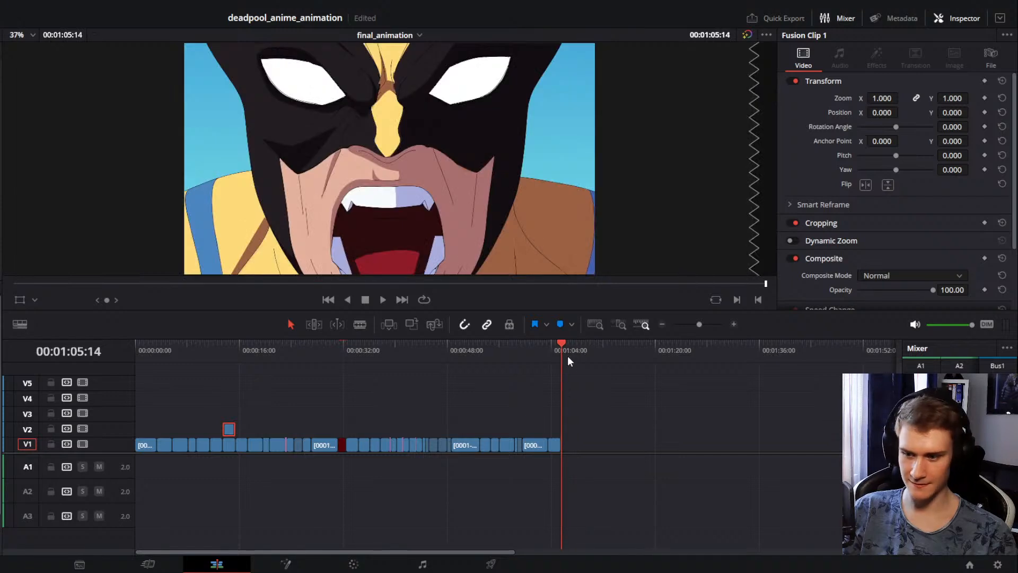
click(230, 352)
scroll(470, 374, up, 5)
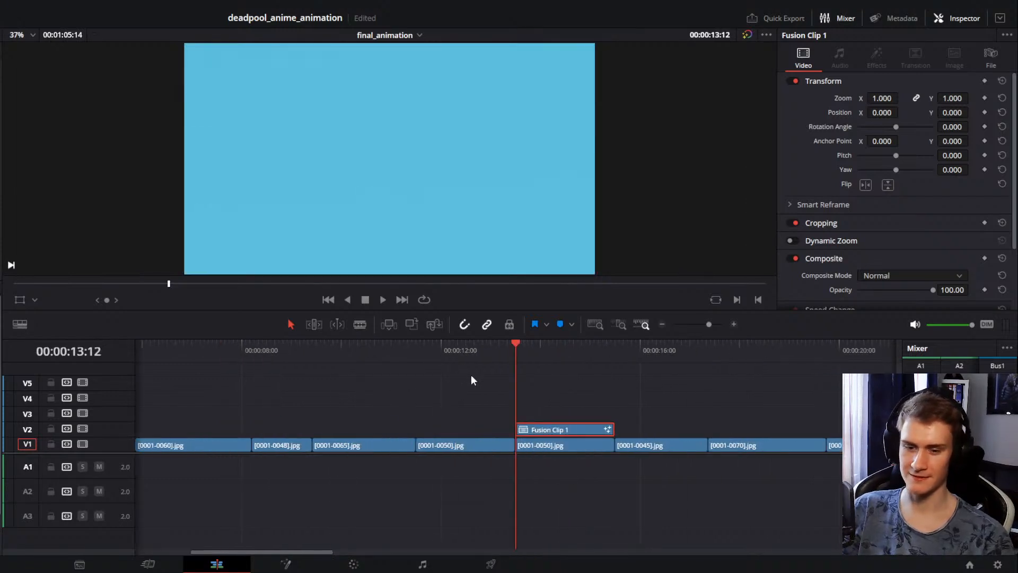
Step: Open Fusion Clip 1 in the timeline to inspect its stacked scene 7 layers
click(509, 426)
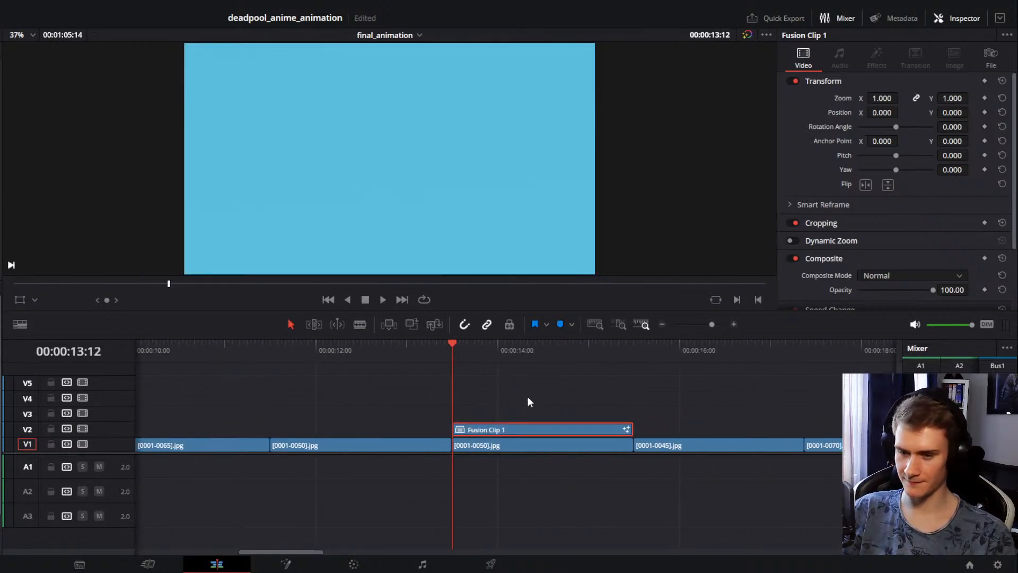
click(527, 398)
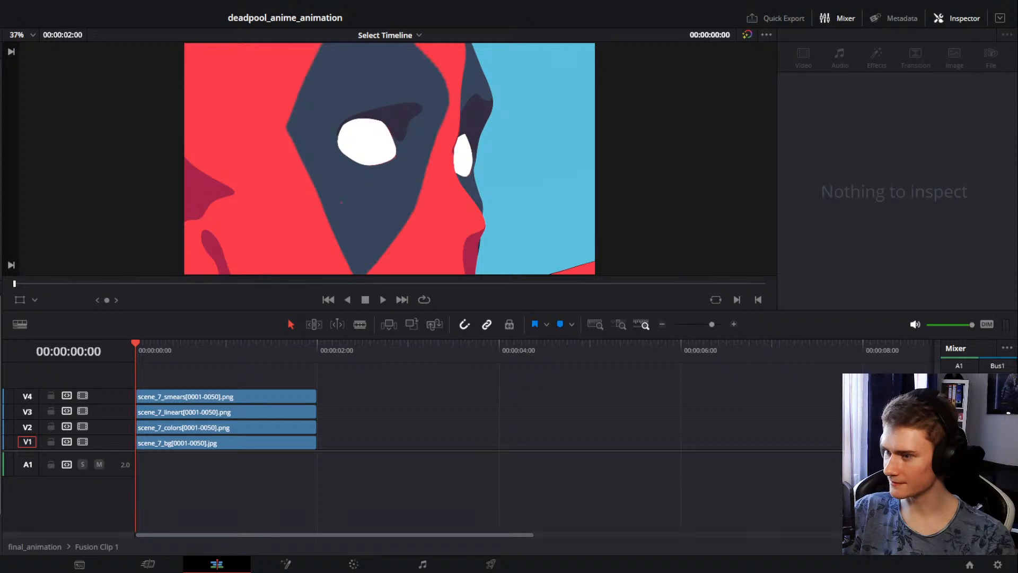
click(417, 441)
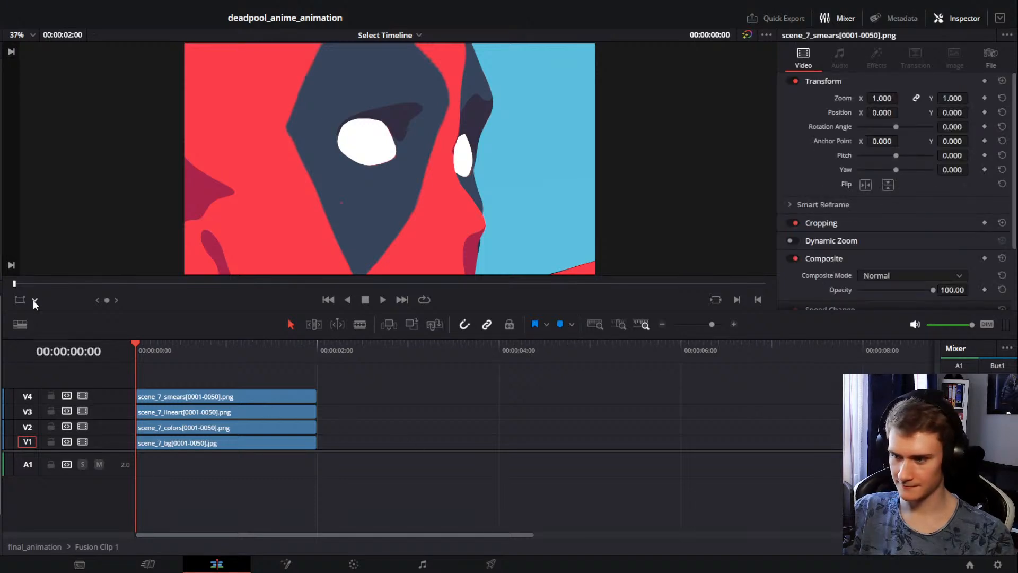
Step: Enable stacked timeline tabs, open final_animation in a new tab, and close the Fusion Clip 1 tab
click(20, 327)
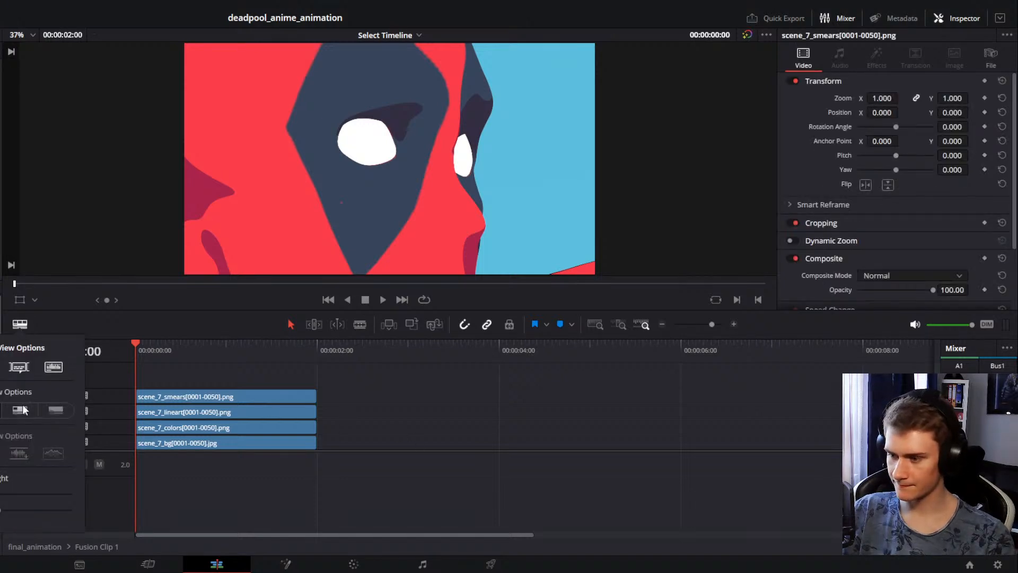
click(0, 366)
click(243, 381)
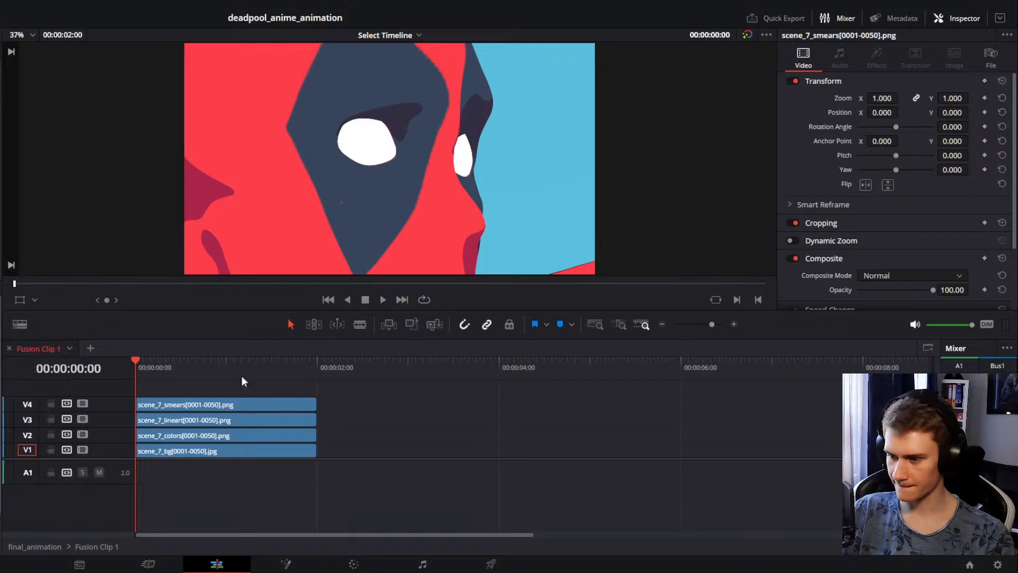
click(89, 348)
click(153, 348)
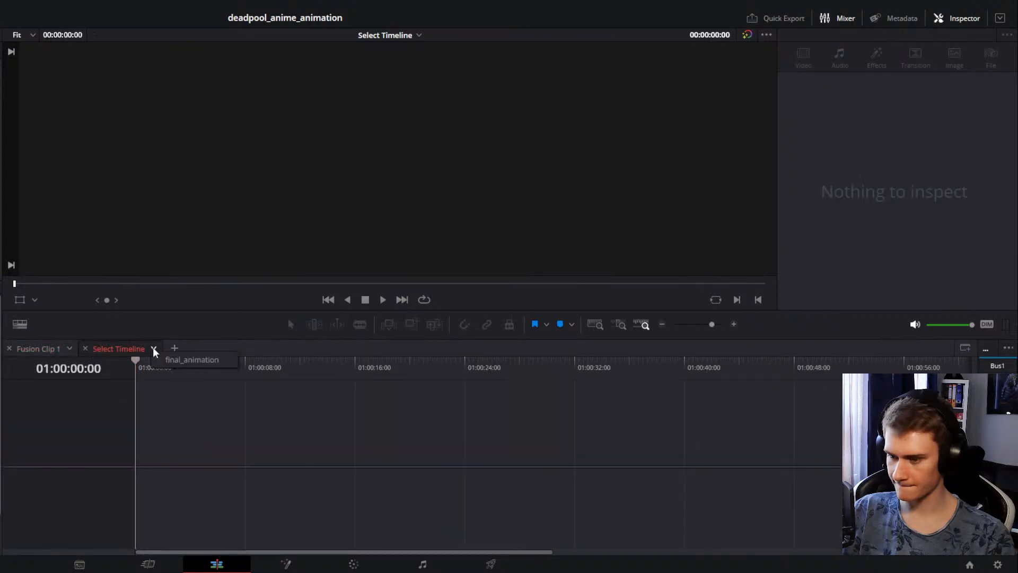
click(177, 360)
click(9, 348)
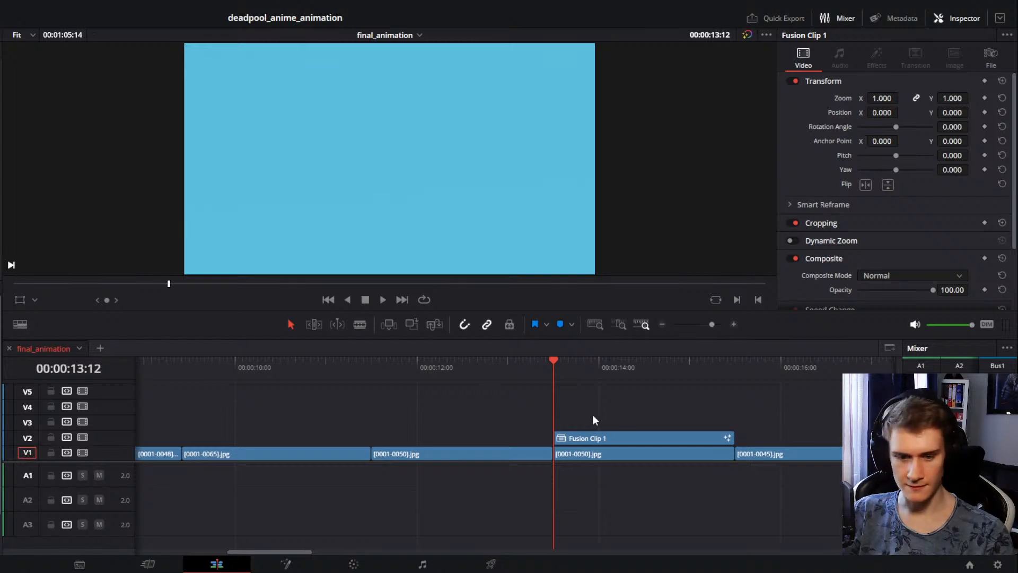
Step: Place the playhead at 00:00:14:10 over Fusion Clip 1 and open the clip on the Fusion page
scroll(583, 408, right, 3)
key(space)
key(space)
scroll(573, 421, right, 3)
click(460, 373)
scroll(496, 411, right, 1)
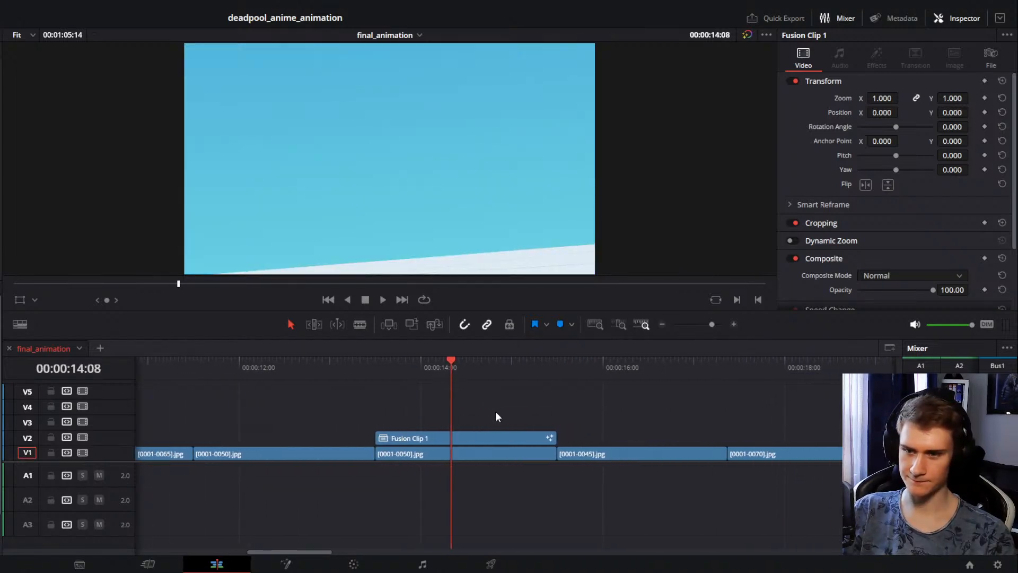
click(422, 372)
scroll(449, 384, right, 1)
click(412, 373)
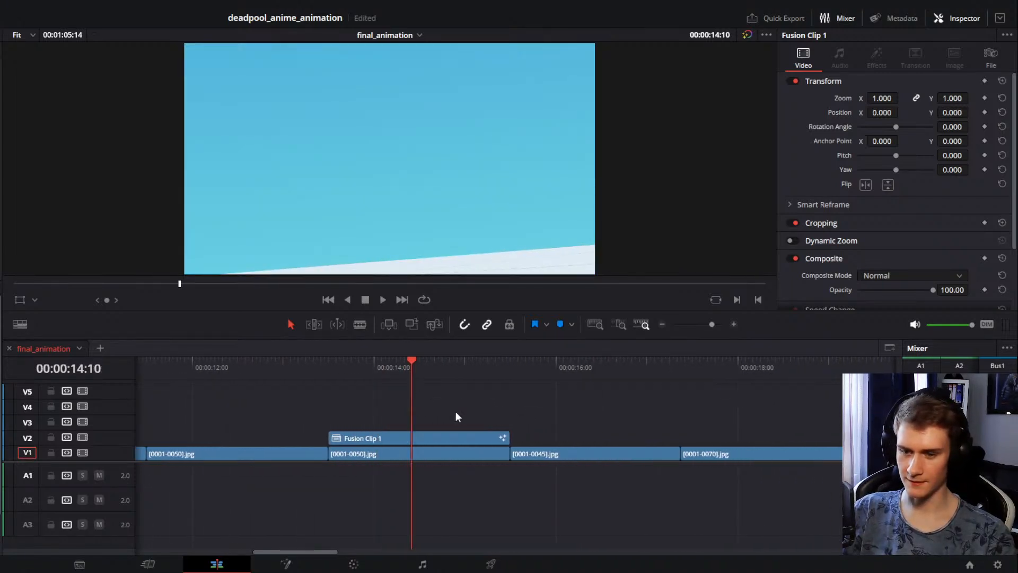
click(441, 436)
key(shift+5)
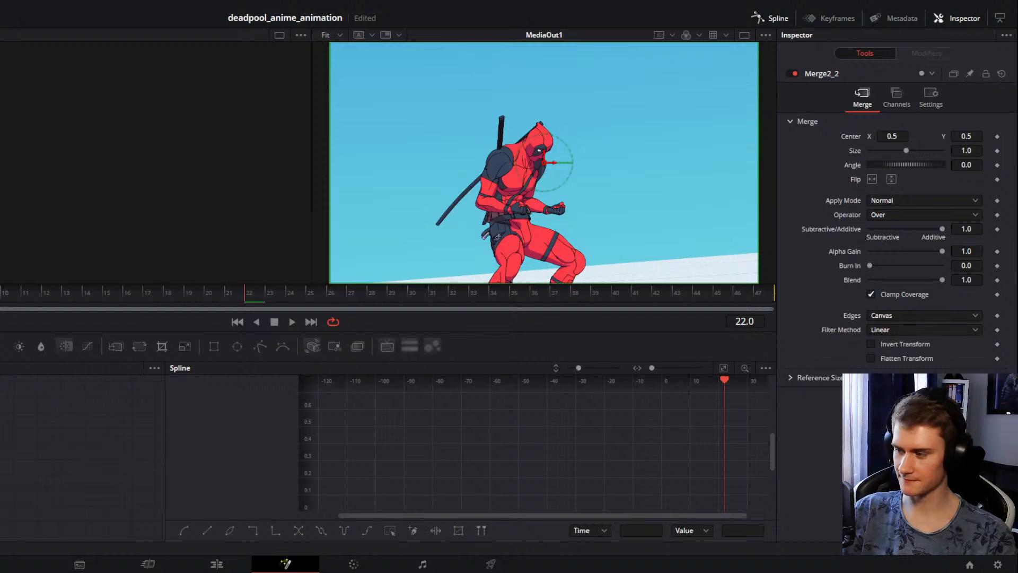
Step: Find the layer nodes in the node graph and show the MediaIn2 colors layer in the empty viewer beside MediaOut1
scroll(83, 459, down, 3)
scroll(82, 458, right, 1)
scroll(82, 459, up, 1)
scroll(82, 459, down, 1)
scroll(82, 459, right, 1)
scroll(83, 458, up, 2)
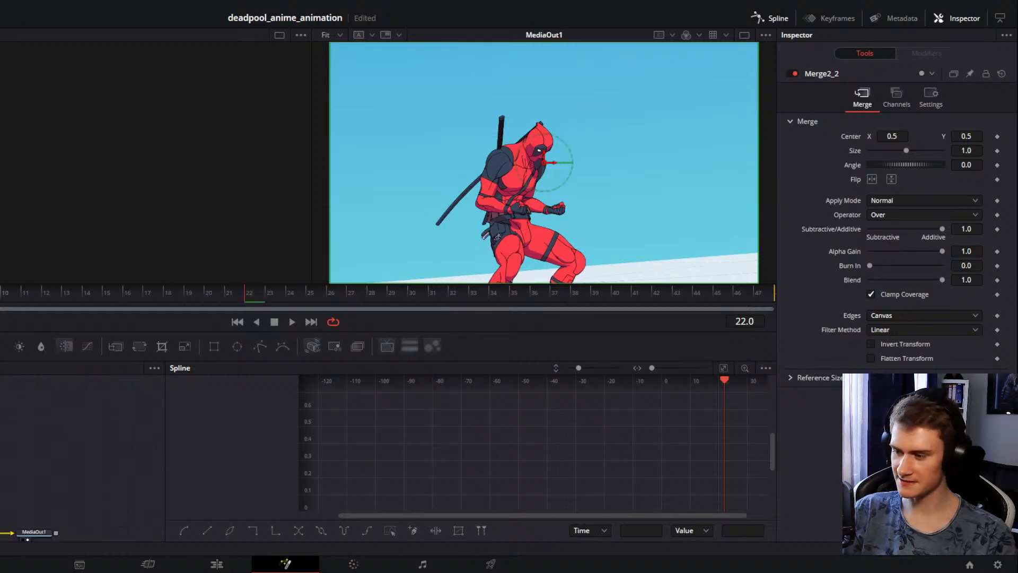
scroll(82, 458, down, 1)
scroll(83, 459, up, 1)
scroll(82, 459, down, 2)
click(1, 482)
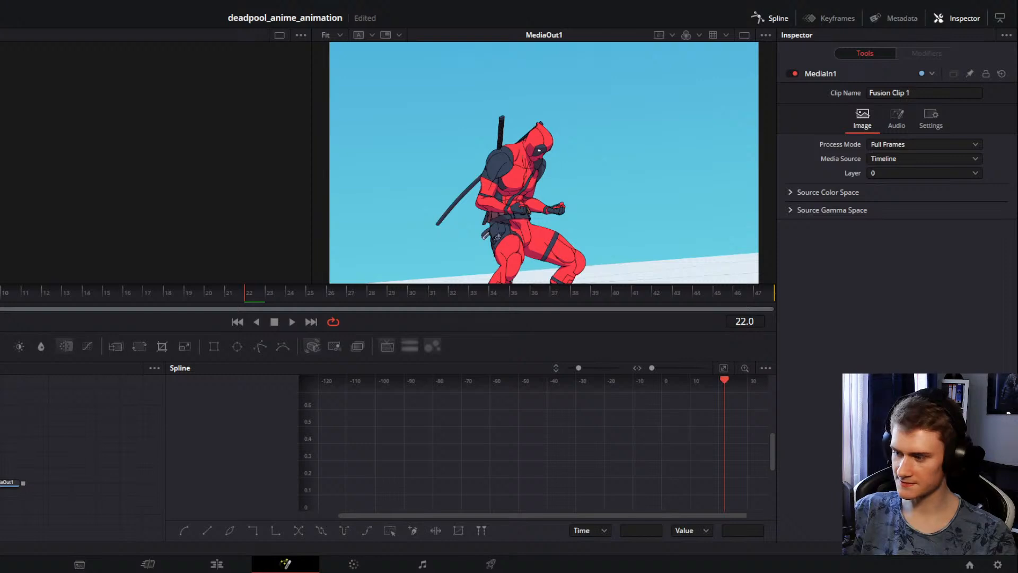
key(1)
key(1)
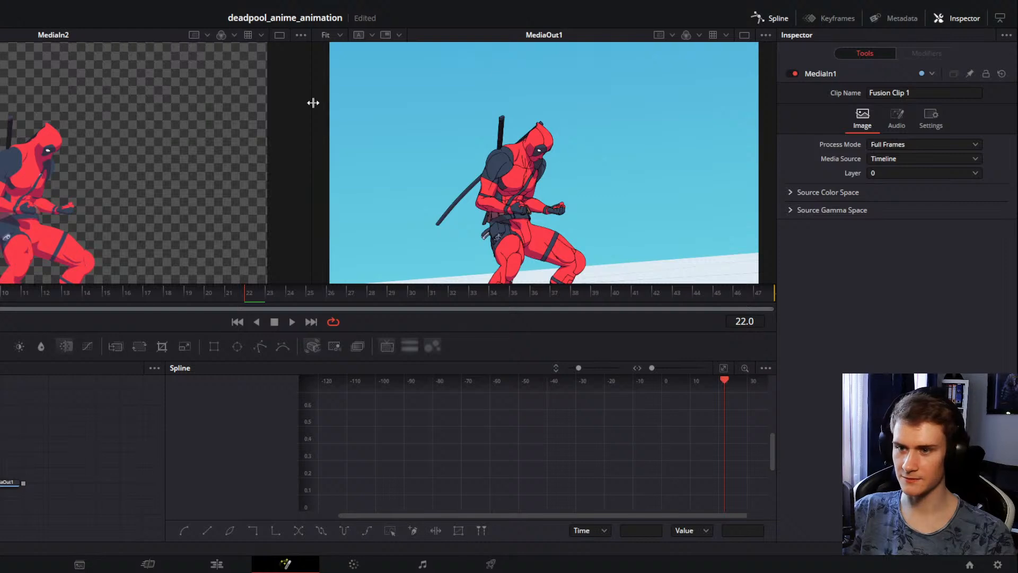
Step: Resize the two Fusion viewers to equal widths and hide the Spline editor to give the node graph full width
drag(313, 102, 459, 106)
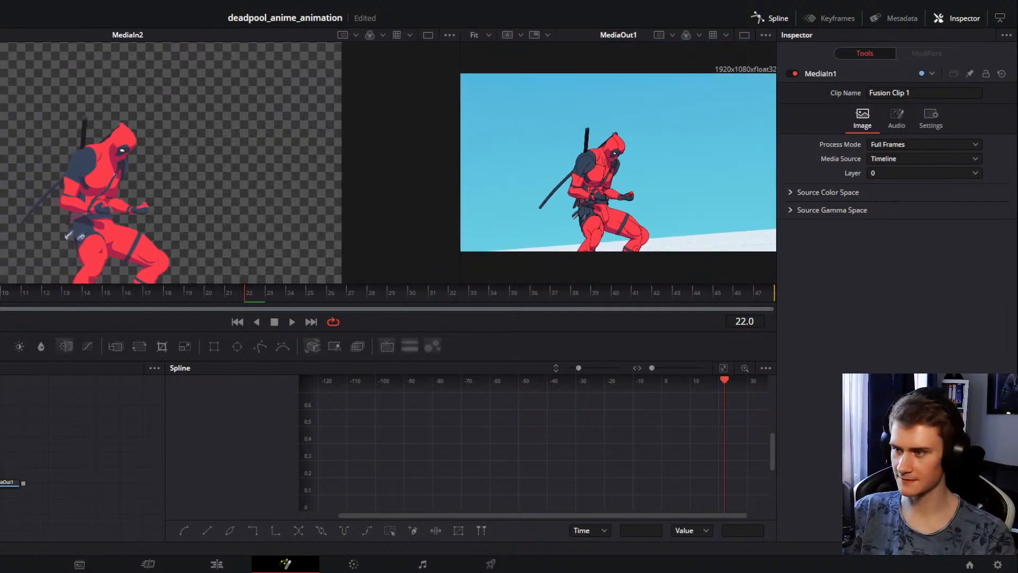
drag(0, 153, 6, 155)
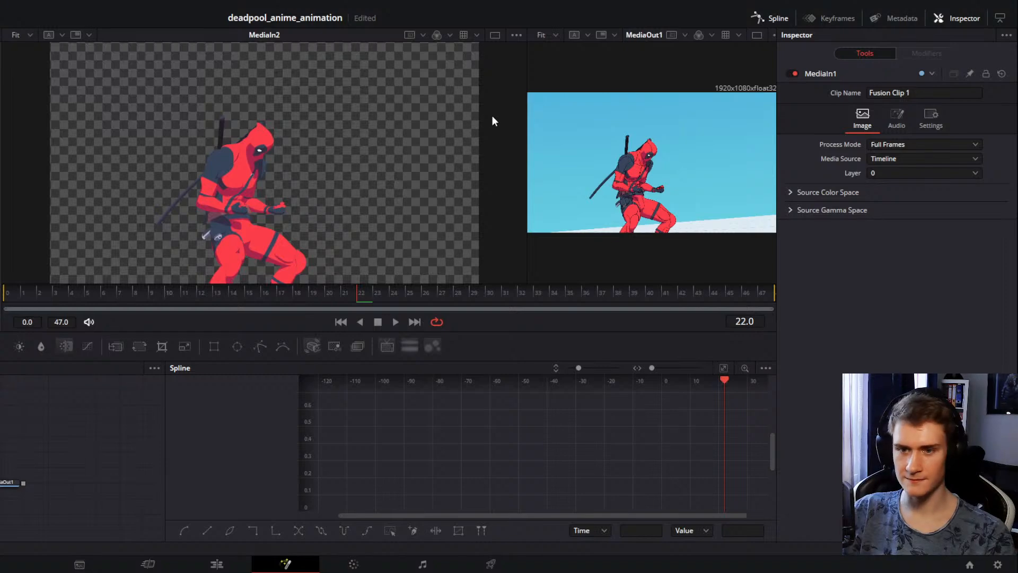
drag(528, 119, 387, 123)
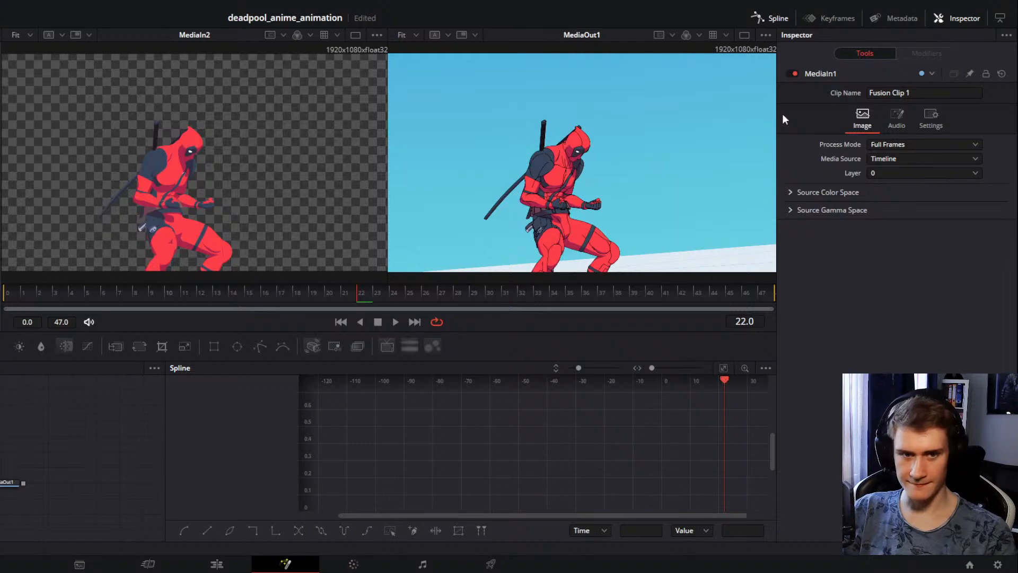
click(771, 18)
Step: Move the four MediaIn nodes together away from the Merge nodes to widen the gap between them
drag(3, 443, 419, 435)
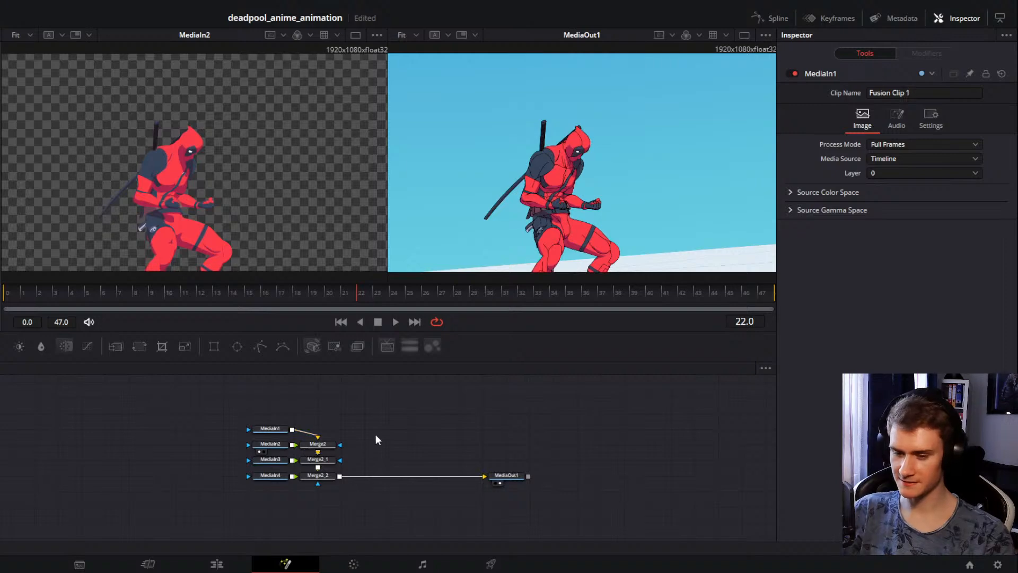
scroll(391, 426, up, 2)
scroll(377, 417, down, 2)
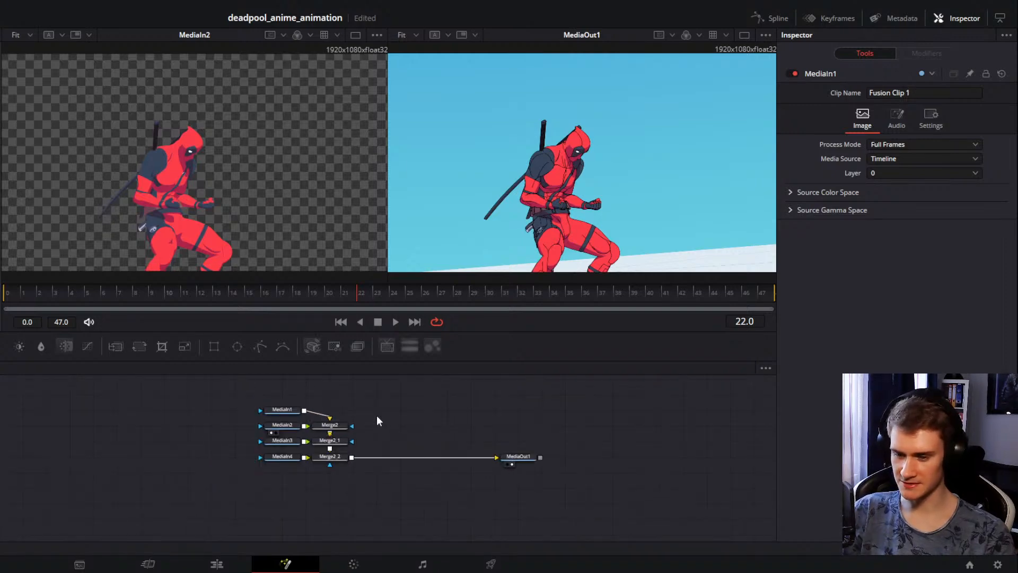
drag(236, 475, 234, 413)
Step: Preview the individual layers by sending MediaIn3 and MediaIn4 to the viewer beside MediaOut1
click(225, 410)
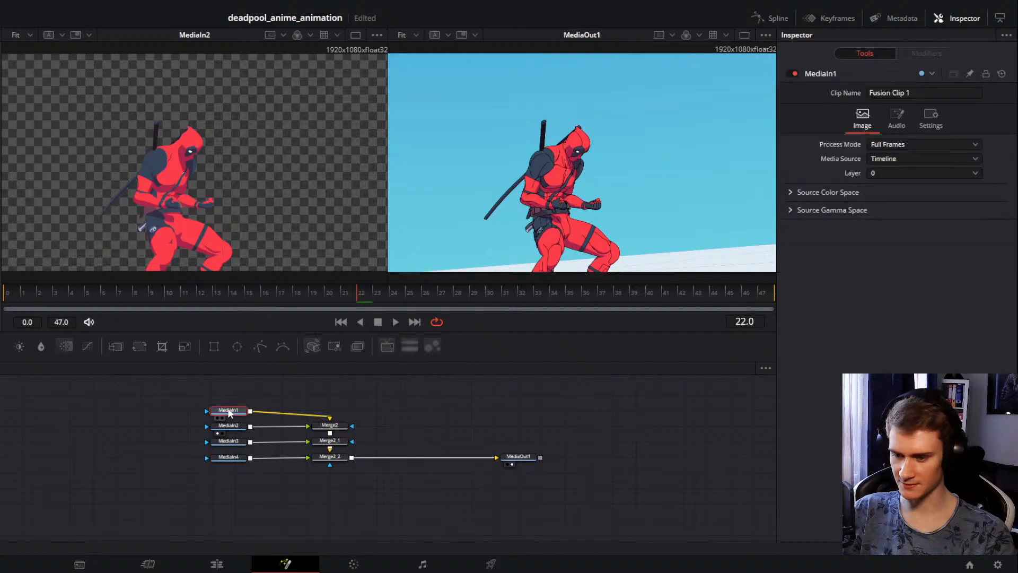
key(1)
click(217, 432)
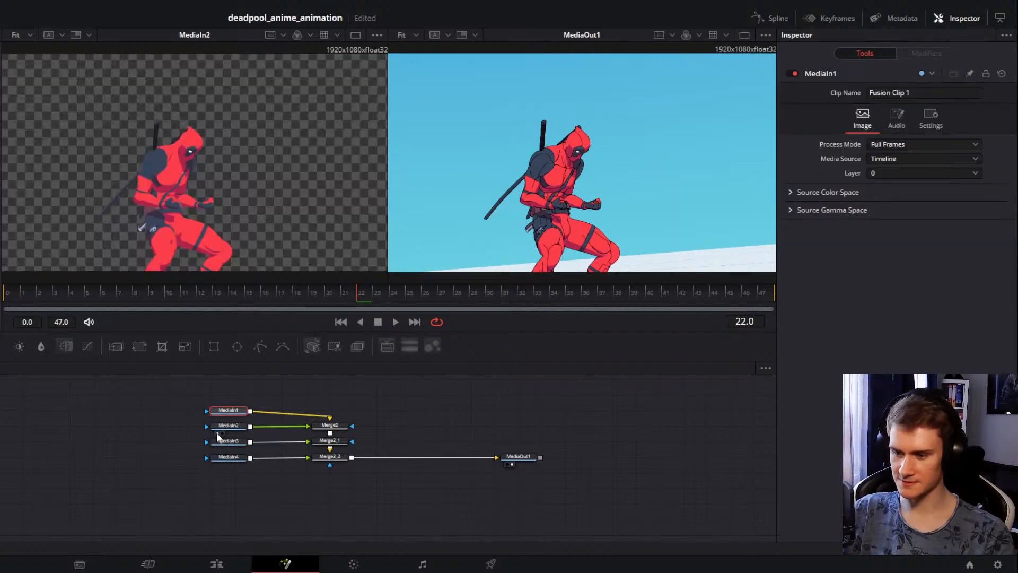
click(220, 440)
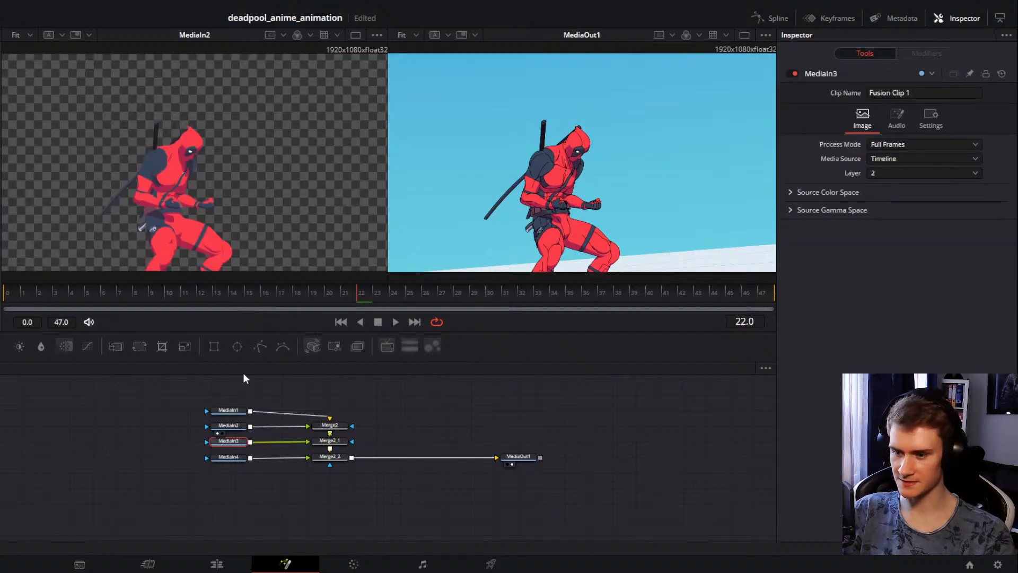
click(218, 449)
click(217, 464)
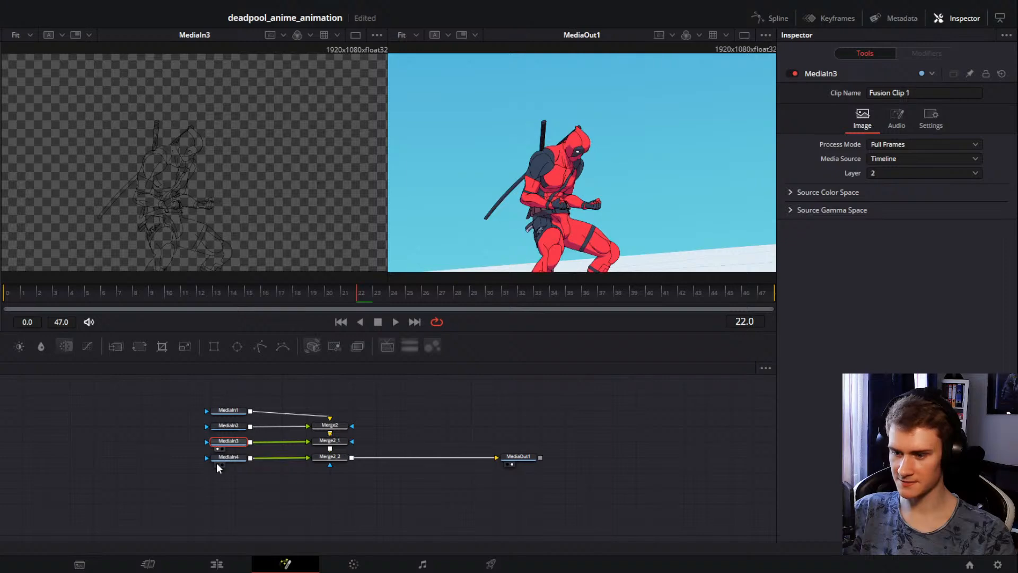
Step: Move the Merge2 node slightly up so that it sits between the MediaIn1 and MediaIn2 rows
click(333, 382)
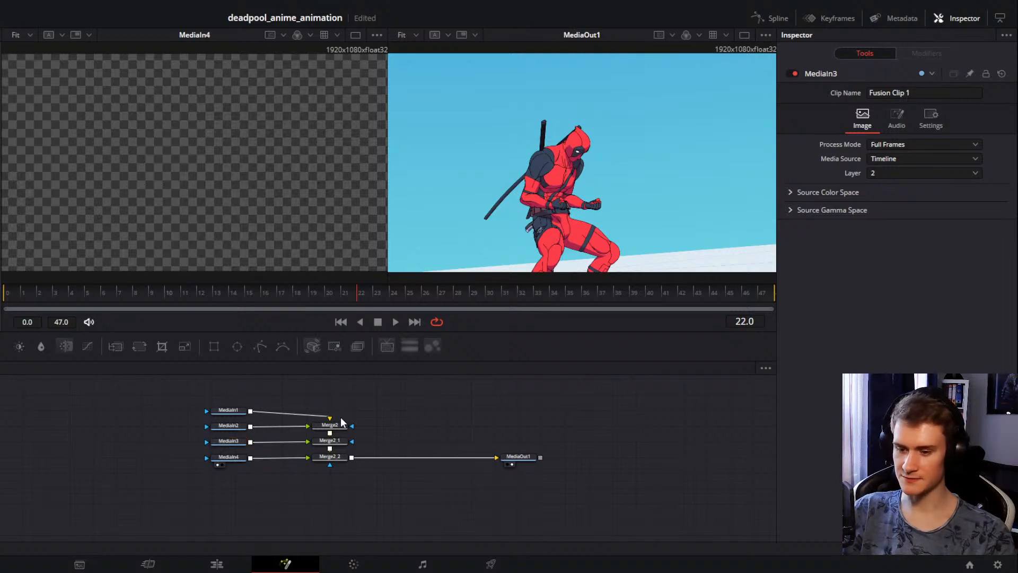
drag(336, 425, 333, 419)
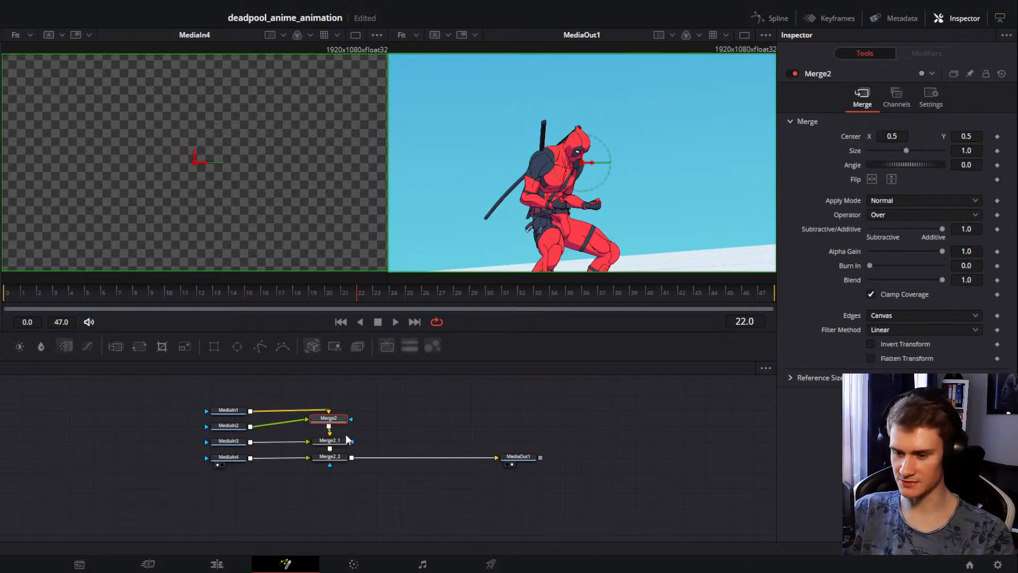
scroll(347, 428, up, 2)
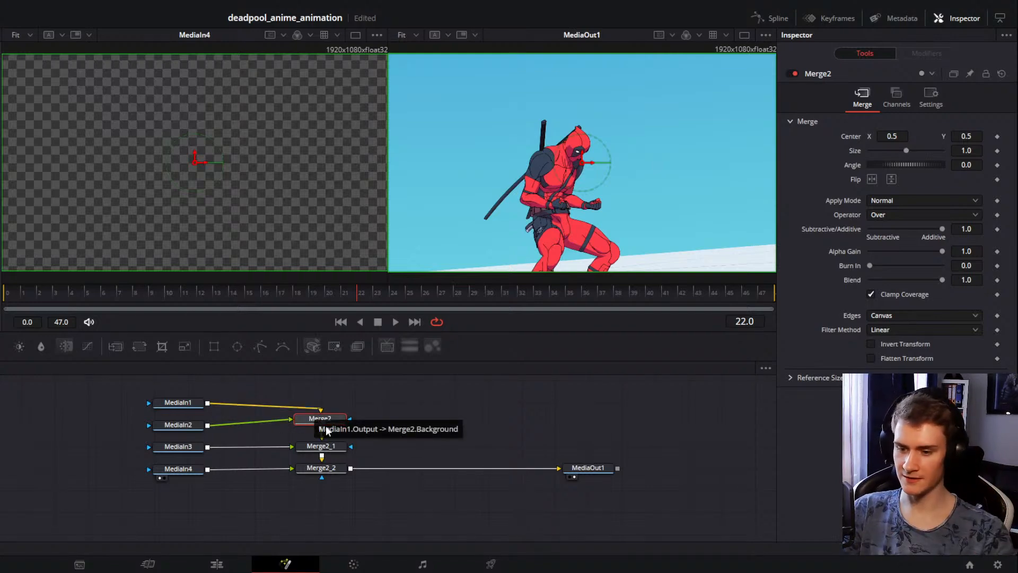
Step: Delete the Merge2, Merge2_1 and Merge2_2 nodes from the node graph
drag(329, 422, 333, 426)
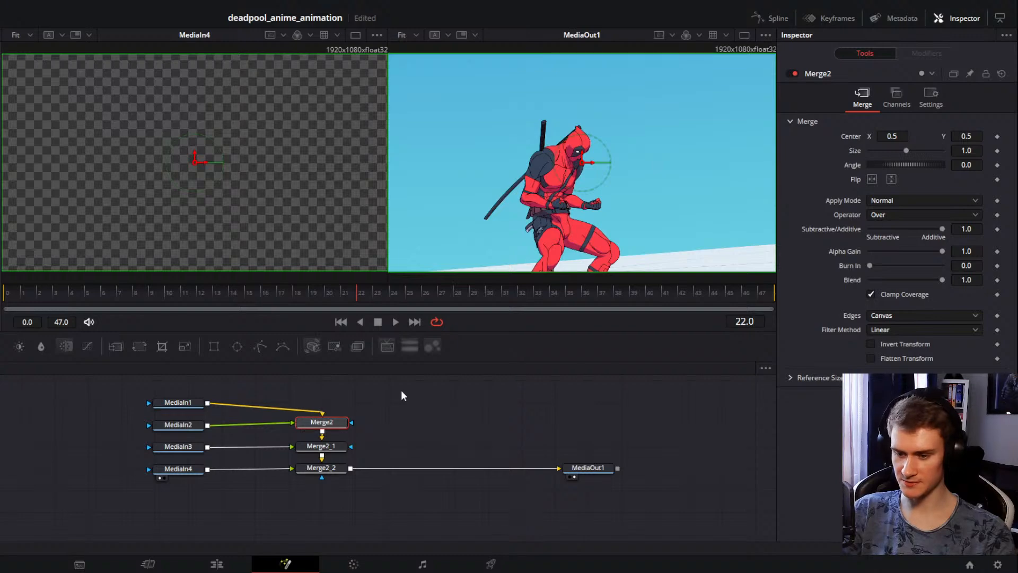
drag(401, 393, 305, 516)
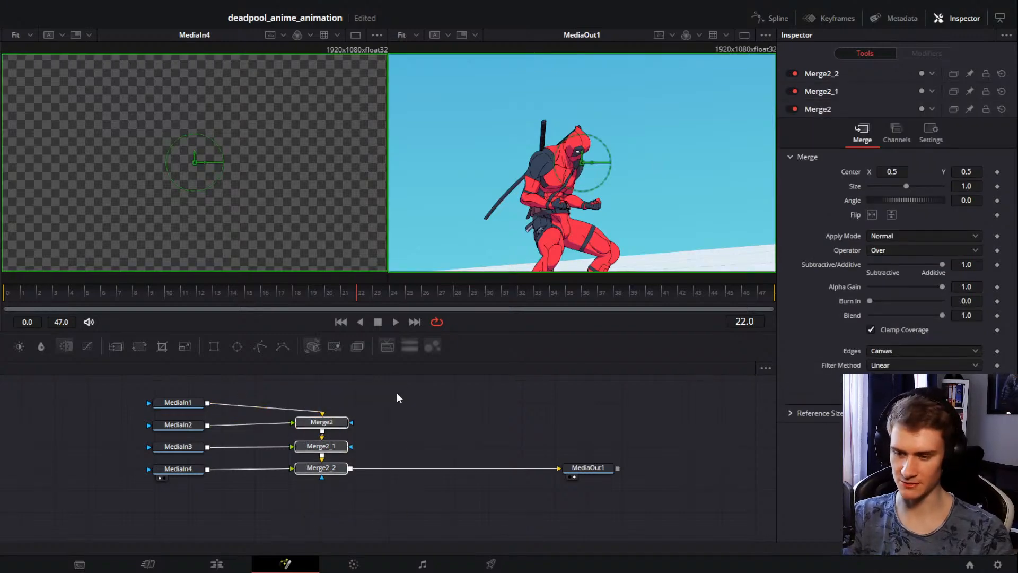
key(Delete)
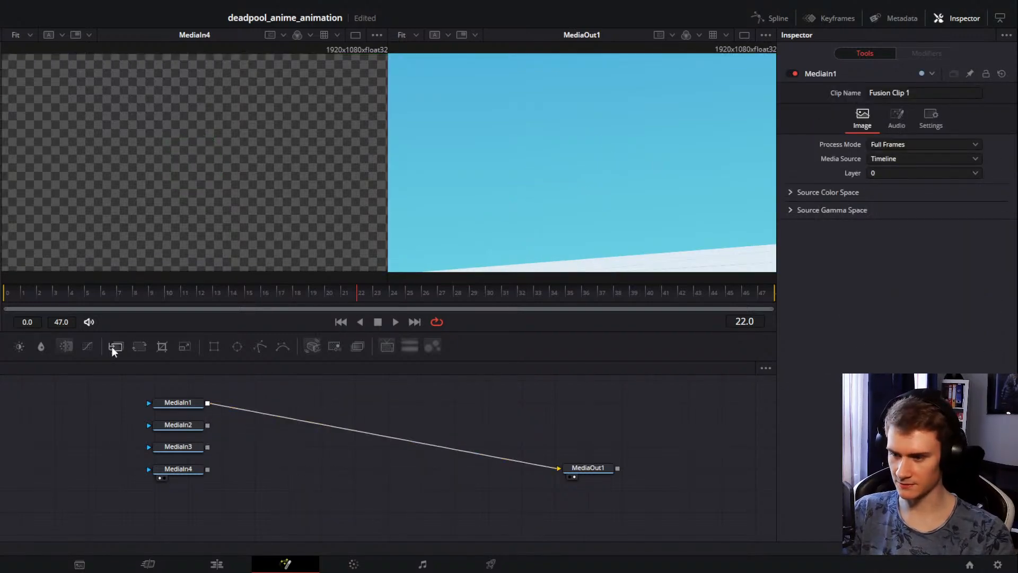
Step: Add a MultiMerge node with MediaIn1 as background and MediaIn2, MediaIn3 and MediaIn4 as layers, feeding into MediaOut1
drag(120, 345, 333, 462)
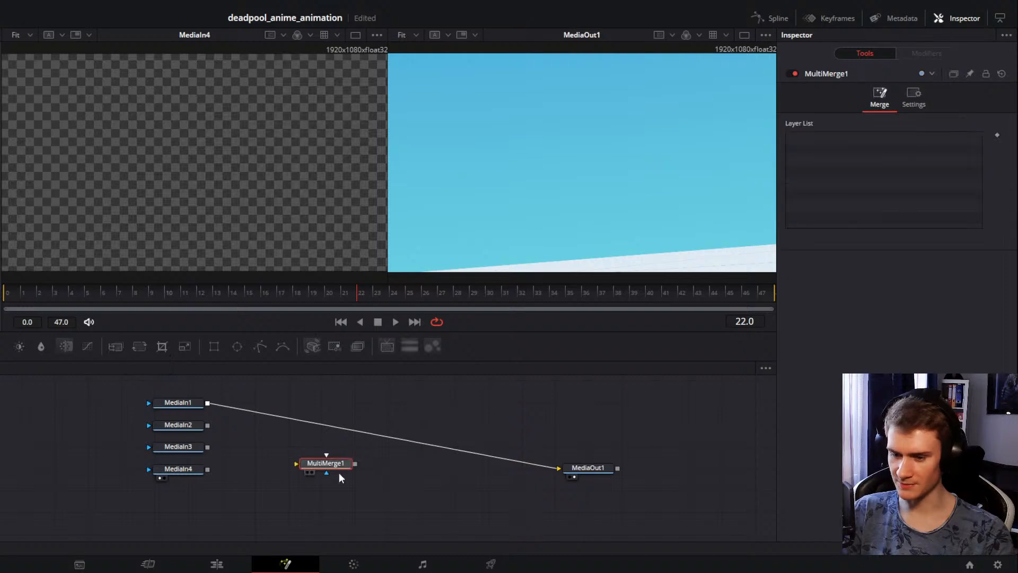
drag(208, 403, 316, 462)
drag(207, 425, 313, 461)
drag(209, 448, 346, 471)
drag(208, 469, 555, 469)
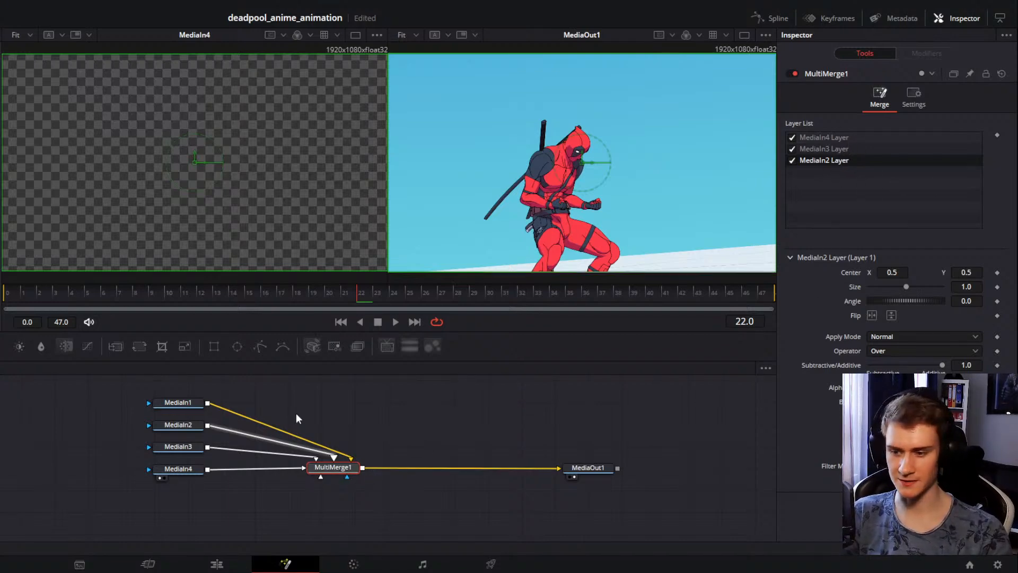
Step: Rename the MediaIn1 node to Background
click(192, 404)
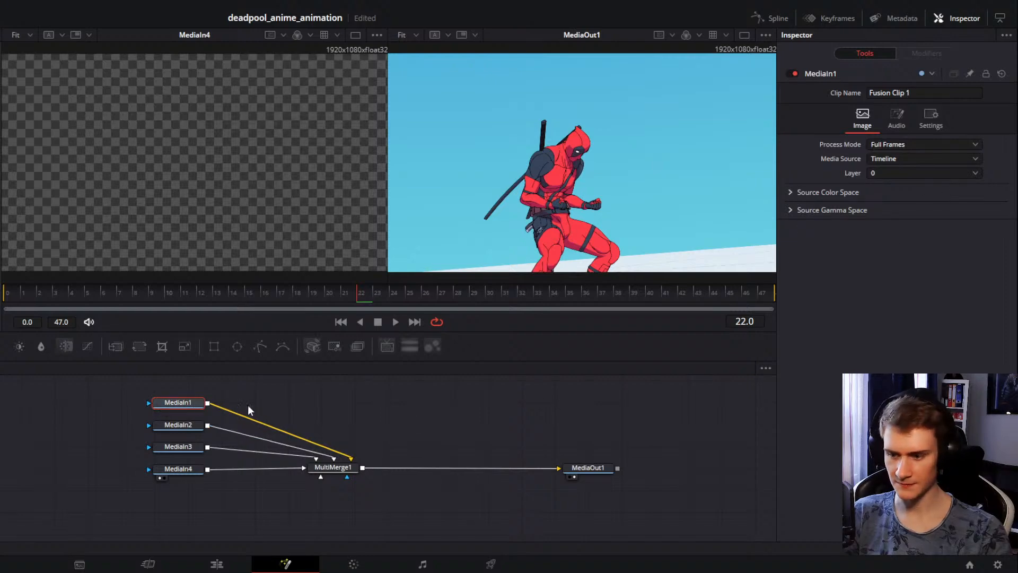
right_click(184, 404)
click(302, 411)
click(183, 403)
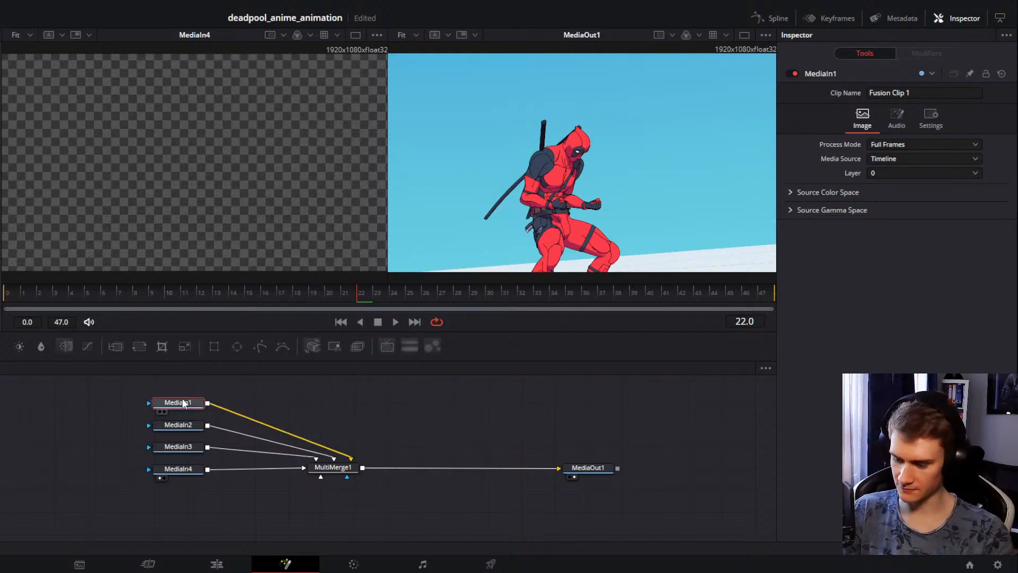
key(F2)
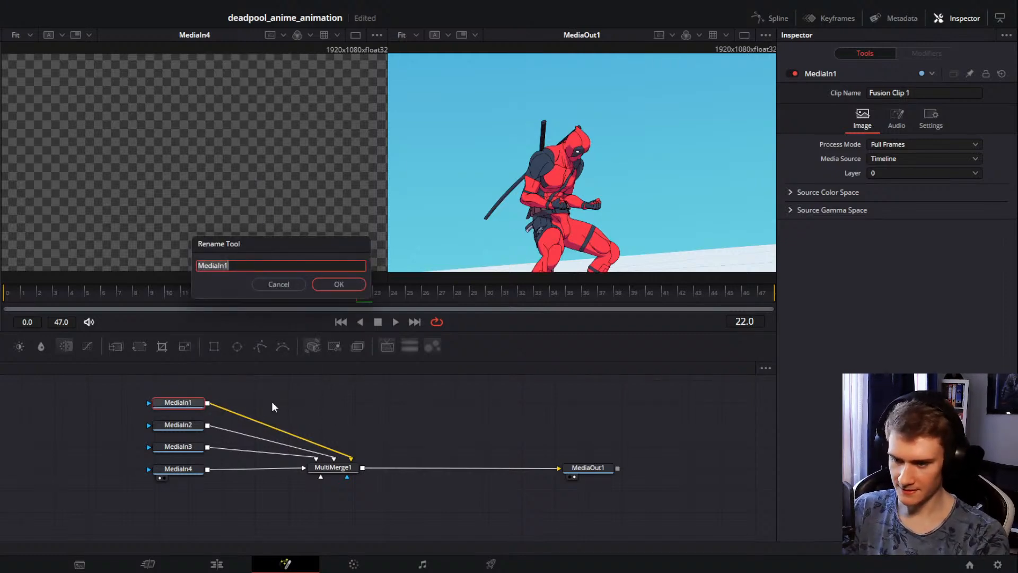
text(Back)
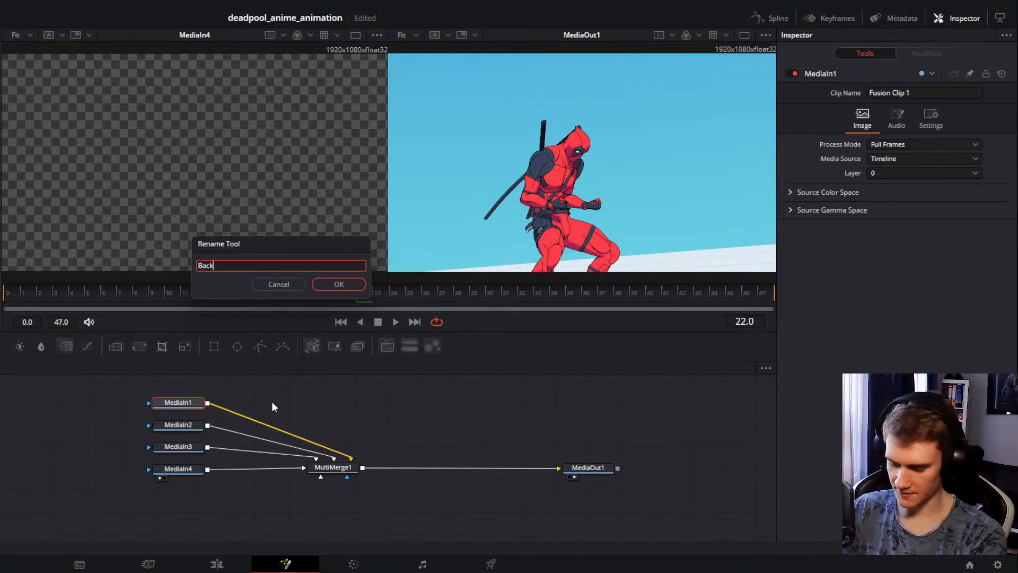
text(ground)
key(Return)
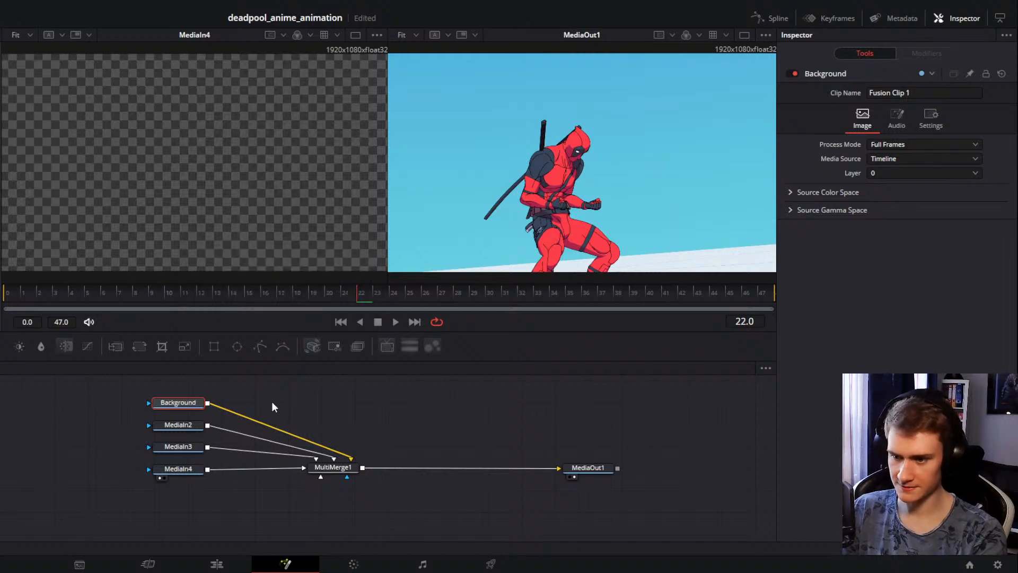
Step: Rename the MediaIn2 node to Colors
click(190, 429)
key(F2)
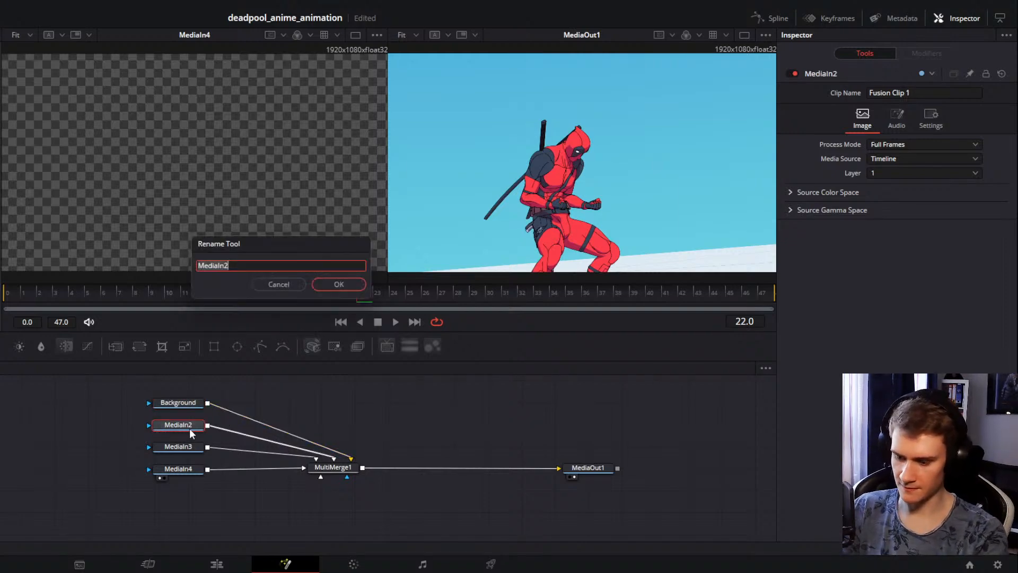
text(Colors)
key(Return)
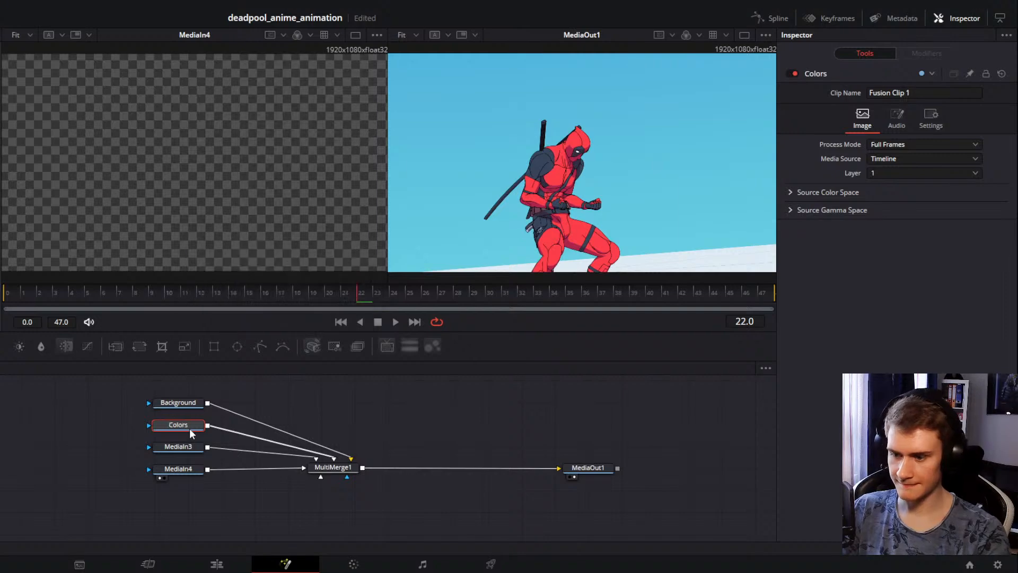
Step: Rename the MediaIn3 node to Lineart
click(189, 446)
key(F2)
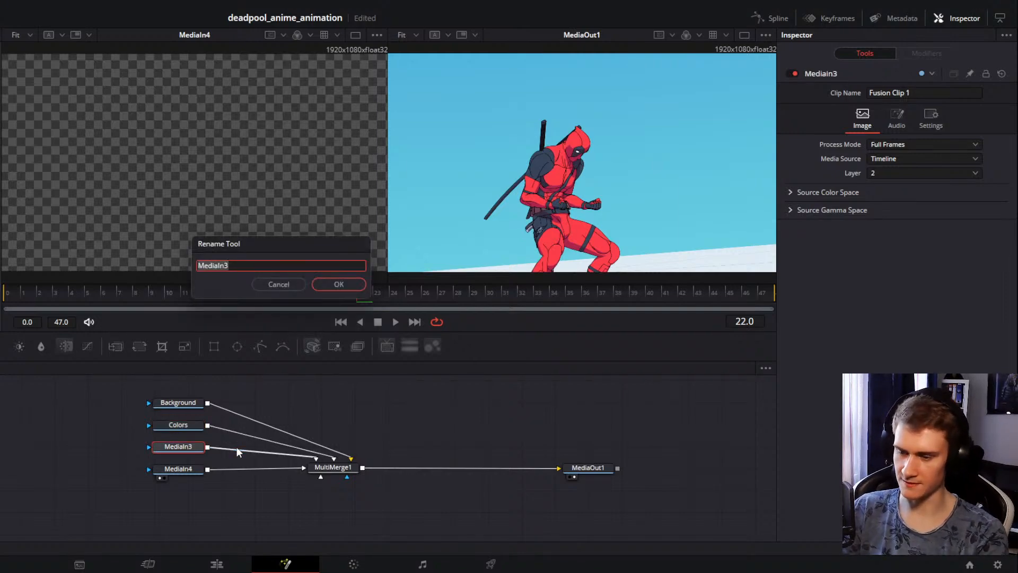
text(Lineart)
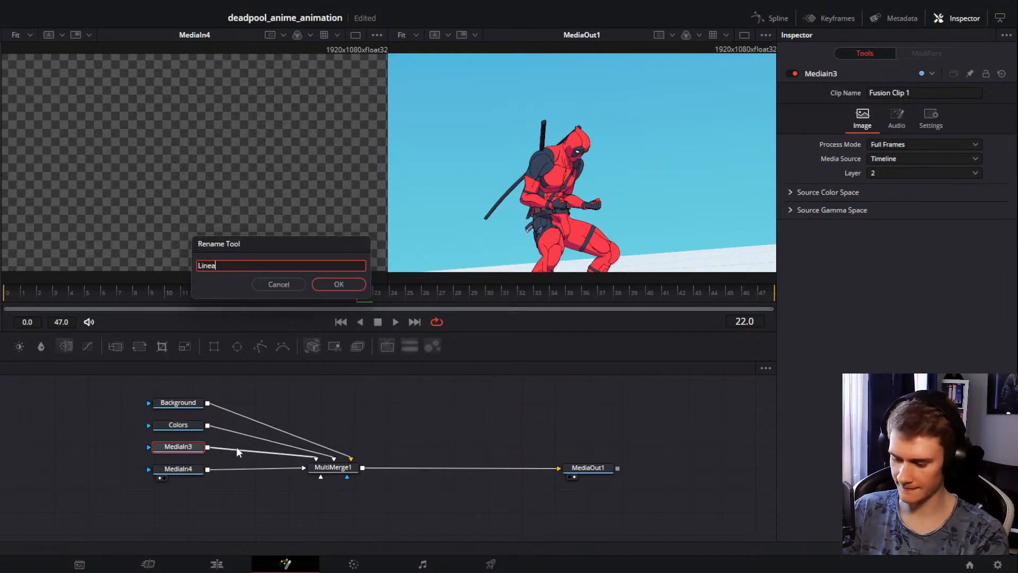
key(Return)
Step: Rename the MediaIn4 node to VFX
click(190, 469)
key(F2)
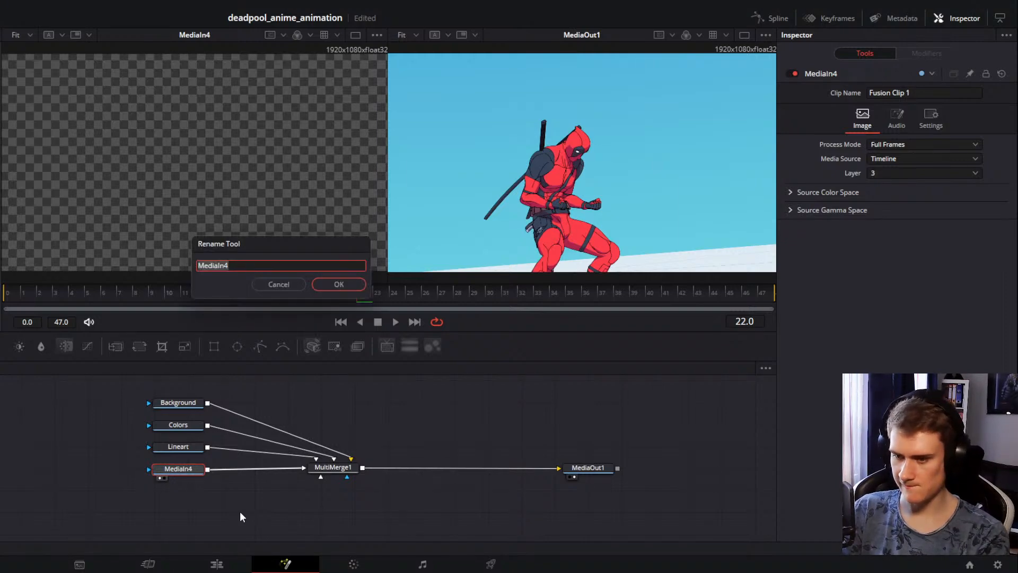
text(VFX)
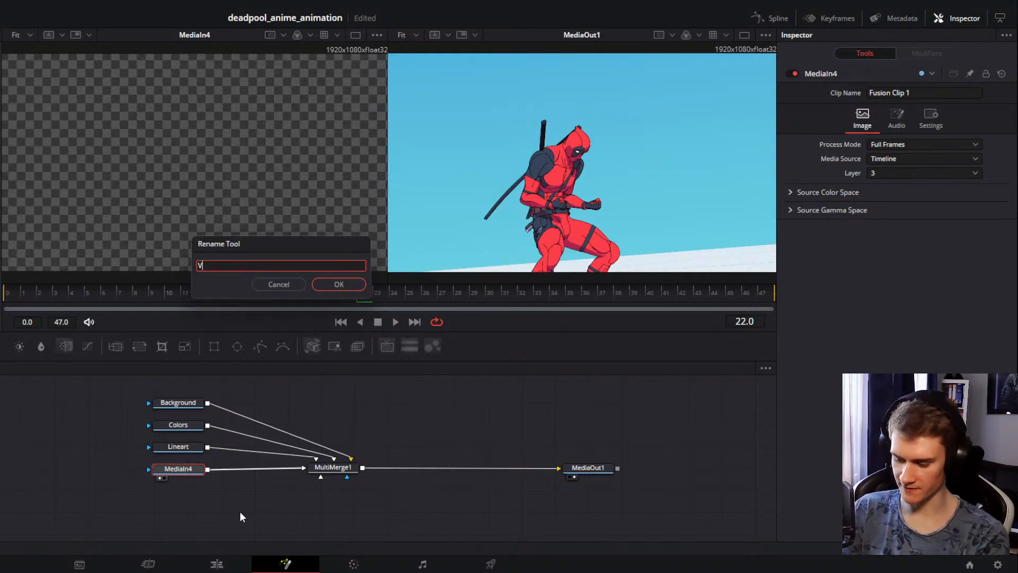
key(Return)
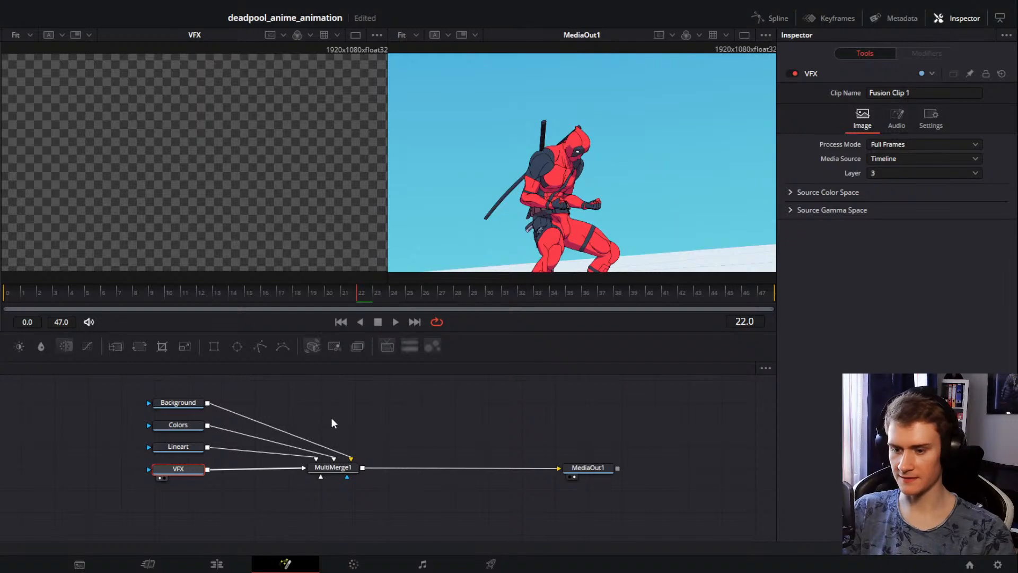
Step: Move MultiMerge1 slightly closer to the input nodes and rename its MediaIn3 layer to Lineart after toggling that layer's visibility
mouse_move(334, 470)
mouse_down()
mouse_move(317, 472)
mouse_move(326, 472)
mouse_up()
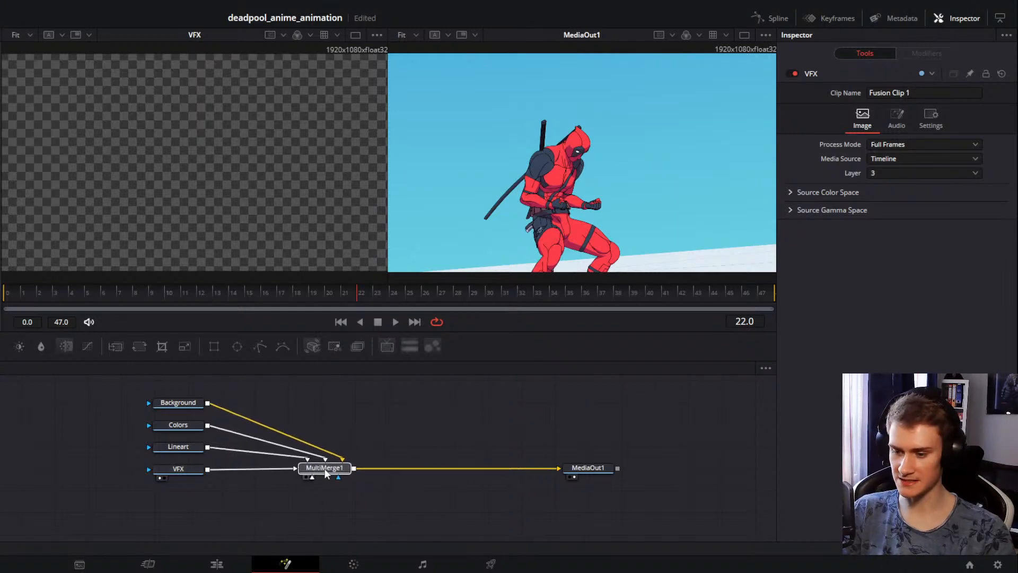
click(325, 471)
click(379, 418)
click(329, 471)
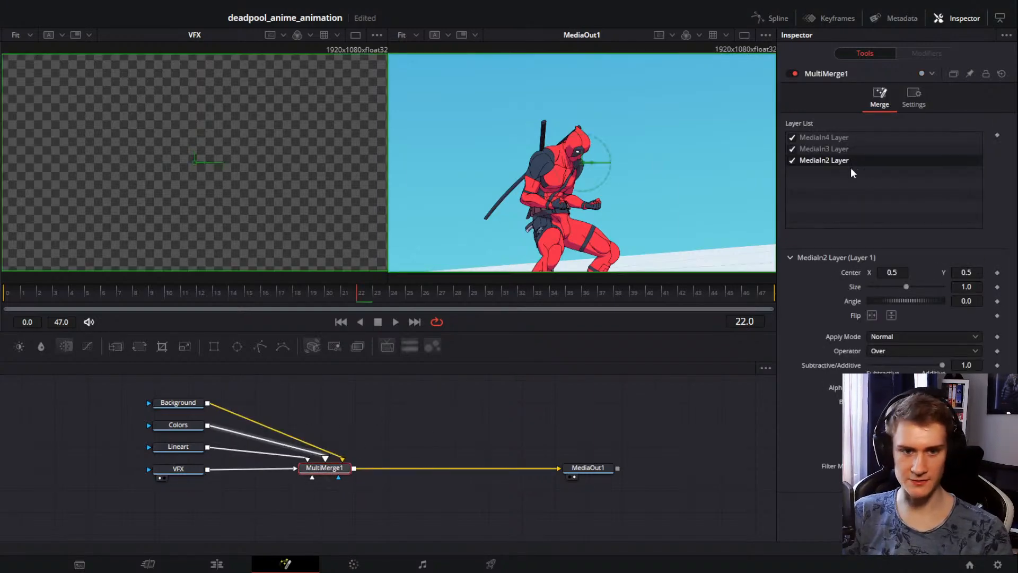
click(836, 135)
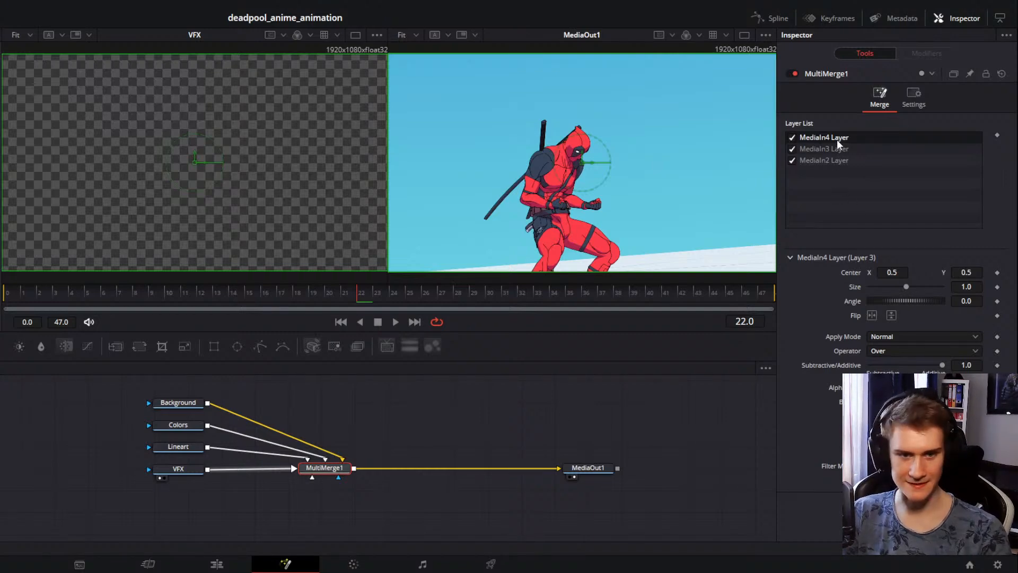
click(792, 149)
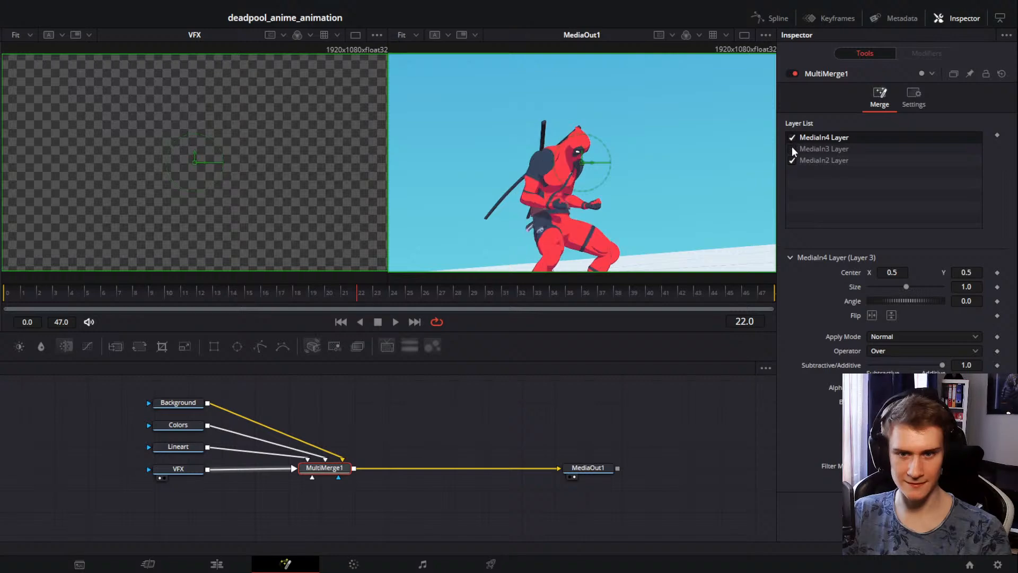
click(792, 149)
double_click(830, 149)
text(Lineart)
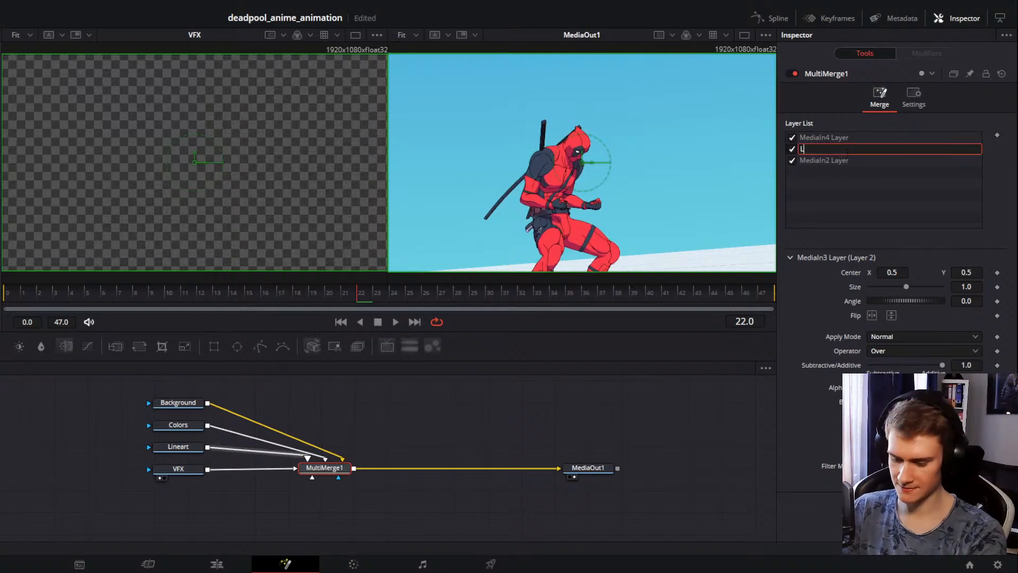
key(Return)
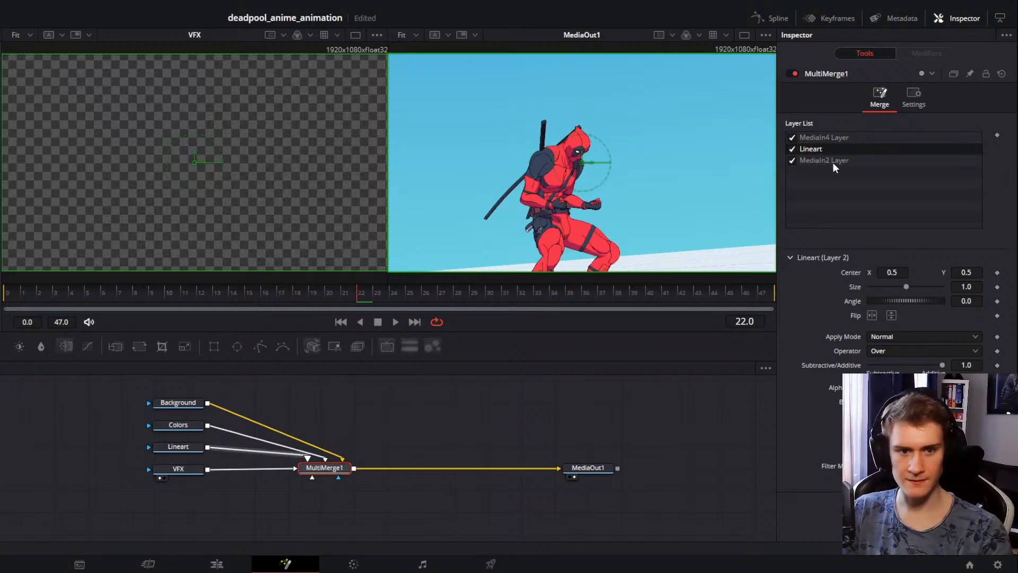
Step: Rename the MediaIn2 layer in MultiMerge1's layer list to Colors
click(828, 160)
double_click(821, 160)
text(Colors)
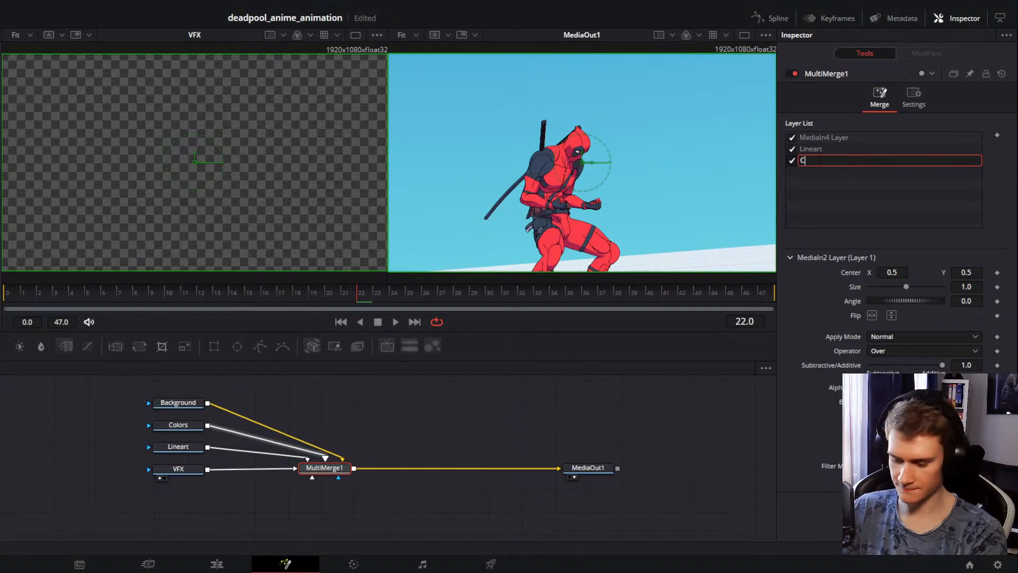
key(Return)
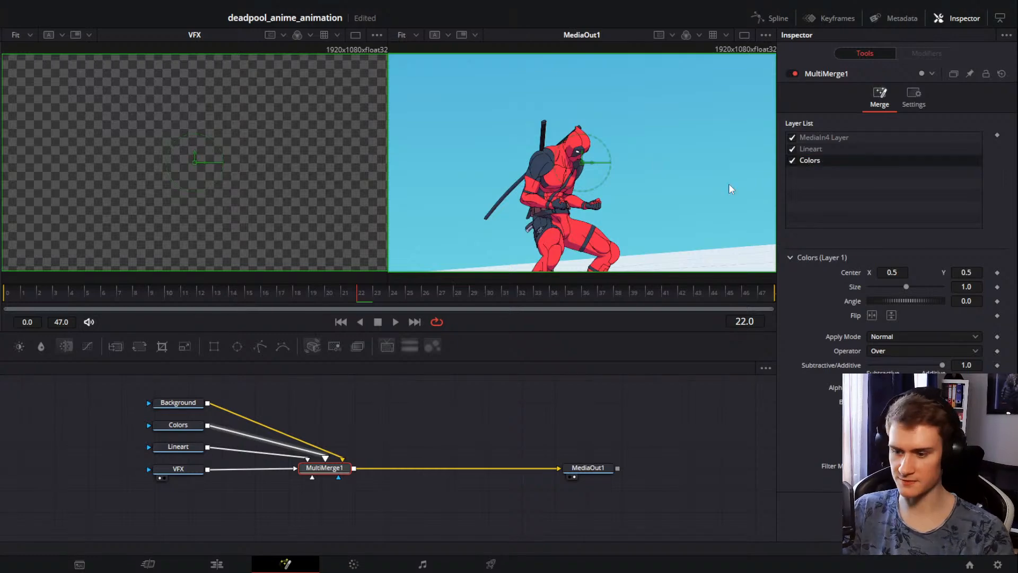
Step: Examine the VFX node's source layer options
click(183, 470)
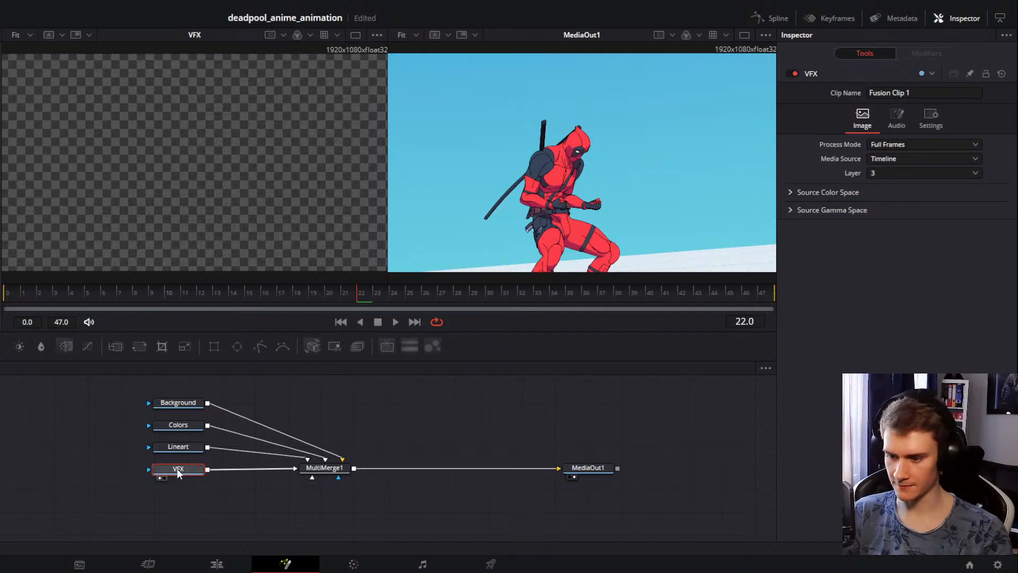
click(350, 445)
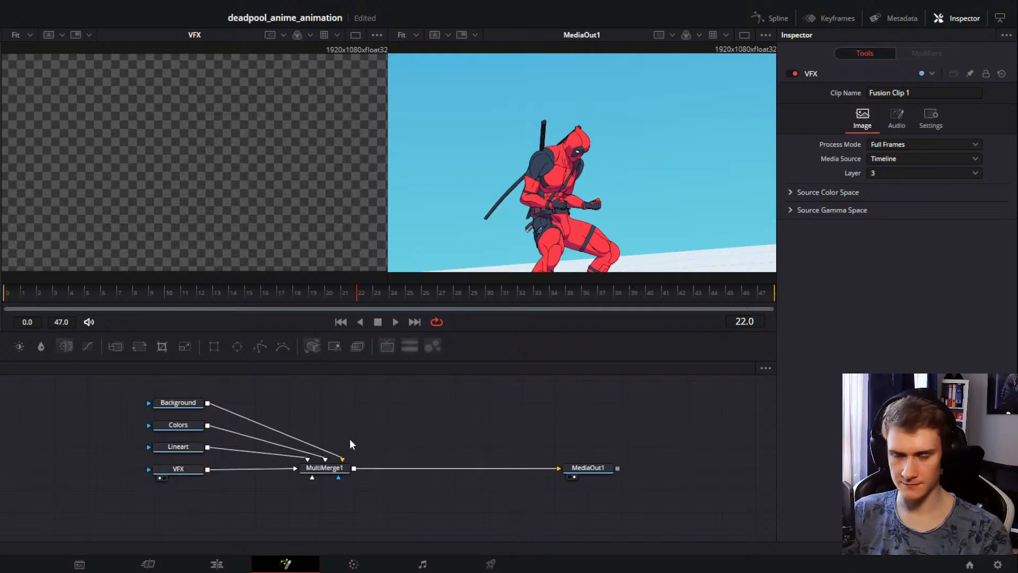
click(175, 470)
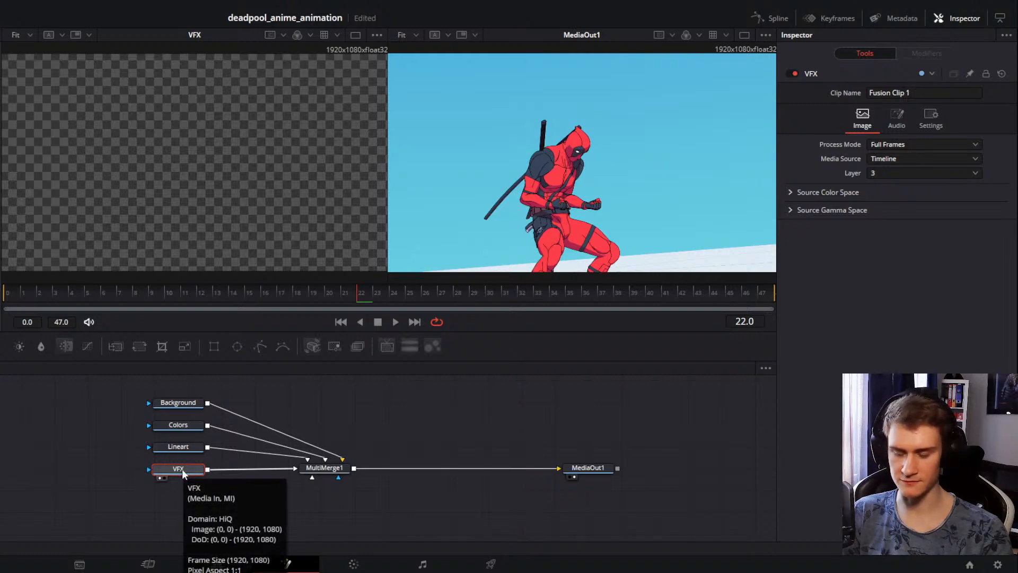
click(938, 173)
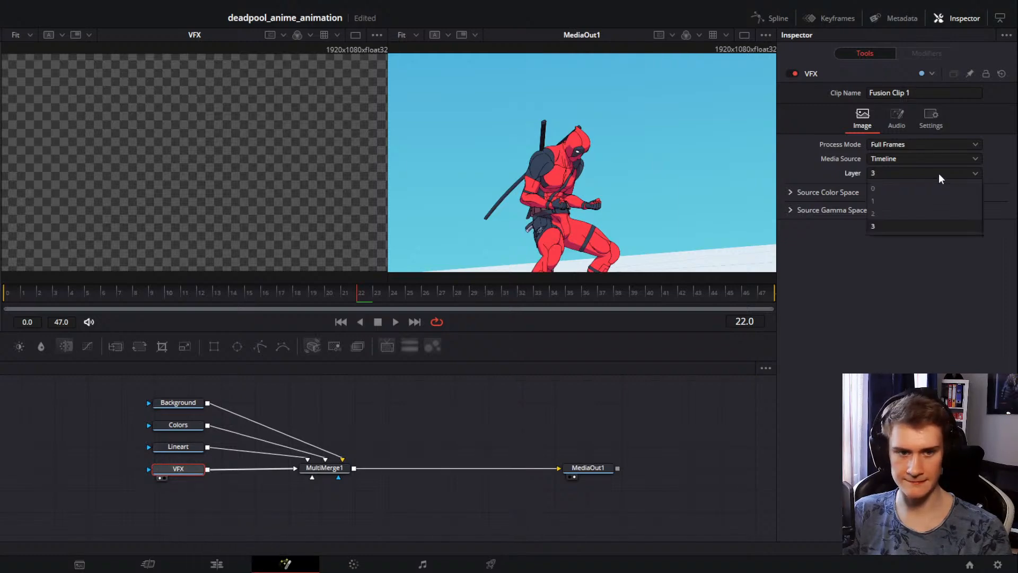
click(939, 173)
Step: Open Fusion Clip 1 in its own timeline on the Edit page and enlarge the video track area
click(216, 564)
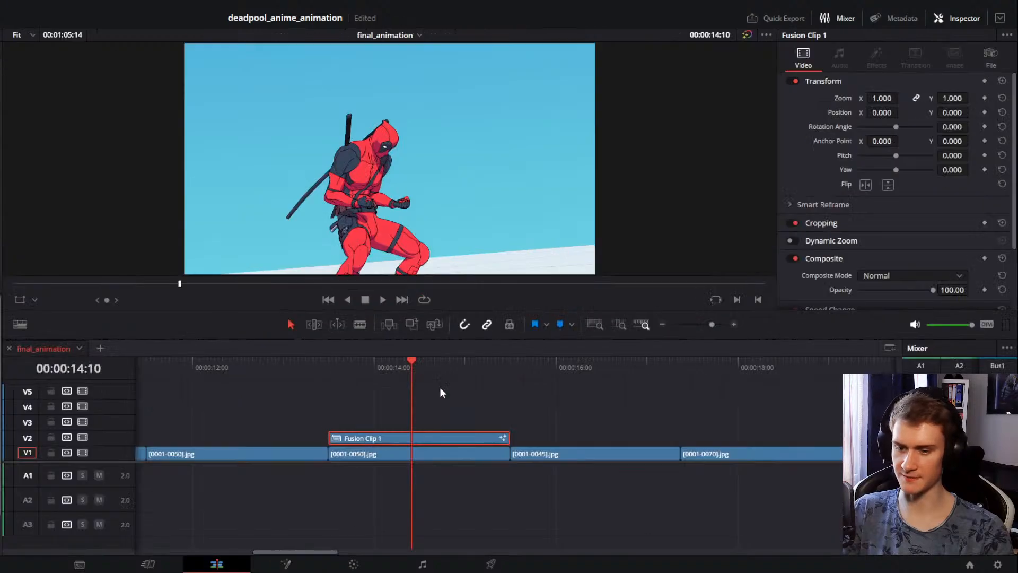
double_click(436, 434)
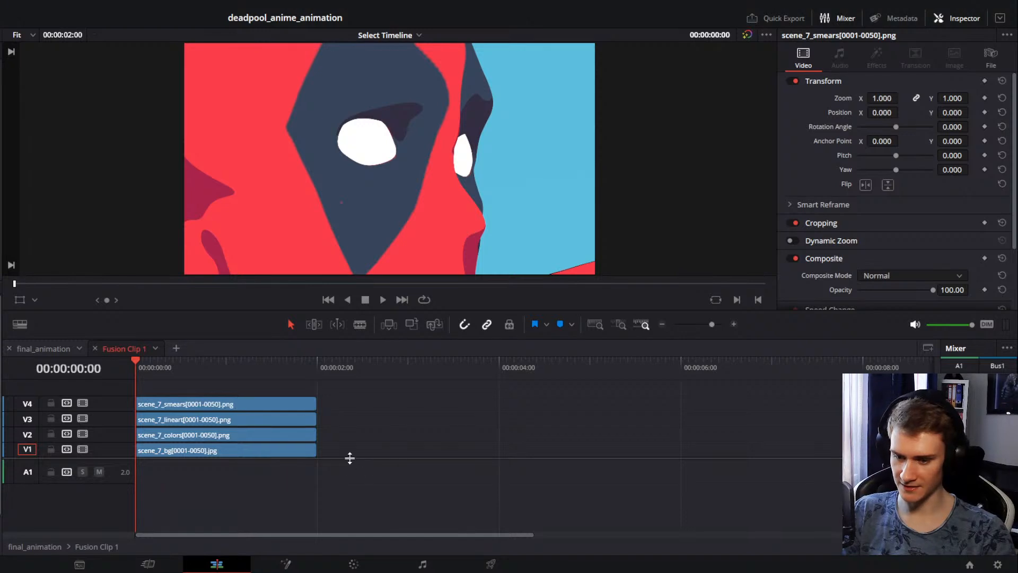
drag(349, 457, 351, 477)
click(220, 439)
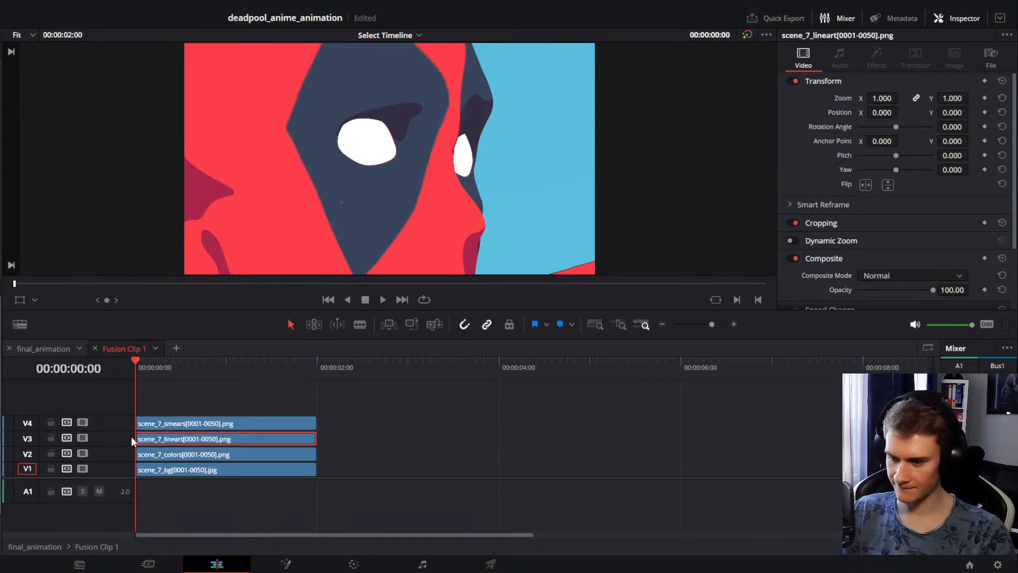
Step: Move the scene_7_smears clip up to video track V5 in the Fusion Clip 1 timeline
click(142, 425)
drag(188, 425, 186, 409)
click(367, 419)
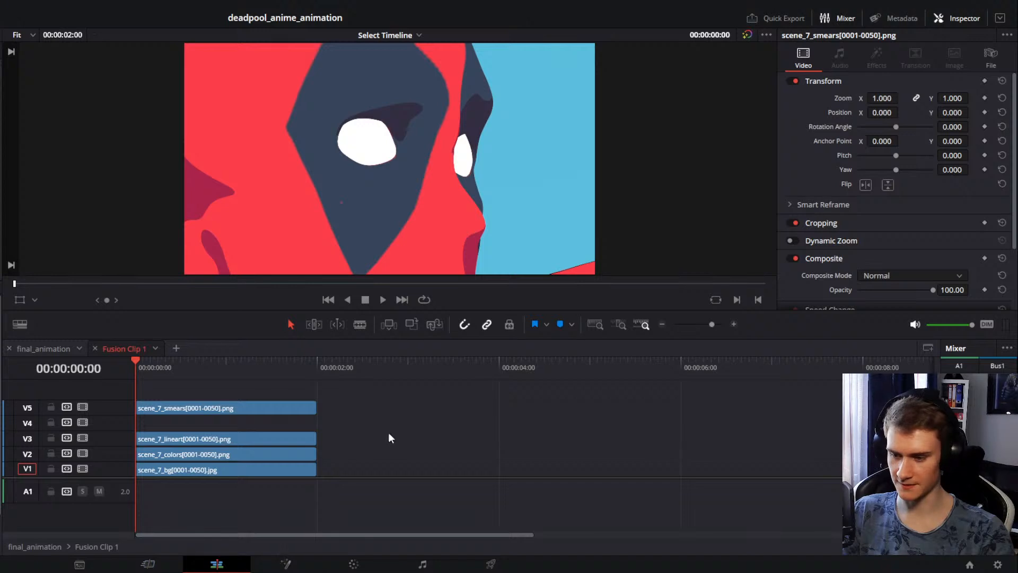
Step: Return to the final_animation timeline and reopen Fusion Clip 1 on the Fusion page
click(44, 348)
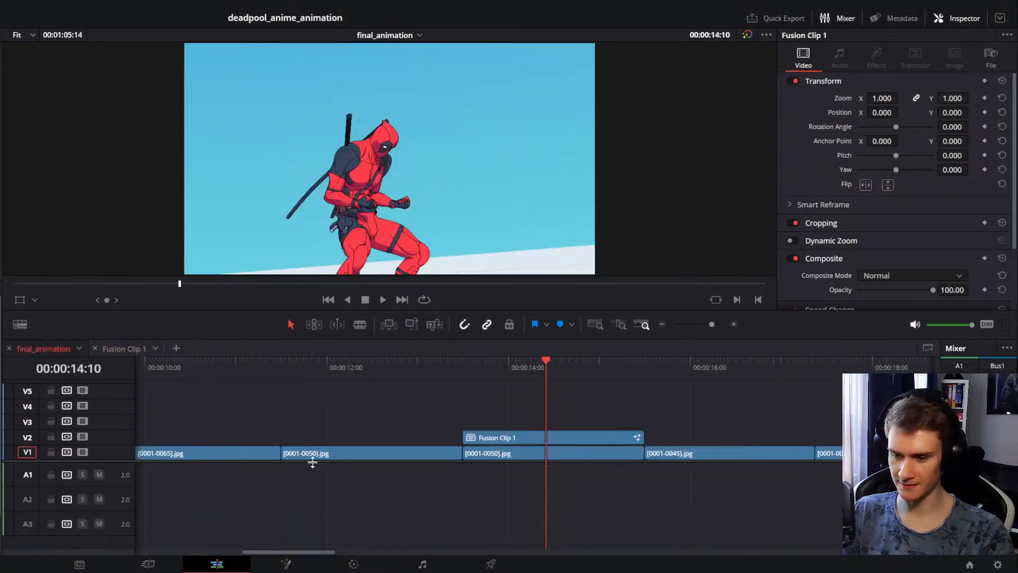
double_click(512, 437)
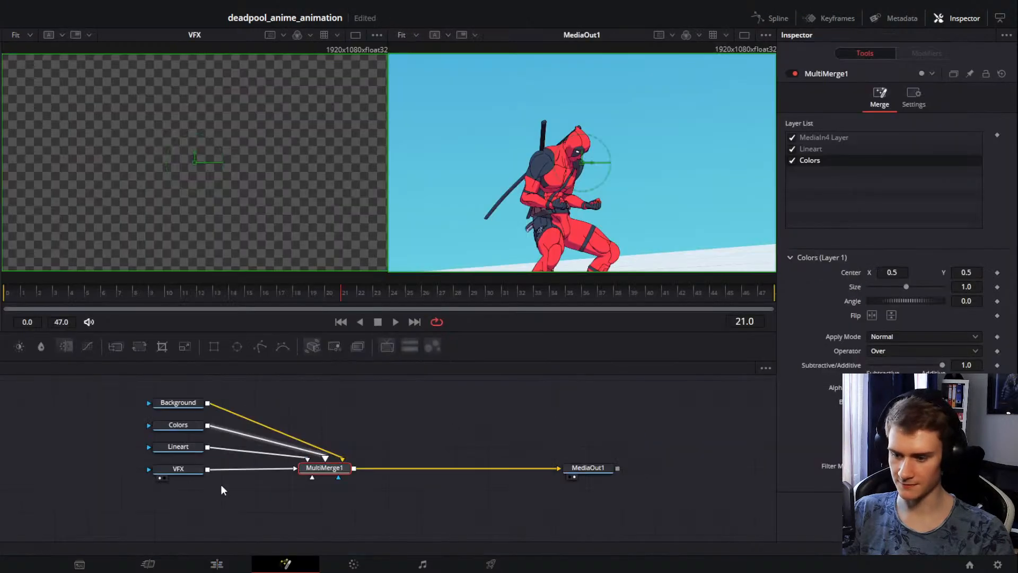
Step: Set the VFX node's source to timeline layer 4
click(183, 469)
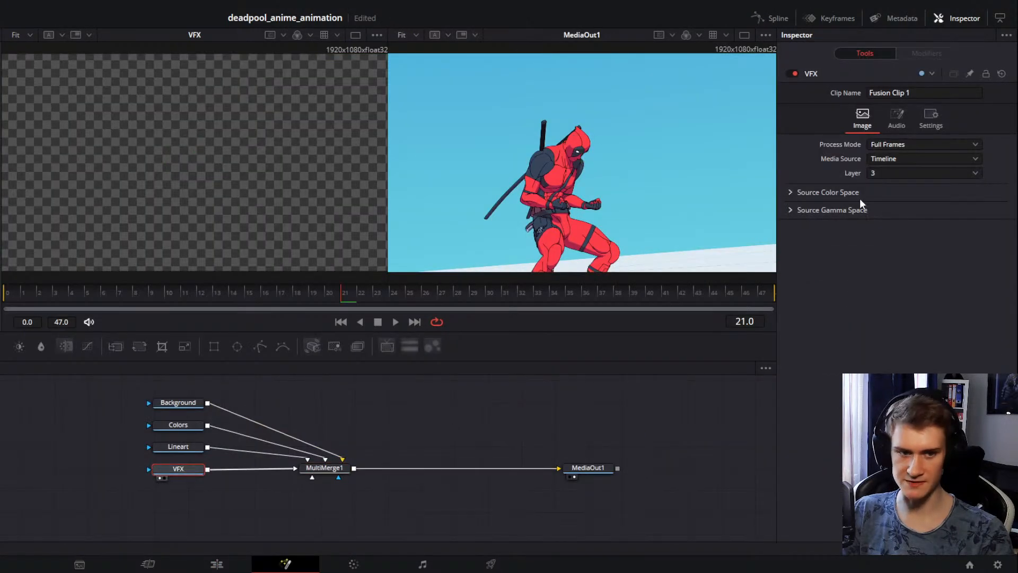
click(876, 173)
click(879, 237)
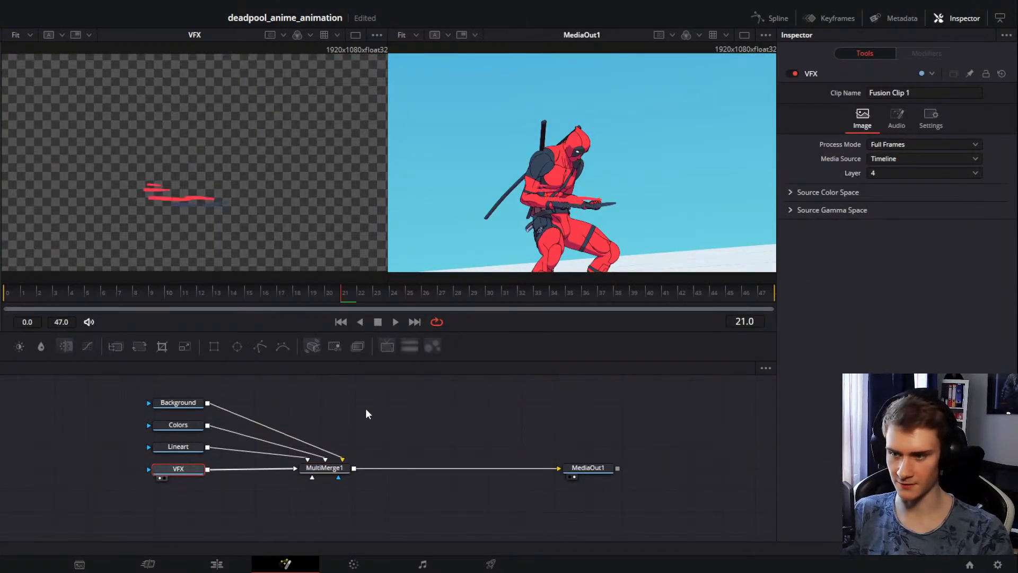
Step: Make room between the Lineart and VFX nodes and paste a copy of the Lineart node there
click(323, 468)
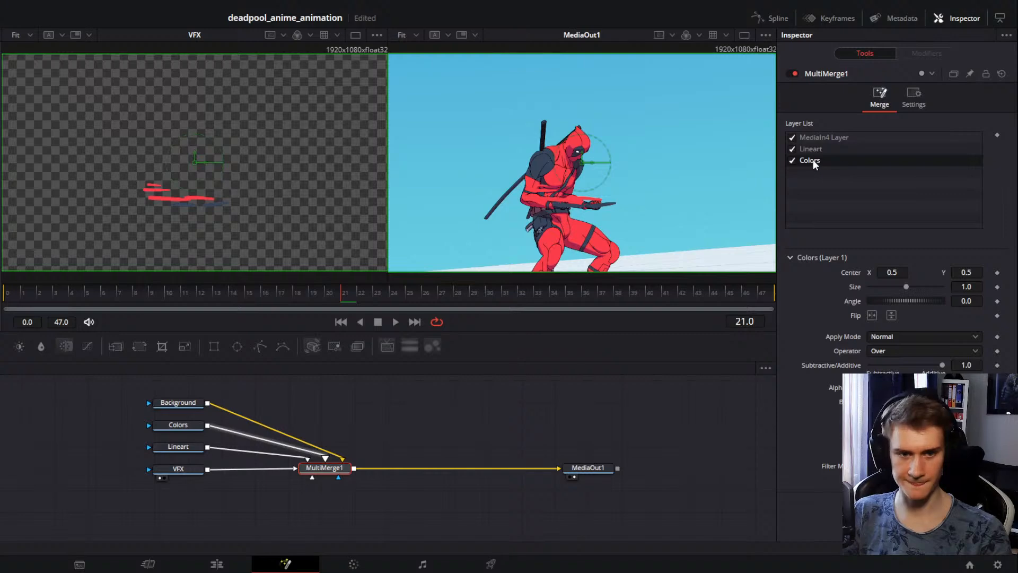
drag(319, 429, 346, 452)
drag(257, 400, 183, 479)
drag(208, 470, 209, 429)
click(208, 428)
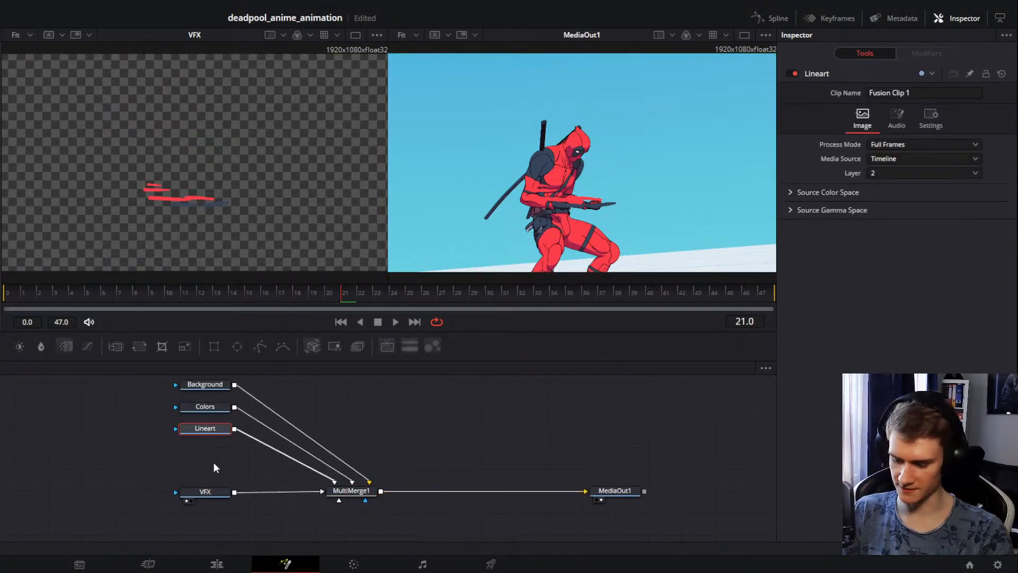
key(ctrl+c)
key(ctrl+v)
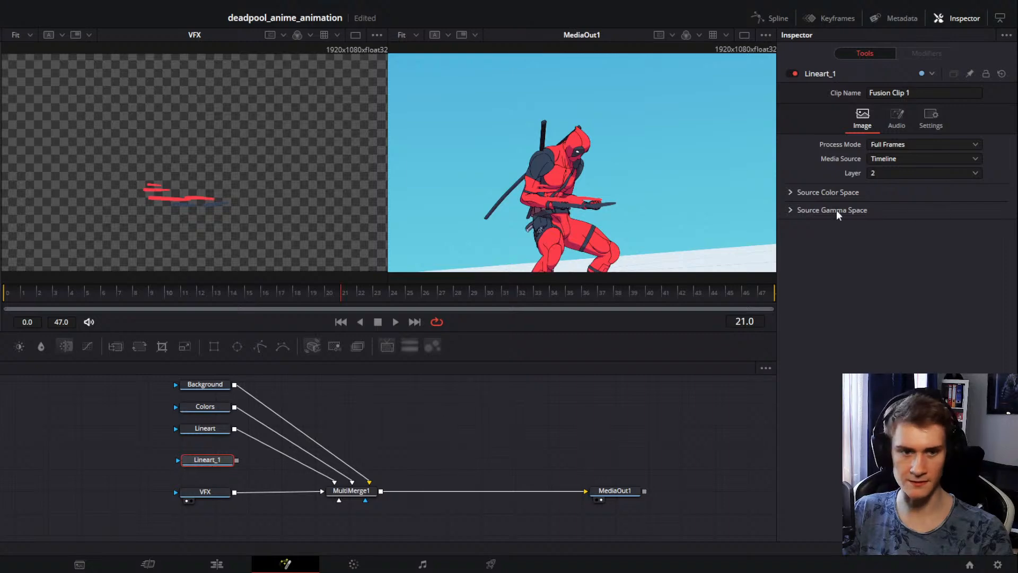
Step: Try to rename the copied Lineart node to VFX
key(F2)
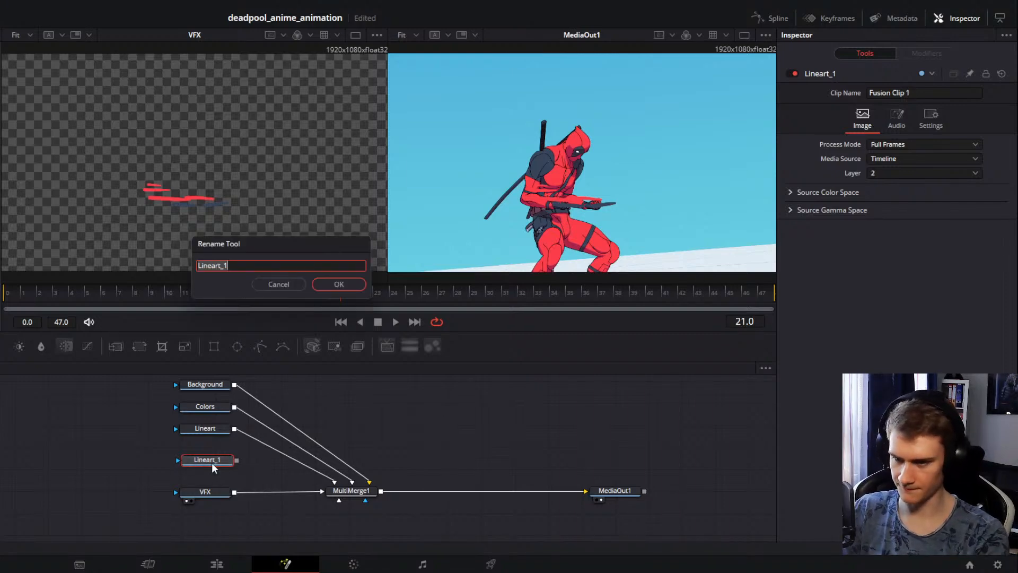
text(VFX)
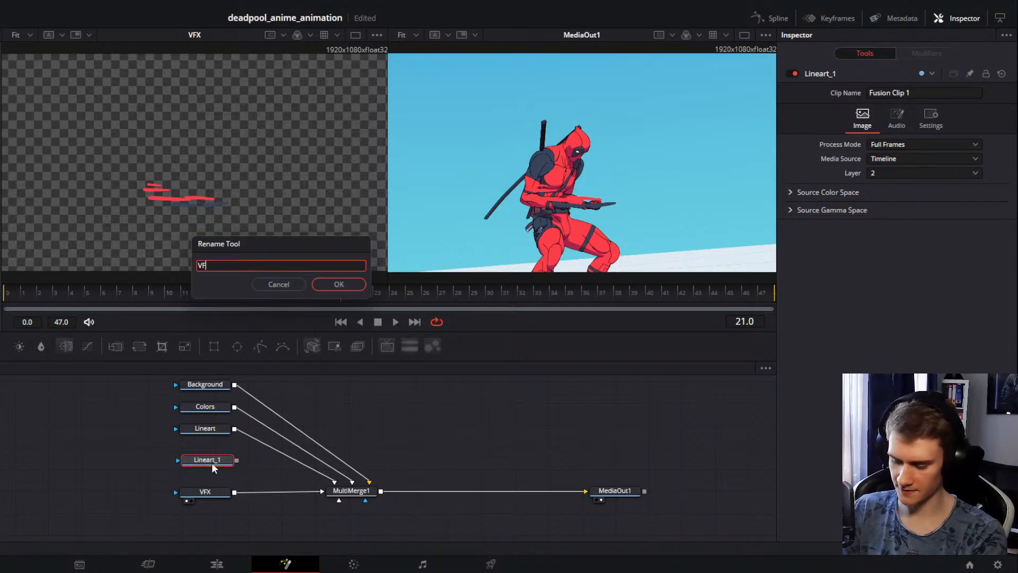
key(Return)
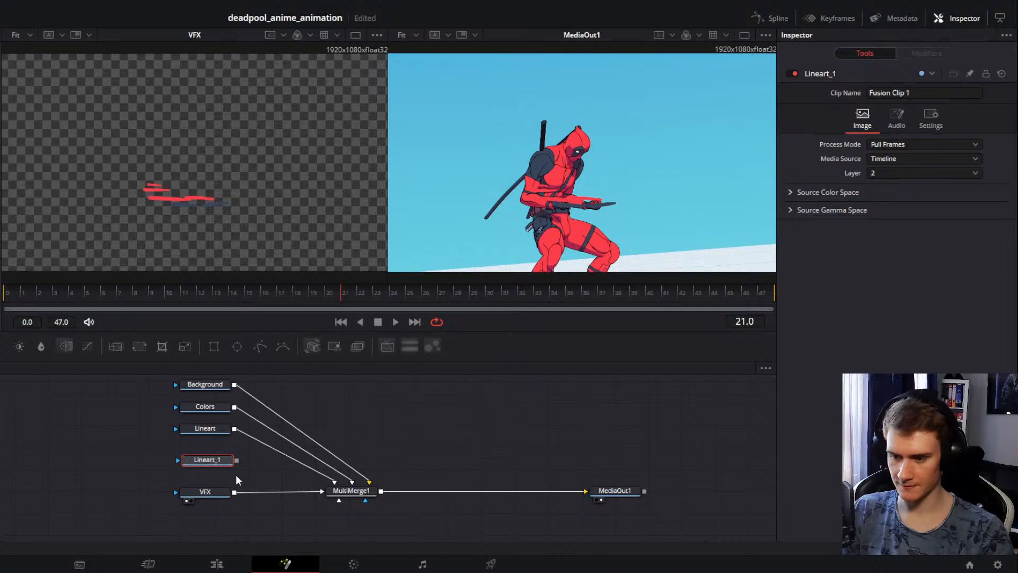
key(F2)
key(BackSpace)
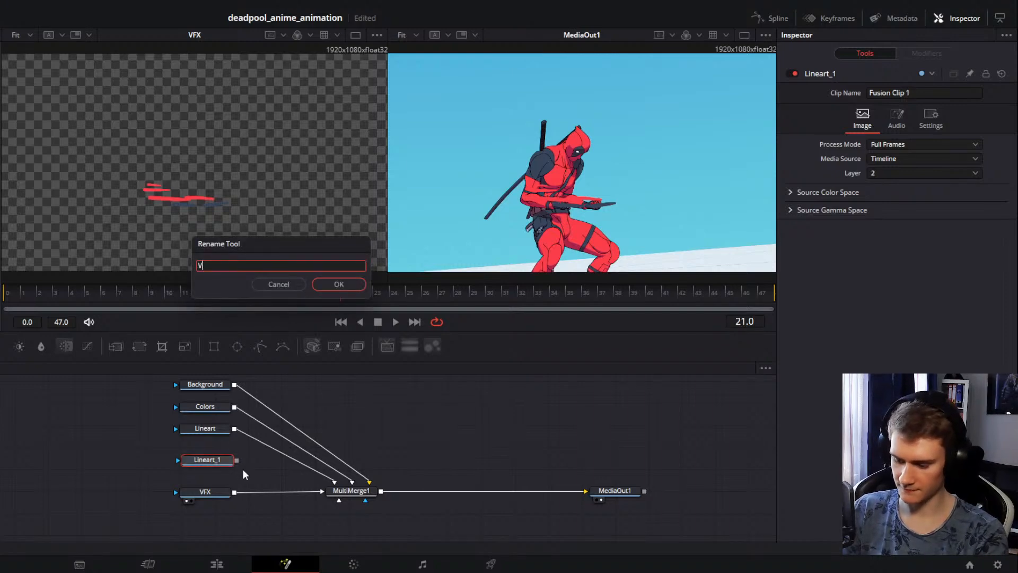
text(VFX)
key(Return)
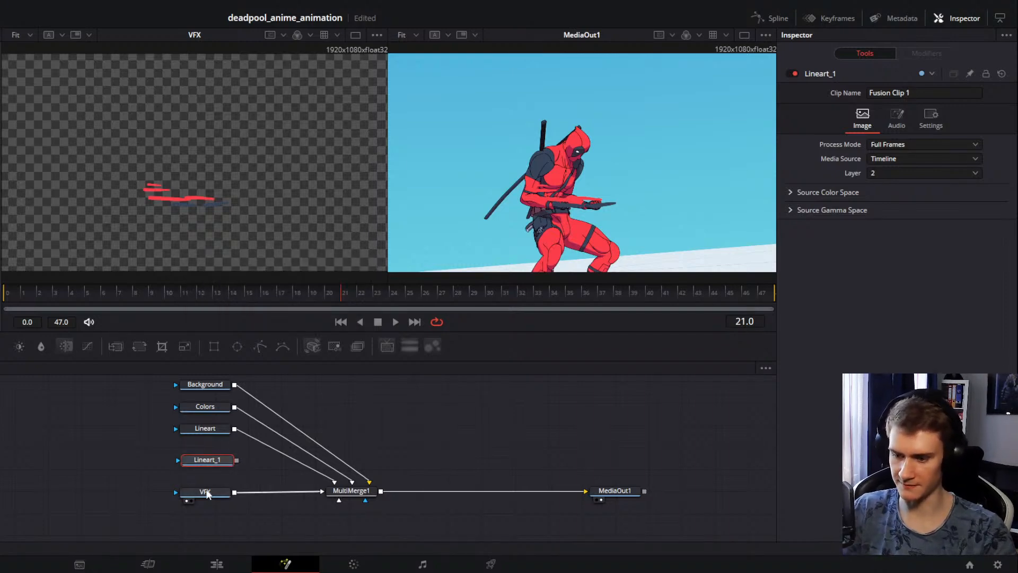
Step: Rename the existing VFX node, which reads timeline layer 4, to Smears
key(F2)
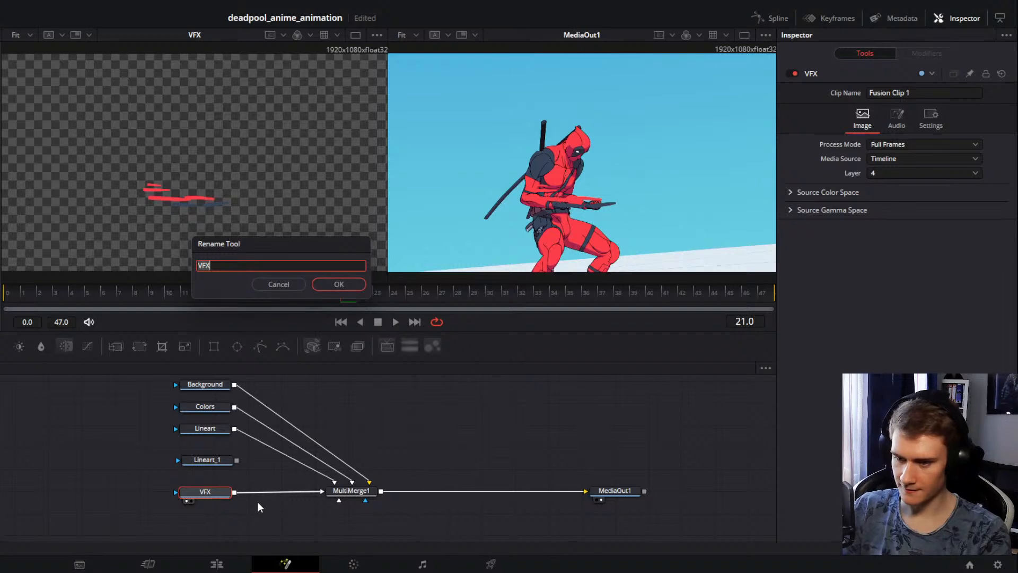
key(BackSpace)
text(Smears)
key(Return)
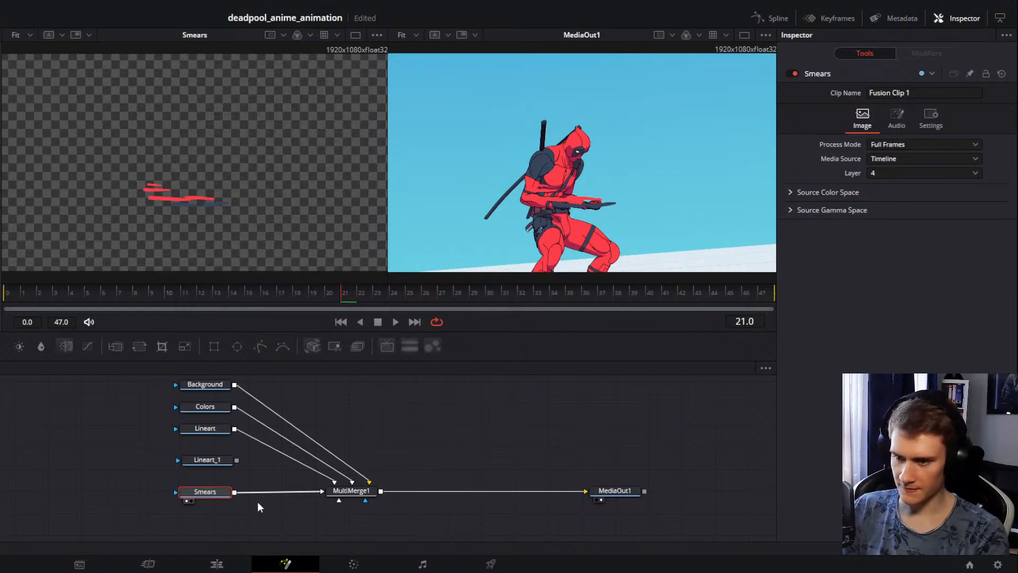
Step: Rename the copied Lineart node to VFX and connect its output to MultiMerge1
click(211, 461)
key(F2)
text(VFX)
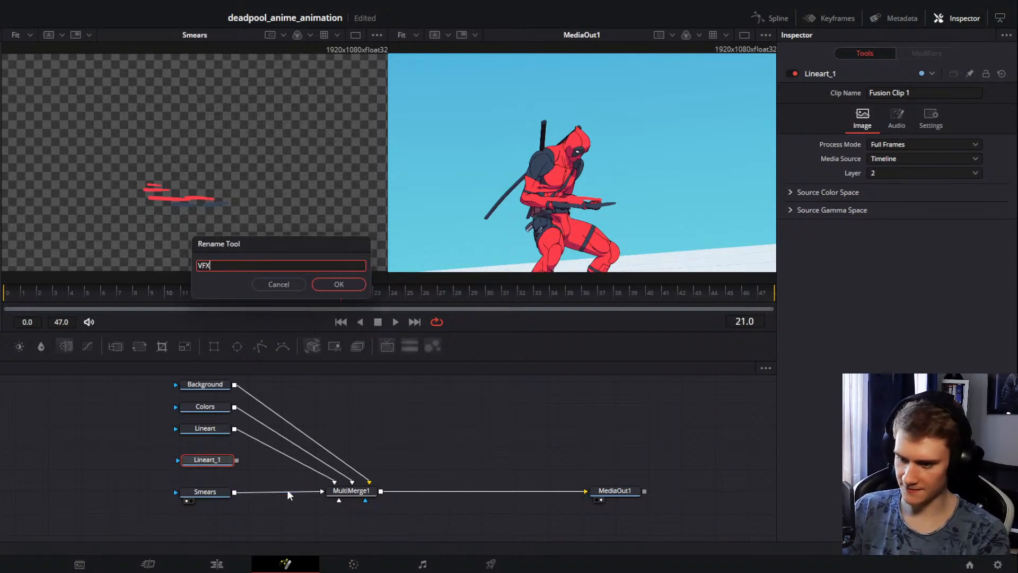
key(Return)
drag(236, 460, 339, 500)
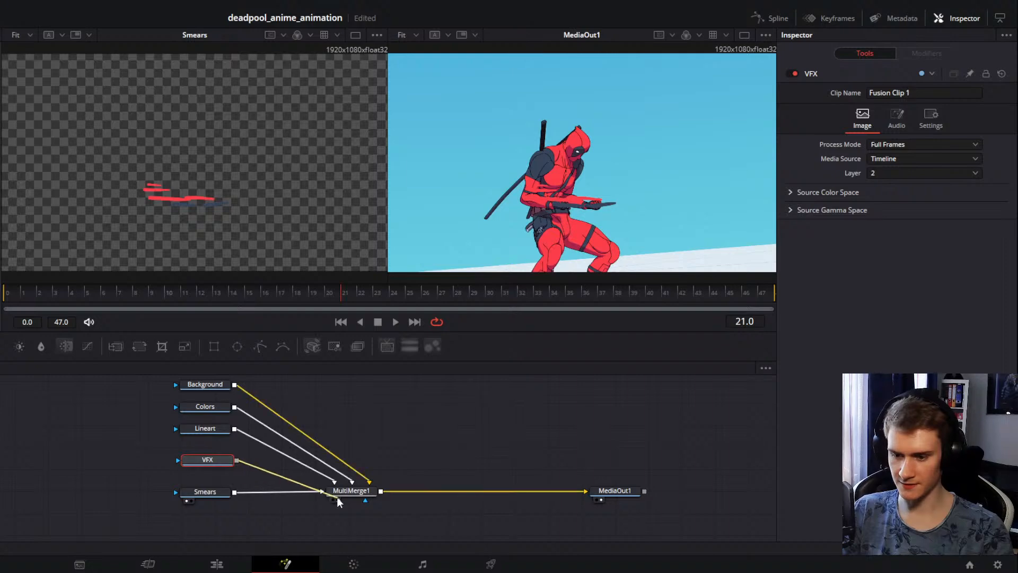
Step: Rename the MediaIn4 Layer entry in MultiMerge1's layer list to VFX
click(370, 487)
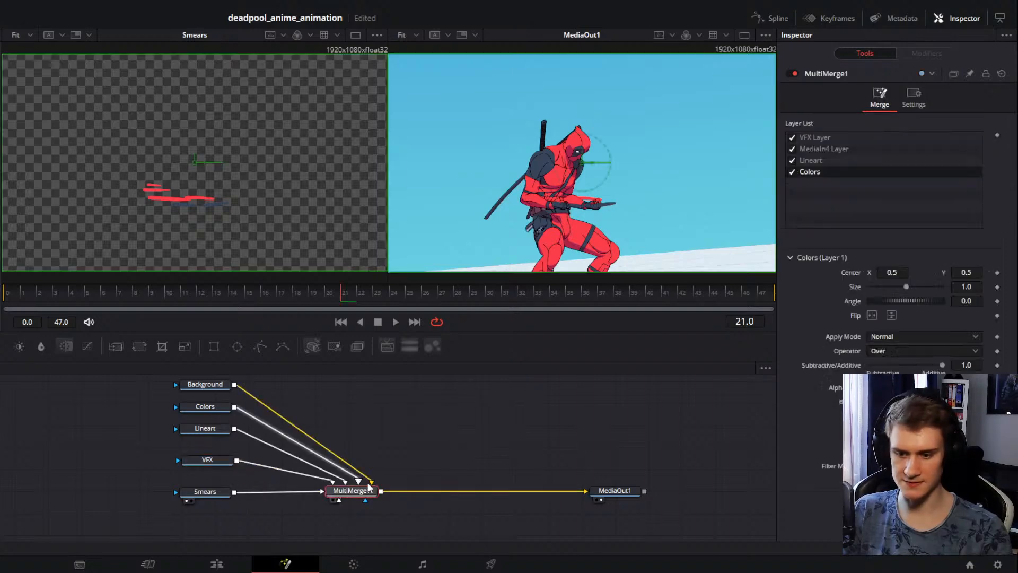
double_click(821, 149)
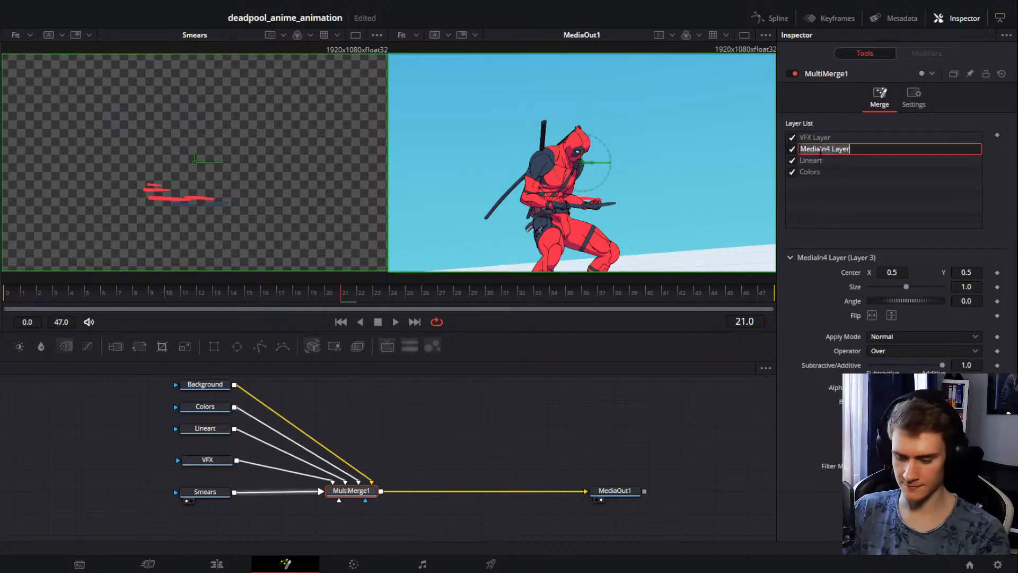
key(BackSpace)
key(BackSpace)
key(BackSpace)
key(BackSpace)
key(BackSpace)
key(BackSpace)
key(BackSpace)
key(BackSpace)
key(BackSpace)
key(BackSpace)
key(BackSpace)
key(BackSpace)
key(BackSpace)
key(BackSpace)
text(VFX)
key(Return)
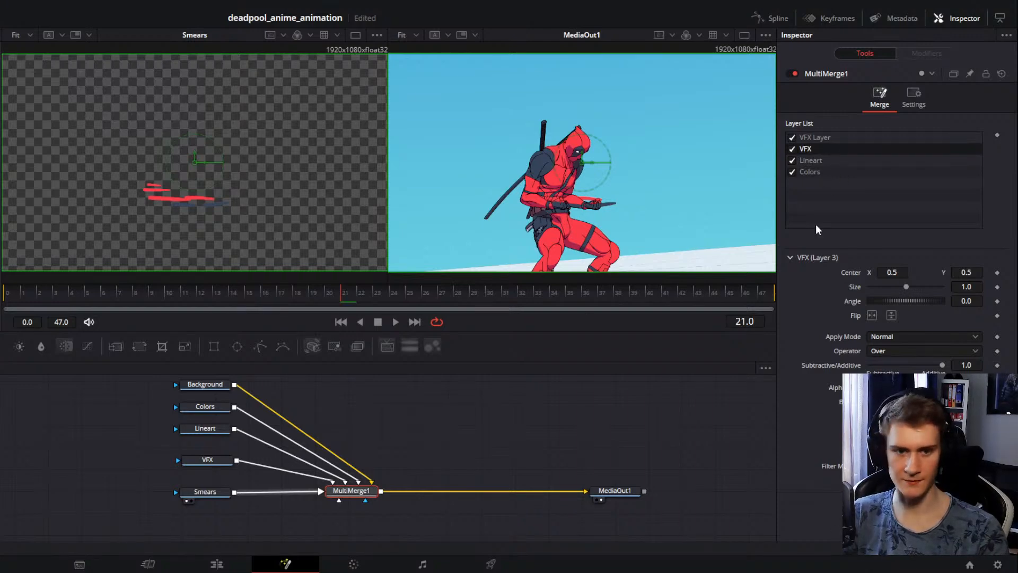
Step: Rename the VFX Layer entry in MultiMerge1's layer list to Smears
click(212, 491)
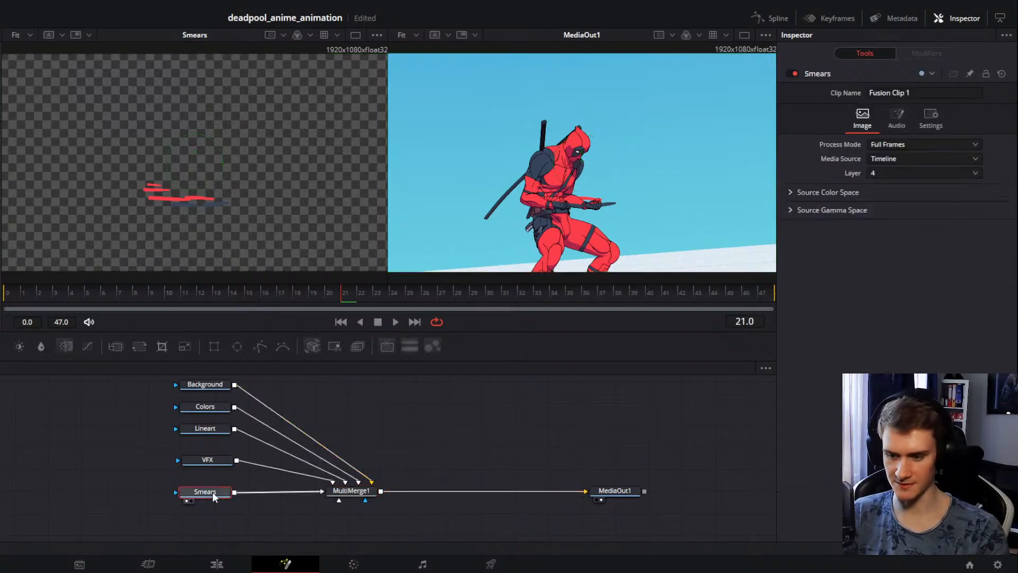
click(343, 493)
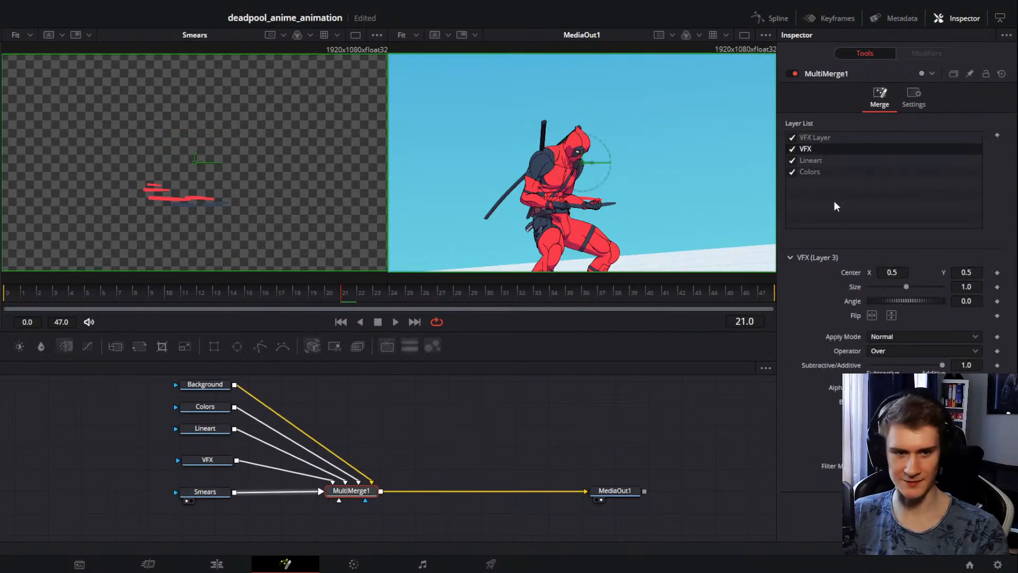
double_click(815, 137)
text(Smears)
key(Return)
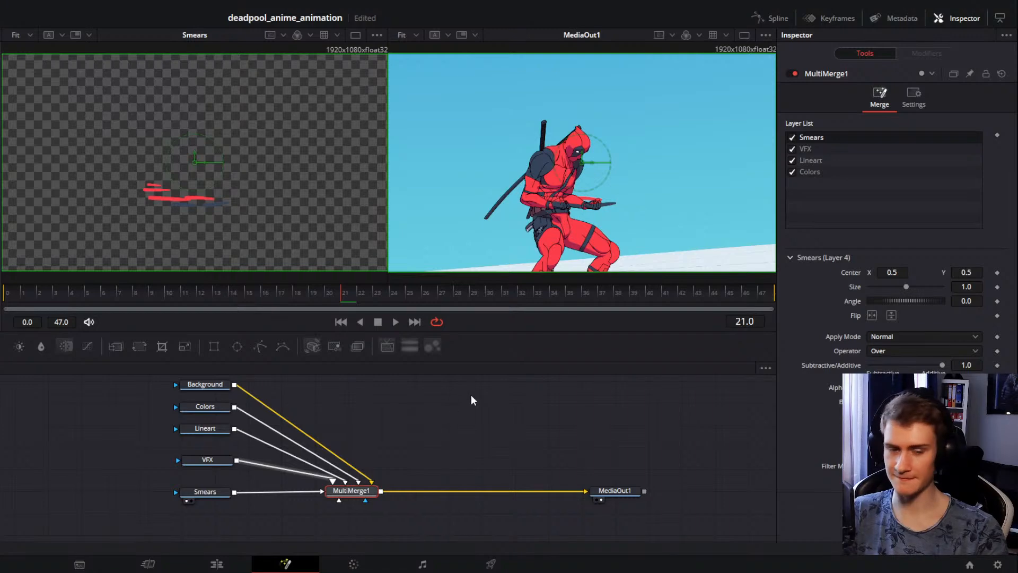
Step: Toggle MultiMerge1's layers to identify them and rename the VFX entry above Lineart to Smears
click(792, 172)
click(791, 172)
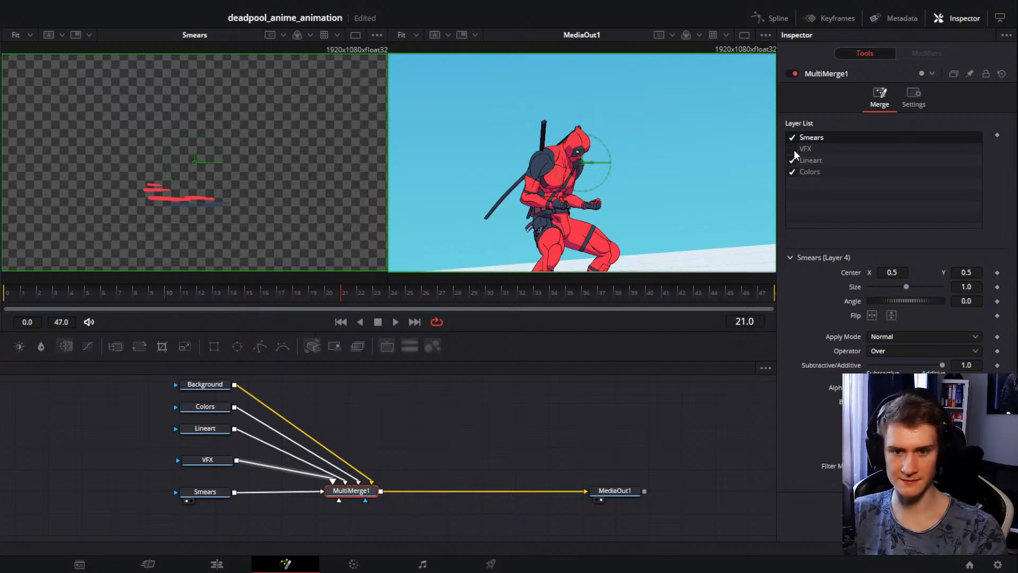
double_click(794, 148)
text(Smears)
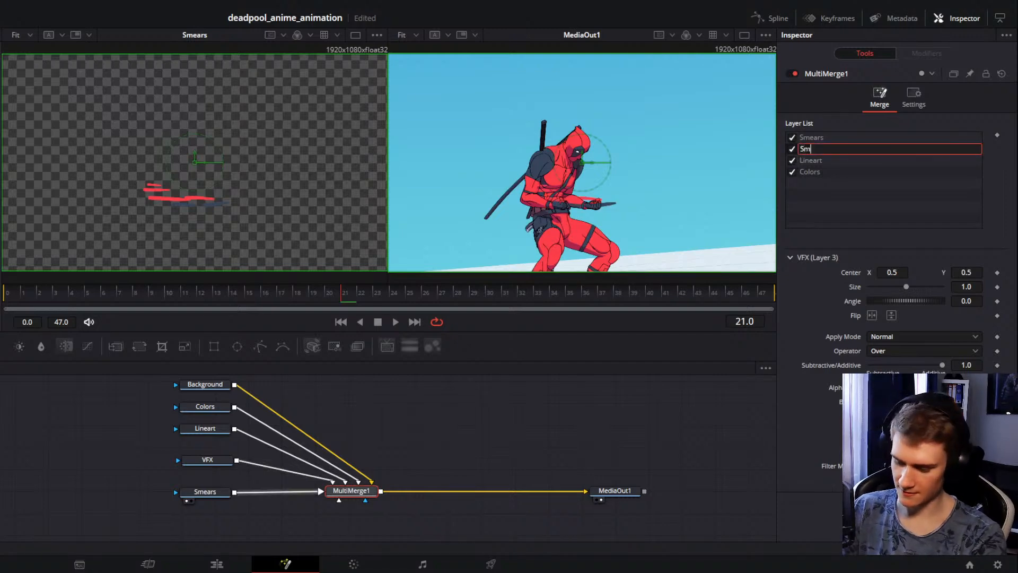
key(Return)
Step: Rename the topmost Smears entry in MultiMerge1's layer list to VFX and move the other Smears entry above it
click(818, 138)
double_click(818, 138)
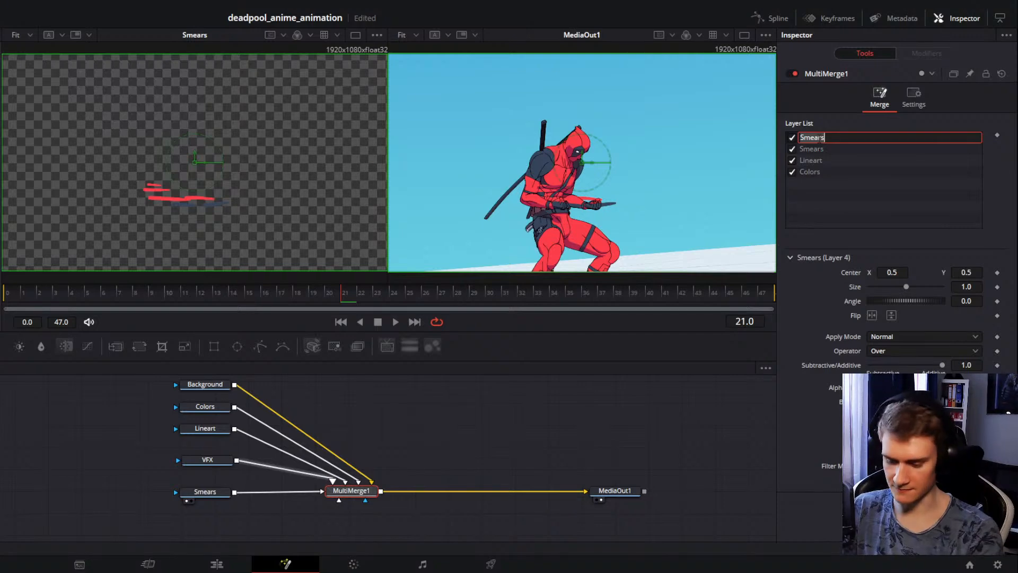
text(VFX)
key(Return)
drag(820, 143, 814, 132)
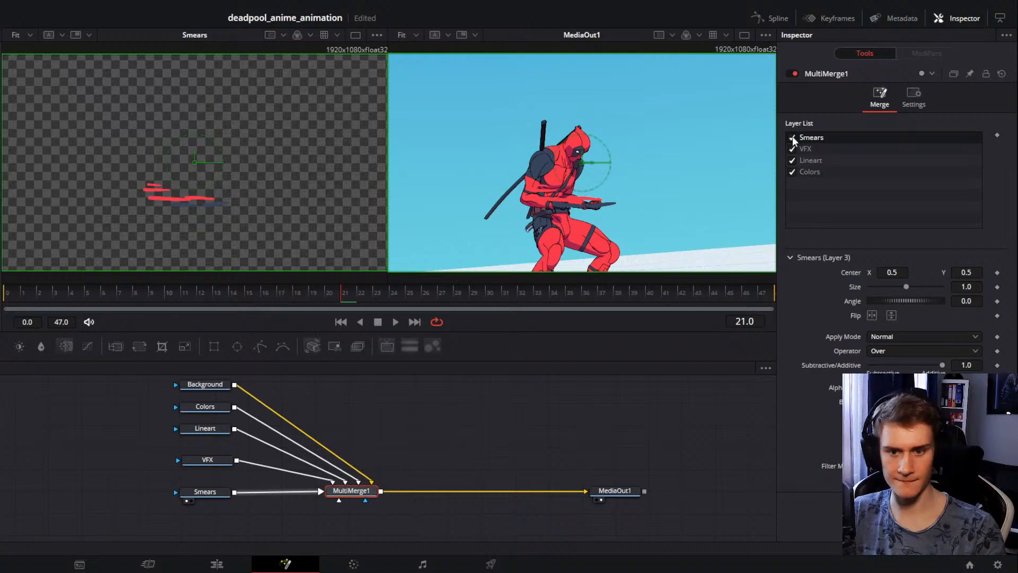
mouse_move(336, 296)
mouse_down()
mouse_move(316, 292)
mouse_move(441, 289)
mouse_move(342, 294)
mouse_up()
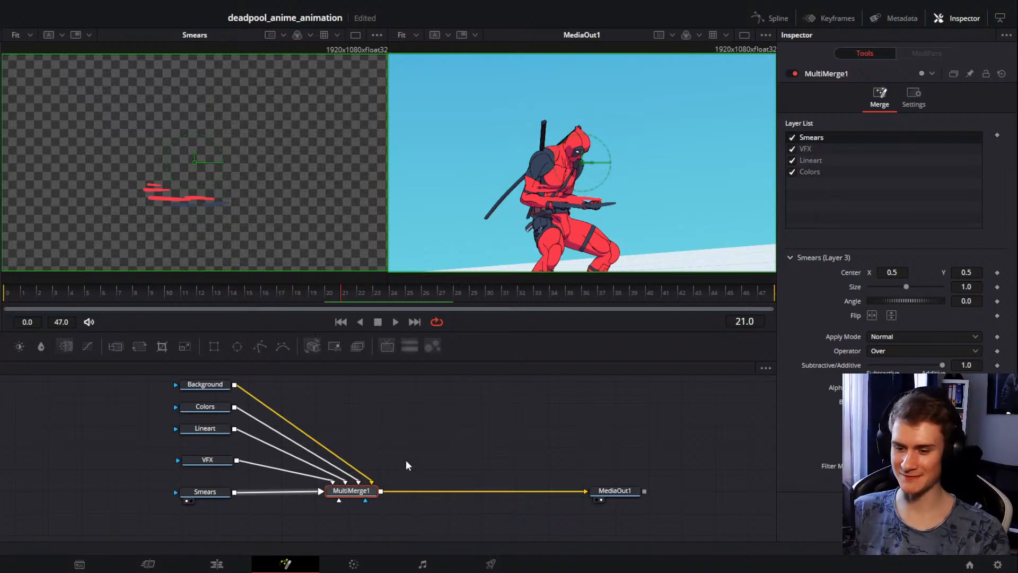
Step: Arrange the Background, Colors, Lineart, VFX and Smears nodes in a compact, evenly spaced column beside MultiMerge1
drag(406, 460, 371, 458)
click(370, 460)
scroll(367, 465, down, 3)
scroll(361, 472, up, 4)
scroll(361, 473, down, 3)
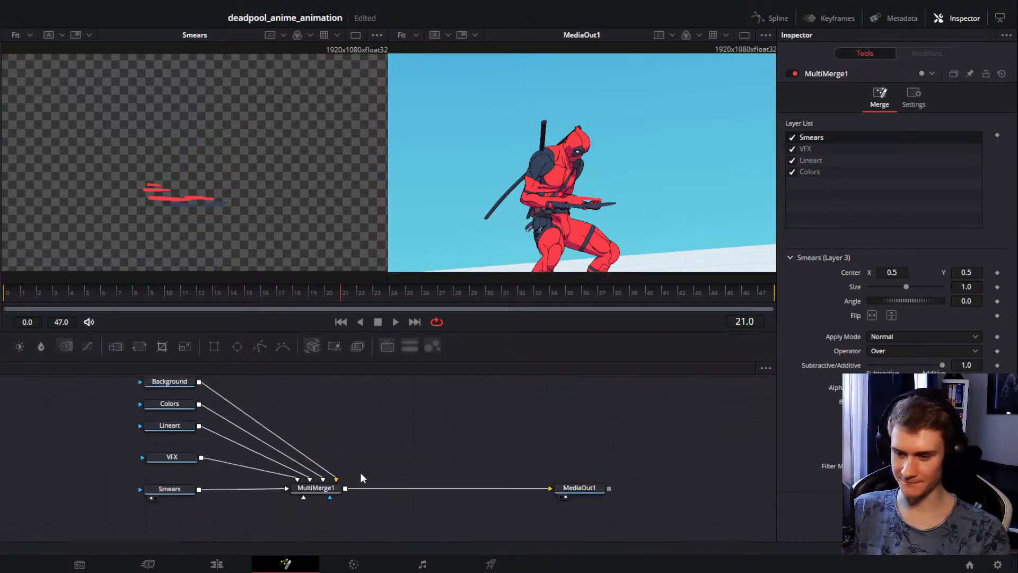
drag(215, 505, 302, 524)
drag(190, 395, 259, 488)
drag(266, 478, 260, 491)
drag(242, 393, 212, 460)
drag(252, 455, 254, 466)
drag(329, 422, 259, 454)
Step: Move the MediaOut1 node farther away from MultiMerge1 to leave room for effect nodes
drag(449, 494, 272, 447)
drag(489, 463, 636, 462)
scroll(341, 475, up, 3)
scroll(363, 488, down, 3)
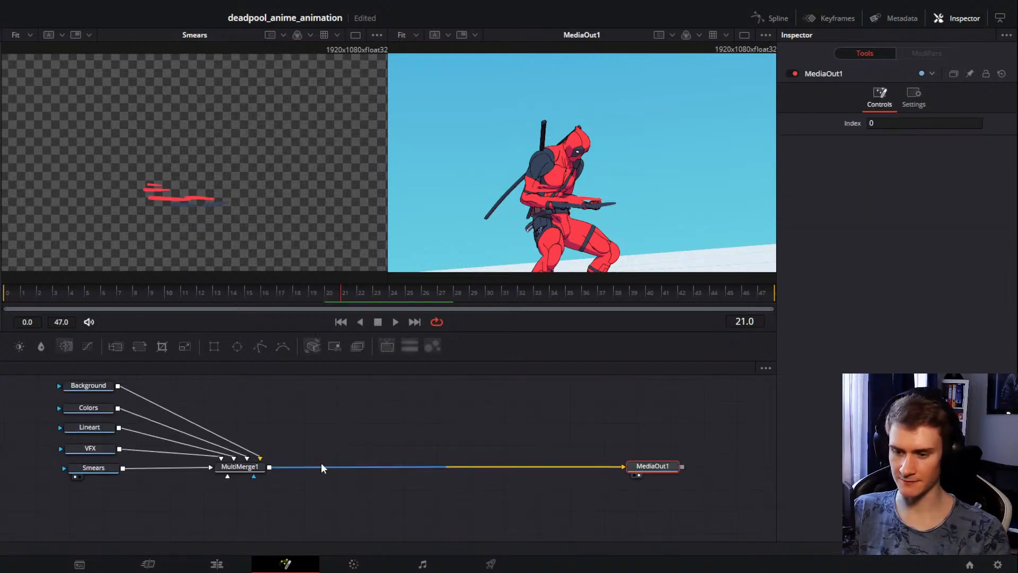
scroll(322, 466, up, 3)
drag(332, 455, 510, 425)
scroll(443, 449, down, 2)
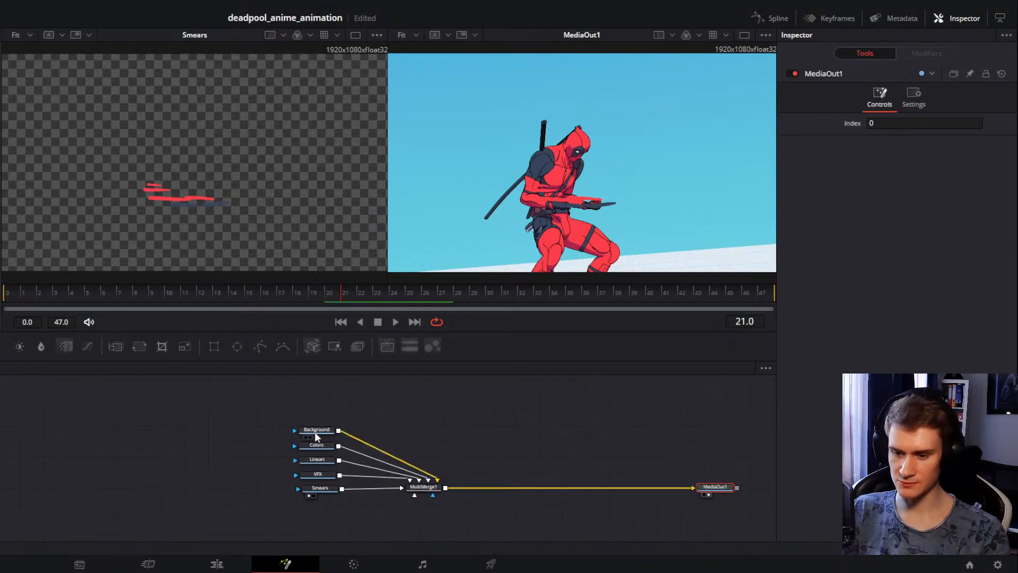
drag(431, 426, 384, 423)
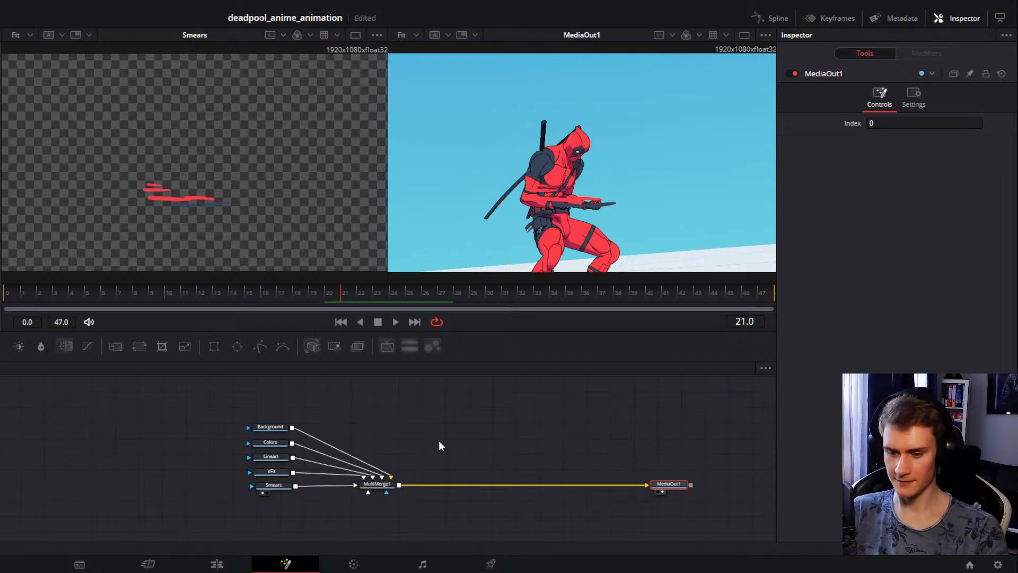
click(455, 502)
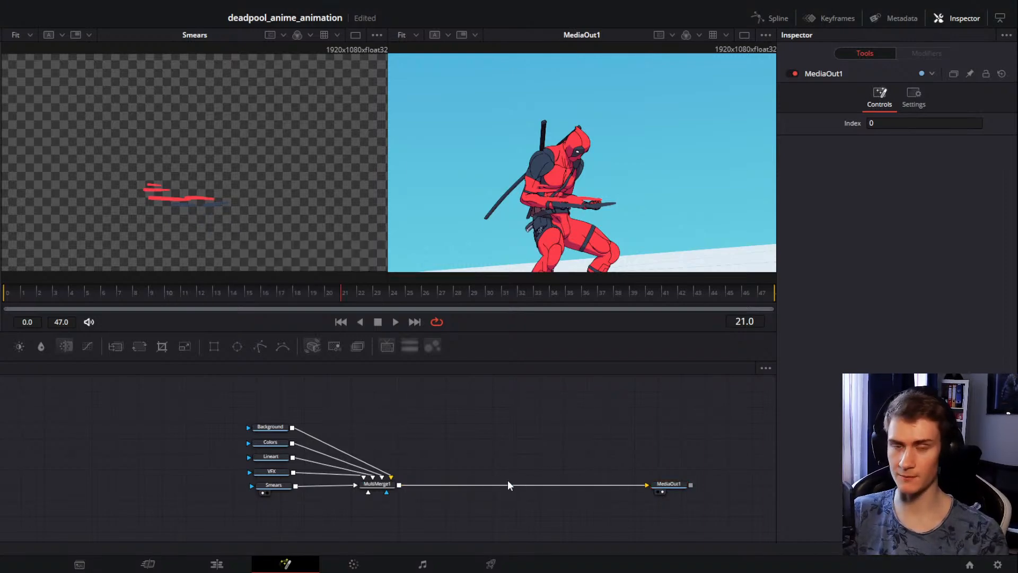
drag(548, 431, 527, 492)
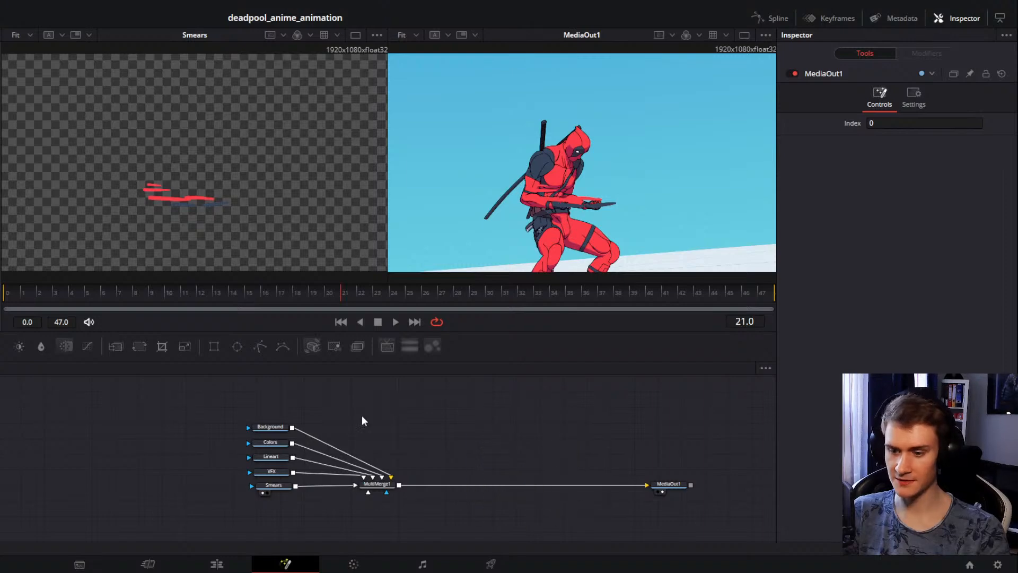
Step: Select all five source nodes and move them together farther away from MultiMerge1
drag(411, 447, 457, 446)
mouse_move(355, 401)
mouse_down()
mouse_move(319, 486)
mouse_move(236, 489)
mouse_up()
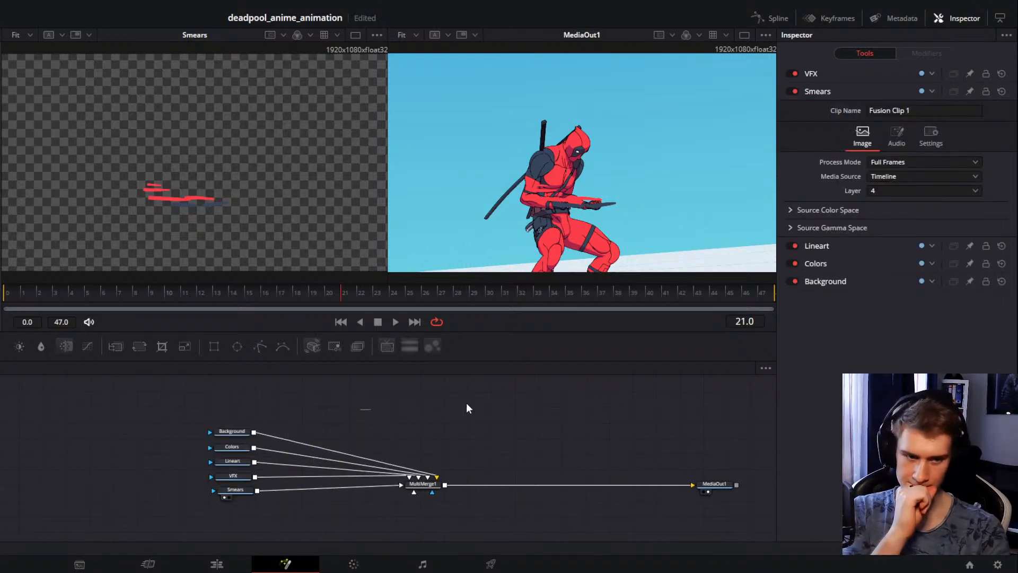
drag(492, 437, 455, 432)
scroll(464, 436, up, 2)
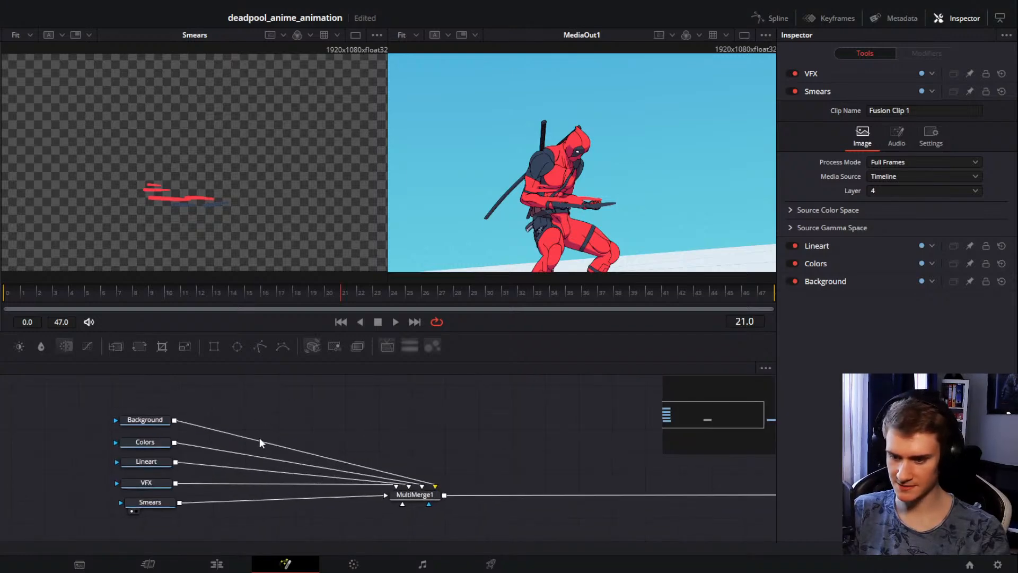
Step: Add a router to the Background connection, placing it beneath MultiMerge1 and the Background node below Smears
alt+click(260, 440)
drag(264, 437, 432, 419)
drag(151, 401, 160, 524)
drag(435, 397, 449, 467)
drag(157, 478, 152, 468)
drag(260, 453, 281, 511)
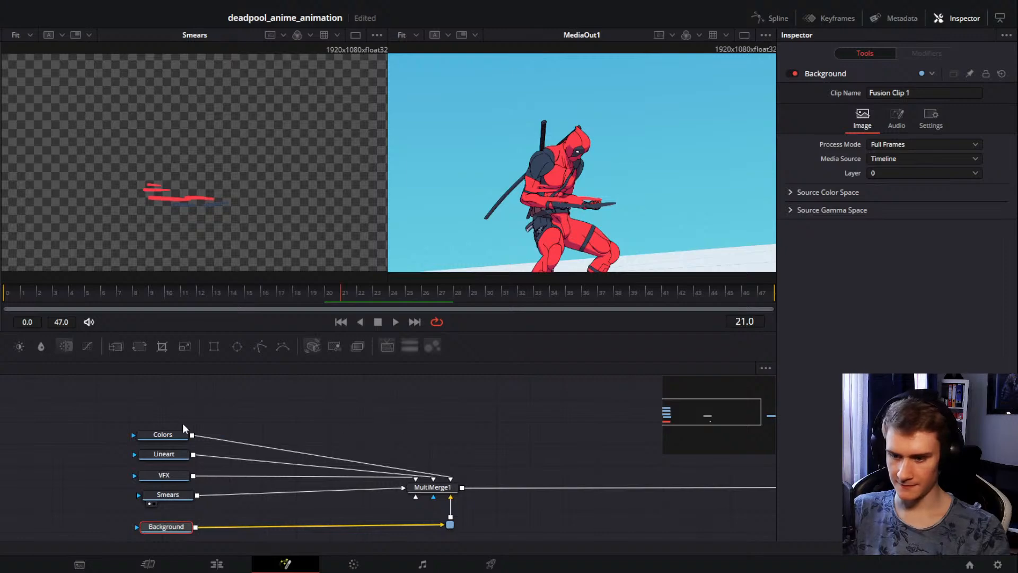
Step: Place the Colors node directly above MultiMerge1 and spread the Lineart and VFX nodes out beside it in one row
drag(164, 434, 449, 395)
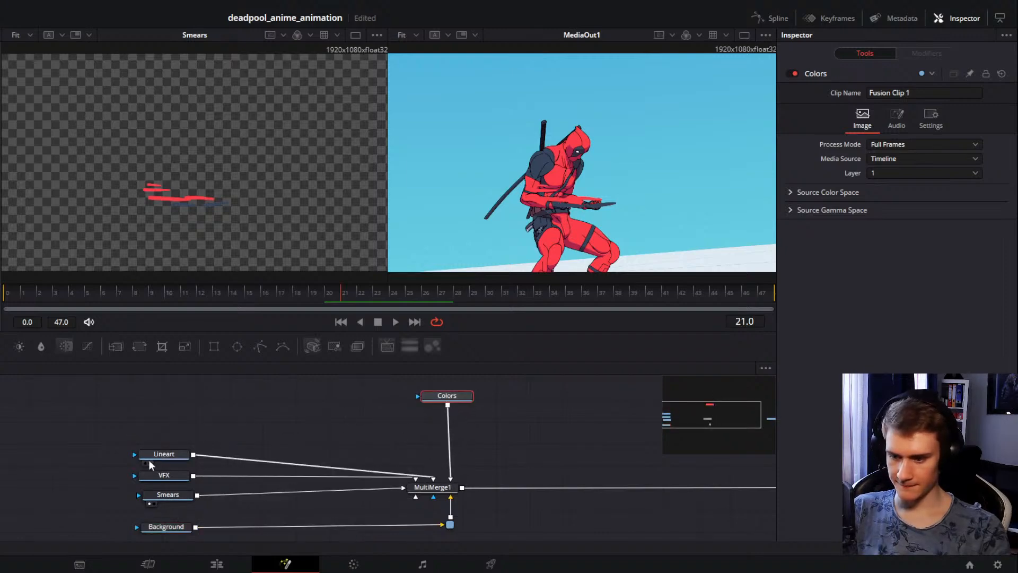
drag(149, 457, 281, 397)
drag(159, 475, 189, 398)
Step: Align the Smears node level with MultiMerge1 and raise the Lineart node above the VFX and Colors nodes
mouse_move(162, 495)
mouse_down()
mouse_move(146, 485)
mouse_move(157, 486)
mouse_up()
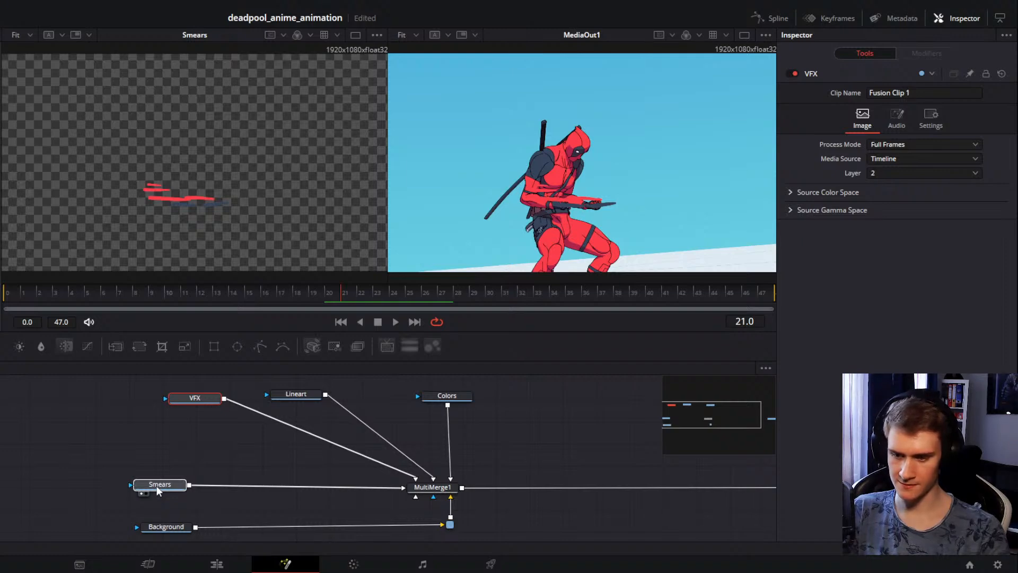
mouse_move(157, 486)
mouse_down()
mouse_move(116, 491)
mouse_move(145, 487)
mouse_up()
click(146, 487)
mouse_move(281, 424)
mouse_down()
mouse_move(325, 408)
mouse_move(292, 386)
mouse_up()
drag(321, 456, 253, 409)
click(432, 446)
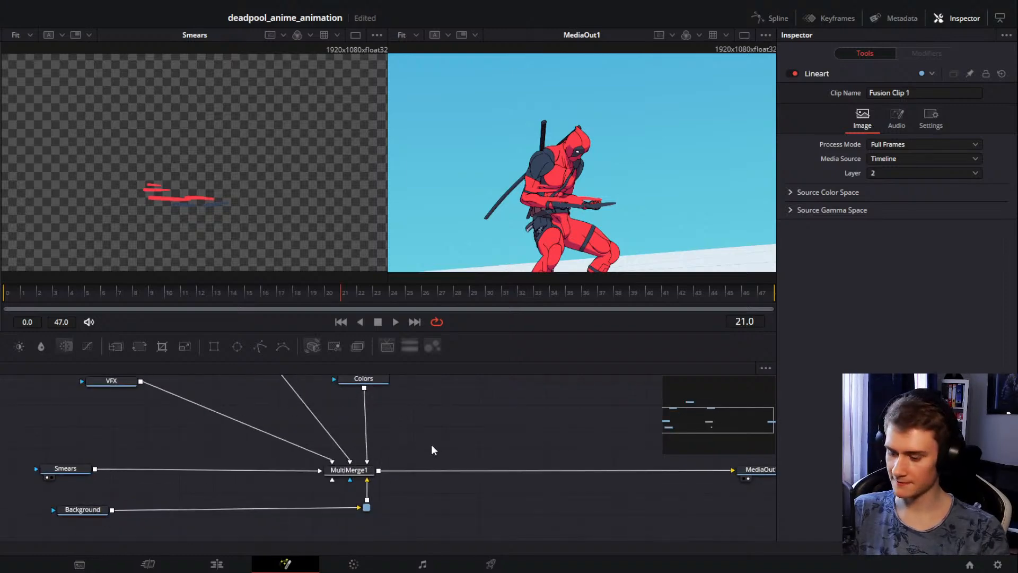
drag(422, 419, 447, 456)
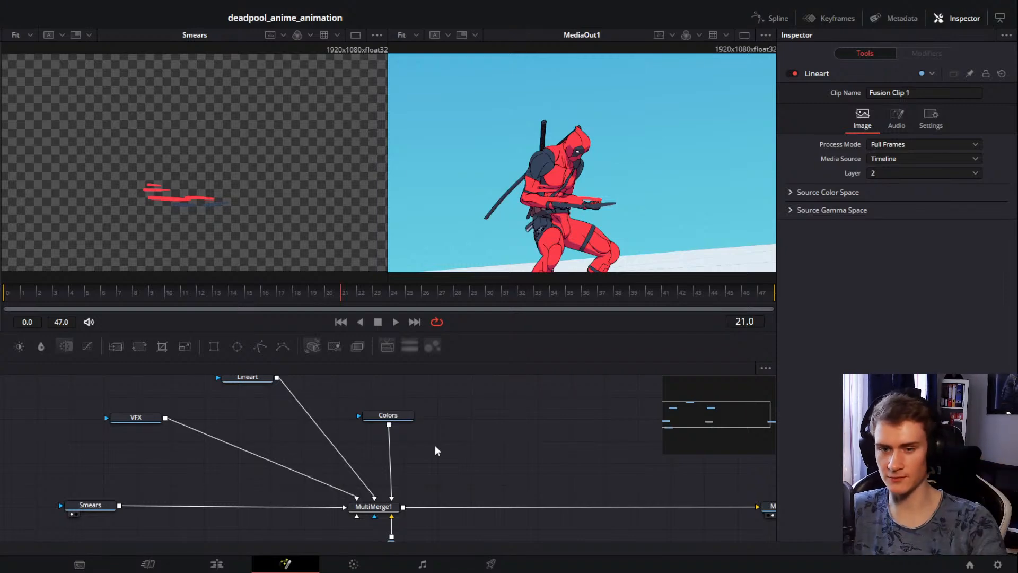
Step: Fine-tune the Colors, Background and VFX node positions, leaving more working space between them and MultiMerge1
drag(405, 416, 405, 407)
drag(480, 481, 404, 439)
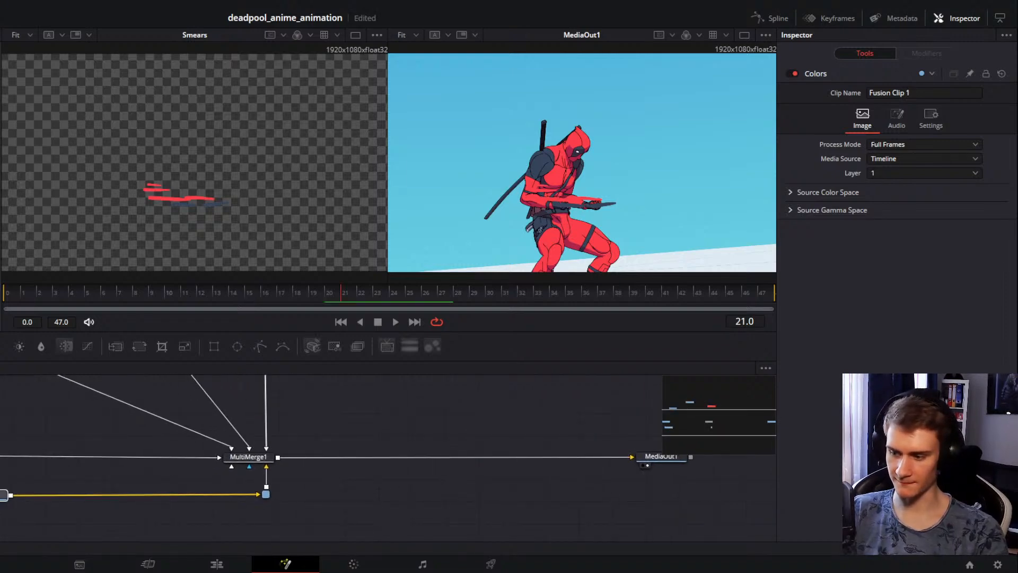
drag(4, 495, 0, 493)
mouse_move(434, 431)
mouse_down()
mouse_move(340, 434)
mouse_move(557, 431)
mouse_up()
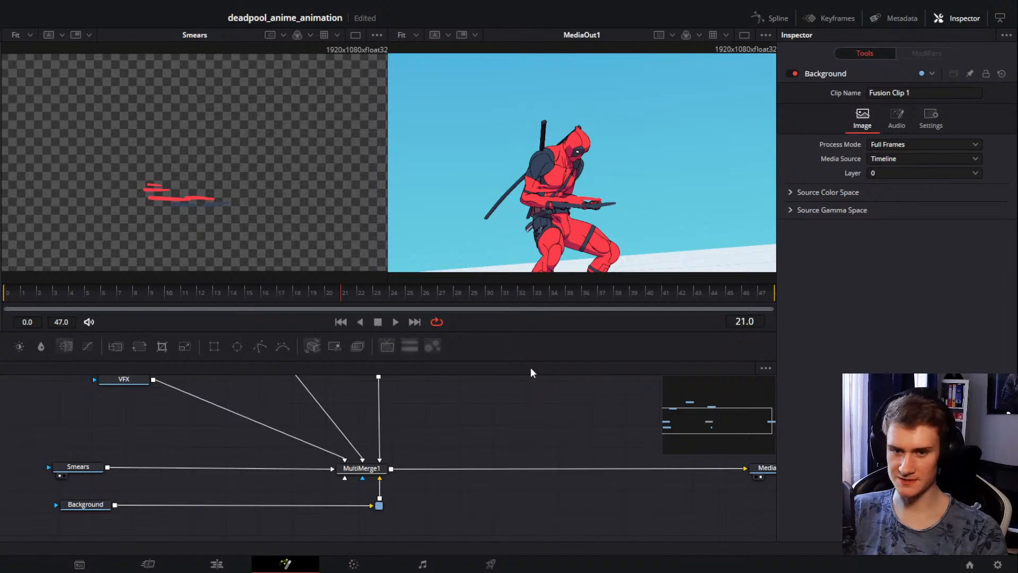
drag(491, 432, 427, 407)
drag(371, 425, 537, 479)
drag(244, 405, 200, 408)
drag(430, 450, 249, 440)
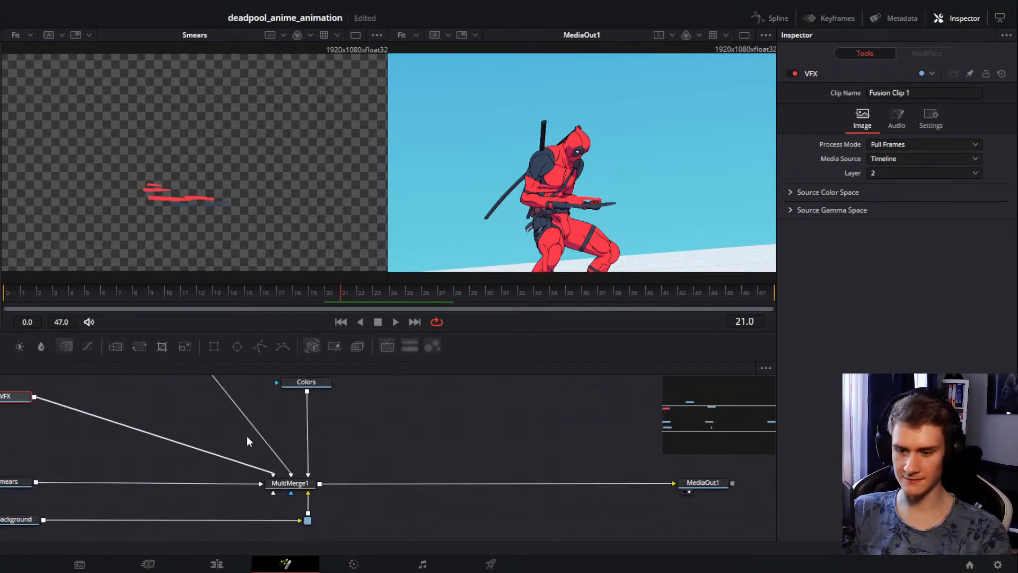
drag(419, 414, 431, 427)
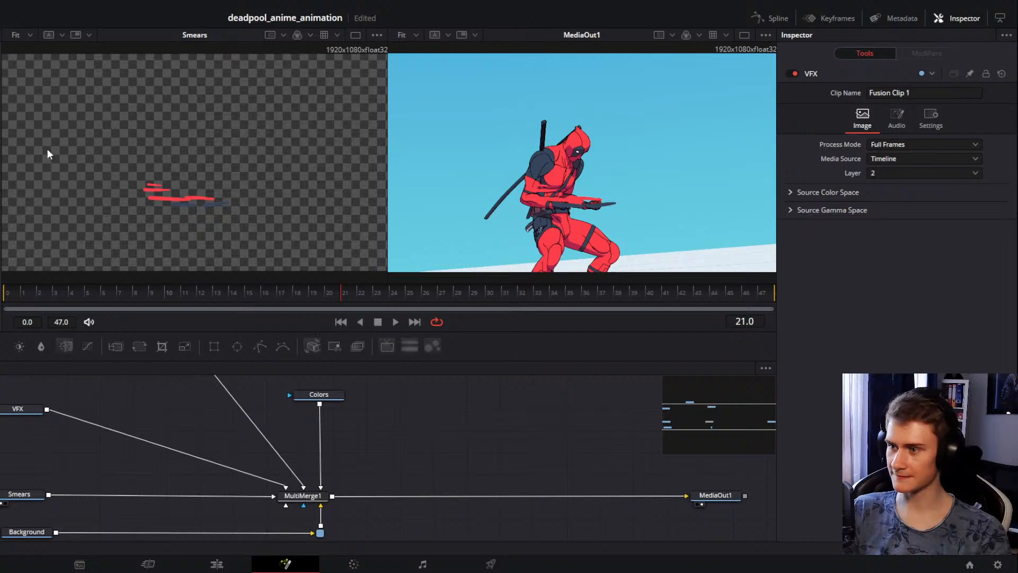
drag(2, 136, 0, 138)
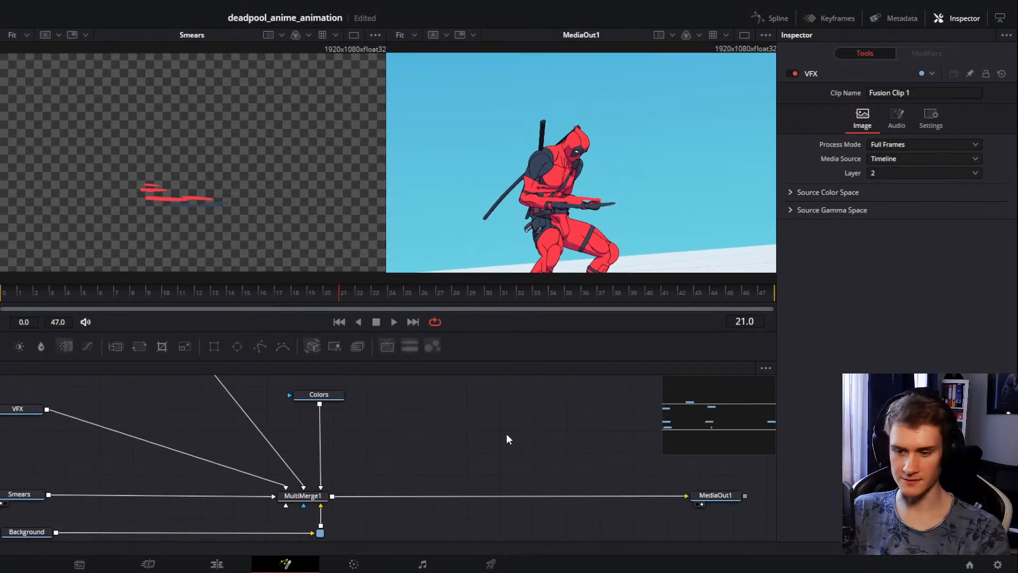
drag(507, 439, 388, 432)
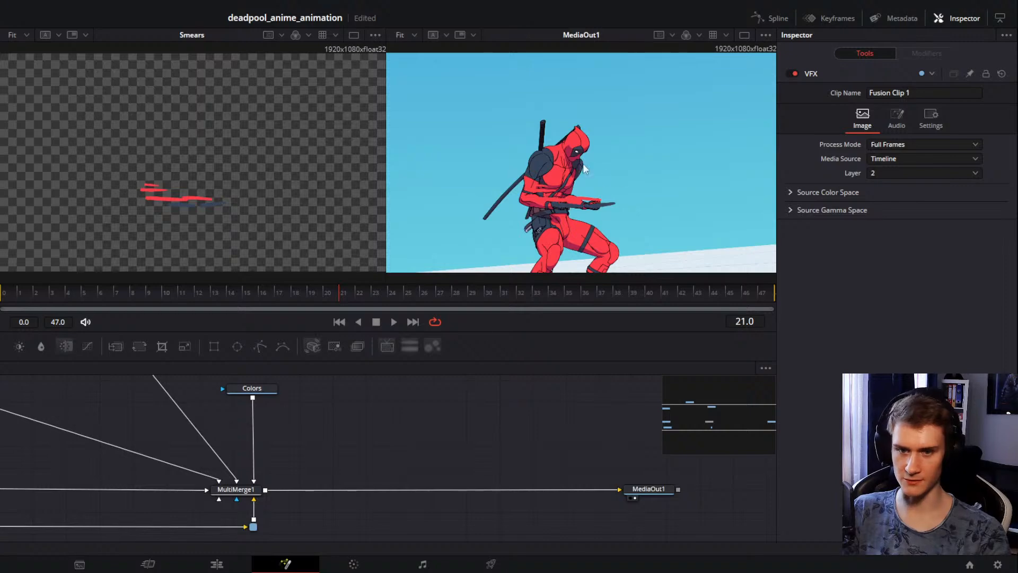
mouse_move(607, 174)
mouse_down()
mouse_move(596, 160)
mouse_move(620, 162)
mouse_move(605, 166)
mouse_up()
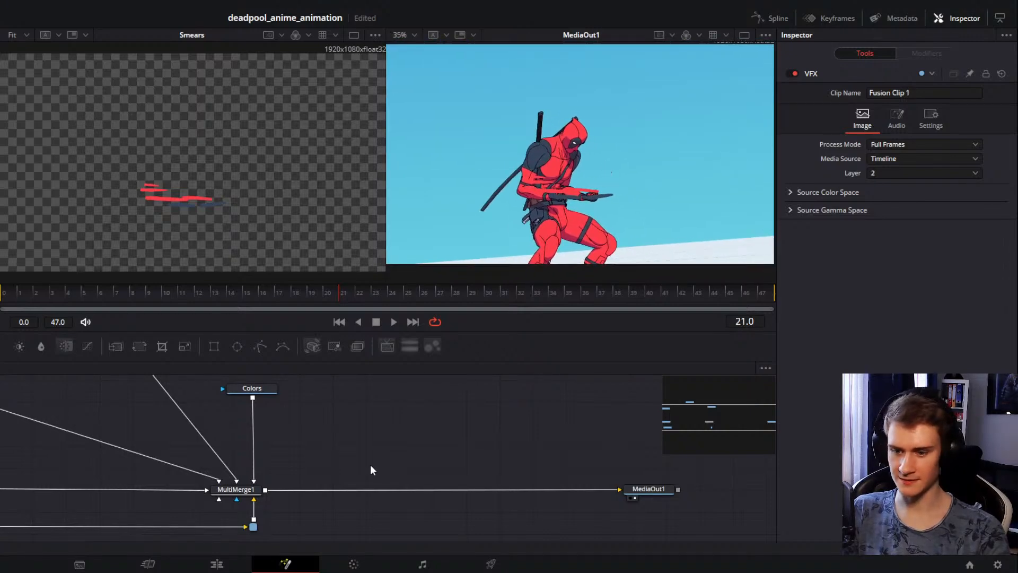
key(shift+space)
text(l)
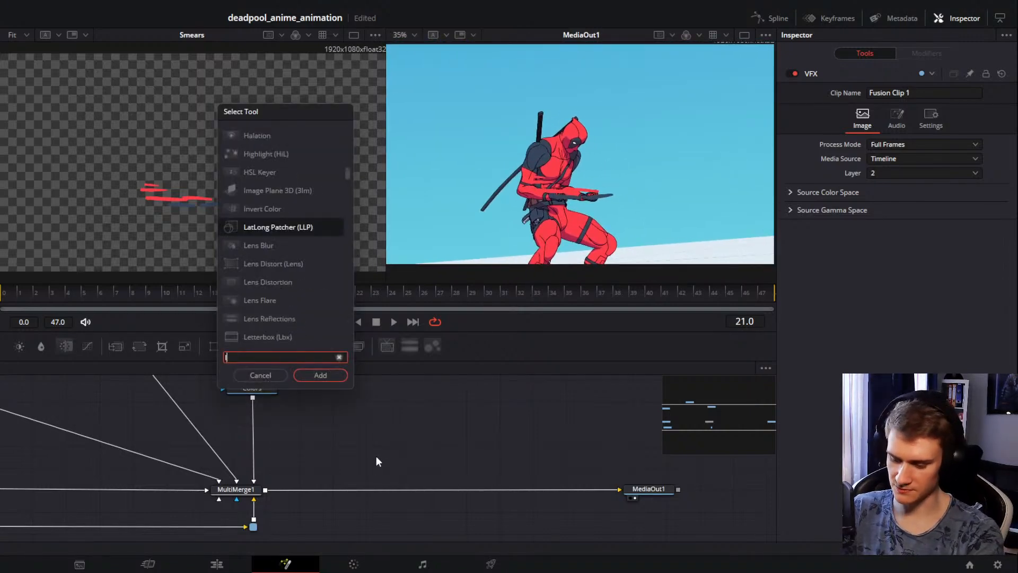
text(ut)
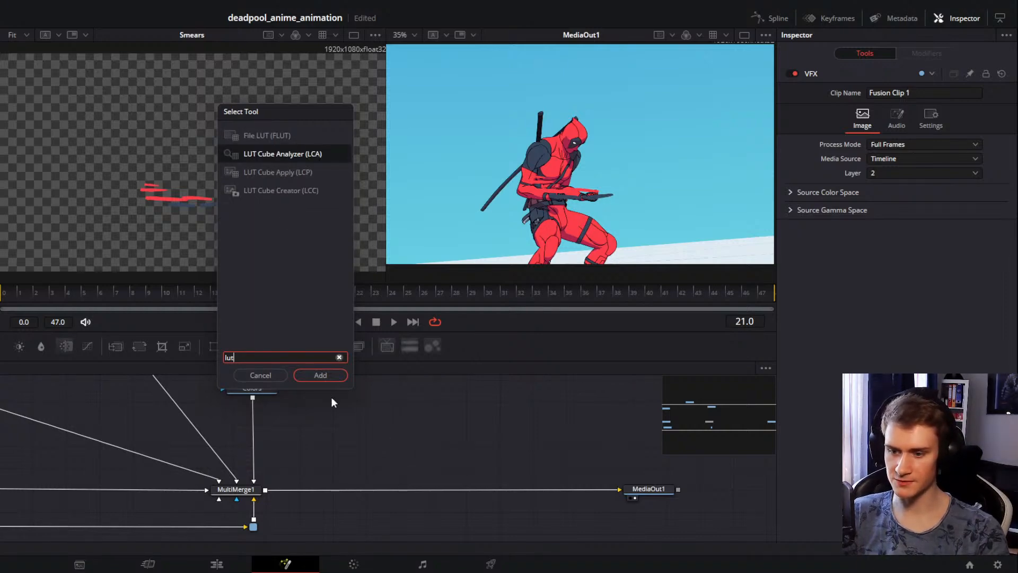
key(Escape)
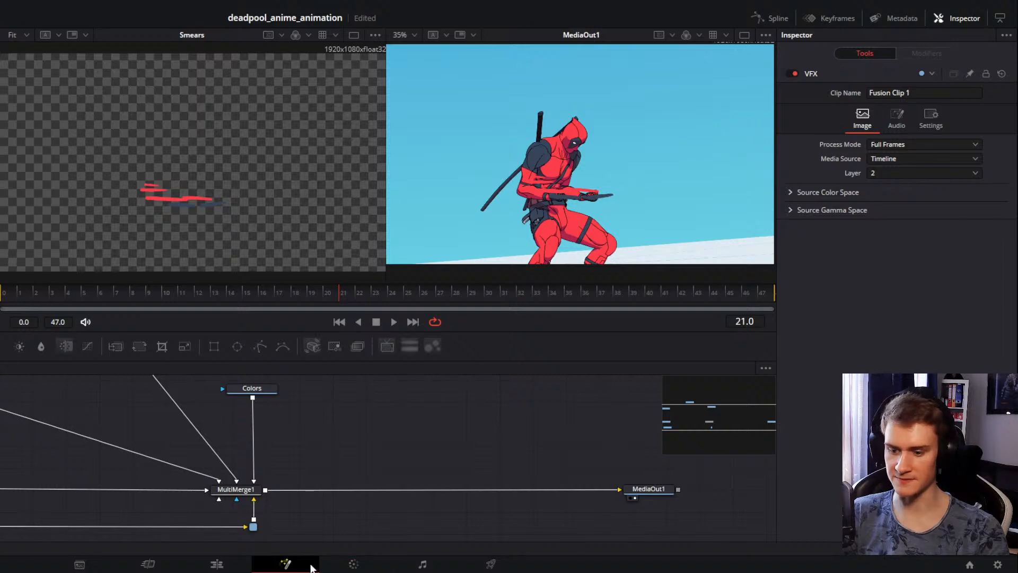
Step: Review Fusion Clip 1 on the Color page, and examine Deadpool and the arm smears up close on the Edit page
click(354, 564)
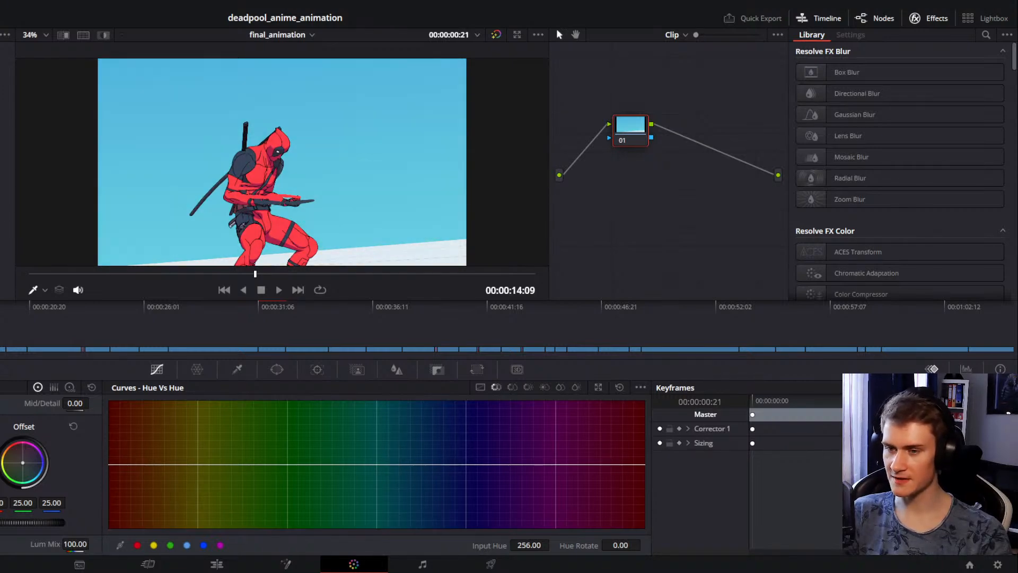
click(216, 563)
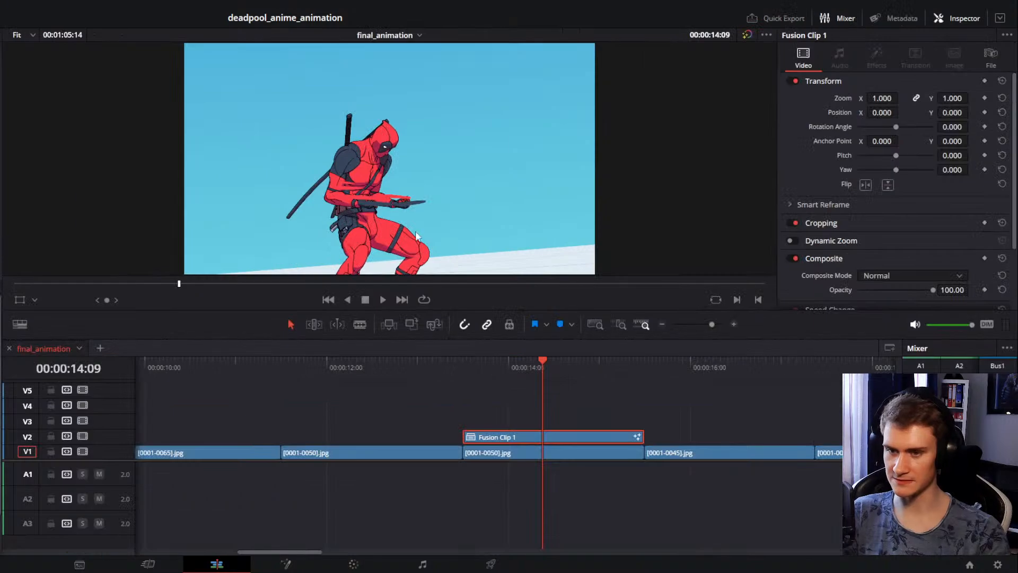
drag(404, 150, 450, 146)
scroll(450, 148, up, 5)
scroll(450, 151, down, 1)
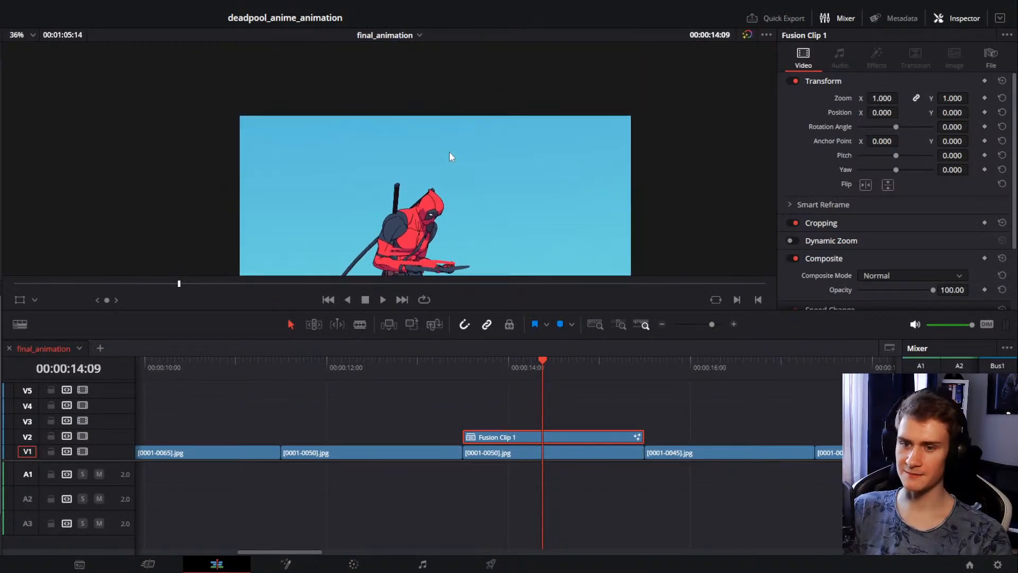
scroll(445, 159, up, 8)
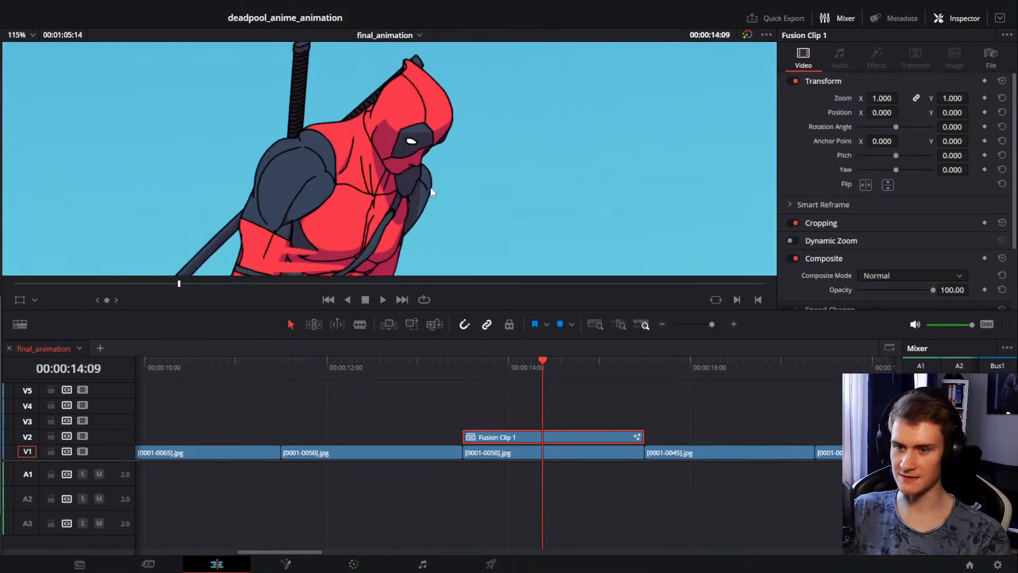
scroll(431, 180, down, 4)
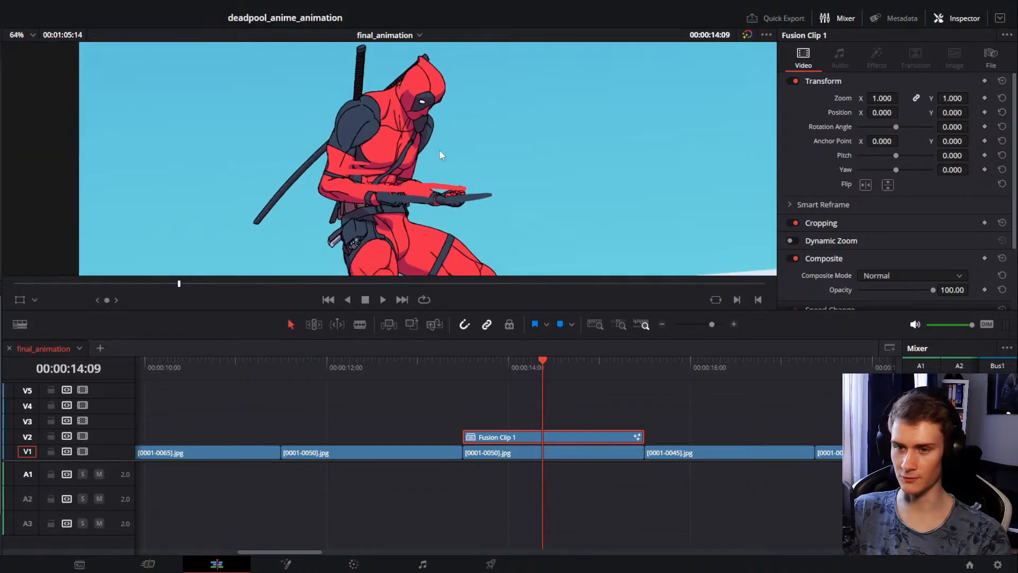
Step: Inspect the character's line art in the timeline viewer at full-frame size and close up
drag(440, 155, 397, 154)
scroll(441, 162, down, 4)
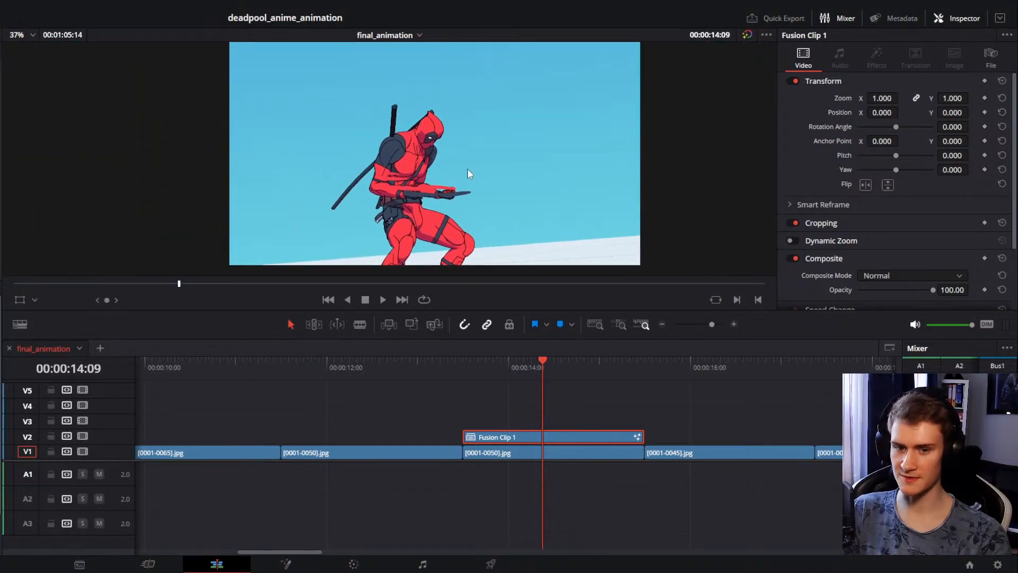
drag(466, 168, 466, 176)
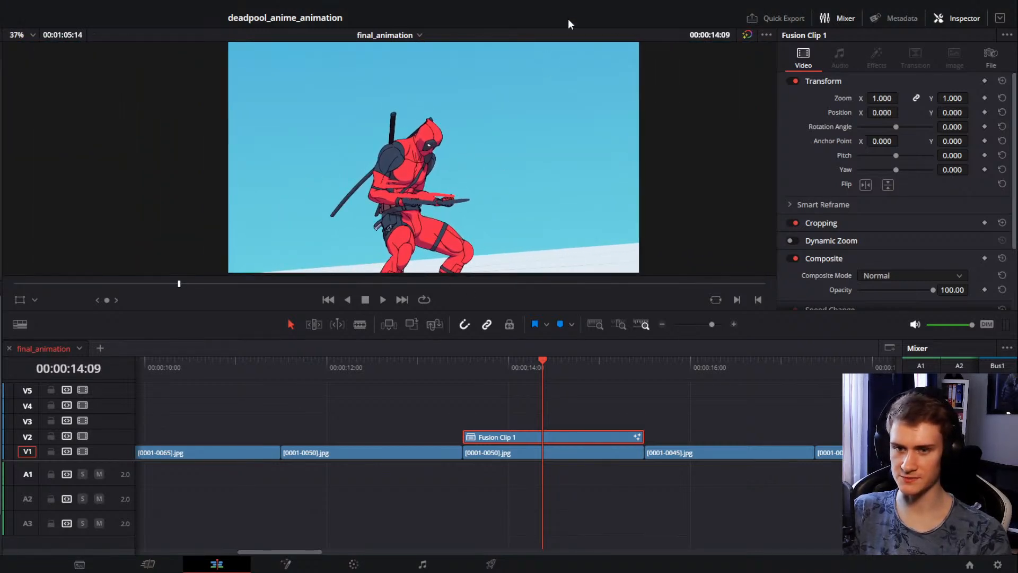
scroll(489, 173, down, 1)
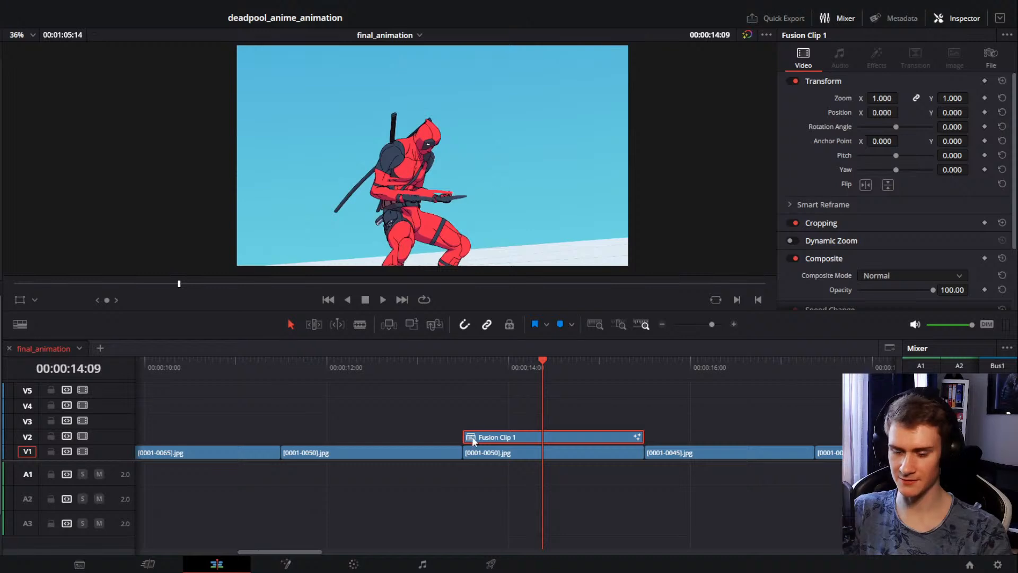
click(456, 411)
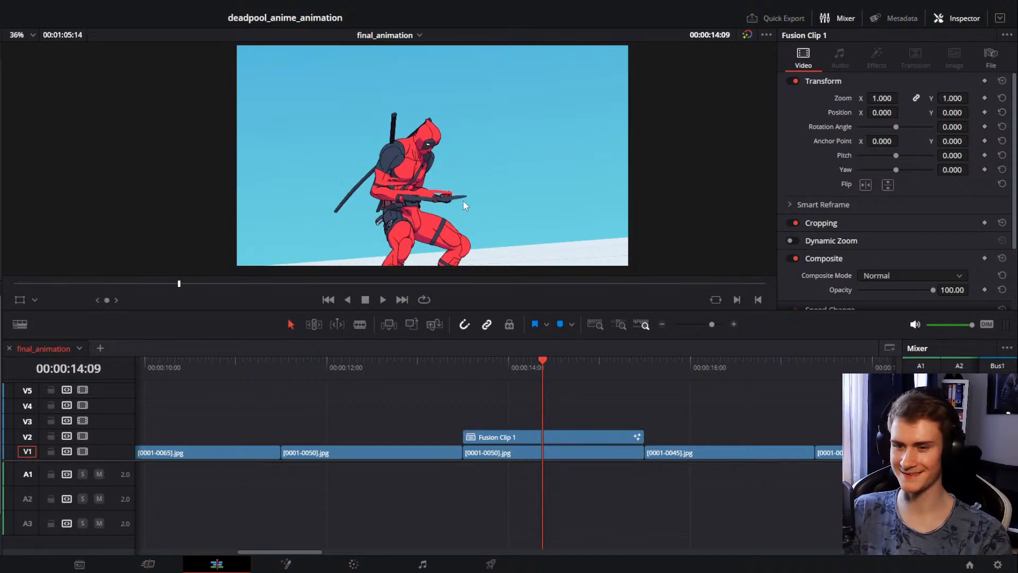
scroll(463, 200, up, 5)
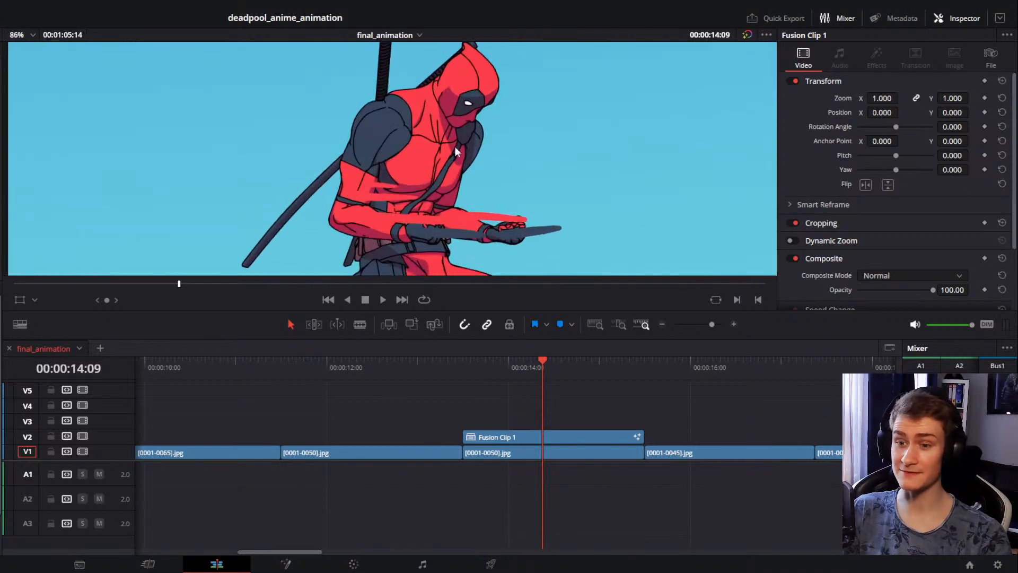
scroll(455, 151, up, 4)
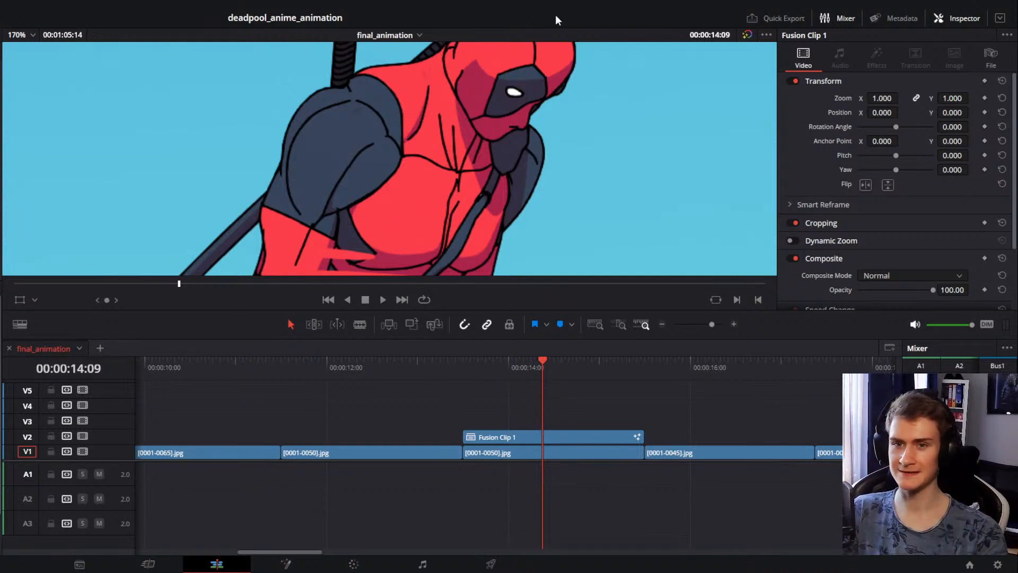
Step: Open Fusion Clip 1 in the Fusion page and move the Lineart node away to leave room beside it
click(505, 439)
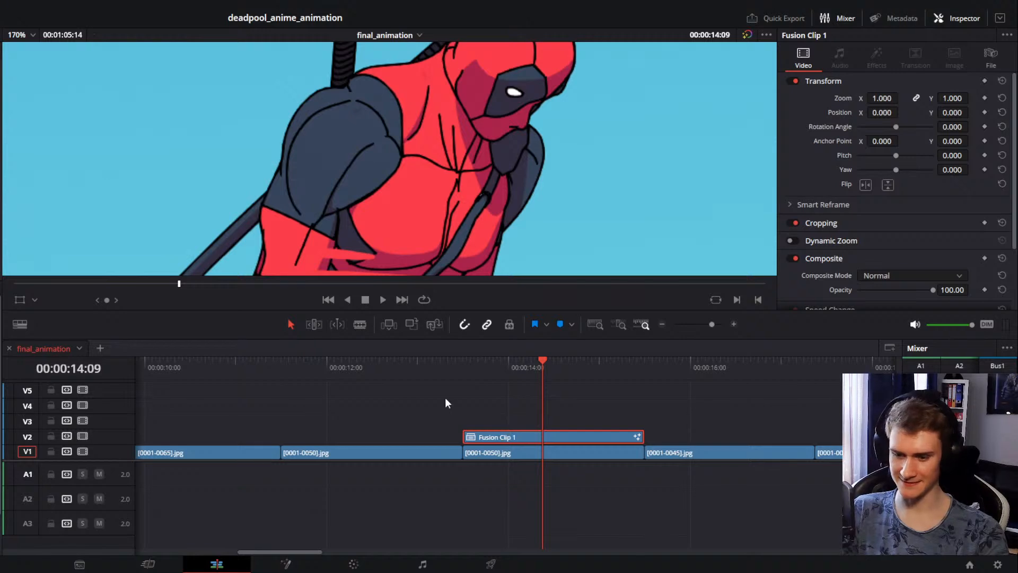
key(shift+5)
drag(310, 462, 445, 516)
drag(223, 439, 127, 426)
click(251, 441)
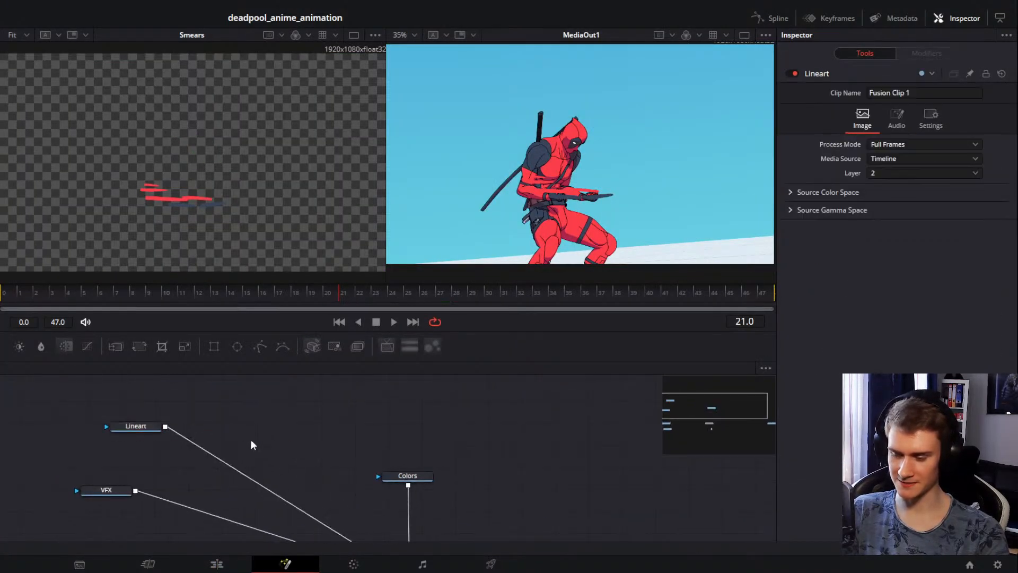
Step: Try a Blur node directly after the Lineart node with a blur size of 1.0
click(174, 427)
click(41, 347)
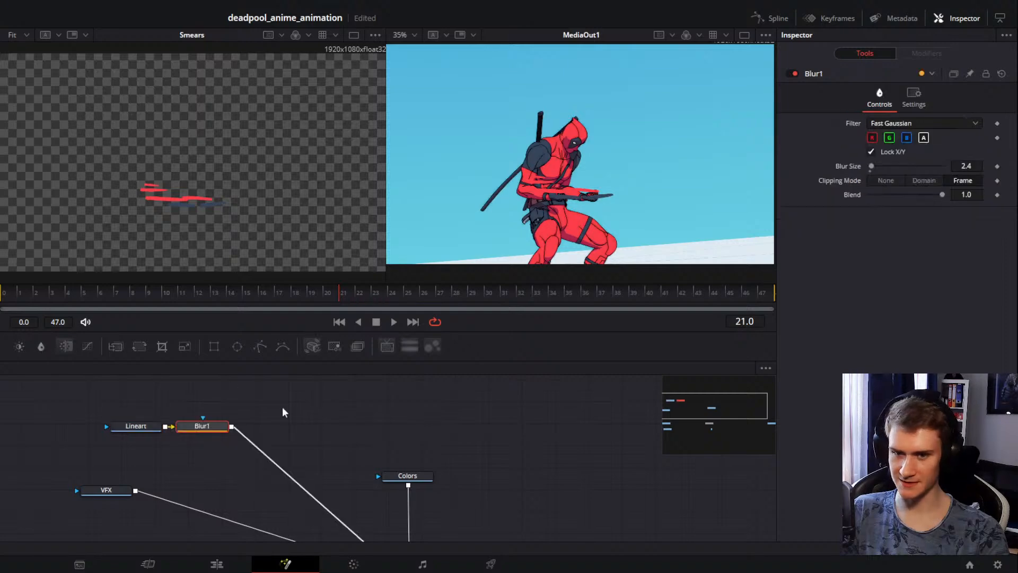
mouse_move(204, 429)
mouse_down()
mouse_move(221, 432)
mouse_move(211, 433)
mouse_up()
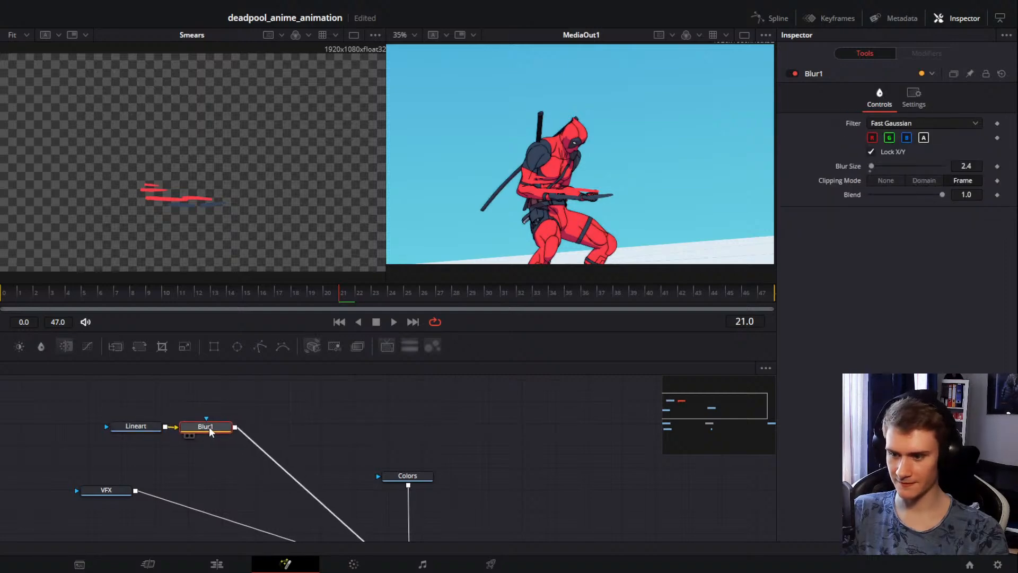
scroll(556, 155, up, 5)
drag(556, 154, 578, 191)
scroll(577, 191, up, 1)
drag(209, 427, 209, 426)
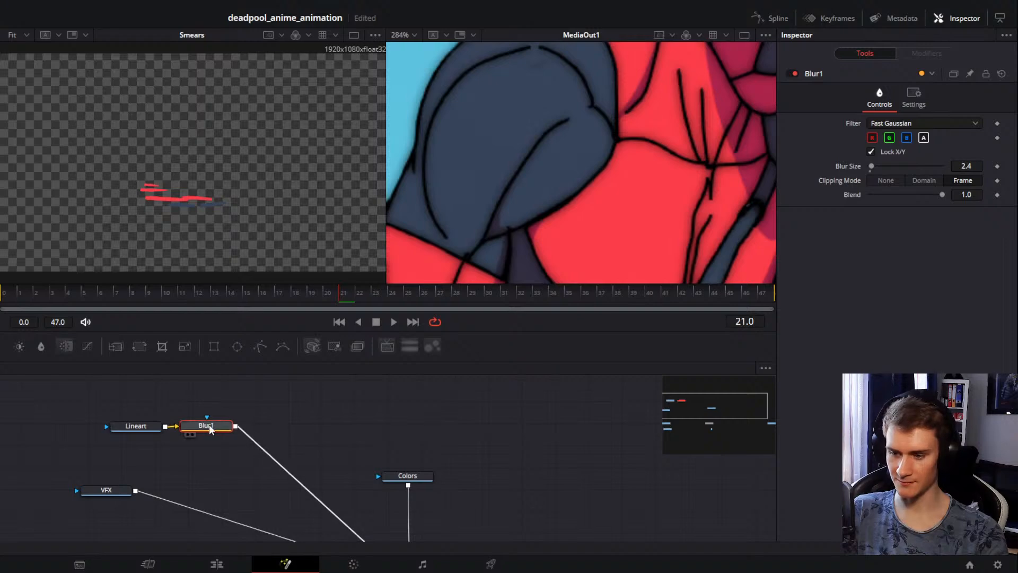
mouse_move(871, 166)
mouse_down()
mouse_move(883, 170)
mouse_move(872, 171)
mouse_up()
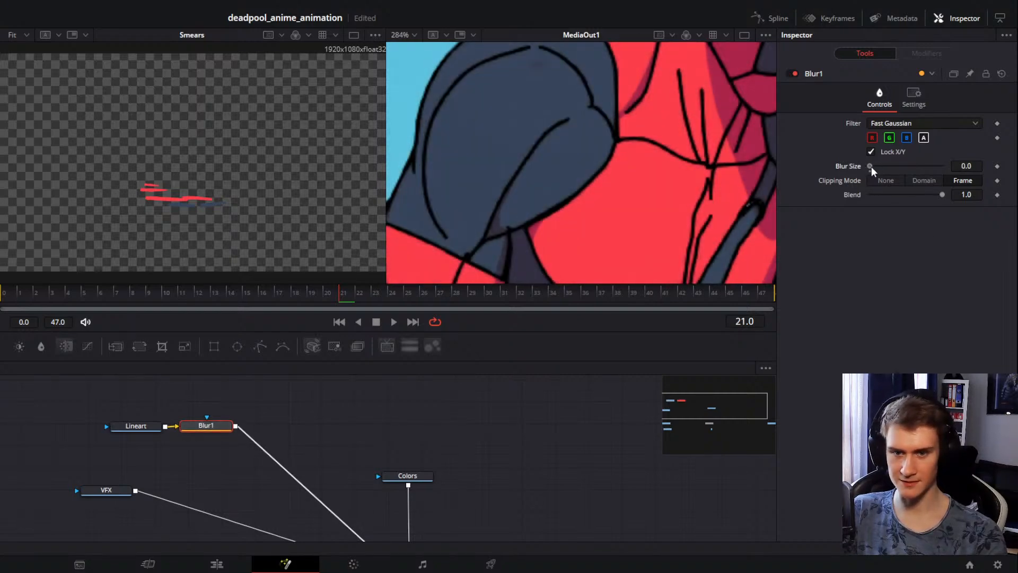
click(871, 167)
Step: Switch the Lineart layer off in MultiMerge1 and toggle the Colors layer off and on to compare the composite
drag(356, 476, 358, 442)
drag(412, 519, 432, 504)
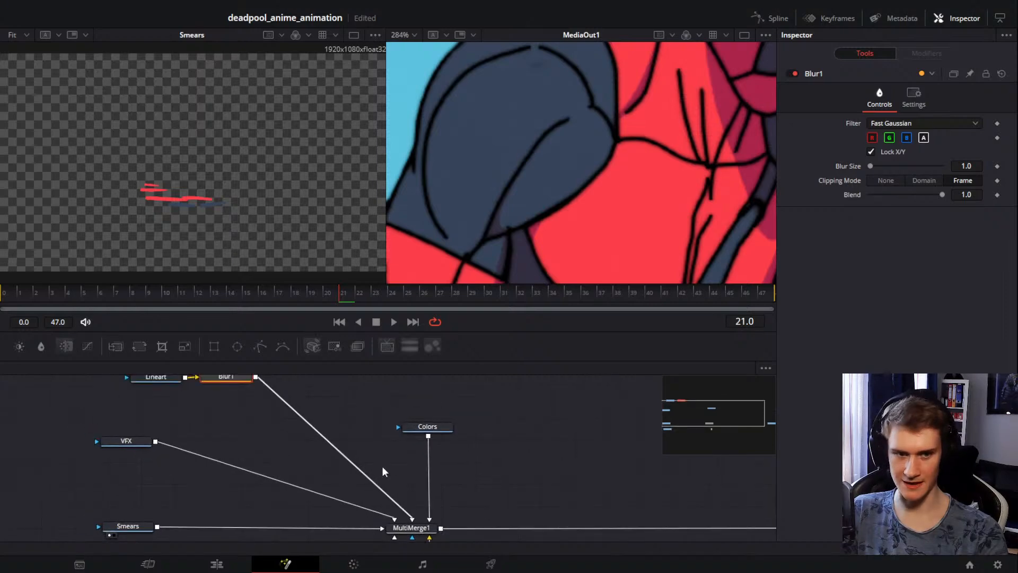
mouse_move(383, 466)
mouse_down()
mouse_move(418, 443)
mouse_move(400, 411)
mouse_move(397, 441)
mouse_move(422, 513)
mouse_move(341, 444)
mouse_up()
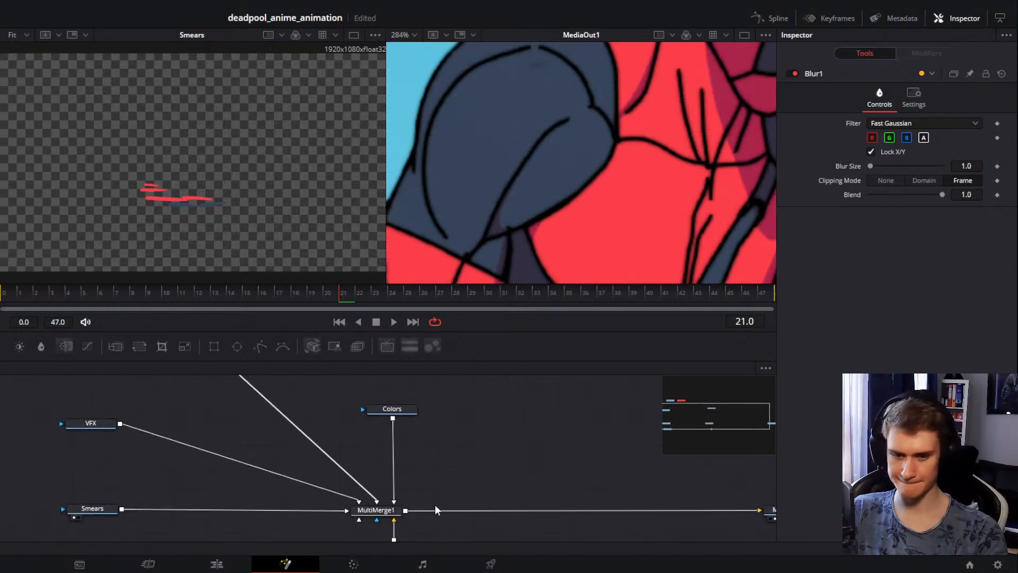
click(385, 512)
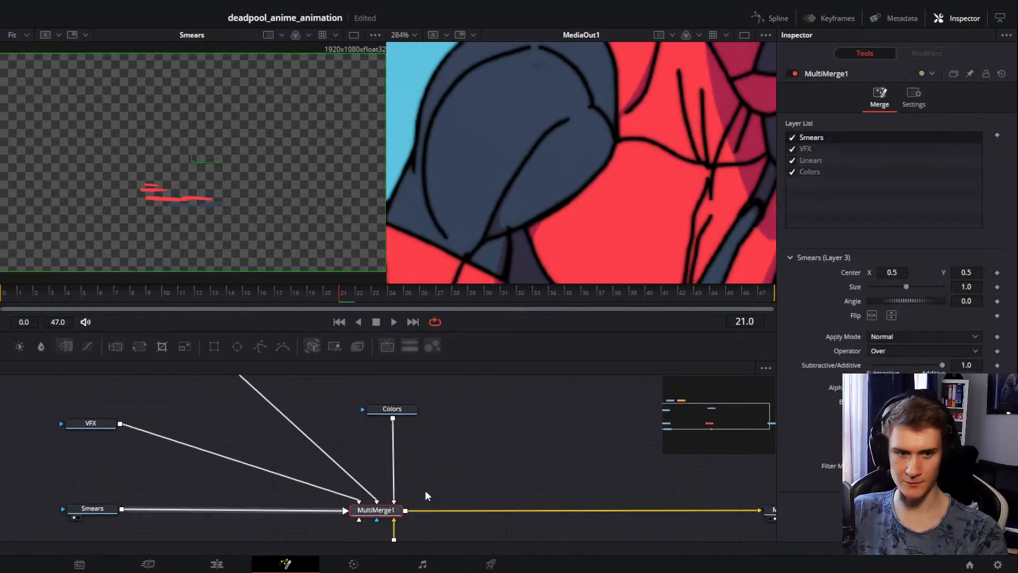
click(792, 161)
click(792, 160)
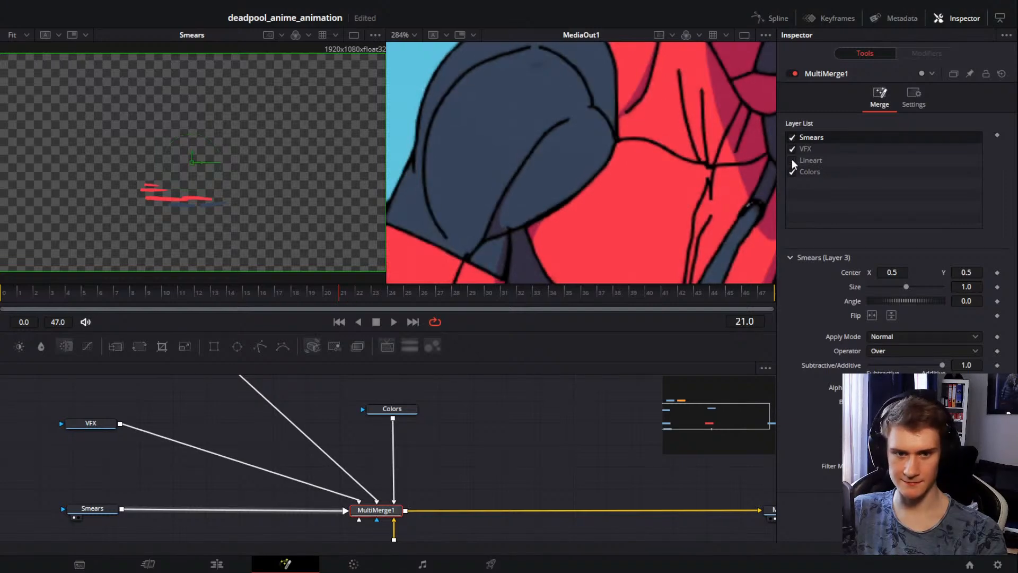
click(792, 172)
click(792, 172)
click(807, 152)
Step: Delete the Blur node that follows the Lineart node
drag(433, 462, 507, 410)
drag(290, 495, 386, 510)
mouse_move(376, 389)
mouse_down()
mouse_move(341, 450)
mouse_move(359, 484)
mouse_move(307, 425)
mouse_up()
click(343, 419)
key(Delete)
Step: Check the source layers of the Smears, VFX, Lineart and Colors nodes, and set the VFX node to layer 3
mouse_move(328, 472)
mouse_down()
mouse_move(312, 474)
mouse_move(316, 432)
mouse_up()
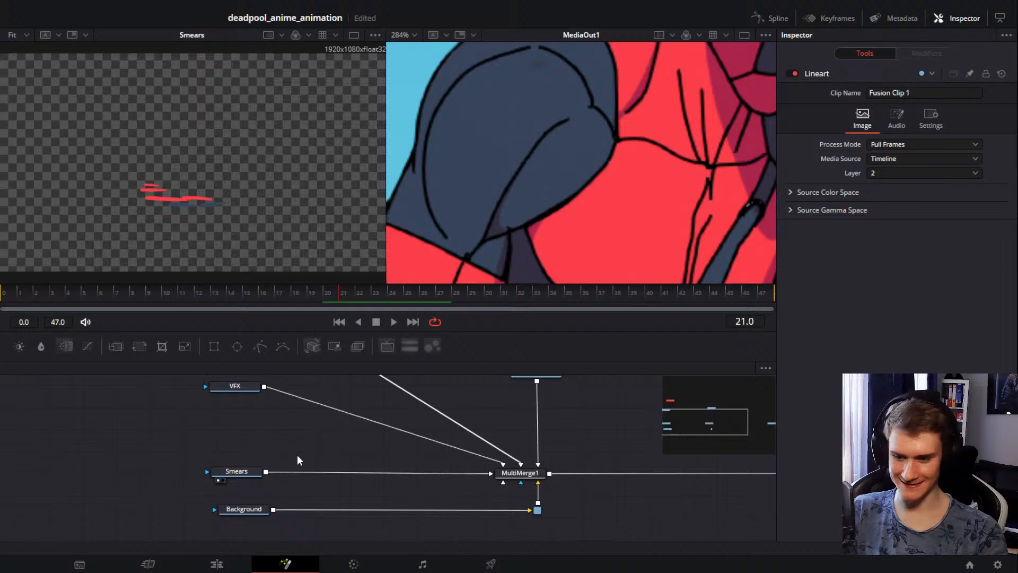
click(245, 509)
click(240, 472)
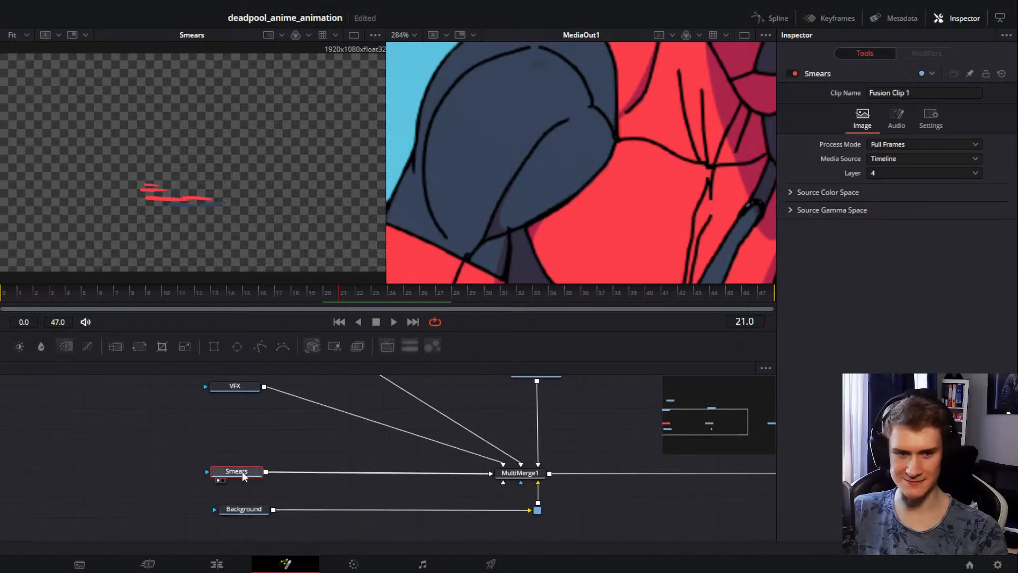
drag(301, 447, 307, 491)
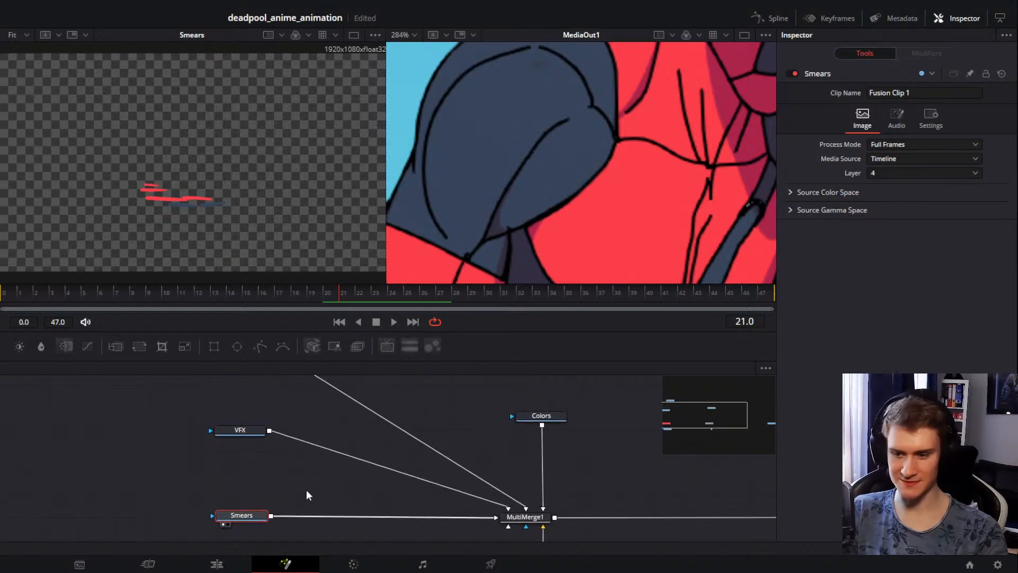
click(891, 174)
click(240, 430)
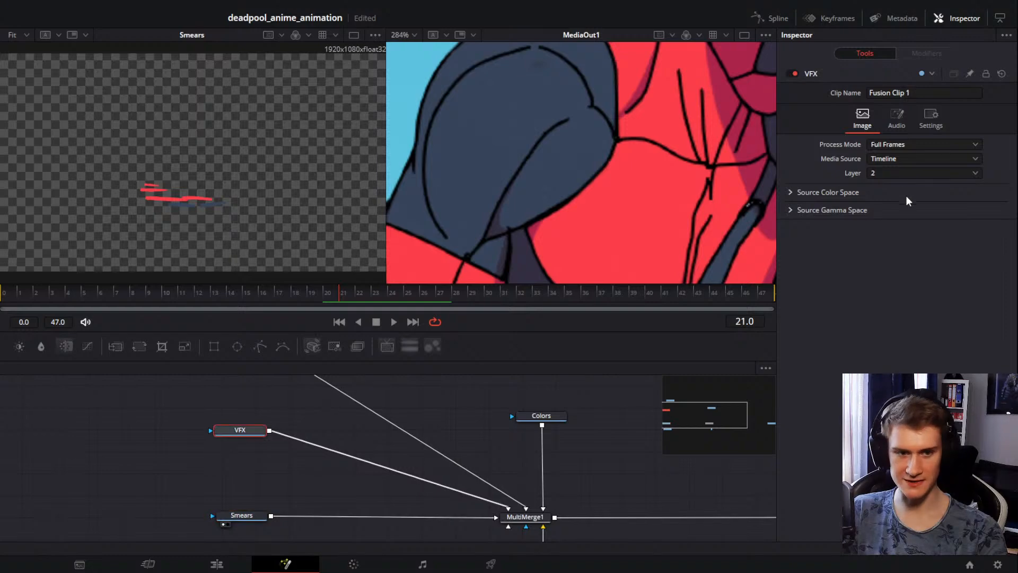
click(904, 174)
click(881, 226)
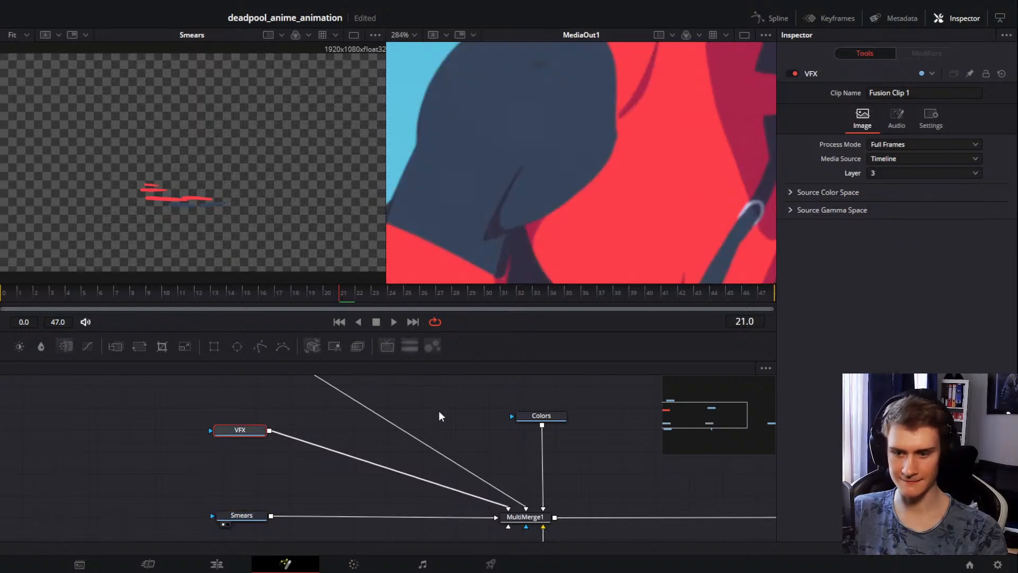
scroll(440, 424, up, 4)
click(283, 428)
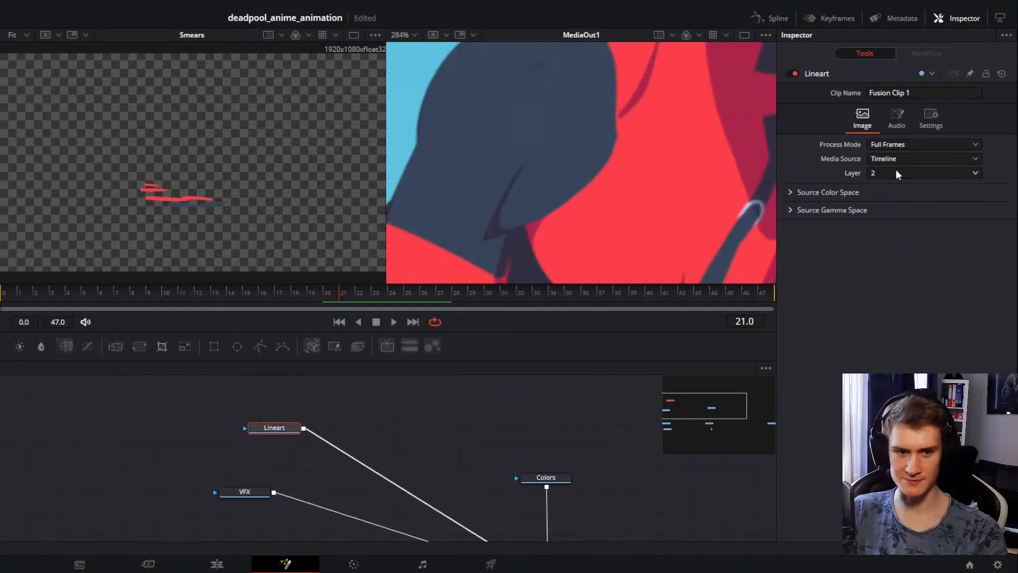
drag(478, 479, 429, 422)
click(495, 427)
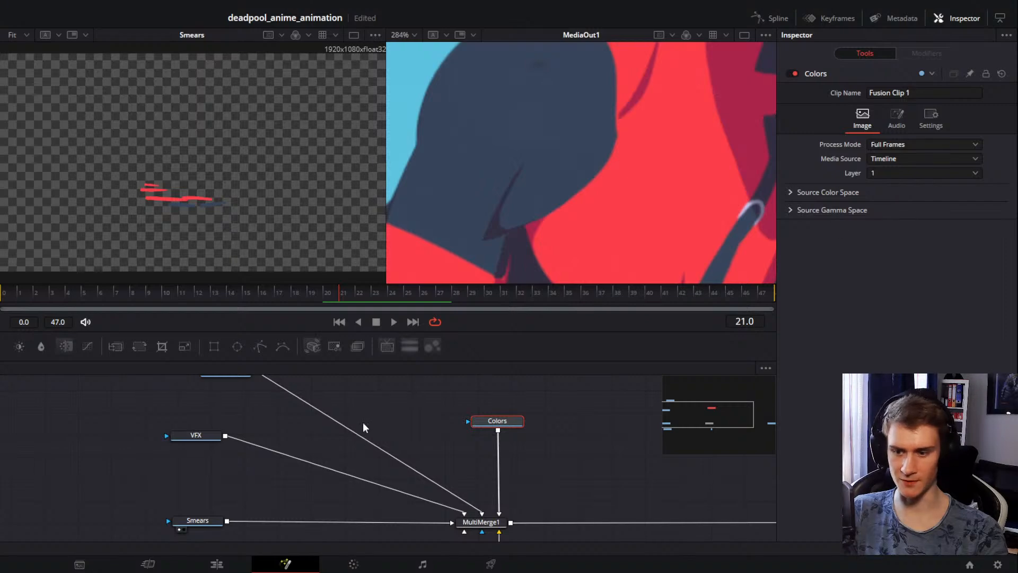
Step: Insert a new Blur node between the Lineart node and MultiMerge1
drag(365, 428, 427, 474)
drag(313, 452, 308, 448)
click(287, 415)
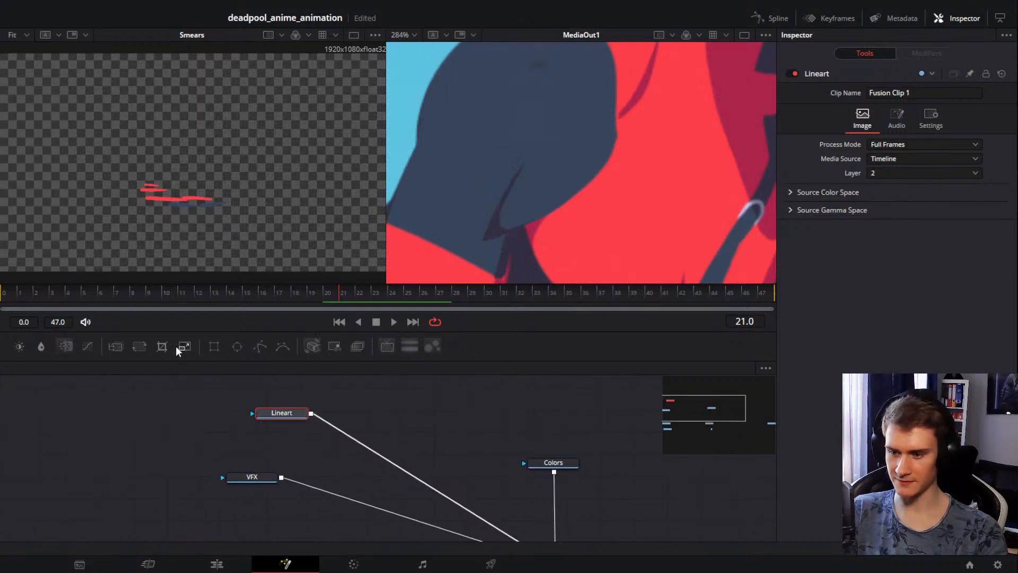
click(41, 347)
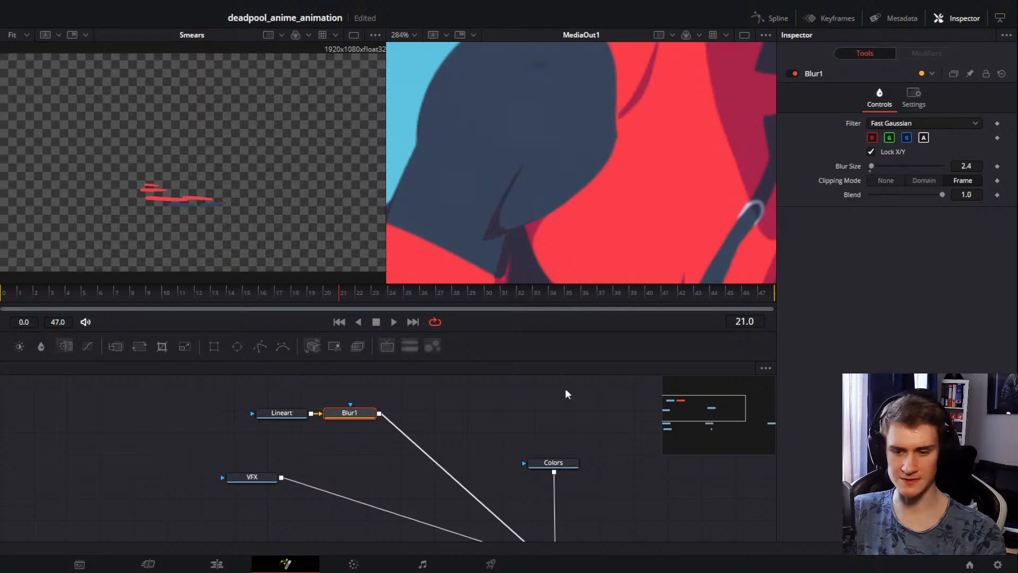
Step: Turn the Lineart layer back on in MultiMerge1
drag(505, 499, 445, 430)
click(488, 495)
click(792, 160)
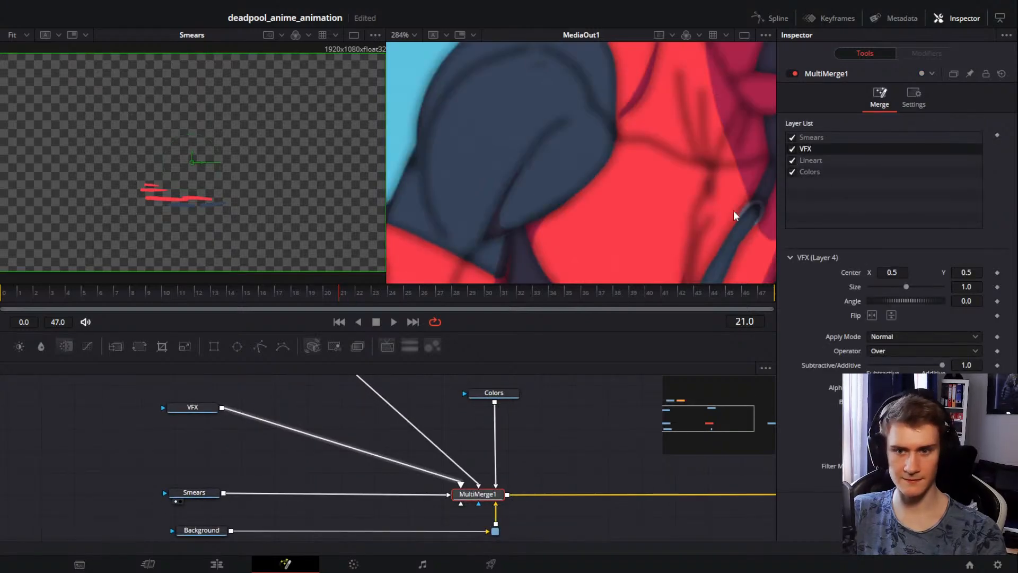
Step: Set the blur size of the Lineart's Blur node to 1 and check the softened lines
drag(432, 394, 506, 470)
drag(364, 357, 364, 418)
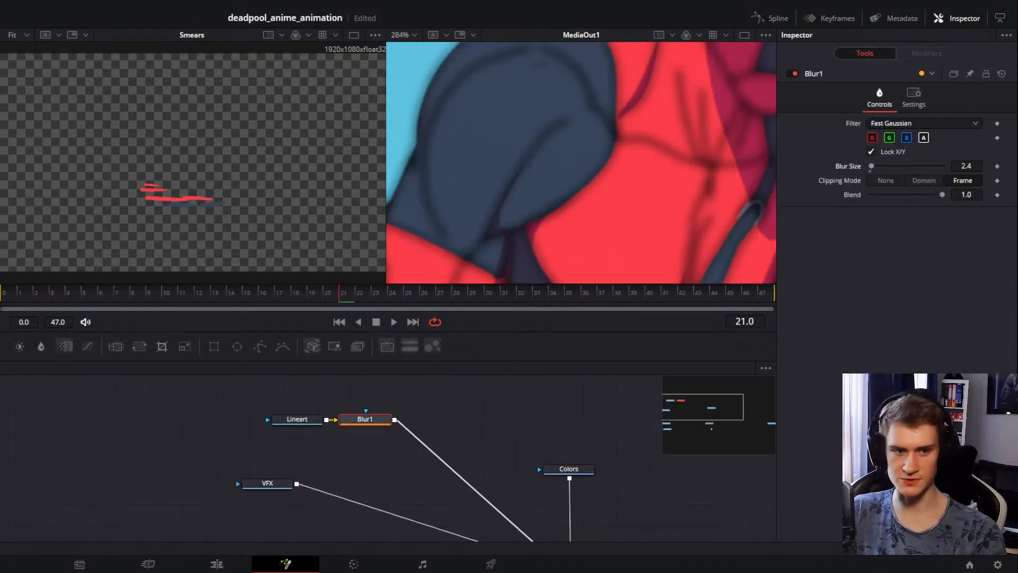
click(966, 166)
key(BackSpace)
key(BackSpace)
key(BackSpace)
text(1)
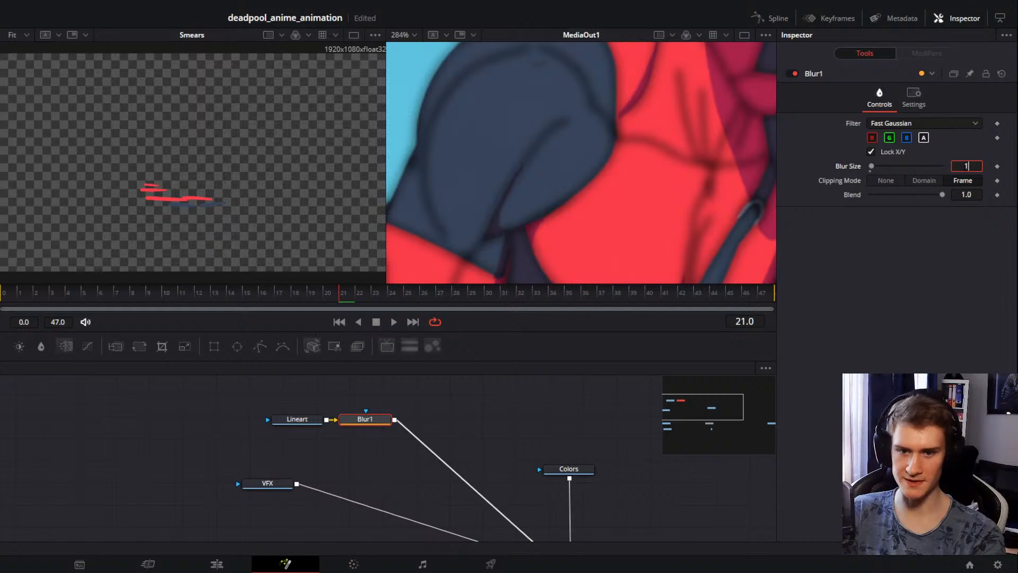
key(Tab)
scroll(592, 180, down, 3)
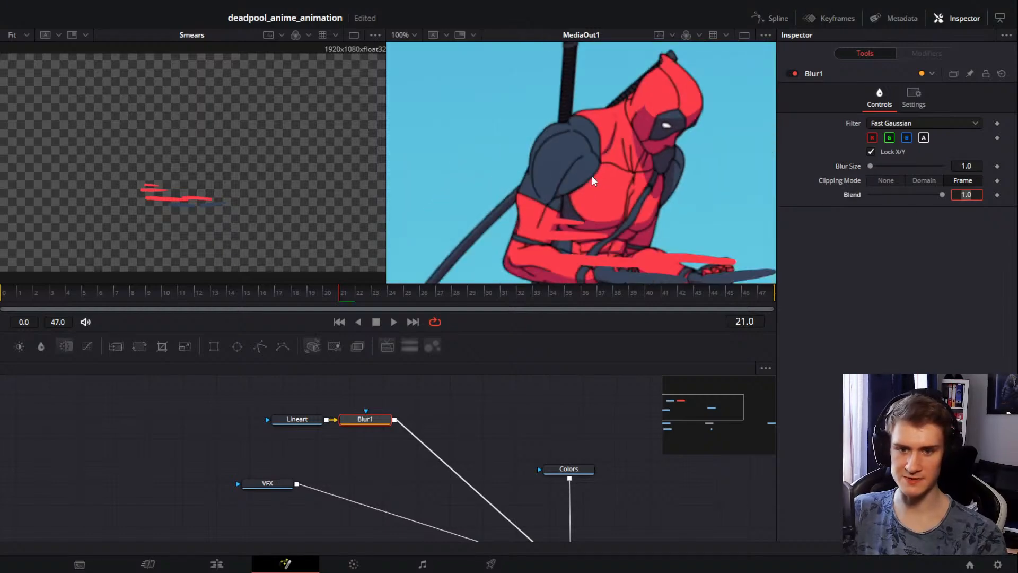
Step: Set the Blur node's blur size to 0.1 and inspect the line art around the shoulder and chest
click(966, 166)
text(.1)
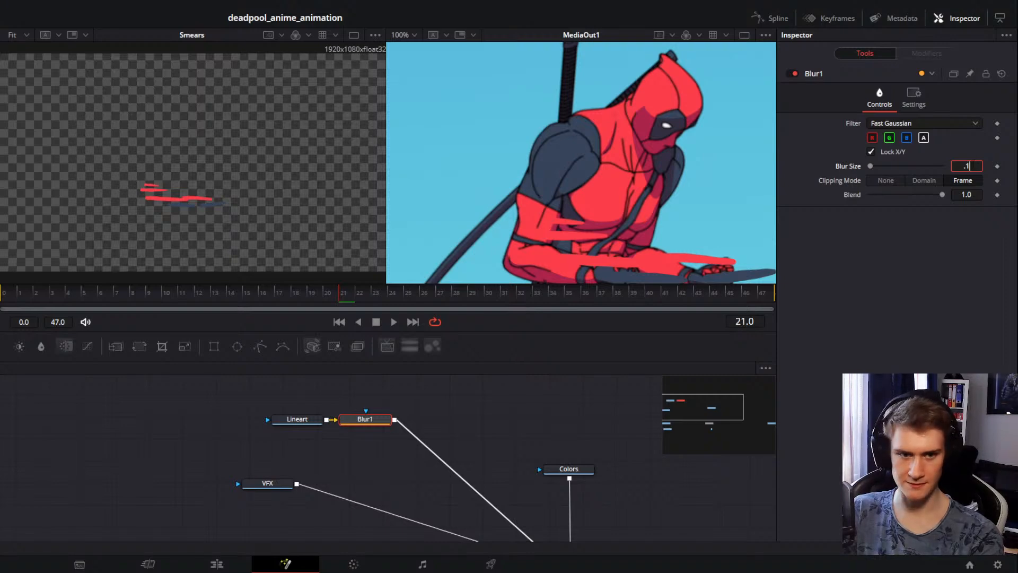
key(Tab)
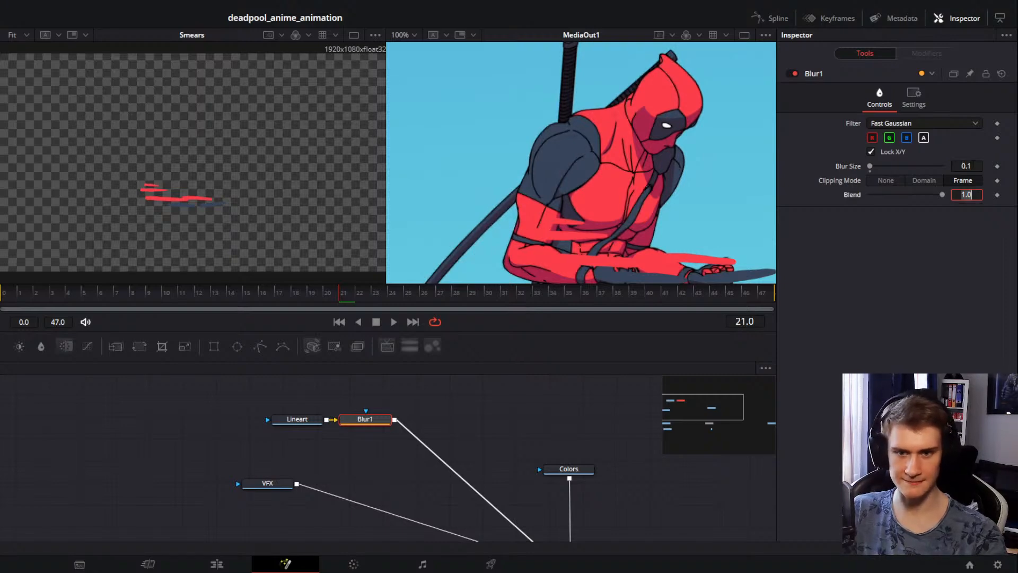
scroll(602, 180, up, 5)
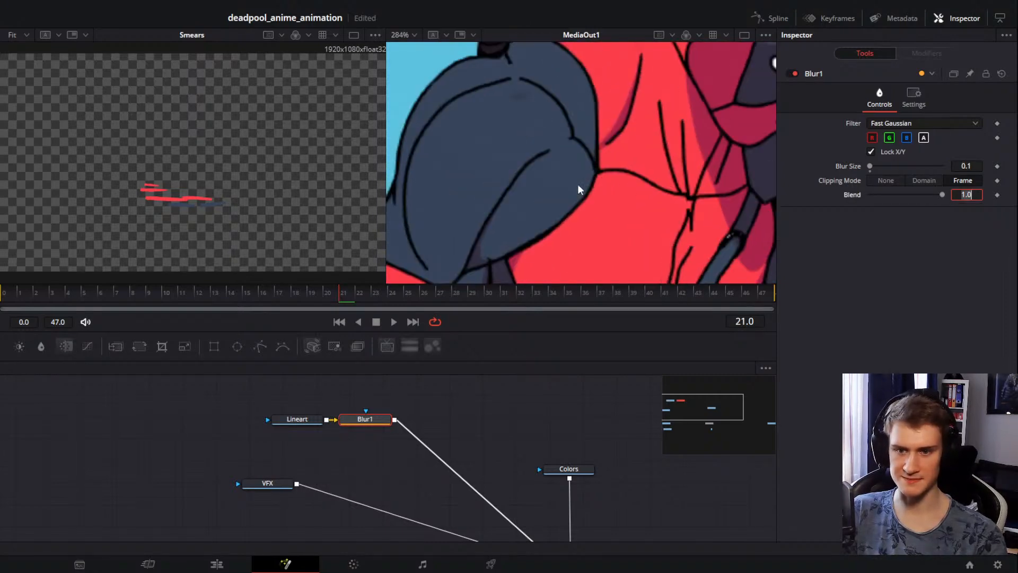
drag(578, 189, 625, 164)
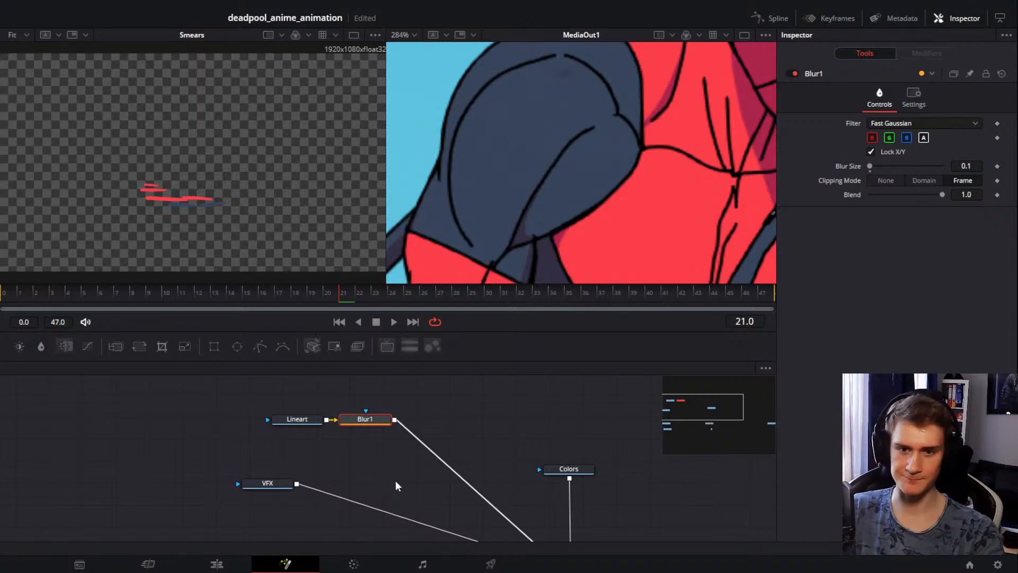
drag(593, 226, 626, 143)
scroll(584, 174, up, 2)
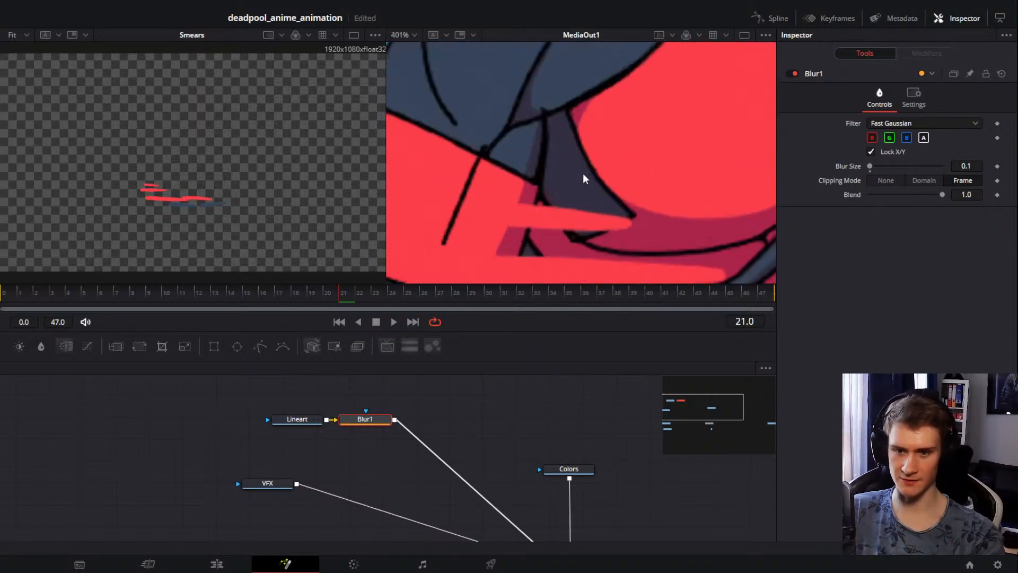
scroll(583, 179, down, 3)
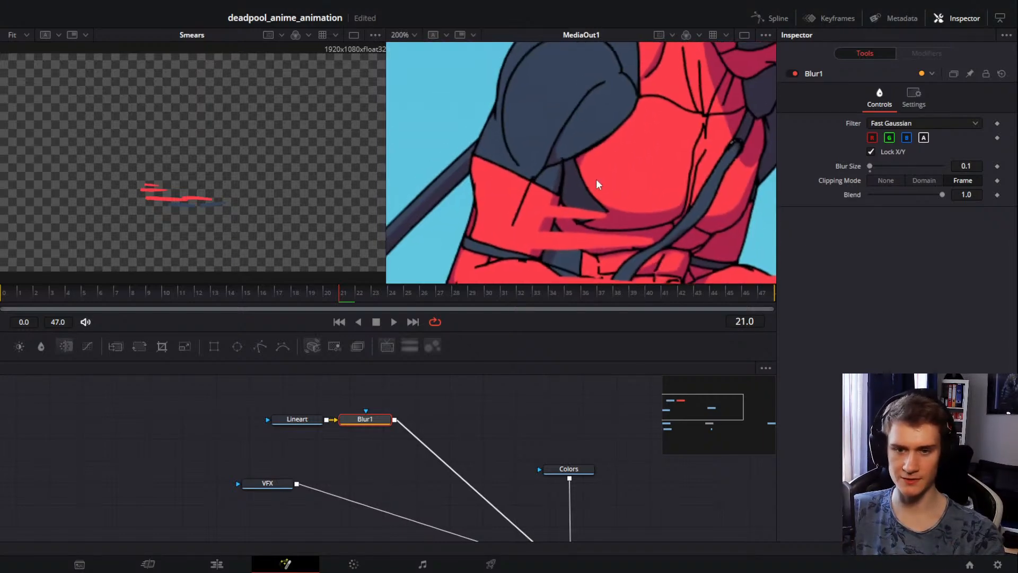
Step: Inspect the line art around the shoulder and delete the Blur node after Lineart
scroll(601, 150, up, 2)
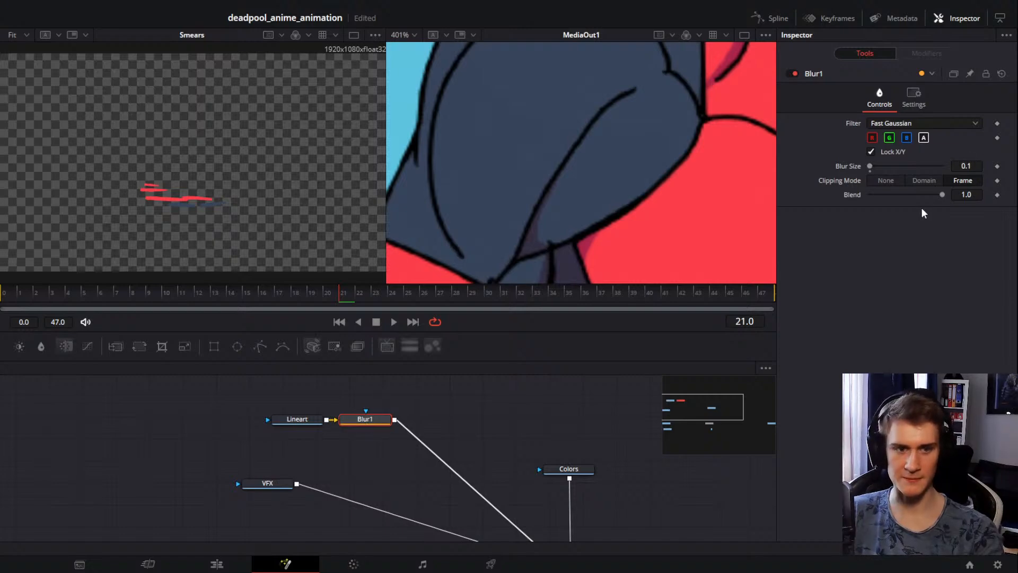
click(966, 166)
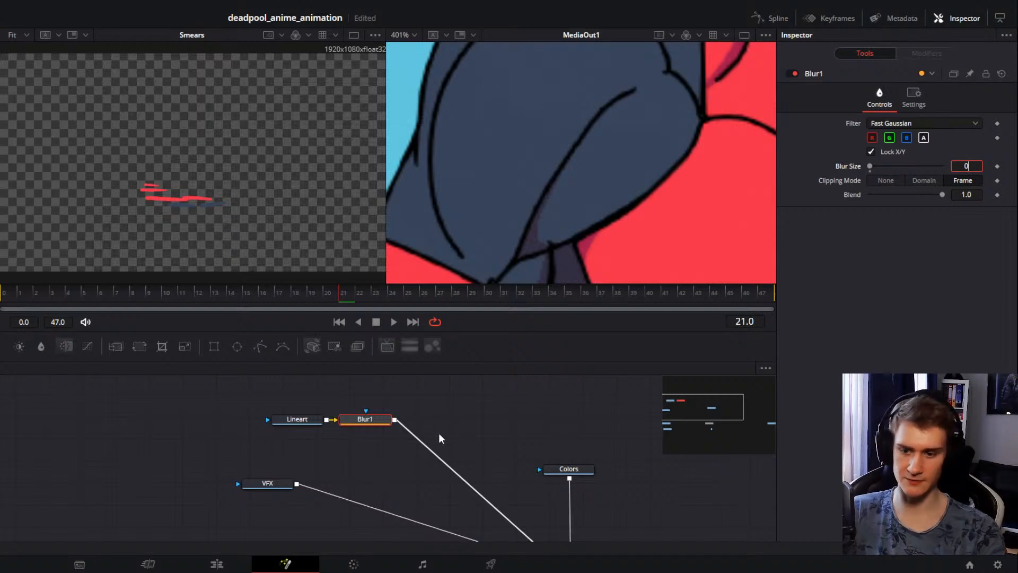
key(Return)
key(Delete)
Step: Search the tool list for blur and add a Gaussian Blur node beside the Lineart node
key(shift+space)
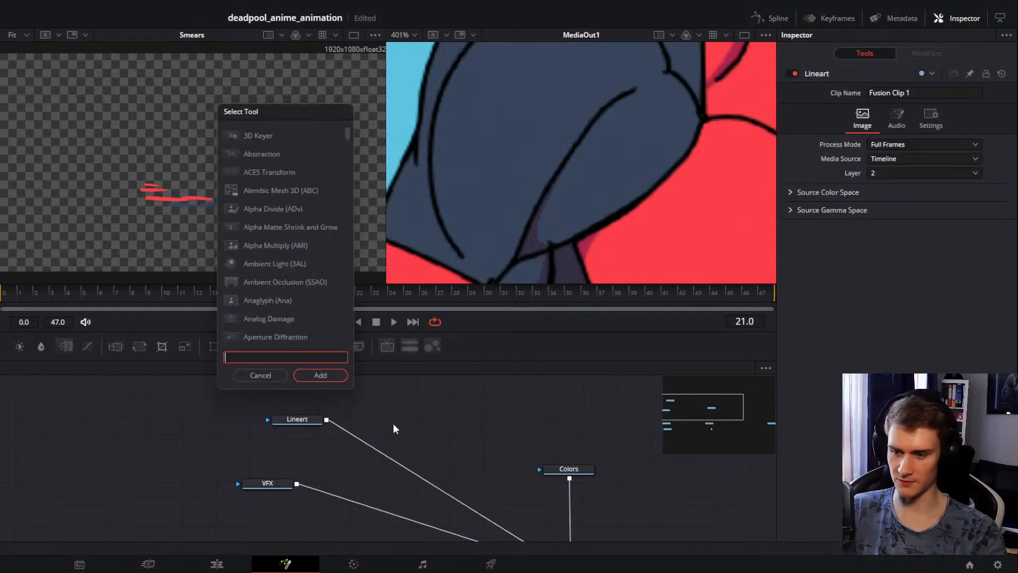
text(blur)
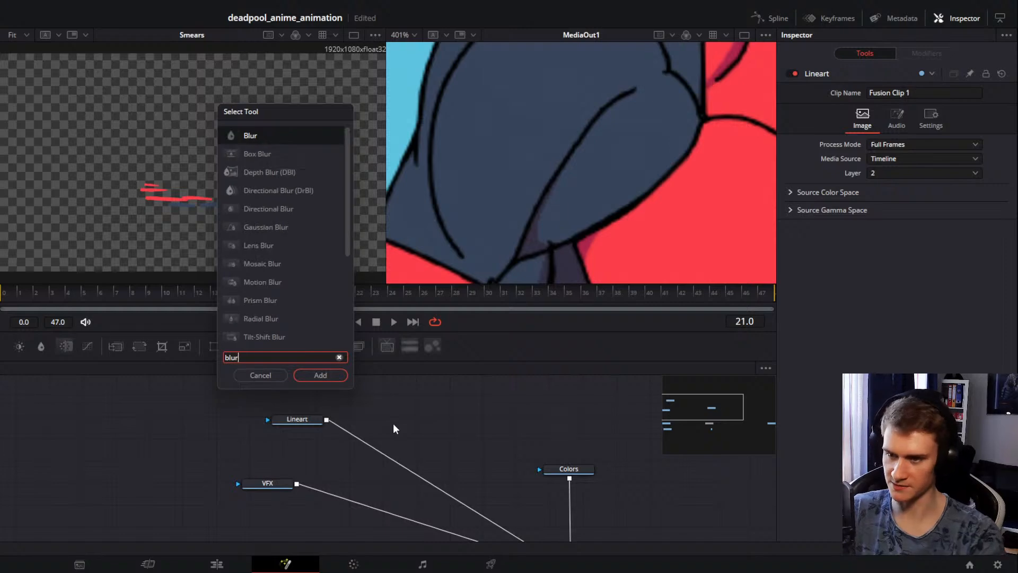
drag(294, 114, 435, 111)
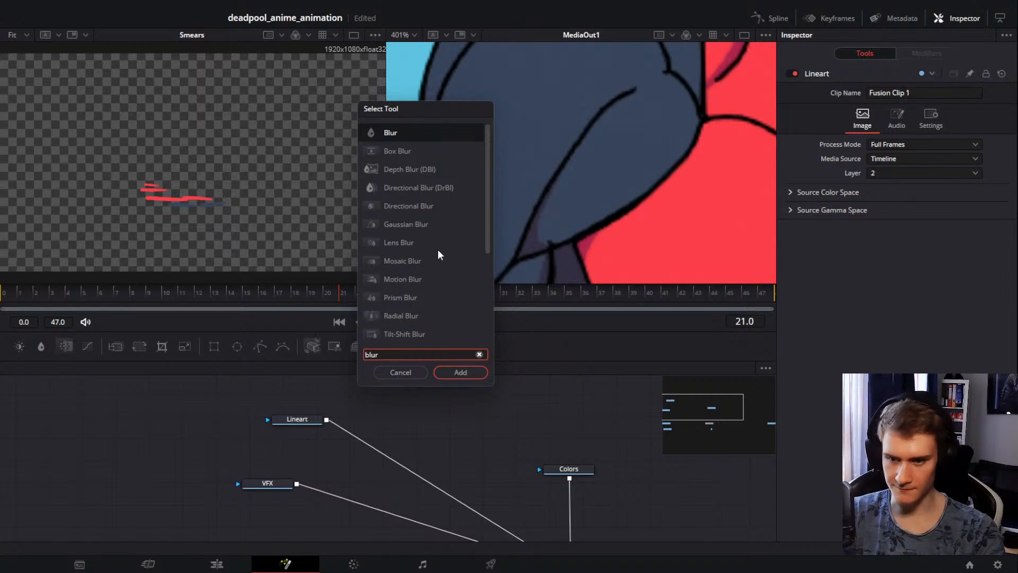
drag(488, 231, 504, 177)
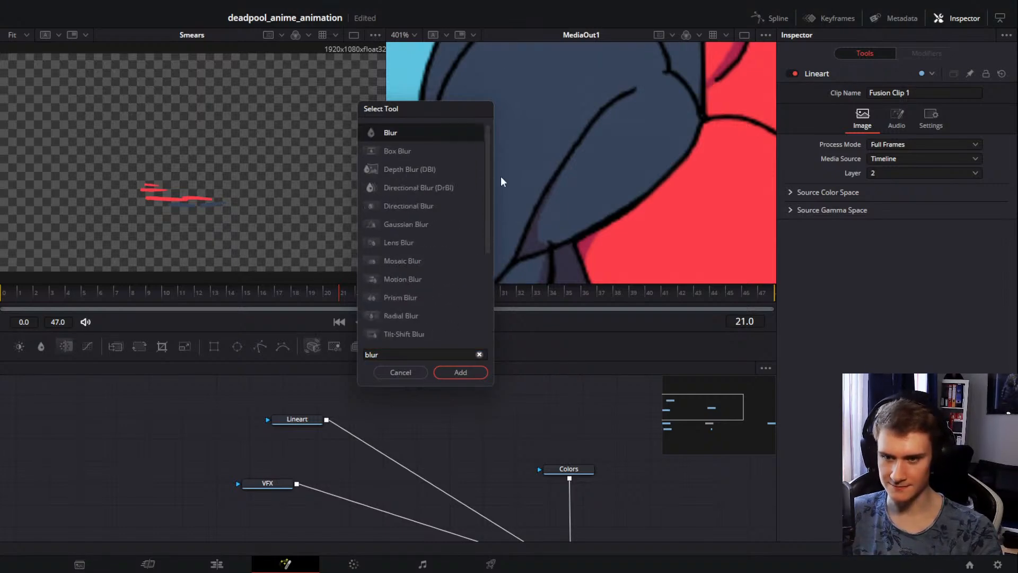
click(401, 228)
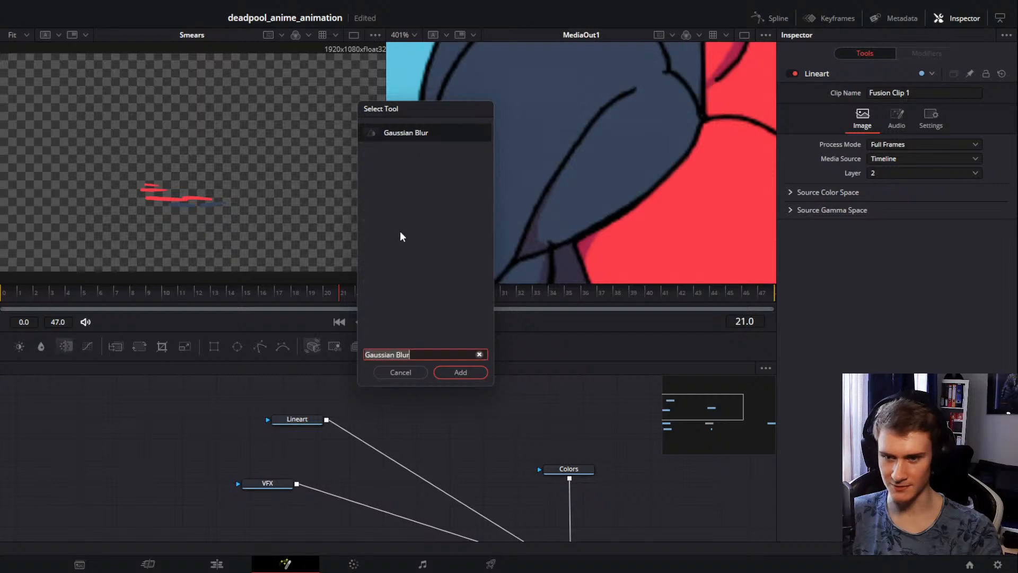
click(459, 371)
drag(431, 416, 433, 414)
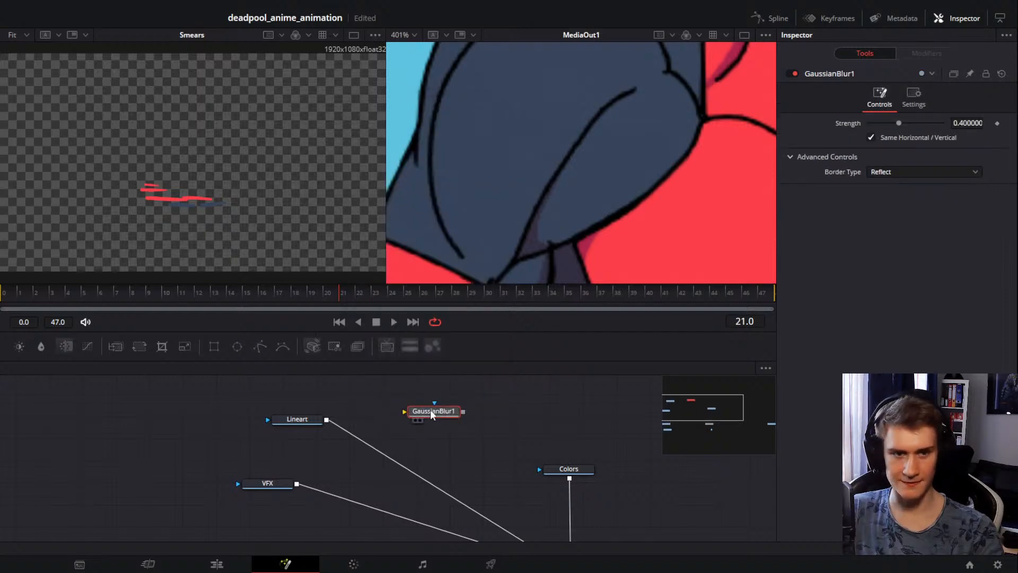
Step: Delete the Gaussian Blur node
drag(494, 450, 419, 400)
key(Delete)
key(shift+space)
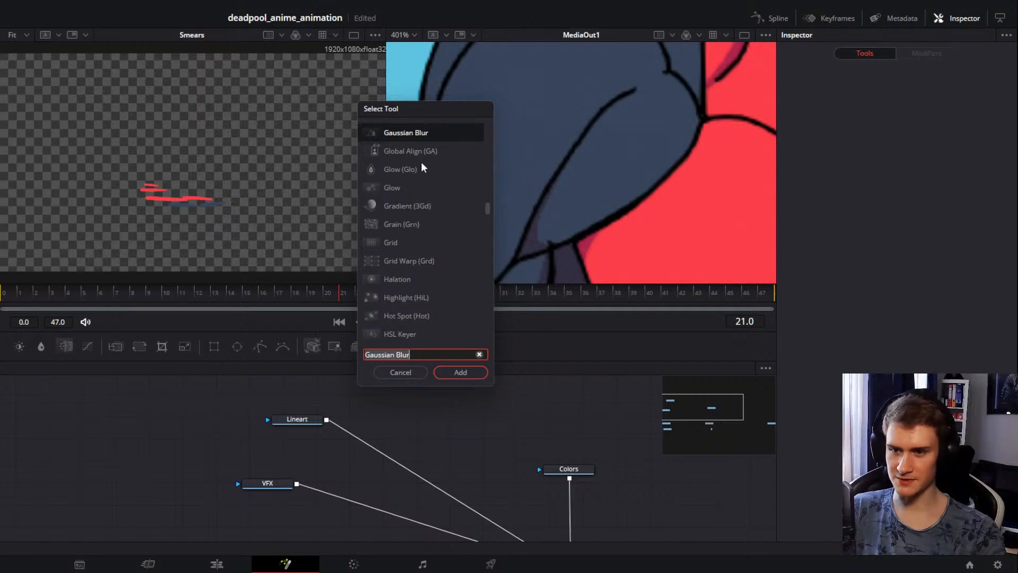
click(400, 372)
Step: Insert a new Blur node between Lineart and MultiMerge1 and set its blur size to 0.5
click(41, 347)
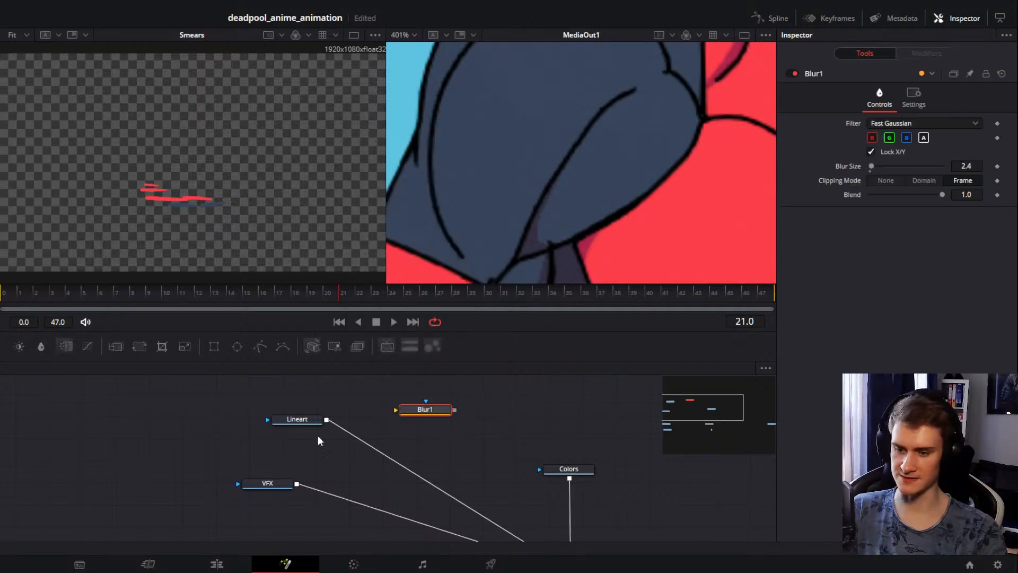
drag(426, 414, 378, 425)
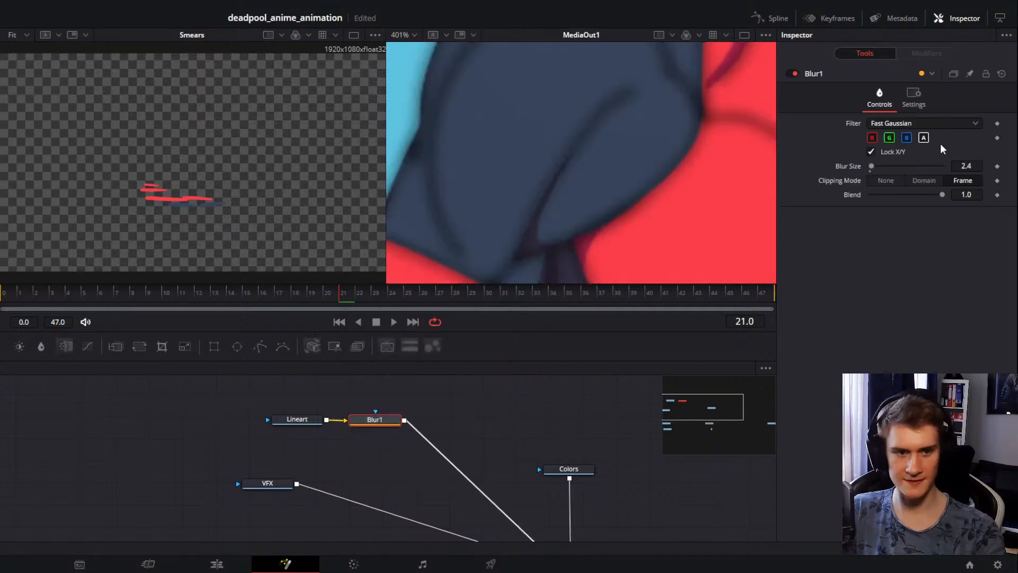
click(966, 166)
text(0.5)
key(Tab)
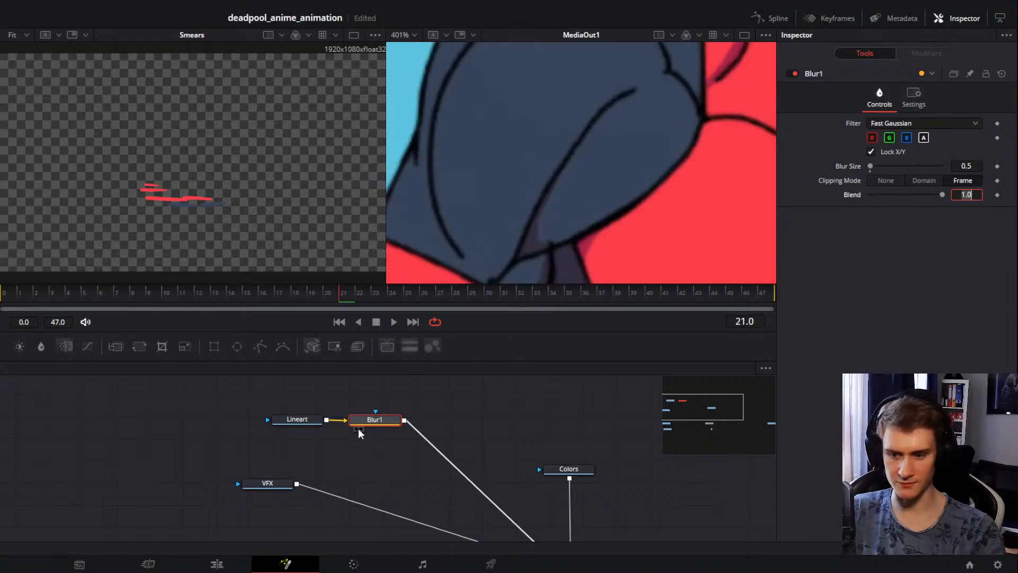
Step: Compare the line art around the shoulder and on the whole torso with the Blur node off and on
click(384, 423)
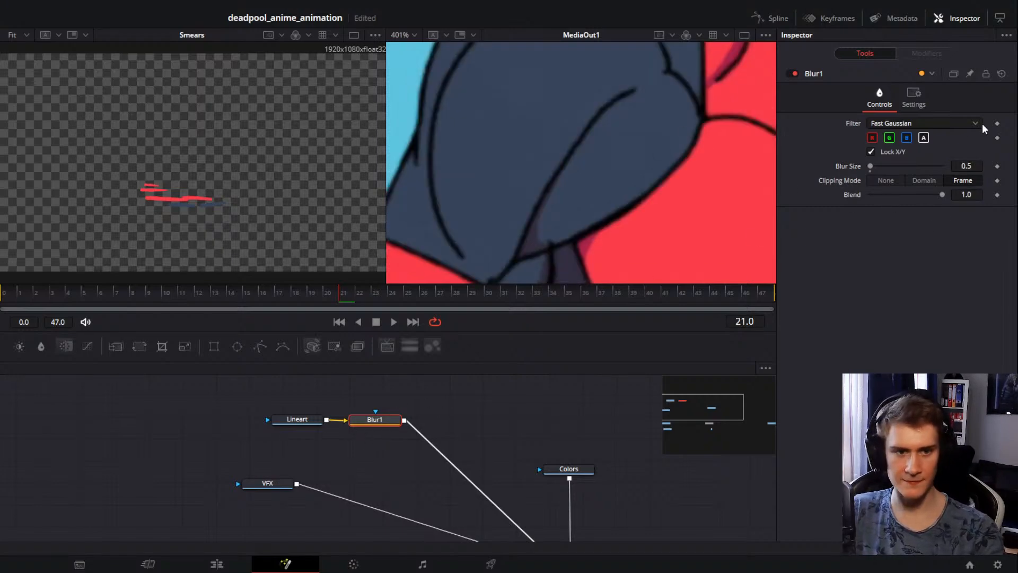
click(794, 75)
click(795, 75)
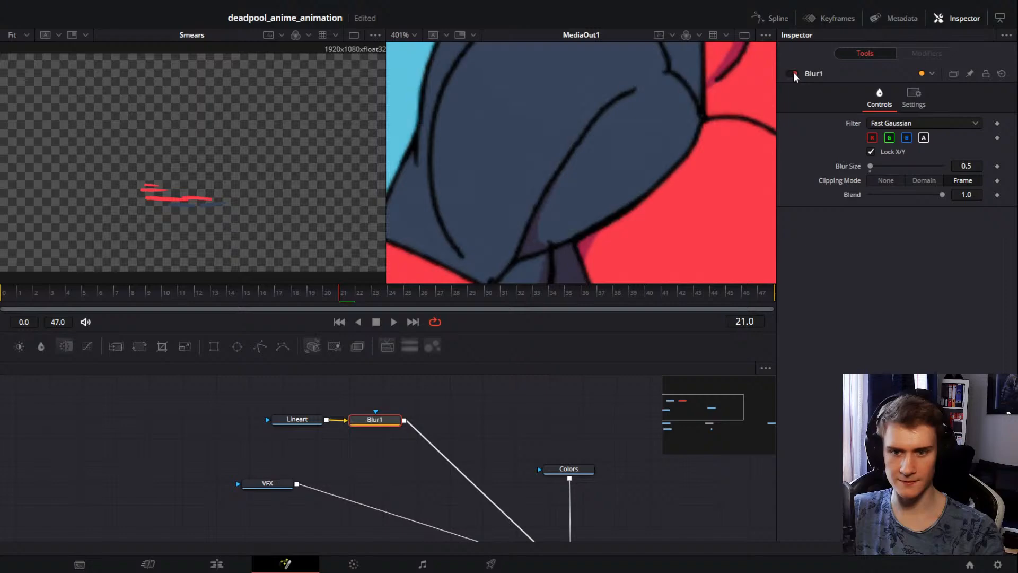
click(794, 74)
click(795, 75)
scroll(593, 177, down, 6)
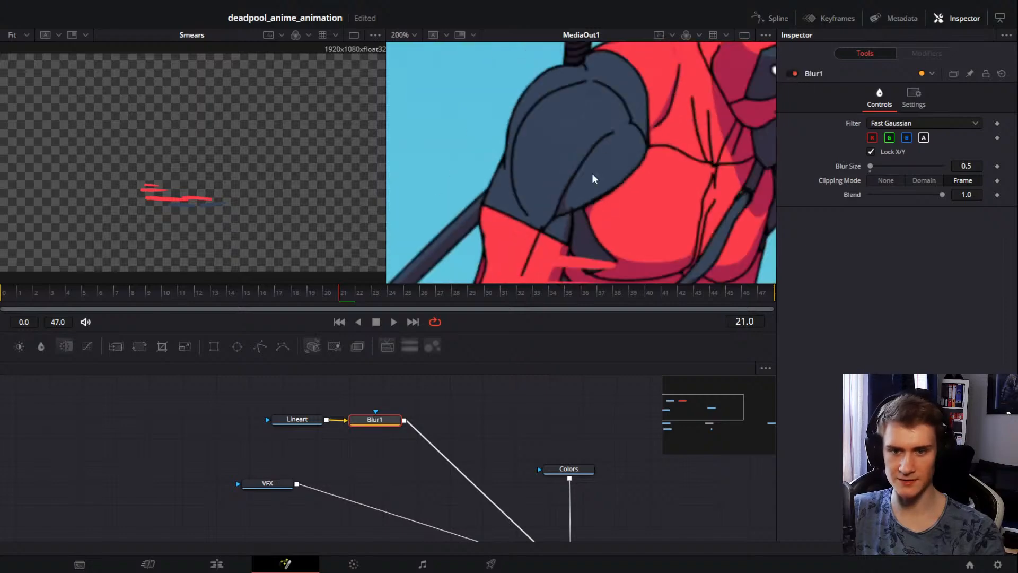
drag(648, 205, 633, 195)
click(795, 74)
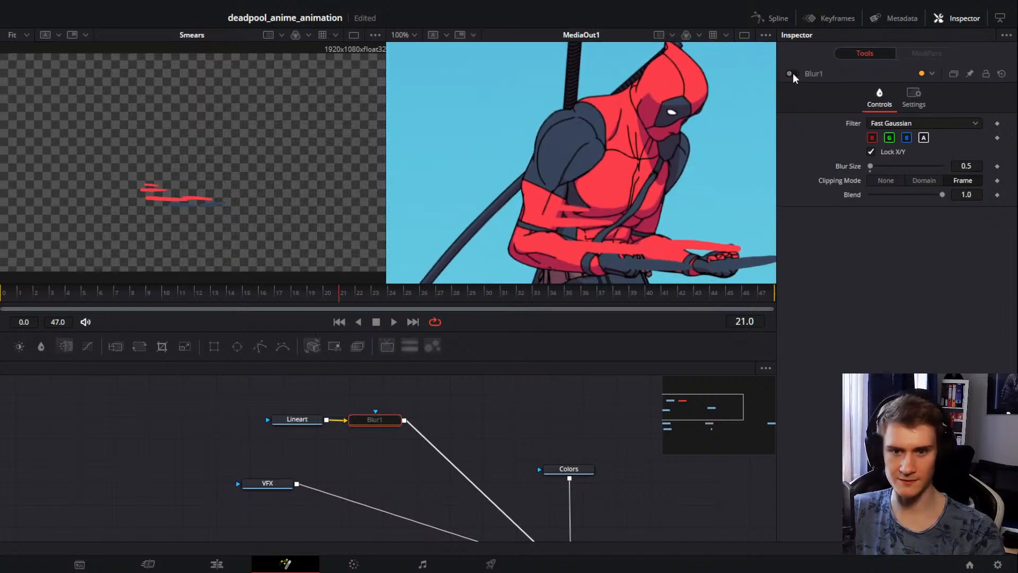
click(794, 75)
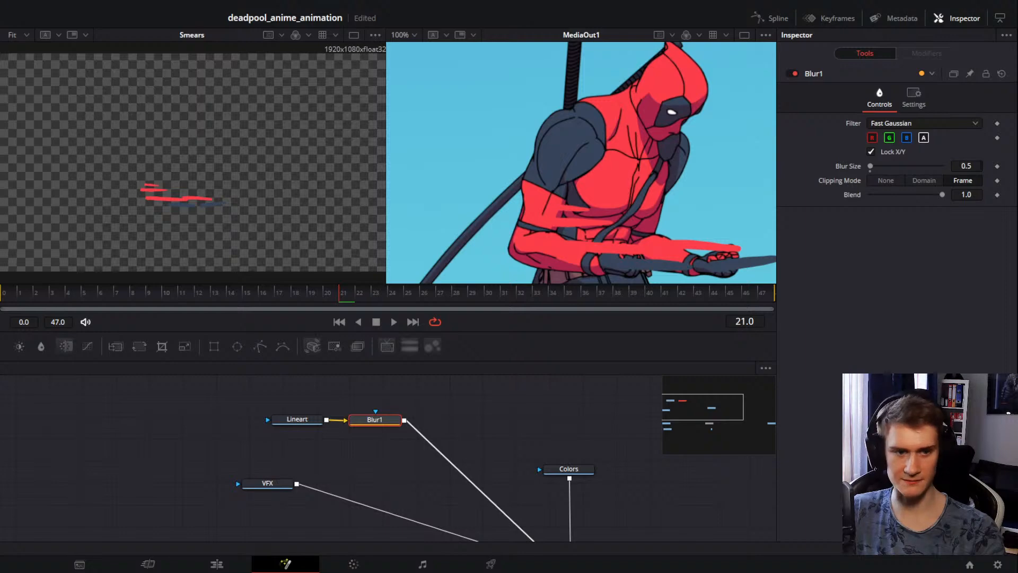
Step: Set the Blur node's blur size to 0.75 and check the lines up close
double_click(966, 166)
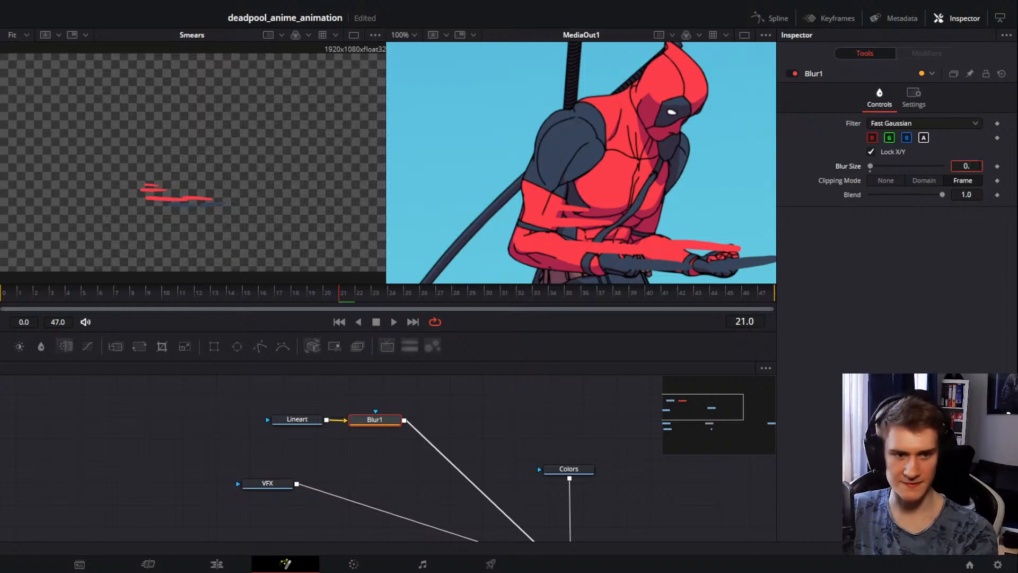
text(0.75)
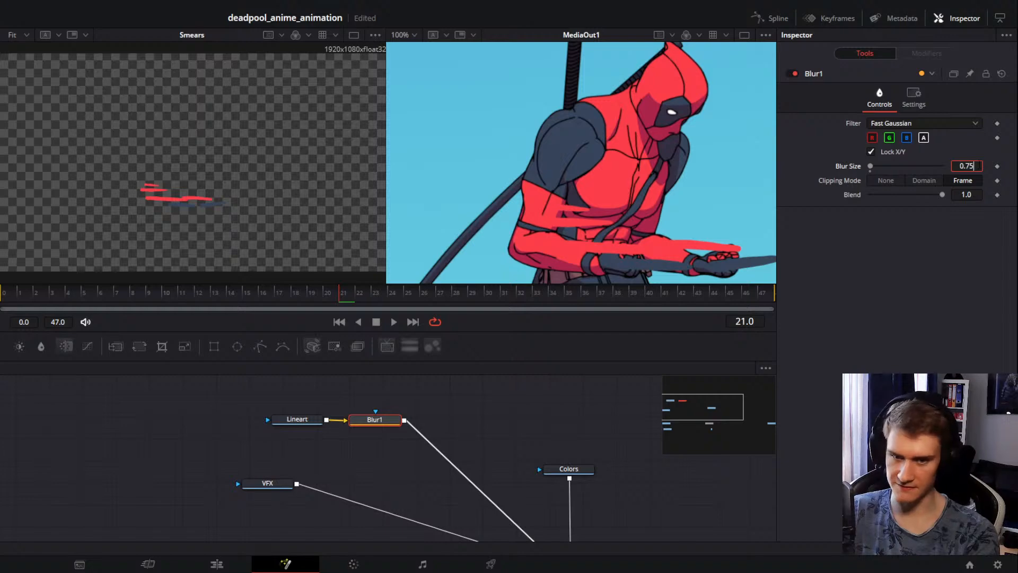
key(Tab)
scroll(590, 175, up, 2)
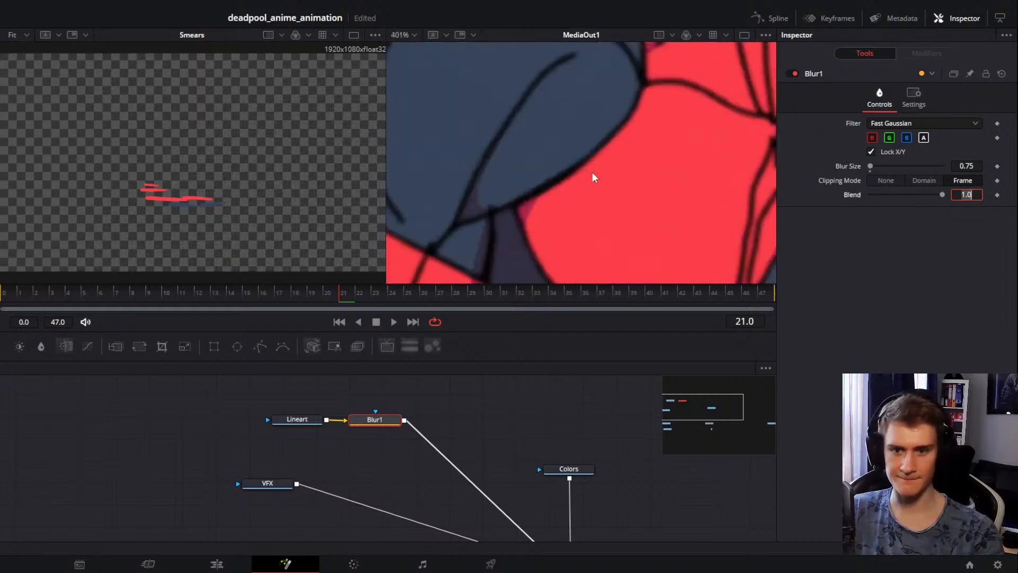
Step: Set the Blur node's blur size to 0.5 and compare the lines with the node off and on
key(shift+Tab)
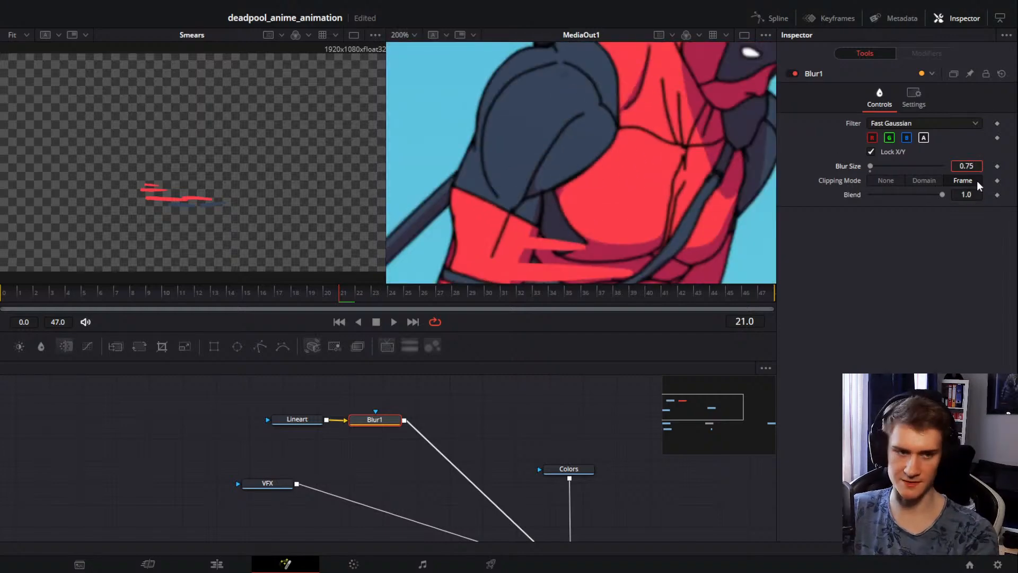
key(Tab)
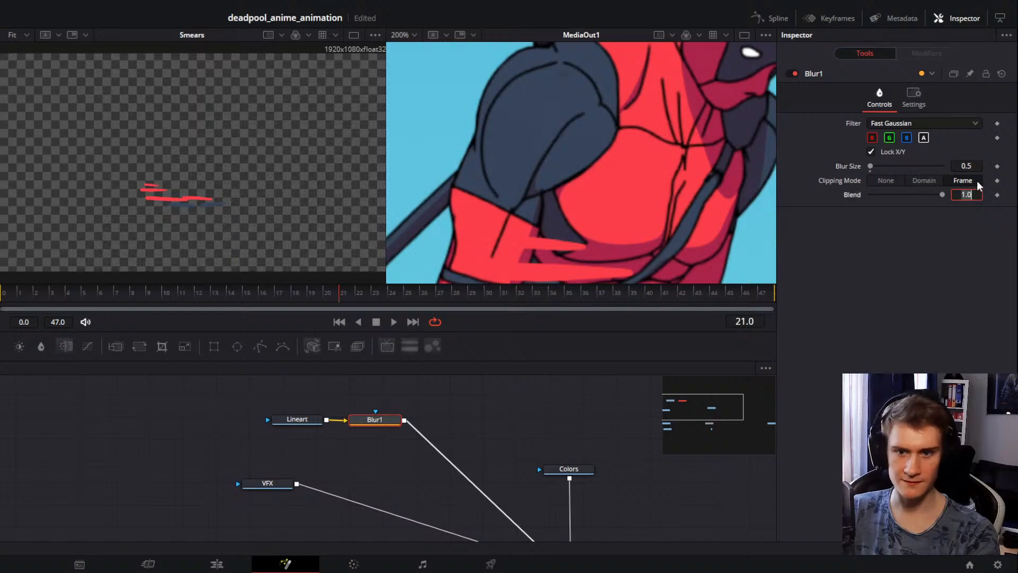
click(790, 74)
click(790, 74)
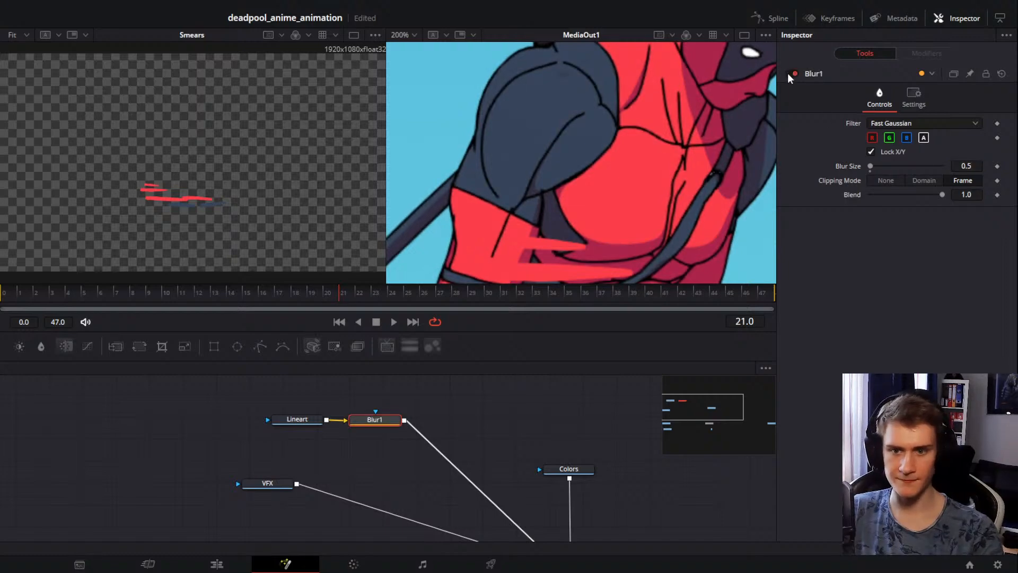
Step: Examine the softened line art on the full figure and around the head
scroll(610, 178, down, 3)
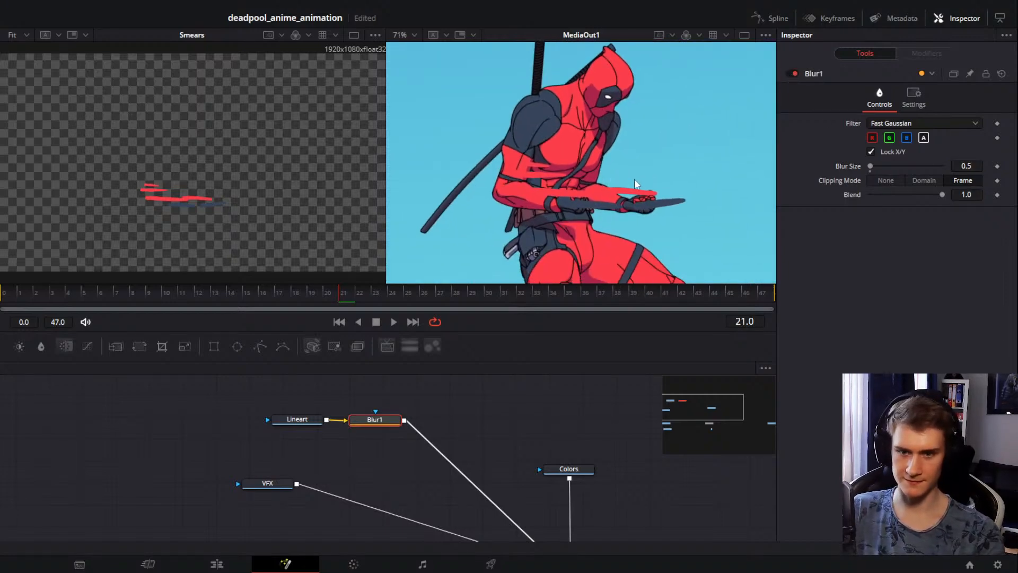
scroll(636, 182, down, 2)
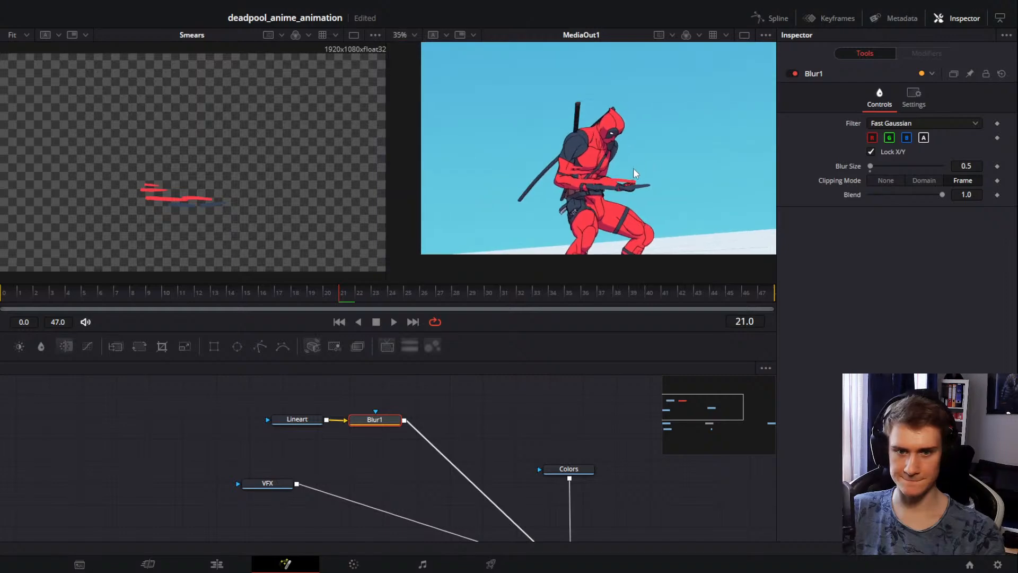
drag(635, 174, 608, 186)
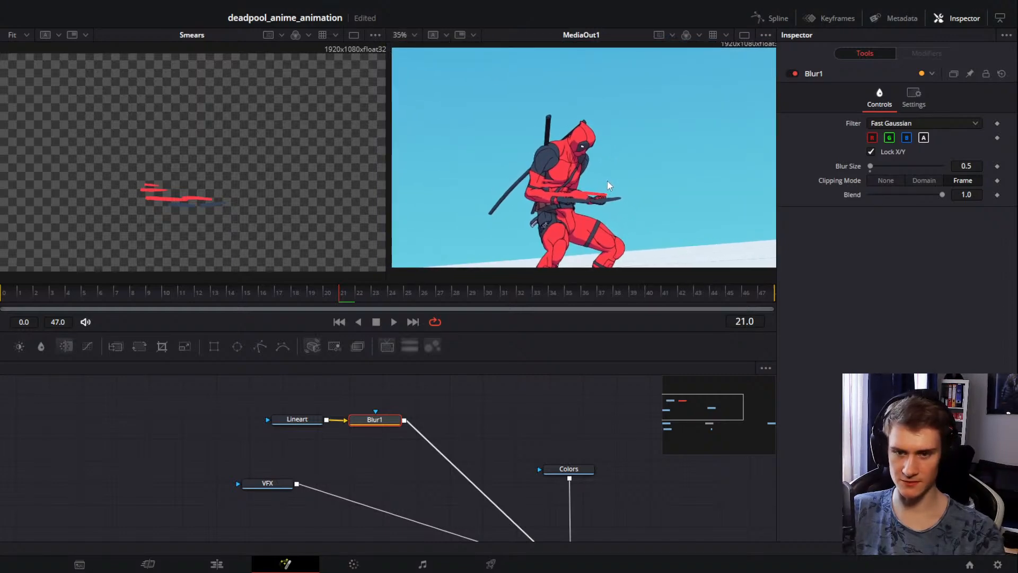
scroll(608, 185, up, 5)
scroll(623, 195, down, 2)
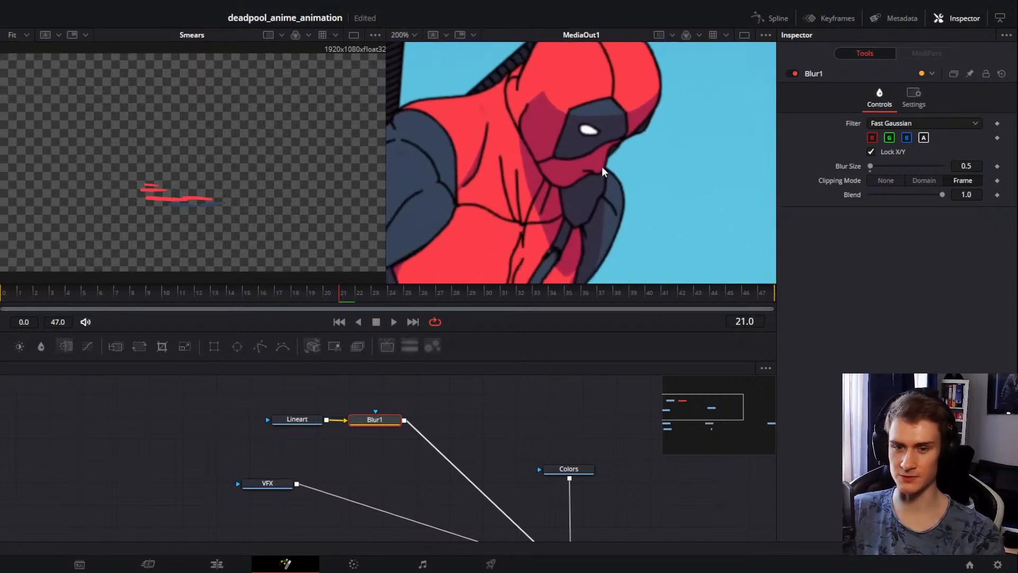
Step: Move the playhead to frame 7 and check the composited figure there
drag(380, 469, 424, 399)
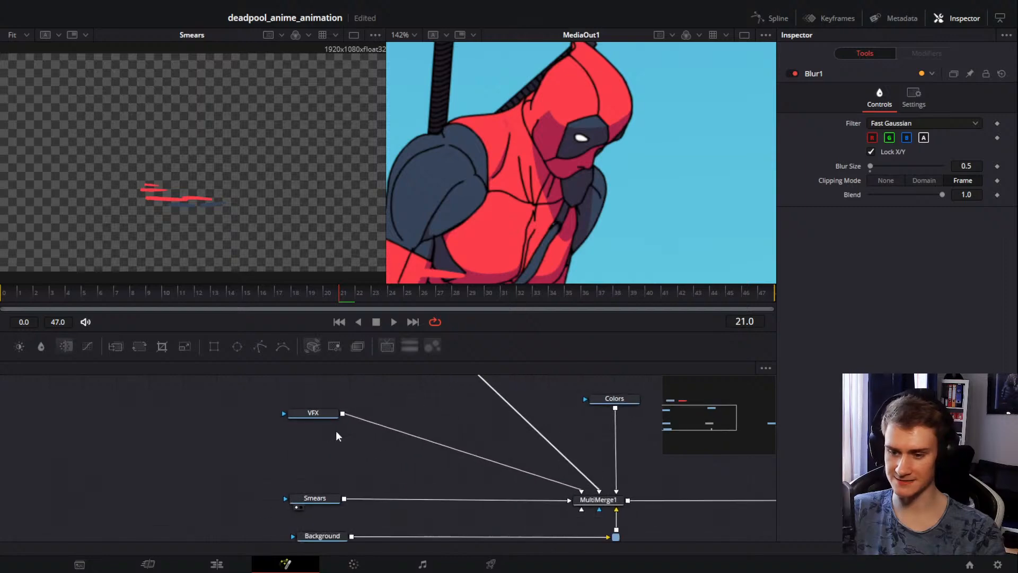
drag(254, 295, 117, 296)
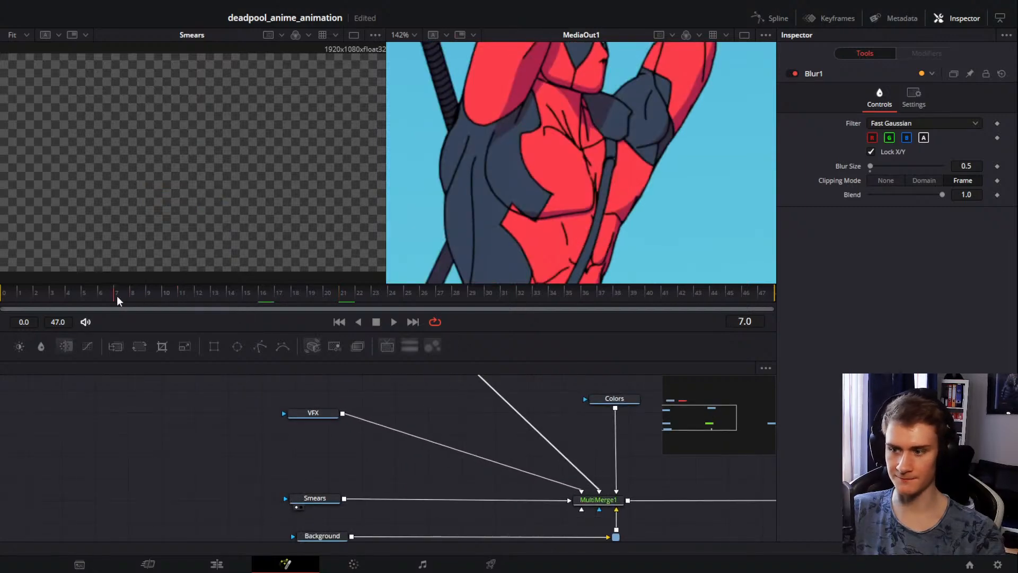
mouse_move(393, 414)
mouse_down()
mouse_move(414, 450)
mouse_move(384, 425)
mouse_up()
mouse_move(443, 503)
mouse_down()
mouse_move(395, 443)
mouse_move(323, 480)
mouse_move(444, 425)
mouse_up()
drag(537, 405, 442, 456)
scroll(377, 480, down, 3)
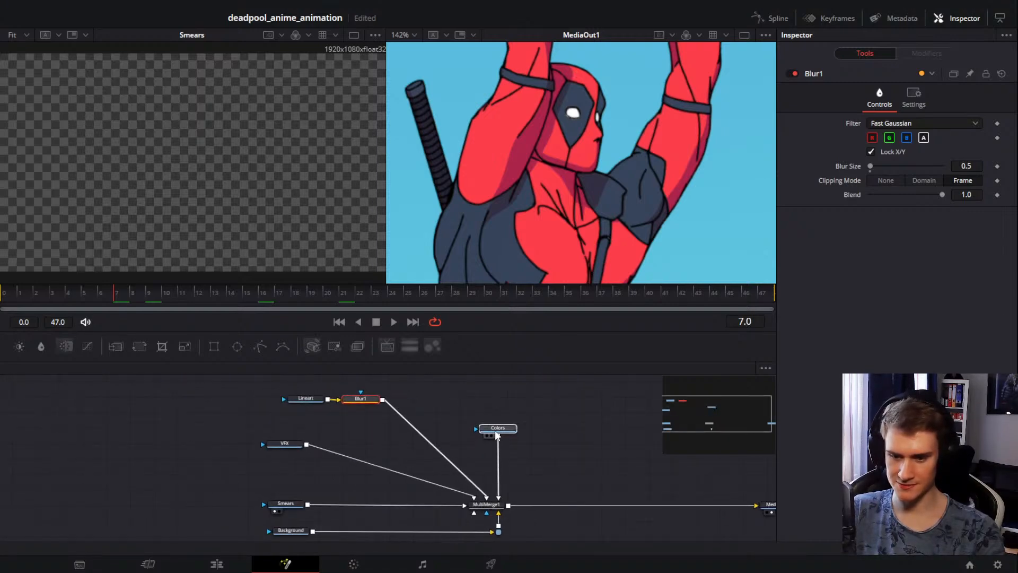
Step: Move the Colors node up level with Lineart and show it in the first viewer to examine its color edges
drag(494, 430, 451, 525)
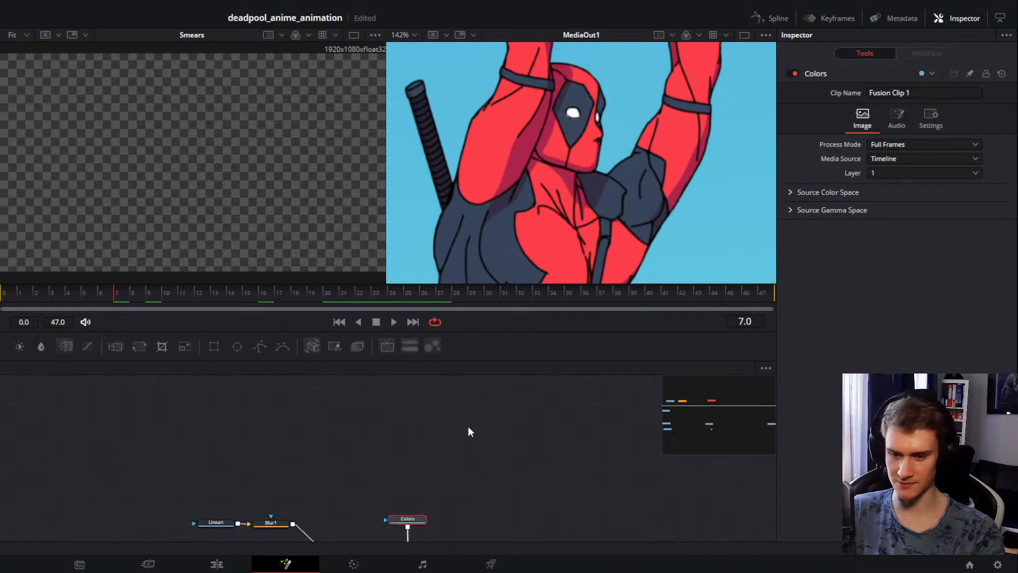
drag(462, 491, 448, 429)
click(382, 464)
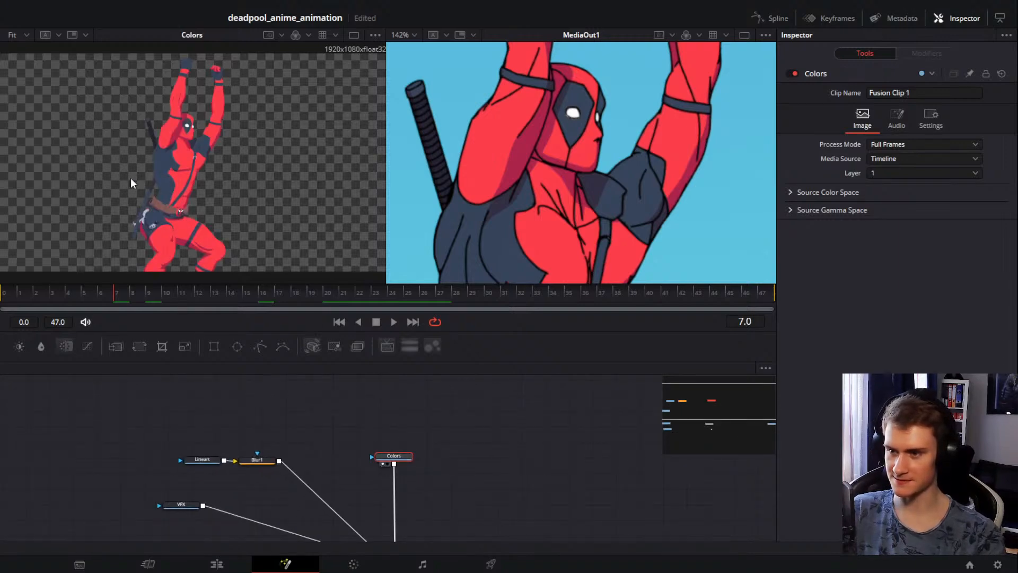
scroll(194, 152, up, 5)
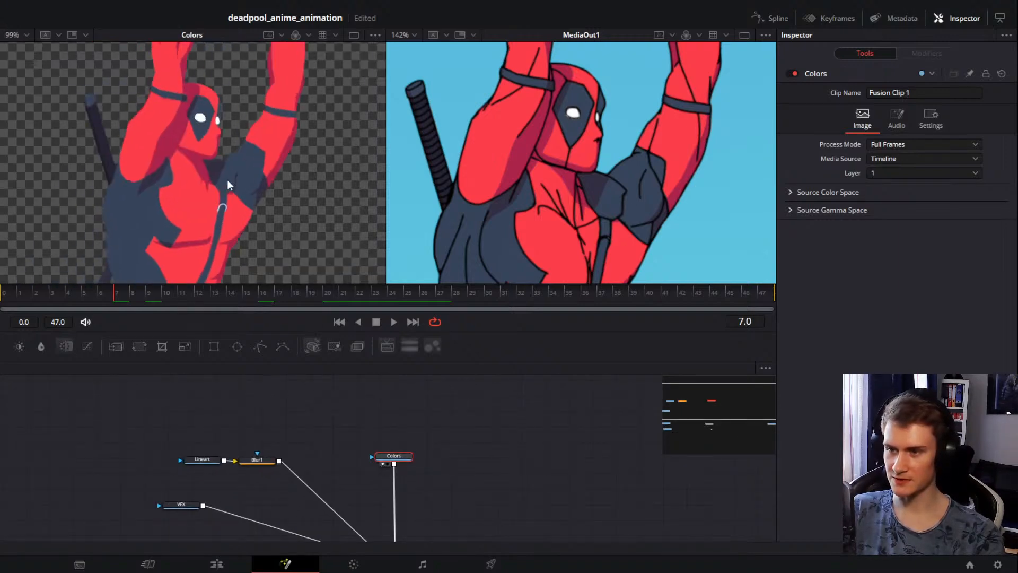
scroll(220, 133, up, 4)
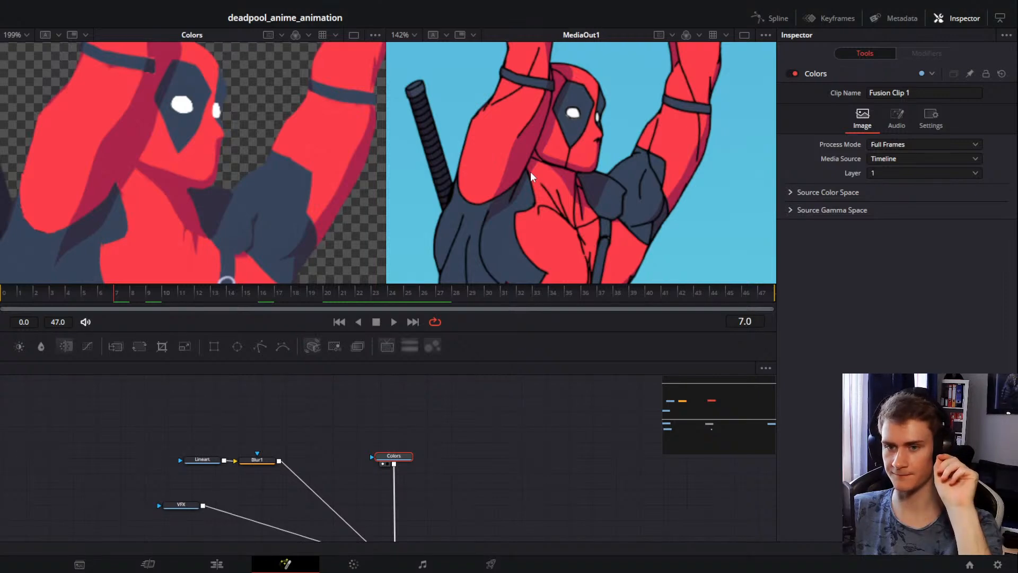
Step: Move the Colors node farther above MultiMerge1, higher than the Lineart node, and deselect it
drag(450, 530, 452, 452)
drag(407, 420, 407, 400)
click(421, 420)
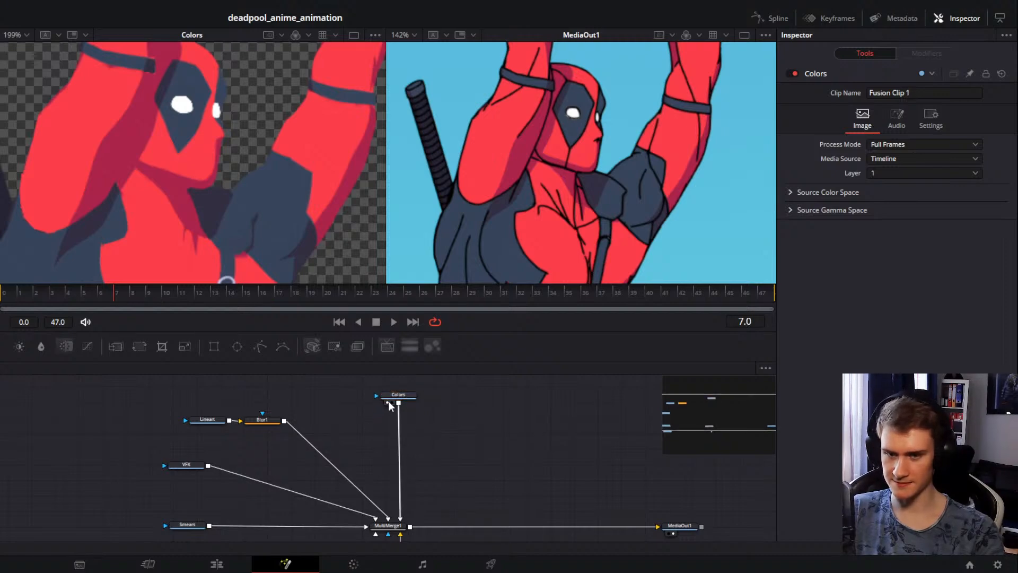
Step: Insert a Glow node between Colors and MultiMerge1 and enable Alpha Limits Effect on it
click(413, 398)
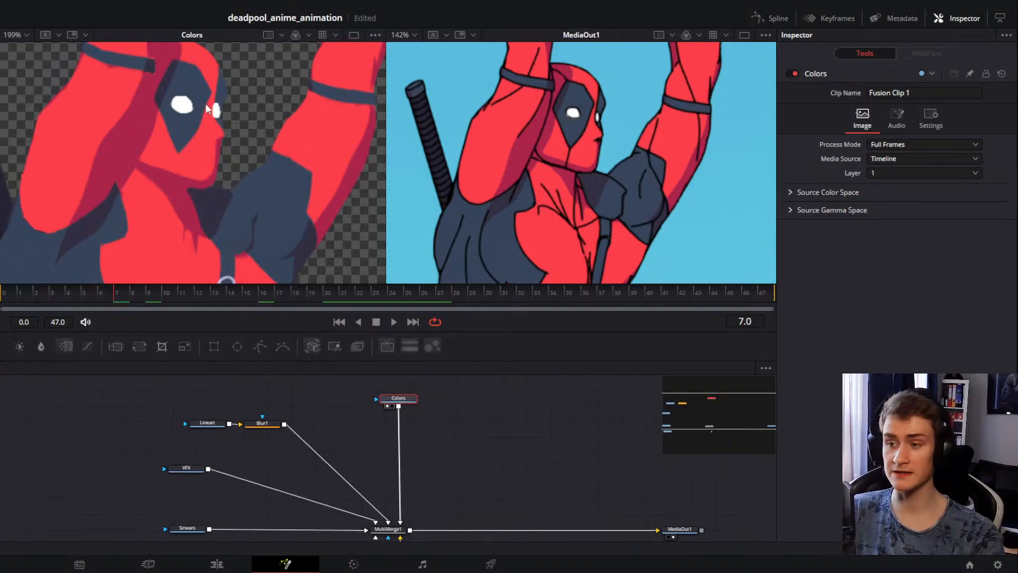
drag(436, 452, 442, 460)
click(441, 460)
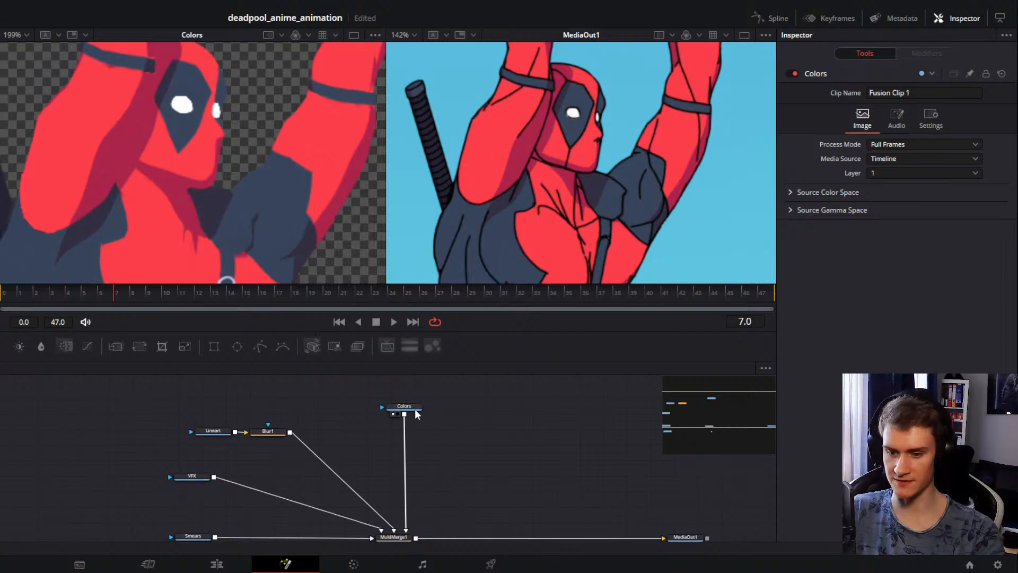
click(414, 408)
key(shift+space)
key(Escape)
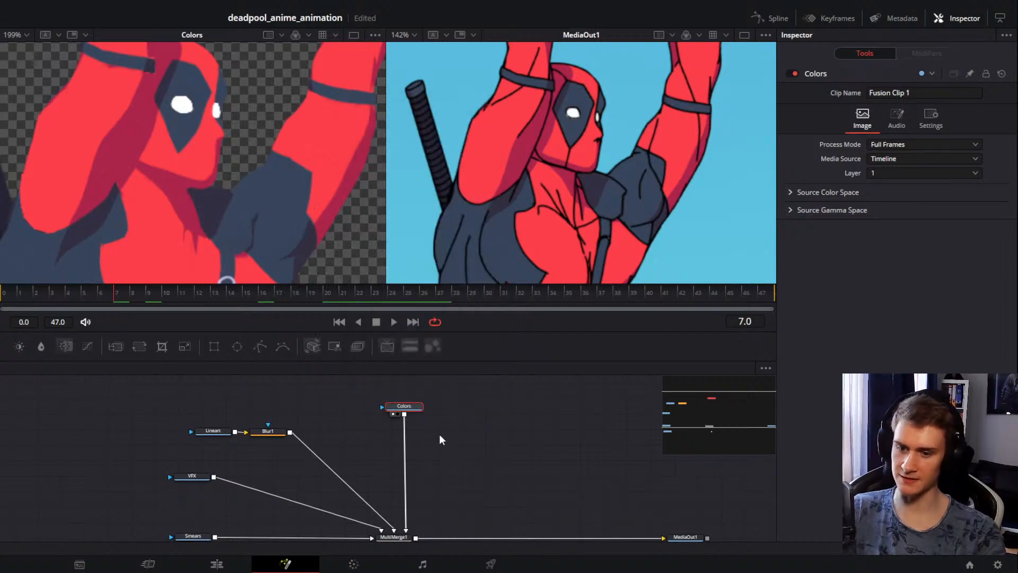
click(433, 347)
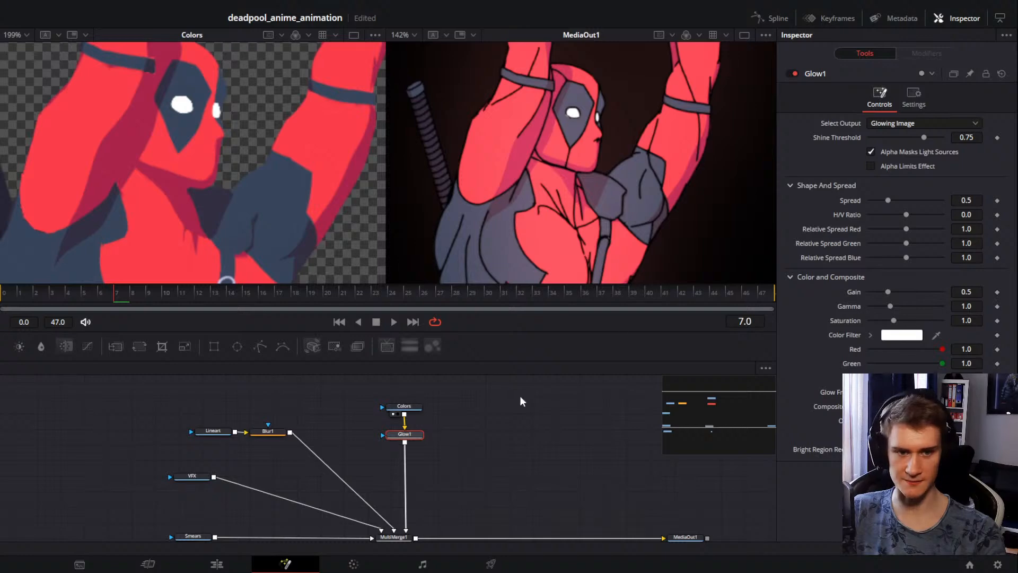
click(871, 166)
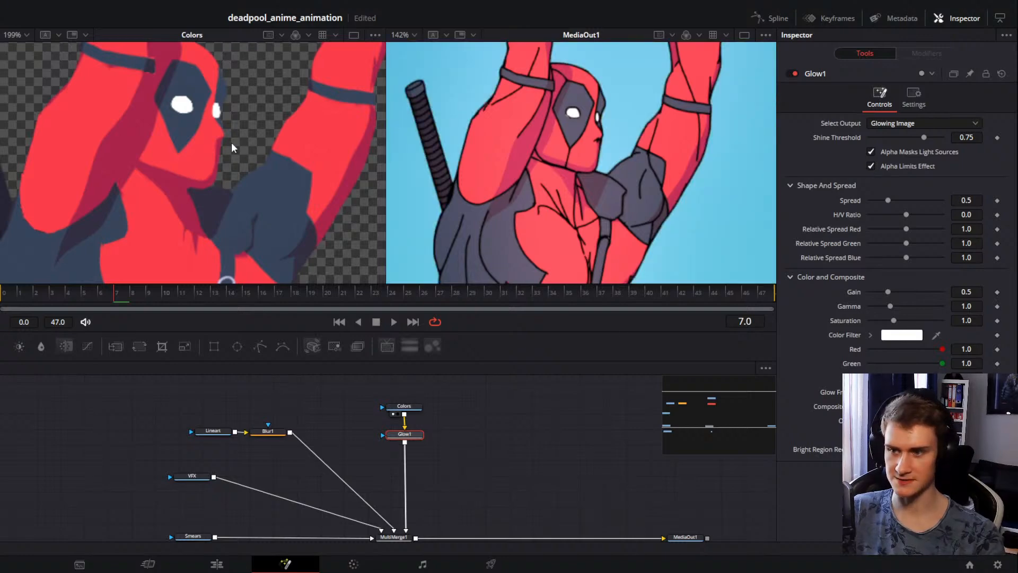
Step: Reduce Glow1's Spread to 0.079 and raise its Shine Threshold to 0.992 so mainly the white eyes glow
scroll(559, 161, down, 3)
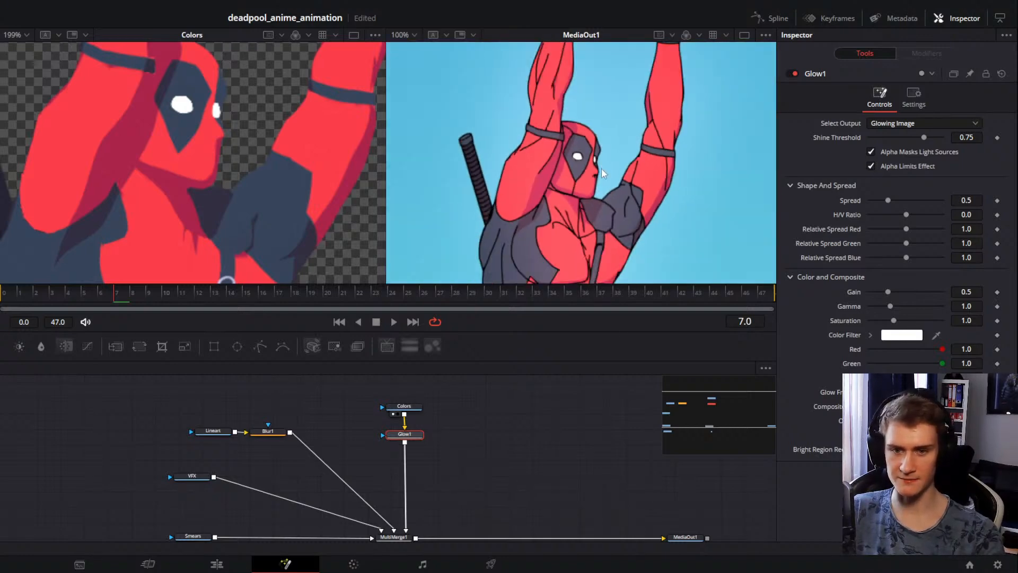
scroll(601, 169, down, 2)
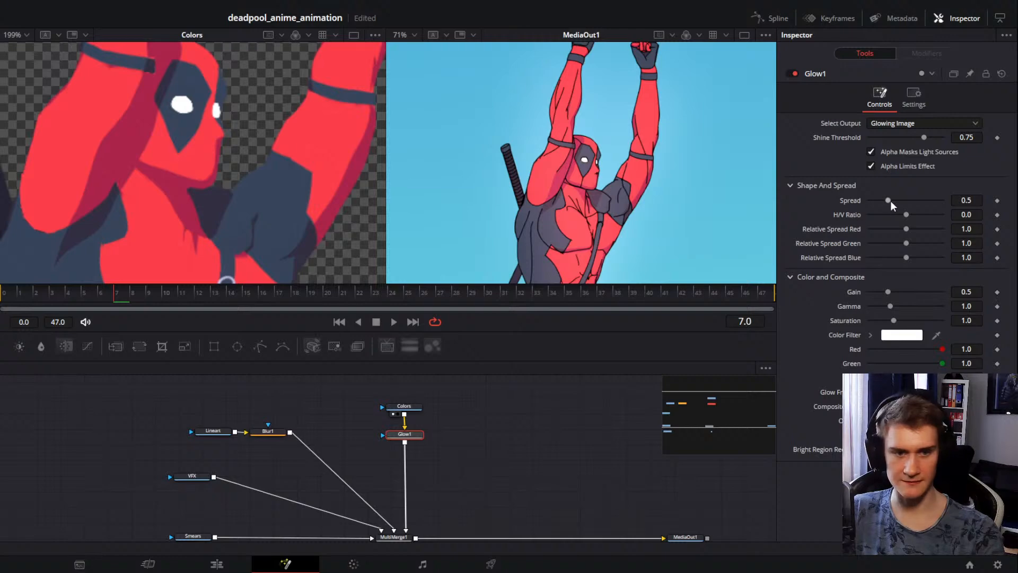
drag(889, 200, 875, 199)
scroll(482, 414, up, 5)
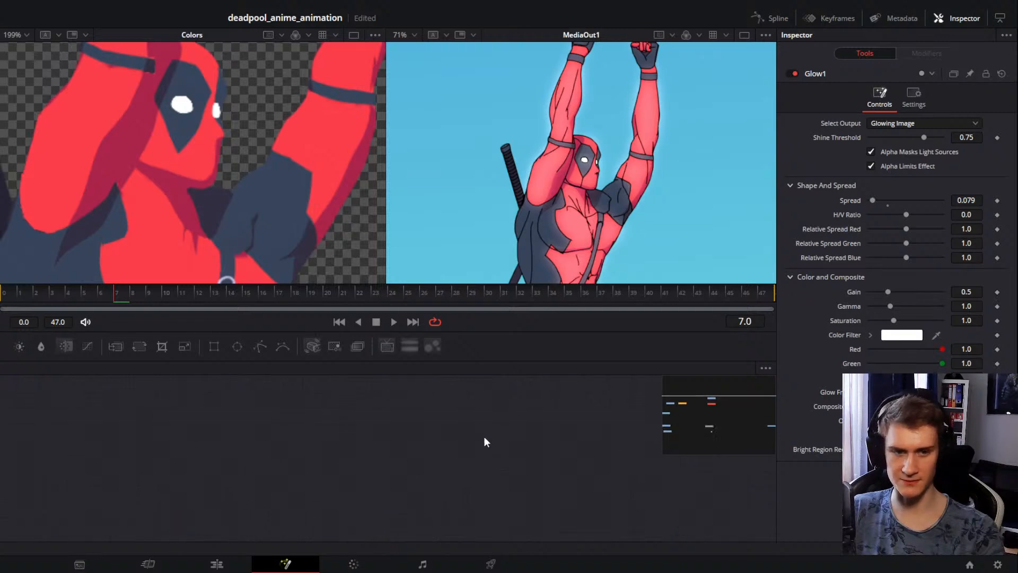
scroll(492, 476, down, 5)
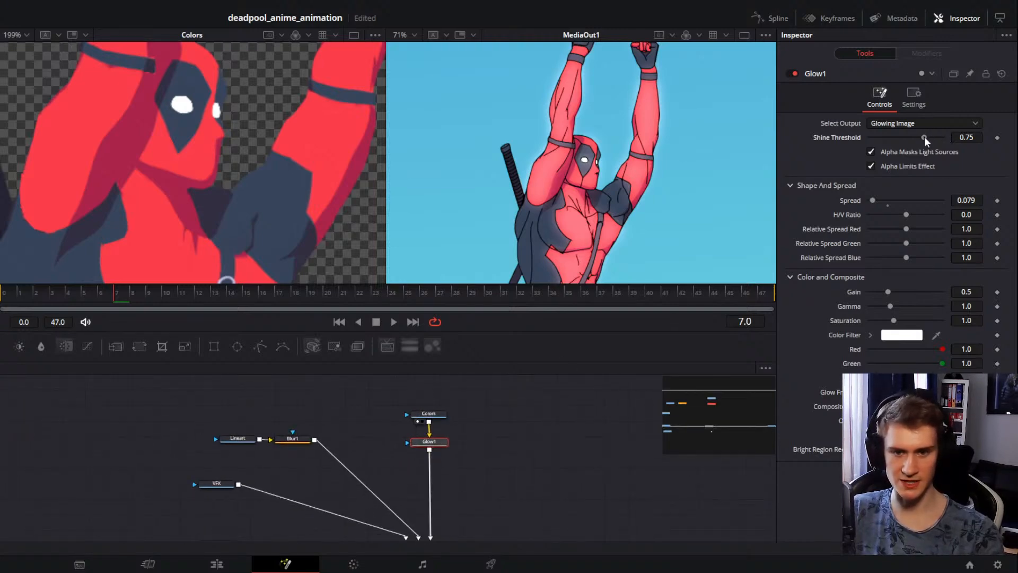
drag(924, 136, 942, 139)
scroll(631, 180, up, 8)
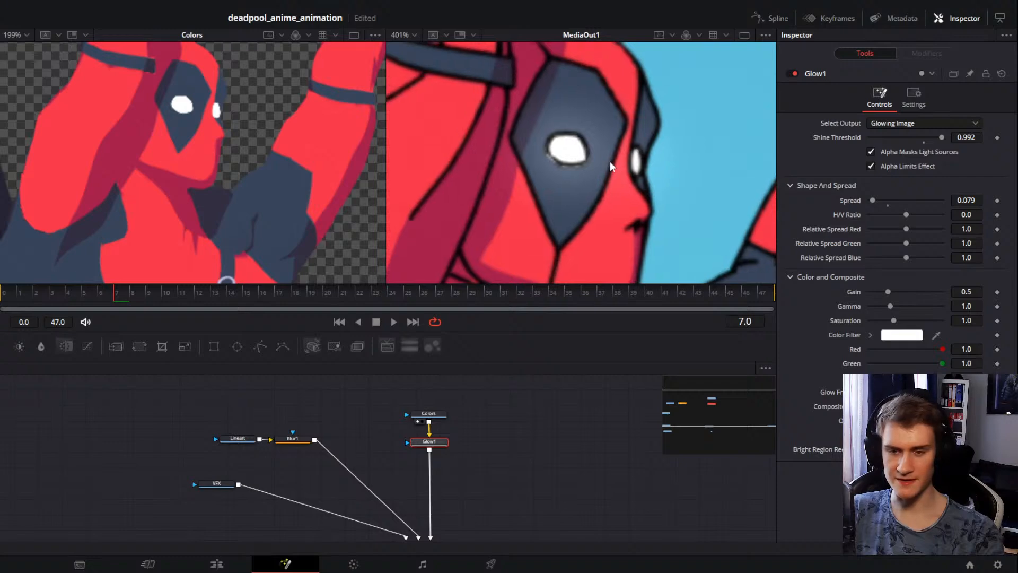
drag(610, 161, 631, 174)
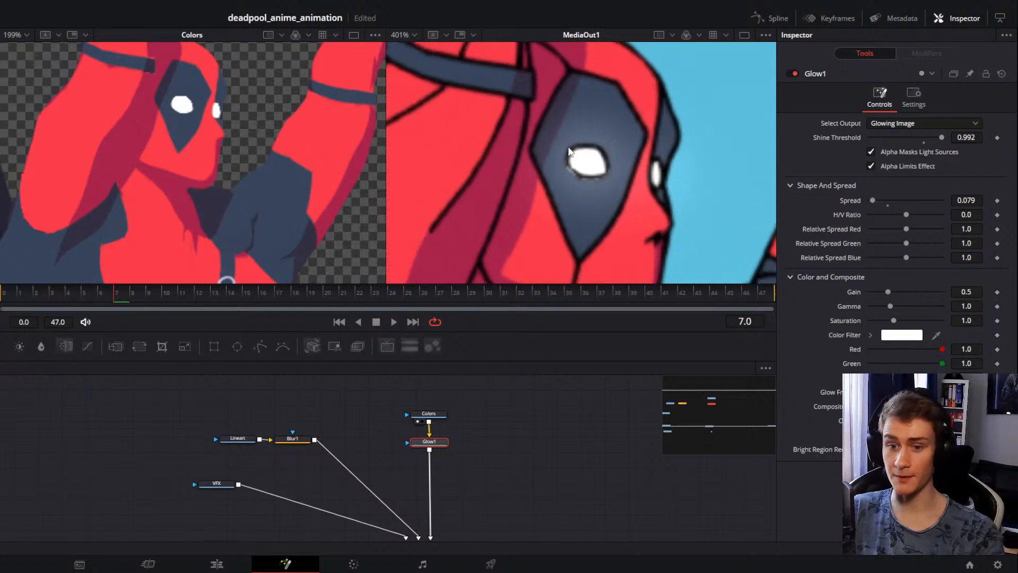
Step: Extract Glow1 from below Colors and insert it on the connection between MultiMerge1 and MediaOut1
mouse_move(472, 461)
mouse_down()
mouse_move(405, 429)
mouse_move(411, 465)
mouse_up()
drag(387, 405, 389, 407)
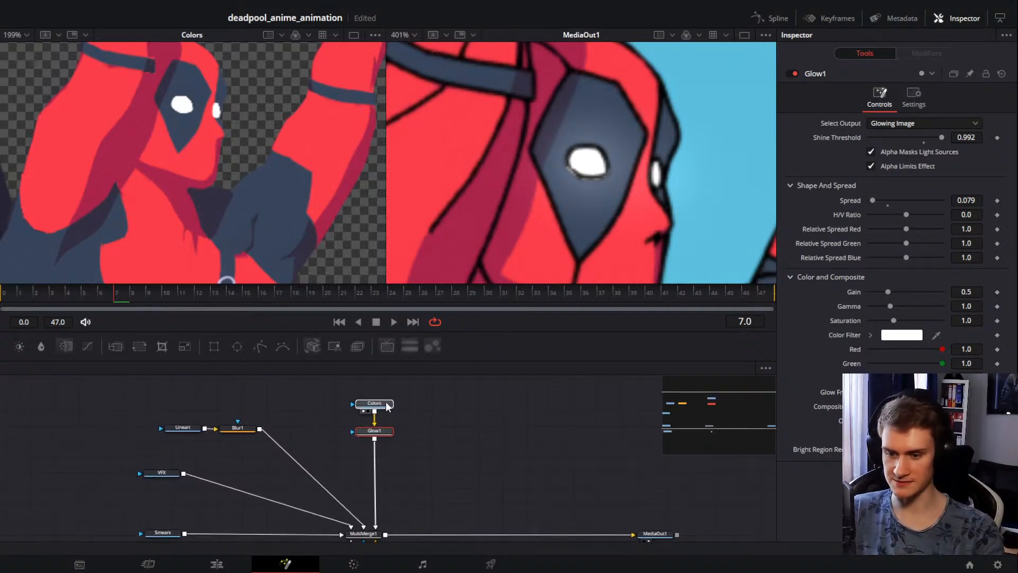
click(386, 403)
click(382, 432)
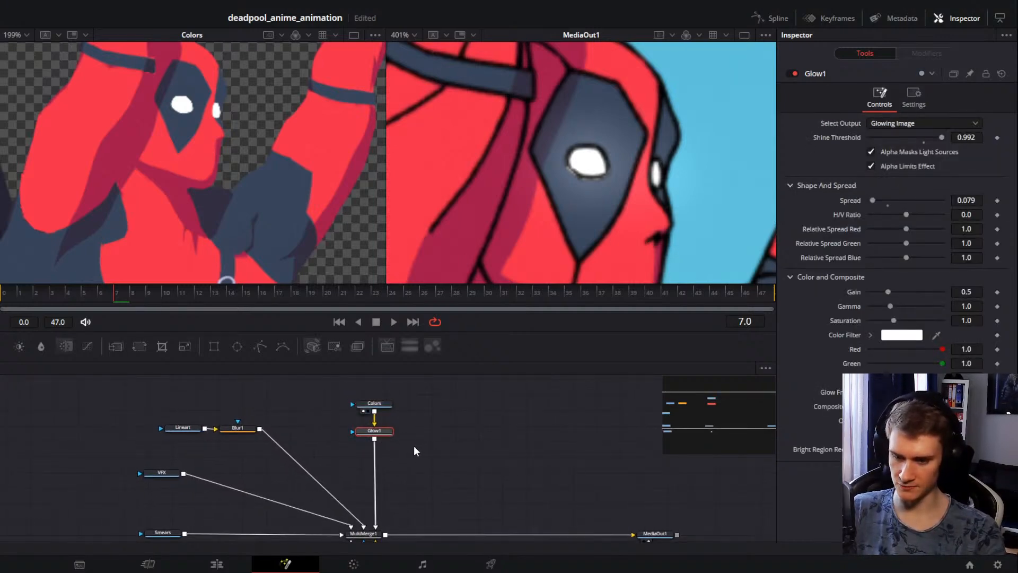
drag(388, 433, 489, 503)
drag(493, 484, 444, 474)
Step: Set Glow1's Spread to 0.063 and its Gain to 2.0
drag(872, 200, 872, 200)
drag(888, 292, 957, 295)
drag(485, 453, 439, 492)
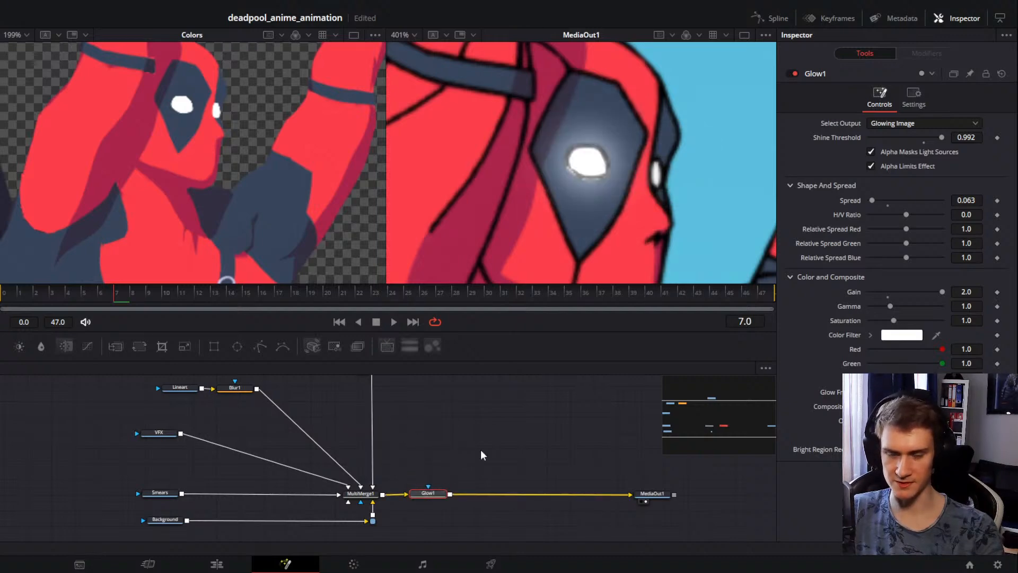
Step: Extract Glow1 from the connection between MultiMerge1 and MediaOut1 and set it aside as a loose node above MediaOut1
drag(481, 450, 442, 444)
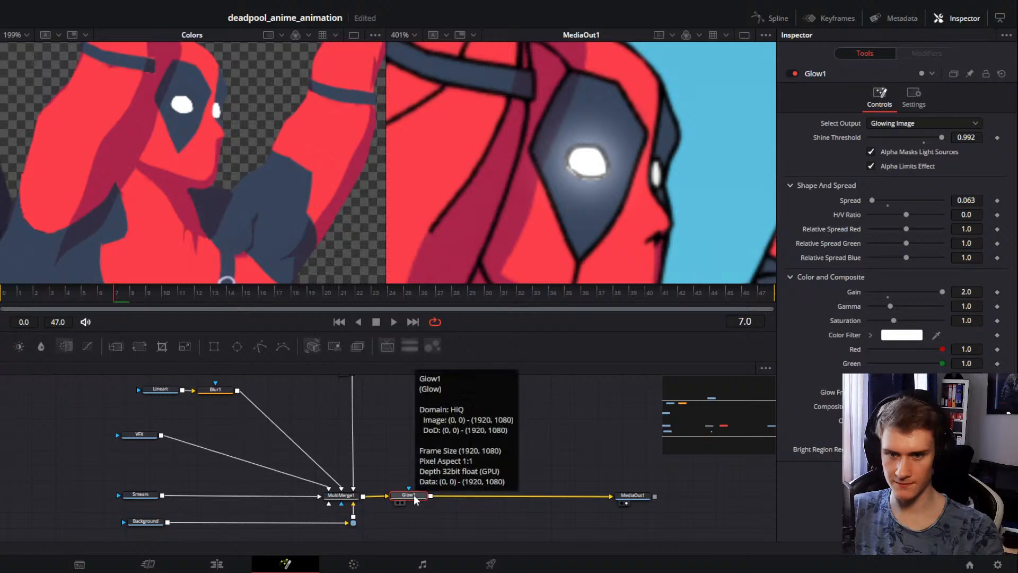
drag(456, 434, 460, 458)
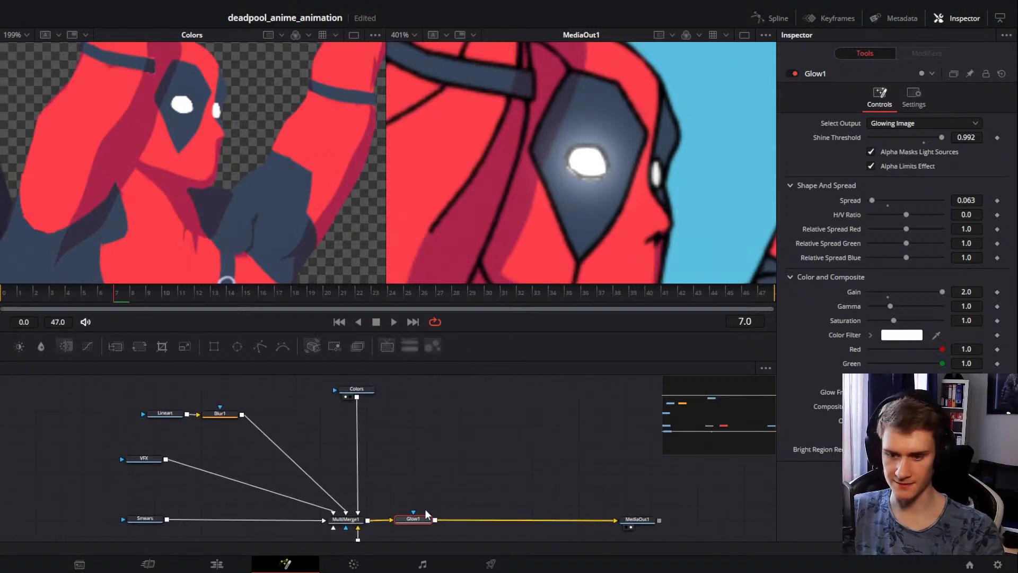
drag(415, 521, 423, 435)
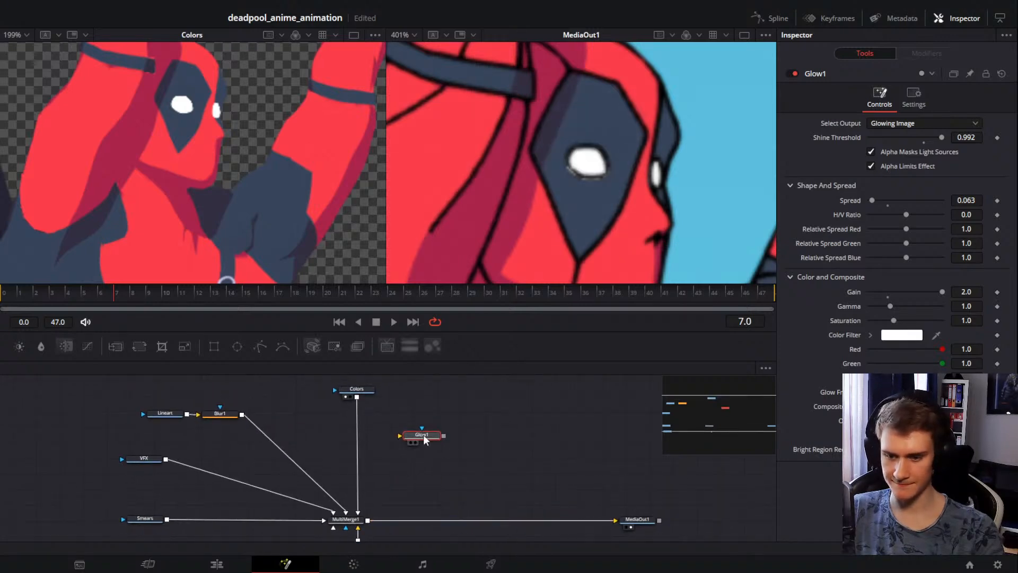
click(357, 390)
drag(430, 445, 430, 455)
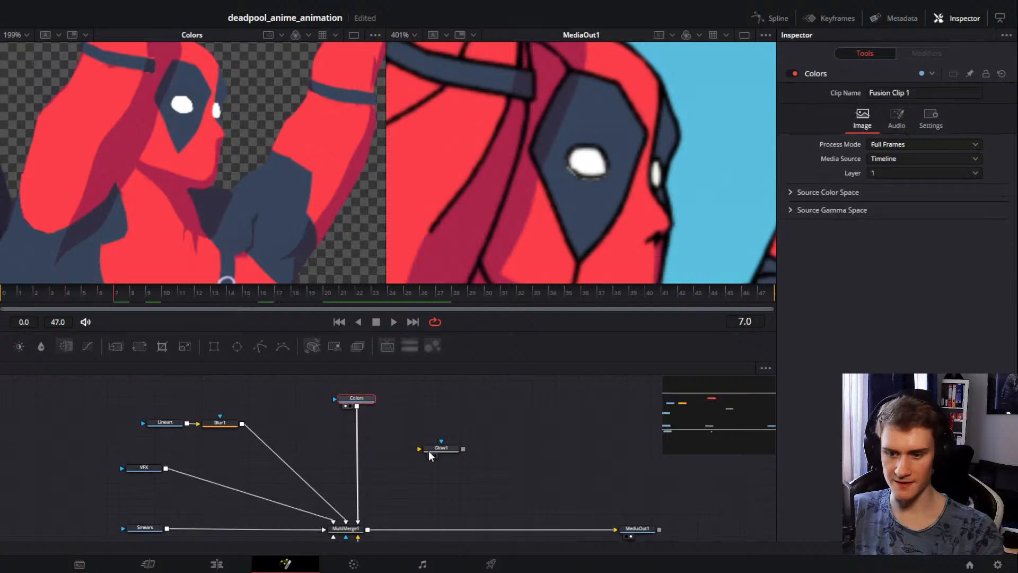
drag(563, 452, 596, 454)
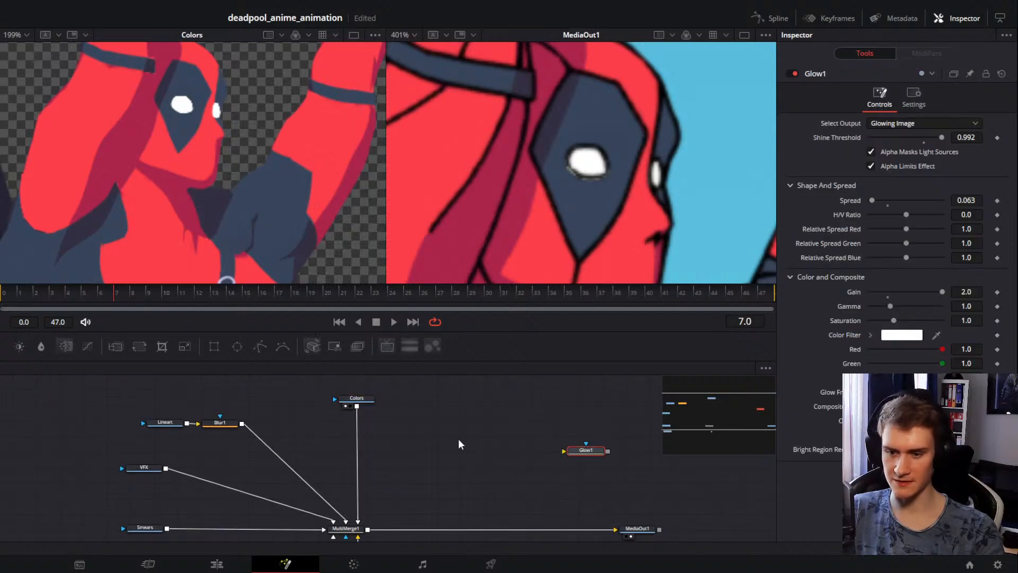
Step: Add a ChromaKeyer node on a separate branch fed by Colors and show it in the first viewer
click(356, 398)
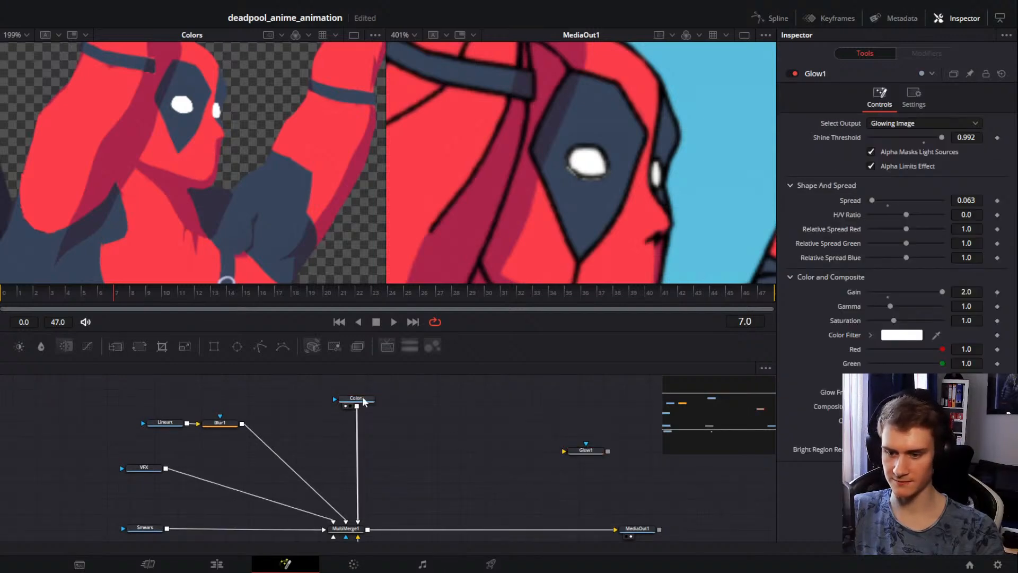
click(334, 347)
drag(365, 422, 449, 432)
drag(359, 408, 404, 435)
key(1)
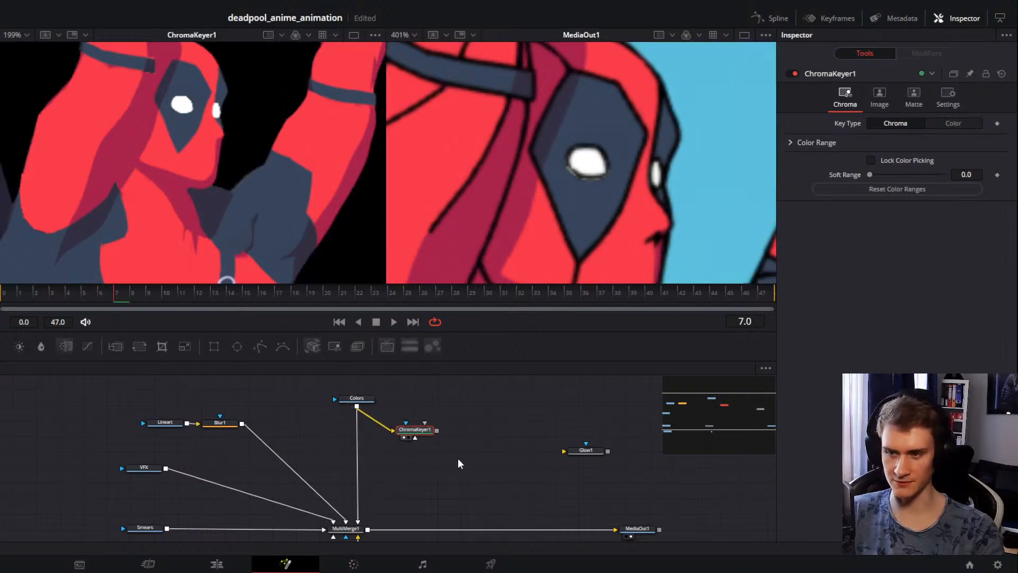
Step: Sample the white eye color for the ChromaKeyer1 key and invert its matte to isolate the eyes
drag(182, 105, 234, 137)
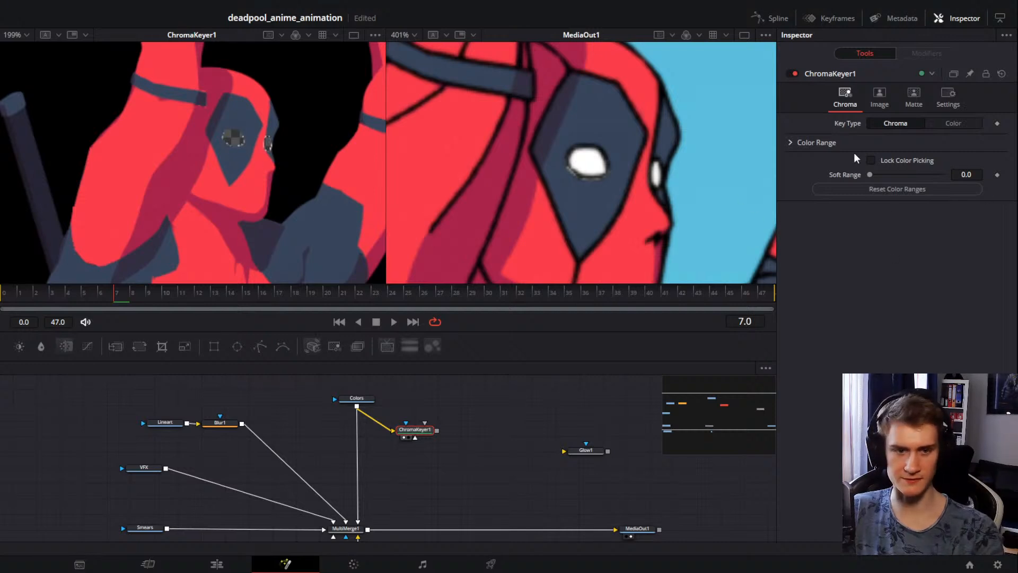
click(789, 143)
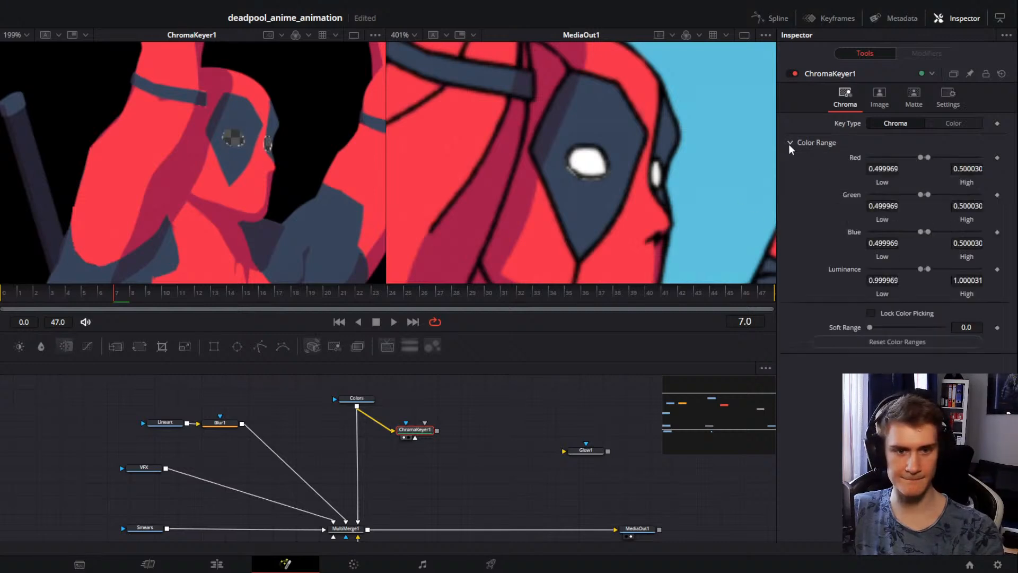
click(880, 96)
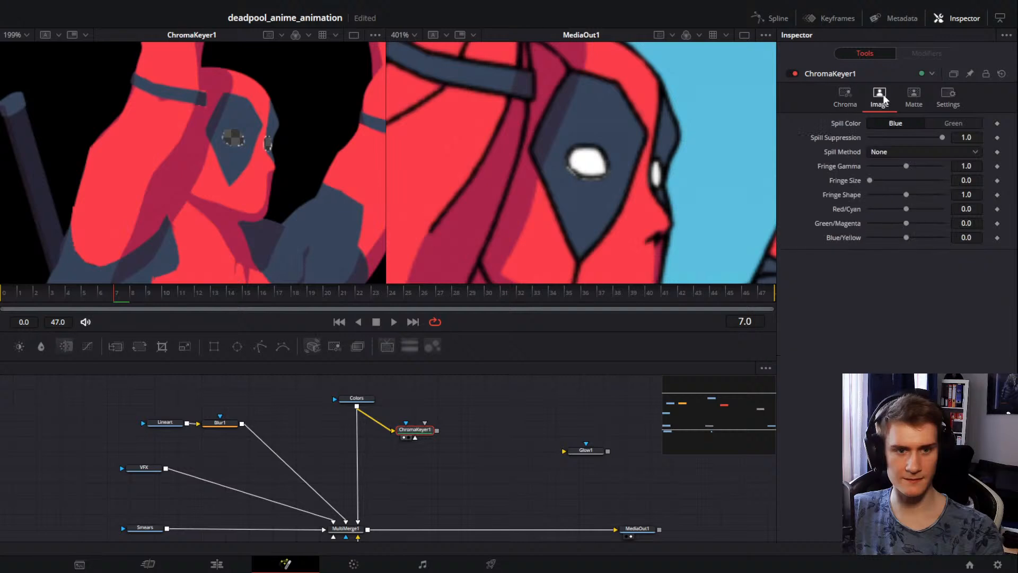
click(912, 94)
click(871, 259)
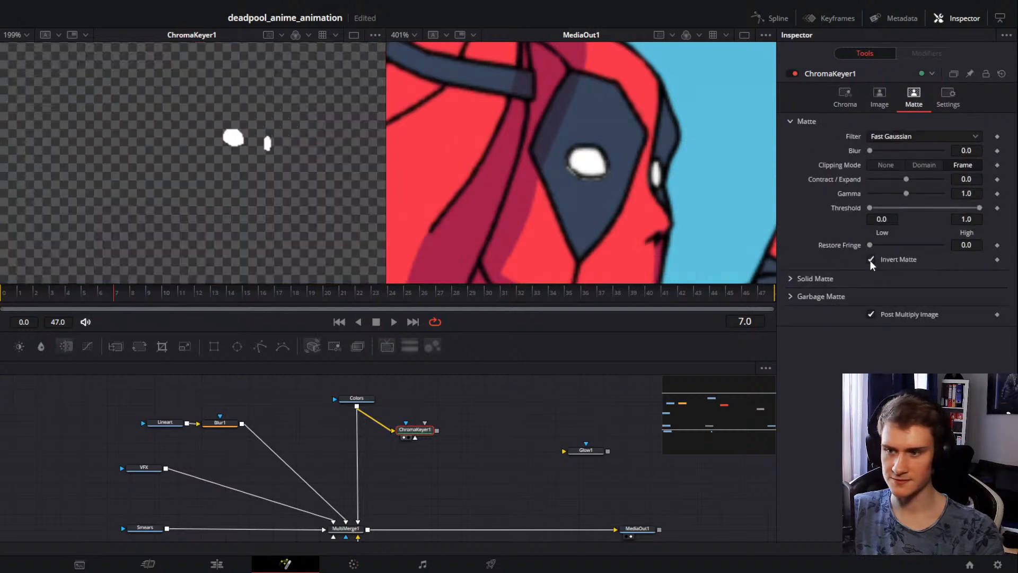
Step: Reposition ChromaKeyer1 slightly lower below Colors and set its Soft Range to 0.2
drag(420, 431, 415, 439)
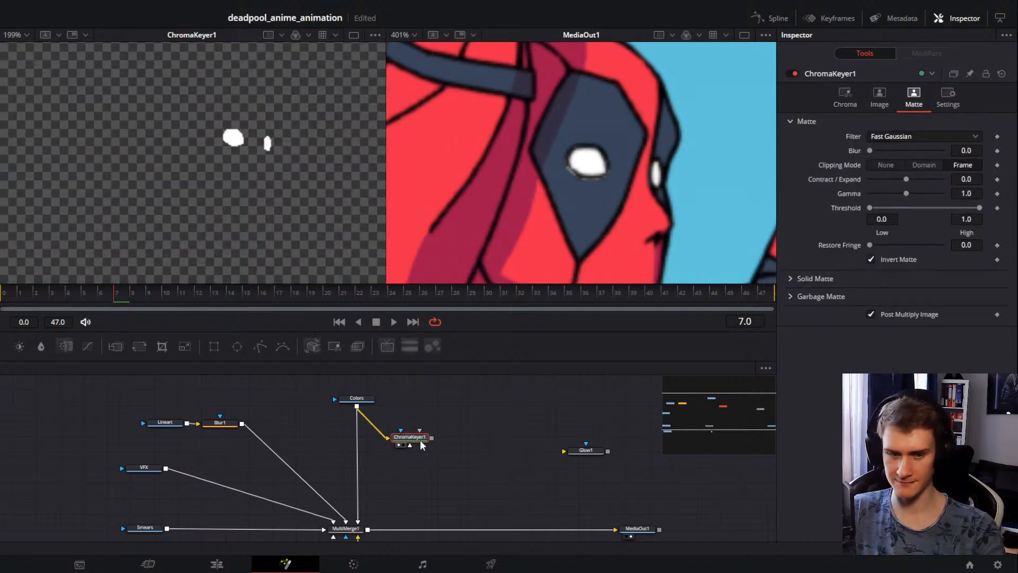
click(845, 97)
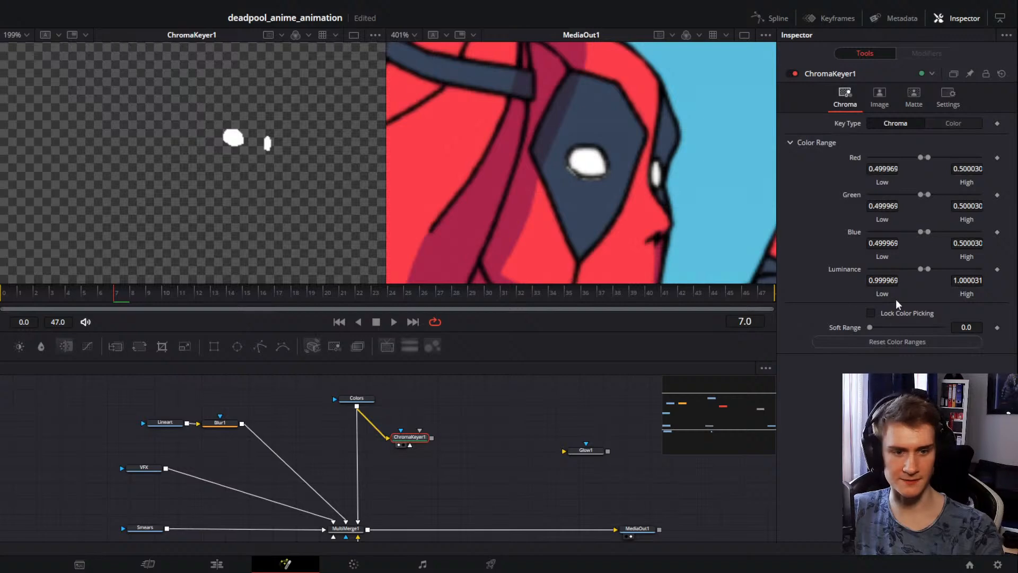
drag(869, 327, 984, 320)
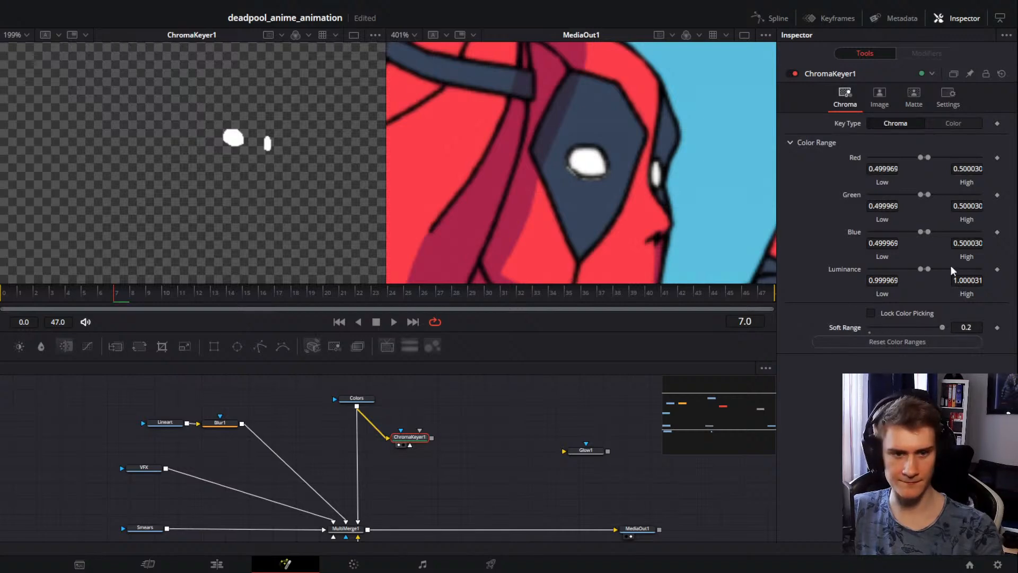
Step: Feed ChromaKeyer1 into Glow1, move Glow1 beside it, and set Glow1's Gain to 1.717 while previewing it in the first viewer
drag(585, 457, 517, 444)
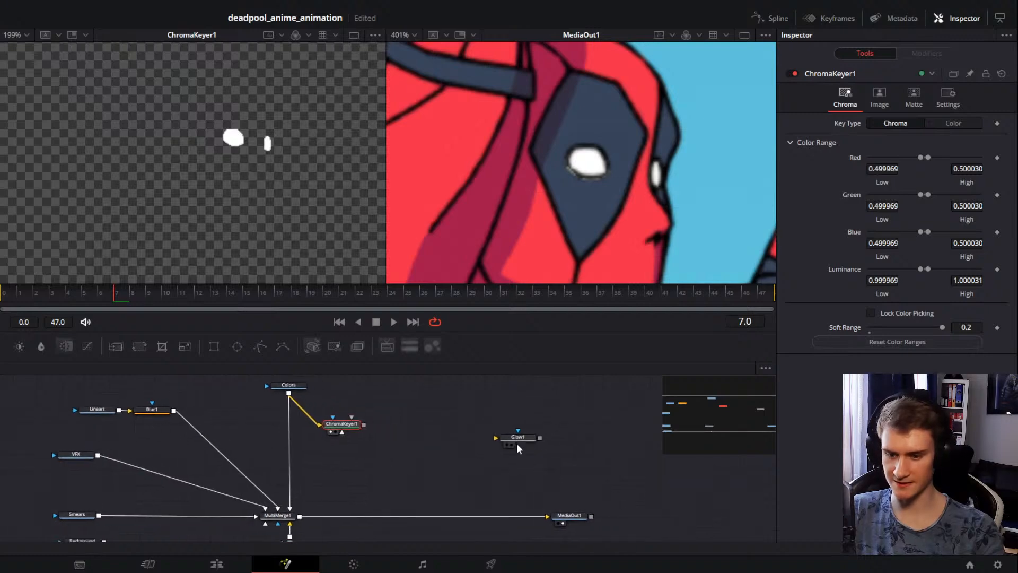
drag(363, 424, 426, 430)
click(506, 445)
click(427, 432)
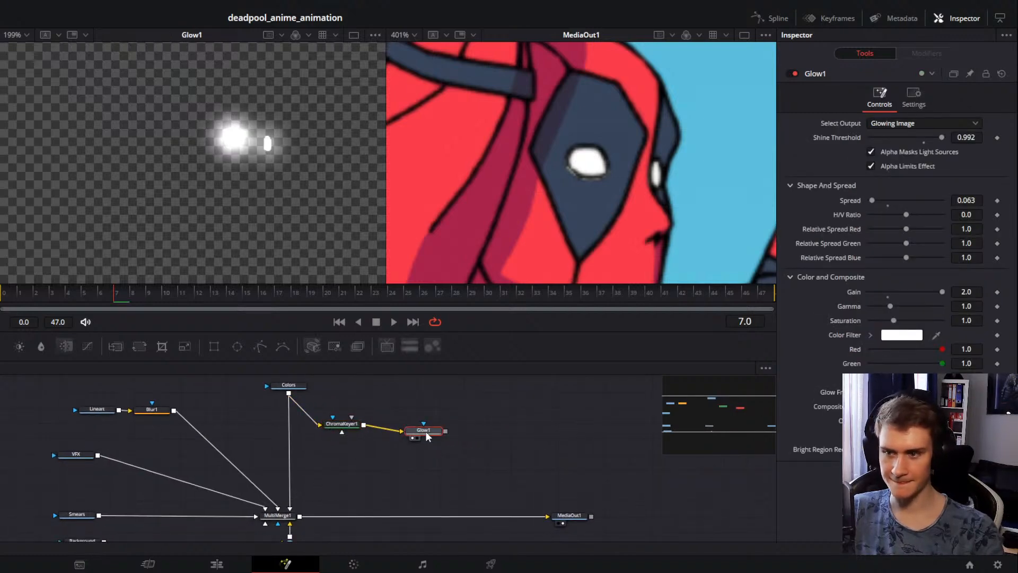
mouse_move(942, 291)
mouse_down()
mouse_move(908, 294)
mouse_move(932, 294)
mouse_up()
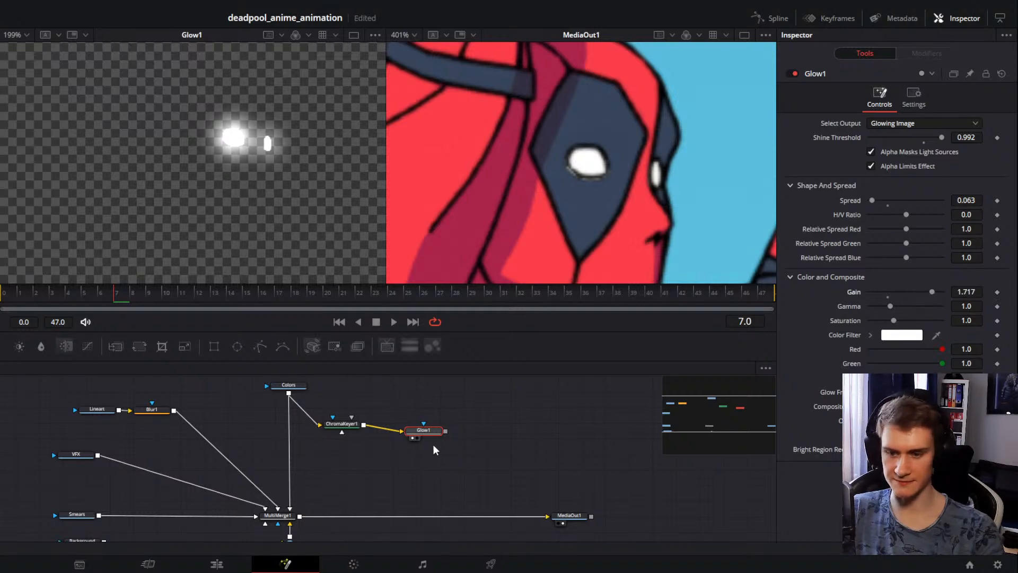
drag(426, 435, 405, 425)
Step: Try to connect Glow1's output to MultiMerge1 as an additional layer
drag(390, 469, 436, 428)
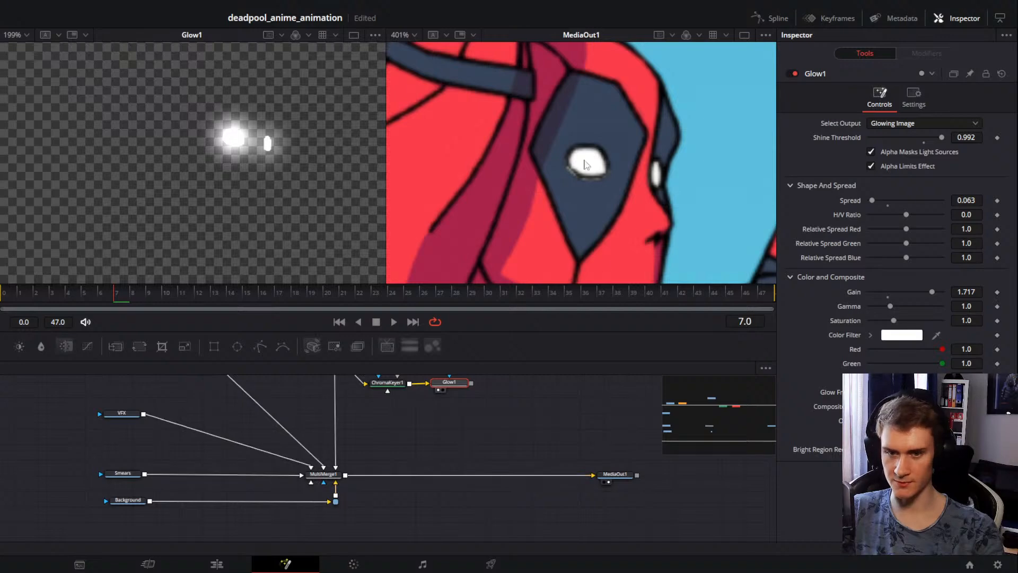
scroll(606, 166, down, 2)
drag(471, 383, 346, 473)
key(ctrl+z)
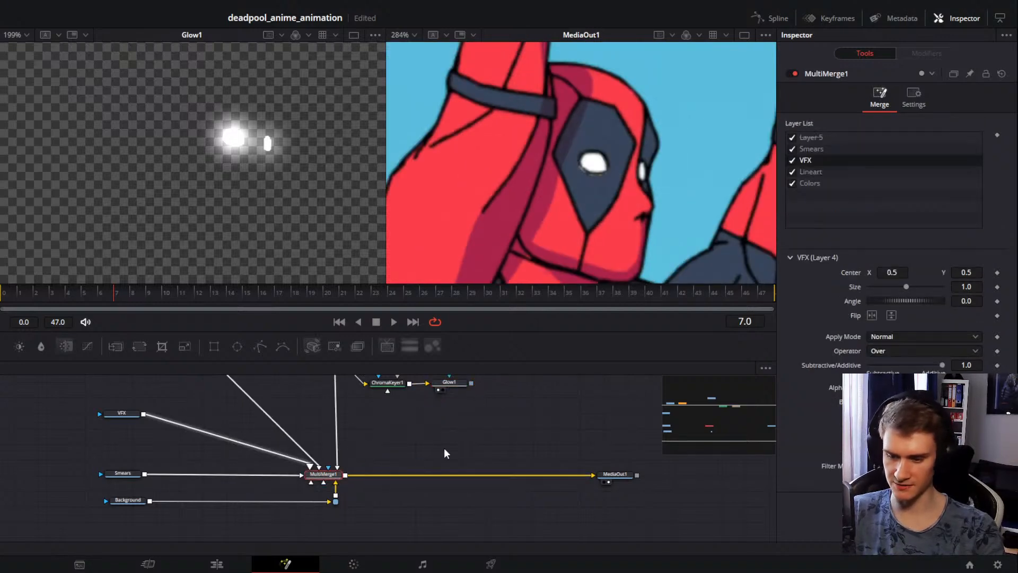
click(445, 445)
Step: Insert a Transform node between MultiMerge1 and MediaOut1
click(325, 475)
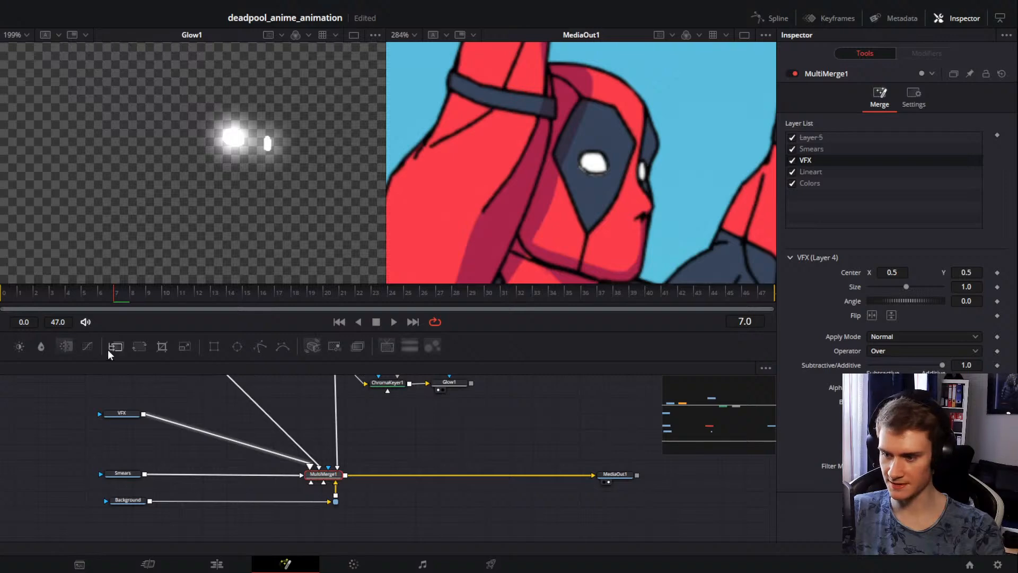
click(140, 346)
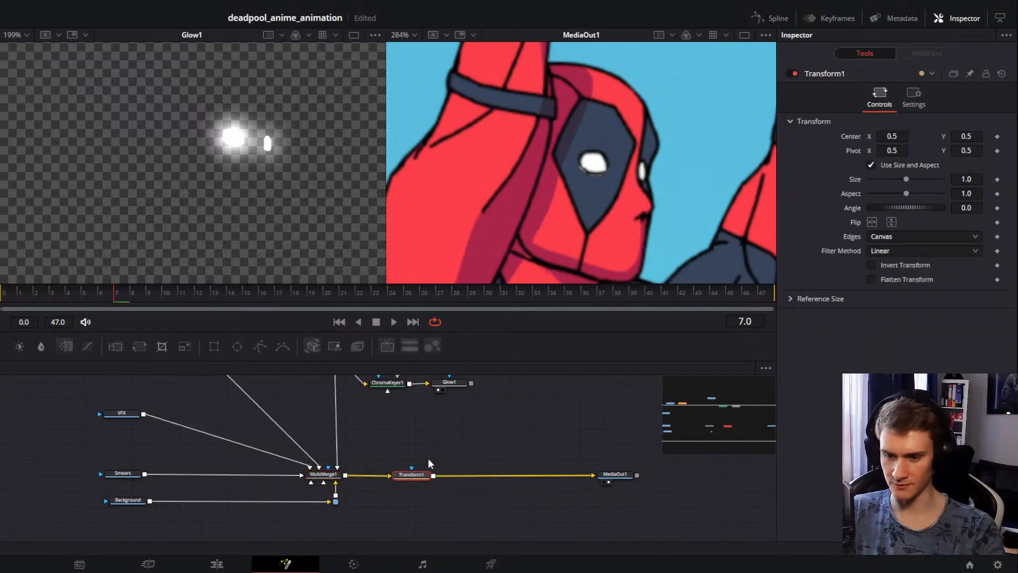
Step: Try to connect Glow1's output to Transform1, and undo the Transform node's insertion
drag(471, 382, 388, 476)
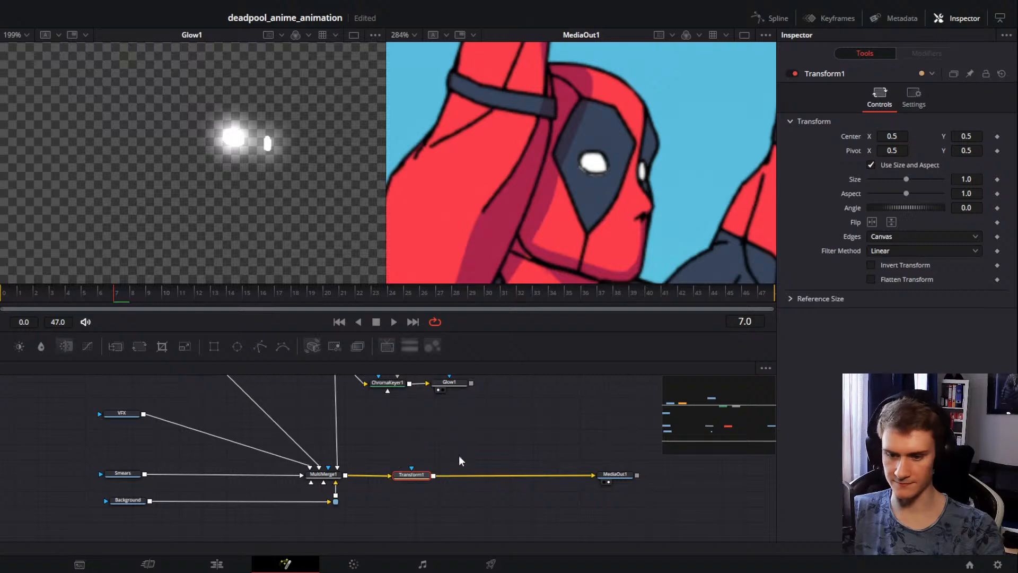
key(ctrl+z)
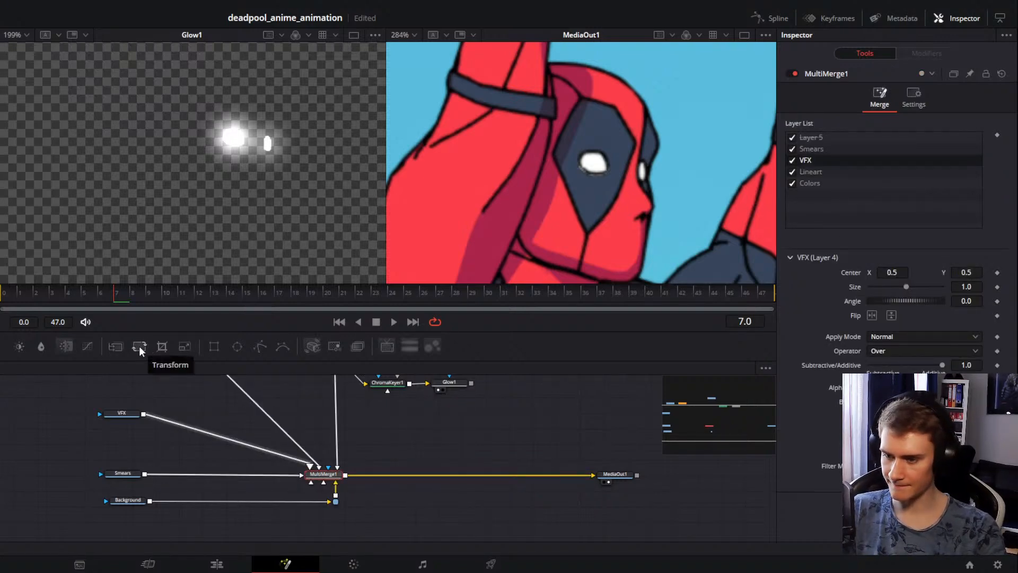
Step: Insert a Merge node between MultiMerge1 and MediaOut1 and connect Glow1's output to it as the foreground
key(shift+space)
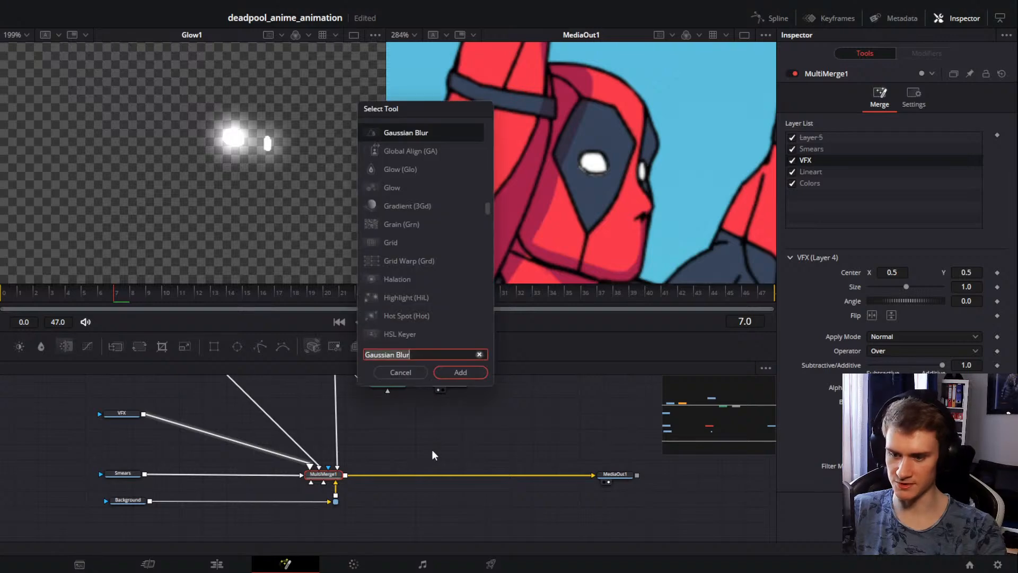
text(merge)
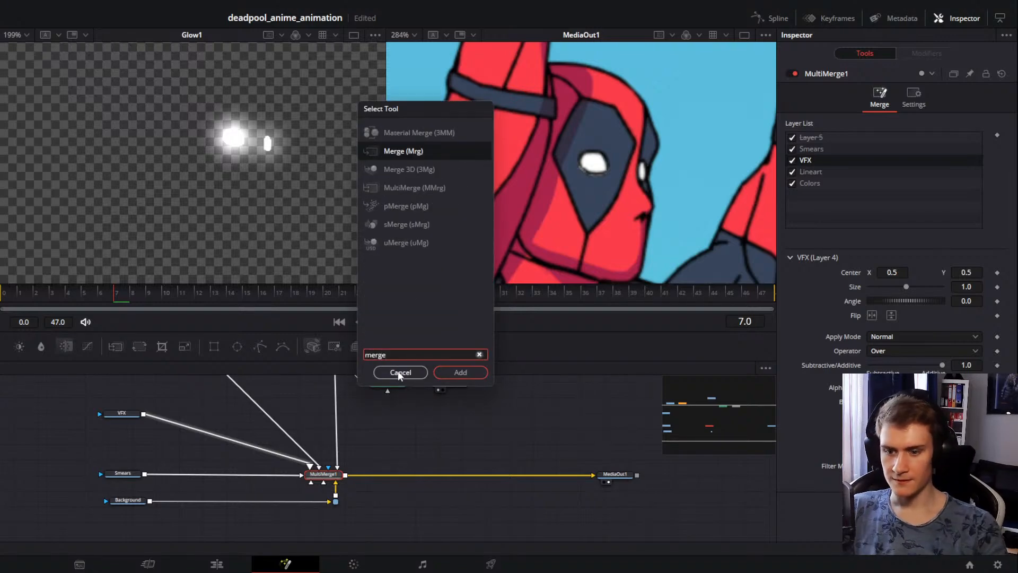
key(Return)
drag(471, 383, 392, 467)
drag(466, 457, 457, 499)
Step: Reposition ChromaKeyer1 and Glow1 close together beside the Colors node, and check the eye glow in the output
drag(405, 428, 396, 422)
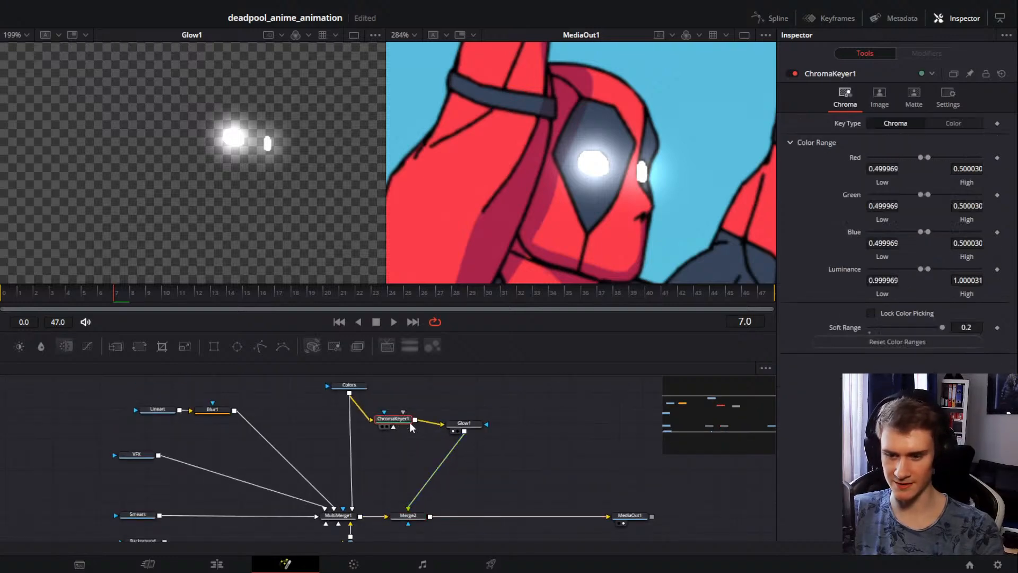
drag(466, 422, 458, 425)
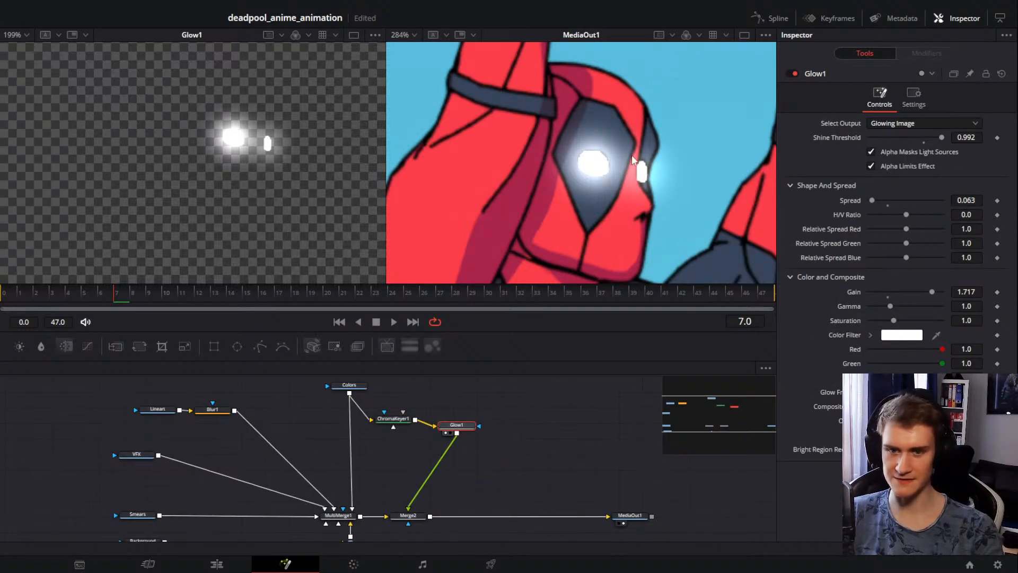
scroll(616, 183, down, 5)
scroll(623, 199, up, 4)
drag(638, 149, 659, 213)
Step: Reset Glow1 to its default settings
drag(484, 385, 518, 387)
click(491, 430)
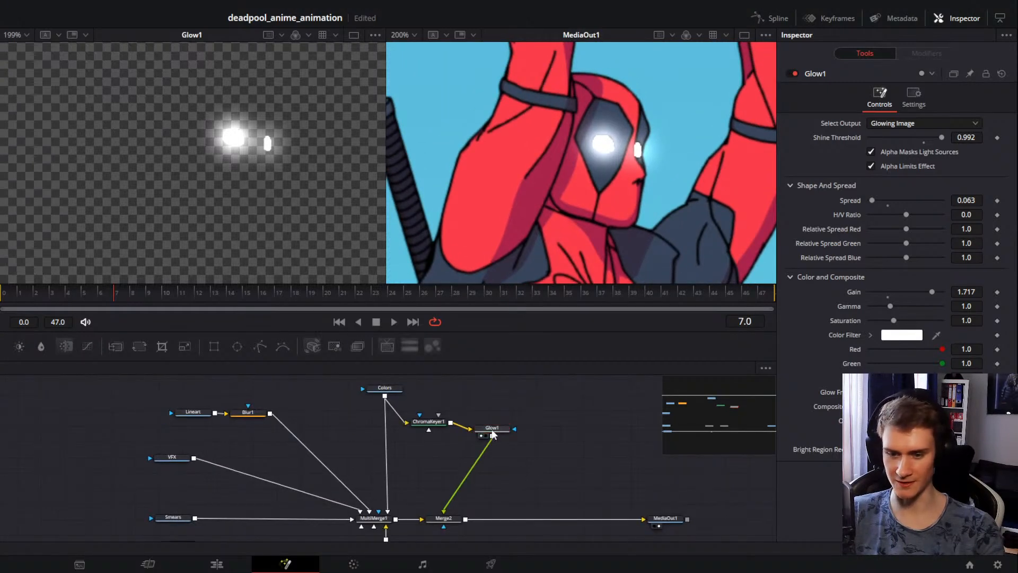
click(492, 434)
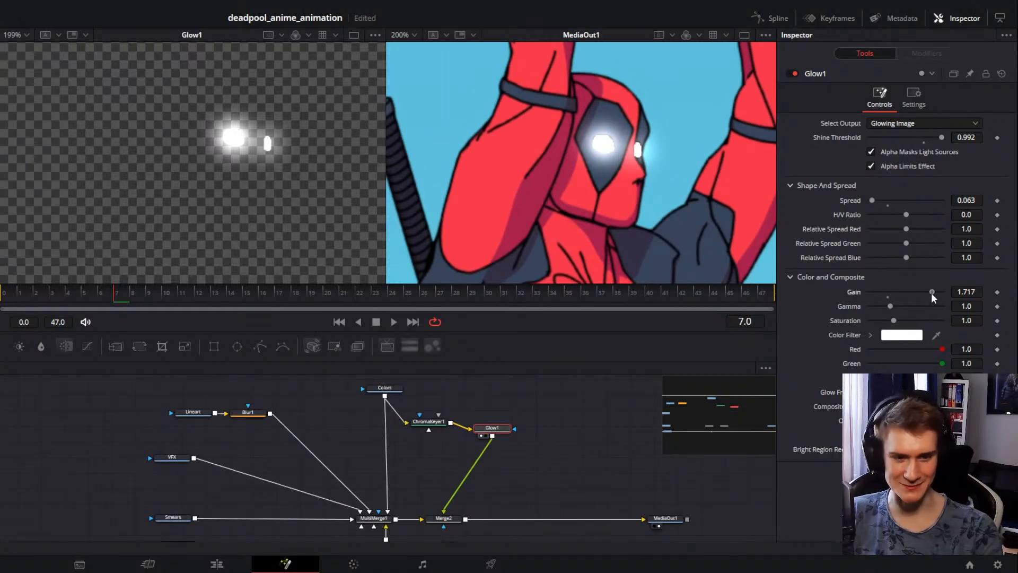
drag(931, 293, 925, 291)
click(1001, 73)
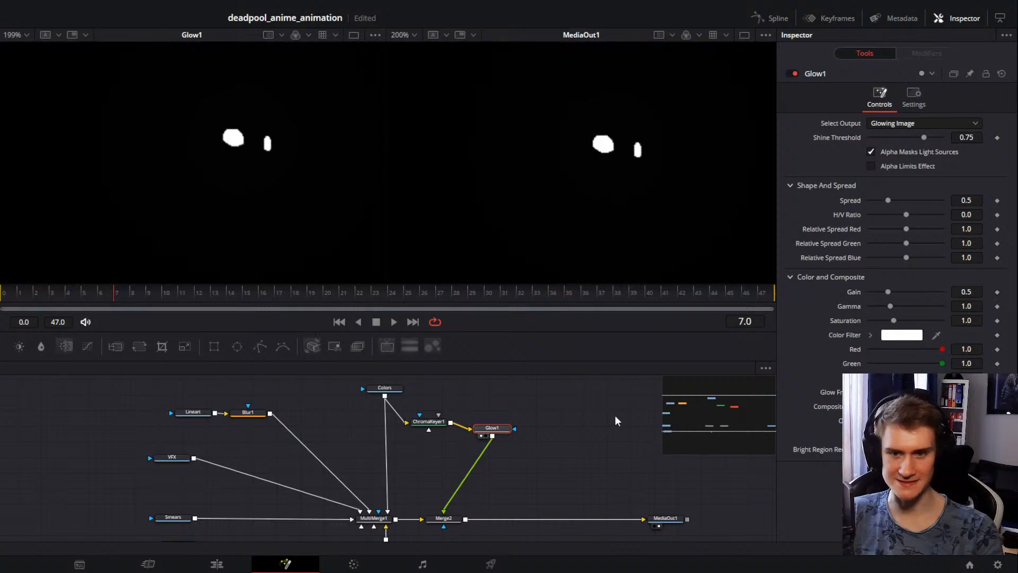
Step: Enable Alpha Limits Effect on Glow1 and set its Gain to 0.835 and Spread to 0.063
click(876, 166)
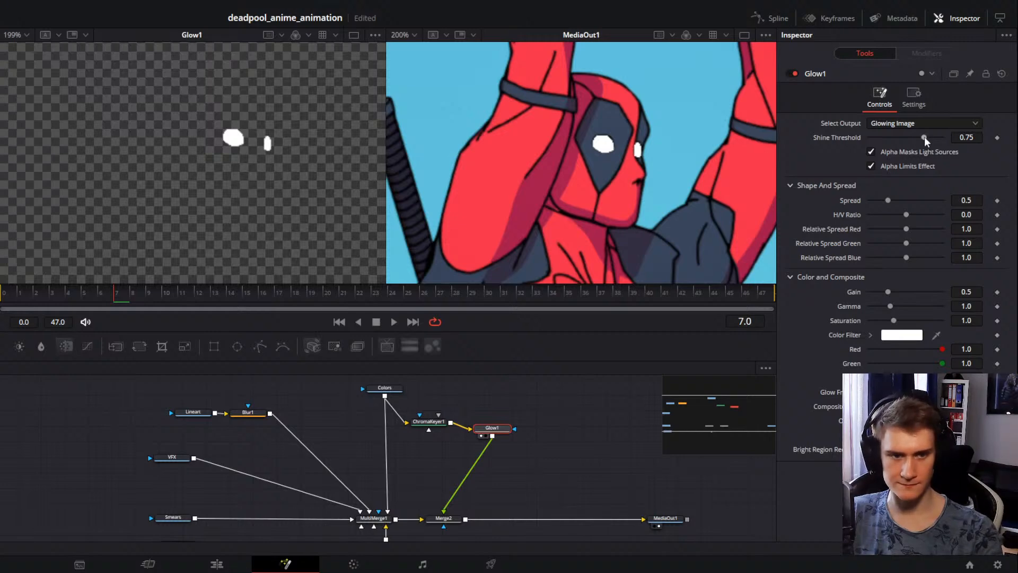
mouse_move(924, 137)
mouse_down()
mouse_move(949, 137)
mouse_move(907, 138)
mouse_move(924, 138)
mouse_up()
drag(889, 293, 910, 292)
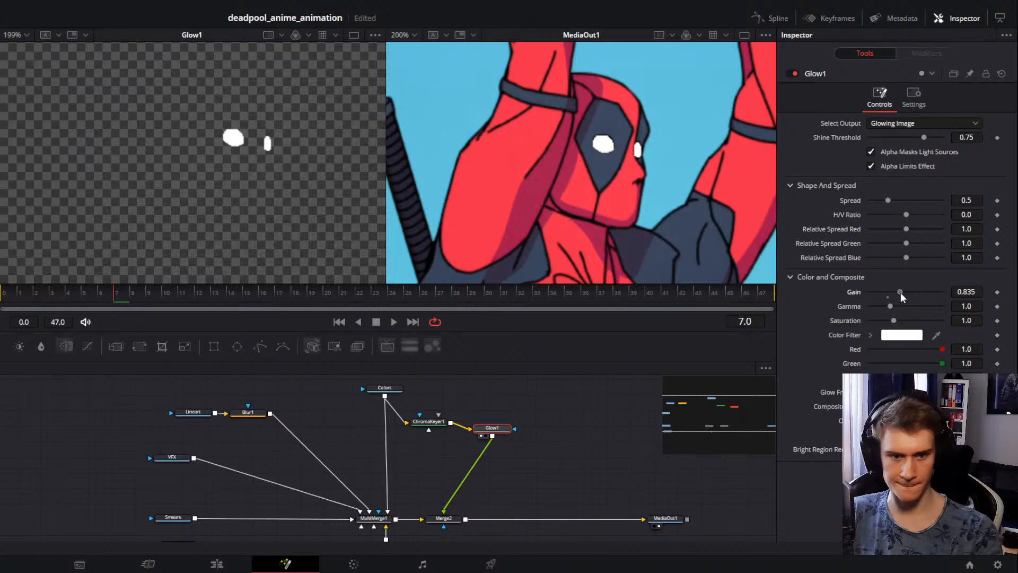
mouse_move(889, 200)
mouse_down()
mouse_move(917, 200)
mouse_move(871, 201)
mouse_up()
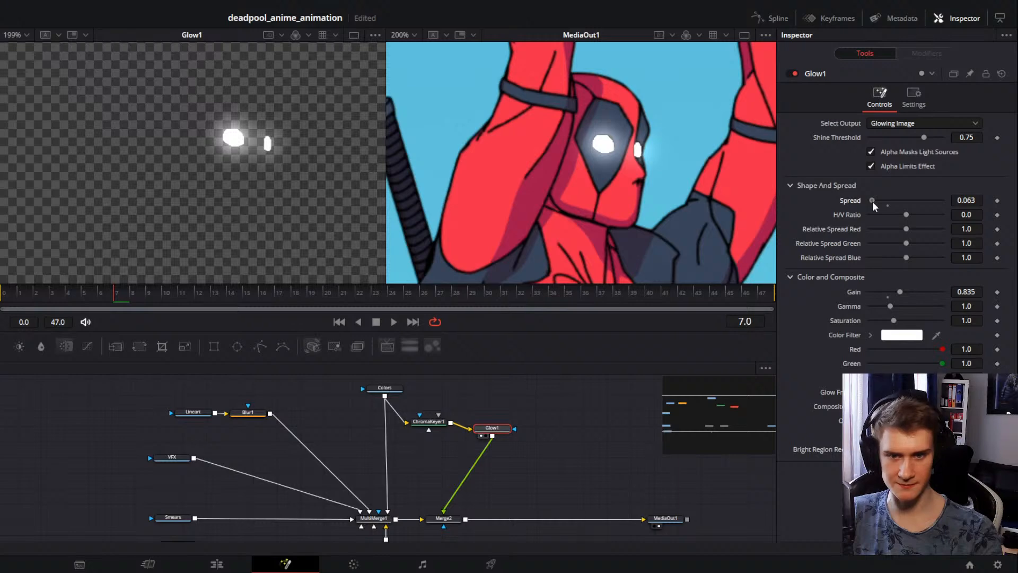
Step: Move Glow1 away from ChromaKeyer1 and insert a Blur node between them
drag(492, 427, 562, 427)
click(428, 421)
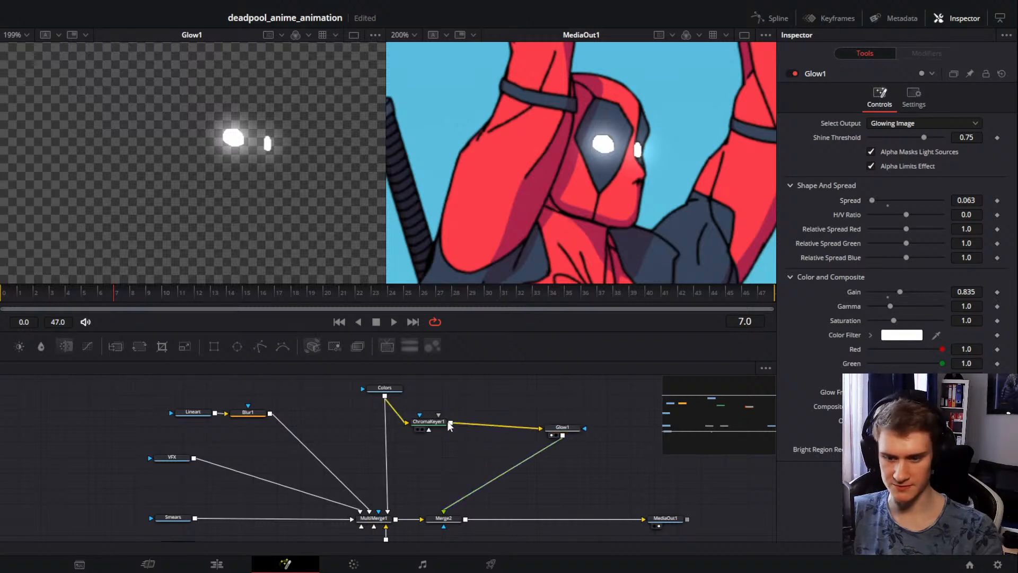
click(41, 346)
drag(481, 422, 479, 423)
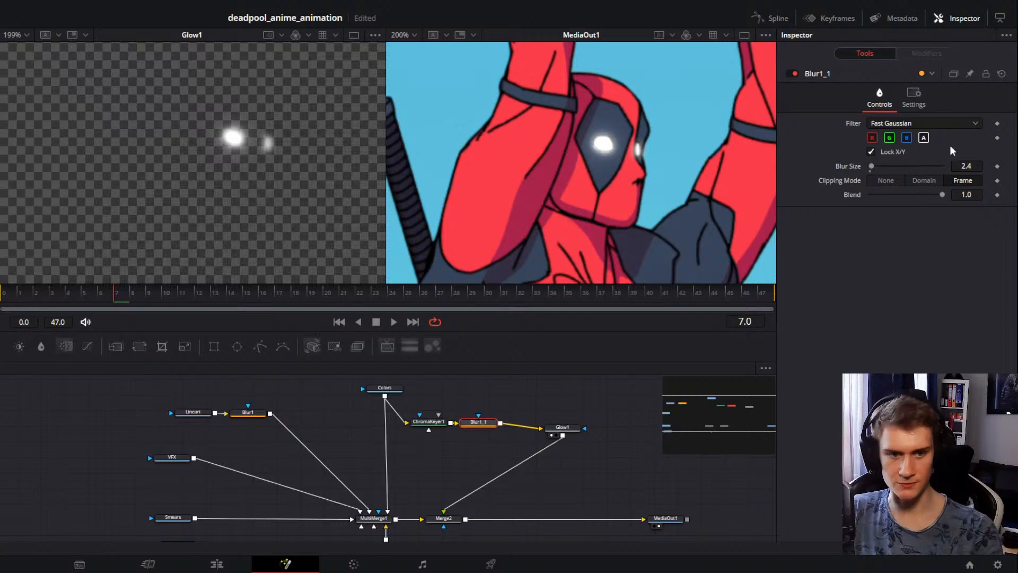
Step: Set the Blur Size of the new blur on the keyed eyes to 0.6
drag(968, 166, 956, 166)
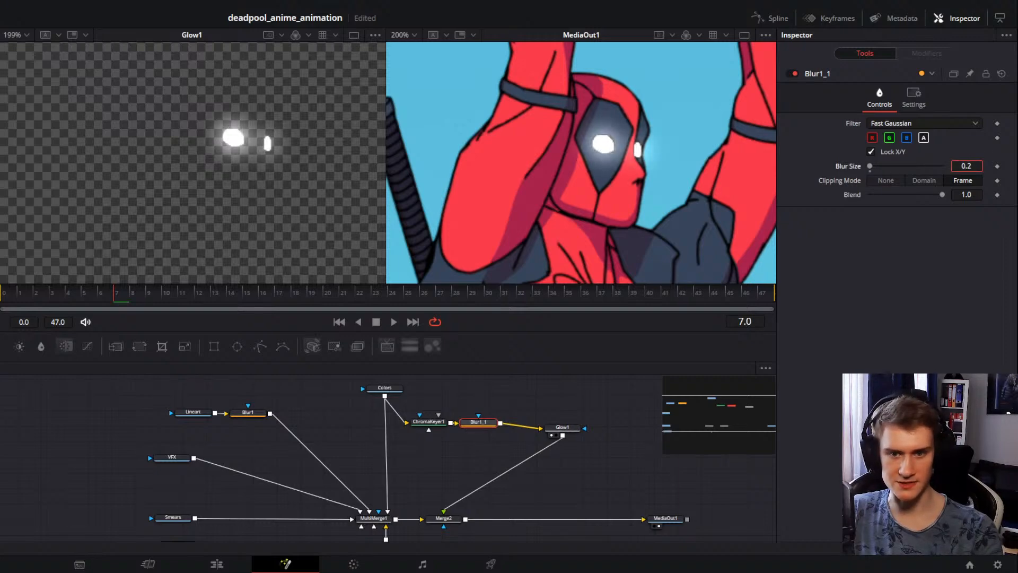
scroll(612, 141, up, 5)
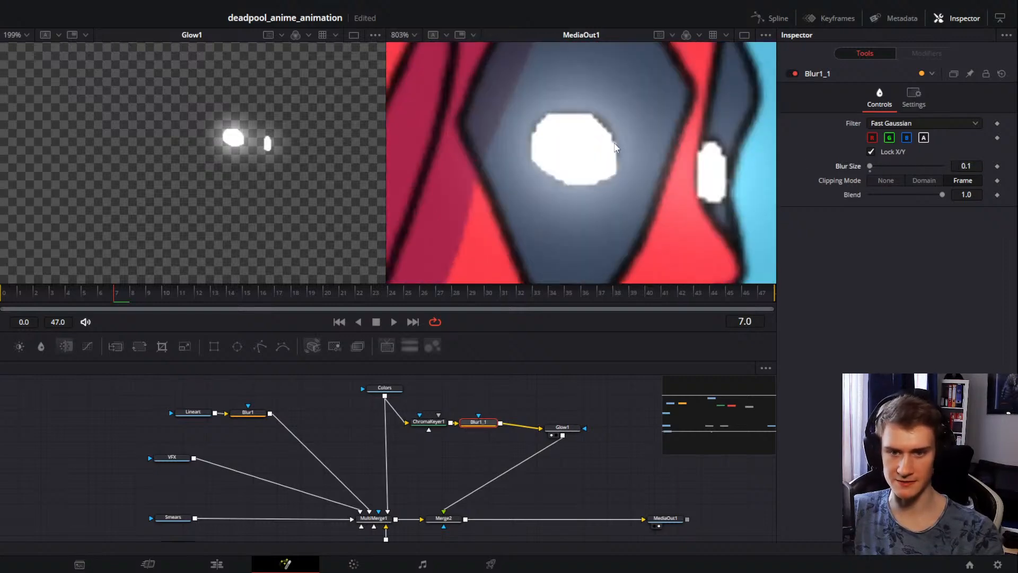
drag(969, 166, 975, 166)
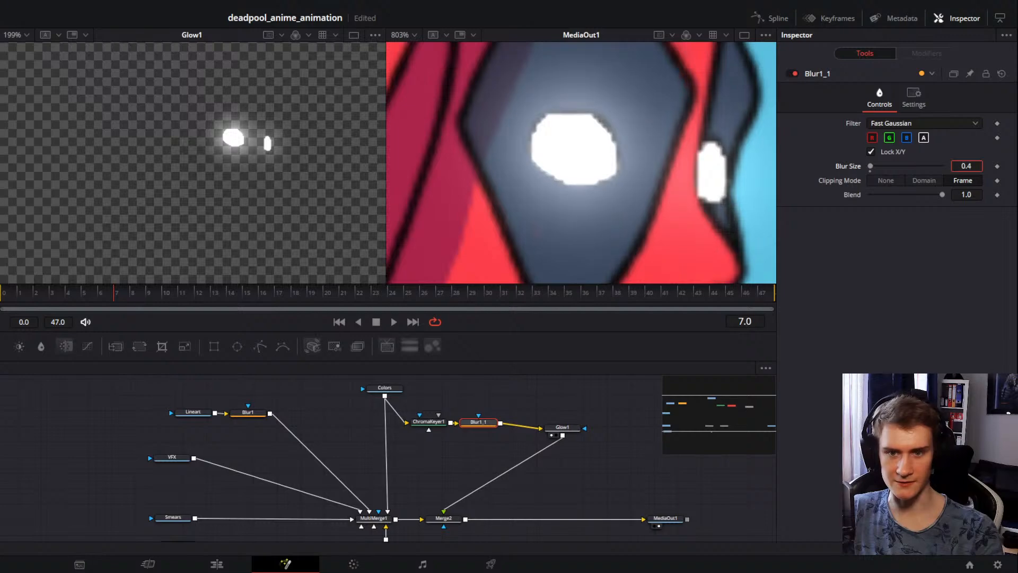
scroll(663, 181, down, 8)
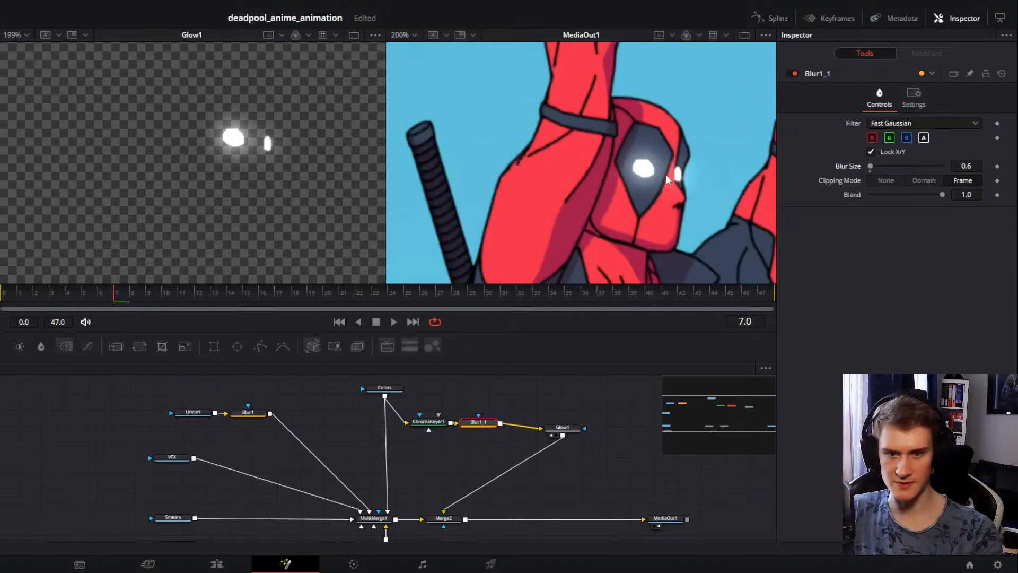
scroll(647, 167, up, 2)
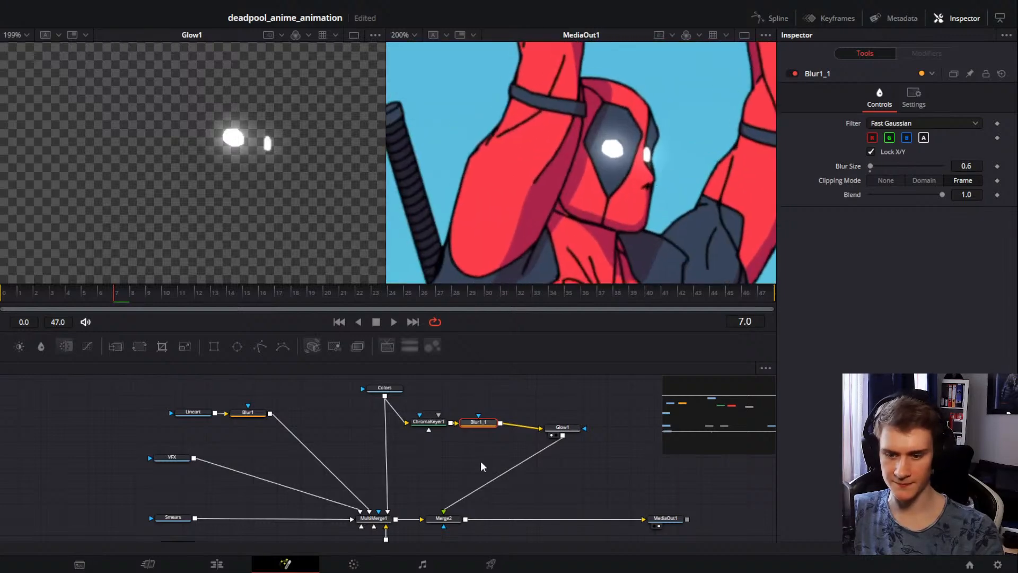
Step: Move Glow1 directly beneath Blur1_1 to make the eye-glow branch more compact
scroll(481, 460, right, 3)
drag(500, 434, 417, 457)
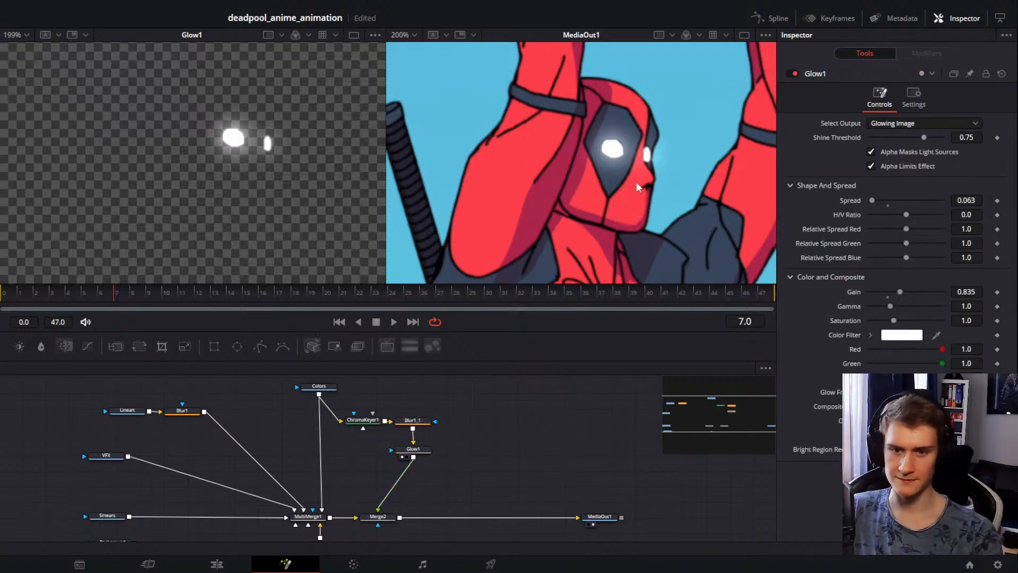
scroll(638, 188, down, 8)
scroll(637, 214, up, 8)
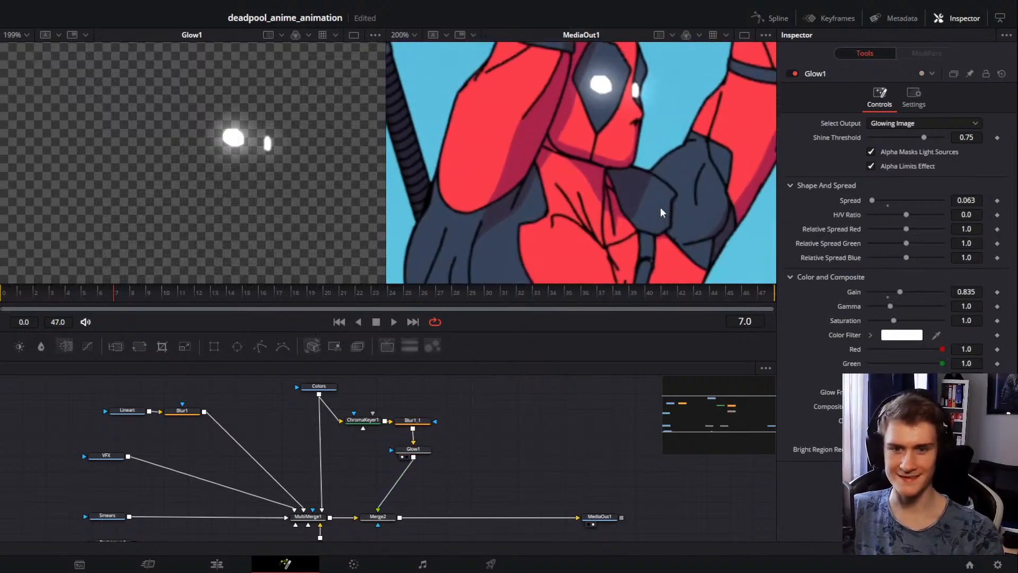
click(421, 451)
drag(472, 458, 501, 478)
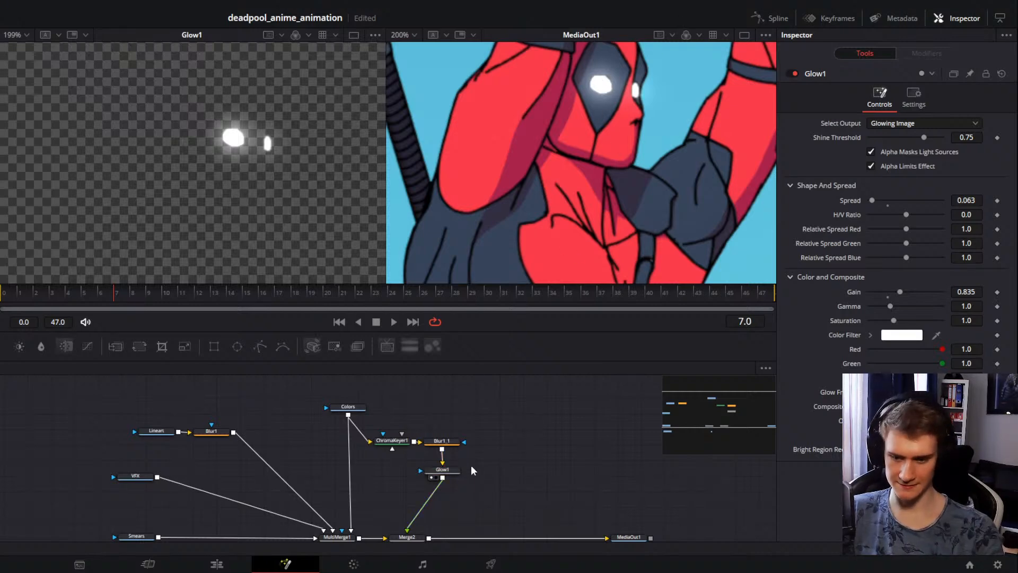
drag(514, 468, 552, 440)
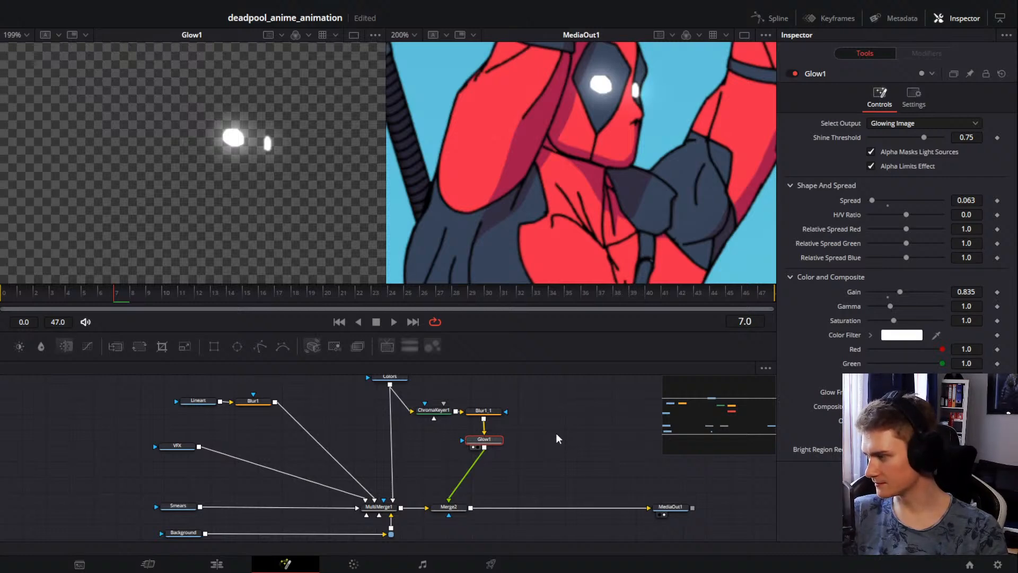
Step: Check the eye glow on the full figure and save the project
scroll(648, 203, down, 5)
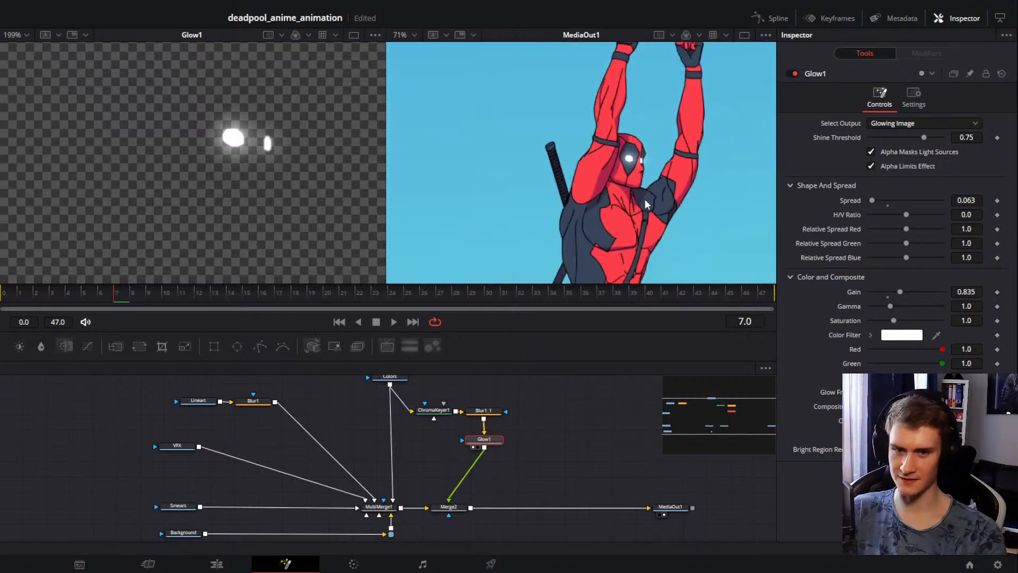
scroll(646, 206, down, 3)
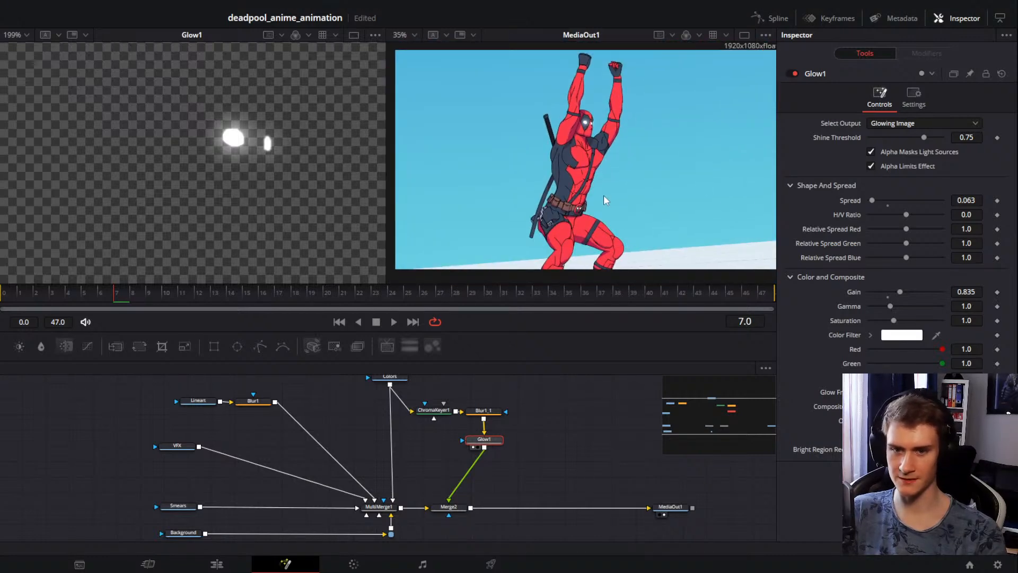
scroll(605, 199, up, 6)
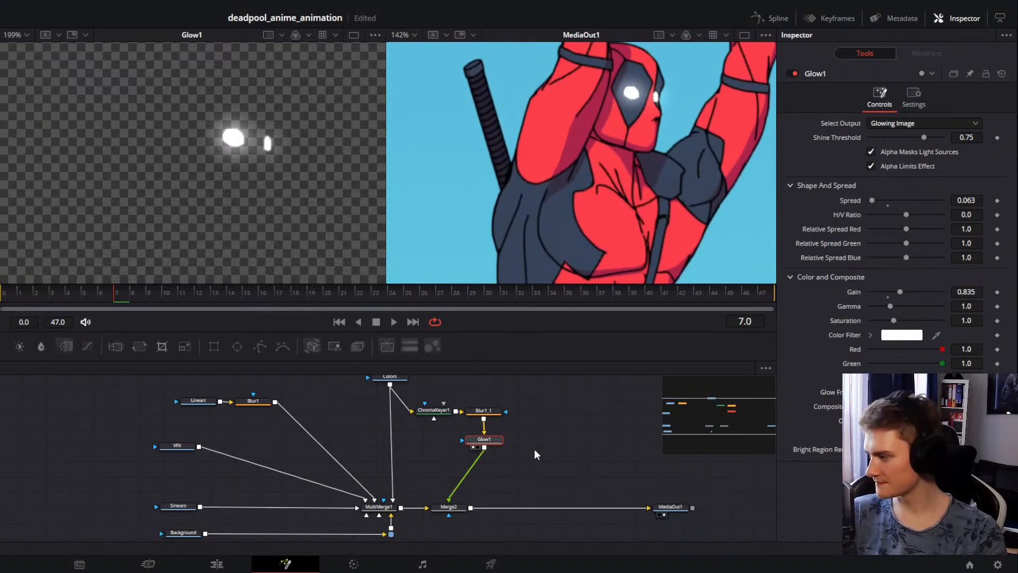
key(ctrl+s)
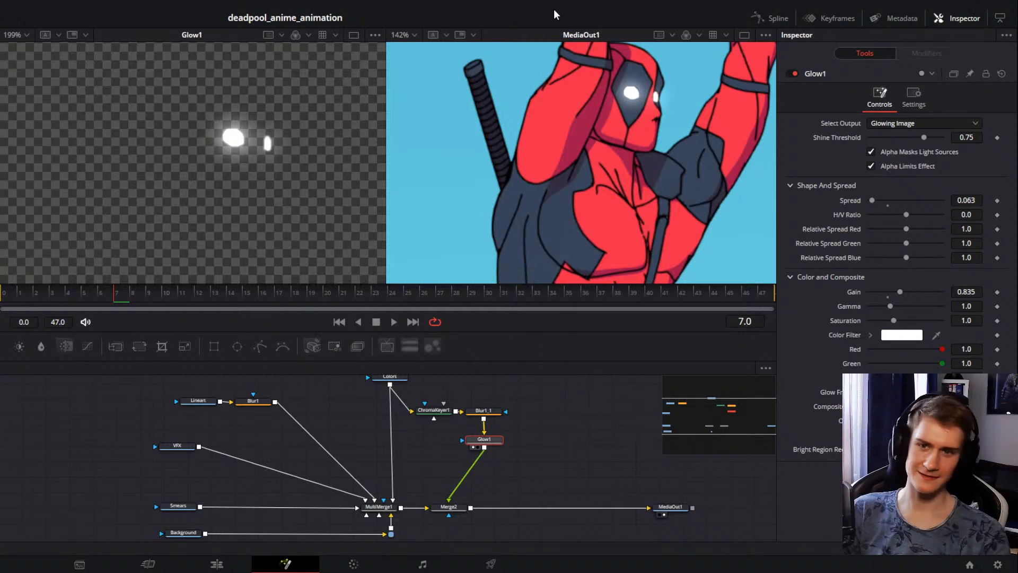
Step: Arrange ChromaKeyer1, Blur1_1 and Glow1 in a vertical column directly above Merge2
drag(522, 469, 443, 462)
click(500, 449)
drag(479, 402, 415, 474)
drag(444, 463, 459, 464)
click(509, 441)
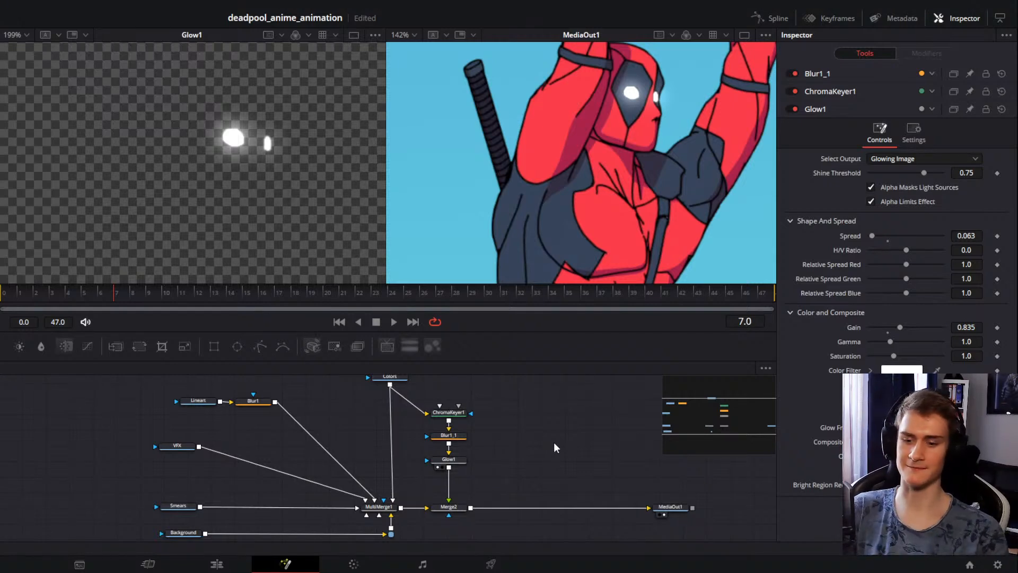
drag(506, 450, 445, 447)
scroll(445, 452, down, 1)
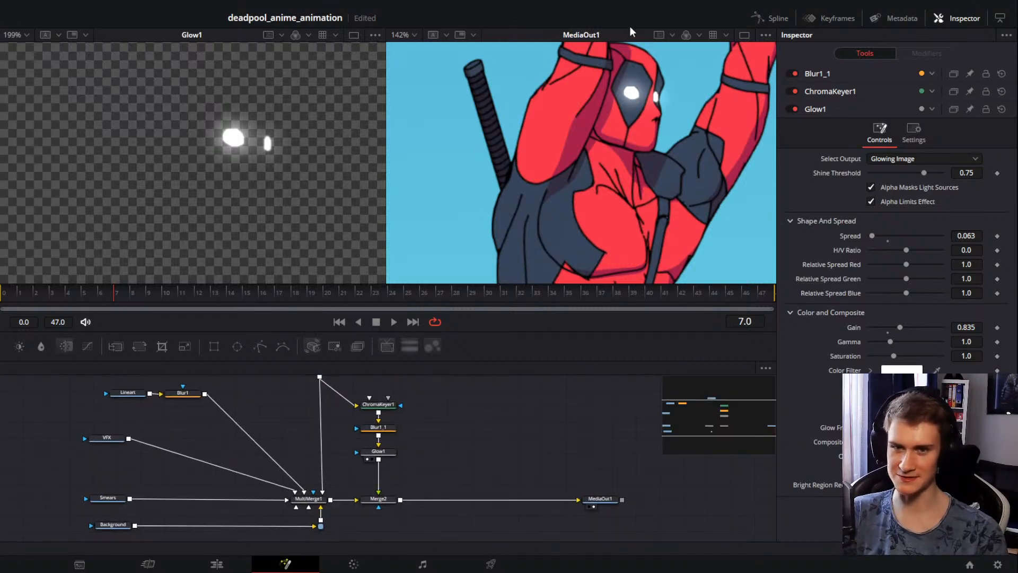
Step: Set Glow1's Spread to 0.02
click(378, 451)
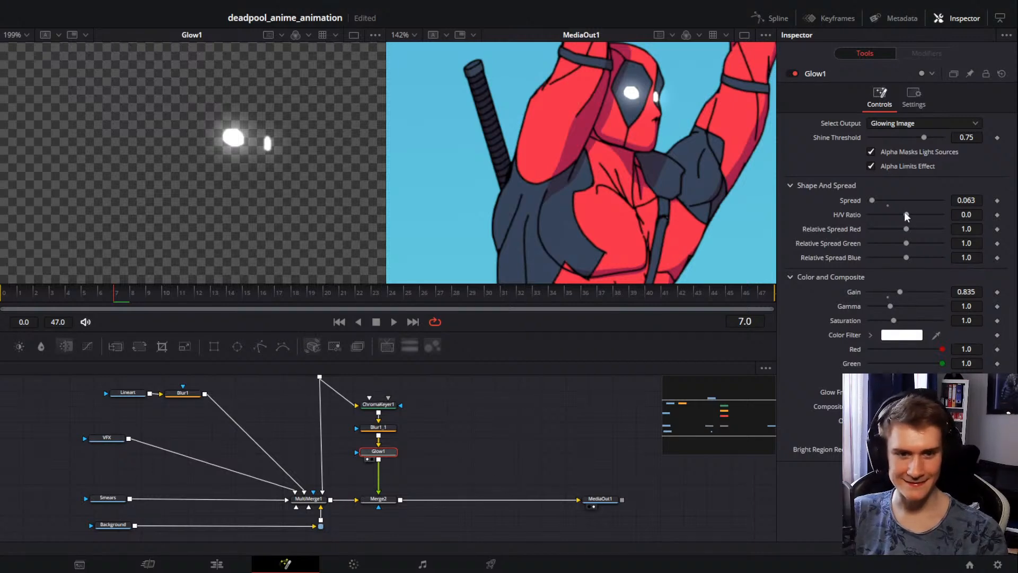
drag(974, 201, 952, 200)
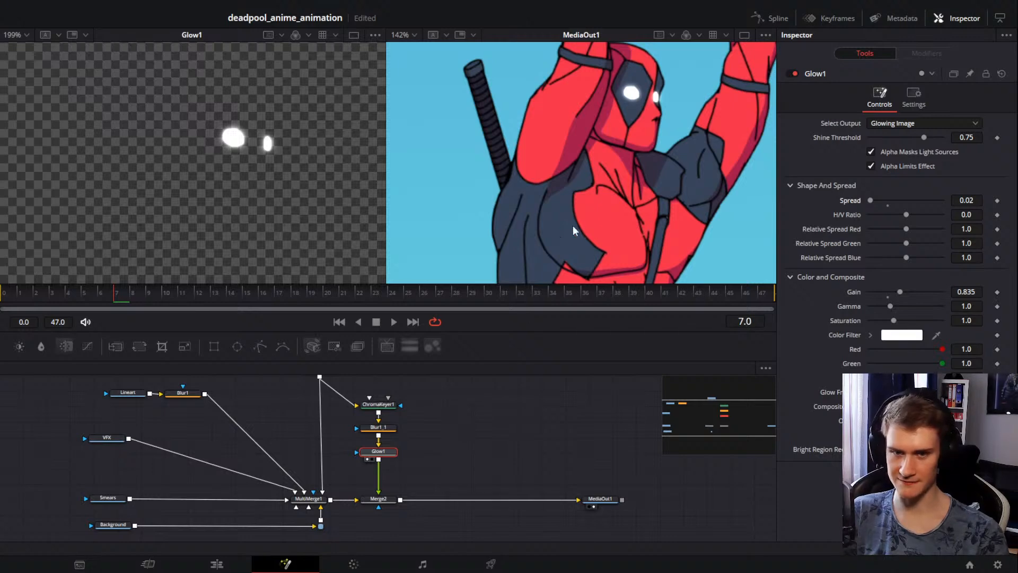
drag(451, 442, 456, 452)
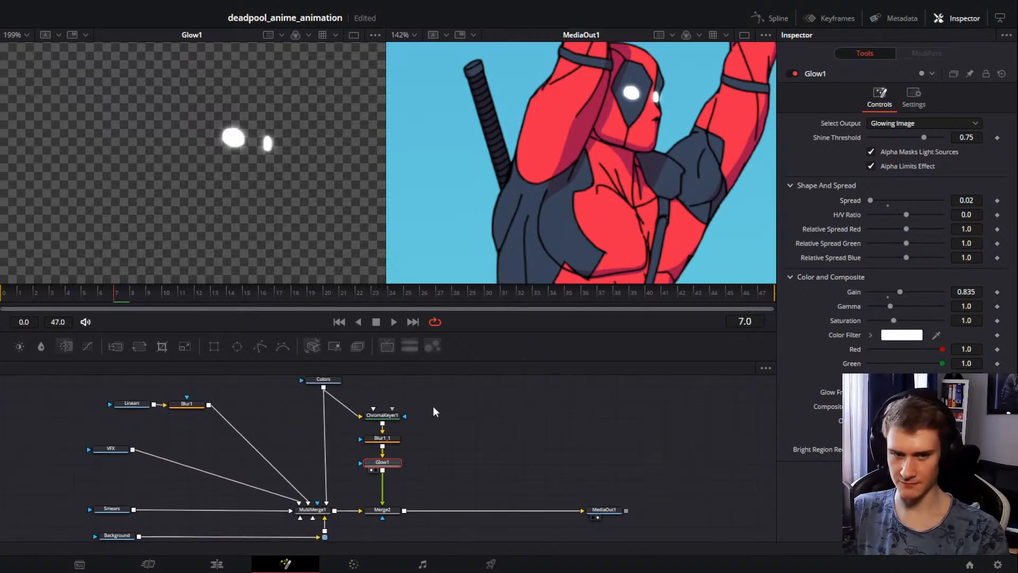
Step: Move ChromaKeyer1 higher to open a gap above Blur1_1
drag(433, 407, 373, 471)
click(444, 440)
drag(387, 415, 387, 396)
key(shift+space)
text(merge)
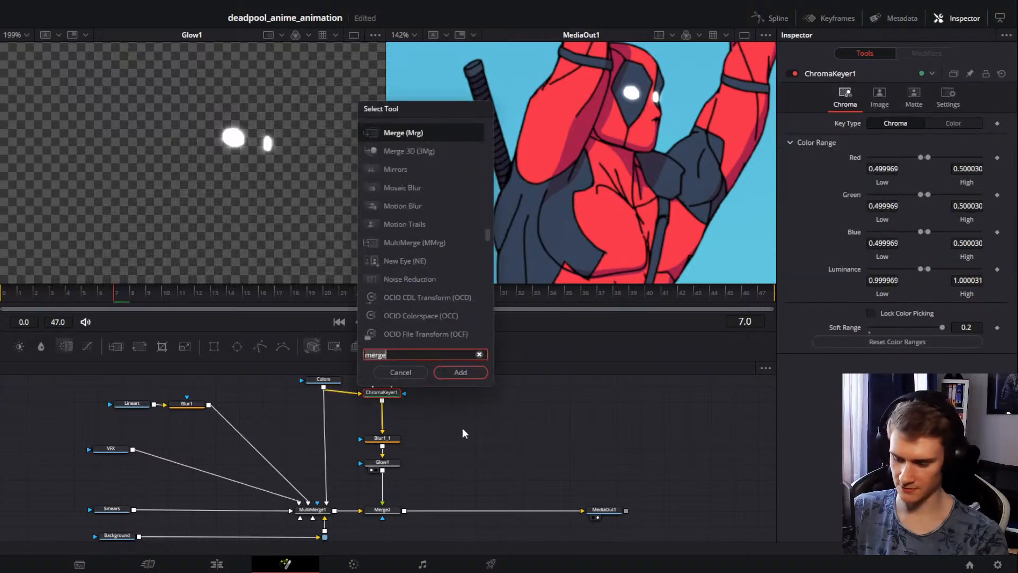
key(BackSpace)
key(BackSpace)
key(BackSpace)
key(BackSpace)
key(BackSpace)
text(alph)
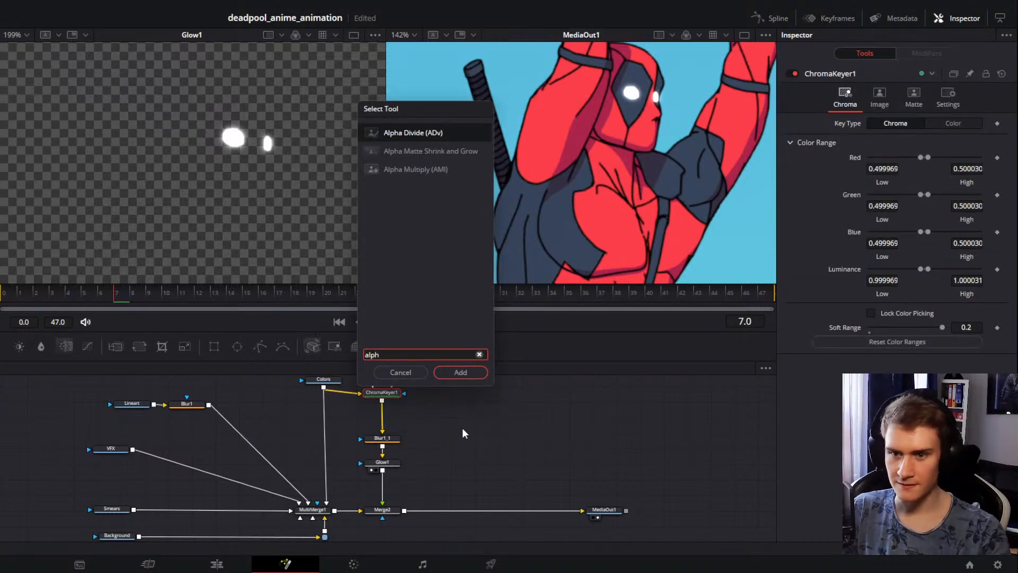
click(454, 169)
click(397, 372)
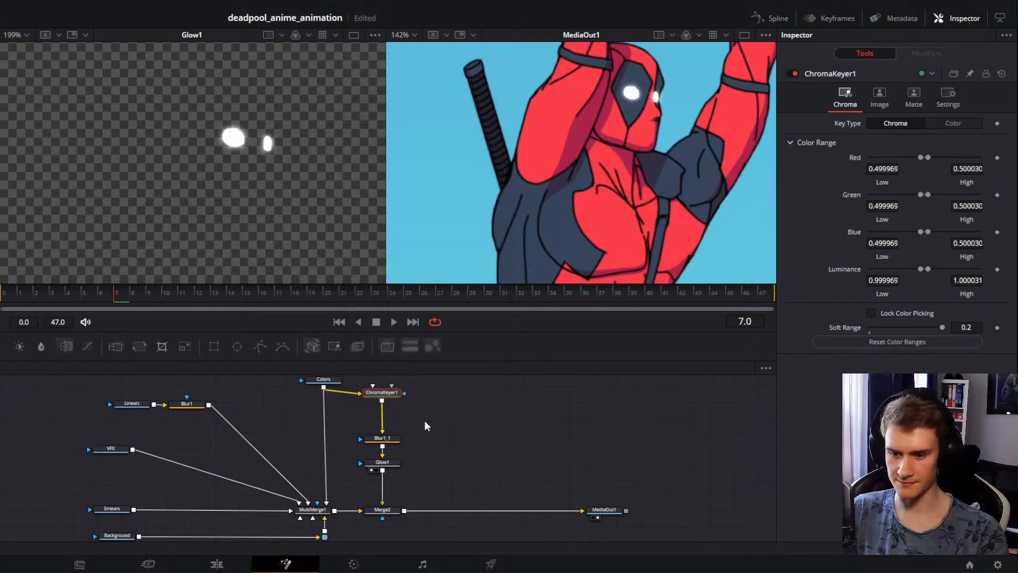
Step: Insert an Alpha Matte Shrink and Grow node between ChromaKeyer1 and Blur1_1
key(shift+space)
text(shrinbk)
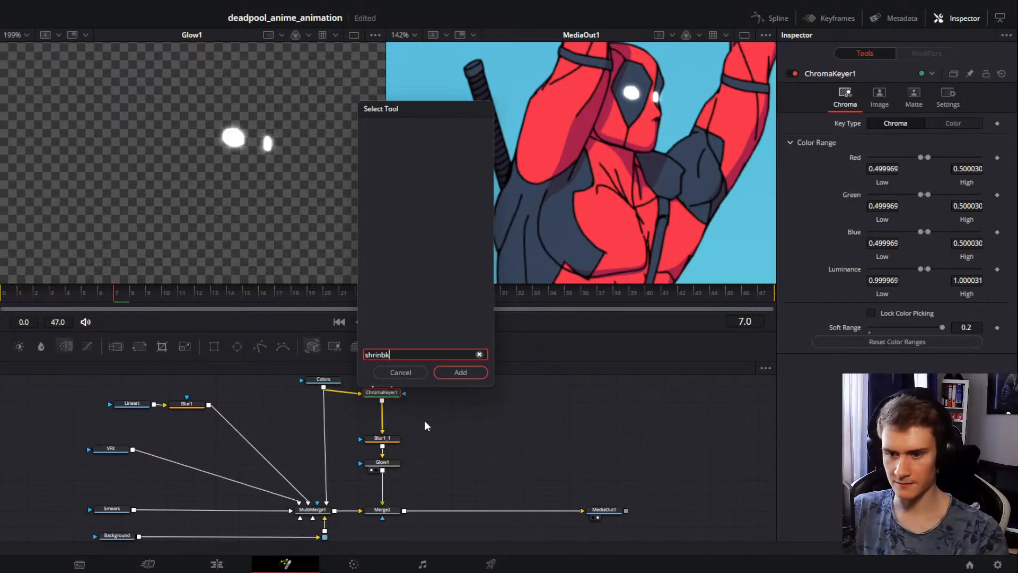
key(BackSpace)
text(k)
key(Down)
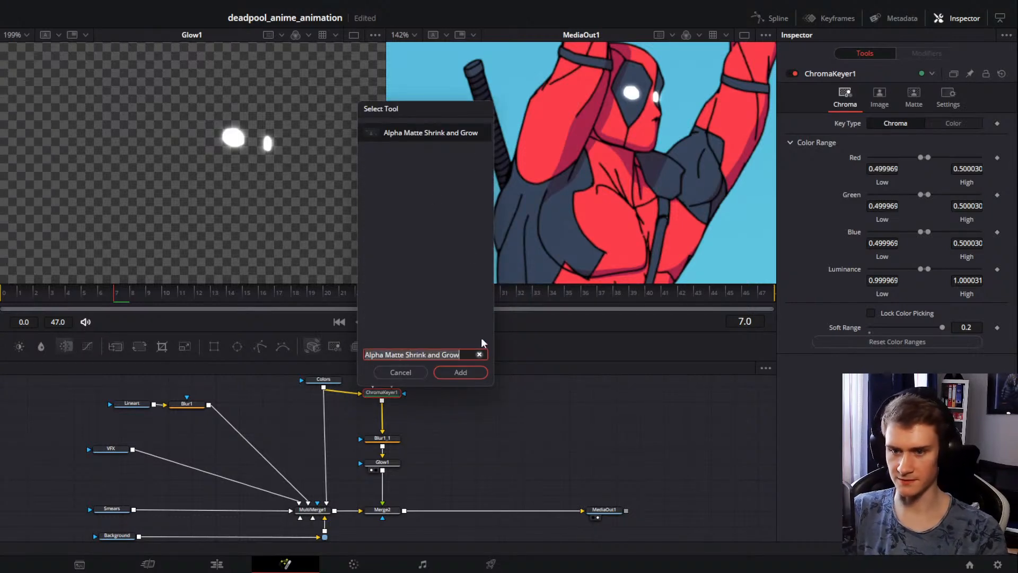
click(460, 371)
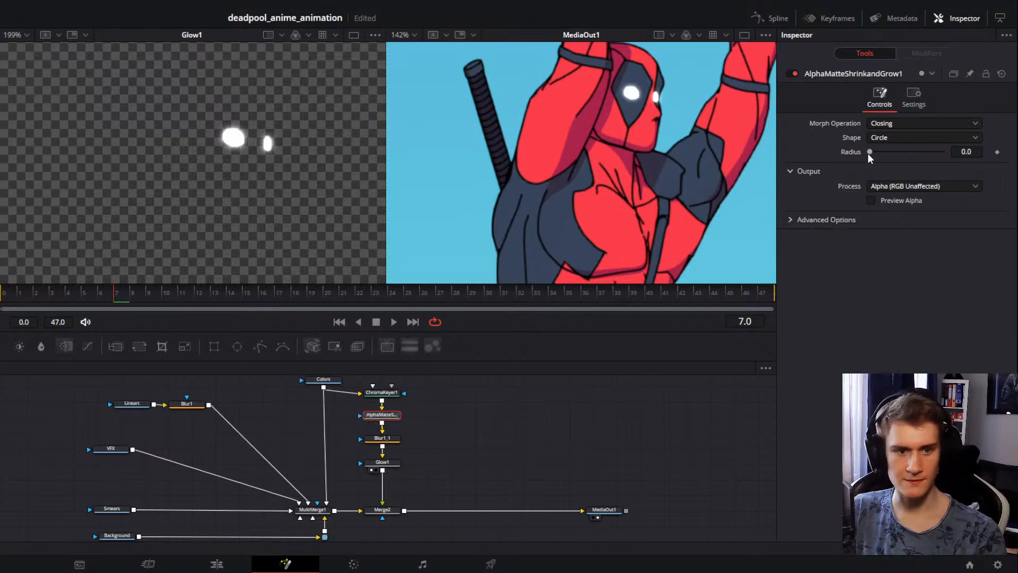
Step: Set the alpha matte node's Morph Operation to Shrink and show its output in place of Glow1 for viewing
mouse_move(869, 152)
mouse_down()
mouse_move(936, 151)
mouse_move(865, 152)
mouse_up()
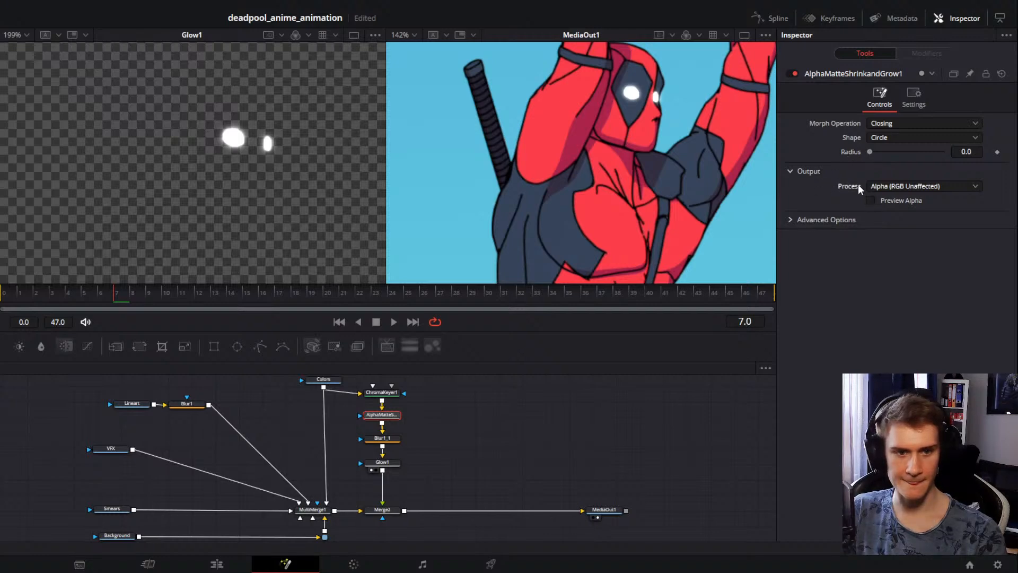
click(886, 122)
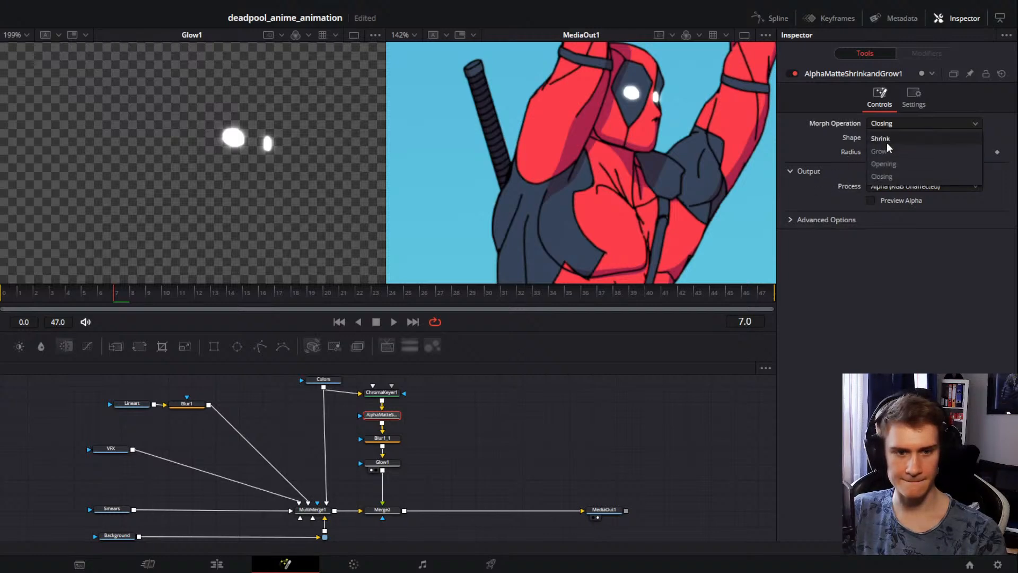
click(887, 139)
mouse_move(873, 150)
mouse_down()
mouse_move(899, 150)
mouse_move(864, 150)
mouse_up()
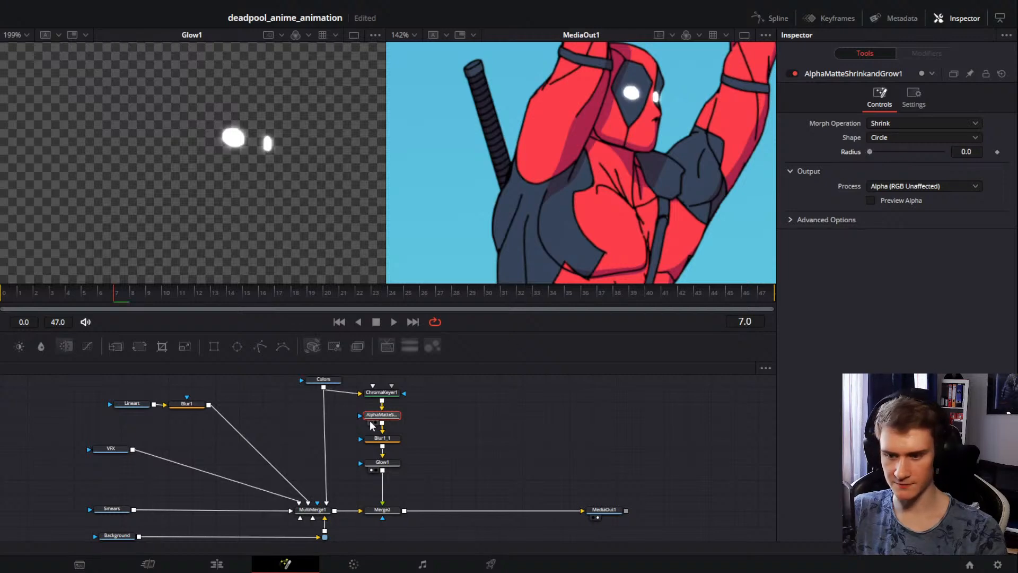
click(371, 422)
Step: Try the Grow operation and different Radius values on the eye matte
mouse_move(874, 152)
mouse_down()
mouse_move(919, 152)
mouse_move(871, 152)
mouse_up()
click(883, 125)
click(883, 151)
click(887, 123)
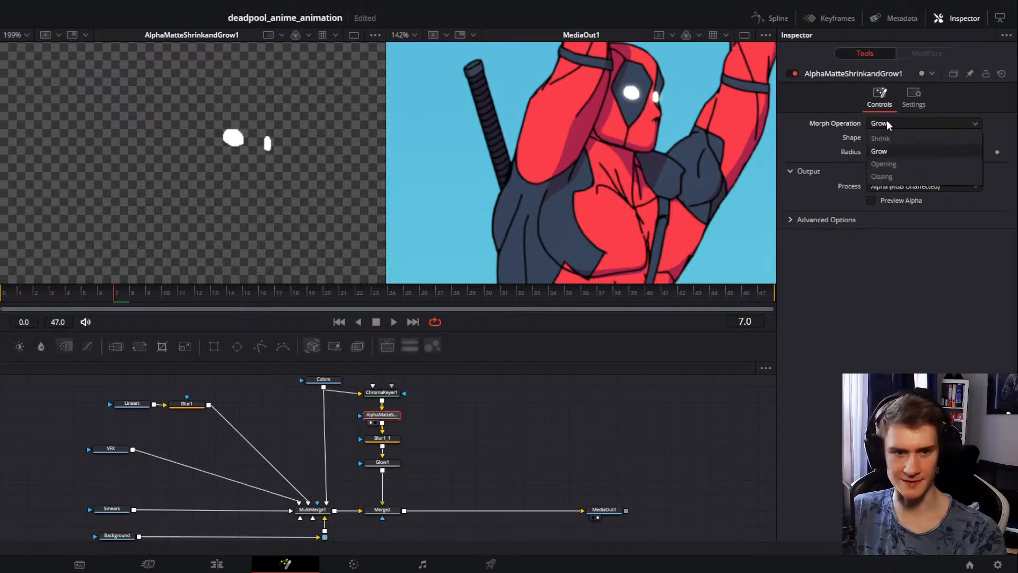
click(886, 138)
click(885, 137)
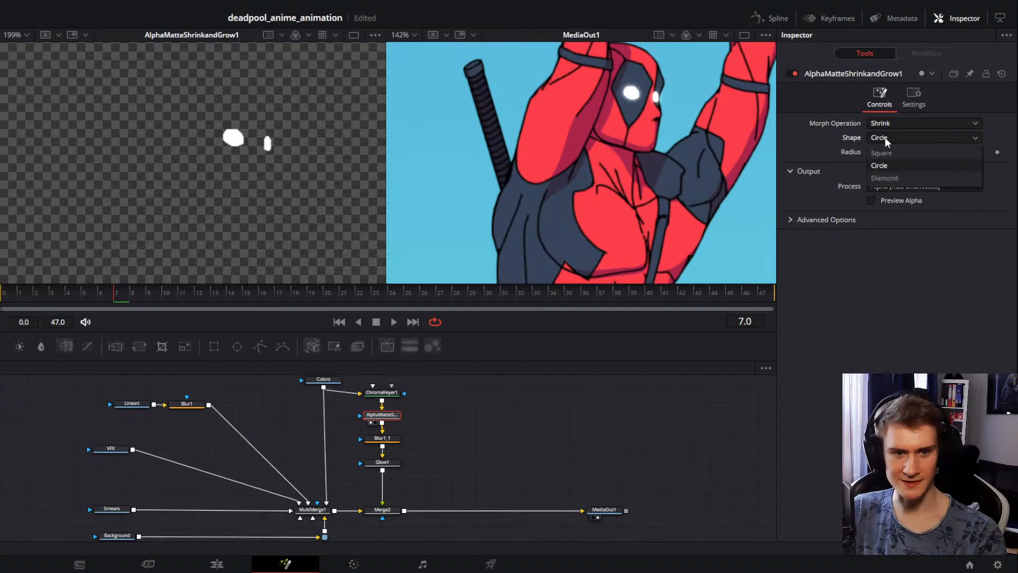
click(885, 137)
drag(870, 152, 844, 148)
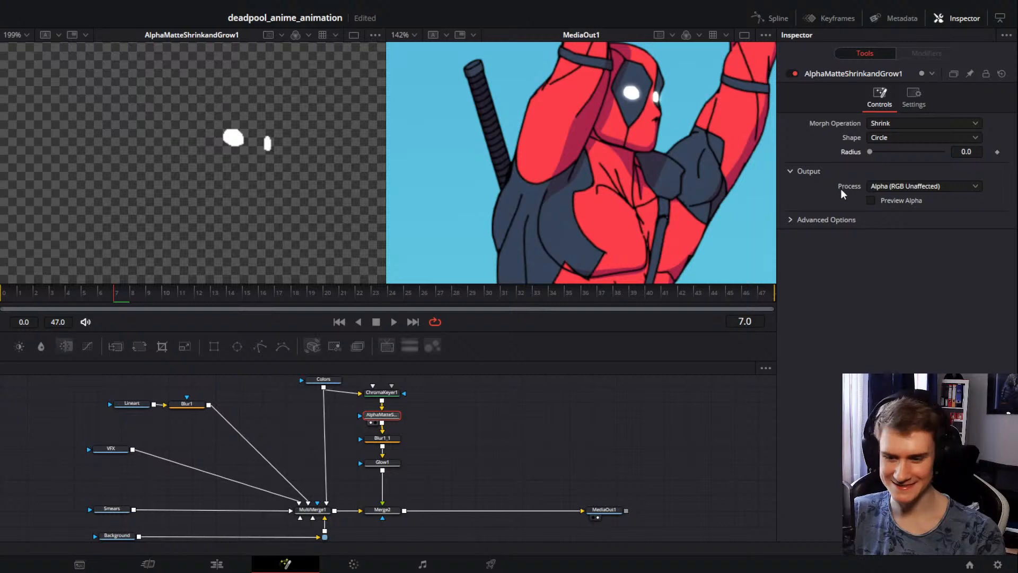
Step: Set the eye matte's shrink Radius to 0.189, judging it with the alpha preview and leaving the preview off
click(870, 201)
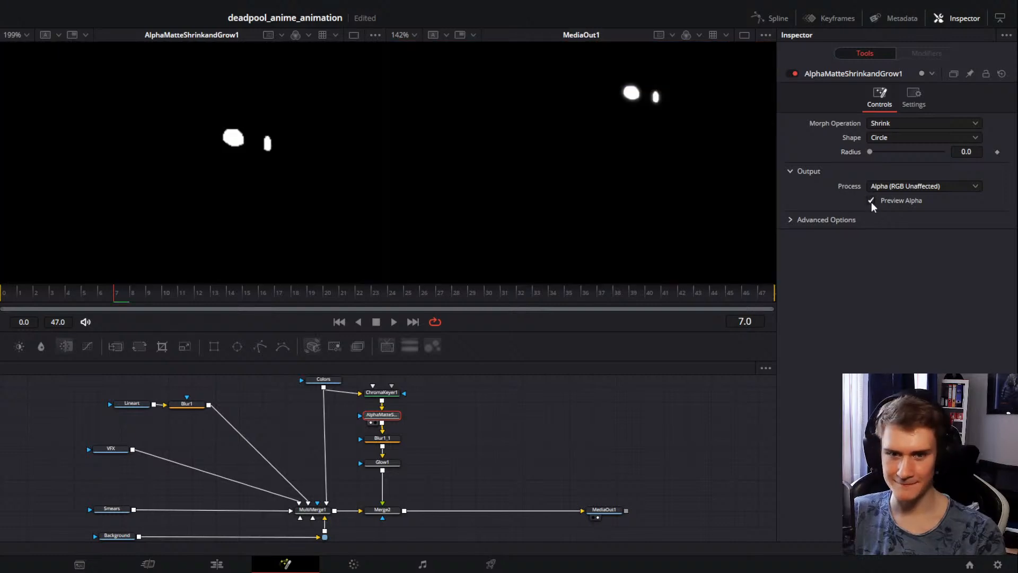
drag(873, 150, 885, 155)
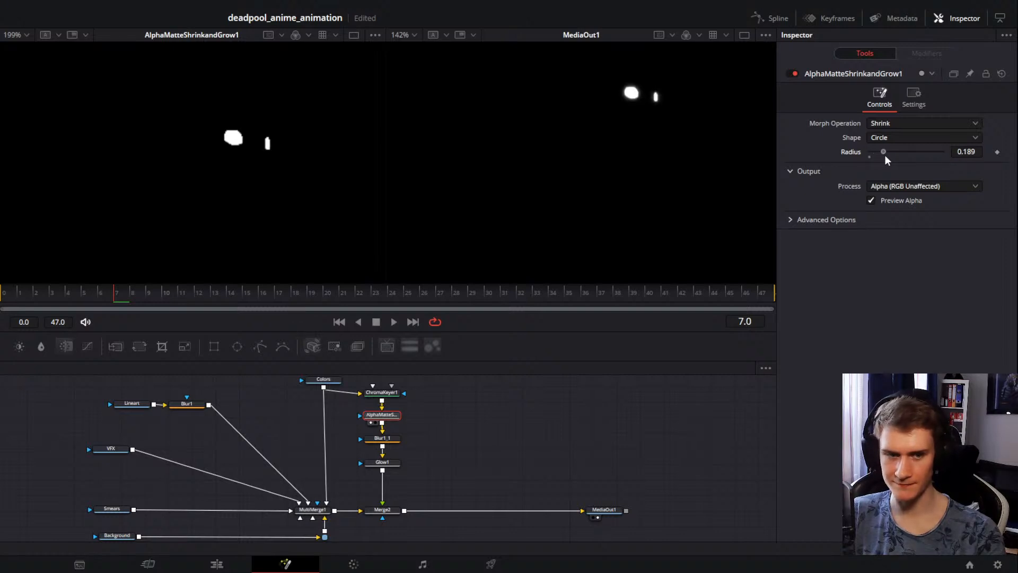
click(871, 200)
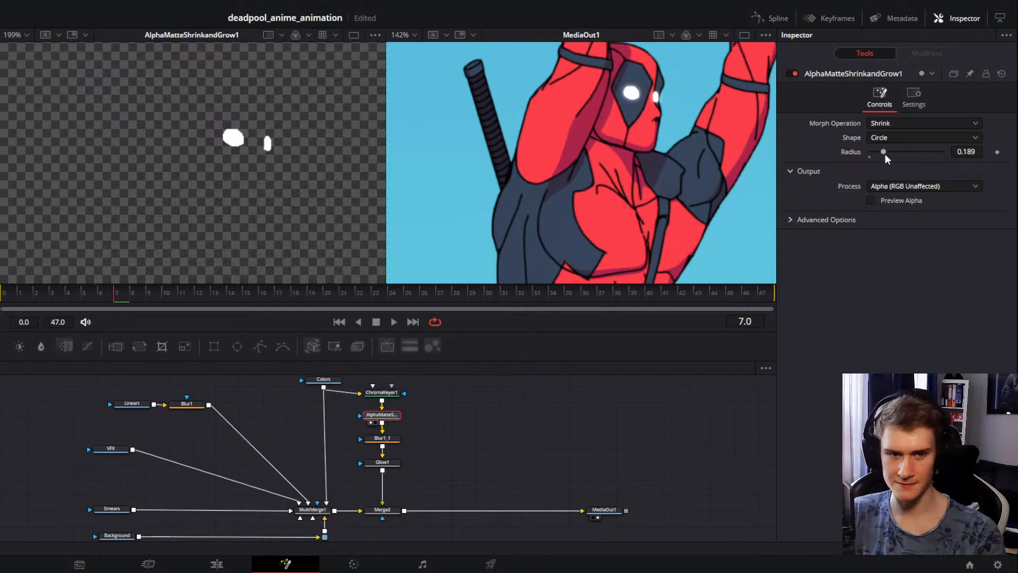
drag(883, 152, 885, 152)
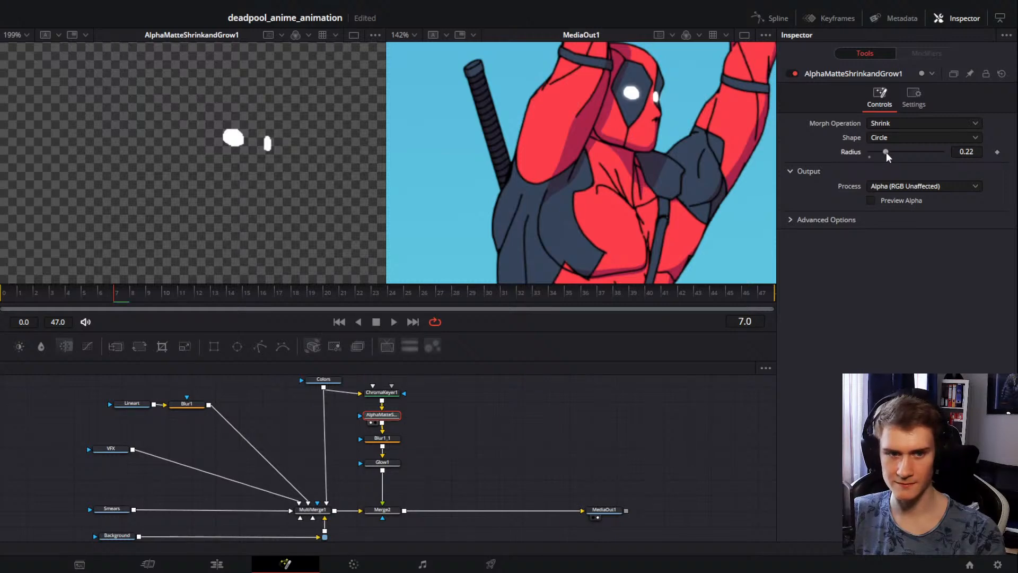
click(871, 200)
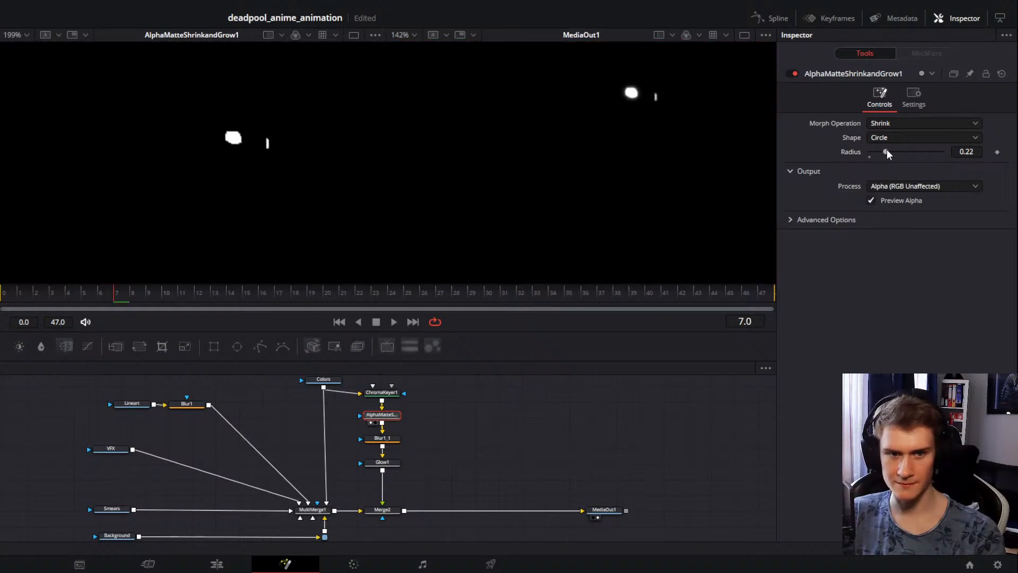
drag(886, 149, 884, 151)
click(870, 201)
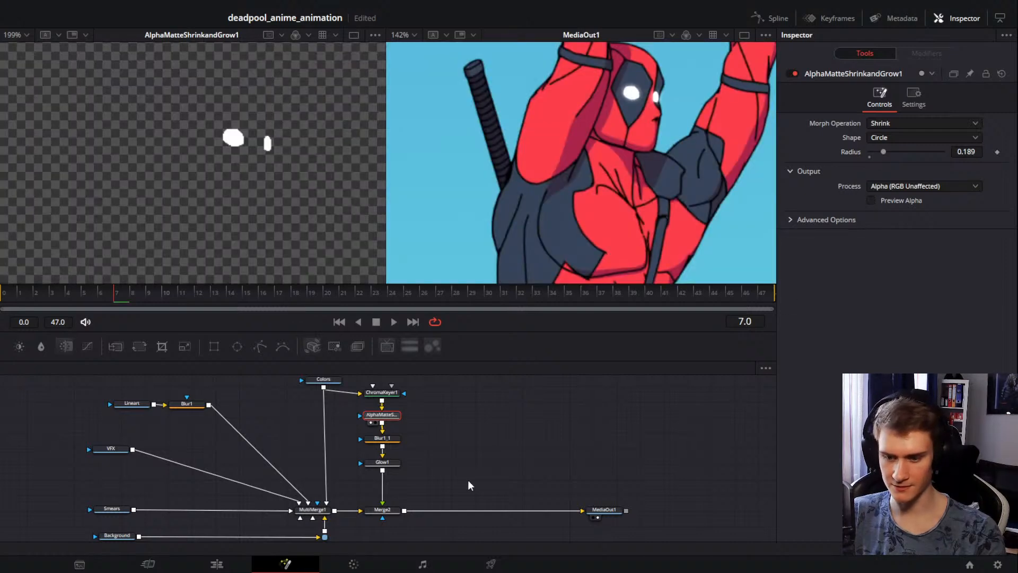
Step: Compare the eyes with Merge2 bypassed and enabled, and examine the glow on the face and the whole figure
click(380, 510)
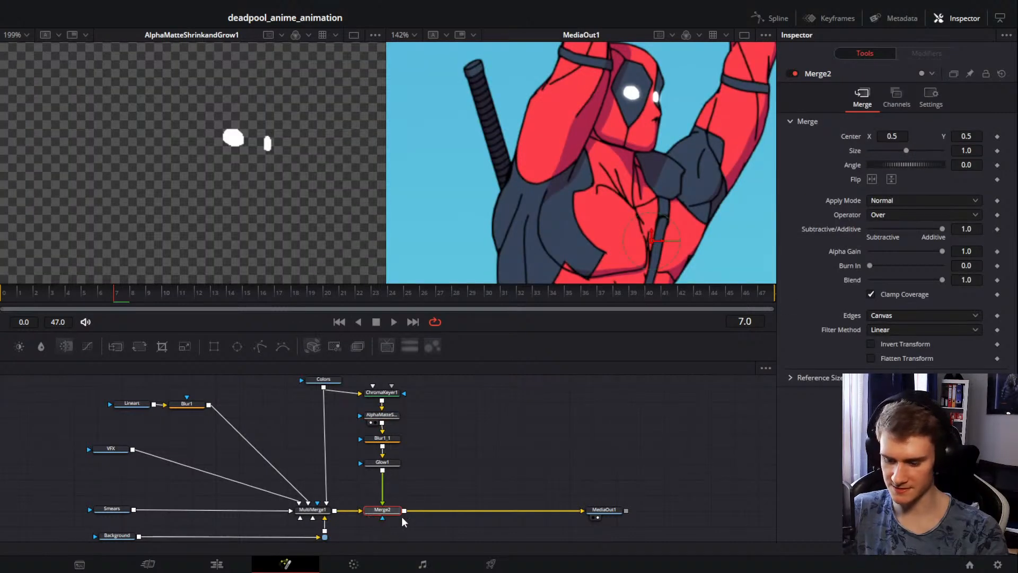
key(ctrl+p)
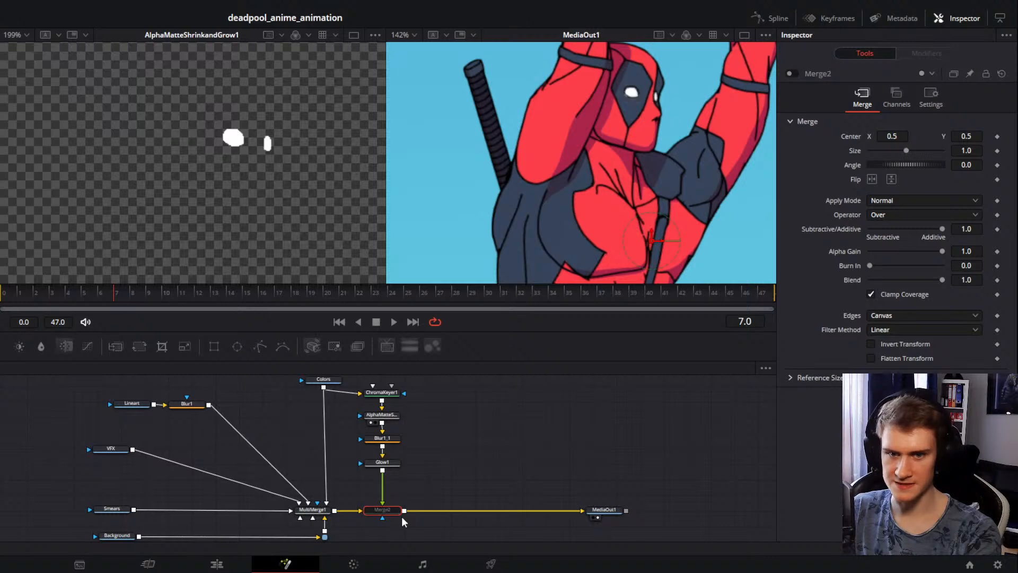
key(ctrl+p)
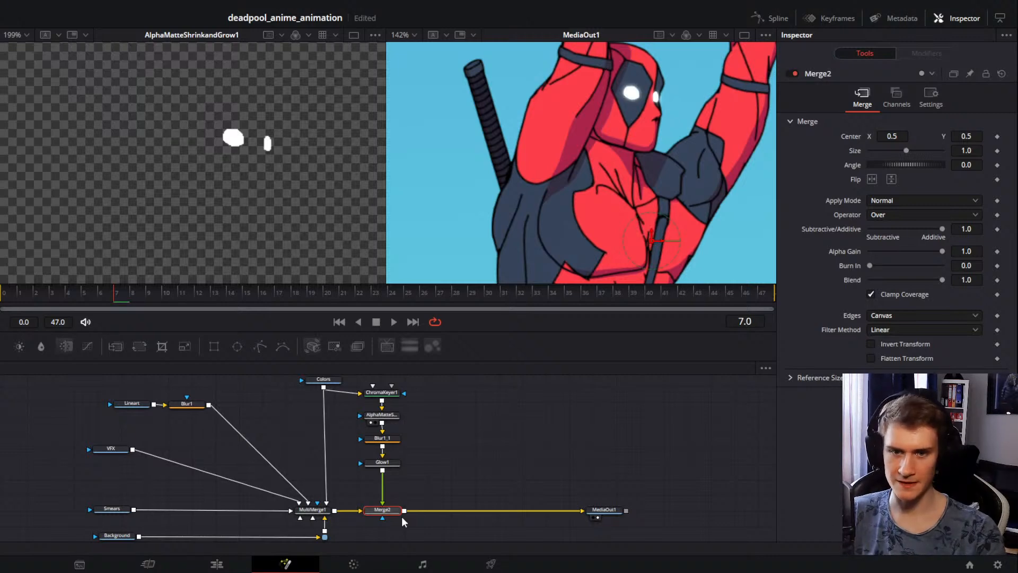
scroll(630, 183, down, 5)
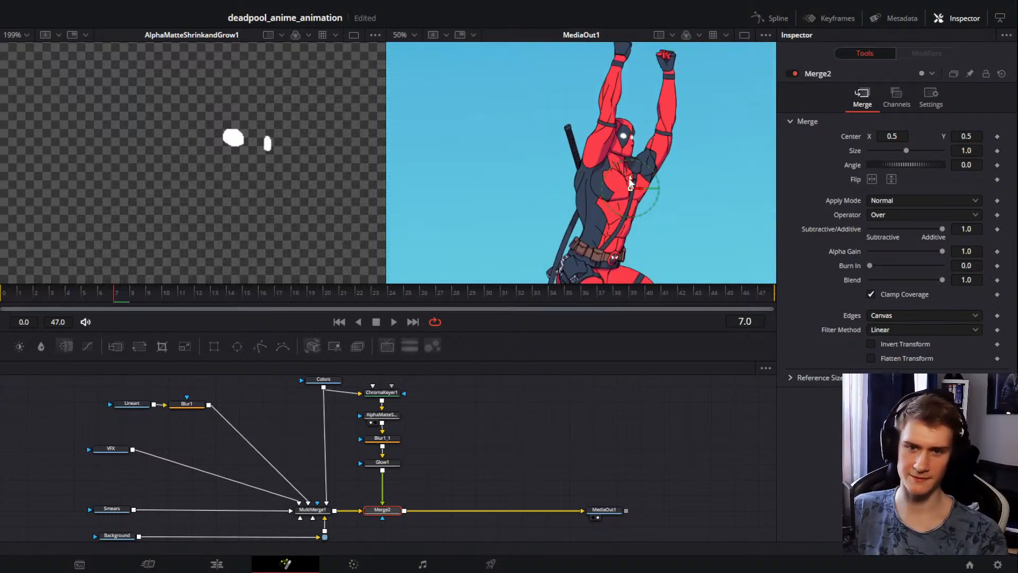
scroll(630, 183, down, 1)
scroll(630, 181, up, 4)
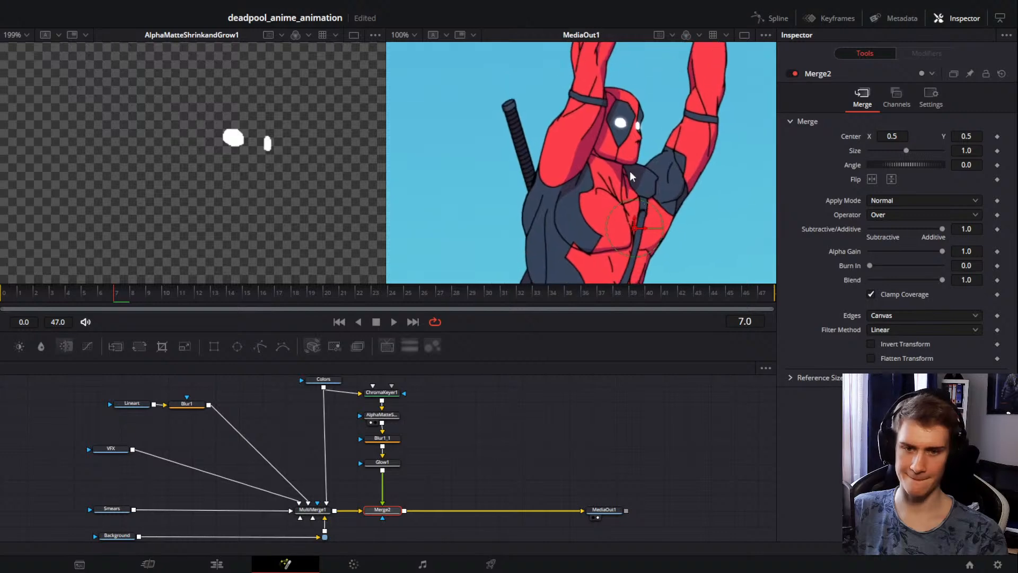
scroll(629, 171, up, 2)
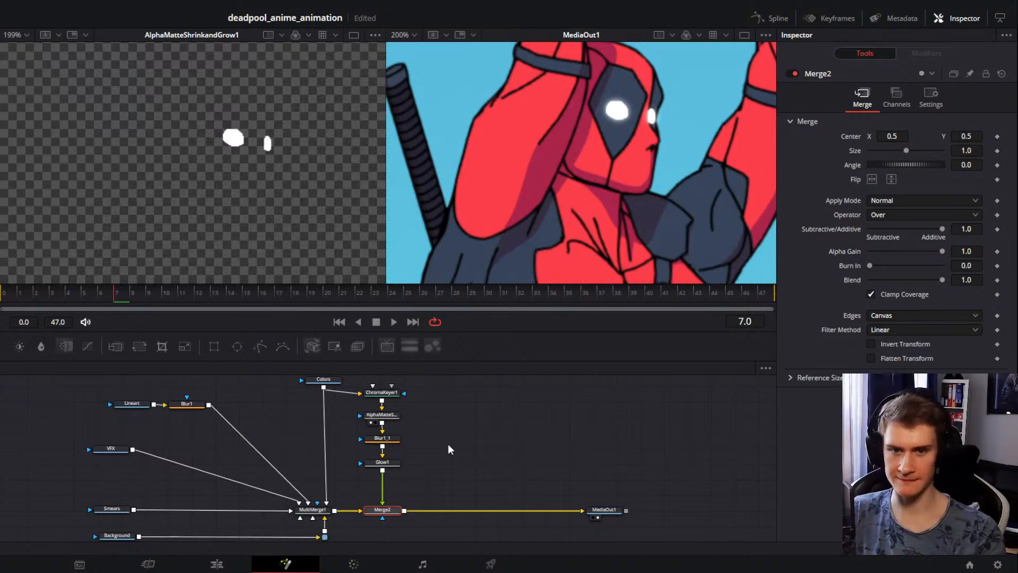
scroll(549, 211, down, 4)
scroll(556, 203, up, 4)
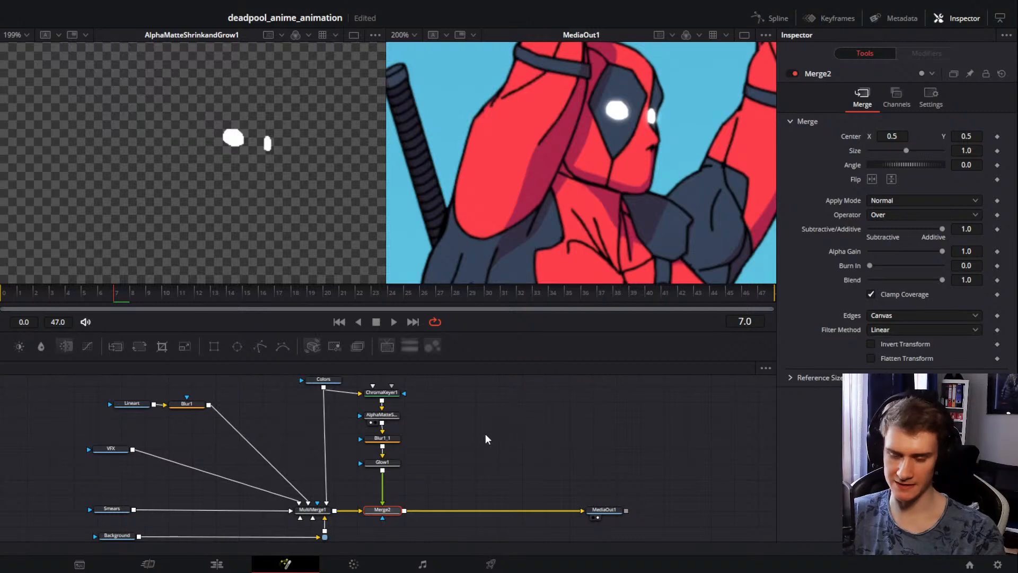
Step: Disable Merge2 and check the full figure without the eye glow
key(ctrl+p)
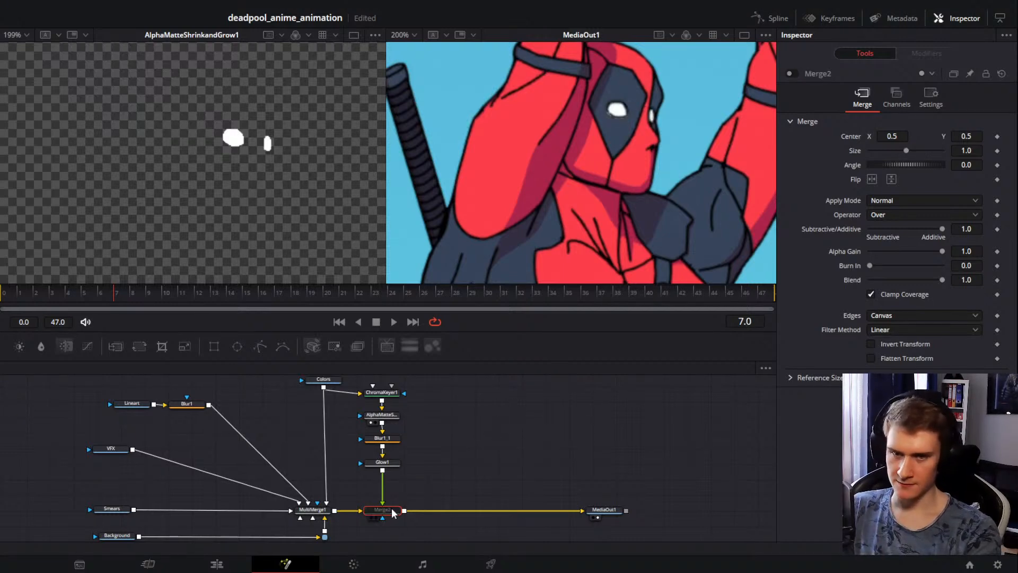
scroll(520, 200, down, 5)
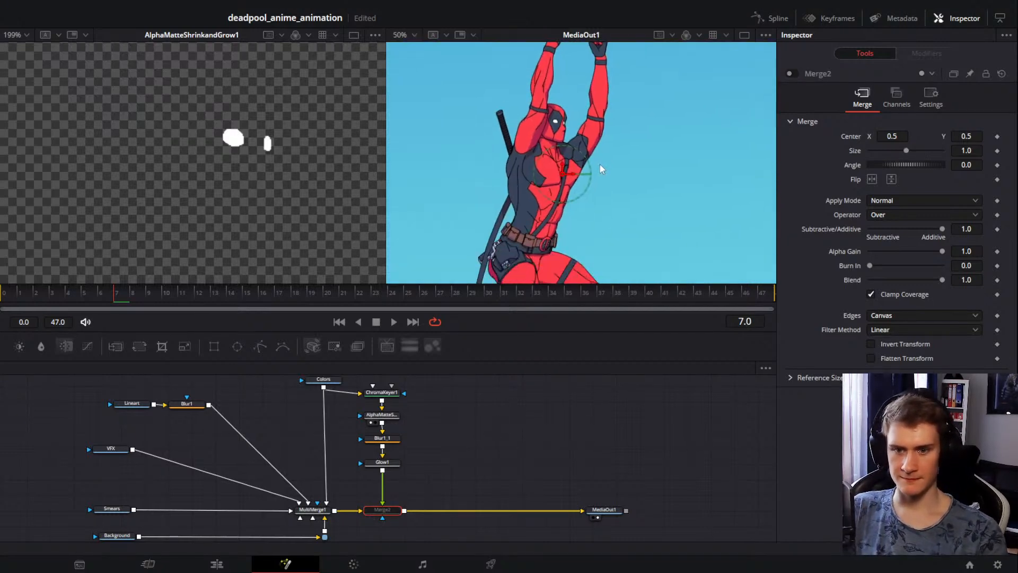
scroll(573, 200, up, 2)
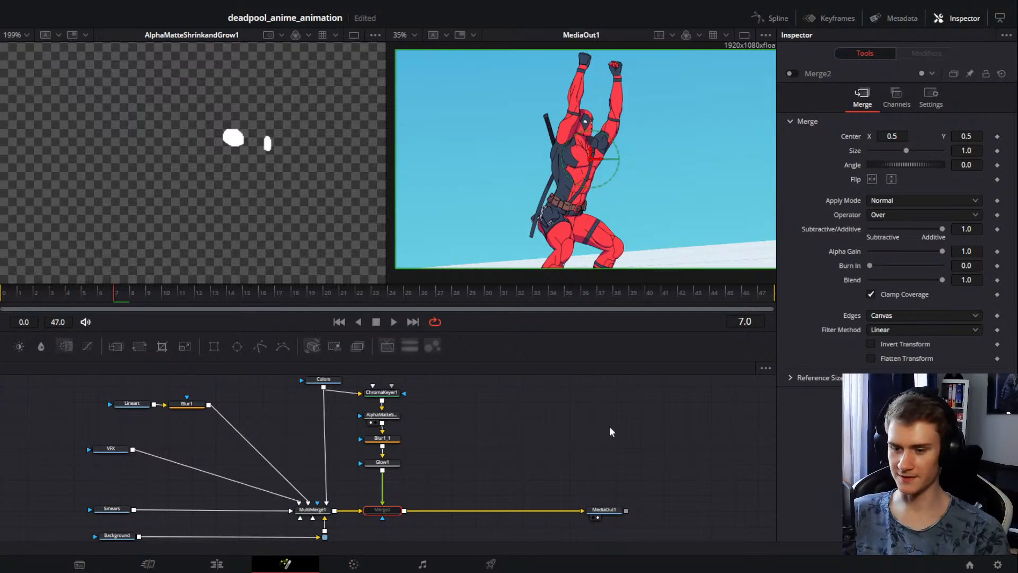
Step: Nudge the Colors node so it lines up vertically above its MultiMerge1 input
drag(458, 453, 481, 446)
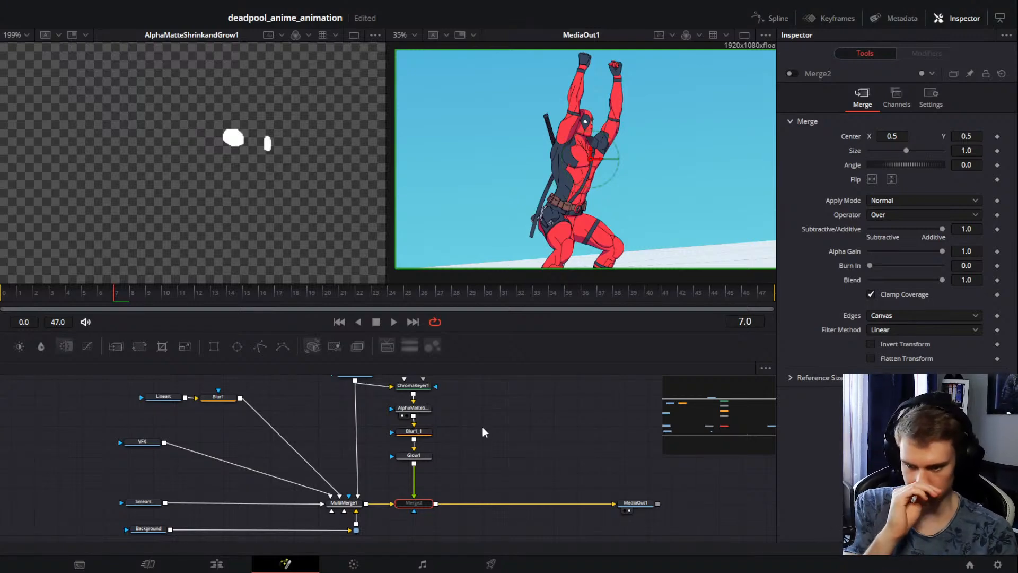
scroll(469, 461, up, 1)
drag(451, 488, 423, 433)
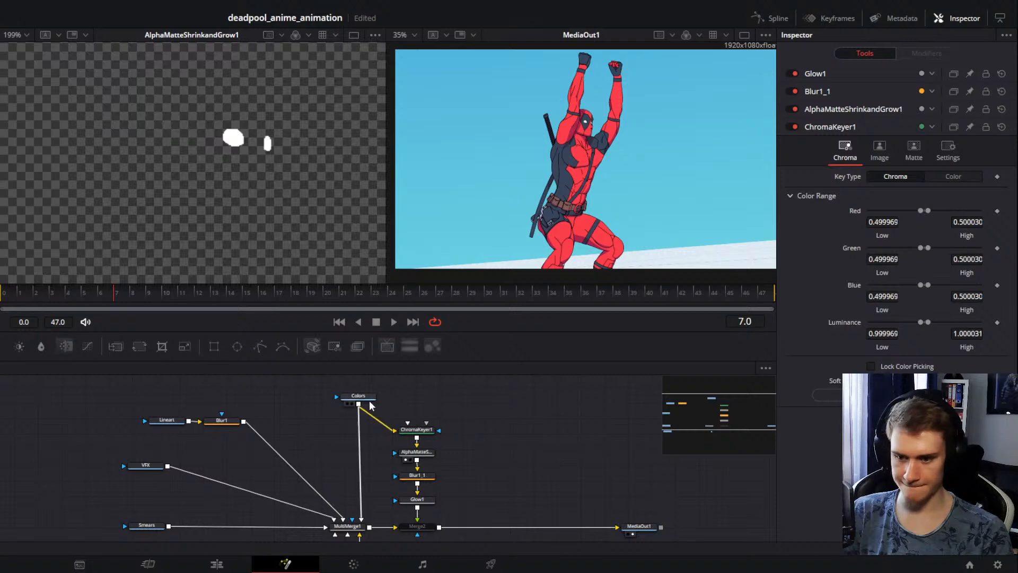
drag(359, 396, 362, 396)
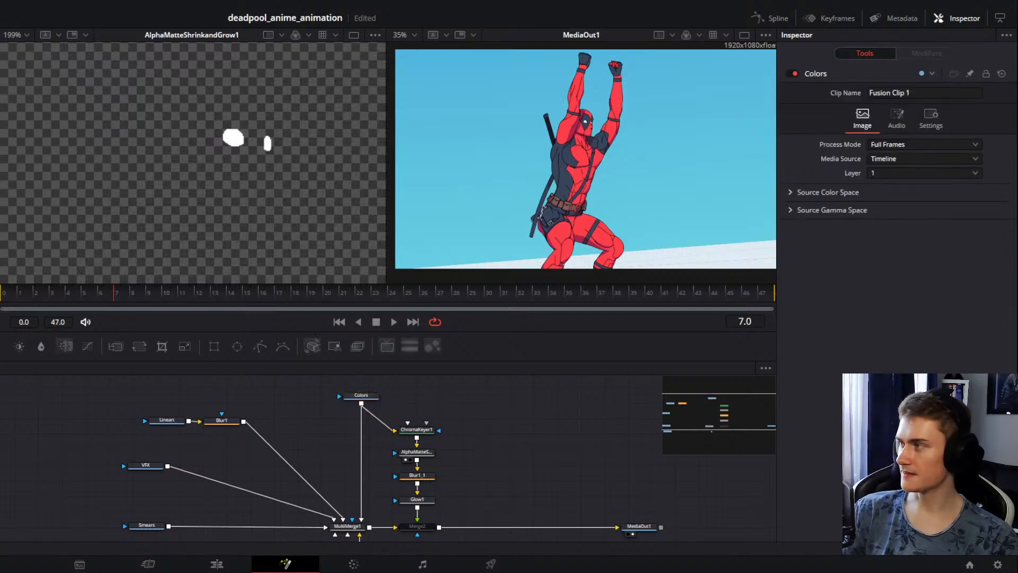
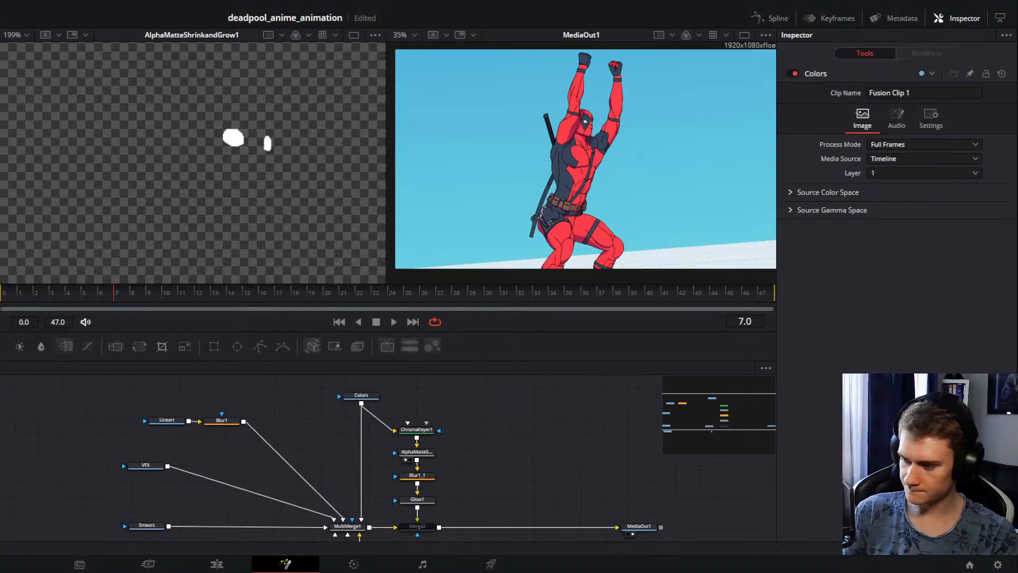
Step: Switch to the reference image board and examine how anime stills treat glowing eyes, moving on towards the Deadpool group
drag(0, 268, 552, 175)
scroll(552, 299, up, 5)
scroll(552, 298, up, 3)
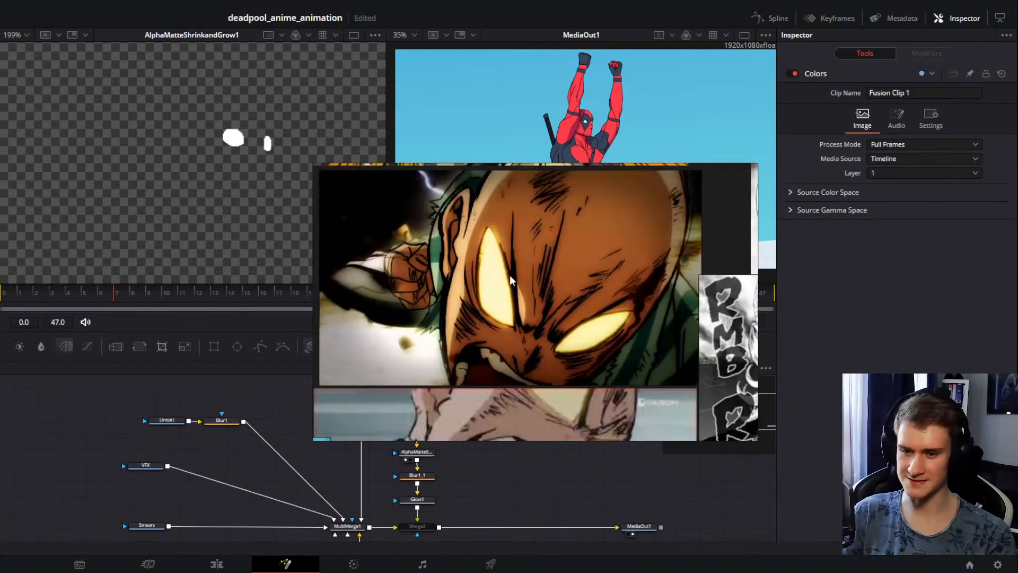
scroll(527, 295, down, 3)
scroll(507, 344, up, 5)
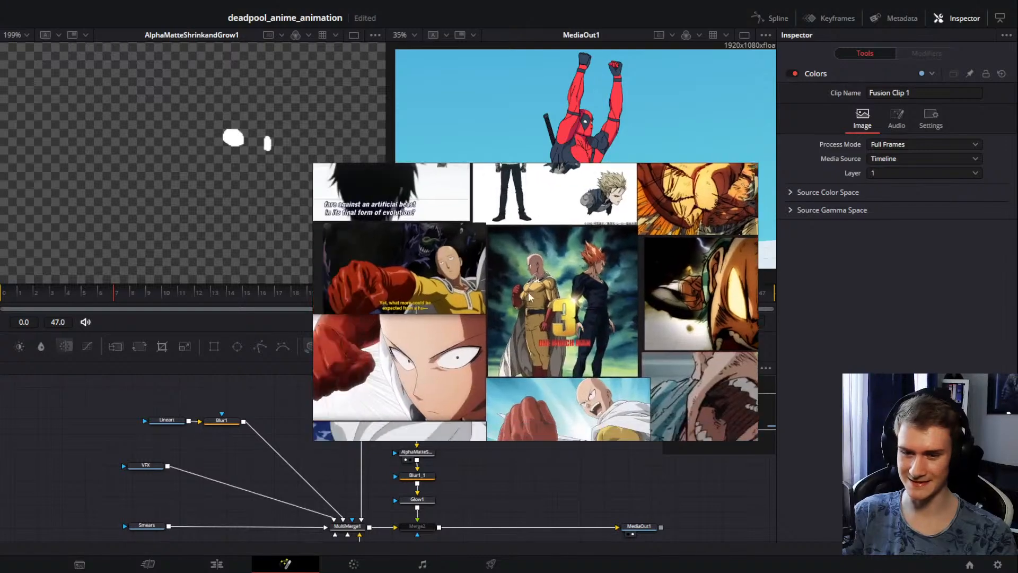
scroll(506, 344, down, 5)
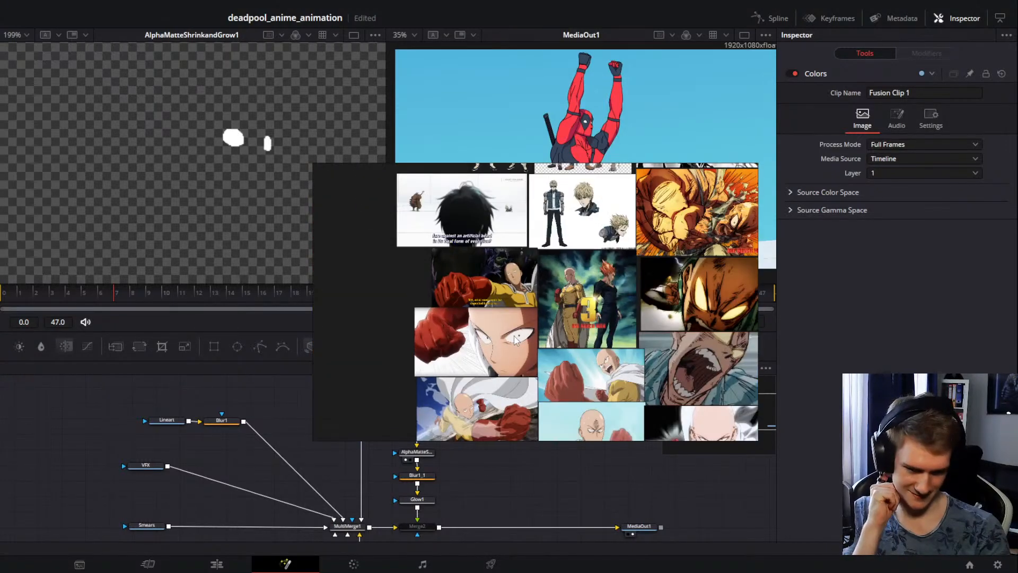
scroll(556, 361, up, 2)
scroll(555, 360, down, 3)
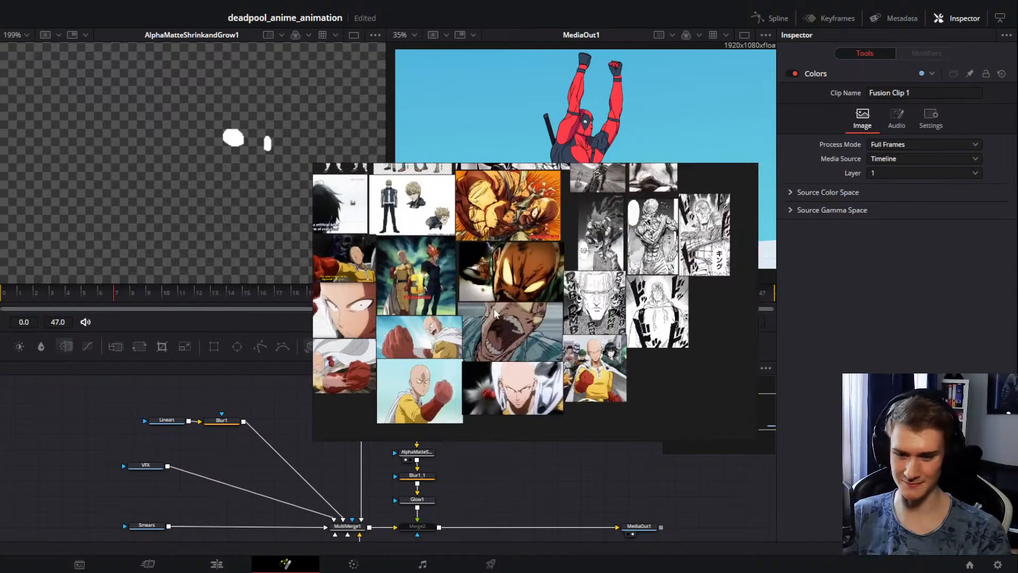
scroll(555, 321, down, 5)
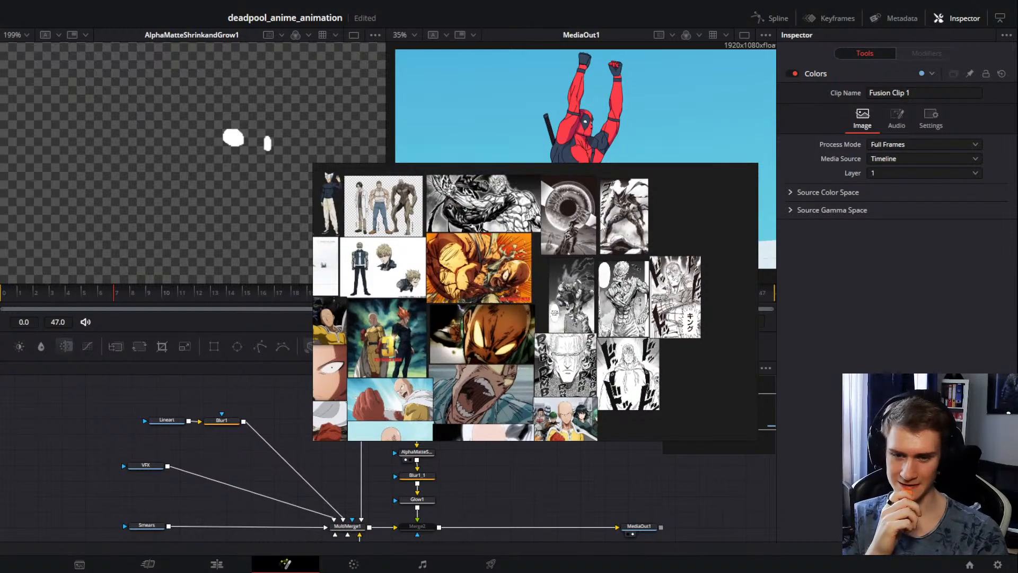
drag(555, 321, 645, 203)
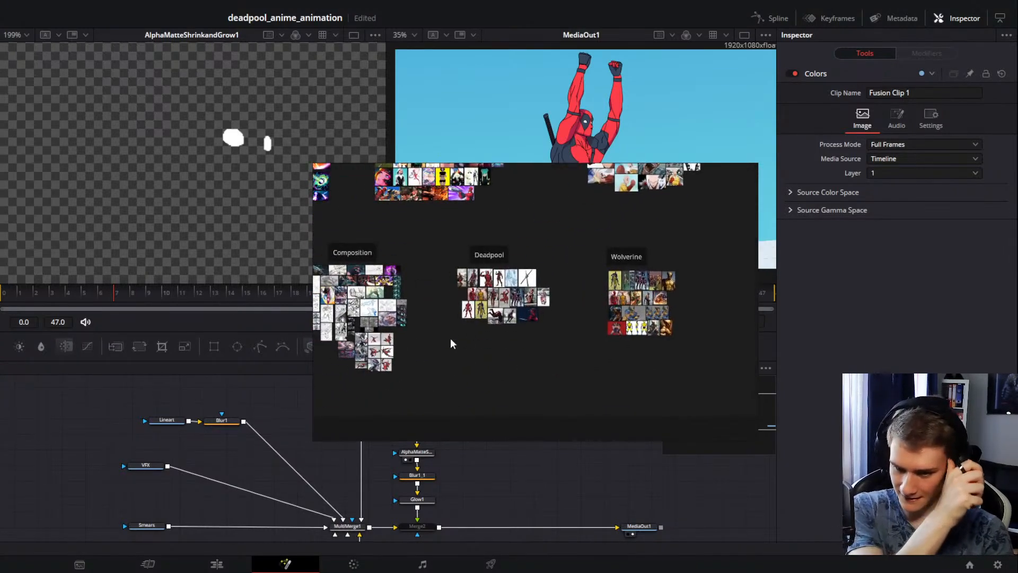
Step: Look over the Composition group's sketches and action stills on the reference board, moving on to the Style group
scroll(556, 314, up, 2)
drag(556, 315, 640, 313)
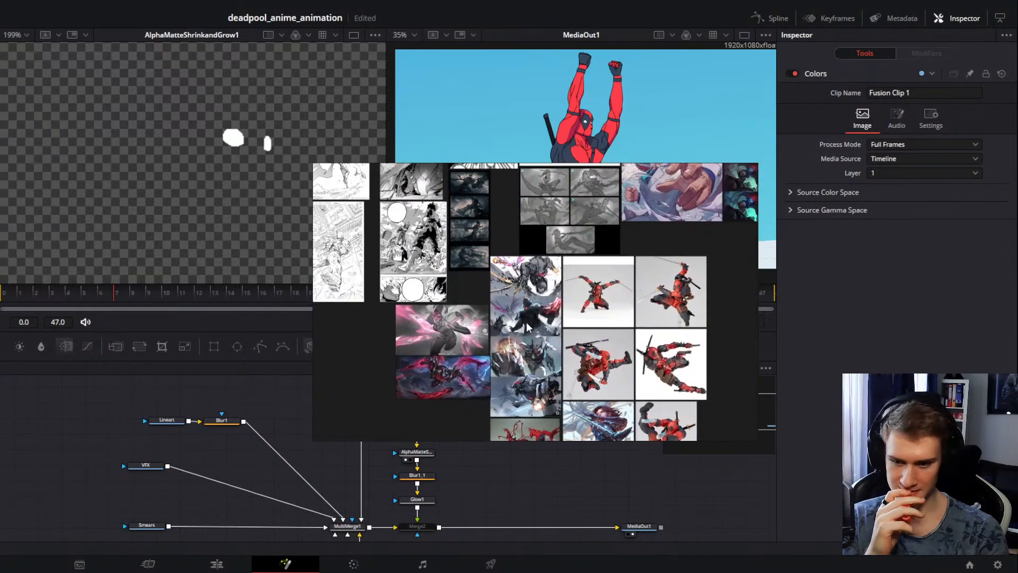
mouse_move(487, 186)
mouse_down()
mouse_move(650, 344)
mouse_move(756, 383)
mouse_move(623, 472)
mouse_up()
drag(652, 265, 621, 322)
scroll(525, 311, down, 10)
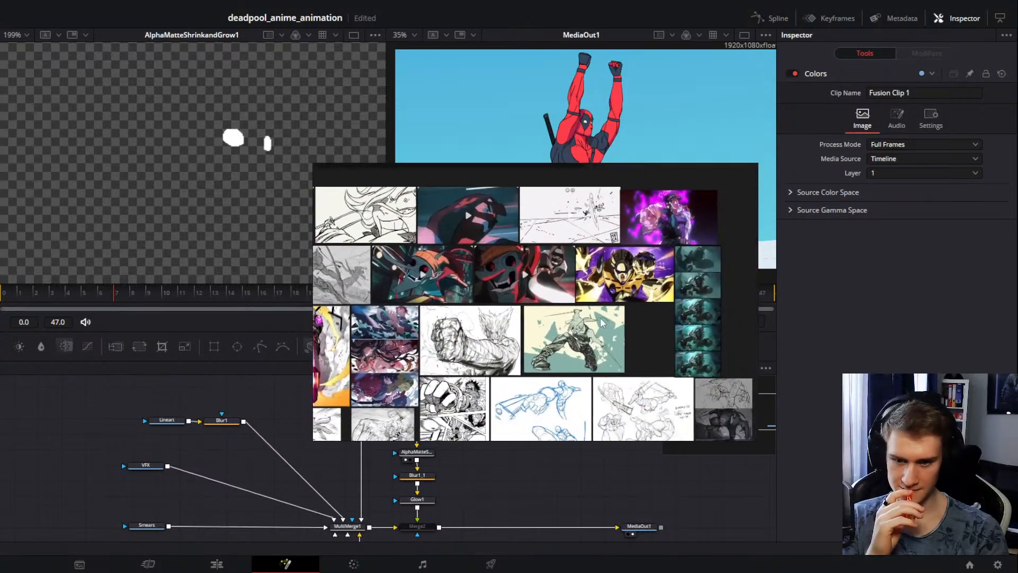
drag(611, 302, 605, 387)
scroll(615, 303, up, 6)
drag(683, 232, 576, 354)
drag(606, 269, 628, 355)
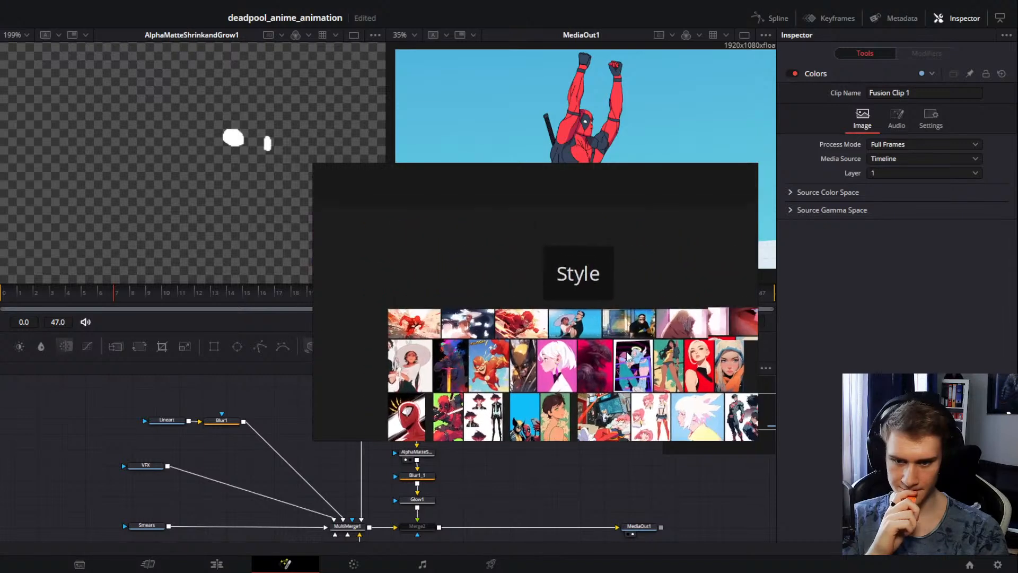
Step: Examine how the light and soft edges are treated in the Style group's blue-sky couple still
scroll(616, 343, up, 8)
drag(546, 295, 715, 388)
scroll(609, 317, up, 1)
drag(609, 315, 632, 288)
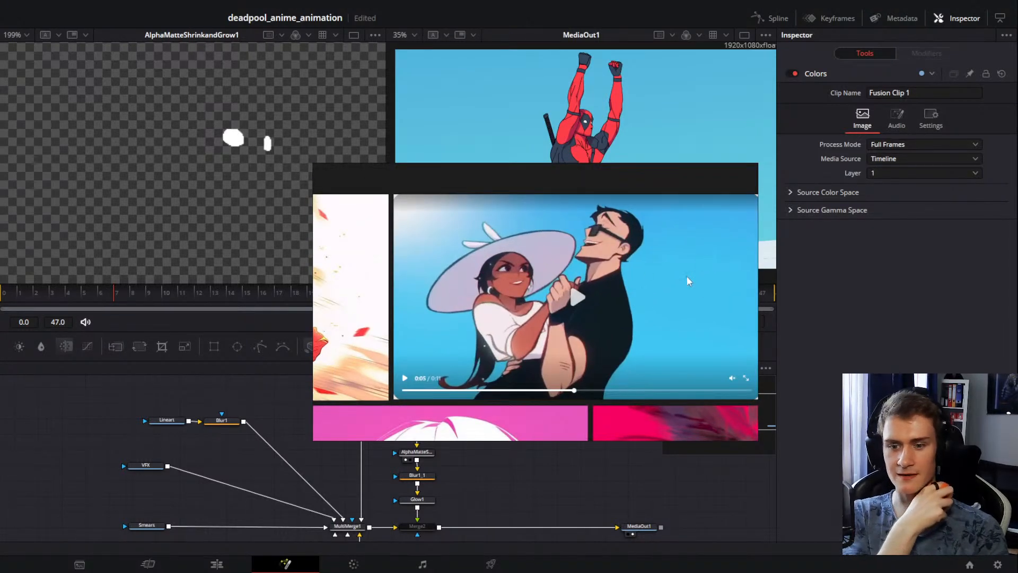
scroll(625, 285, down, 3)
scroll(584, 281, up, 3)
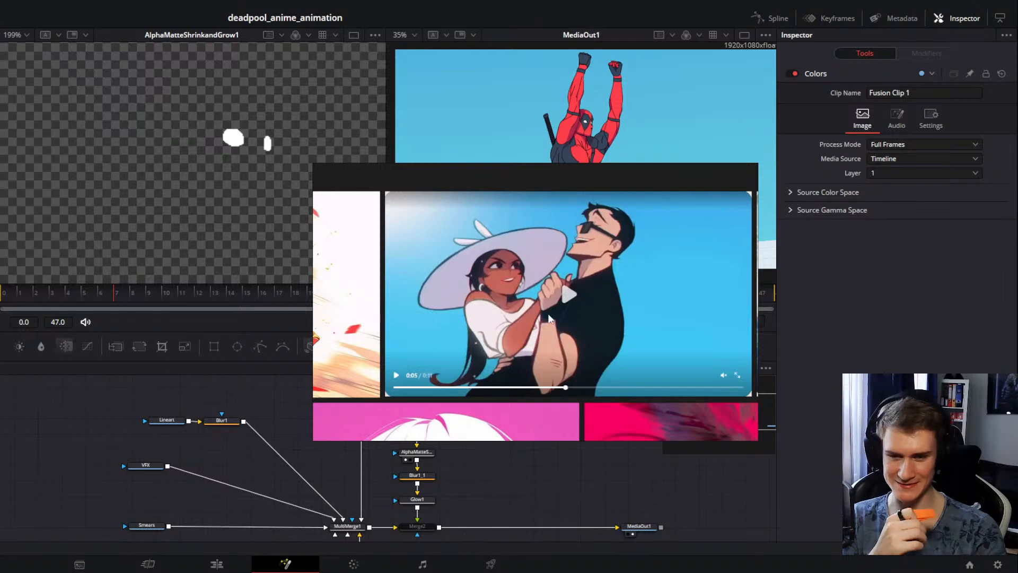
scroll(624, 291, down, 5)
drag(583, 303, 681, 243)
scroll(539, 321, down, 3)
scroll(595, 308, up, 4)
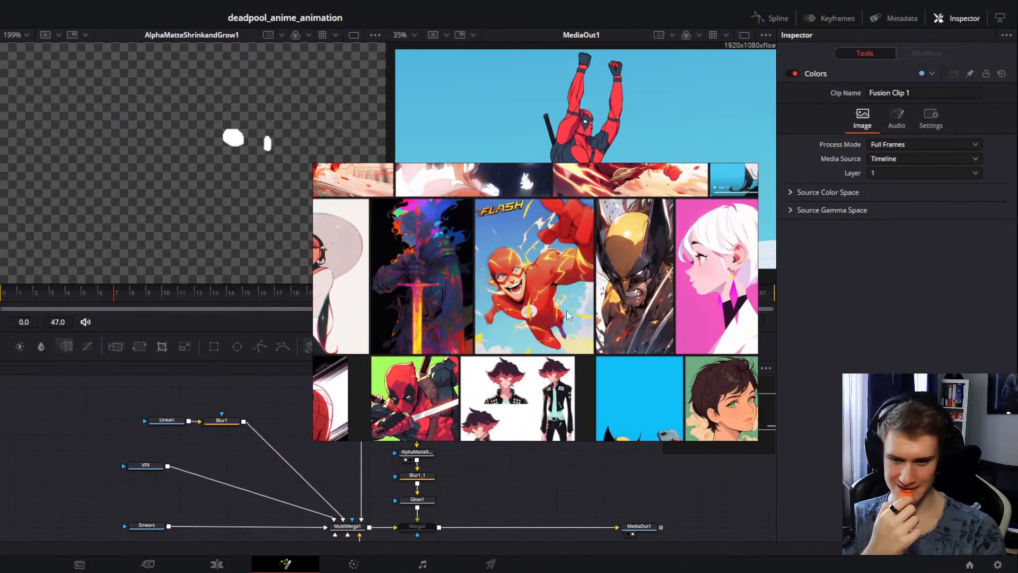
Step: Examine the glow in the Style group's Flash illustration and in the night scene with the white rabbits
drag(567, 315, 588, 325)
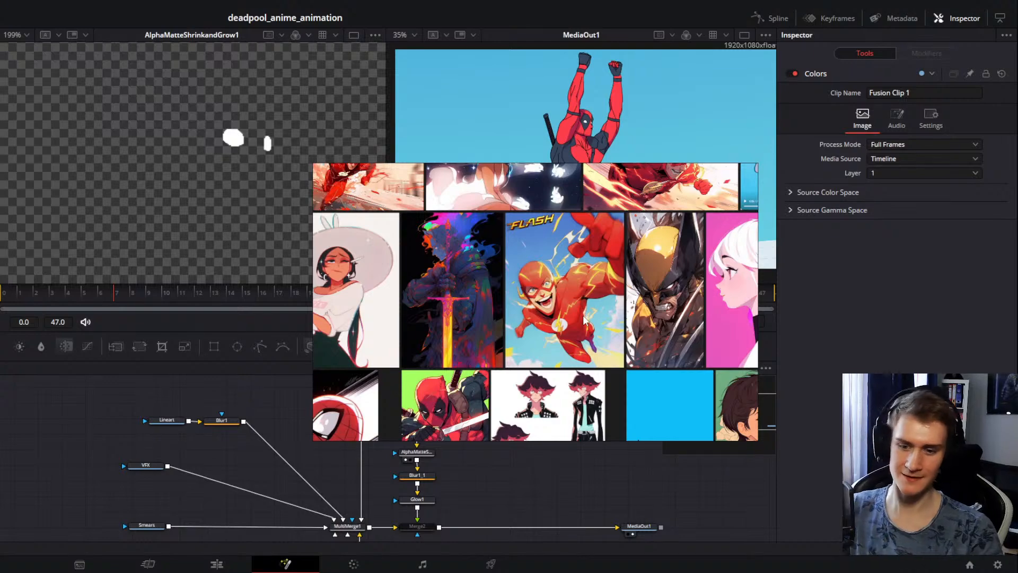
scroll(562, 317, down, 2)
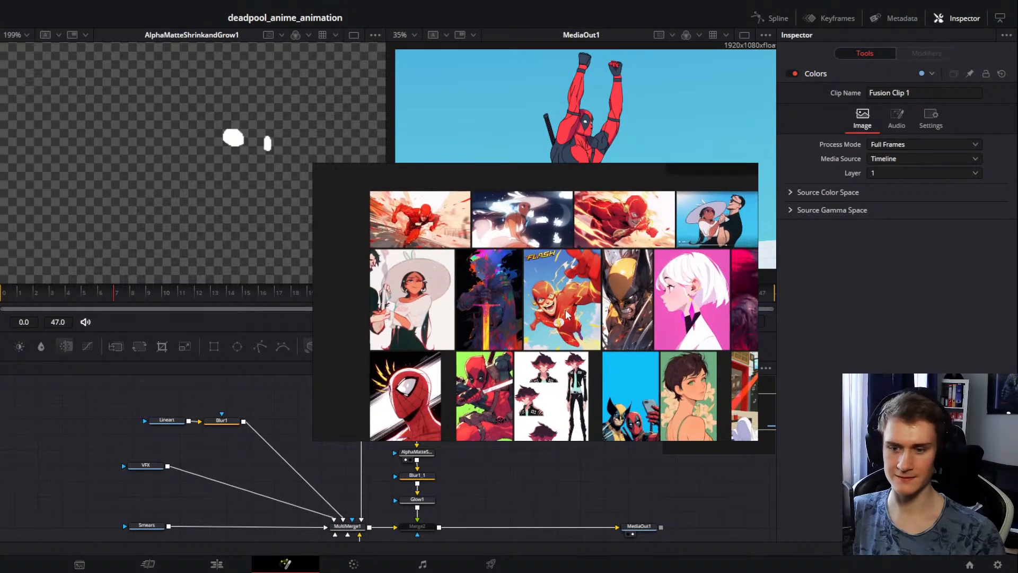
scroll(552, 312, up, 4)
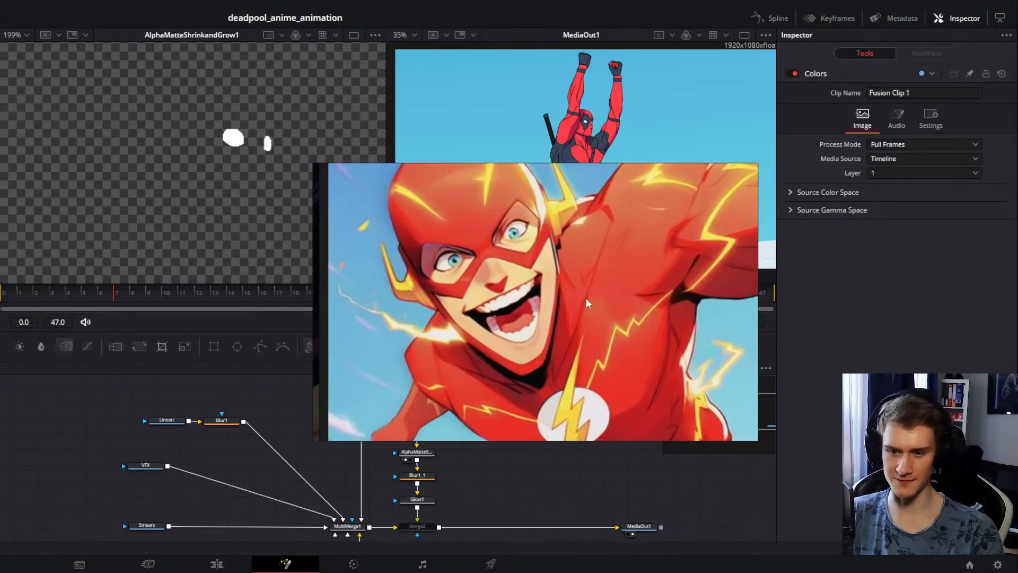
scroll(540, 294, down, 4)
scroll(578, 302, down, 3)
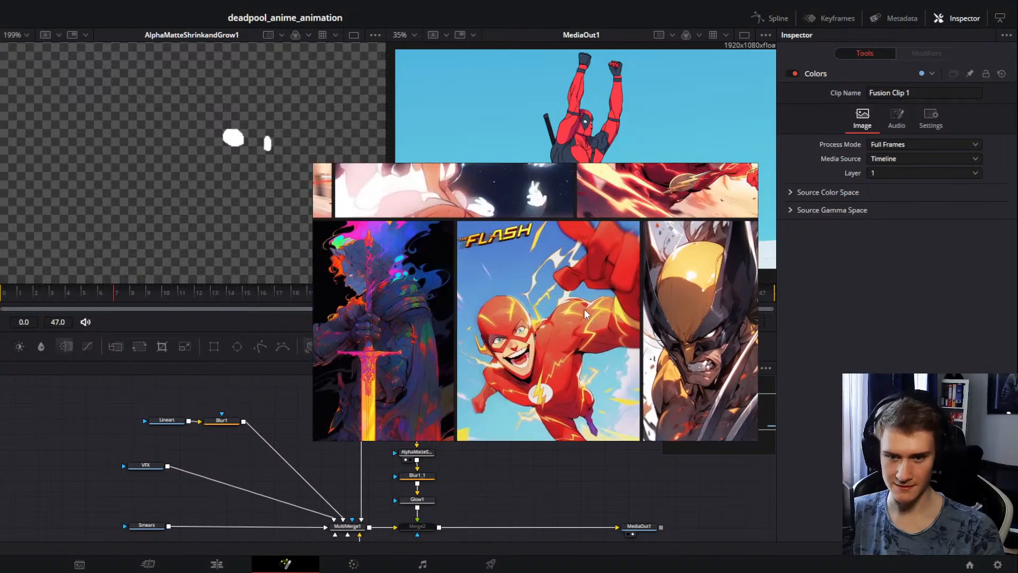
scroll(553, 276, up, 5)
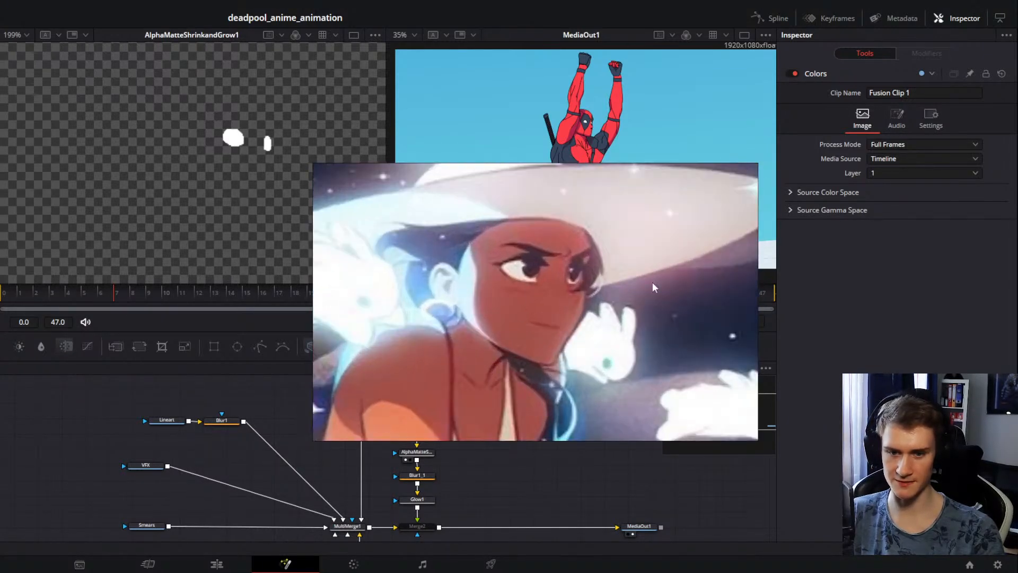
scroll(513, 346, down, 1)
scroll(513, 346, down, 3)
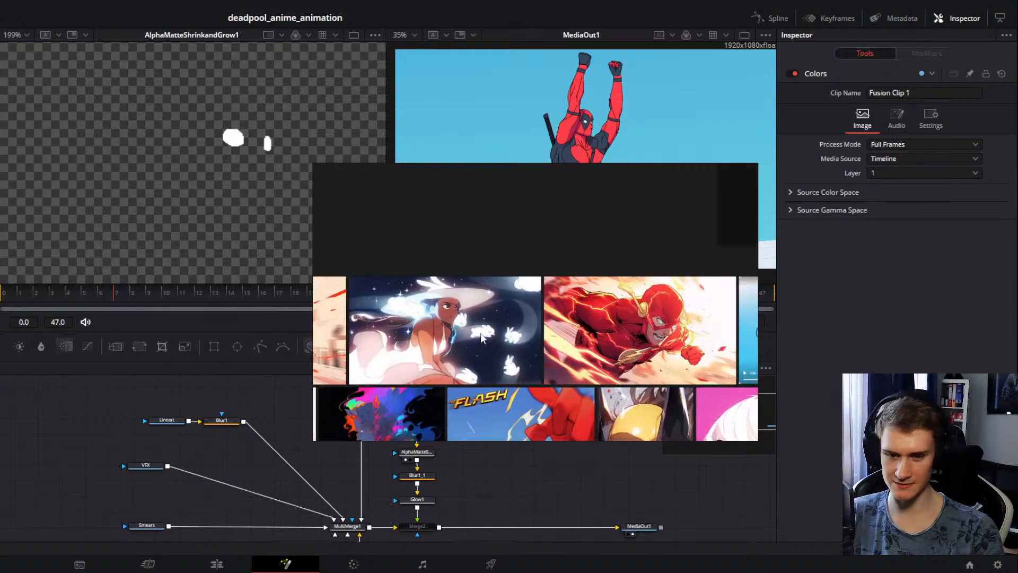
scroll(450, 329, up, 5)
scroll(453, 332, down, 3)
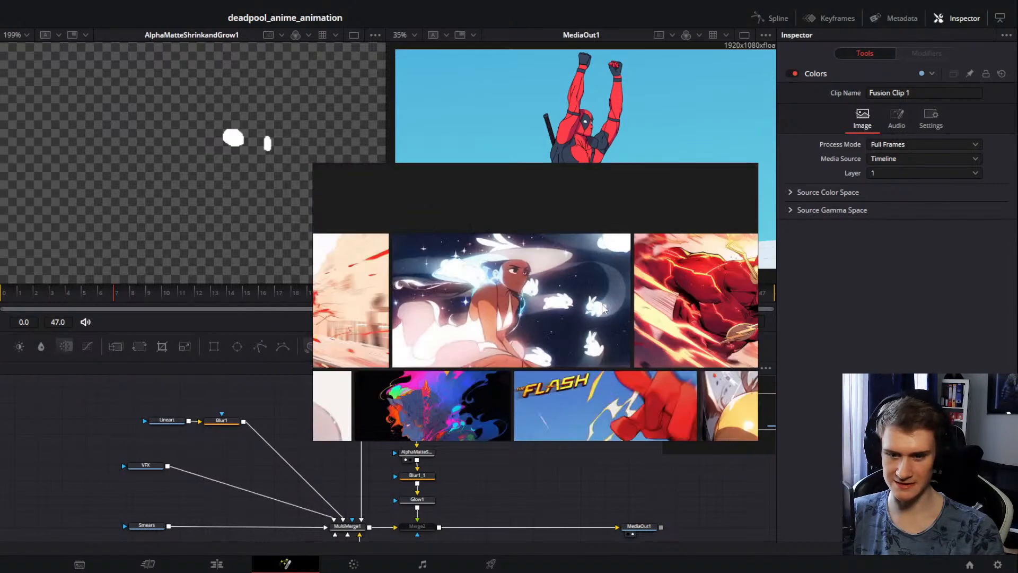
scroll(619, 313, up, 3)
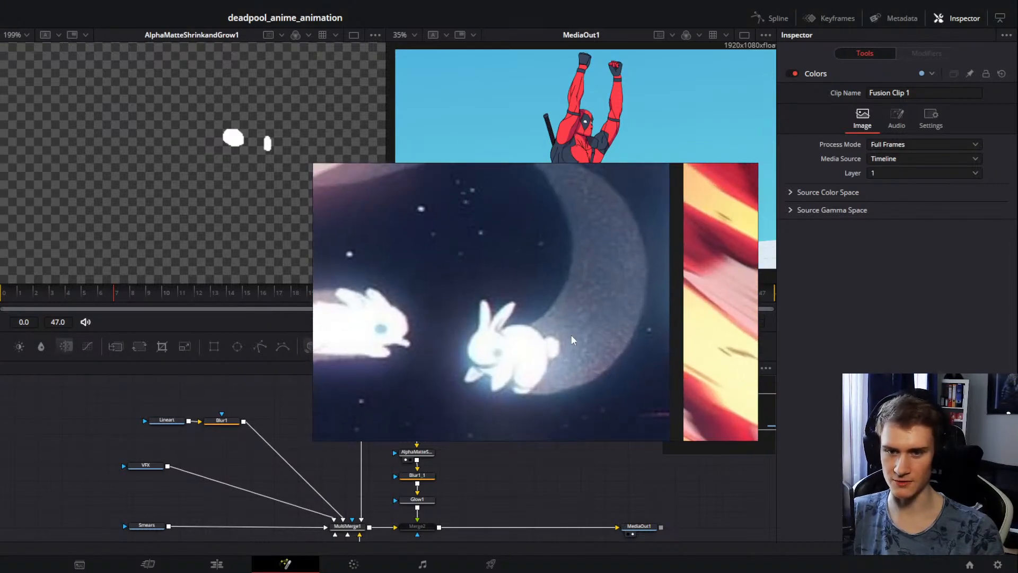
scroll(571, 335, down, 3)
Step: Examine the lighting in the stills of the man in sunglasses and the pink embrace, then clear the reference board away
scroll(552, 327, up, 4)
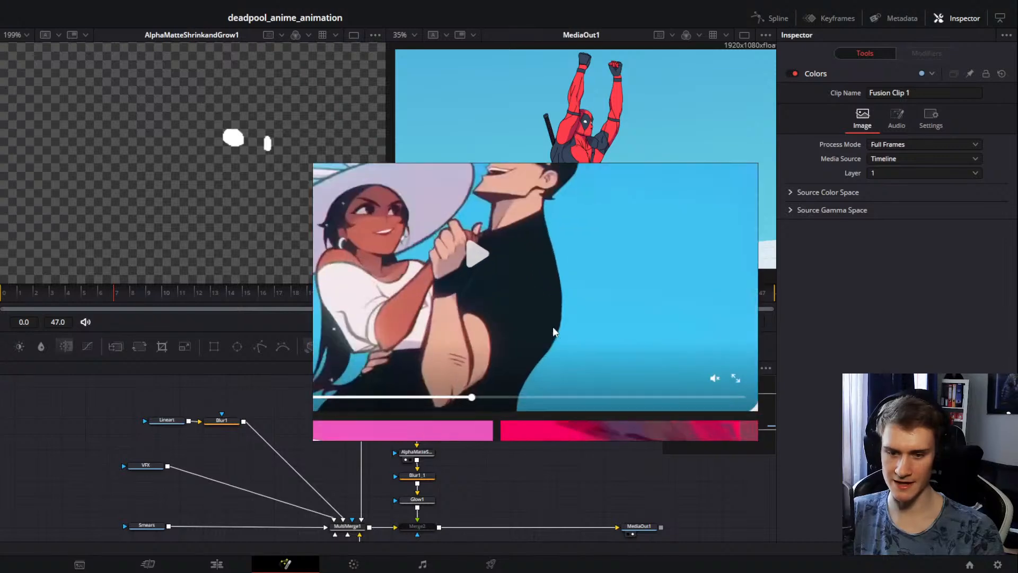
scroll(516, 314, down, 3)
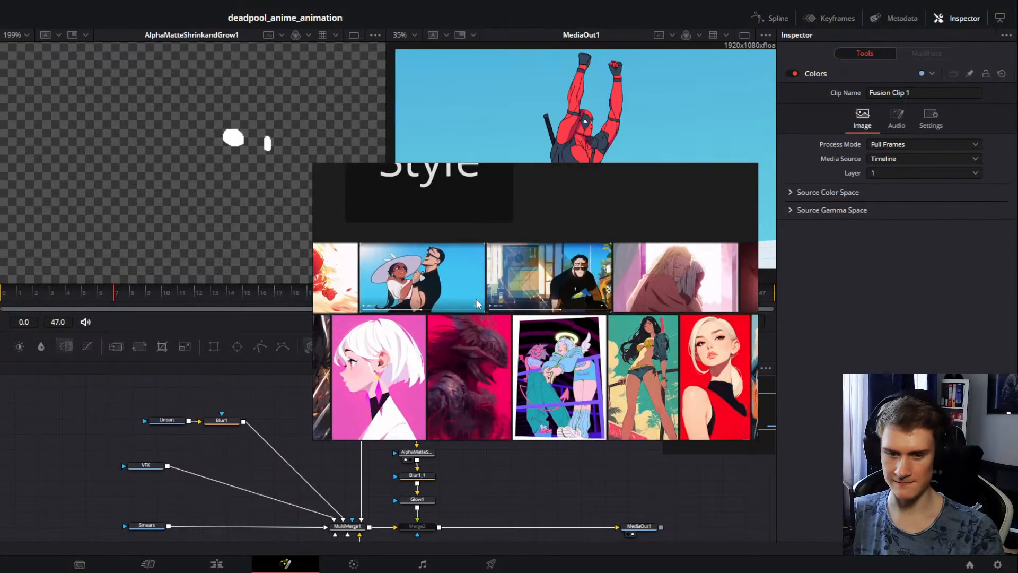
scroll(596, 276, up, 4)
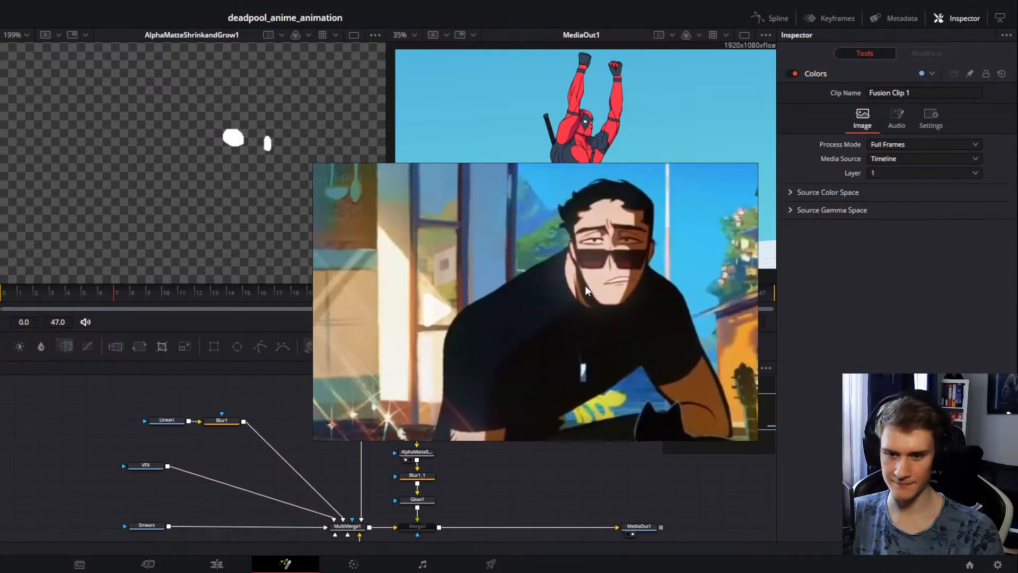
scroll(586, 290, down, 1)
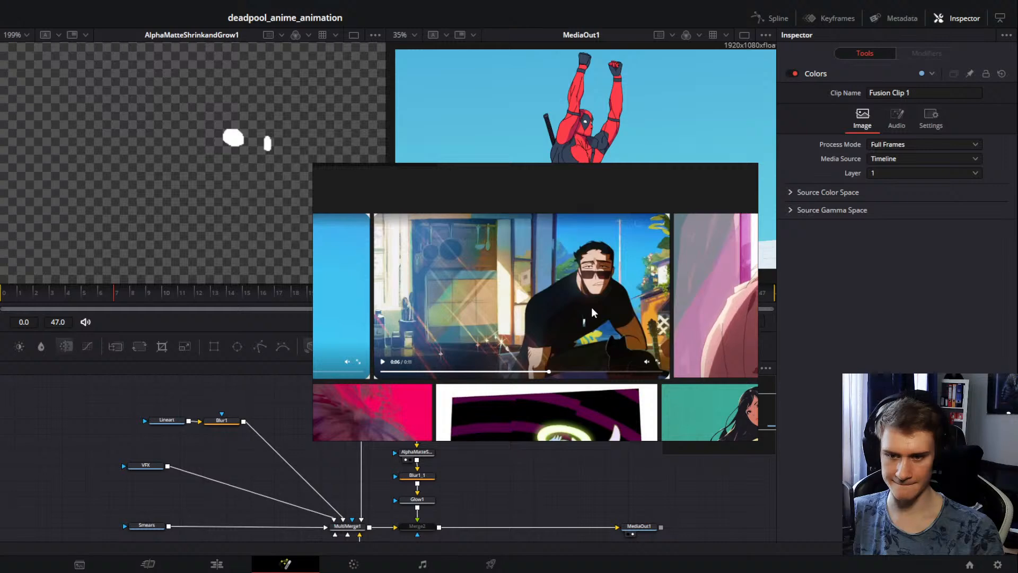
drag(592, 308, 570, 299)
scroll(425, 344, up, 3)
drag(425, 345, 545, 293)
scroll(478, 306, down, 3)
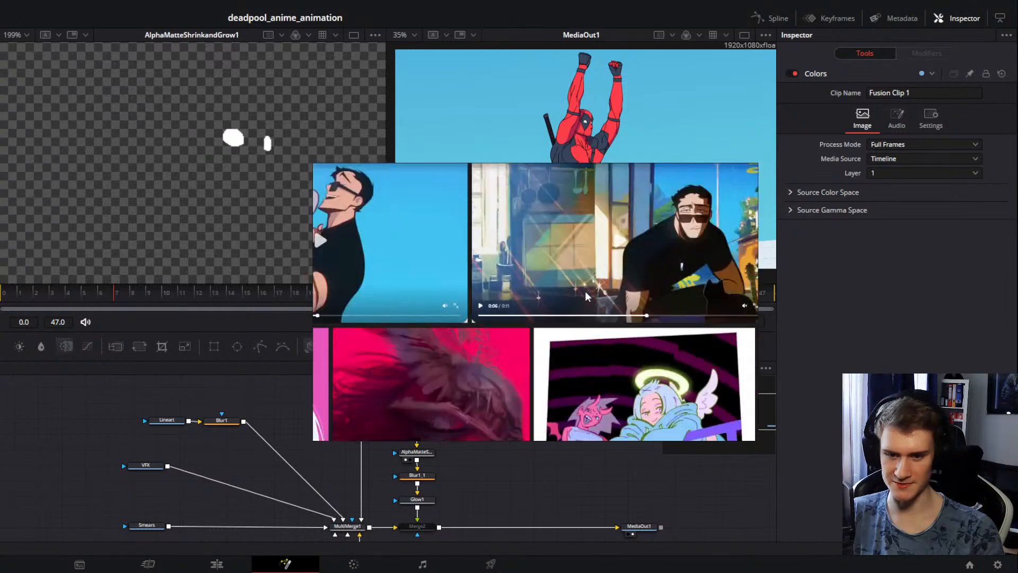
drag(612, 280, 421, 291)
scroll(531, 303, down, 3)
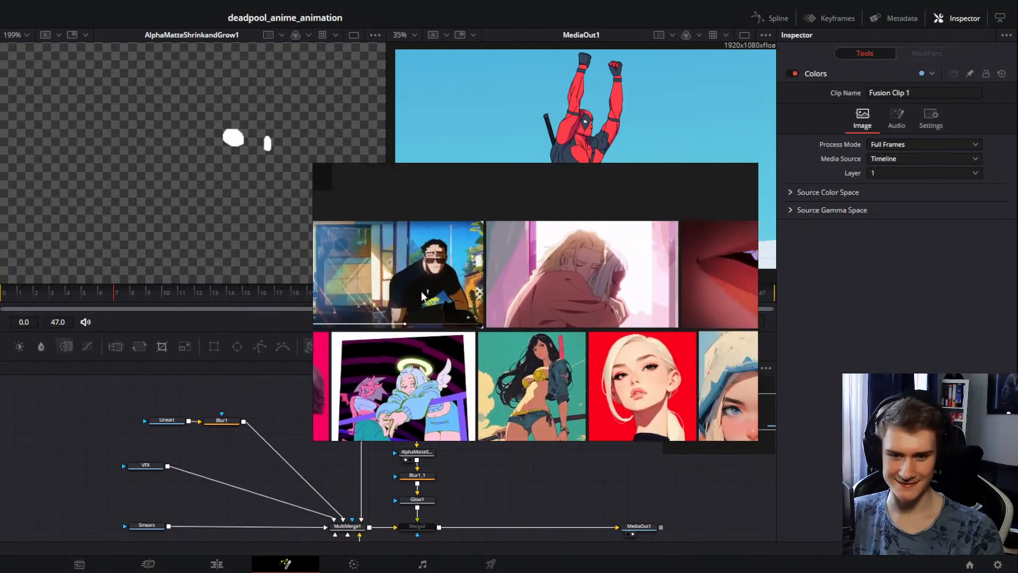
scroll(562, 286, up, 5)
drag(562, 286, 510, 335)
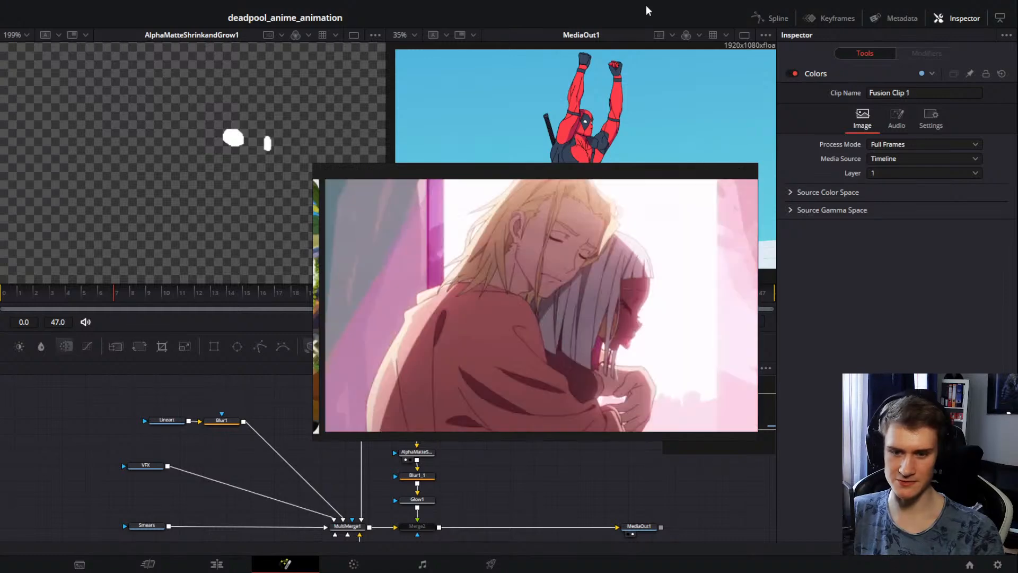
drag(565, 175, 0, 321)
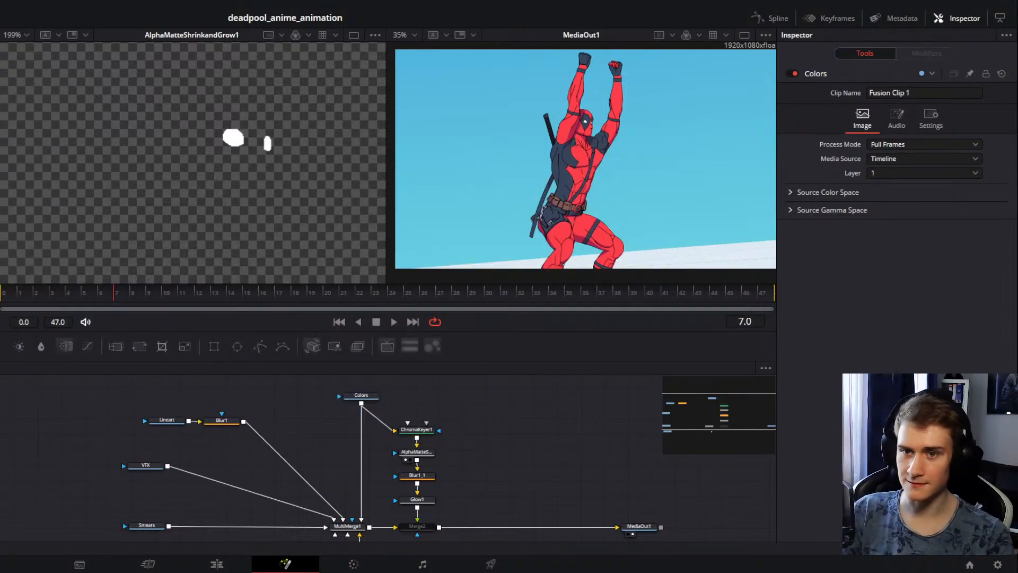
Step: Display the Background node in the viewer that shows AlphaMatteShrinkandGrow1
drag(474, 492, 575, 441)
drag(346, 506, 439, 515)
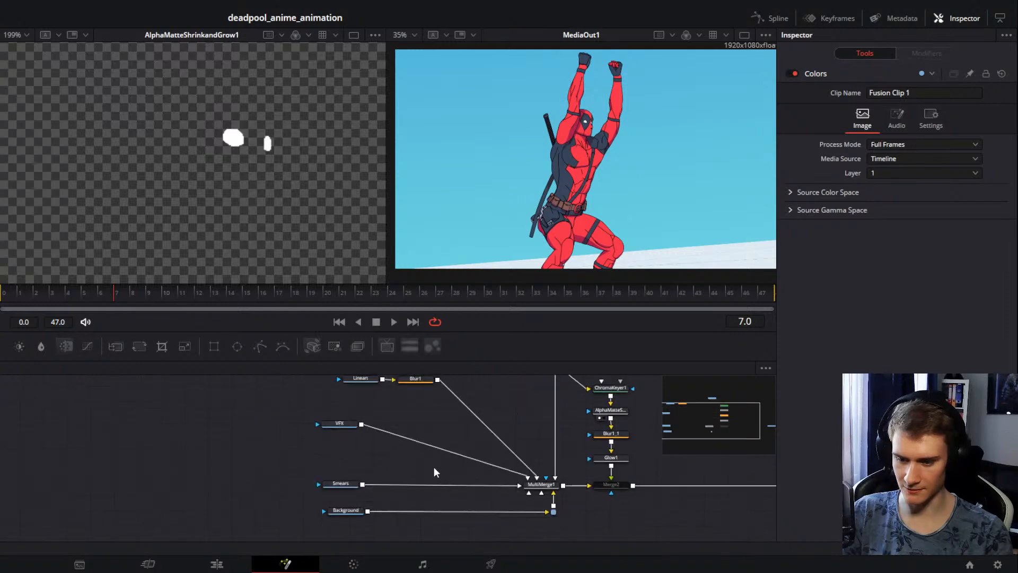
mouse_move(432, 453)
mouse_down()
mouse_move(431, 484)
mouse_move(417, 408)
mouse_up()
scroll(413, 474, up, 4)
mouse_move(412, 473)
mouse_down()
mouse_move(371, 481)
mouse_move(384, 486)
mouse_up()
scroll(372, 481, down, 2)
click(217, 466)
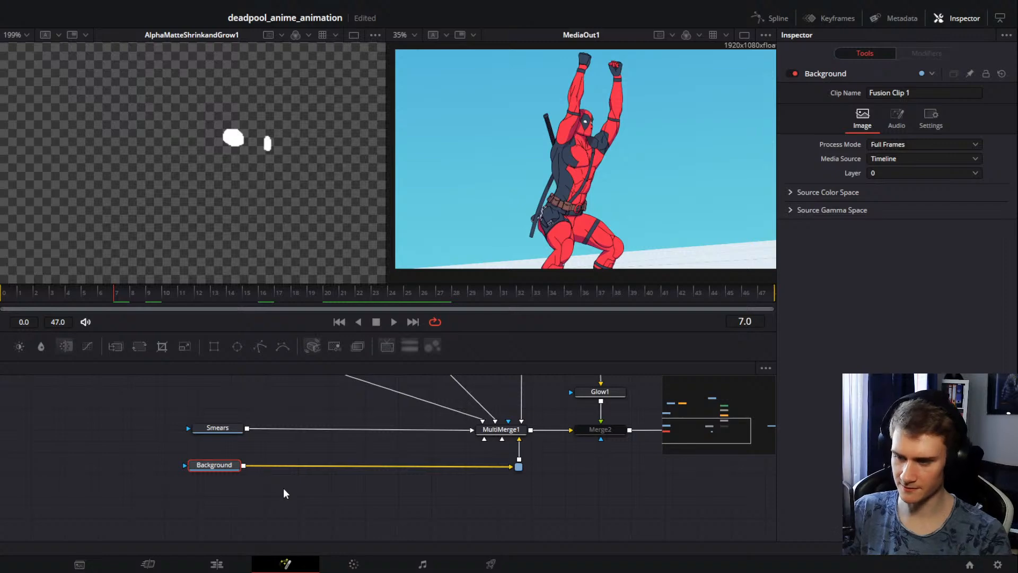
click(195, 473)
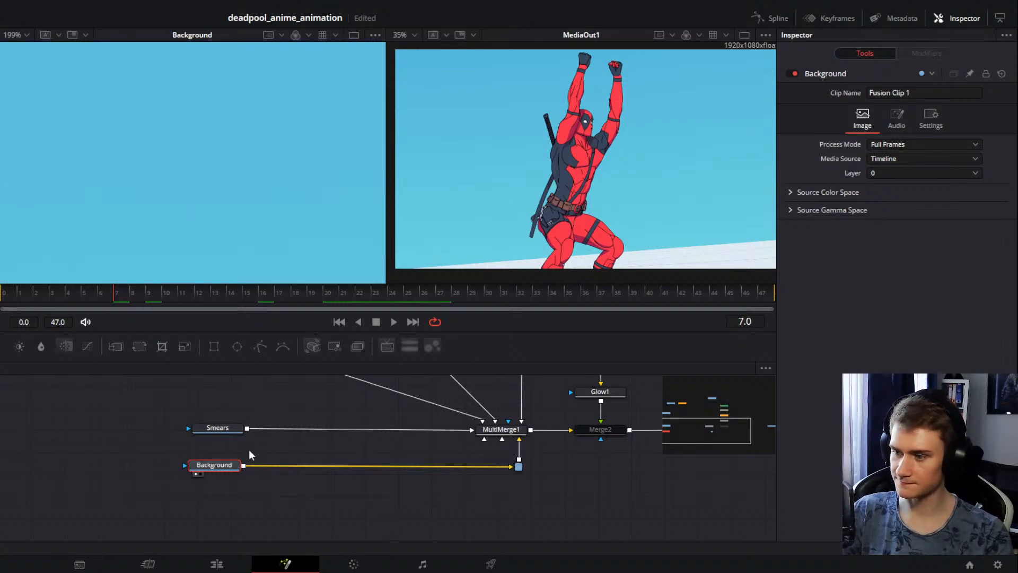
click(268, 479)
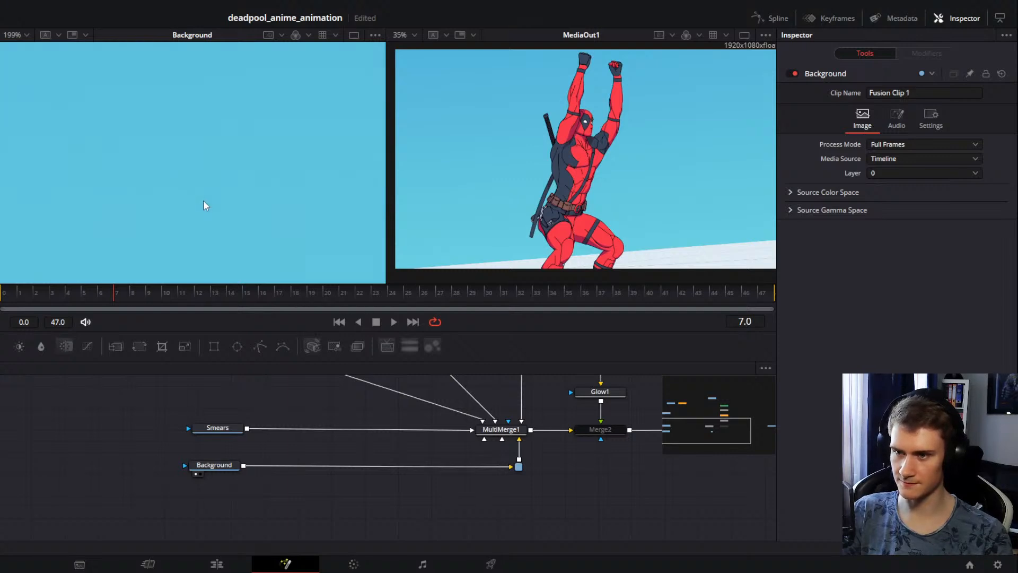
Step: Examine the Background image up close and as a whole, from the blue sky to the white ground
drag(203, 199, 184, 214)
scroll(184, 214, down, 6)
scroll(217, 159, up, 7)
scroll(218, 144, down, 8)
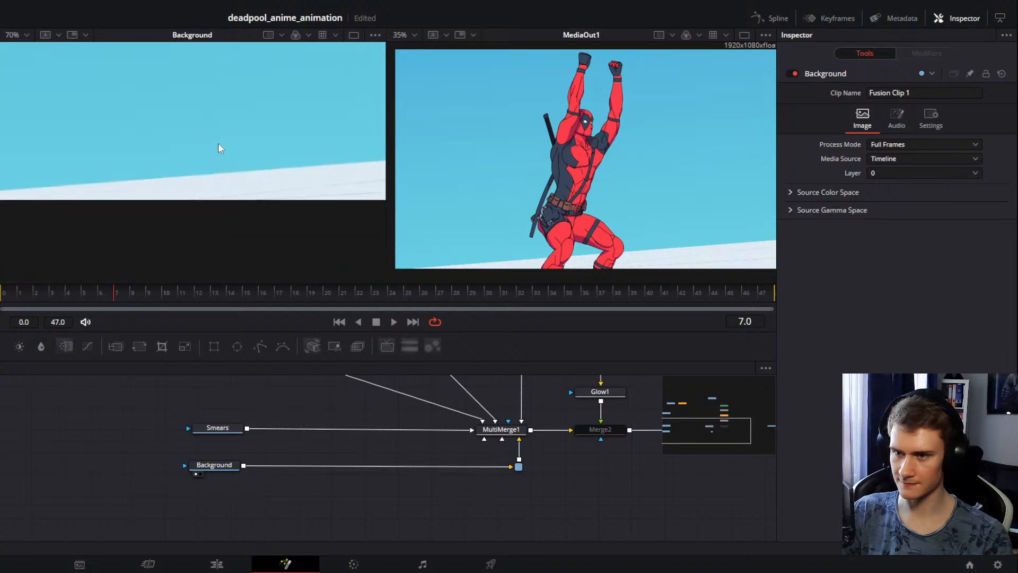
drag(208, 127, 214, 176)
scroll(214, 176, down, 1)
scroll(214, 176, up, 1)
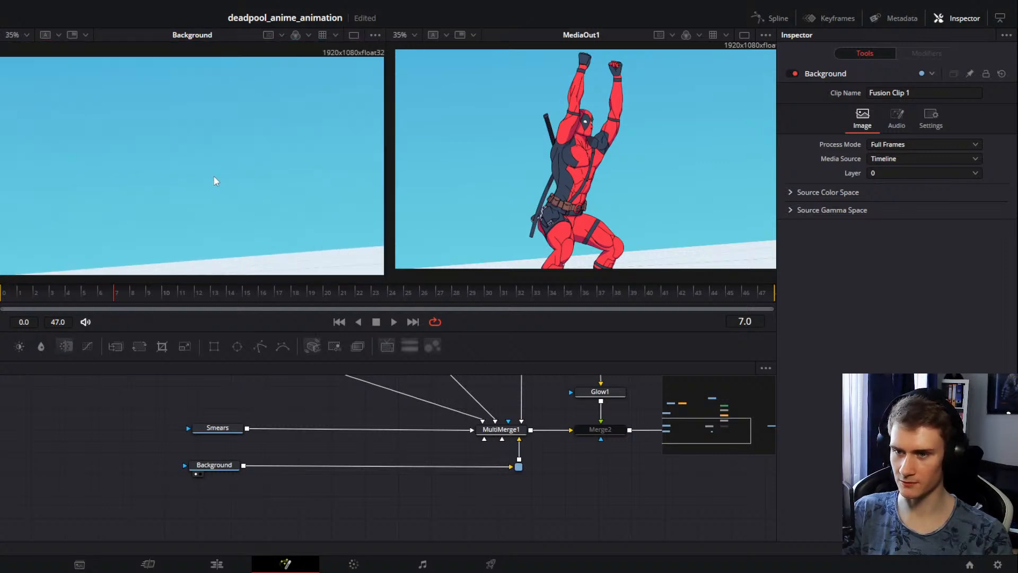
scroll(214, 176, down, 1)
Step: Insert a Chroma Keyer after the Background node and key out the entire blue sky
drag(278, 416, 311, 392)
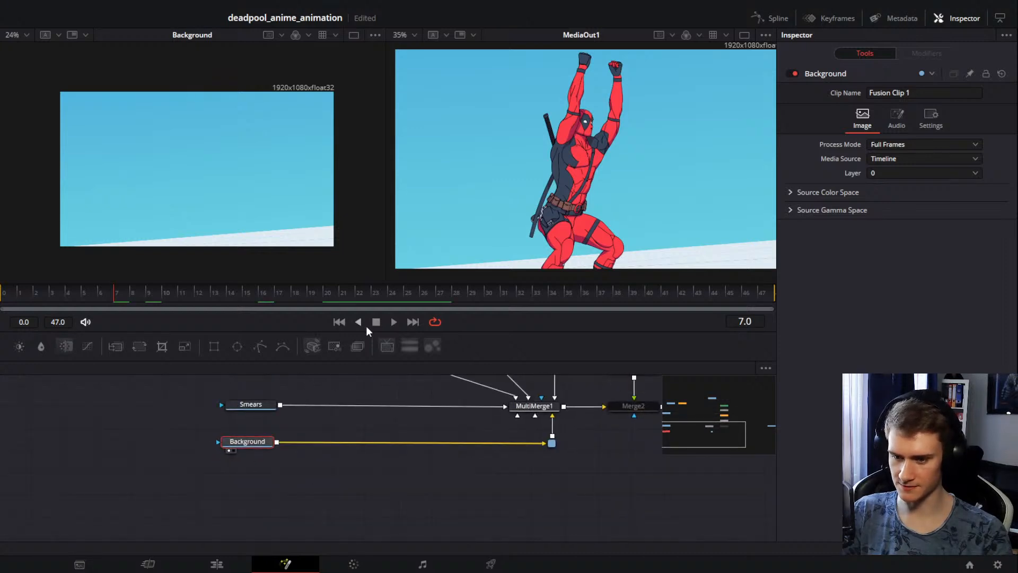
click(334, 346)
drag(312, 448, 312, 493)
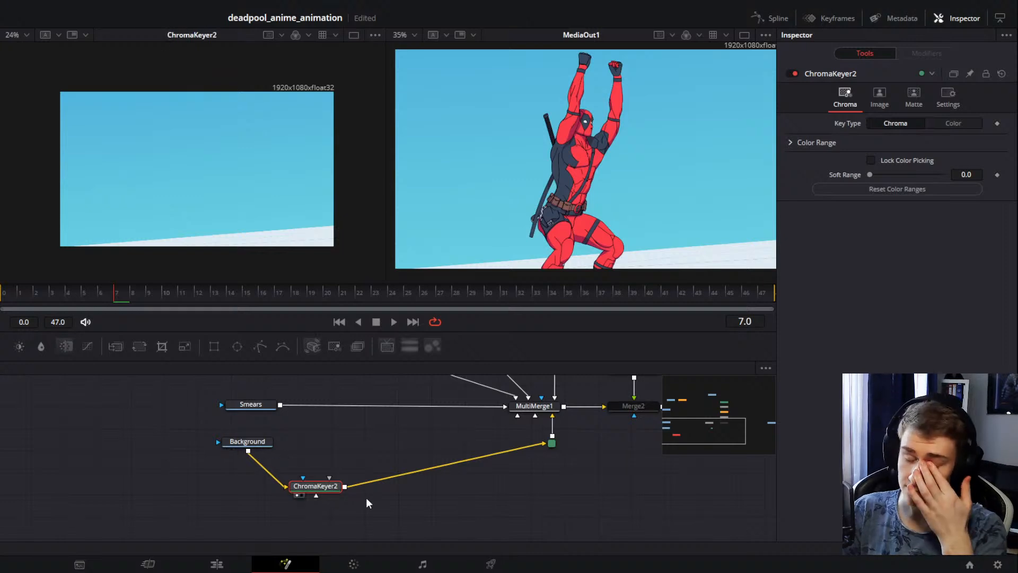
drag(281, 112, 118, 189)
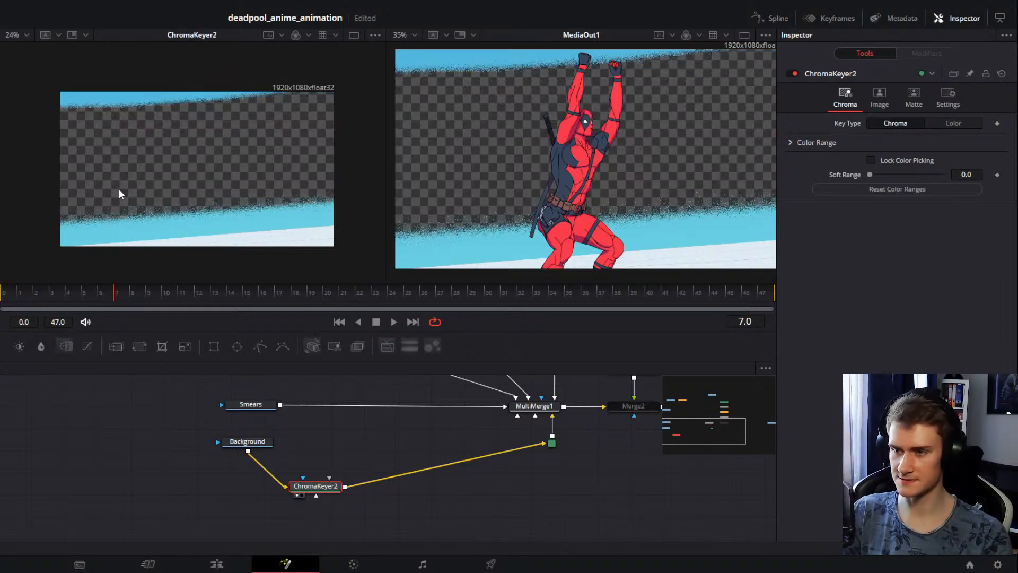
drag(215, 133, 109, 88)
drag(261, 209, 196, 230)
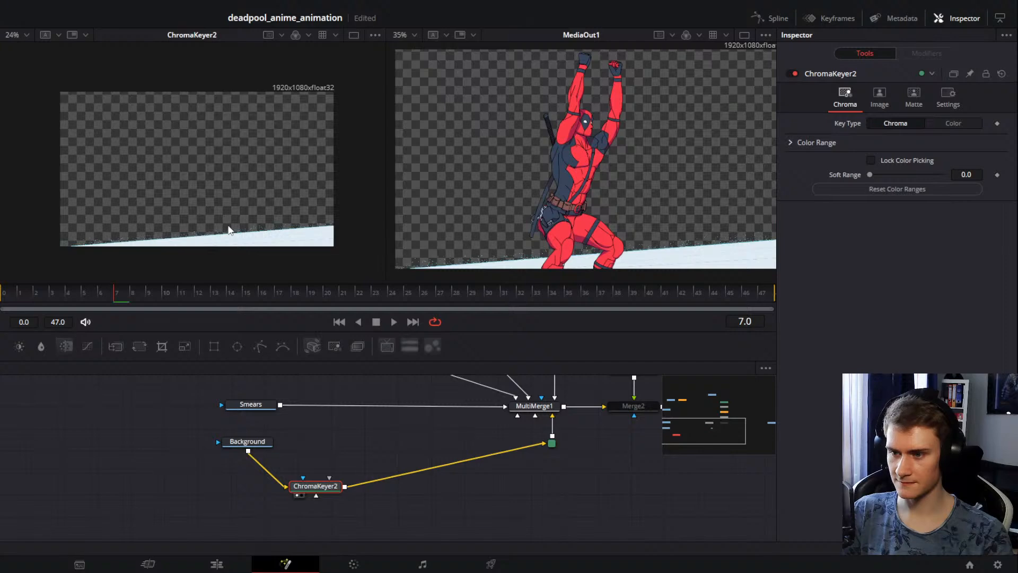
Step: Set ChromaKeyer2's Soft Range to 0.0535 and invert its matte to keep only the sky
mouse_move(870, 175)
mouse_down()
mouse_move(898, 170)
mouse_move(888, 174)
mouse_up()
scroll(298, 185, up, 5)
scroll(275, 118, up, 5)
scroll(302, 185, down, 10)
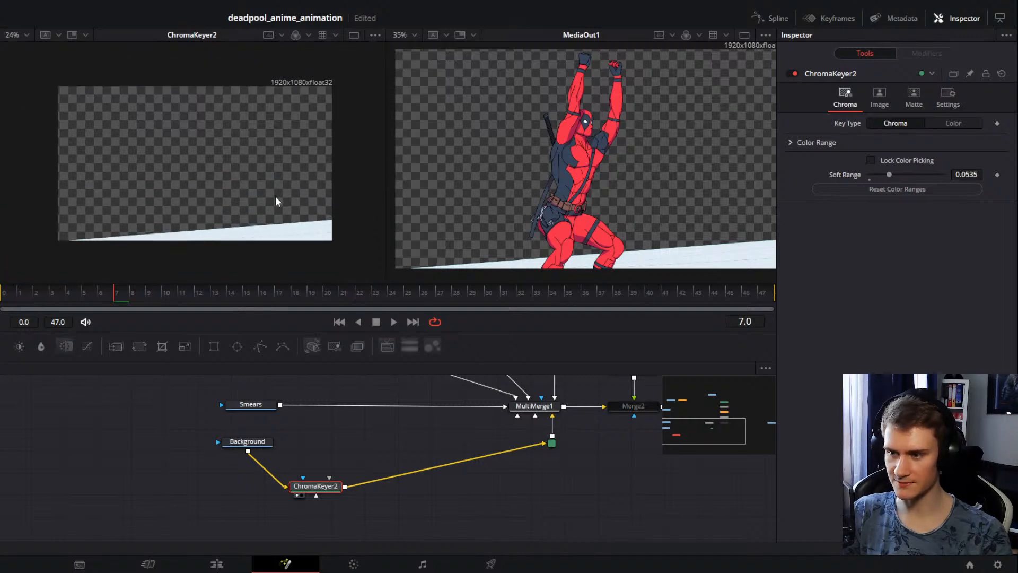
click(909, 95)
click(870, 260)
Step: Branch ChromaKeyer2 off the Background node, merge its sky back over Background ahead of MultiMerge1, and spread the nodes apart
drag(378, 441, 356, 450)
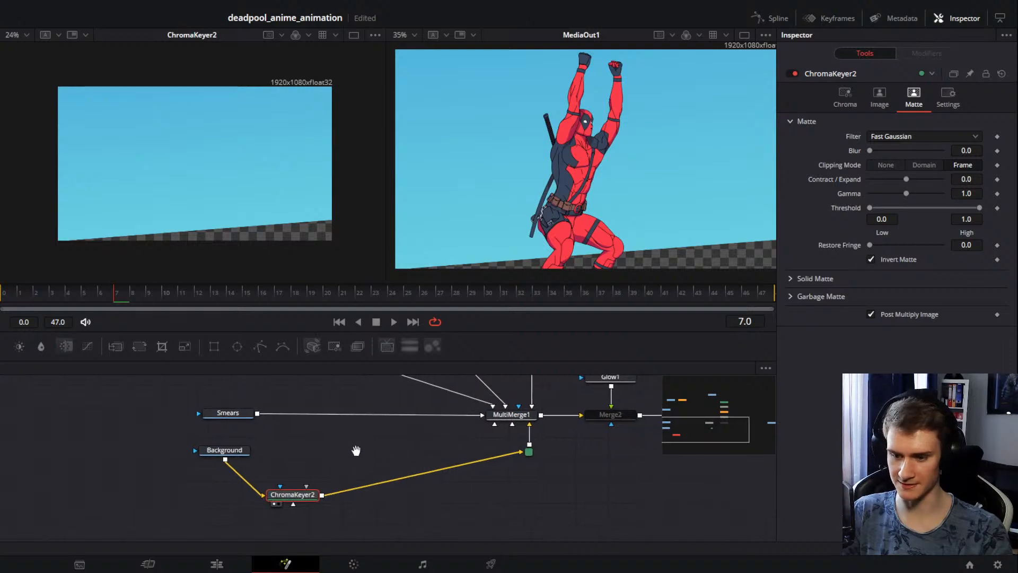
drag(297, 496, 358, 484)
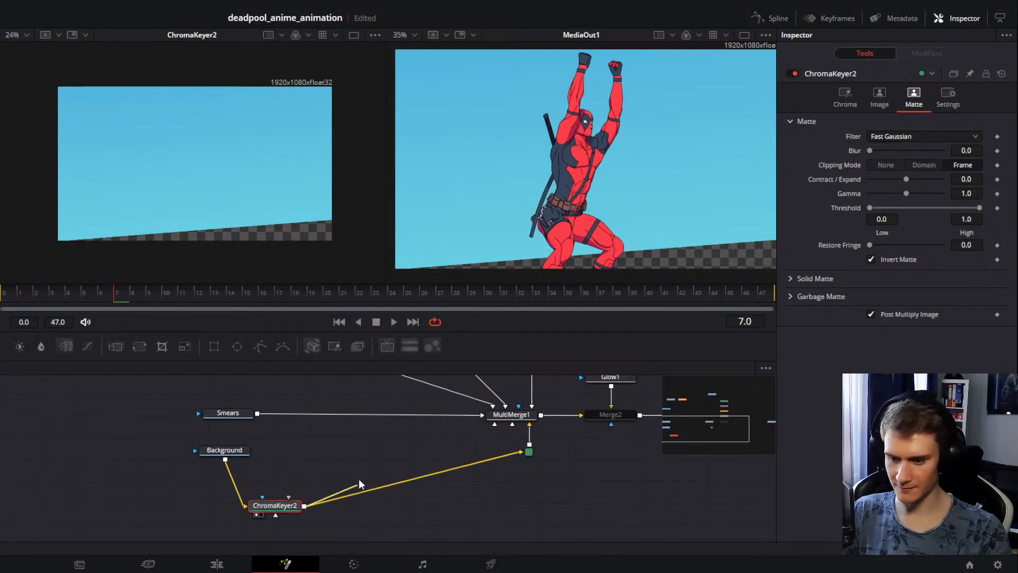
drag(227, 469, 226, 460)
drag(371, 504, 521, 452)
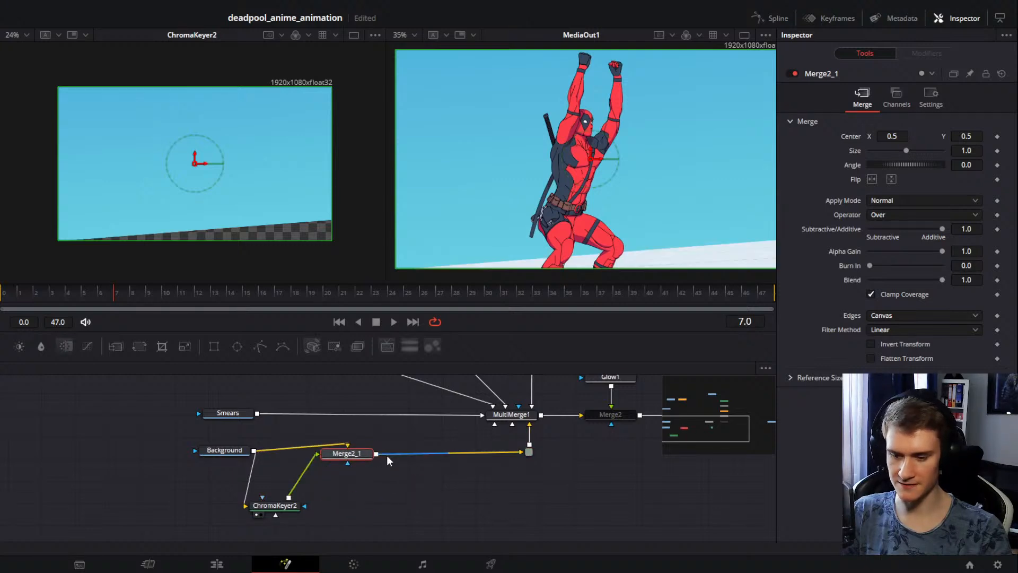
drag(352, 456, 420, 465)
drag(286, 510, 298, 507)
drag(224, 450, 133, 450)
drag(286, 501, 217, 502)
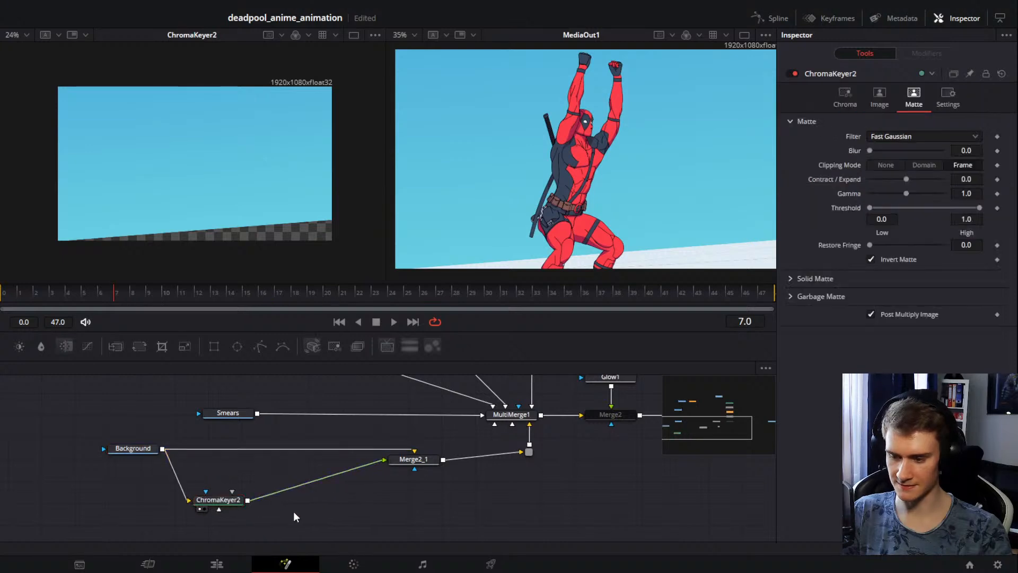
Step: Insert a Glow between ChromaKeyer2 and Merge2_1 and enable its Alpha Limits Effect option
click(430, 348)
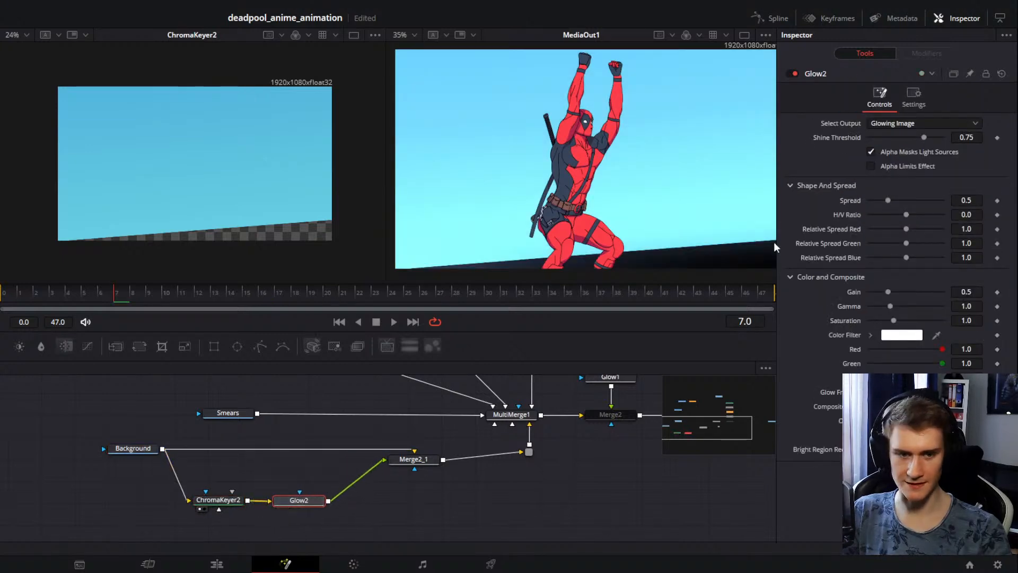
click(871, 167)
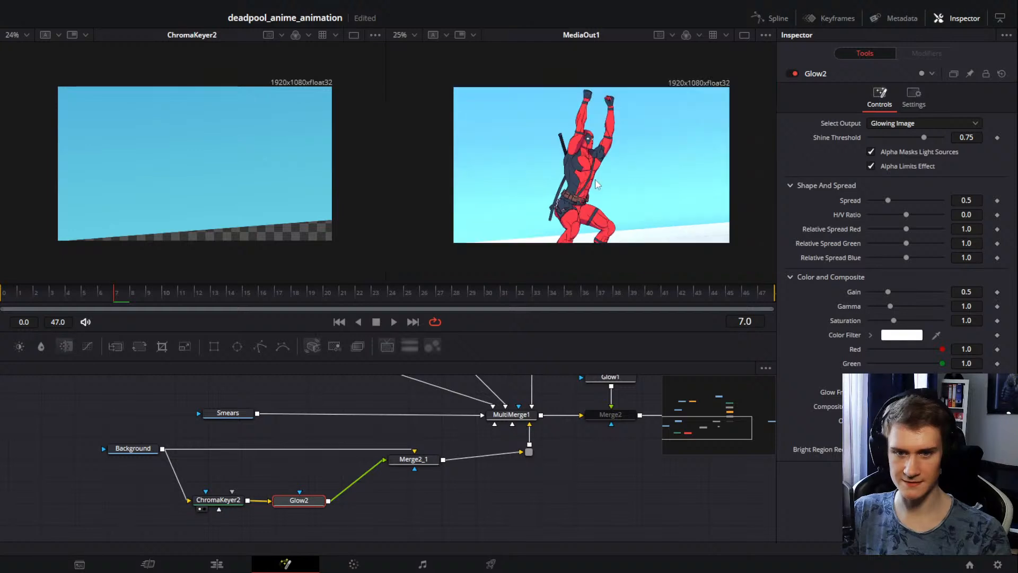
drag(601, 179, 620, 178)
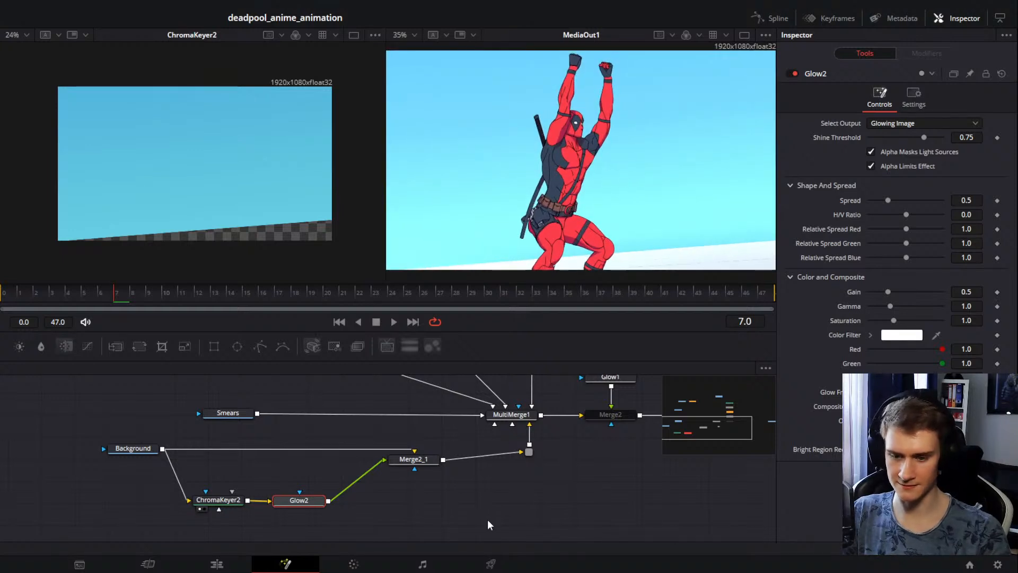
Step: Pull Merge2_1 out of the Background branch and delete it, keeping Background wired directly to MultiMerge1
drag(552, 454, 465, 477)
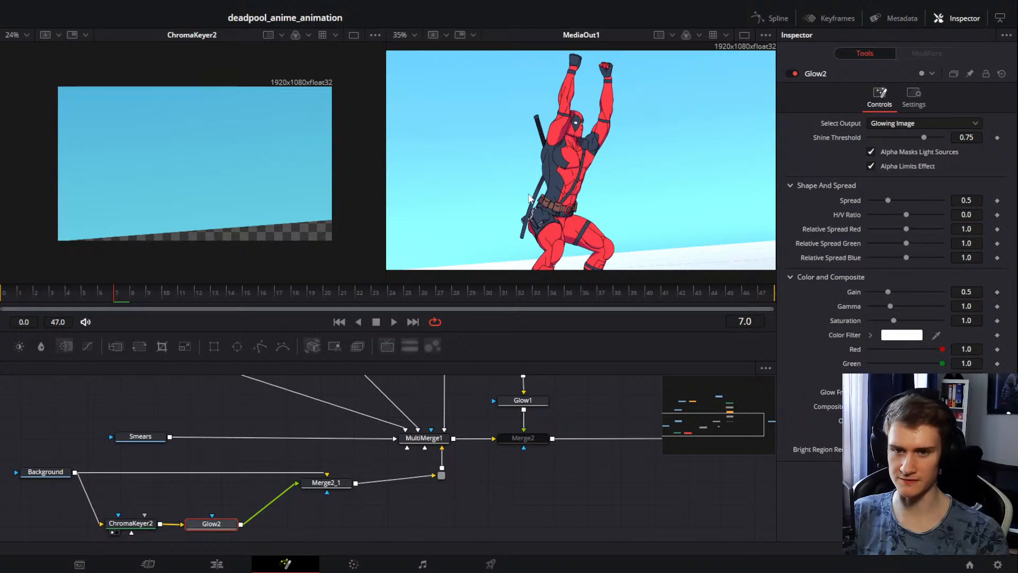
drag(439, 507, 371, 474)
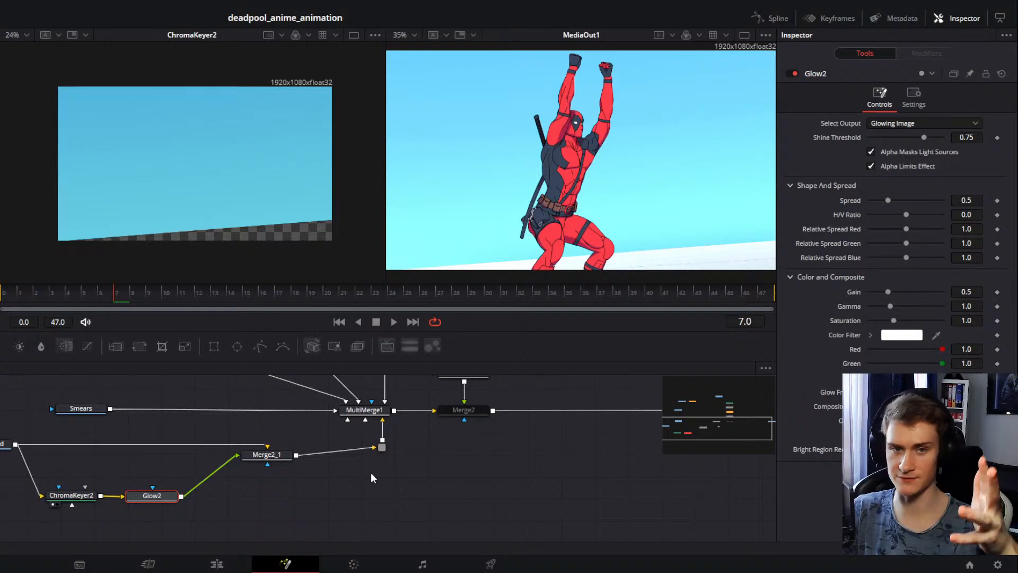
drag(370, 472, 435, 430)
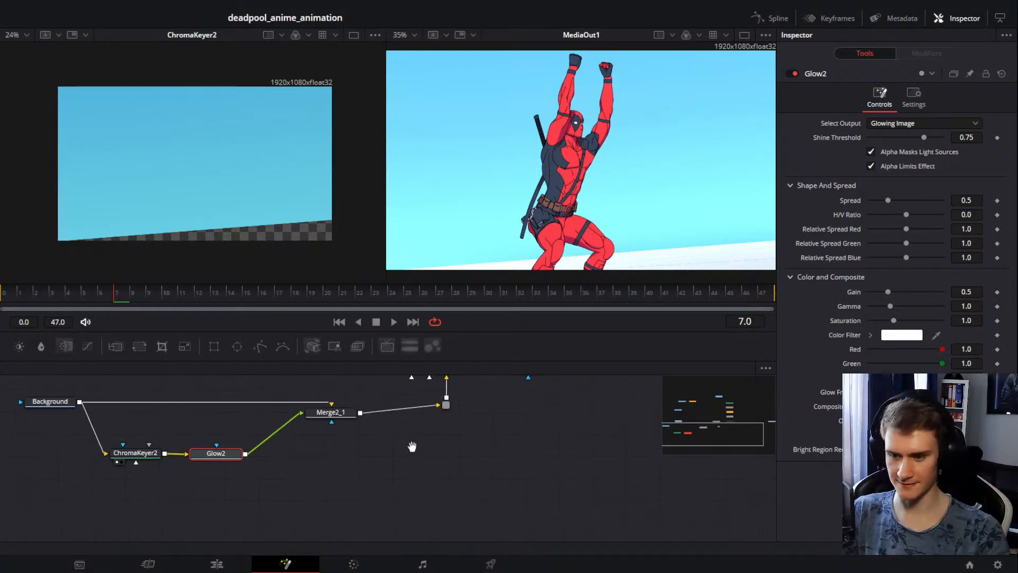
drag(354, 446, 307, 501)
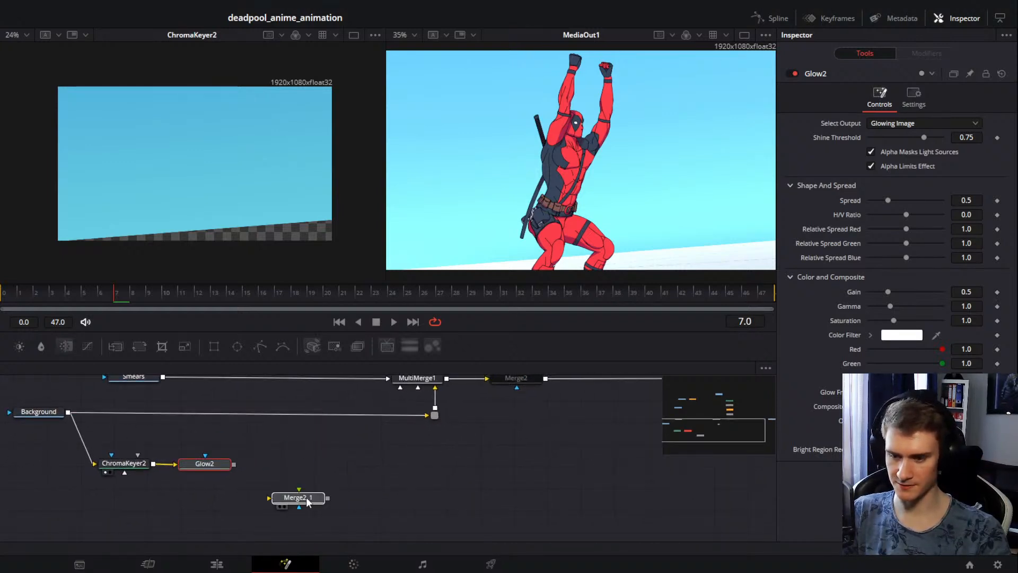
key(Delete)
Step: Move ChromaKeyer2 and Glow2 past MultiMerge1 and merge Glow2 over Merge2's output just before MediaOut1
drag(219, 494, 132, 460)
drag(201, 468, 607, 468)
drag(571, 471, 406, 531)
click(473, 502)
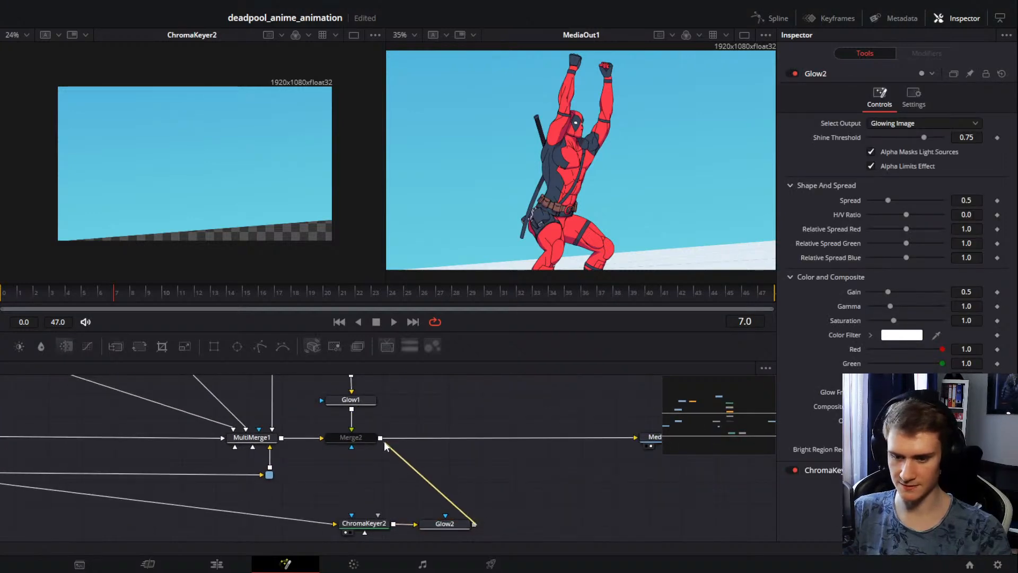
drag(384, 441, 381, 439)
drag(521, 515, 448, 430)
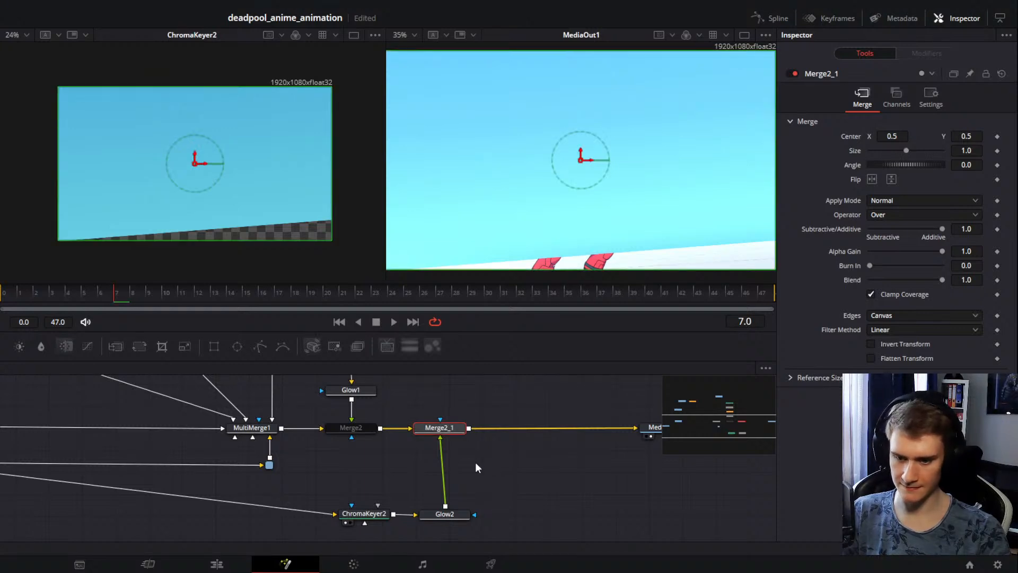
key(ctrl+t)
key(ctrl+t)
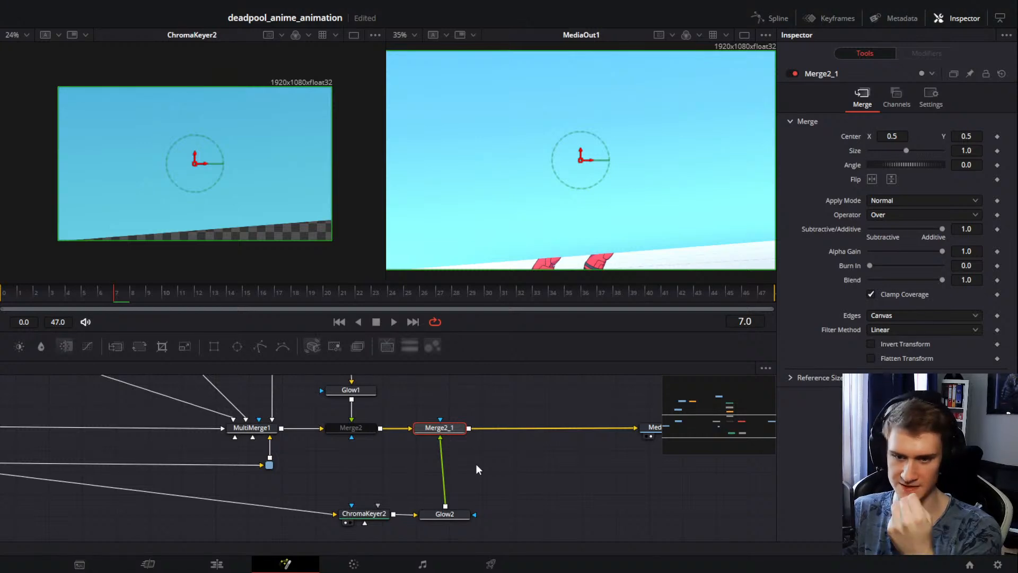
Step: Examine how ChromaKeyer2, Glow2 and Merge2_1 connect to the rest of the node graph
drag(502, 493, 333, 529)
drag(367, 521, 340, 524)
click(463, 480)
drag(468, 464, 472, 489)
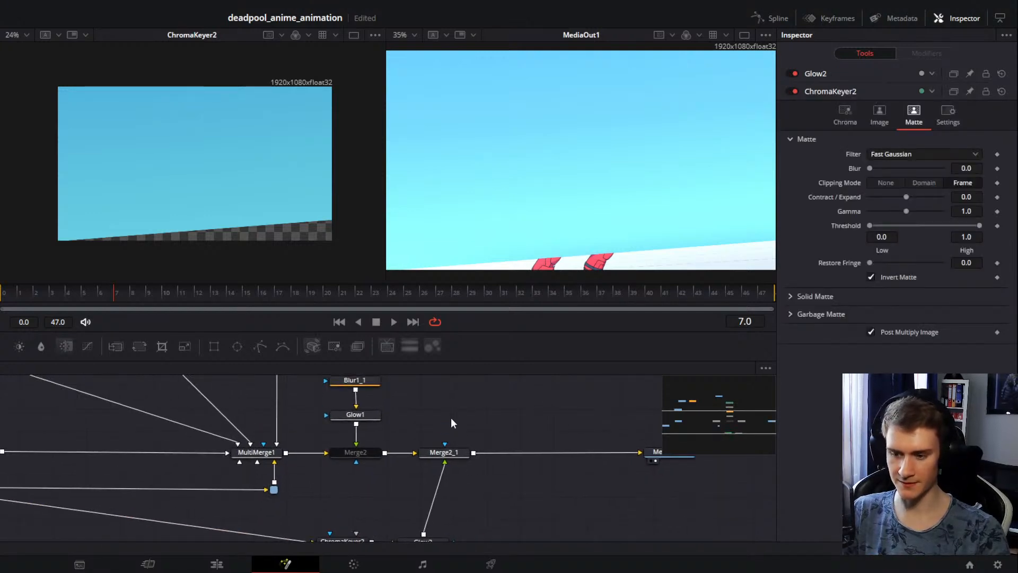
mouse_move(451, 423)
mouse_down()
mouse_move(525, 423)
mouse_move(532, 491)
mouse_move(554, 489)
mouse_move(532, 414)
mouse_up()
scroll(504, 473, down, 3)
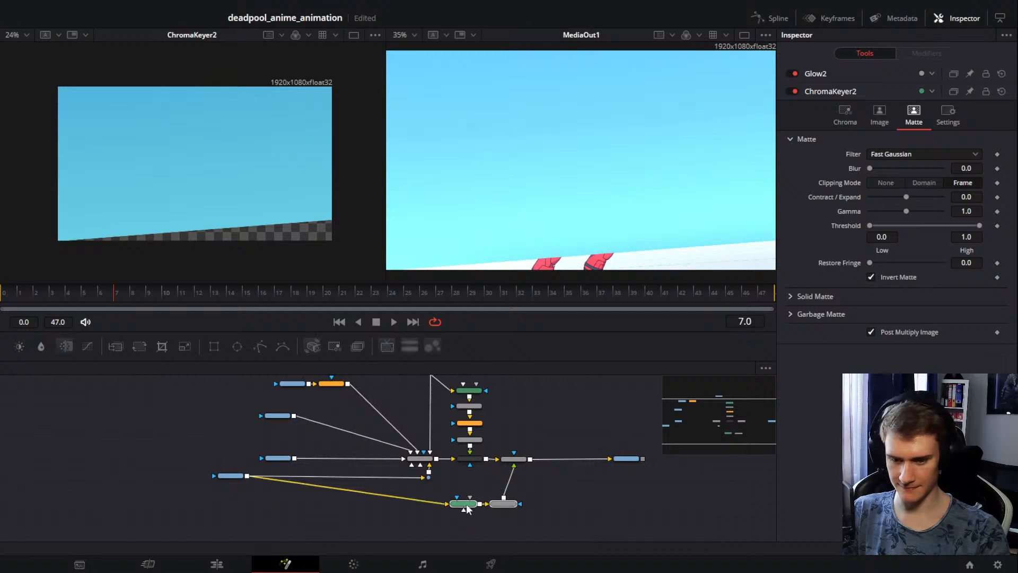
drag(466, 504, 470, 487)
scroll(578, 492, up, 5)
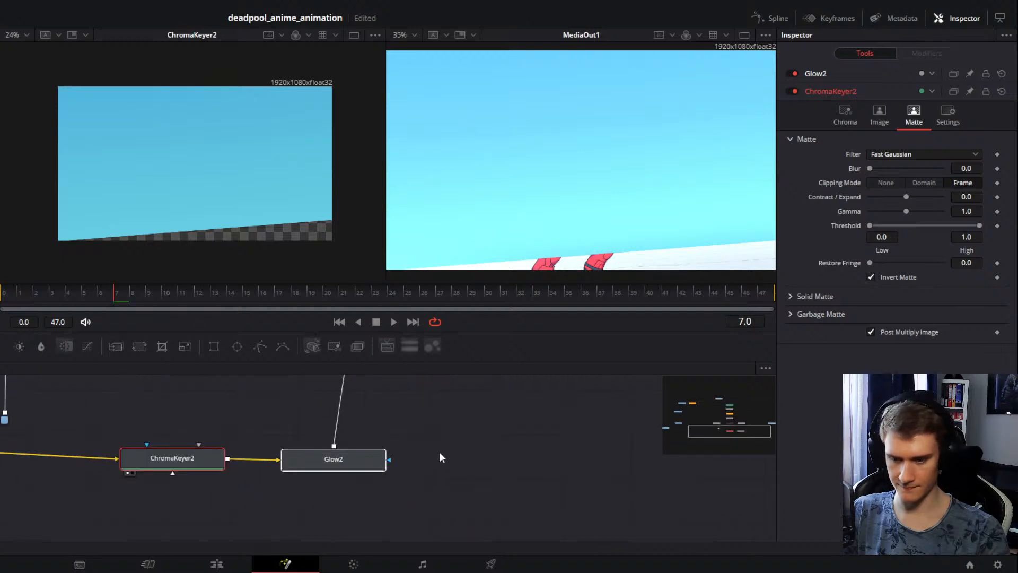
scroll(439, 457, down, 3)
click(452, 435)
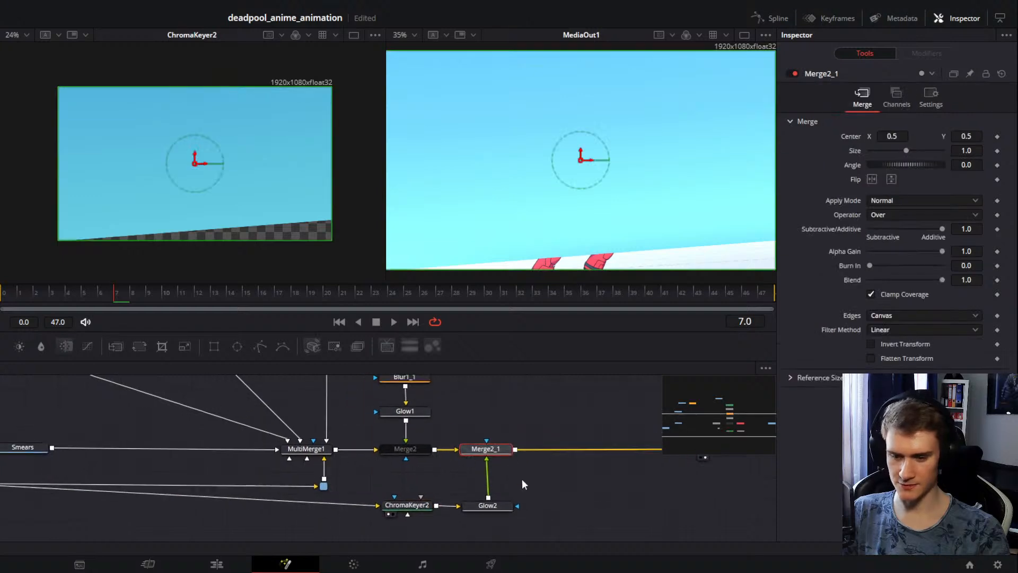
click(522, 479)
click(468, 451)
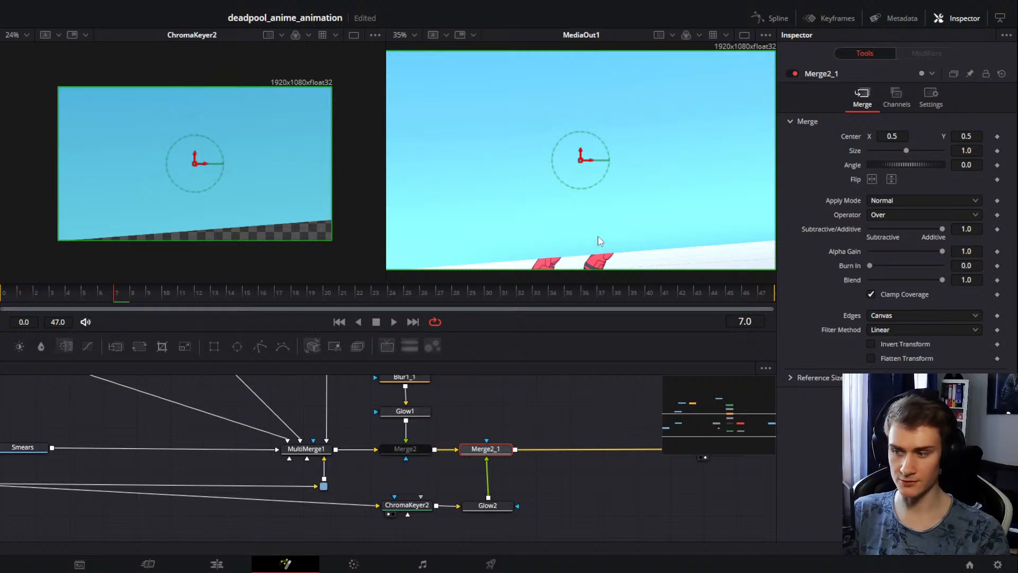
Step: Display the Colors node in the viewer that shows ChromaKeyer2 and inspect the character's silhouette
drag(532, 516, 443, 489)
drag(481, 441, 536, 489)
scroll(498, 452, down, 2)
drag(378, 444, 357, 420)
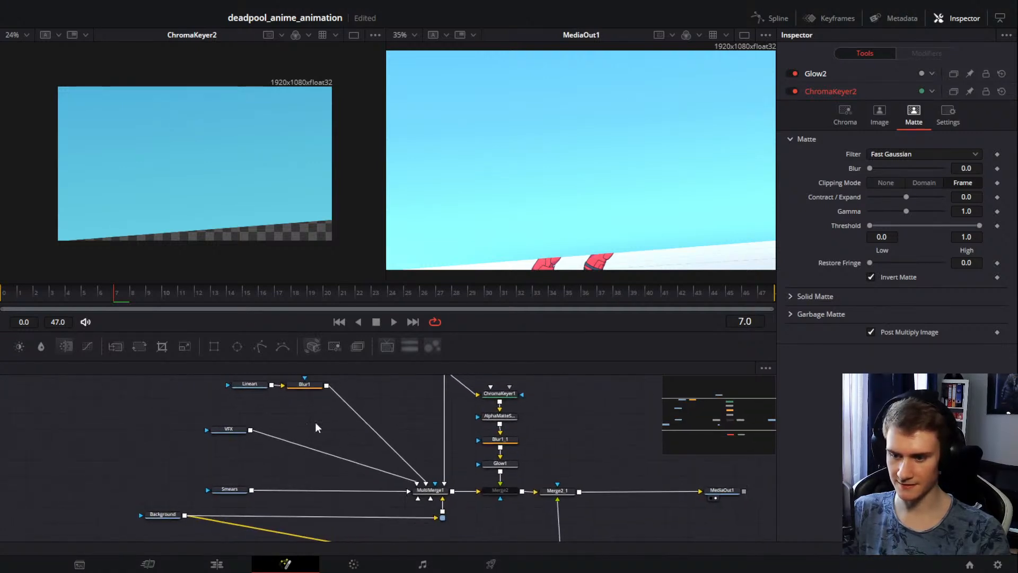
mouse_move(353, 434)
mouse_down()
mouse_move(333, 476)
mouse_move(306, 444)
mouse_move(345, 446)
mouse_up()
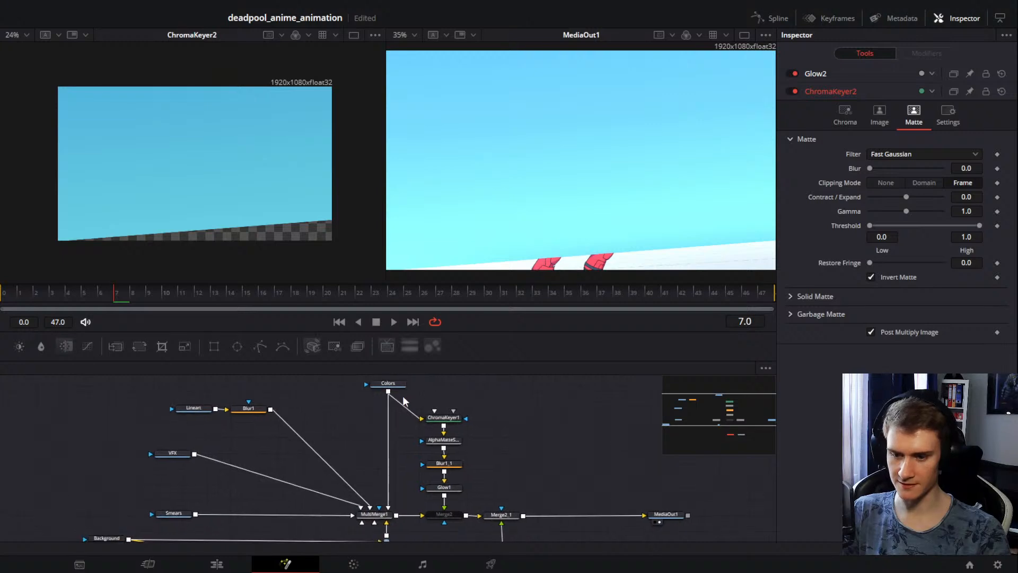
click(384, 382)
click(377, 406)
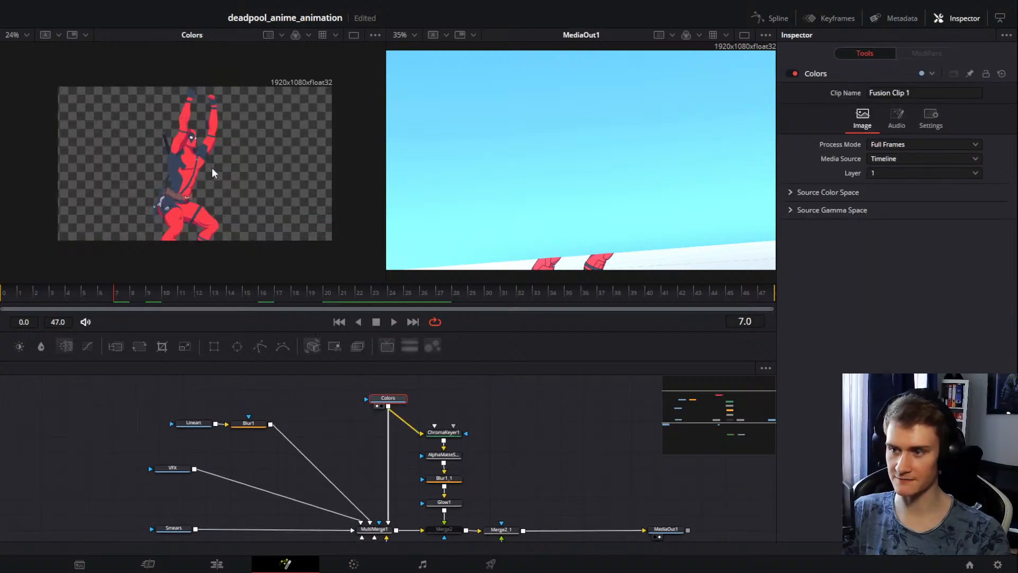
scroll(202, 167, up, 4)
scroll(202, 166, down, 3)
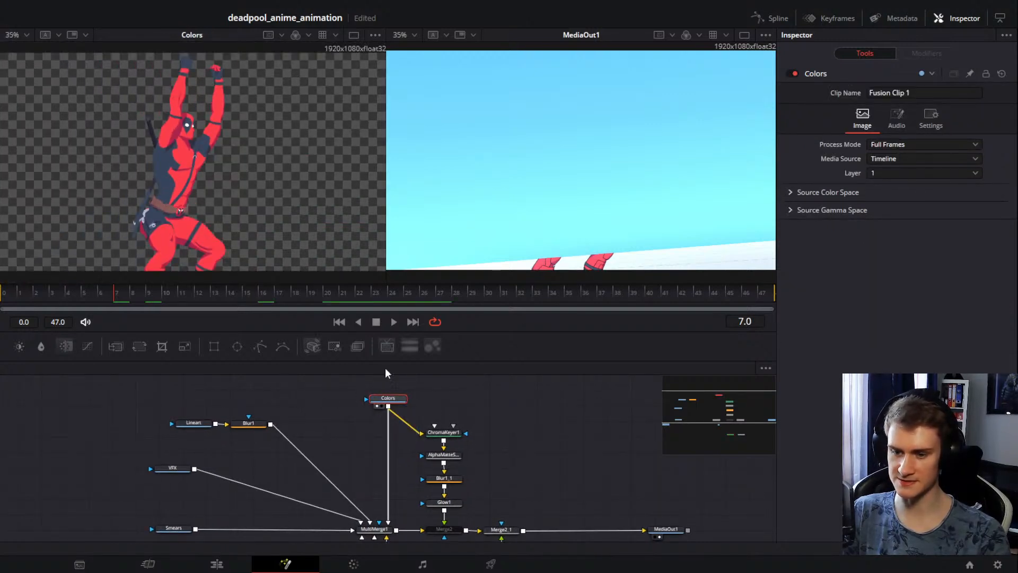
Step: Try using Colors as the effect mask of Merge2_1, with the merge's foreground and background swapped
drag(481, 424, 447, 417)
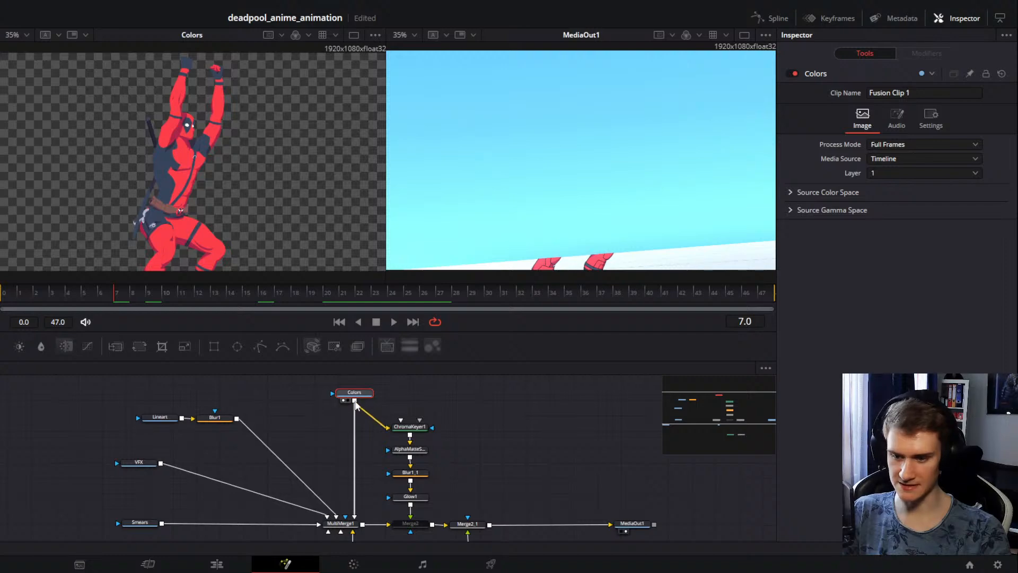
drag(354, 401, 467, 518)
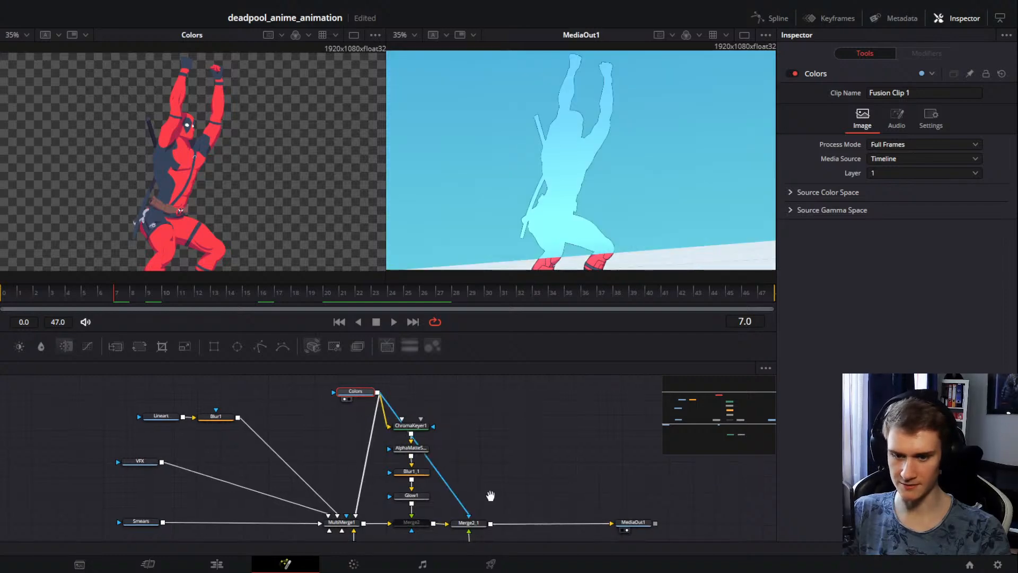
scroll(509, 511, down, 2)
click(468, 523)
scroll(509, 476, down, 2)
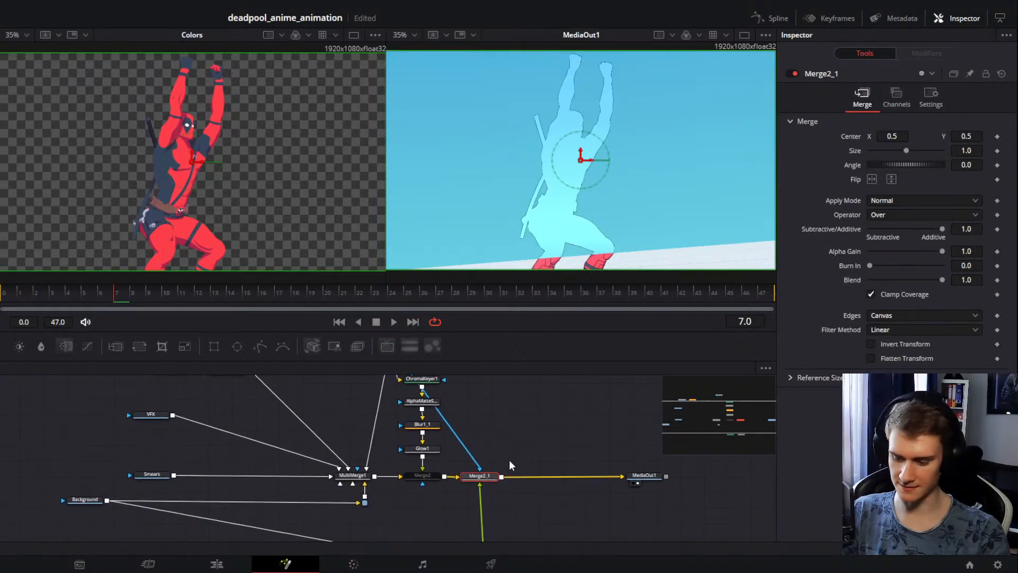
key(ctrl+t)
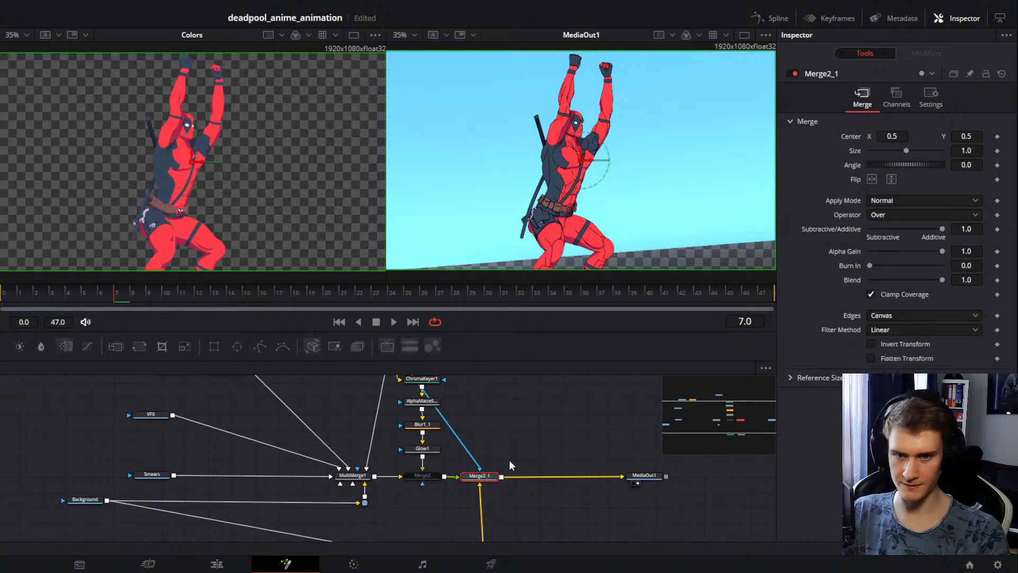
click(515, 493)
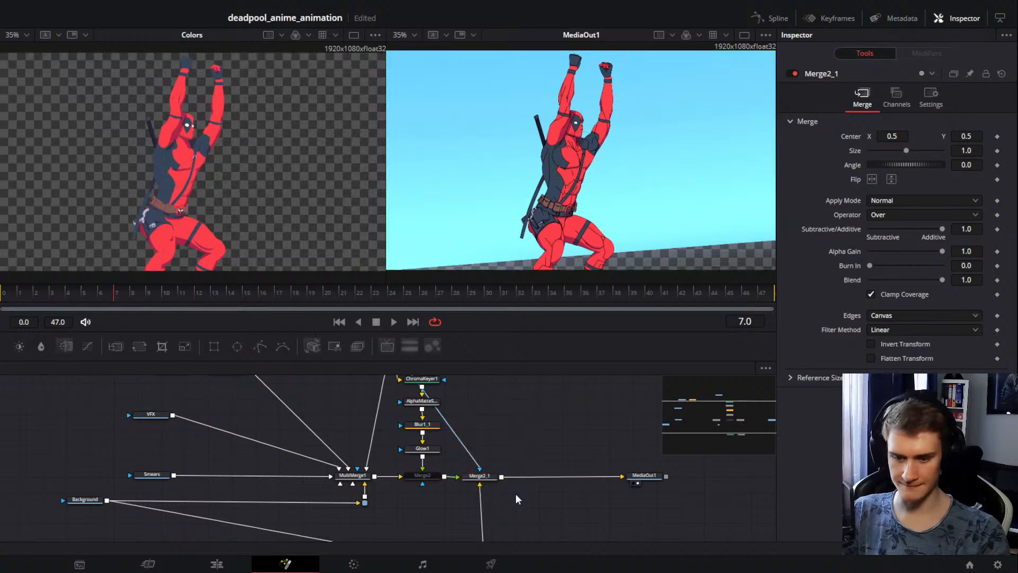
Step: Disconnect the Colors mask from Merge2_1 and restore Glow2 as the merge's foreground
drag(516, 494, 517, 476)
click(473, 435)
drag(454, 498, 474, 476)
drag(435, 514, 285, 513)
drag(405, 486, 426, 477)
click(417, 489)
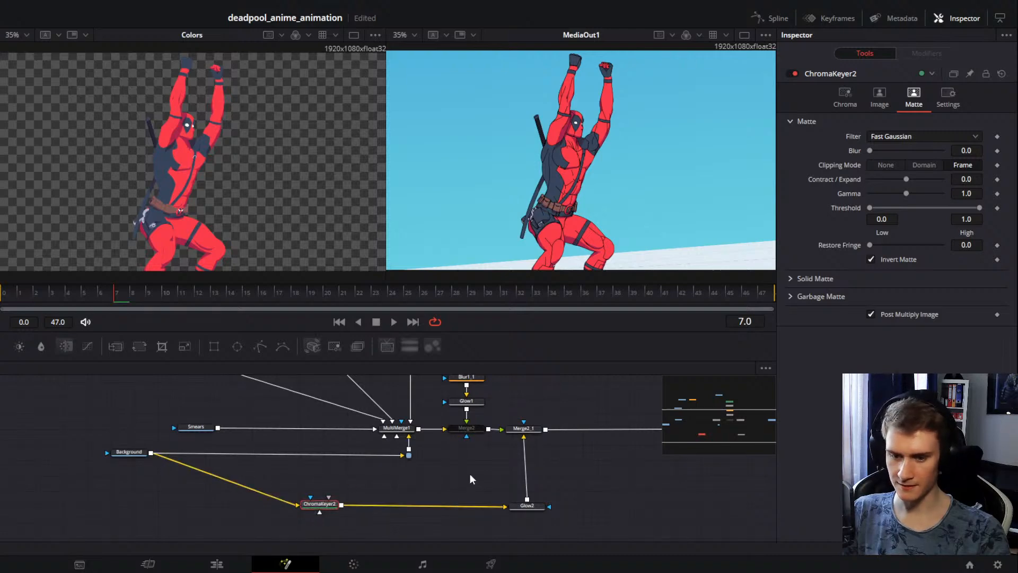
drag(470, 473, 468, 490)
click(521, 449)
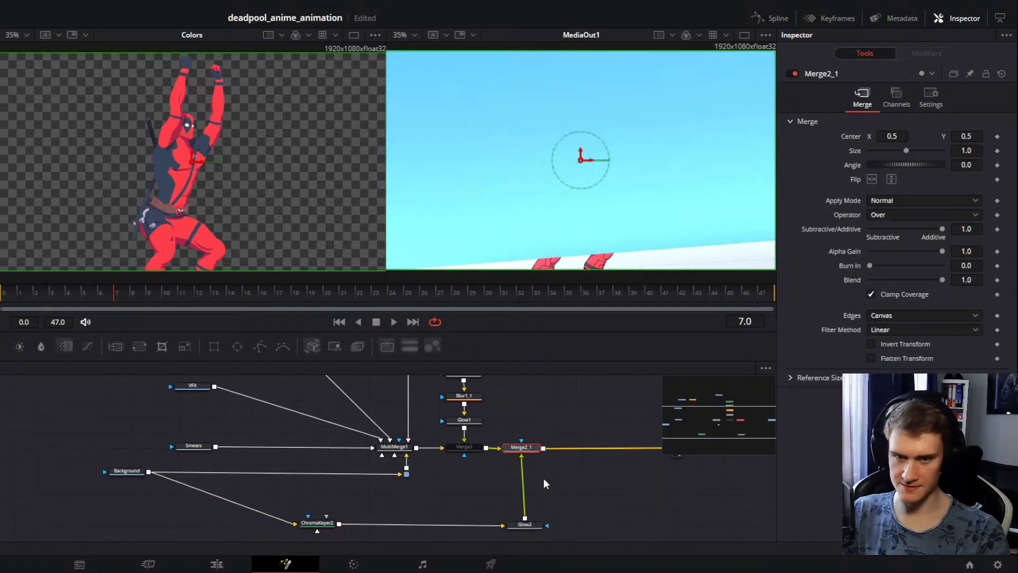
click(553, 427)
Step: Insert a Brightness/Contrast node between ChromaKeyer2 and Glow2, include its alpha channel, and set Gain to 0.0
drag(374, 508, 406, 498)
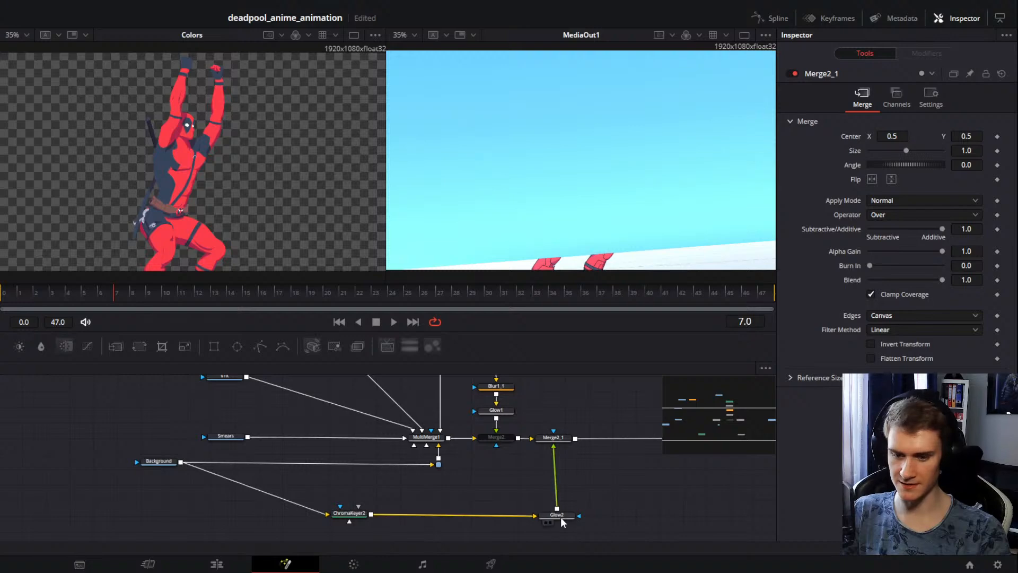
drag(561, 517, 559, 510)
drag(356, 513, 312, 515)
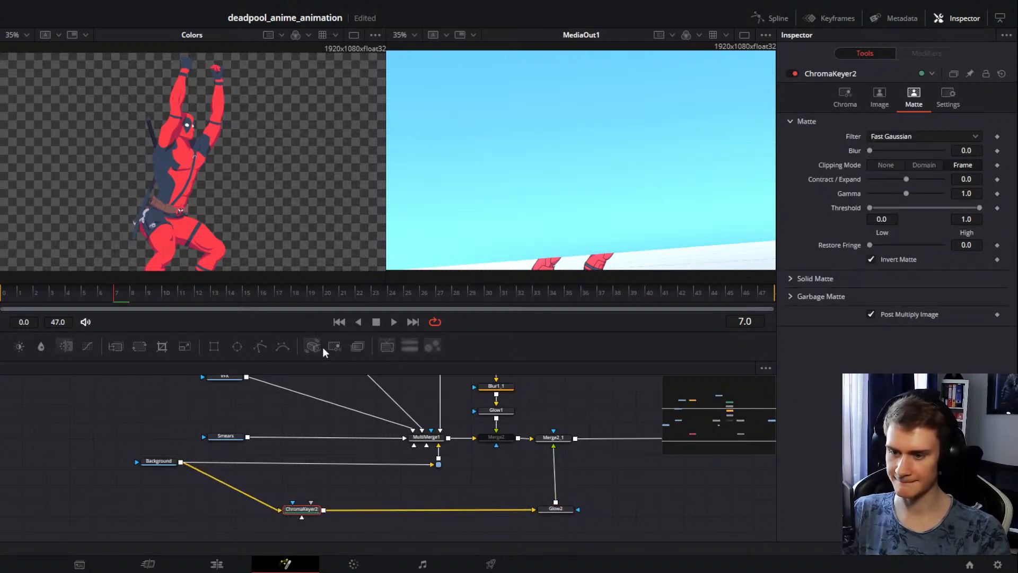
click(21, 347)
drag(354, 513, 362, 514)
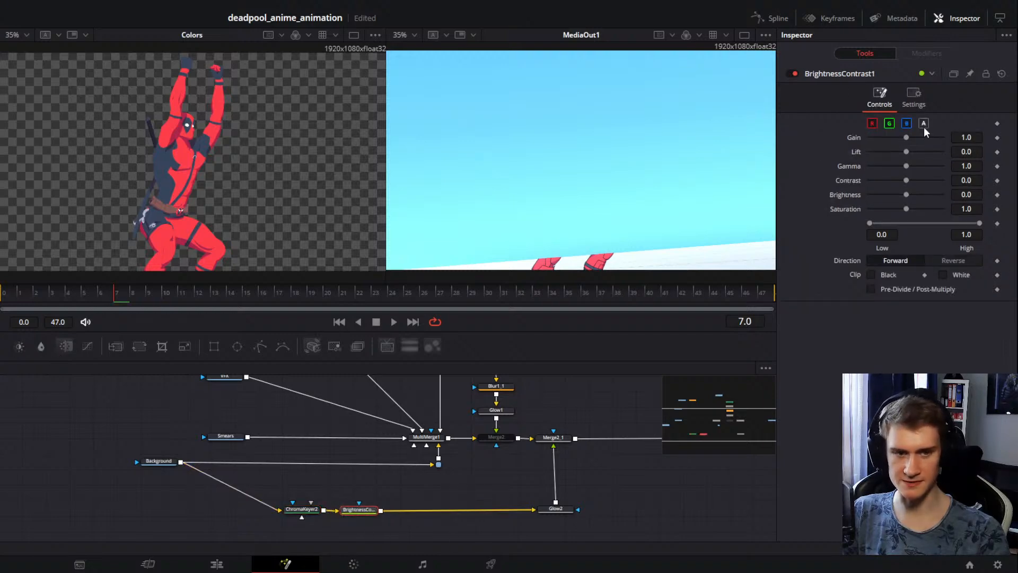
drag(906, 137, 854, 138)
Step: Connect Colors to BrightnessContrast1 as its effect mask and display BrightnessContrast1 in place of Colors in the viewer
drag(349, 426, 374, 522)
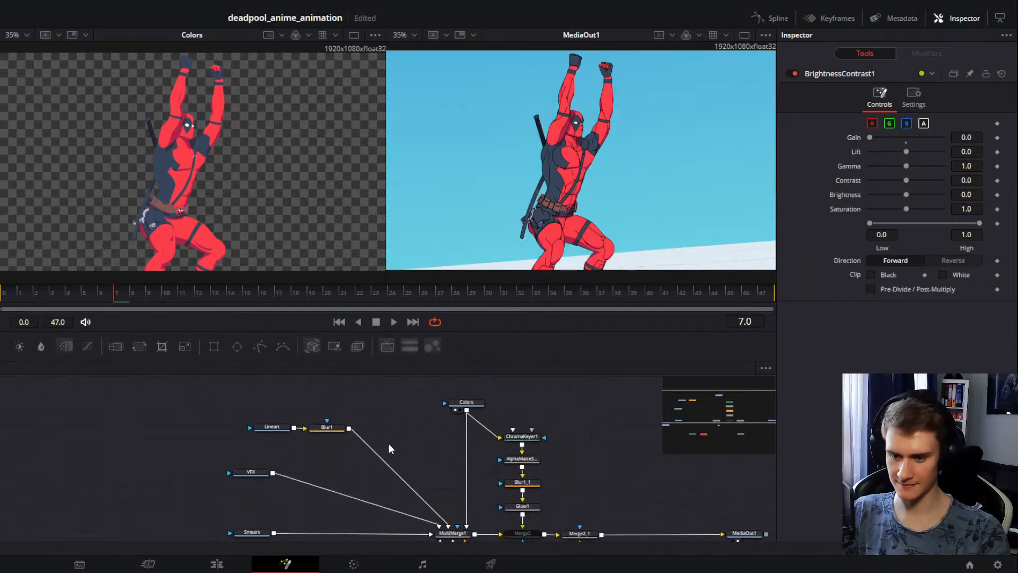
drag(388, 443, 348, 422)
drag(426, 391, 410, 472)
click(350, 495)
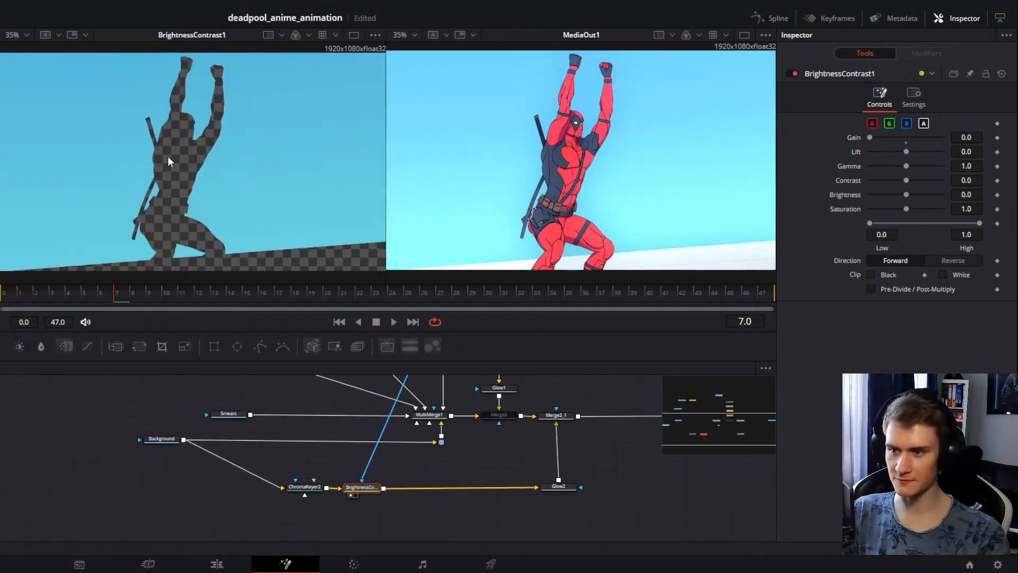
Step: View the output of Glow2, followed by Merge2_1, and examine the glow around the character's raised arm up close
drag(455, 455, 425, 462)
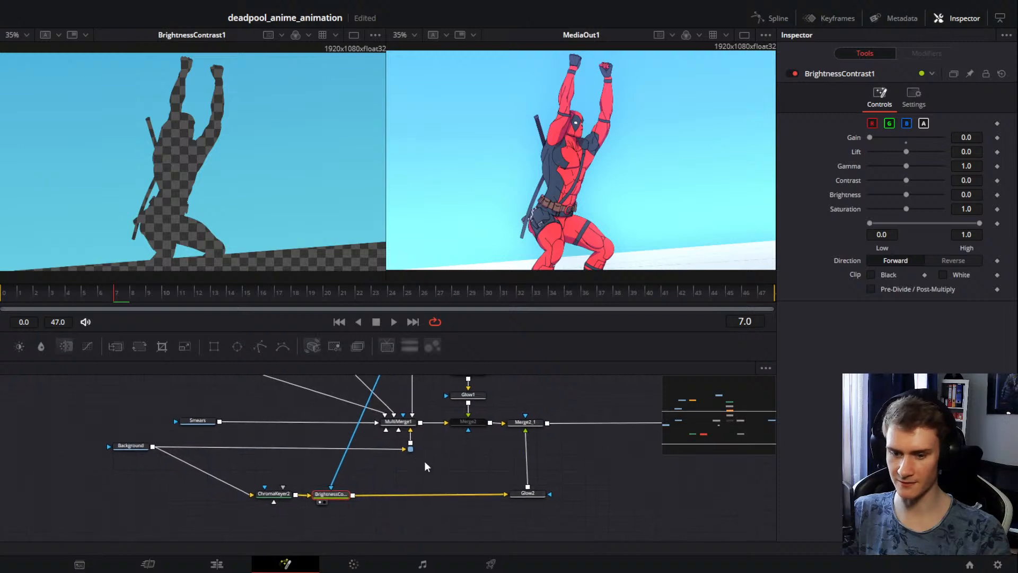
click(515, 501)
drag(515, 432, 510, 462)
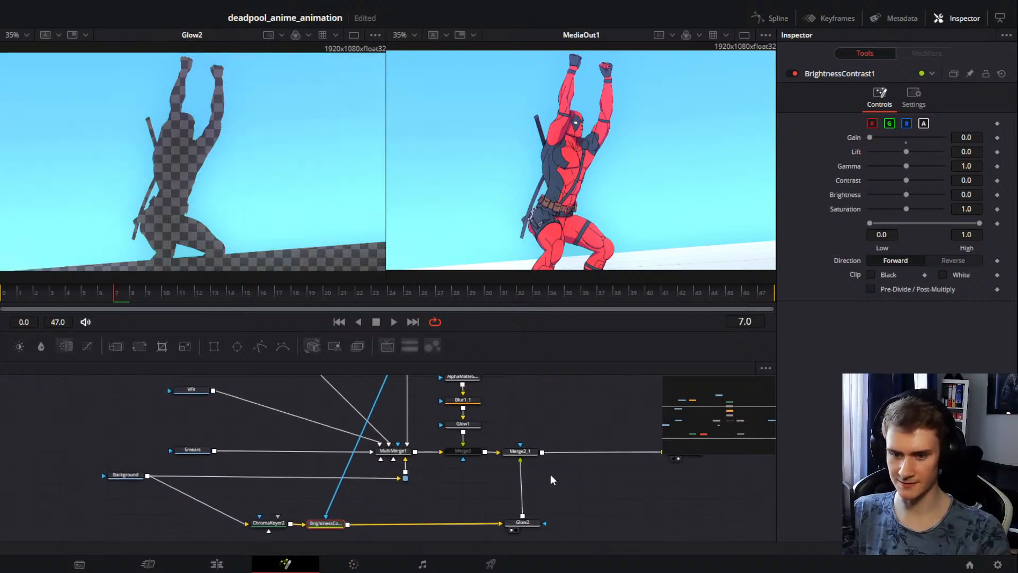
click(510, 459)
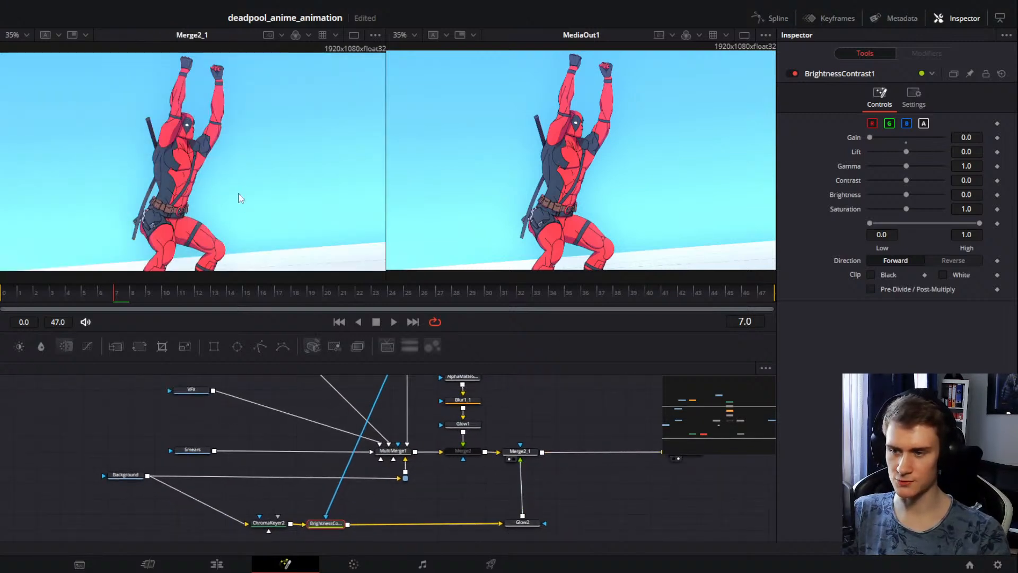
scroll(223, 187, down, 2)
scroll(223, 187, up, 4)
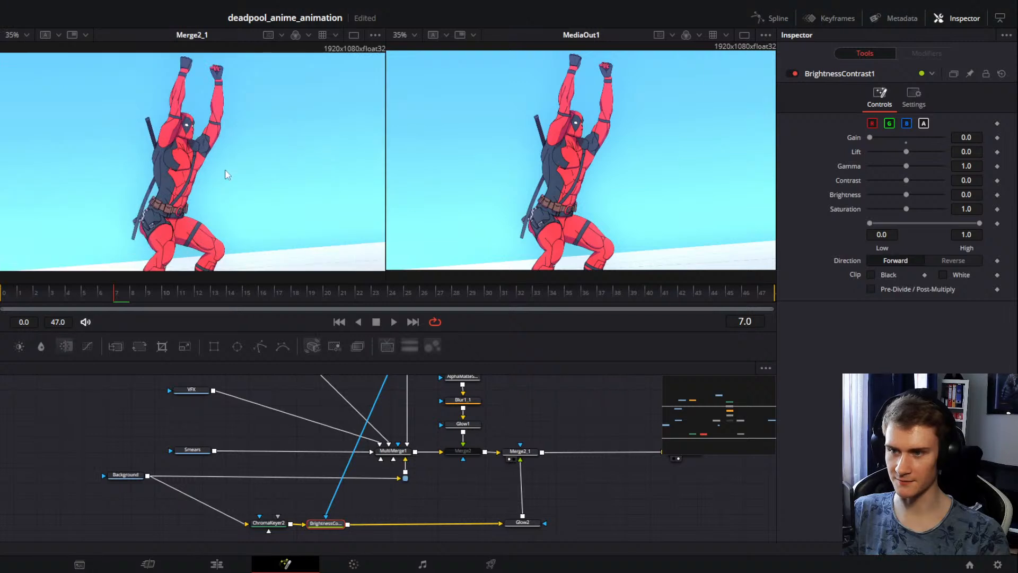
scroll(251, 191, up, 6)
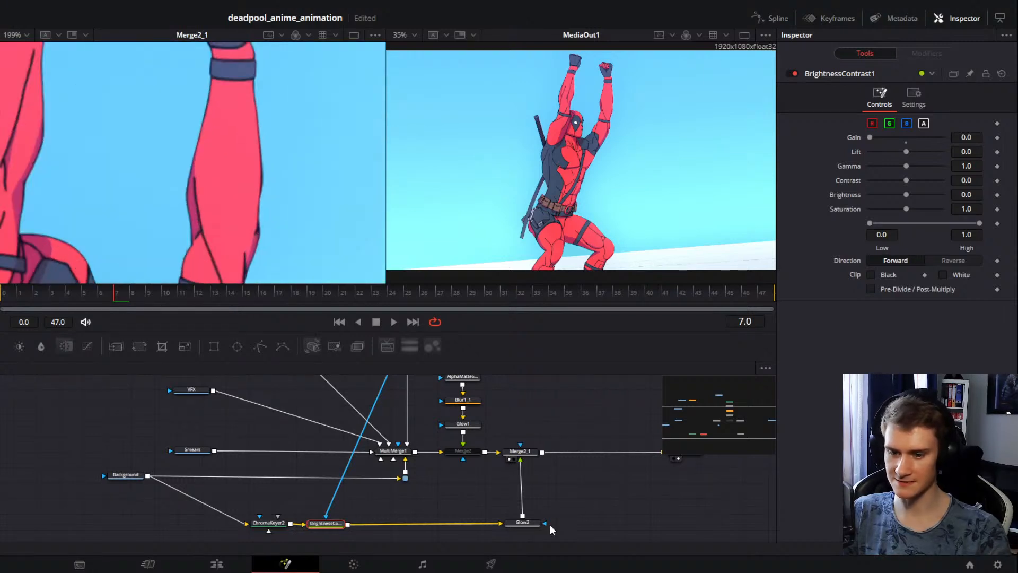
Step: Set Glow2's Spread to 0.094 and its Gain to 2.0
drag(549, 523, 476, 432)
scroll(491, 466, up, 3)
scroll(489, 488, down, 3)
scroll(476, 432, up, 3)
scroll(483, 463, down, 3)
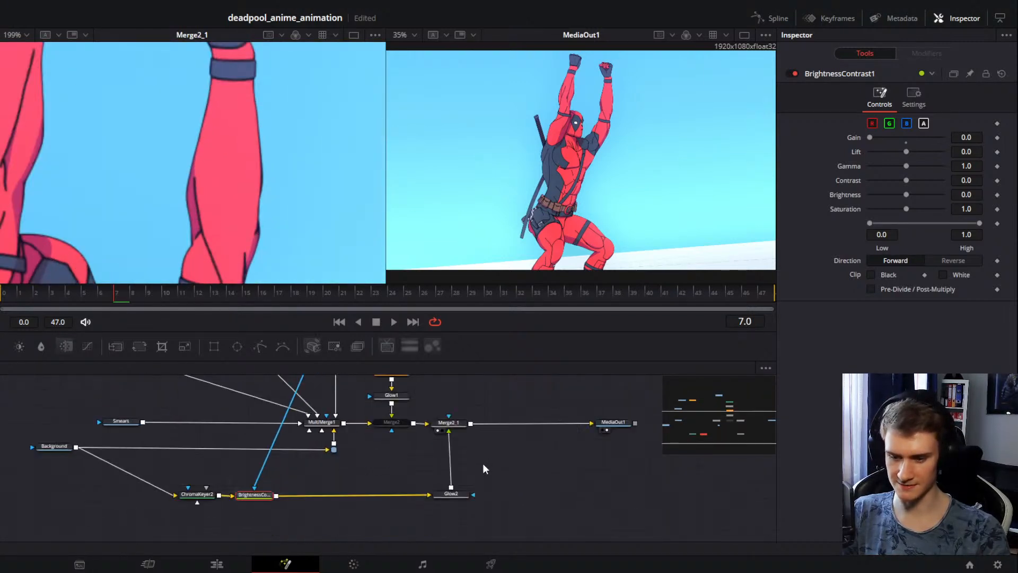
drag(488, 478, 482, 438)
click(457, 454)
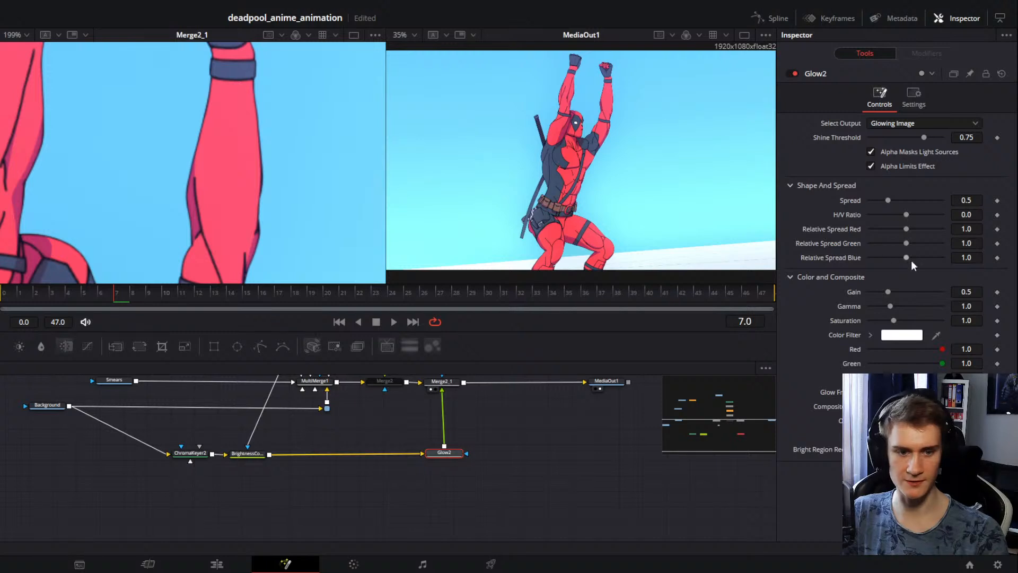
drag(888, 200, 871, 202)
drag(889, 292, 967, 288)
scroll(407, 187, down, 2)
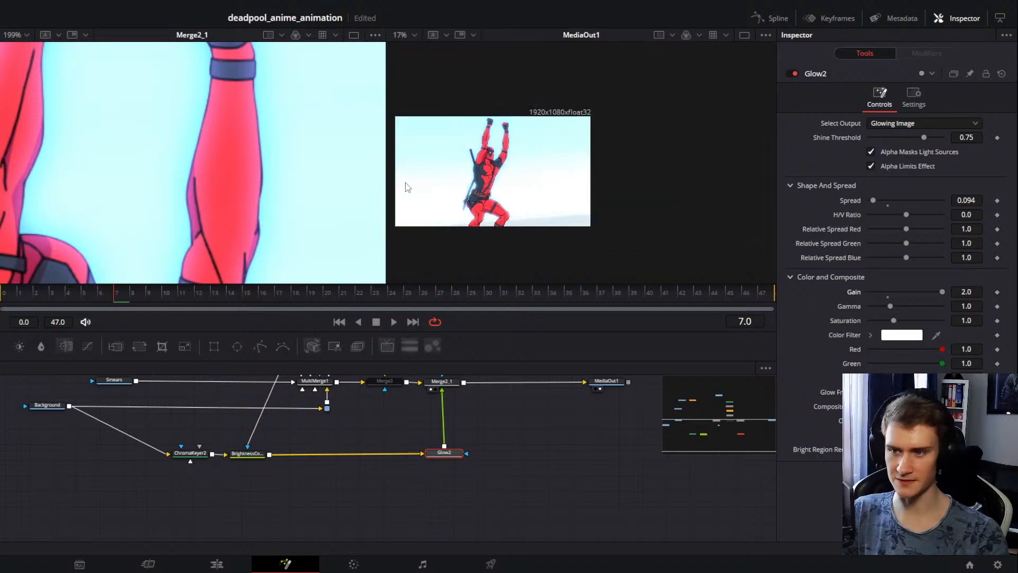
scroll(382, 187, down, 2)
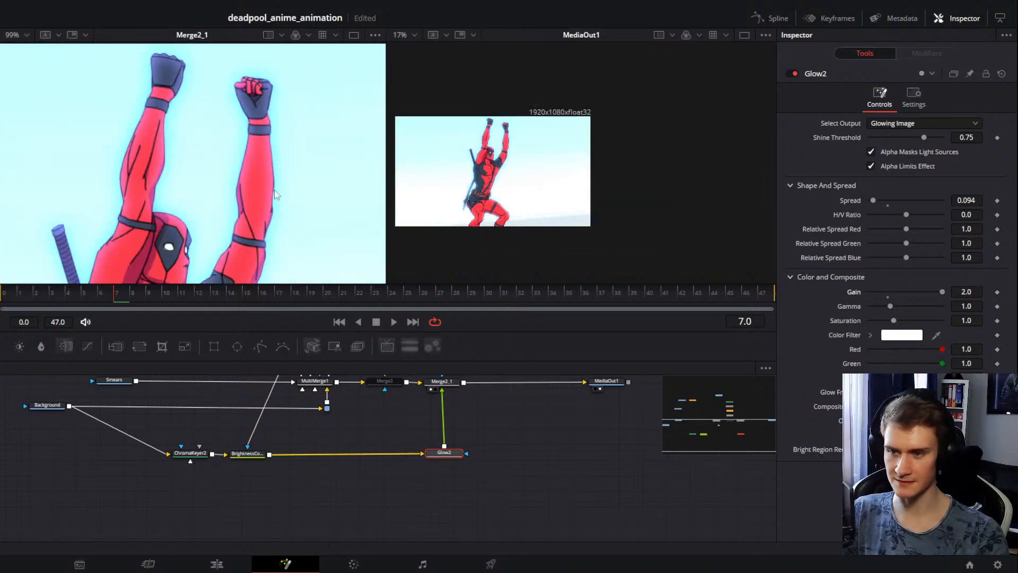
Step: Switch Glow2's Alpha Limits Effect off and back on to compare its influence on the character, and inspect the fist's edges
click(869, 166)
click(867, 166)
click(868, 166)
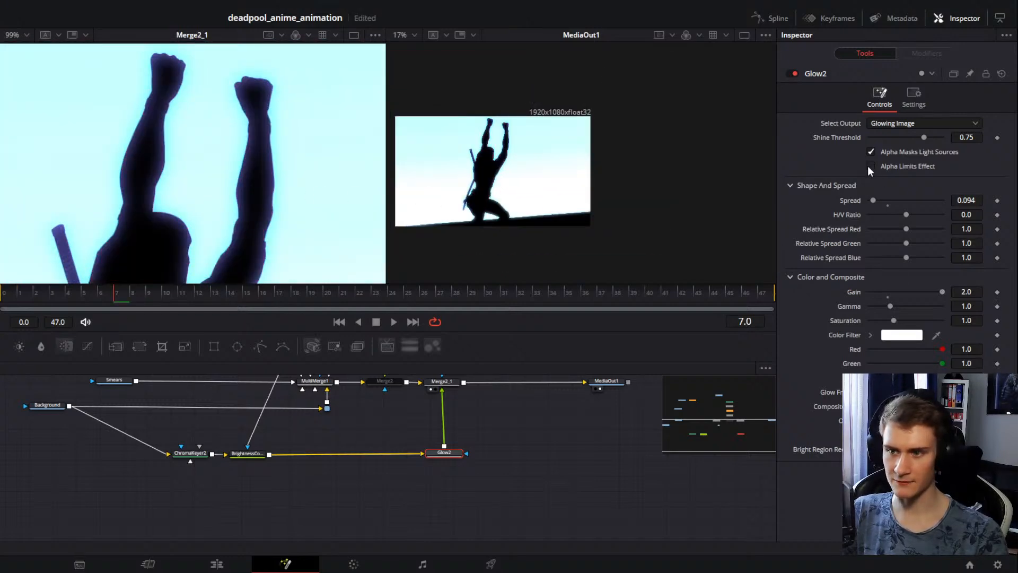
click(870, 167)
scroll(260, 100, up, 3)
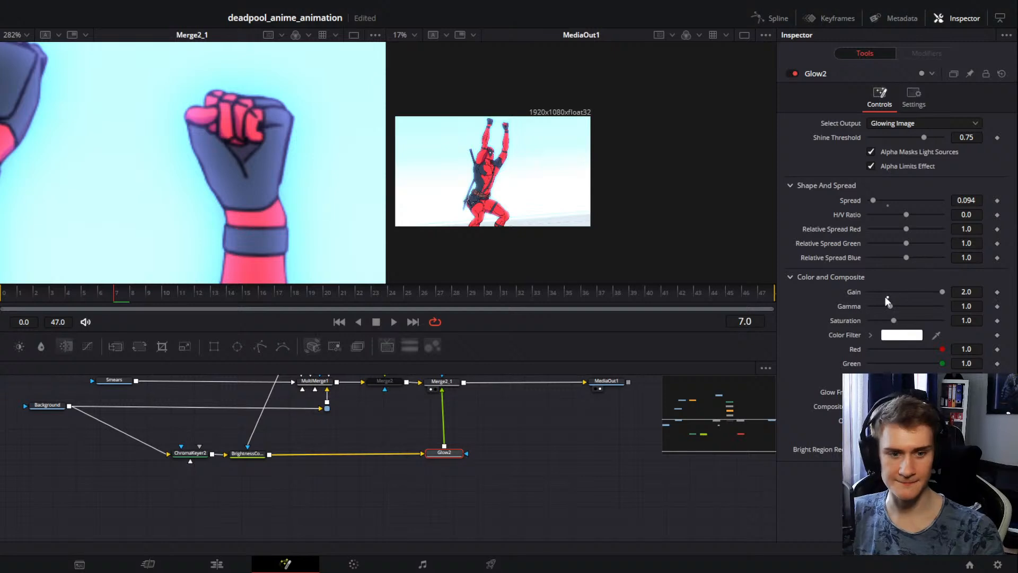
Step: Lower Glow2's Spread to 0.063 and return its Gain to 0.5
drag(873, 200, 873, 201)
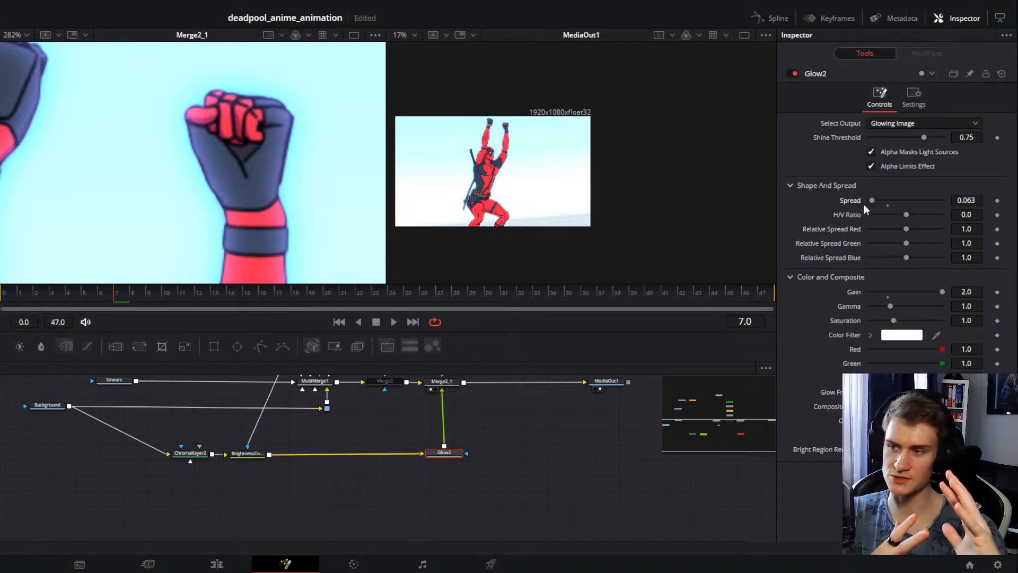
click(888, 294)
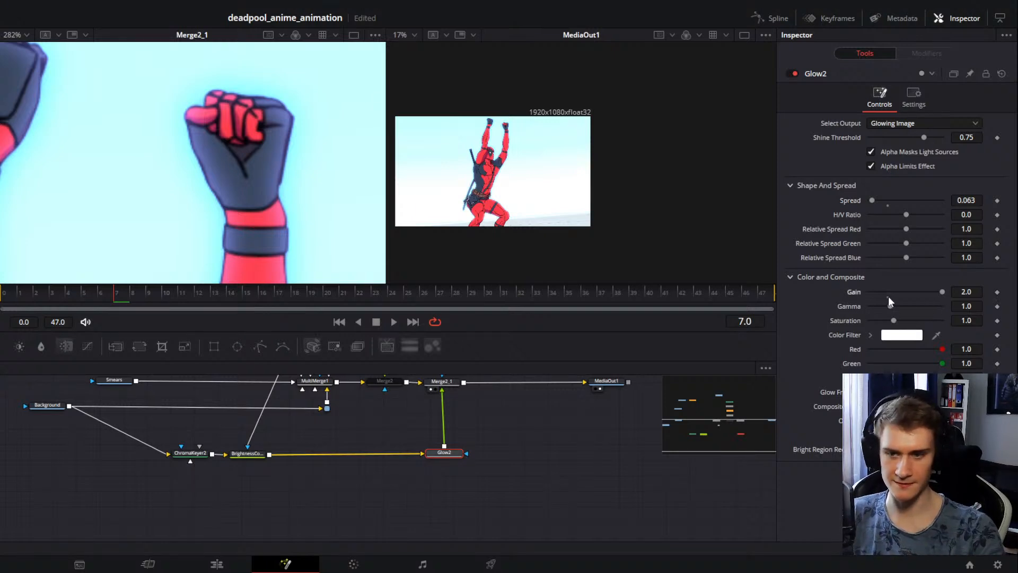
mouse_move(889, 291)
mouse_down()
mouse_move(901, 291)
mouse_move(882, 292)
mouse_move(895, 304)
mouse_up()
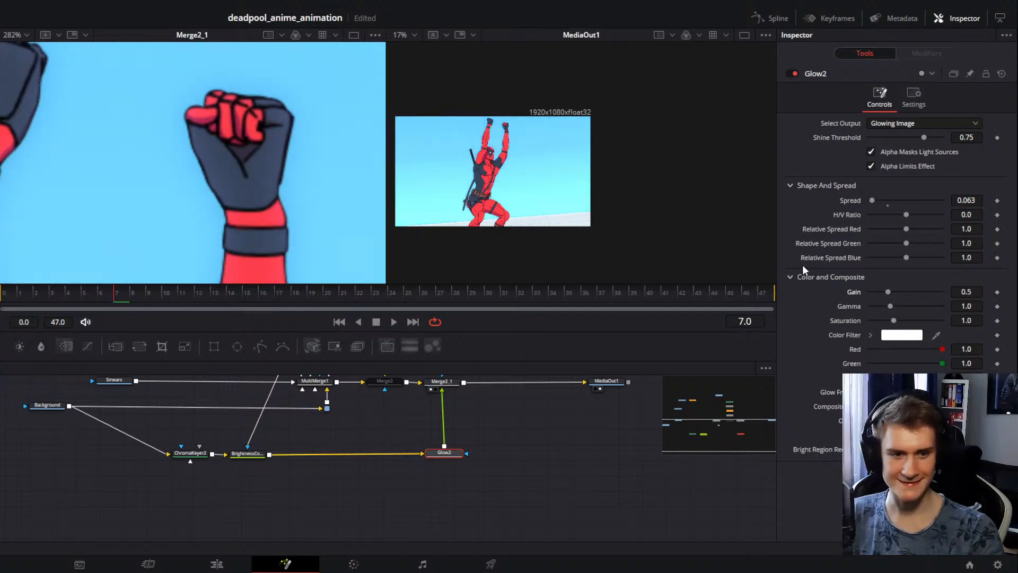
Step: Set Glow2's Shine Threshold to 0.654 and bring its Gain down to 0.0
mouse_move(925, 138)
mouse_down()
mouse_move(937, 138)
mouse_move(918, 141)
mouse_up()
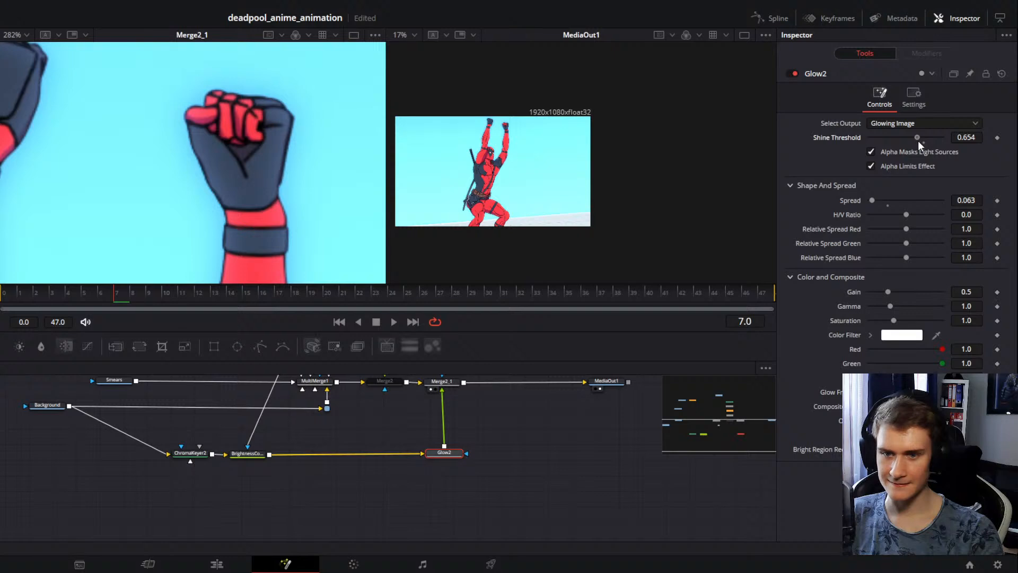
mouse_move(888, 291)
mouse_down()
mouse_move(870, 289)
mouse_move(880, 288)
mouse_up()
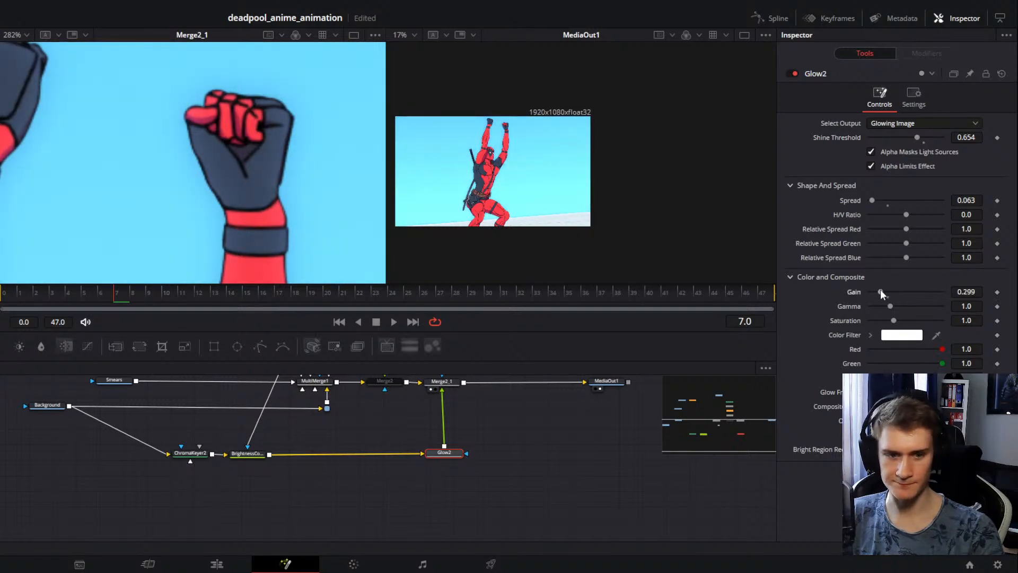
click(887, 296)
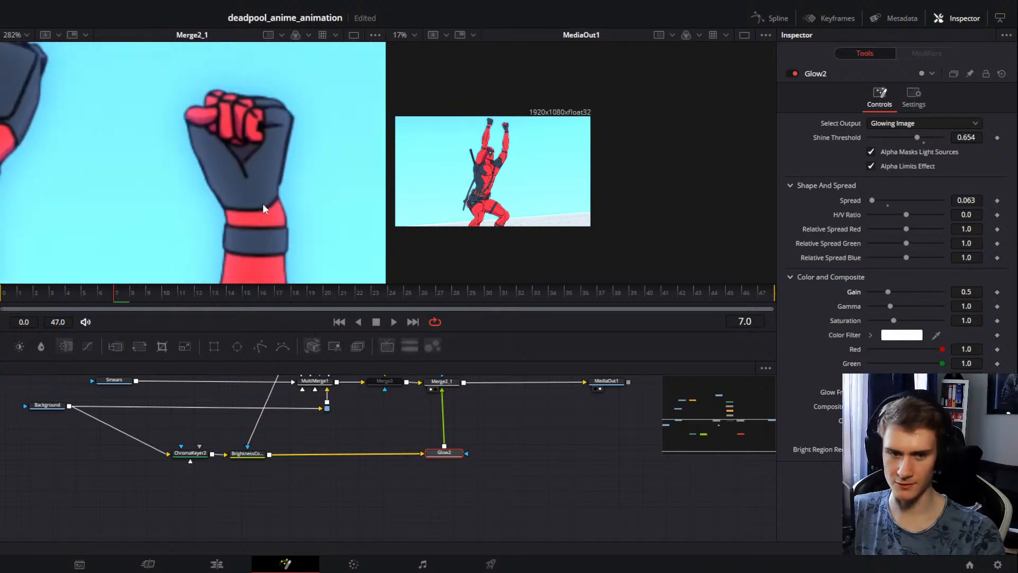
drag(888, 292, 858, 291)
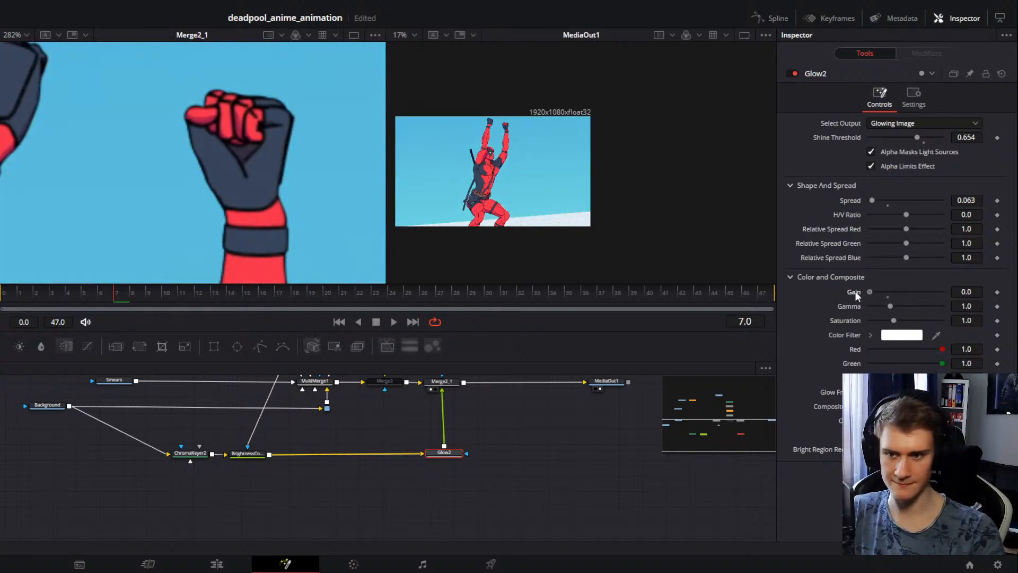
Step: Set Glow2's Gain to 0.236 and its Spread to 0.157
drag(872, 200, 879, 204)
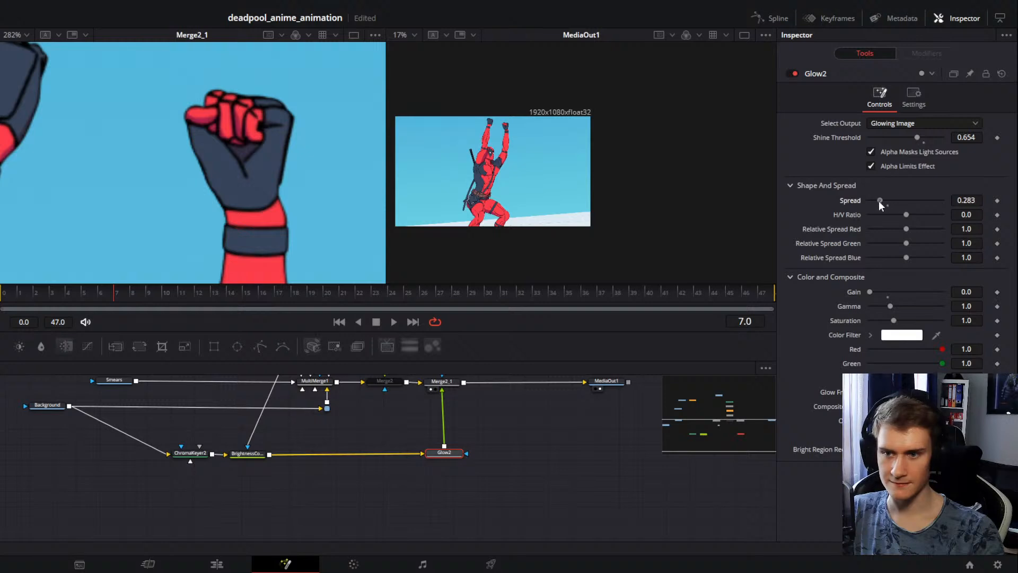
click(888, 204)
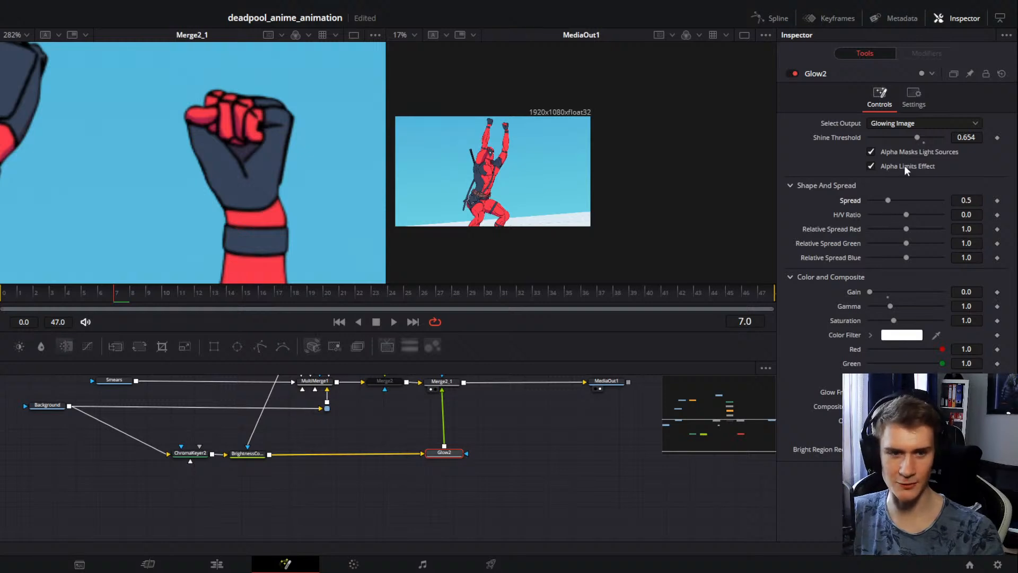
mouse_move(917, 137)
mouse_down()
mouse_move(893, 139)
mouse_move(917, 138)
mouse_up()
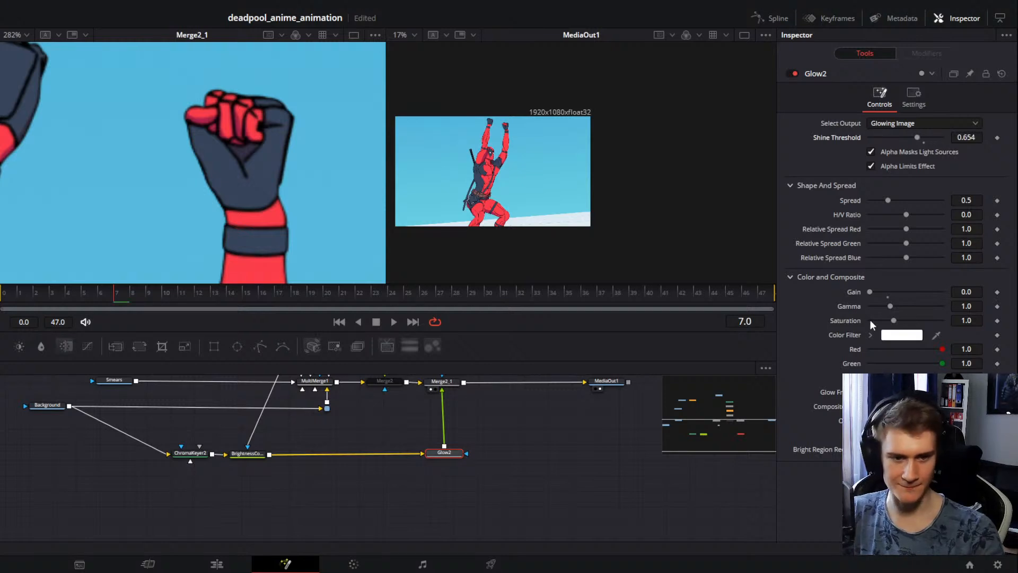
drag(870, 292, 879, 293)
drag(888, 200, 876, 199)
scroll(288, 199, down, 5)
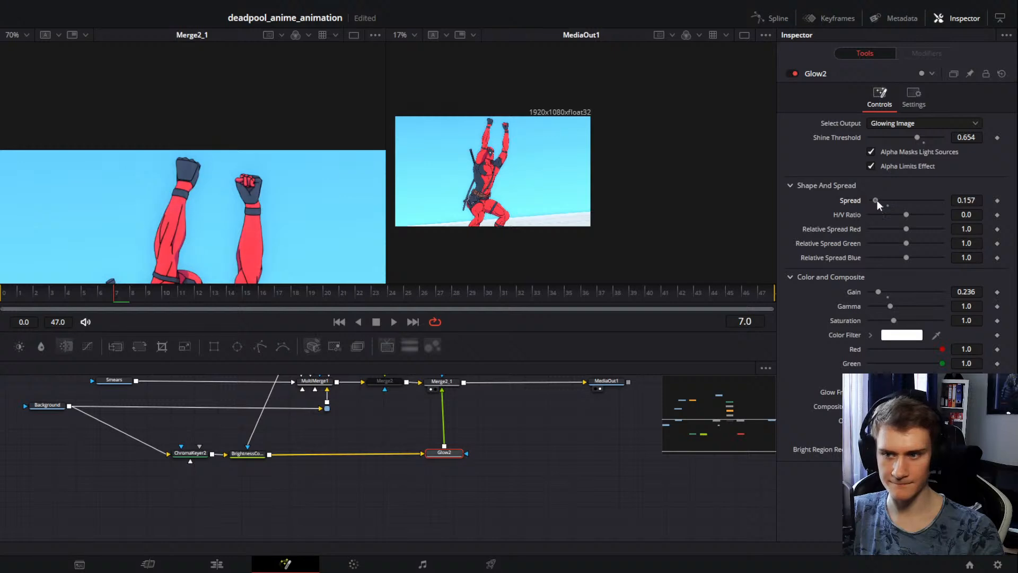
Step: Disable and re-enable Merge2_1 repeatedly to compare the character with and without the sky glow, both full-figure and close up
scroll(312, 100, down, 5)
scroll(283, 198, down, 3)
drag(282, 204, 250, 188)
scroll(260, 174, up, 1)
scroll(525, 424, up, 2)
click(445, 411)
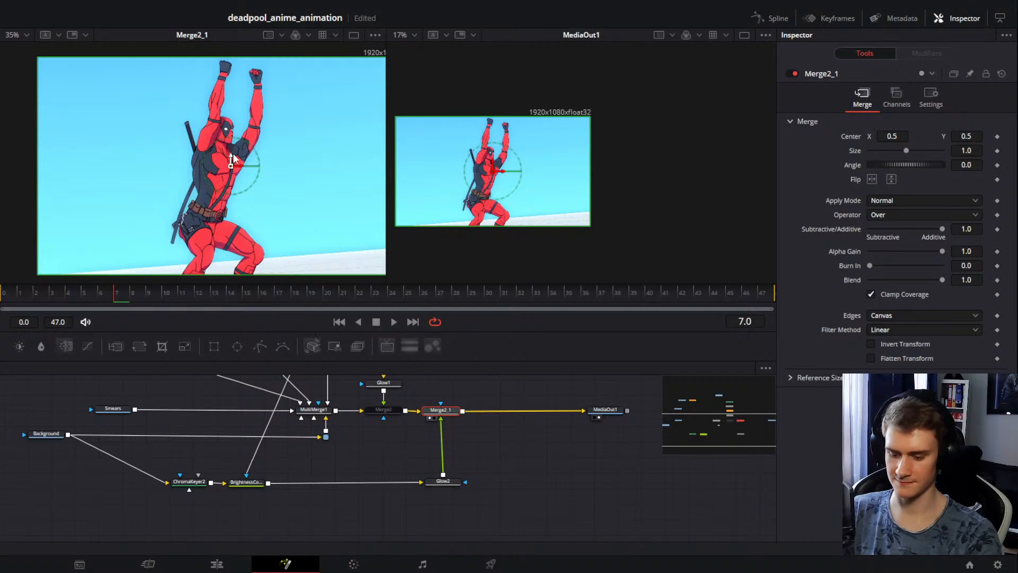
key(ctrl+p)
key(ctrl+p)
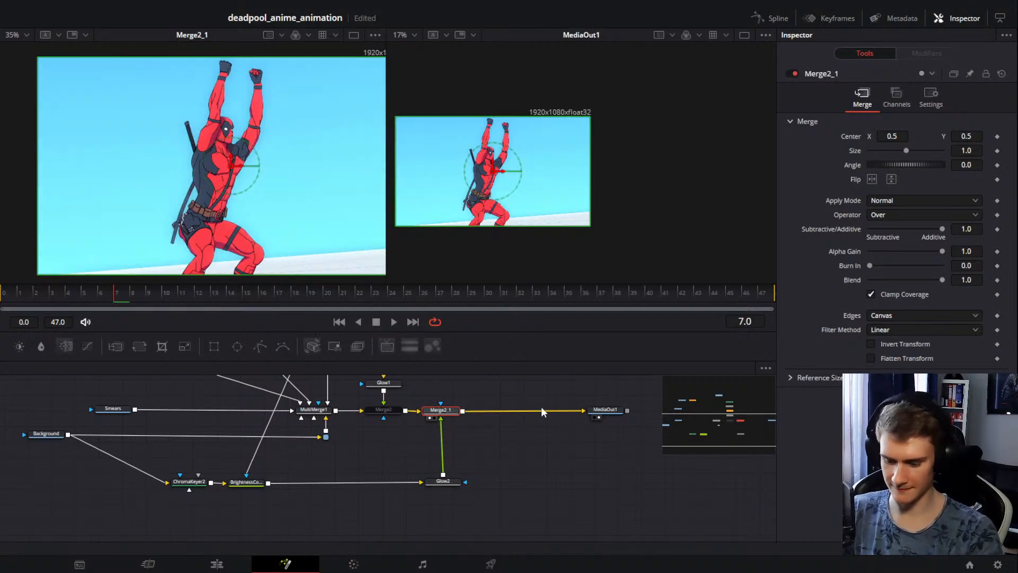
key(ctrl+p)
key(ctrl+p)
key(ctrl+p)
key(ctrl+p)
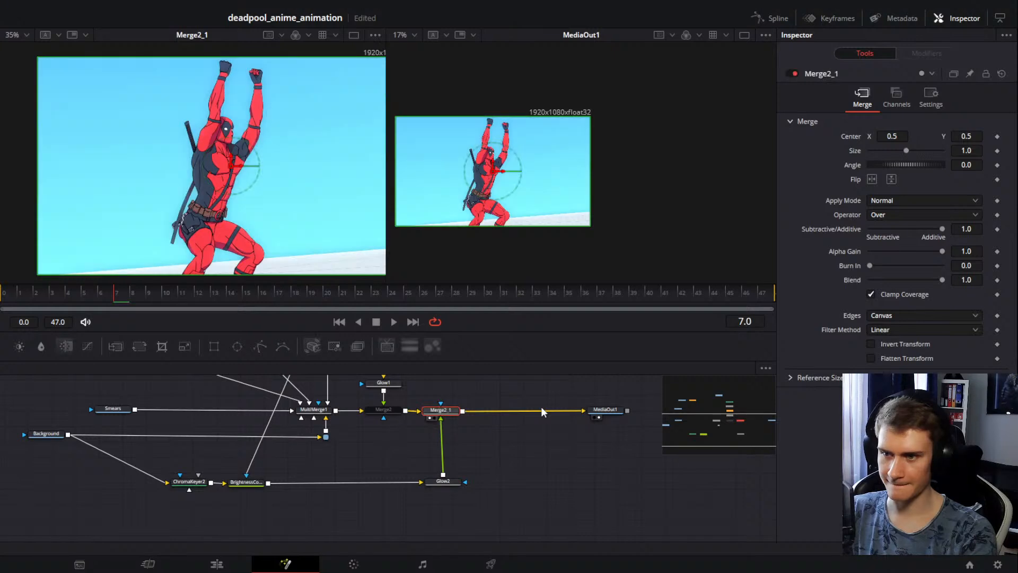
scroll(253, 149, up, 6)
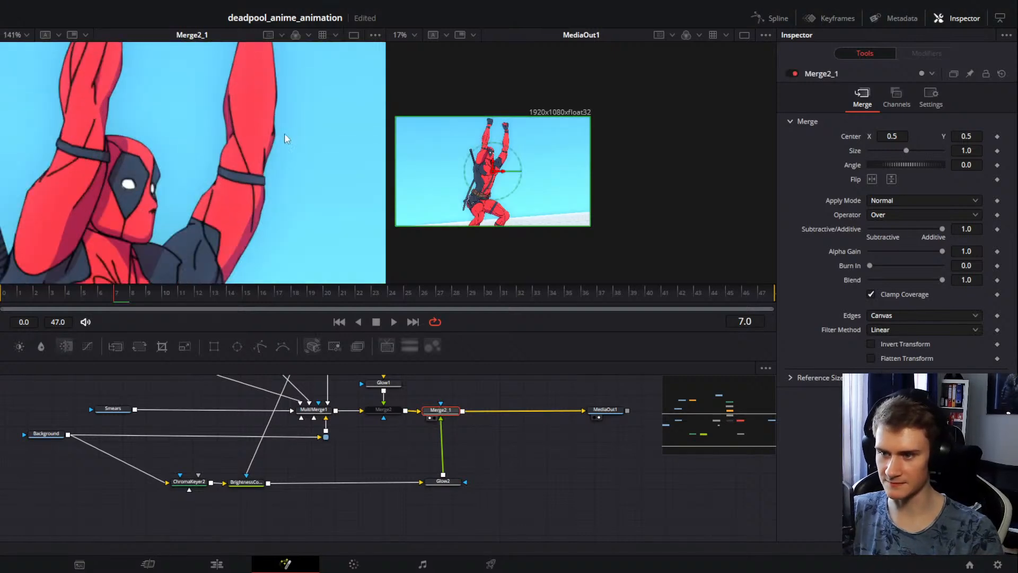
key(ctrl+p)
key(ctrl+p)
key(ctrl+p)
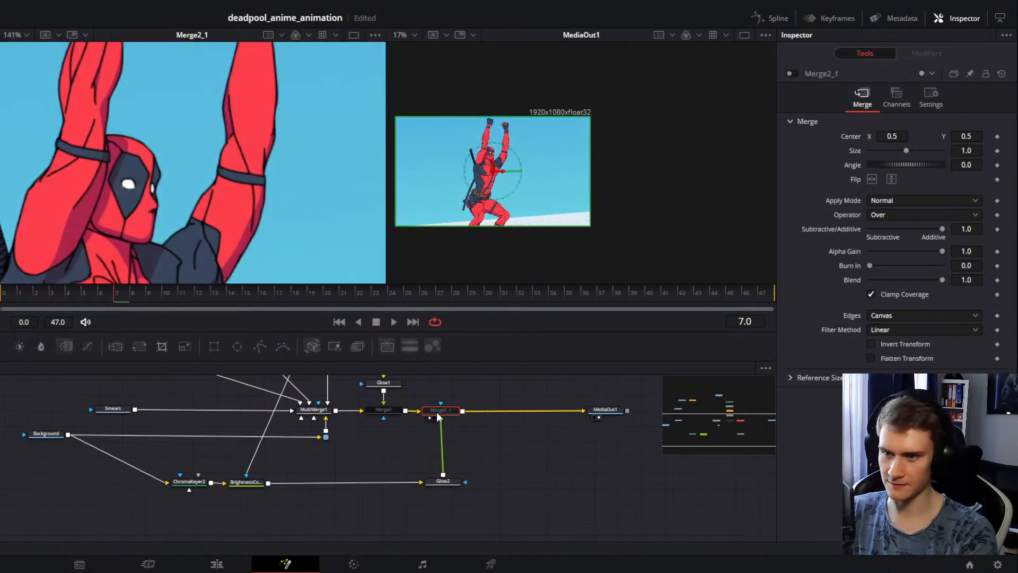
key(ctrl+p)
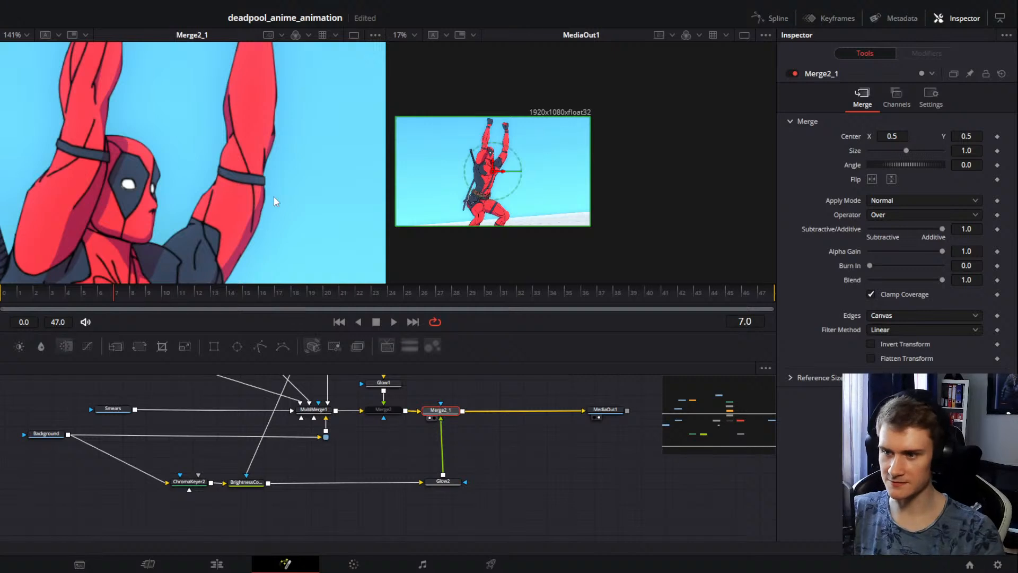
scroll(283, 200, up, 2)
Step: Move ChromaKeyer2 and BrightnessContrast1 together closer to Background, and nudge Glow2 slightly downward
drag(356, 447, 500, 472)
scroll(504, 486, down, 5)
drag(500, 472, 349, 481)
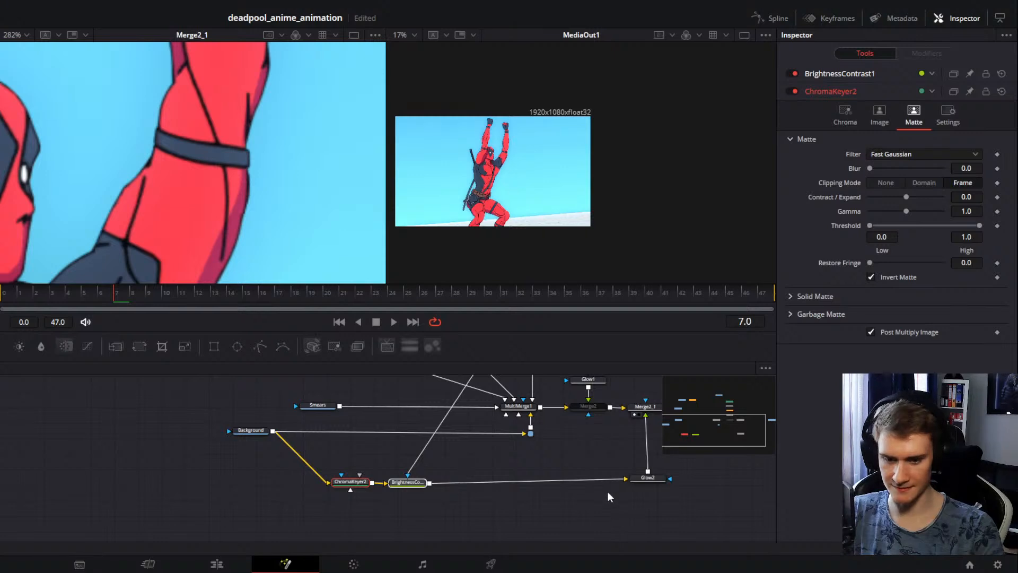
drag(647, 480, 649, 486)
Step: Merge Lineart over Colors on the connection feeding BrightnessContrast1's effect mask, add a routing point before the new merge, and display the merge
click(529, 464)
drag(528, 464, 529, 553)
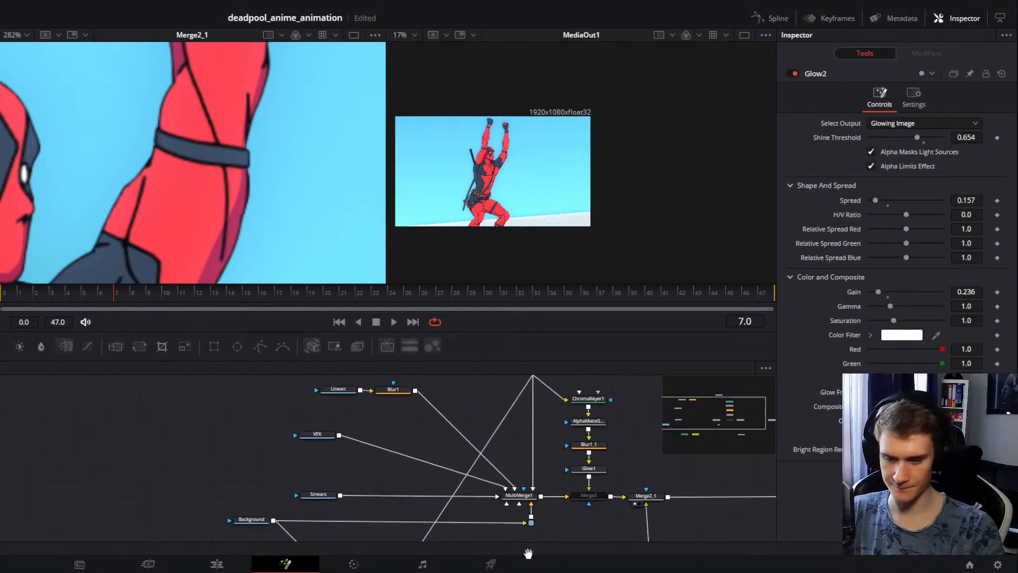
drag(484, 462, 408, 449)
click(313, 402)
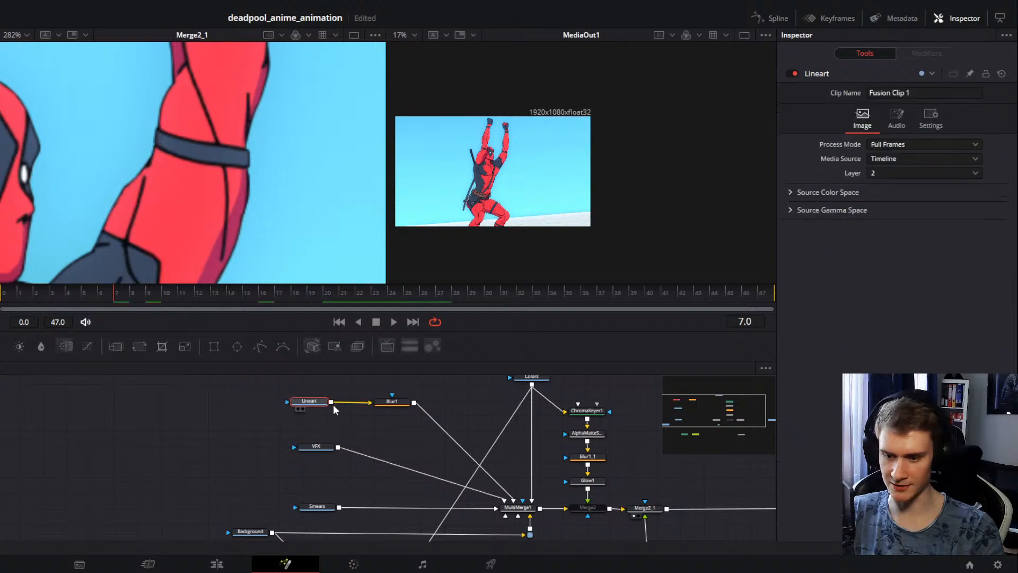
mouse_move(472, 474)
mouse_down()
mouse_move(465, 421)
mouse_move(467, 464)
mouse_up()
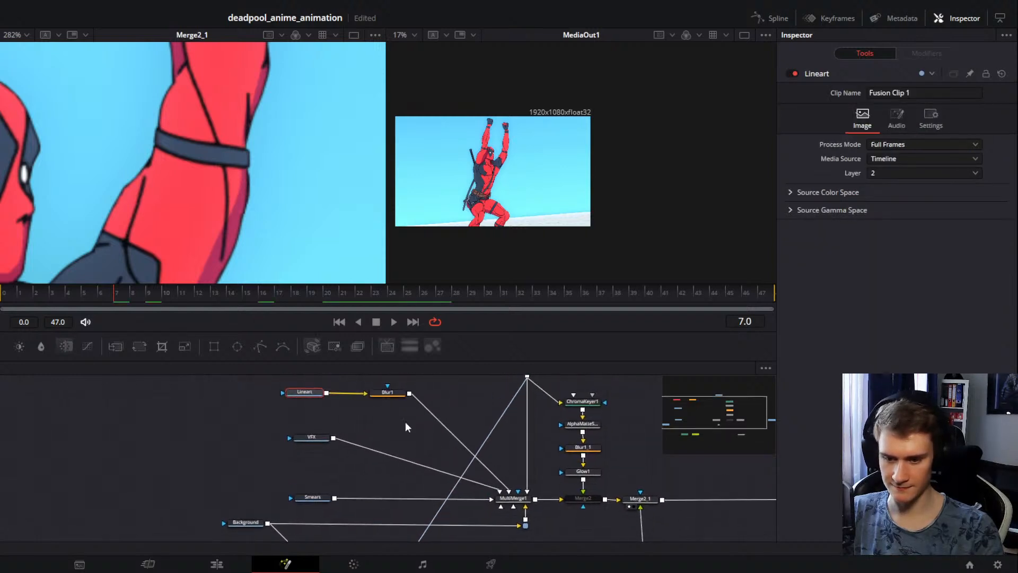
drag(327, 393, 413, 453)
alt+click(463, 466)
click(405, 454)
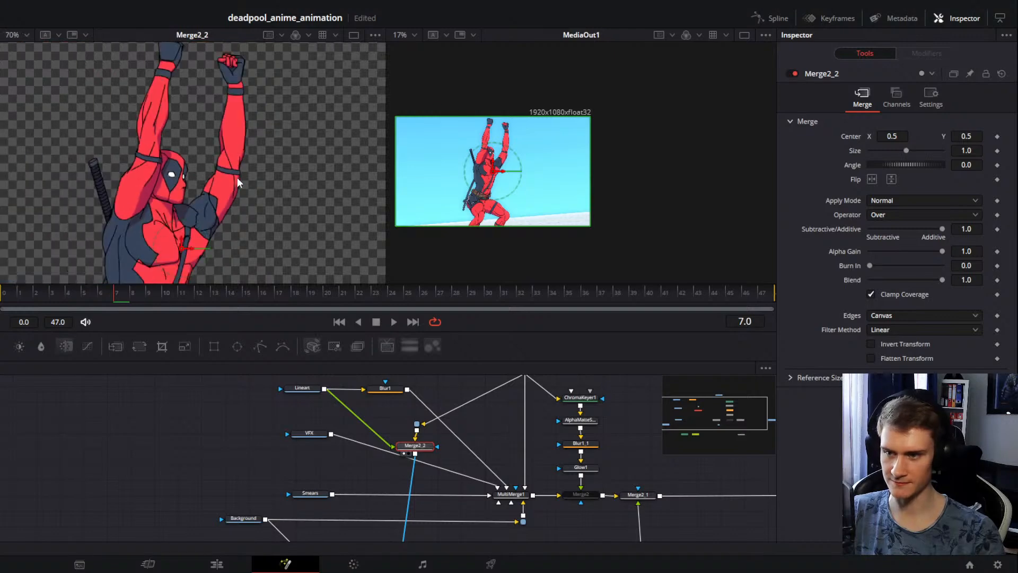
Step: Place Merge2_2 directly above BrightnessContrast1 and shift the routing point on its Colors connection to tidy the wiring
drag(430, 514, 368, 501)
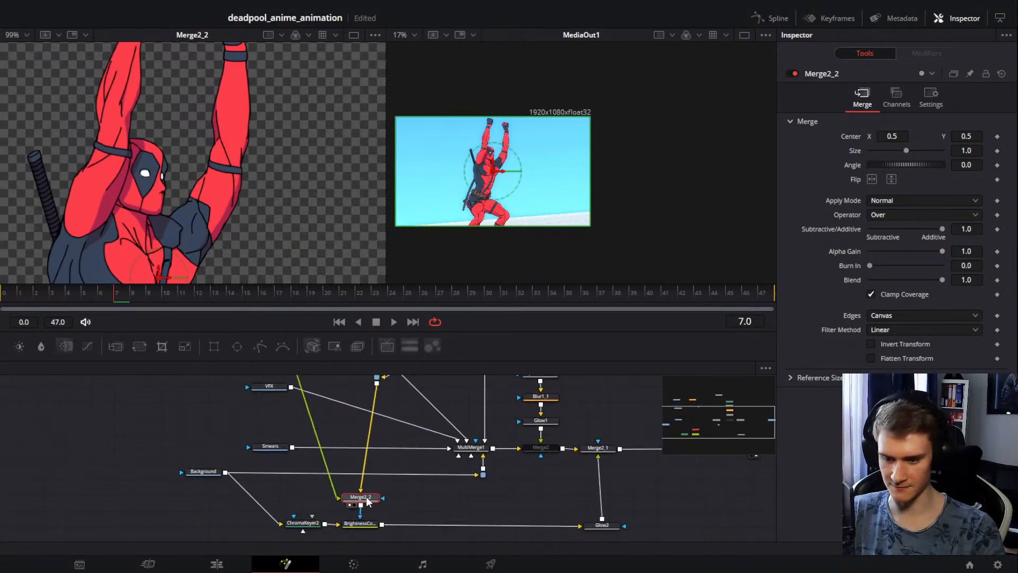
drag(400, 420, 407, 465)
drag(383, 424, 360, 425)
drag(437, 423, 382, 442)
drag(667, 502, 491, 453)
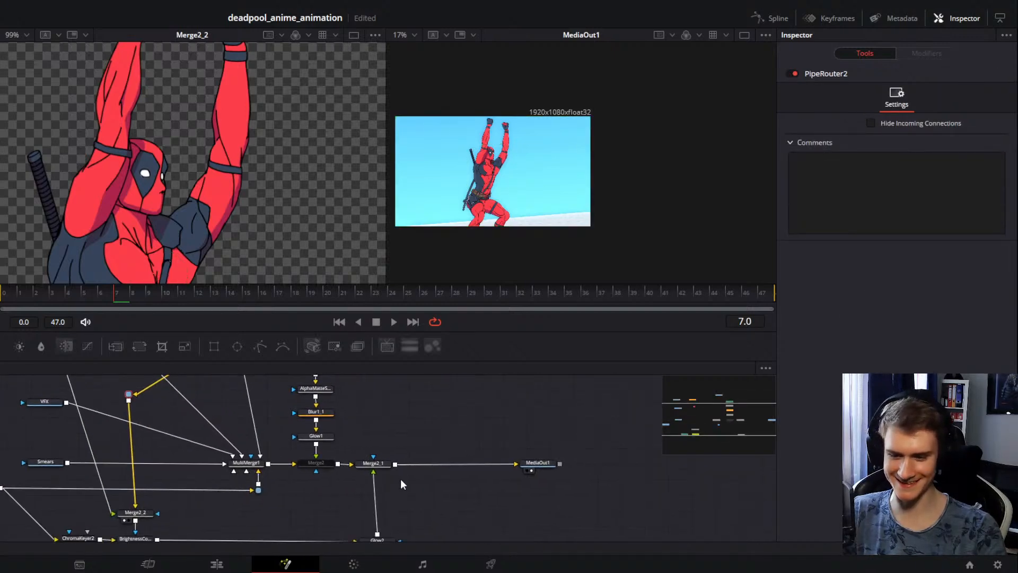
Step: Examine the character's head and arm edges close up in the final output with Merge2_1 selected
drag(358, 479, 438, 428)
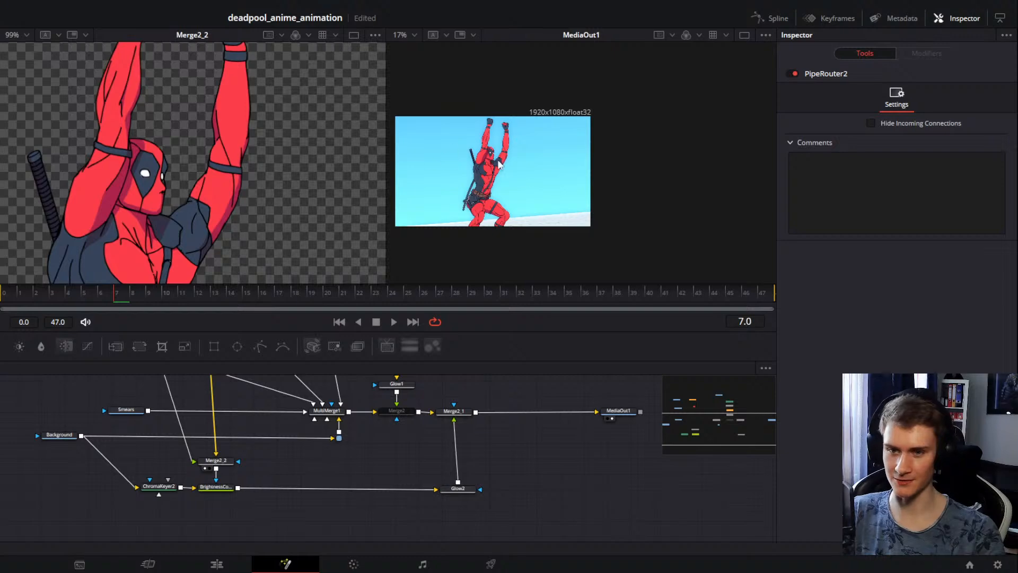
scroll(506, 158, up, 4)
drag(506, 154, 552, 153)
drag(532, 418, 554, 456)
click(480, 451)
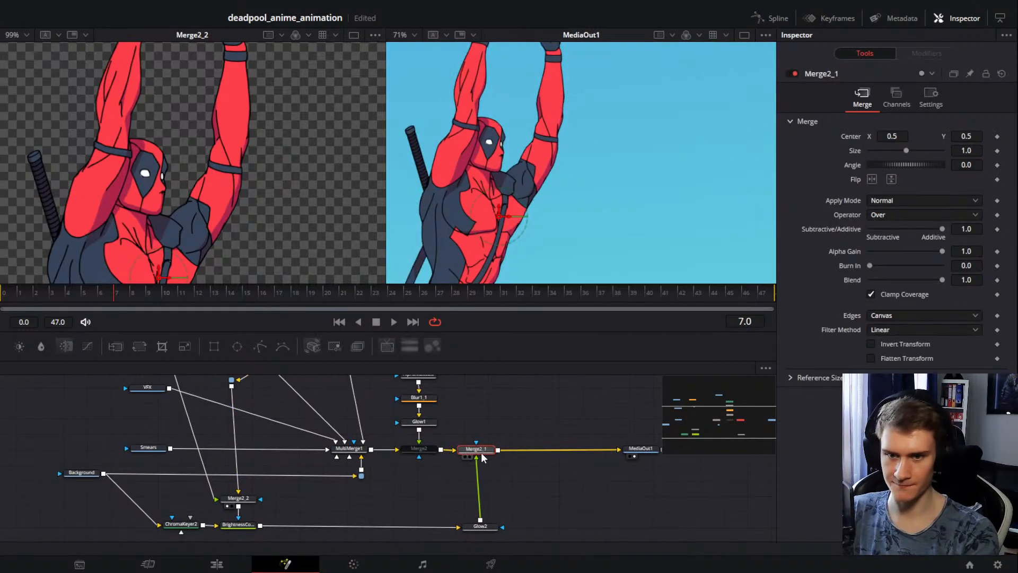
scroll(542, 147, up, 3)
drag(559, 132, 569, 147)
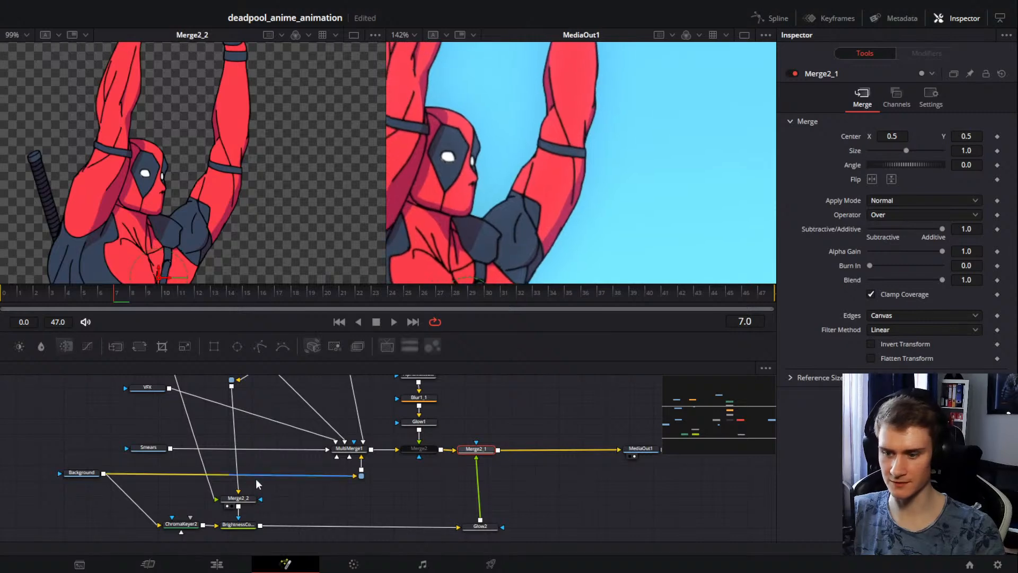
Step: Disable and re-enable Merge2_2 to compare the mask source with and without the line art
drag(255, 478, 285, 504)
click(270, 525)
drag(271, 538, 270, 530)
key(ctrl+p)
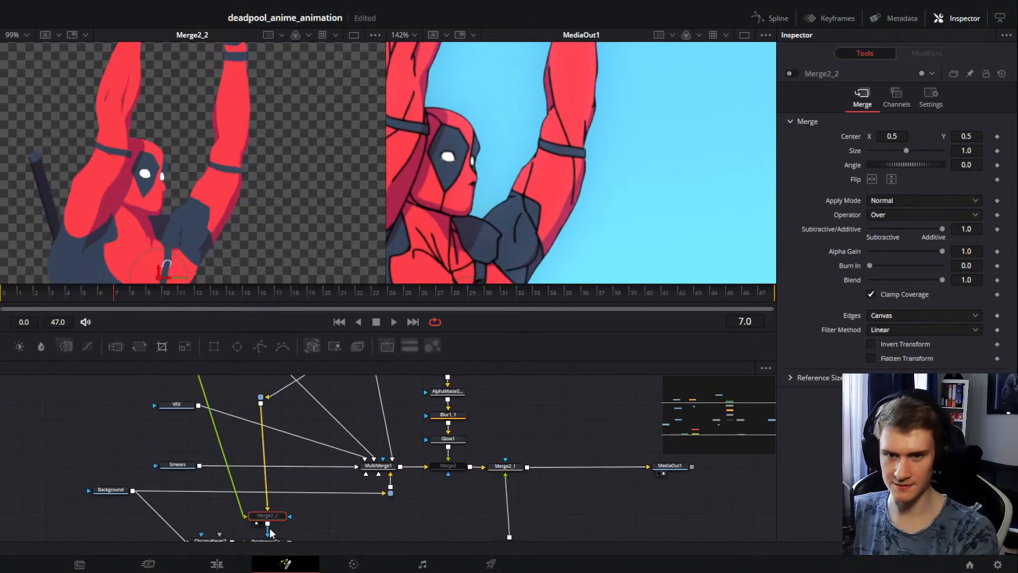
key(ctrl+p)
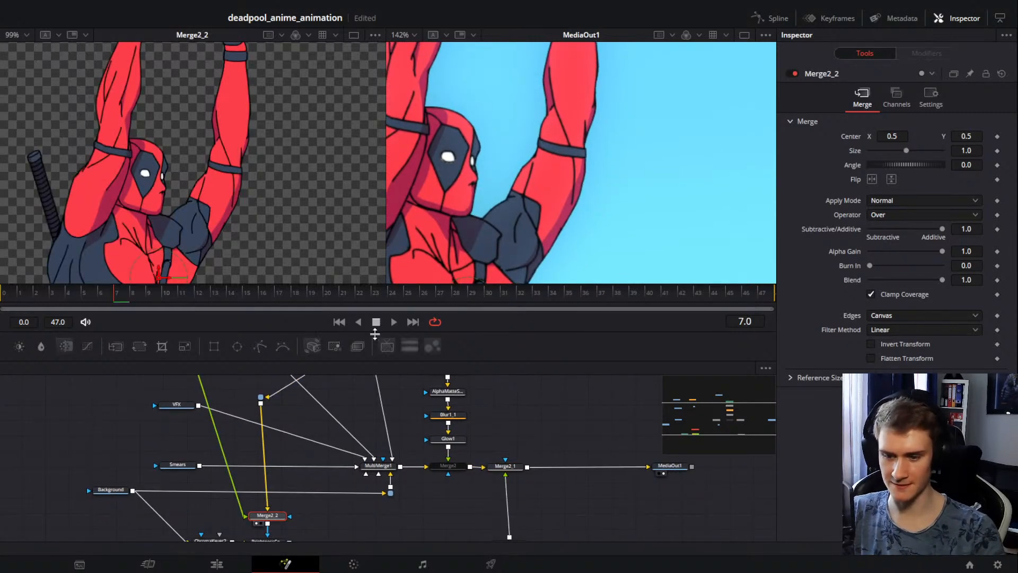
drag(339, 535, 403, 523)
drag(385, 467, 395, 490)
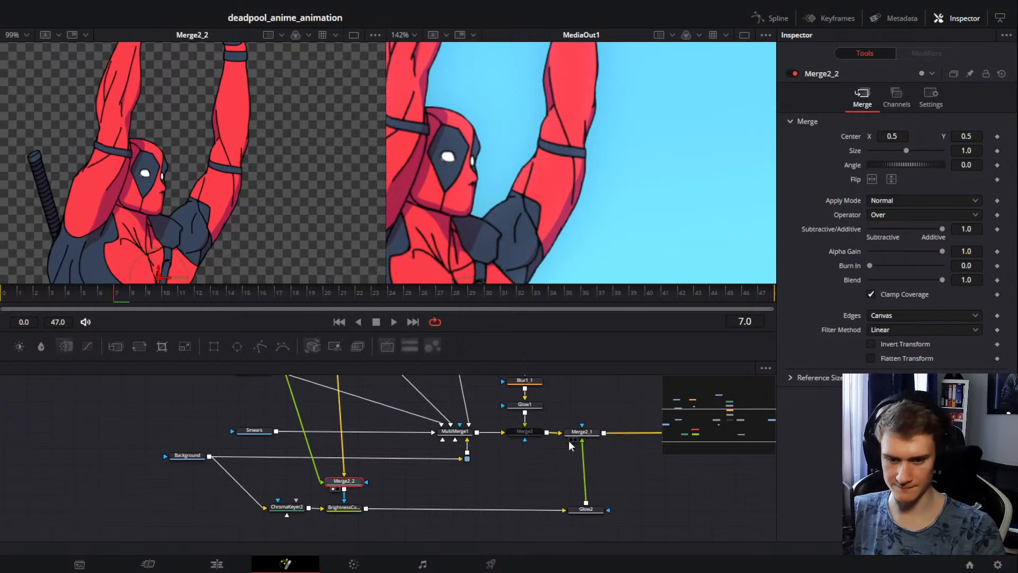
Step: Display BrightnessContrast1 and Glow2 in turn to check the character cutout against the full-figure output
click(333, 515)
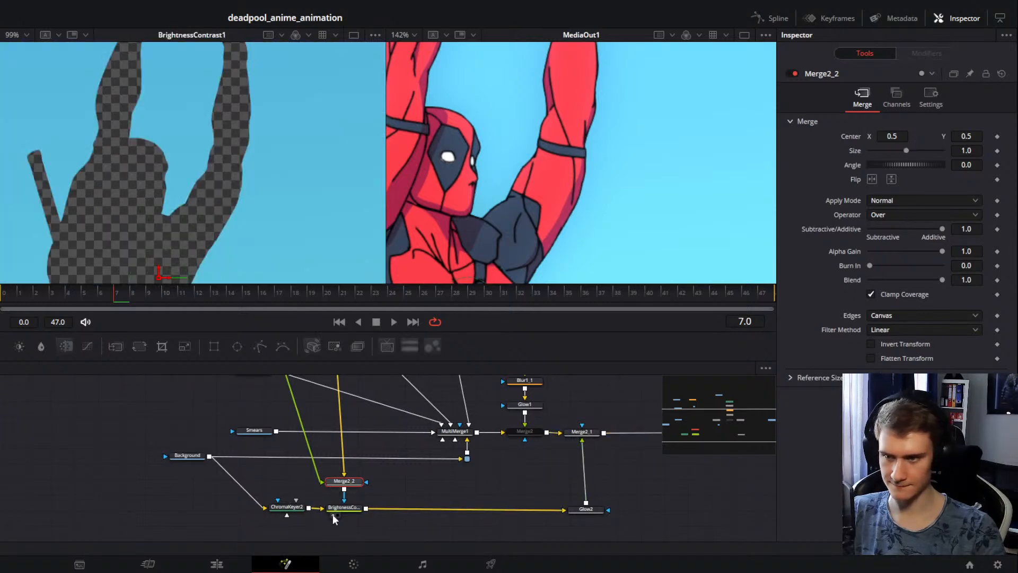
click(573, 518)
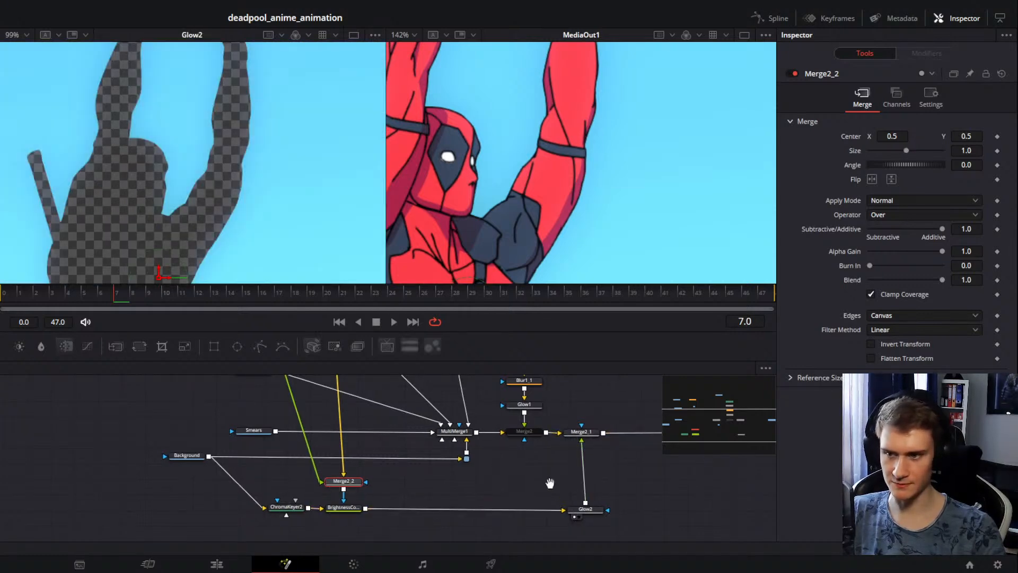
drag(549, 481, 439, 463)
scroll(566, 155, down, 1)
scroll(565, 154, down, 1)
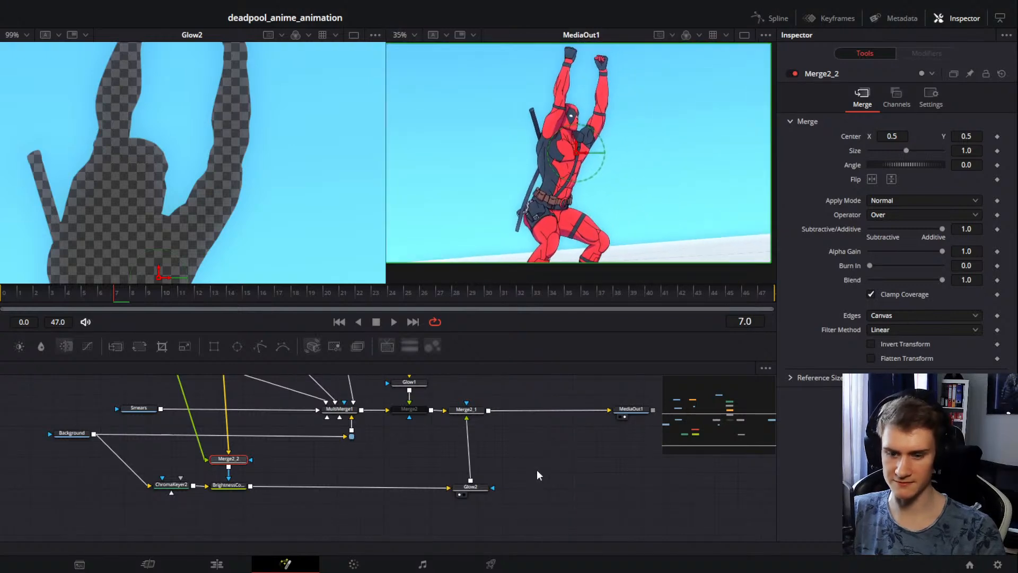
Step: Move Glow2 closer to BrightnessContrast1 and add a Soft Glow node directly above it
drag(472, 491, 415, 488)
key(shift+space)
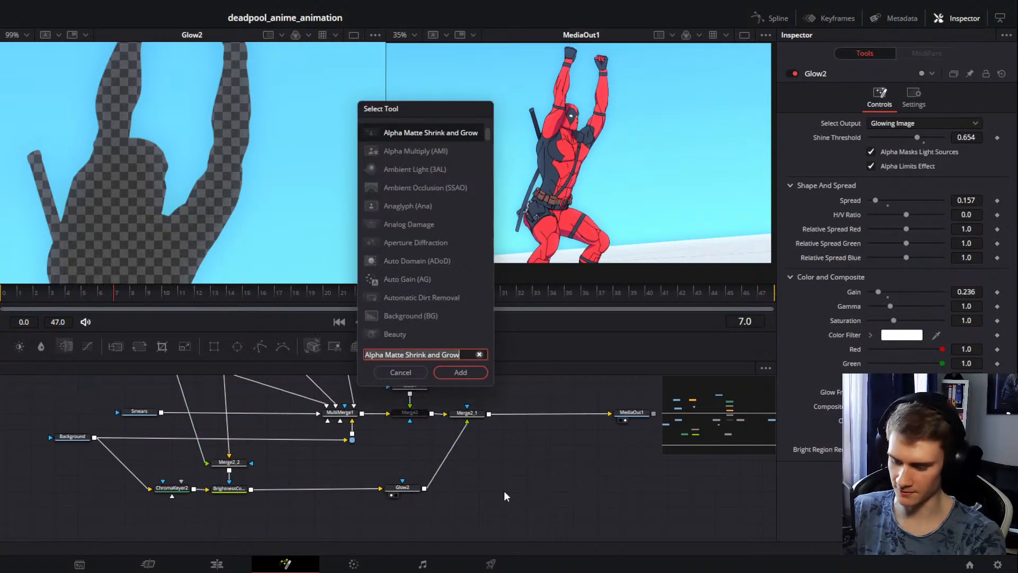
text(glow)
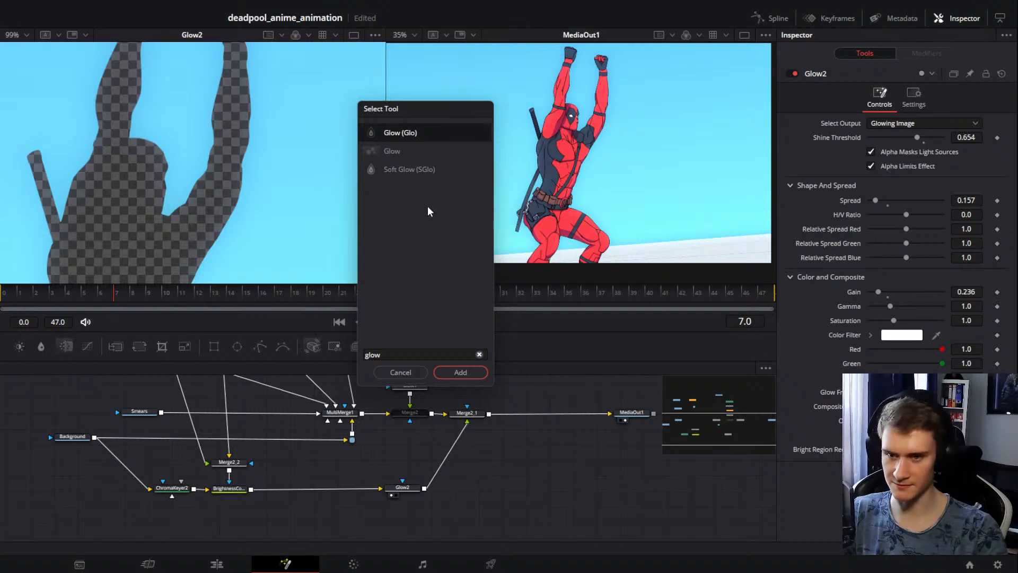
click(409, 169)
click(460, 372)
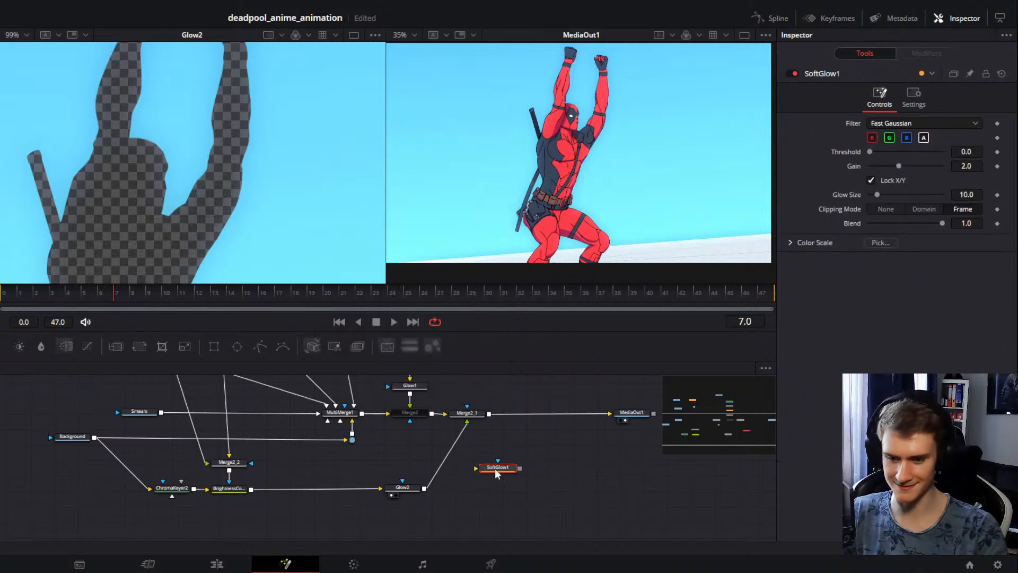
drag(430, 457, 386, 458)
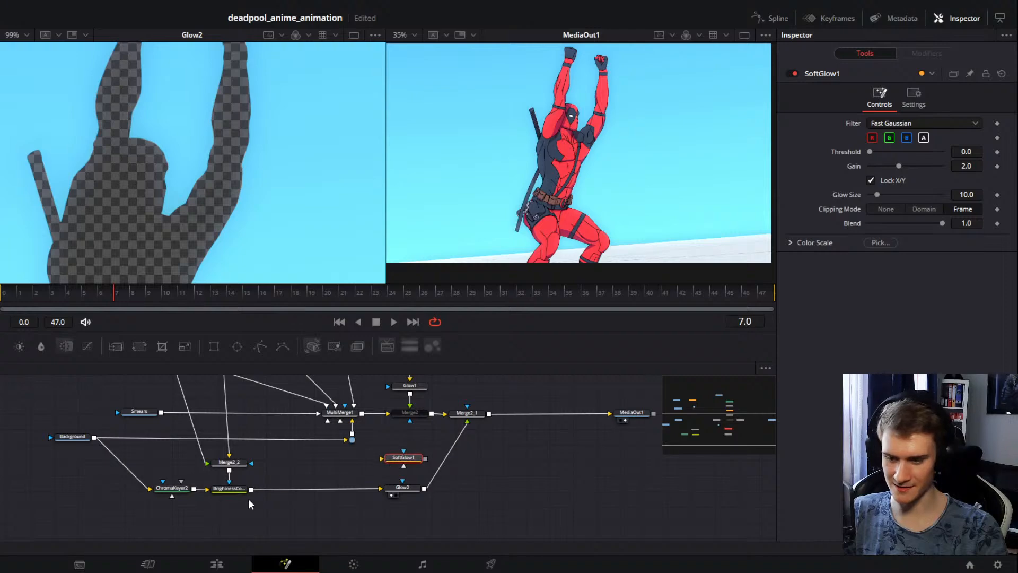
Step: Feed BrightnessContrast1 into SoftGlow1, display it, and connect it as Merge2_1's foreground in place of Glow2
drag(251, 489, 379, 460)
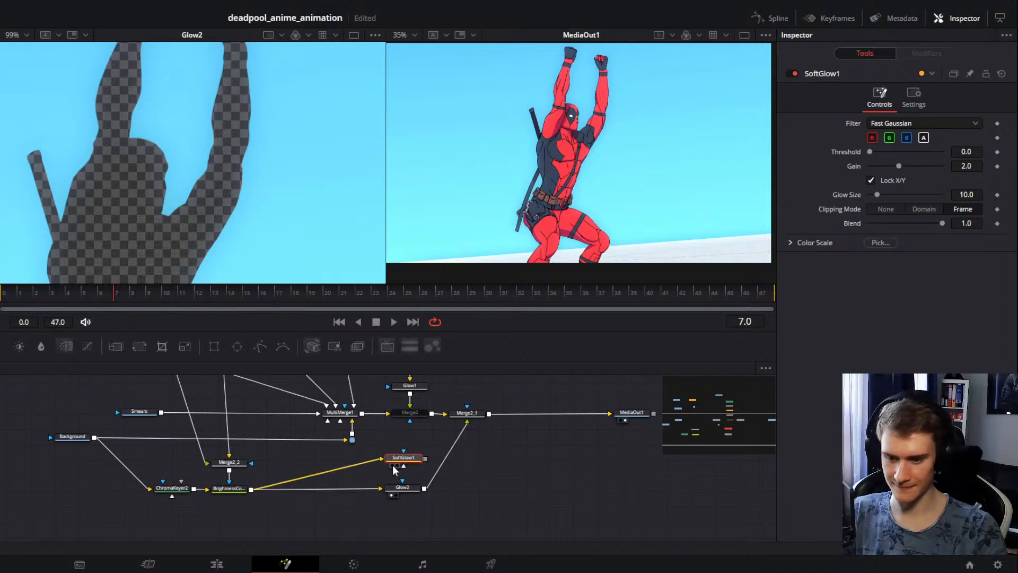
click(393, 465)
scroll(224, 163, down, 3)
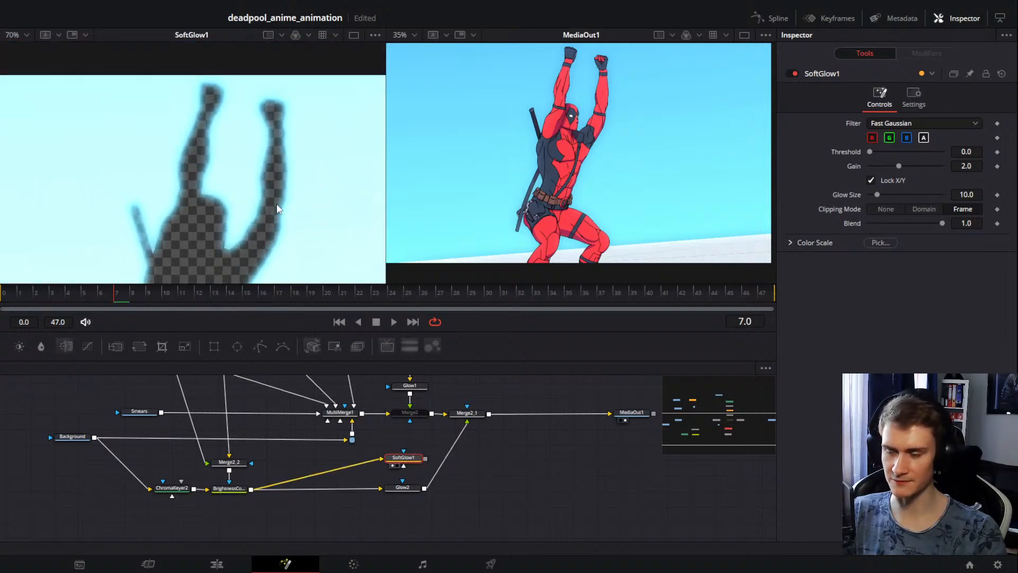
scroll(277, 208, up, 3)
drag(426, 458, 466, 422)
drag(409, 458, 410, 461)
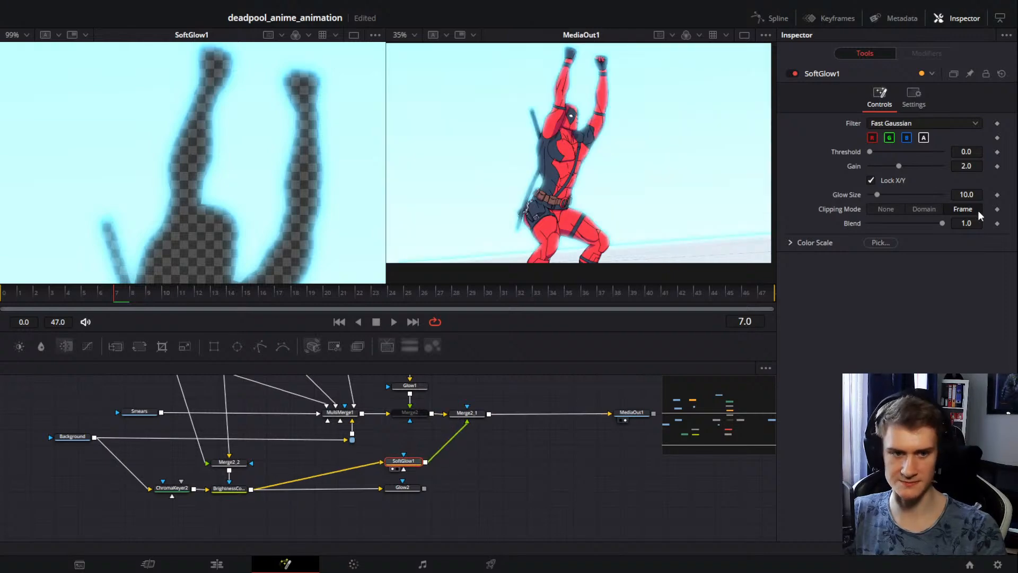
Step: Set SoftGlow1's threshold to 0.748 and exclude the alpha channel from its processing
drag(870, 151, 925, 154)
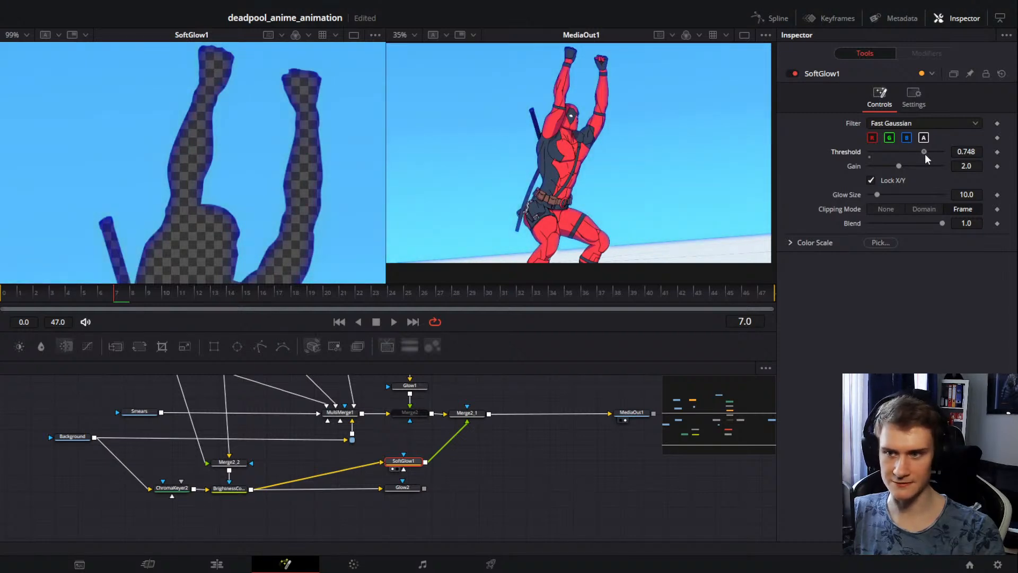
drag(434, 477, 425, 486)
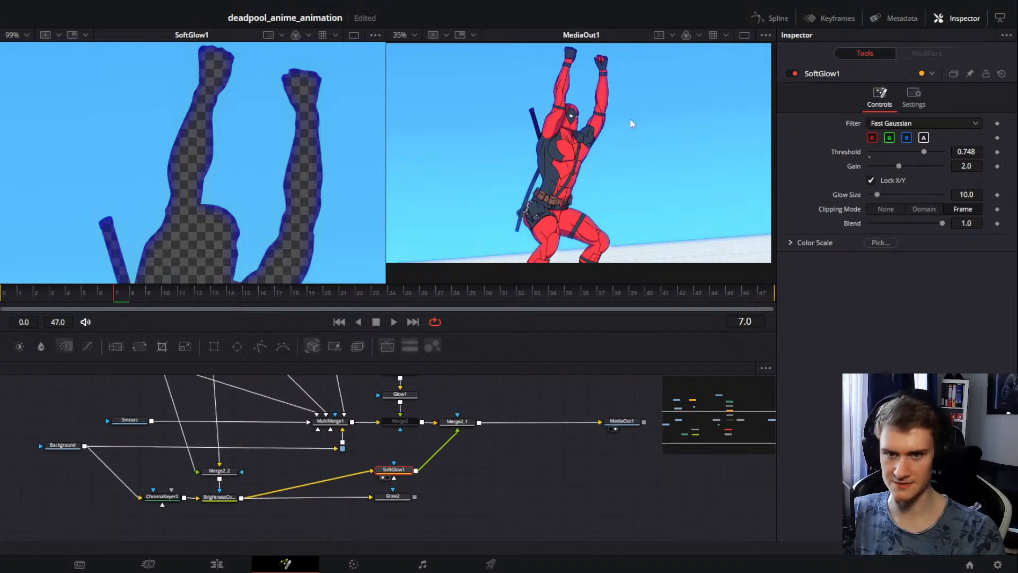
drag(629, 119, 593, 179)
scroll(589, 170, up, 5)
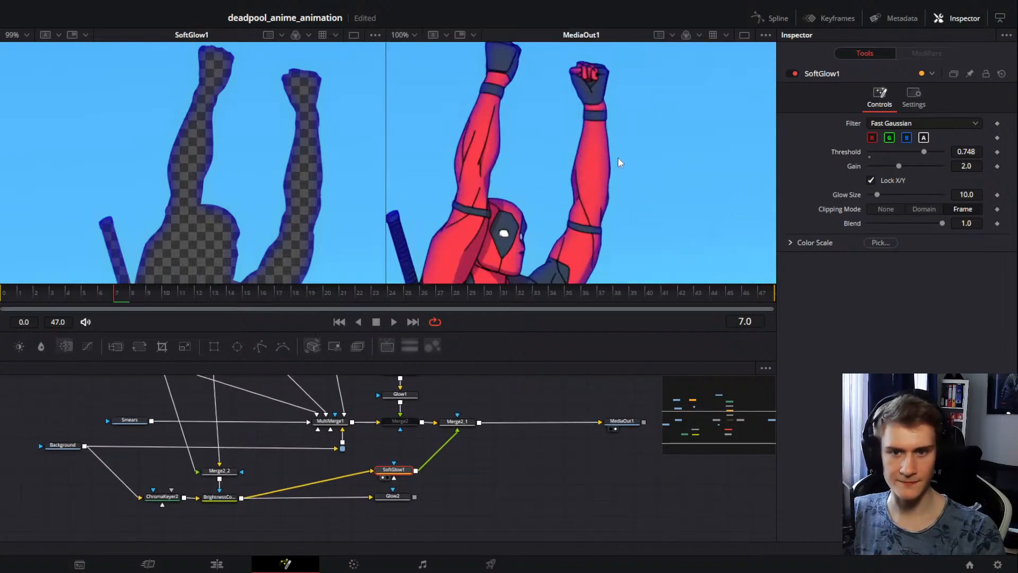
click(923, 138)
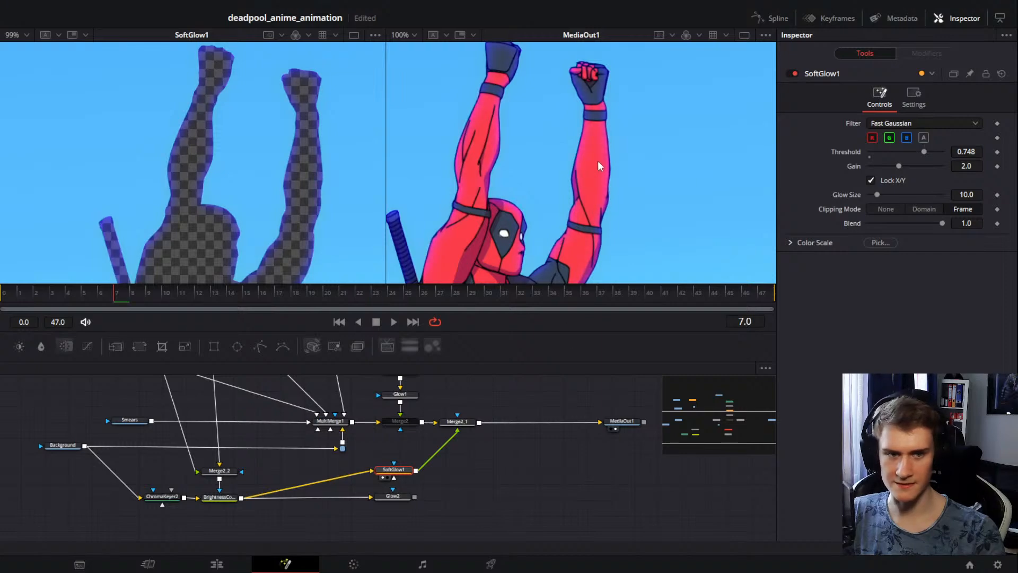
Step: Examine how the soft glow affects the edges of the character's torso, legs and arms in the final output
scroll(631, 204, down, 3)
drag(606, 217, 593, 106)
scroll(592, 175, up, 3)
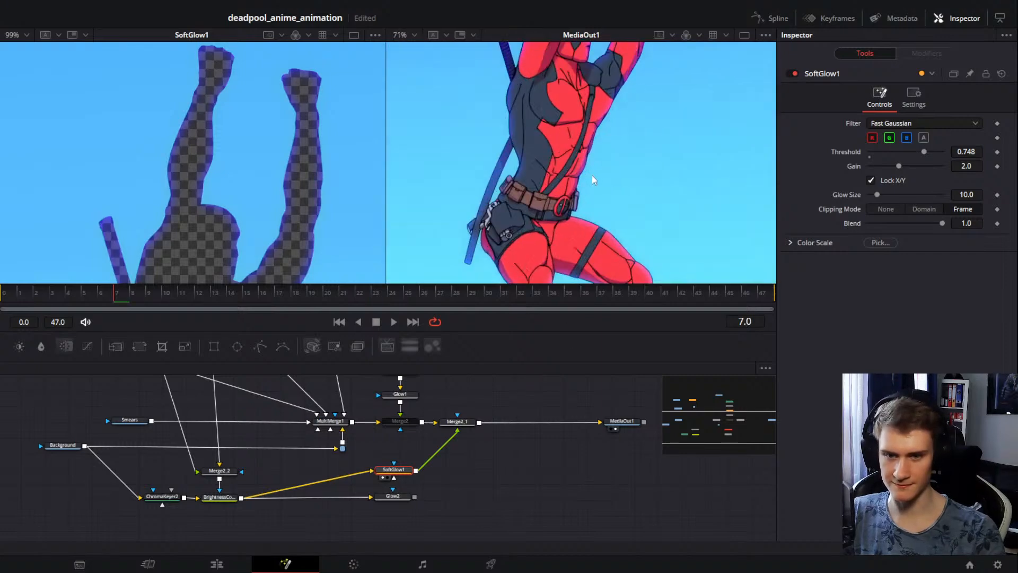
drag(588, 234, 581, 125)
scroll(613, 189, up, 2)
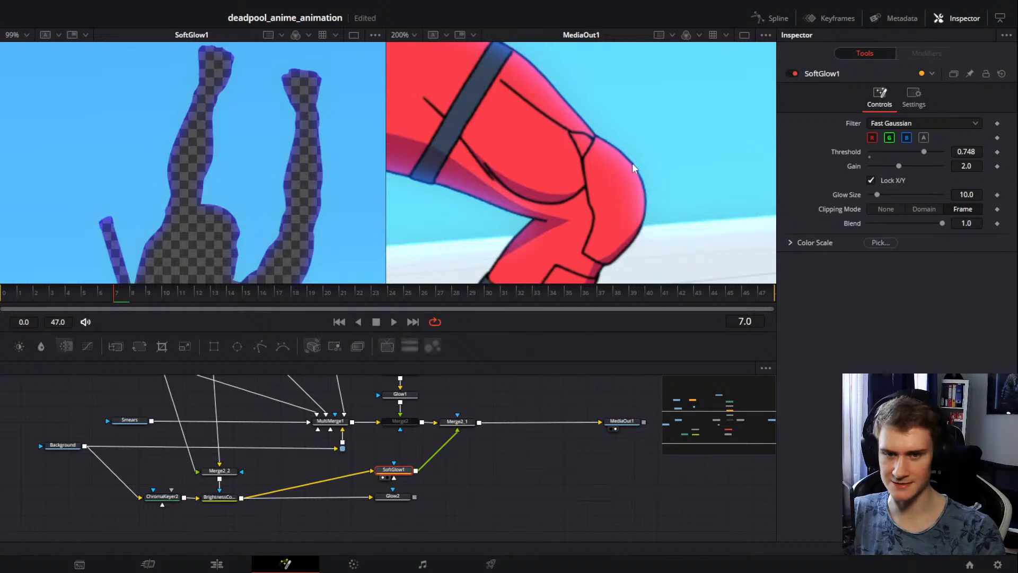
scroll(628, 161, down, 2)
drag(625, 157, 461, 210)
scroll(631, 175, up, 1)
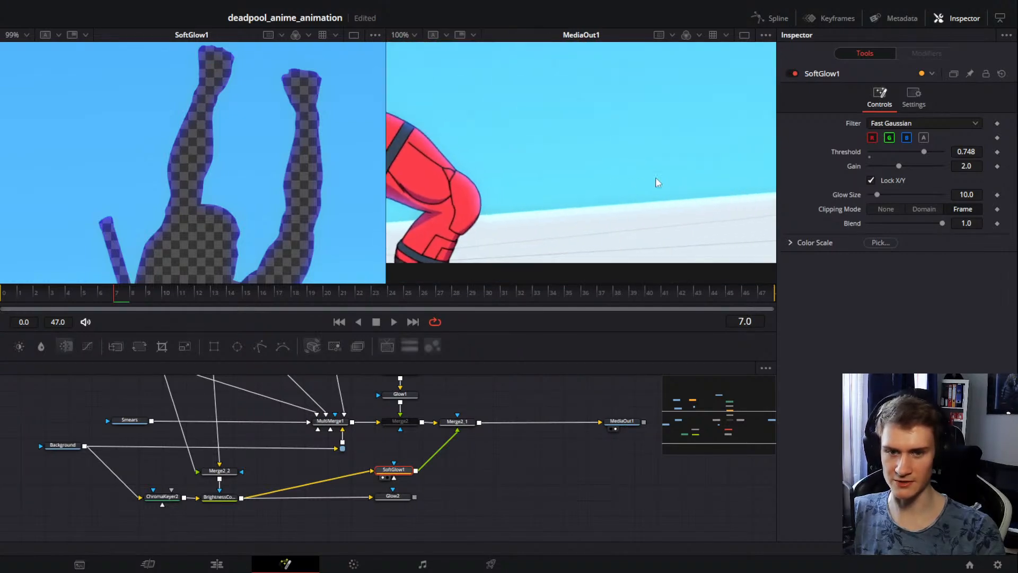
scroll(636, 183, down, 2)
drag(574, 188, 638, 193)
scroll(638, 193, up, 3)
drag(571, 145, 619, 186)
scroll(583, 87, down, 2)
drag(590, 84, 629, 197)
scroll(646, 116, up, 2)
drag(648, 115, 654, 172)
drag(619, 58, 632, 186)
scroll(623, 159, down, 1)
scroll(621, 138, up, 2)
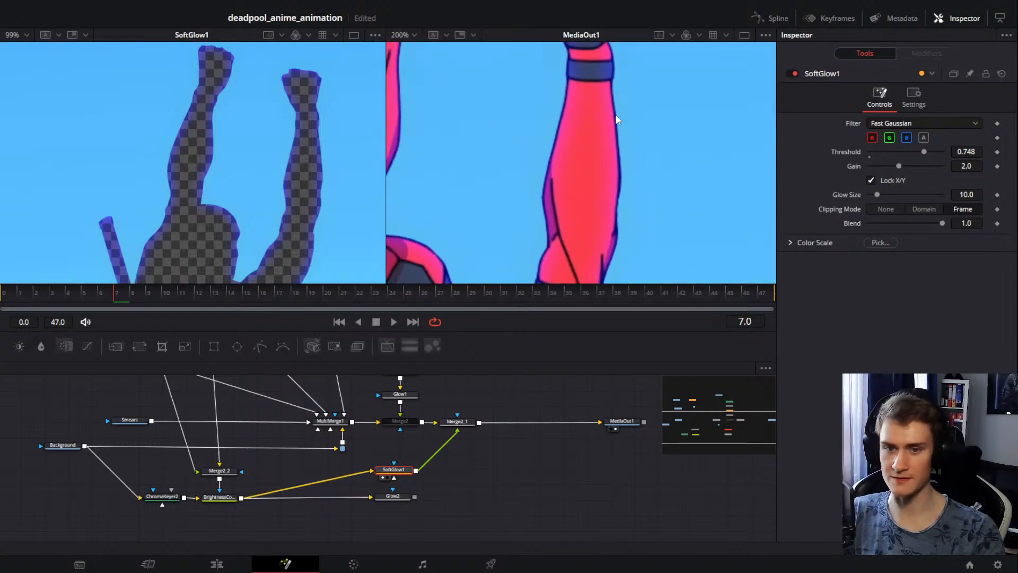
drag(621, 128, 666, 156)
scroll(602, 207, down, 2)
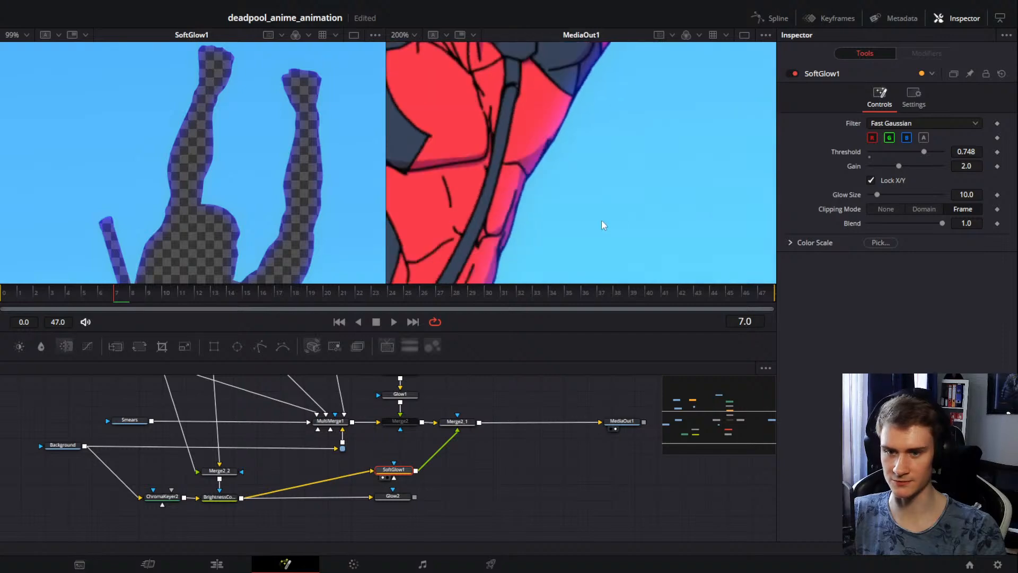
scroll(602, 217, down, 4)
drag(602, 206, 631, 177)
scroll(631, 170, down, 1)
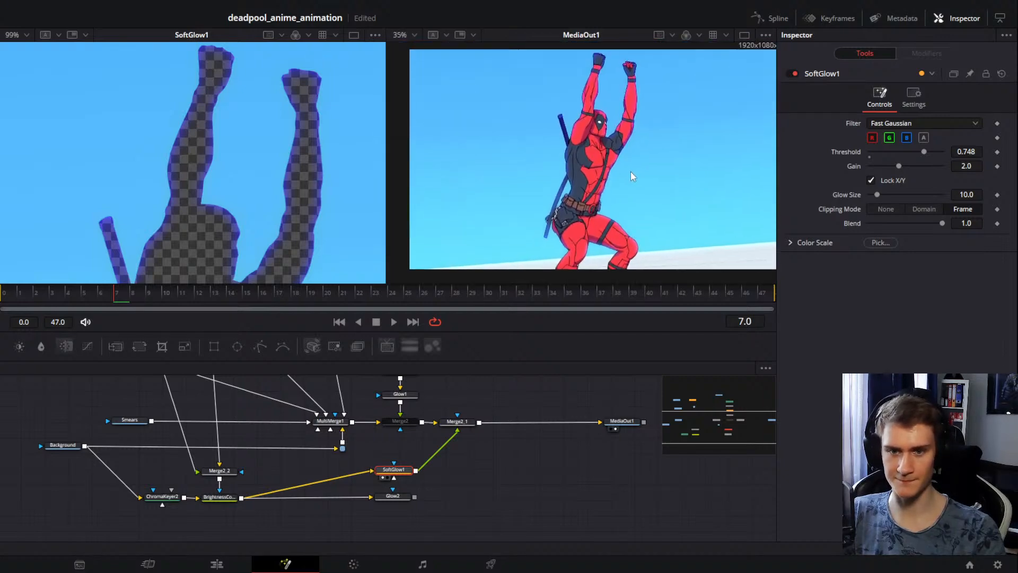
Step: Toggle Merge2_1 off and on repeatedly to compare the soft glow on the full figure and around the waist
click(458, 423)
key(ctrl+p)
key(ctrl+p)
key(ctrl+p)
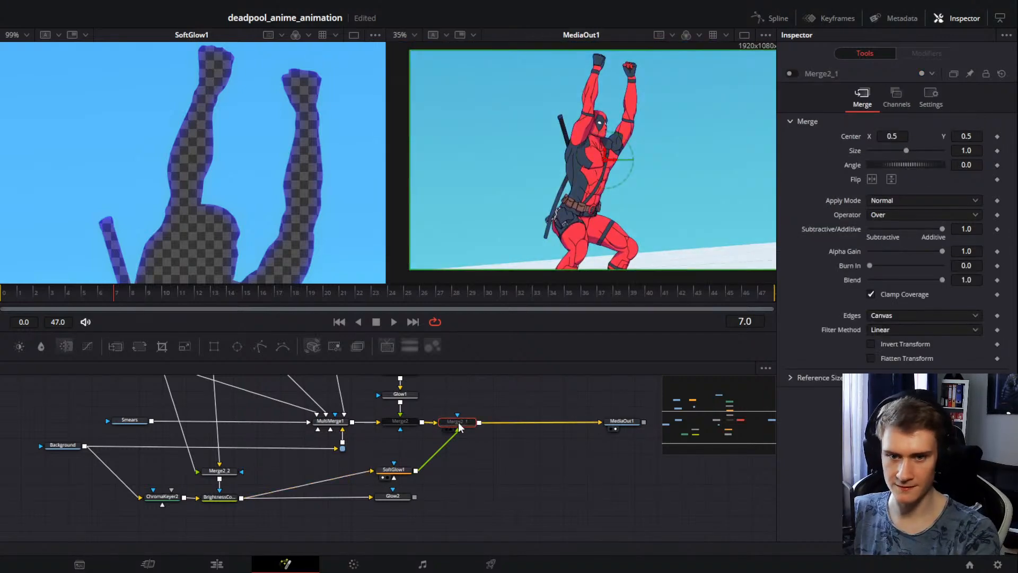
key(ctrl+p)
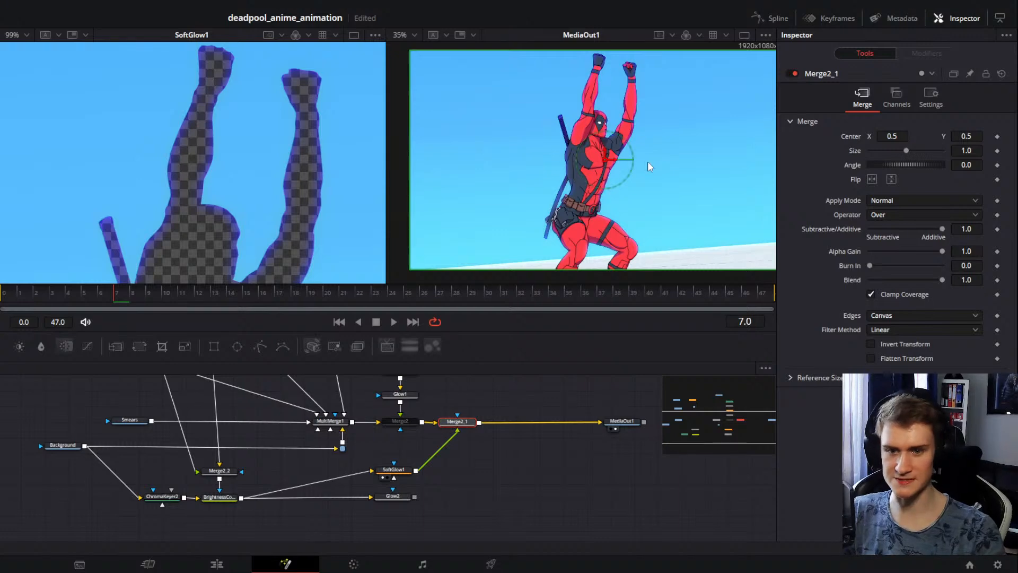
scroll(629, 181, up, 3)
drag(626, 187, 609, 193)
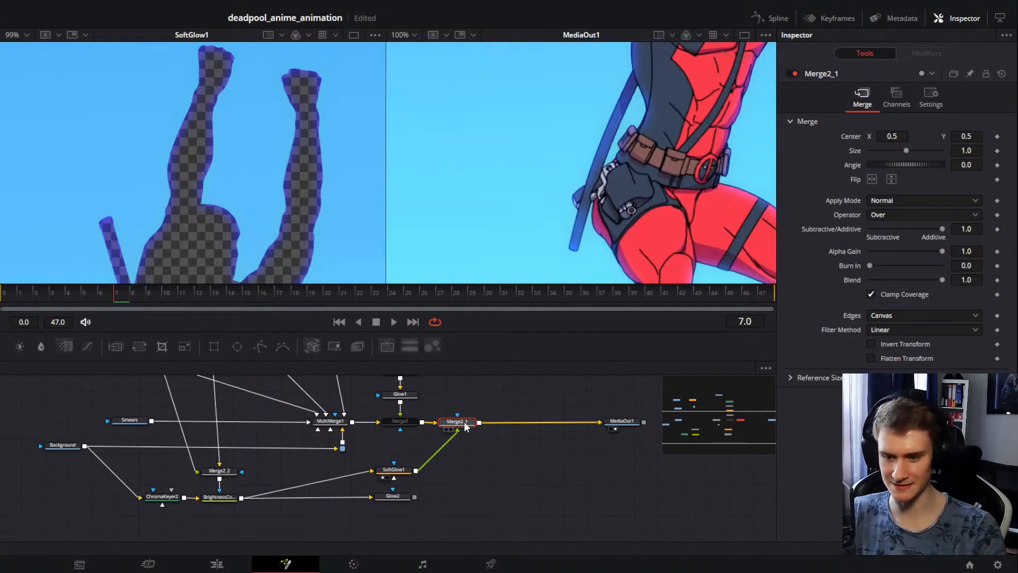
key(ctrl+p)
key(ctrl+p)
key(ctrl+p)
key(ctrl+p)
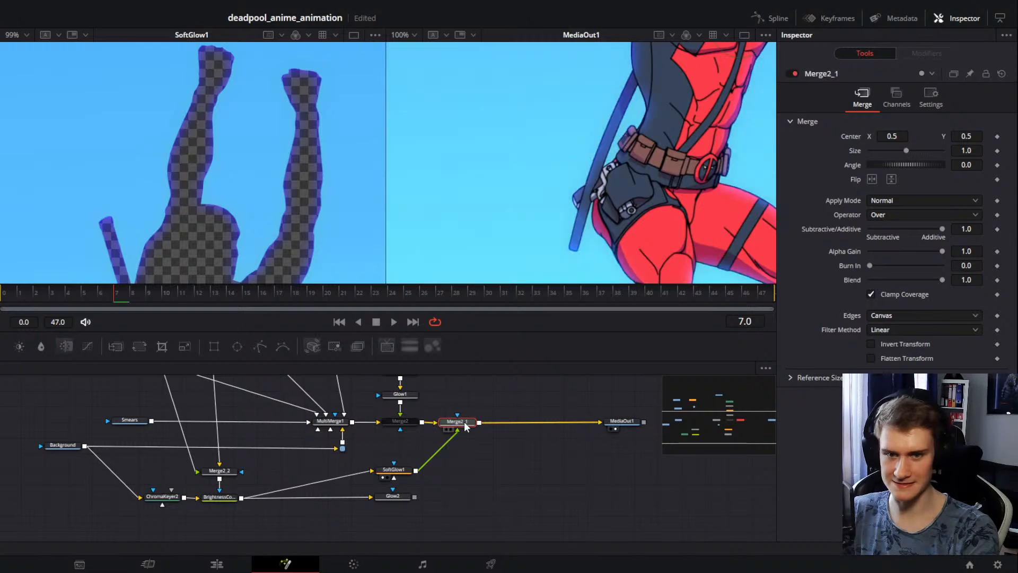
Step: Set SoftGlow1's glow size to 17.3 and its gain to 0.984
click(408, 478)
click(402, 470)
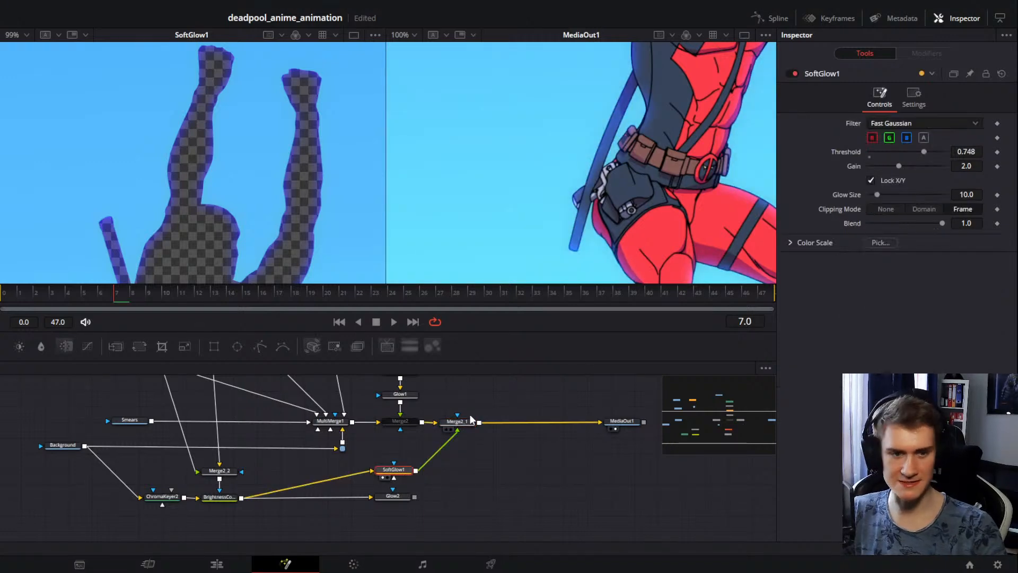
drag(878, 195, 882, 169)
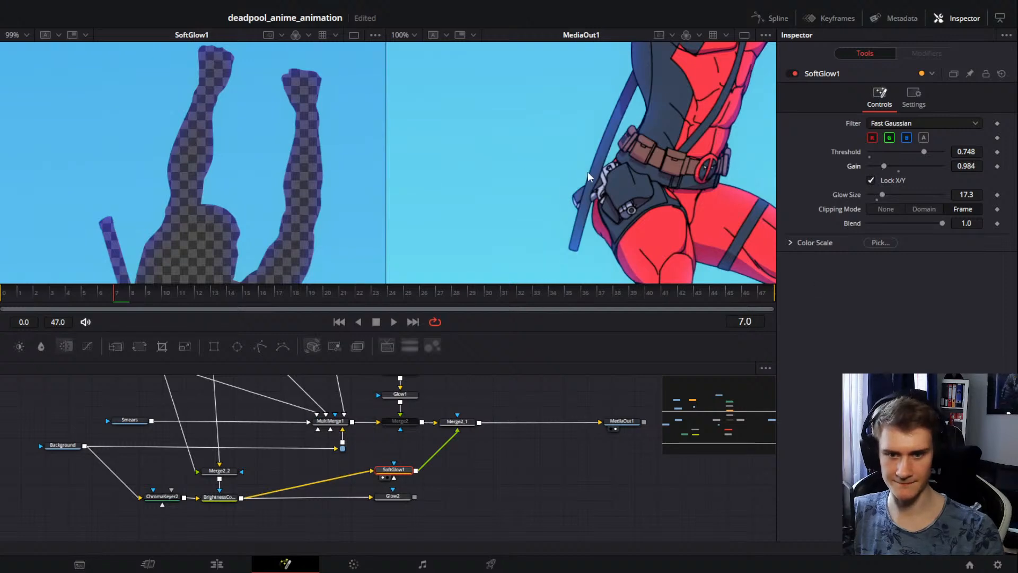
Step: Disable and re-enable Merge2_1 to compare the upper body with and without the adjusted soft glow
scroll(587, 171, down, 3)
drag(565, 203, 561, 240)
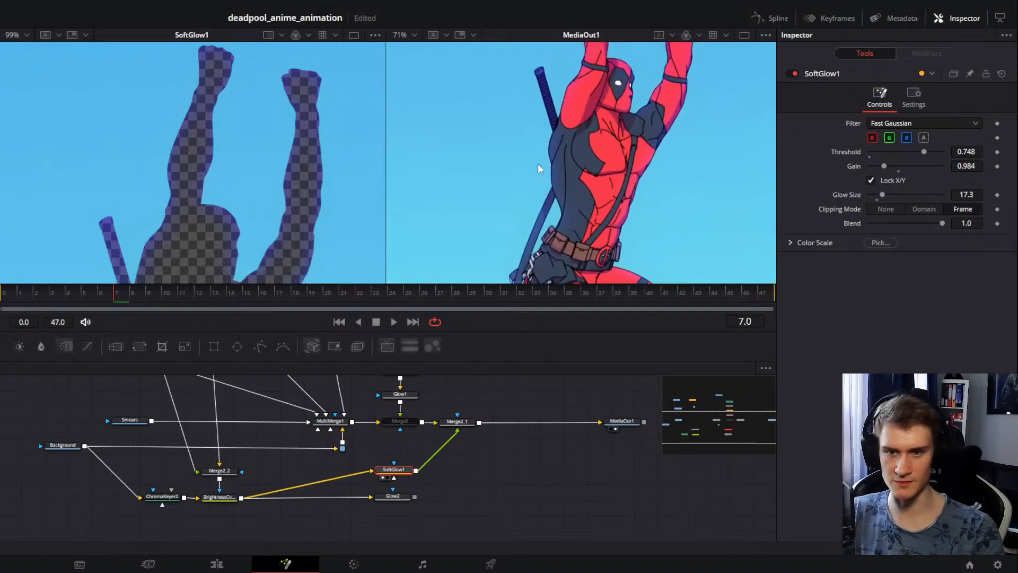
click(462, 425)
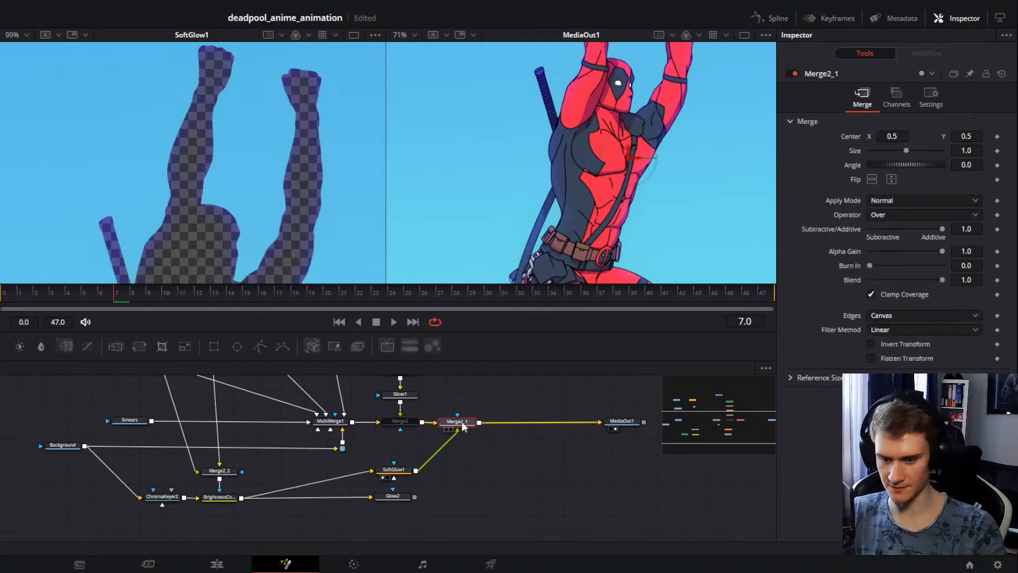
key(ctrl+p)
key(ctrl+p)
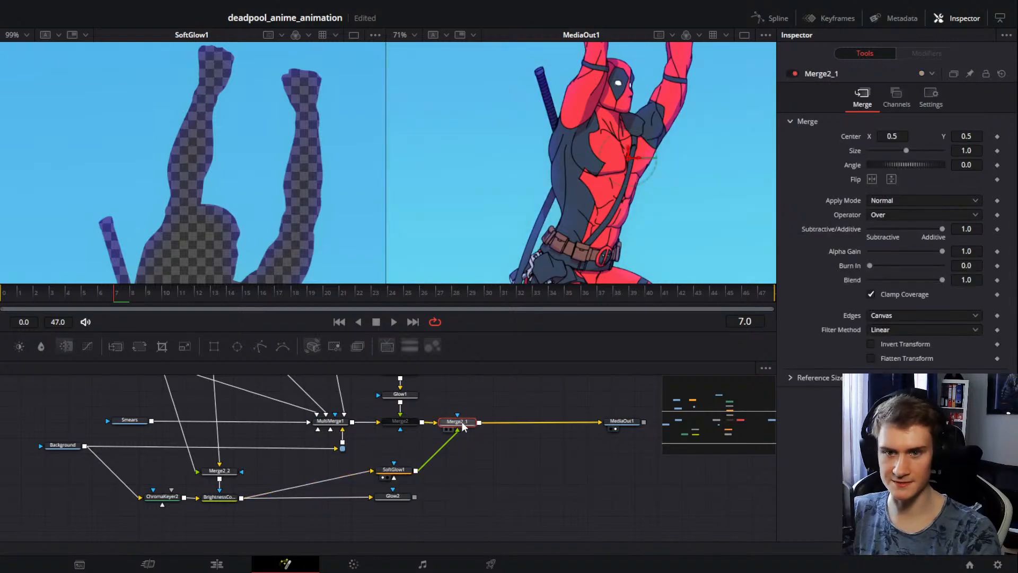
Step: Delete the unused Glow2 node from the composition
scroll(556, 162, down, 2)
drag(609, 199, 603, 203)
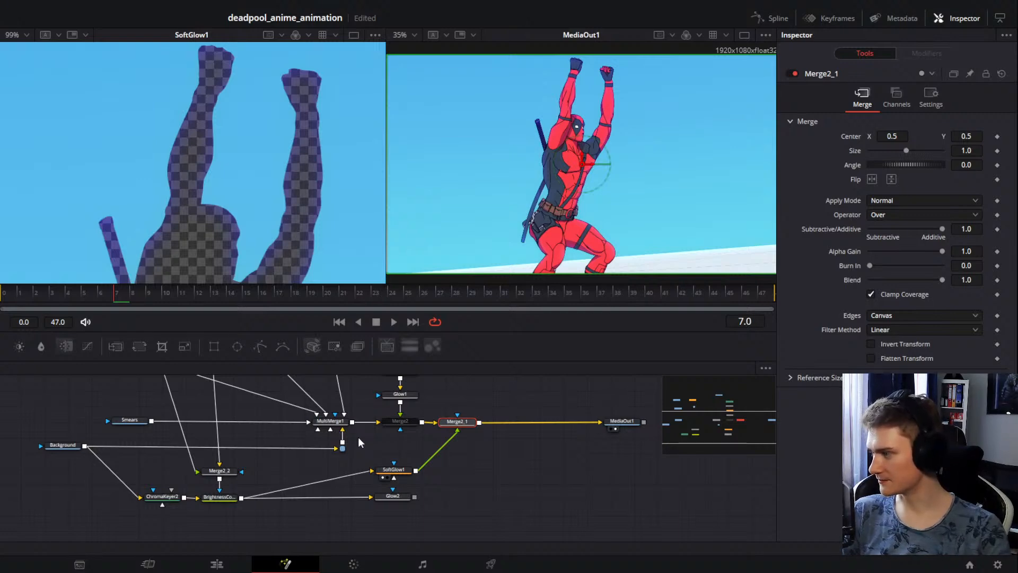
drag(474, 486, 535, 457)
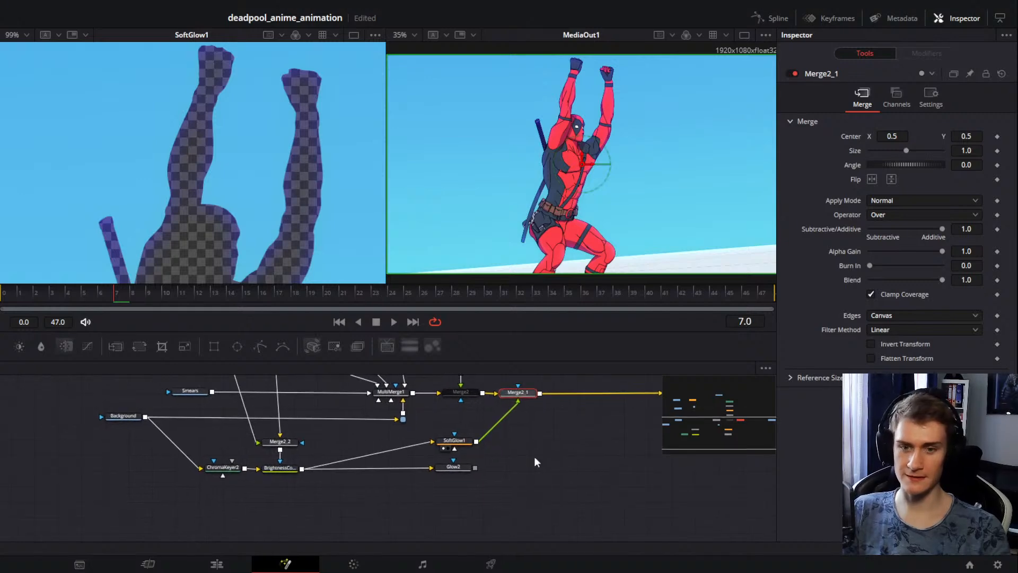
drag(456, 470, 478, 475)
click(479, 475)
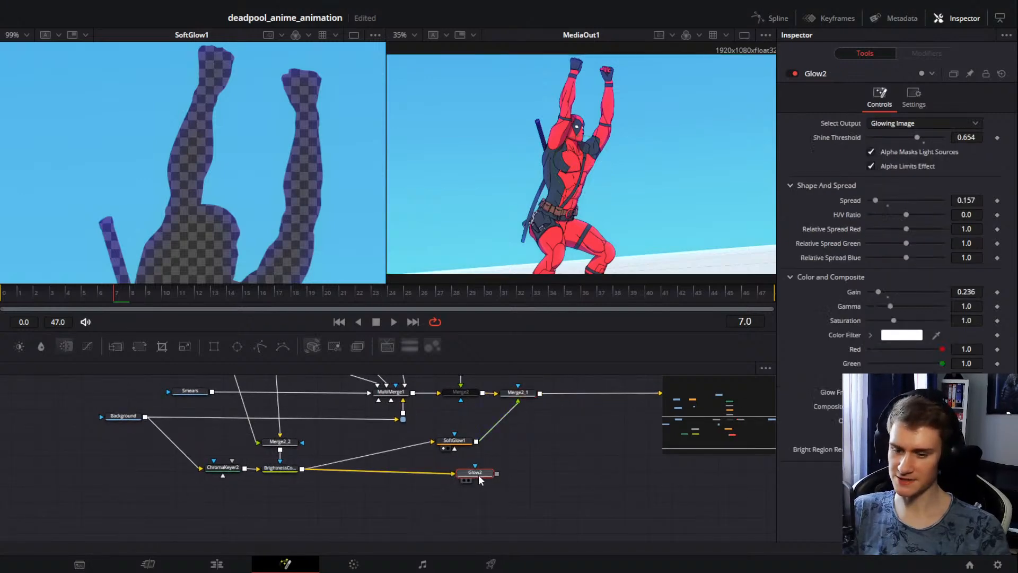
key(Delete)
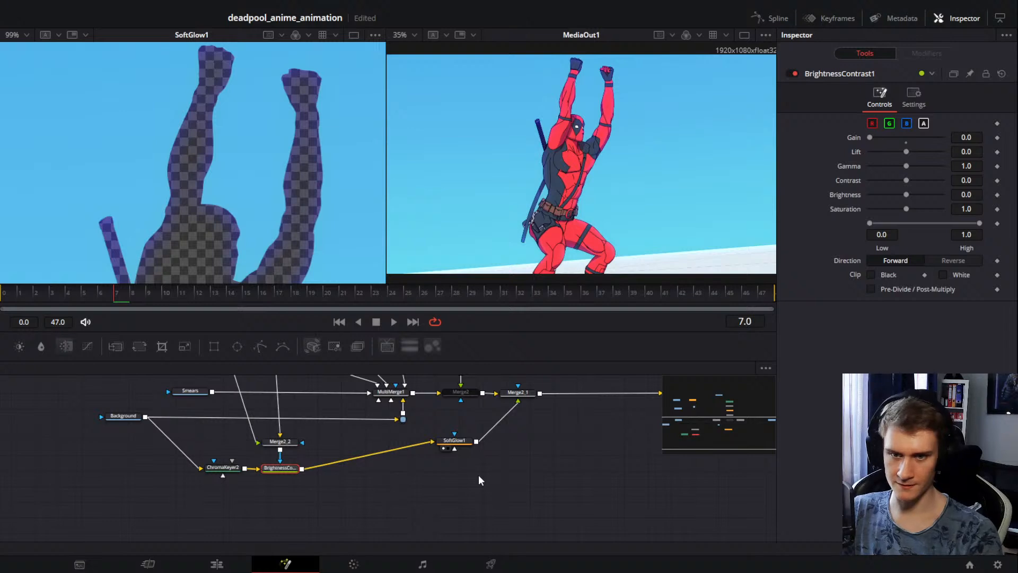
Step: Move SoftGlow1 down so it sits level with the brightness/contrast node
drag(571, 424, 495, 462)
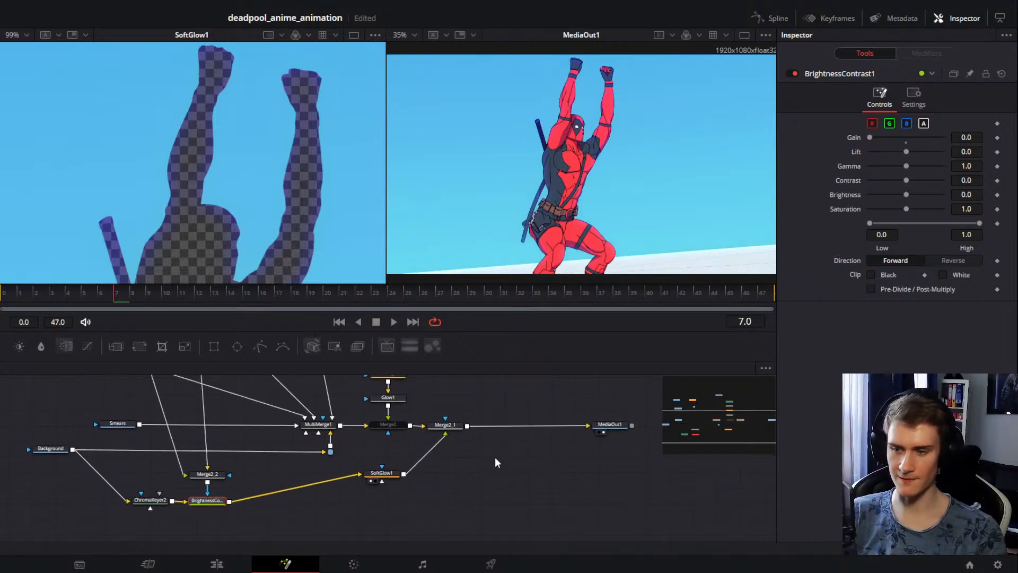
drag(381, 473, 383, 502)
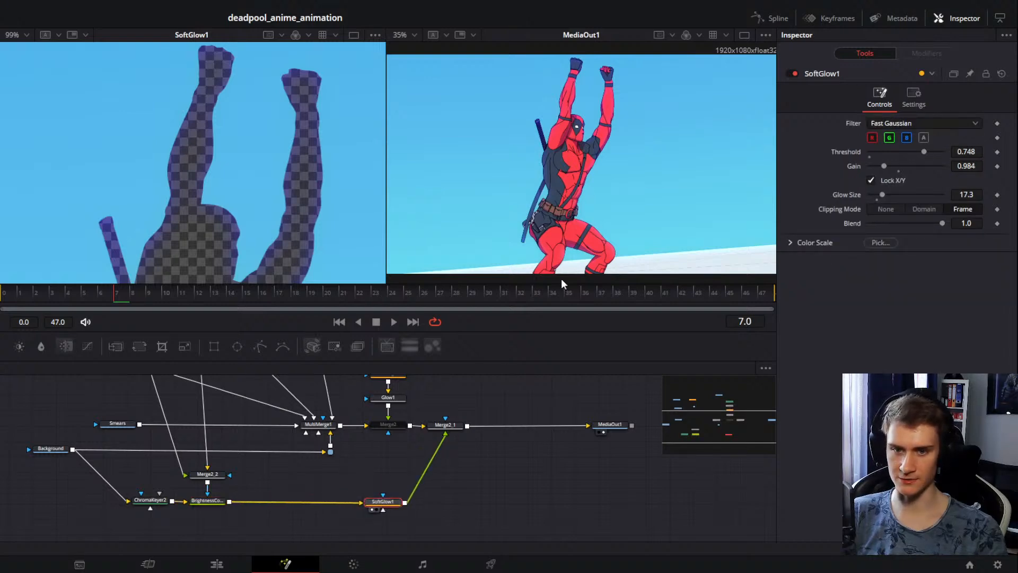
drag(497, 485, 479, 496)
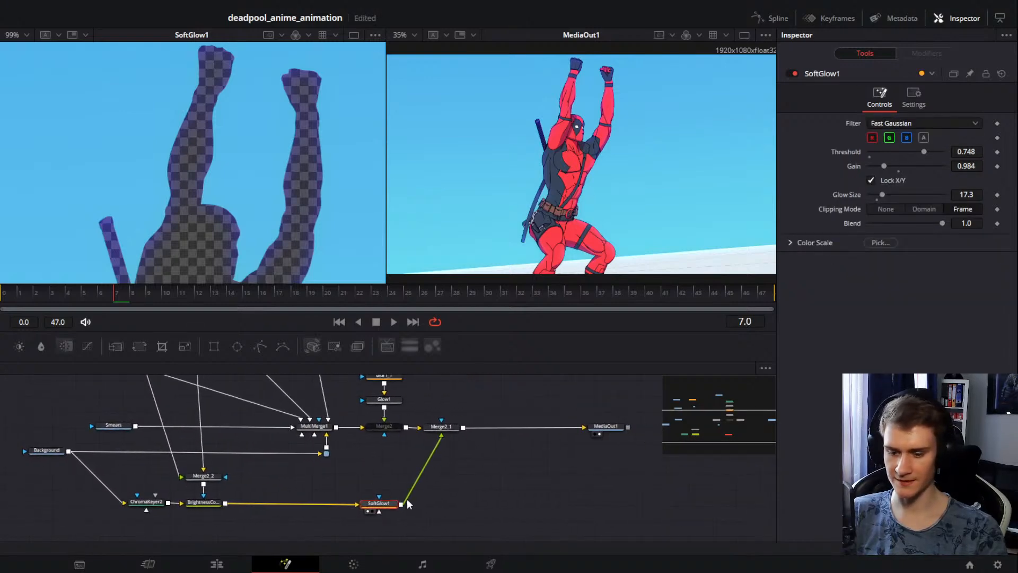
Step: Bring the clip into the Color page and reposition corrector node 01 in its node graph
click(352, 565)
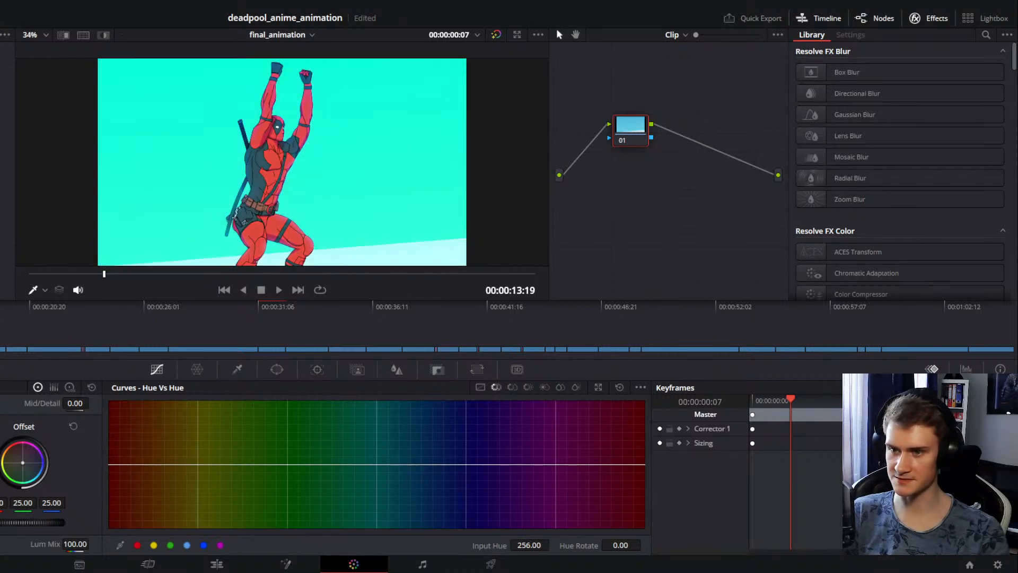
drag(639, 121, 658, 160)
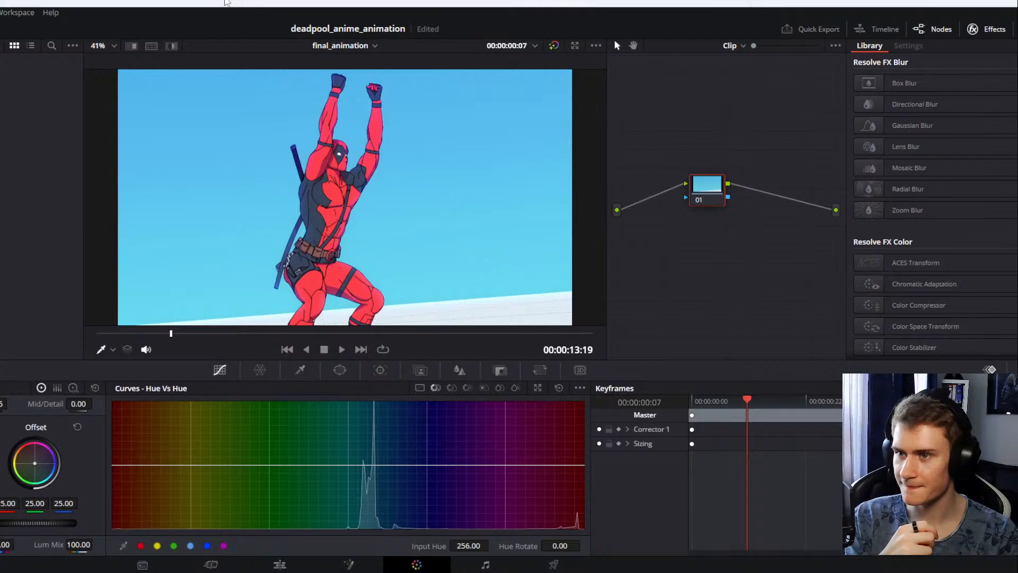
double_click(466, 7)
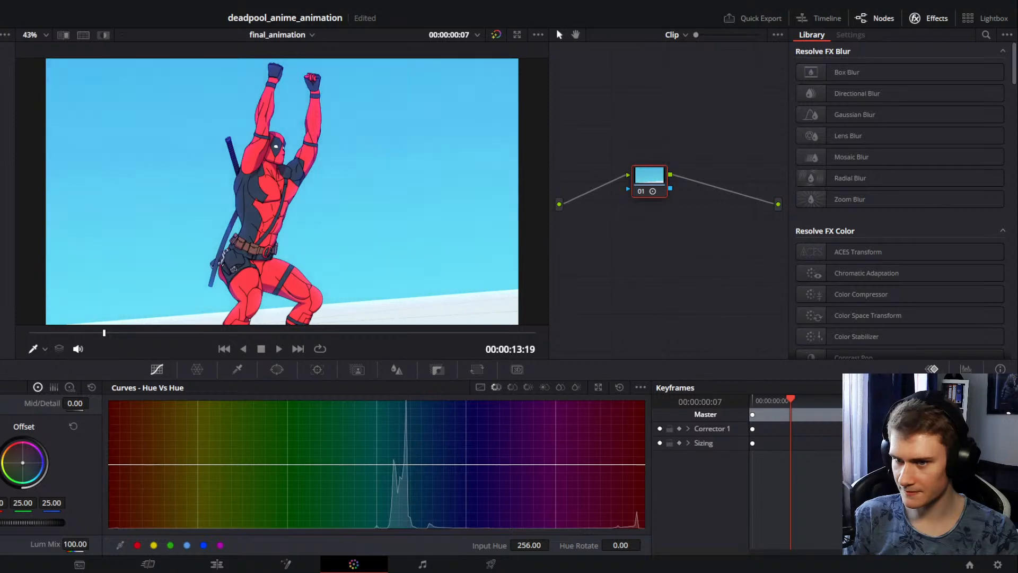
key(ctrl+shift+z)
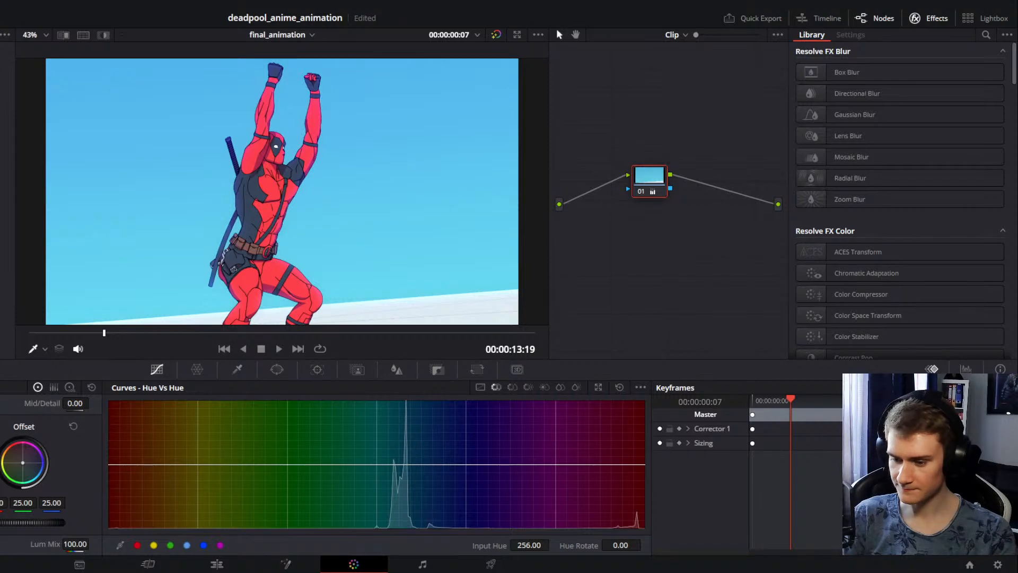
Step: Reopen Fusion Clip 1's composition from the edit timeline and move MediaOut1 farther away from Merge2_1
click(217, 564)
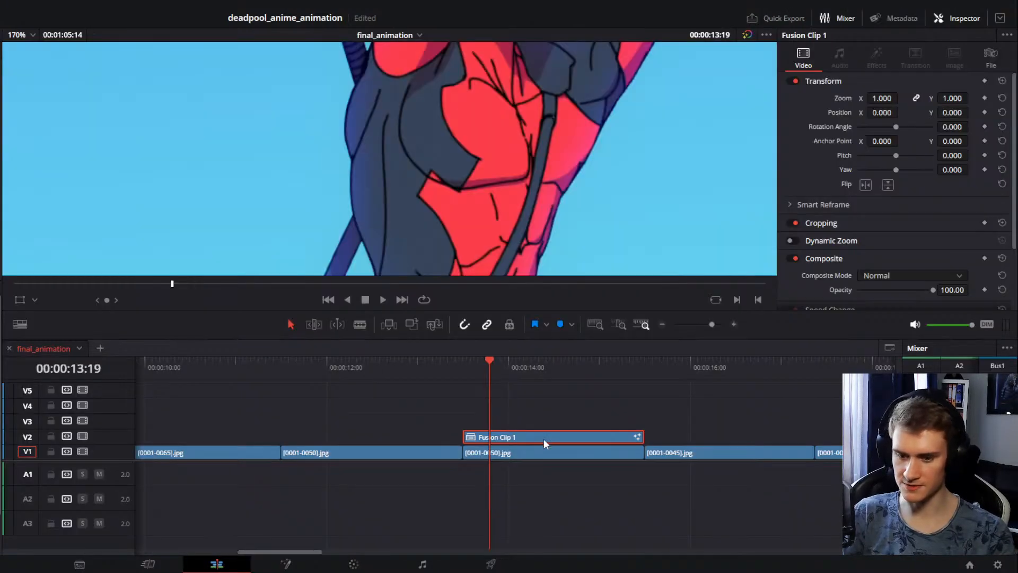
click(532, 413)
click(526, 434)
key(shift+5)
drag(517, 465, 361, 449)
click(370, 482)
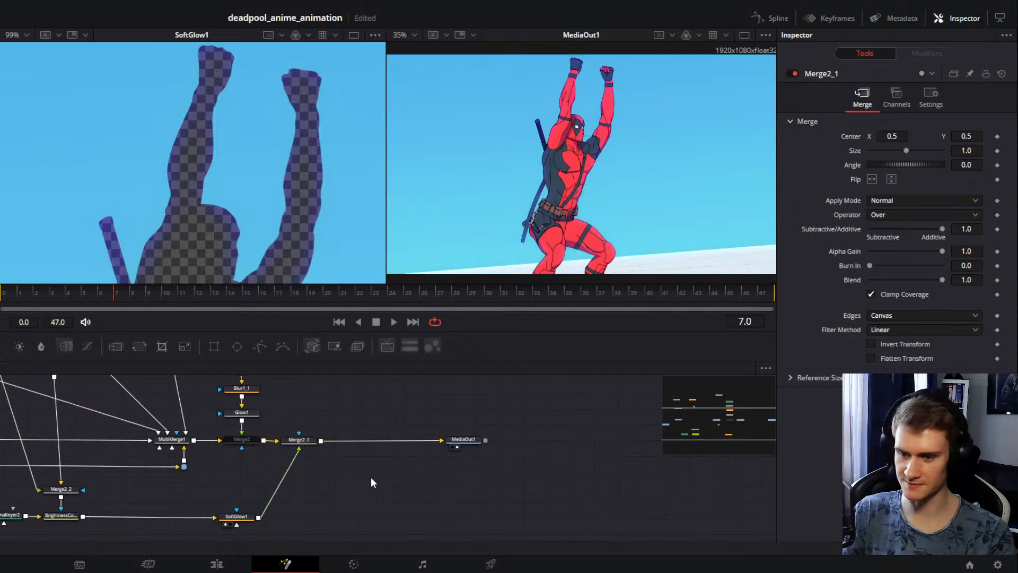
drag(461, 440, 565, 441)
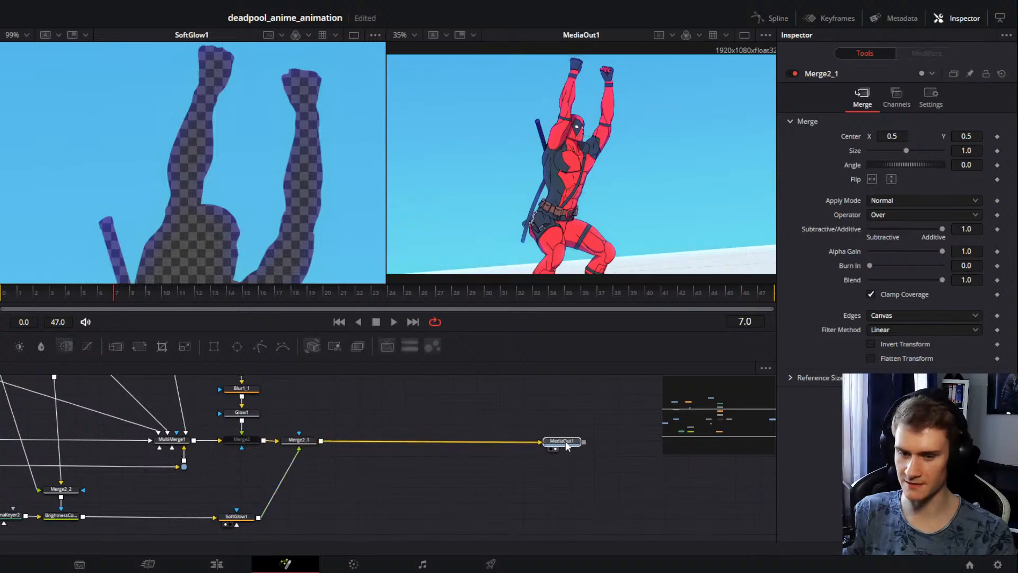
click(303, 443)
Step: On the Color page, sample the sky for the Hue Vs Hue curve and move its outer points to input hues 65.07 and 127.57
click(353, 563)
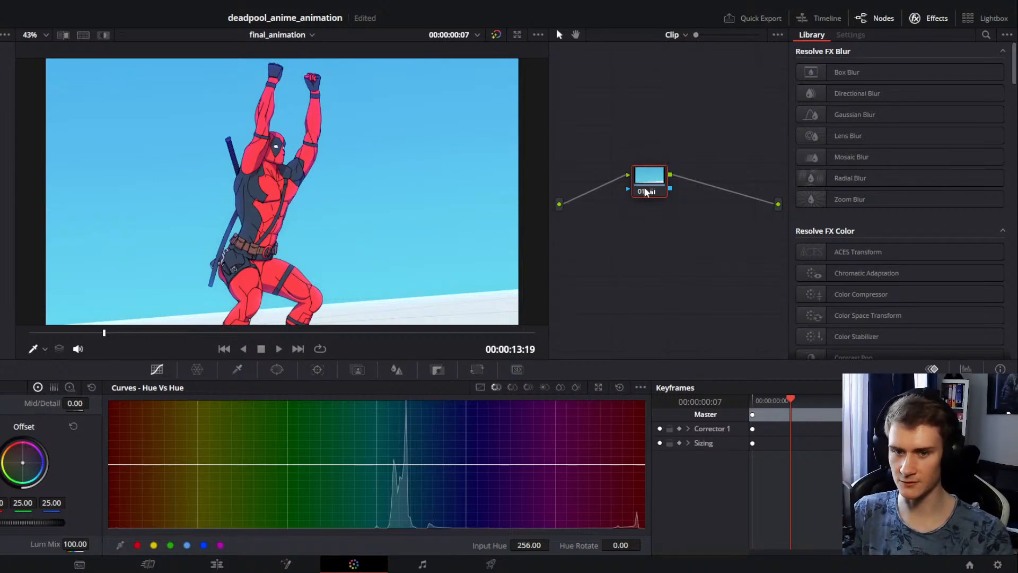
drag(657, 191, 598, 209)
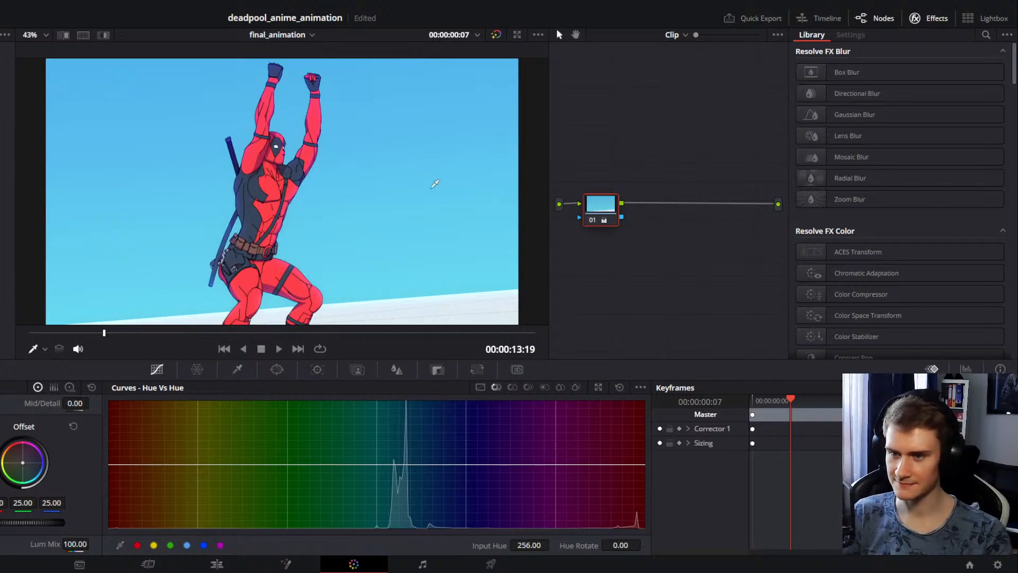
click(393, 138)
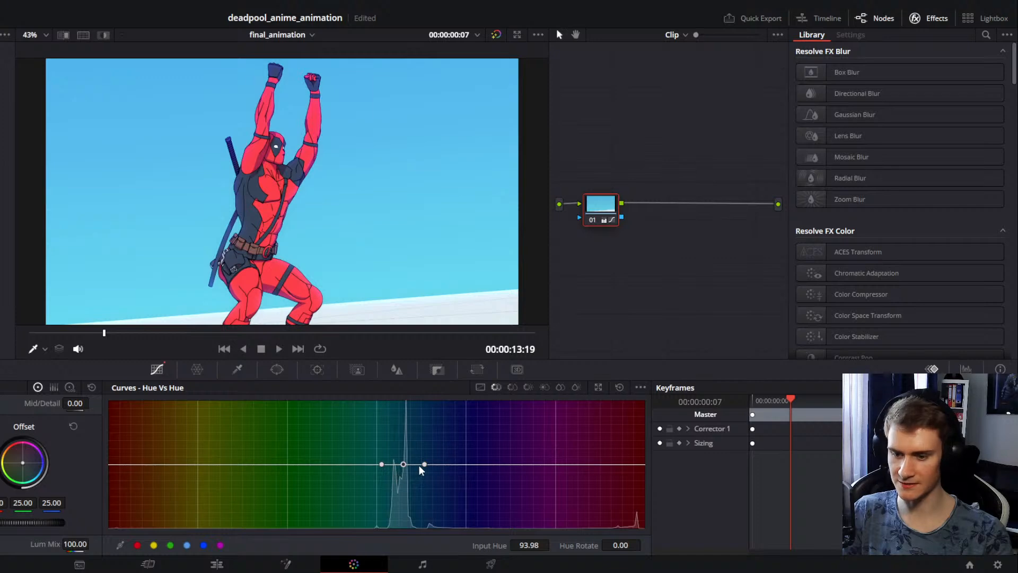
drag(424, 464, 454, 465)
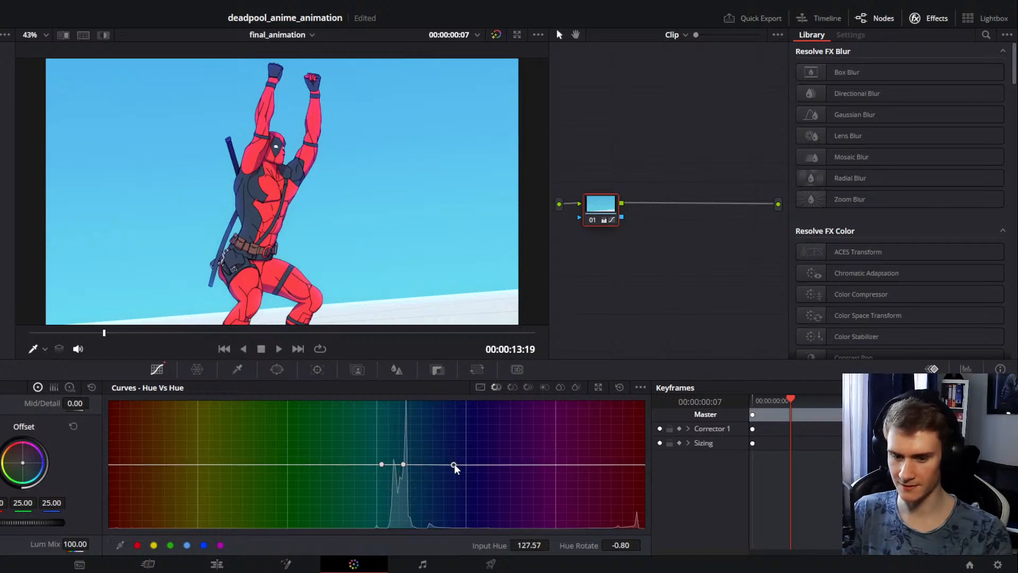
drag(381, 464, 361, 465)
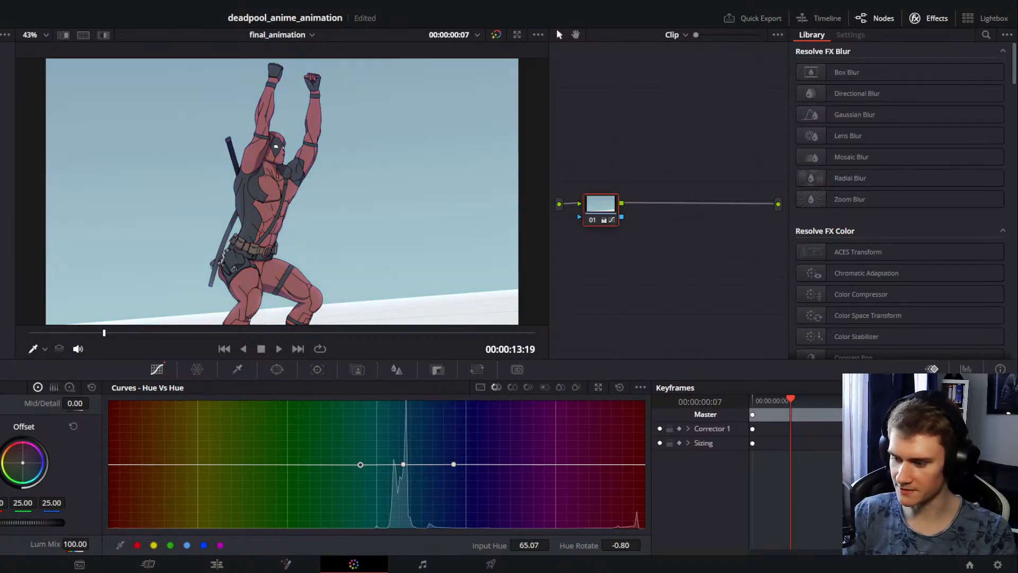
Step: Sample the sky for the Hue Vs Sat curve and widen its range to input hues 68.14 and 120.28
click(512, 388)
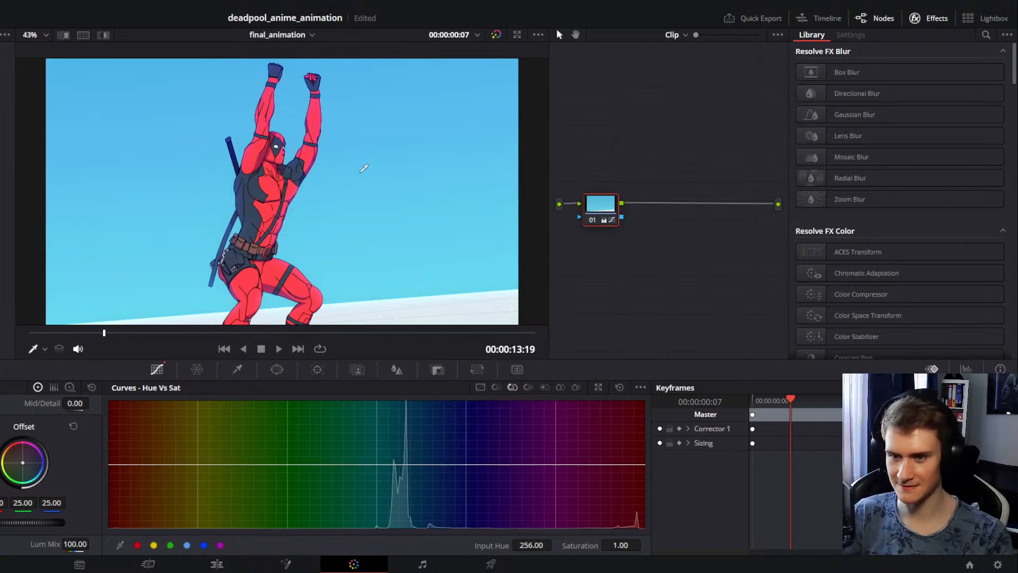
click(179, 190)
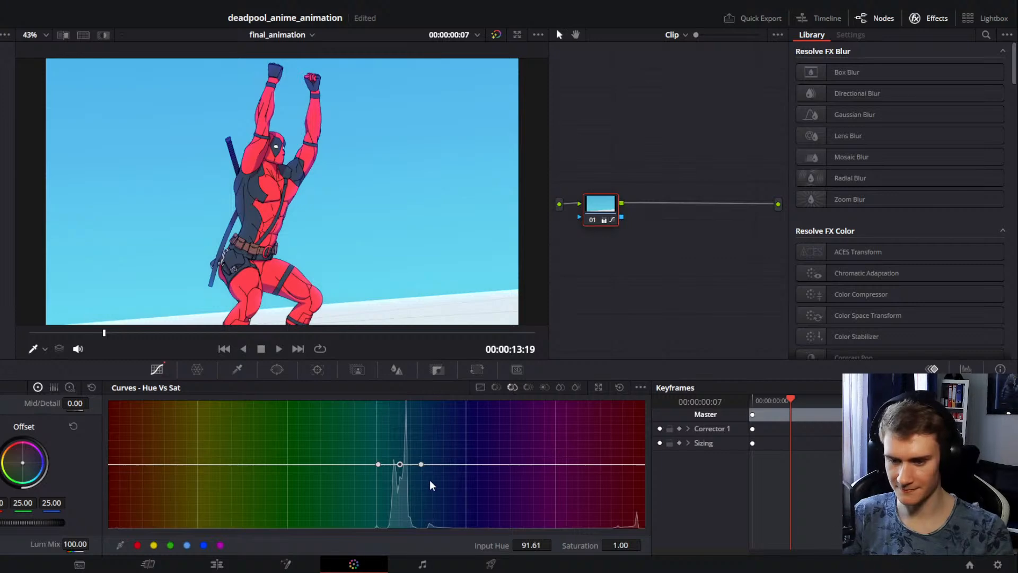
drag(422, 464, 443, 465)
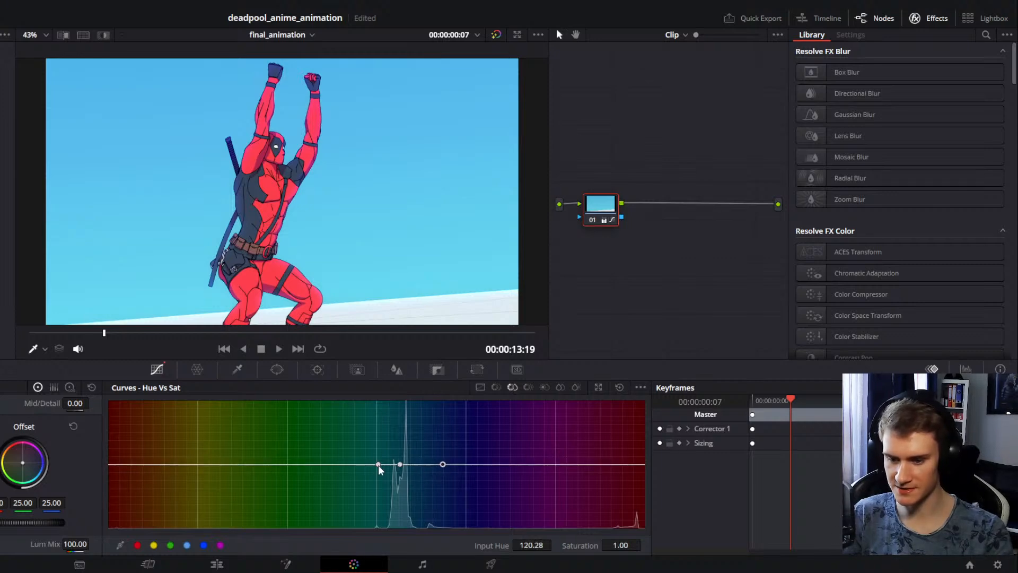
drag(377, 465, 366, 466)
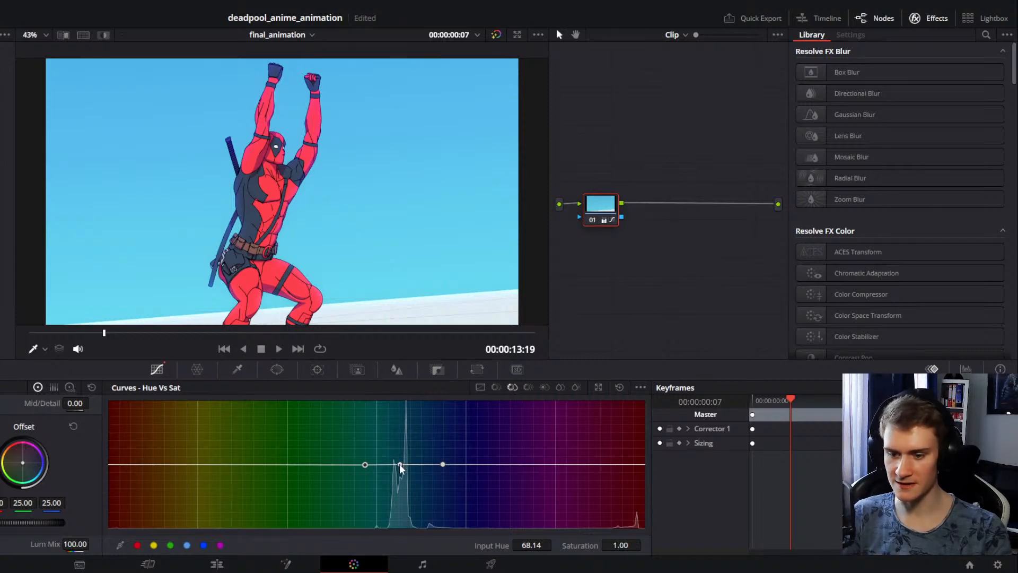
Step: Try raising the sky's saturation to 1.80 on the Hue Vs Sat curve, then restore it to 1.00
drag(400, 464, 403, 414)
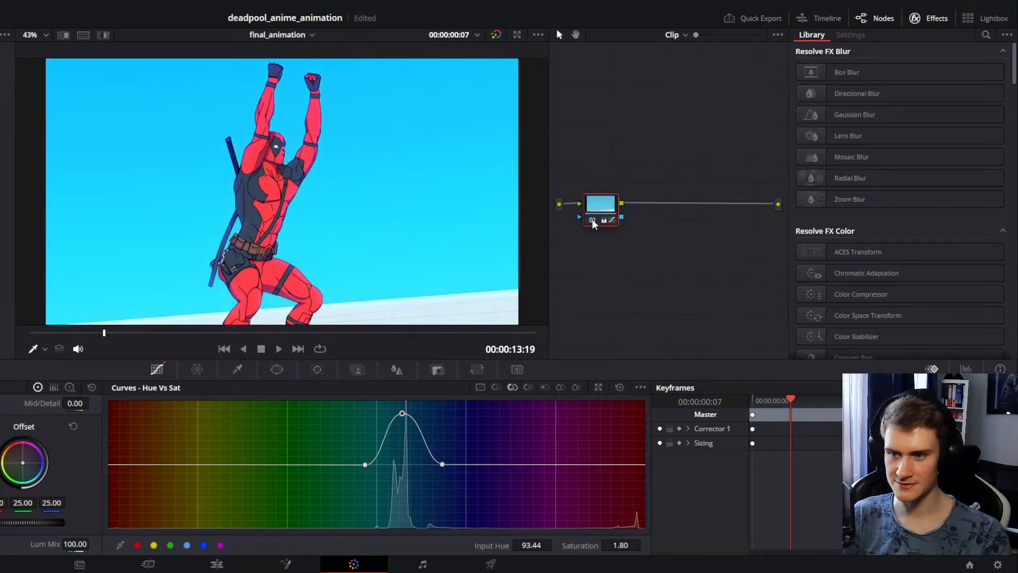
drag(402, 412, 405, 465)
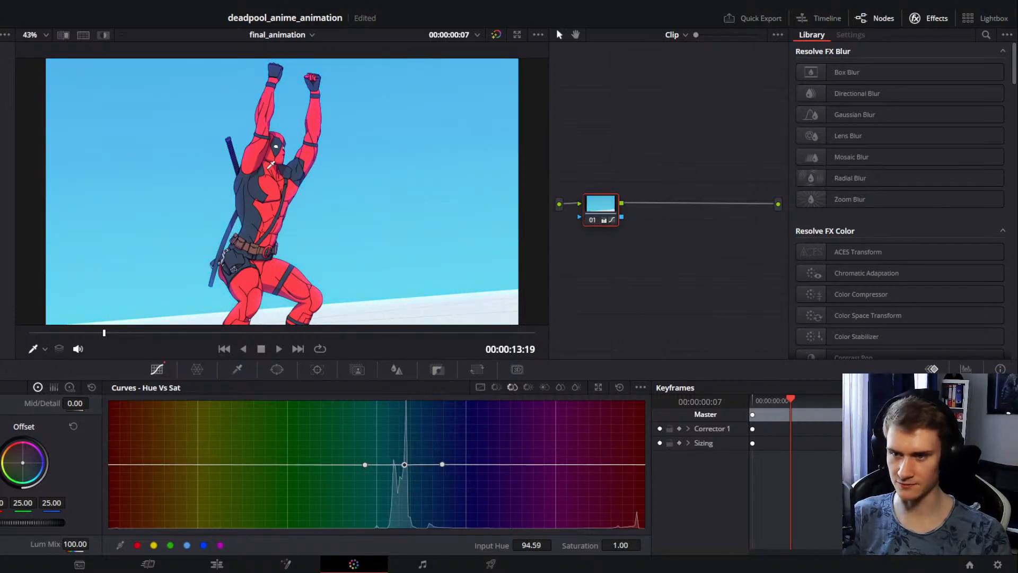
Step: Save the project and sample the red suit for the Hue Vs Sat curve, placing its centre point at input hue 249.10
key(ctrl+s)
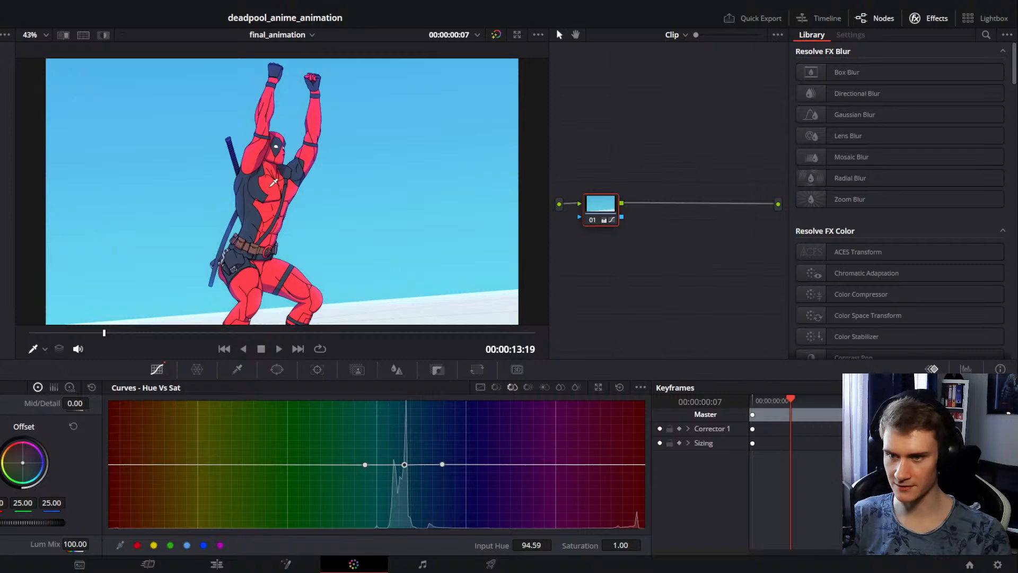
click(274, 182)
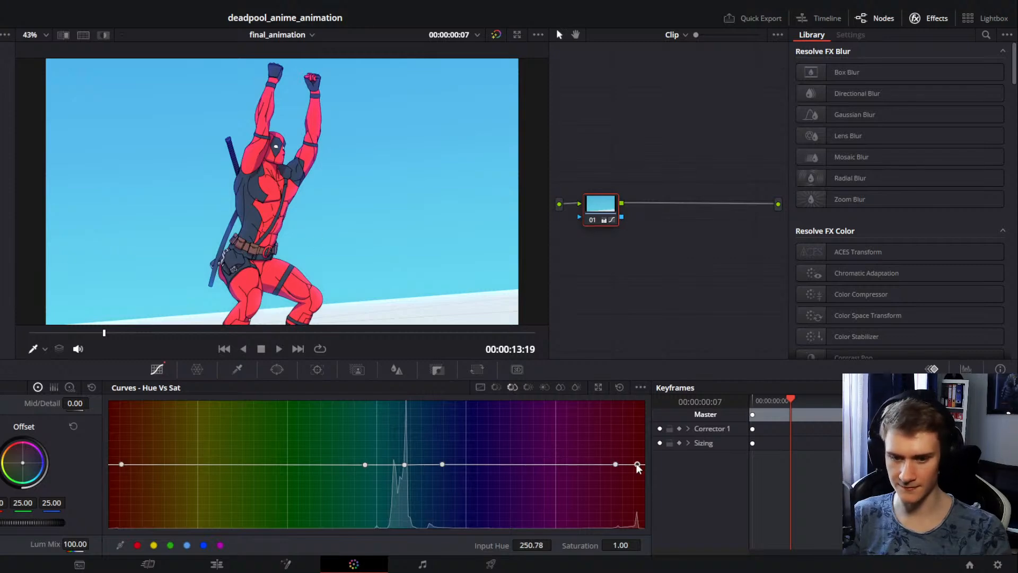
mouse_move(634, 464)
mouse_down()
mouse_move(633, 440)
mouse_move(634, 491)
mouse_move(634, 464)
mouse_up()
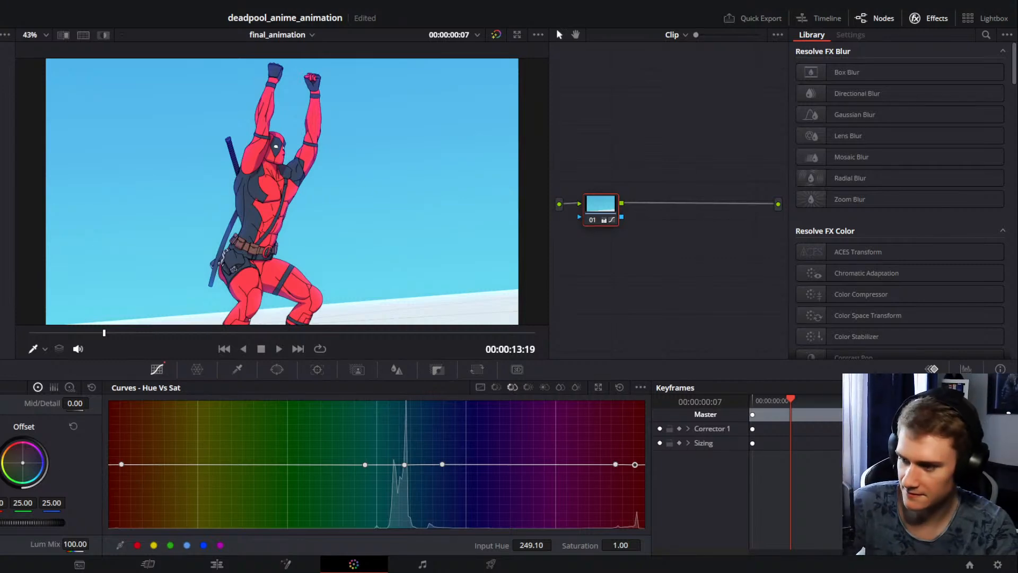
Step: Bring up the deadpool_anime reference board and examine the anime stills of the embracing couple and the open mouth
drag(1, 255, 475, 118)
scroll(429, 219, down, 3)
double_click(438, 253)
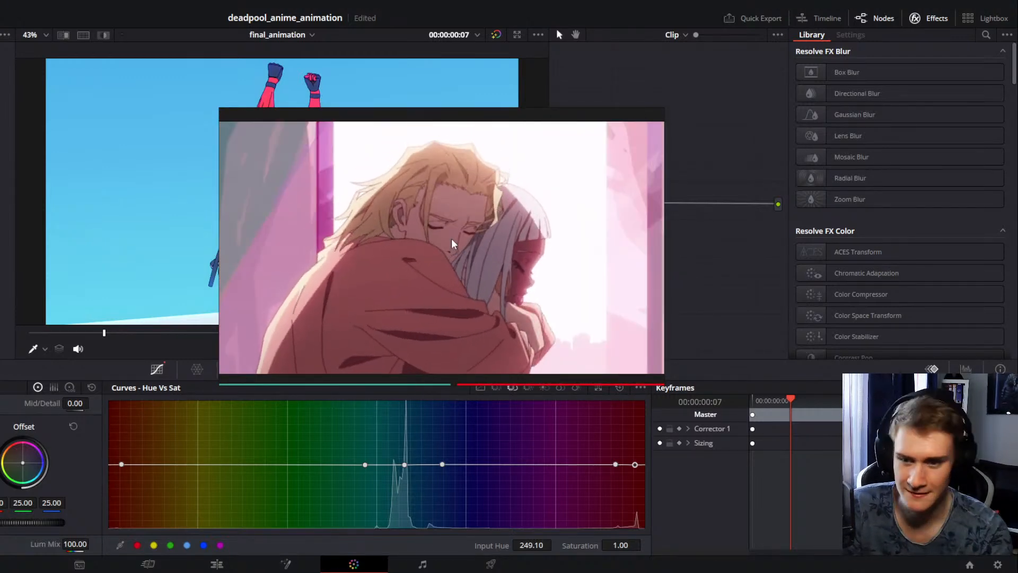
double_click(451, 238)
drag(529, 260, 424, 285)
scroll(425, 285, up, 7)
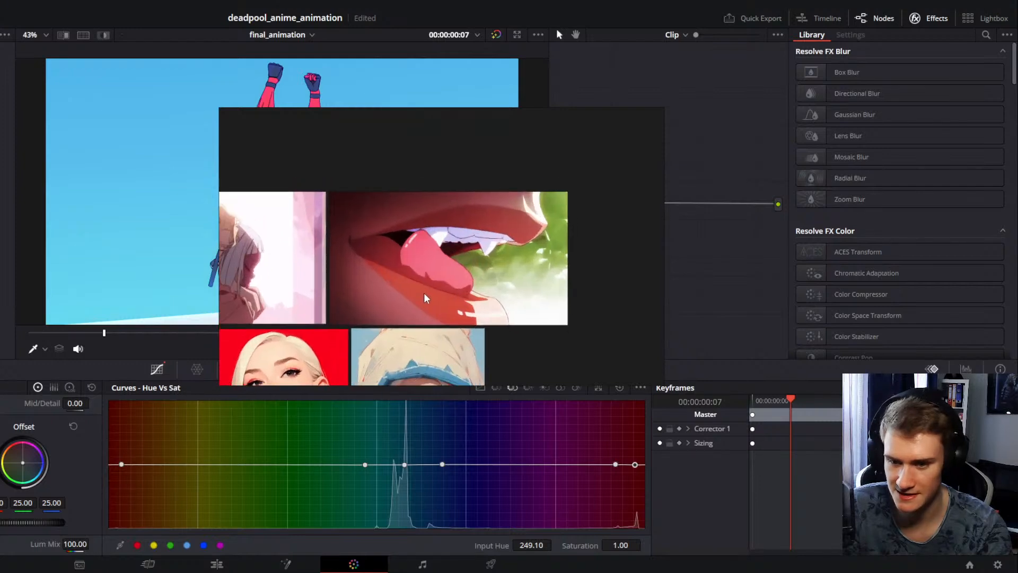
scroll(415, 275, down, 7)
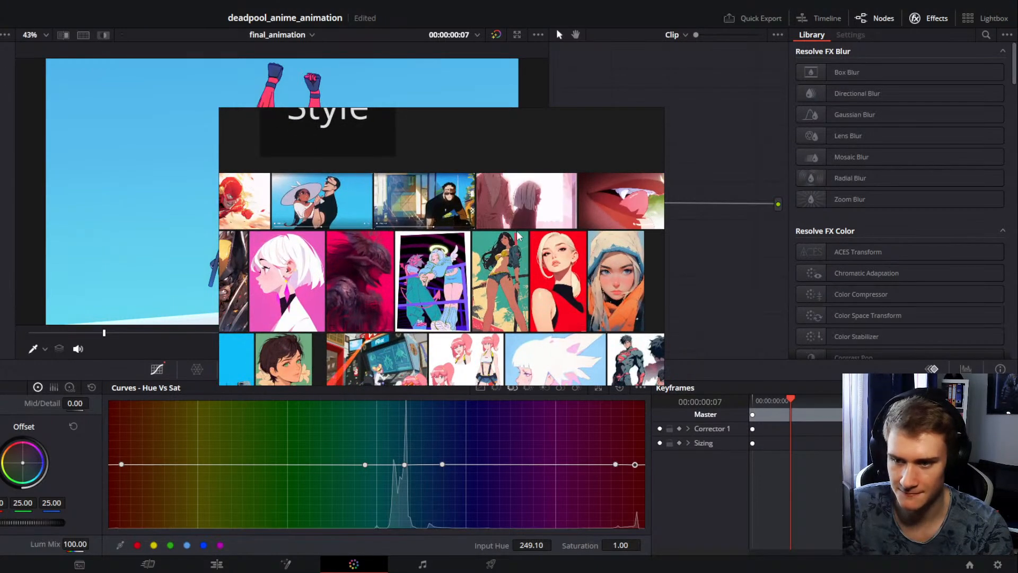
Step: Examine the Deadpool illustration on the reference board and place the board beside the character in the viewer for comparison
scroll(443, 274, down, 2)
mouse_move(442, 275)
mouse_down()
mouse_move(434, 239)
mouse_move(531, 223)
mouse_move(424, 271)
mouse_up()
scroll(370, 268, up, 10)
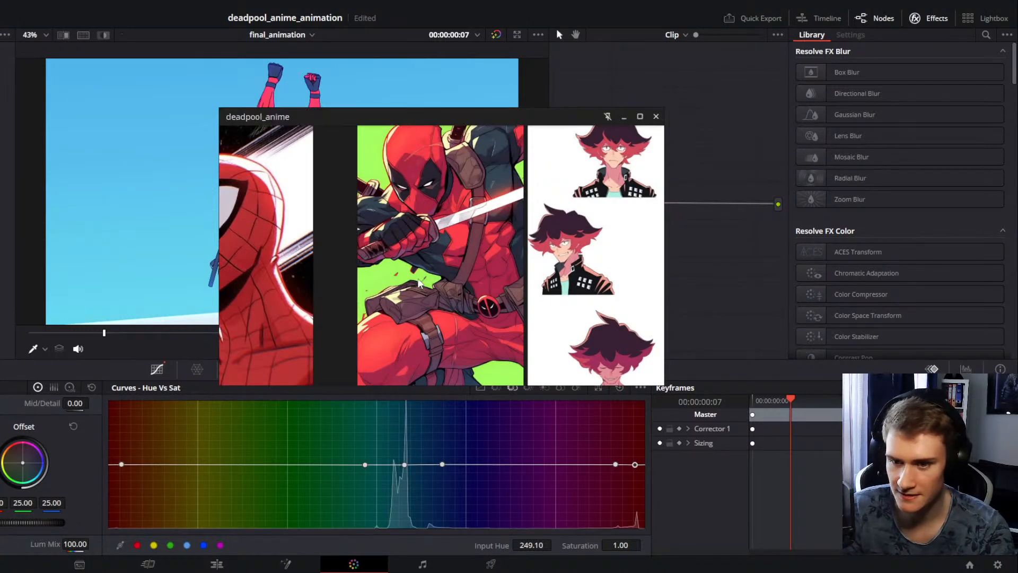
scroll(442, 249, down, 2)
scroll(444, 249, up, 2)
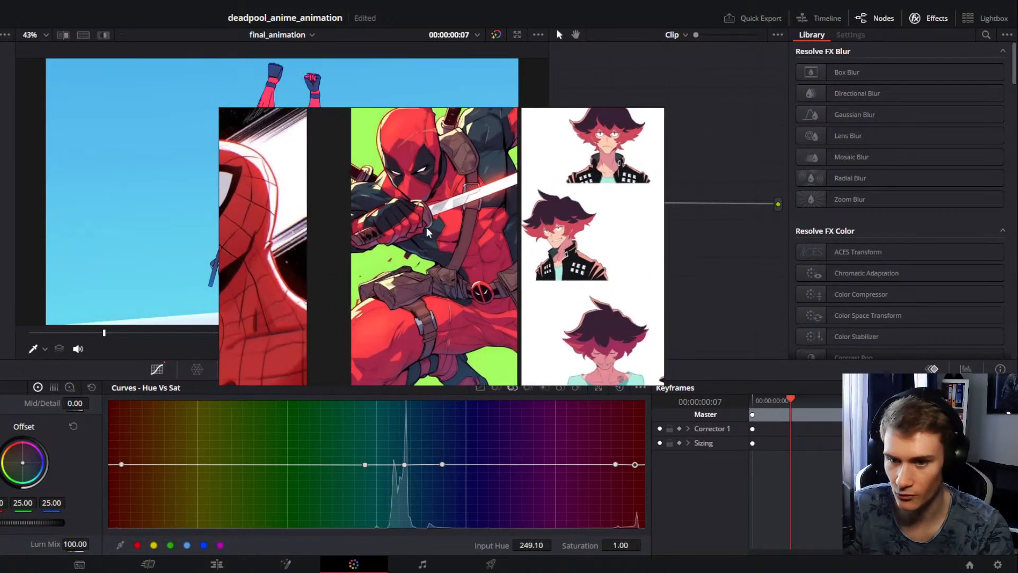
scroll(426, 227, down, 3)
scroll(414, 218, up, 2)
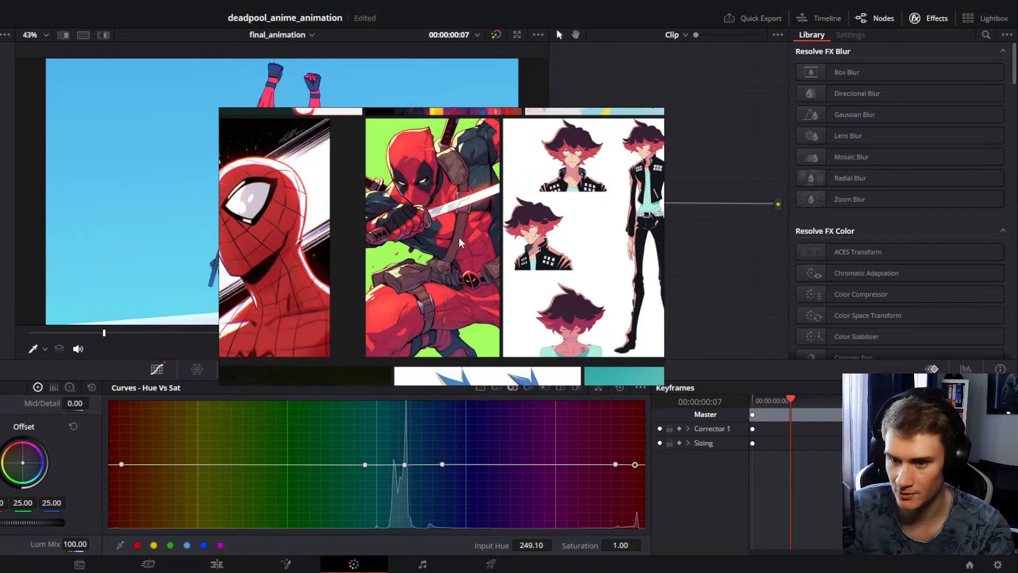
drag(447, 113, 647, 152)
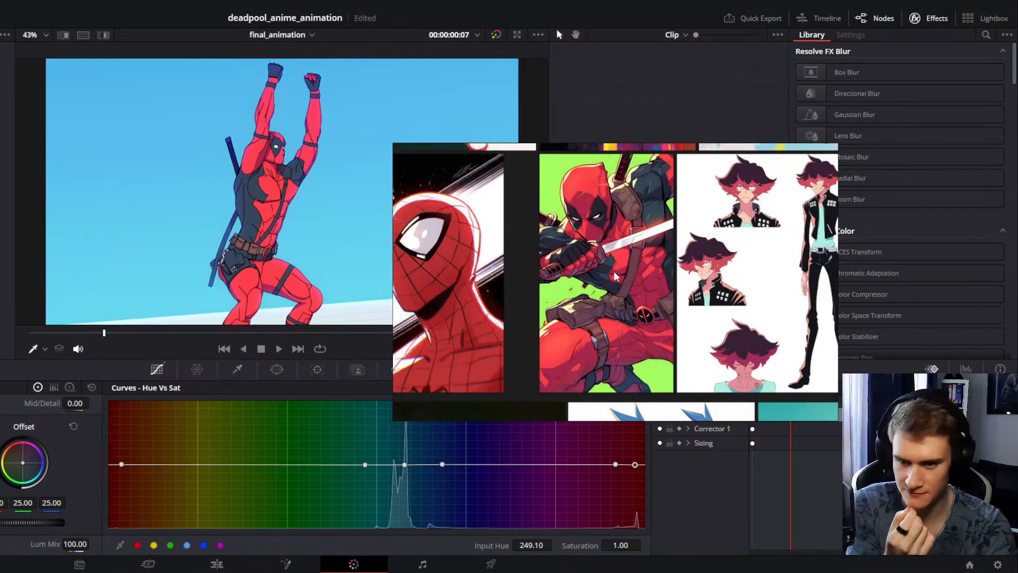
Step: Examine the black-jacket character sheet and the pink-haired lounging scene on the reference board, then move the board away from the grading workspace
scroll(615, 276, down, 3)
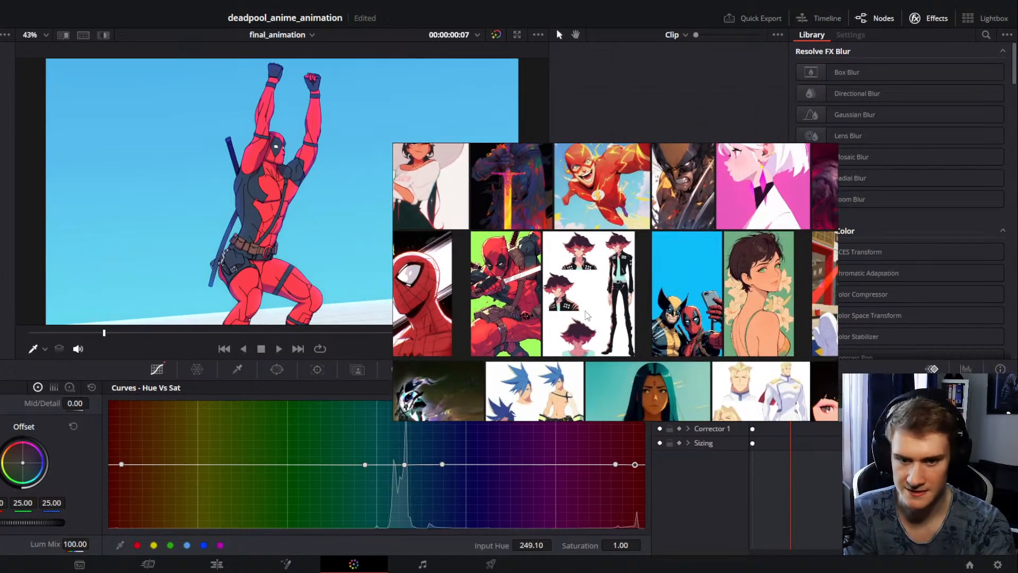
scroll(587, 316, up, 5)
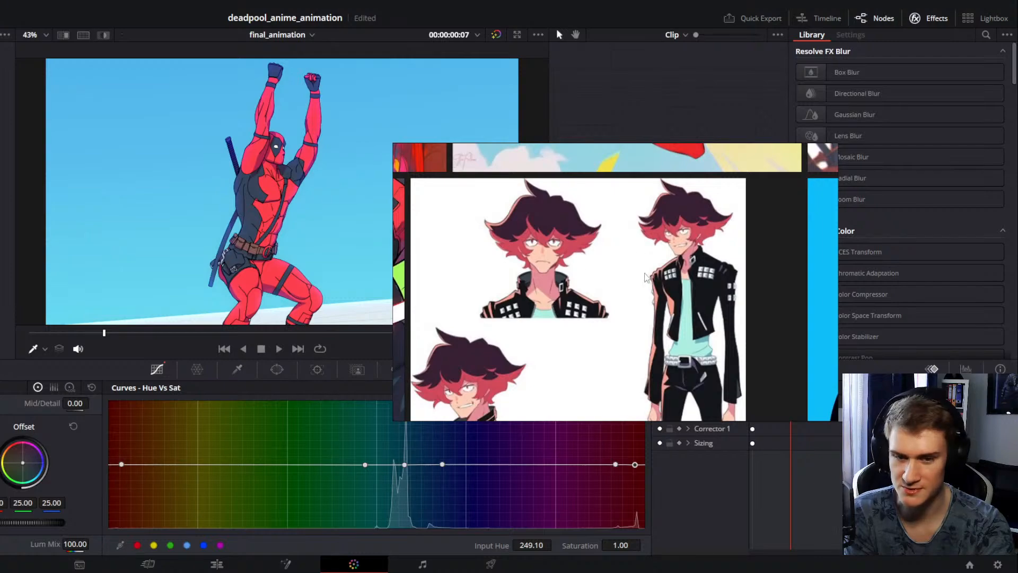
scroll(587, 332, down, 5)
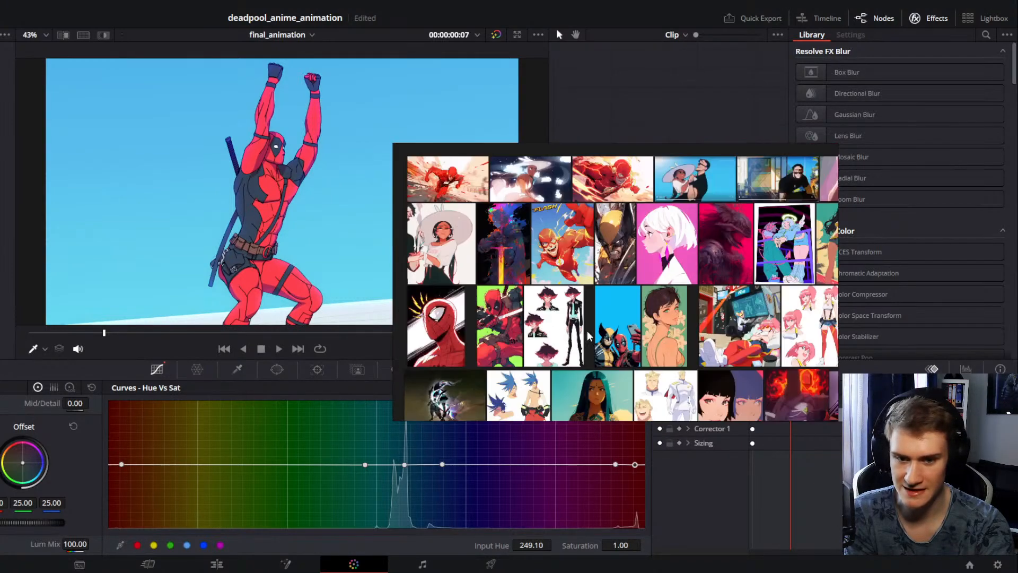
scroll(615, 339, up, 5)
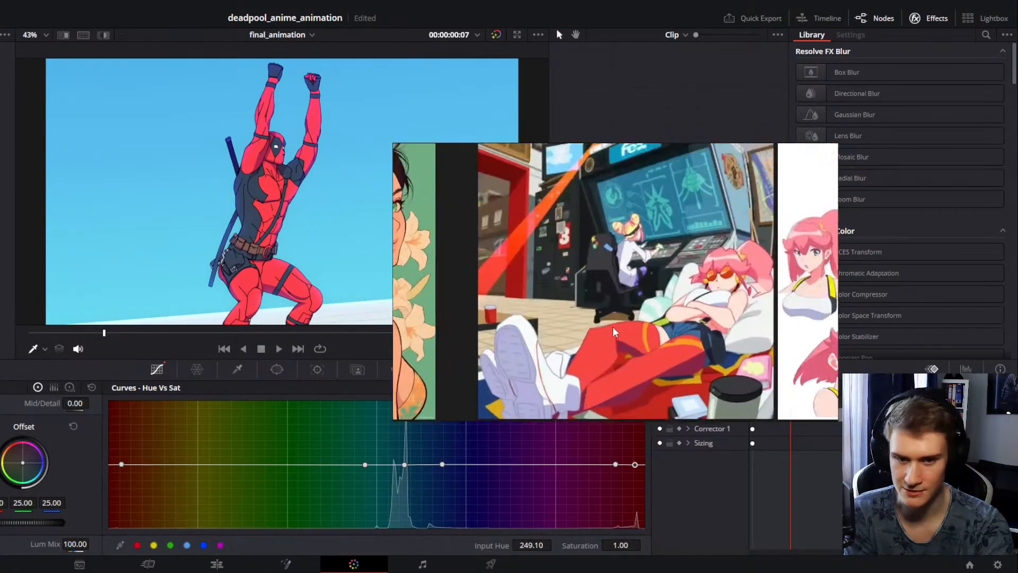
drag(613, 331, 586, 348)
mouse_move(666, 310)
mouse_down()
mouse_move(618, 302)
mouse_move(594, 281)
mouse_move(669, 296)
mouse_up()
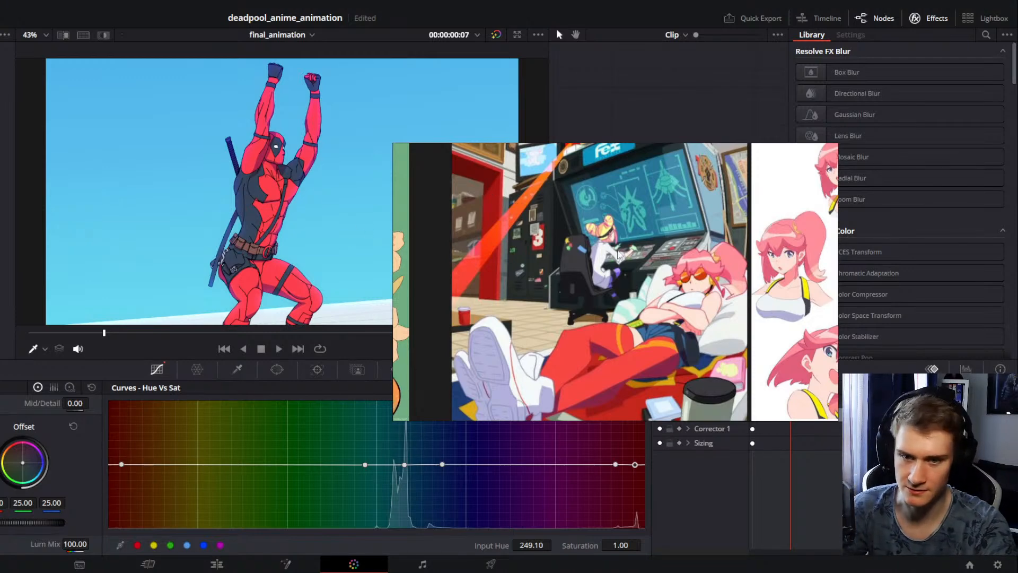
drag(644, 156, 0, 252)
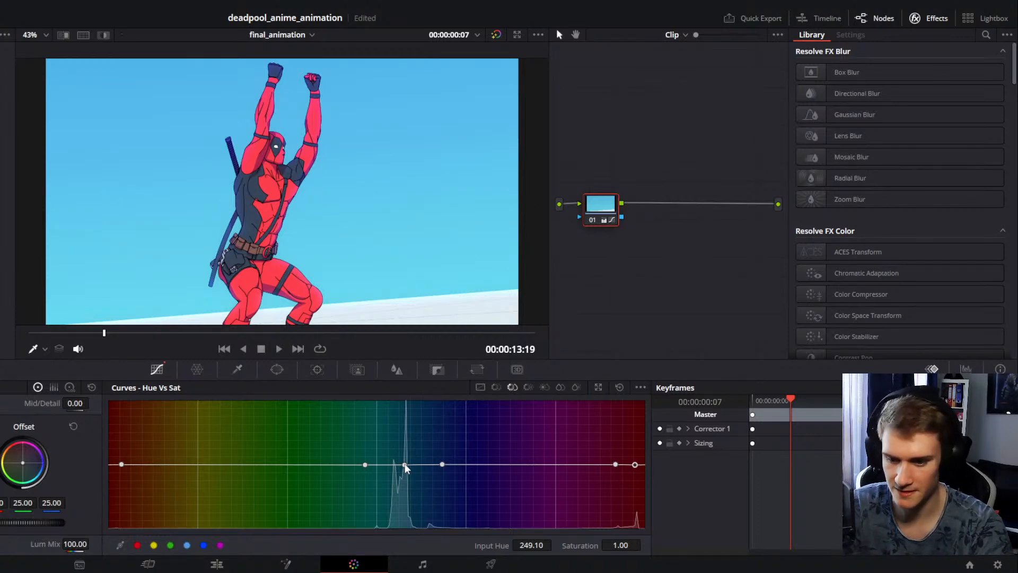
Step: Raise the sky's Hue Vs Sat point to saturation 1.35 at input hue 96.13, widen the curve's falloff toward blue, and save the project
drag(405, 463, 405, 405)
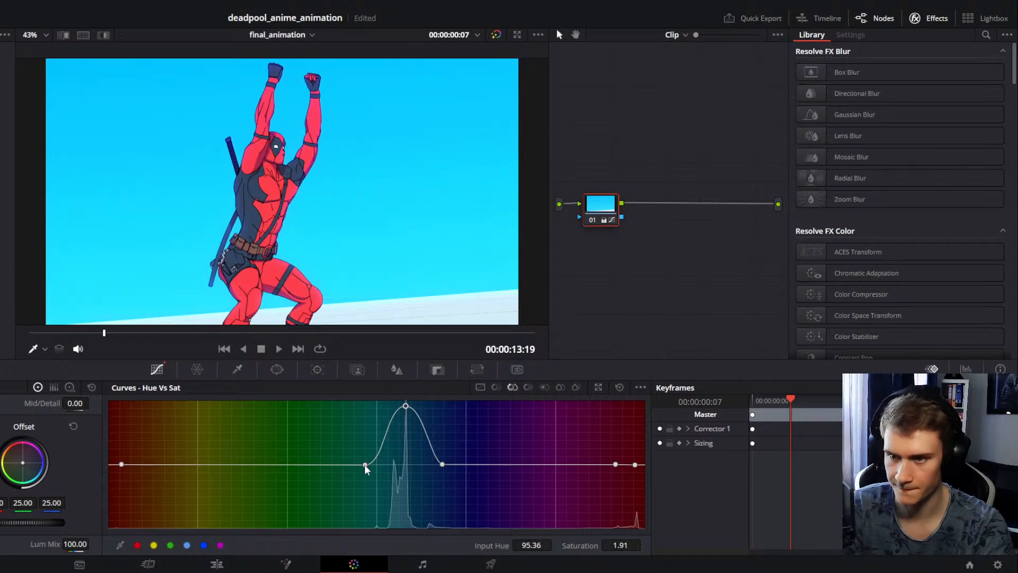
drag(442, 465, 463, 465)
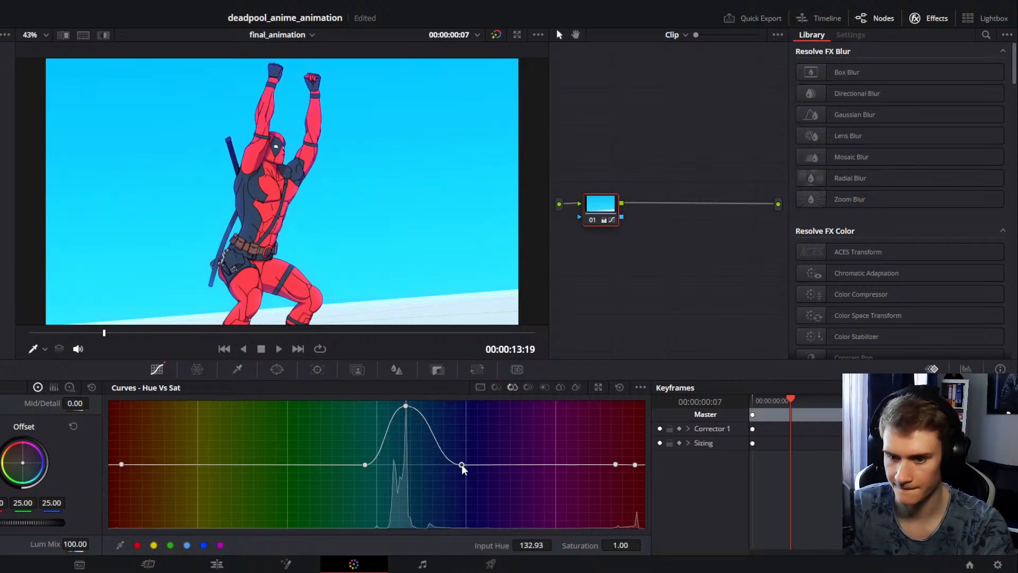
drag(405, 406, 406, 440)
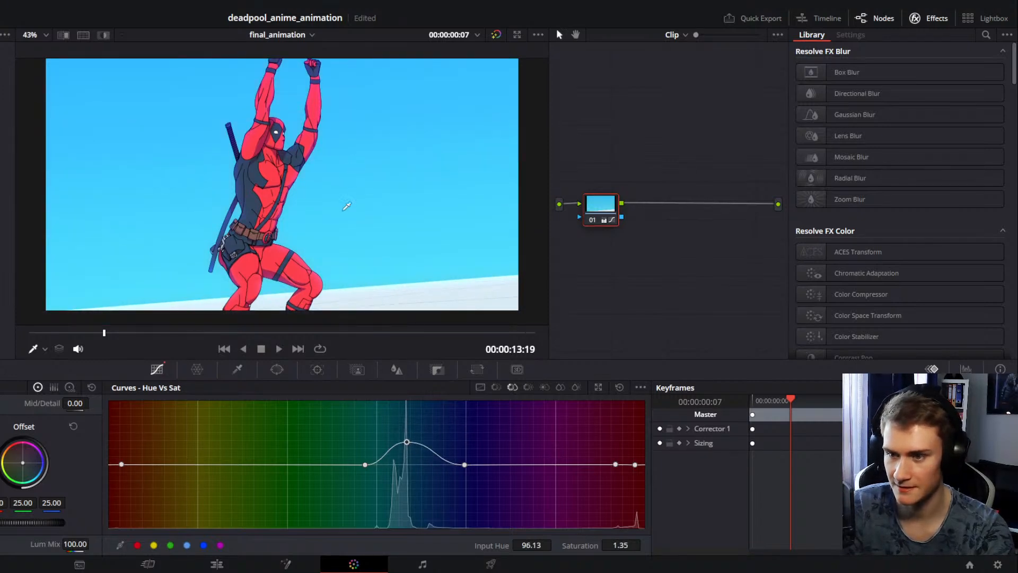
key(ctrl+s)
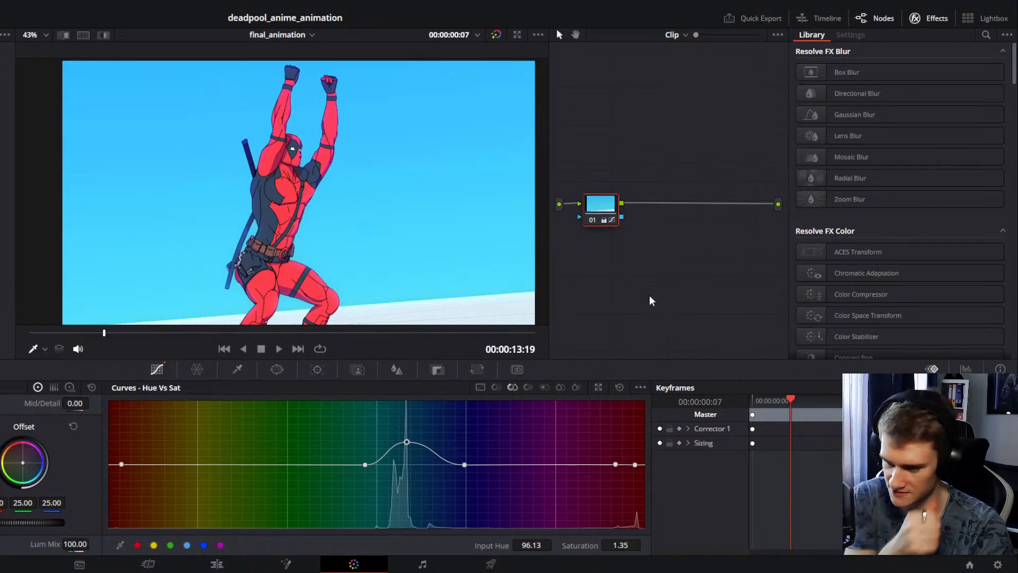
Step: Bring up the Hue - Saturation Color Warper and set its color space to HSV
click(197, 369)
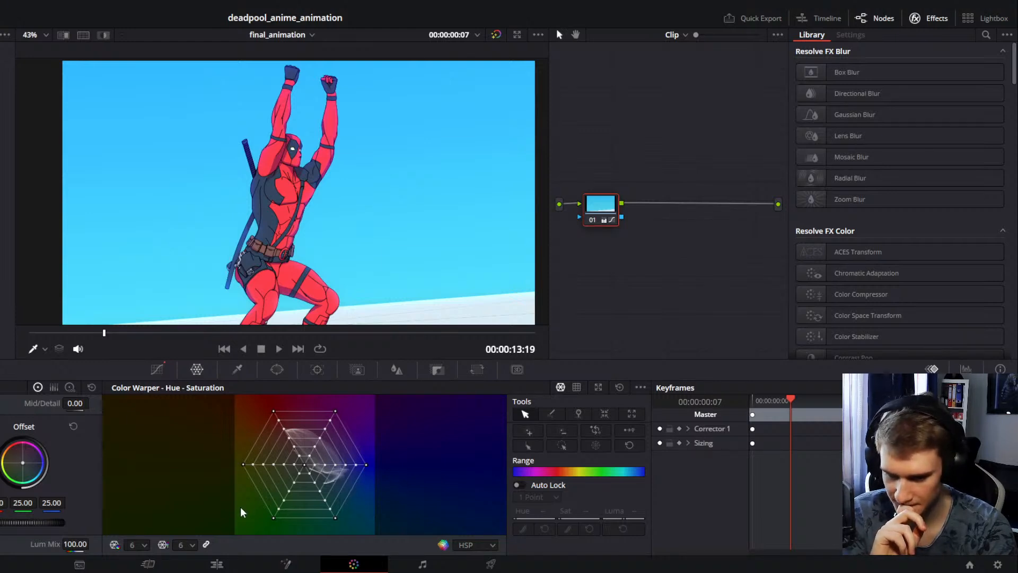
click(486, 545)
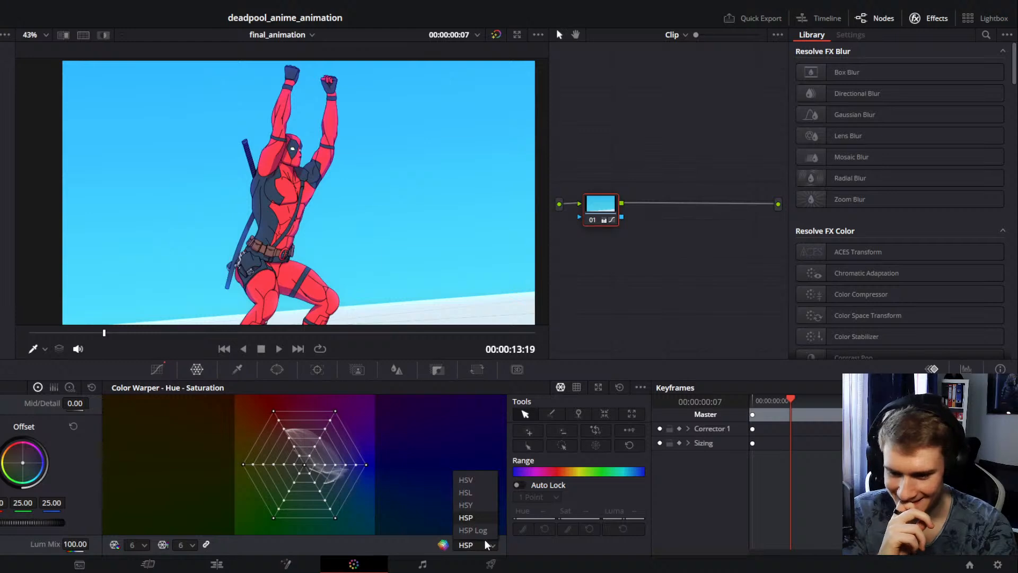
click(478, 481)
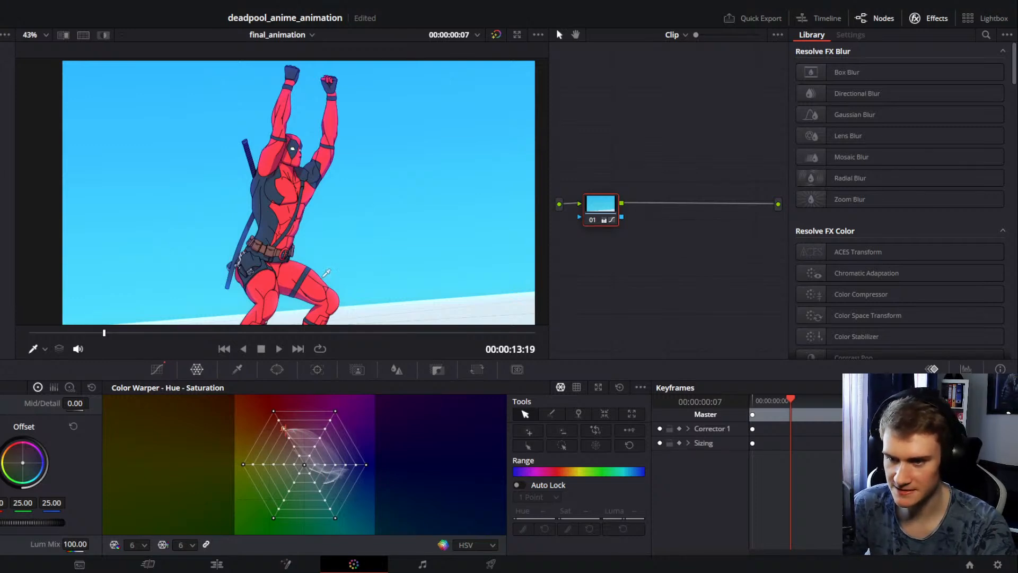
scroll(312, 213, down, 1)
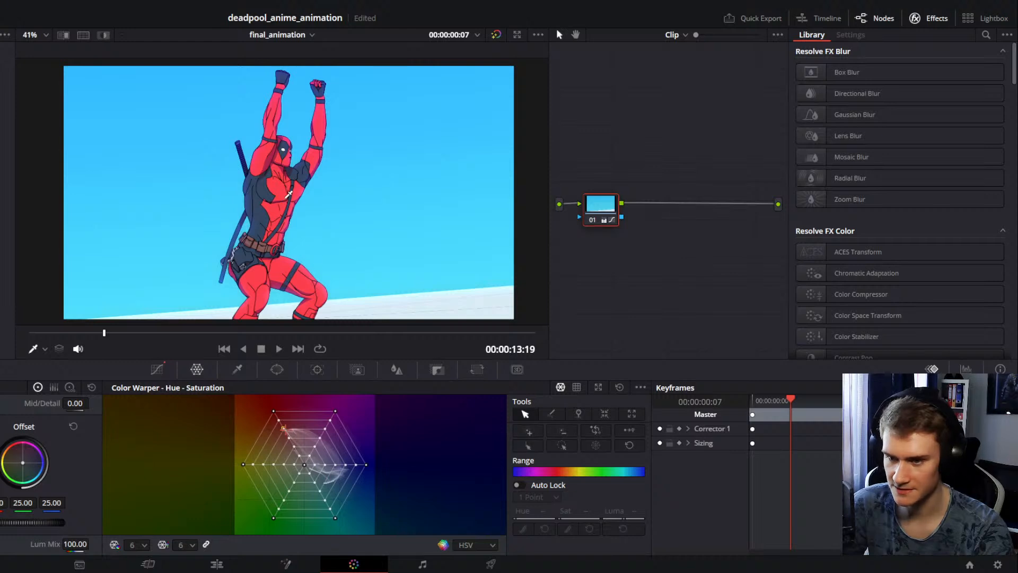
Step: Save the project and nudge the neutral centre point of the Color Warper grid to about hue 0.58 and saturation 0.02
click(288, 195)
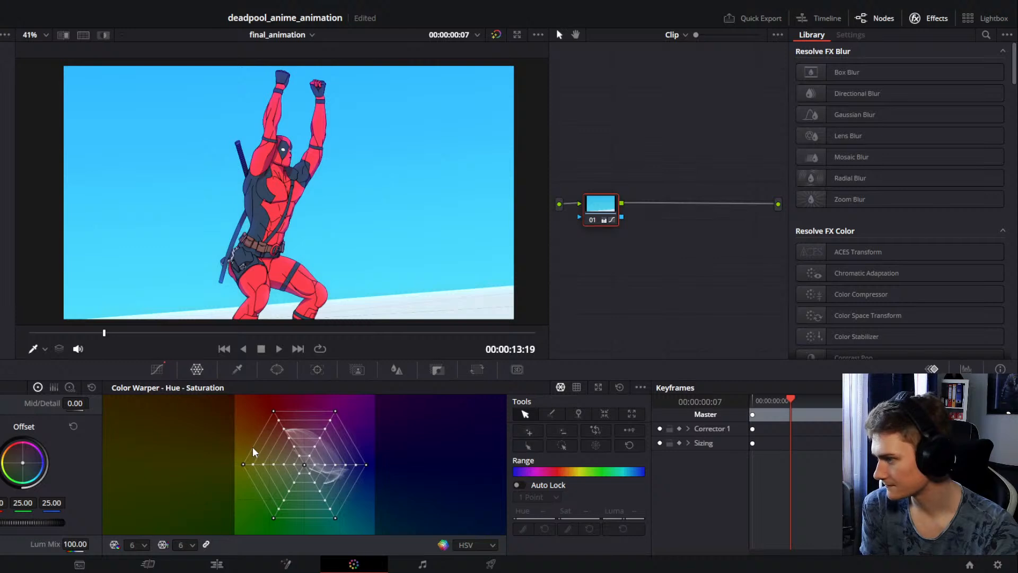
key(ctrl+s)
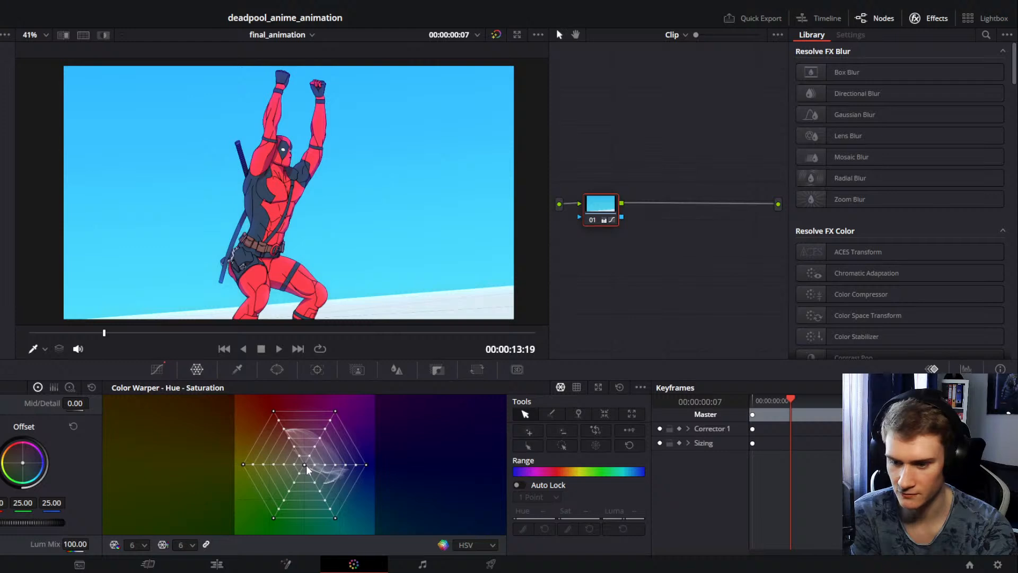
mouse_move(306, 465)
mouse_down()
mouse_move(292, 463)
mouse_move(310, 453)
mouse_move(313, 467)
mouse_move(303, 470)
mouse_move(320, 473)
mouse_move(304, 464)
mouse_up()
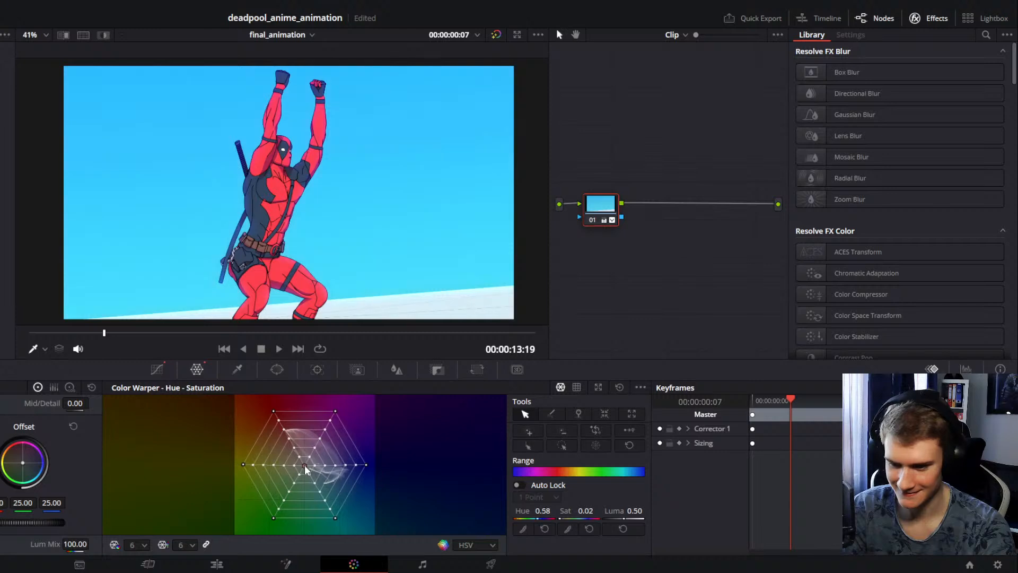
Step: Try moving the outer red point of the Color Warper grid inward and outward, undoing each change
drag(273, 410, 286, 432)
key(ctrl+z)
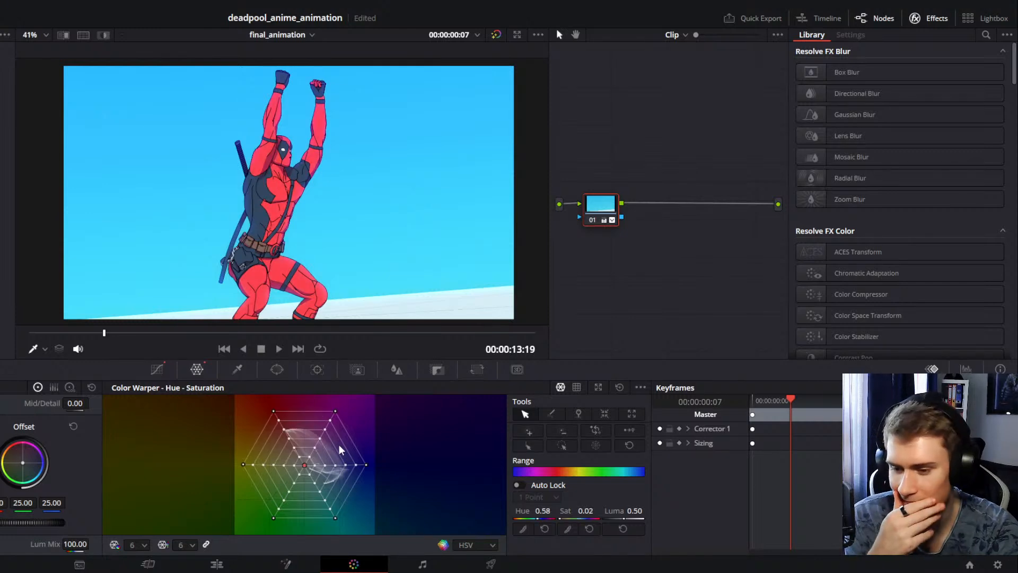
click(273, 411)
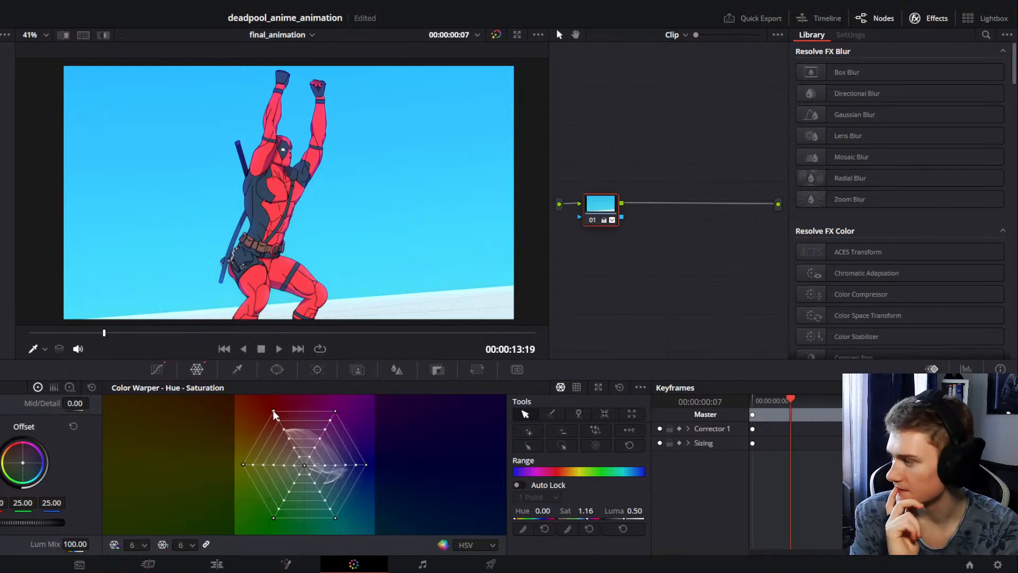
drag(273, 409, 268, 393)
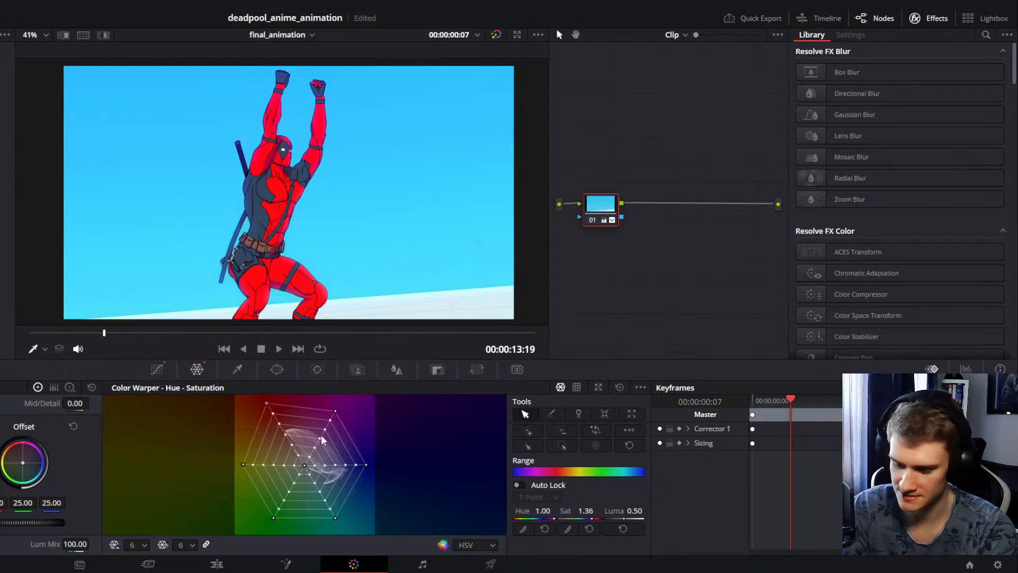
key(ctrl+z)
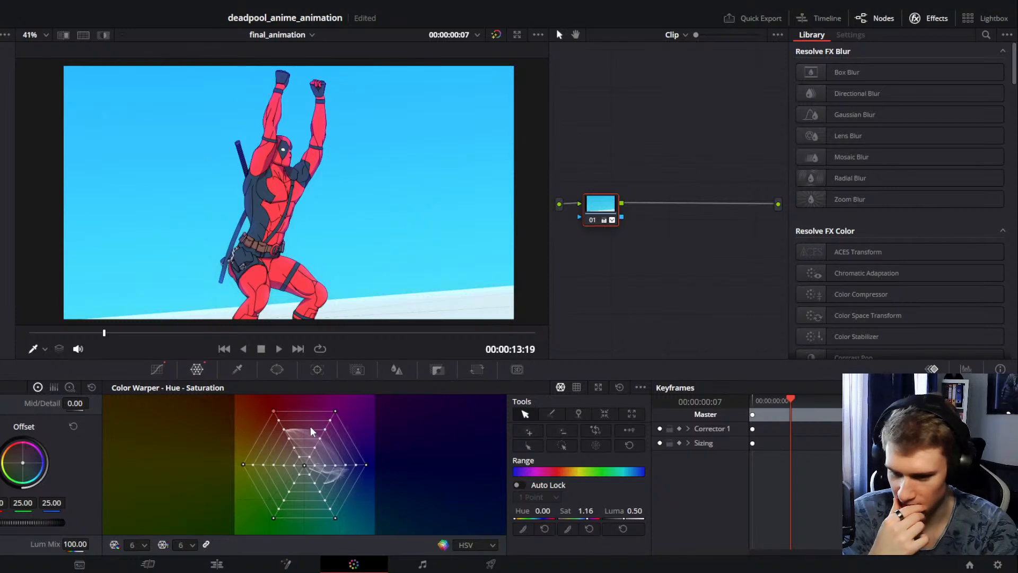
Step: Check the Color Warper's grid resolution options, then try pulling the red hues toward neutral at about 0.43 saturation and undo it
click(144, 545)
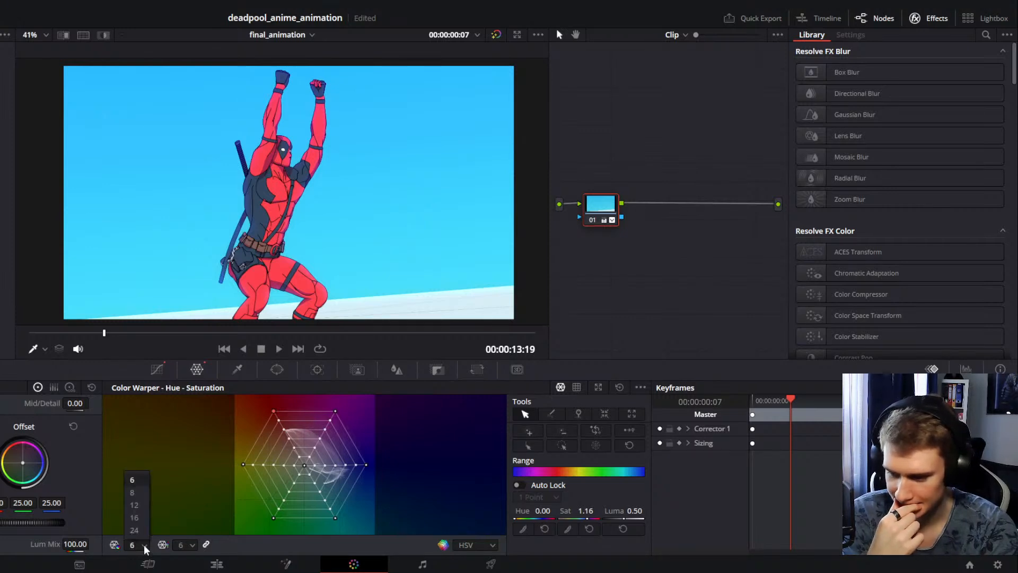
click(183, 544)
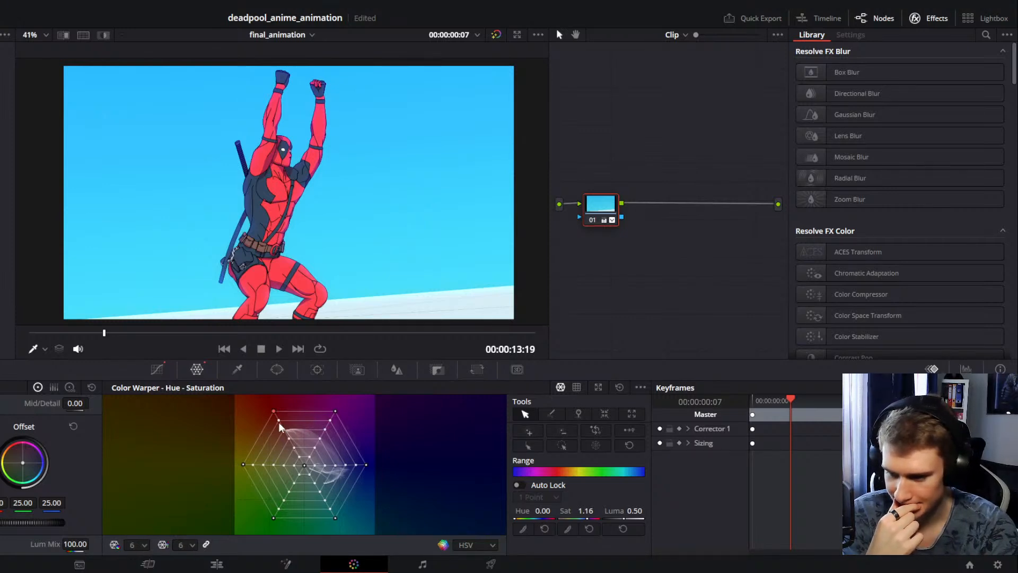
drag(278, 422, 296, 452)
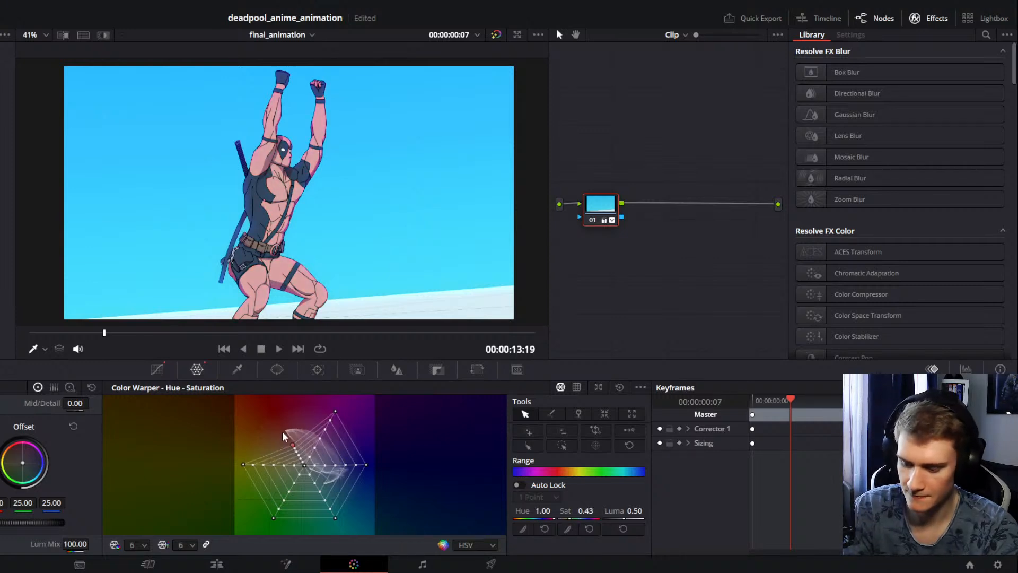
key(ctrl+z)
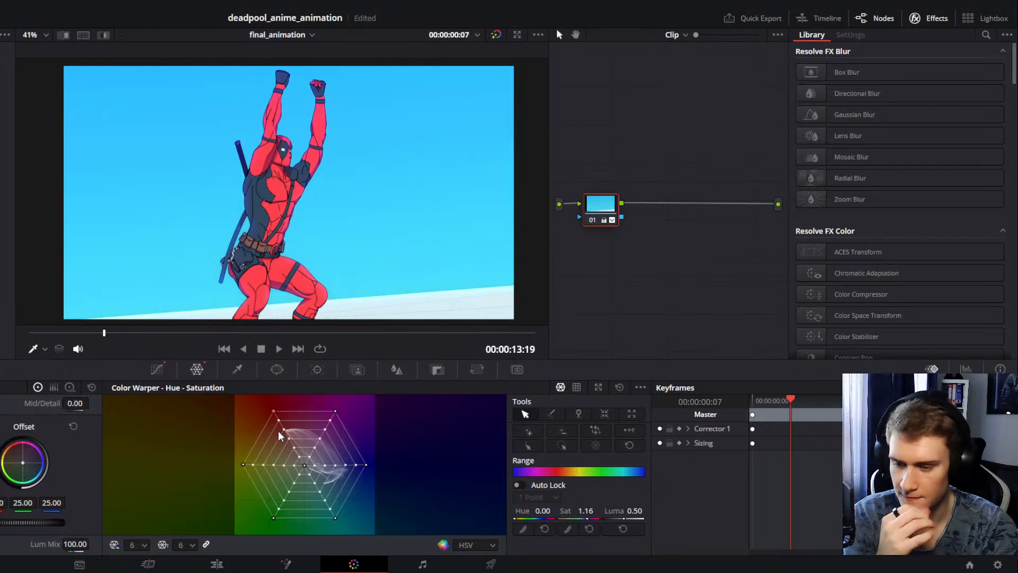
Step: Try boosting the sky blue to 2.00 on the Hue Vs Sat curve and shifting the outer blue Color Warper point toward cyan
click(157, 369)
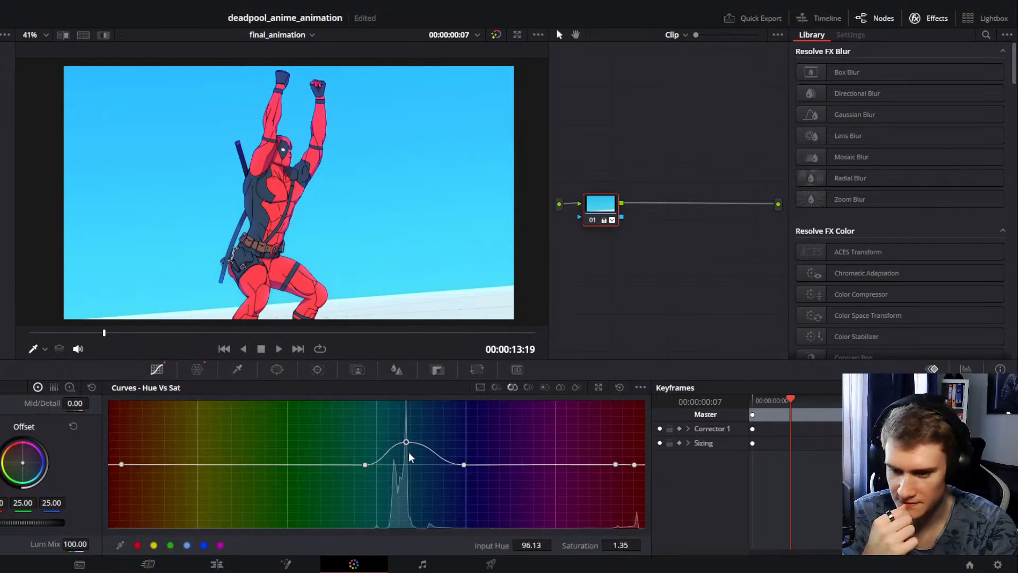
drag(406, 443, 406, 401)
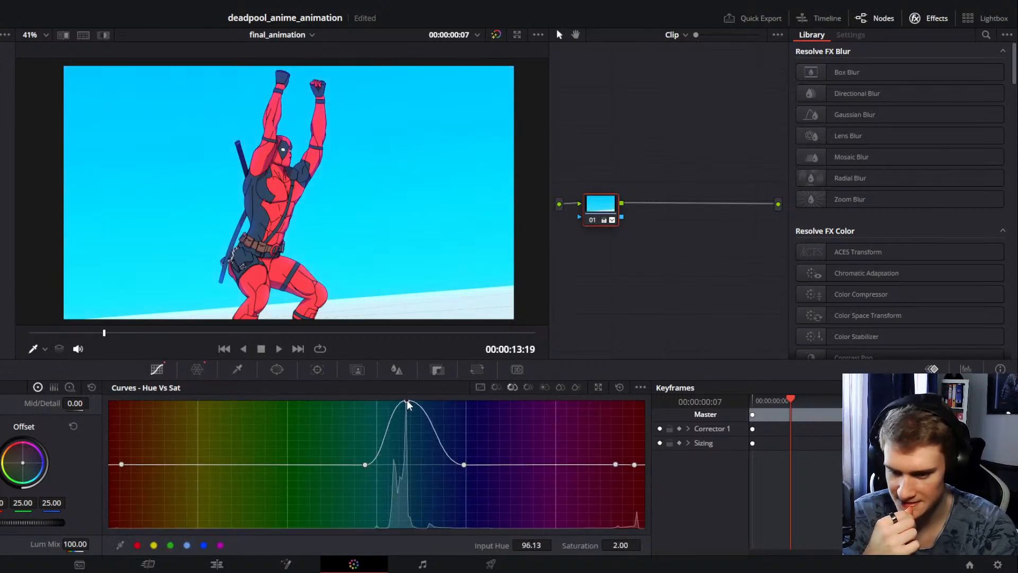
click(196, 370)
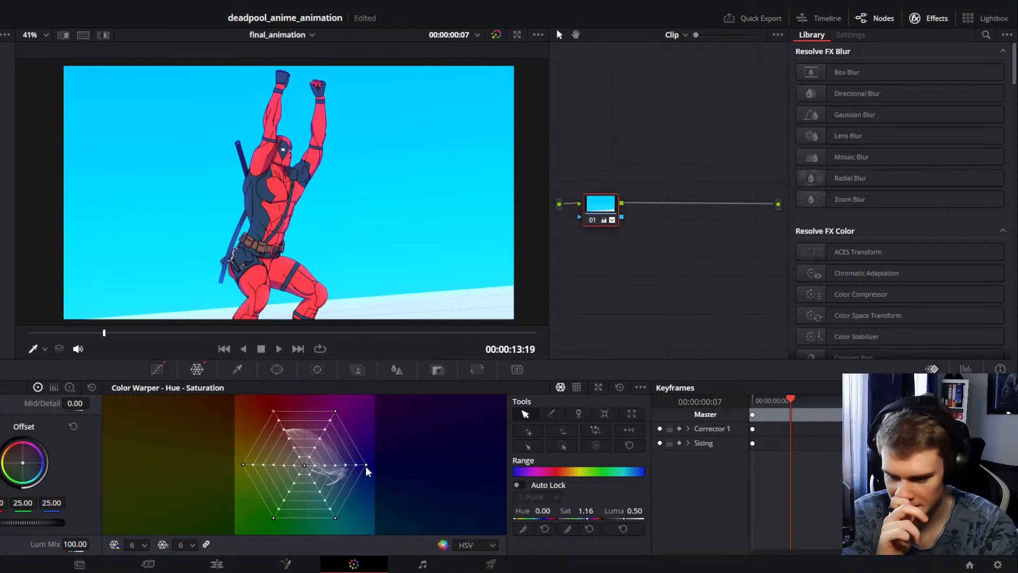
mouse_move(366, 464)
mouse_down()
mouse_move(389, 467)
mouse_move(333, 466)
mouse_move(365, 468)
mouse_up()
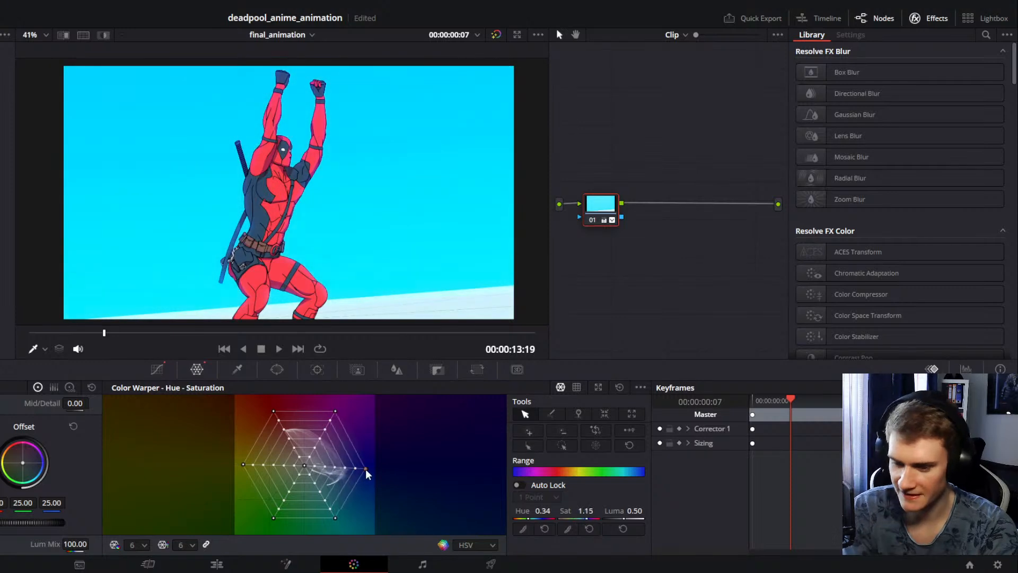
Step: Lower the sky-blue point on the Hue Vs Sat curve to a saturation of about 1.44
click(158, 369)
drag(405, 403, 405, 436)
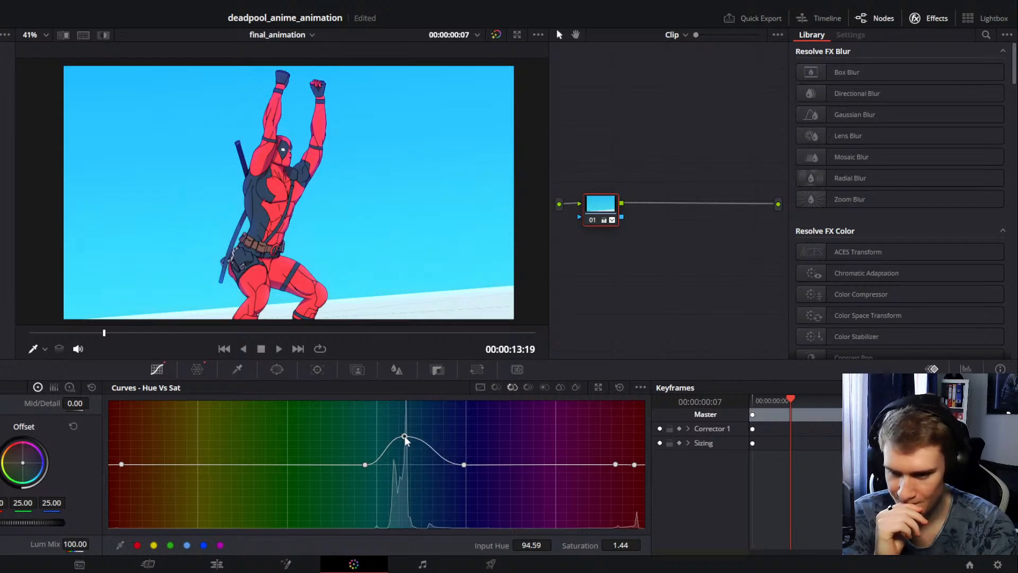
click(197, 369)
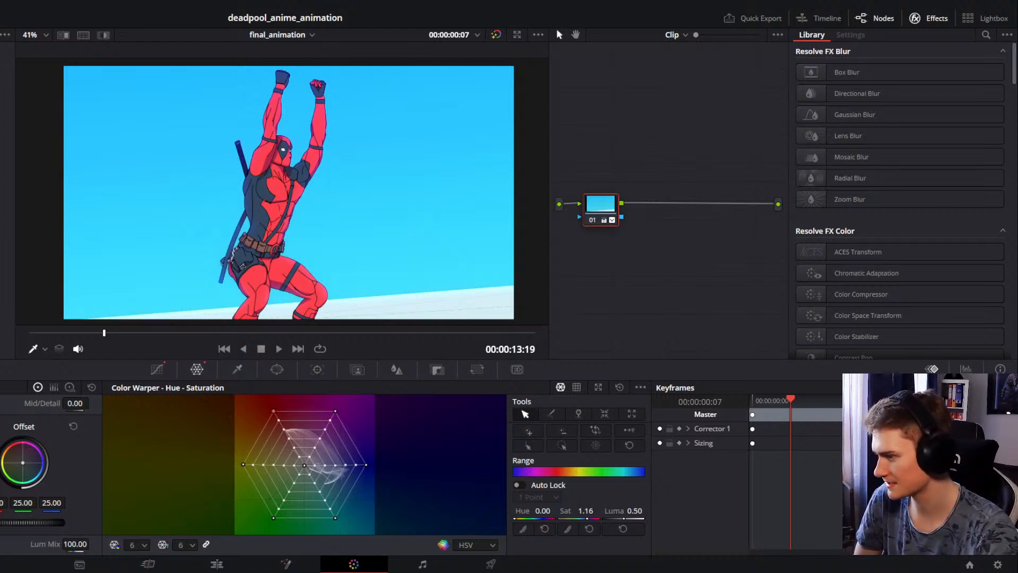
Step: Try fully desaturating the sky blue on the Hue Vs Sat curve, reset it to 1.00, then try desaturating the red and undo it
click(157, 369)
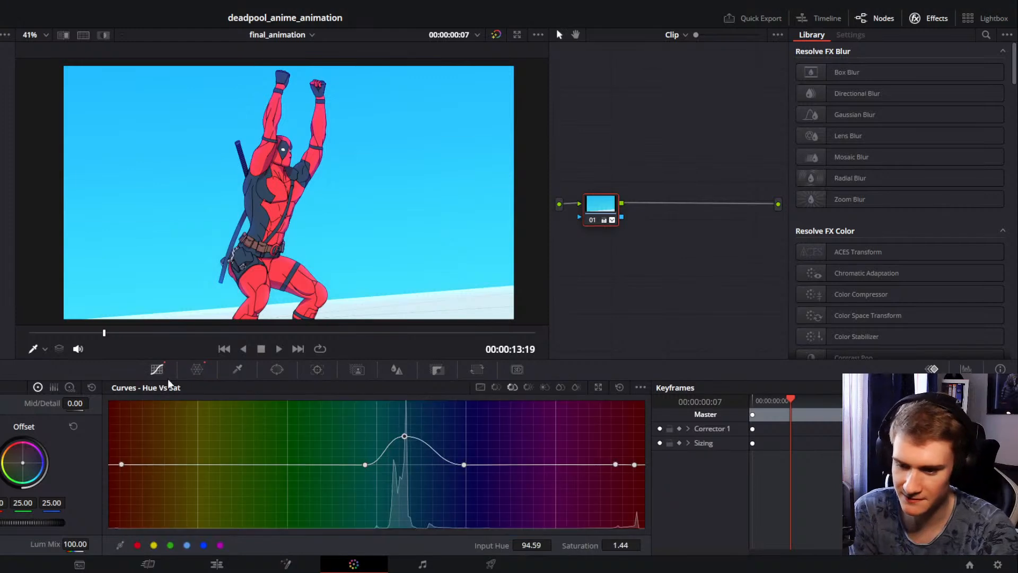
drag(404, 437, 402, 529)
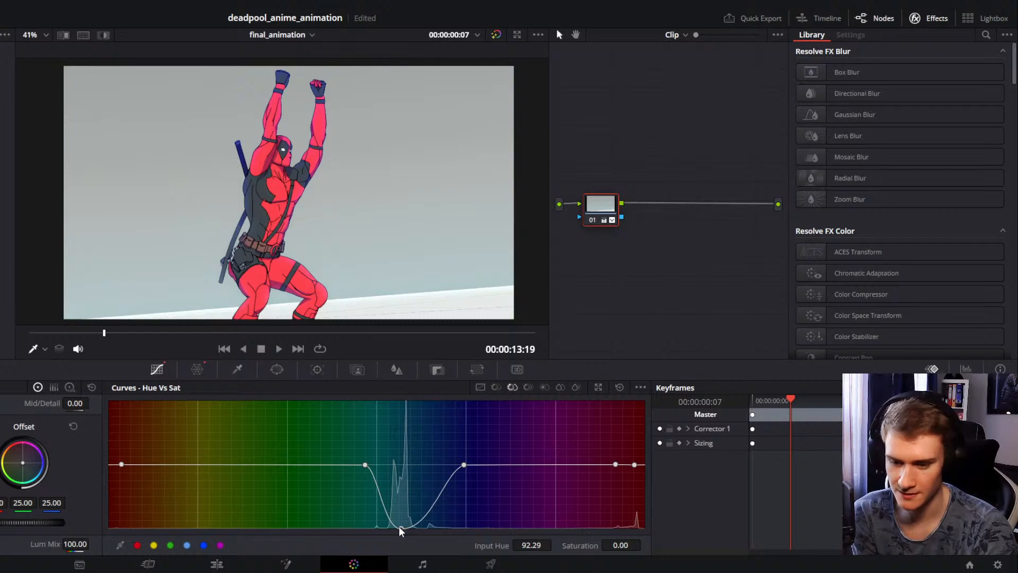
drag(398, 525, 405, 465)
drag(636, 465, 637, 525)
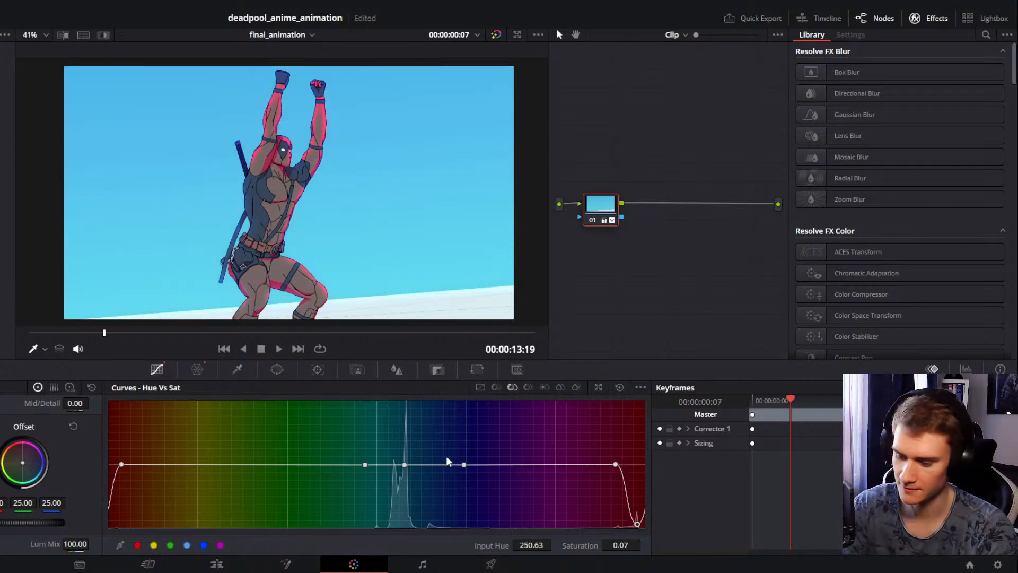
key(ctrl+z)
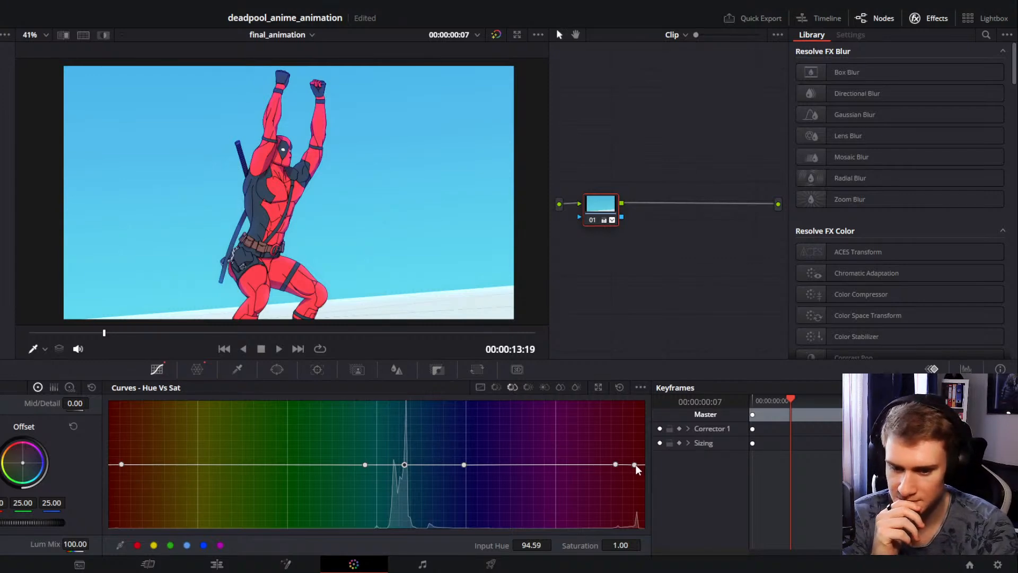
Step: Widen the red range on the Hue Vs Sat curve, setting red saturation to about 0.92 and sky-blue saturation to about 1.40
drag(615, 465, 604, 465)
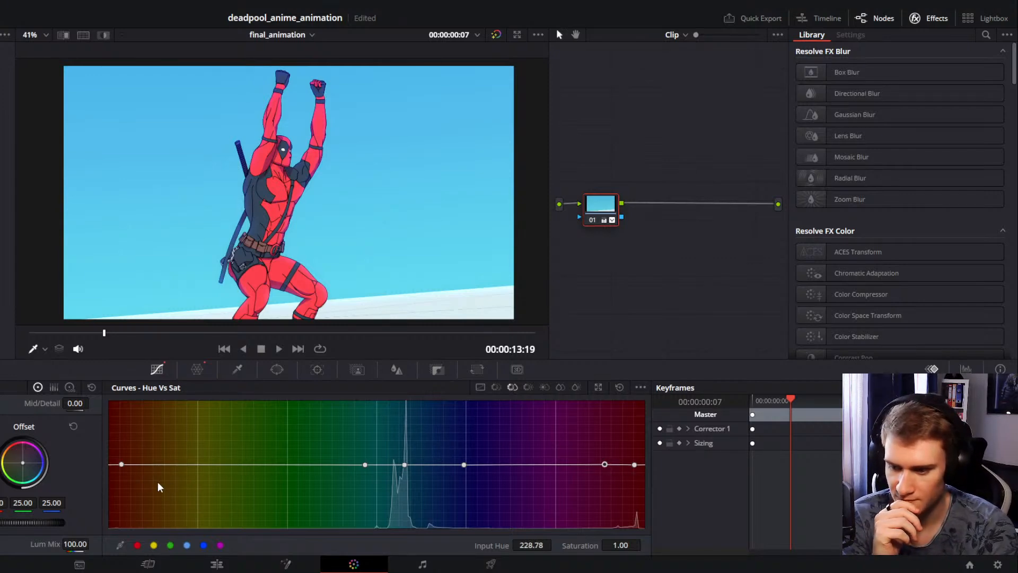
drag(122, 464, 124, 464)
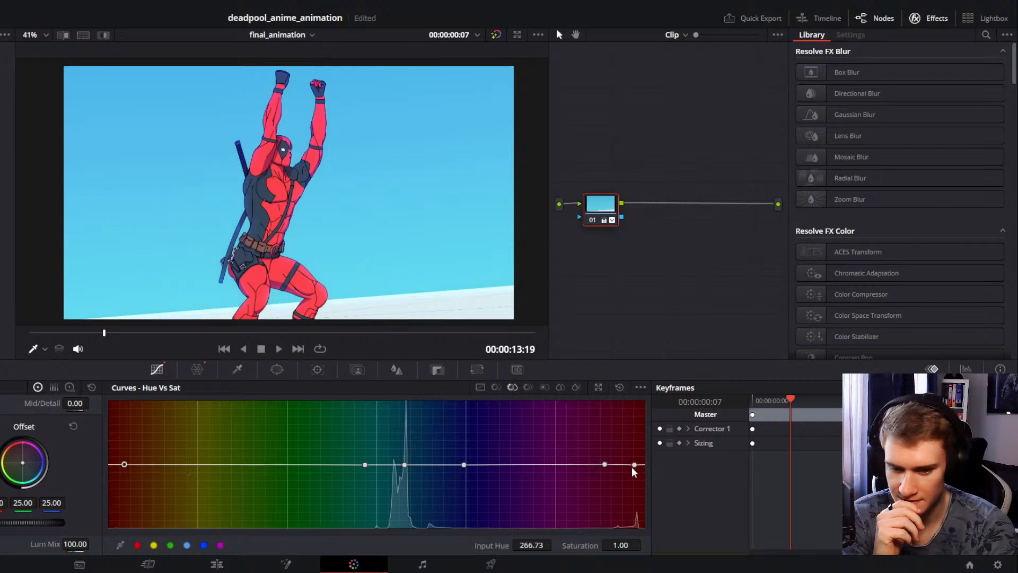
drag(634, 465, 634, 469)
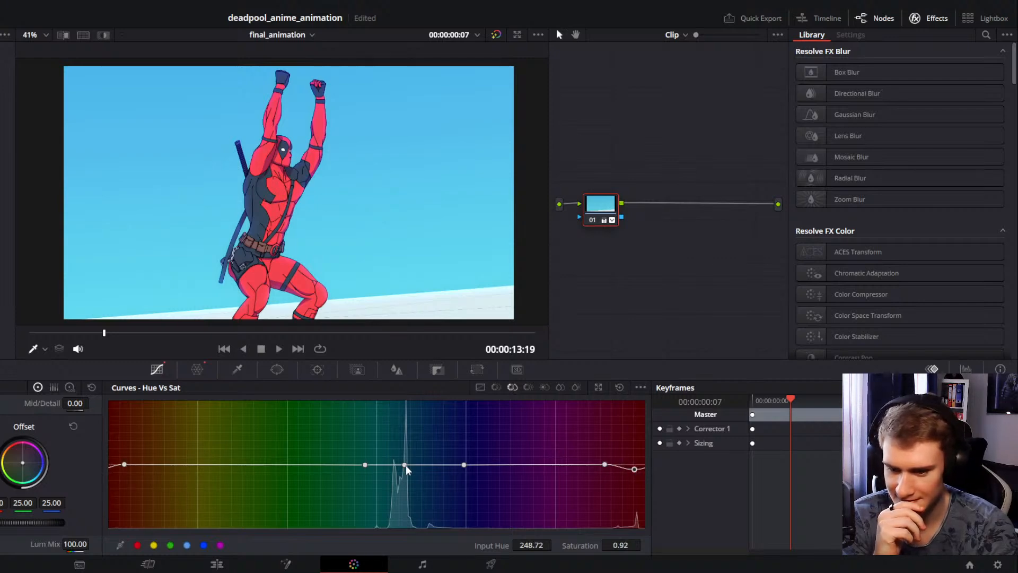
drag(406, 465, 406, 439)
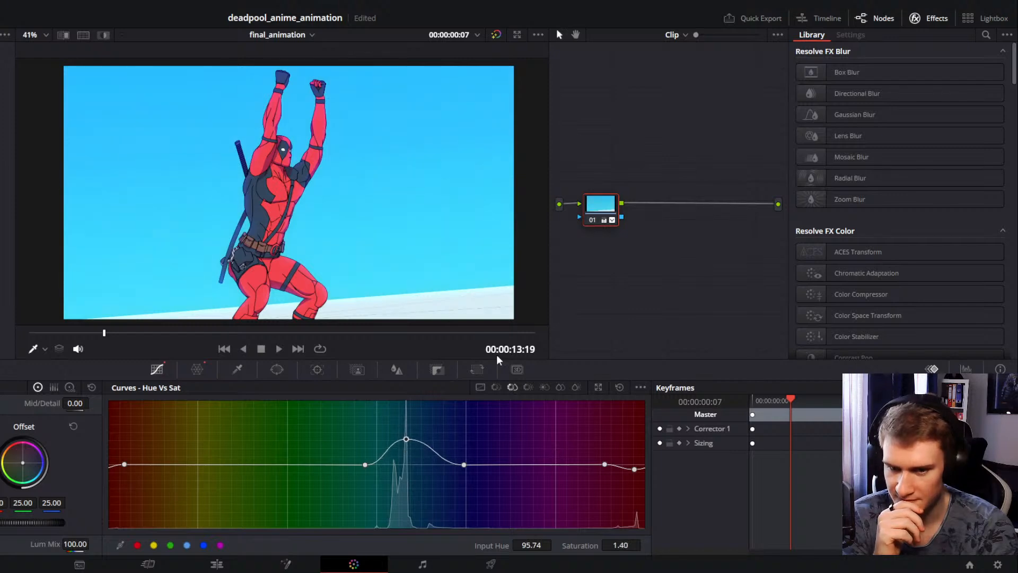
click(592, 221)
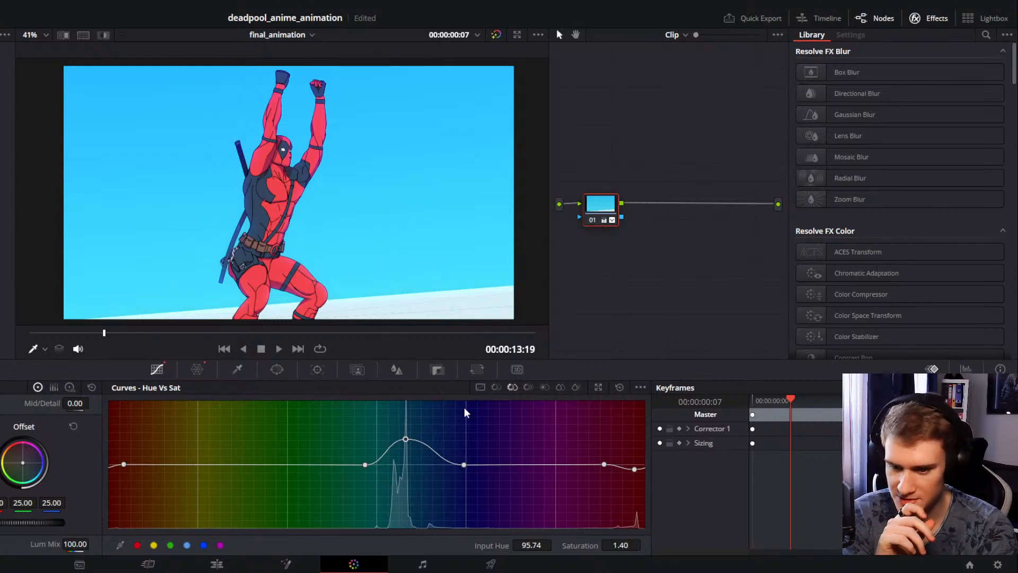
Step: Sample the character's red suit for the Hue Vs Hue curve and set the red hue rotation to about 0.80
click(495, 386)
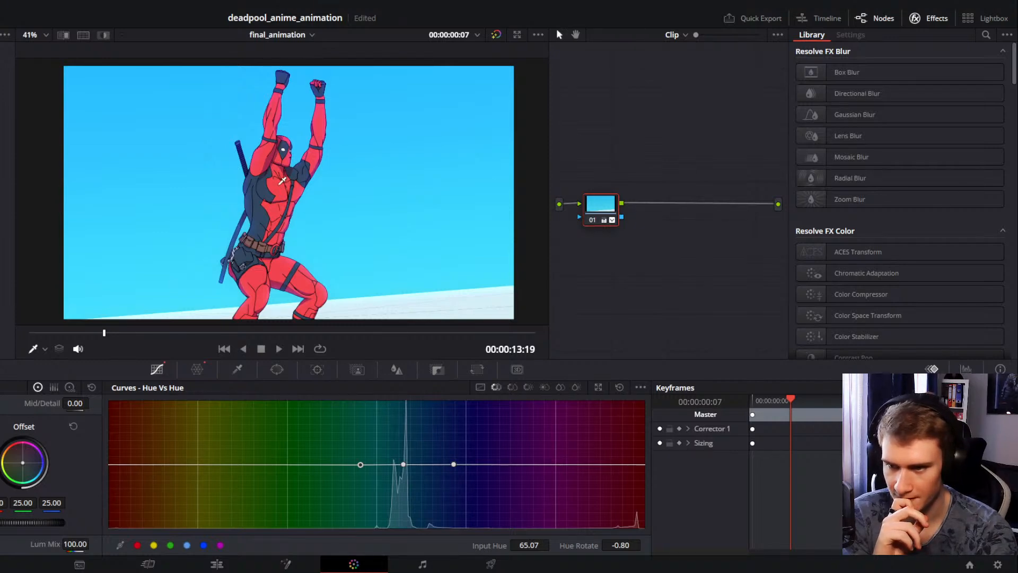
click(282, 181)
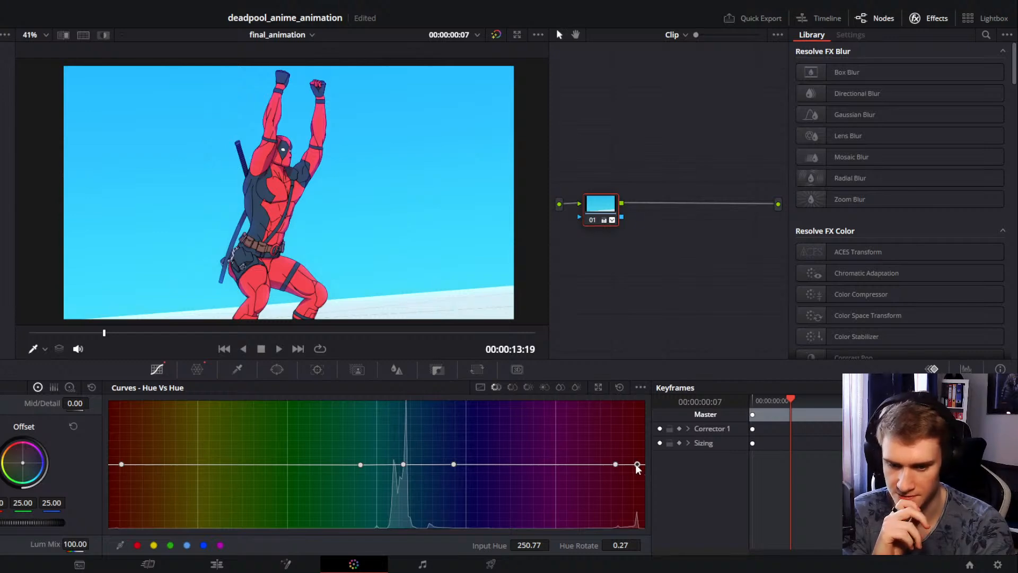
mouse_move(638, 465)
mouse_down()
mouse_move(637, 445)
mouse_move(639, 465)
mouse_up()
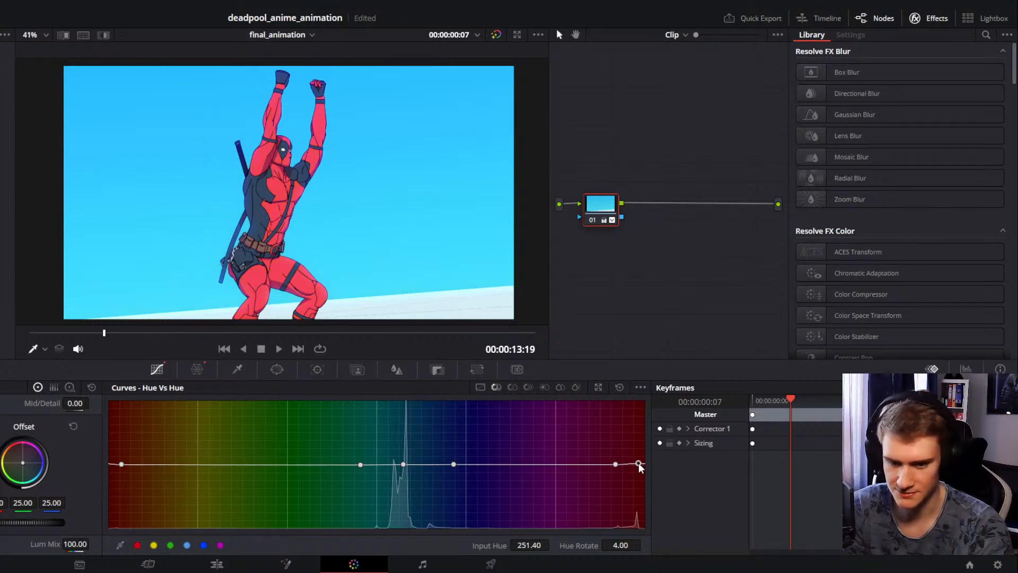
drag(639, 465, 638, 465)
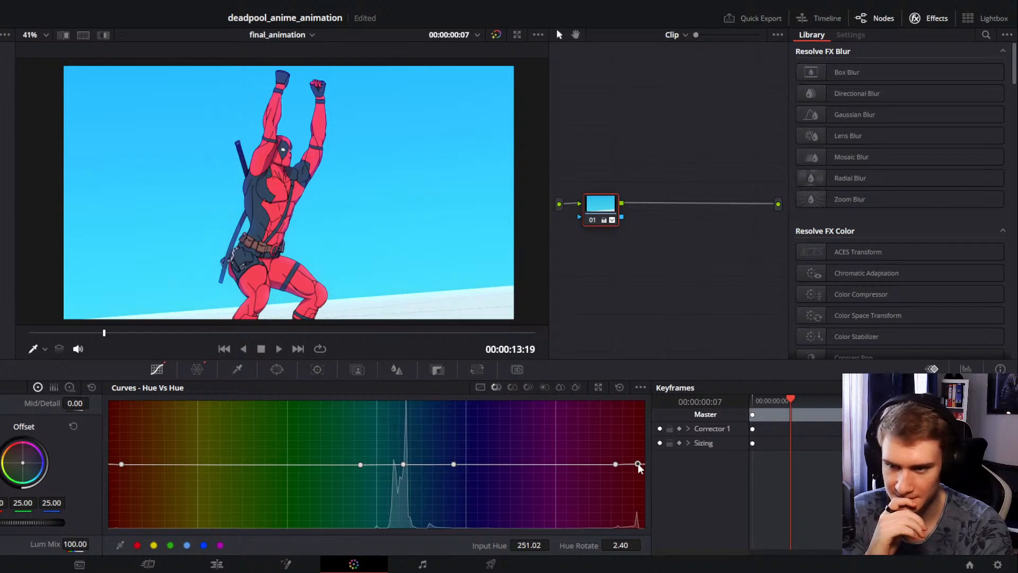
drag(639, 465, 638, 465)
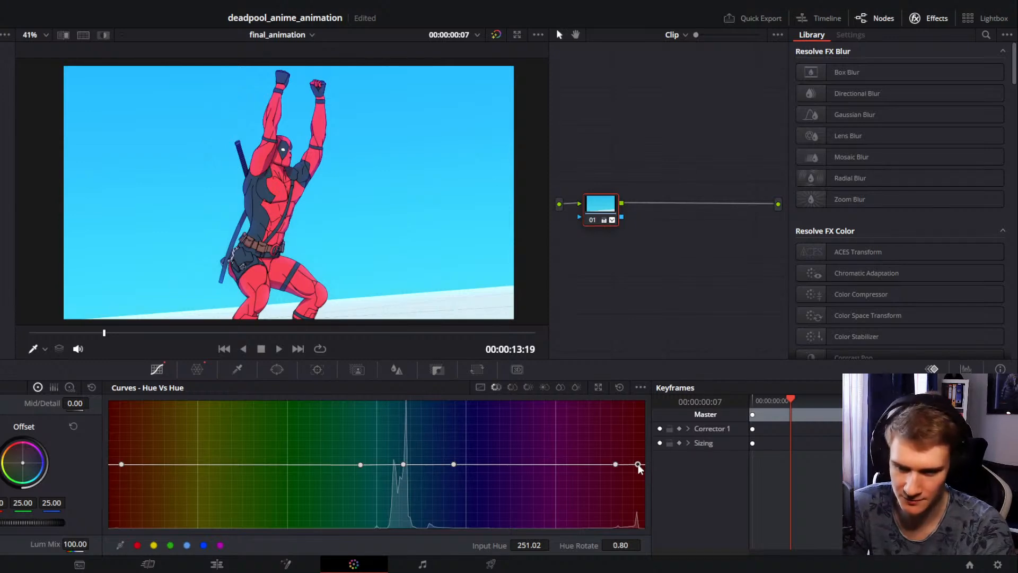
Step: Try a sky-blue hue rotation of about -10.40 on the Hue Vs Hue curve, return it to -0.80, and save the project
drag(403, 465, 404, 468)
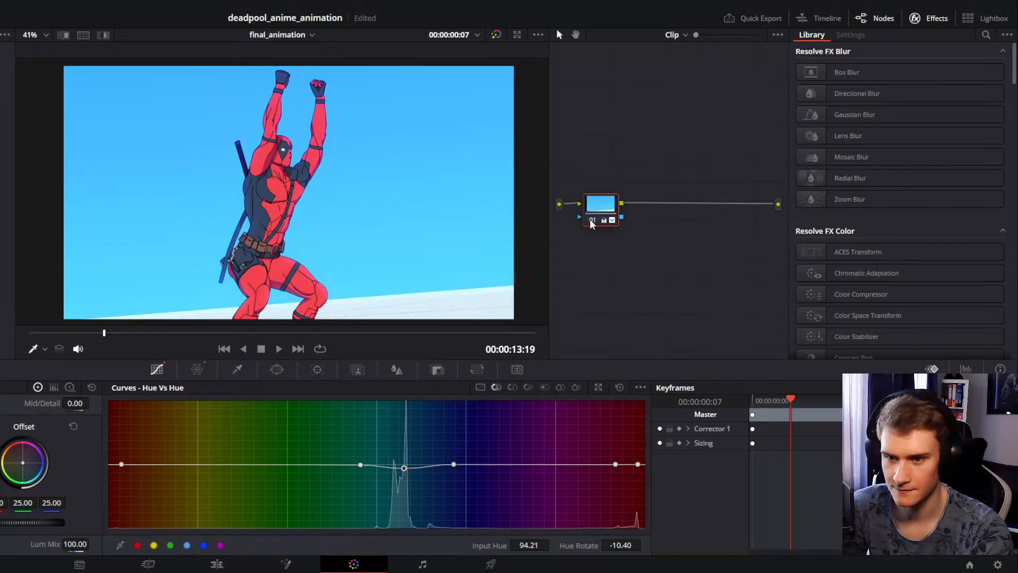
drag(405, 469, 403, 463)
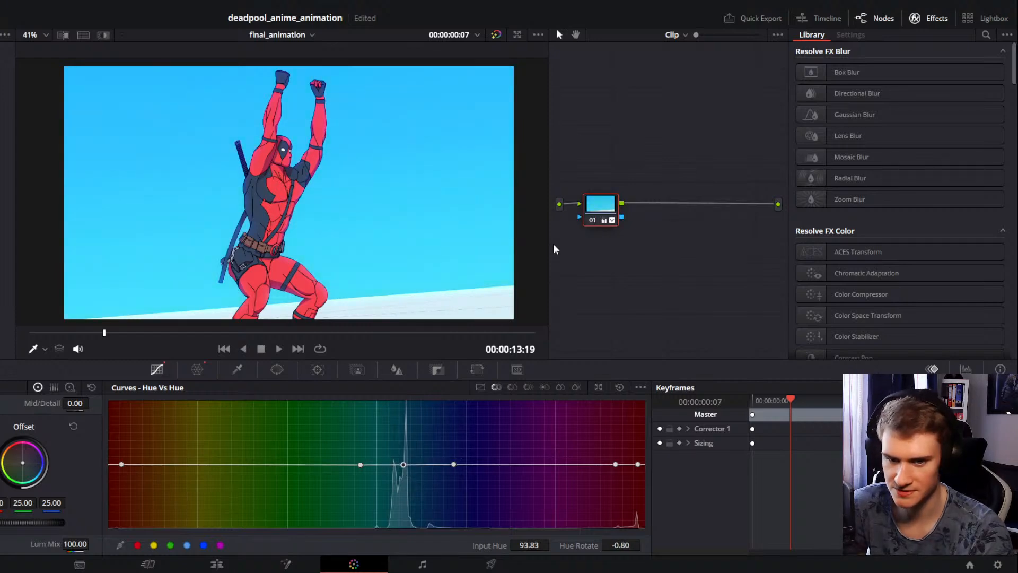
click(592, 219)
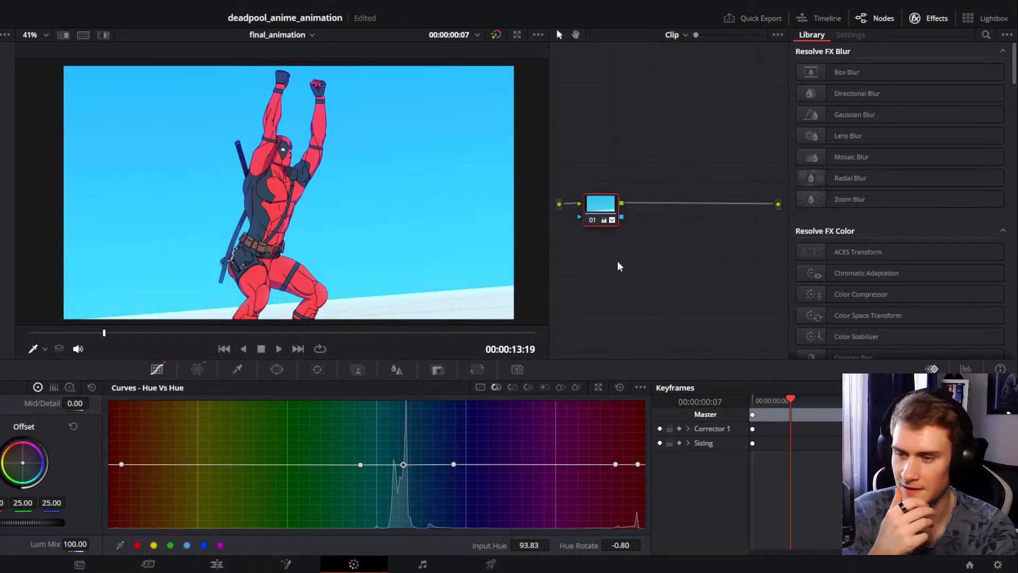
key(ctrl+s)
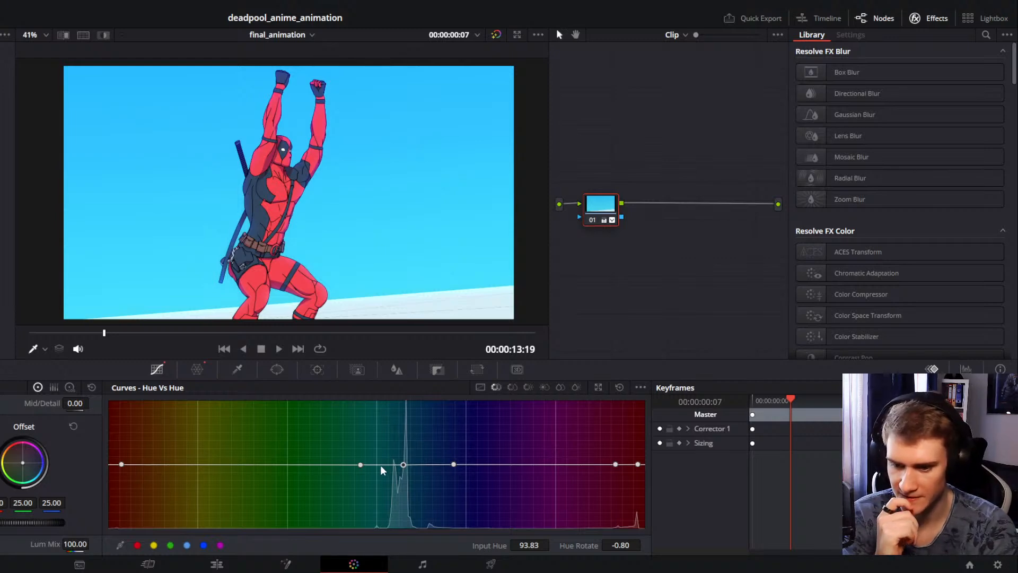
Step: Try a hue rotation of about -10.40 on a deeper-blue point of the Hue Vs Hue curve, then undo the point changes
drag(360, 464, 433, 475)
drag(435, 443, 434, 468)
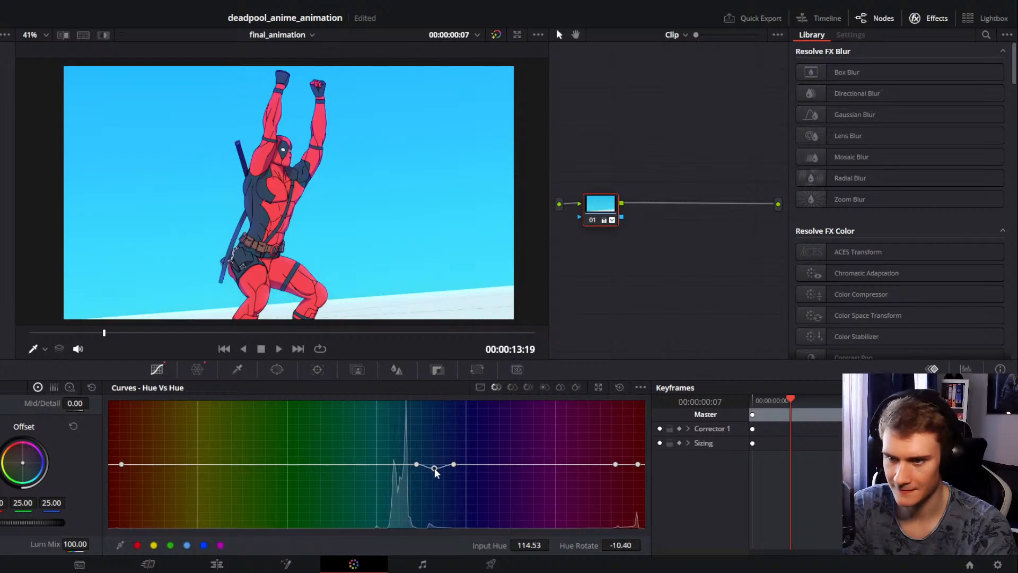
key(ctrl+z)
key(ctrl+z)
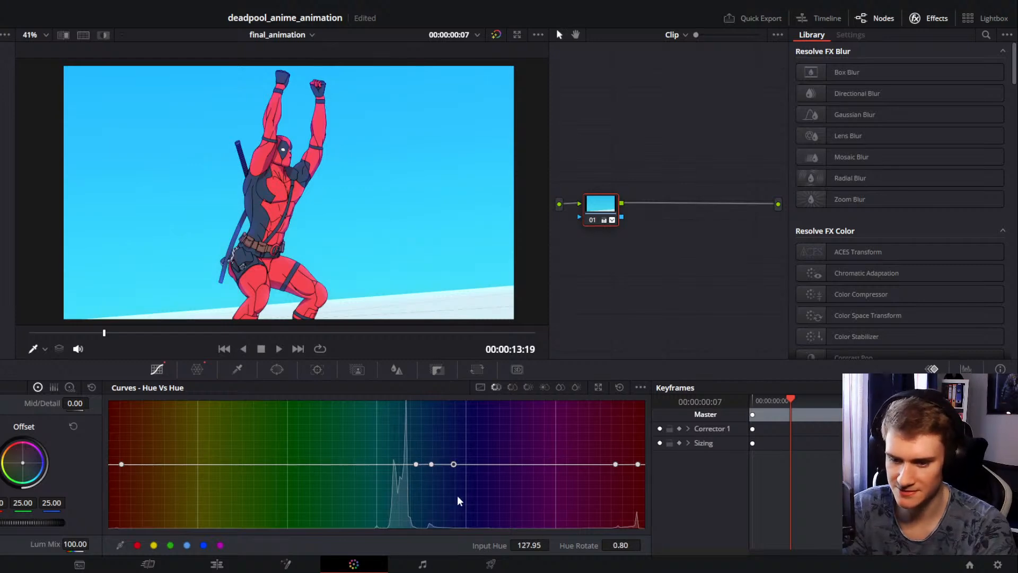
key(ctrl+z)
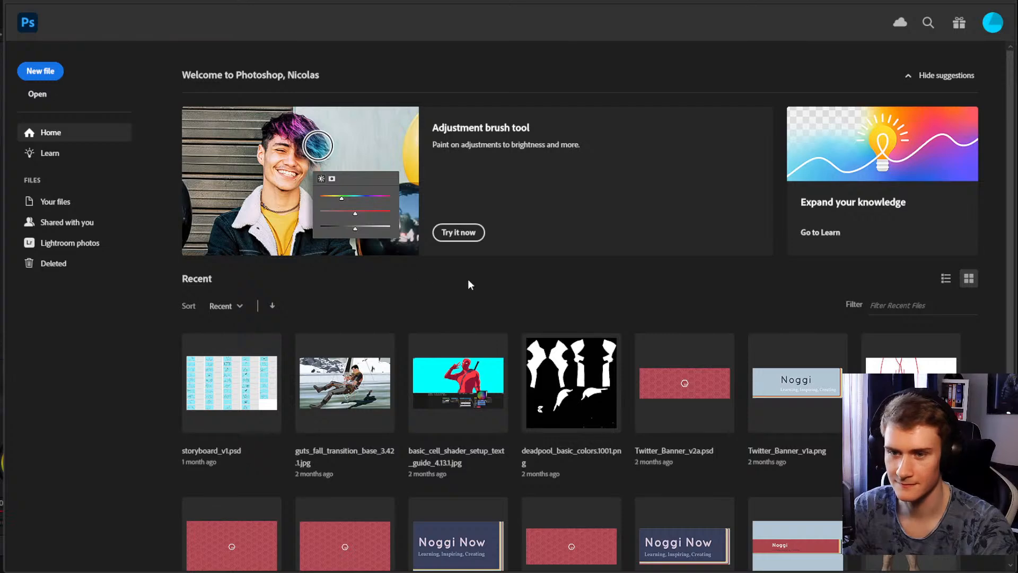
Step: Switch to Photoshop, create a 1300 x 1064 px document from the Clipboard preset, and paste in the football photo
click(43, 71)
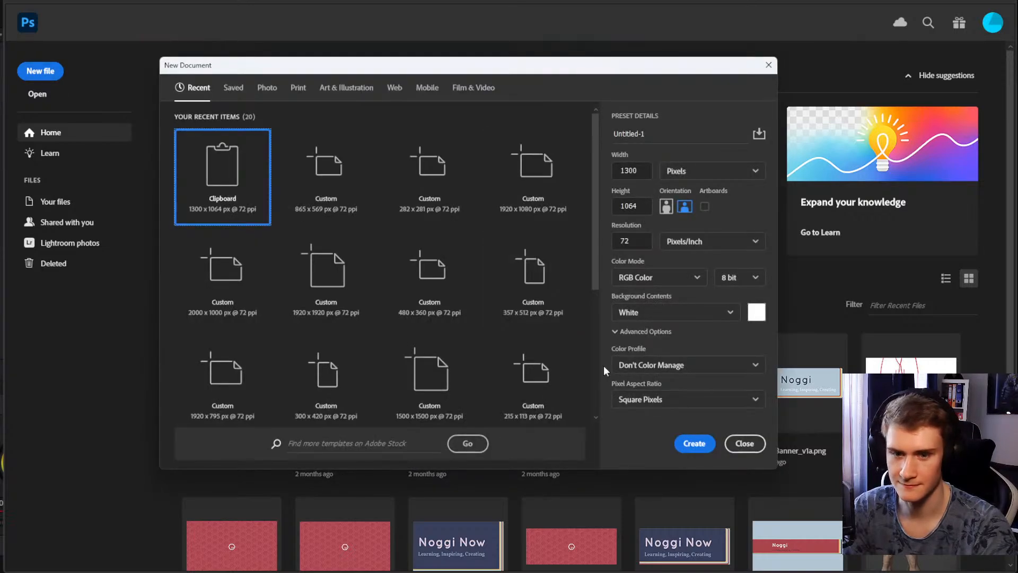
click(689, 442)
mouse_move(441, 318)
mouse_down()
mouse_move(436, 338)
mouse_move(444, 319)
mouse_up()
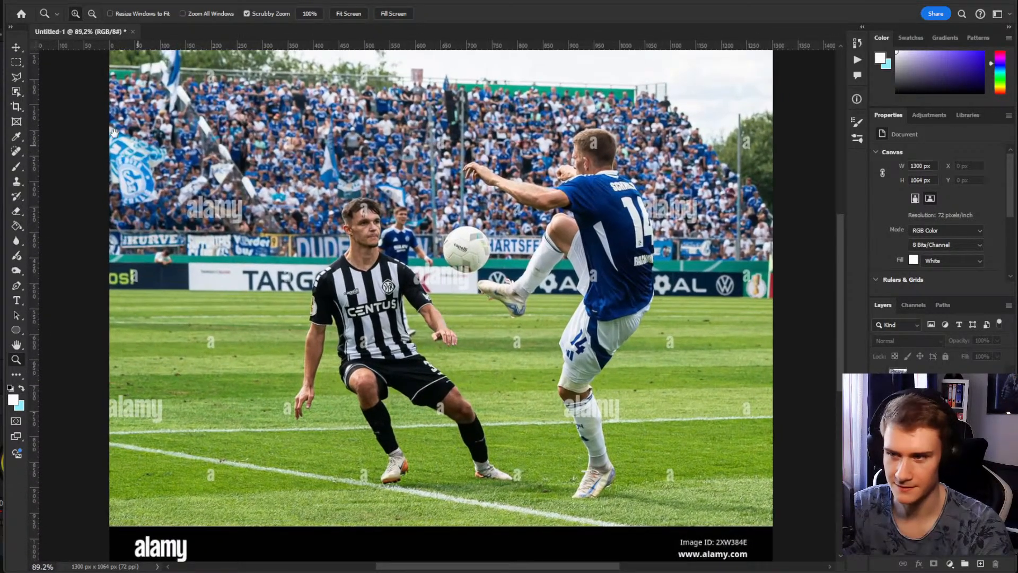
Step: Add a Color Balance adjustment layer above the football photo and set the midtone Magenta–Green balance to -10
click(16, 48)
click(929, 373)
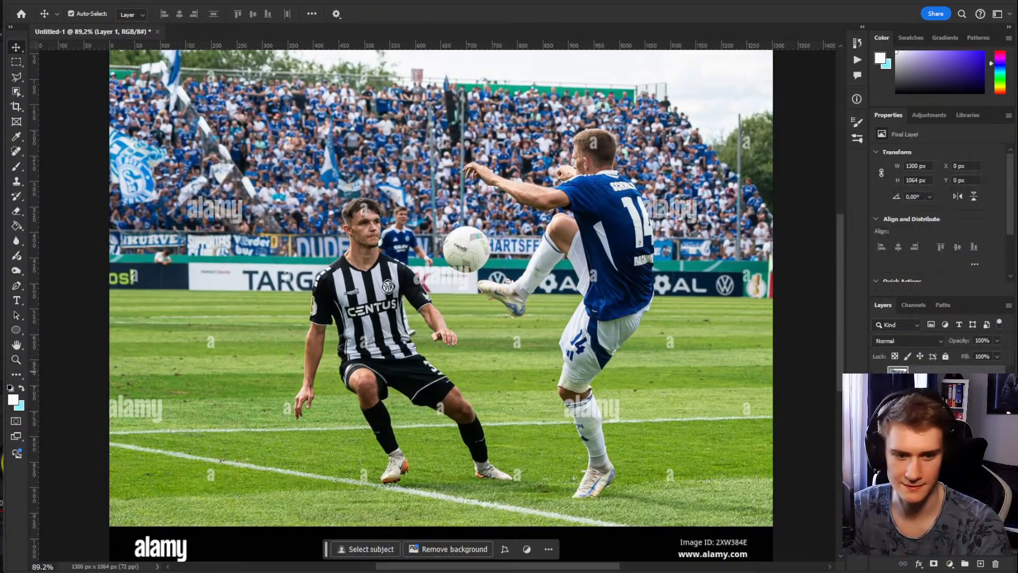
click(950, 563)
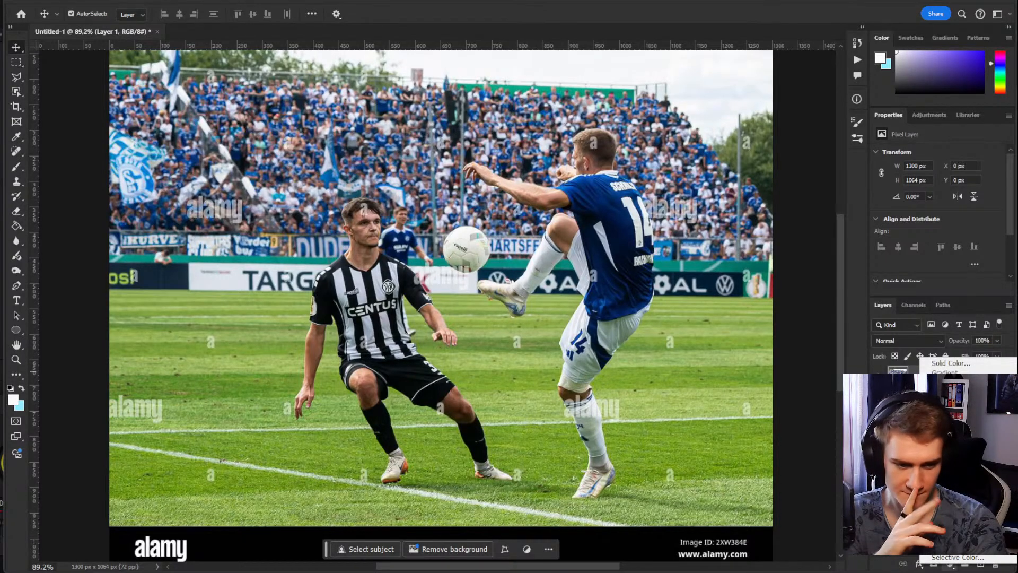
click(952, 462)
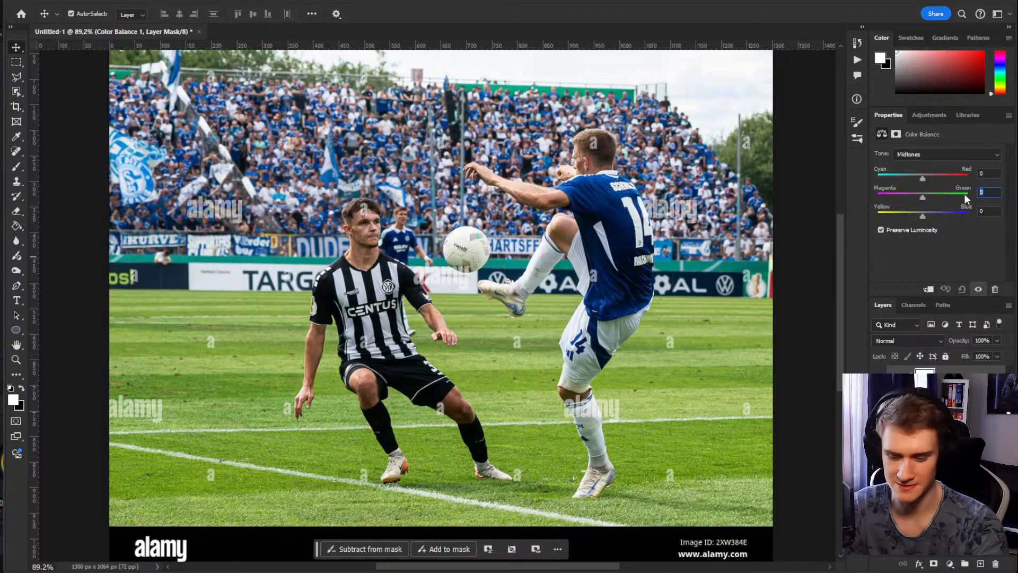
text(-10)
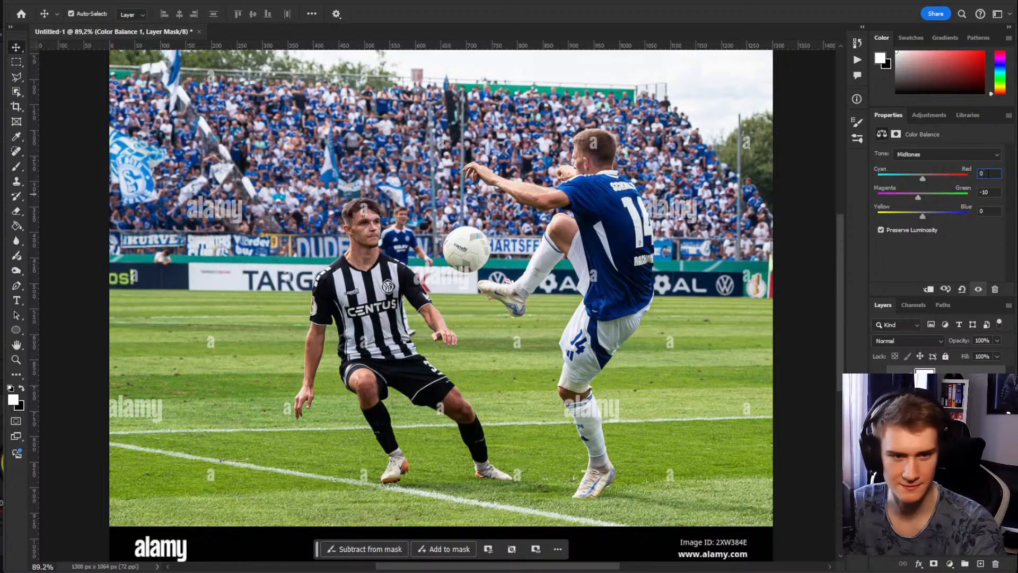
key(Return)
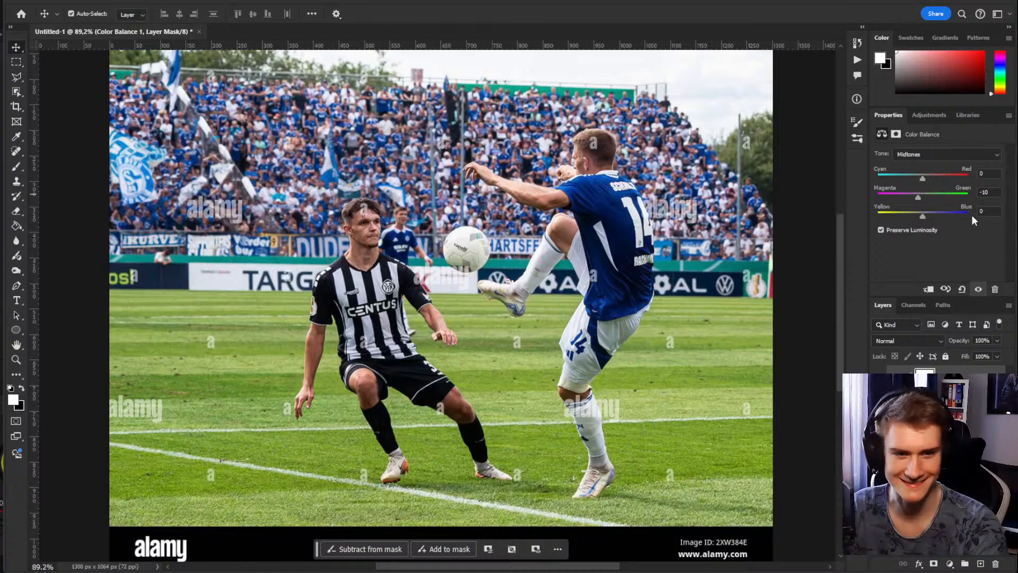
Step: Set the midtone Yellow–Blue balance to +10 and, after trying -10, set the Cyan–Red balance to +10
drag(985, 211, 957, 215)
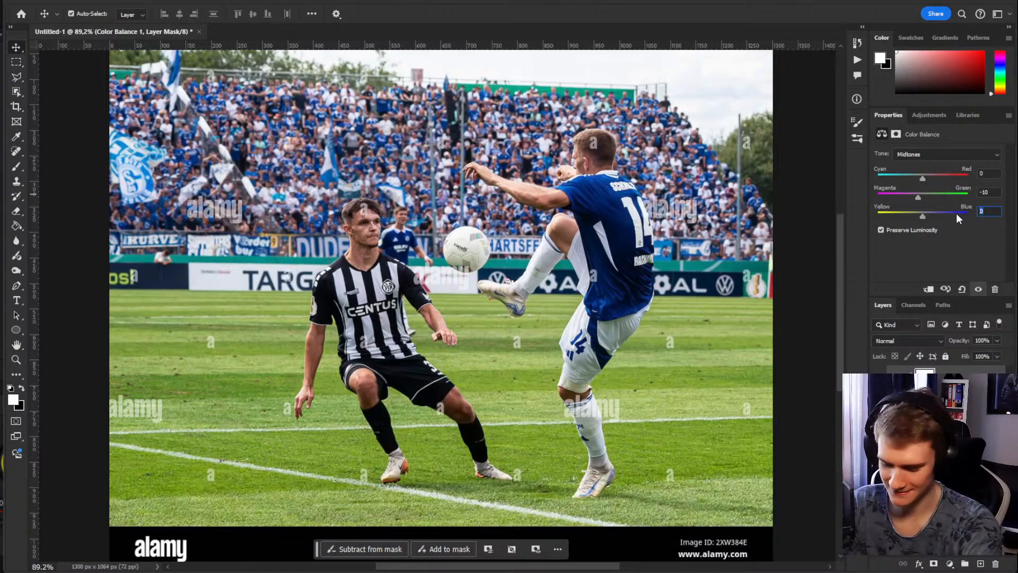
text(10)
key(Tab)
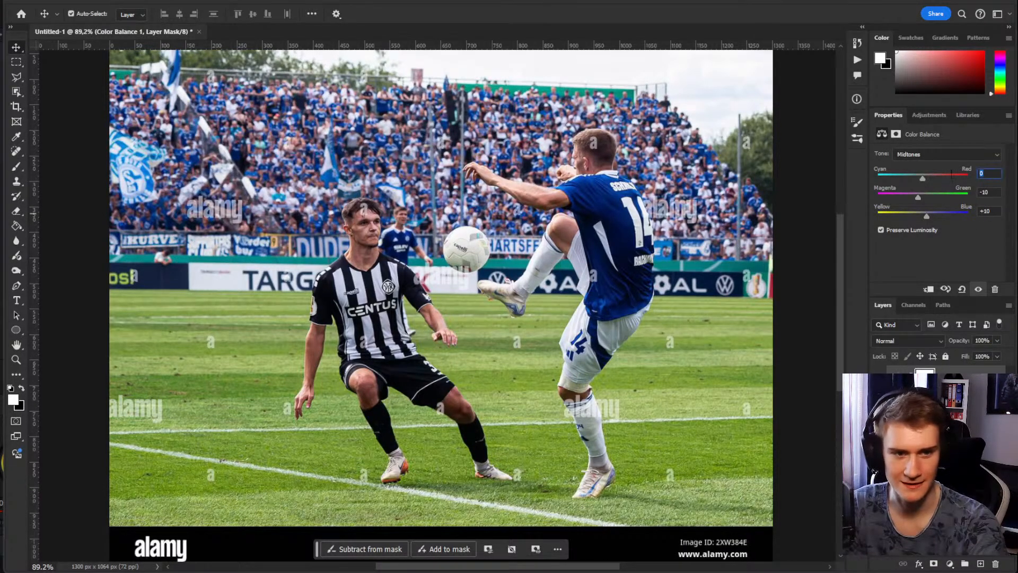
text(-10)
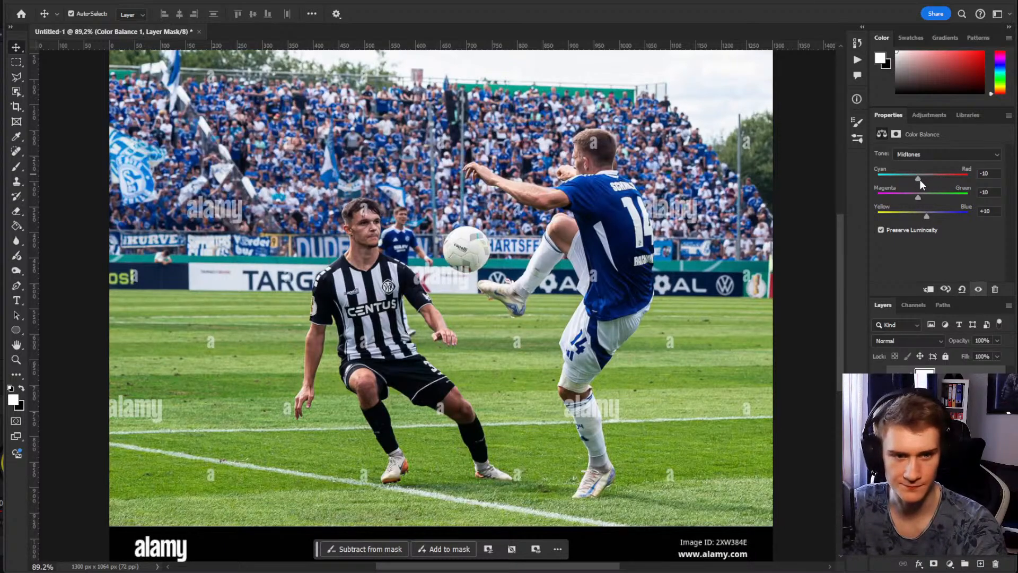
drag(919, 179, 927, 179)
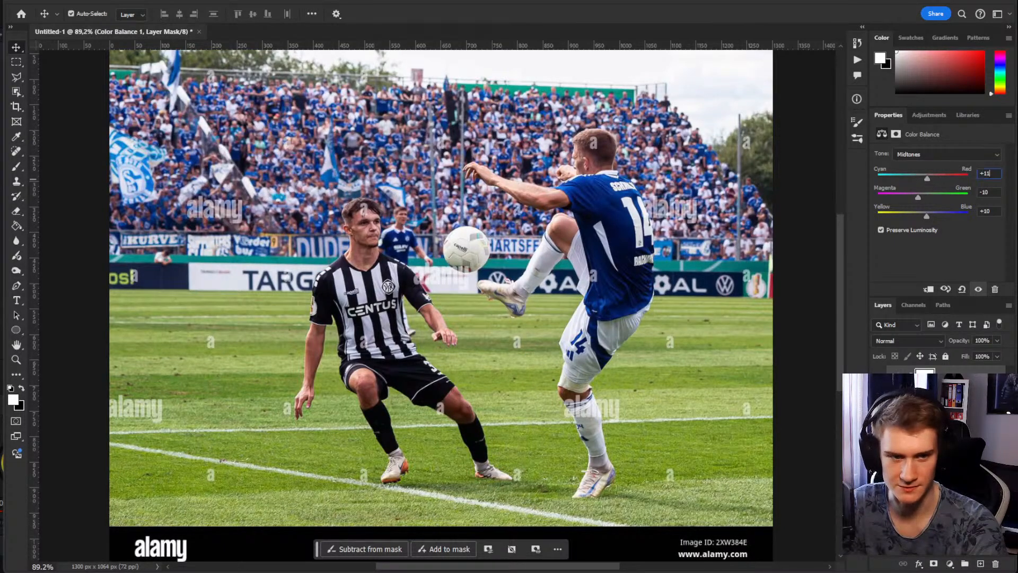
key(BackSpace)
text(0)
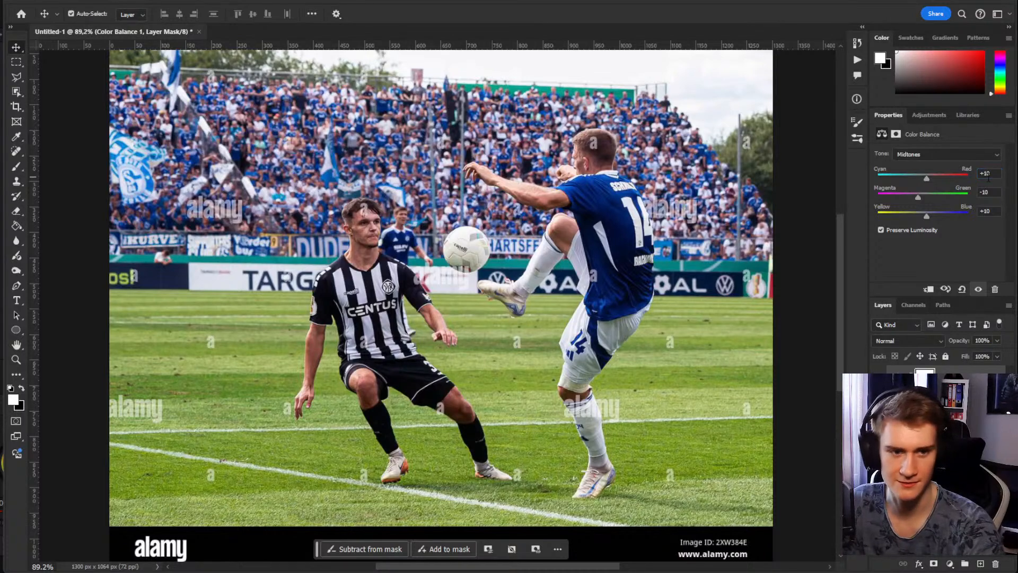
Step: Examine the colour balance on the striped-shirt player's face up close and across the whole football photo
click(941, 477)
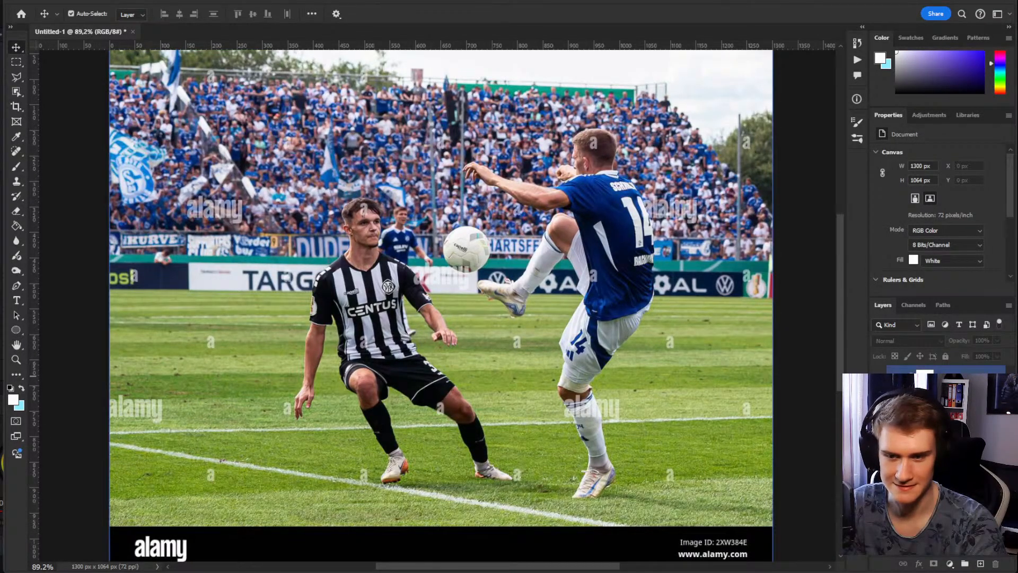
key(z)
click(360, 239)
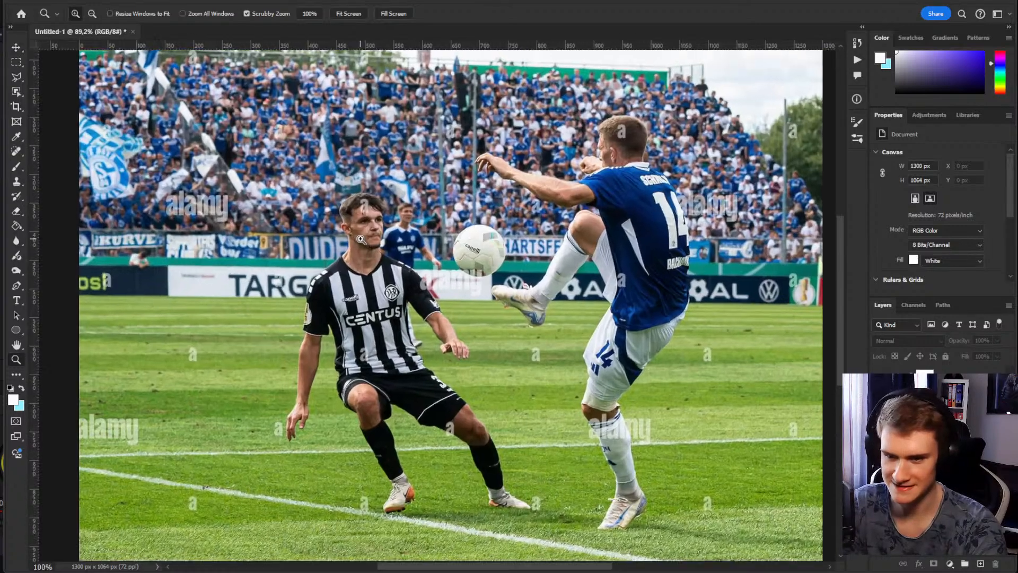
click(361, 239)
click(411, 237)
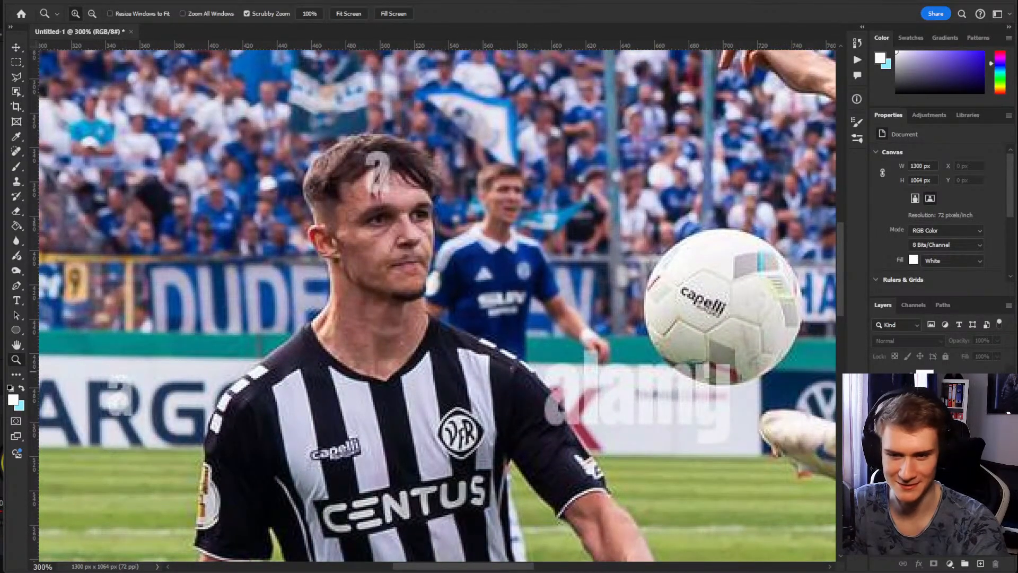
alt+click(501, 325)
alt+click(501, 325)
alt+click(501, 325)
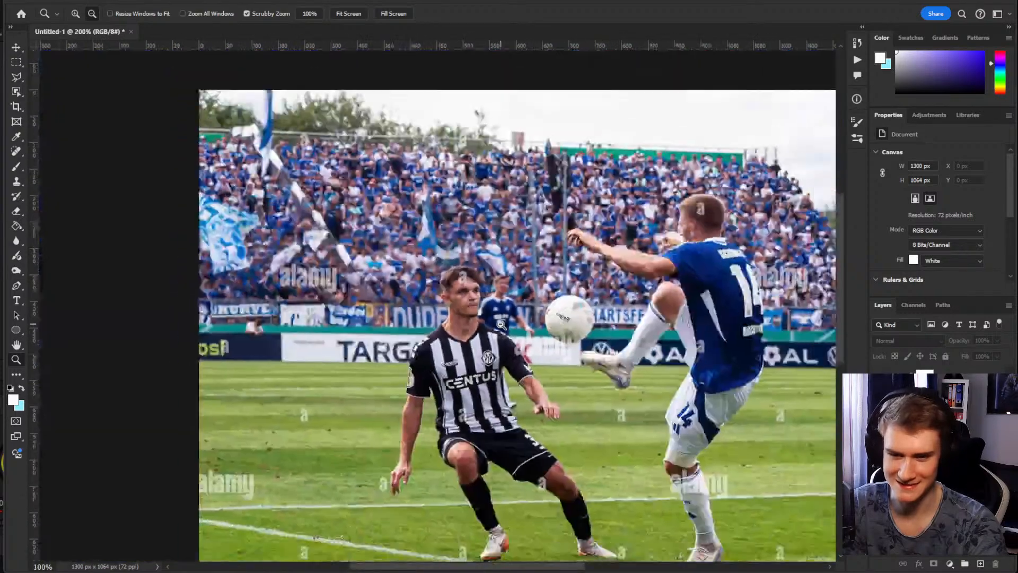
drag(650, 297, 558, 241)
click(447, 293)
drag(447, 292, 461, 290)
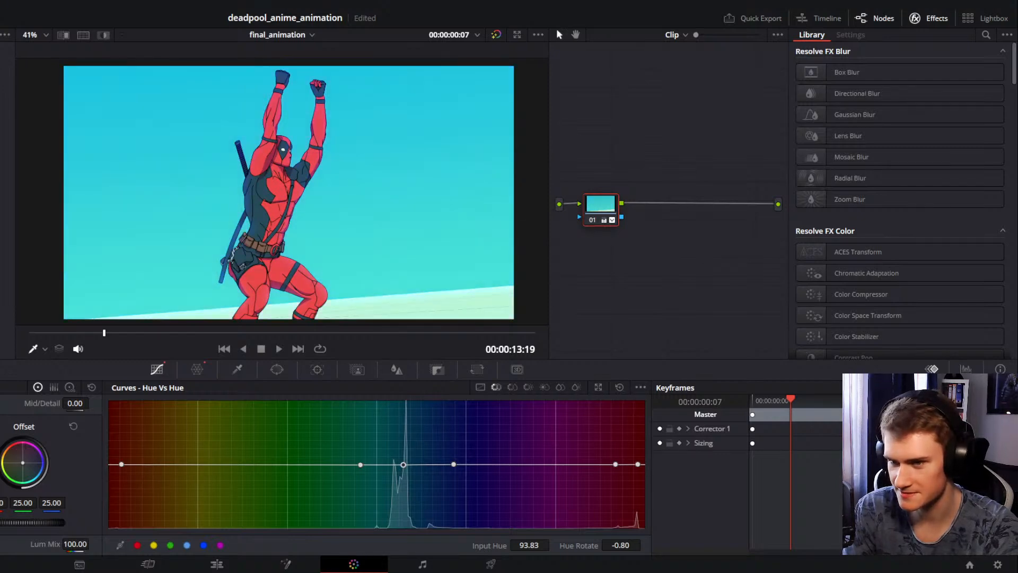
Step: Return to DaVinci Resolve and undo and redo recent grade changes on node 01 to compare the sky and suit colours
key(ctrl+z)
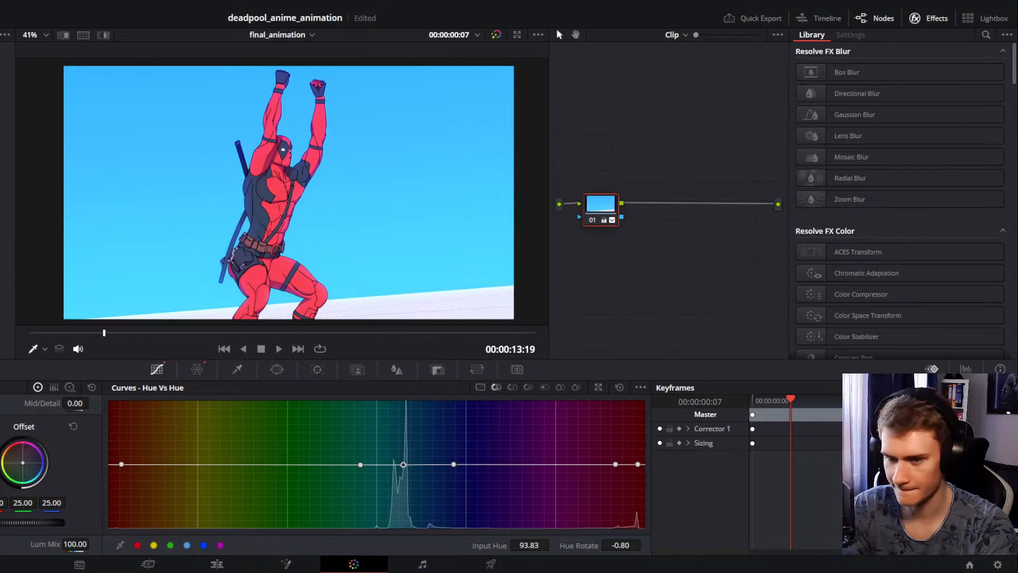
click(592, 219)
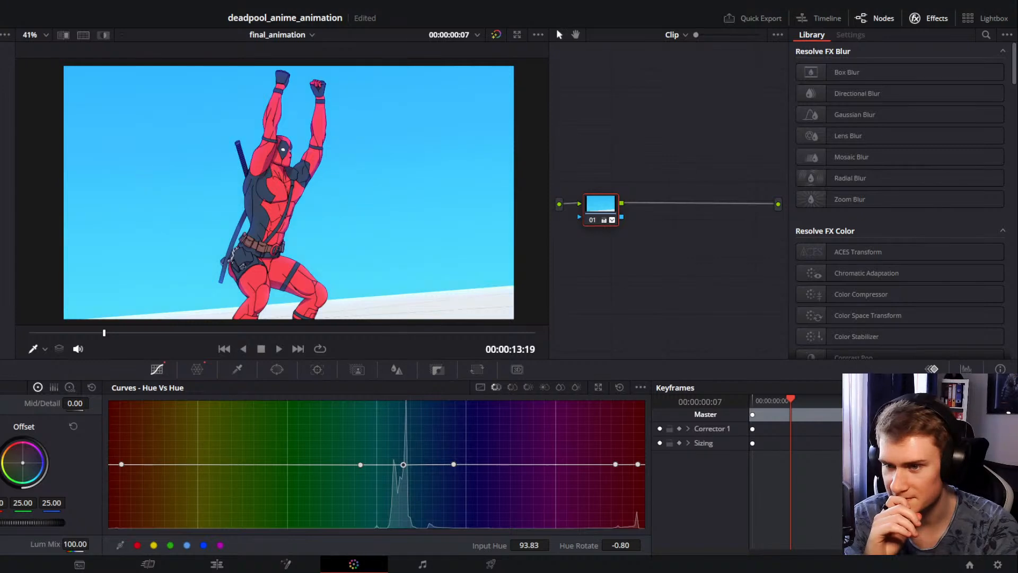
key(ctrl+z)
key(ctrl+shift+z)
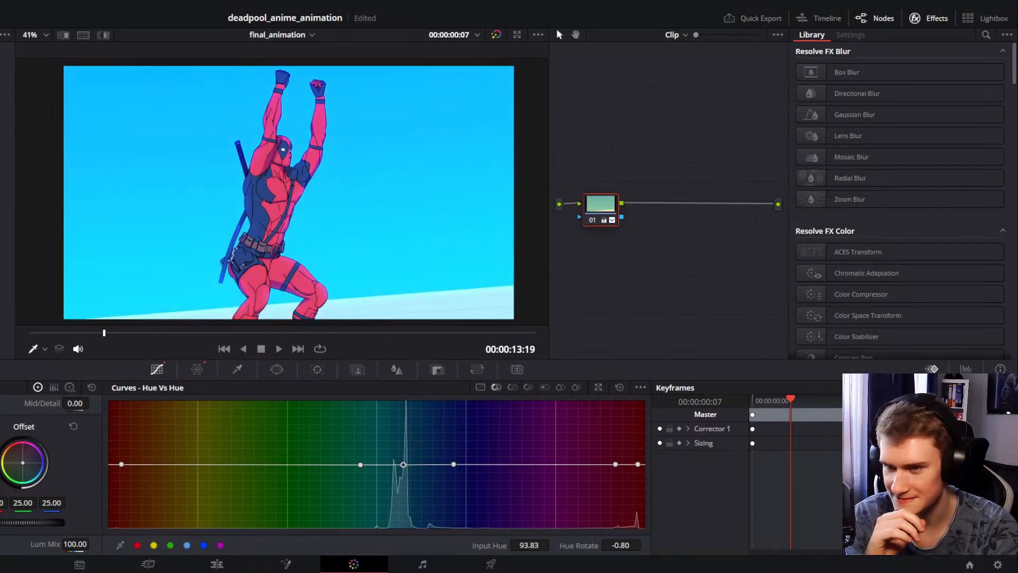
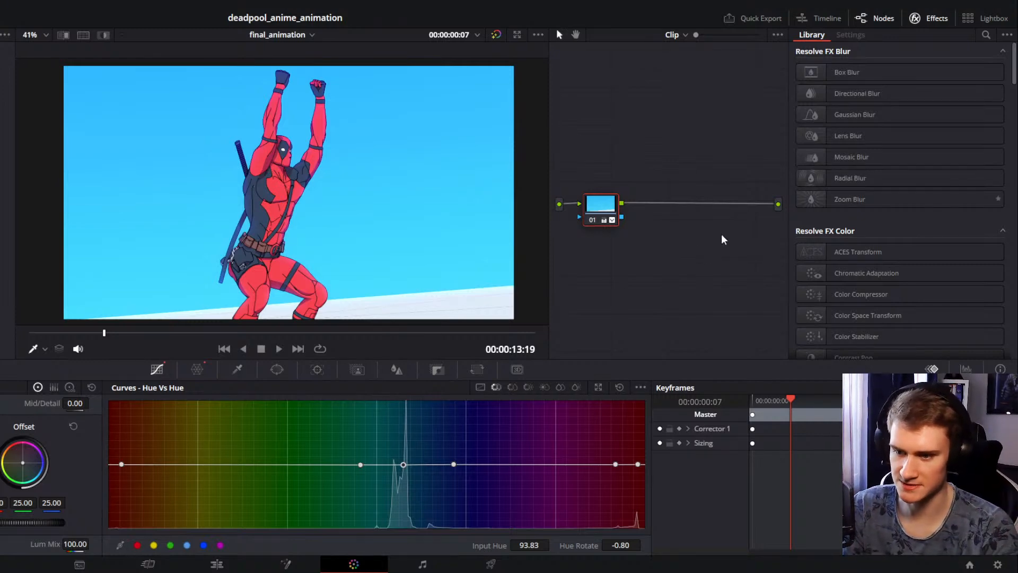
Step: Try raising the midtones and then lowering the sky's brightness on the Custom curve, removing each added point
scroll(288, 199, up, 1)
scroll(288, 198, up, 1)
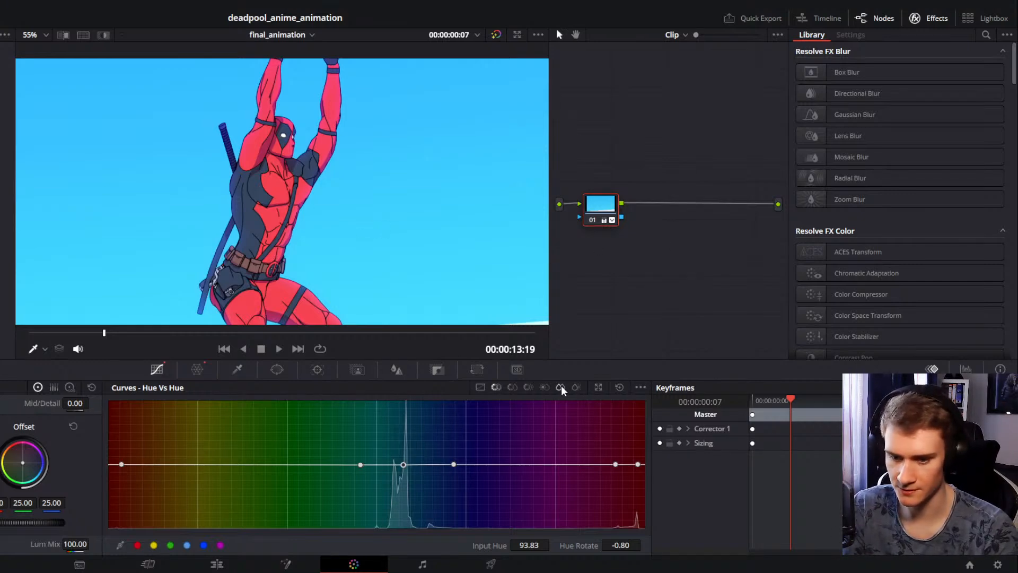
click(481, 387)
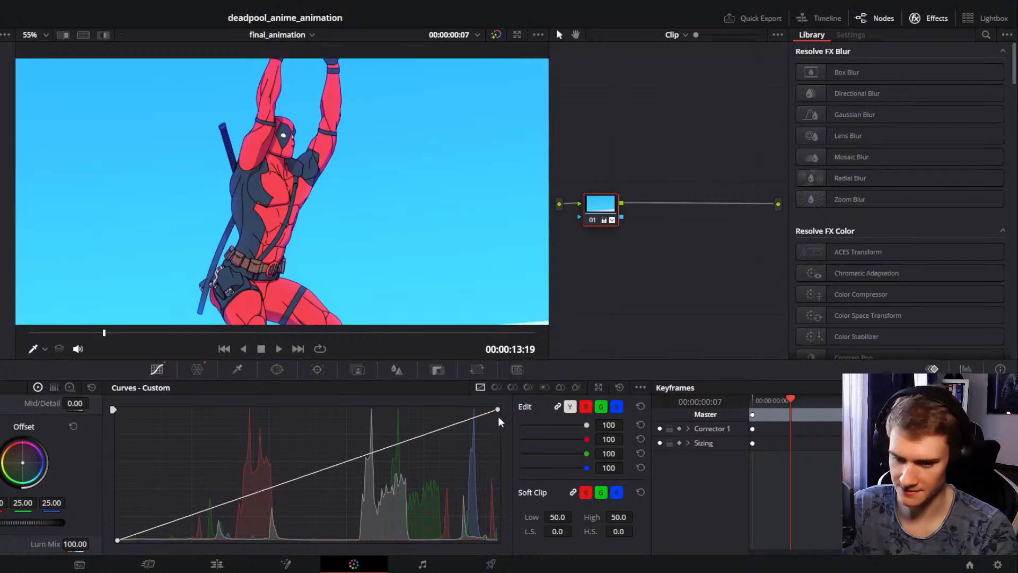
mouse_move(117, 540)
mouse_down()
mouse_move(116, 513)
mouse_move(116, 540)
mouse_up()
drag(497, 410, 504, 398)
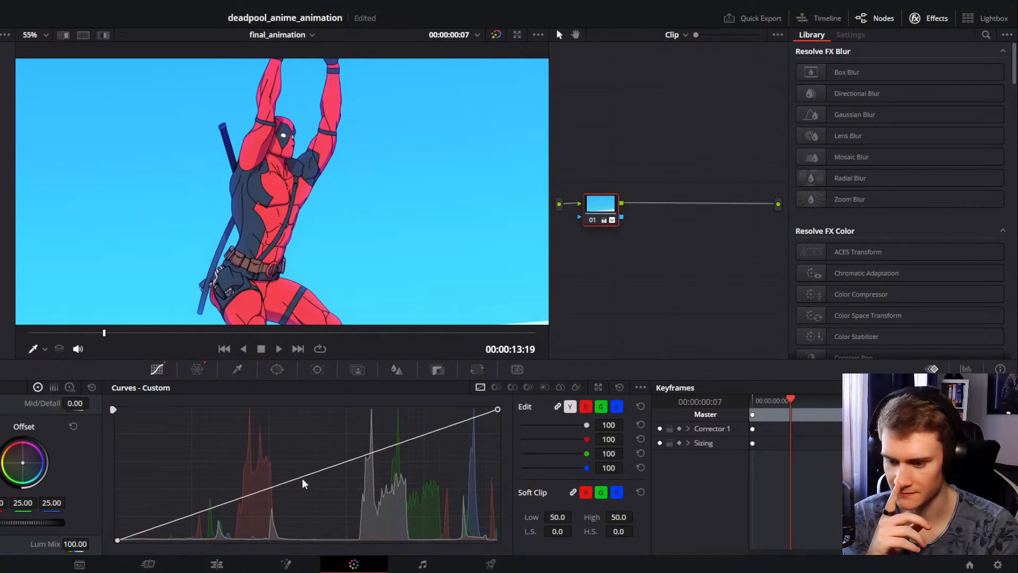
mouse_move(303, 477)
mouse_down()
mouse_move(304, 499)
mouse_move(303, 463)
mouse_up()
right_click(303, 463)
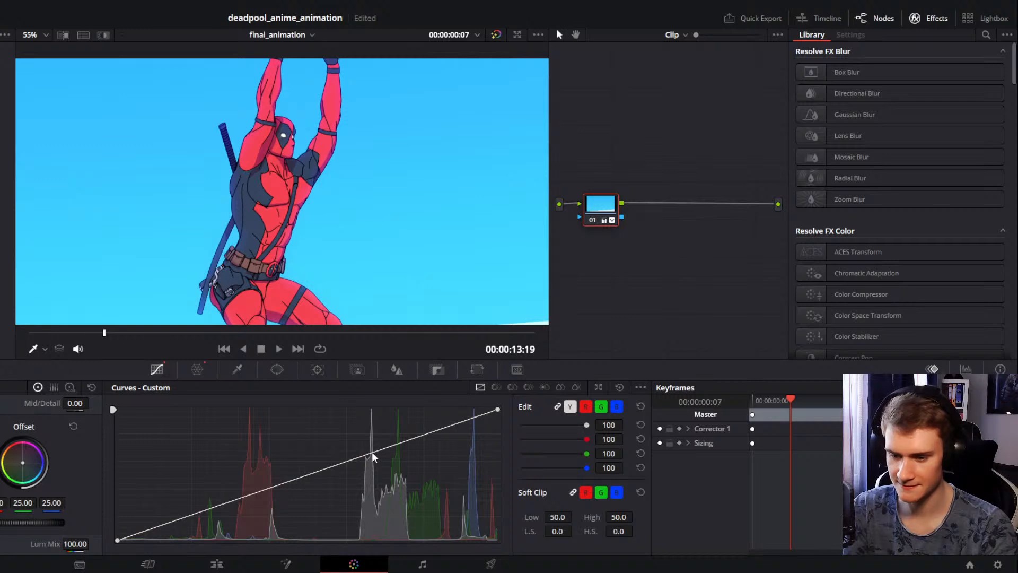
mouse_move(372, 452)
mouse_down()
mouse_move(371, 462)
mouse_move(371, 443)
mouse_move(371, 459)
mouse_up()
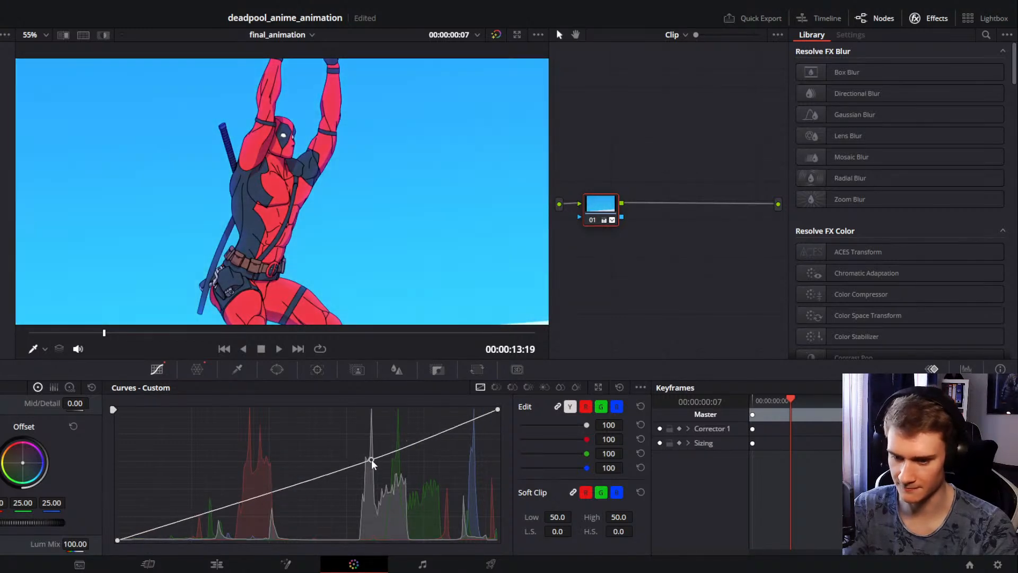
right_click(372, 461)
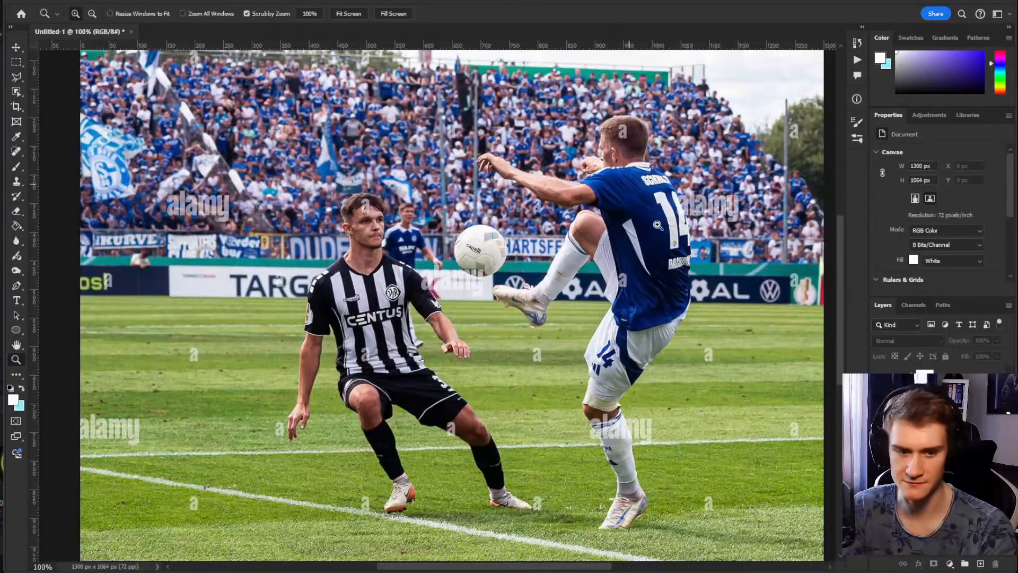
Step: In Photoshop, try an exposure of -0.40 on the football photo with the Camera Raw filter, discarding the change
click(922, 404)
click(167, 0)
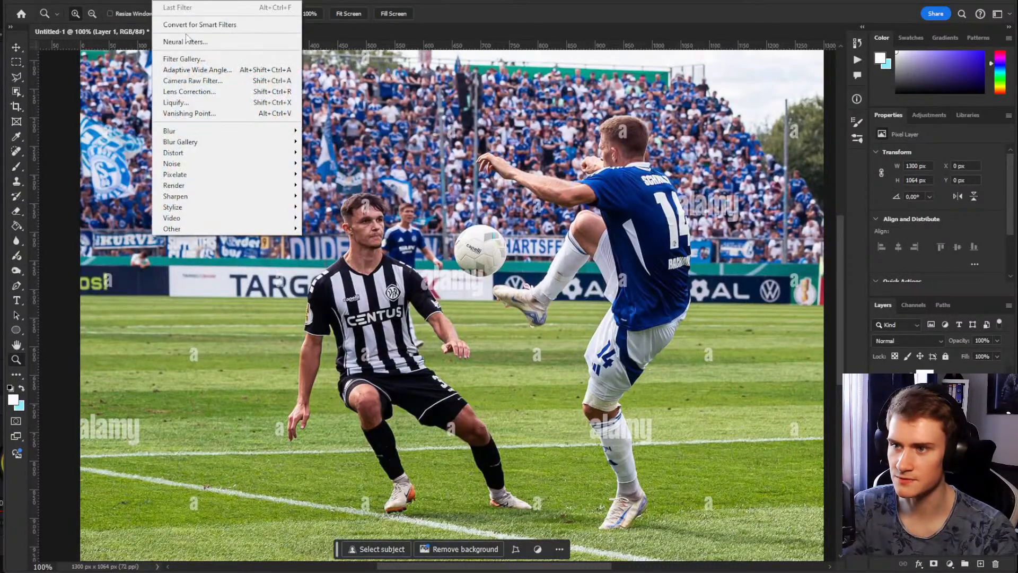
click(204, 80)
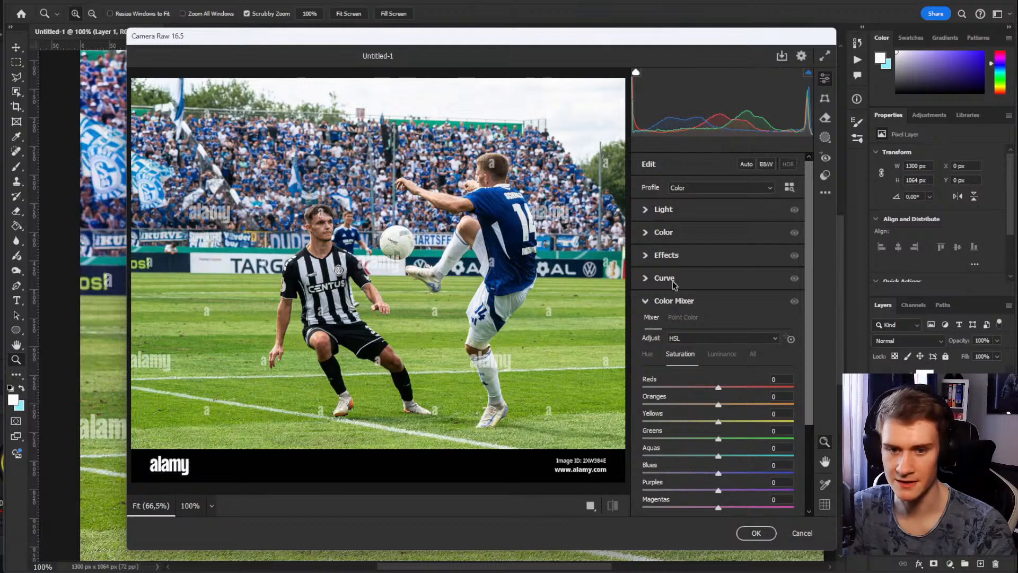
click(647, 209)
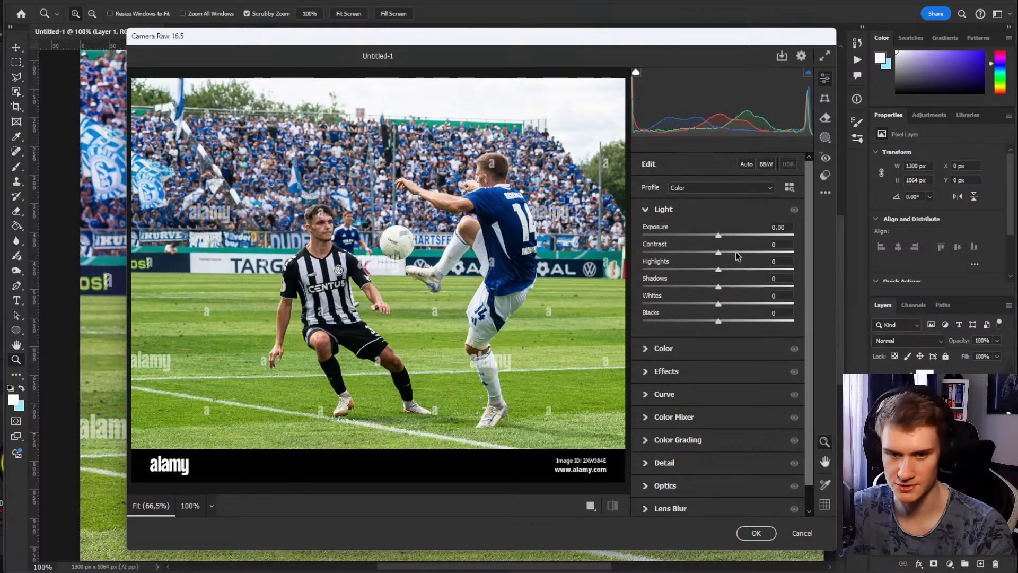
mouse_move(723, 243)
mouse_down()
mouse_move(808, 235)
mouse_move(640, 234)
mouse_move(711, 233)
mouse_up()
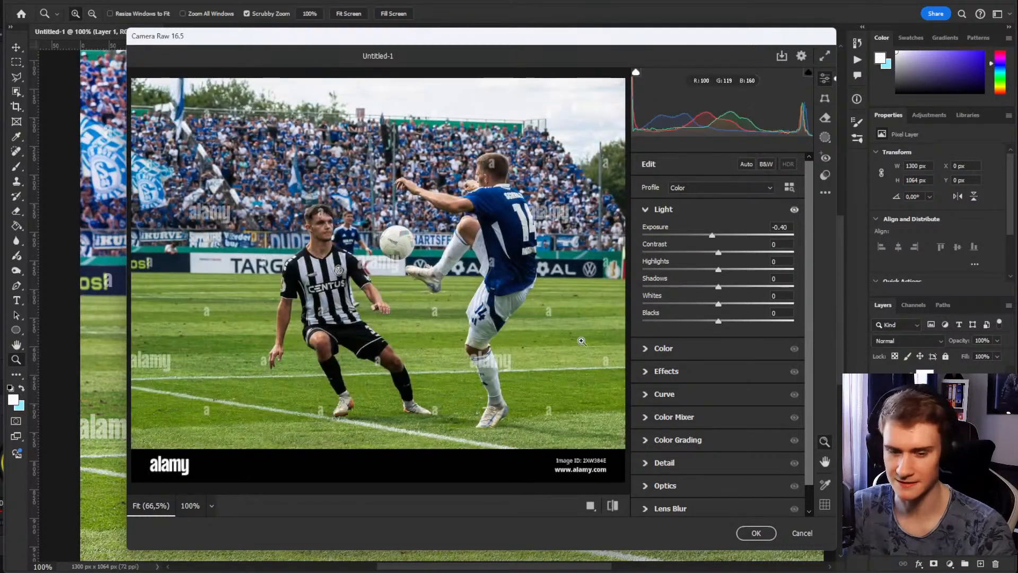
click(801, 535)
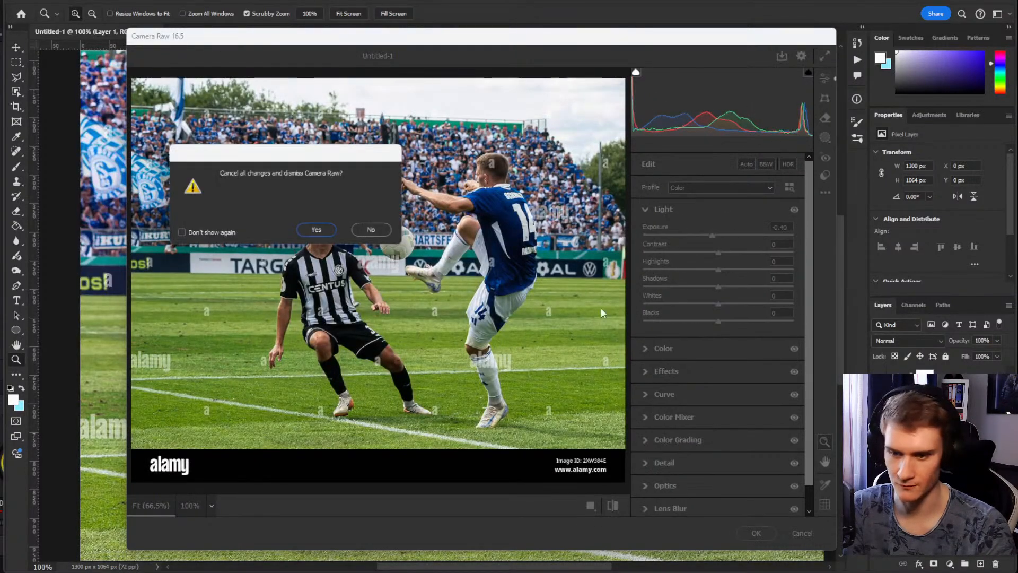
click(318, 227)
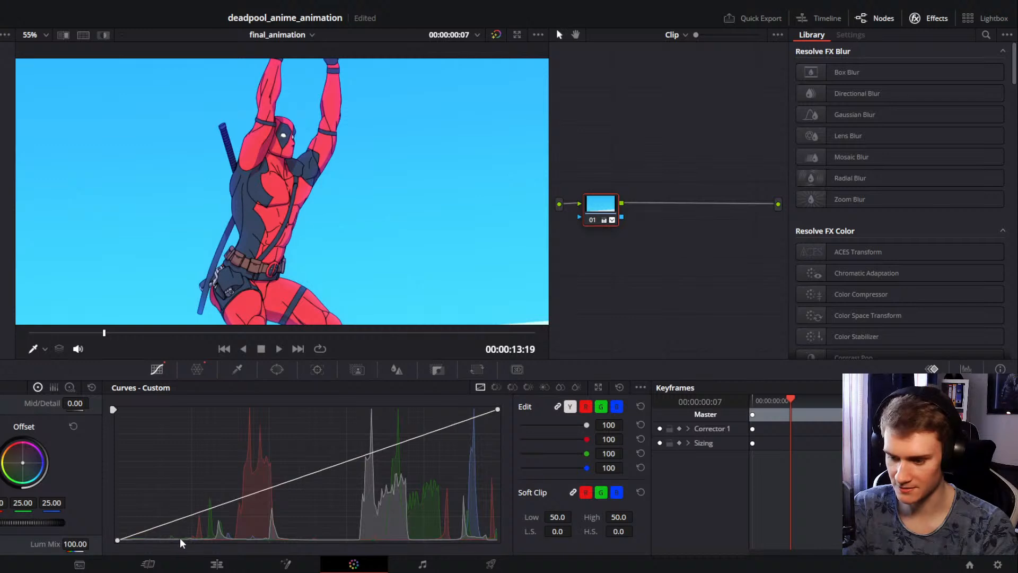
Step: Return to DaVinci Resolve and try moving the Custom curve's black point slightly inward to darken the shadows
drag(117, 539, 135, 542)
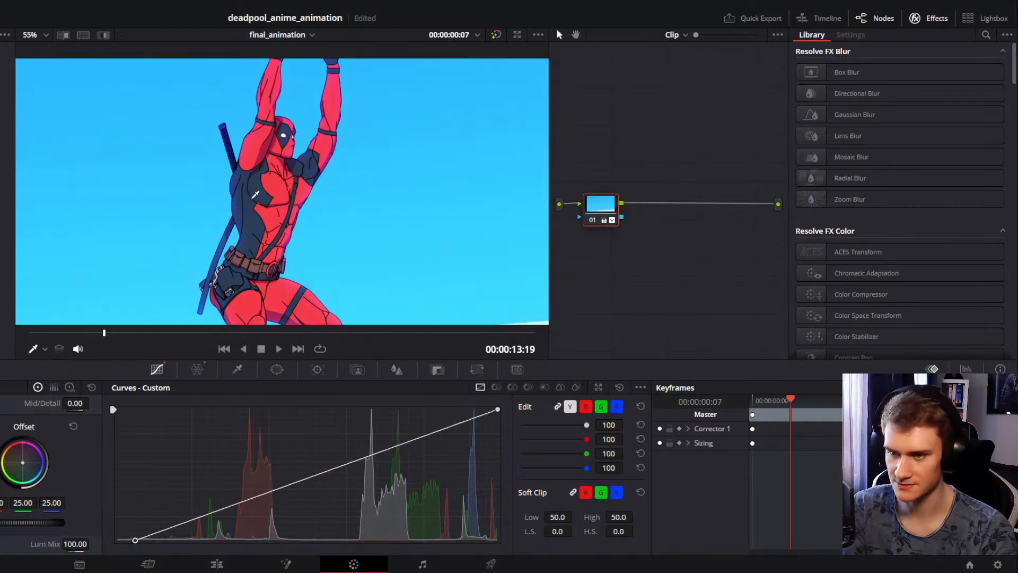
mouse_move(135, 539)
mouse_down()
mouse_move(147, 540)
mouse_move(121, 540)
mouse_move(132, 541)
mouse_up()
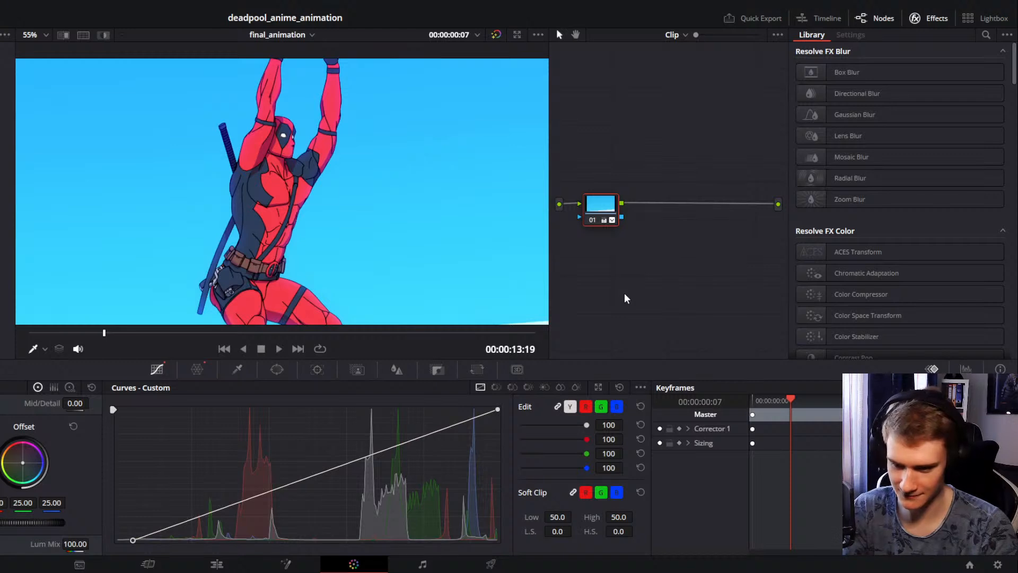
Step: Show the video scopes, compare Parade, Waveform and Vectorscope, reset the Custom curve's black point, and switch the scope to Histogram
click(965, 369)
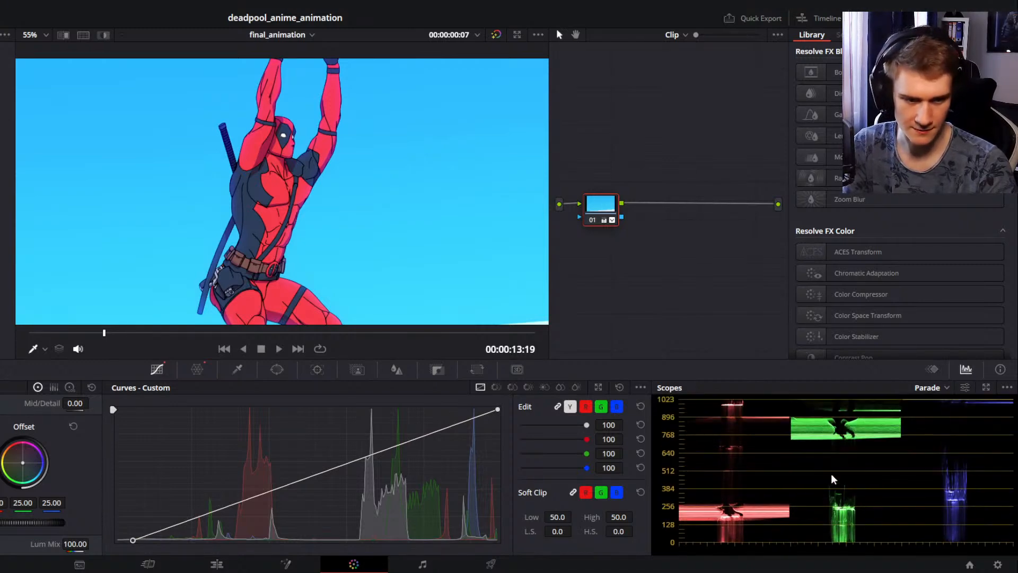
click(948, 390)
click(947, 390)
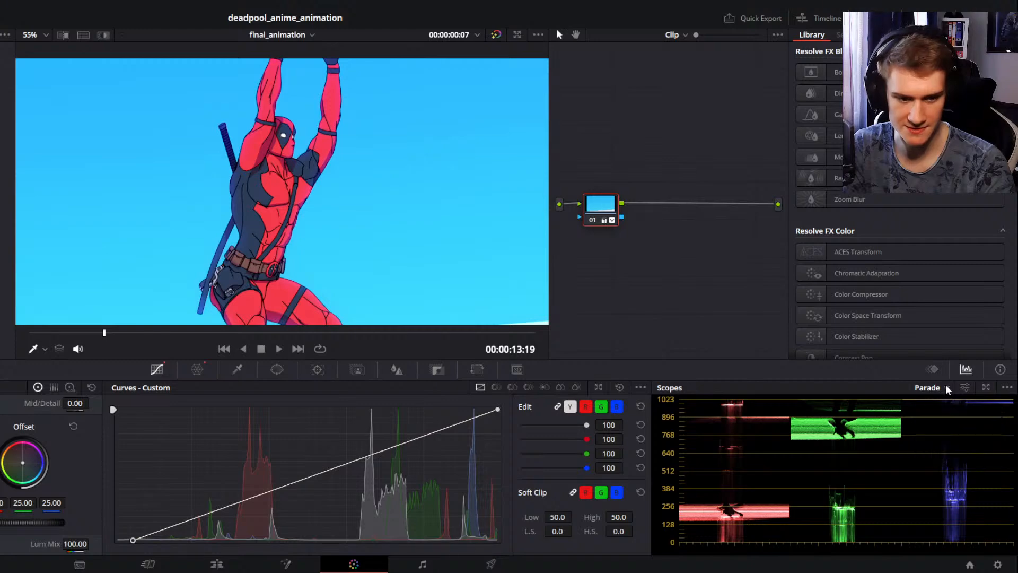
click(944, 389)
click(941, 418)
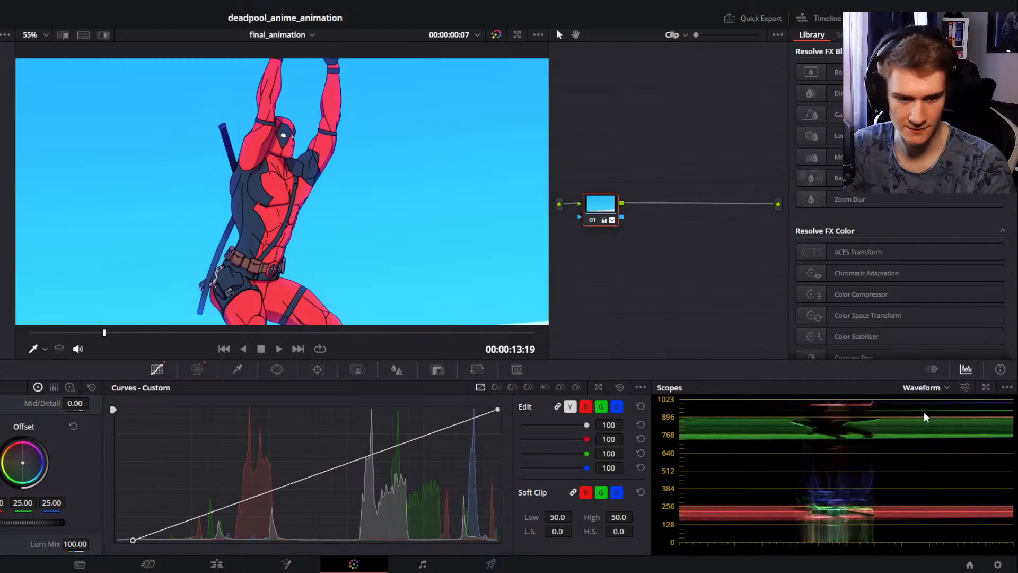
click(944, 390)
click(928, 417)
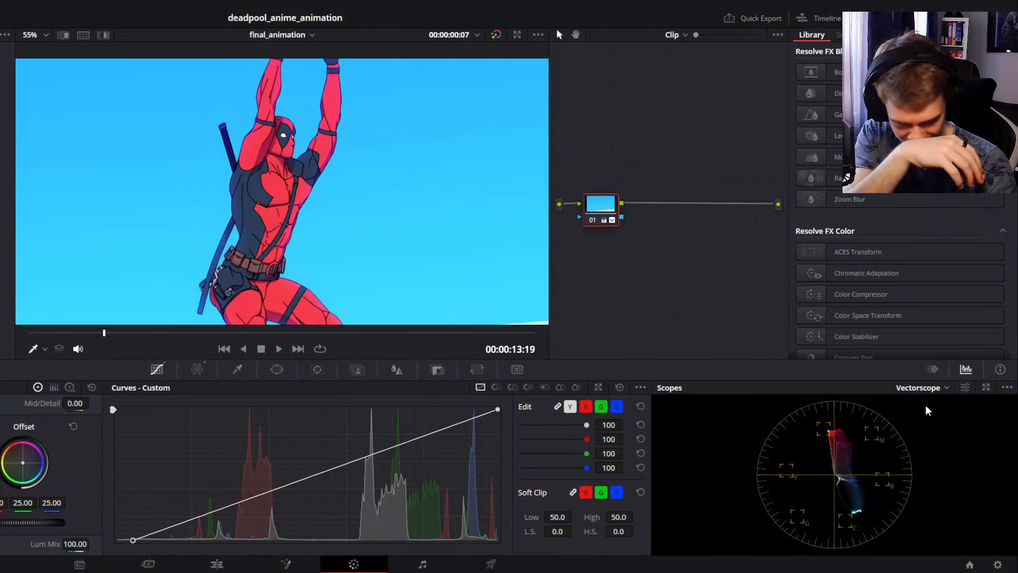
mouse_move(133, 540)
mouse_down()
mouse_move(210, 543)
mouse_move(113, 545)
mouse_up()
click(937, 393)
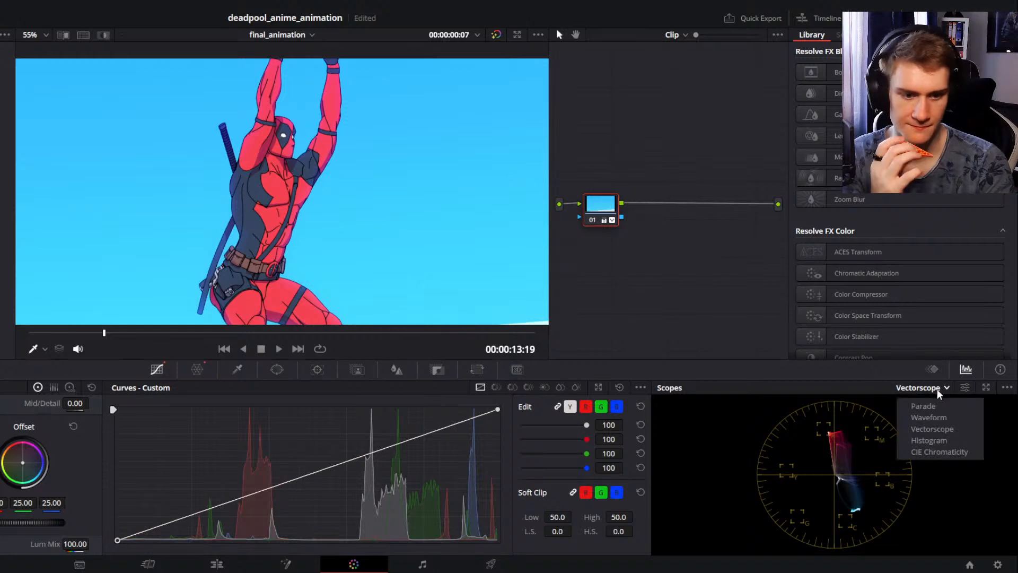
click(927, 442)
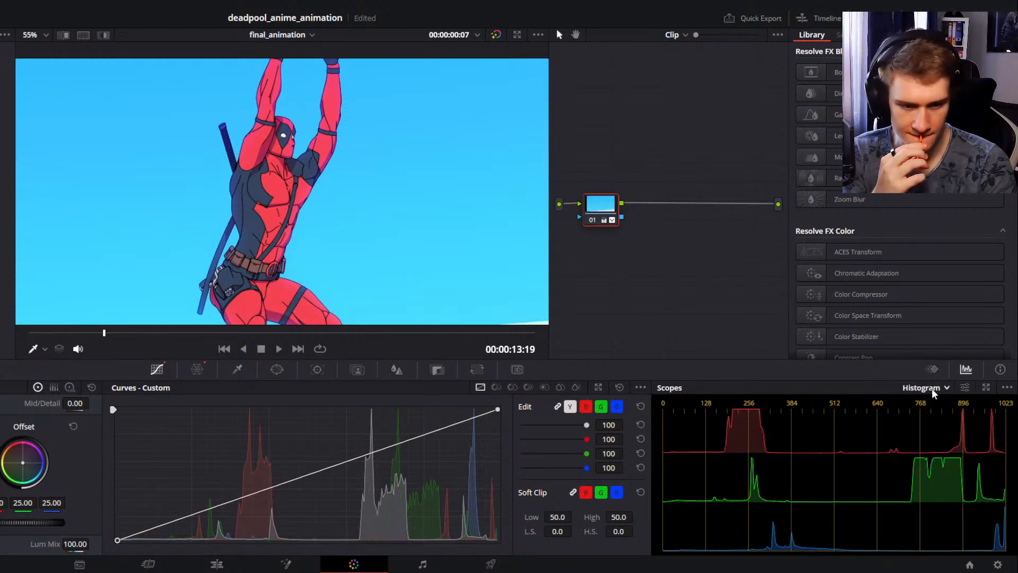
Step: Try several stronger and weaker black point positions on the Custom curve, ending with the point back in its corner
mouse_move(118, 541)
mouse_down()
mouse_move(154, 541)
mouse_move(116, 546)
mouse_up()
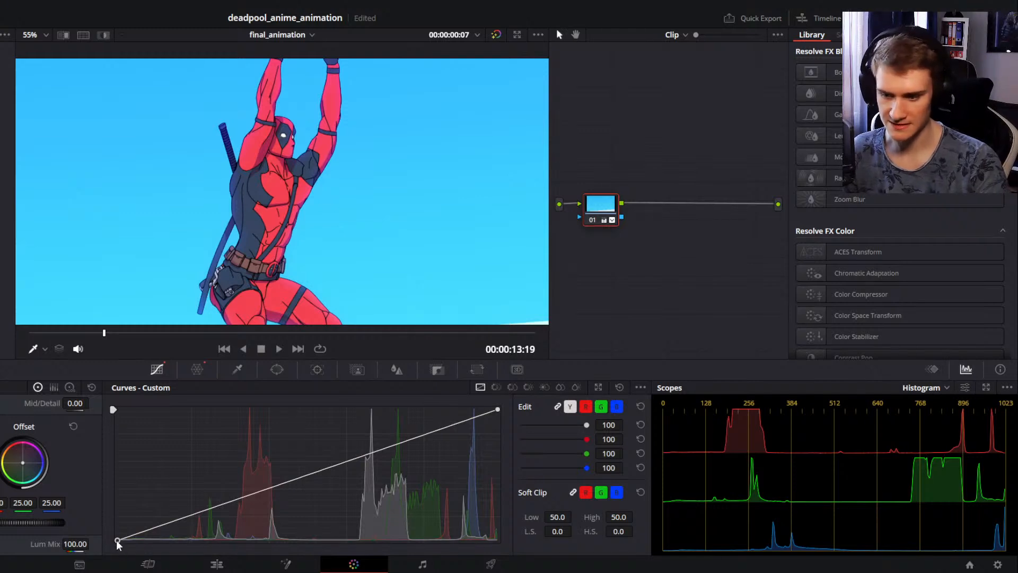
drag(118, 542, 134, 540)
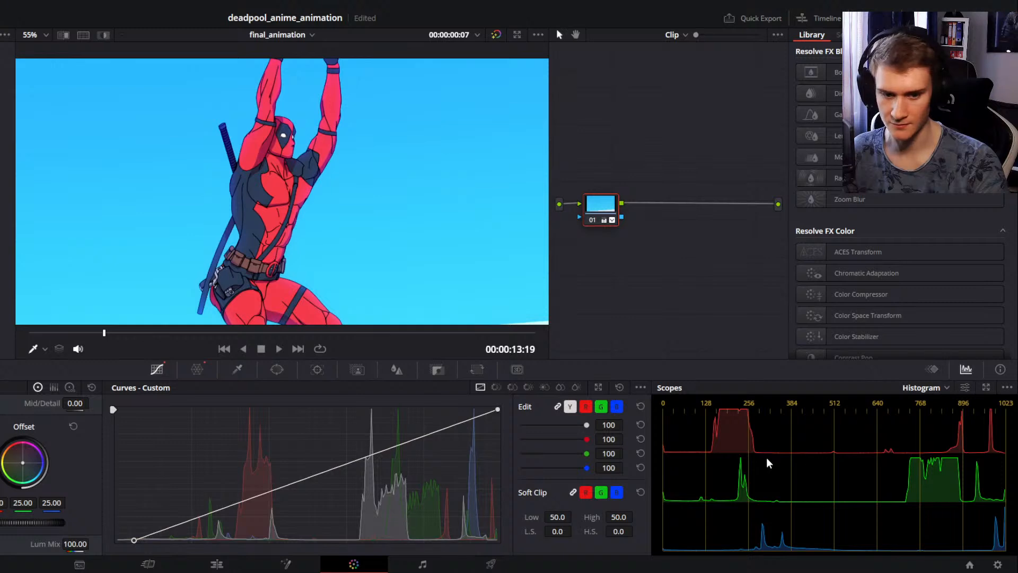
drag(133, 542, 193, 555)
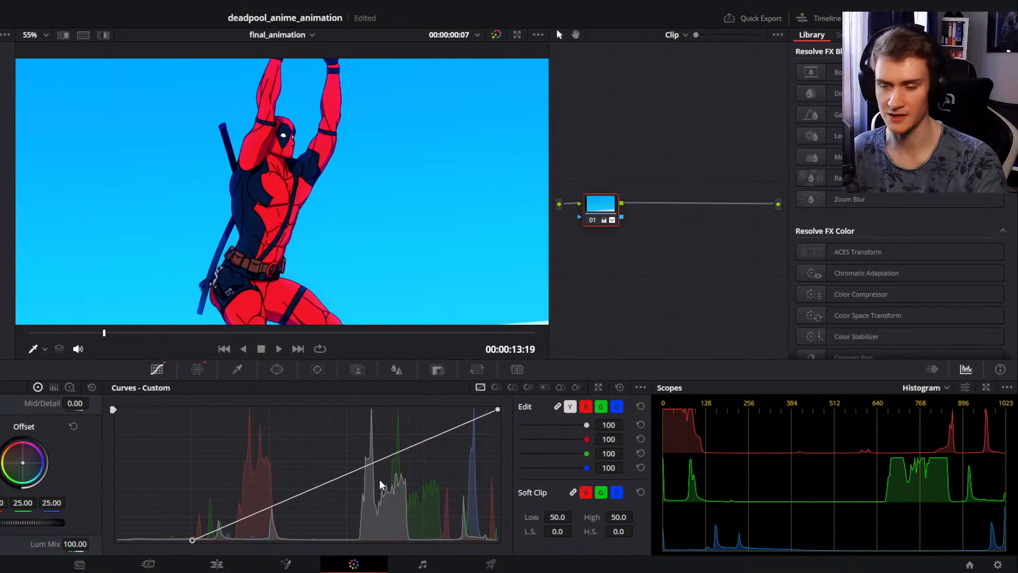
mouse_move(193, 541)
mouse_down()
mouse_move(132, 541)
mouse_move(173, 541)
mouse_up()
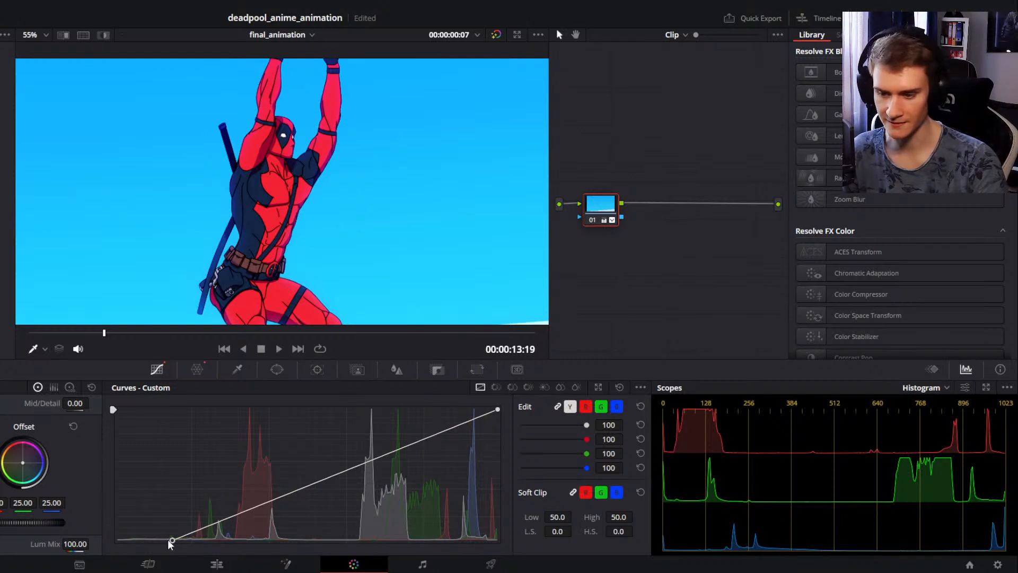
drag(171, 543, 147, 547)
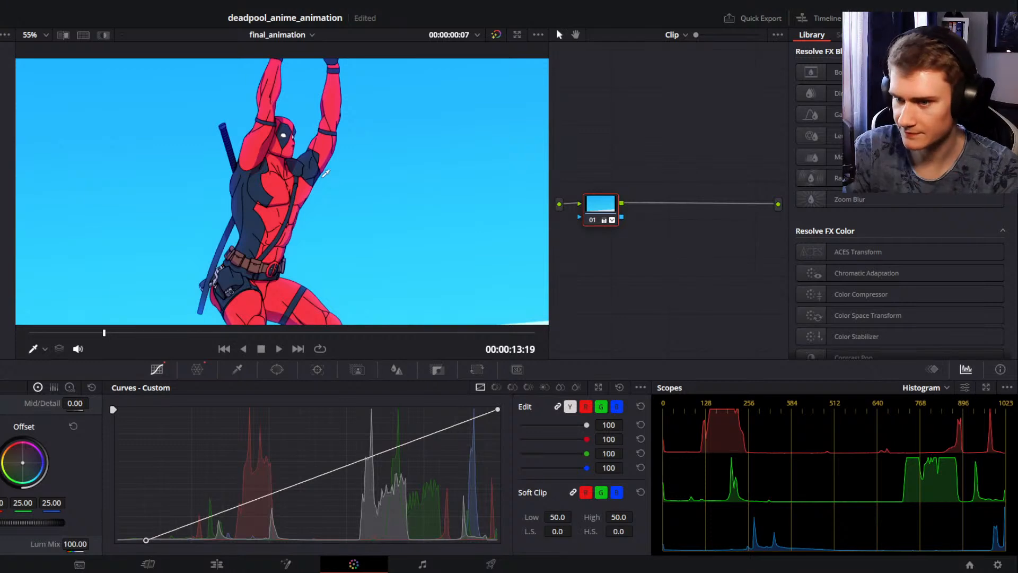
scroll(336, 201, down, 2)
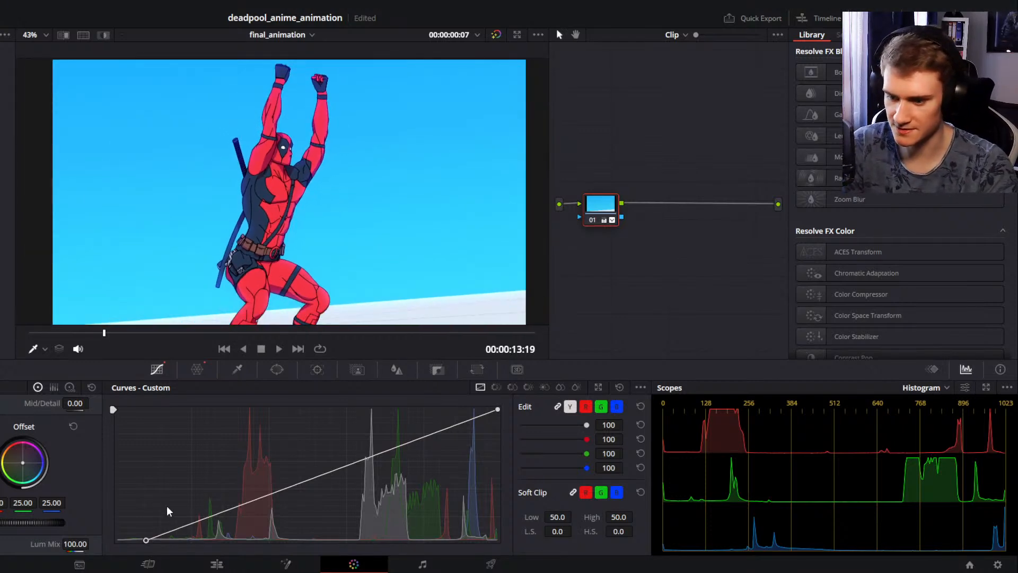
drag(147, 546, 109, 548)
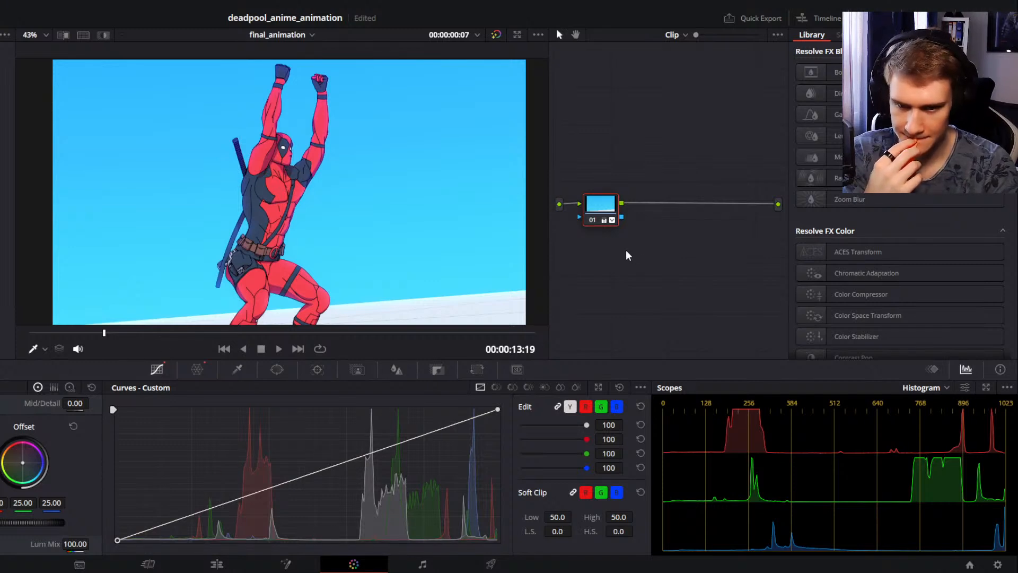
Step: Compare the image with node 01 disabled and enabled, and examine the dark suit parts up close
click(591, 222)
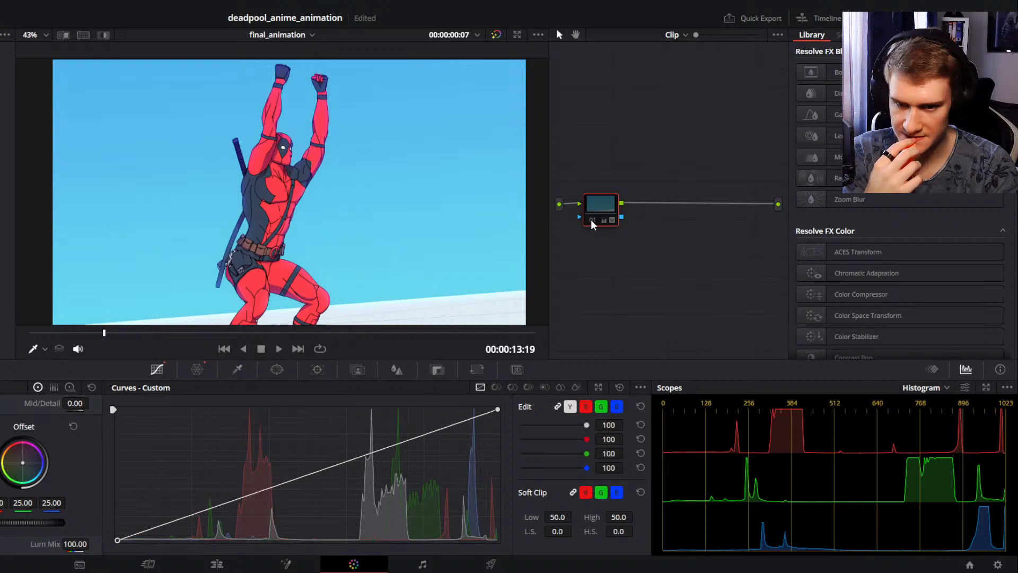
click(592, 222)
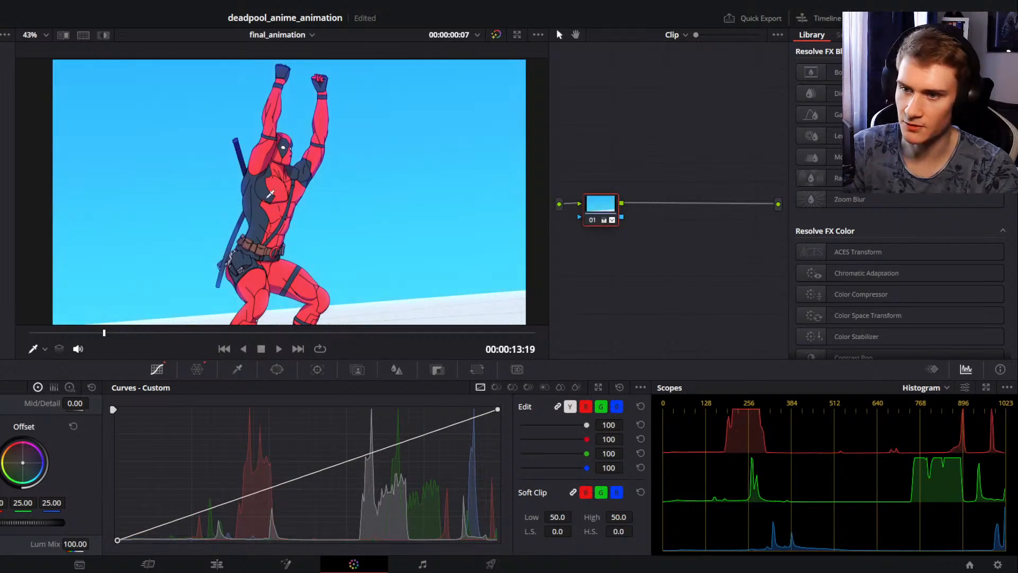
mouse_move(260, 207)
mouse_down()
mouse_move(260, 235)
mouse_move(259, 207)
mouse_up()
scroll(260, 208, up, 7)
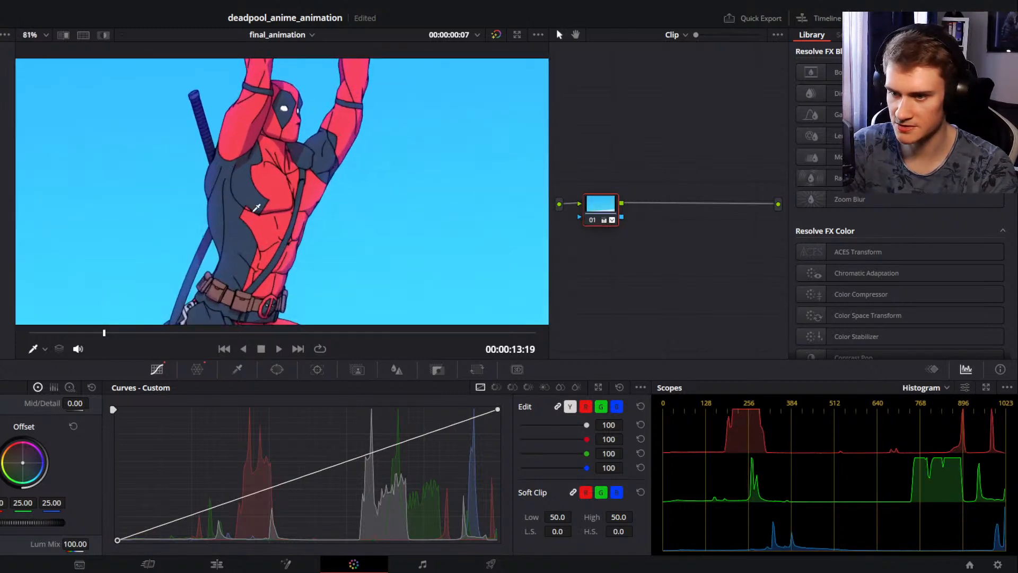
scroll(254, 243, down, 6)
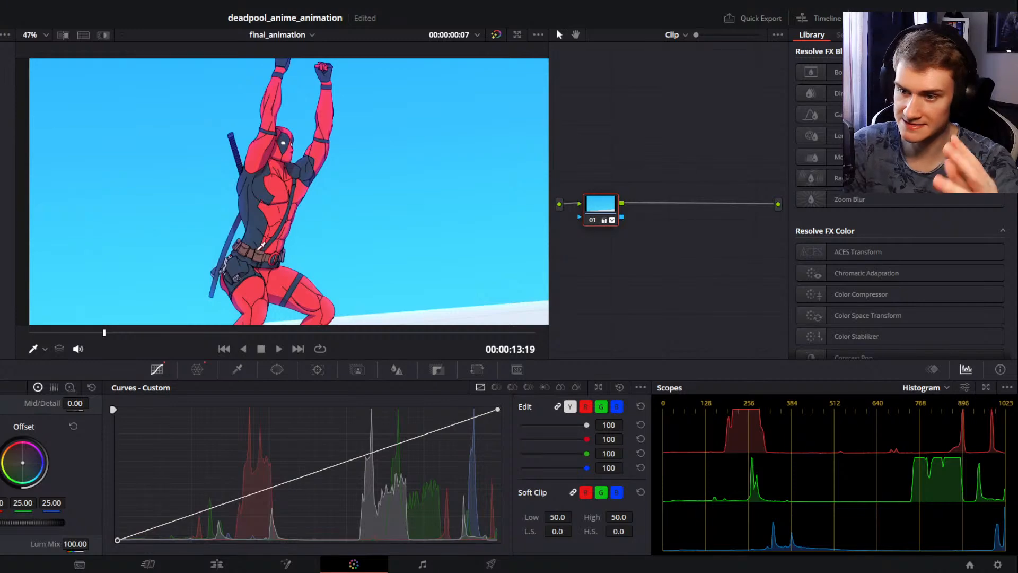
Step: Inspect the frame in the timeline viewer and open Fusion Clip 1's node graph in Fusion at the Colors node
click(216, 563)
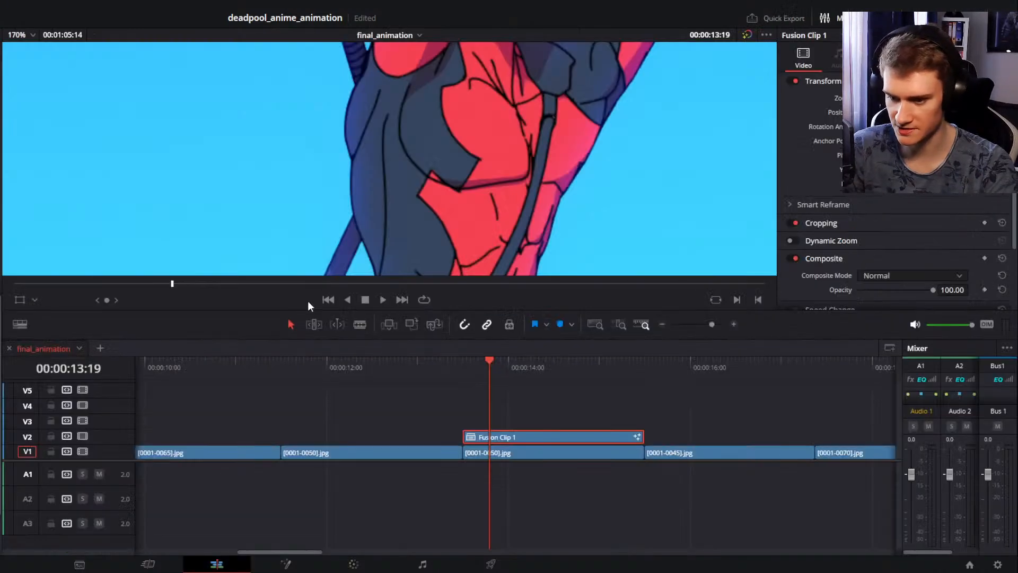
scroll(473, 177, up, 2)
scroll(473, 177, down, 7)
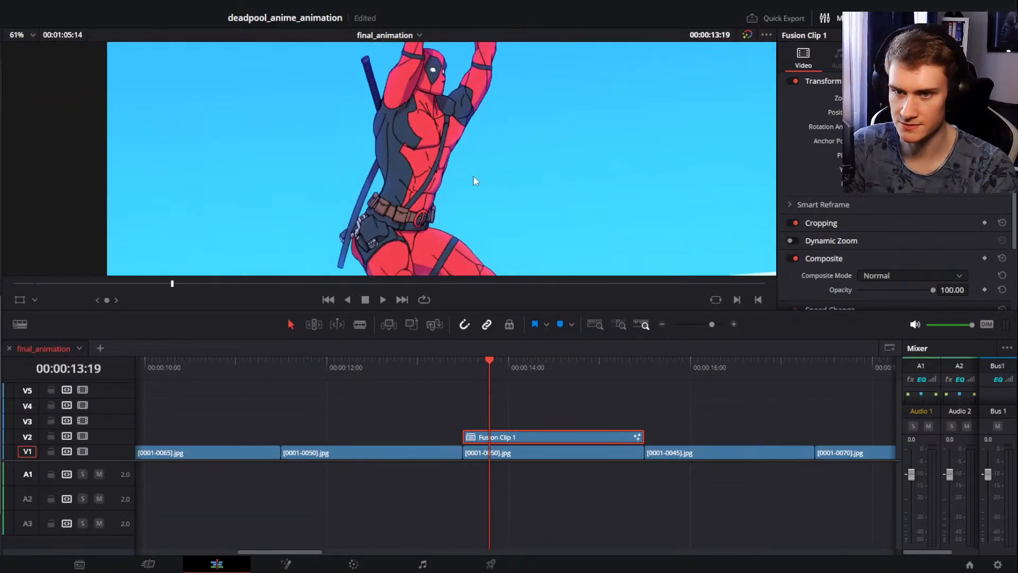
scroll(472, 176, up, 1)
key(shift+5)
drag(177, 481, 309, 526)
drag(215, 460, 123, 519)
Step: Show the Colors node in the viewer, move it above the graph, and route its output connections through a pipe router
click(252, 444)
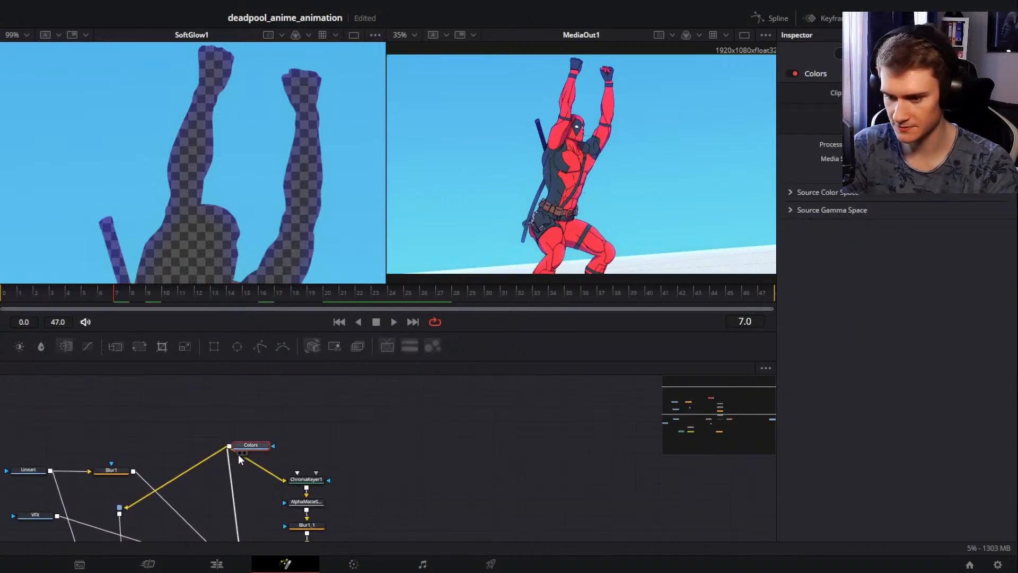
click(237, 454)
drag(252, 446, 250, 397)
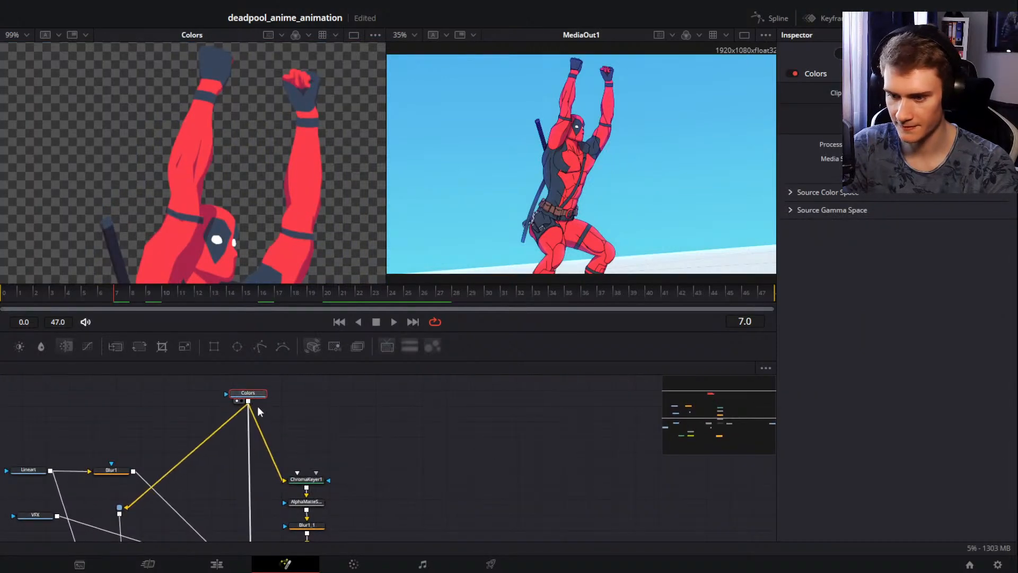
ctrl+click(248, 421)
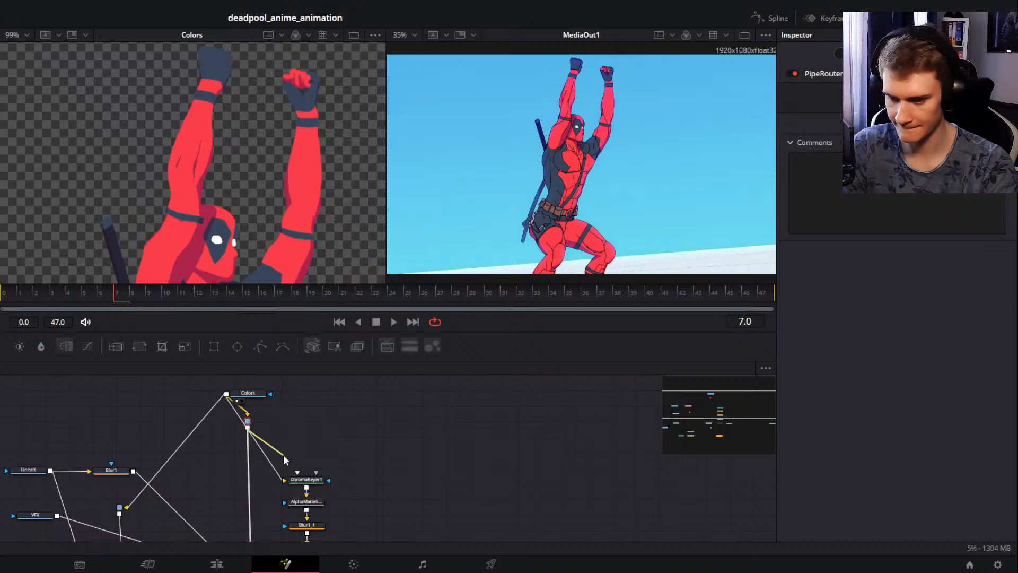
drag(247, 429, 125, 507)
drag(257, 400, 227, 388)
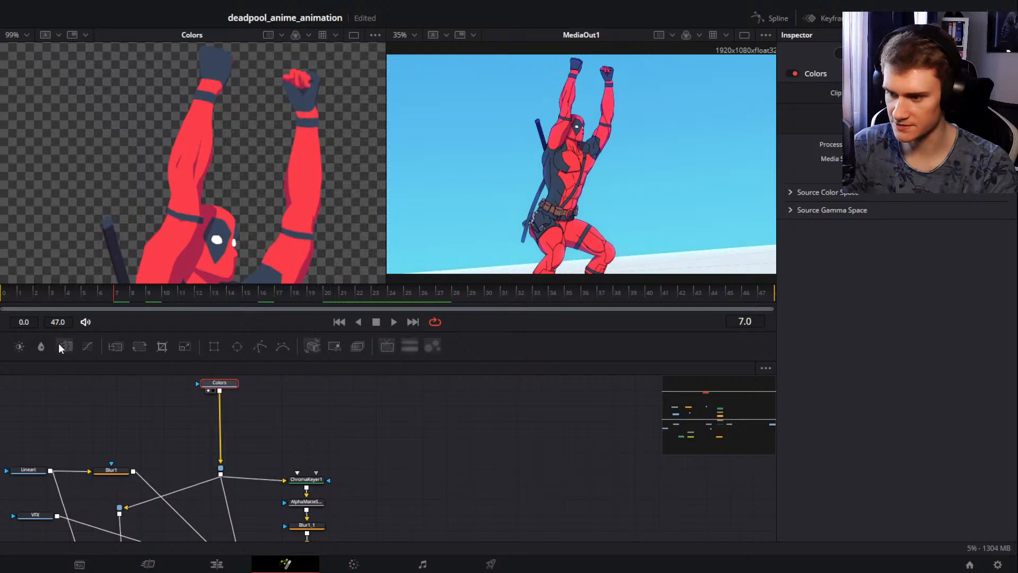
Step: Try a Brightness/Contrast node after the Colors node and delete it again
key(shift+space)
text(Soft Glow)
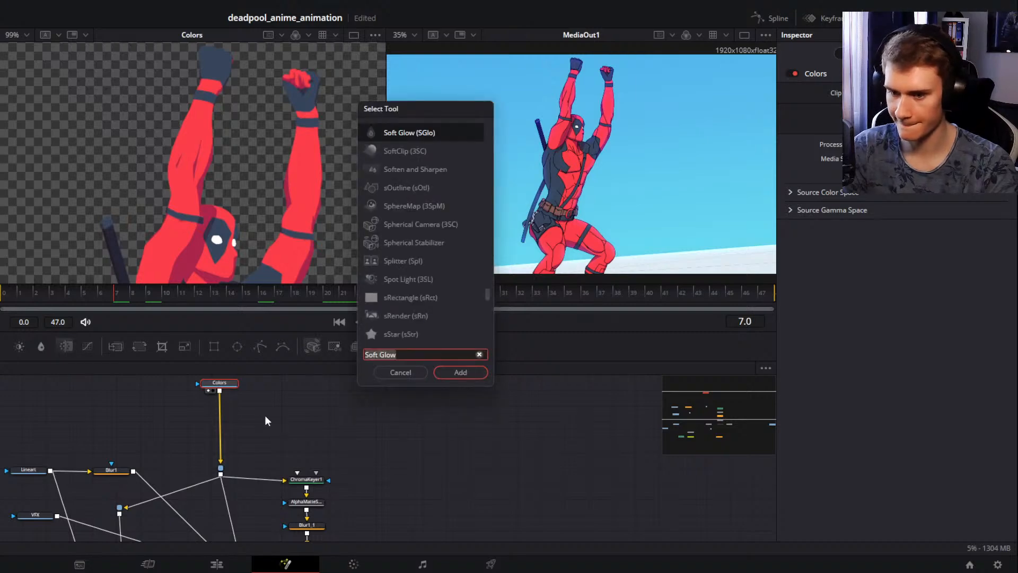
key(Escape)
click(19, 347)
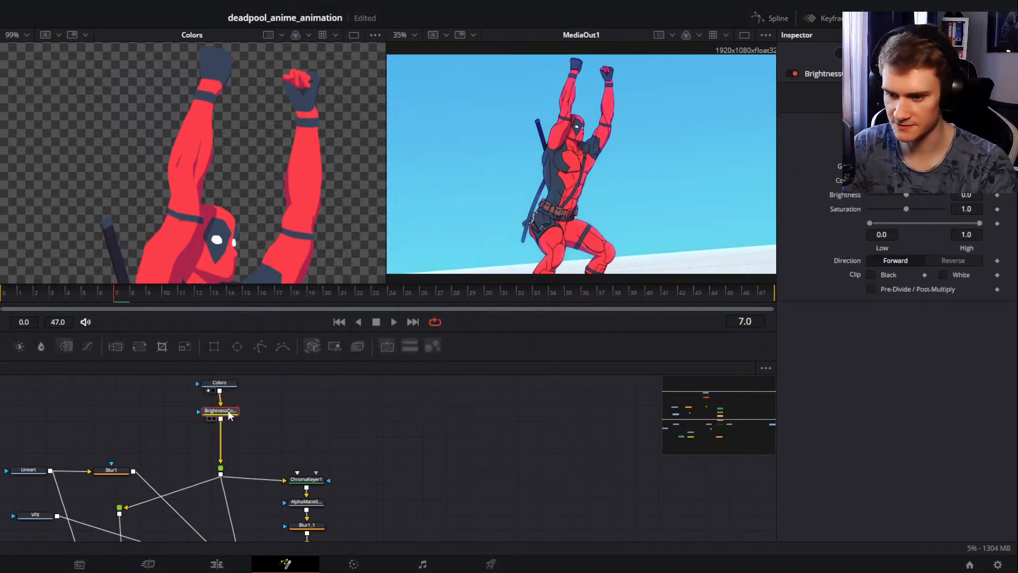
drag(228, 412, 182, 428)
key(Delete)
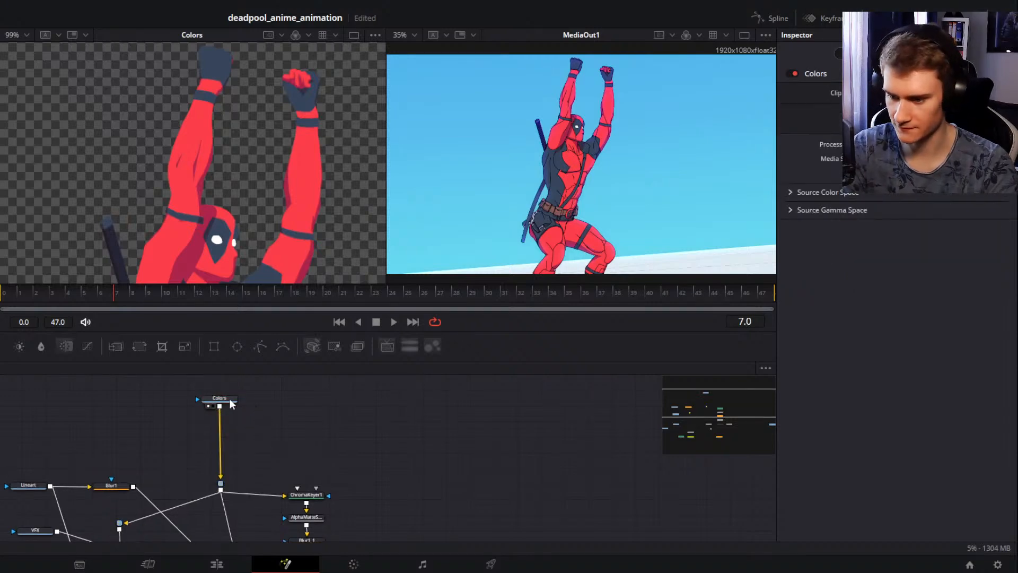
Step: Add a Color Curves node directly after the Colors node and move it down to sit clear of Colors
click(230, 402)
key(shift+space)
text(curve)
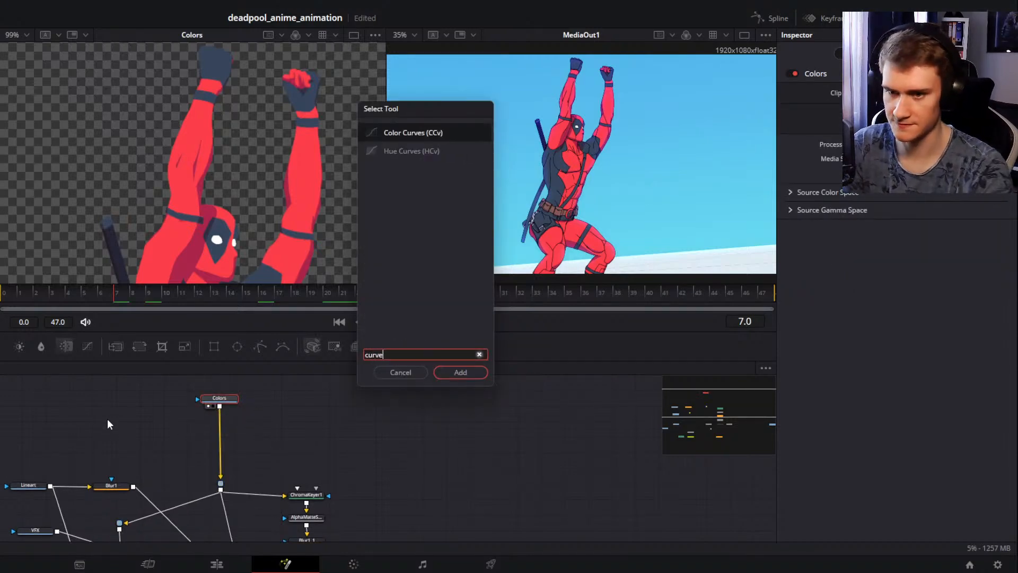
click(412, 135)
click(460, 372)
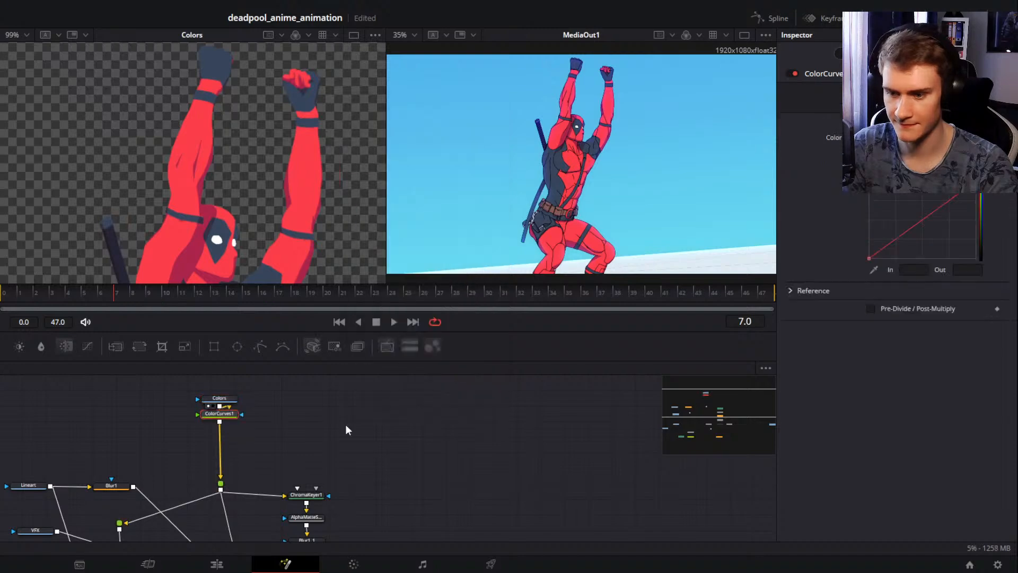
drag(227, 414, 227, 439)
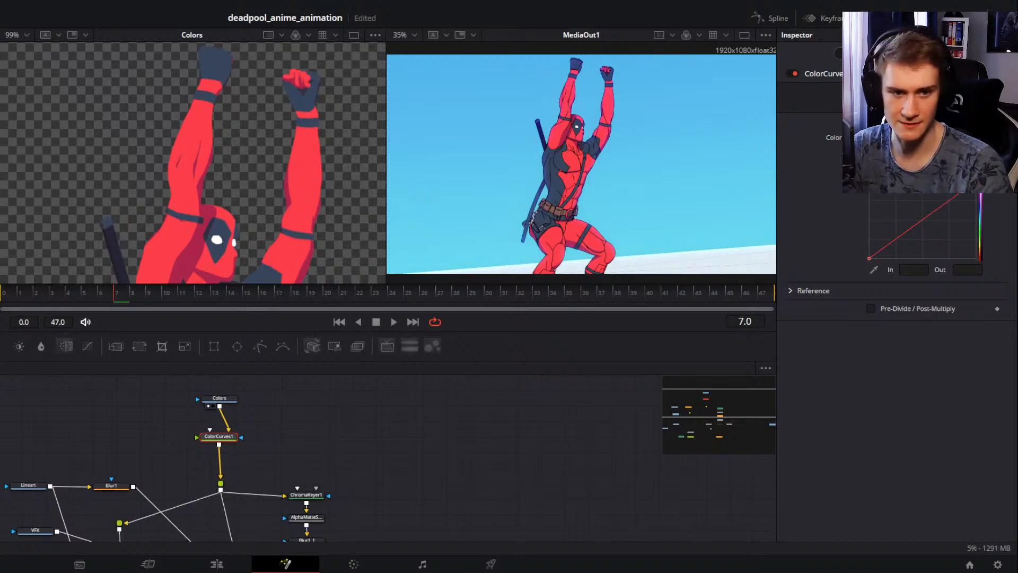
Step: Try darkening the character by raising the In value of the ColorCurves1 black point to 0.218, and undo the attempts
click(878, 166)
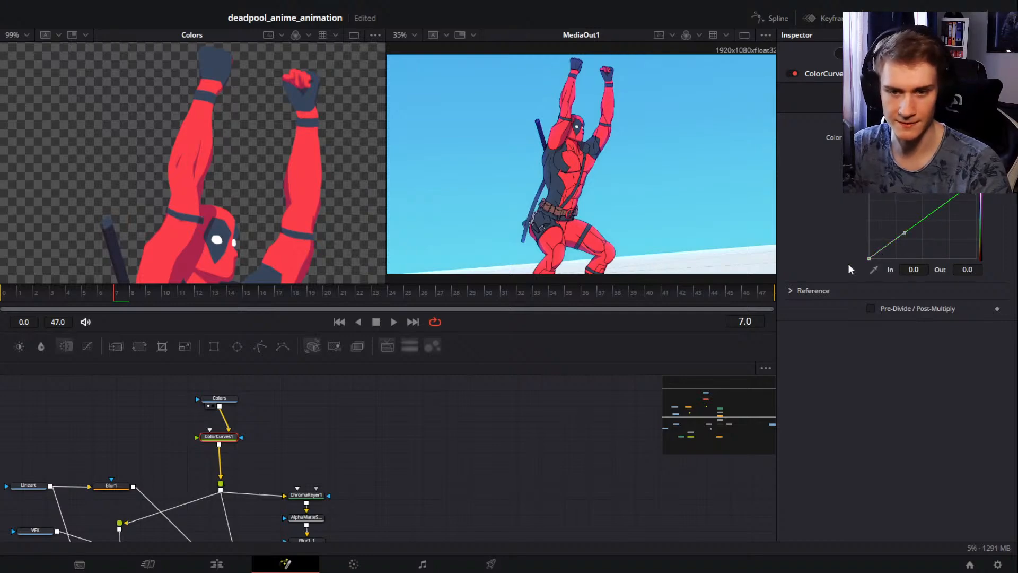
mouse_move(914, 270)
mouse_down()
mouse_move(981, 270)
mouse_move(883, 270)
mouse_move(910, 270)
mouse_up()
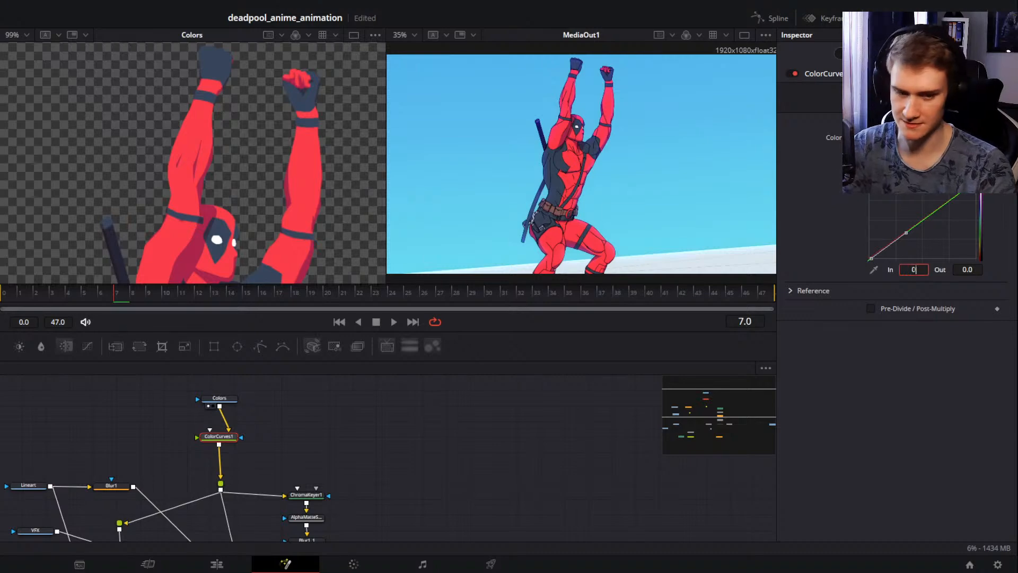
key(Tab)
click(823, 244)
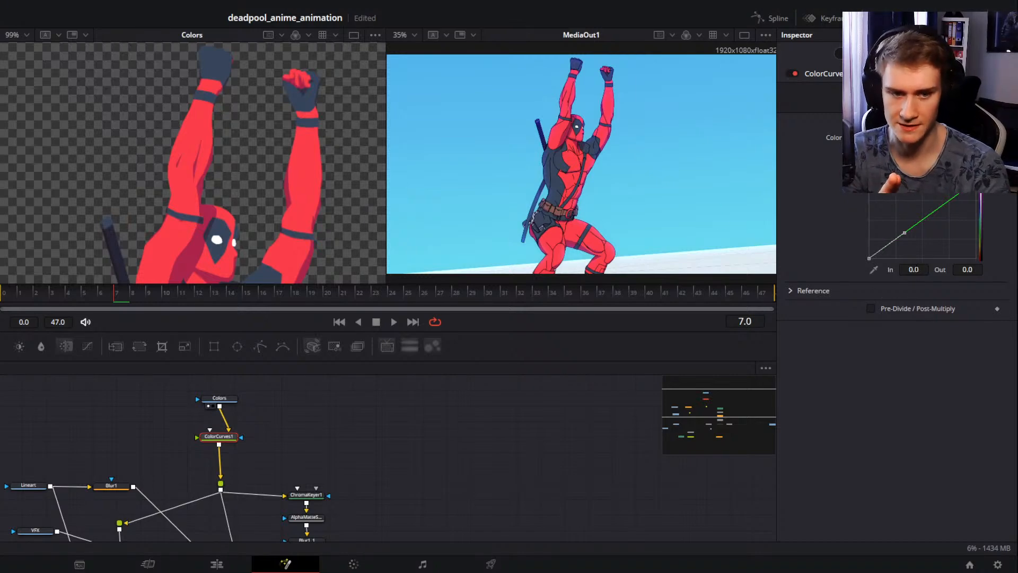
drag(914, 270, 971, 269)
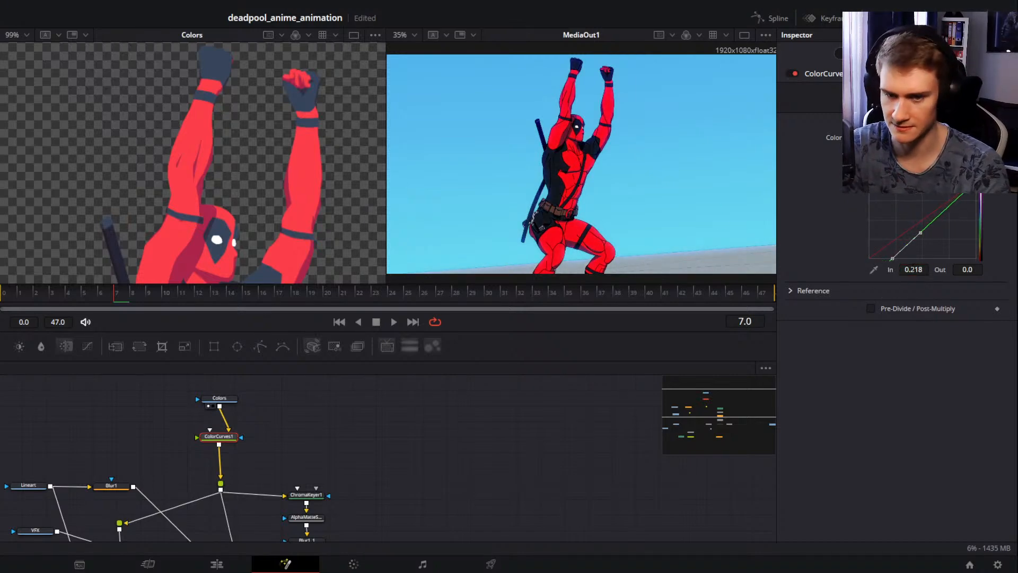
key(ctrl+z)
drag(293, 425, 300, 446)
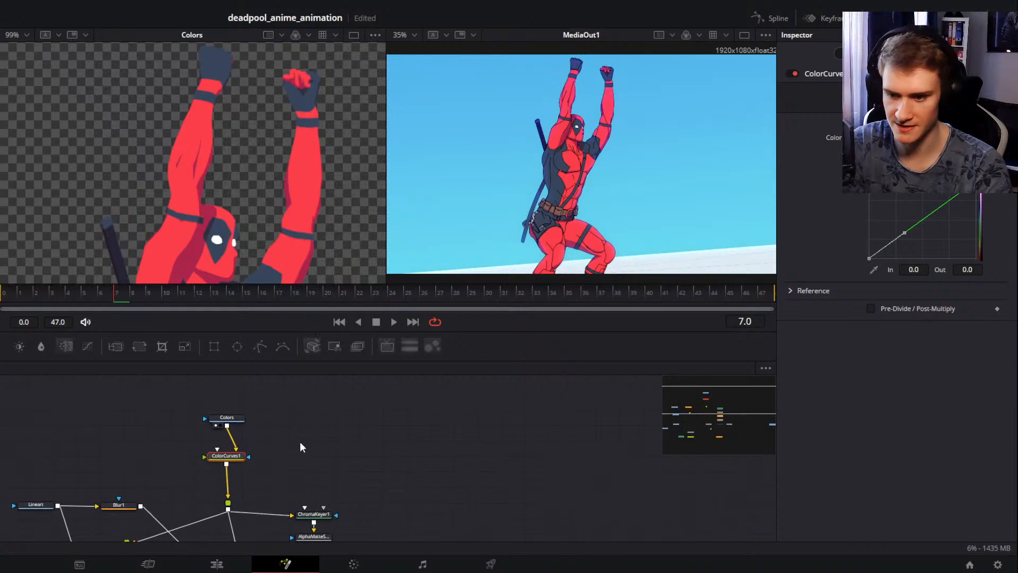
drag(917, 270, 978, 270)
key(ctrl+z)
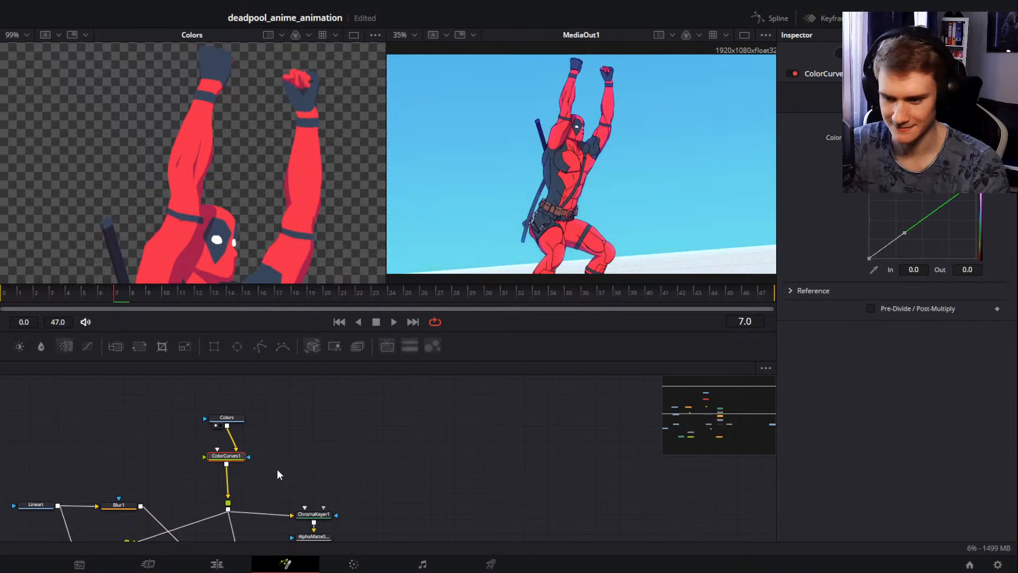
Step: Move the Colors node further up and the ColorCurves1 node out to the side to make room between them
drag(278, 471, 274, 530)
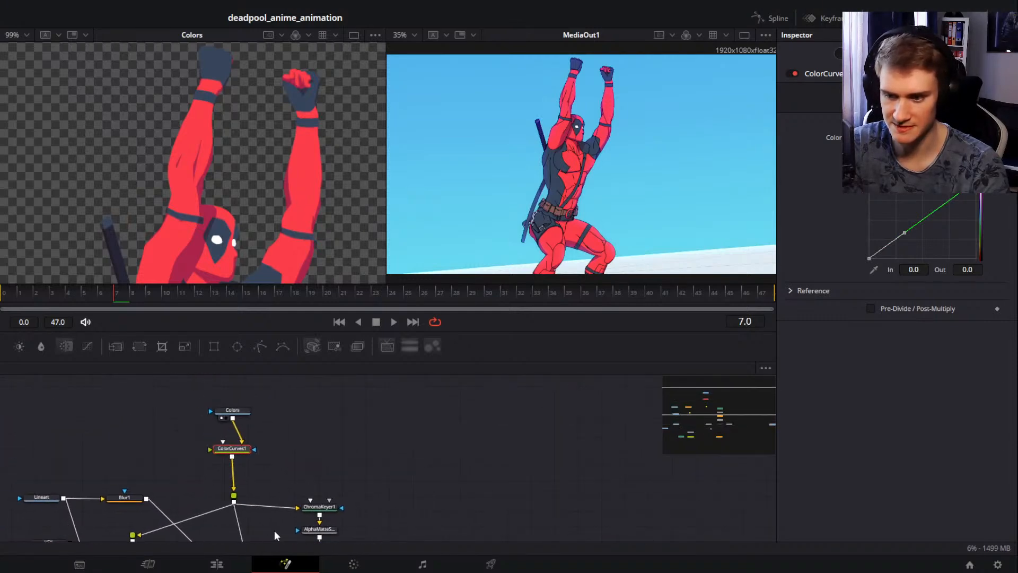
click(295, 443)
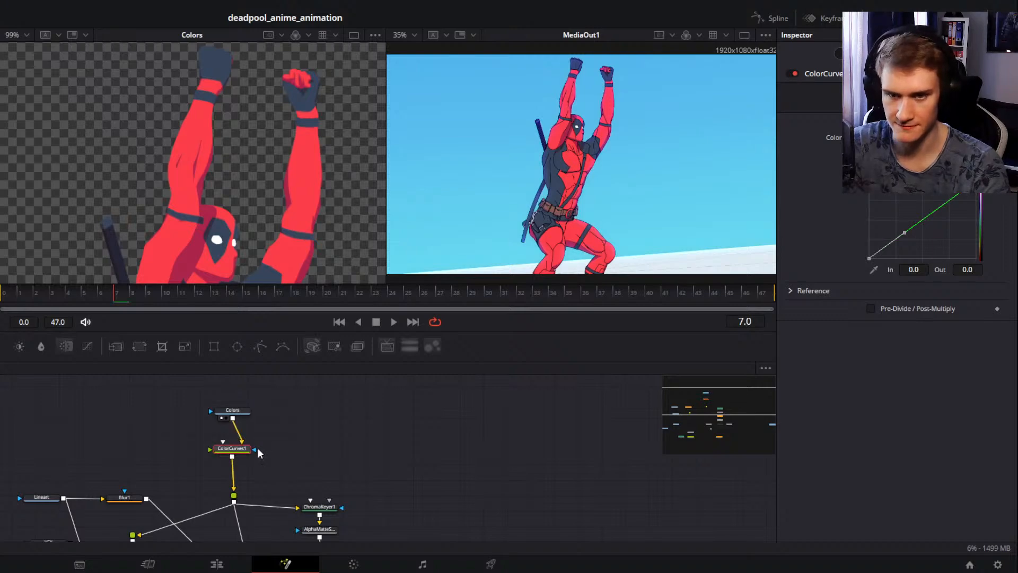
drag(232, 410, 242, 389)
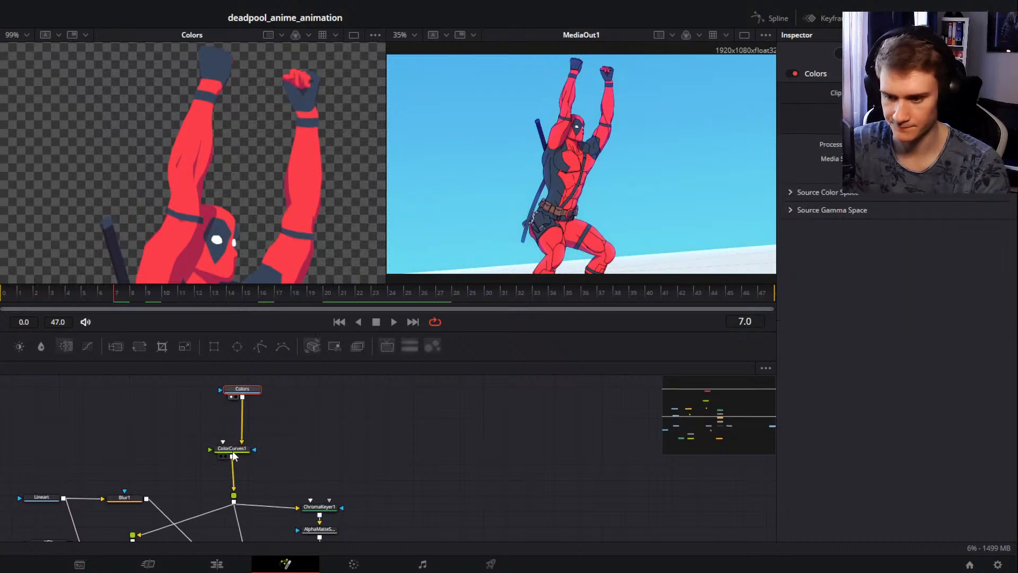
drag(233, 451, 126, 447)
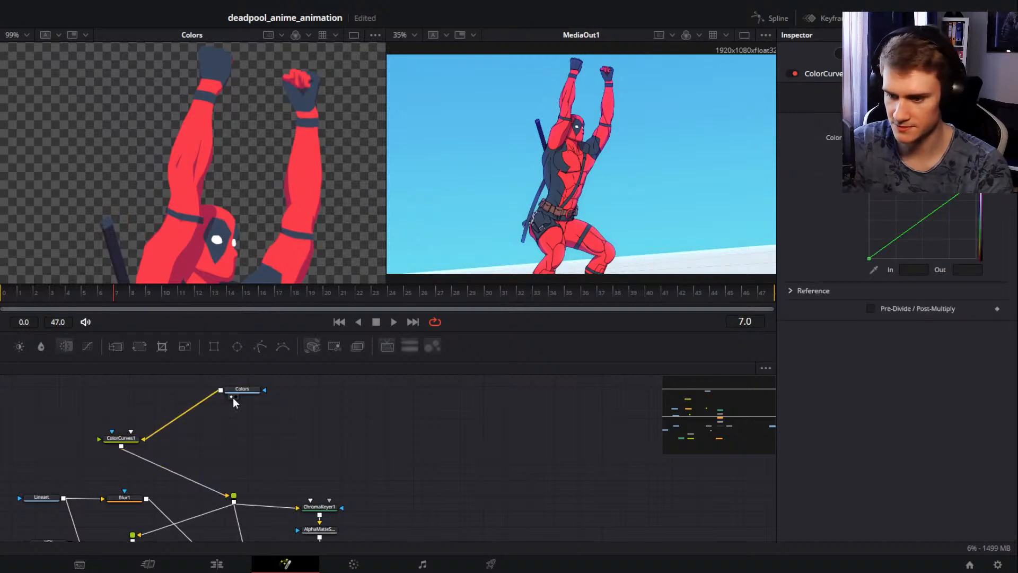
Step: Try a Chroma Keyer node between Colors and ColorCurves1 and delete it again
click(238, 391)
click(334, 346)
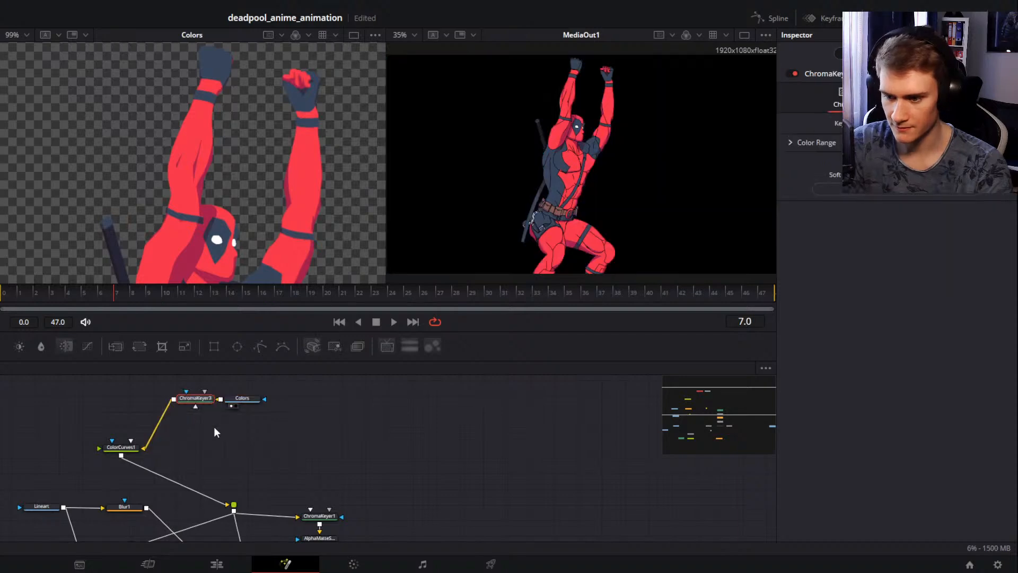
drag(214, 424, 140, 420)
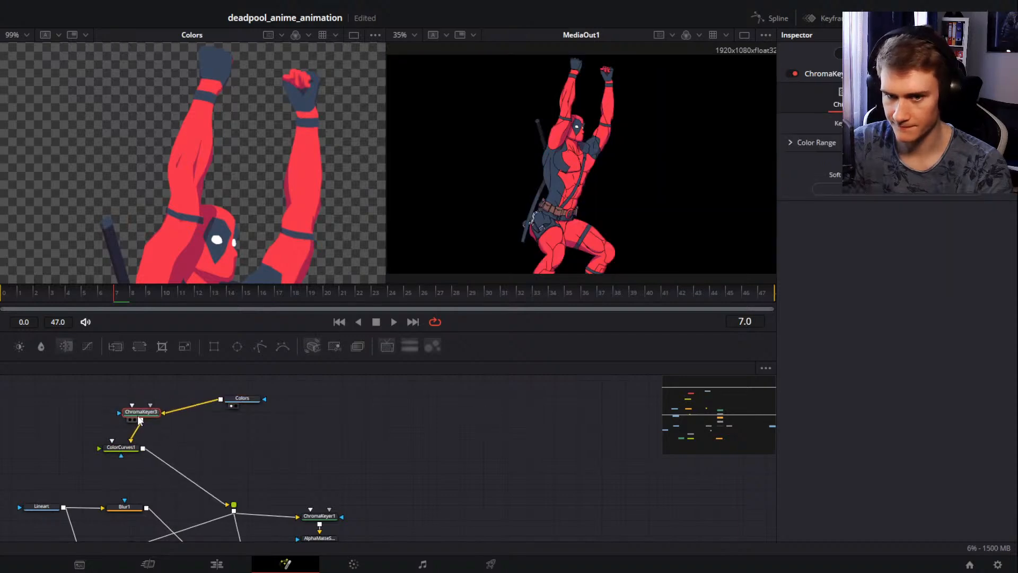
key(Delete)
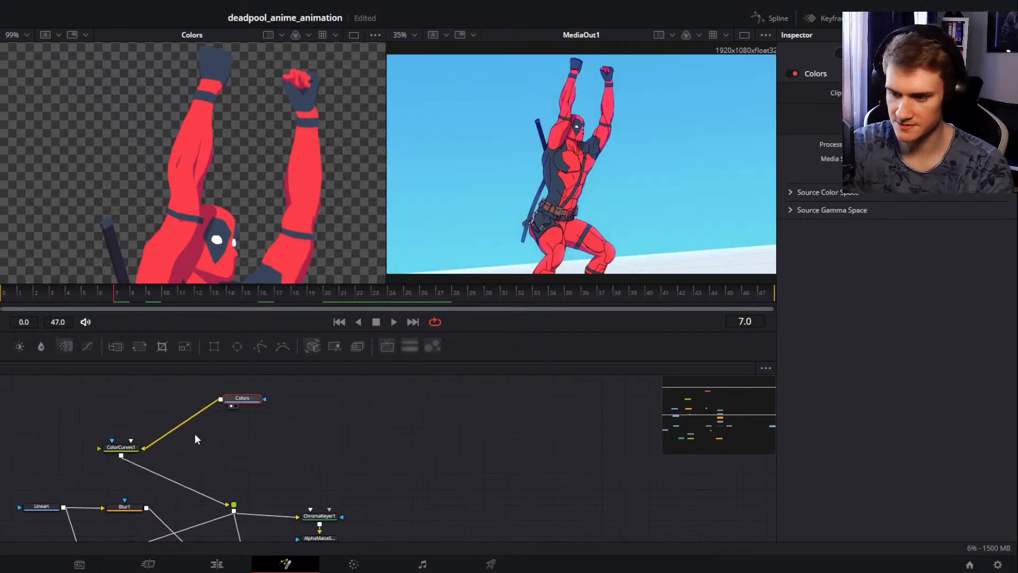
Step: Inspect the dark suit areas in both viewers, show ColorCurves1 in the viewer, and select the black point of its curve
scroll(564, 176, up, 2)
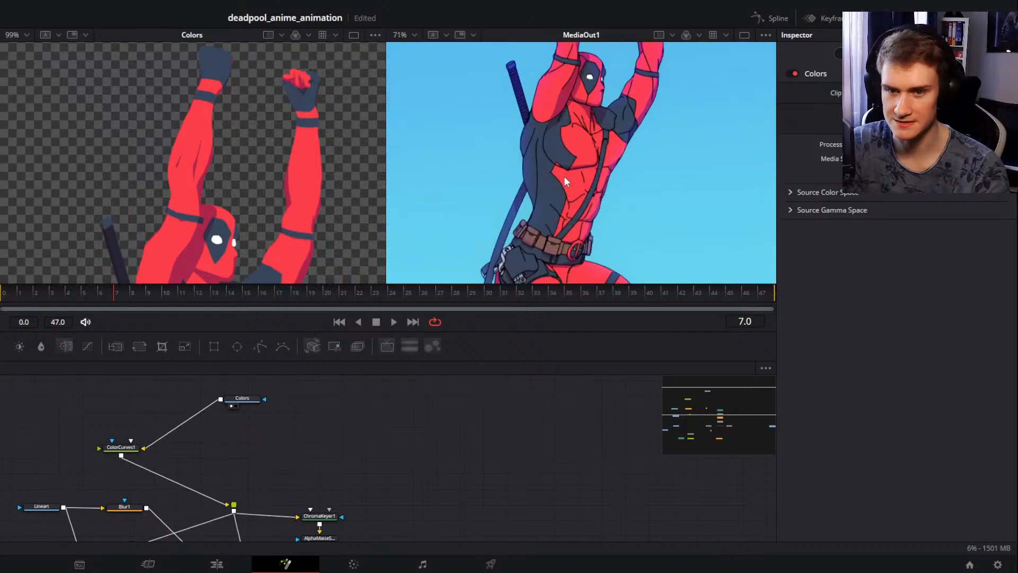
scroll(558, 149, down, 1)
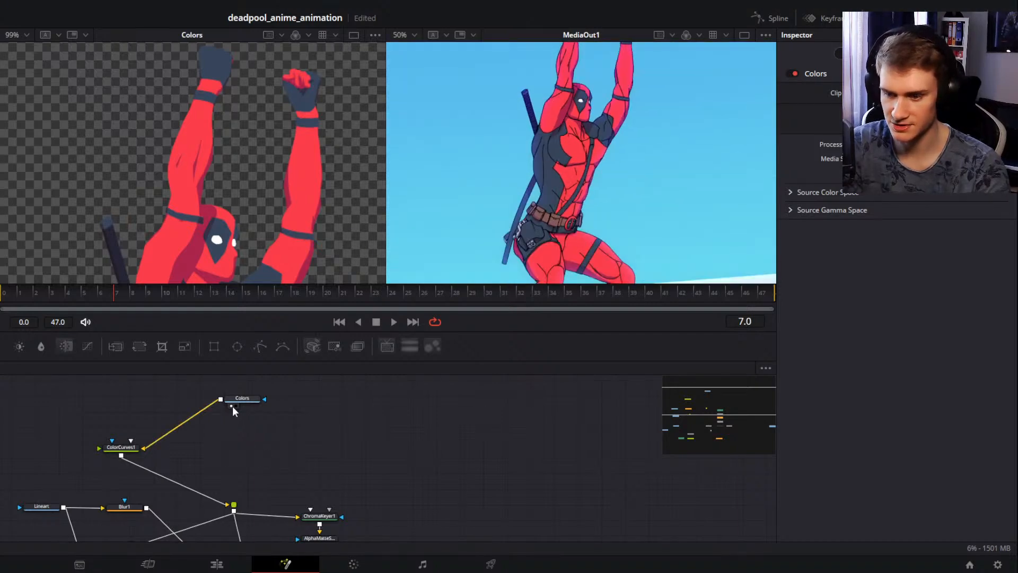
scroll(198, 215, down, 3)
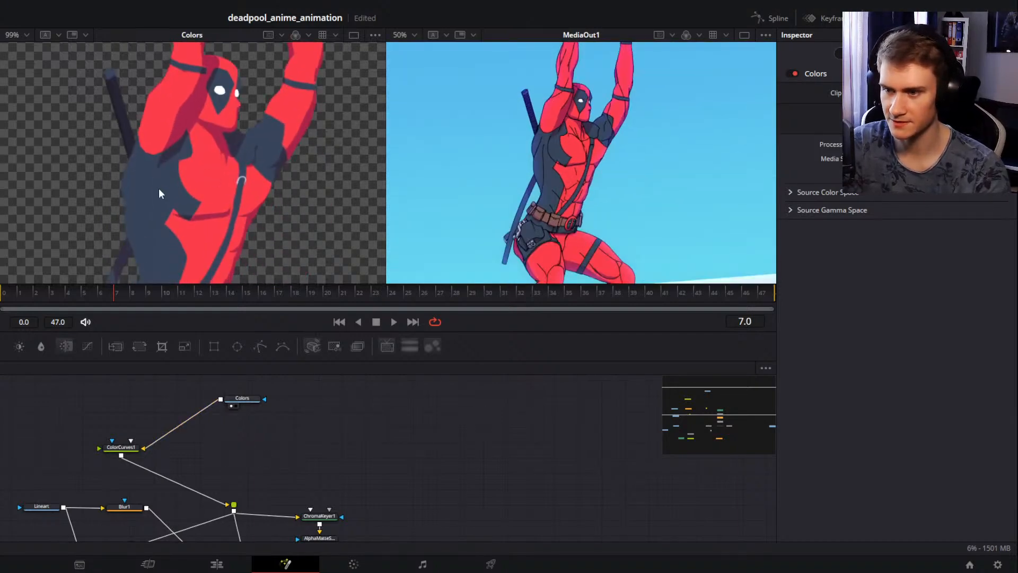
click(110, 455)
click(109, 455)
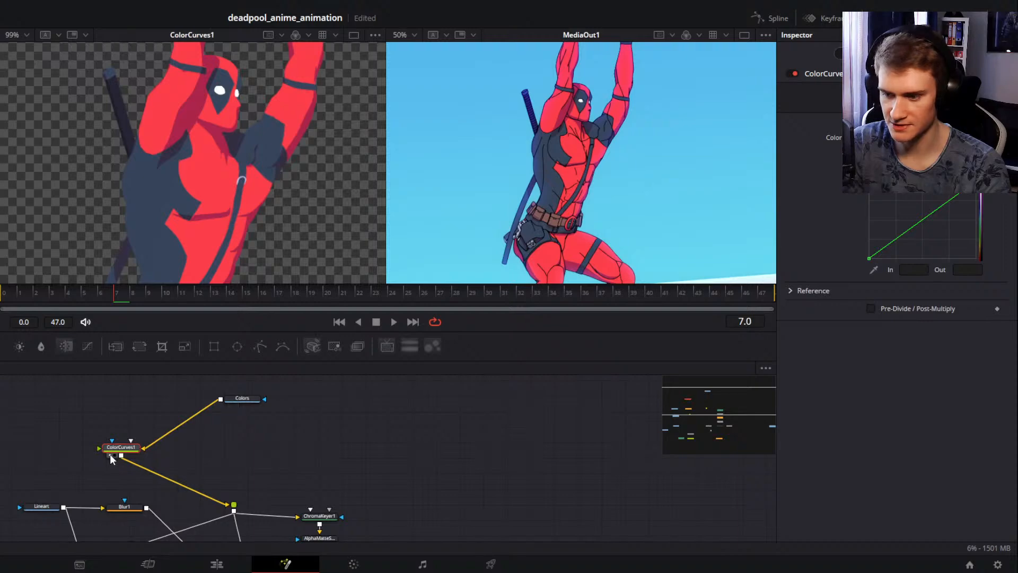
drag(870, 261, 879, 259)
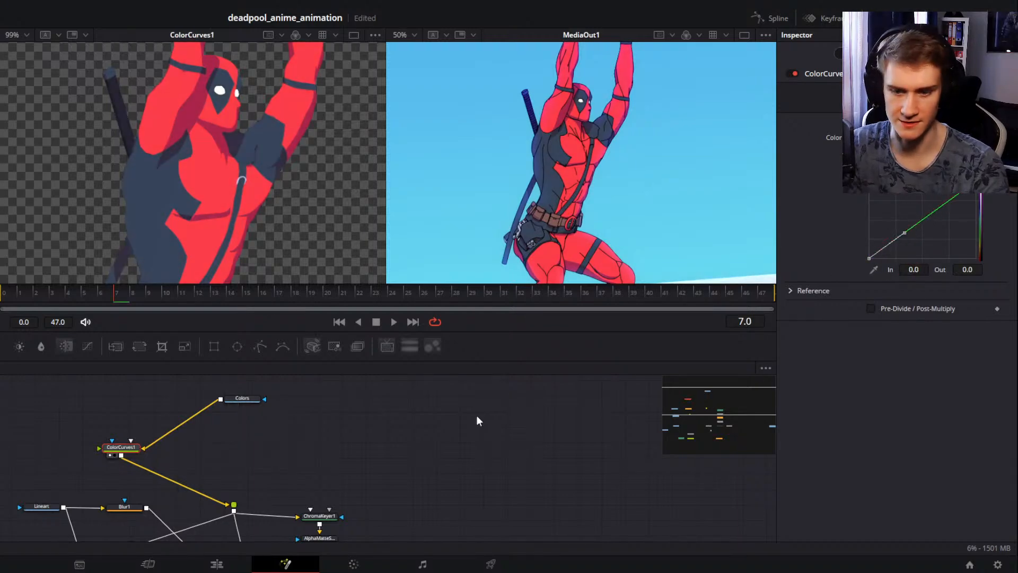
Step: Insert an HSL Keyer node between Colors and ColorCurves1, move it clear of the connection, and show it in the viewer
drag(339, 461, 383, 469)
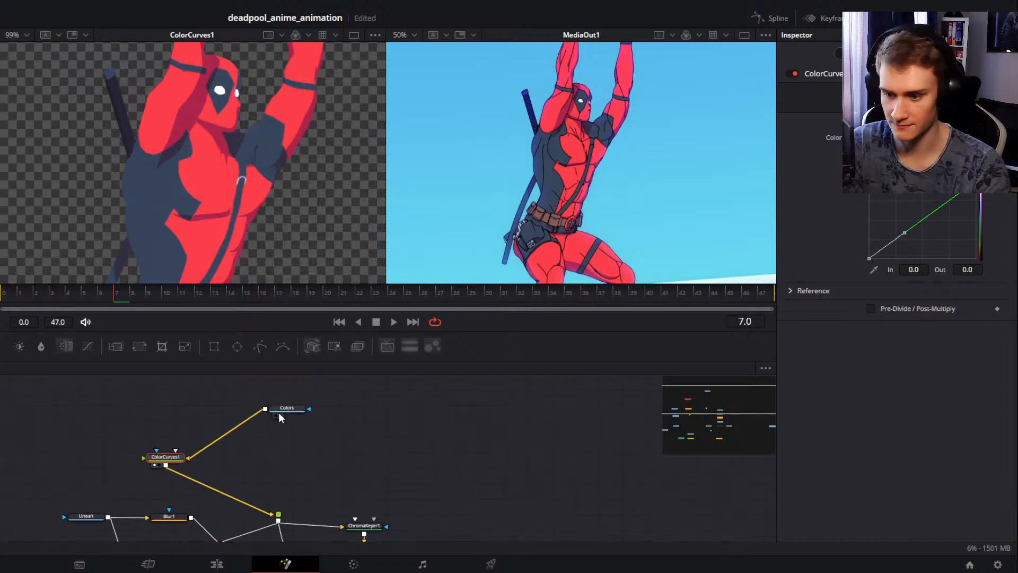
mouse_move(285, 406)
mouse_down()
mouse_move(303, 395)
mouse_move(295, 393)
mouse_up()
click(259, 422)
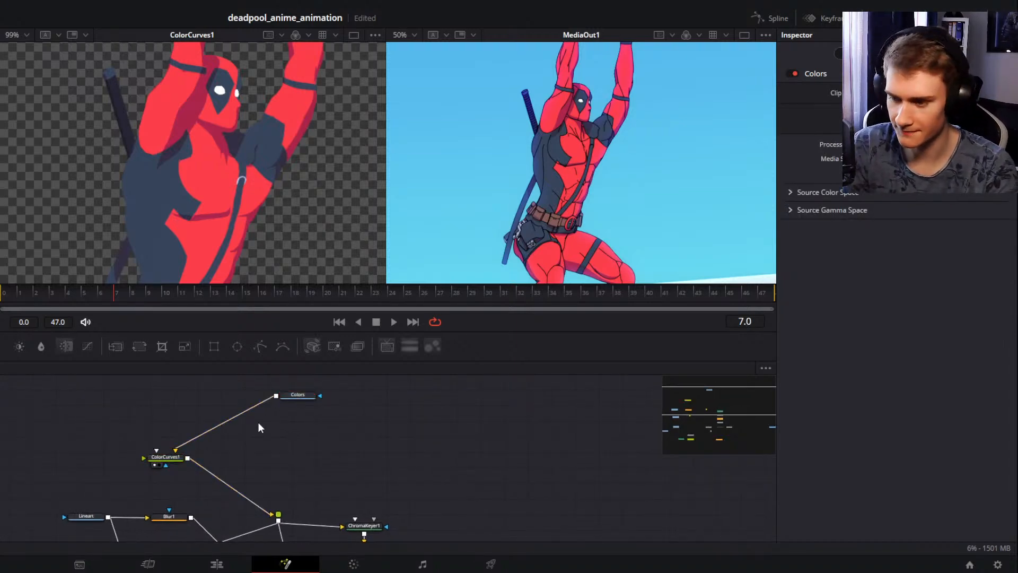
key(shift+space)
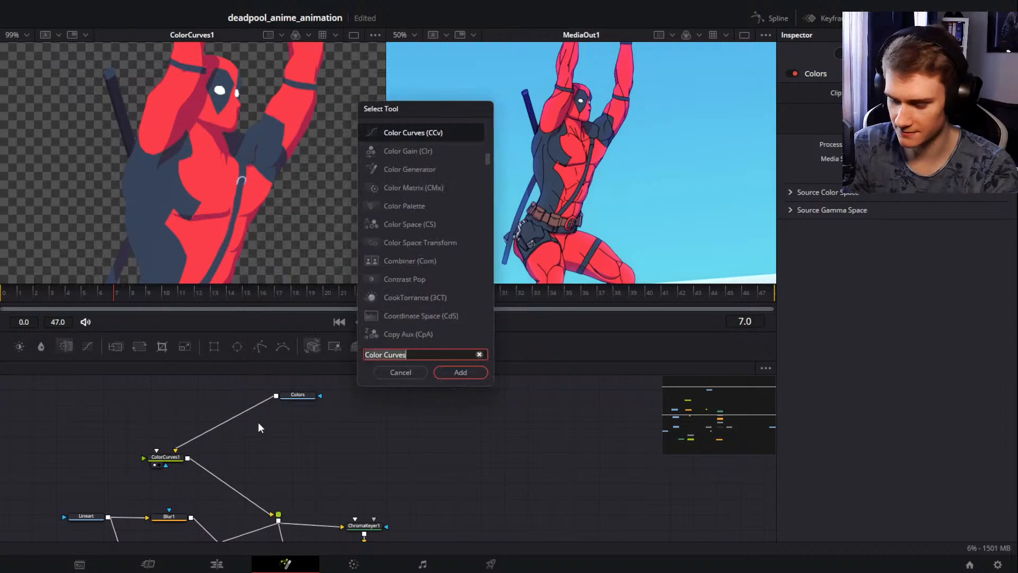
text(key)
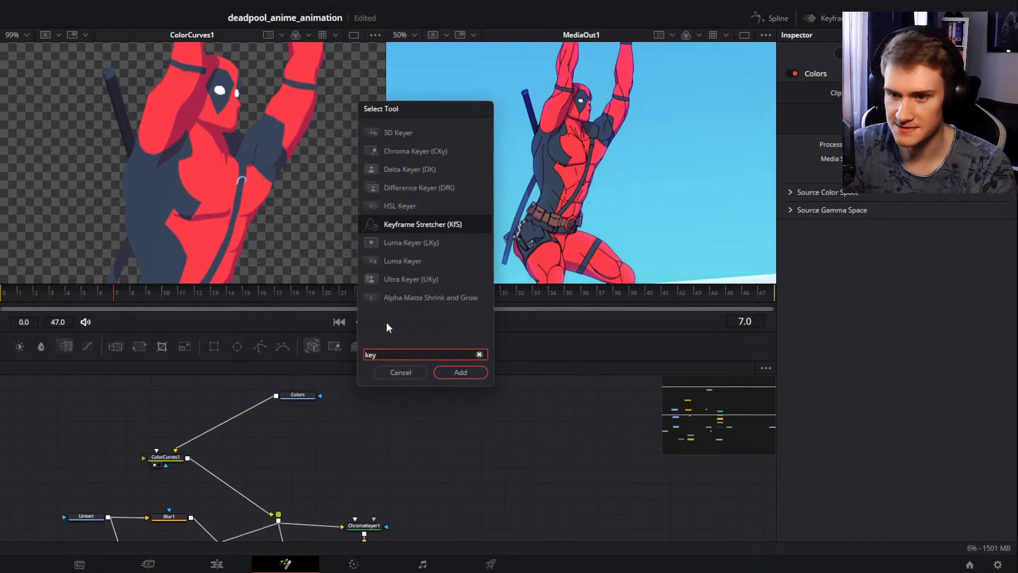
click(411, 201)
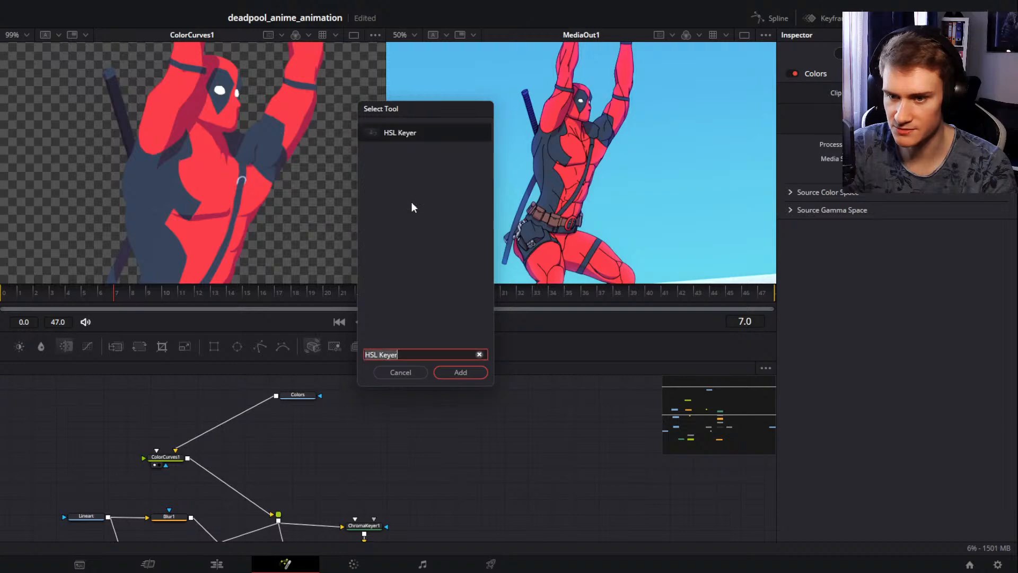
click(445, 371)
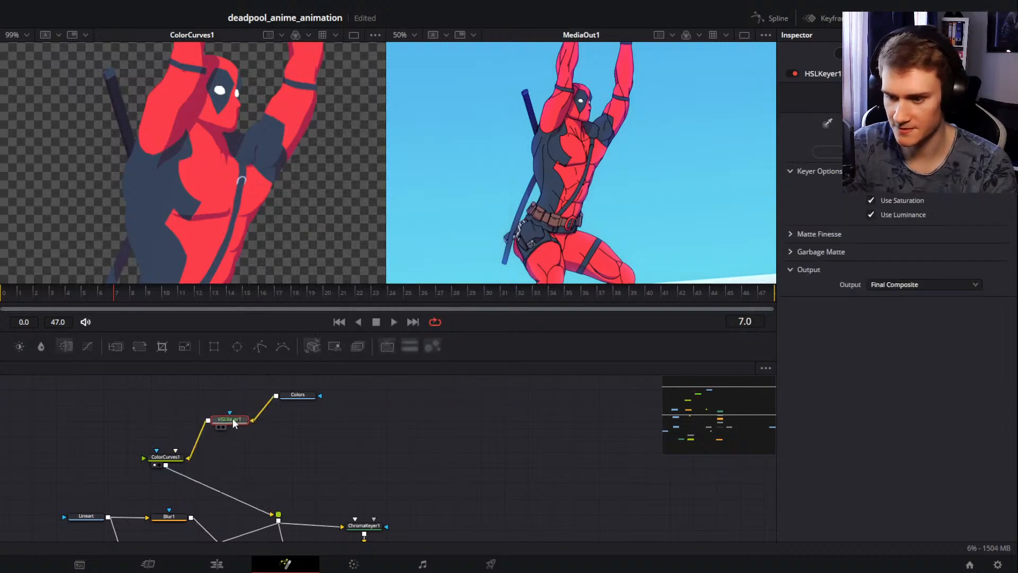
drag(232, 418, 223, 409)
key(1)
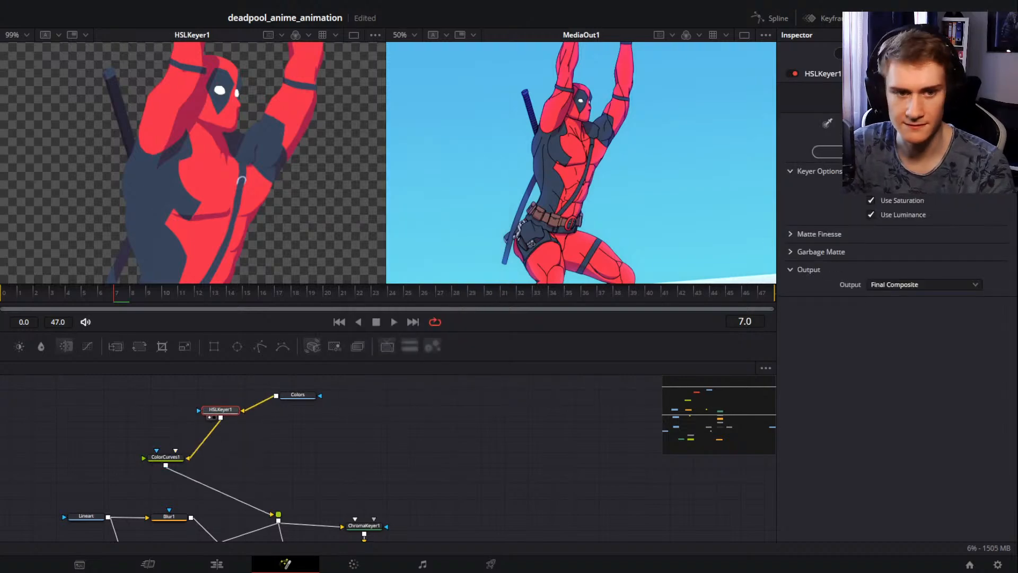
Step: Try keying out the dark suit colour with the HSL Keyer's Use Saturation option turned off
click(872, 200)
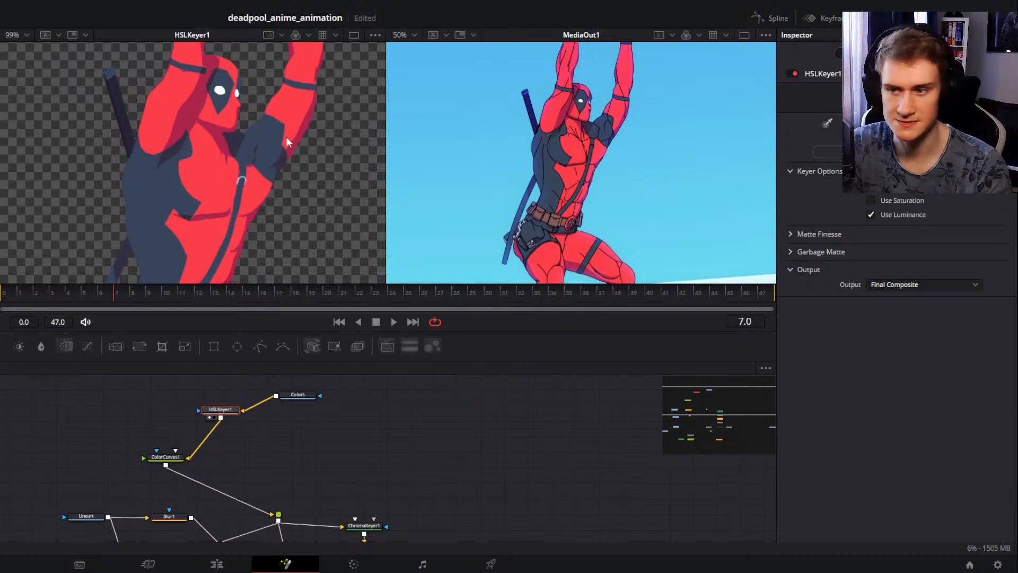
click(151, 187)
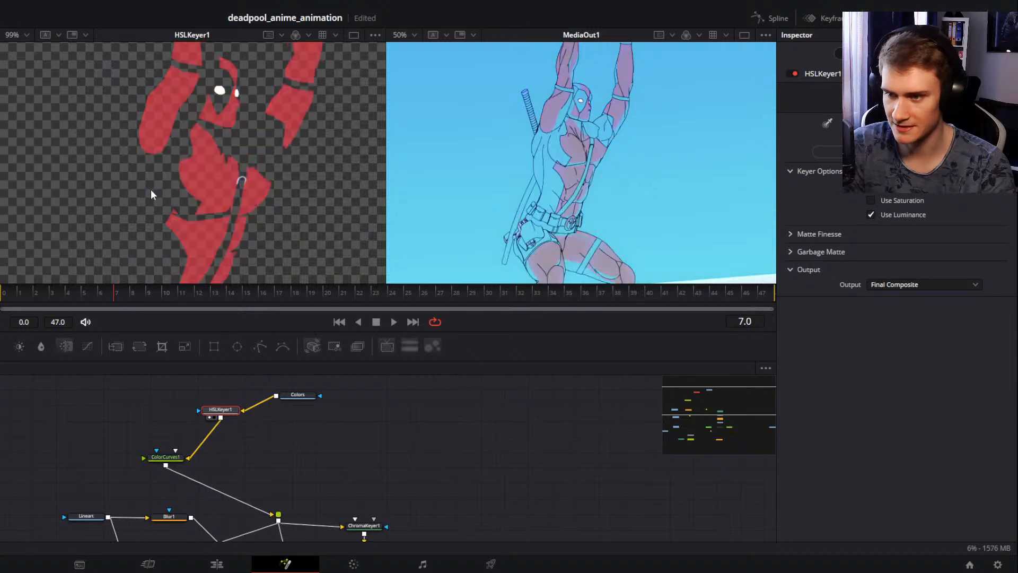
click(791, 233)
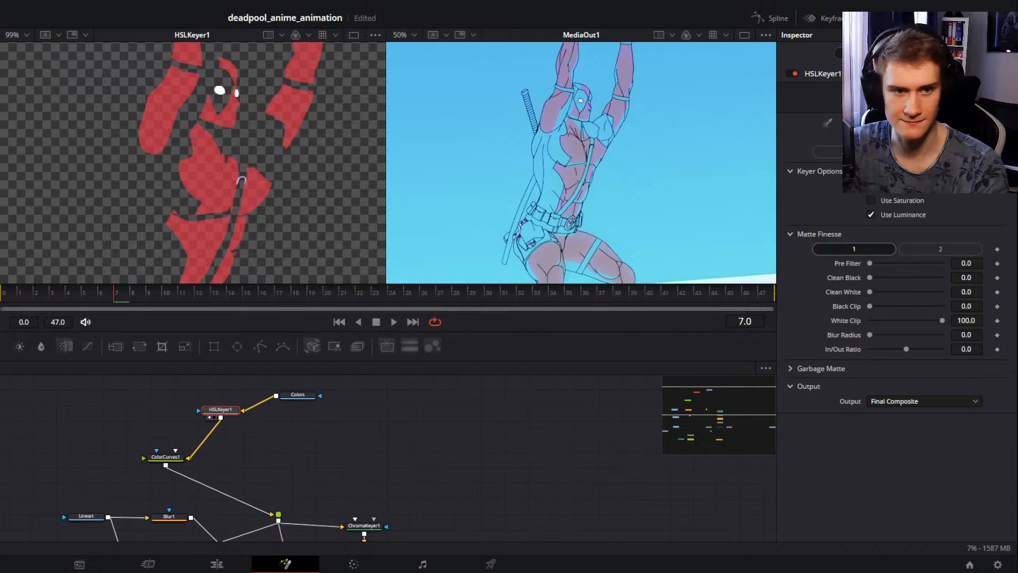
click(870, 186)
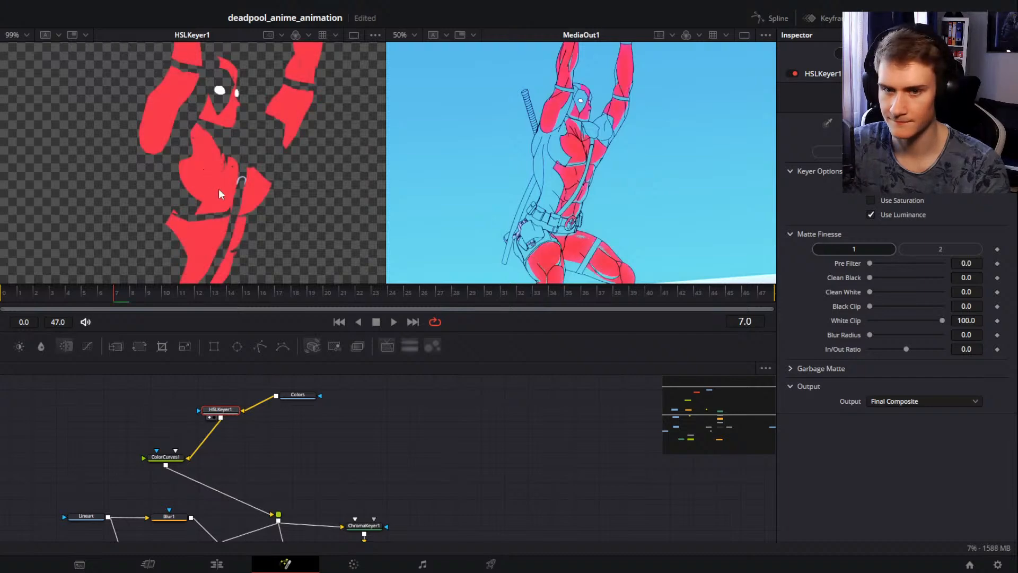
drag(272, 210, 296, 124)
click(309, 204)
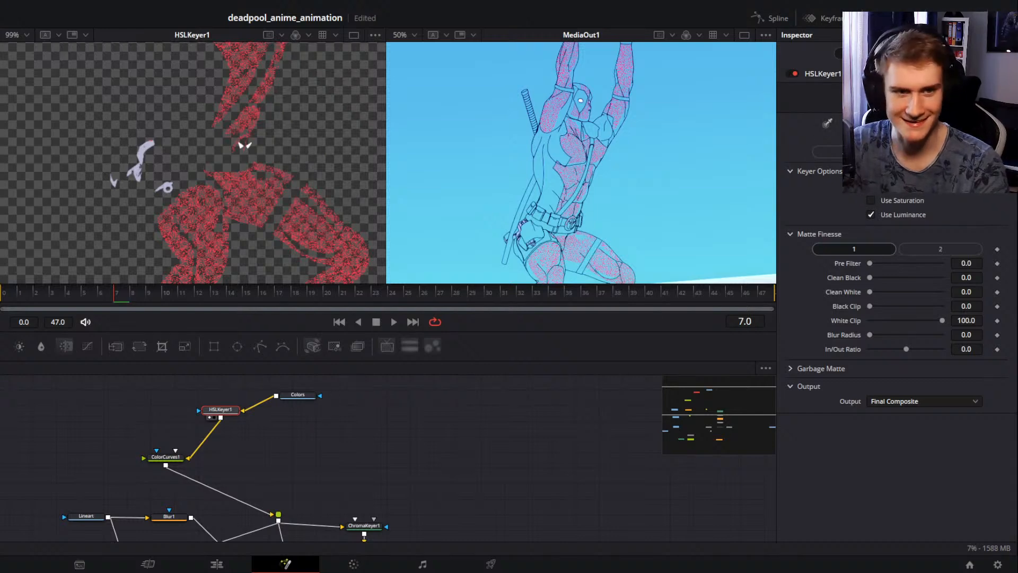
Step: Turn Use Saturation back on, collapse Matte Finesse, and sample the dark blue suit colour on the torso for the HSL key
click(870, 200)
click(790, 234)
scroll(292, 212, up, 3)
scroll(293, 212, up, 1)
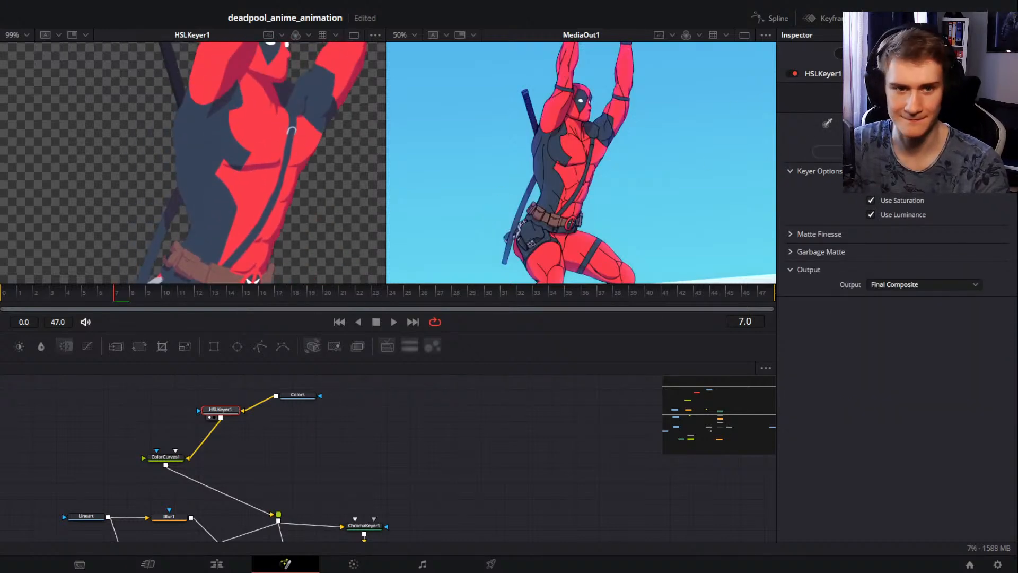
drag(824, 120, 202, 139)
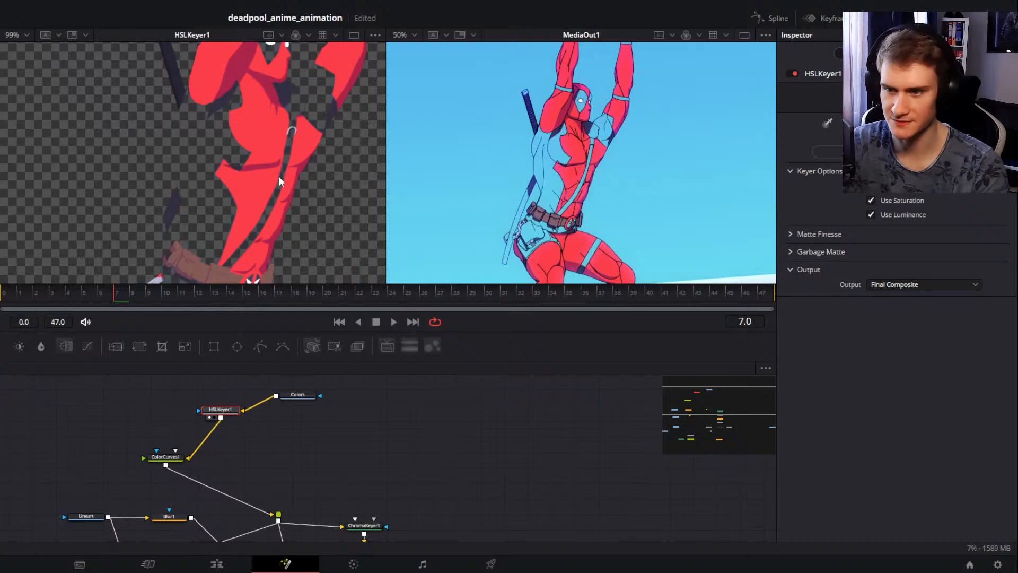
Step: Examine the keyed result of HSLKeyer1 in the viewer from the character's head down to the legs
drag(278, 176, 272, 160)
scroll(274, 148, up, 5)
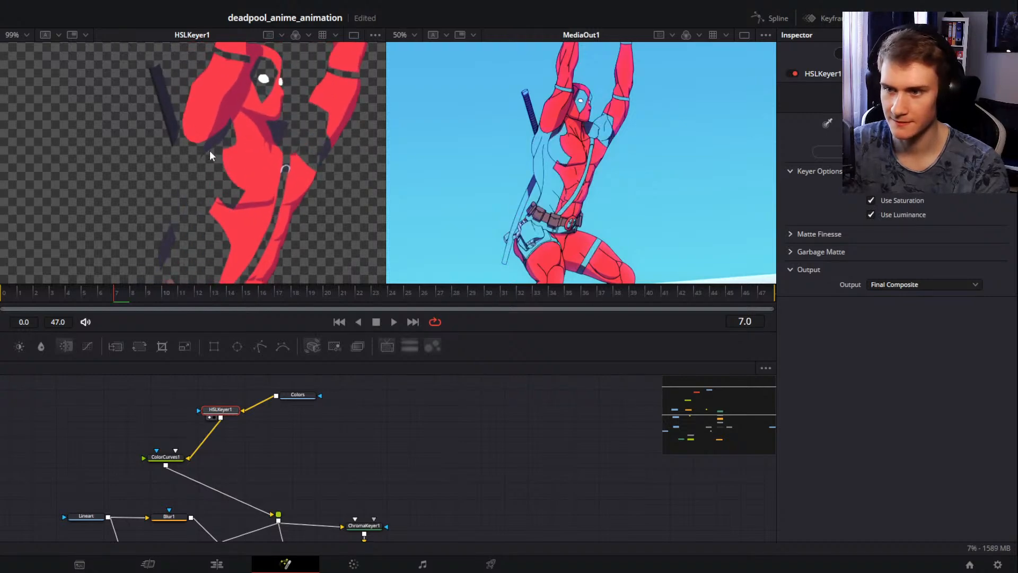
scroll(263, 115, down, 10)
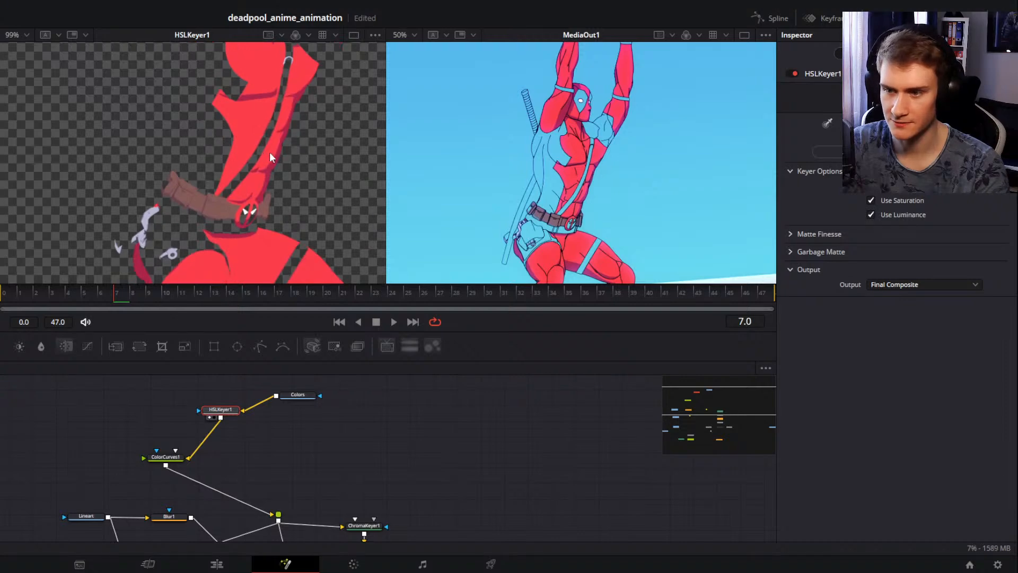
scroll(259, 114, up, 10)
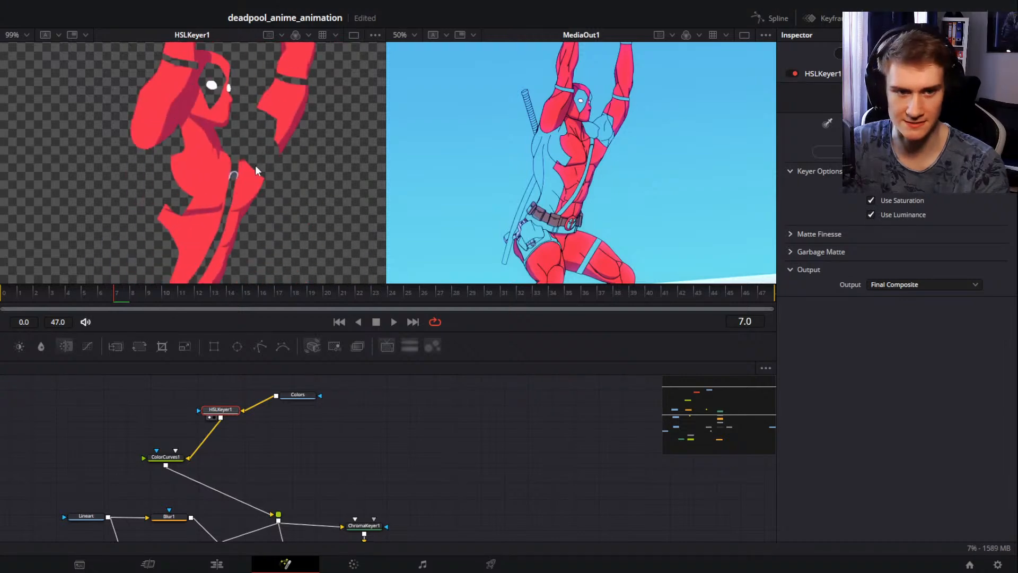
drag(256, 164, 278, 80)
drag(255, 218, 254, 130)
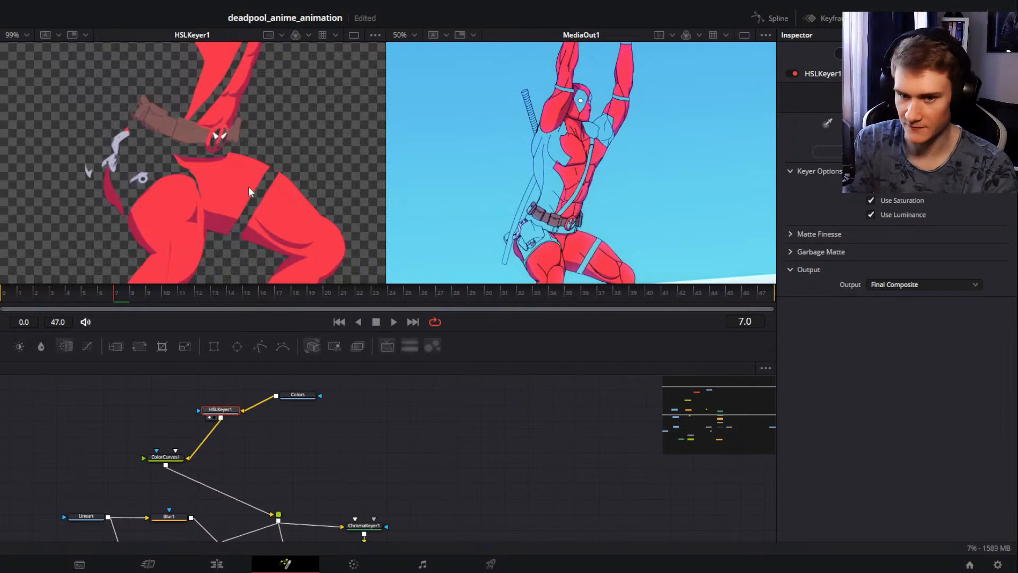
mouse_move(248, 186)
mouse_down()
mouse_move(249, 137)
mouse_move(265, 179)
mouse_up()
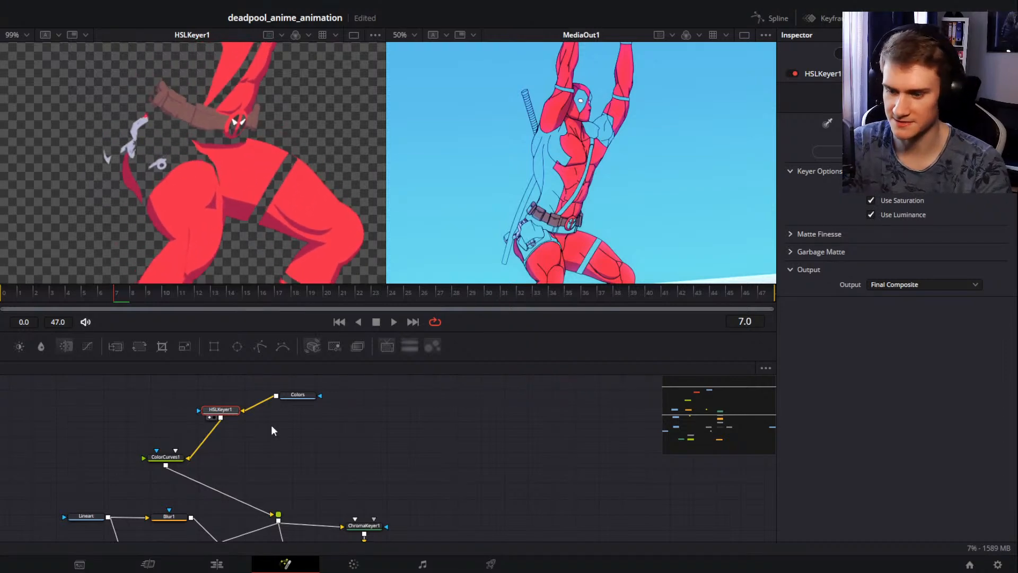
Step: Show ColorCurves1 in the viewer and invert the HSLKeyer1 key to isolate the dark suit areas
click(154, 465)
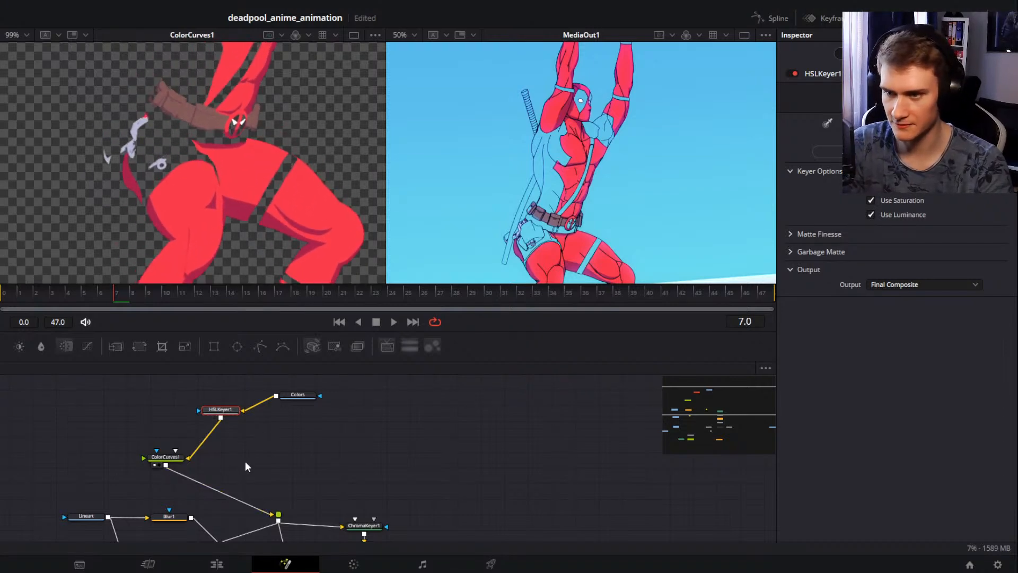
click(223, 410)
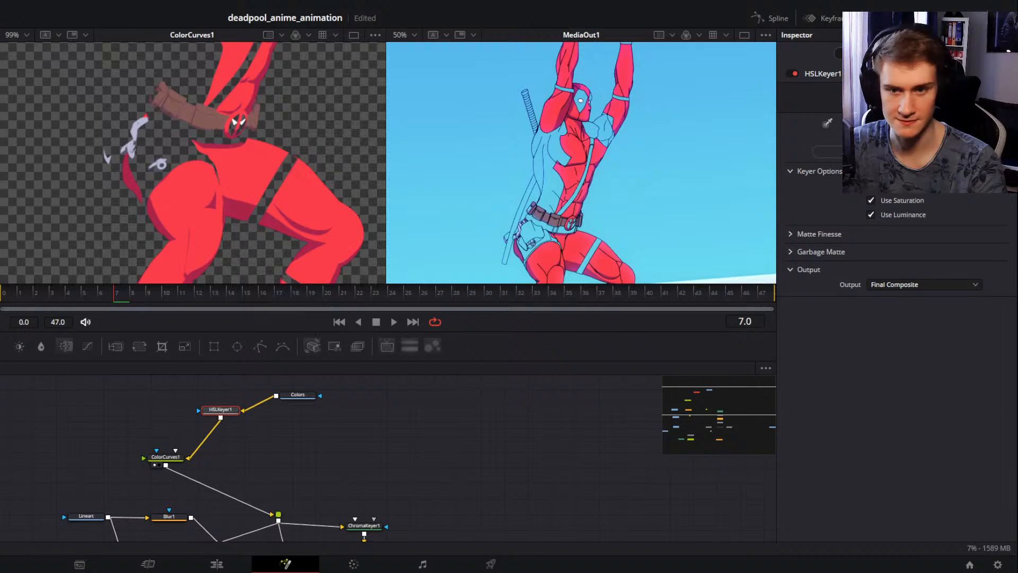
click(969, 123)
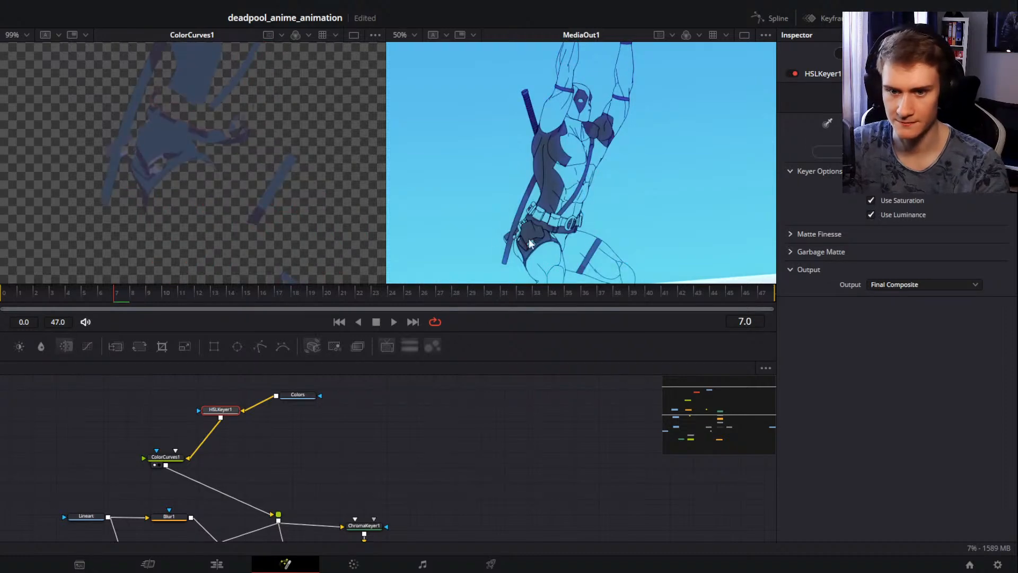
drag(247, 169, 246, 260)
drag(246, 111, 224, 209)
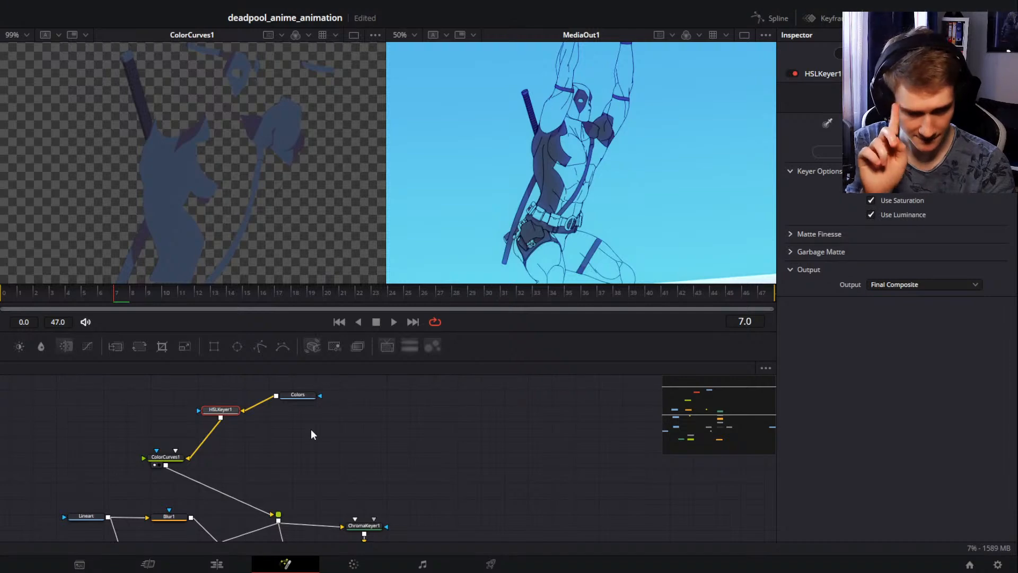
Step: Darken the isolated suit colours by setting the ColorCurves1 black point to In 0.099 and Out 0.0
click(168, 458)
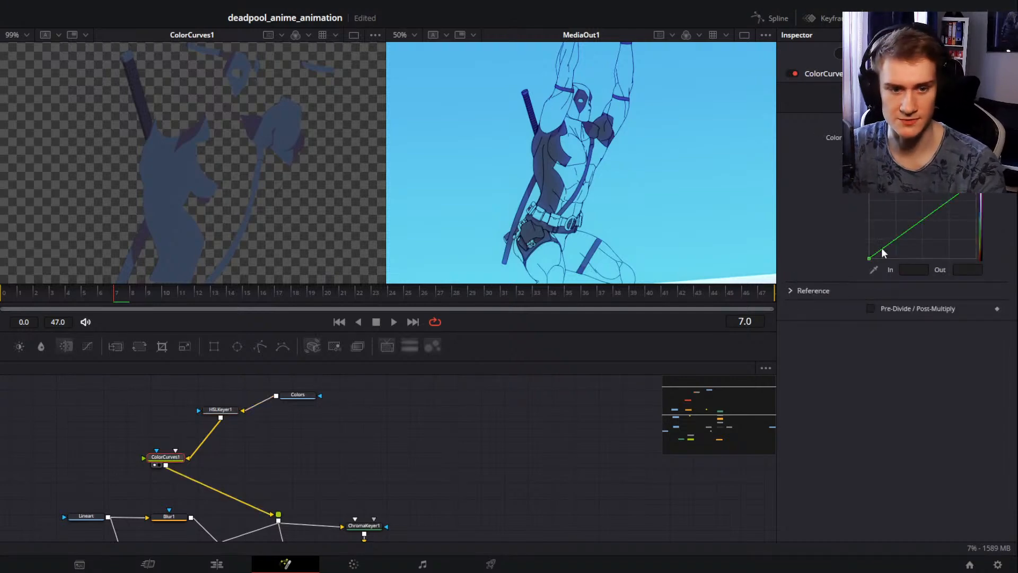
click(868, 258)
mouse_move(913, 269)
mouse_down()
mouse_move(957, 270)
mouse_move(919, 270)
mouse_up()
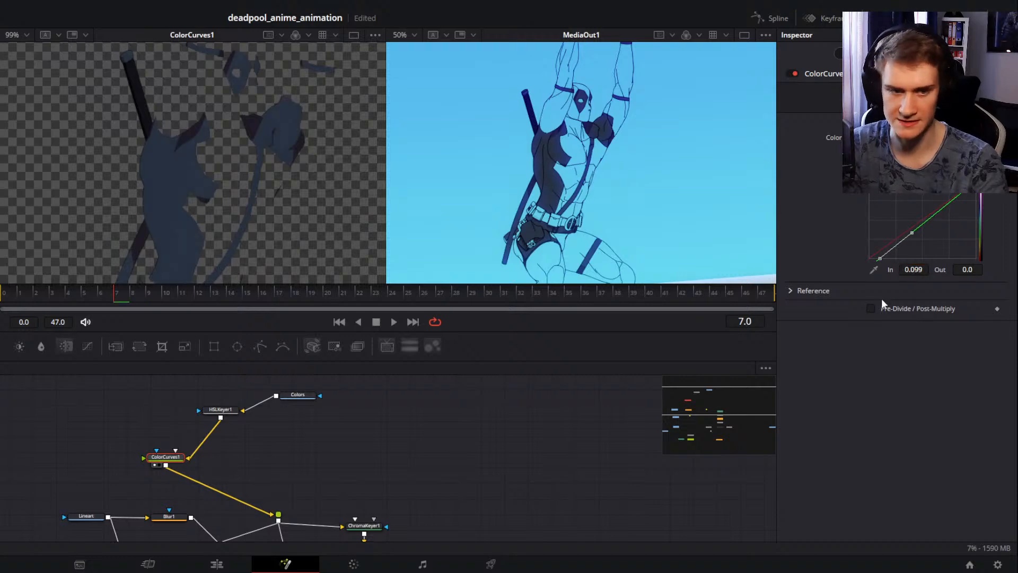
Step: Merge the ColorCurves1 output over the original Colors node and show the new merge in the viewer
drag(165, 456, 172, 456)
click(285, 400)
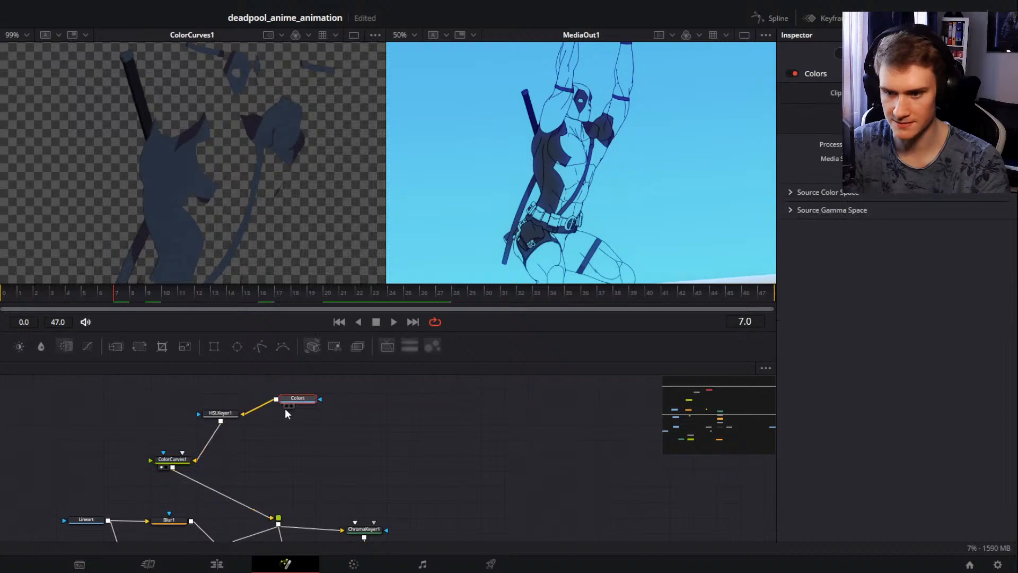
click(286, 405)
drag(319, 440, 311, 429)
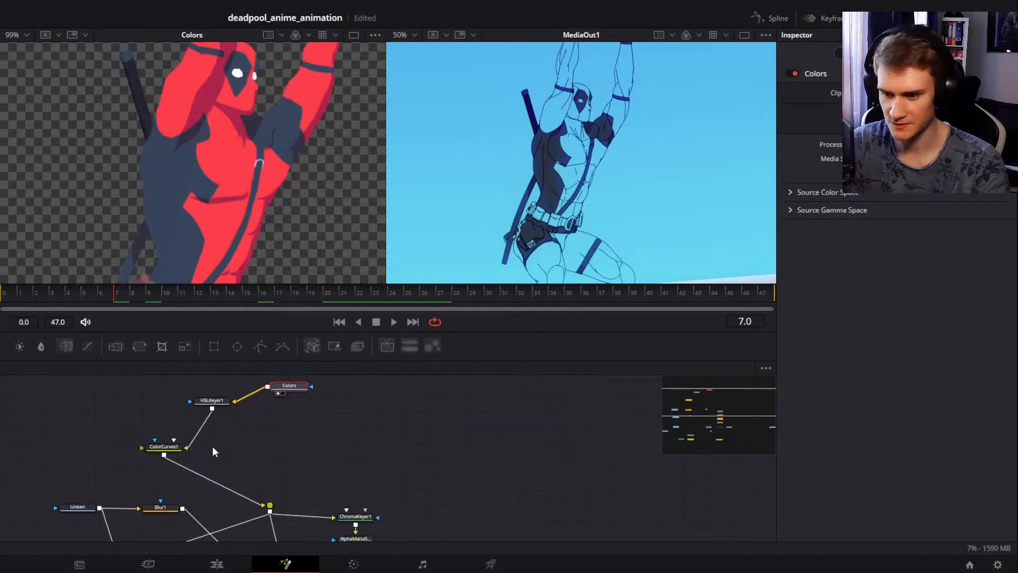
drag(165, 456, 269, 390)
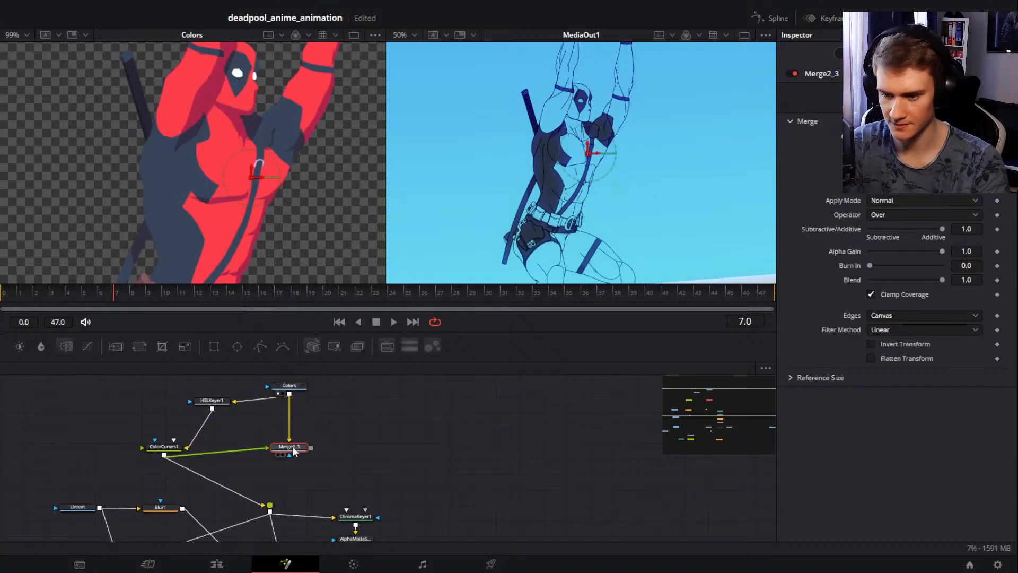
click(278, 455)
Step: Place the new merge above the routing point below it and connect its output there, replacing the direct ColorCurves1 connection
drag(331, 441, 332, 427)
drag(294, 434, 270, 448)
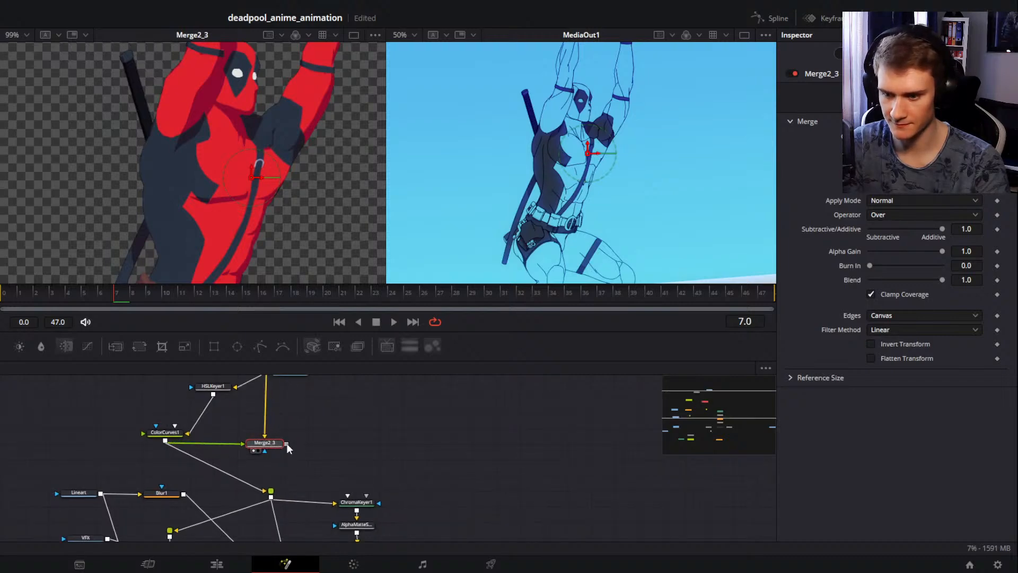
drag(264, 450, 275, 484)
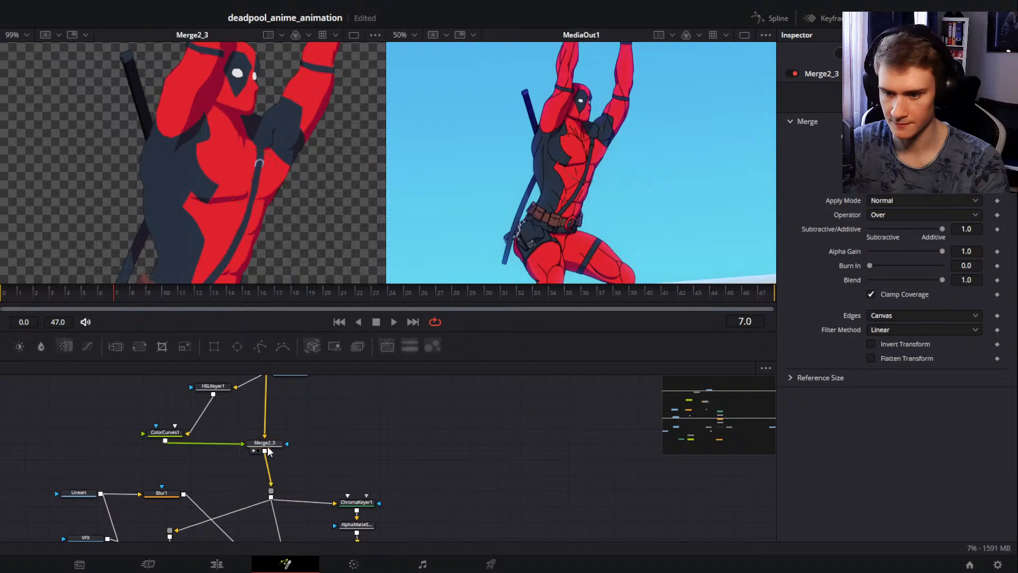
Step: Compare the Colors and ColorCurves1 outputs in the viewer and select the black point of the ColorCurves1 curve
click(166, 434)
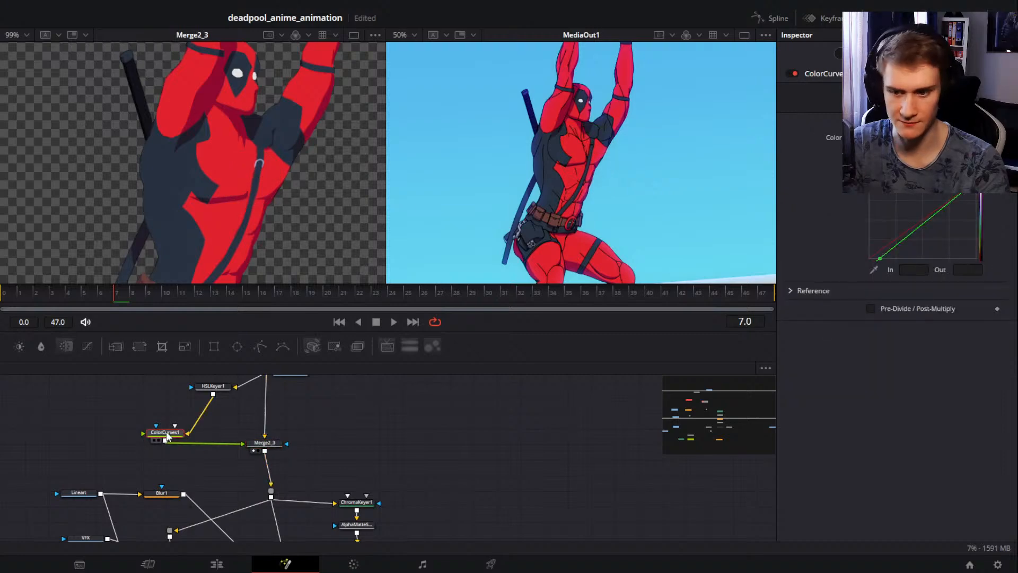
click(269, 444)
mouse_move(295, 422)
mouse_down()
mouse_move(296, 466)
mouse_move(304, 438)
mouse_up()
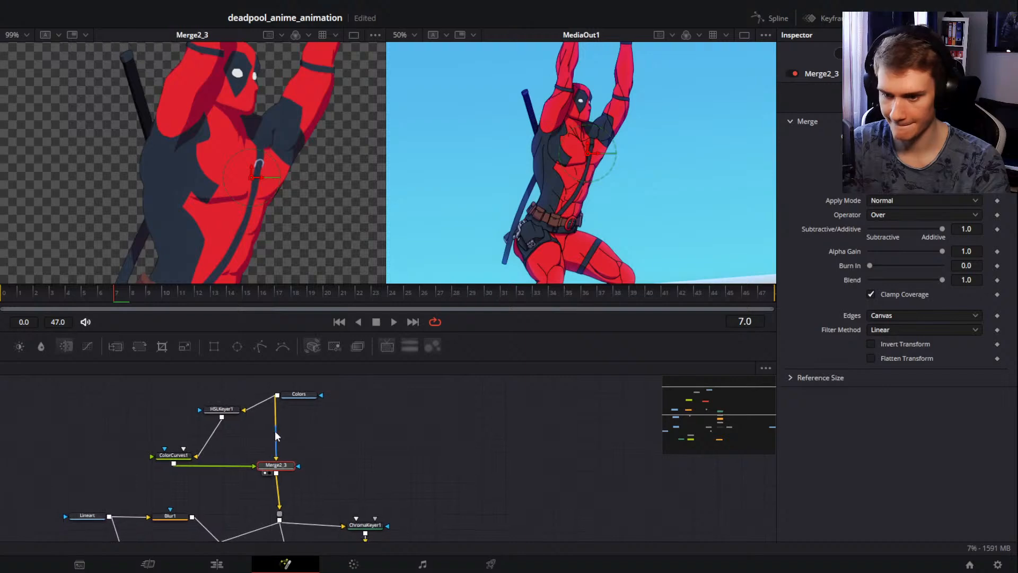
click(288, 401)
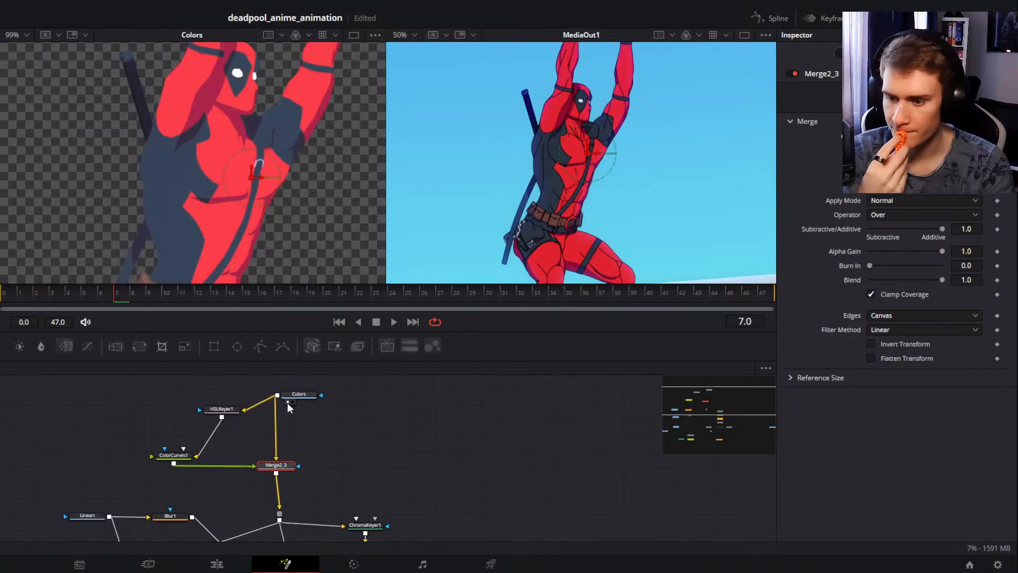
click(162, 463)
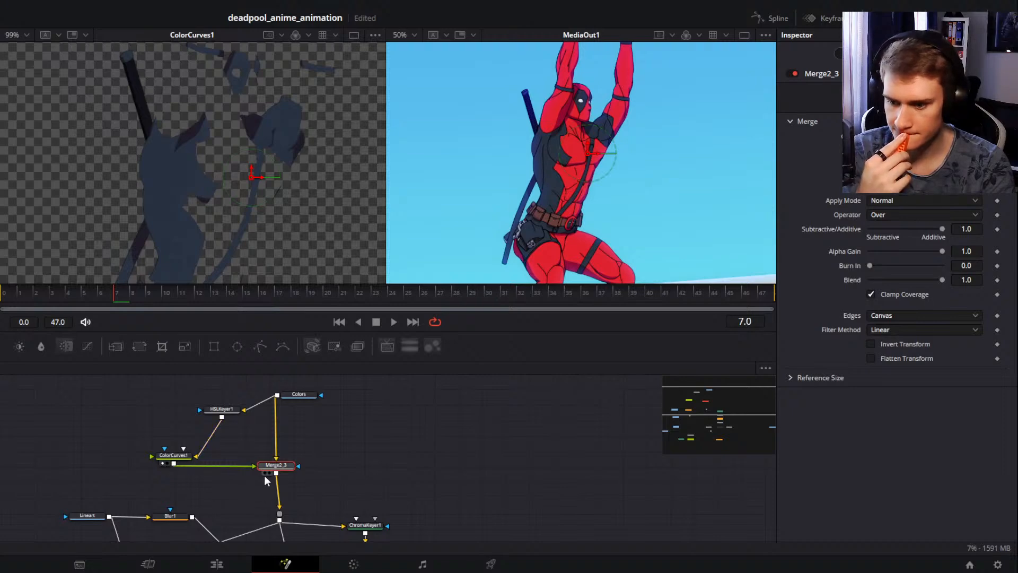
click(173, 455)
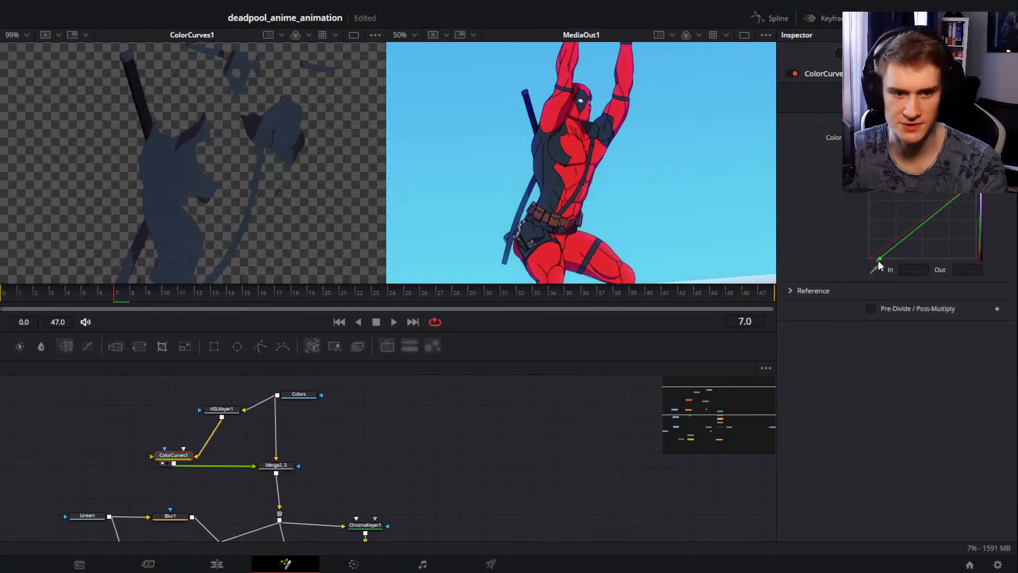
drag(880, 258, 879, 258)
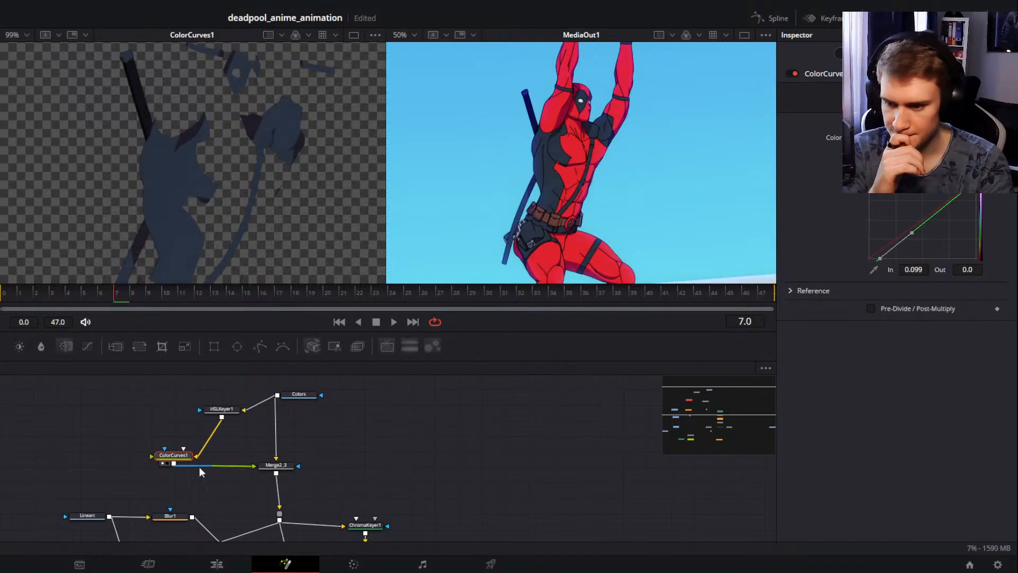
Step: Connect the ColorCurves1 output to the effect mask of Merge2_3 and review the merge's mask Channel options, keeping Alpha
drag(177, 455, 300, 465)
click(281, 466)
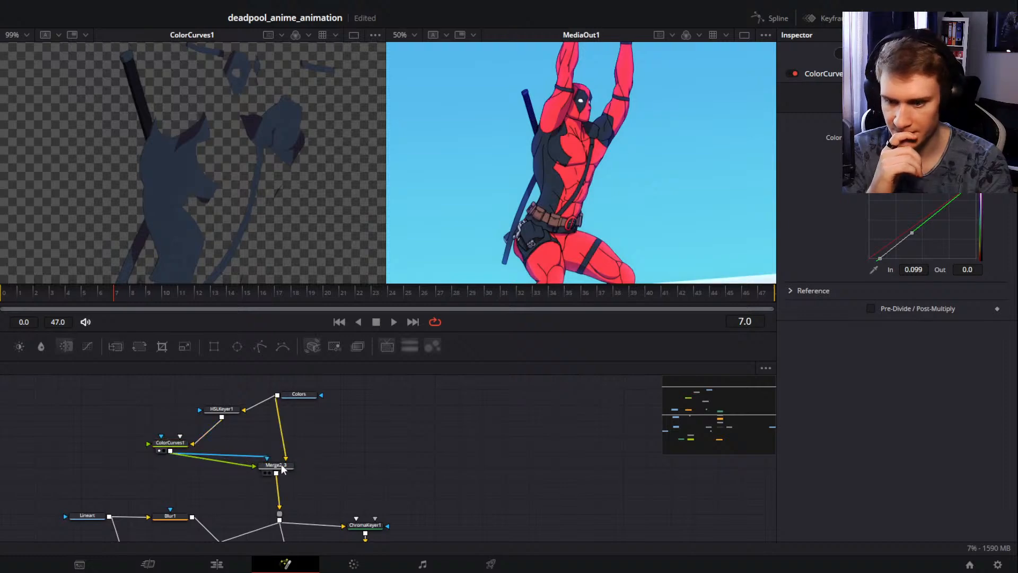
click(925, 100)
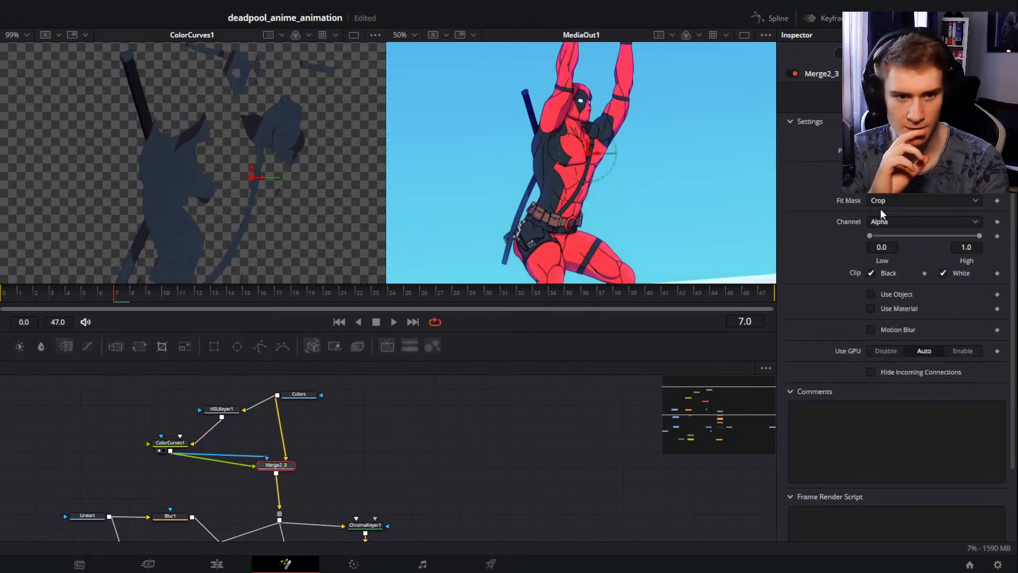
click(889, 221)
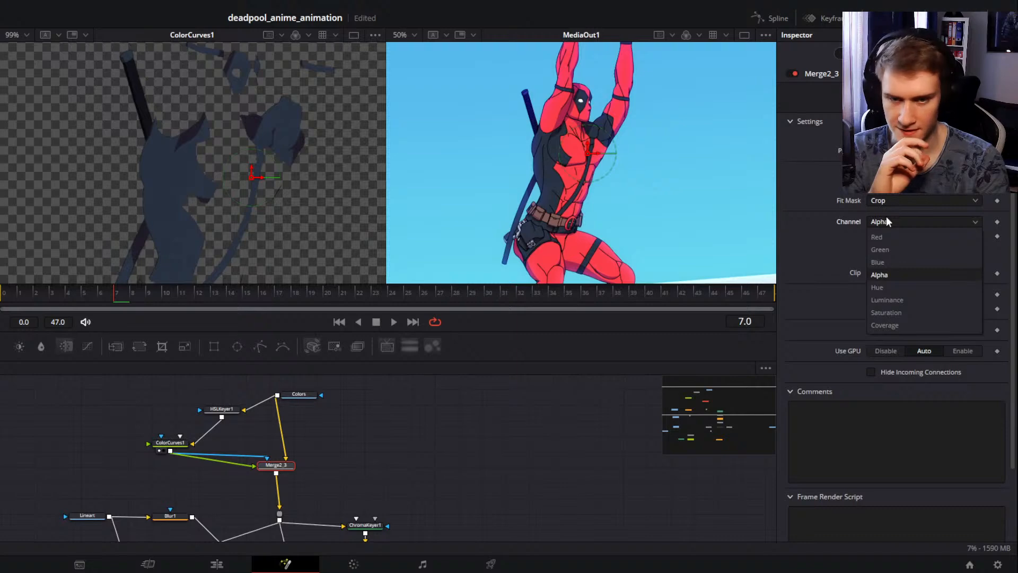
click(832, 226)
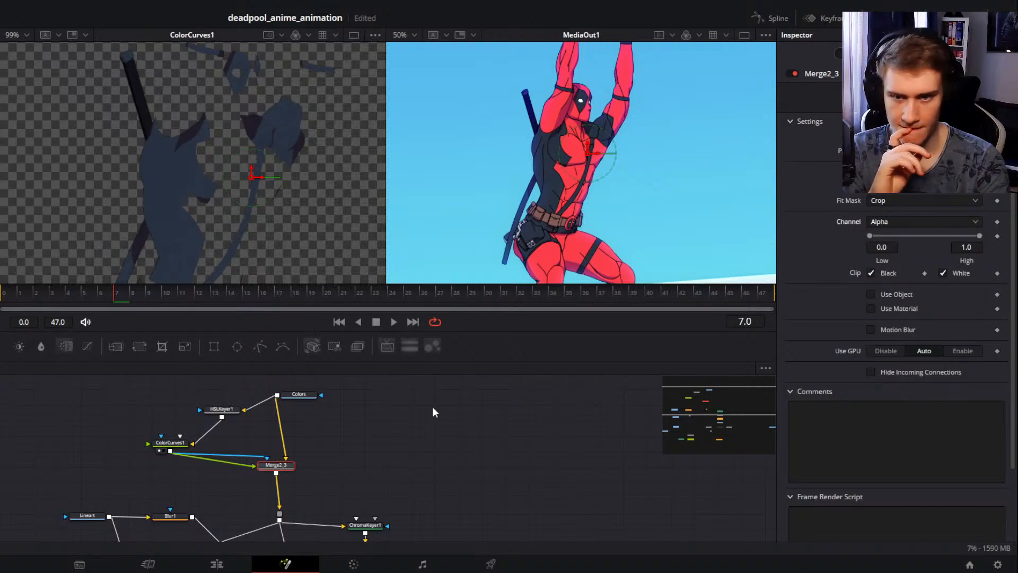
Step: Compare the original Colors node with Merge2_3 repeatedly in the viewer and check the dark suit in the final MediaOut1 image
drag(299, 395, 322, 409)
click(311, 417)
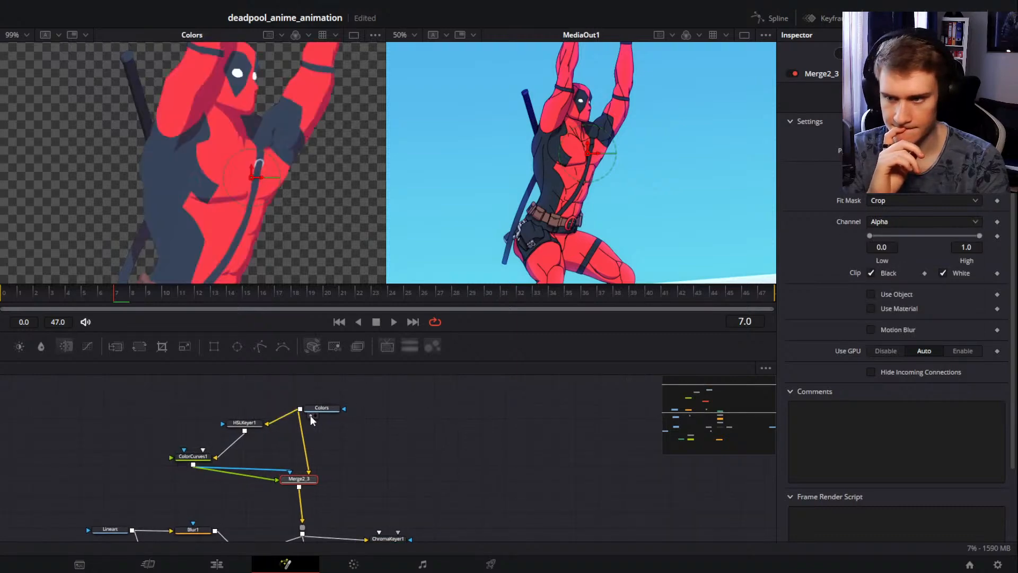
click(288, 488)
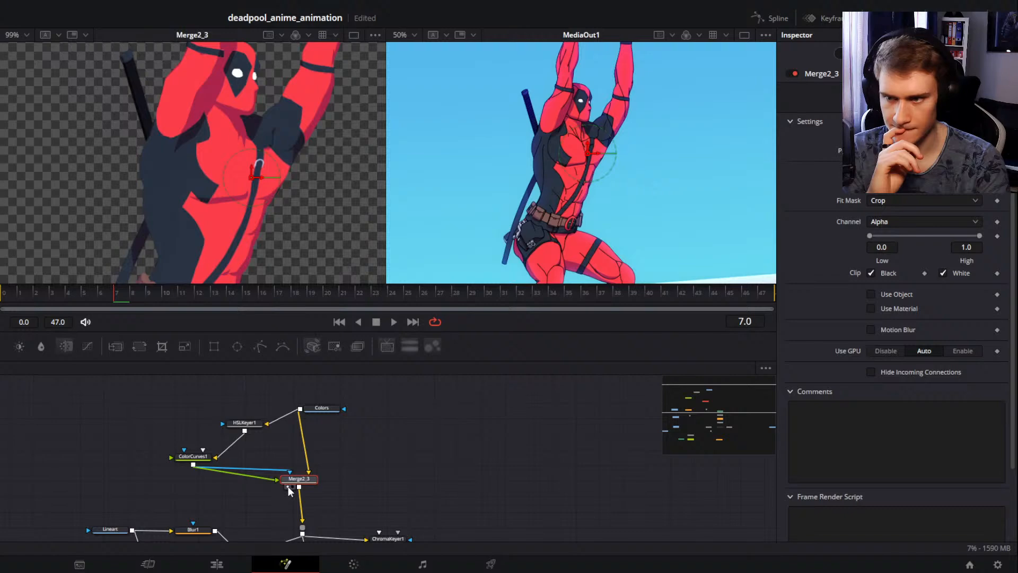
click(311, 416)
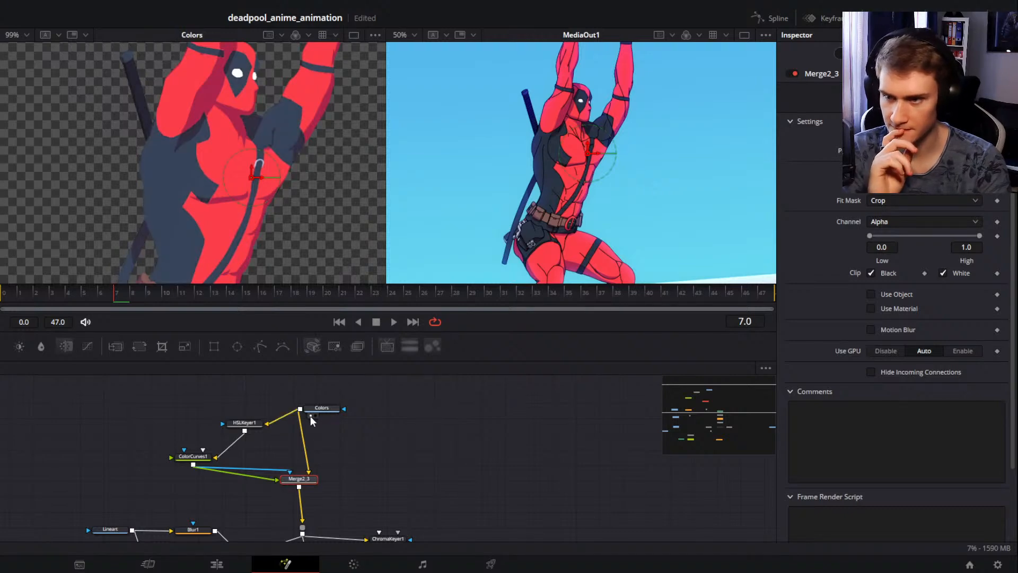
click(287, 486)
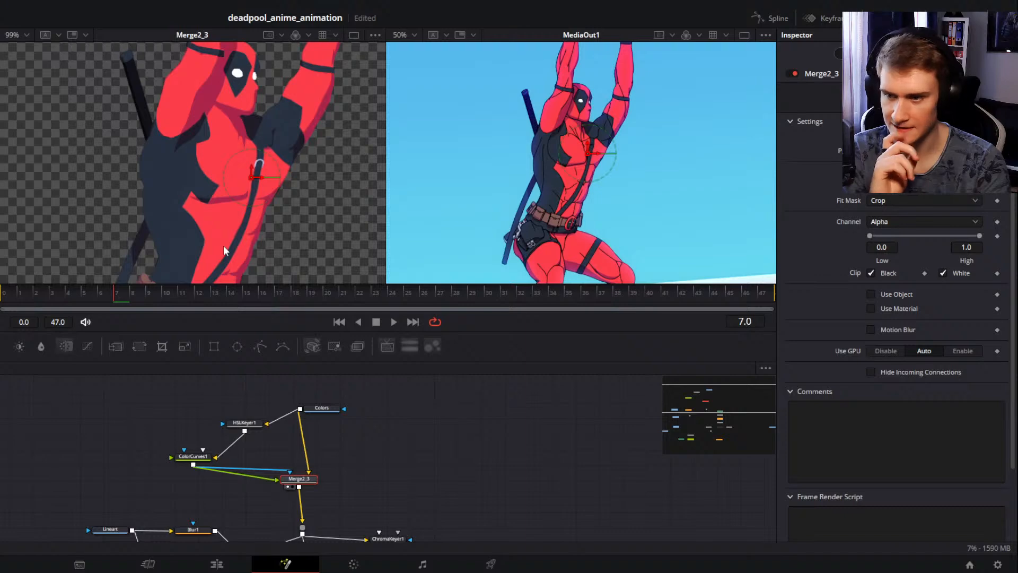
click(311, 416)
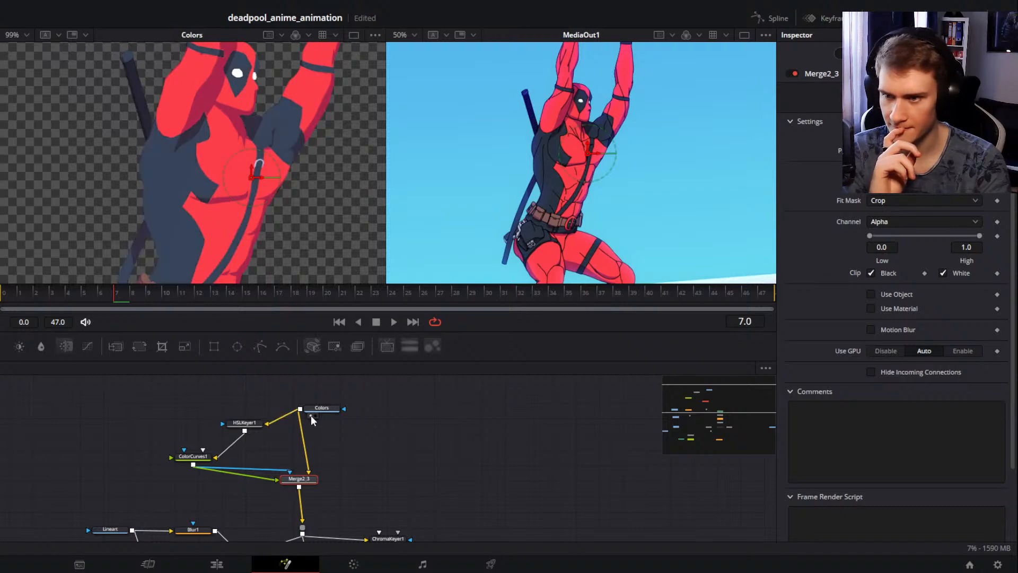
click(287, 487)
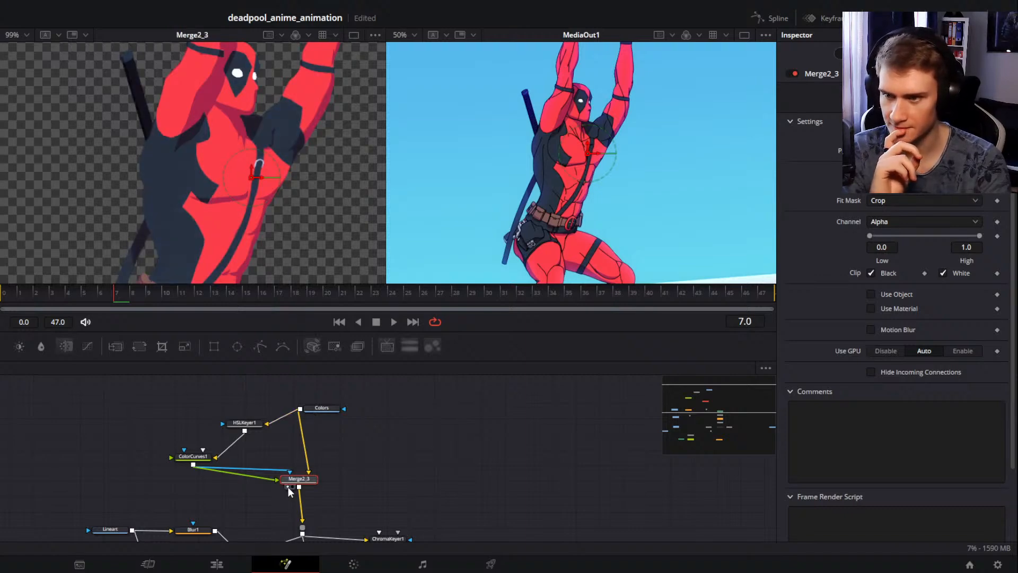
click(311, 415)
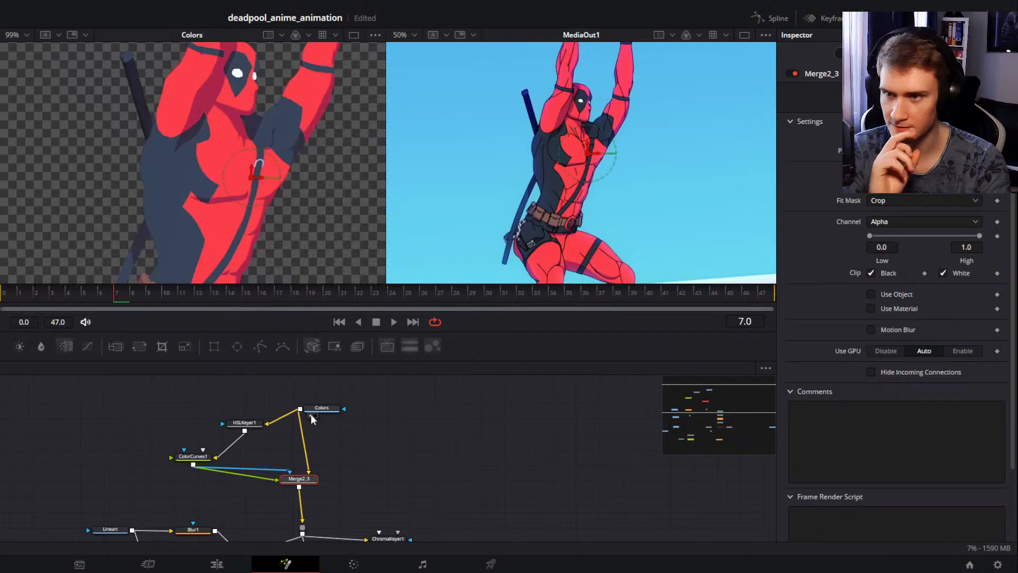
click(288, 487)
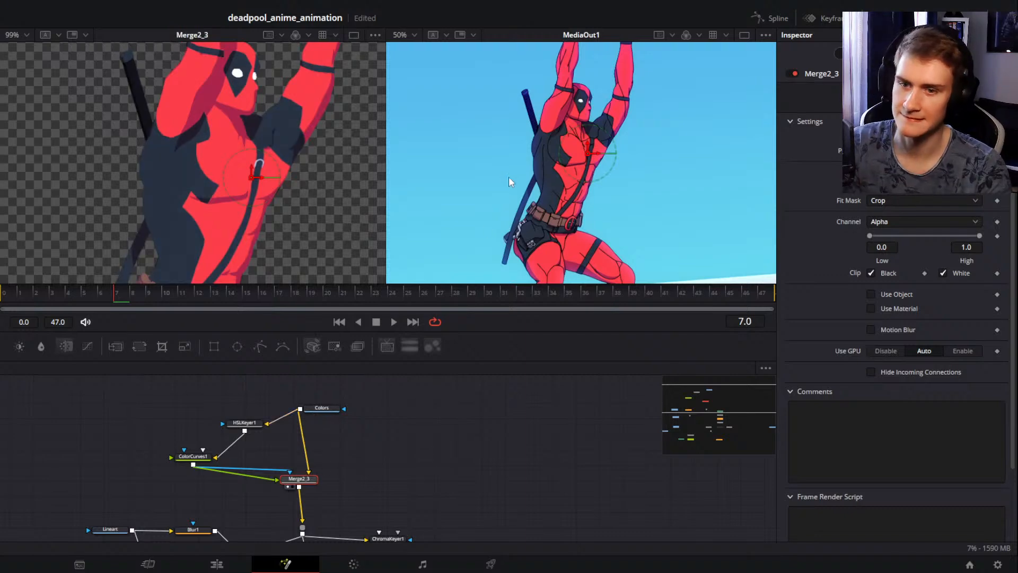
drag(540, 172, 549, 165)
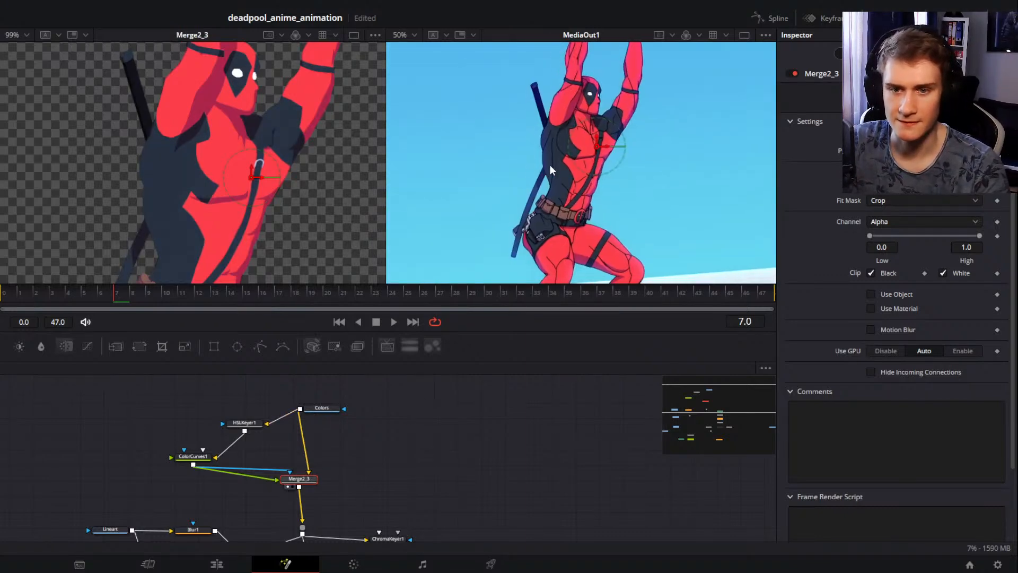
Step: Inspect the lower node branches, check the Merge2_2 and BrightnessContrast settings, and show the Merge2_2 output in the viewer
scroll(362, 532, down, 4)
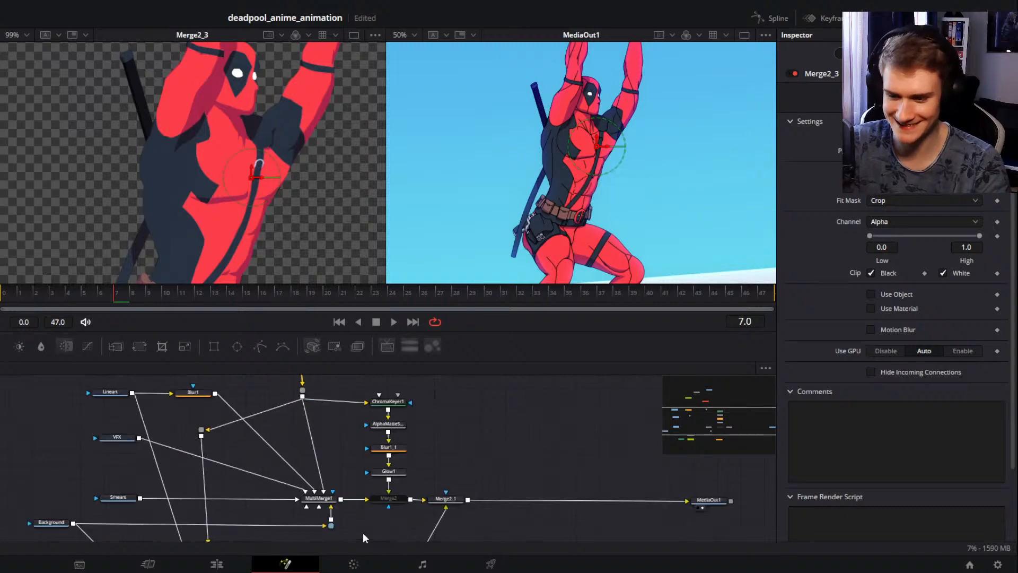
scroll(362, 494, up, 3)
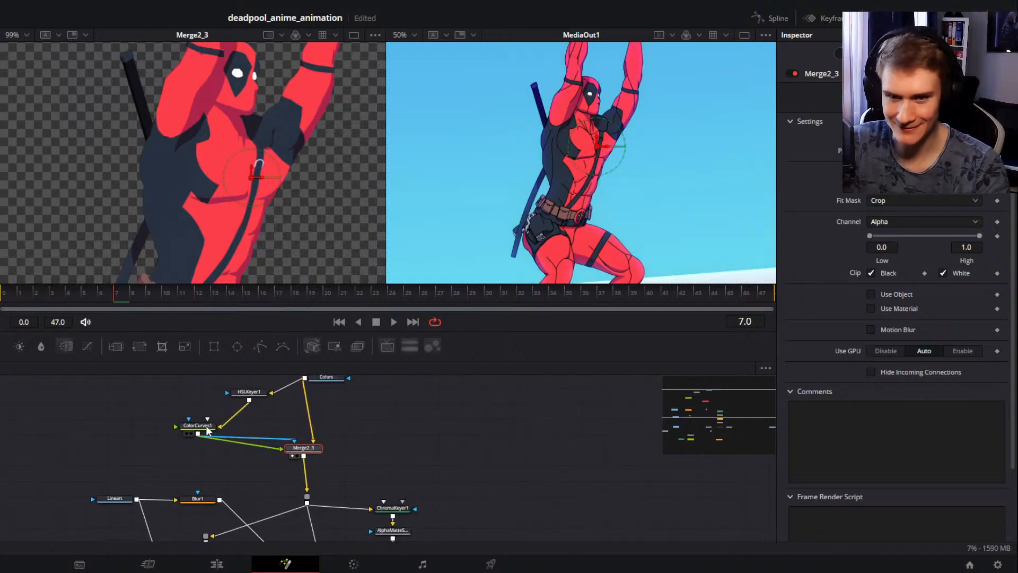
drag(373, 439, 361, 395)
drag(339, 456, 343, 399)
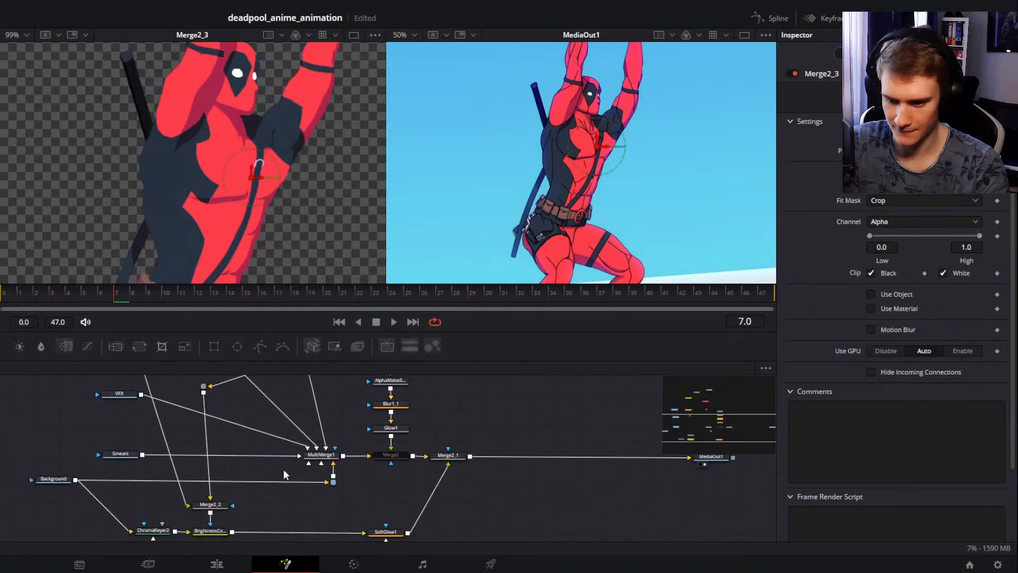
drag(284, 472, 311, 451)
click(238, 484)
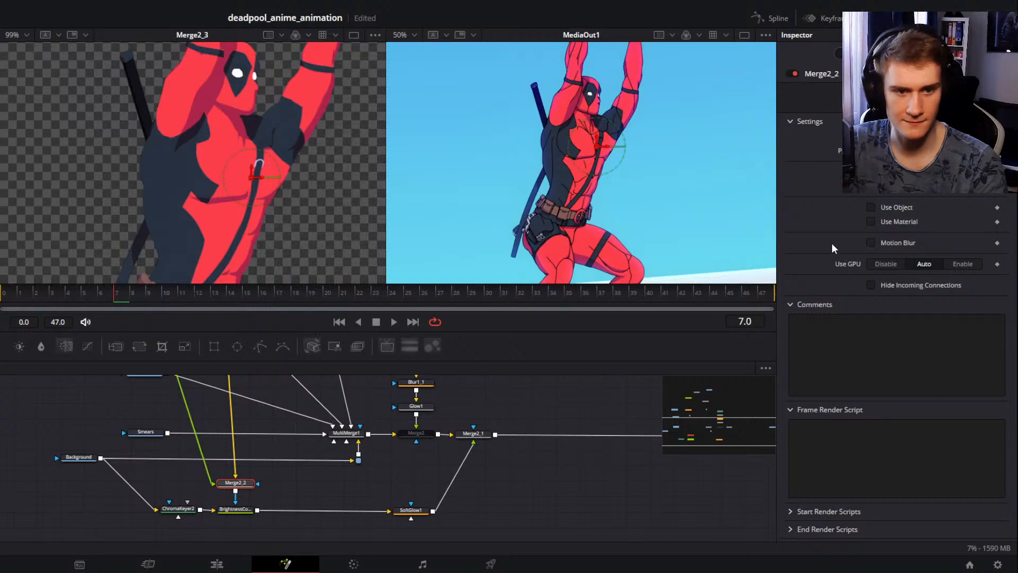
mouse_move(299, 488)
mouse_down()
mouse_move(300, 498)
mouse_move(309, 476)
mouse_up()
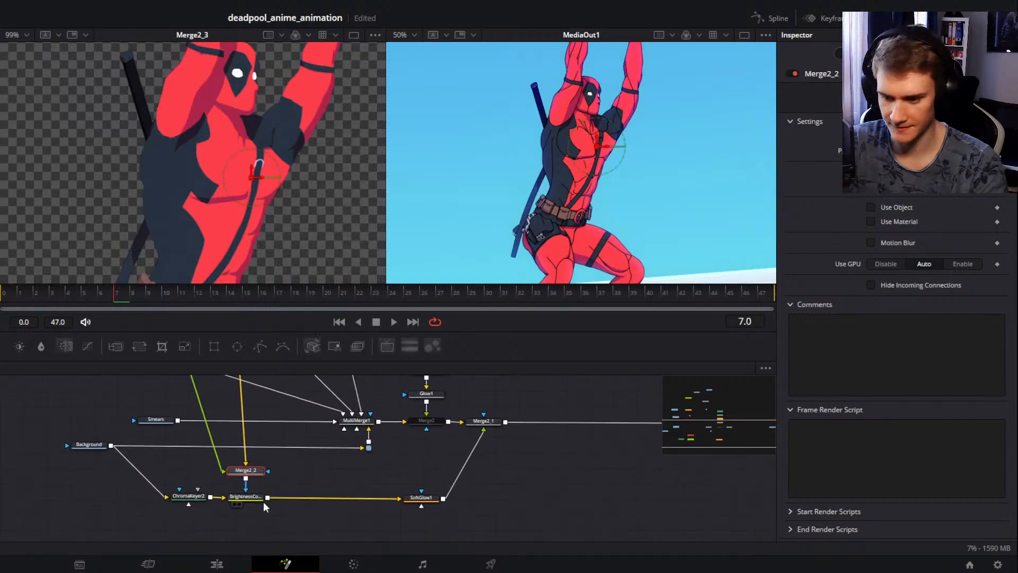
click(257, 498)
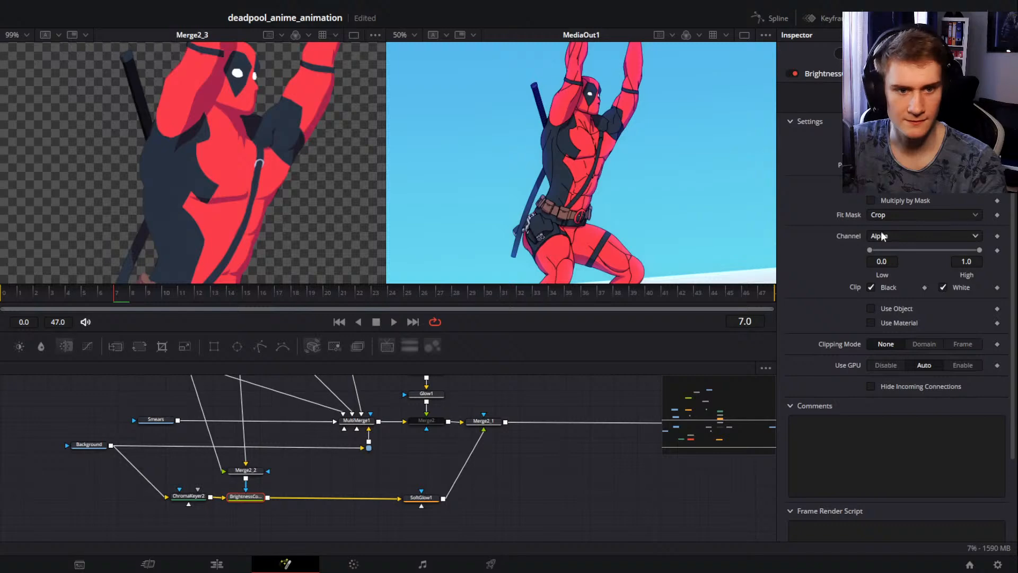
click(237, 479)
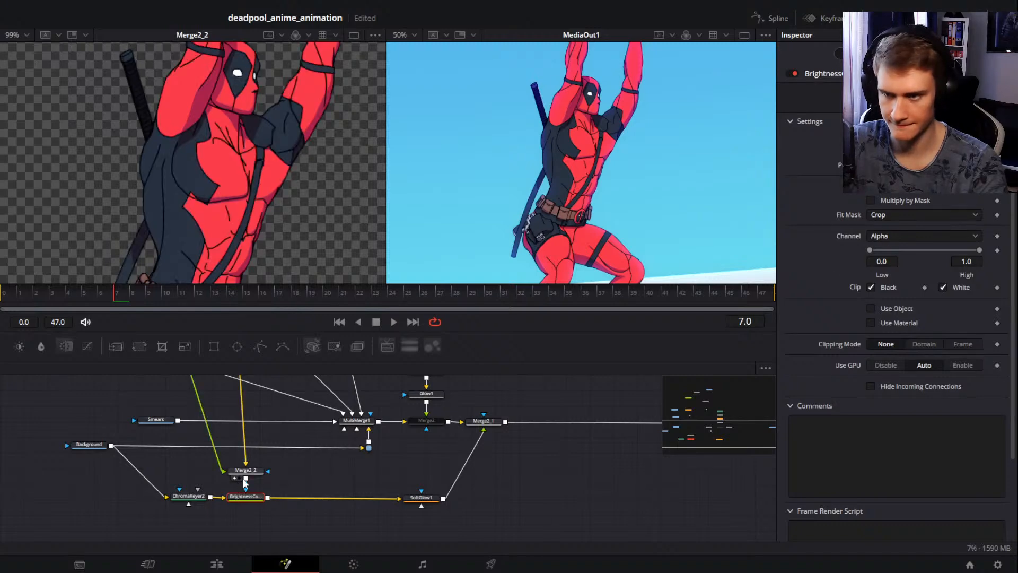
Step: Connect the Colors output directly to the ChromaKeyer1 input and move Merge2_3 slightly lower, closer to its routing point
scroll(293, 456, up, 3)
scroll(298, 472, up, 1)
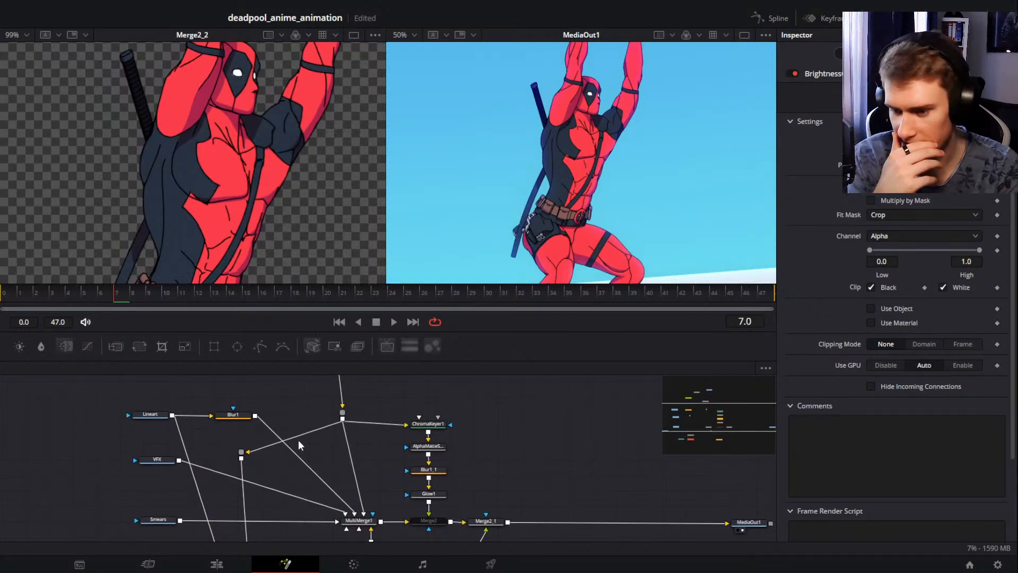
scroll(298, 440, up, 2)
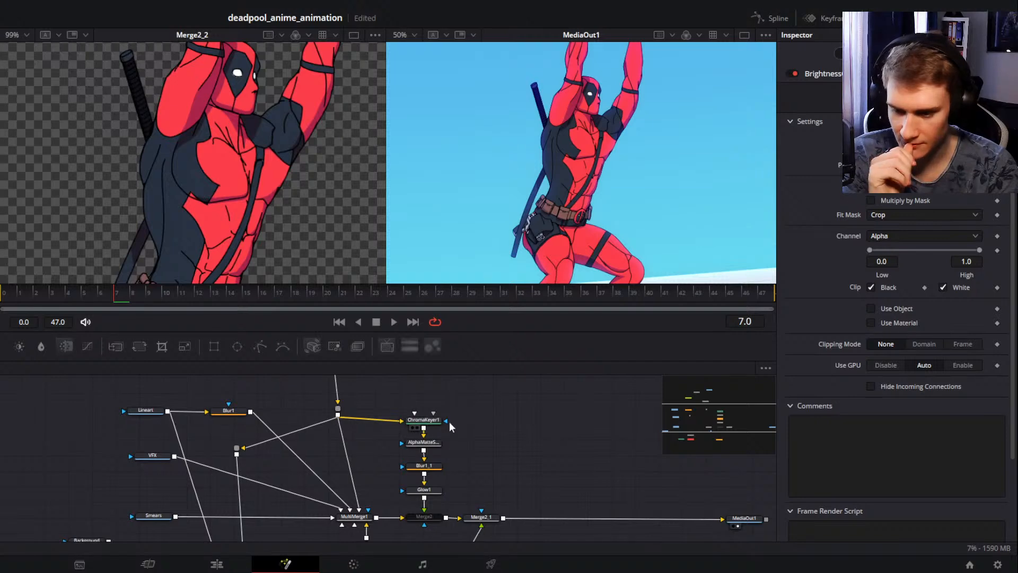
drag(468, 417, 434, 493)
drag(378, 438, 372, 486)
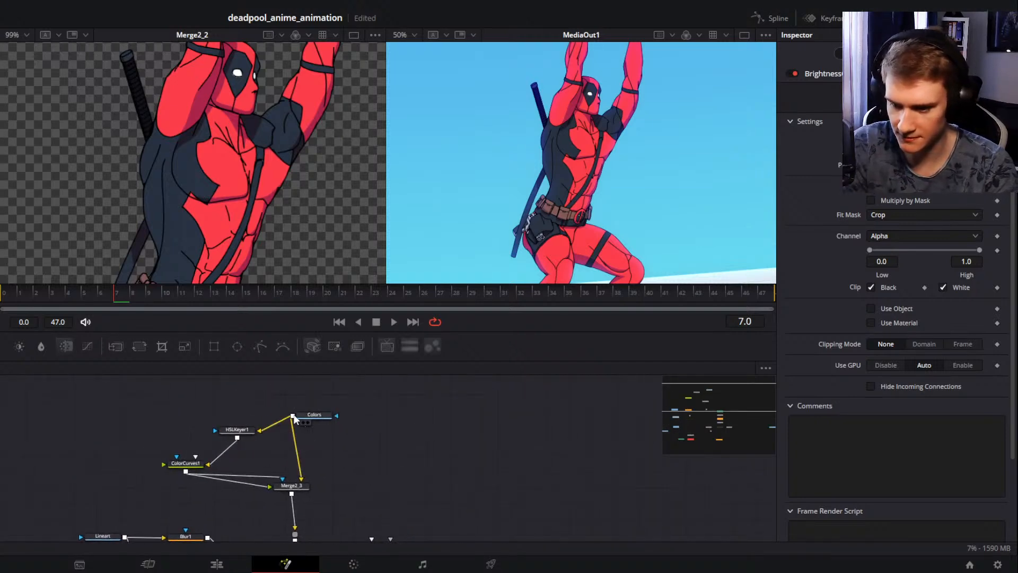
drag(292, 416, 395, 481)
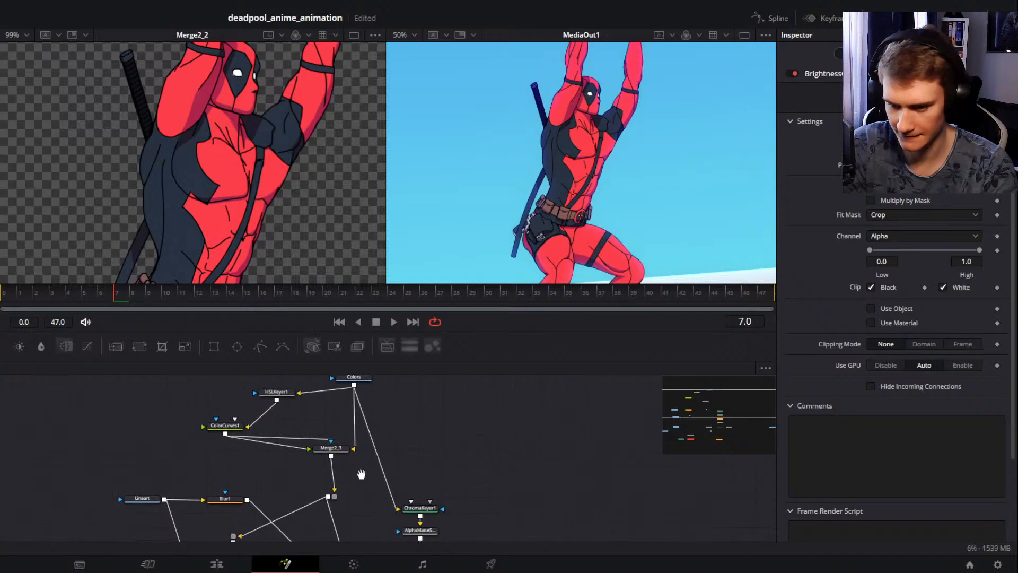
drag(342, 452, 342, 472)
drag(392, 506, 381, 476)
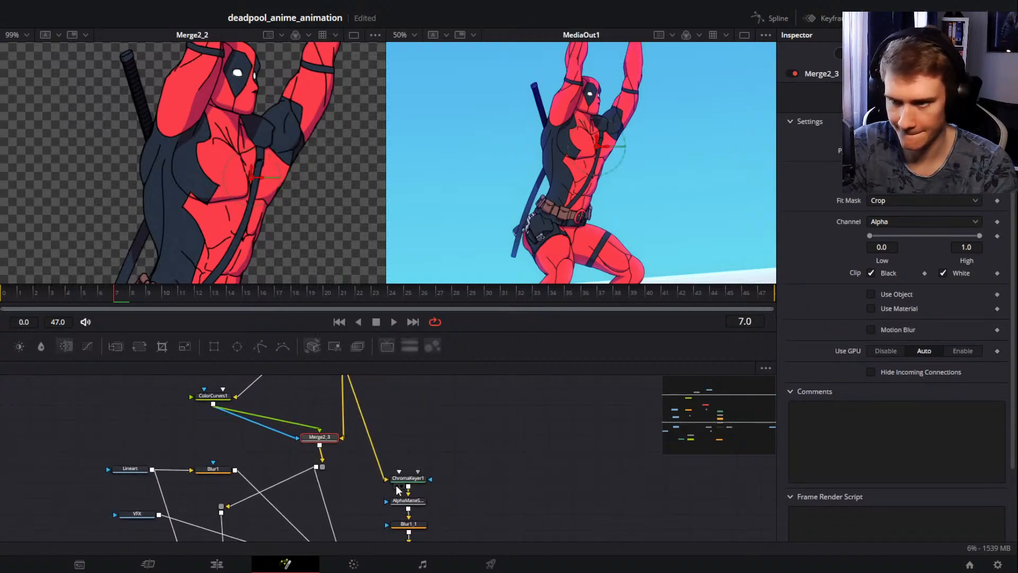
Step: Check the rest of the node graph down to the background glow branch and save the project
drag(458, 488, 447, 405)
drag(452, 465, 461, 410)
drag(414, 500, 477, 472)
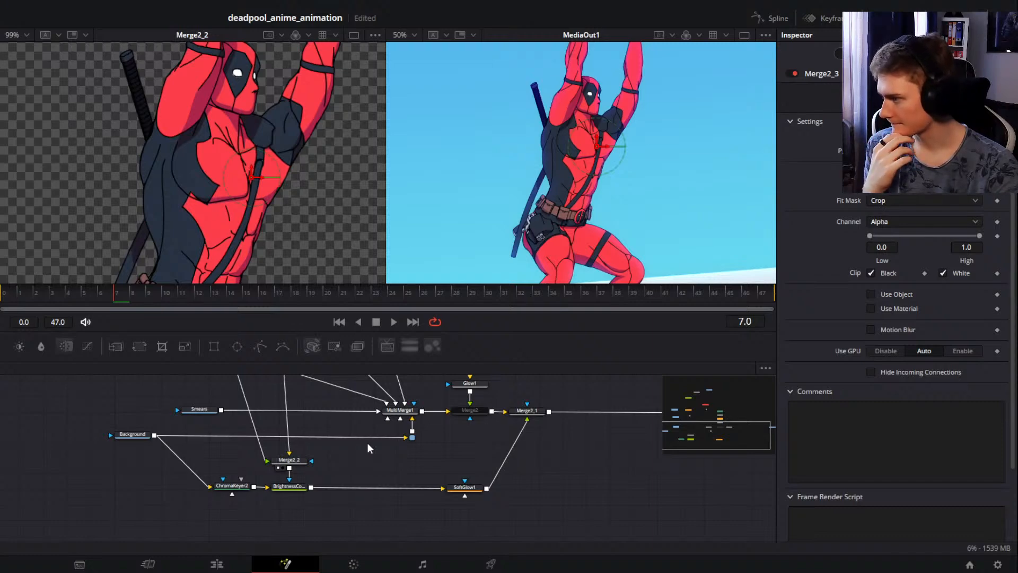
key(ctrl+s)
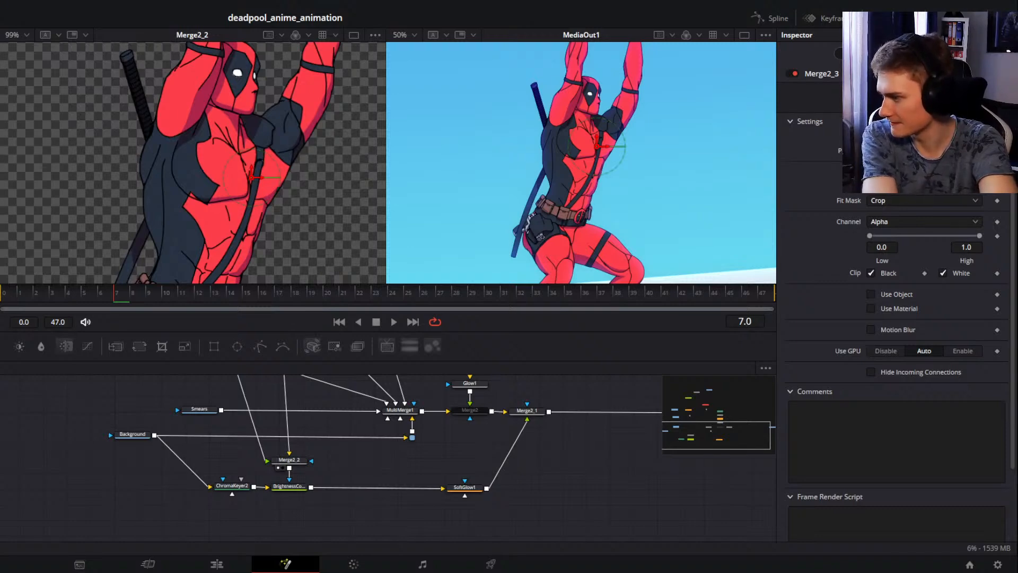
click(577, 493)
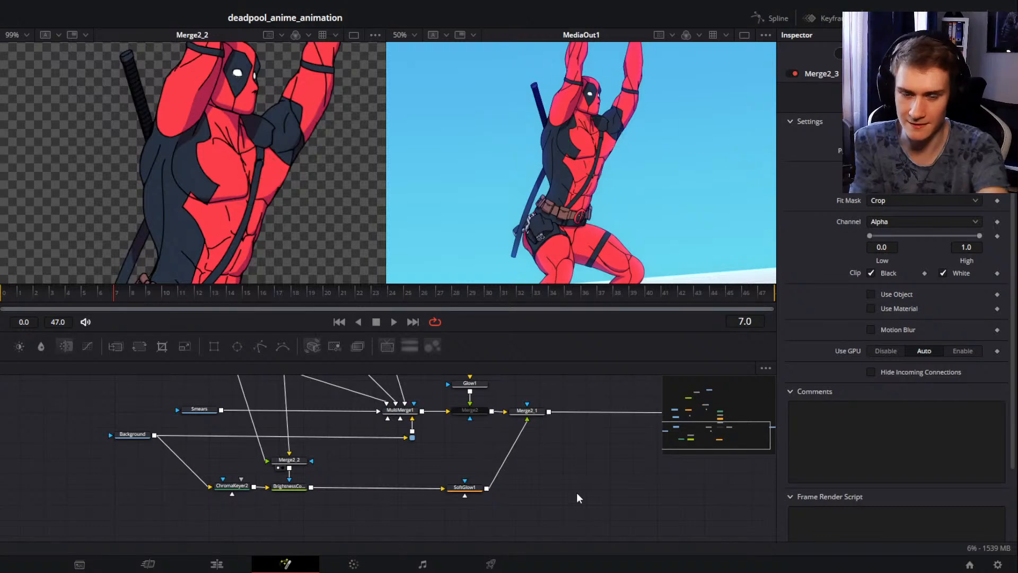
Step: Select the black point of the ColorCurves1 curve and try adjusting its In value, keeping 0.099
scroll(575, 479, up, 4)
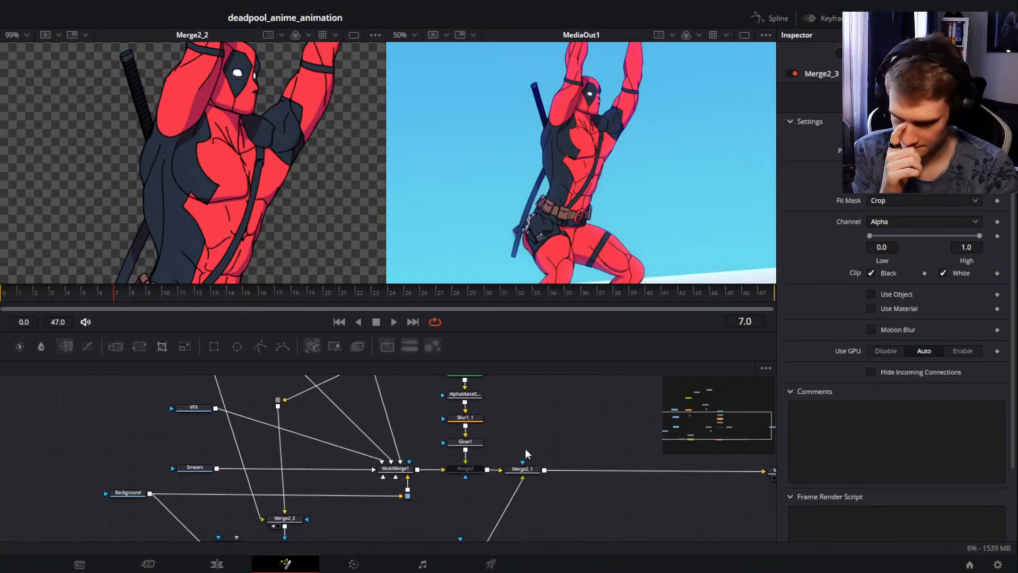
drag(378, 422, 405, 527)
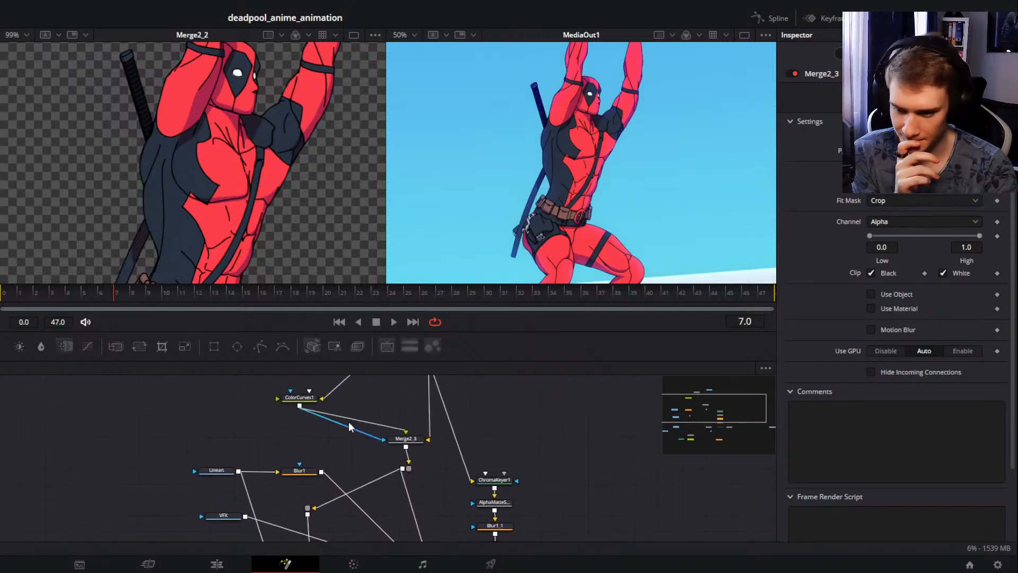
drag(521, 487, 550, 513)
click(298, 445)
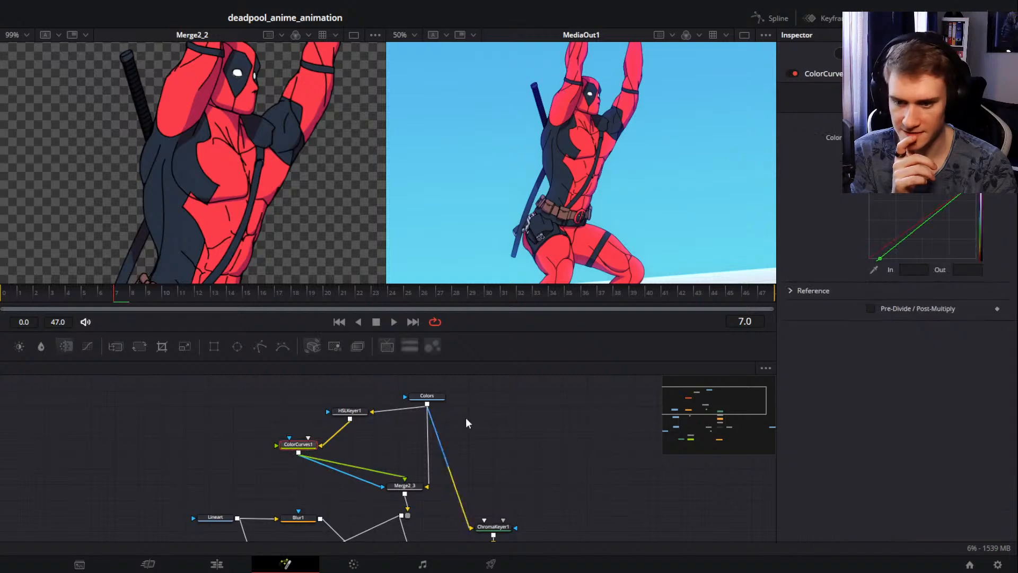
click(880, 258)
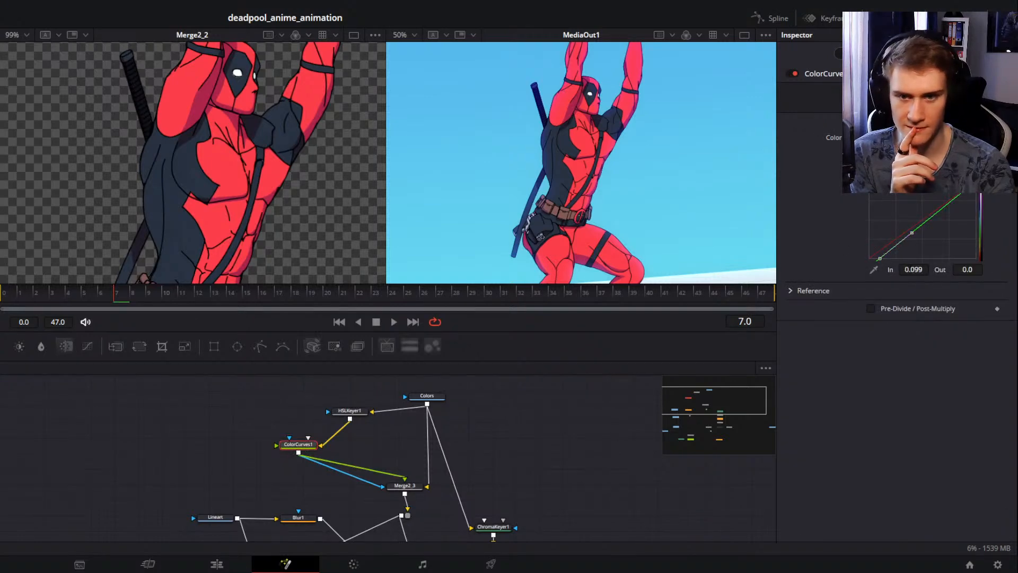
mouse_move(913, 269)
mouse_down()
mouse_move(970, 269)
mouse_move(909, 269)
mouse_up()
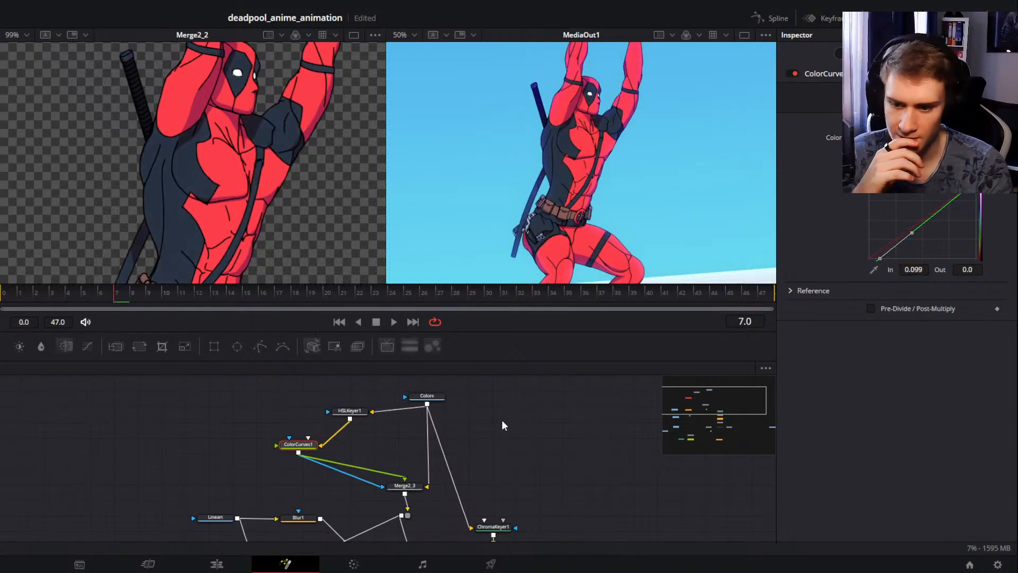
Step: Rename the bypassed Merge2 node below Glow1 as EyesGlow
drag(504, 453, 485, 420)
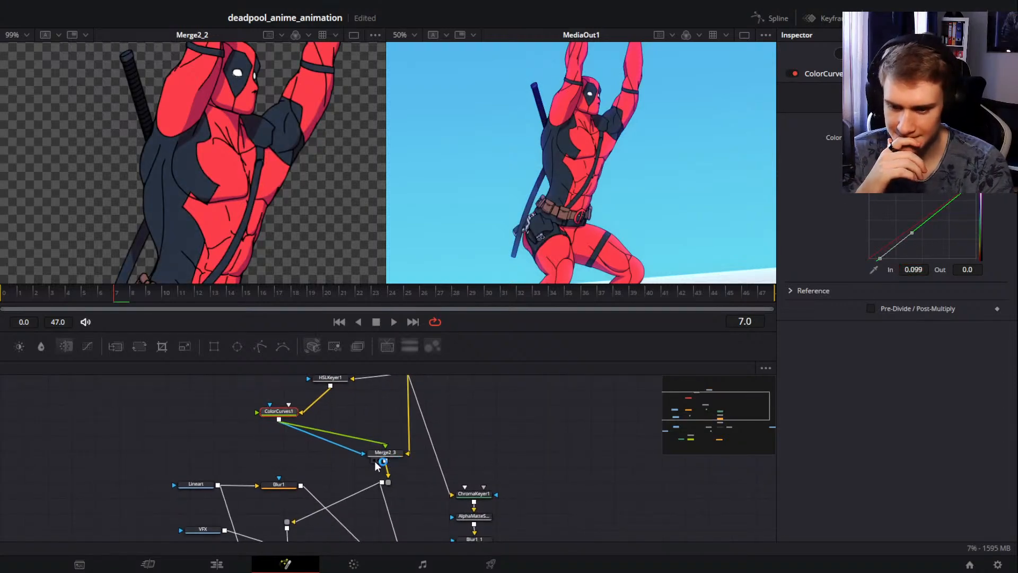
drag(518, 502, 509, 425)
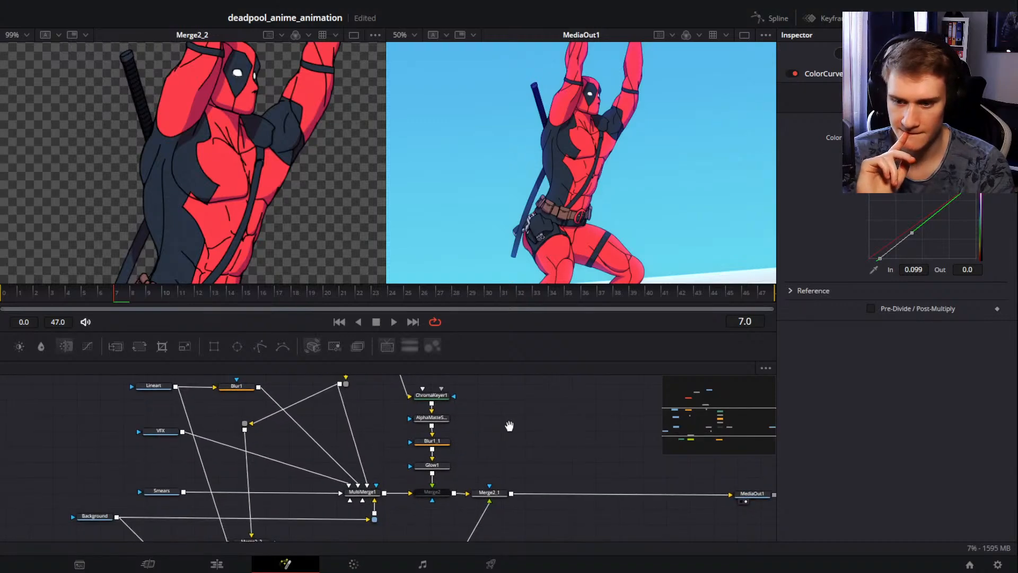
click(489, 492)
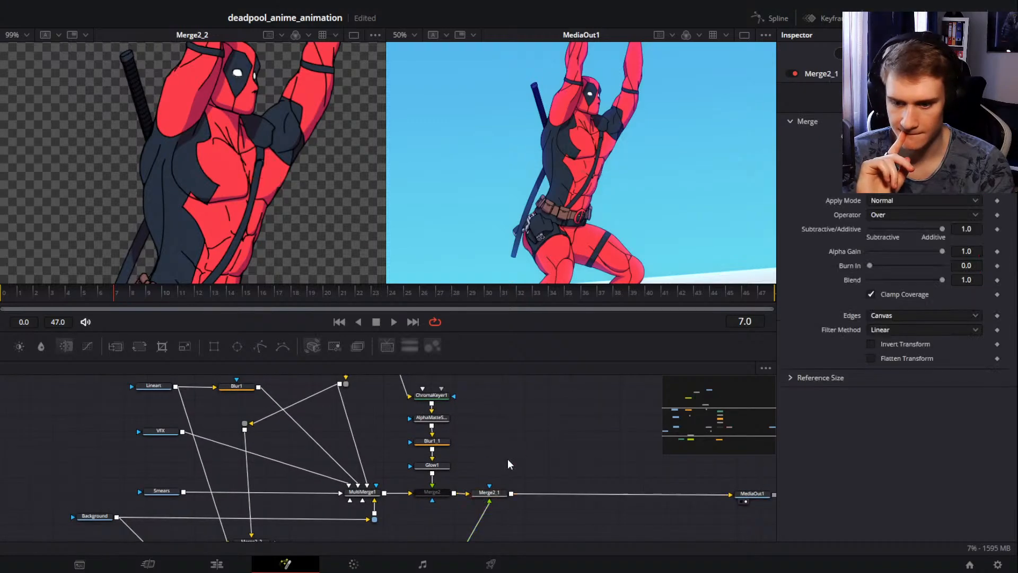
drag(493, 417, 519, 394)
click(463, 471)
key(F2)
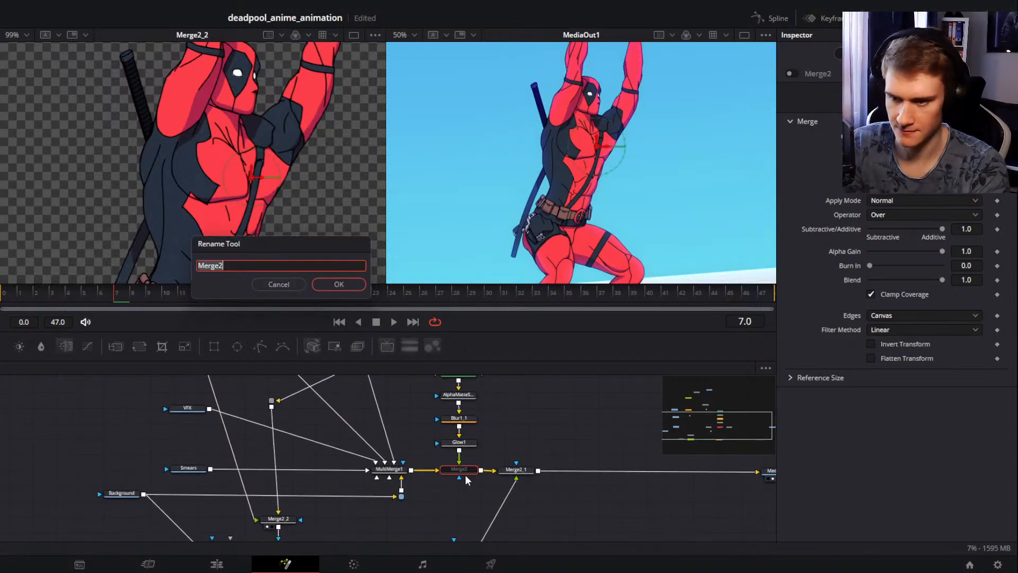
text(Eyes)
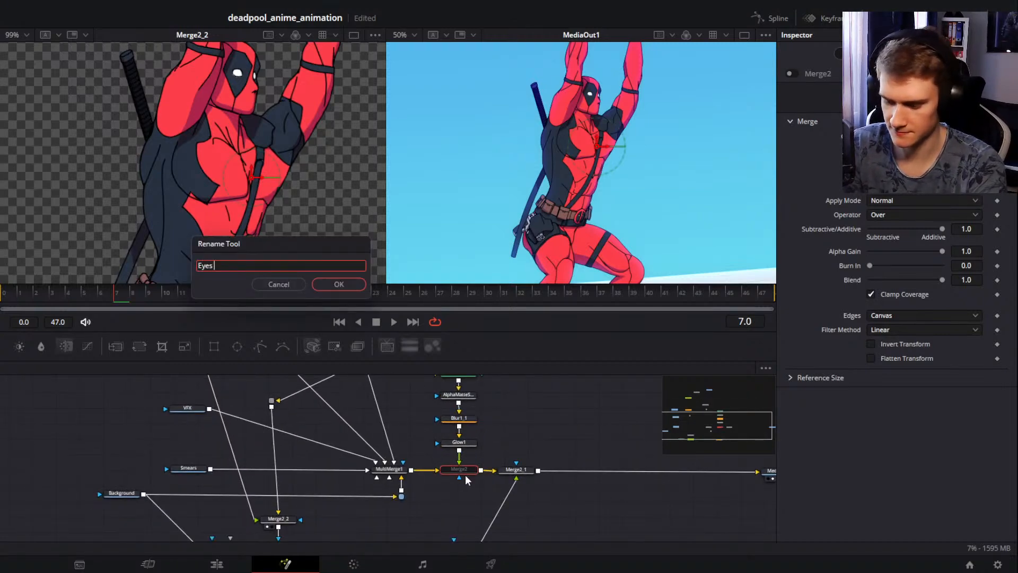
text(Glow)
key(Return)
Step: Rename the Merge2_1 node as BGGlow and deselect it
click(516, 470)
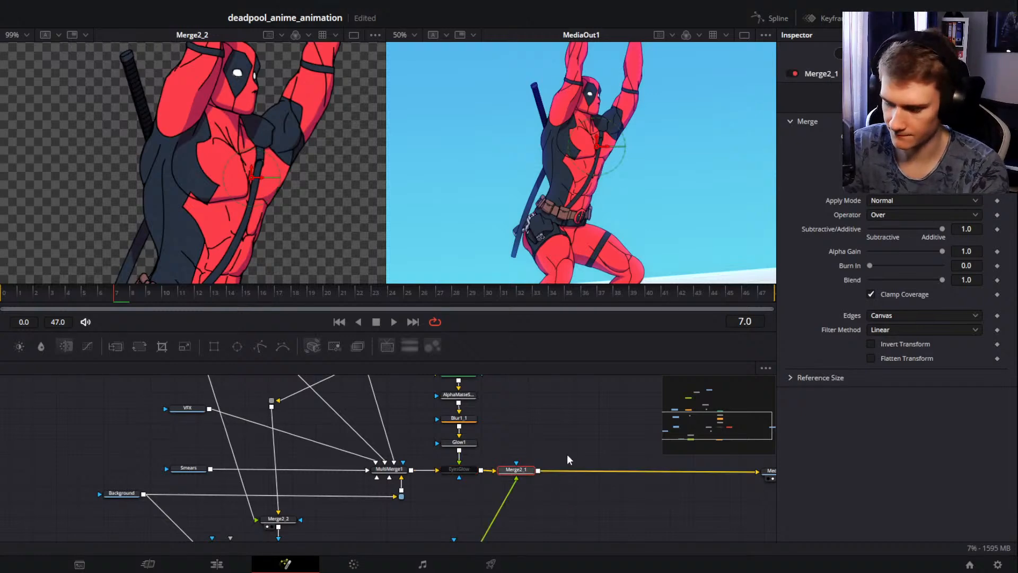
key(F2)
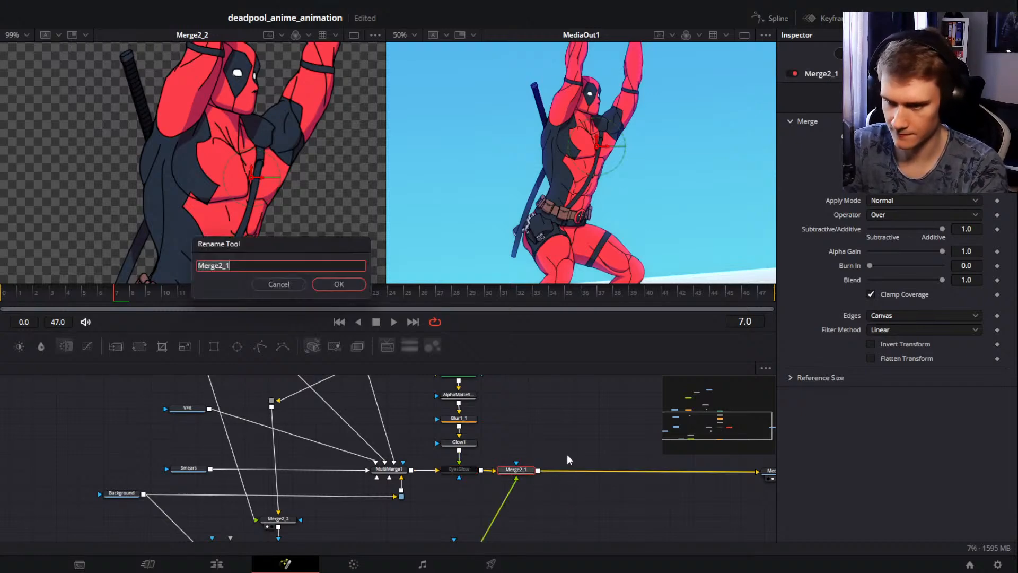
text(BG_glow)
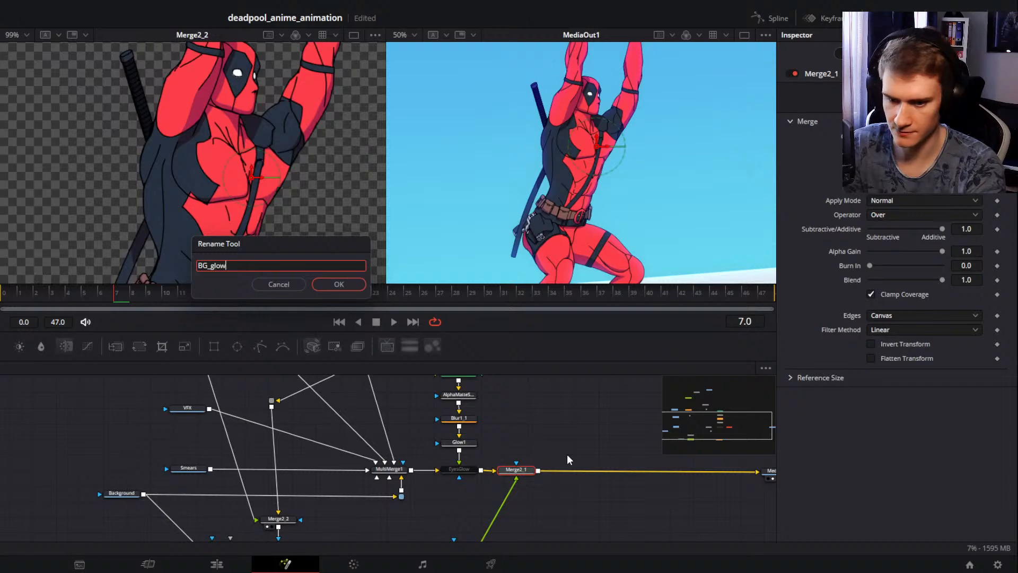
key(Left)
key(Left)
key(Left)
key(Left)
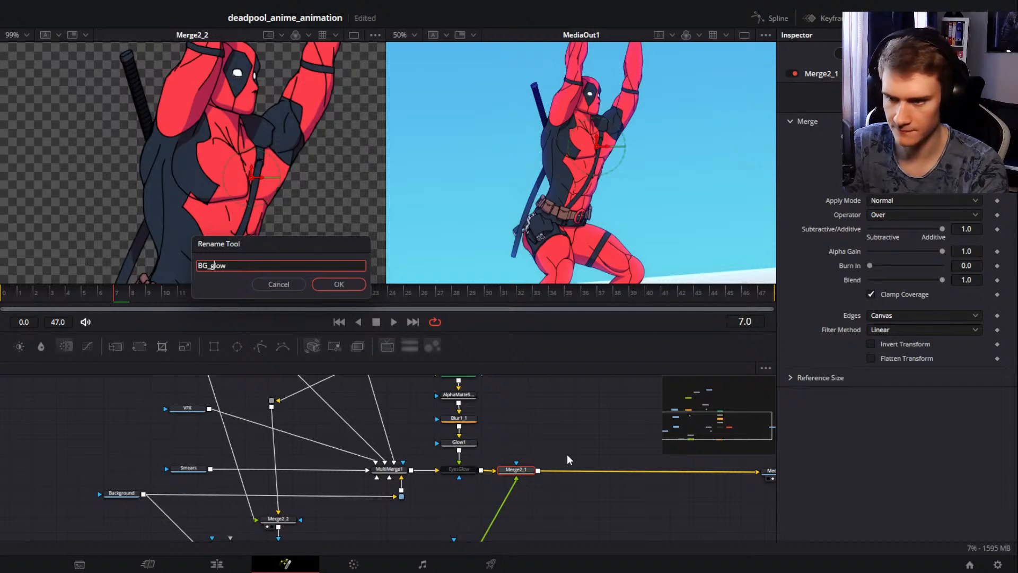
key(BackSpace)
key(Delete)
text(G)
key(Return)
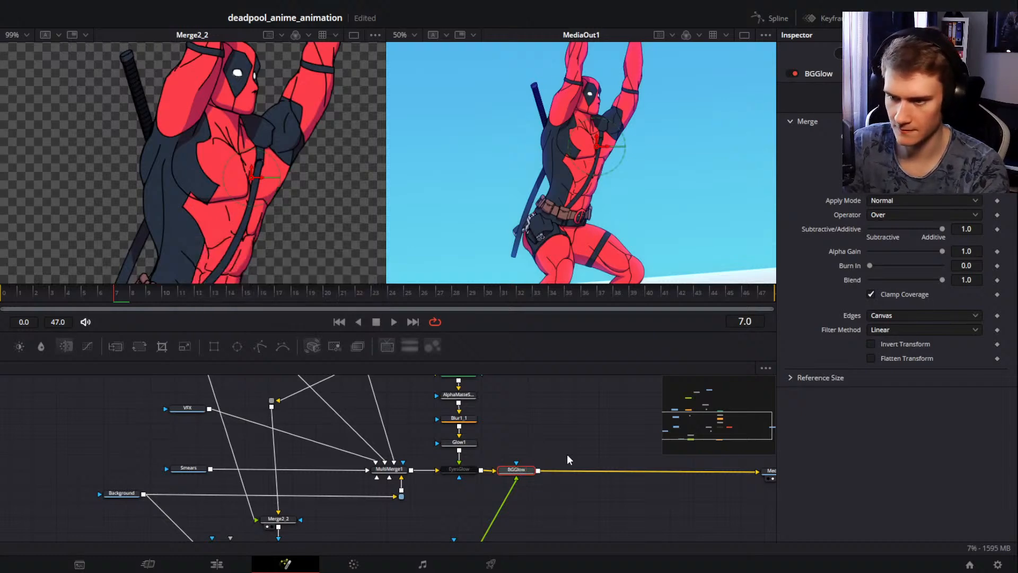
click(566, 433)
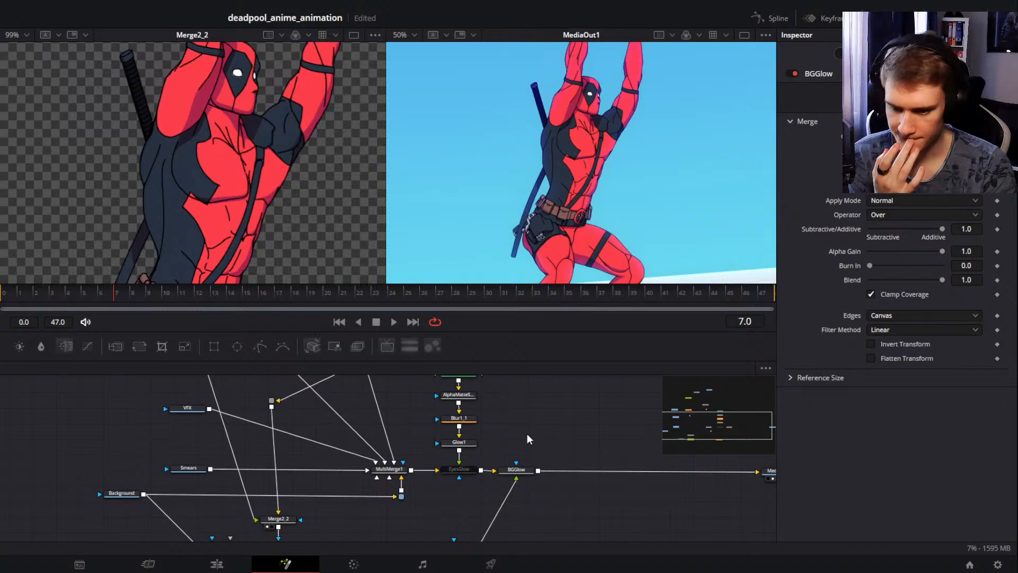
Step: Check the MultiMerge1 and ColorCurves1 settings, and bypass Merge2_3 to view the suit without its darkening
drag(527, 411, 537, 474)
click(404, 508)
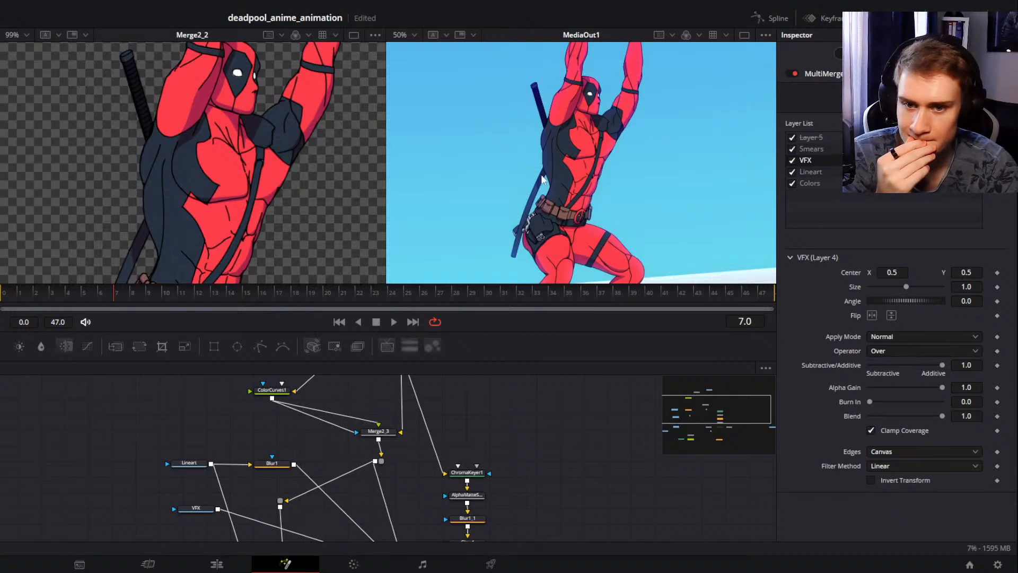
drag(464, 436, 472, 457)
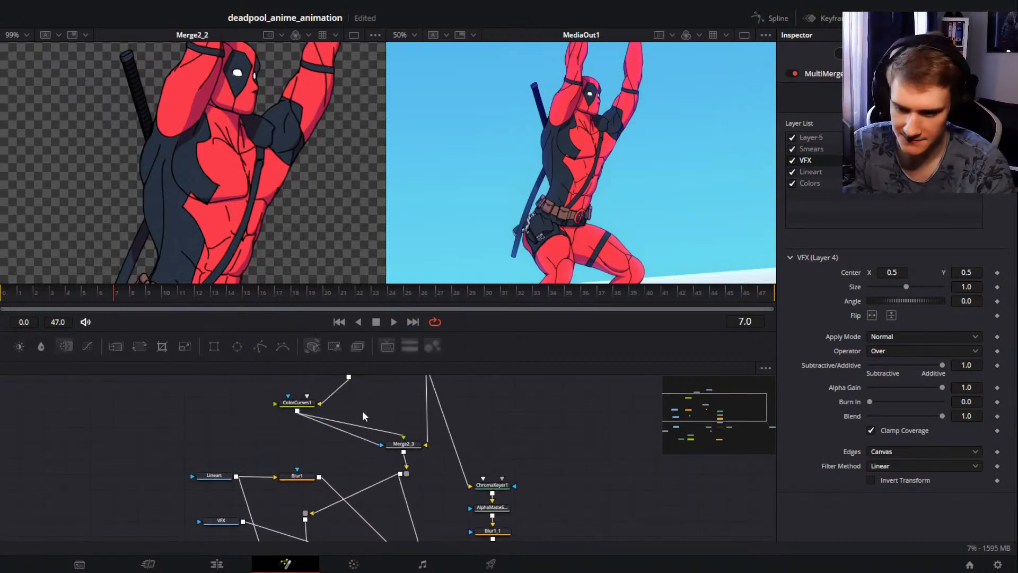
drag(362, 410, 374, 455)
click(309, 447)
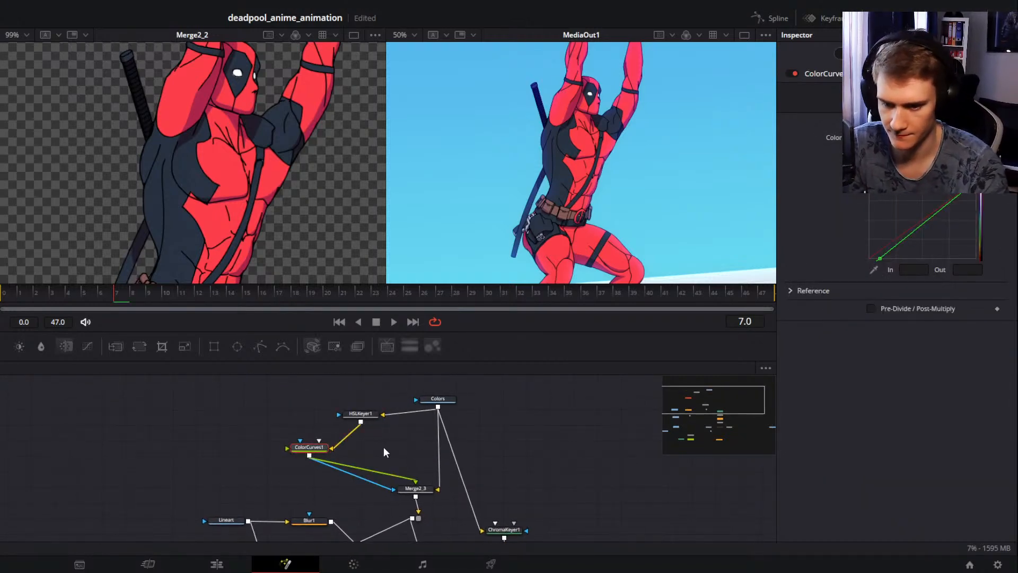
click(427, 490)
key(ctrl+p)
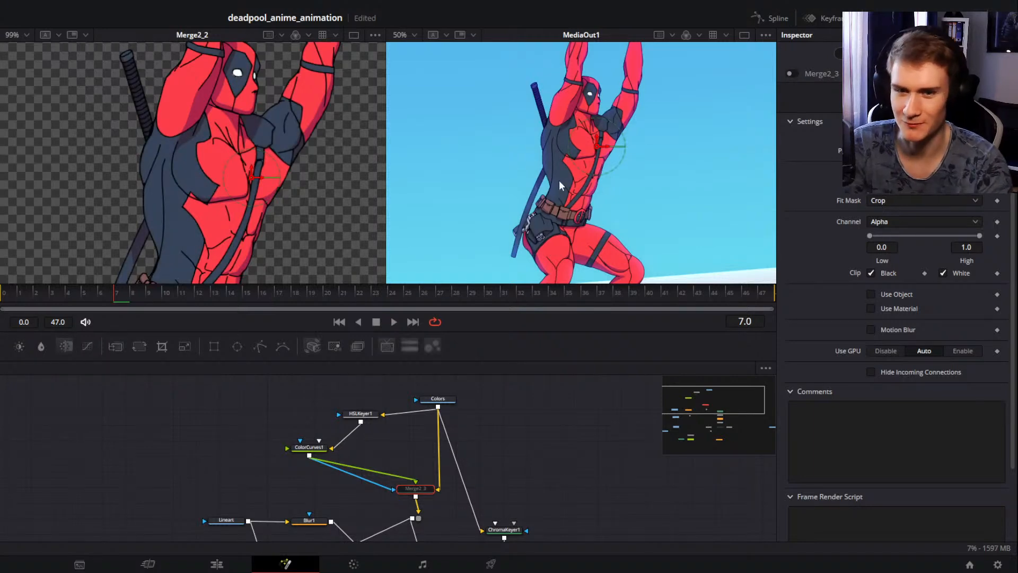
Step: Compare the suit colours in the MediaOut1 view with Merge2_3 enabled and bypassed
scroll(564, 186, down, 3)
scroll(565, 183, up, 3)
scroll(565, 183, down, 1)
scroll(566, 183, up, 1)
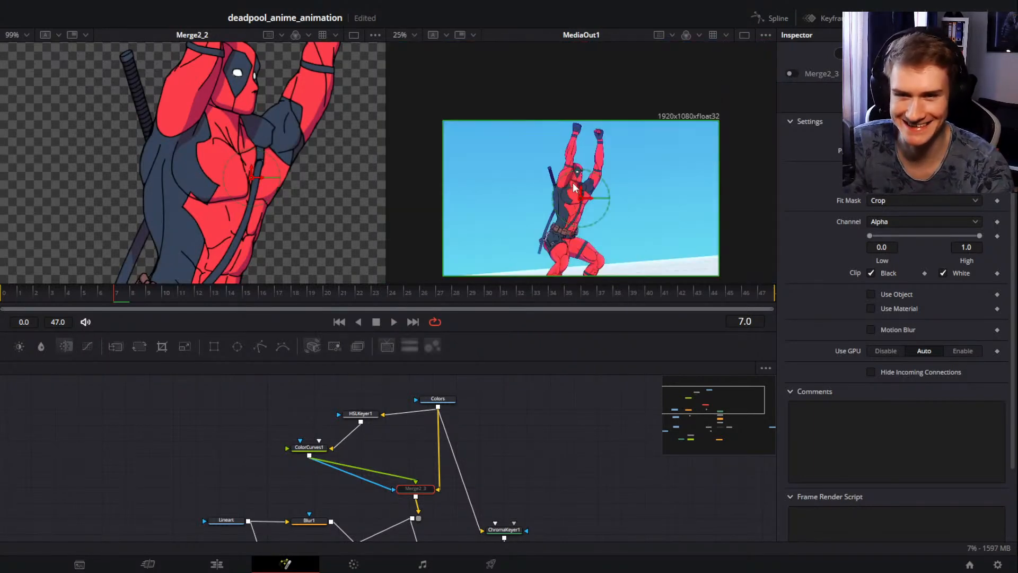
drag(573, 191, 577, 160)
scroll(578, 164, up, 1)
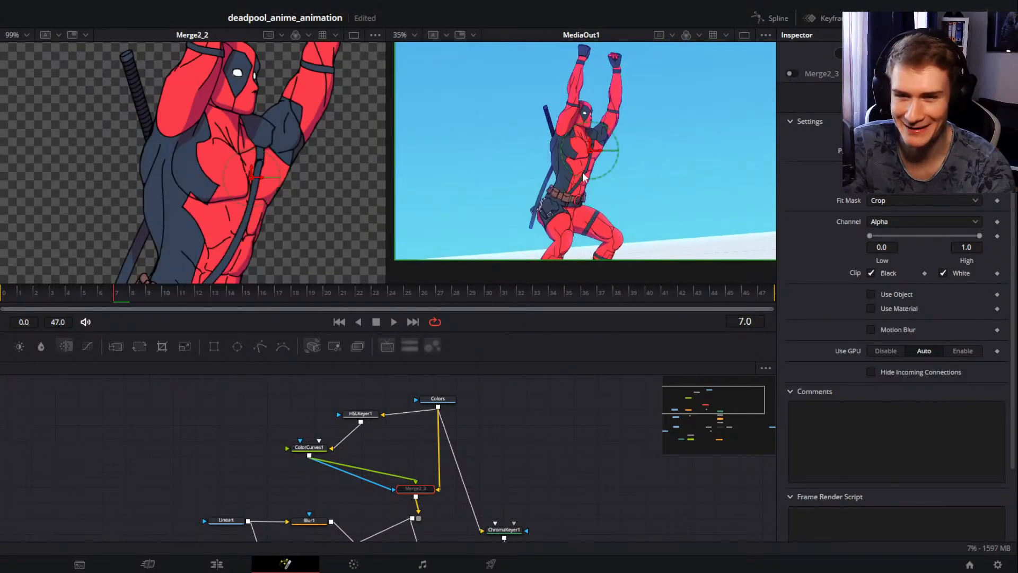
click(422, 491)
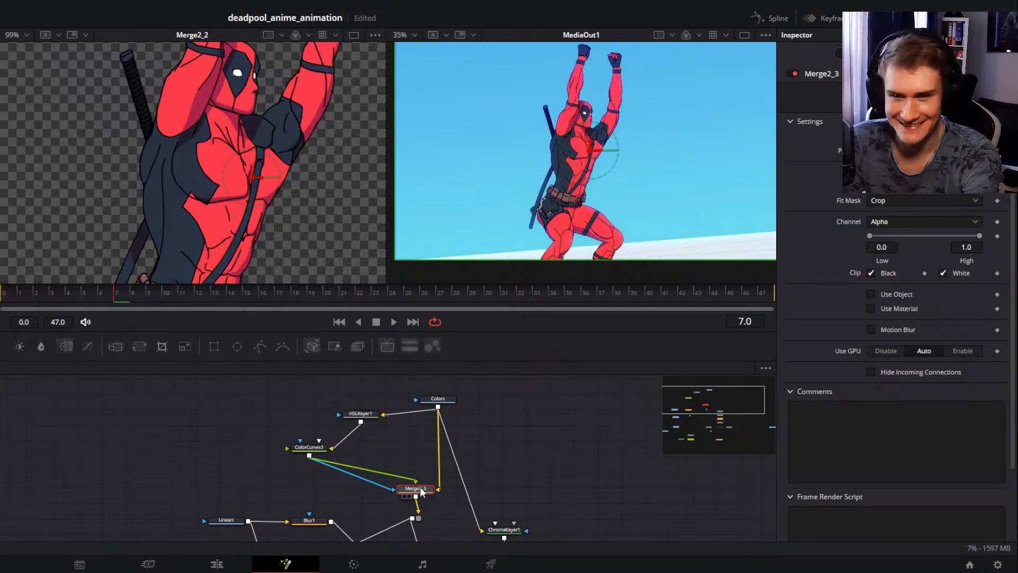
key(ctrl+p)
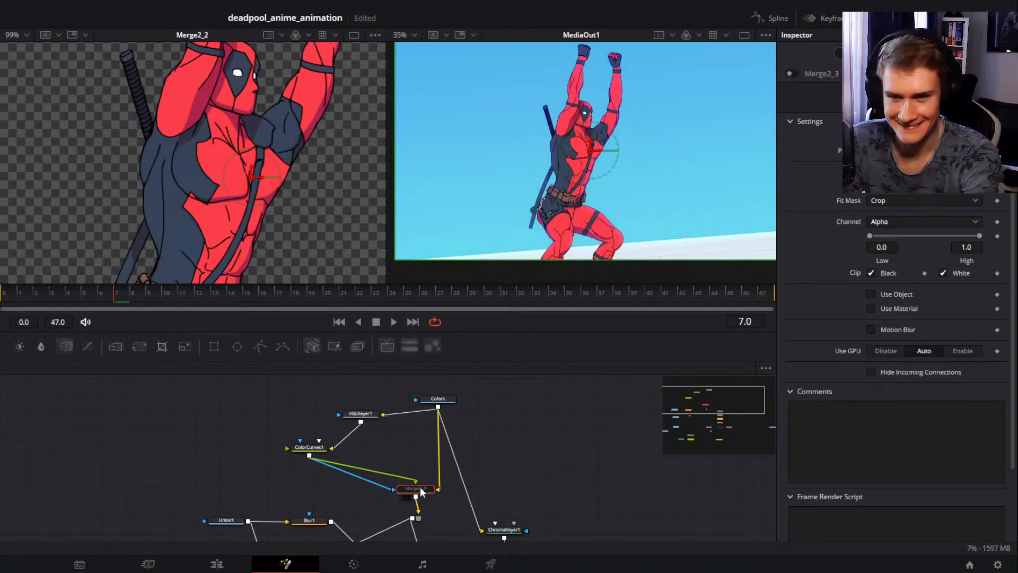
key(ctrl+p)
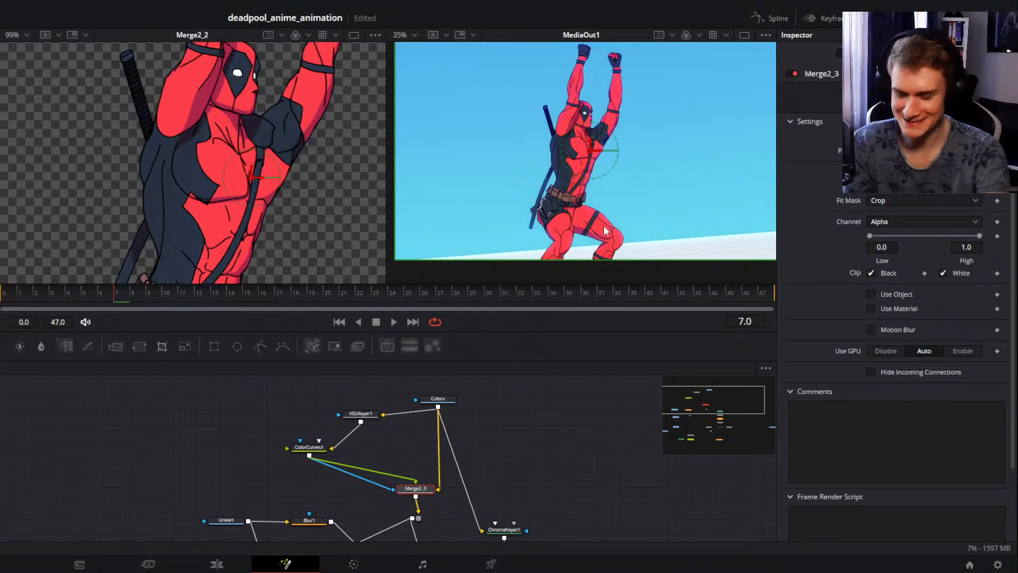
key(ctrl+p)
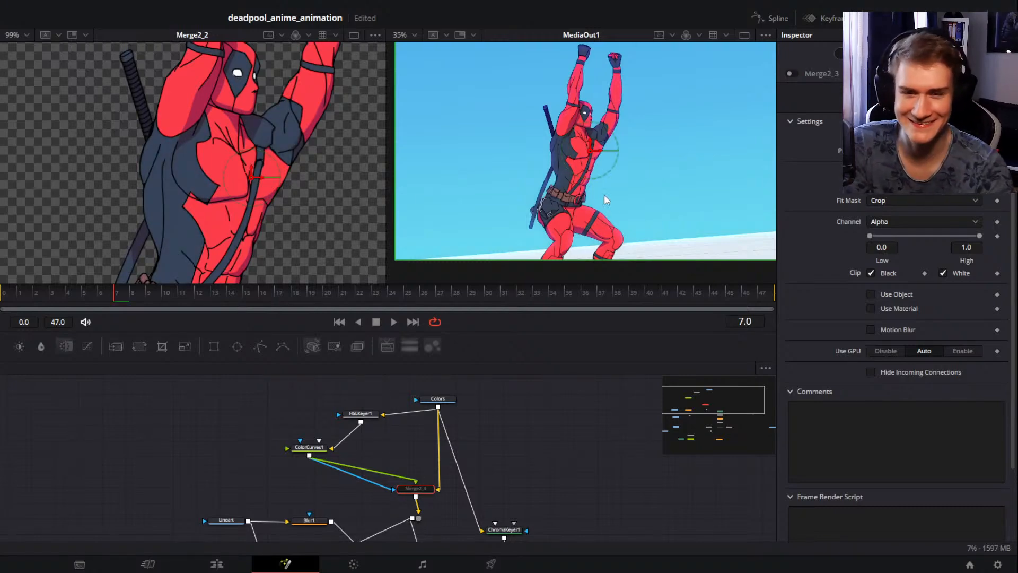
Step: Save the project, preview the Colors node in the first viewer, and display Merge2_3 there beside MediaOut1
scroll(594, 169, up, 8)
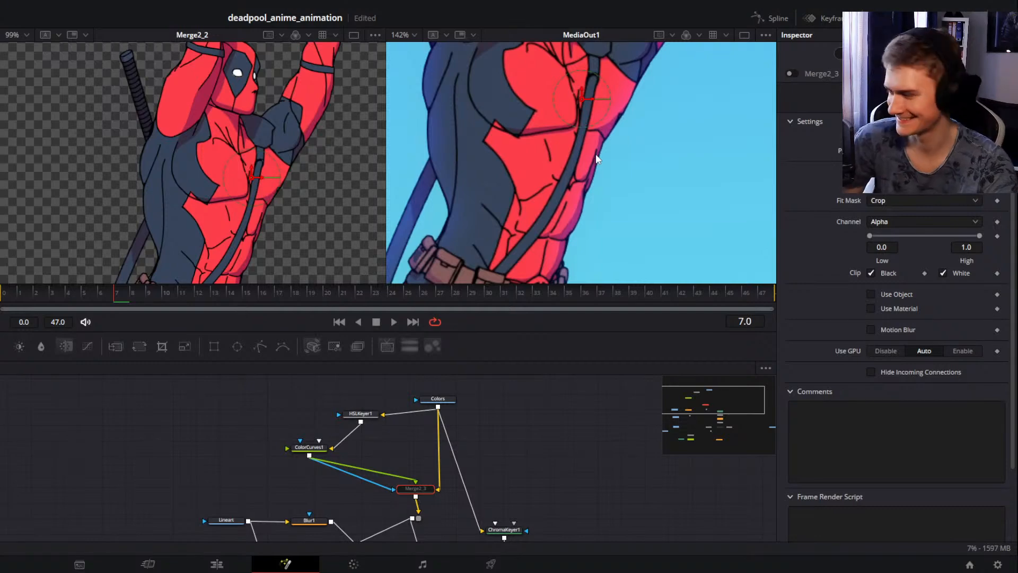
key(ctrl+s)
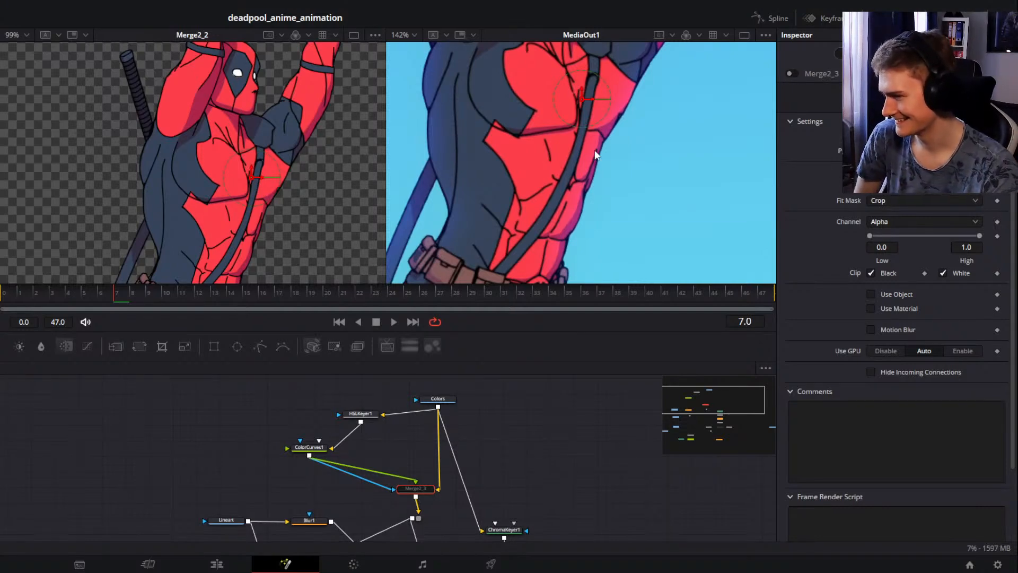
drag(594, 151, 626, 222)
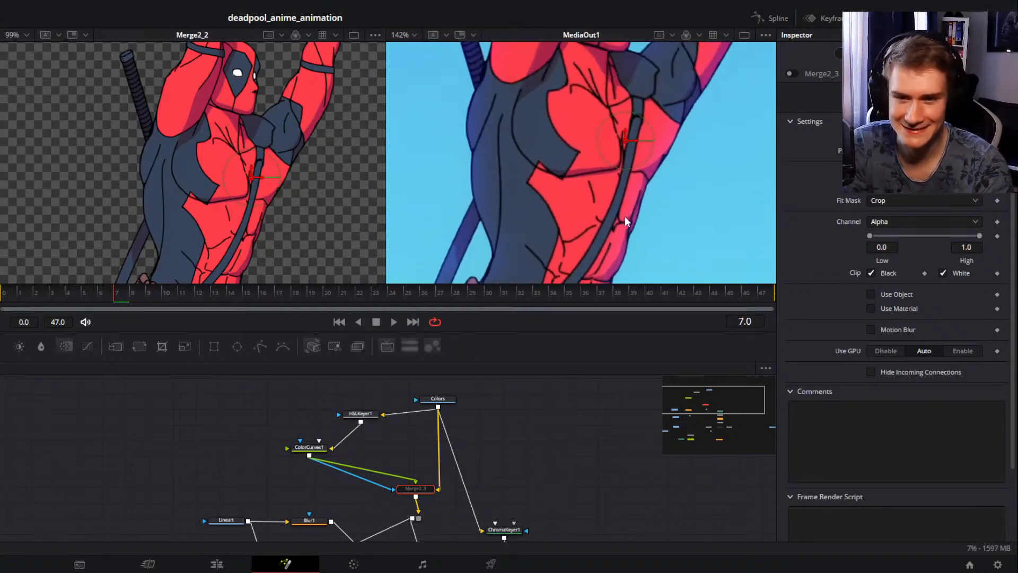
drag(607, 189, 605, 199)
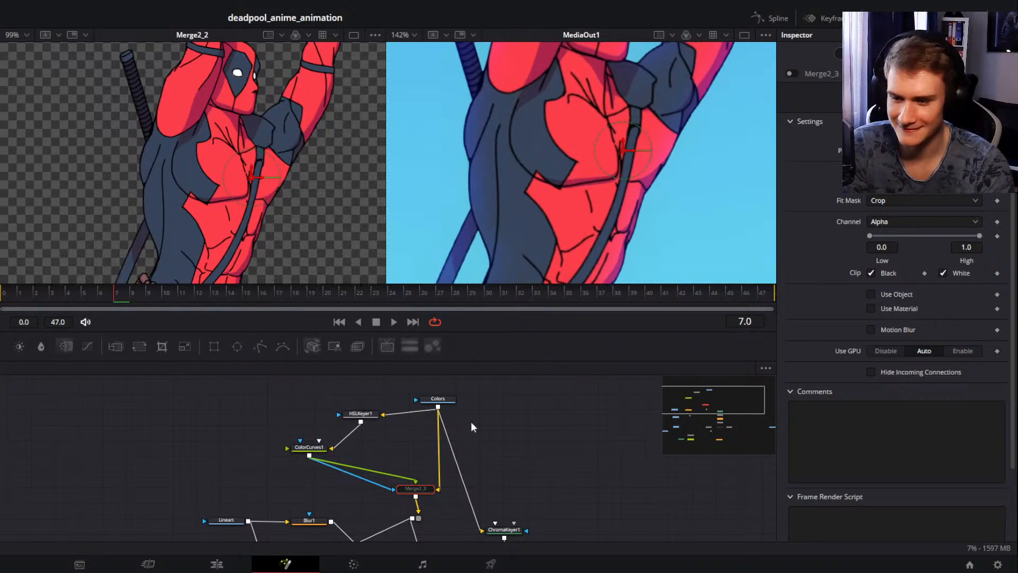
drag(430, 403, 427, 404)
click(424, 406)
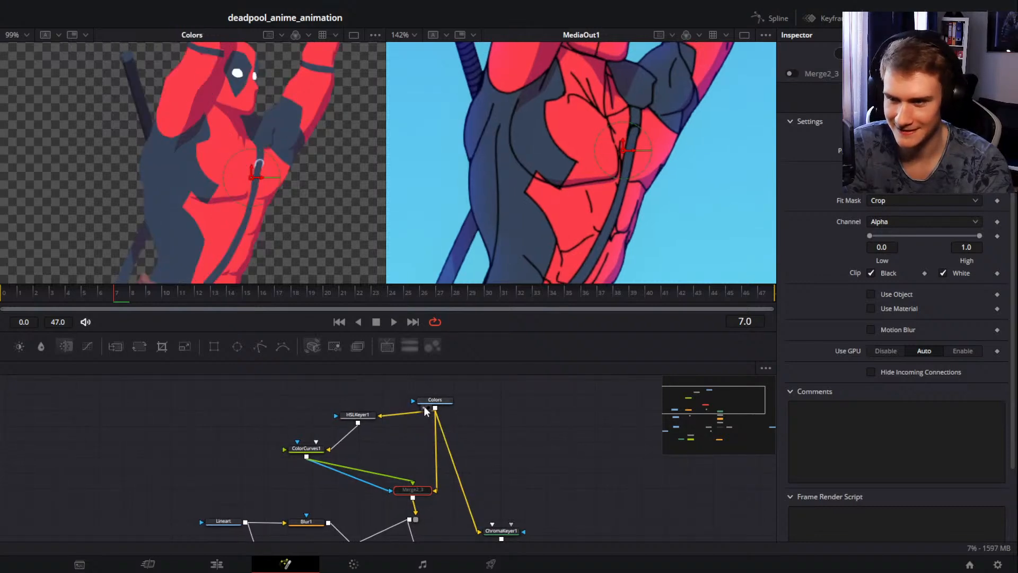
click(402, 497)
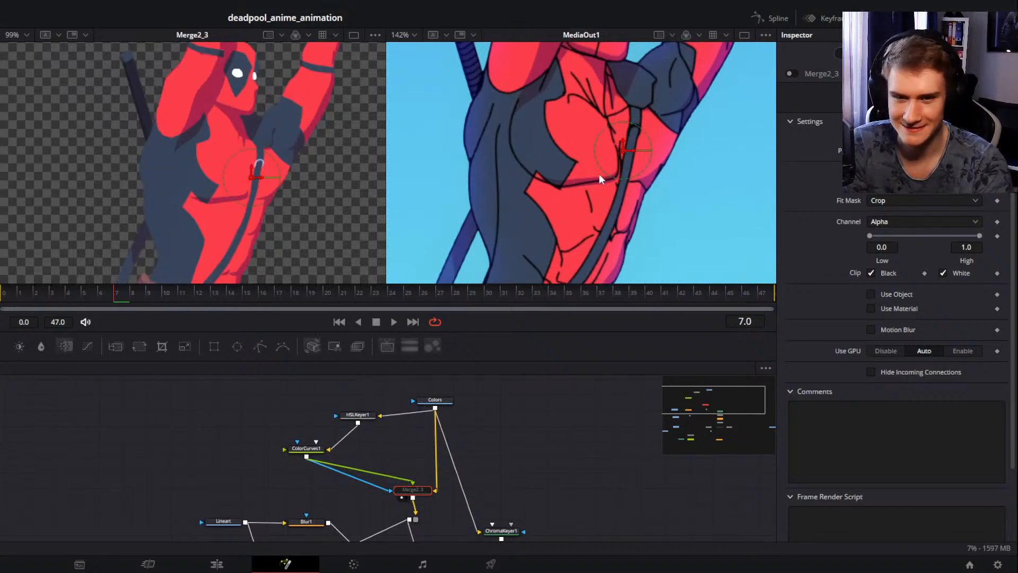
scroll(600, 174, down, 3)
drag(615, 164, 604, 167)
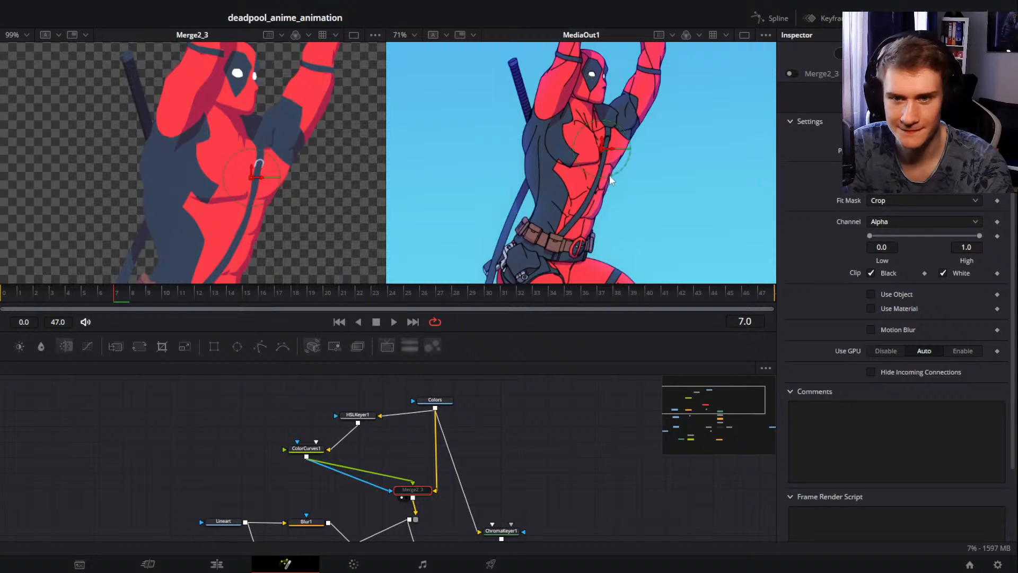
mouse_move(610, 180)
mouse_down()
mouse_move(605, 273)
mouse_move(612, 170)
mouse_up()
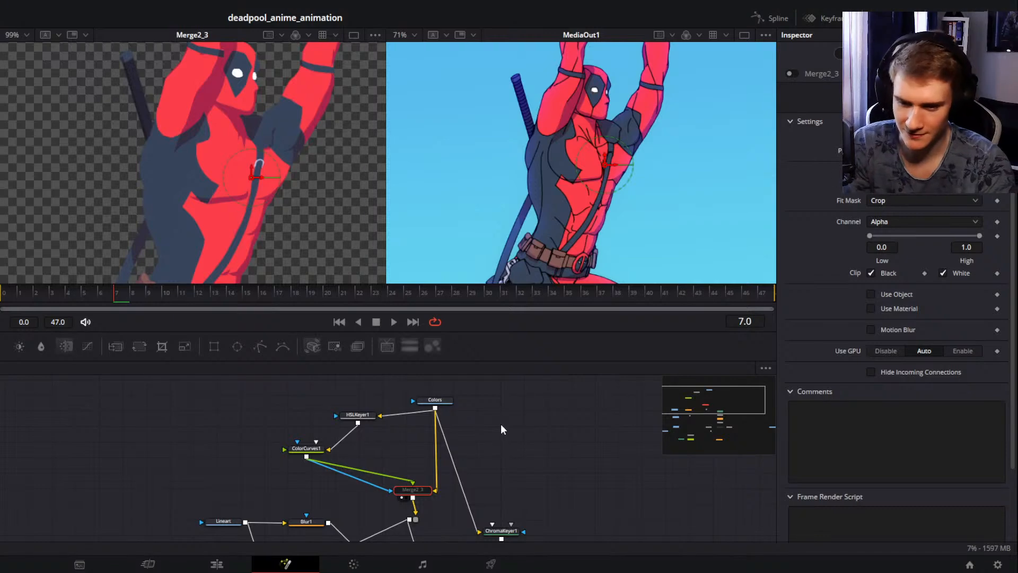
Step: Try adjusting the In value of the ColorCurves1 black point and re-enable the Merge2_3 node
click(306, 448)
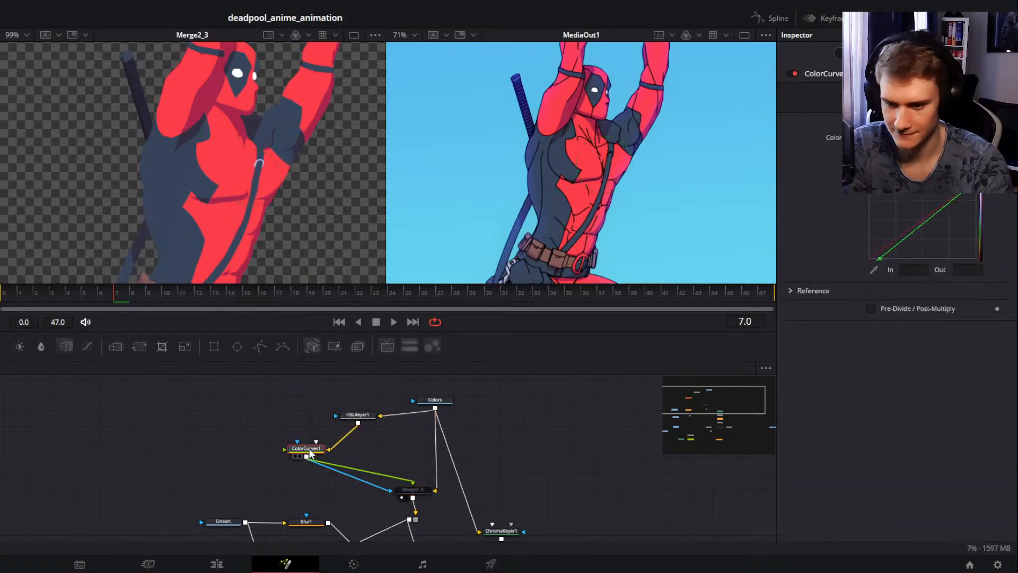
click(880, 258)
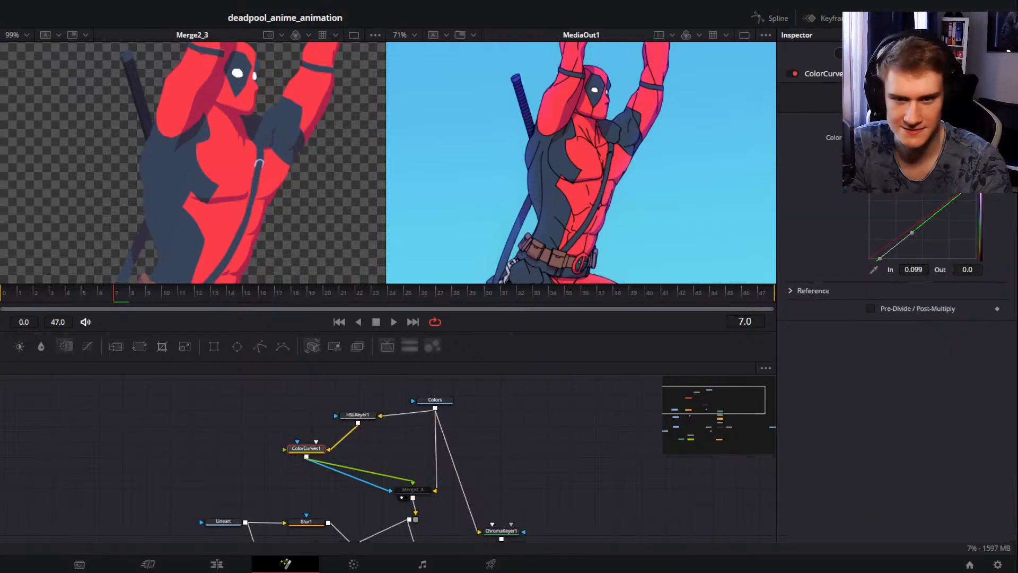
mouse_move(913, 269)
mouse_down()
mouse_move(940, 269)
mouse_move(913, 269)
mouse_up()
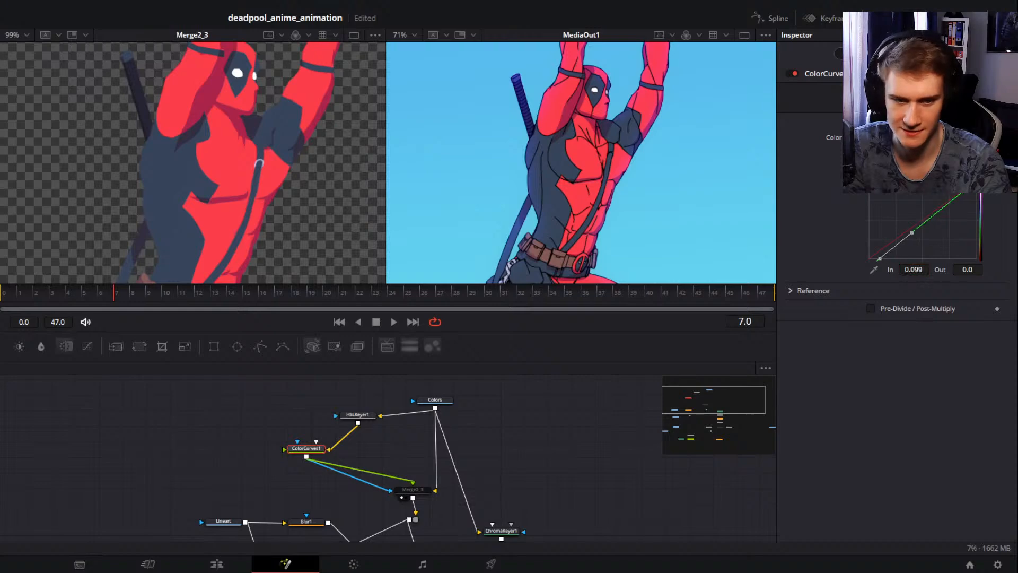
click(413, 491)
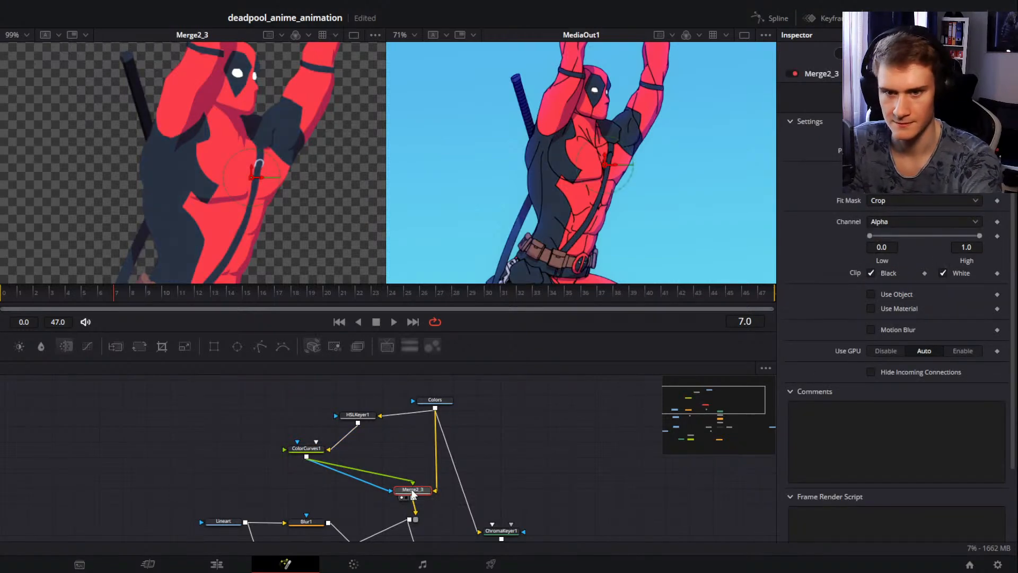
Step: Try lowering the In value of the ColorCurves1 black point and set it to 0.0
click(307, 449)
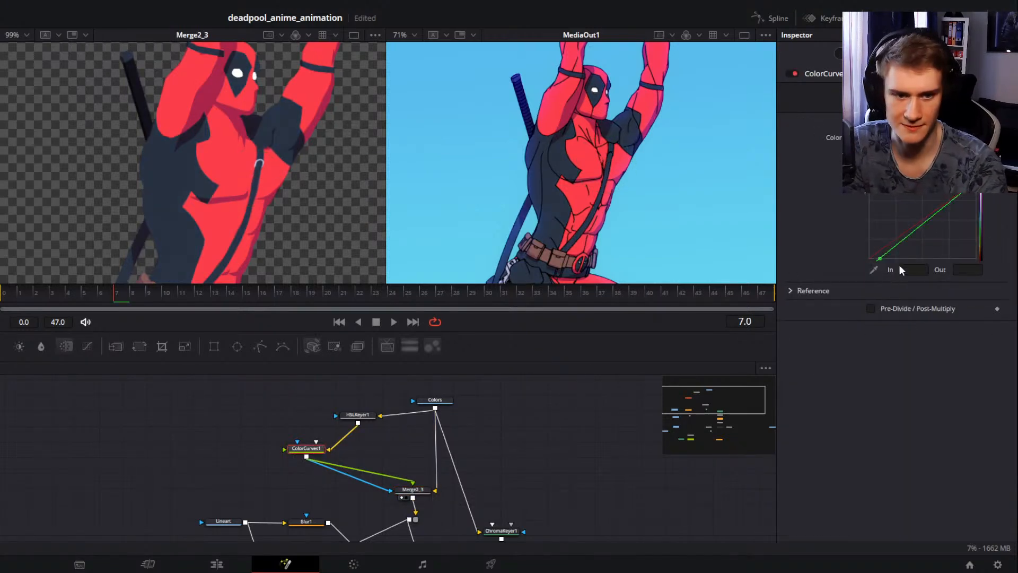
click(881, 257)
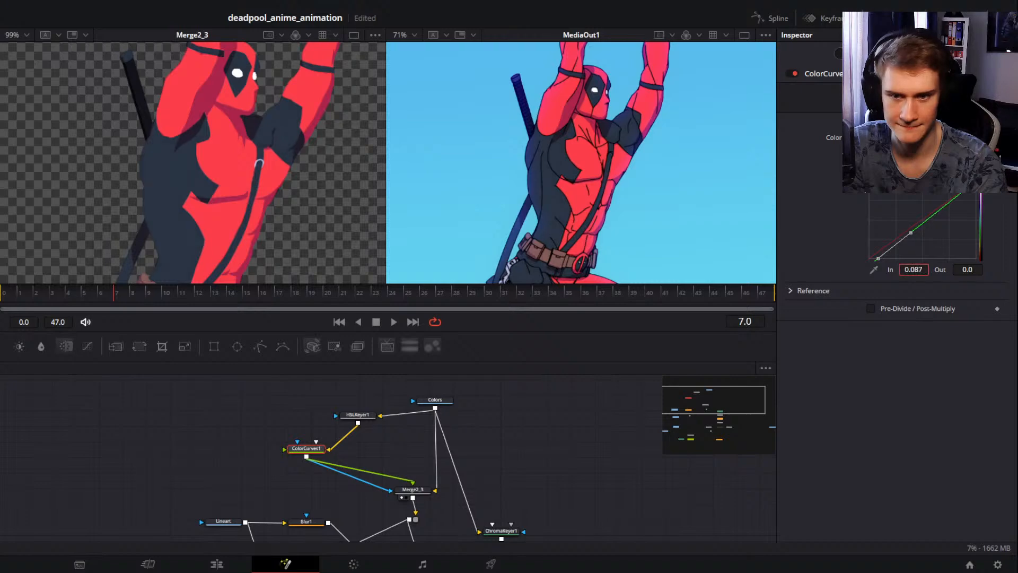
drag(913, 270, 904, 269)
double_click(913, 270)
text(0)
key(Tab)
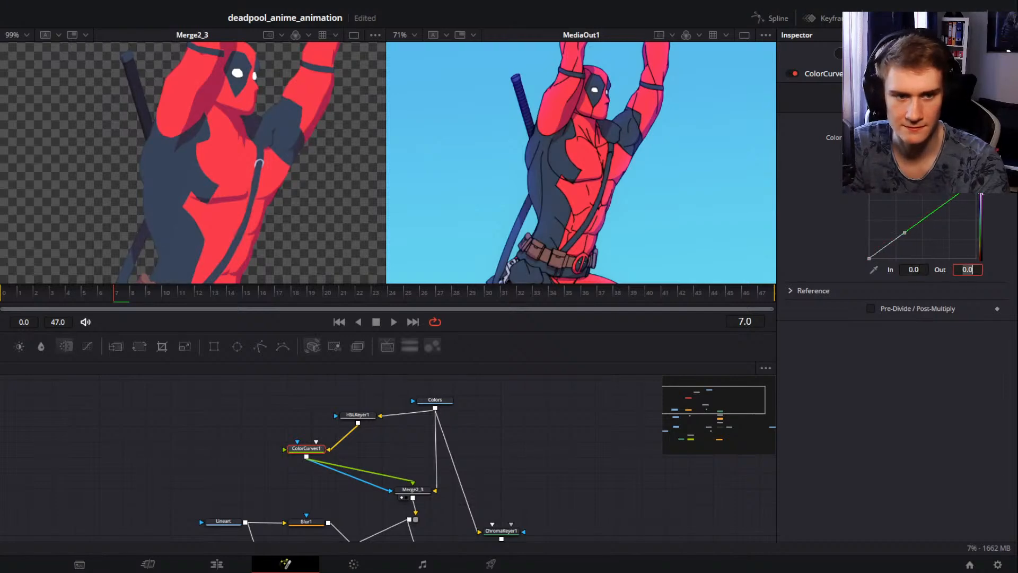
Step: Try lower In and Out values for the white point of the ColorCurves1 curve and undo both changes
click(976, 181)
drag(919, 270, 861, 269)
key(ctrl+z)
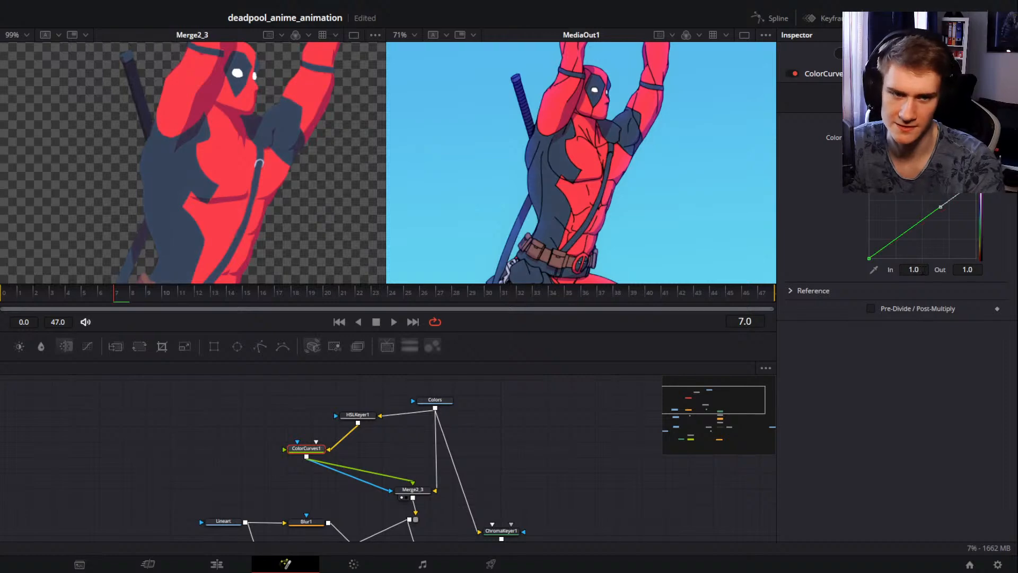
drag(967, 269, 883, 270)
key(ctrl+z)
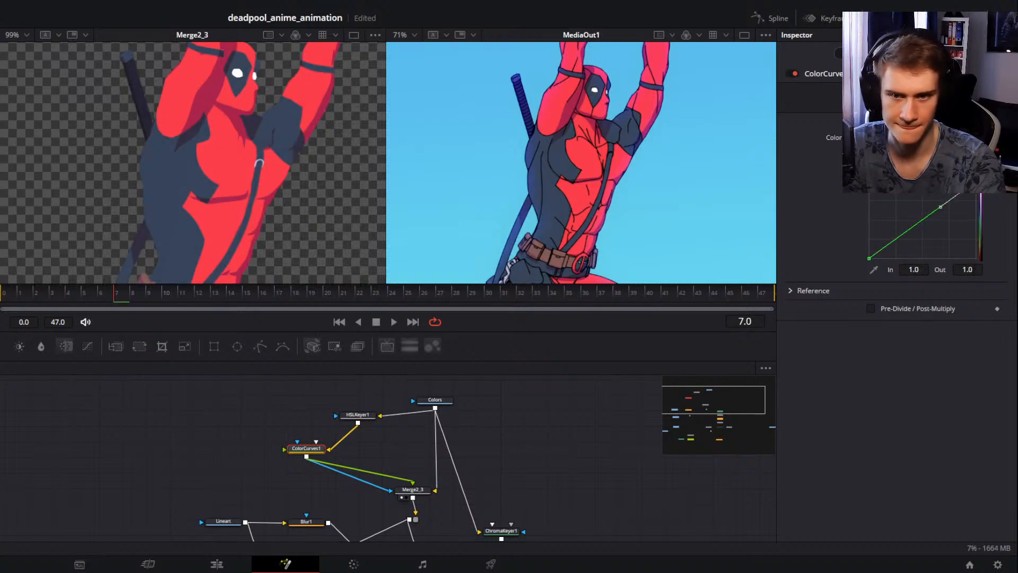
Step: Slightly raise the In value of the ColorCurves1 black point and set the white point's In value to 0.941
click(870, 259)
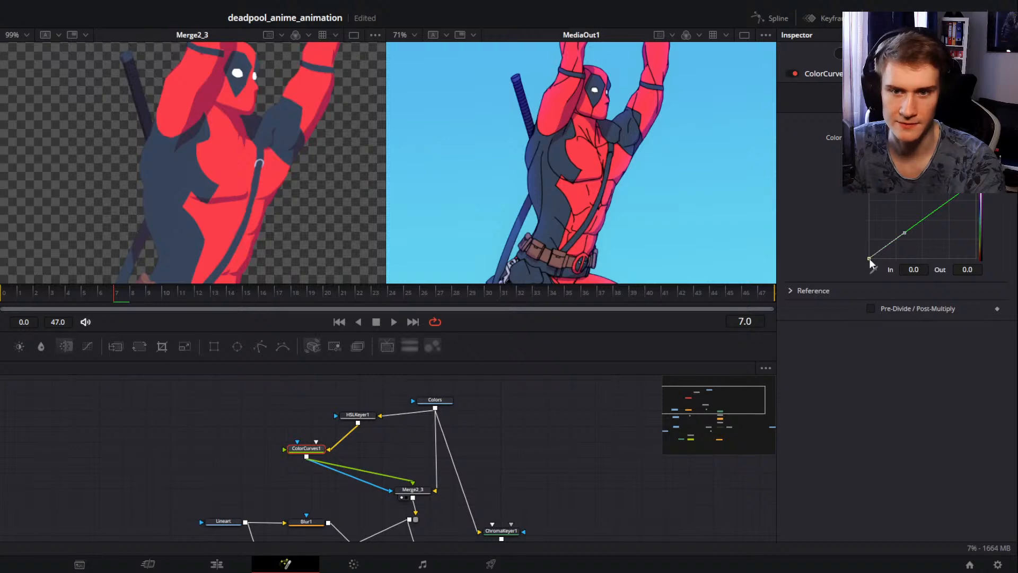
mouse_move(912, 269)
mouse_down()
mouse_move(942, 270)
mouse_move(862, 269)
mouse_move(926, 269)
mouse_move(910, 269)
mouse_up()
click(976, 181)
click(876, 259)
click(971, 181)
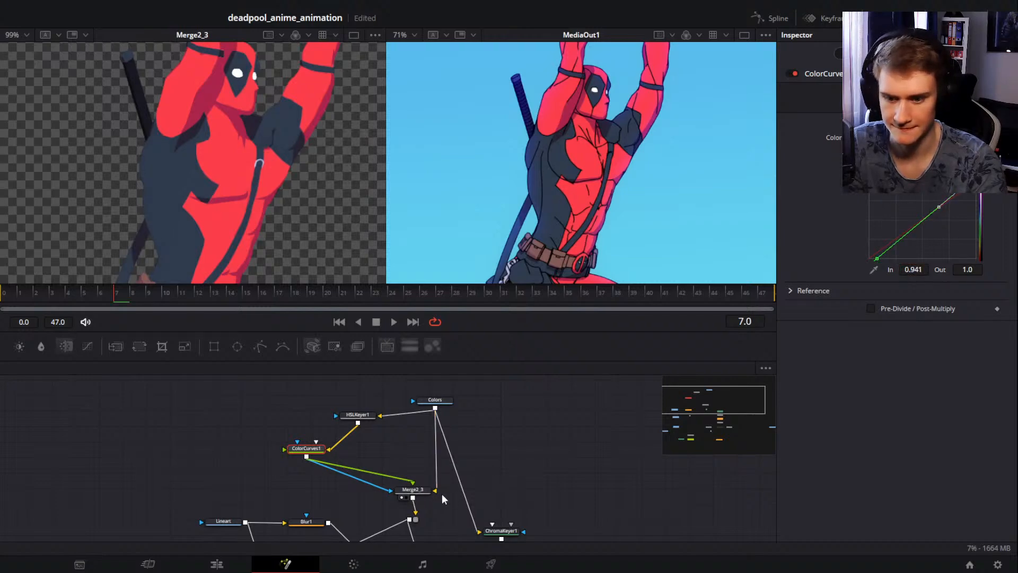
click(421, 491)
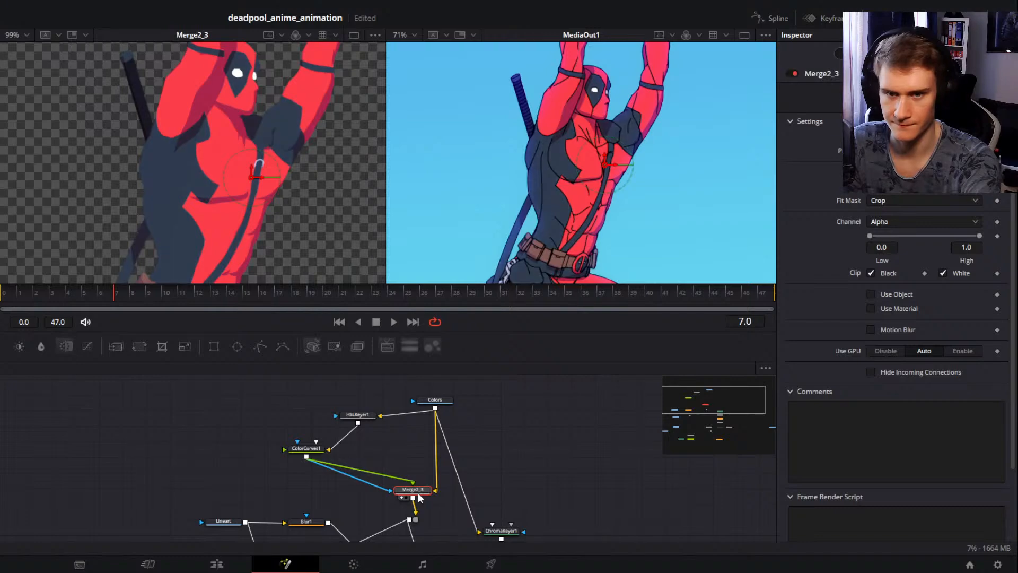
click(527, 425)
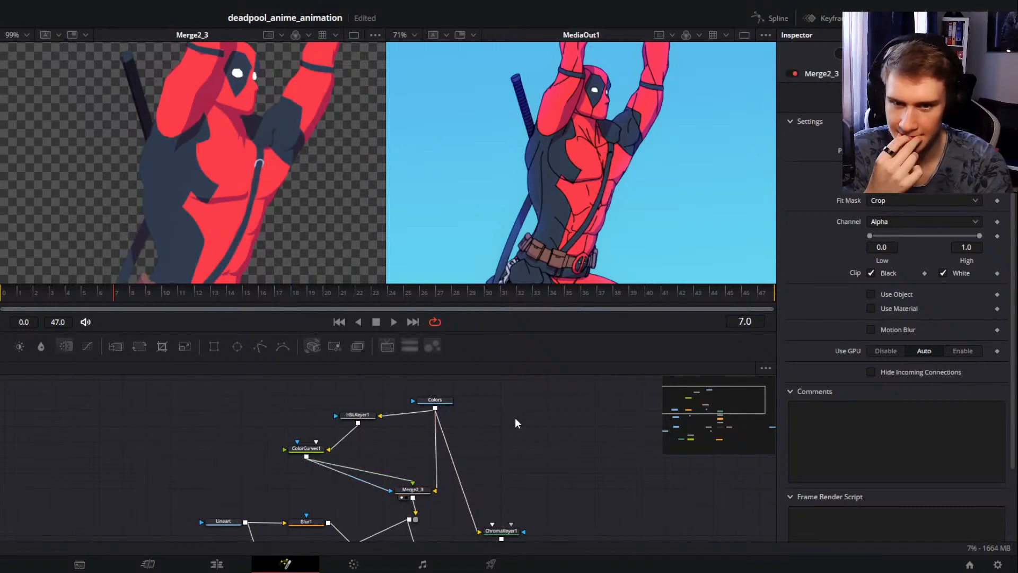
mouse_move(497, 467)
mouse_down()
mouse_move(482, 437)
mouse_move(486, 458)
mouse_move(501, 433)
mouse_move(503, 469)
mouse_up()
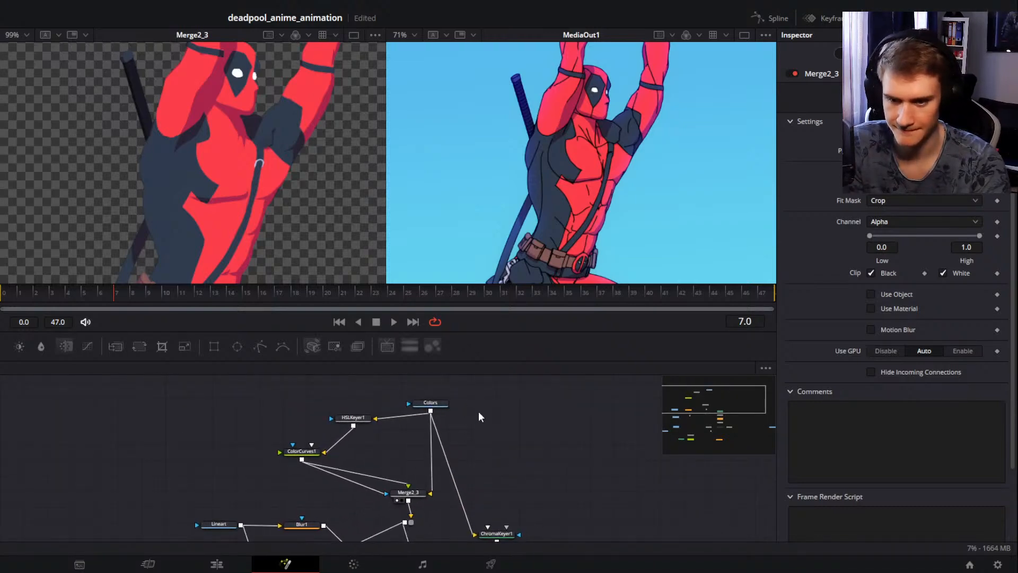
Step: Insert a ColorCorrector node between Colors and Merge2_3 only, and set its saturation to 1.11
click(429, 407)
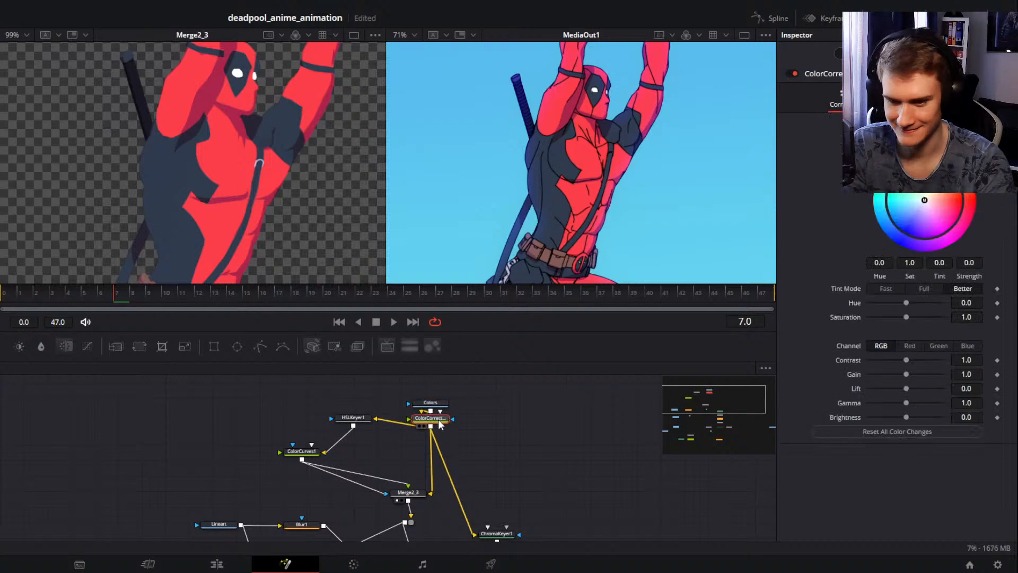
drag(439, 422, 421, 463)
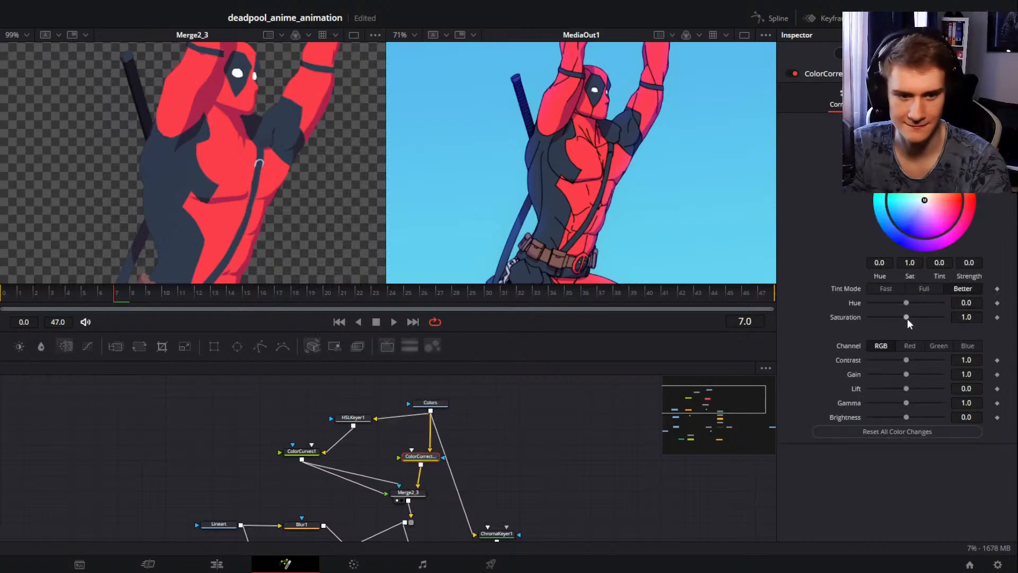
drag(908, 319, 911, 318)
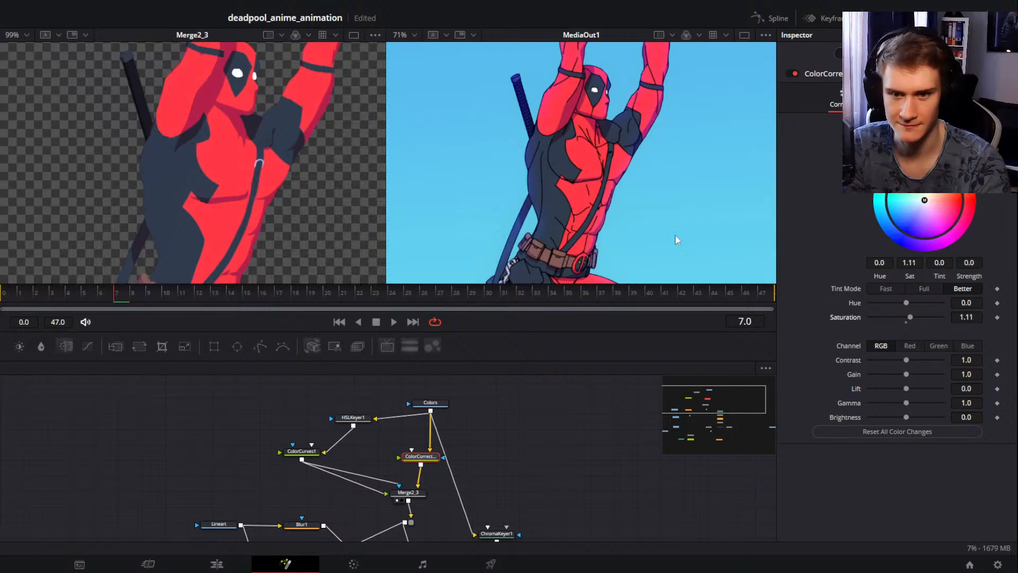
scroll(677, 236, down, 3)
drag(630, 199, 631, 174)
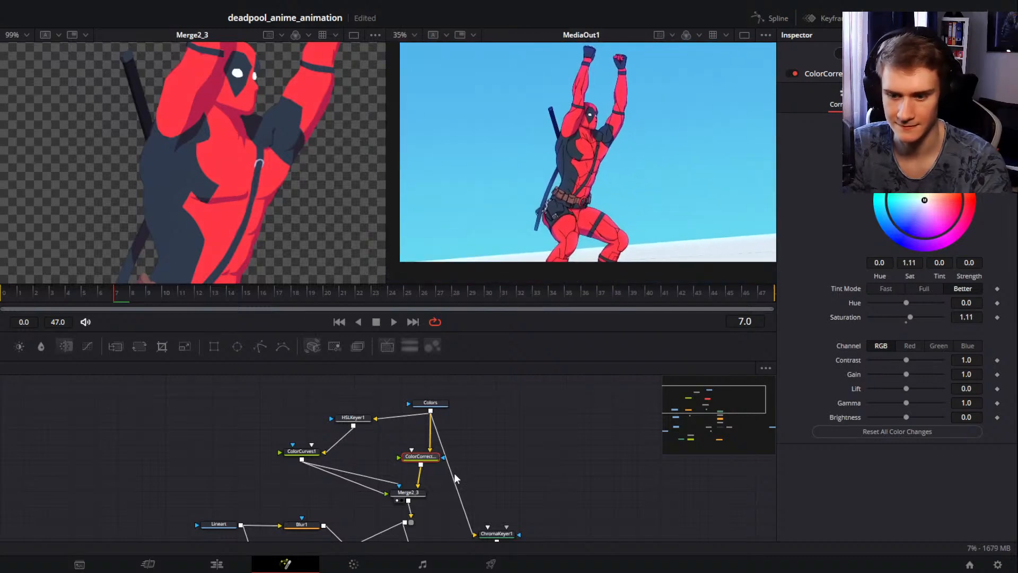
Step: Select the ColorCorrector and Merge2_3 nodes together and bypass both to compare the grade
drag(417, 497, 447, 509)
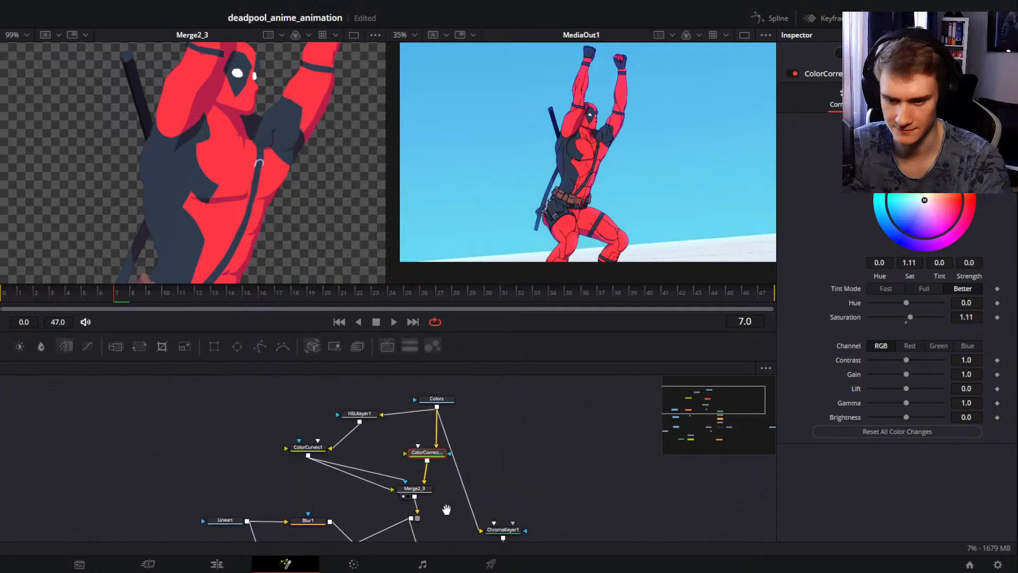
drag(483, 451, 475, 392)
drag(511, 434, 558, 486)
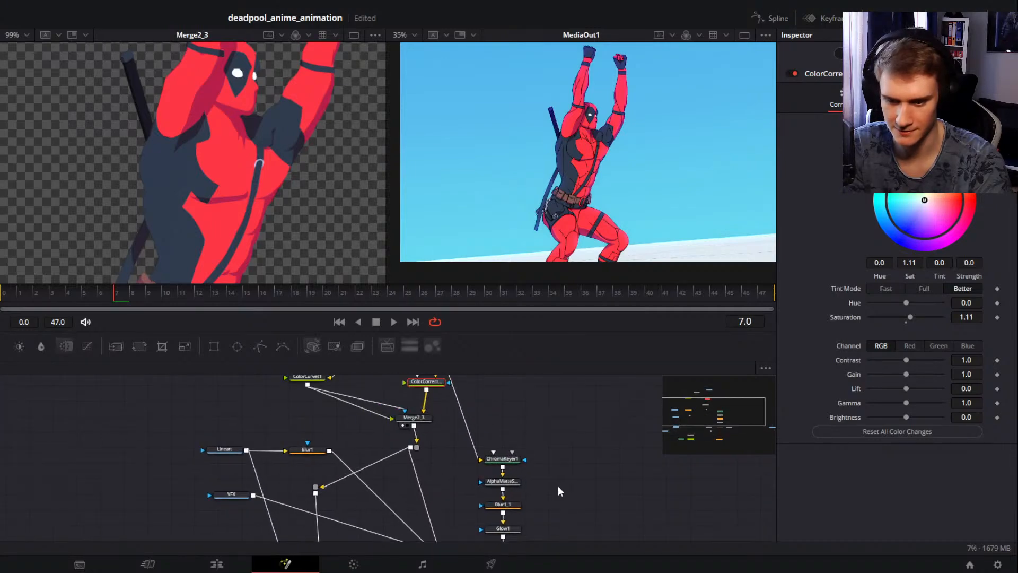
drag(455, 468, 437, 434)
key(ctrl+p)
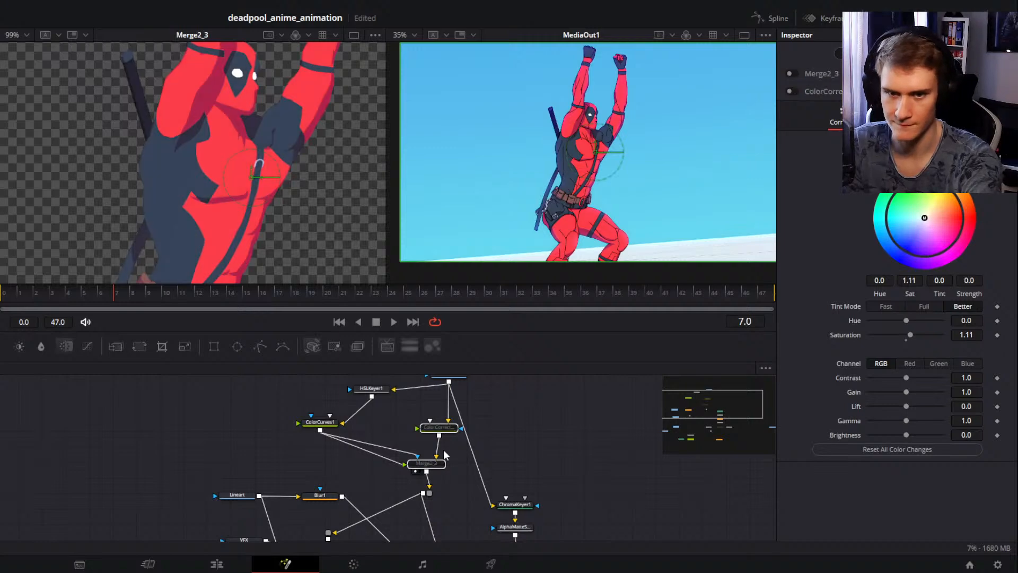
Step: Toggle the ColorCorrector and Merge2_3 nodes off and on repeatedly to compare the grade, leaving both enabled
key(ctrl+p)
key(ctrl+p)
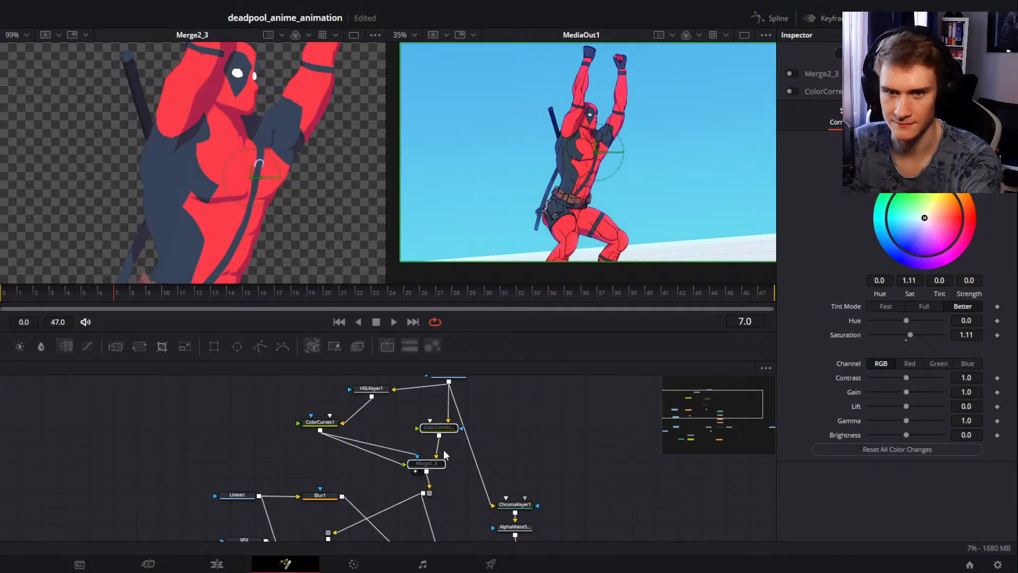
key(ctrl+p)
key(ctrl+p)
key(ctrl+p)
key(ctrl+p)
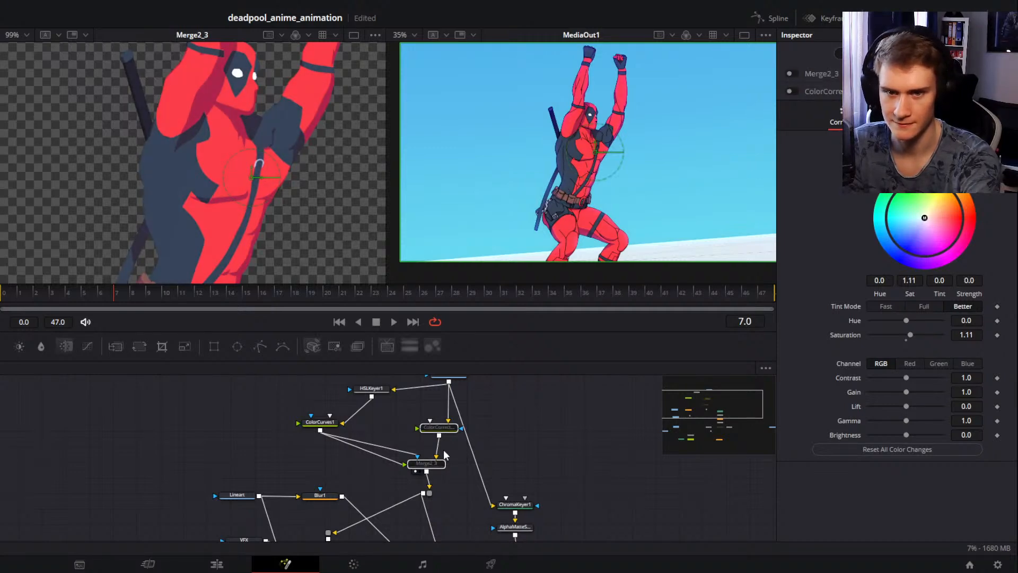
key(ctrl+p)
scroll(610, 189, up, 5)
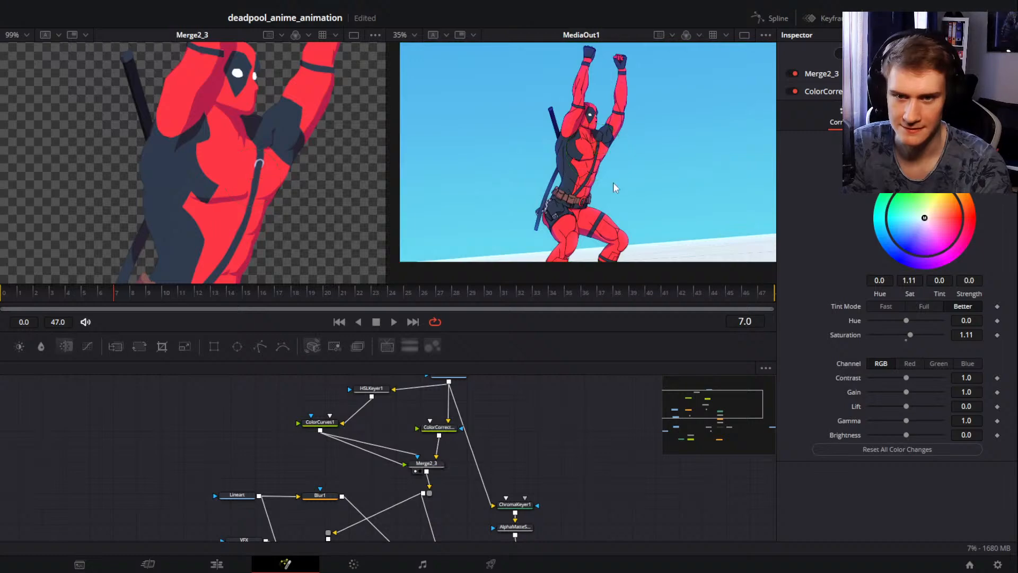
scroll(603, 182, down, 5)
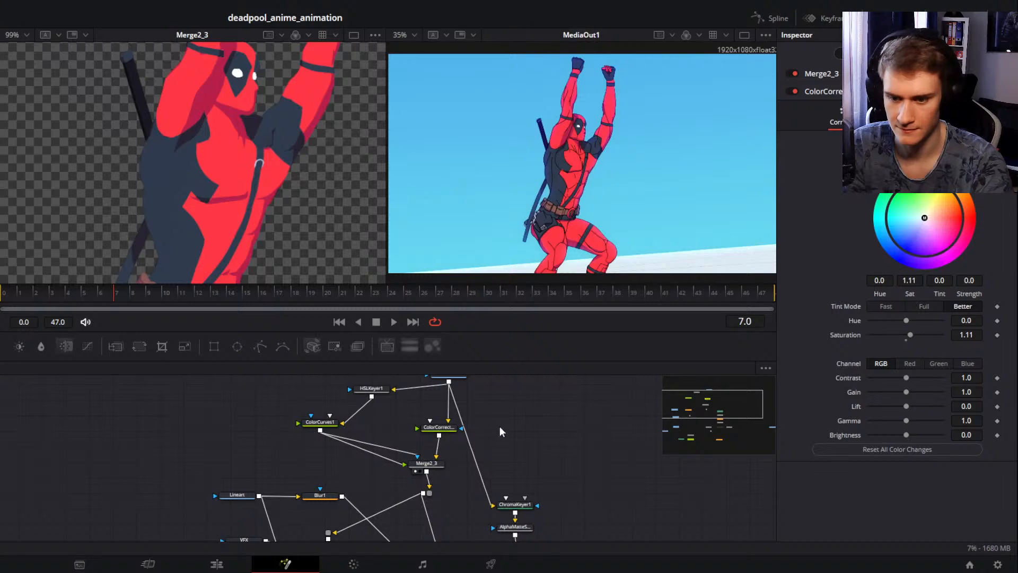
Step: Set the In value of the ColorCurves1 black point to 0.11 and check the composite at different zoom levels
click(350, 428)
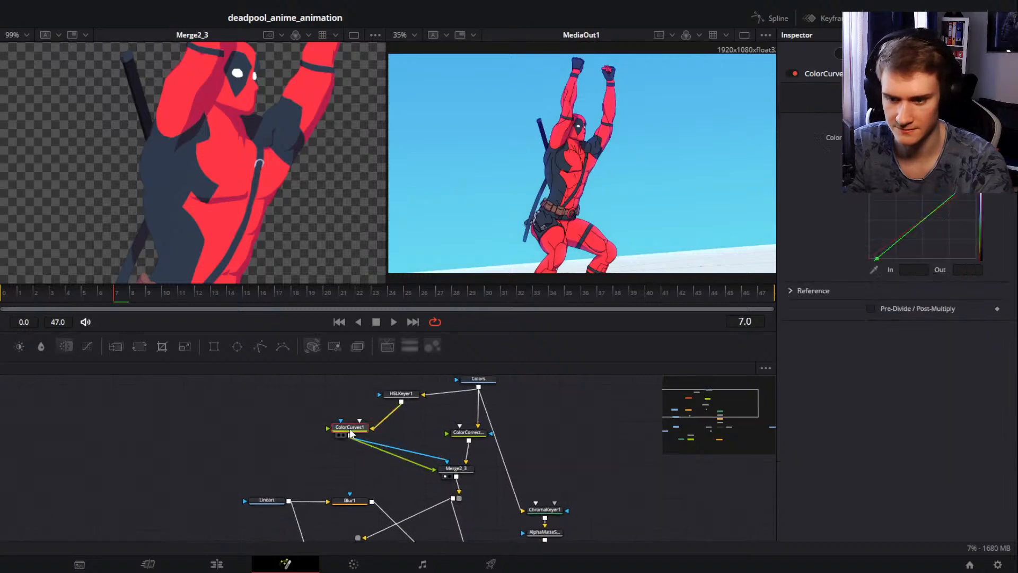
click(877, 259)
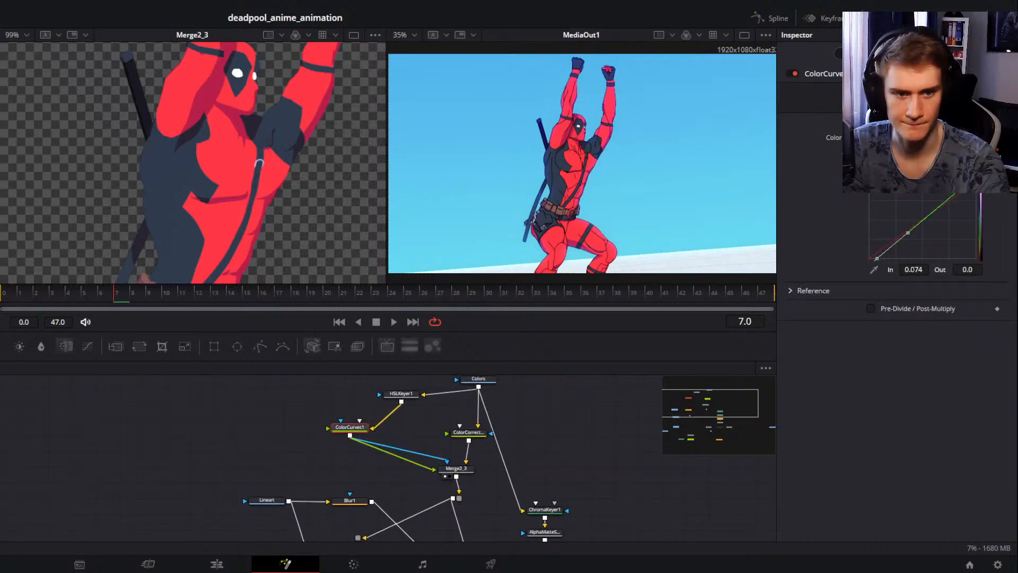
mouse_move(914, 270)
mouse_down()
mouse_move(933, 269)
mouse_move(921, 281)
mouse_move(933, 272)
mouse_up()
key(ctrl+z)
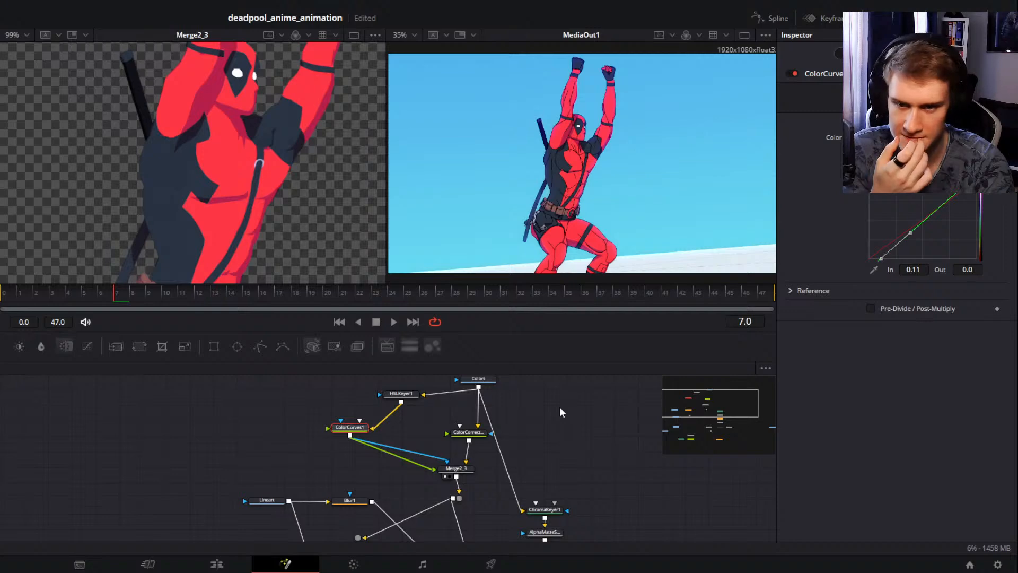
scroll(615, 183, down, 2)
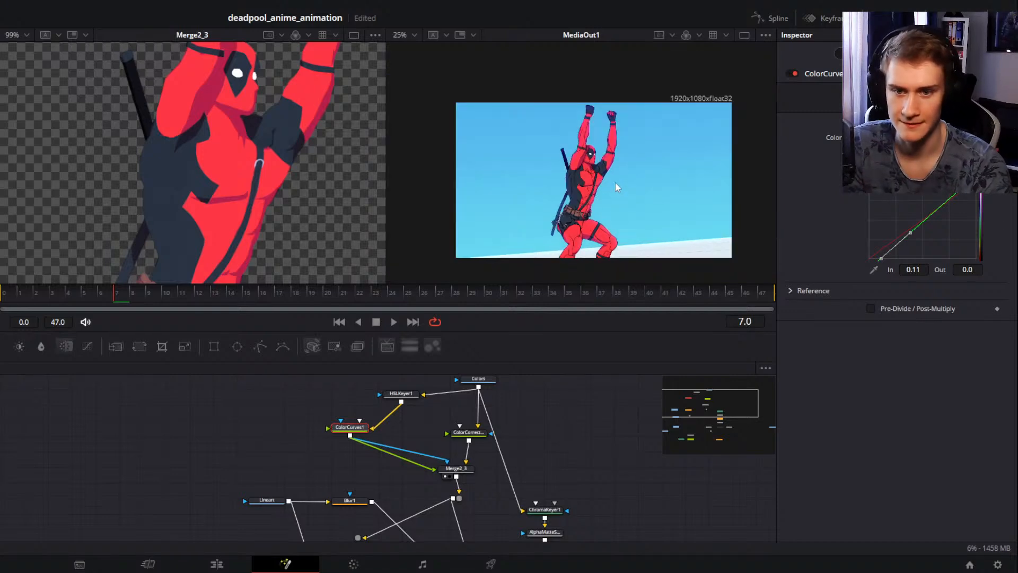
scroll(623, 167, up, 2)
scroll(629, 175, down, 2)
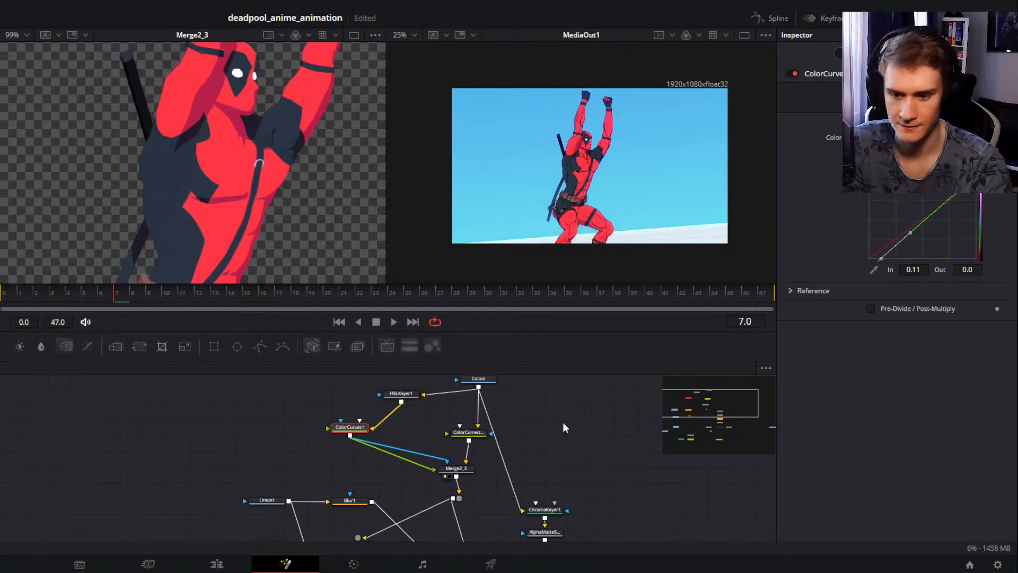
Step: Switch to the Color page and insert a new node ahead of the clip's existing grade node
drag(559, 464, 538, 414)
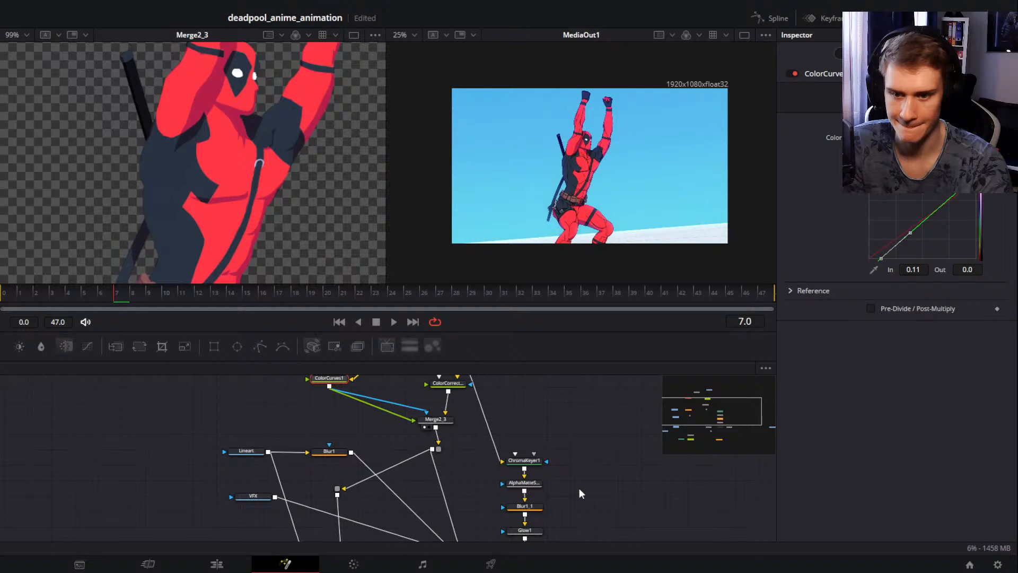
drag(579, 493, 509, 418)
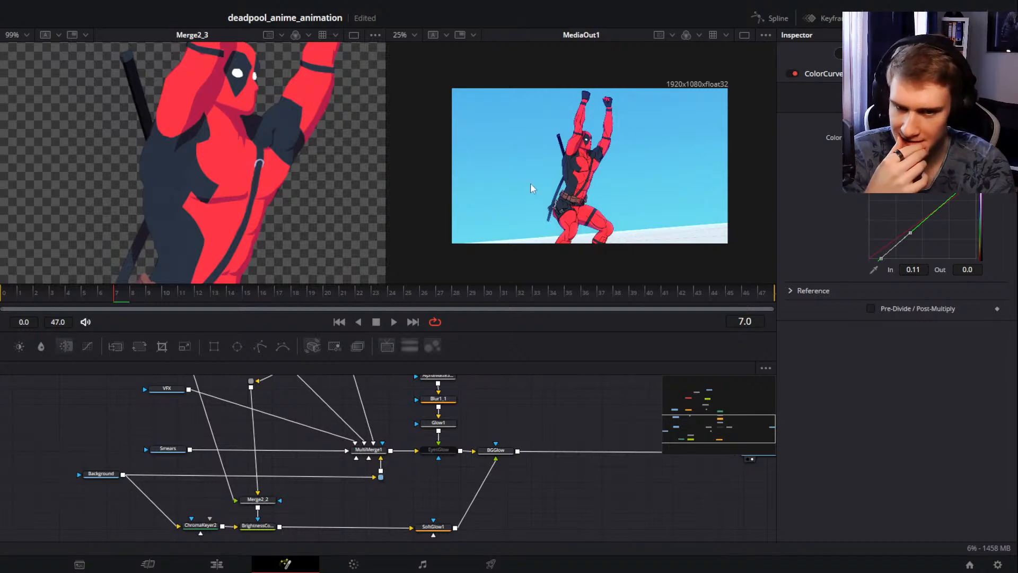
drag(348, 510, 410, 480)
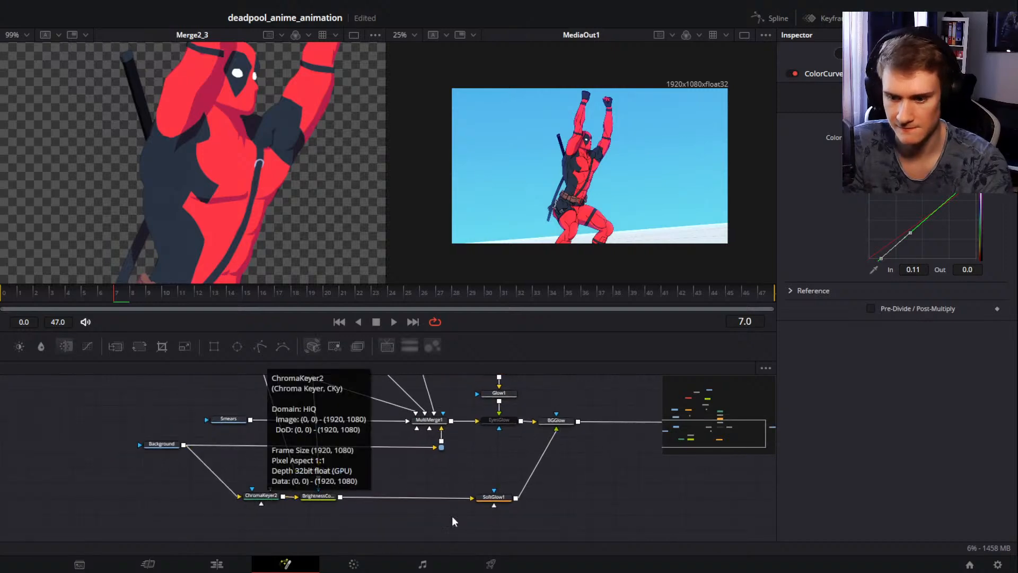
click(354, 563)
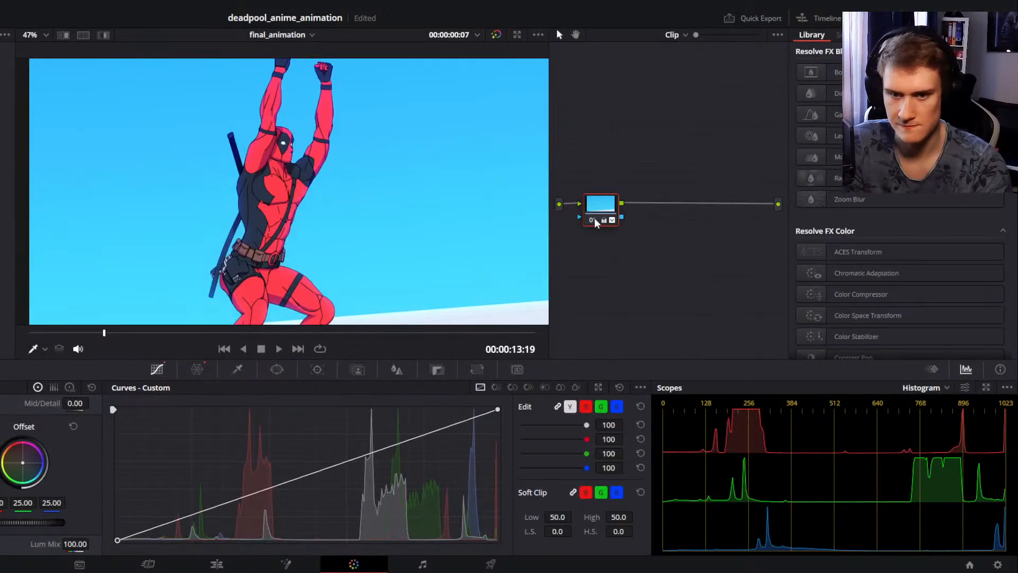
scroll(407, 217, down, 2)
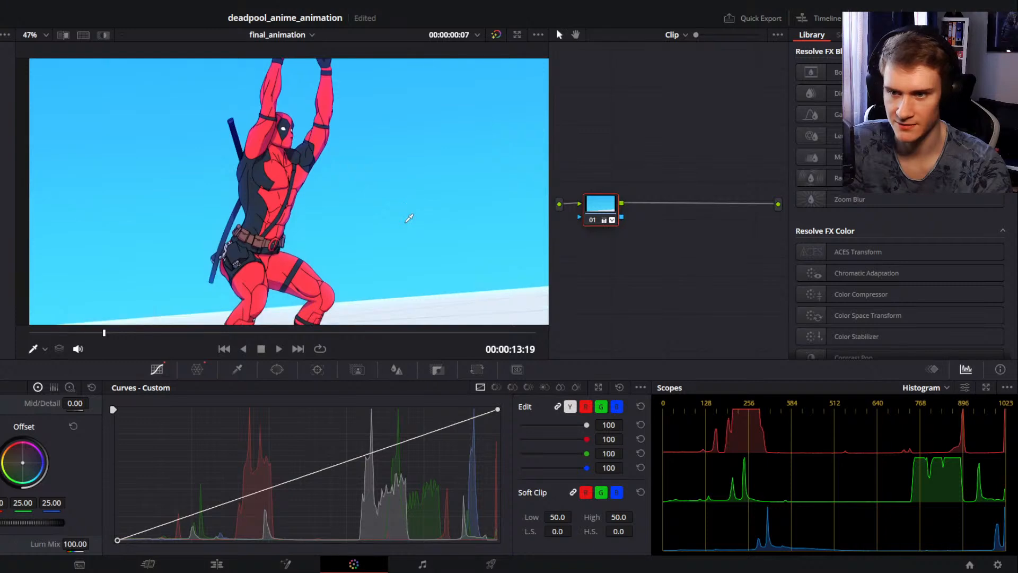
drag(599, 211, 689, 211)
right_click(611, 245)
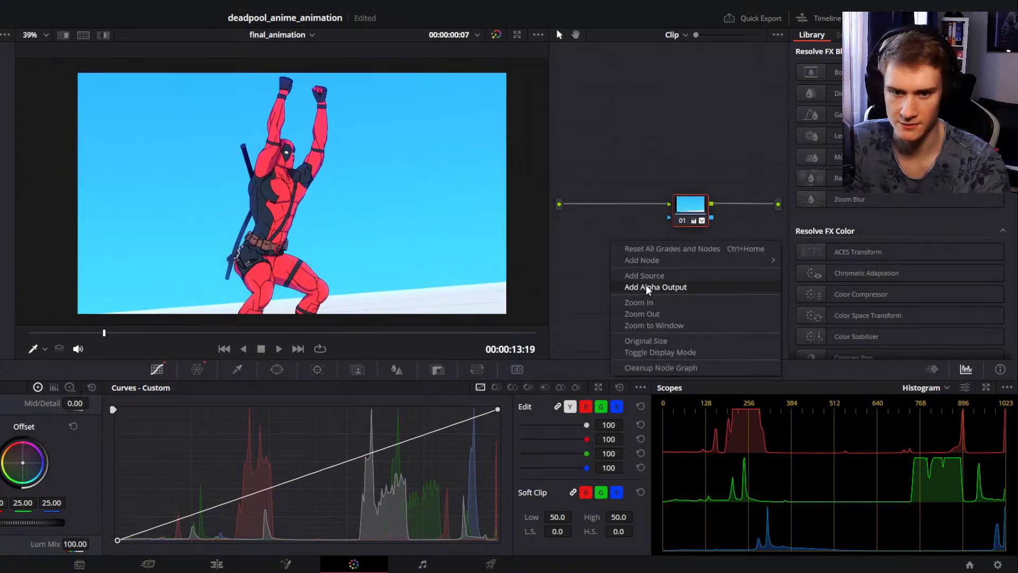
mouse_move(645, 259)
click(804, 254)
drag(606, 244, 609, 206)
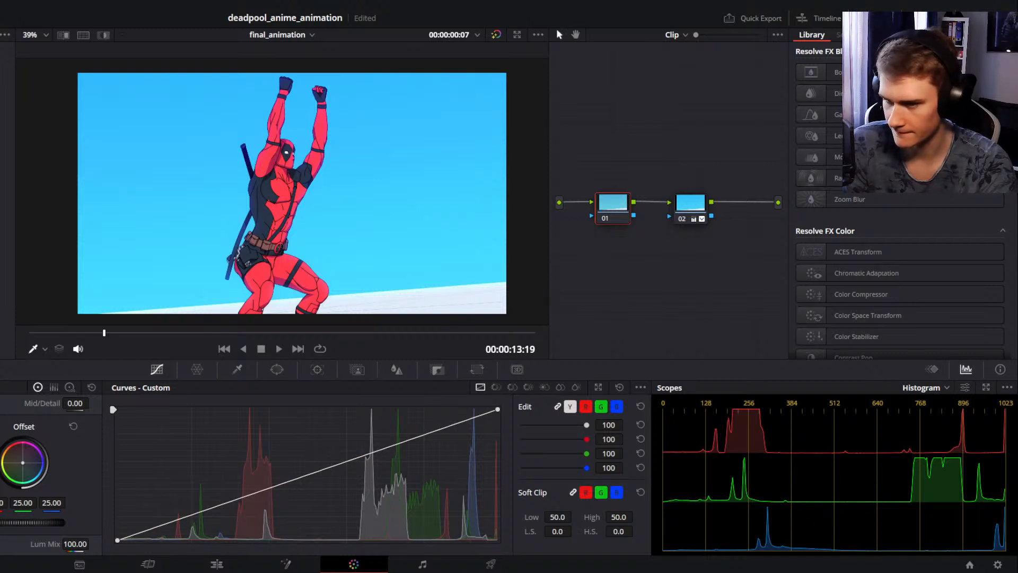
Step: Try a strong hue shift on the new node, delete the node, and return to the Fusion composition
drag(0, 544, 0, 544)
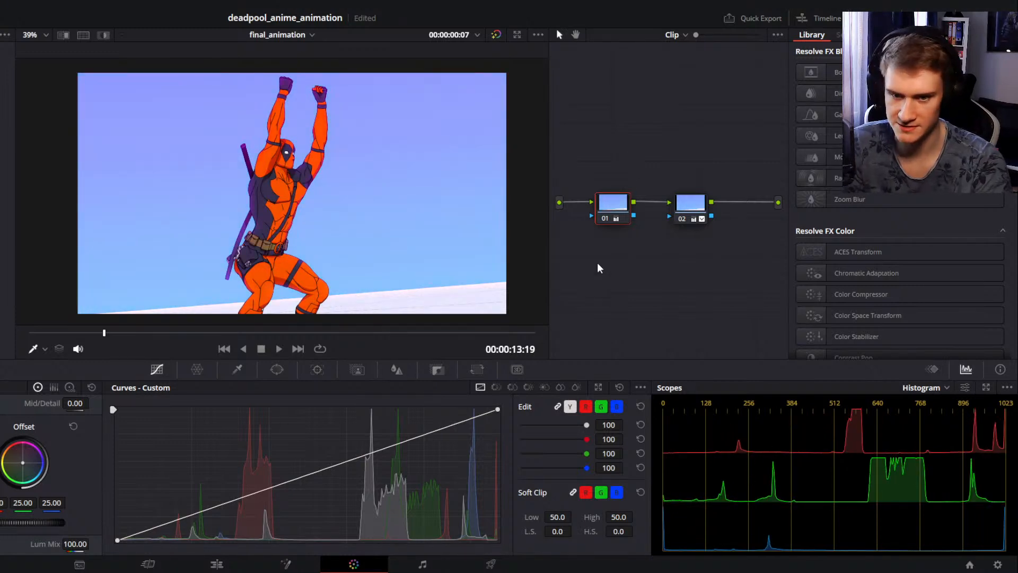
key(Delete)
click(216, 564)
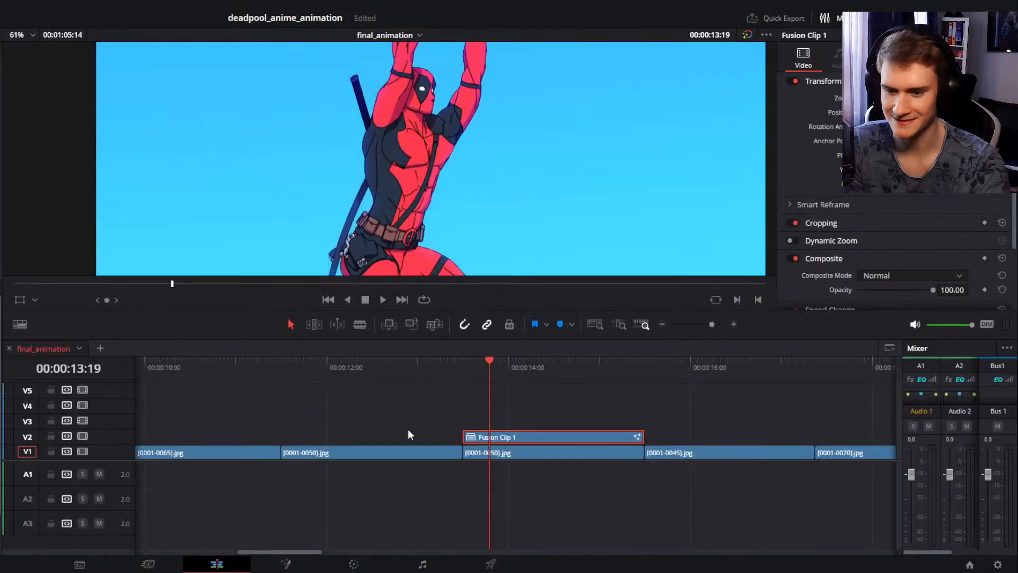
key(shift+5)
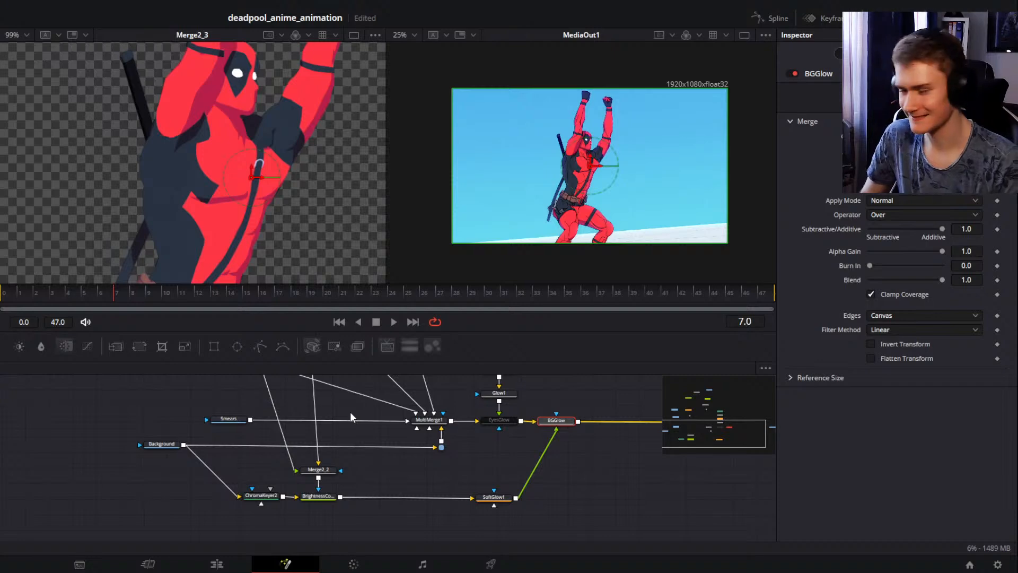
click(578, 450)
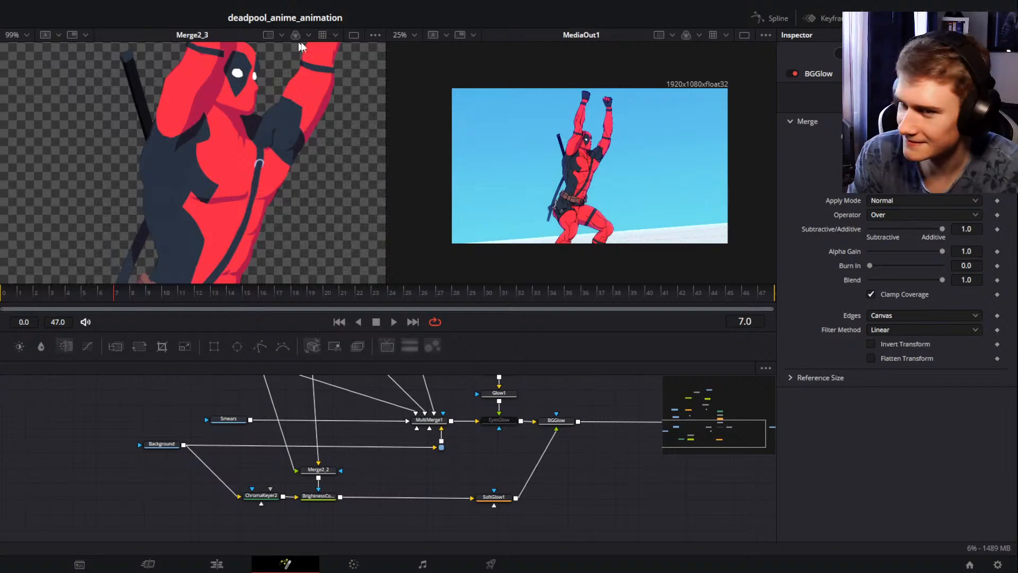
Step: Look at the Minecraft Nether Update trailer in the browser and close its window
drag(438, 43, 425, 27)
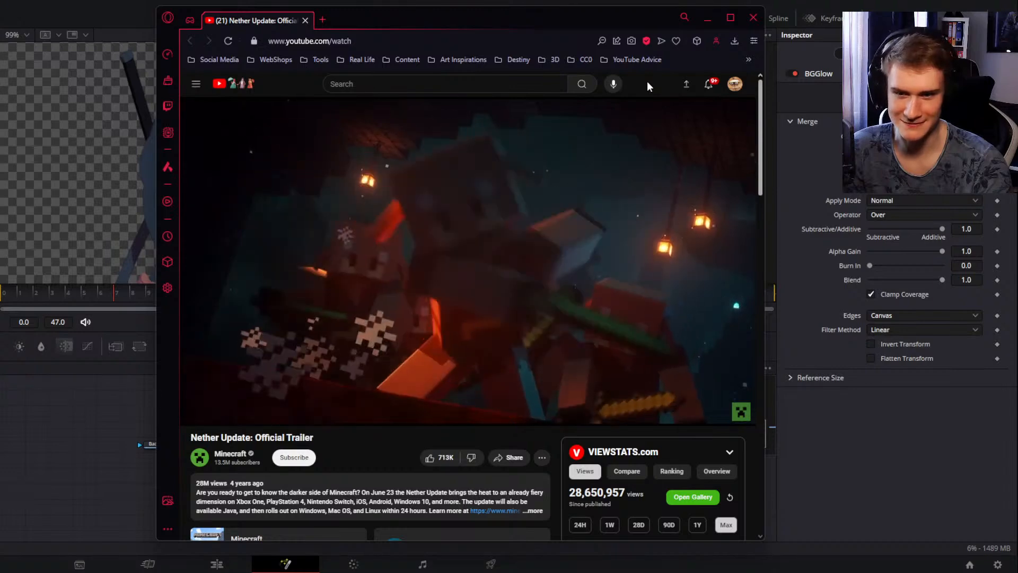
click(753, 18)
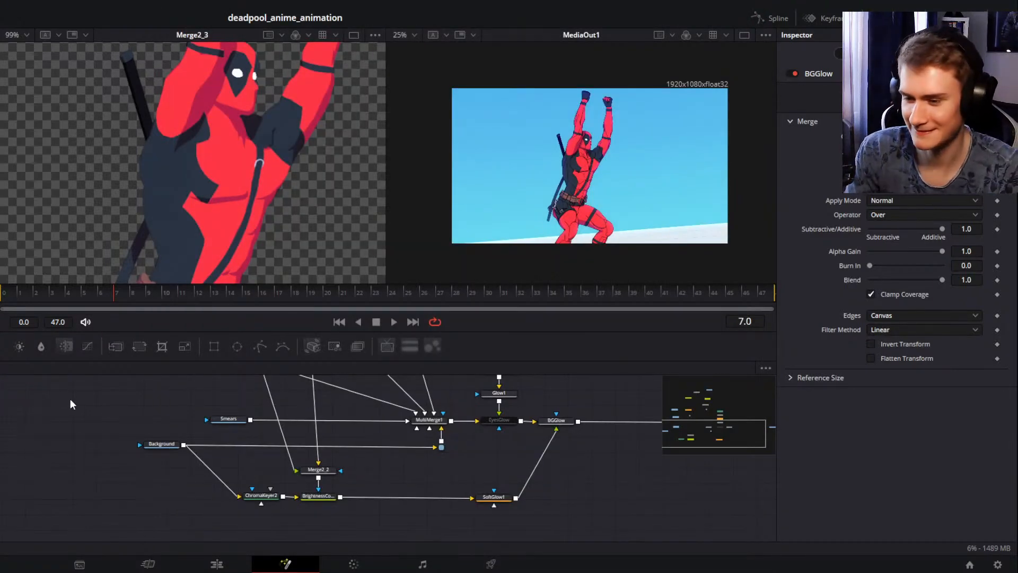
Step: Nudge the pipe router between Merge2_3 and Merge2_2 to straighten its connection
scroll(440, 480, up, 5)
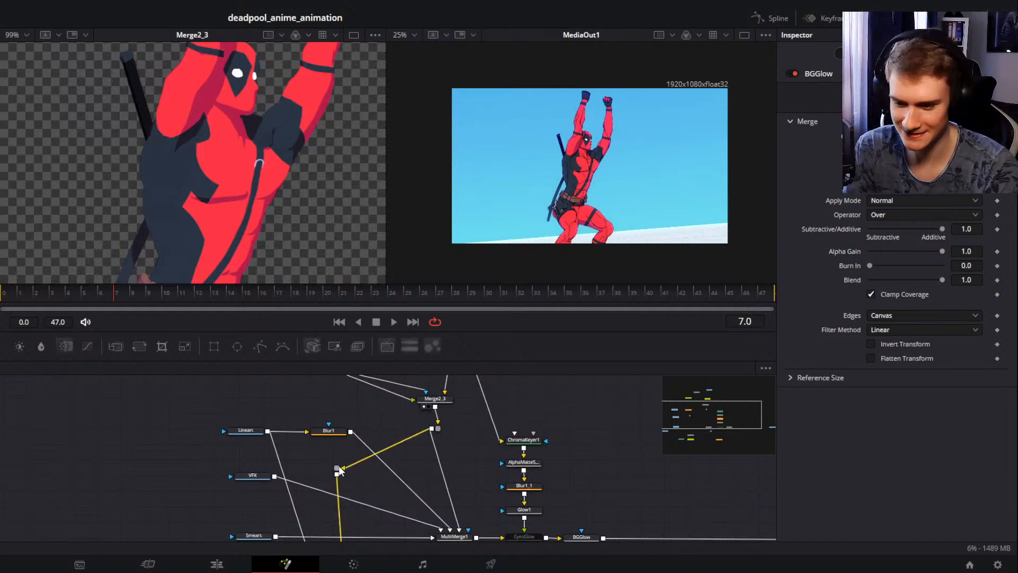
drag(338, 469, 343, 476)
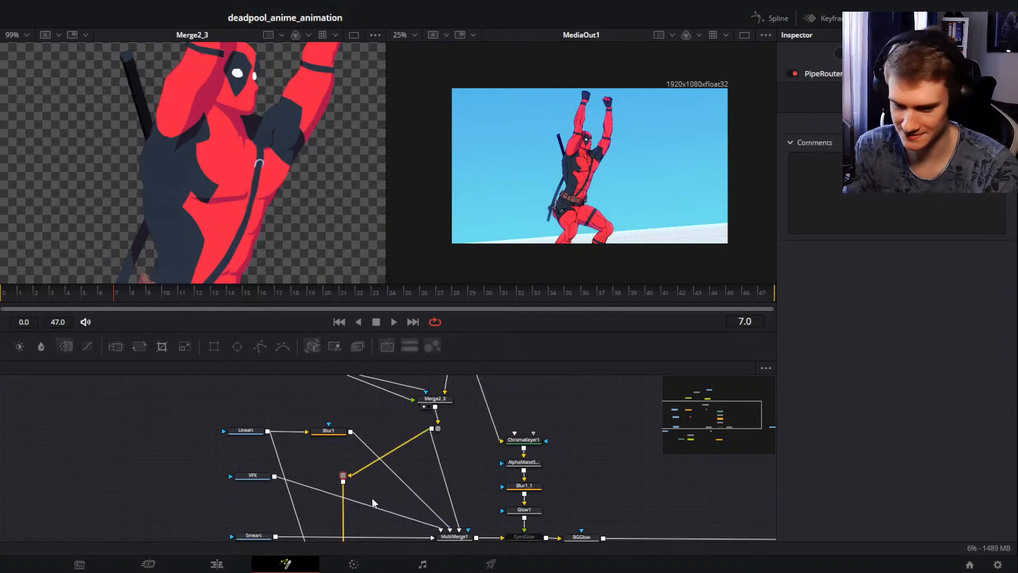
scroll(391, 483, down, 1)
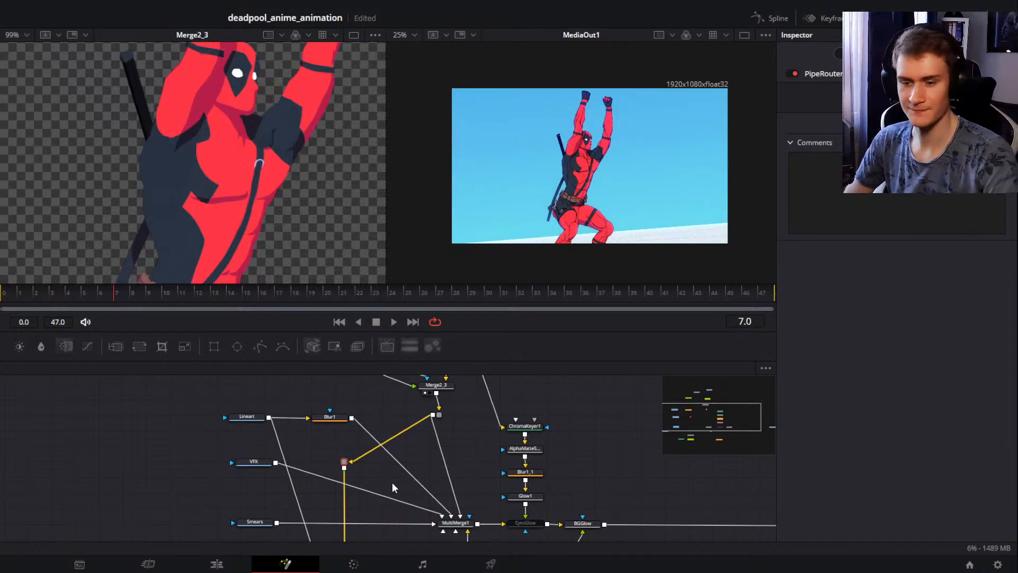
Step: Move the Background node farther from ChromaKeyer2 to make room after it, and show its full frame in the first viewer
drag(622, 496, 500, 437)
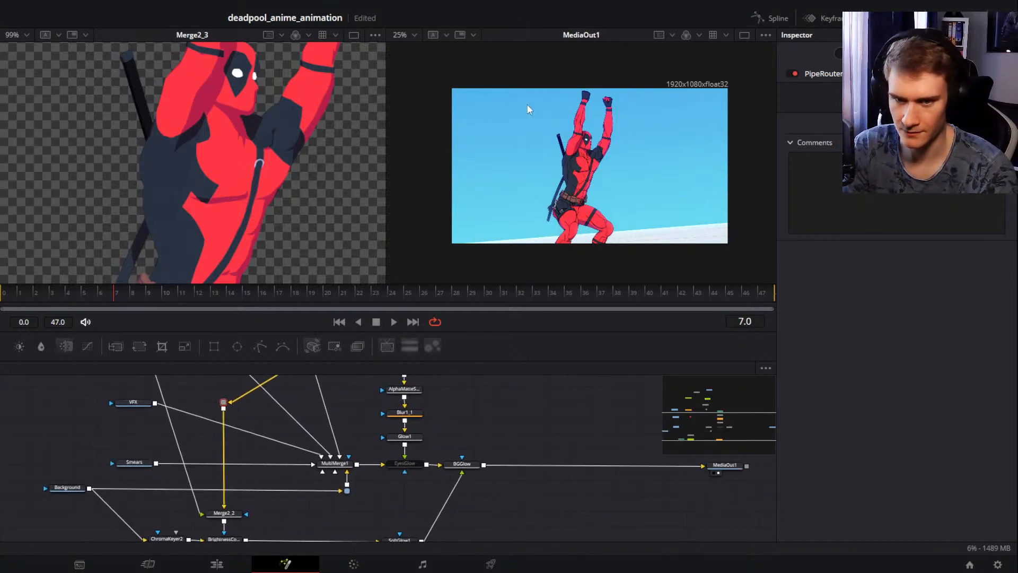
drag(356, 482, 426, 409)
click(230, 465)
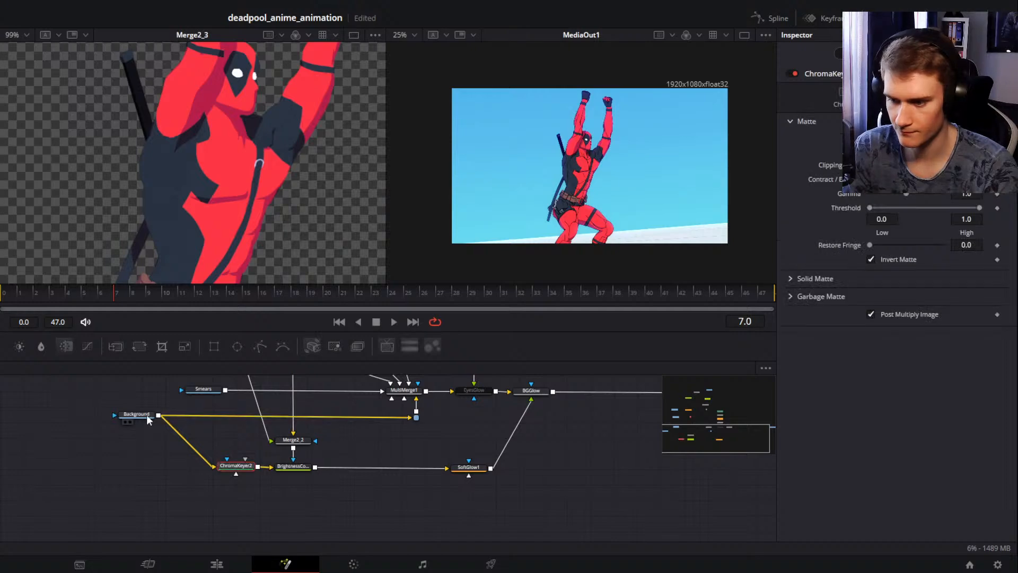
click(144, 414)
drag(259, 438, 270, 478)
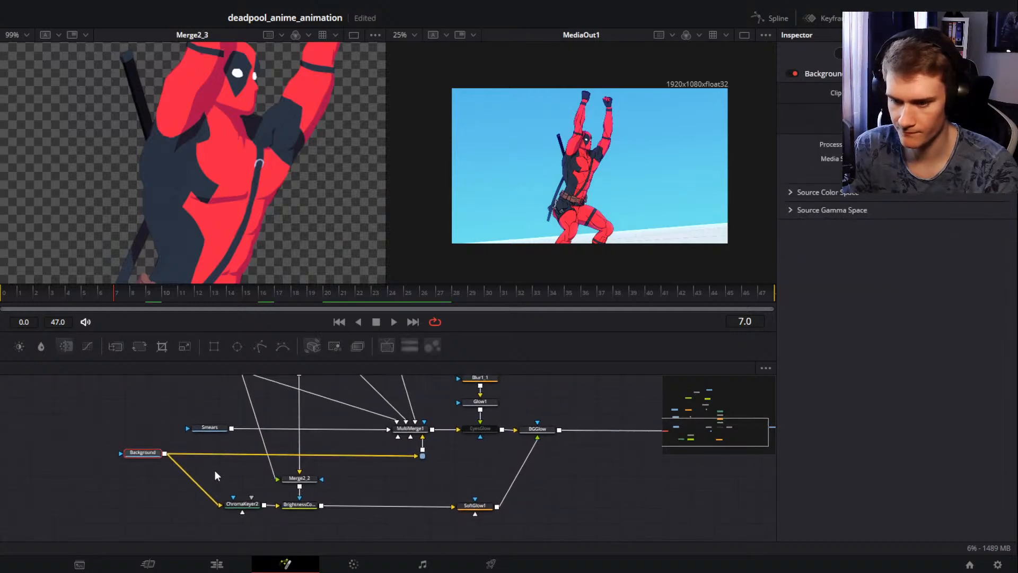
drag(151, 453, 107, 456)
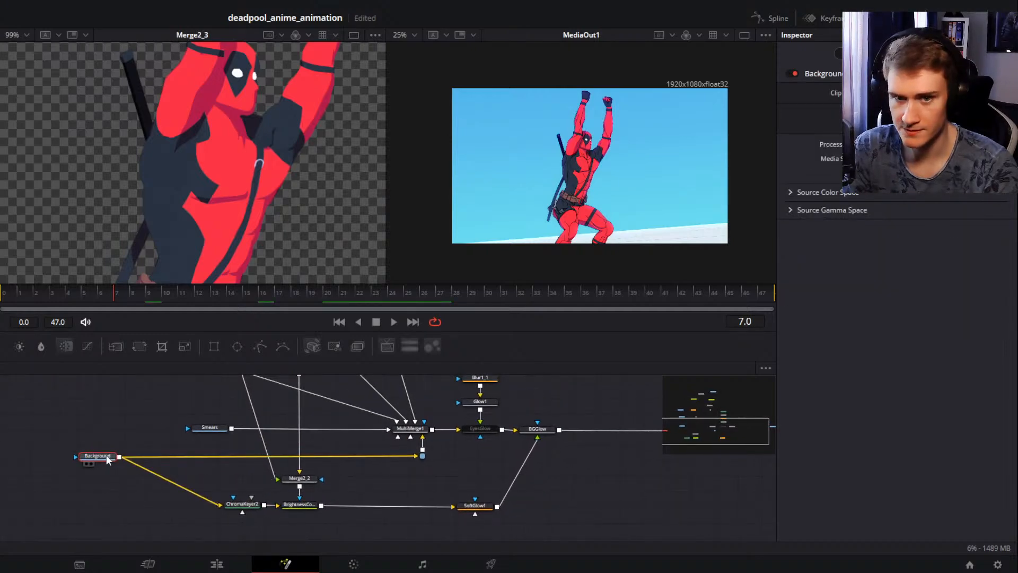
click(86, 463)
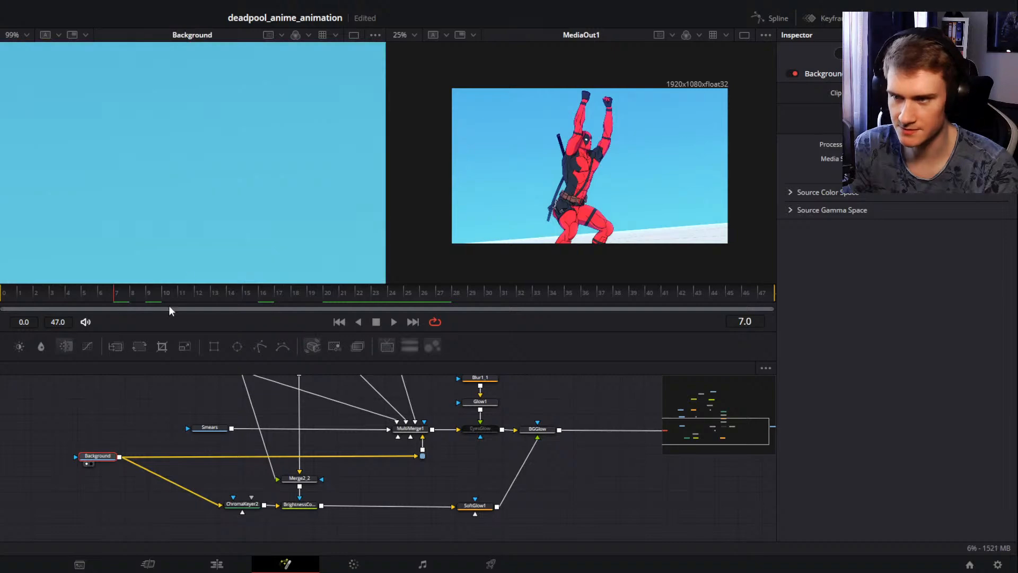
scroll(223, 187, down, 5)
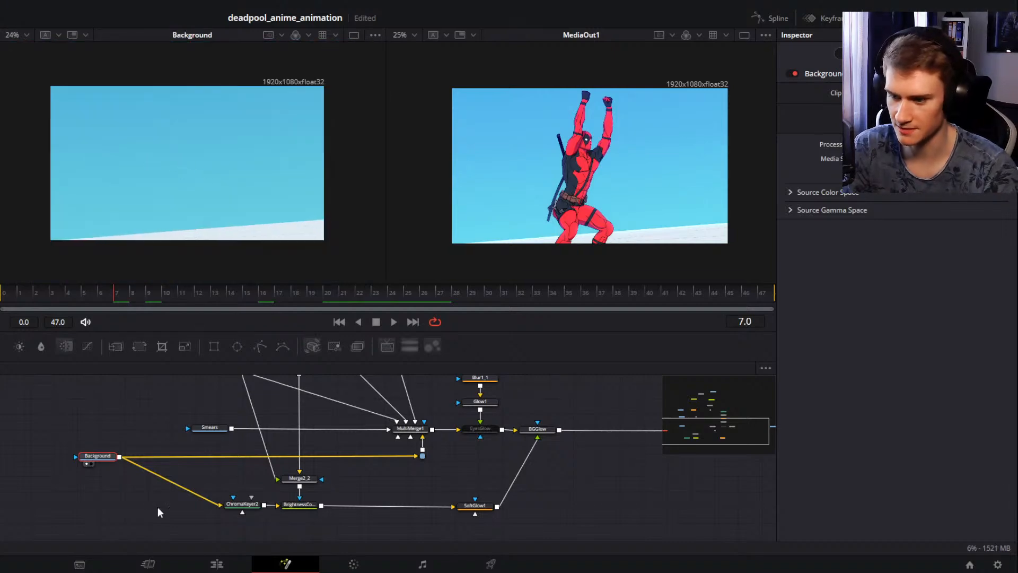
drag(114, 482, 72, 467)
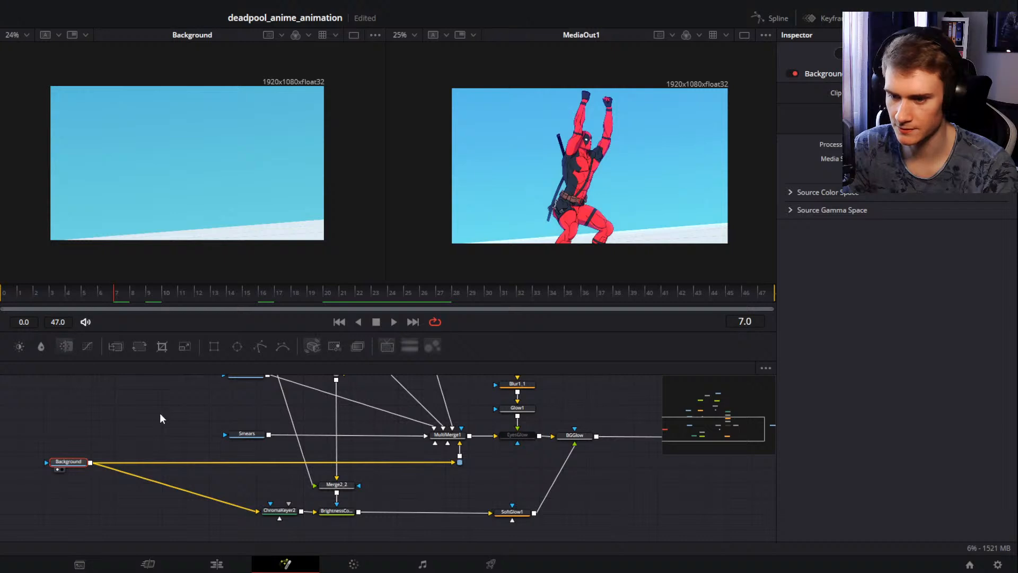
Step: Insert a ColorCorrector between Background and the router into MultiMerge1, set hue to 0.114 and saturation to 2.0, and preview it
click(143, 427)
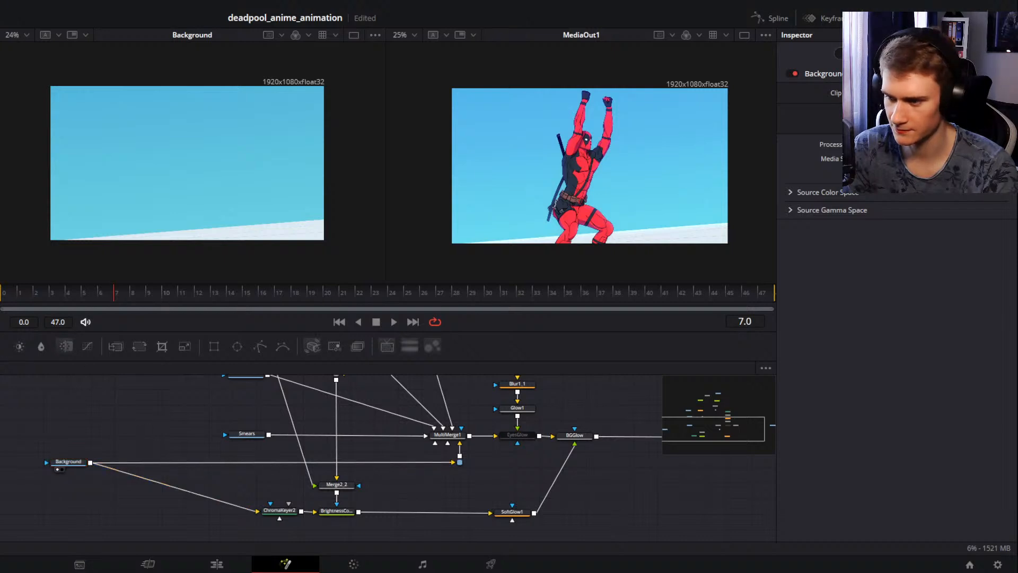
click(1, 406)
drag(149, 426, 192, 464)
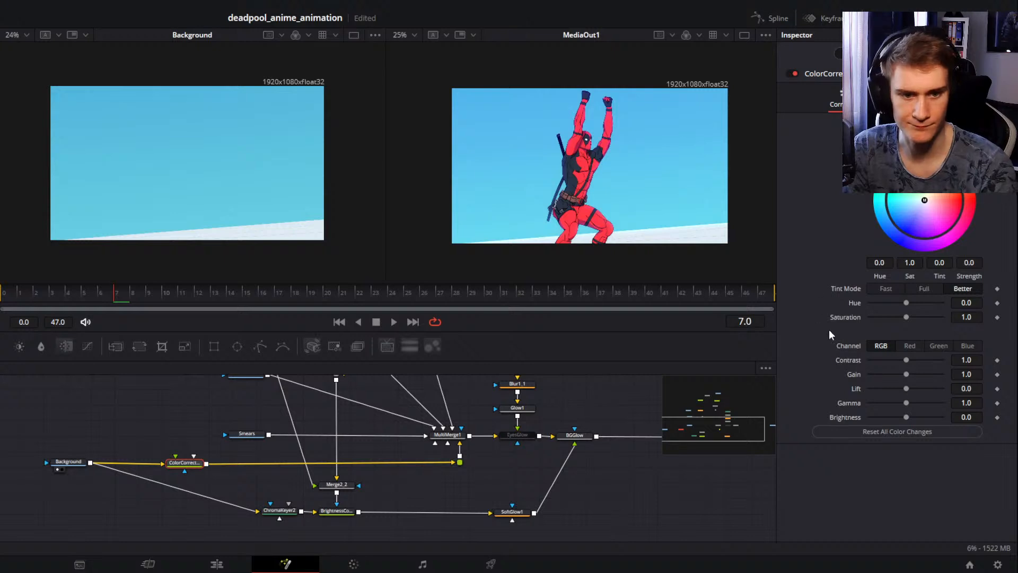
mouse_move(966, 303)
mouse_down()
mouse_move(987, 303)
mouse_move(975, 316)
mouse_move(994, 317)
mouse_move(967, 303)
mouse_move(1003, 303)
mouse_move(970, 303)
mouse_up()
click(174, 469)
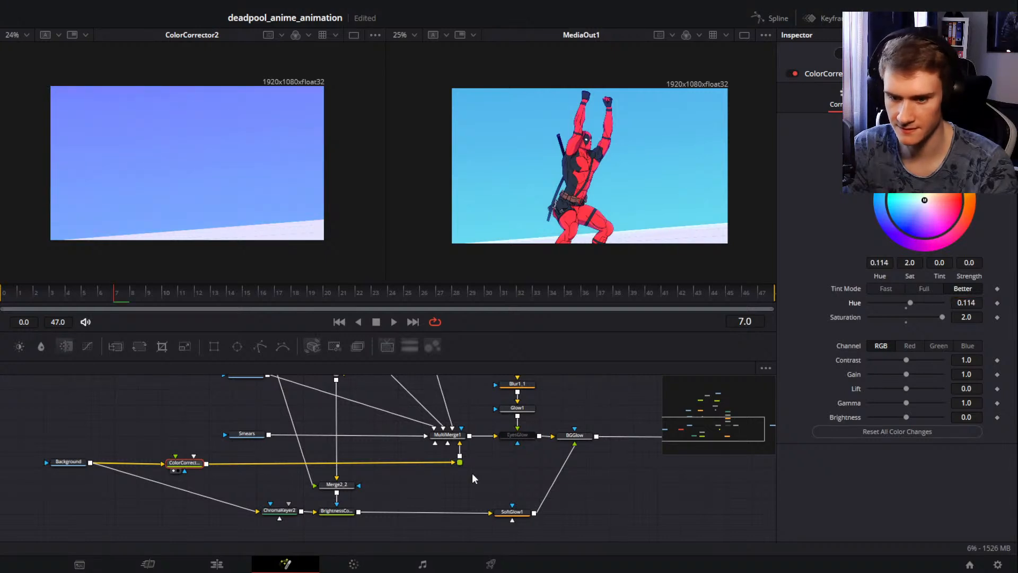
Step: Feed the background ColorCorrector's output into ChromaKeyer2 as well, and move the node close behind Background
drag(192, 468, 255, 513)
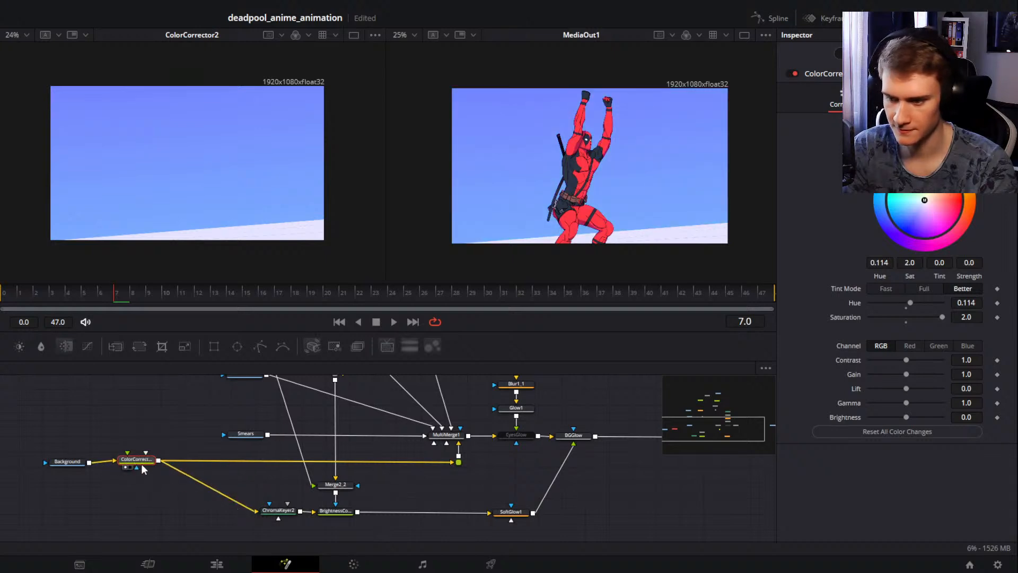
drag(141, 465, 134, 466)
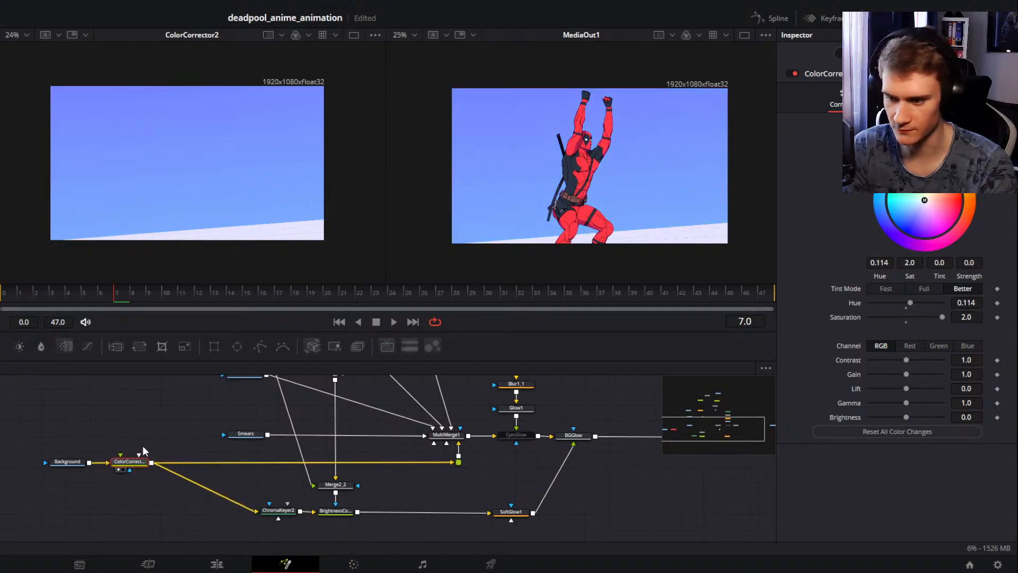
Step: Mask the background ColorCorrector with a soft rectangle over the upper sky, about 1.26 wide, 0.82 high and rotated about 4.8 degrees
click(215, 346)
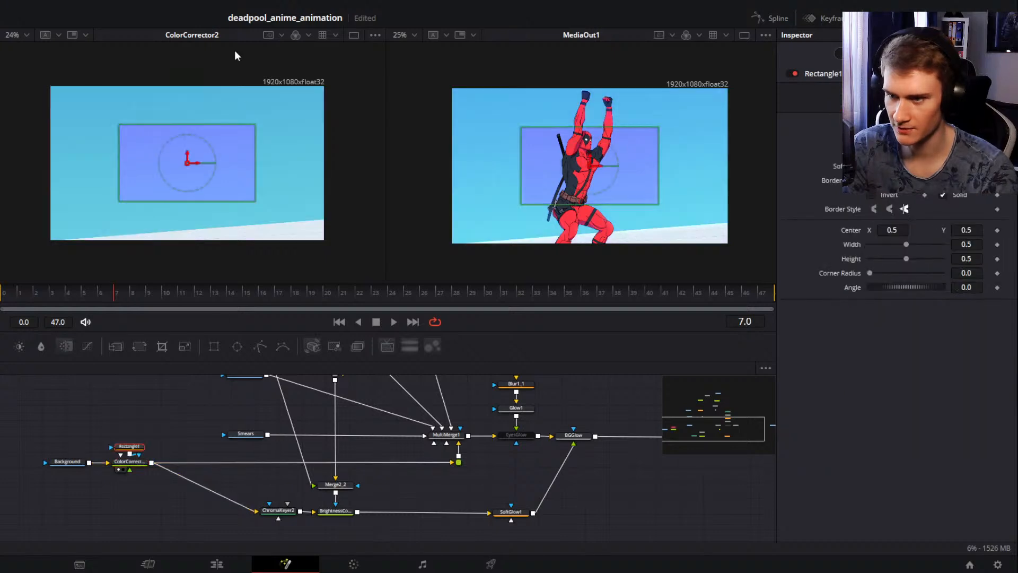
drag(255, 159, 359, 160)
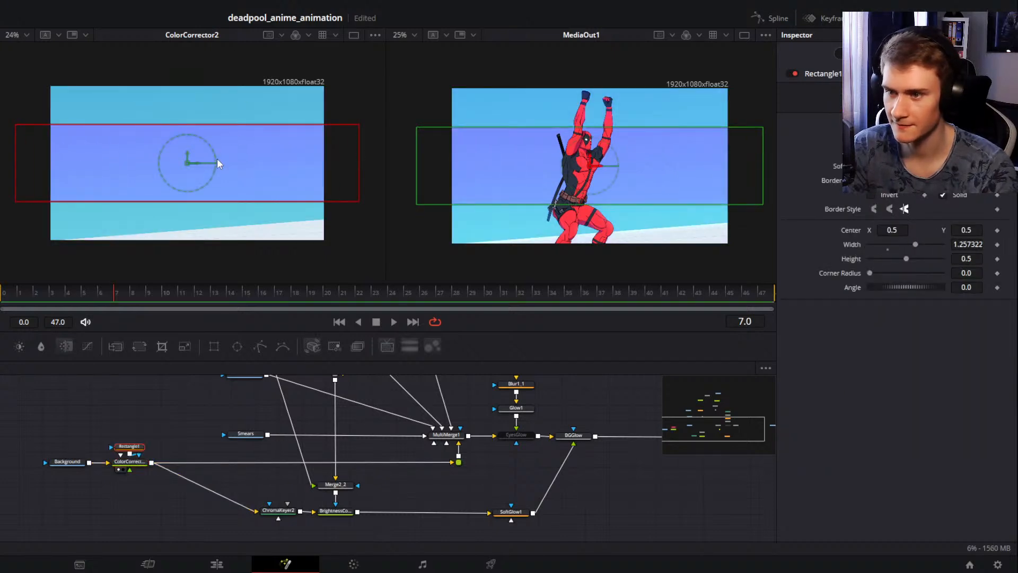
drag(218, 163, 189, 110)
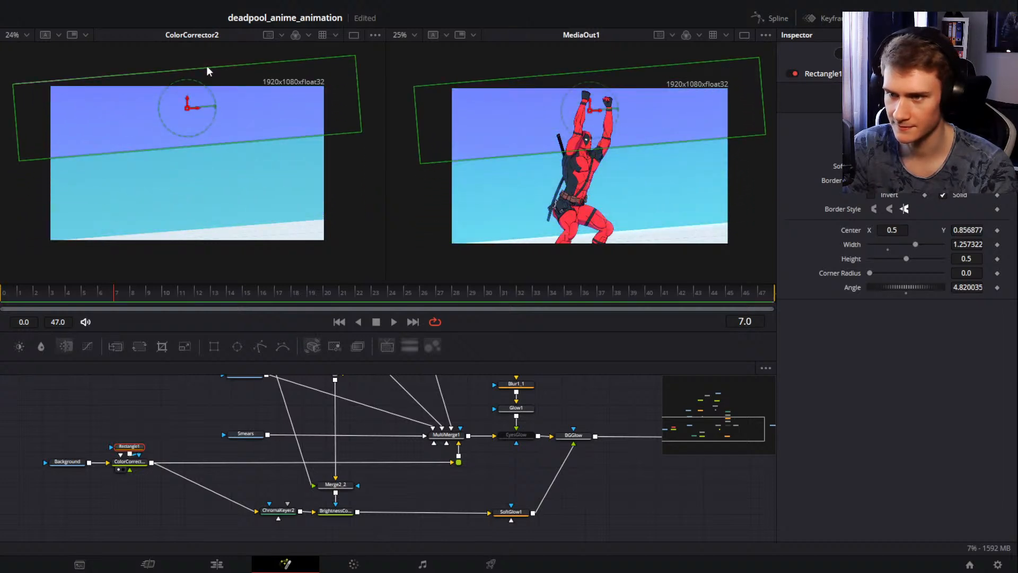
mouse_move(207, 68)
mouse_down()
mouse_move(200, 46)
mouse_move(203, 59)
mouse_up()
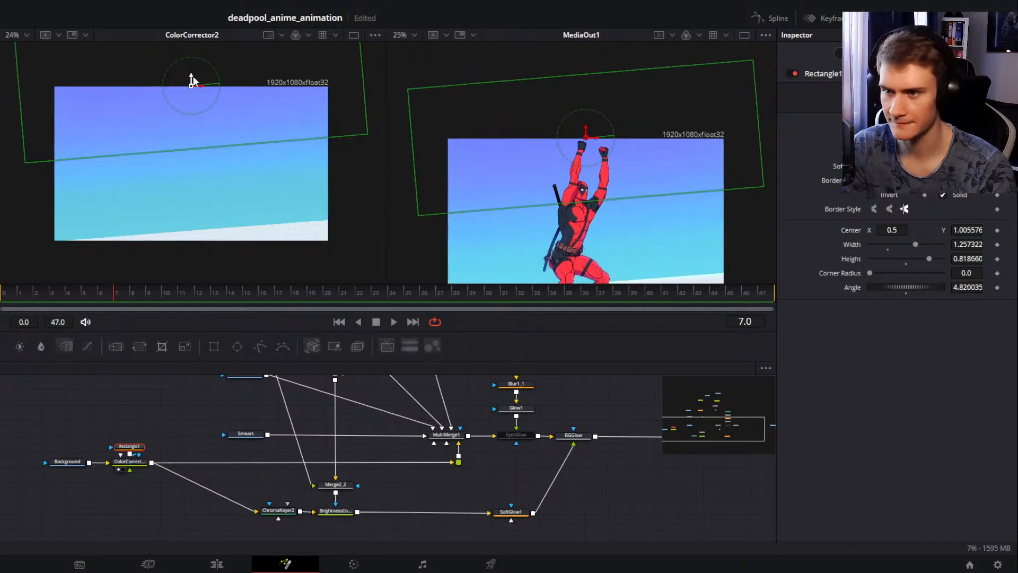
drag(190, 84, 192, 57)
mouse_move(192, 60)
mouse_down()
mouse_move(193, 78)
mouse_move(178, 66)
mouse_up()
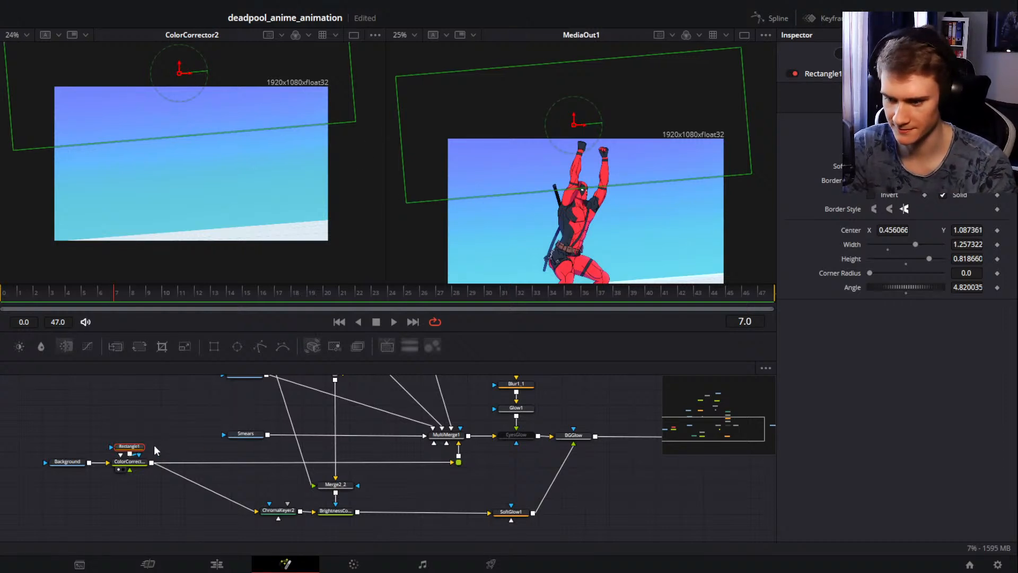
Step: Move the Rectangle1 node above ColorCorrector, then rotate its mask to about 11.5 degrees and center it near X 0.41, Y 1.08
drag(141, 449, 136, 427)
click(138, 463)
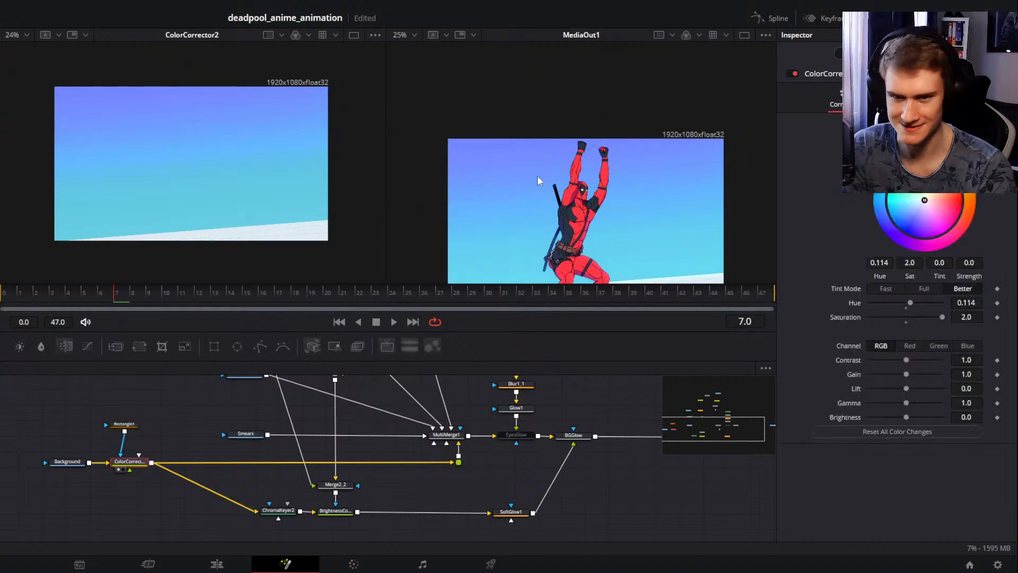
scroll(545, 212, down, 2)
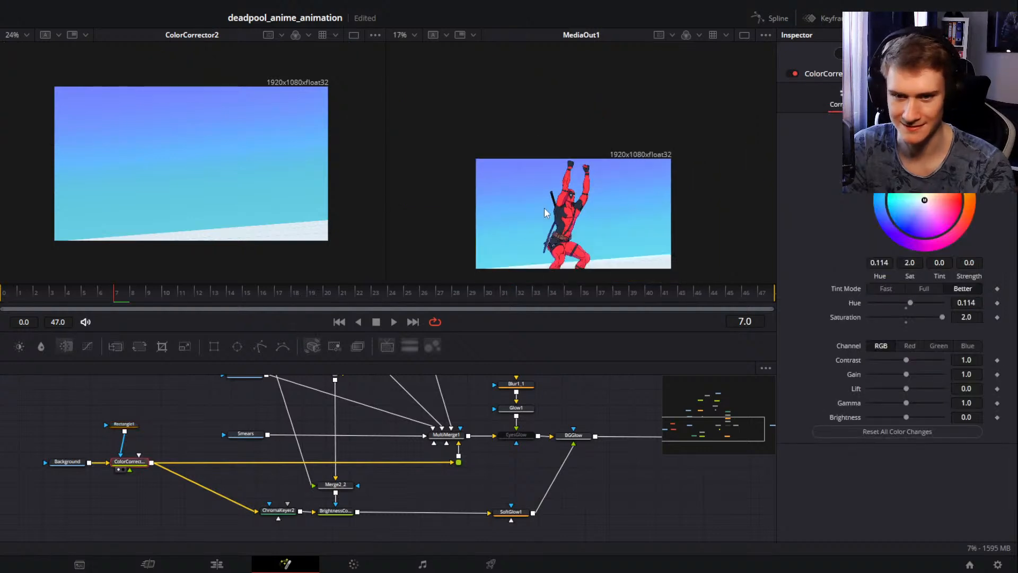
click(124, 424)
mouse_move(179, 68)
mouse_down()
mouse_move(184, 79)
mouse_move(198, 64)
mouse_move(169, 71)
mouse_up()
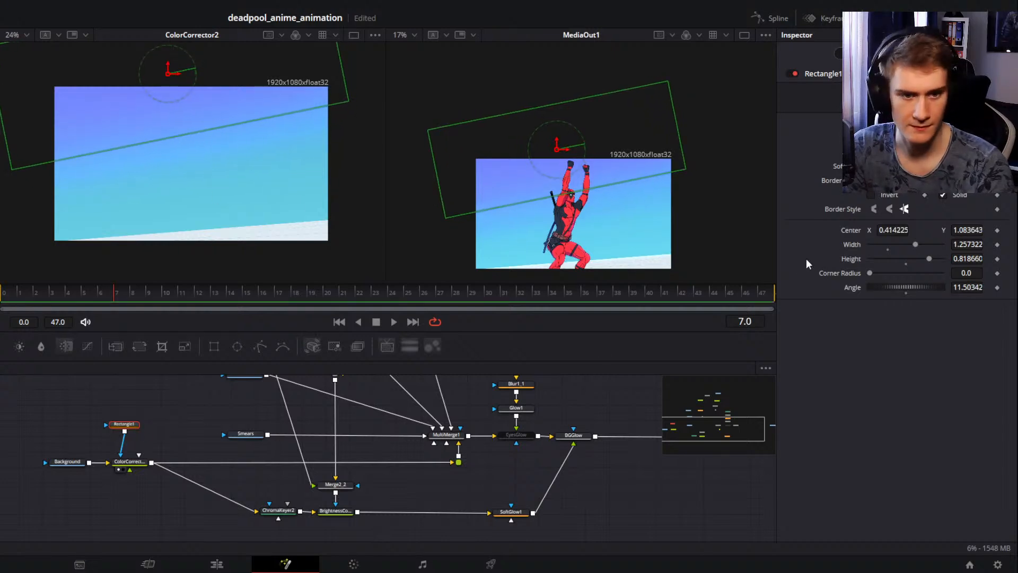
Step: Reset the background ColorCorrector's hue to 0.0 and saturation to 1.0
click(127, 462)
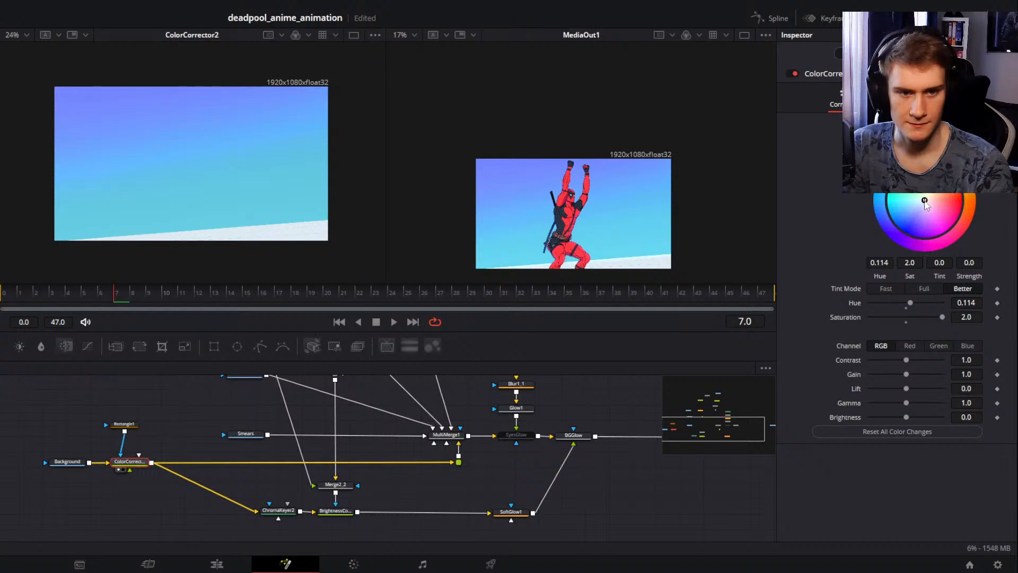
drag(924, 200, 905, 223)
key(ctrl+z)
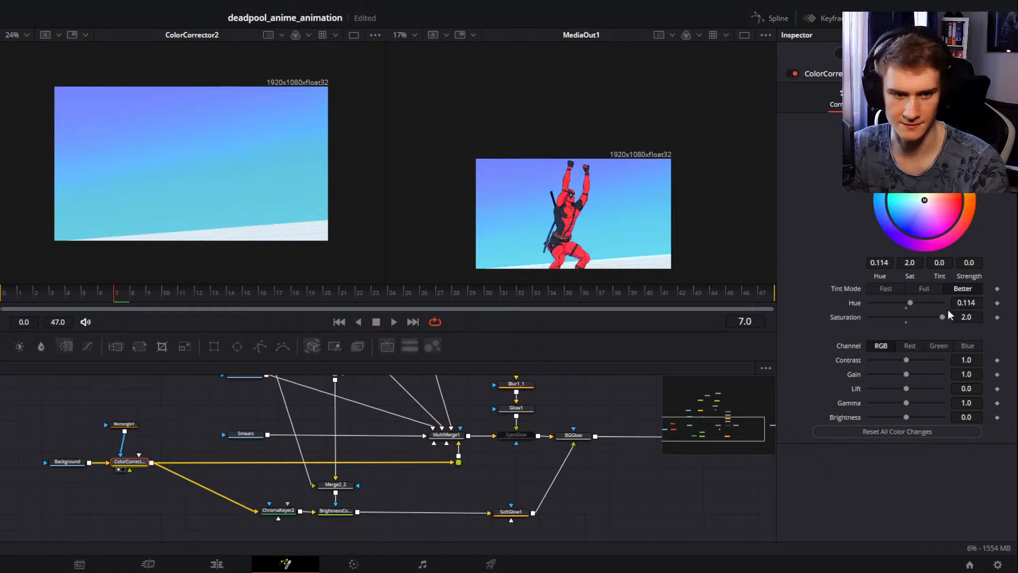
click(907, 308)
click(906, 323)
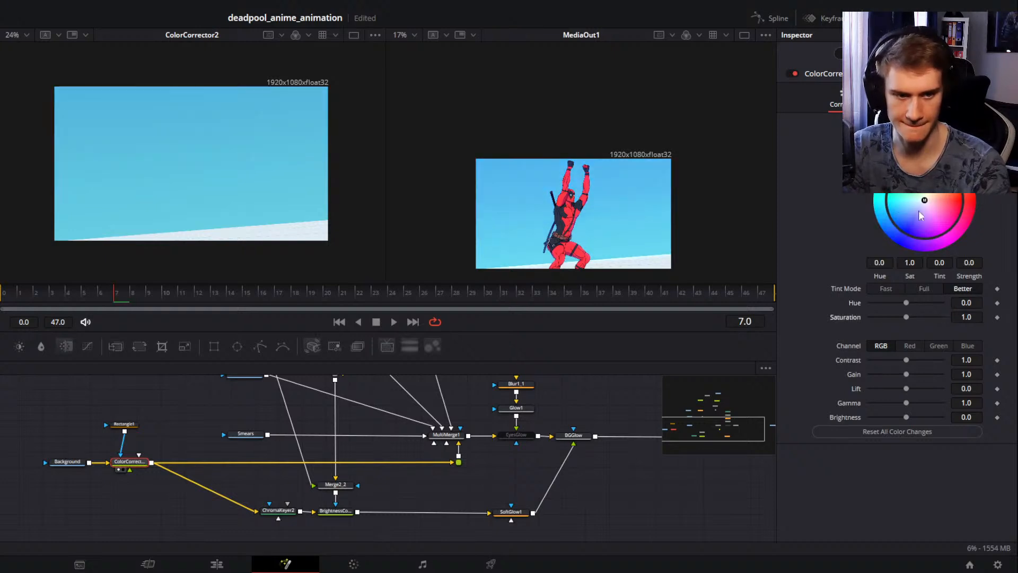
Step: Try different tints on the background ColorCorrector's color wheel and undo them
mouse_move(926, 206)
mouse_down()
mouse_move(910, 257)
mouse_move(923, 265)
mouse_move(915, 241)
mouse_move(906, 254)
mouse_up()
key(ctrl+z)
mouse_move(924, 201)
mouse_down()
mouse_move(914, 240)
mouse_move(889, 214)
mouse_move(917, 226)
mouse_move(956, 194)
mouse_up()
key(ctrl+z)
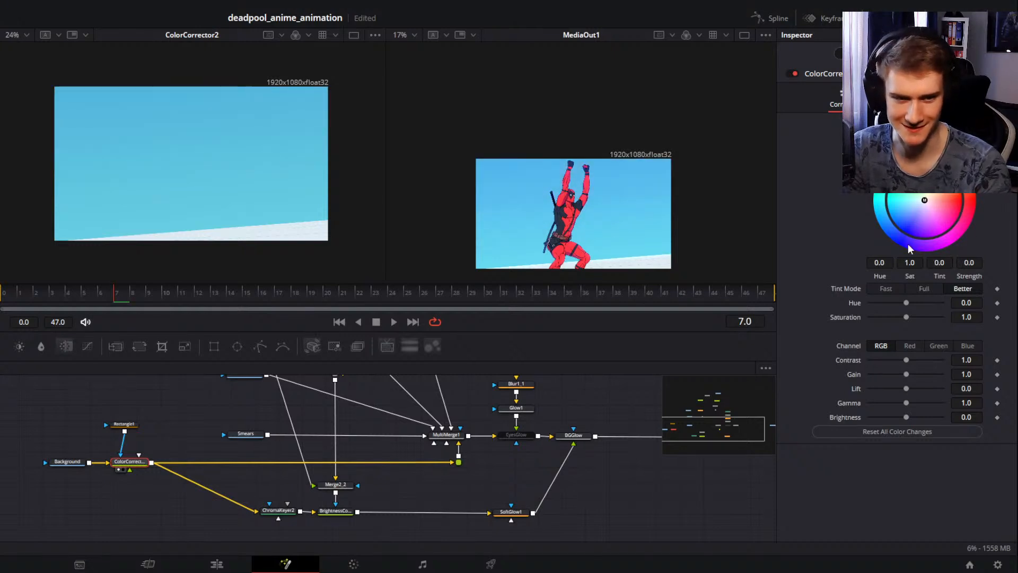
Step: Tint the masked sky deep blue at strength 1.0 with saturation about 3.3, and lower the gamma to 0.94
mouse_move(900, 243)
mouse_down()
mouse_move(912, 239)
mouse_move(893, 255)
mouse_move(899, 233)
mouse_move(859, 302)
mouse_move(925, 205)
mouse_move(906, 241)
mouse_move(898, 229)
mouse_move(874, 285)
mouse_up()
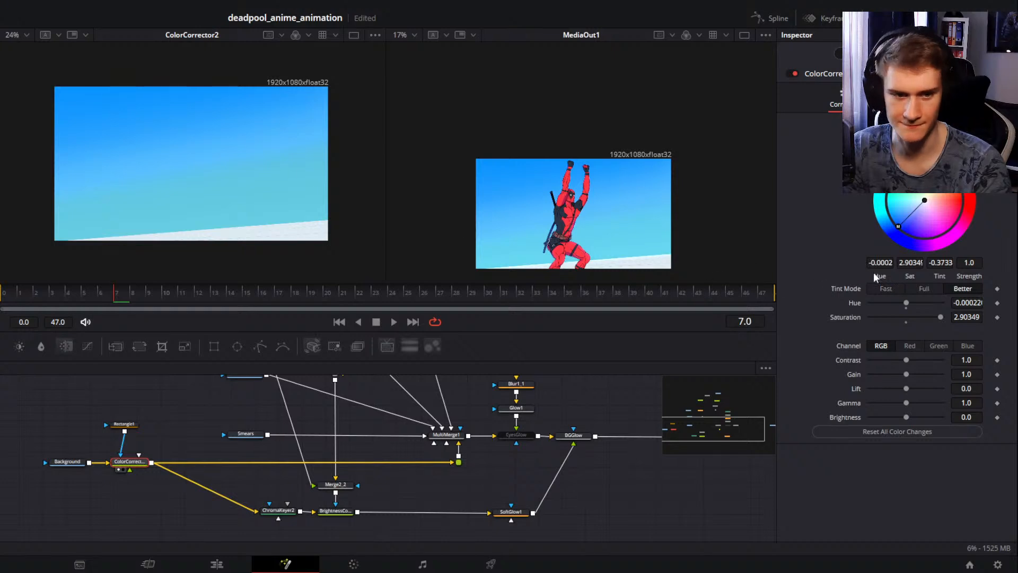
mouse_move(899, 241)
mouse_down()
mouse_move(888, 261)
mouse_move(889, 234)
mouse_move(877, 244)
mouse_move(885, 236)
mouse_up()
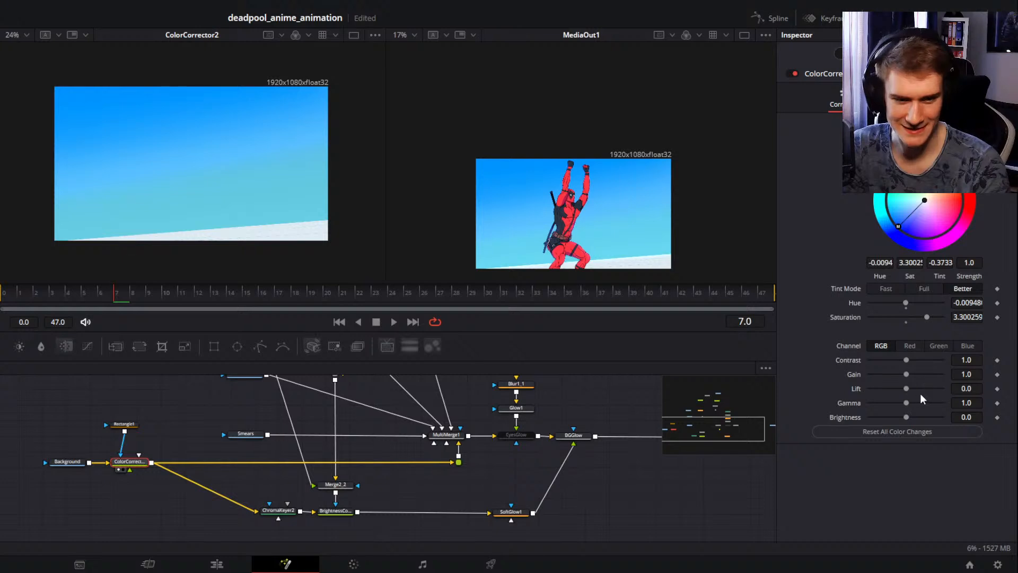
drag(906, 403, 901, 405)
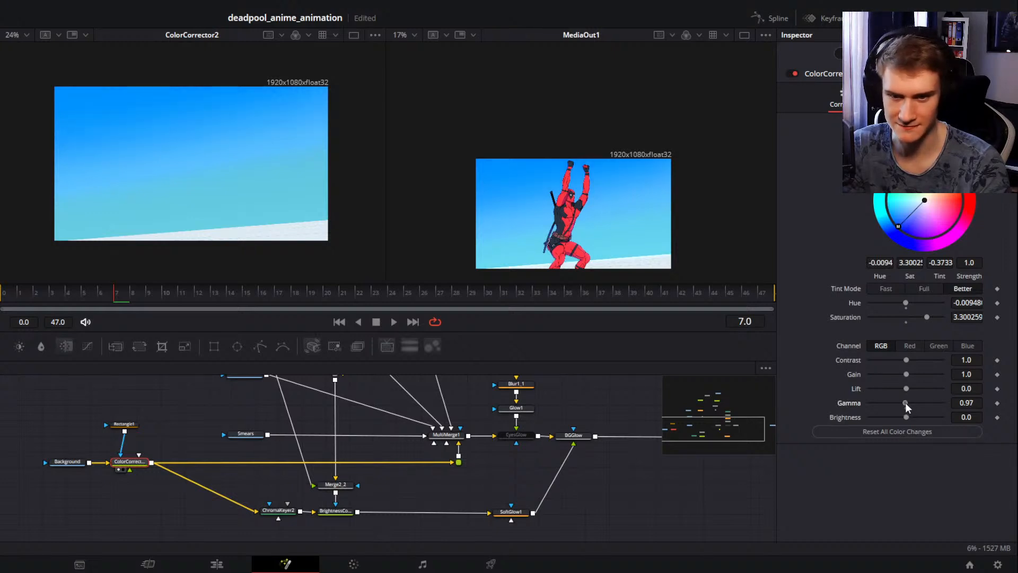
Step: Increase the Rectangle1 mask's soft edge to blend the sky tint more gradually, and check the composite
drag(124, 424, 118, 423)
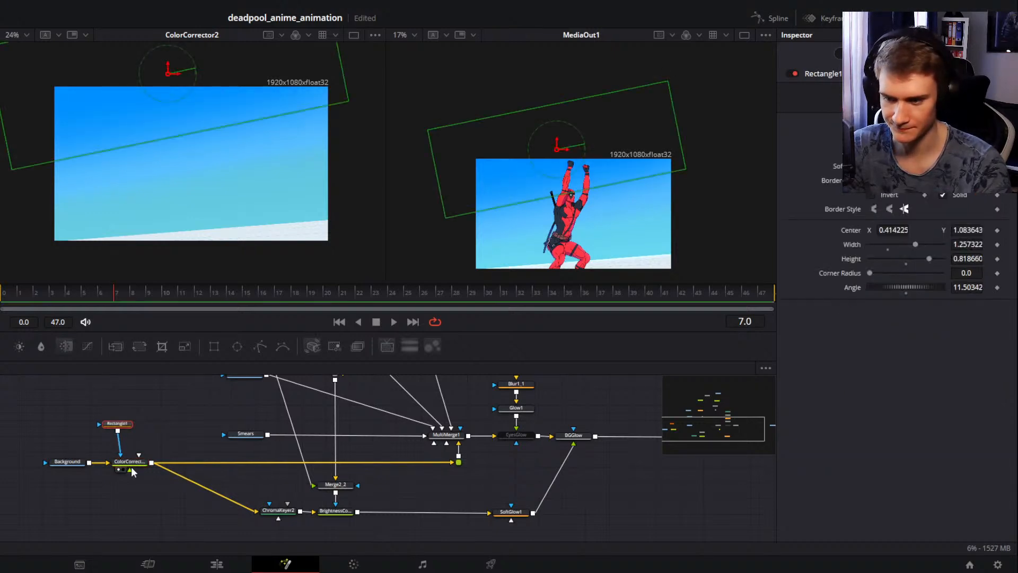
click(134, 463)
click(124, 424)
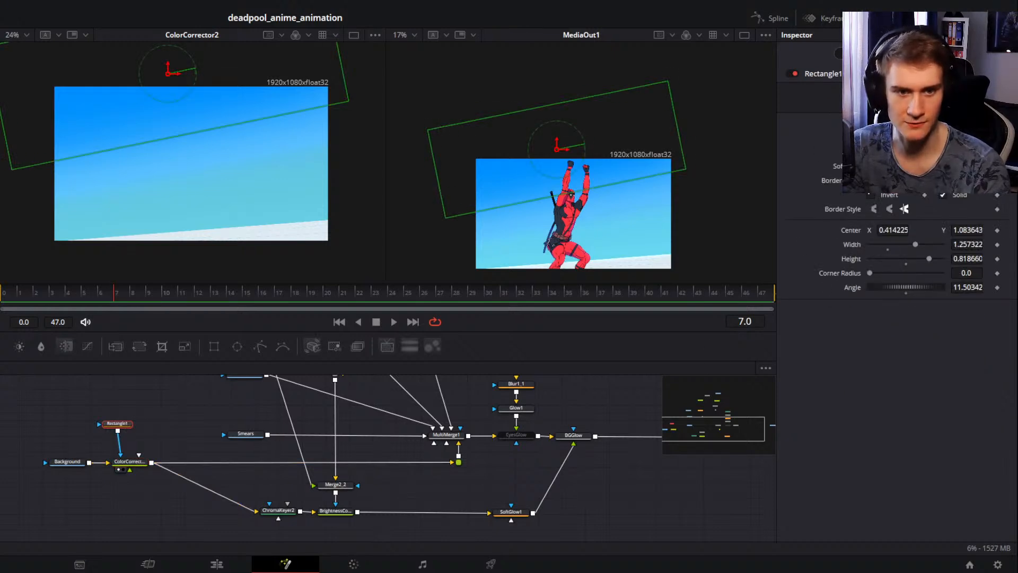
mouse_move(896, 166)
mouse_down()
mouse_move(920, 165)
mouse_move(907, 166)
mouse_up()
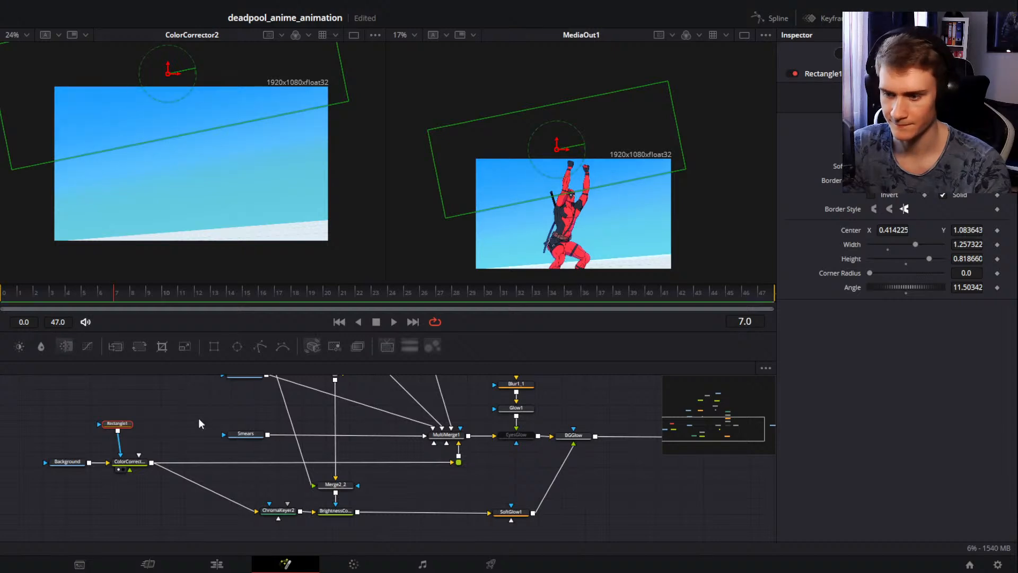
click(131, 463)
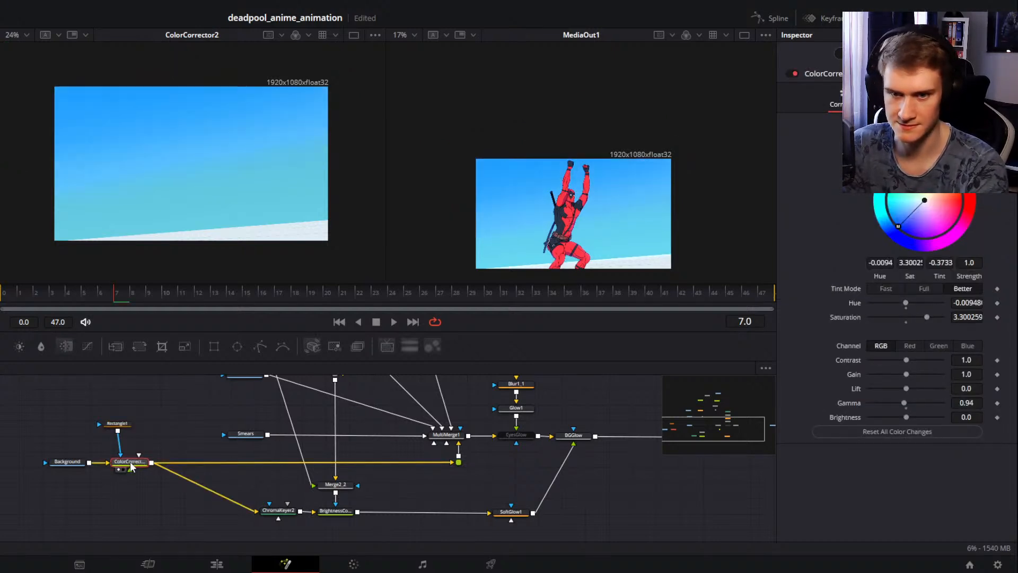
scroll(547, 217, up, 2)
drag(559, 210, 581, 206)
scroll(580, 213, up, 2)
scroll(581, 207, down, 2)
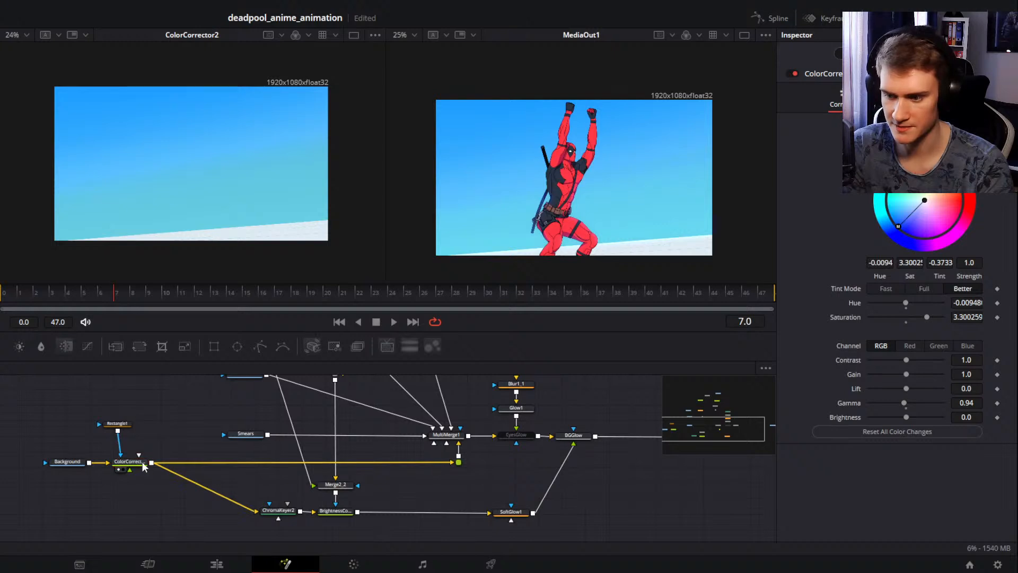
Step: Reposition the Rectangle1 node so that it sits straight above its ColorCorrector connection
drag(124, 424, 159, 438)
key(ctrl+z)
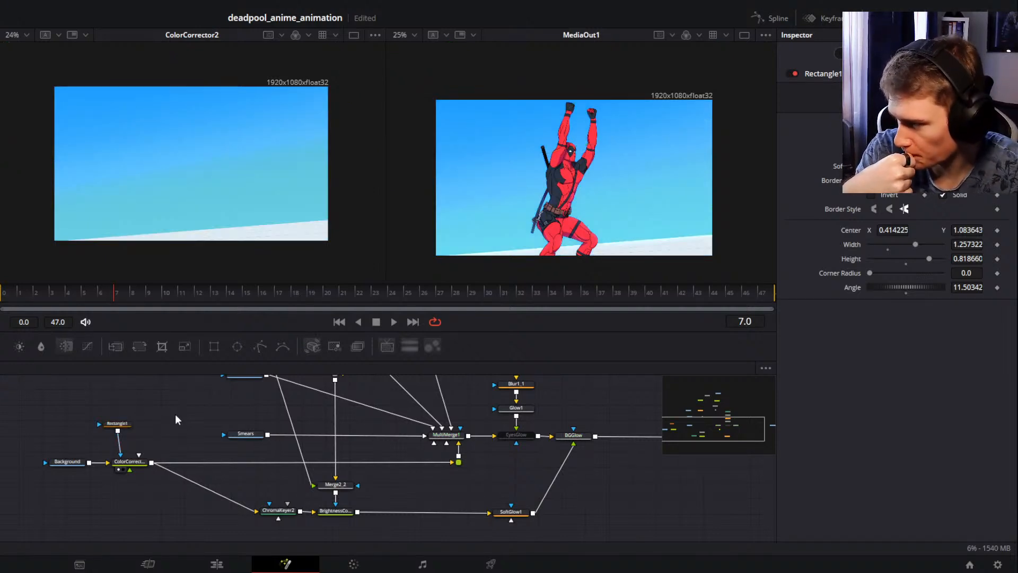
drag(125, 425, 129, 429)
click(166, 429)
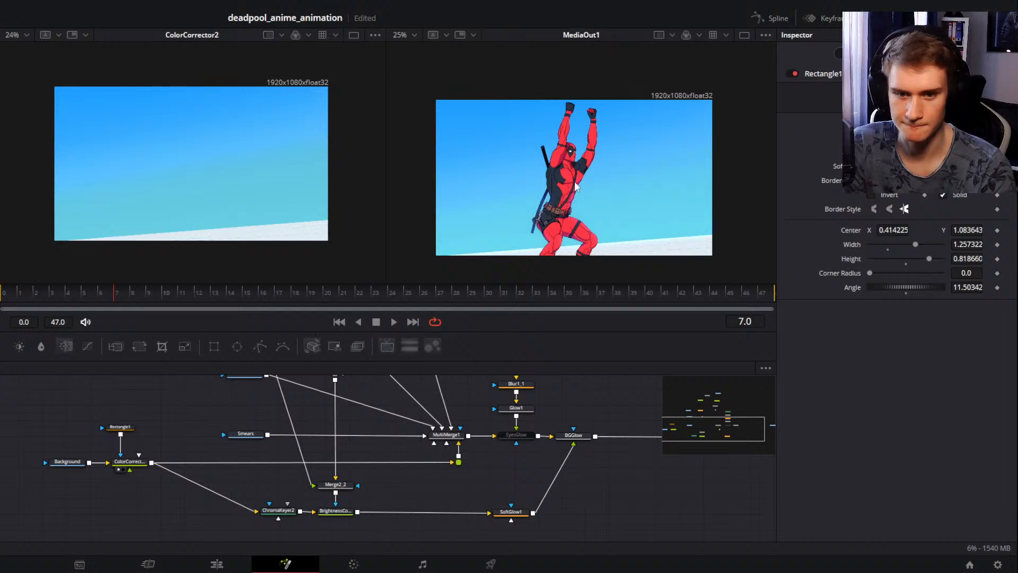
Step: Insert a Lens Flare node between BGGlow and MediaOut1, and place its light source at the frame's upper-left corner
drag(551, 398, 257, 441)
key(shift+space)
drag(401, 355, 384, 355)
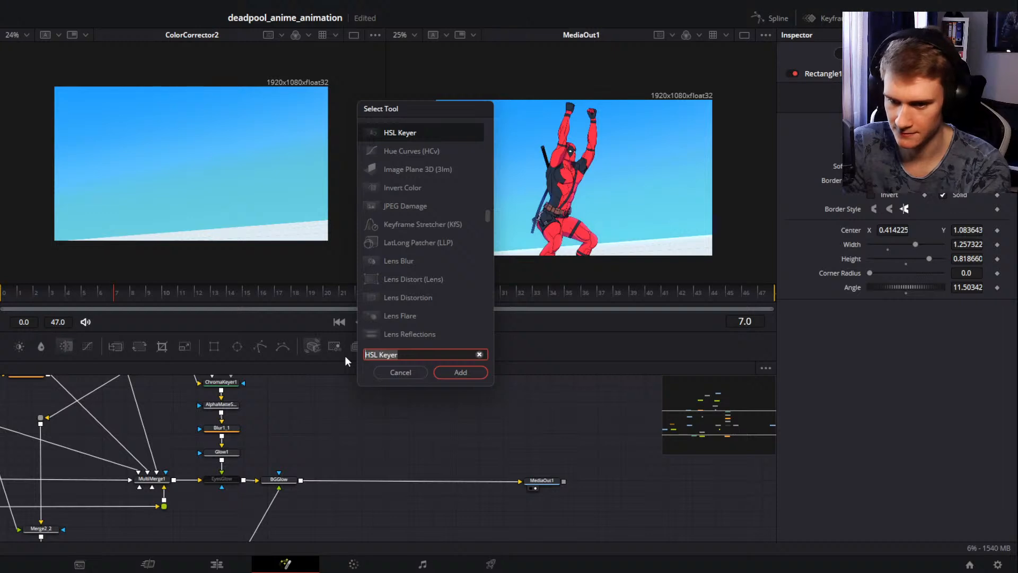
text(lens flare)
key(Return)
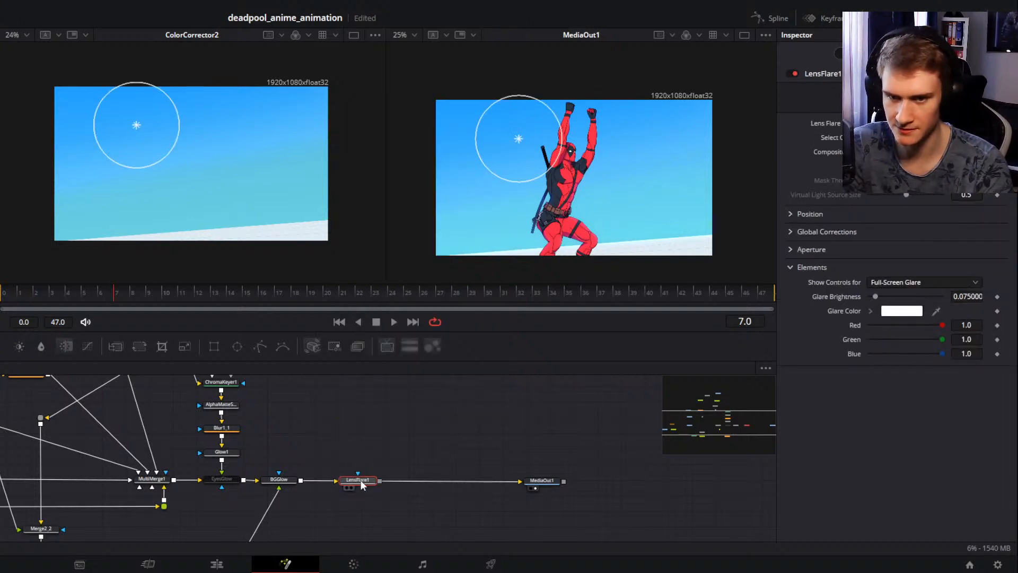
drag(361, 480, 359, 481)
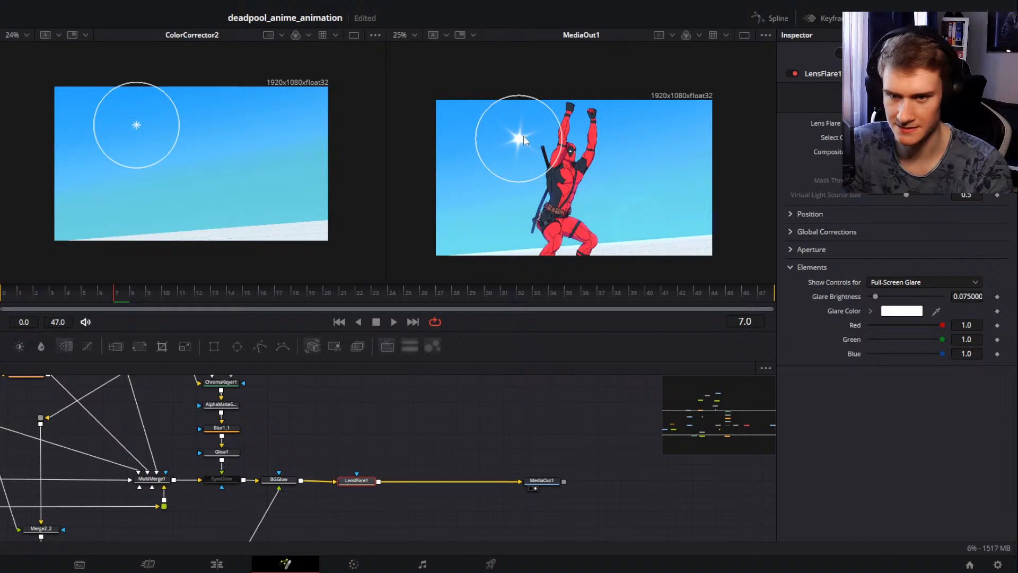
drag(519, 139, 443, 107)
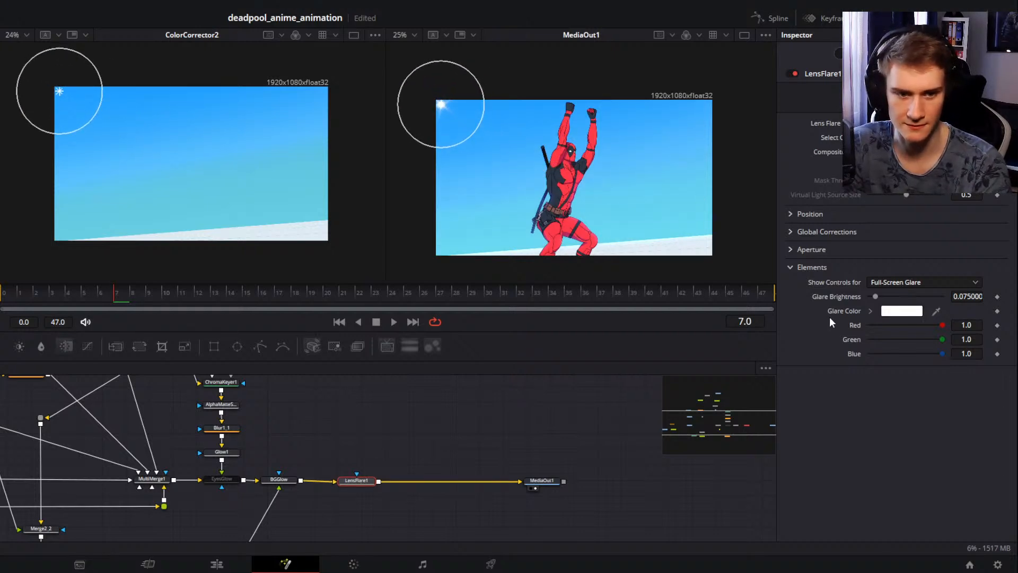
Step: Look through the lens flare's element controls for Flare Spot, Starburst, Ghost 1 and Full-Screen Glare
click(899, 285)
click(890, 309)
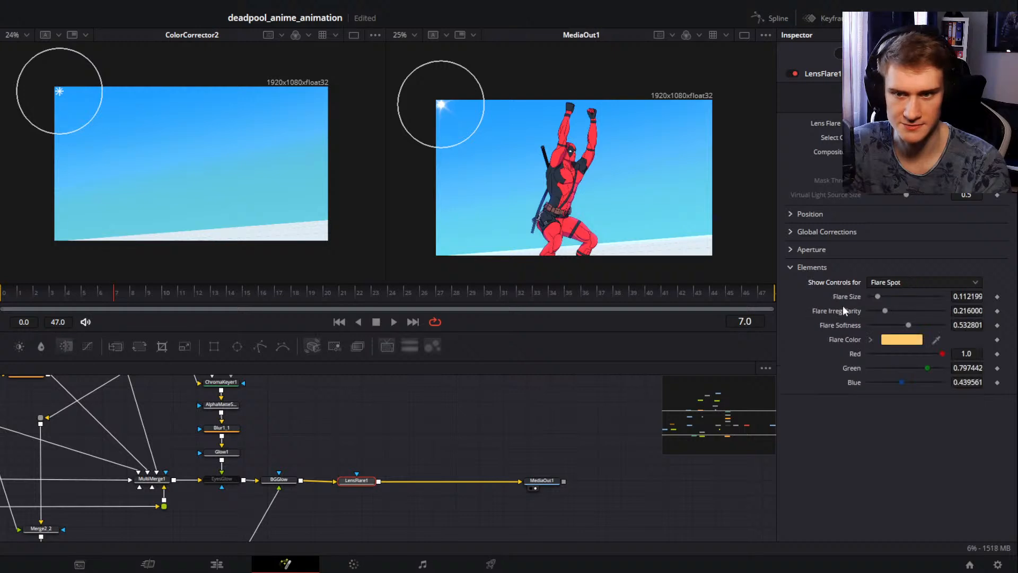
click(901, 281)
click(886, 322)
click(896, 282)
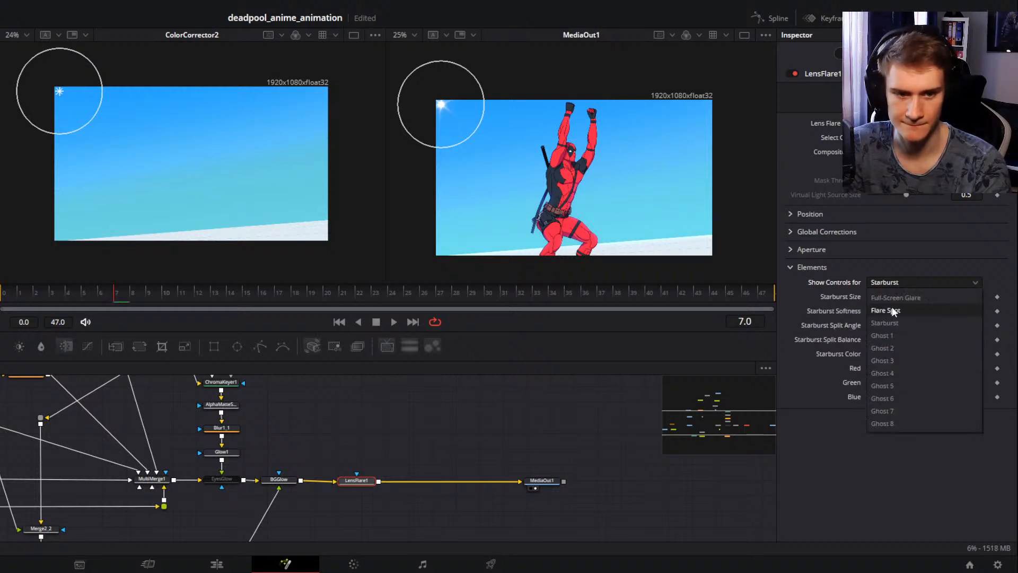
click(890, 335)
click(896, 281)
click(896, 297)
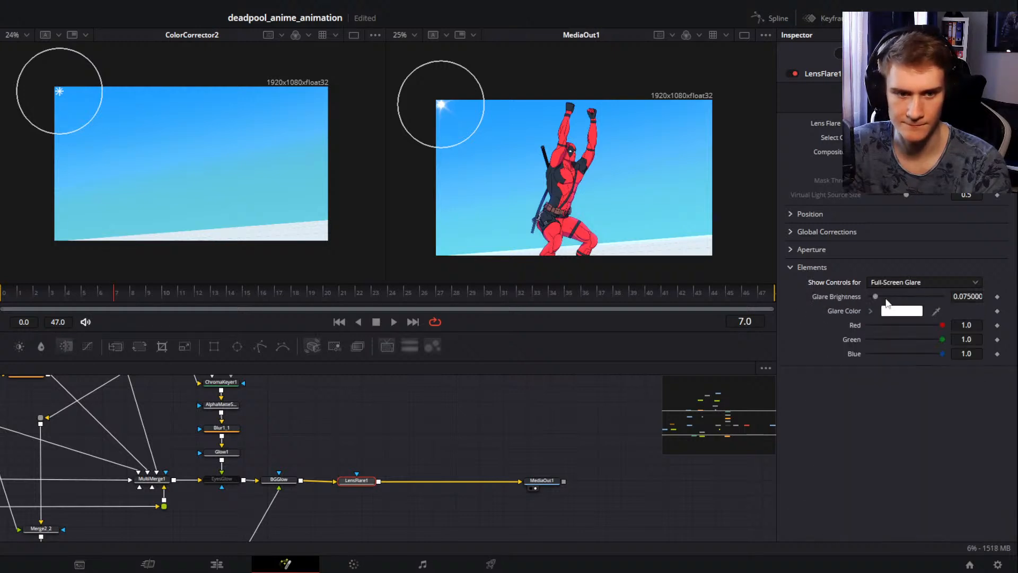
Step: Move the lens flare's light source tighter into the frame's upper-left corner, and look over its glare and aperture settings
mouse_move(450, 117)
mouse_down()
mouse_move(639, 201)
mouse_move(652, 146)
mouse_move(666, 159)
mouse_move(646, 143)
mouse_move(703, 102)
mouse_move(676, 138)
mouse_move(709, 103)
mouse_move(702, 111)
mouse_move(665, 102)
mouse_move(441, 107)
mouse_up()
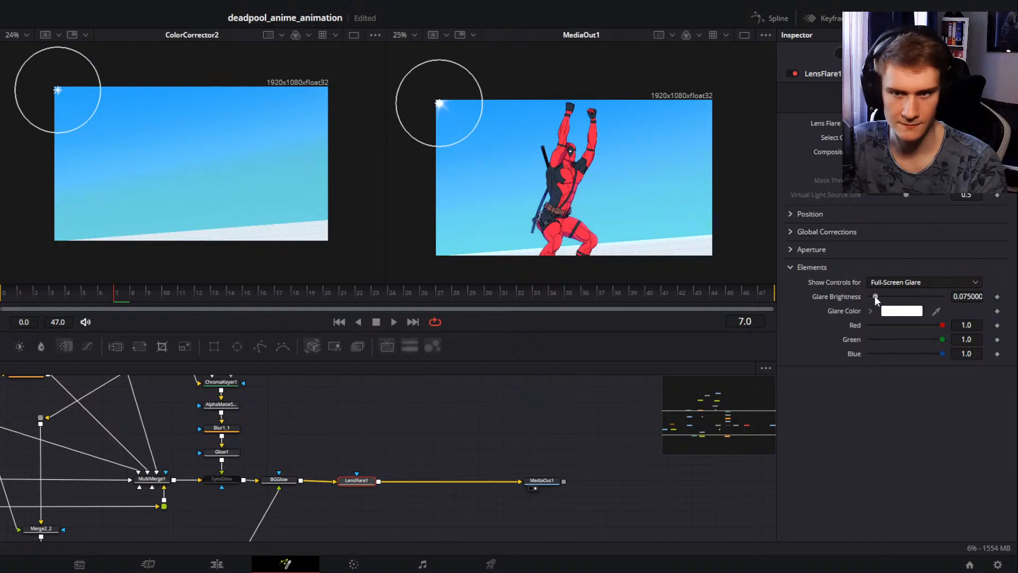
mouse_move(875, 297)
mouse_down()
mouse_move(907, 301)
mouse_move(870, 299)
mouse_up()
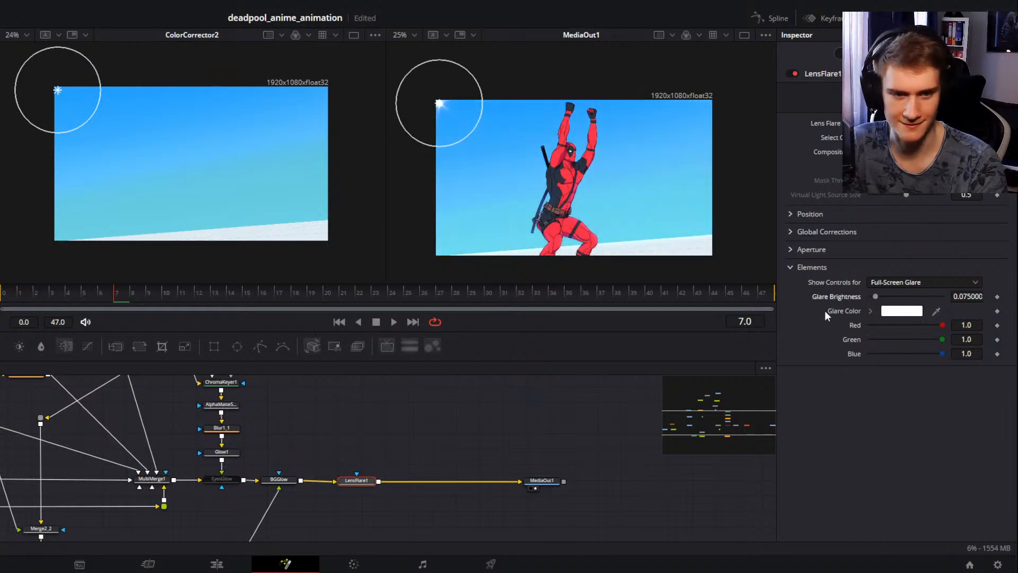
click(790, 250)
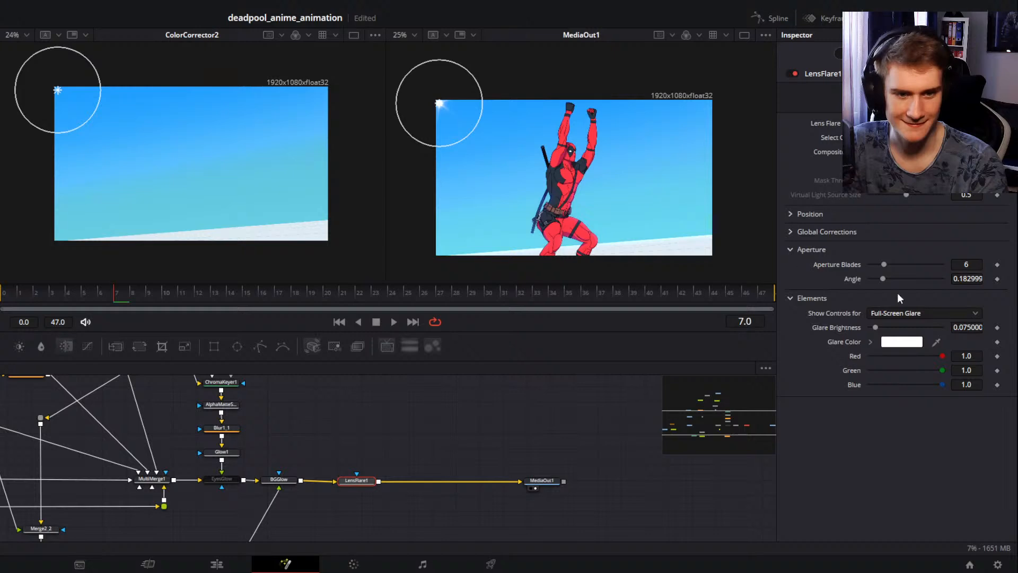
click(796, 249)
Step: Enlarge the lens flare by setting its Global Scaling to 3.0 in the Global Corrections
click(789, 236)
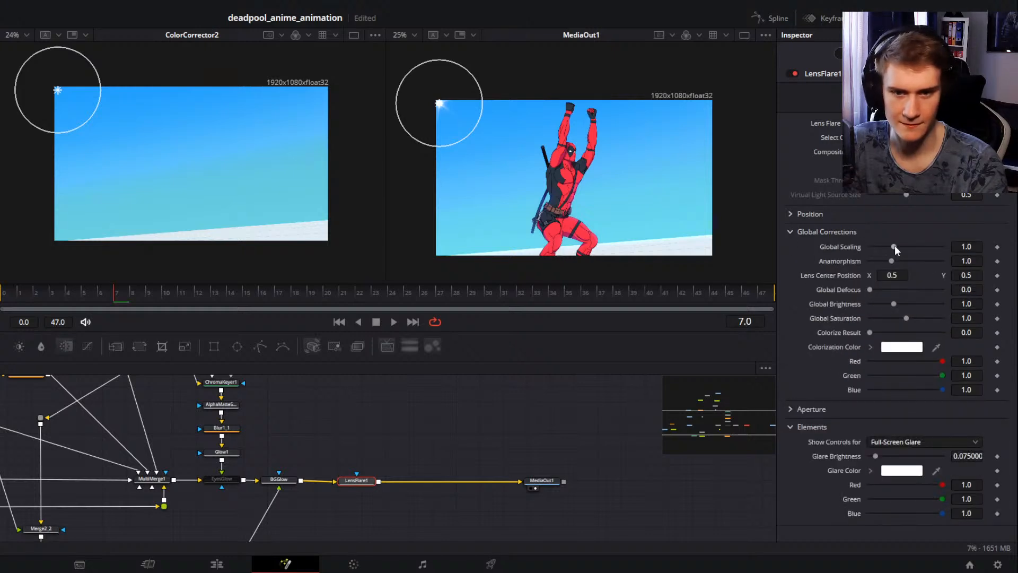
drag(894, 247, 951, 256)
key(ctrl+z)
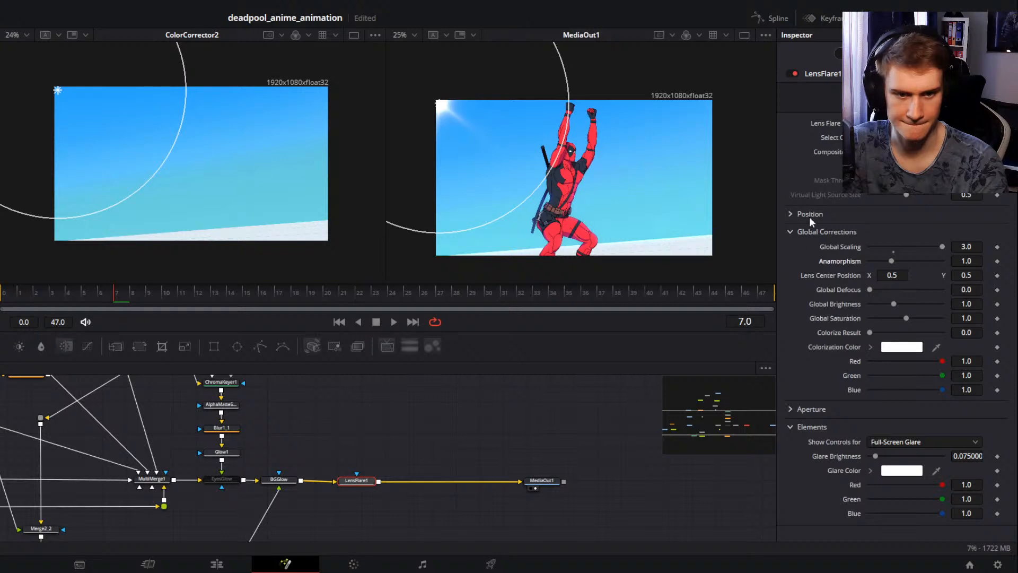
click(790, 215)
click(790, 214)
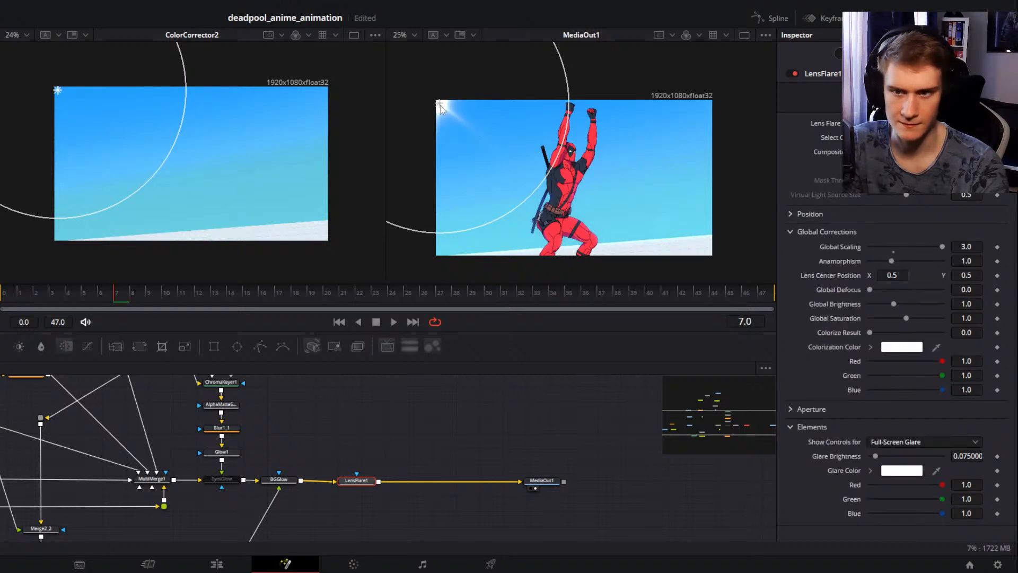
Step: Test the enlarged flare beside the character, compare it with the previous scaling, and return it to the frame's upper-left corner
drag(436, 102, 529, 165)
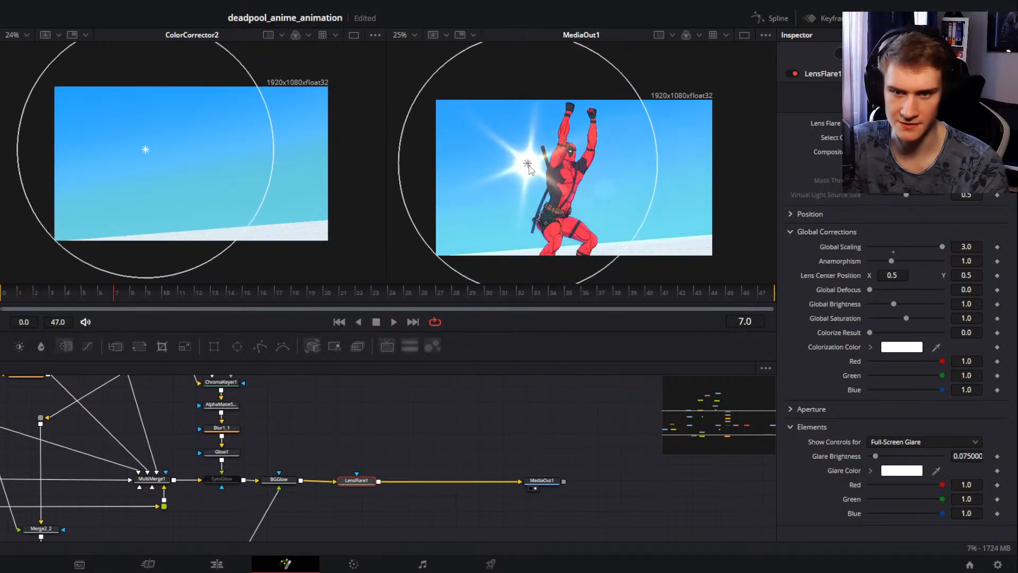
key(ctrl+z)
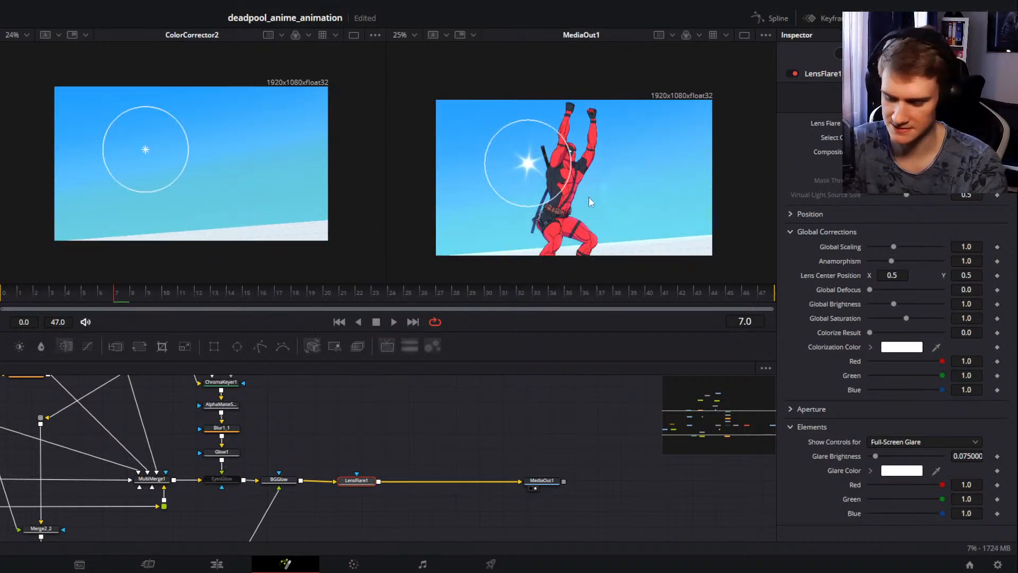
key(ctrl+shift+z)
drag(530, 167, 445, 101)
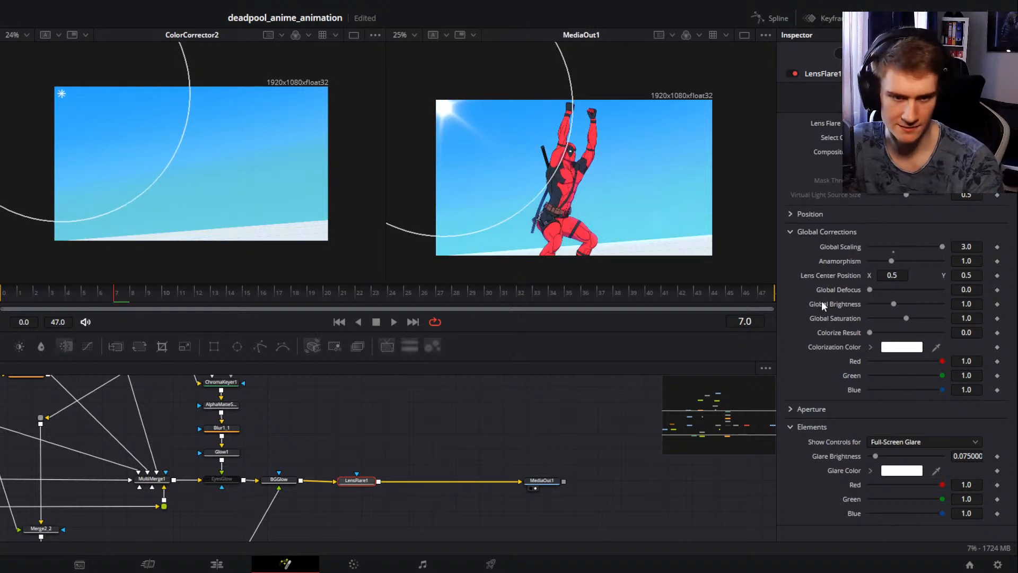
Step: Try different Aperture Blades, Colorize Result and Global Brightness values on the lens flare
click(791, 408)
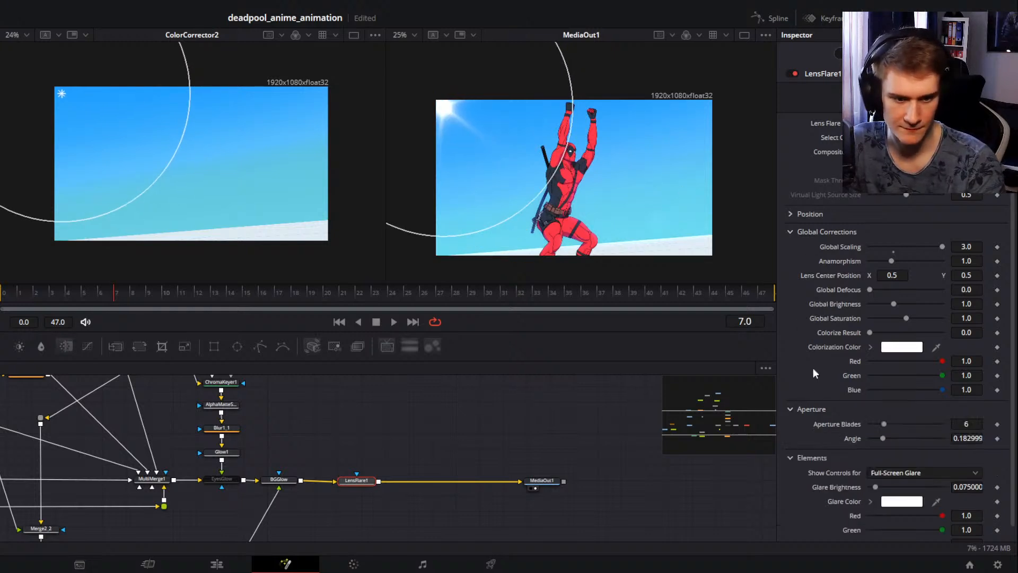
scroll(813, 367, down, 1)
drag(881, 424, 943, 424)
click(882, 429)
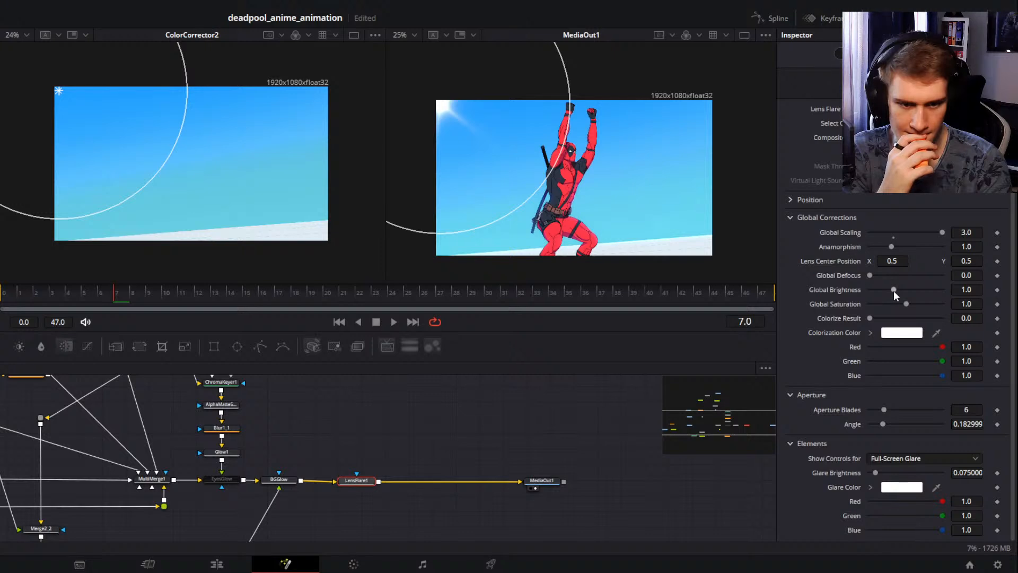
drag(872, 319, 843, 325)
drag(893, 290, 868, 295)
double_click(869, 295)
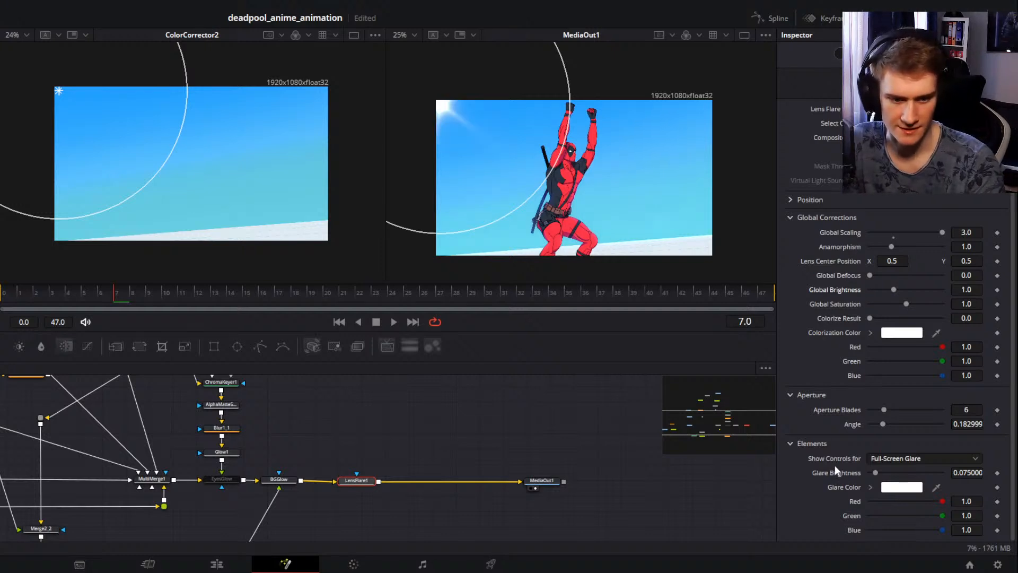
Step: Make the lens flare's Flare Spot white, with Flare Irregularity 0.0 and Flare Softness 0.945
click(895, 459)
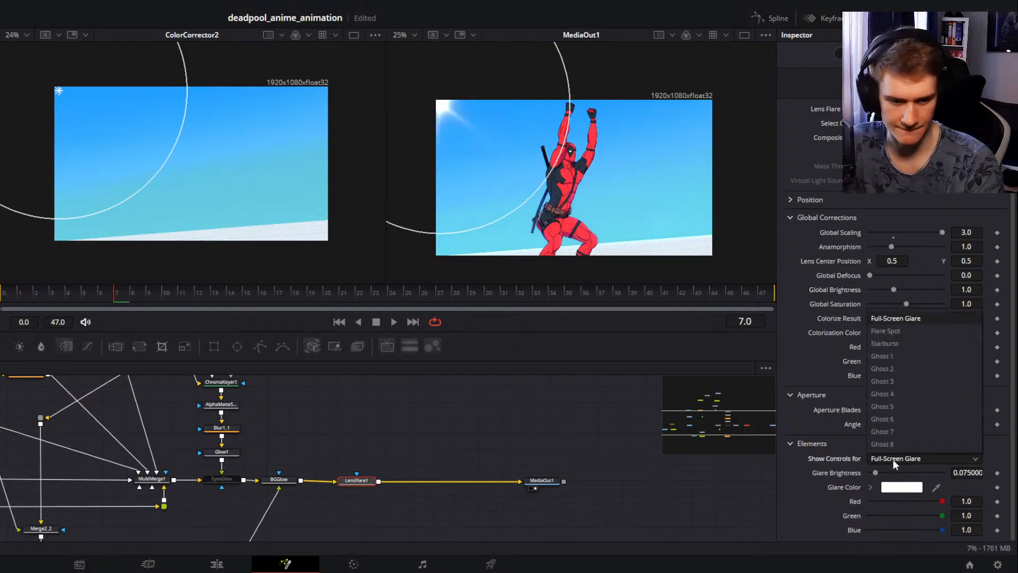
click(887, 334)
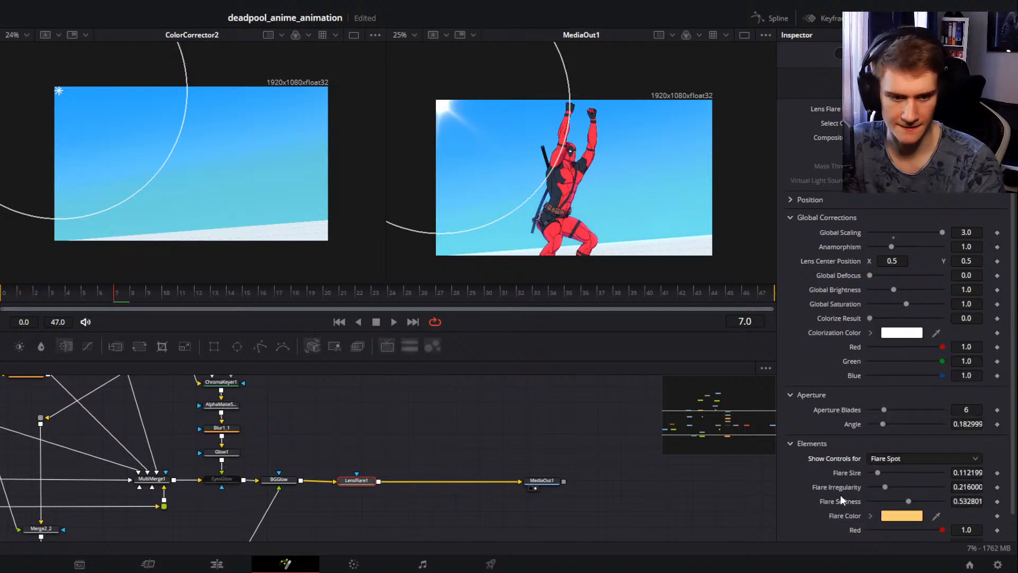
click(916, 517)
drag(377, 251, 275, 295)
click(398, 386)
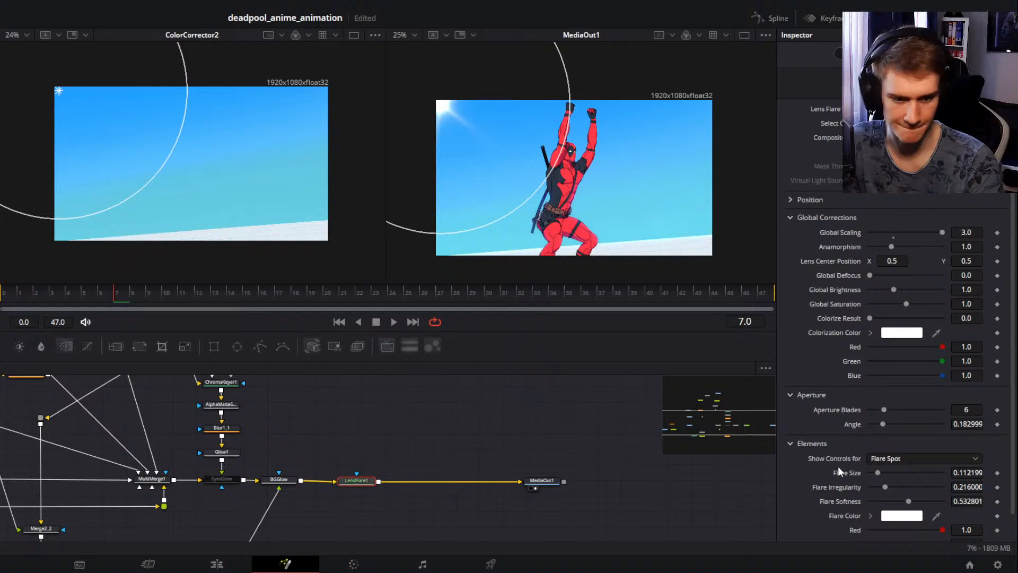
drag(885, 487, 938, 500)
Step: Set the lens flare's Starburst Size to 0.252 and Starburst Softness to 1.0
click(902, 459)
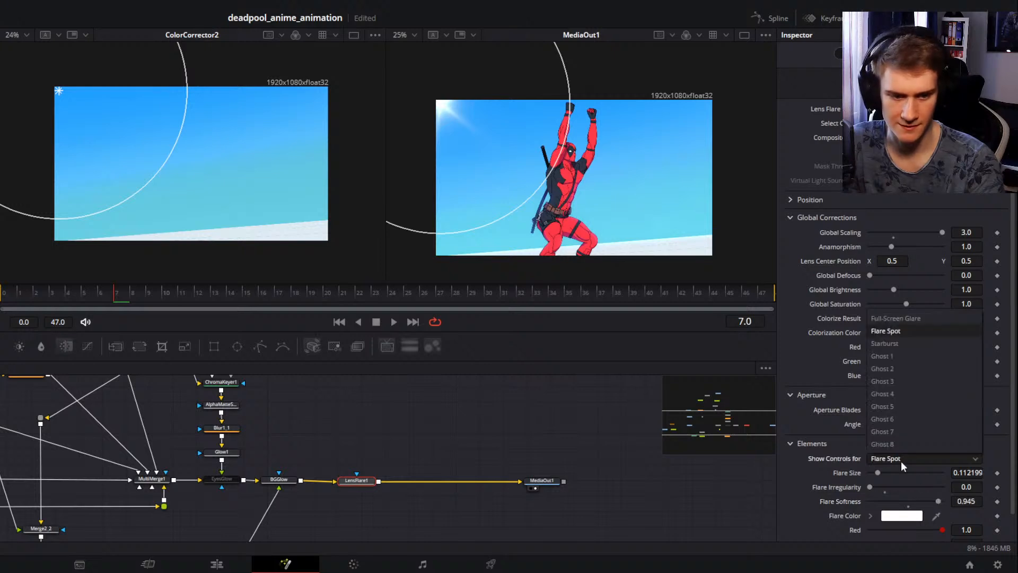
click(901, 345)
mouse_move(882, 471)
mouse_down()
mouse_move(873, 472)
mouse_move(899, 471)
mouse_move(864, 473)
mouse_move(944, 487)
mouse_move(888, 473)
mouse_up()
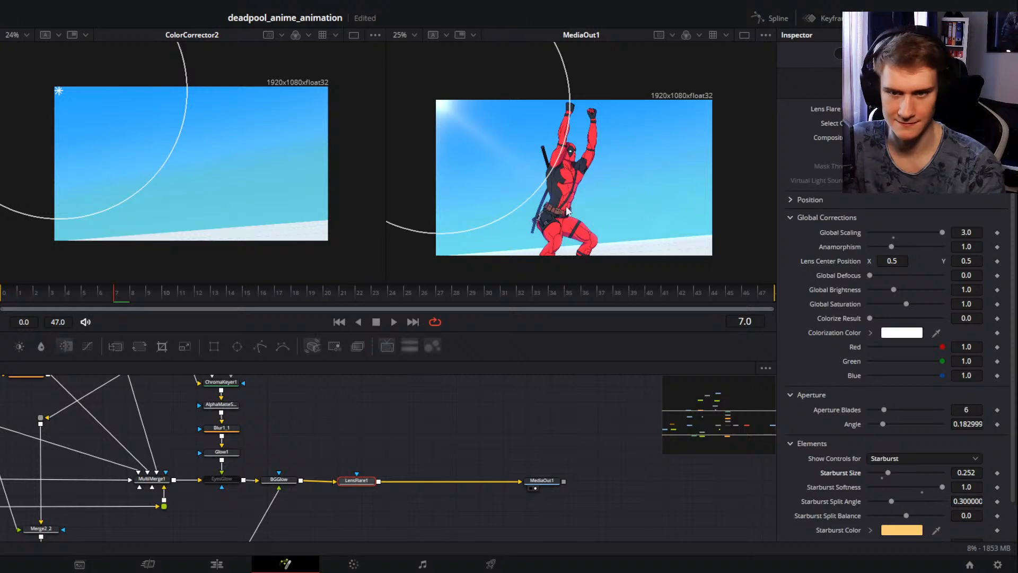
Step: Display the LensFlare1 output in the viewer showing ColorCorrector2, and inspect the flare alongside the final composite
scroll(527, 163, up, 3)
scroll(624, 186, down, 3)
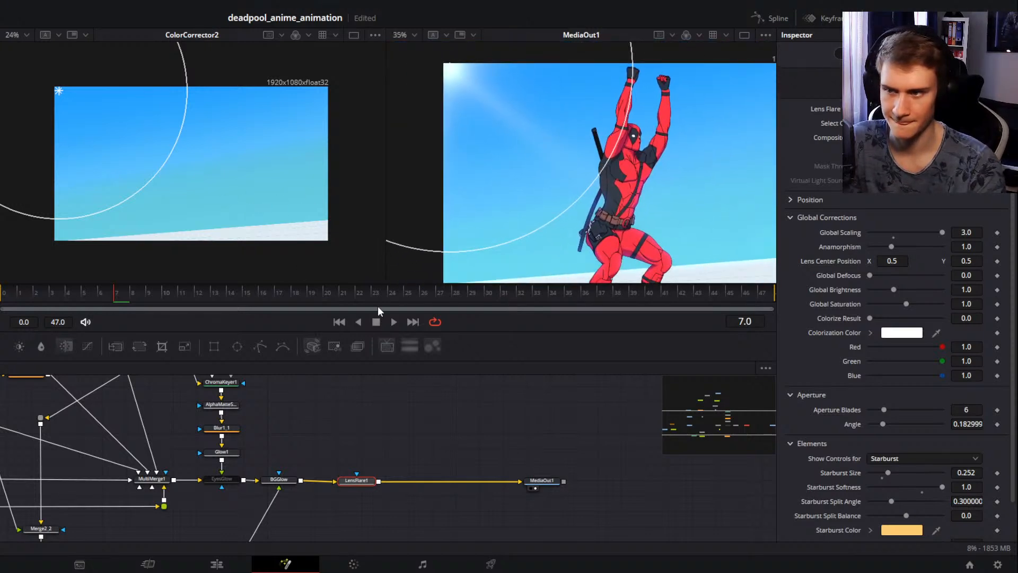
click(347, 487)
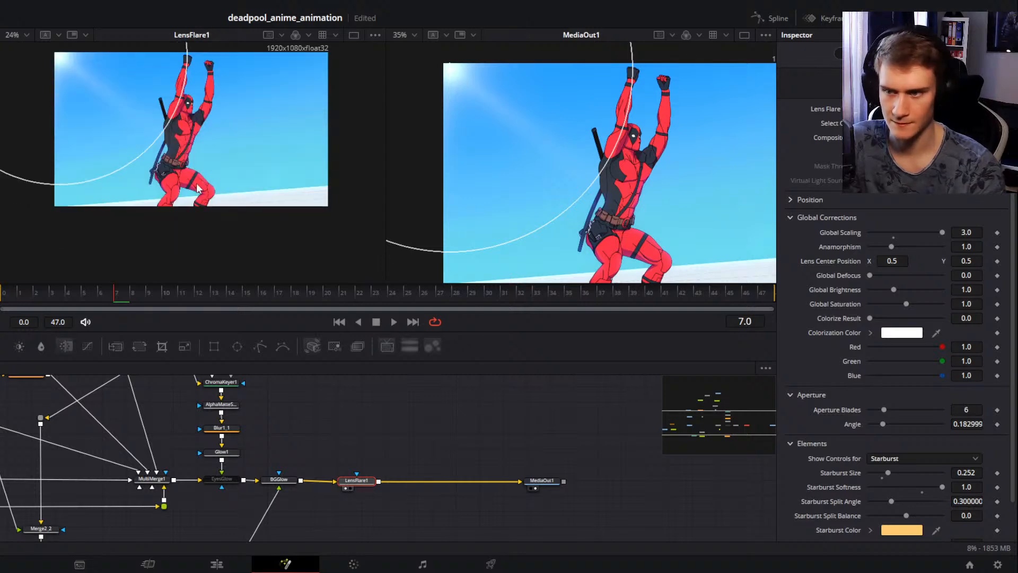
scroll(196, 183, down, 2)
drag(495, 162, 505, 177)
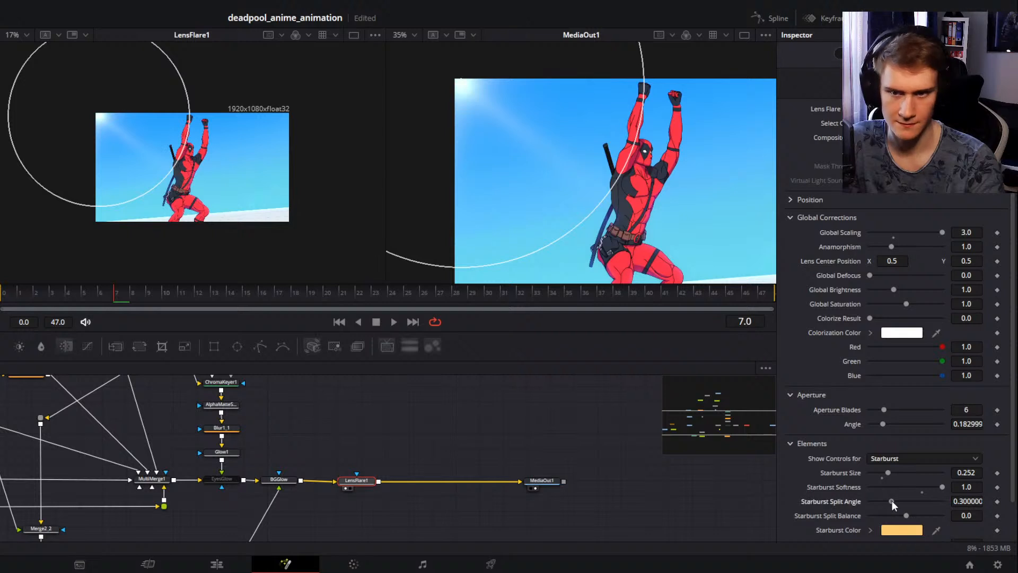
Step: Set the Starburst Split Angle to 0.0 and change the Starburst Color to white (#ffffff)
drag(892, 501, 844, 503)
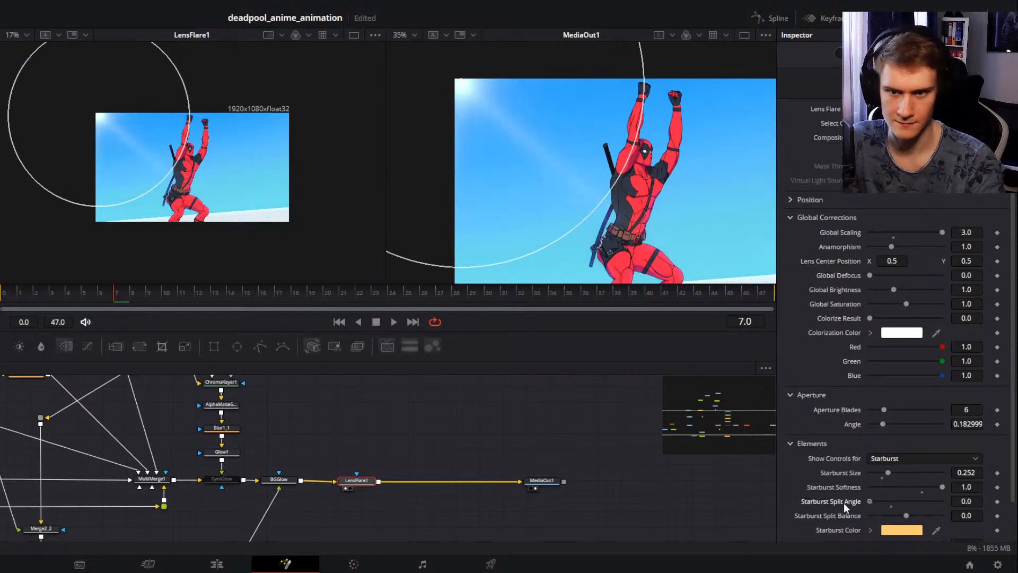
drag(906, 515, 891, 518)
click(905, 520)
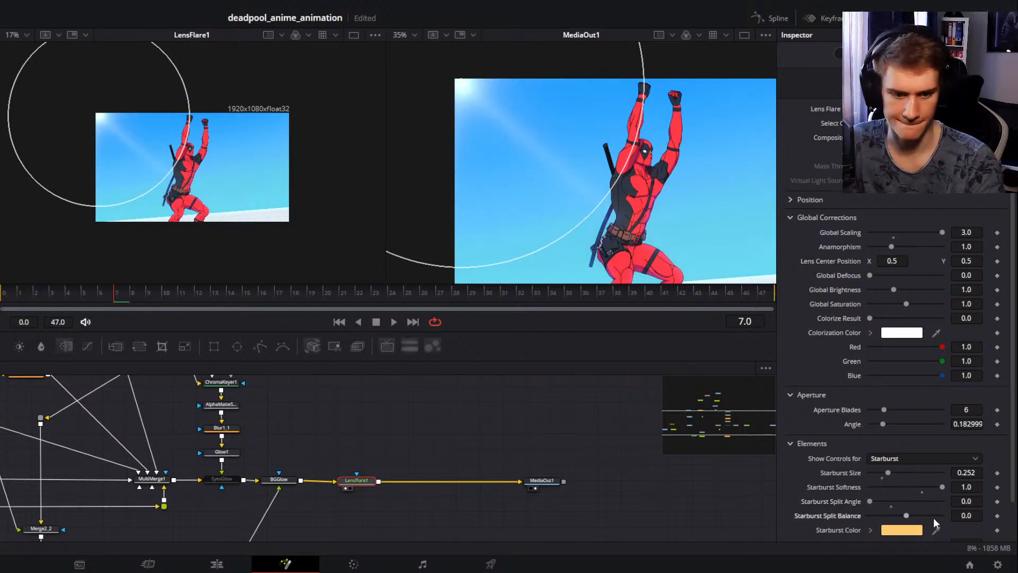
click(908, 530)
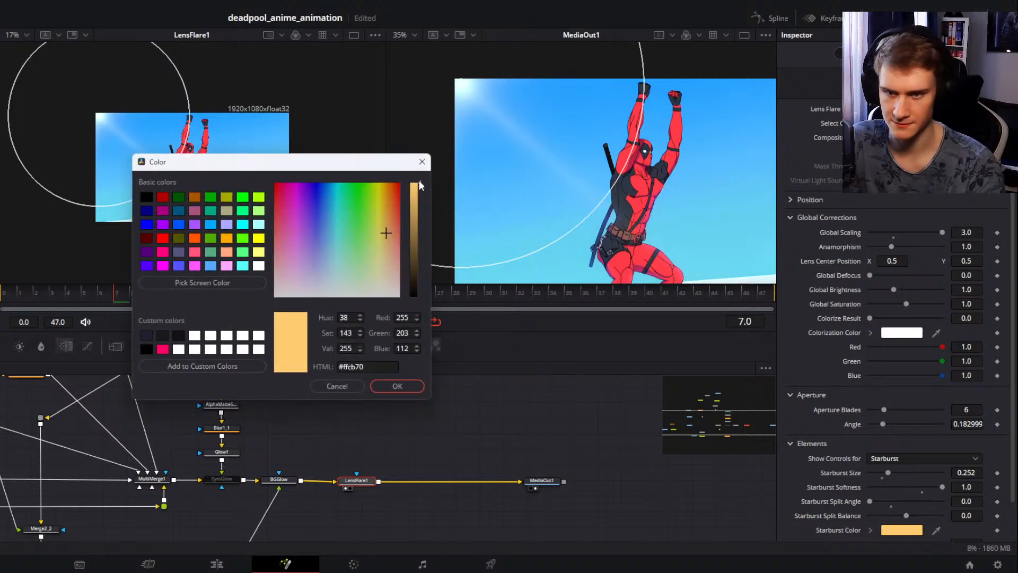
drag(376, 233, 386, 330)
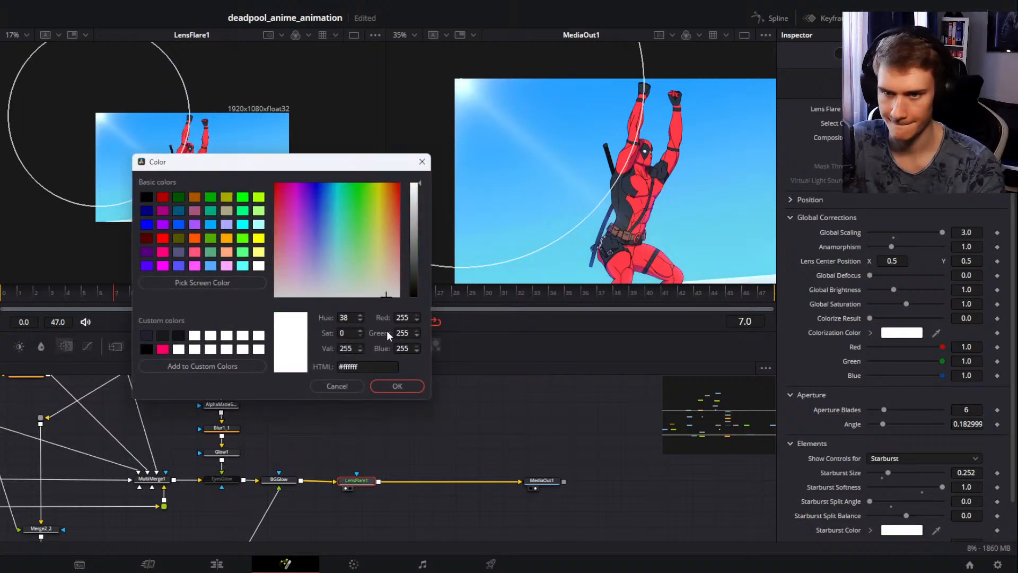
click(398, 386)
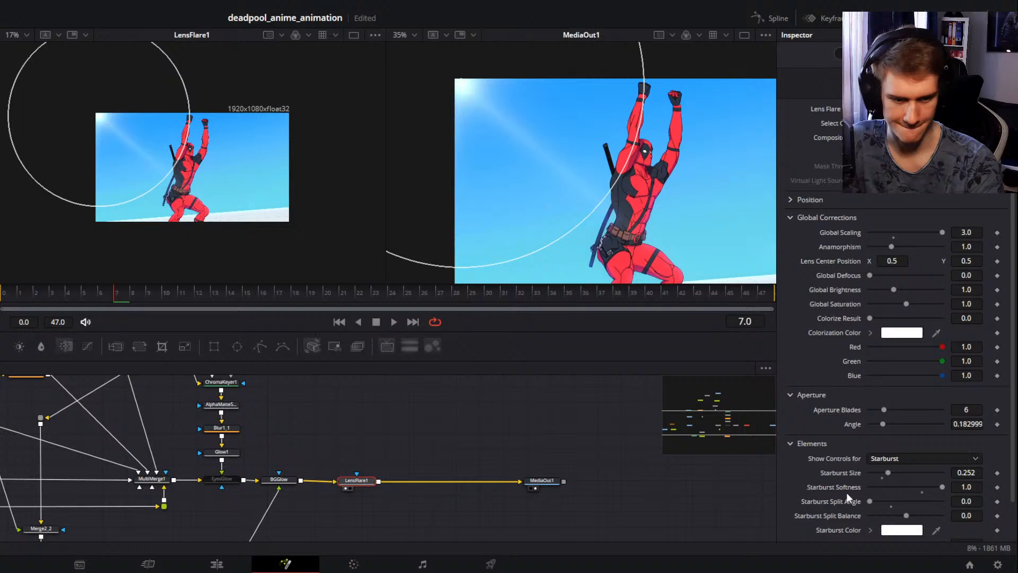
Step: Reduce the Starburst Size to 0.205, and set the Aperture Blades to 3 and the aperture Angle to 0.496
mouse_move(888, 471)
mouse_down()
mouse_move(876, 474)
mouse_move(884, 476)
mouse_up()
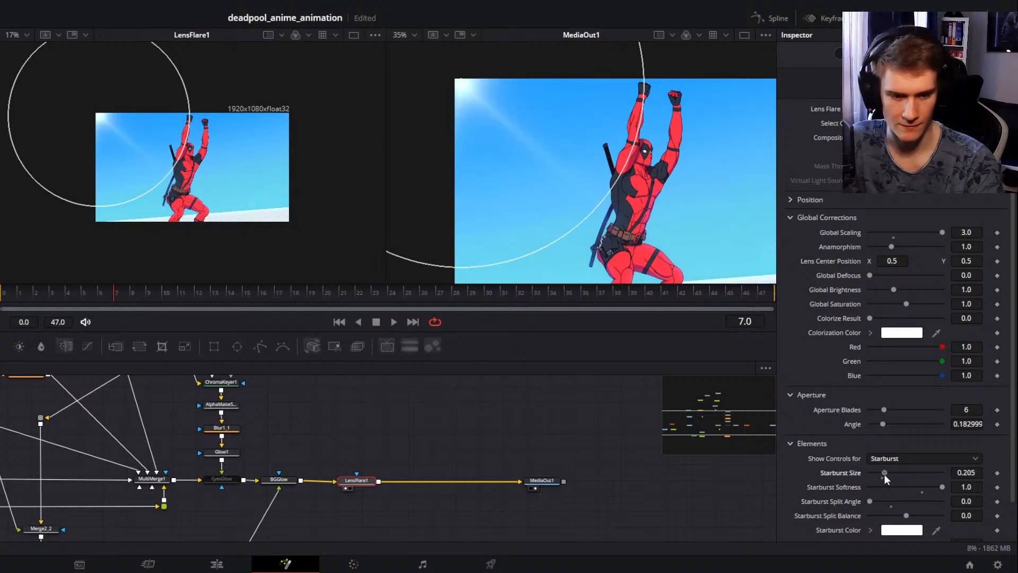
mouse_move(886, 409)
mouse_down()
mouse_move(917, 409)
mouse_move(857, 412)
mouse_move(921, 424)
mouse_move(906, 420)
mouse_up()
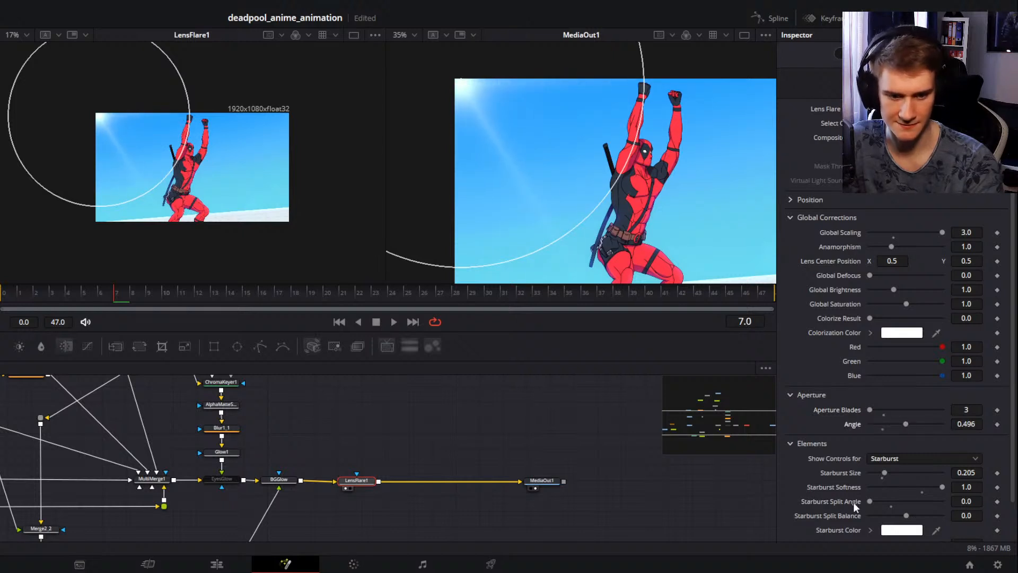
drag(943, 486, 965, 491)
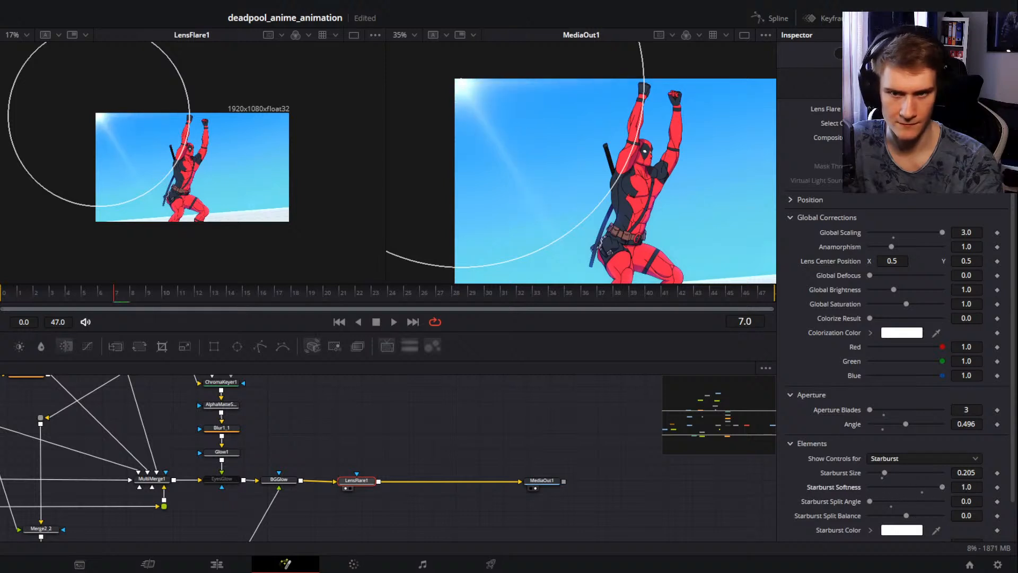
Step: Set the Starburst Split Angle to 0.512, check the softened flare in the composite, and deselect the LensFlare1 node
scroll(580, 164, down, 4)
scroll(616, 173, up, 2)
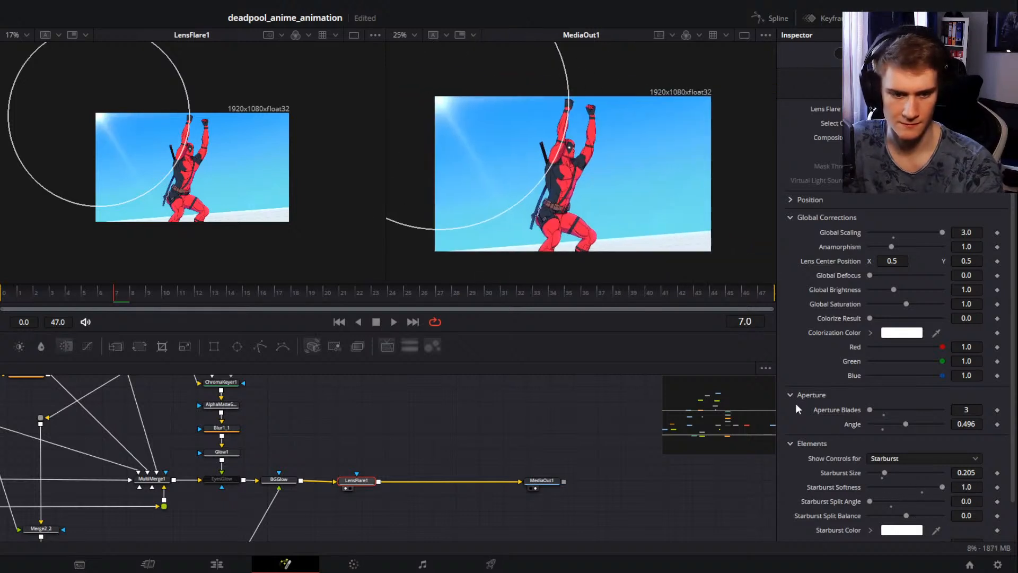
drag(869, 500, 906, 498)
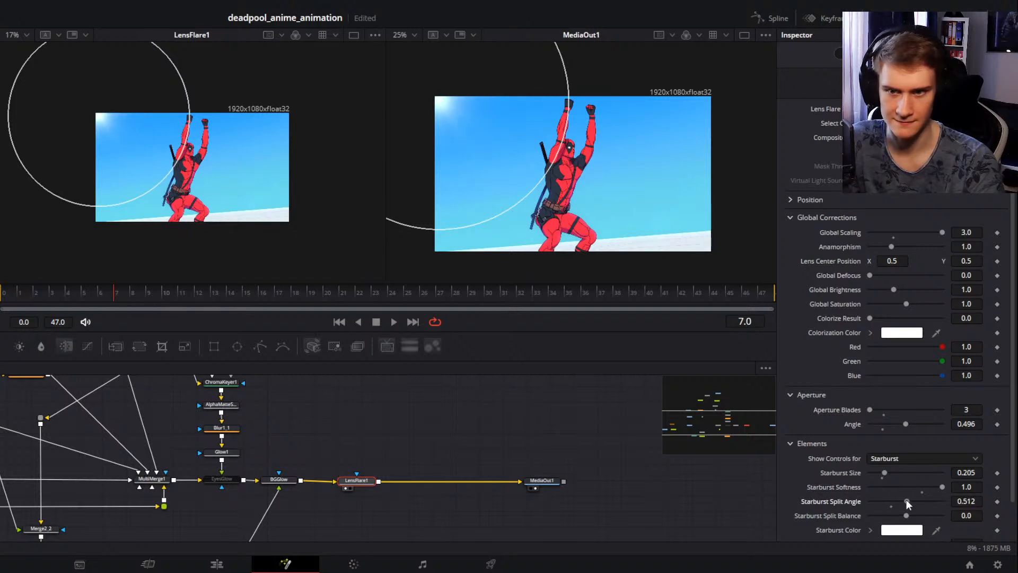
scroll(466, 122, up, 5)
scroll(504, 139, down, 5)
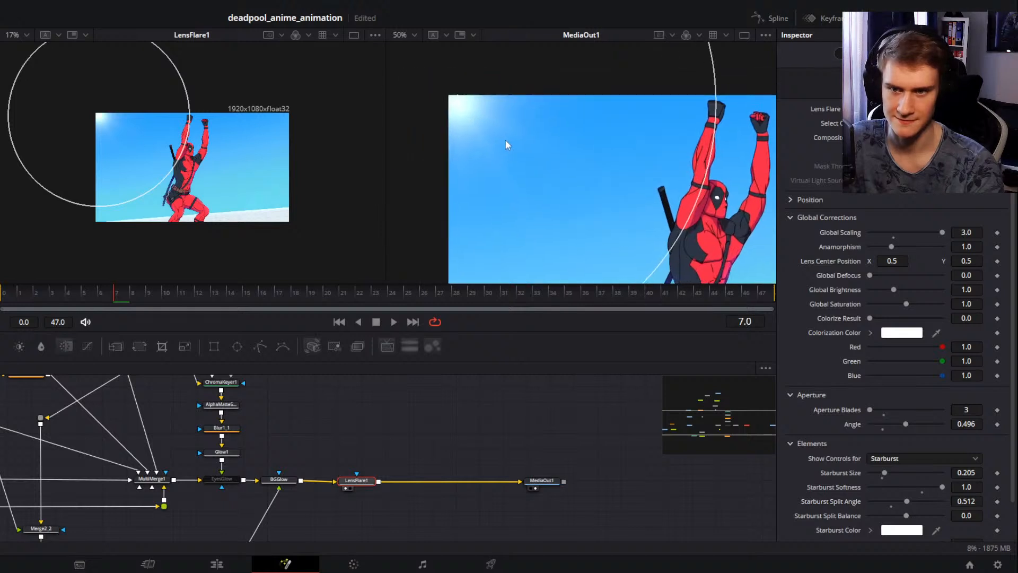
drag(536, 165, 515, 142)
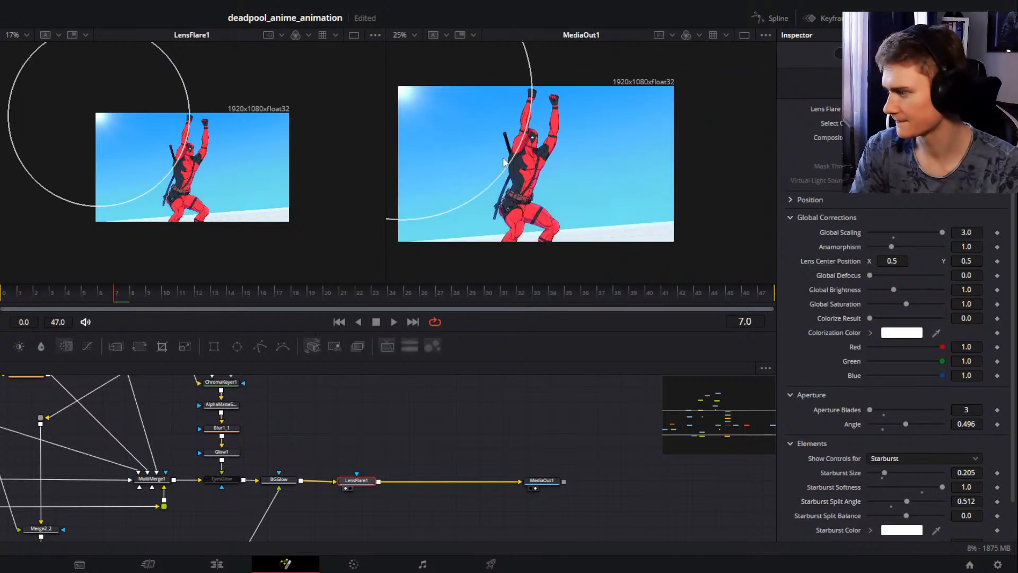
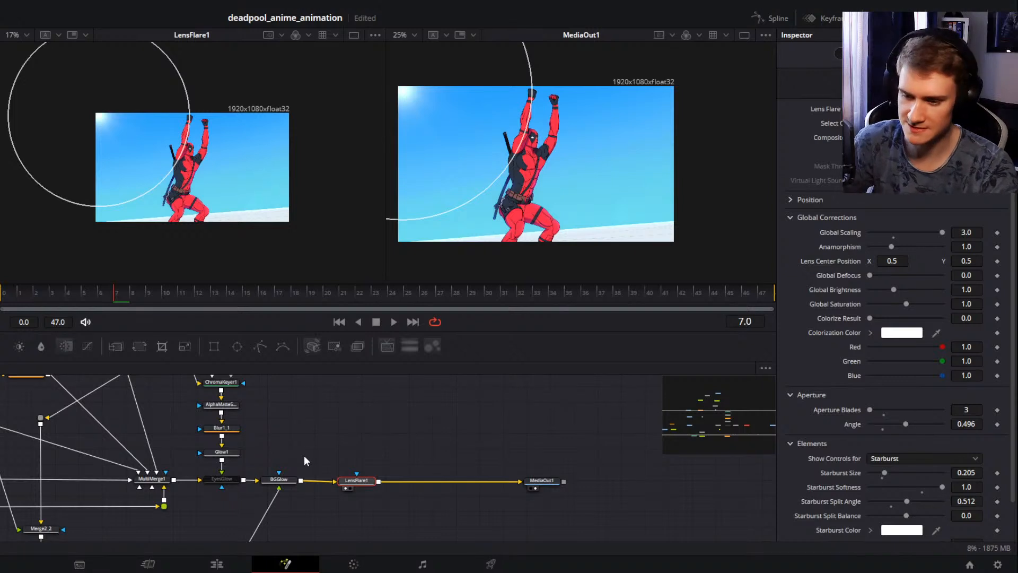
drag(328, 422, 339, 424)
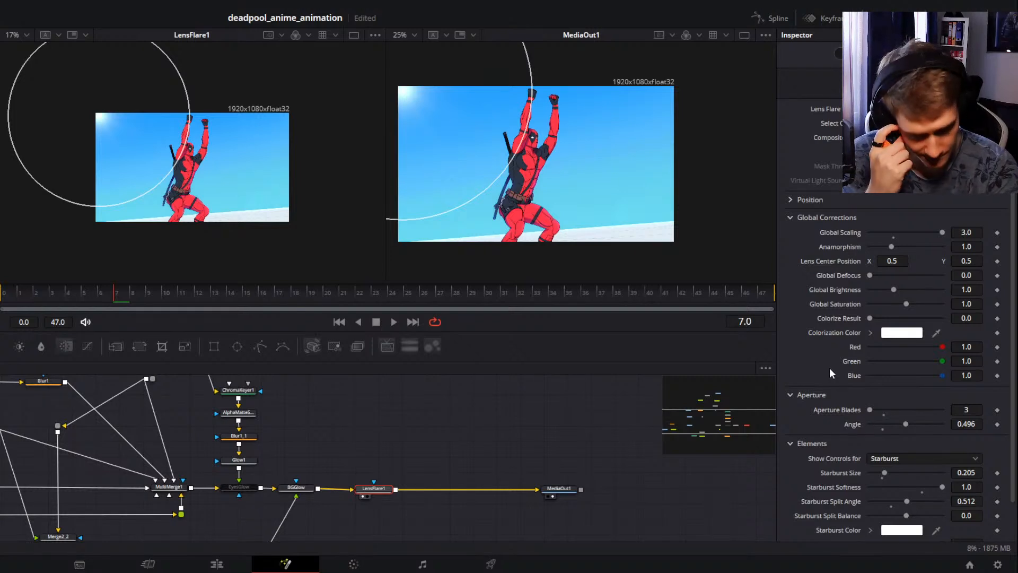
click(419, 433)
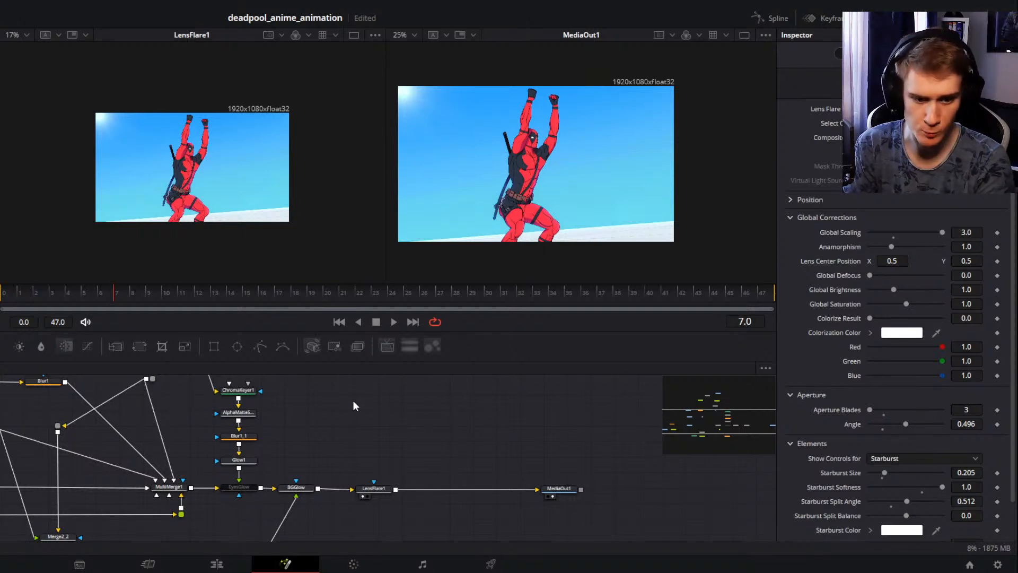
Step: Show the Ghost 1 element's full set of controls for the LensFlare1 node
click(895, 460)
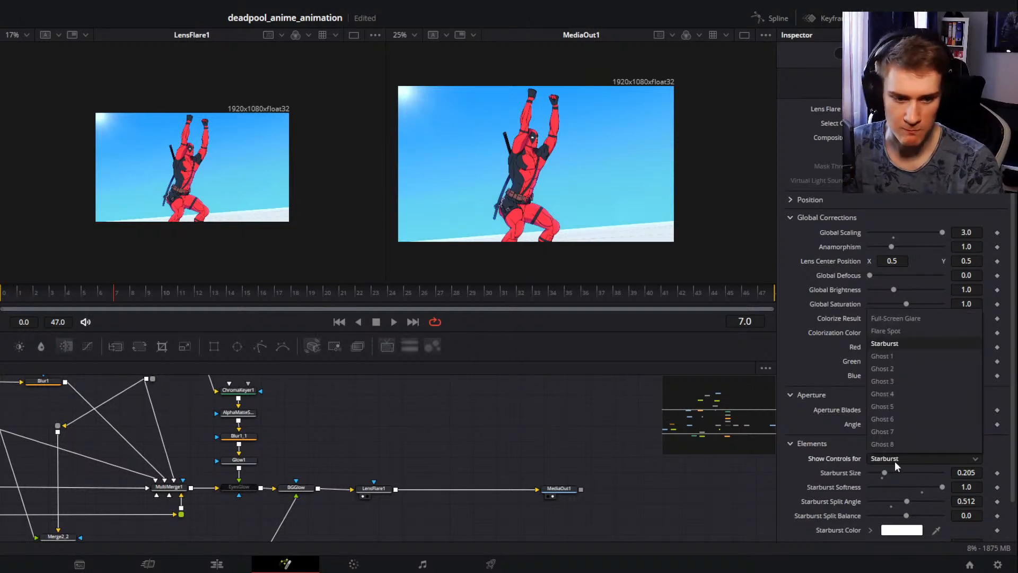
click(888, 355)
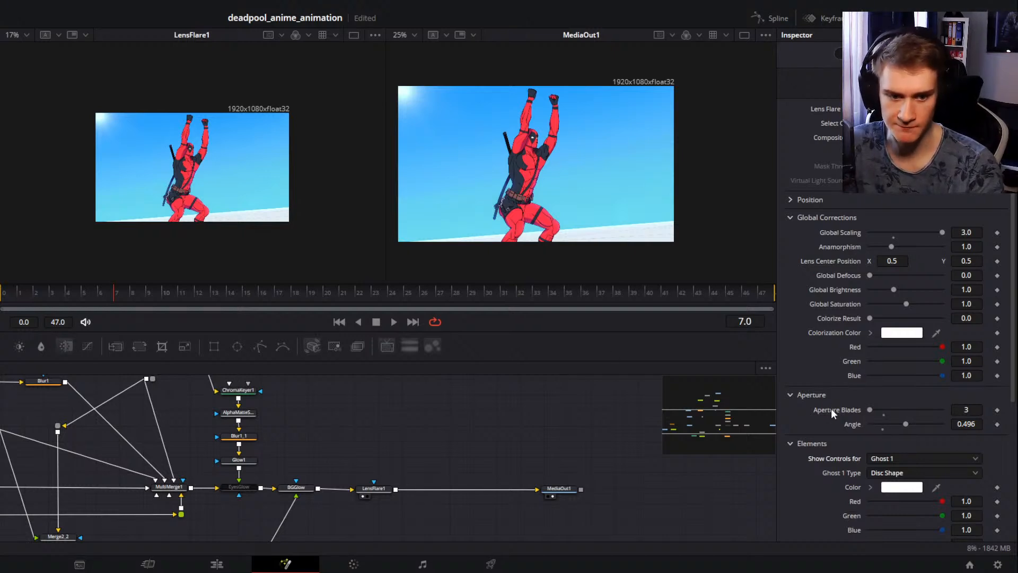
scroll(836, 441, down, 5)
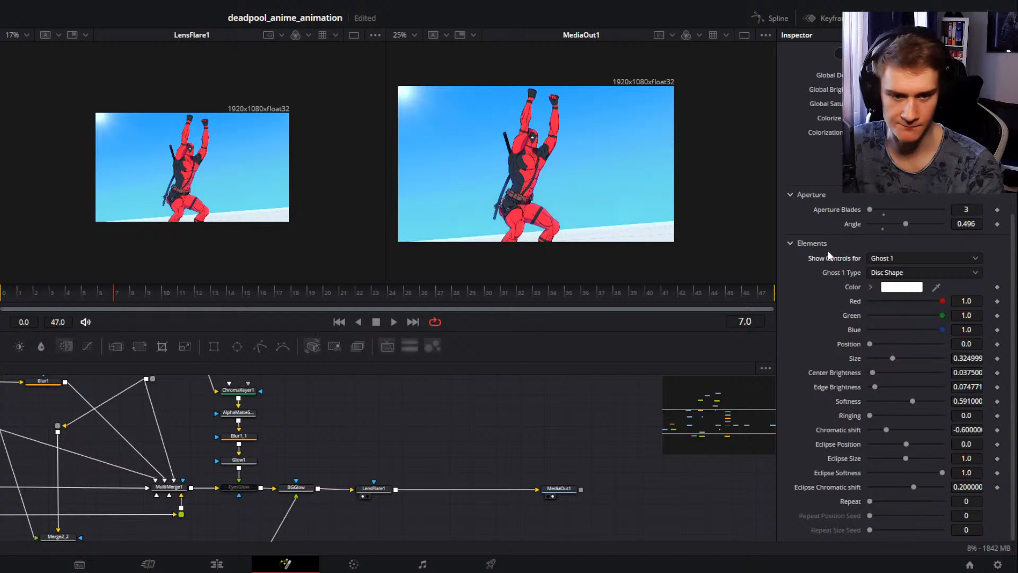
Step: Try an Edge Brightness of 1.0 and a Softness of 0.449 on Ghost 1, and undo both changes
drag(893, 358, 966, 380)
double_click(895, 359)
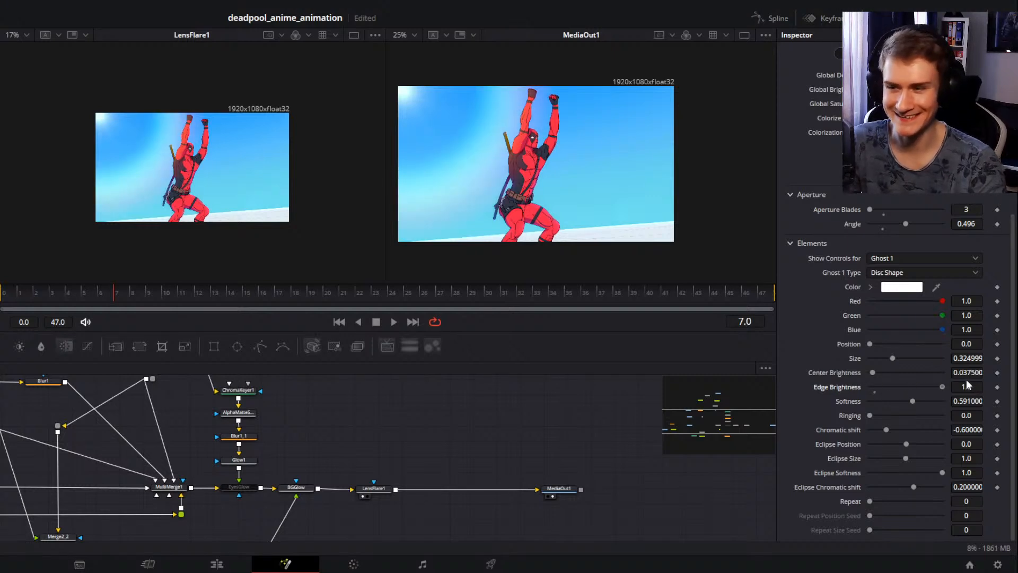
drag(912, 401, 886, 400)
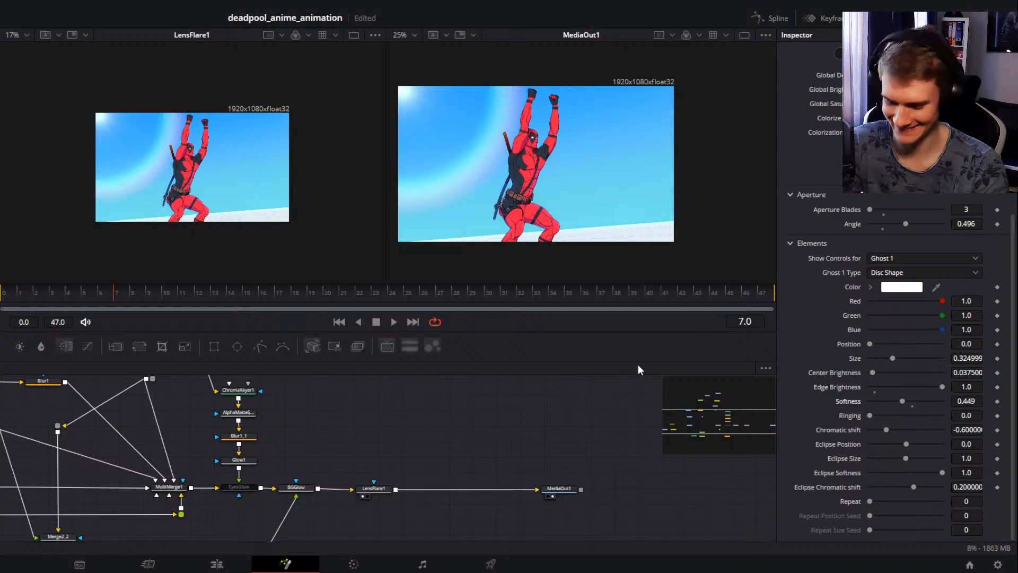
key(ctrl+z)
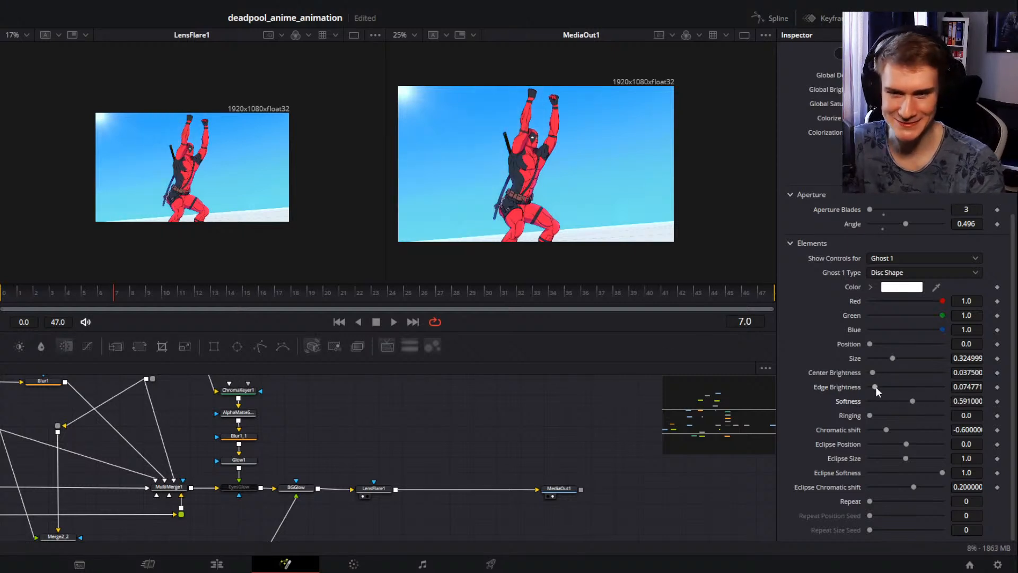
Step: Set Ghost 1's Edge Brightness to 0.378 and its Softness to 0.465, and save the project
click(875, 387)
drag(876, 386, 884, 474)
key(ctrl+z)
key(ctrl+z)
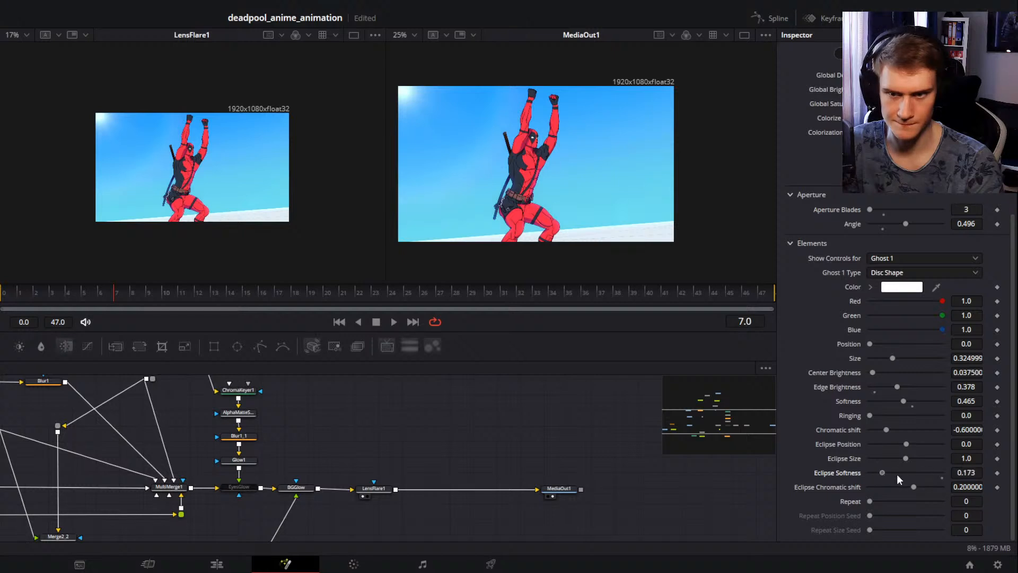
key(ctrl+z)
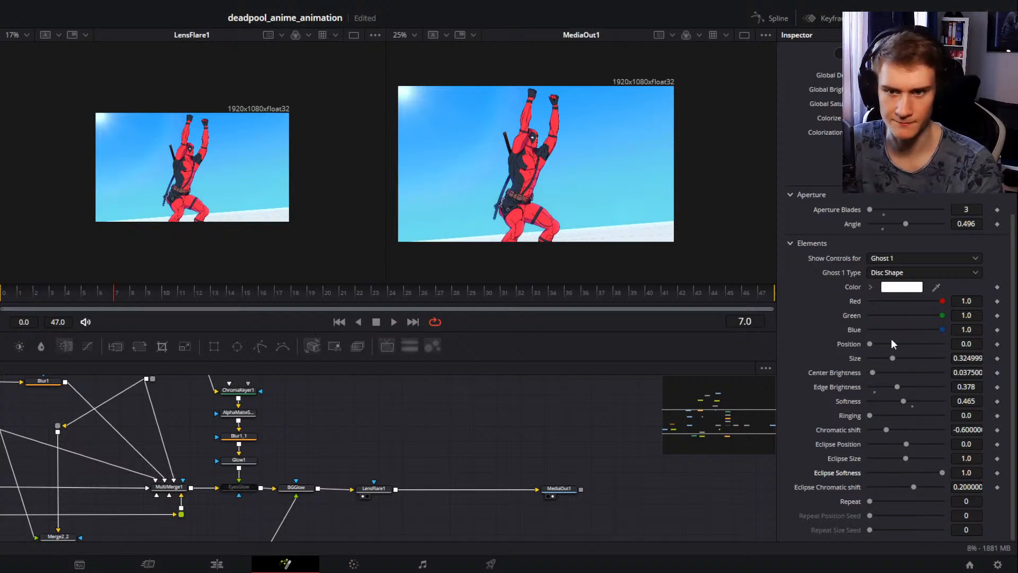
key(ctrl+s)
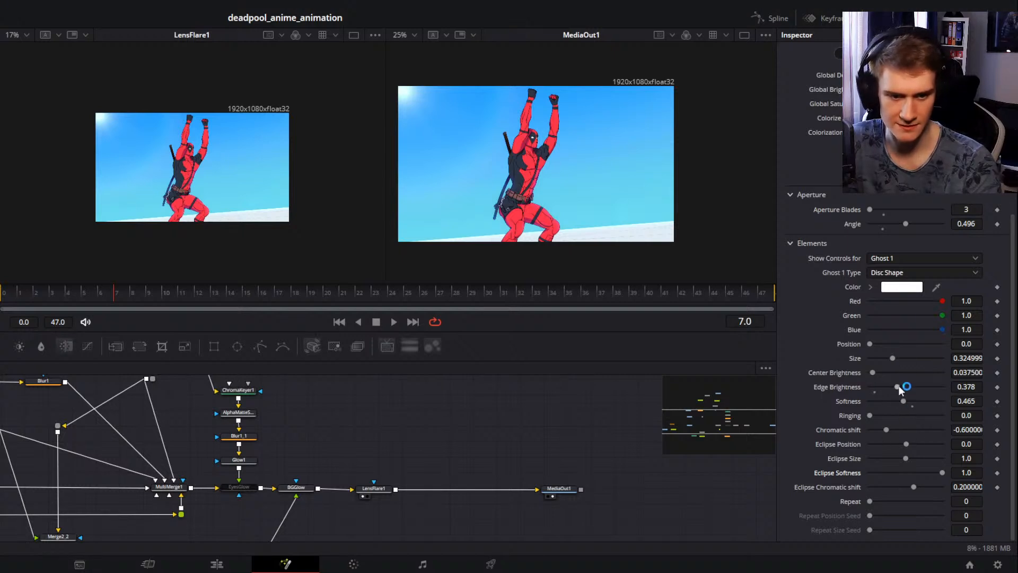
Step: Compare the flare with Ghost 1's Edge Brightness at 0.0, and set the Edge Brightness to 0.425
drag(899, 389, 854, 398)
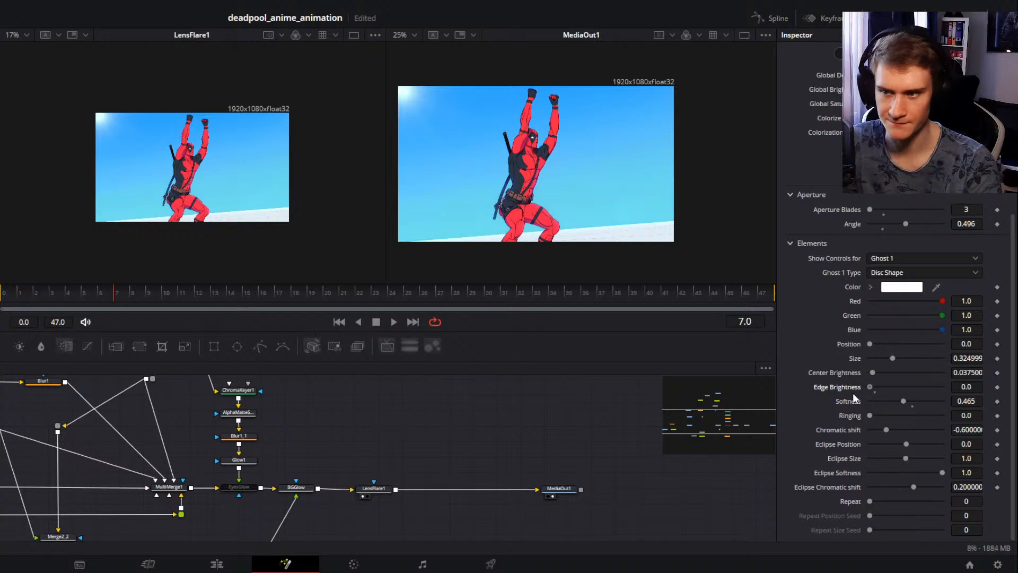
key(ctrl+z)
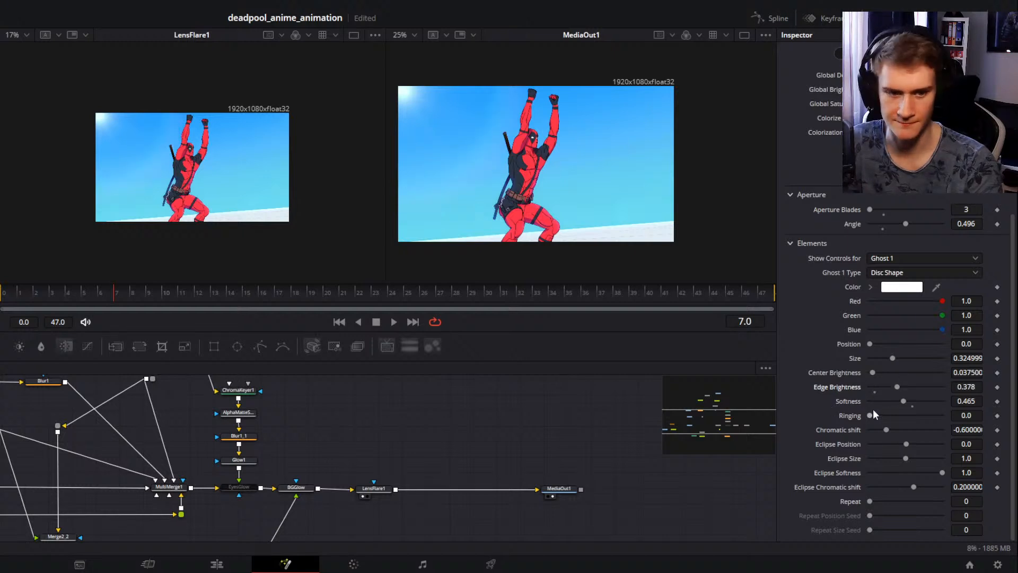
drag(898, 387, 901, 387)
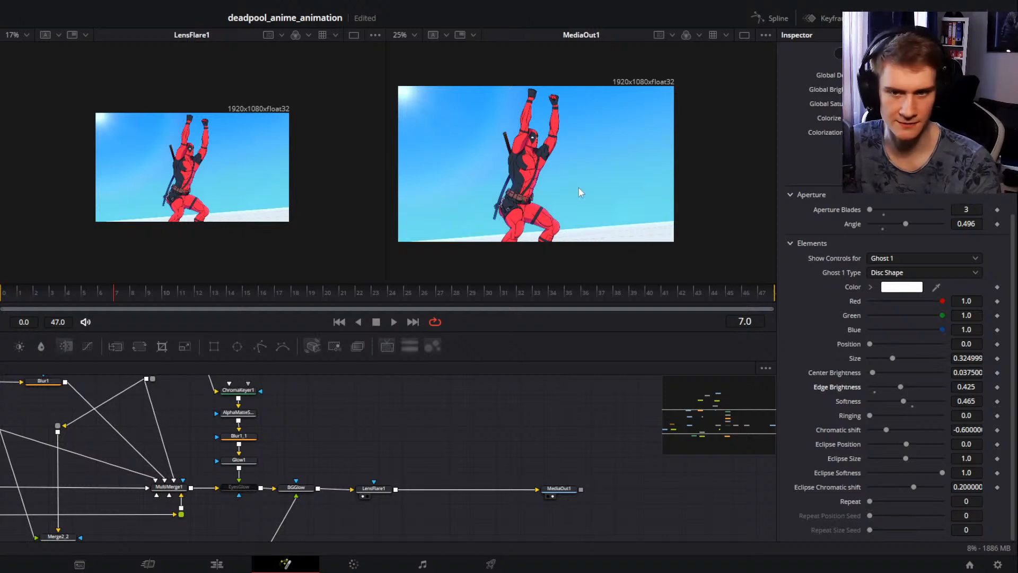
Step: Select the LensFlare1 node and set its Starburst Size to 0.354
click(374, 488)
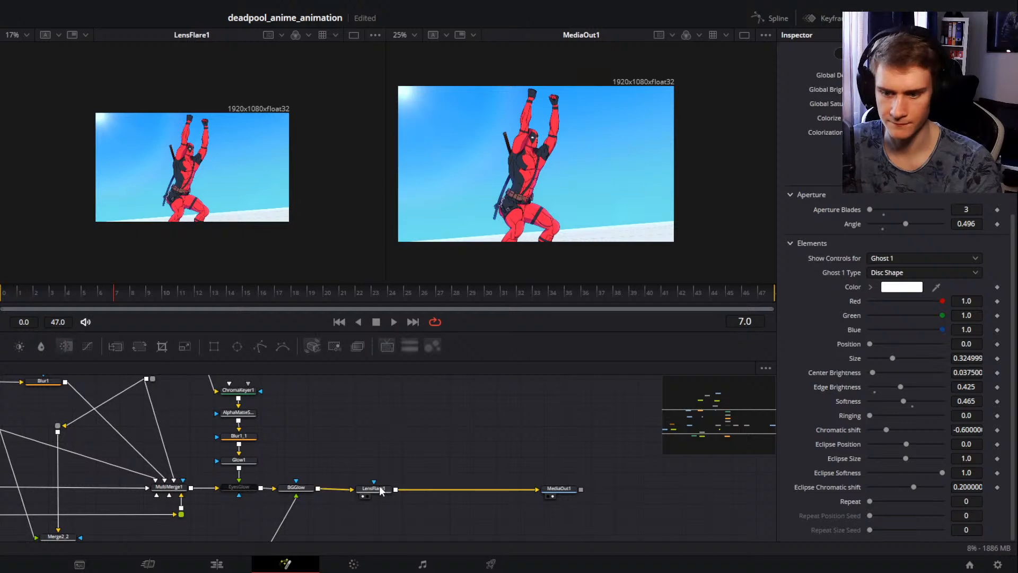
mouse_move(500, 174)
mouse_down()
mouse_move(503, 155)
mouse_move(491, 161)
mouse_up()
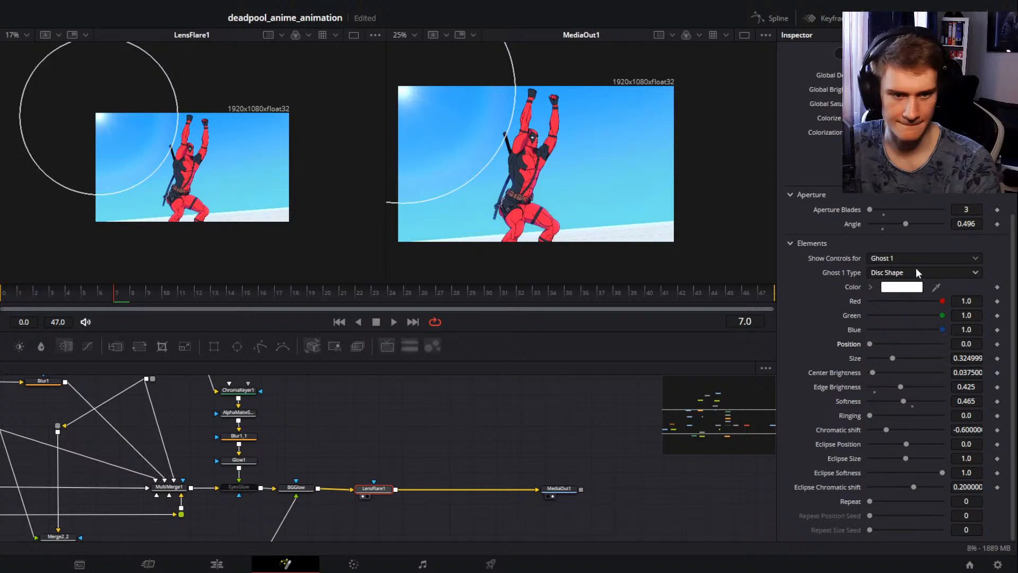
click(901, 259)
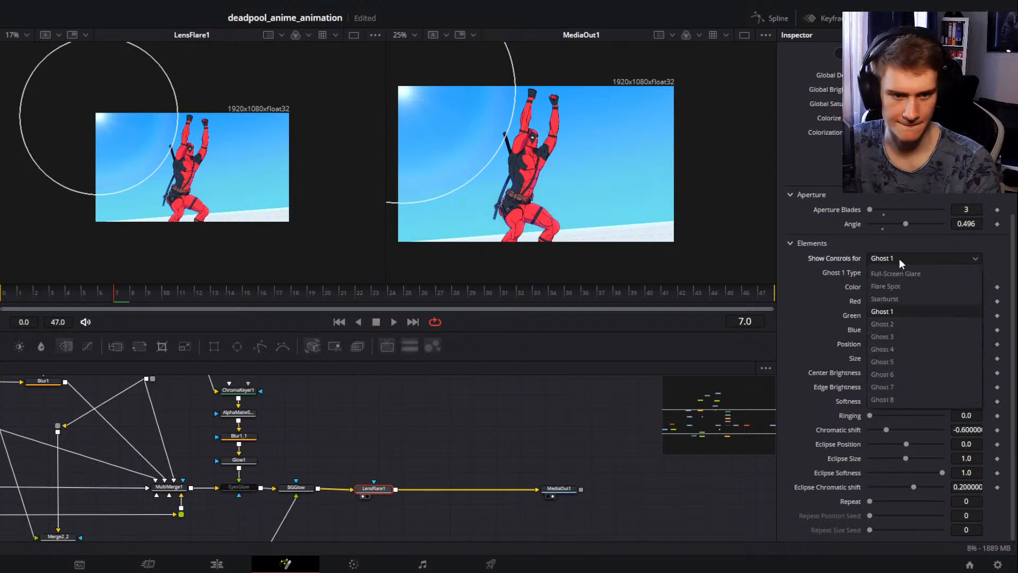
click(893, 298)
drag(884, 272, 895, 273)
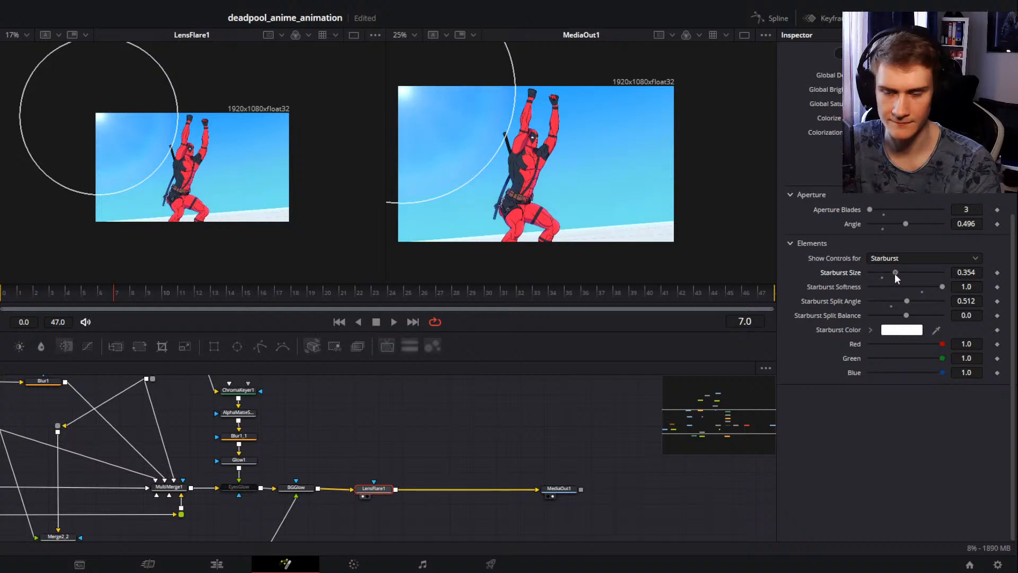
Step: Check the Flare Spot and Ghost 2 elements, try a higher Center Brightness on Ghost 2, and undo it
click(885, 260)
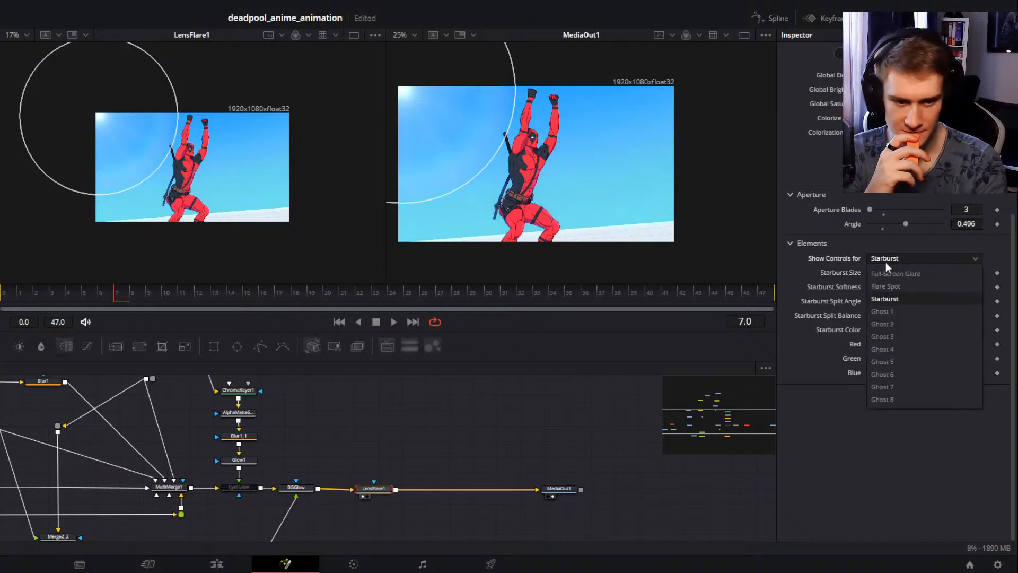
click(887, 292)
click(893, 258)
click(883, 324)
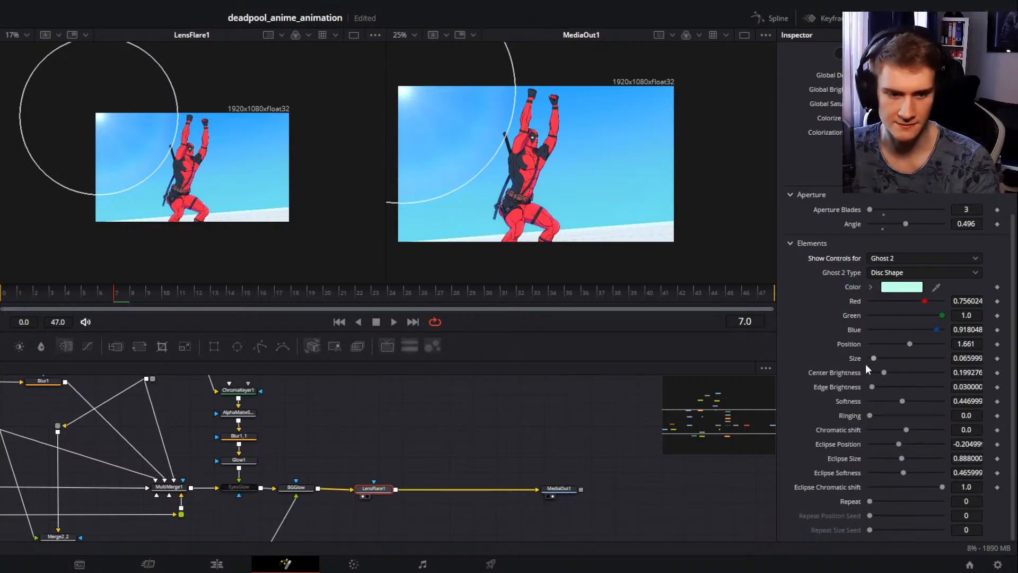
drag(883, 373, 919, 374)
key(ctrl+z)
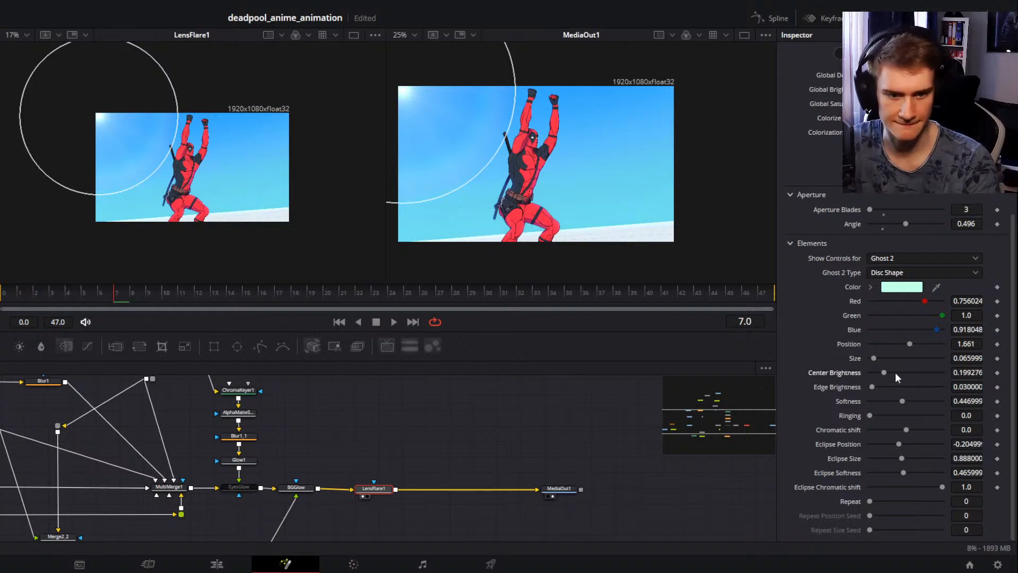
Step: Show the Ghost 3 element's controls and review its settings
click(892, 257)
click(883, 335)
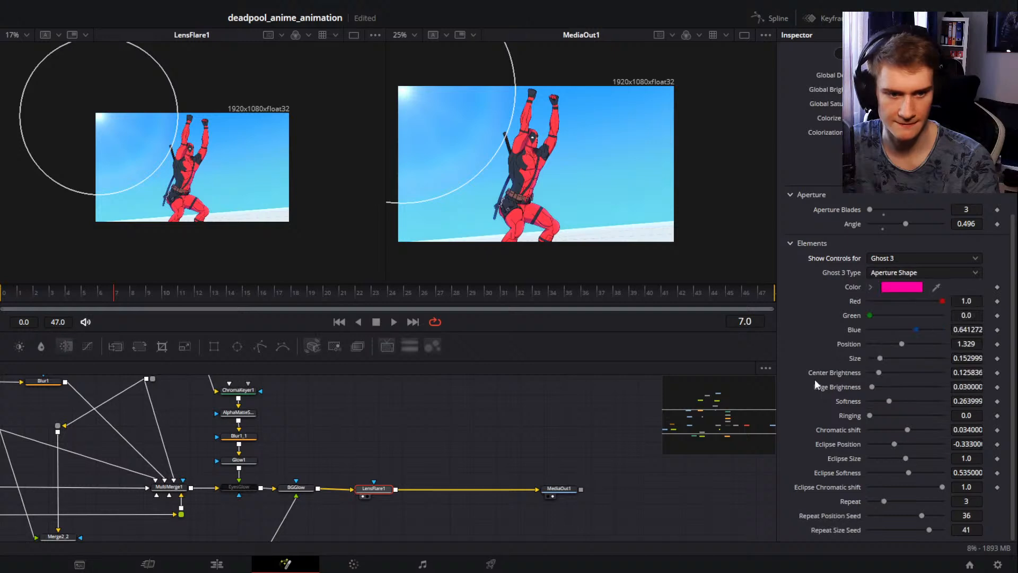
click(895, 257)
click(815, 347)
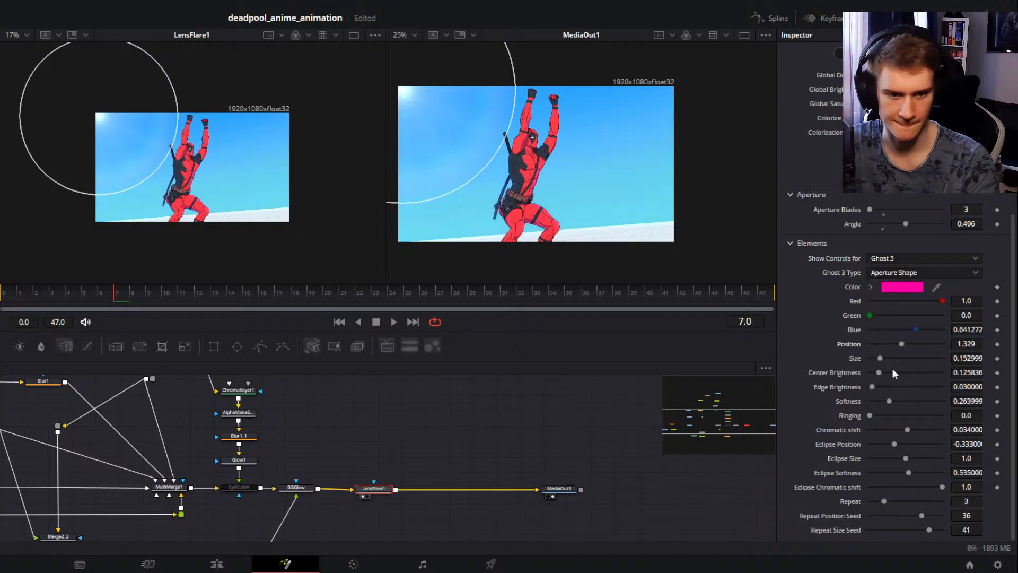
Step: Try raising the center brightness of the lens flare's Ghost 3 element to 1.0 and undo it
drag(879, 373, 950, 371)
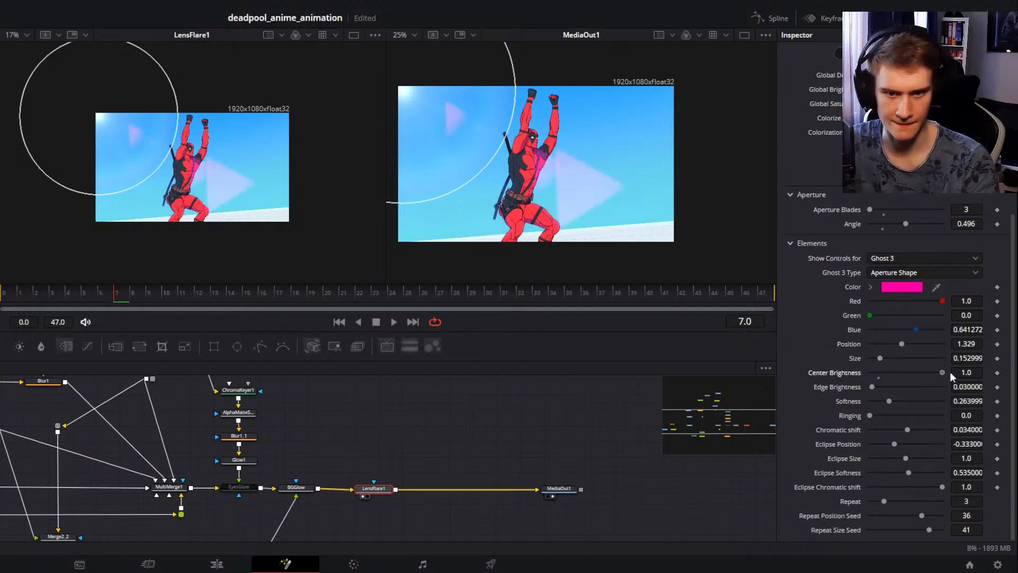
key(ctrl+z)
click(902, 271)
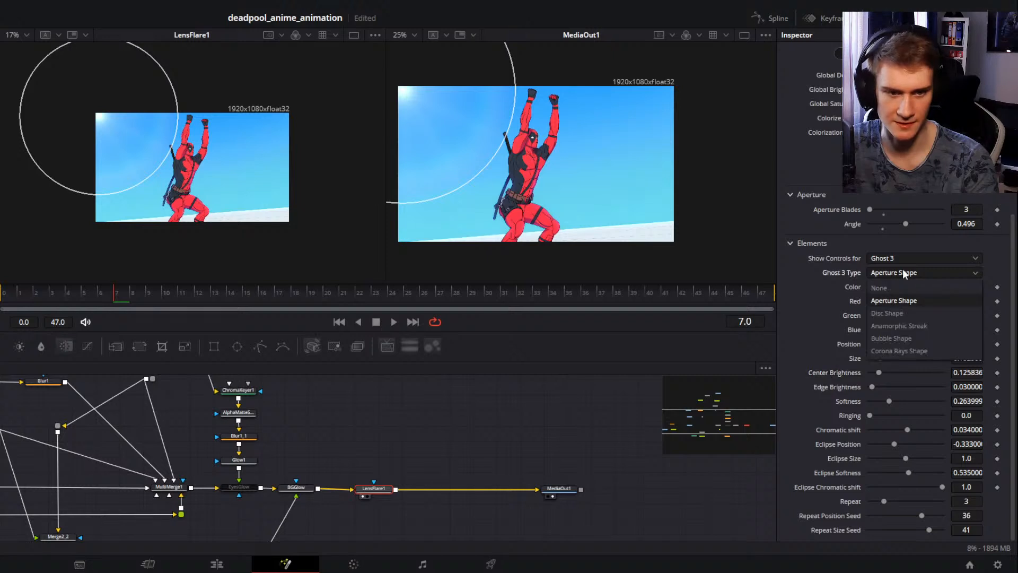
click(895, 257)
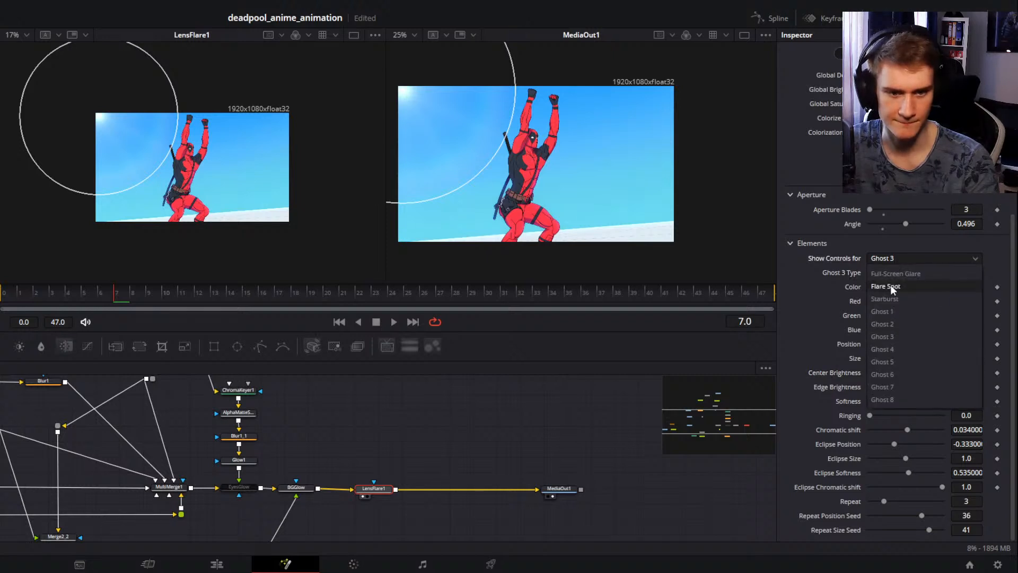
click(889, 335)
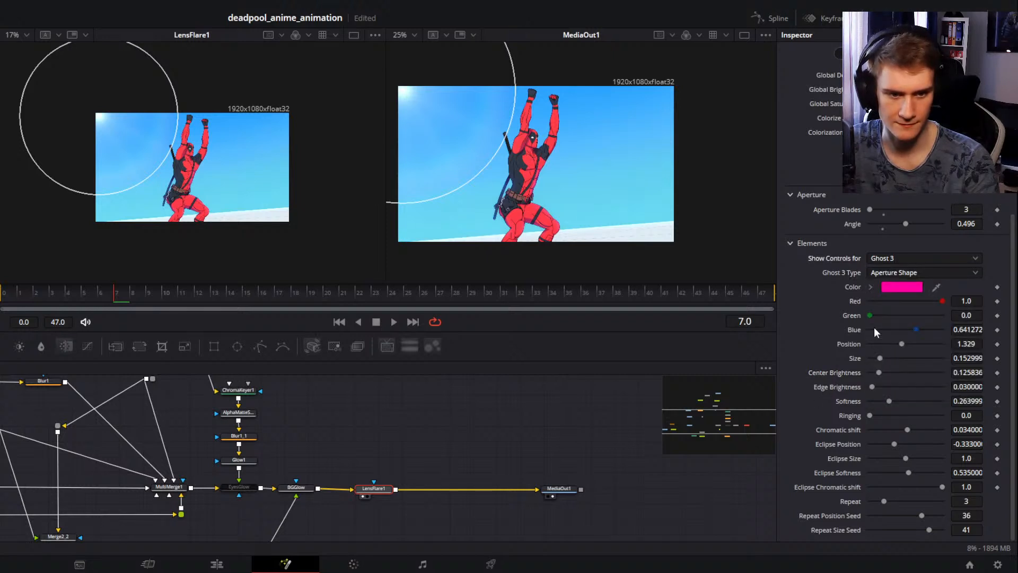
Step: Show the controls for Ghost 4 and set its center brightness to 1.0
click(890, 257)
click(888, 343)
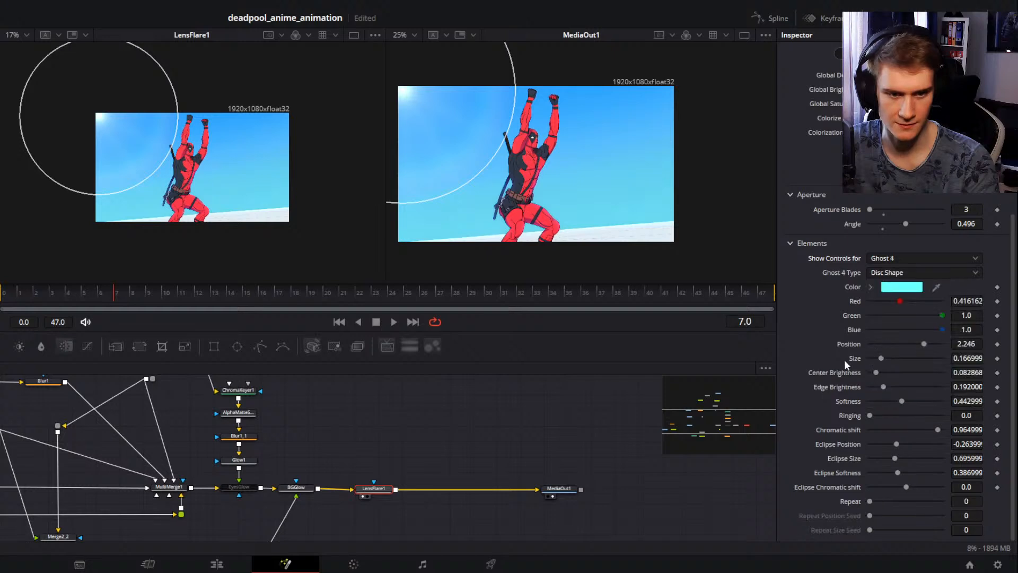
drag(876, 373, 975, 371)
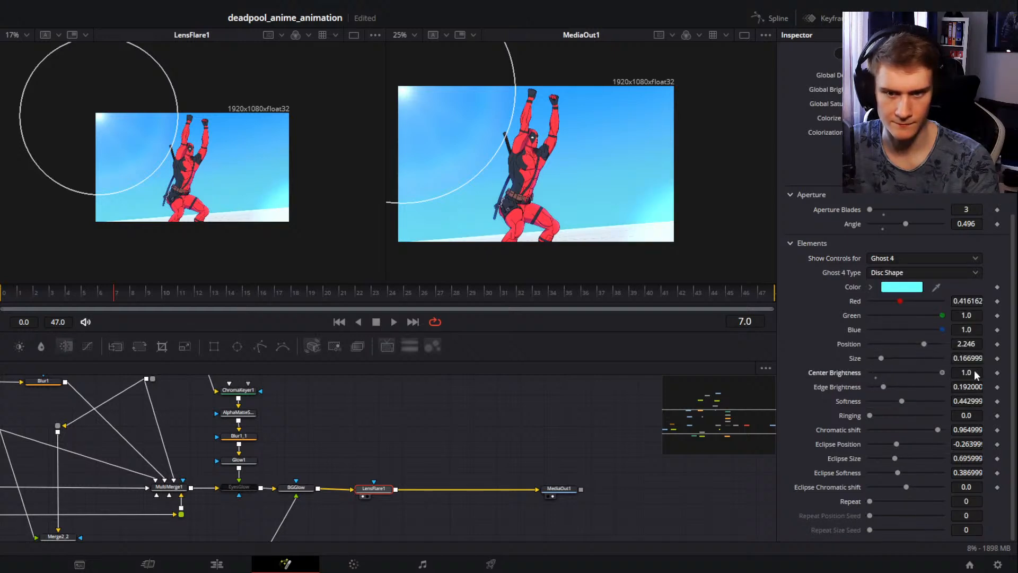
Step: Inspect the settings of the Ghost 5 and Ghost 1 lens flare elements
click(895, 257)
click(882, 362)
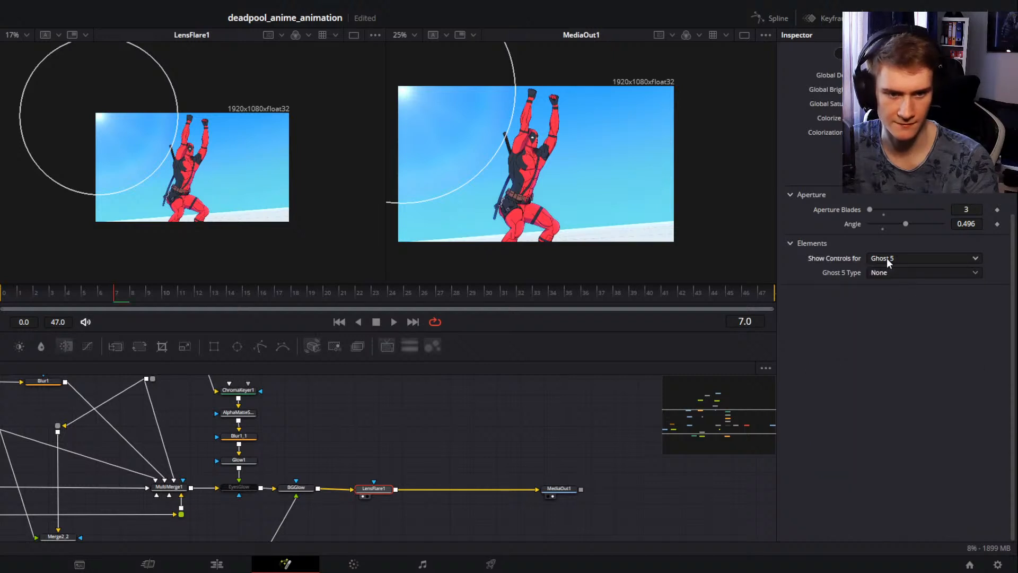
click(886, 258)
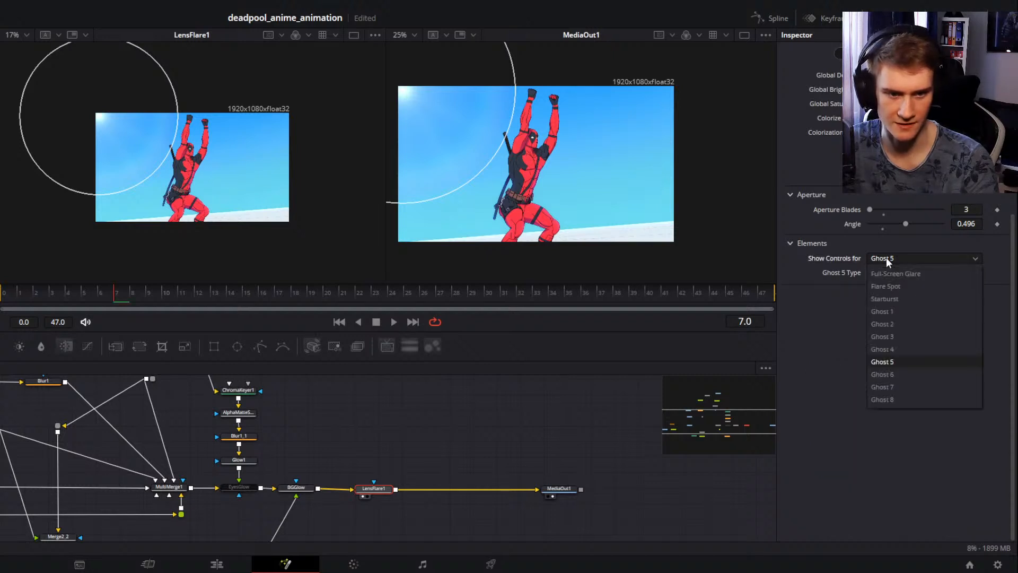
click(888, 312)
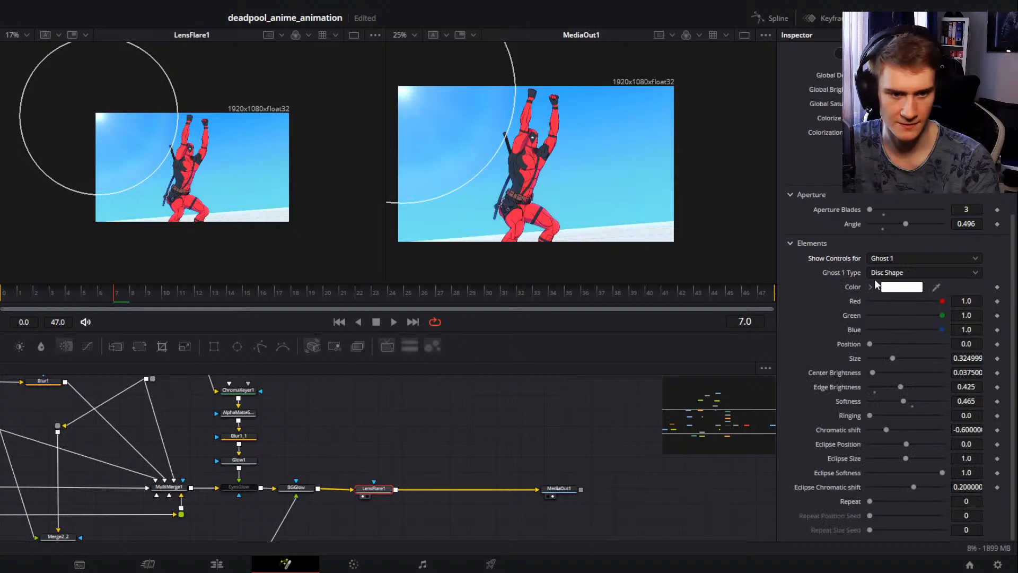
Step: Show the controls for Ghost 2, set its type to Aperture Shape and its center brightness to 0.984
click(889, 259)
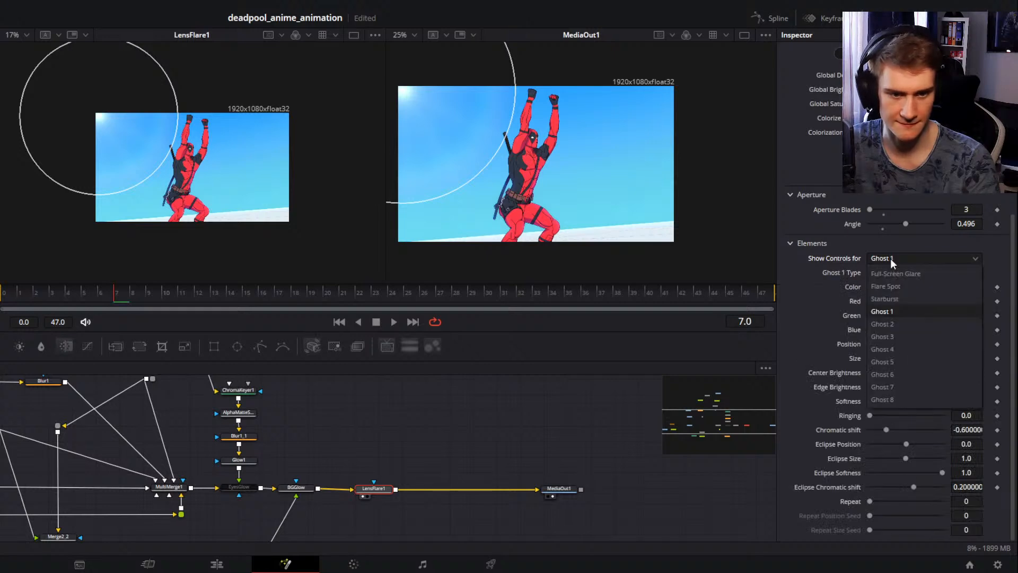
click(894, 322)
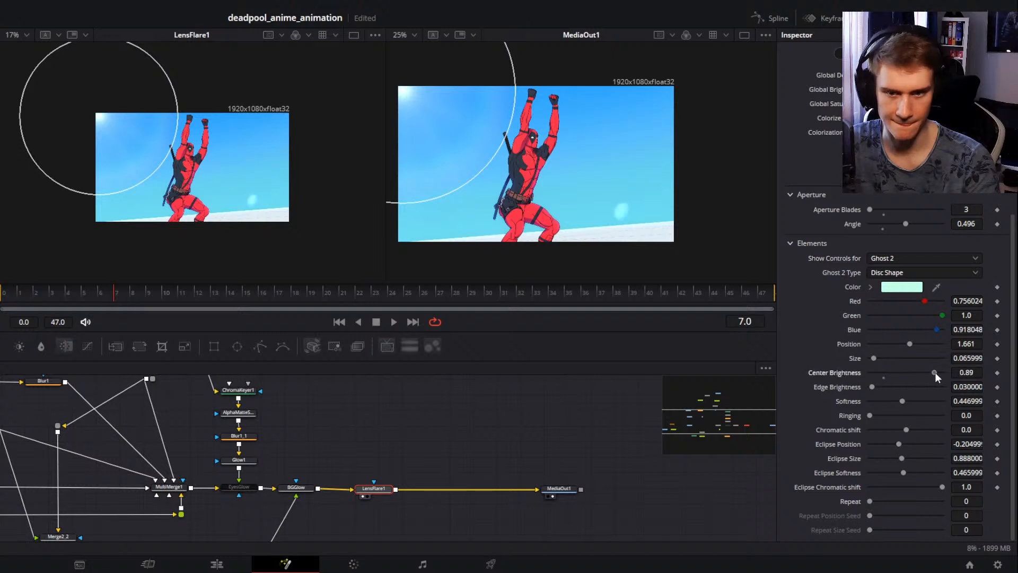
click(904, 272)
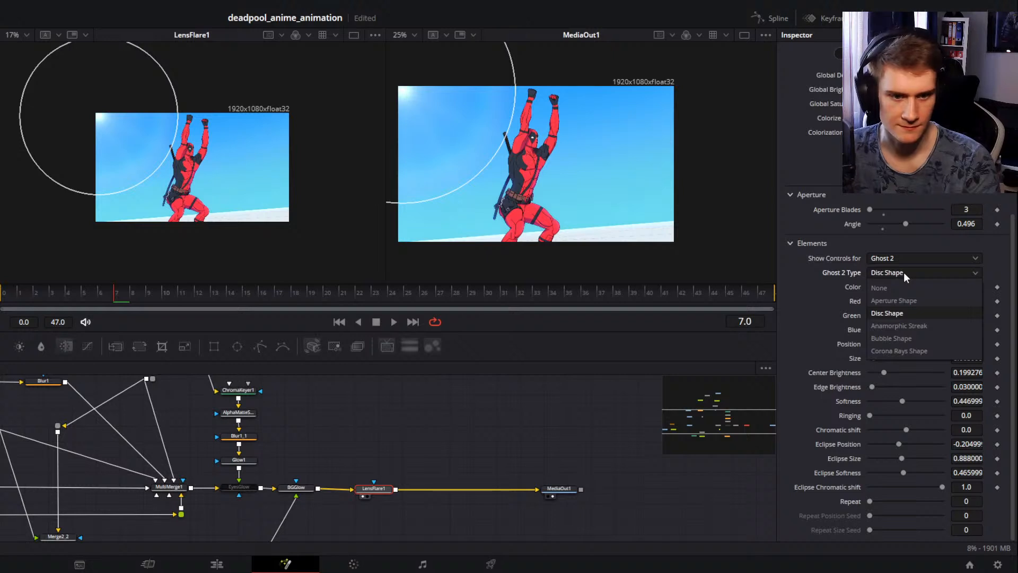
click(901, 300)
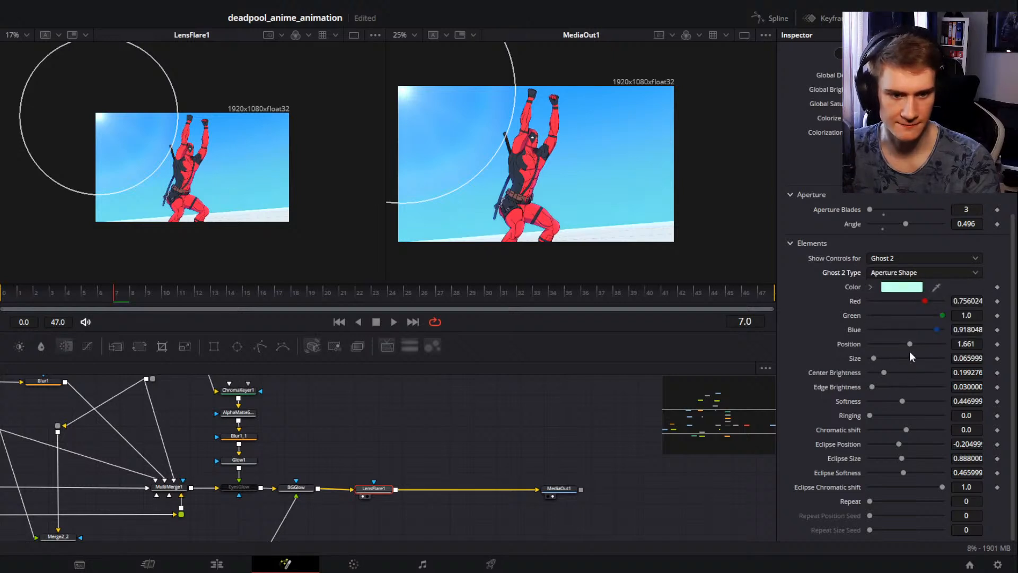
drag(884, 372, 943, 373)
click(919, 272)
click(902, 321)
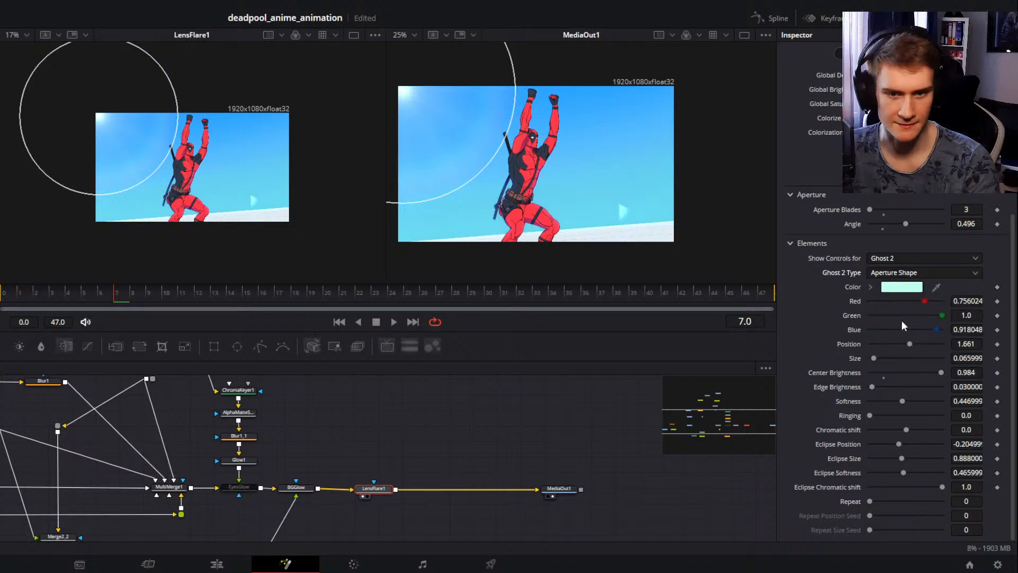
Step: Try the Bubble Shape type for Ghost 2 with an edge brightness of 0.756
click(902, 272)
click(889, 324)
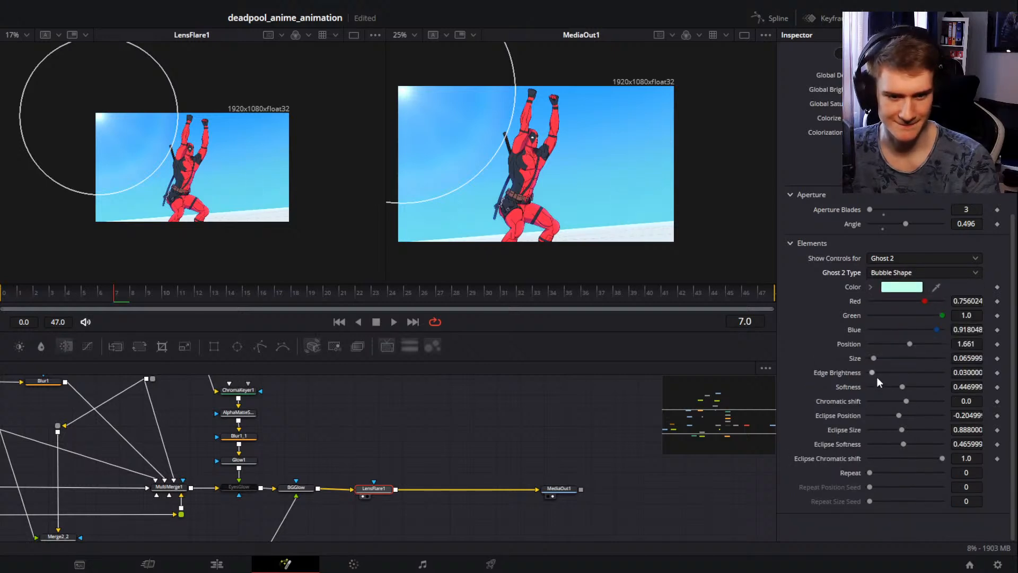
drag(874, 372, 925, 370)
Step: Try the Corona Rays Shape type for Ghost 2 with edge brightness 1.0 and undo the brightness change
click(915, 276)
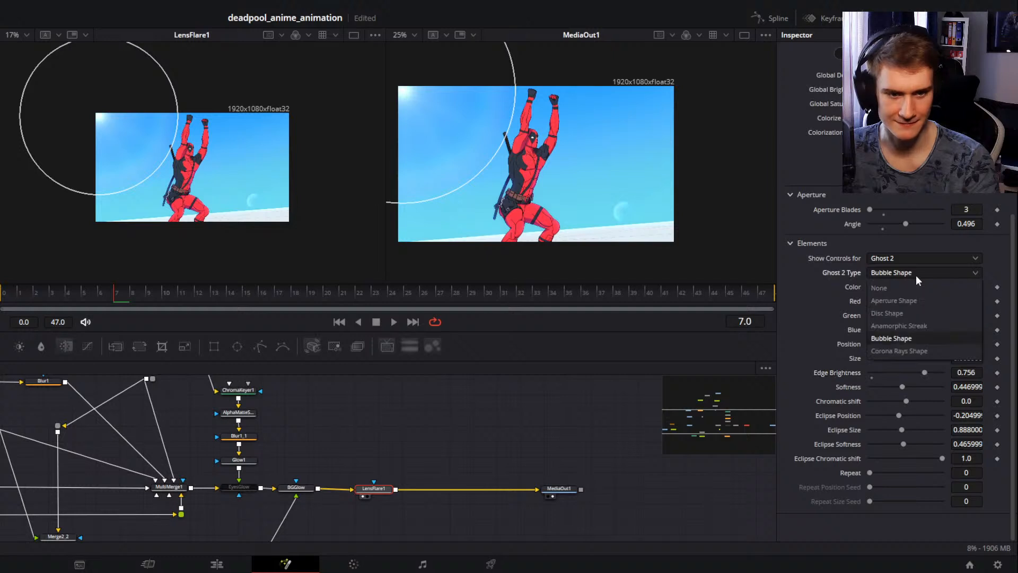
click(907, 351)
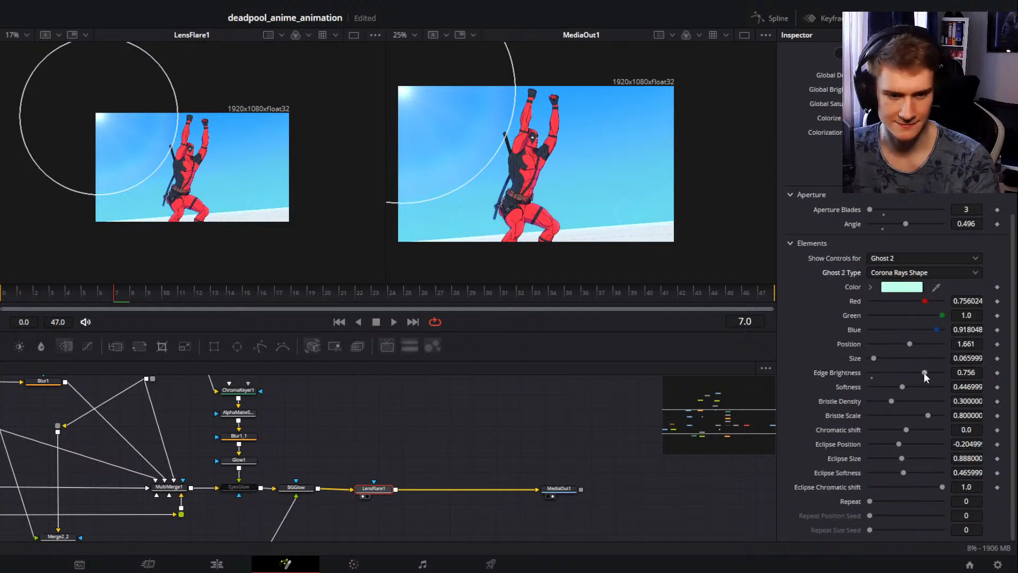
drag(923, 371, 954, 373)
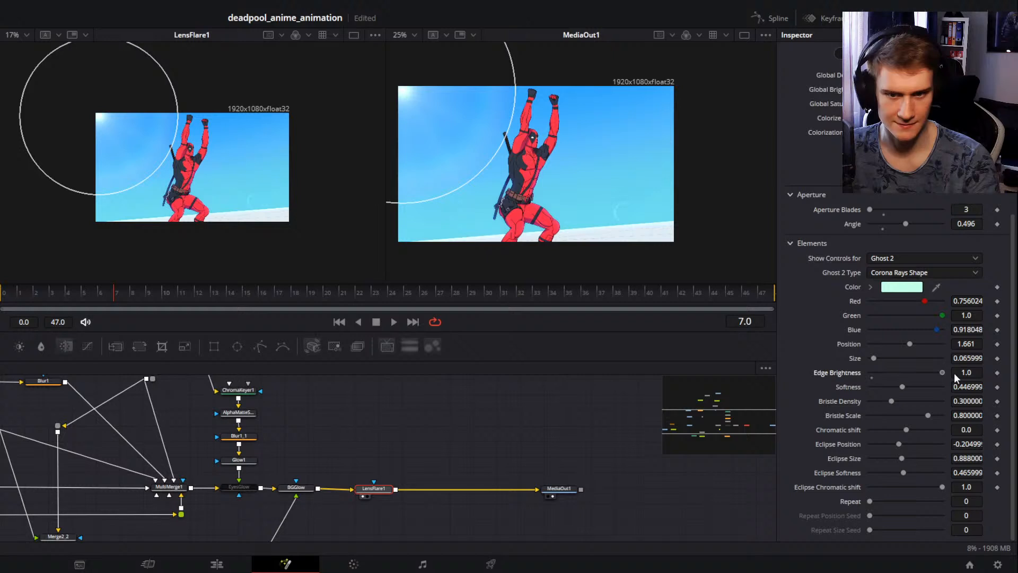
key(ctrl+z)
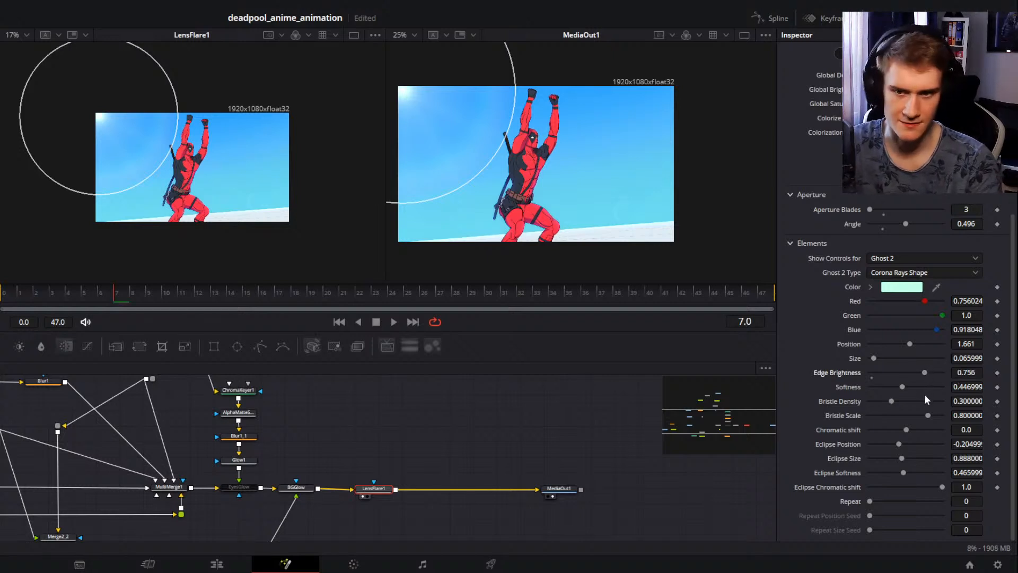
click(910, 273)
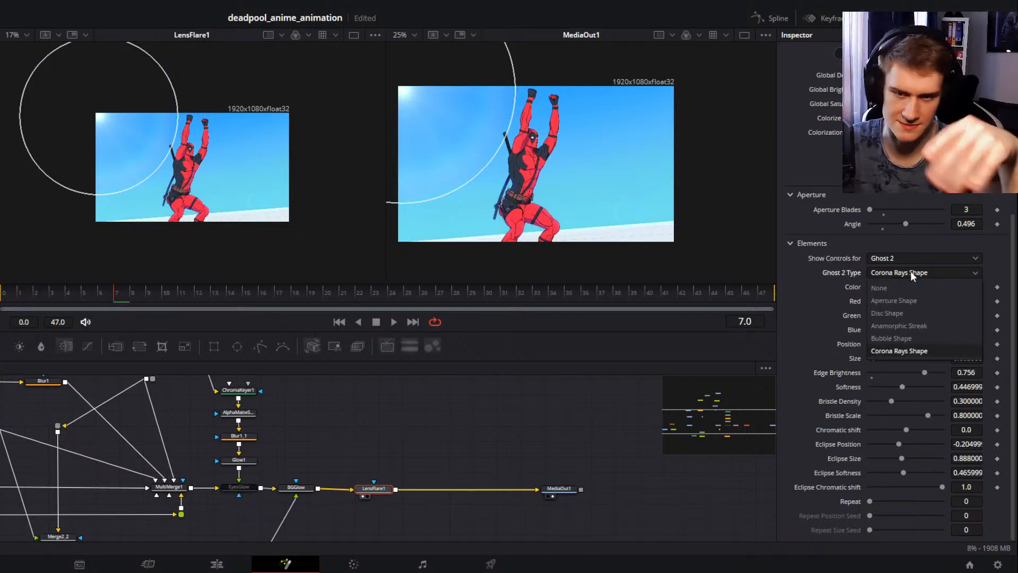
Step: Try moving the lens flare center toward the character and return it to the image's upper-left corner
click(407, 100)
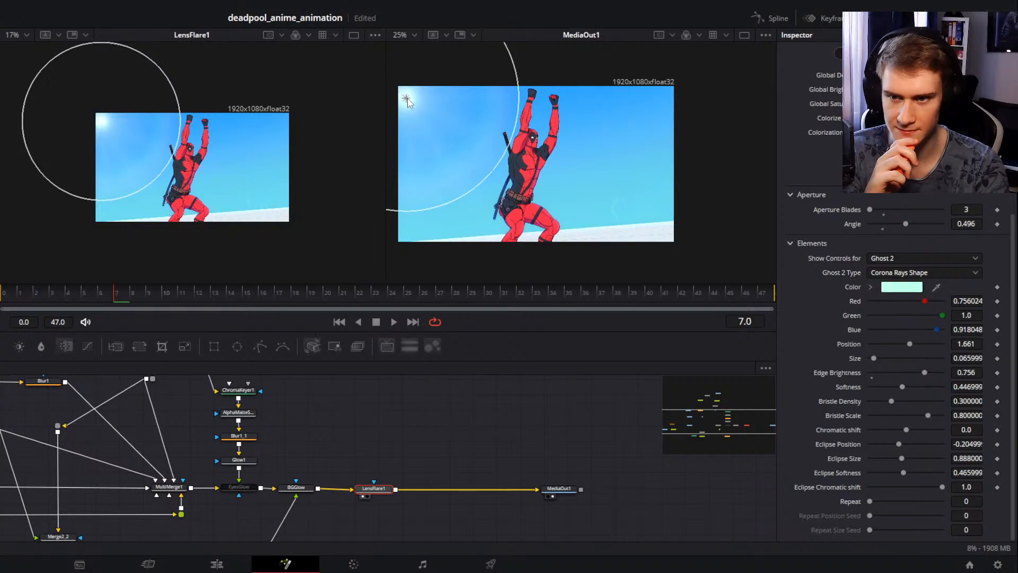
drag(407, 101, 457, 115)
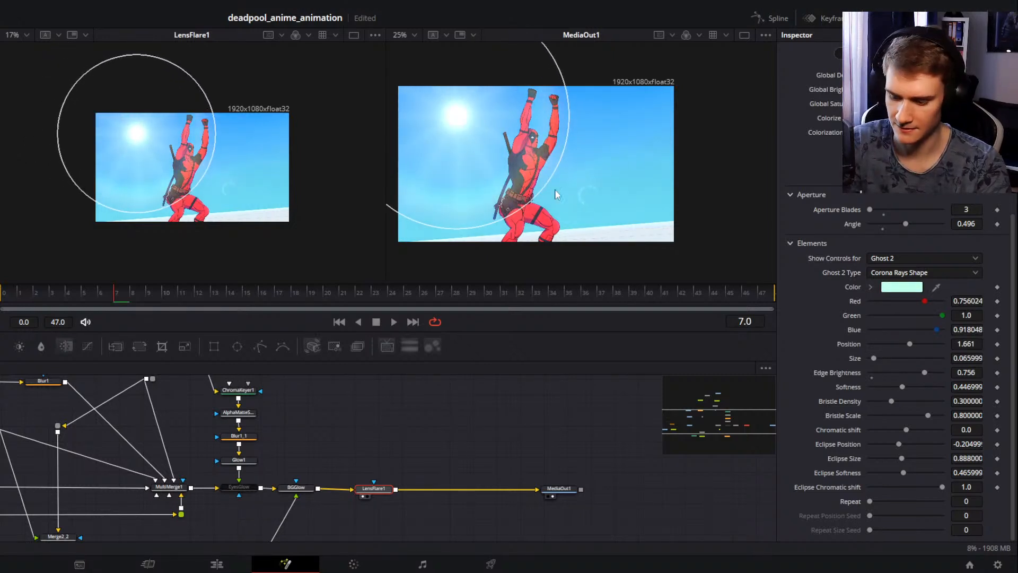
key(Up)
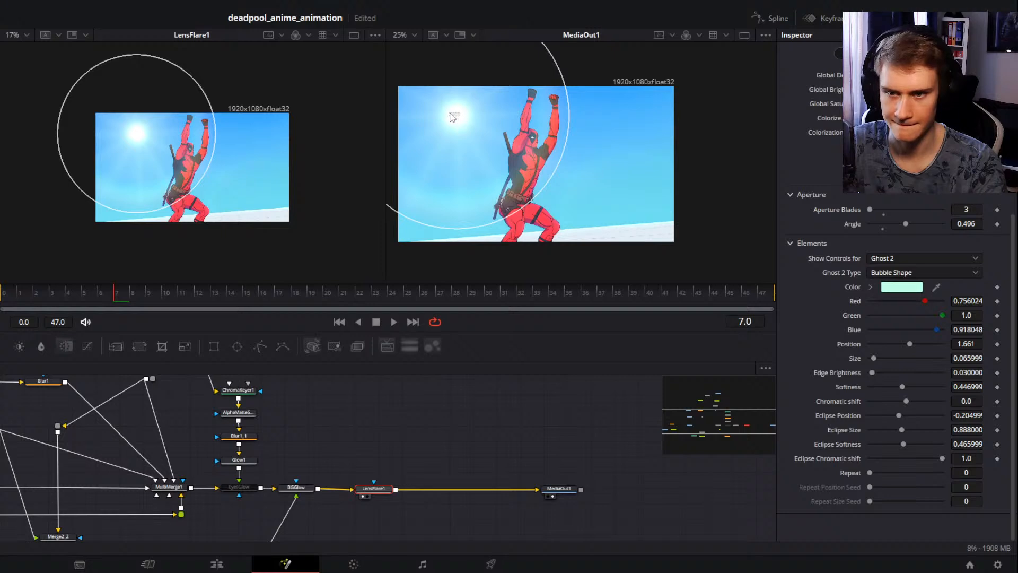
key(ctrl+s)
drag(453, 119, 403, 95)
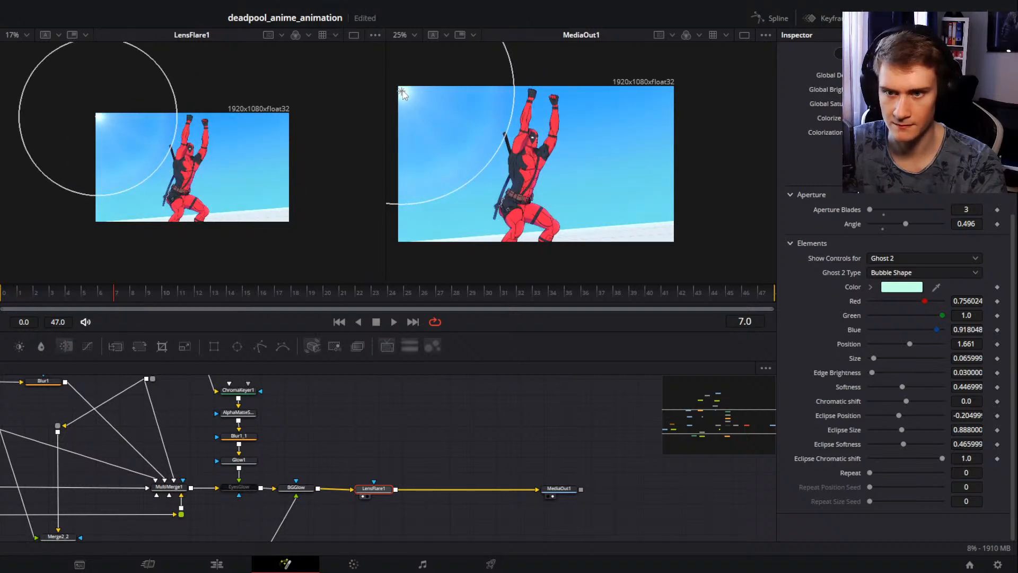
Step: Raise Ghost 2's edge brightness to 0.693 using Aperture Shape, and switch its type to Disc Shape
click(914, 272)
click(894, 300)
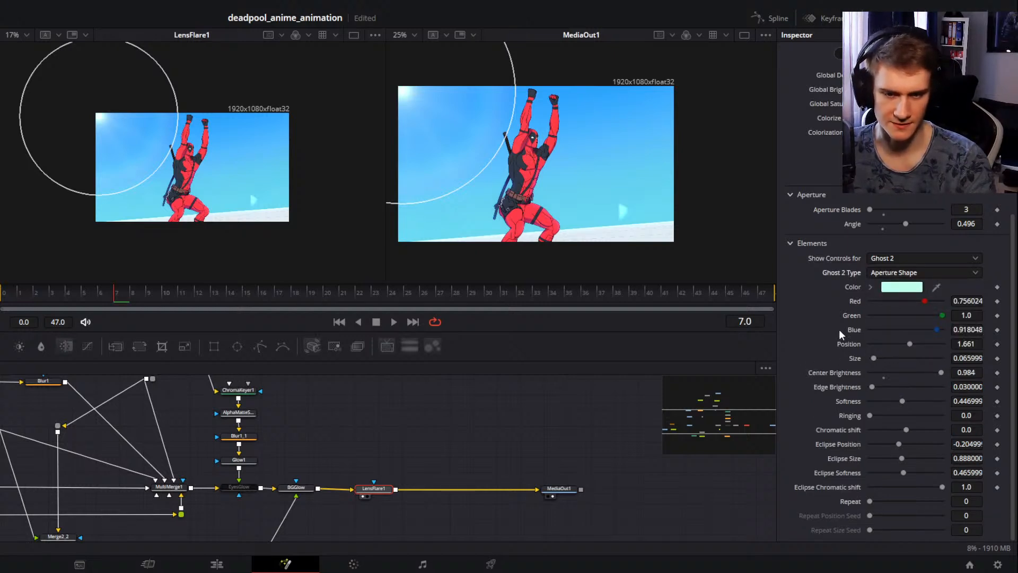
drag(870, 387, 918, 392)
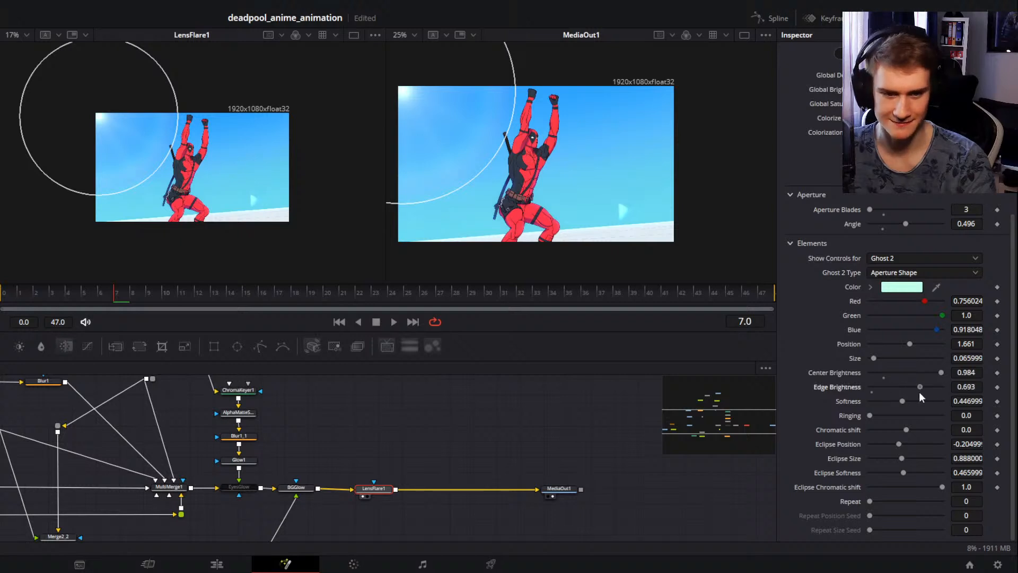
click(896, 273)
click(895, 314)
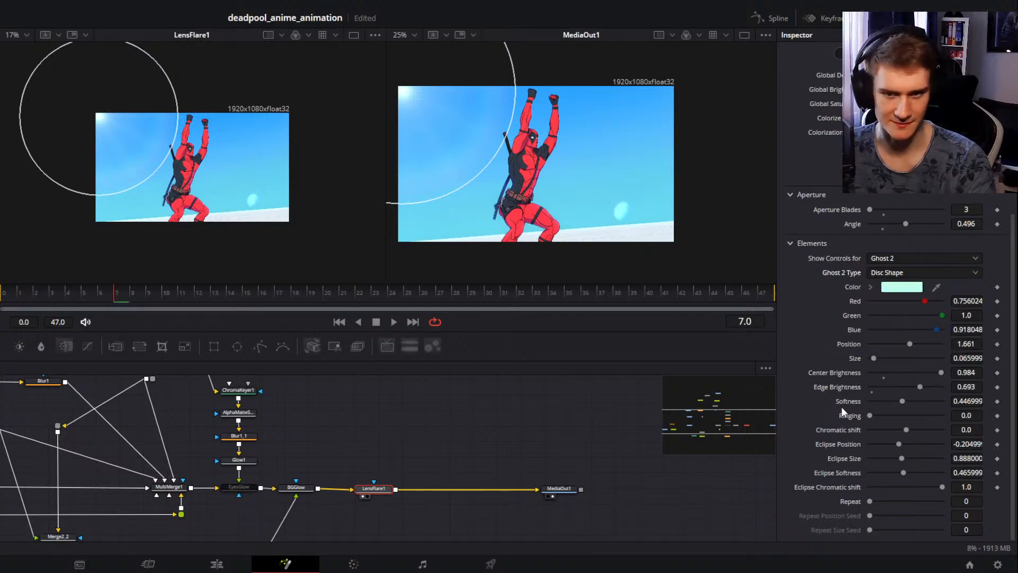
Step: Try other ringing, chromatic shift, eclipse, position and size values for Ghost 2 and restore the previous ones
drag(869, 415, 937, 429)
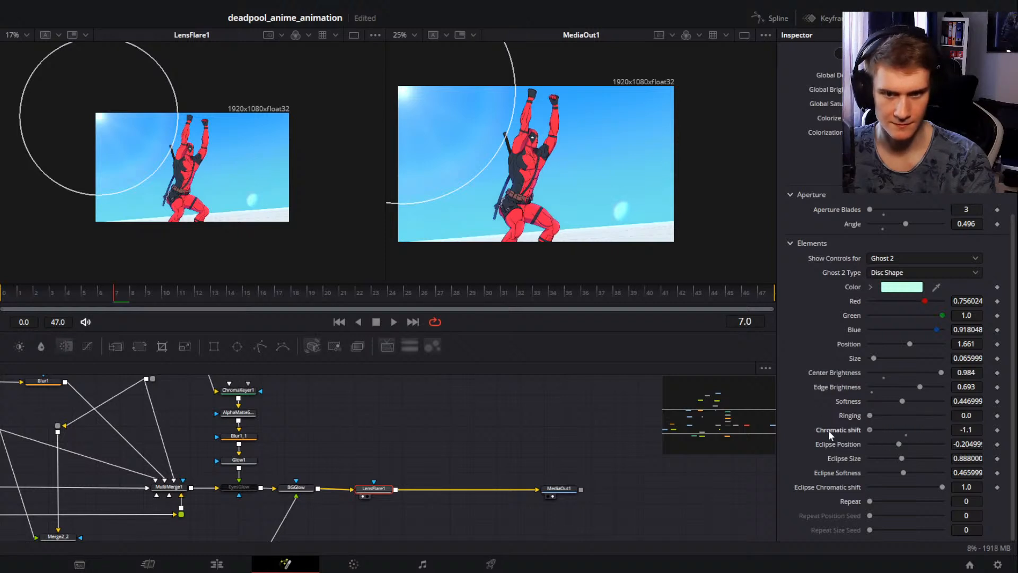
drag(828, 431, 897, 461)
click(904, 435)
click(898, 449)
click(901, 464)
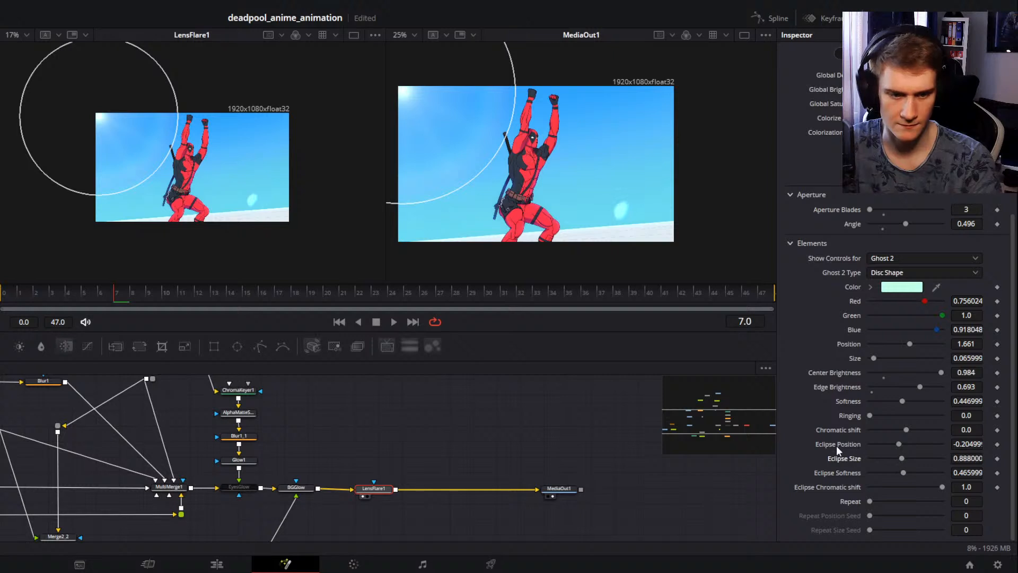
drag(909, 344, 875, 362)
double_click(897, 342)
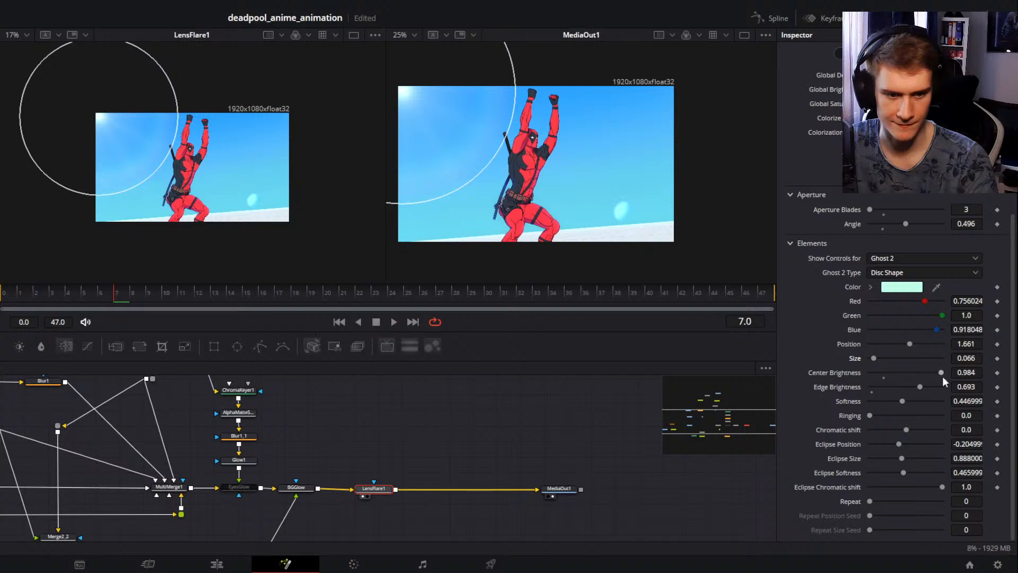
Step: Set Ghost 2's center brightness to 0.457, edge brightness 0.504, softness 0.559, repeat 2, repeat position seed 26 and repeat size seed 17
drag(941, 373, 910, 400)
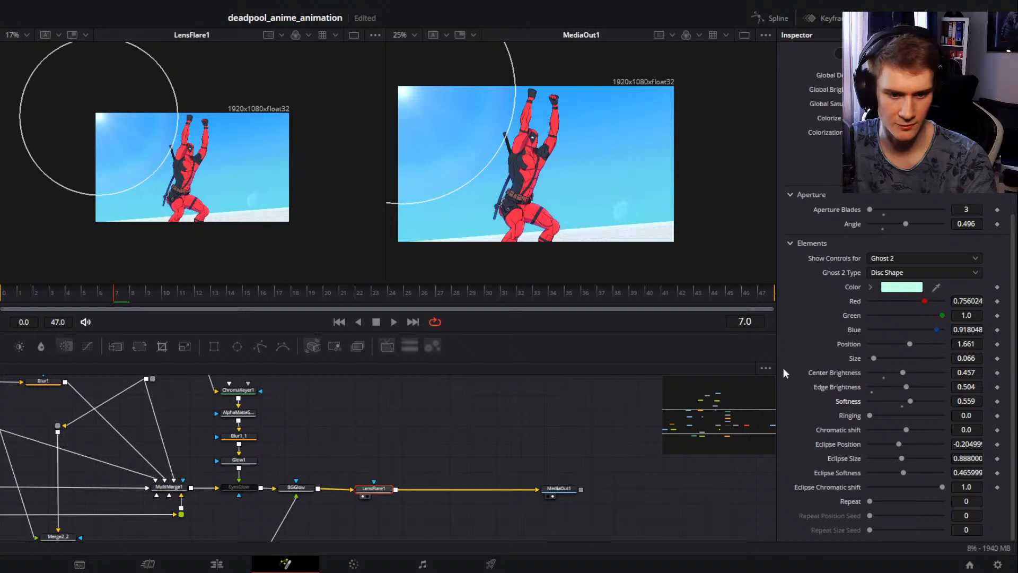
drag(870, 500, 898, 504)
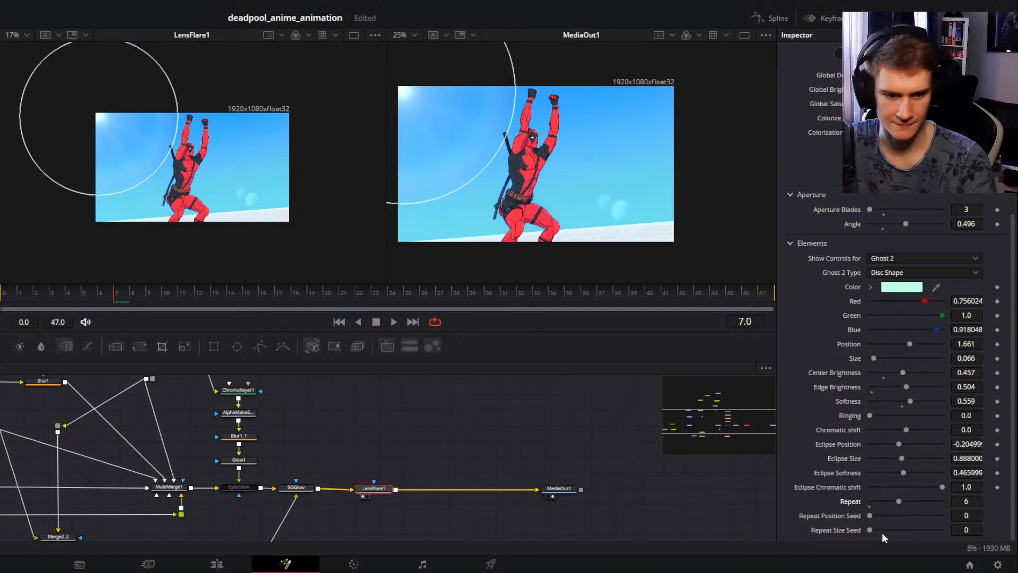
drag(869, 516, 908, 515)
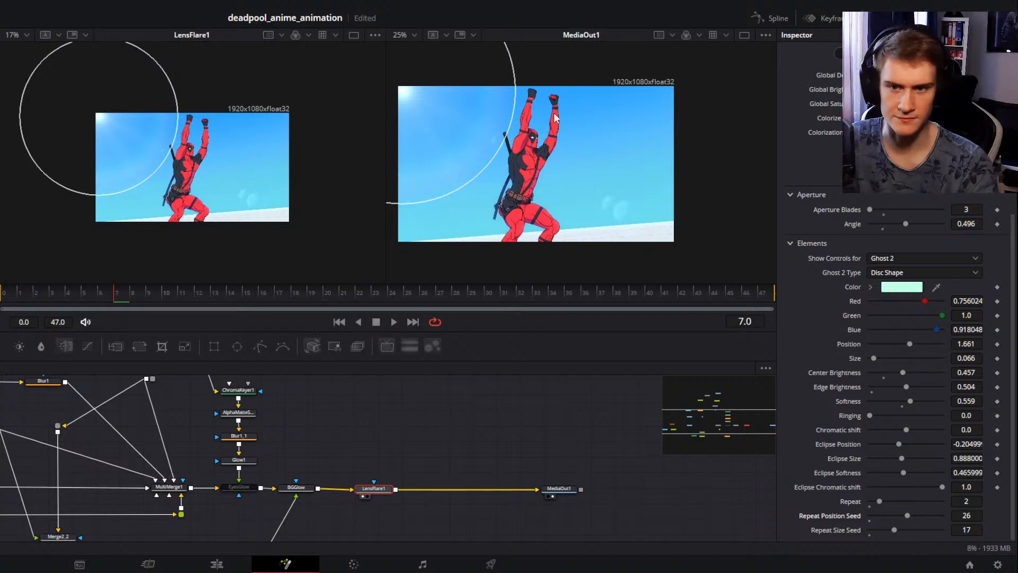
Step: Deselect the LensFlare1 node and save the project
click(541, 398)
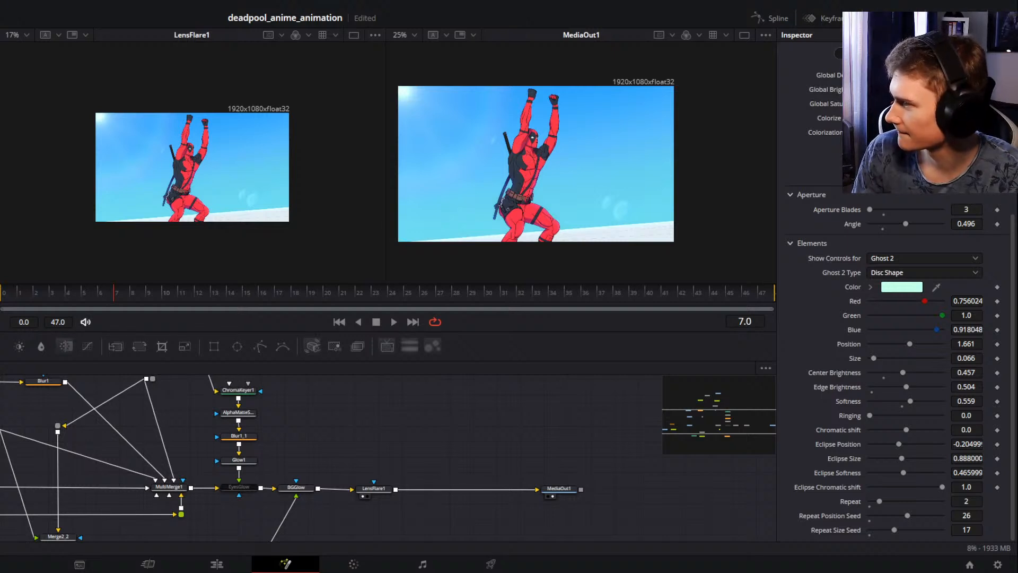
key(ctrl+s)
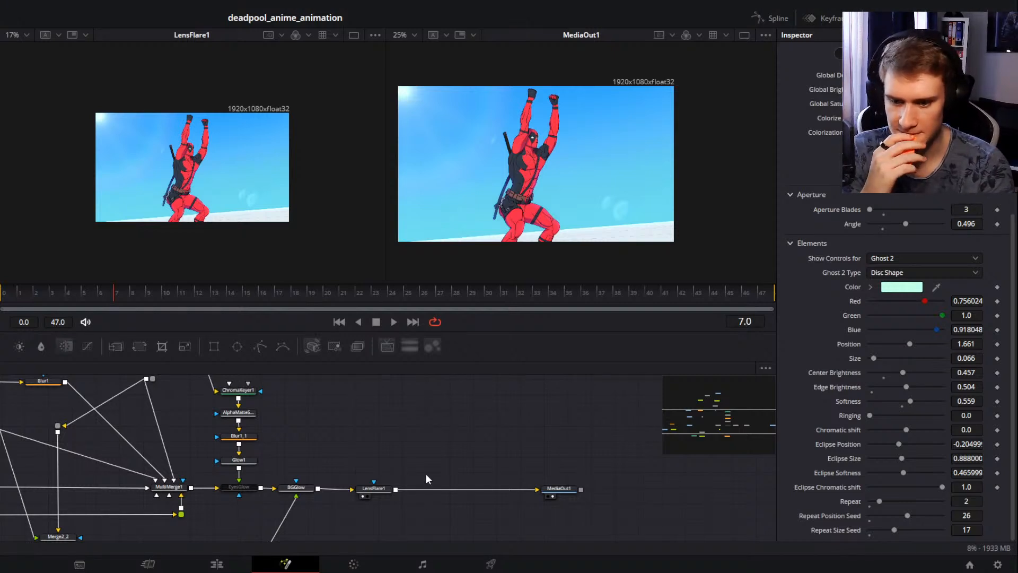
Step: Move the LensFlare1 node slightly closer to BGGlow in the node graph and deselect it
drag(375, 491, 365, 492)
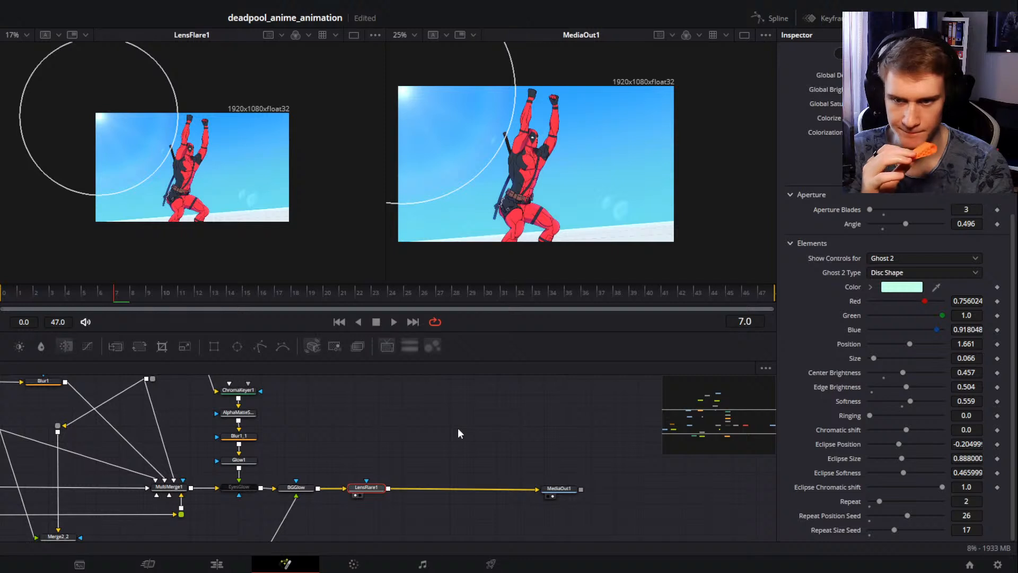
click(459, 430)
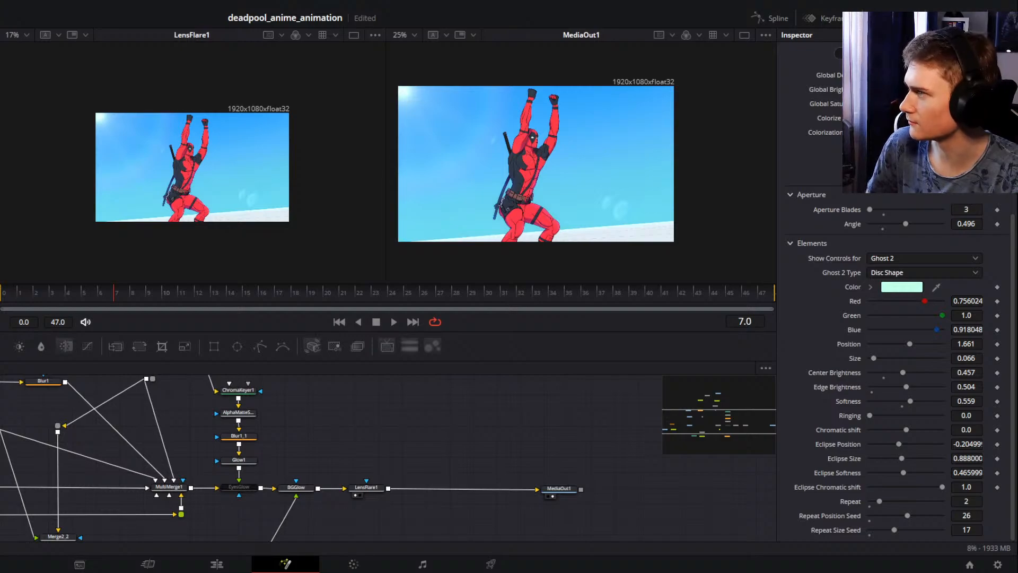
Step: Bring the browser window showing YouTube onto this screen and enlarge it to cover most of the display
drag(1017, 318, 404, 65)
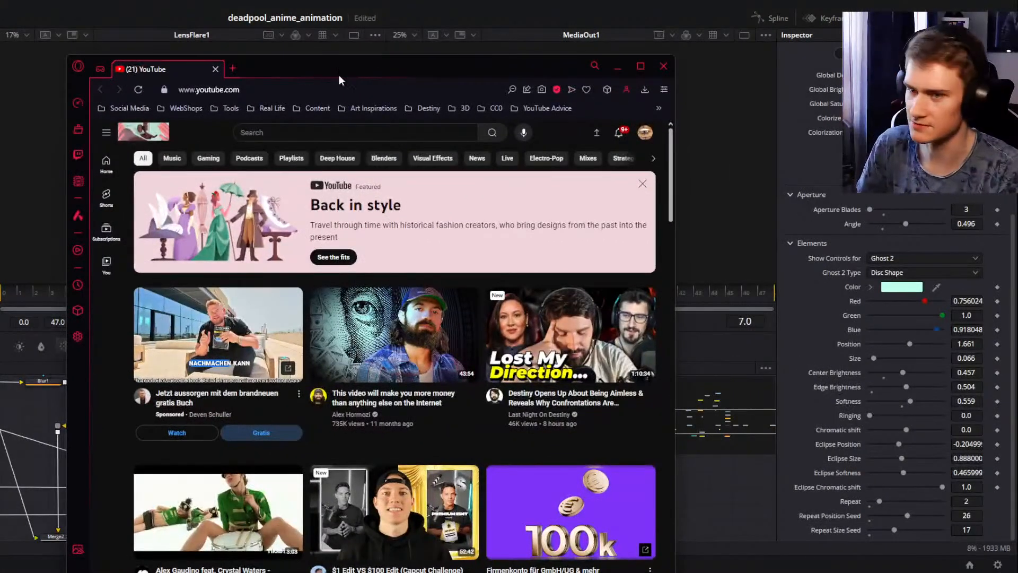
drag(339, 75, 351, 80)
double_click(509, 59)
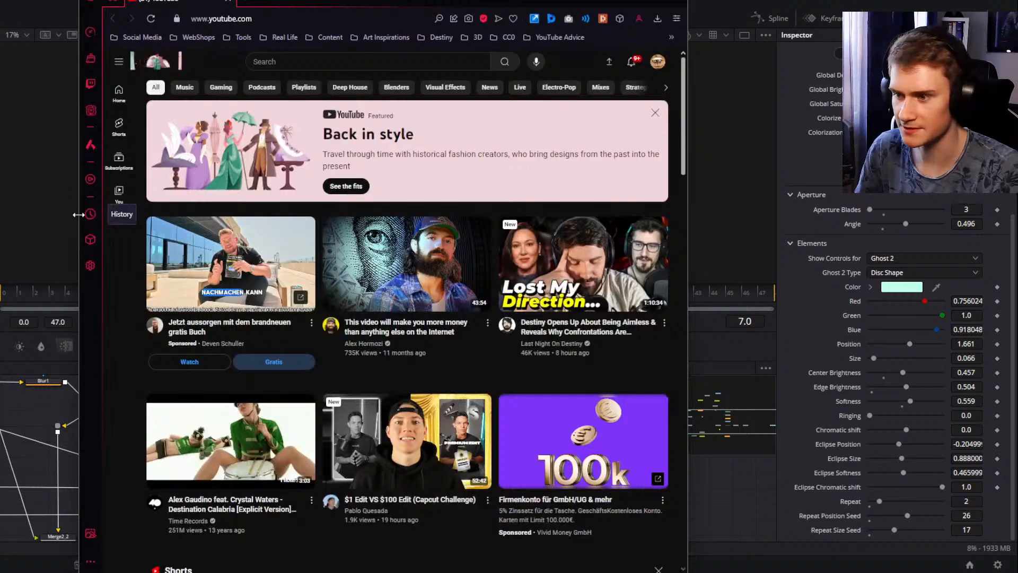
drag(78, 215, 0, 215)
drag(687, 147, 912, 146)
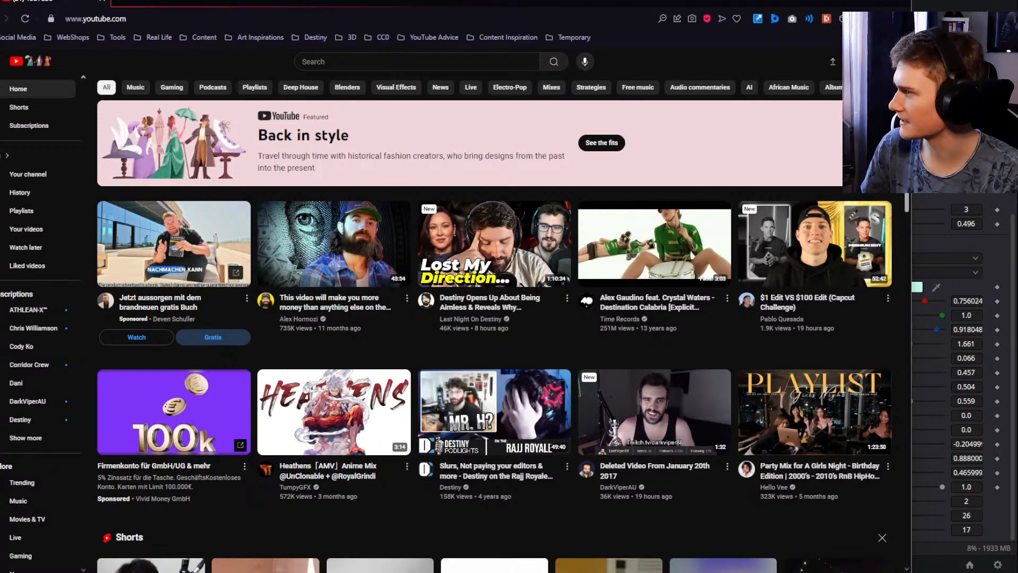
Step: Search YouTube for "shadow wizard money gang"
click(392, 62)
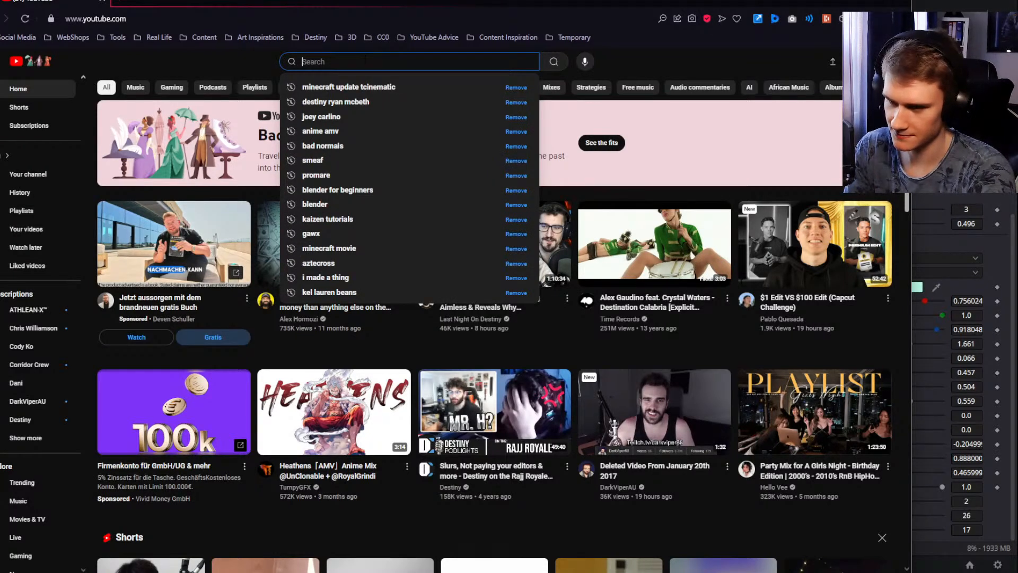
text(shadow)
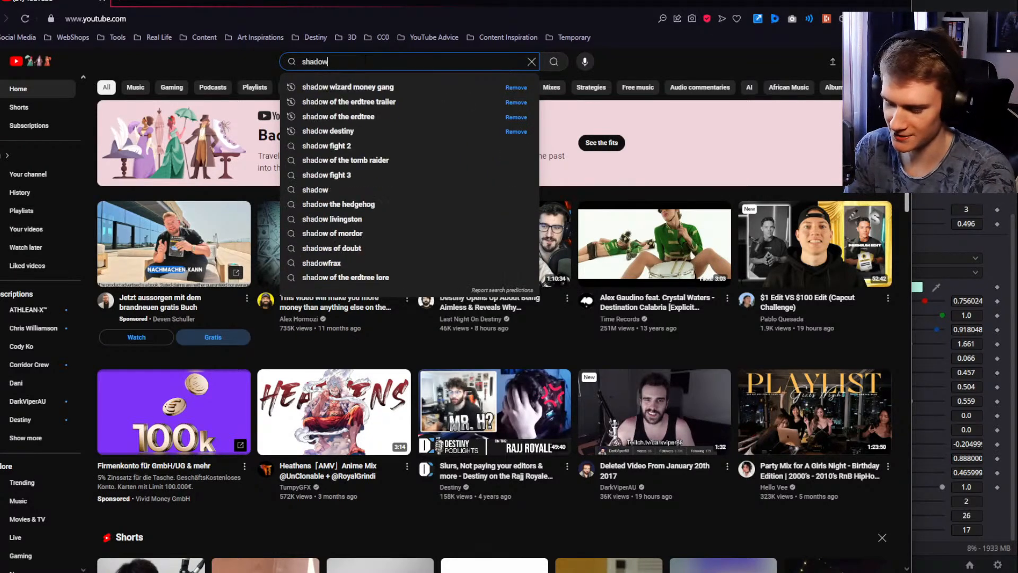
text( wizard money gan)
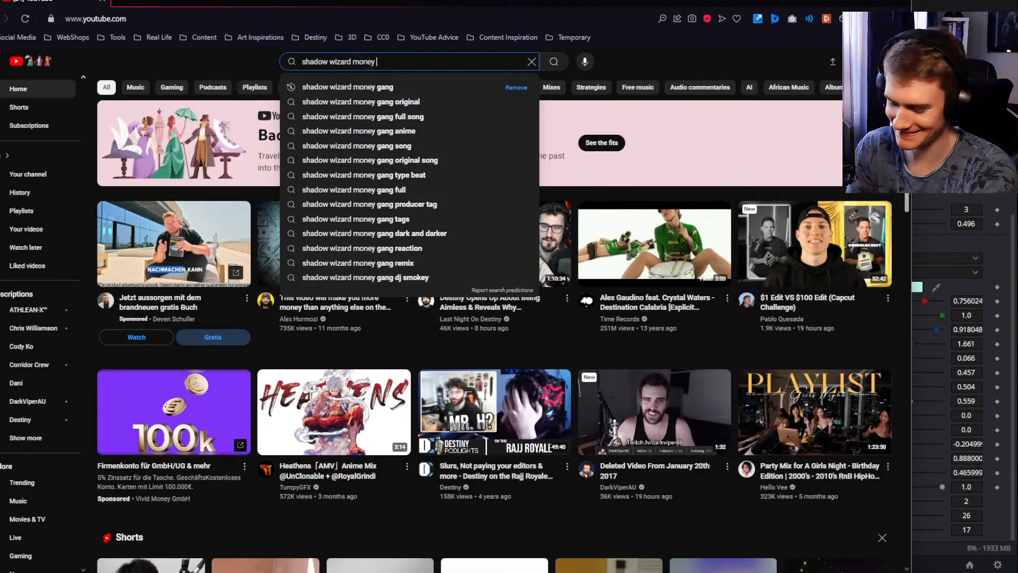
text(g)
key(Return)
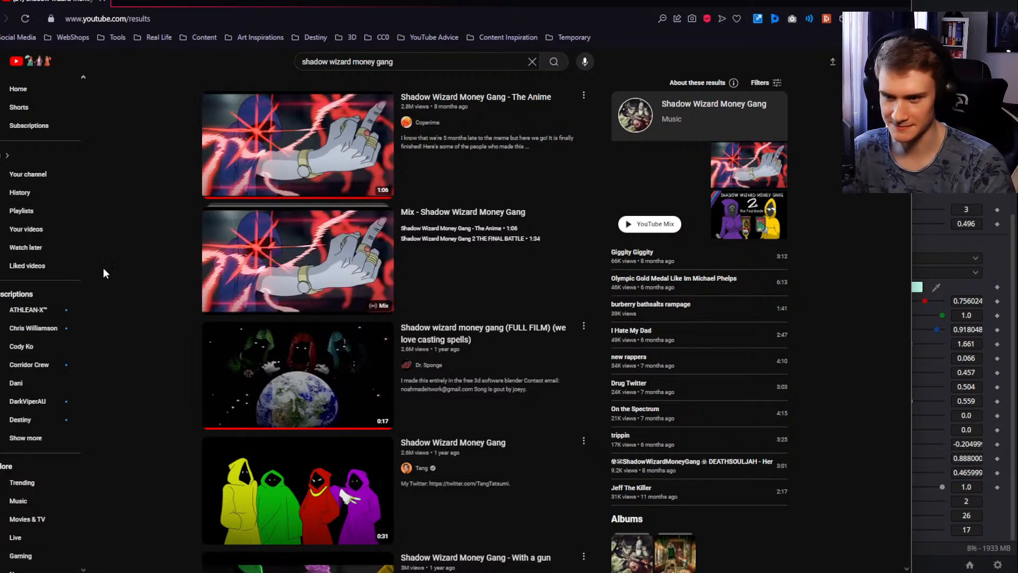
Step: Open the video "Shadow Wizard Money Gang - The Anime", get past the ad, and play it unmuted with the volume adjusted
click(292, 269)
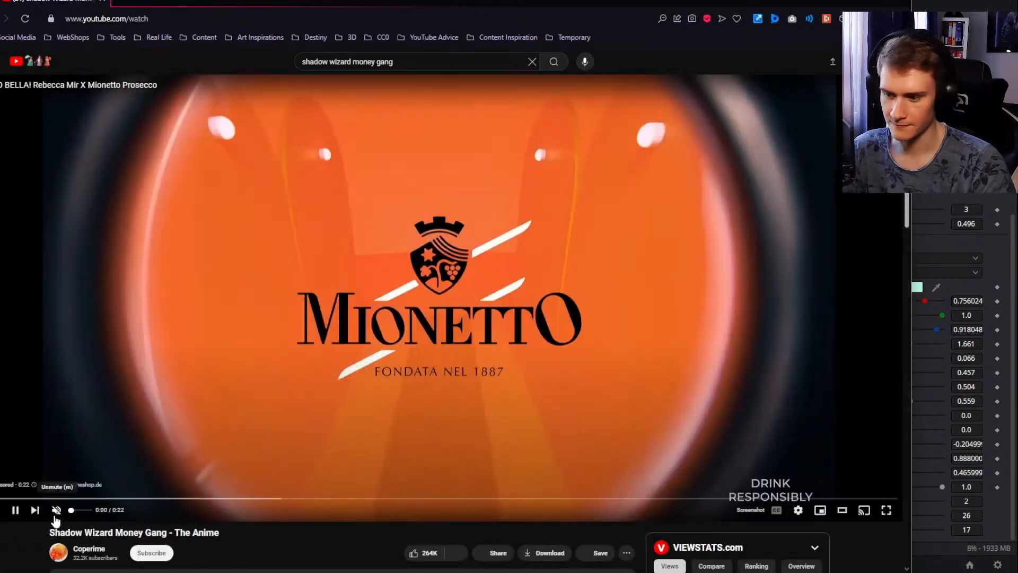
click(16, 513)
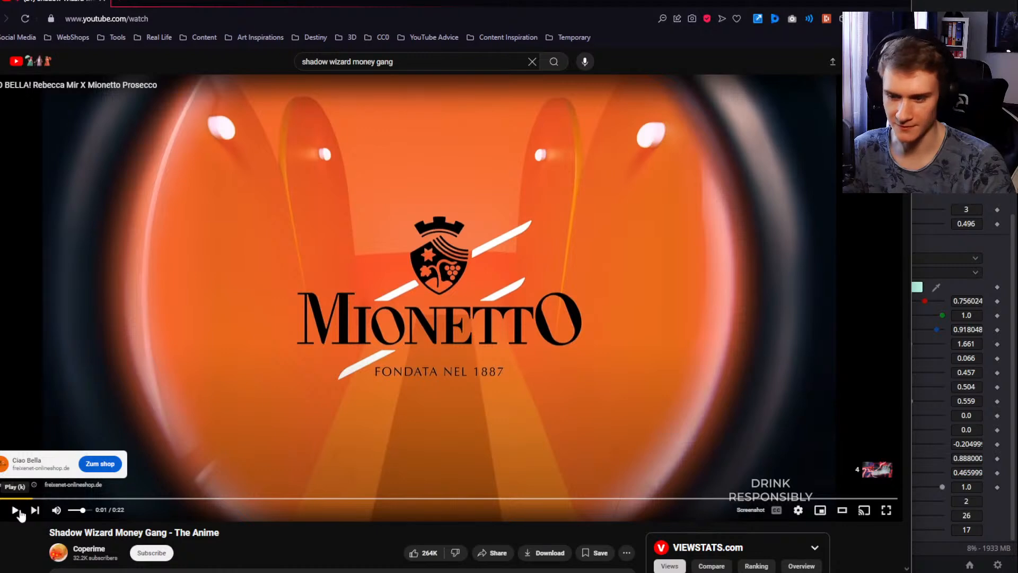
click(58, 516)
click(509, 344)
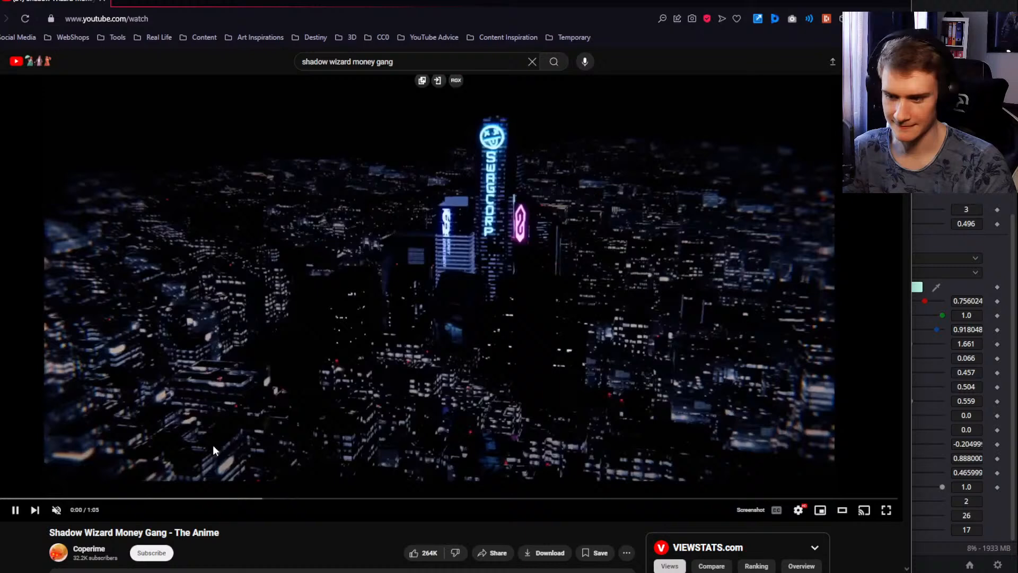
click(15, 511)
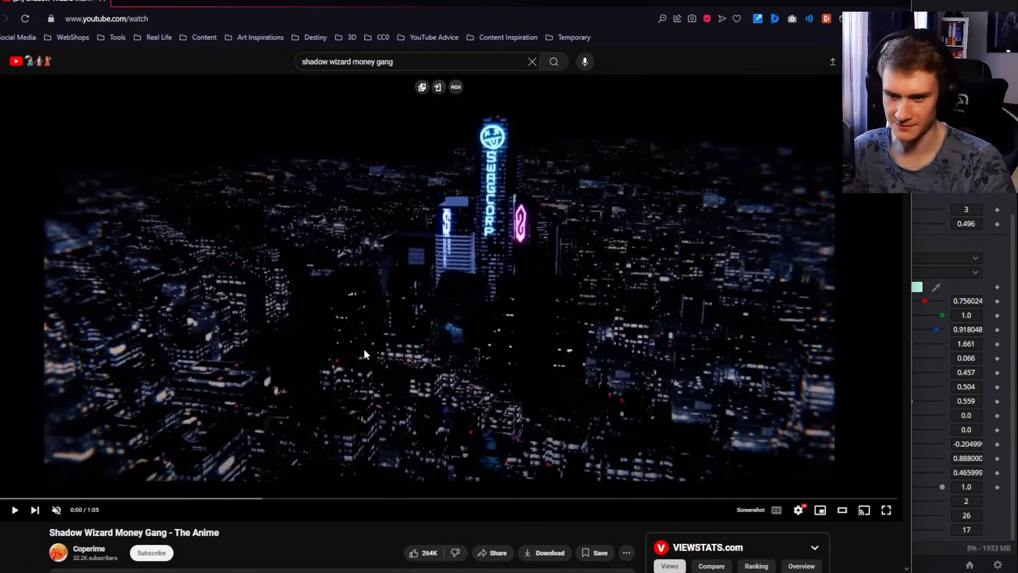
click(56, 510)
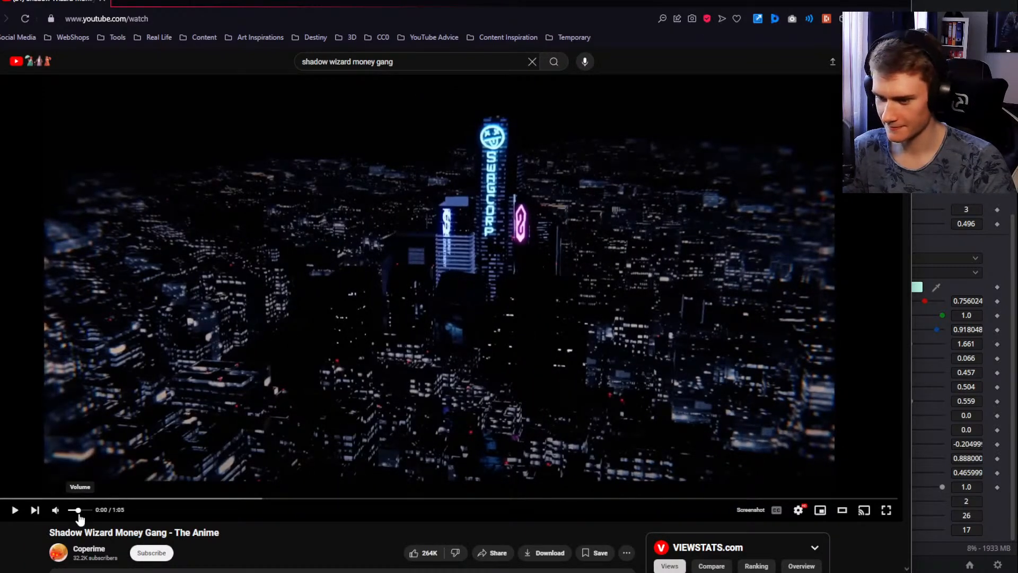
click(394, 311)
drag(78, 514, 86, 515)
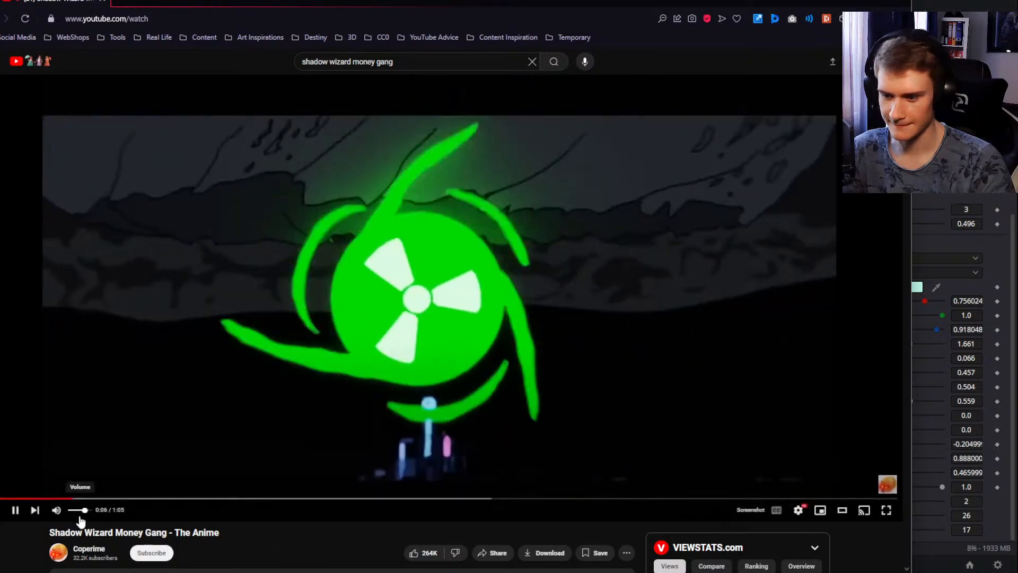
click(78, 511)
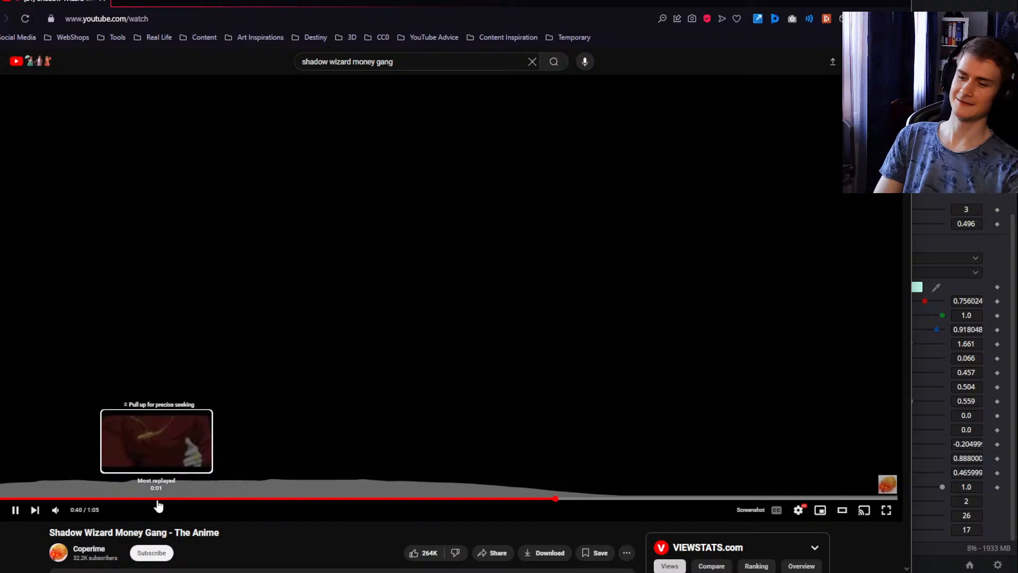
Step: Pause the video and jump through its shots at 0:12, 0:14, 0:20 and 0:19
click(159, 498)
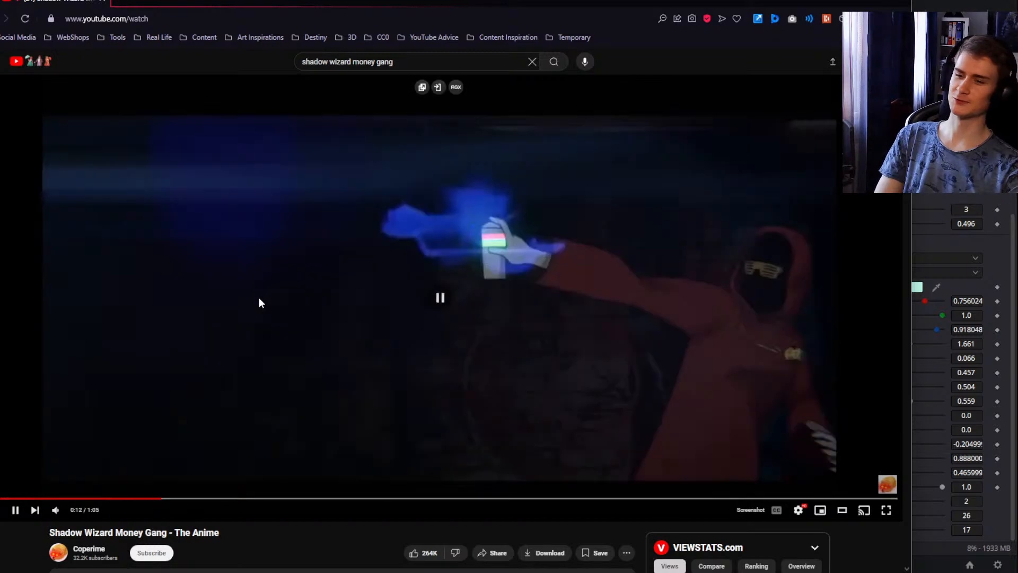
click(259, 303)
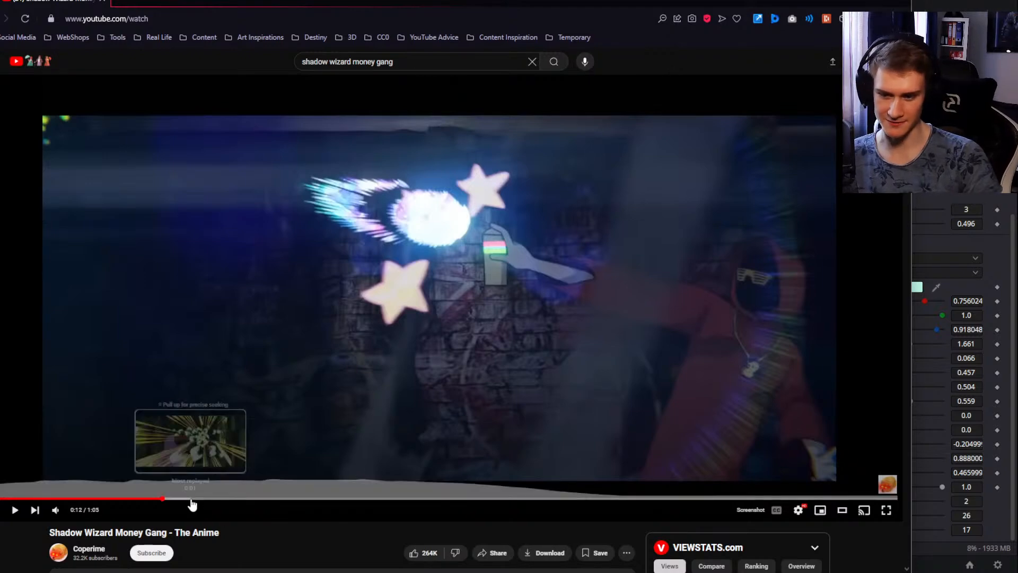
click(191, 501)
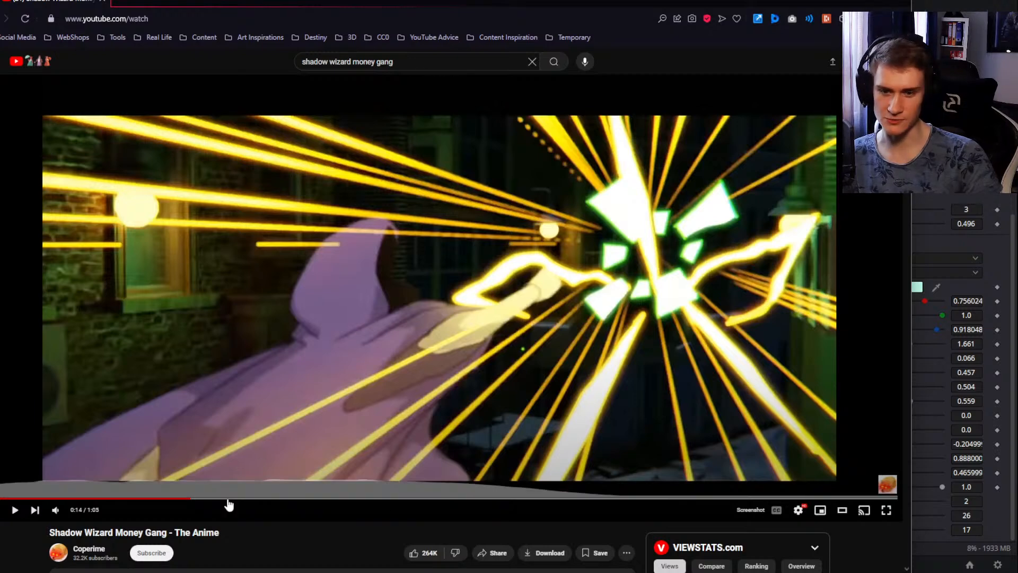
drag(228, 503, 228, 504)
click(276, 500)
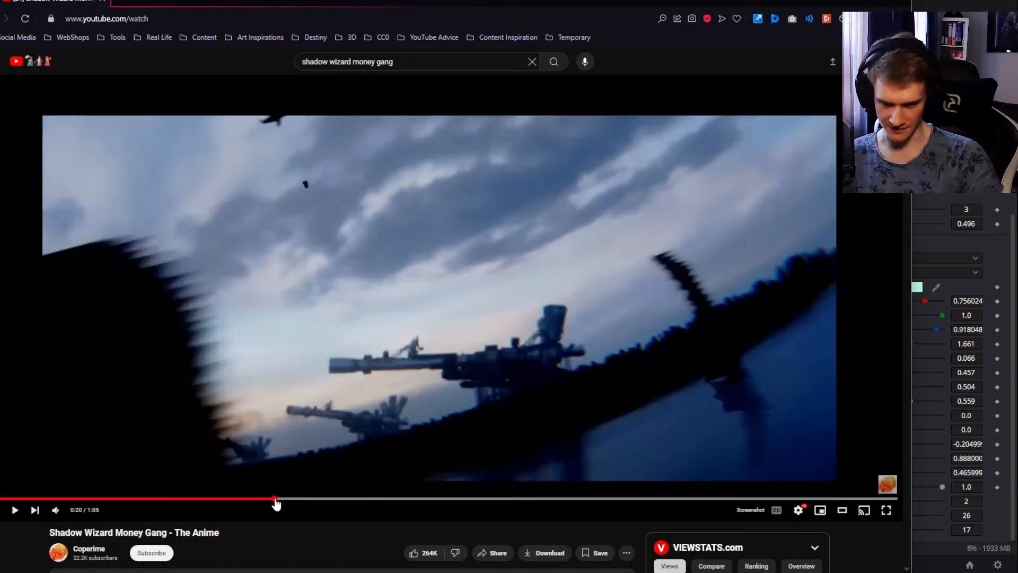
click(261, 500)
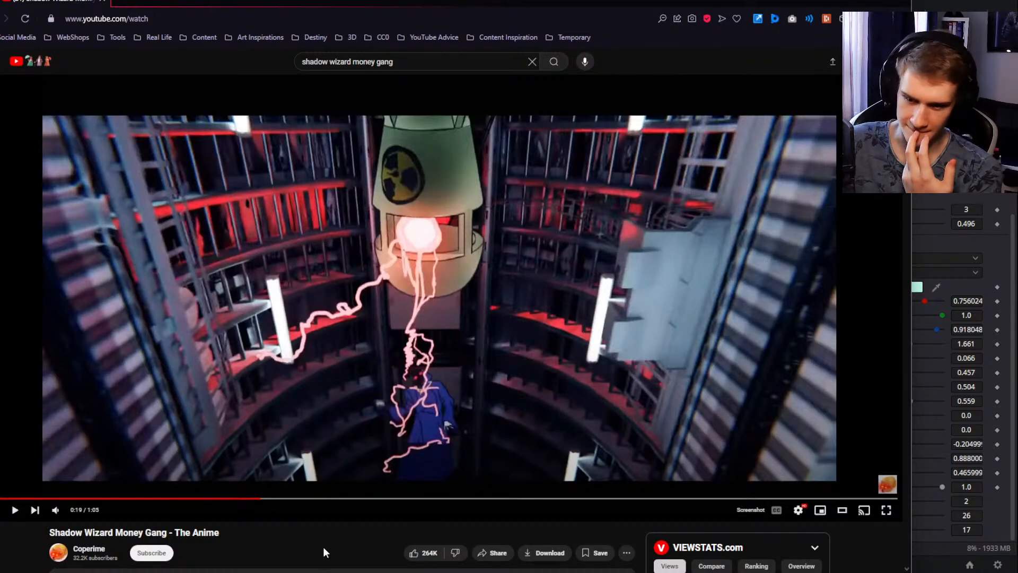
Step: Mute the video and play it in short bursts from 0:19 to 0:22 to examine the sun flare in the sky shot
key(space)
key(space)
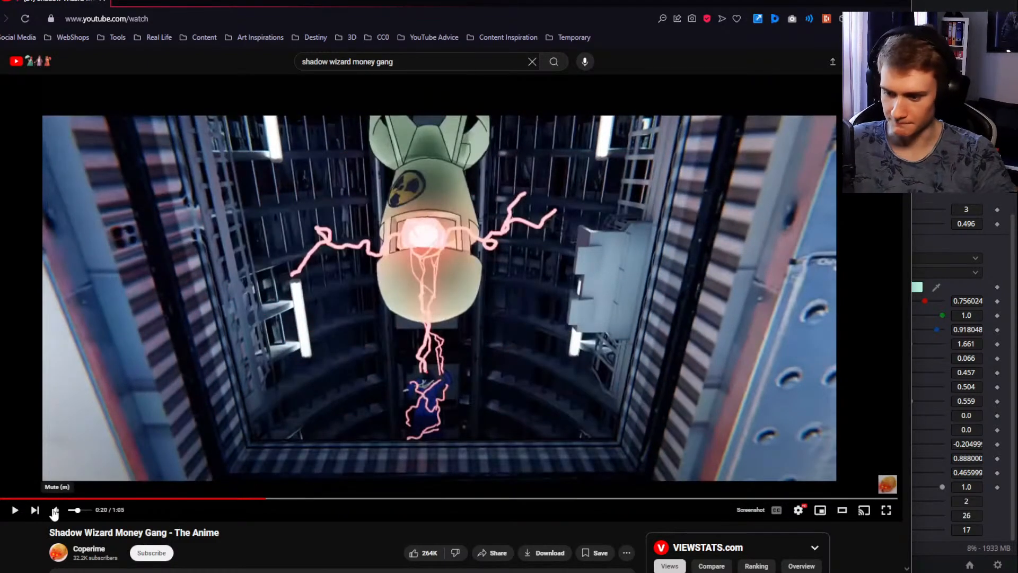
click(54, 510)
key(space)
key(space)
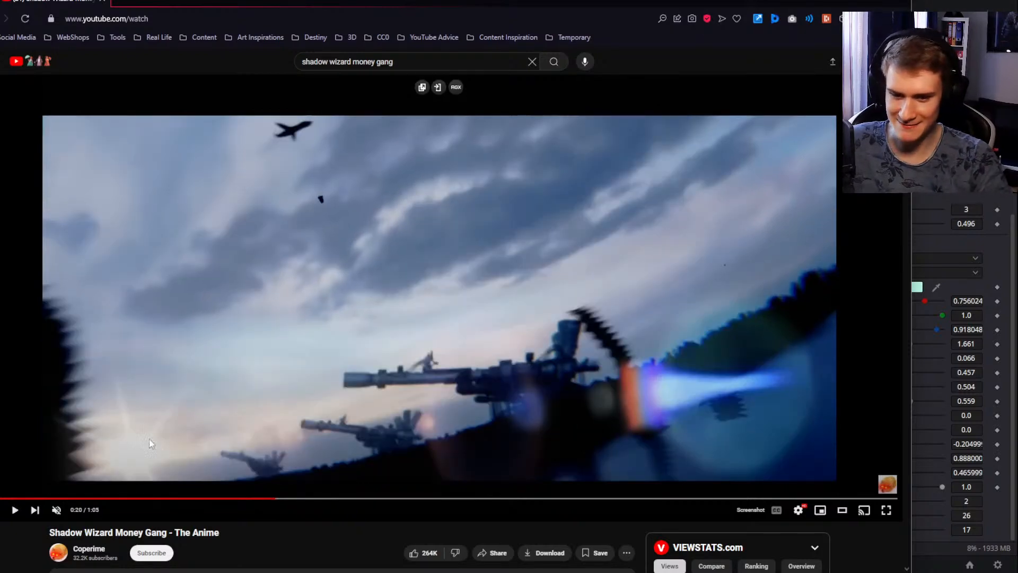
key(space)
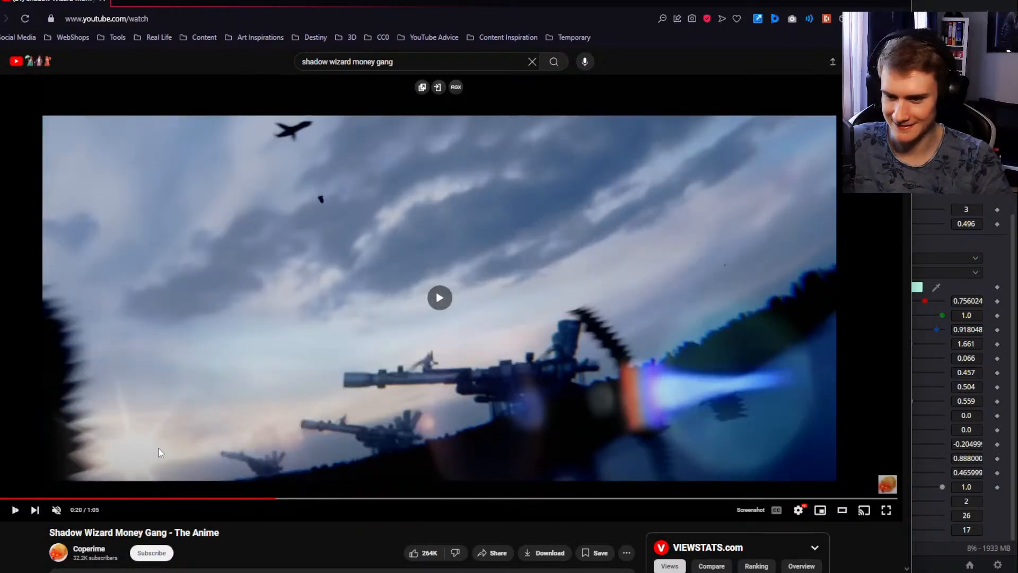
key(space)
key(space)
key(space)
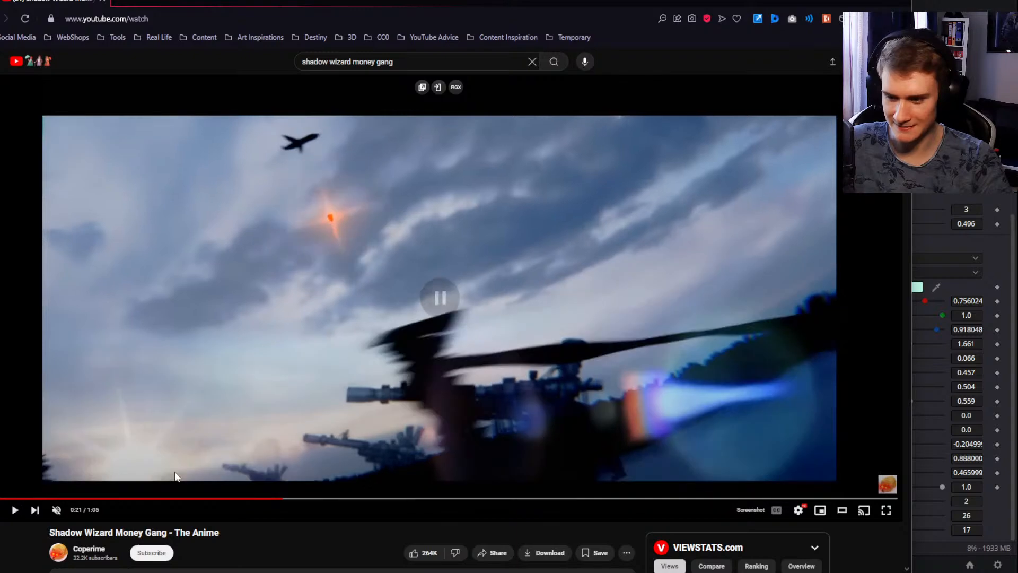
key(space)
key(space)
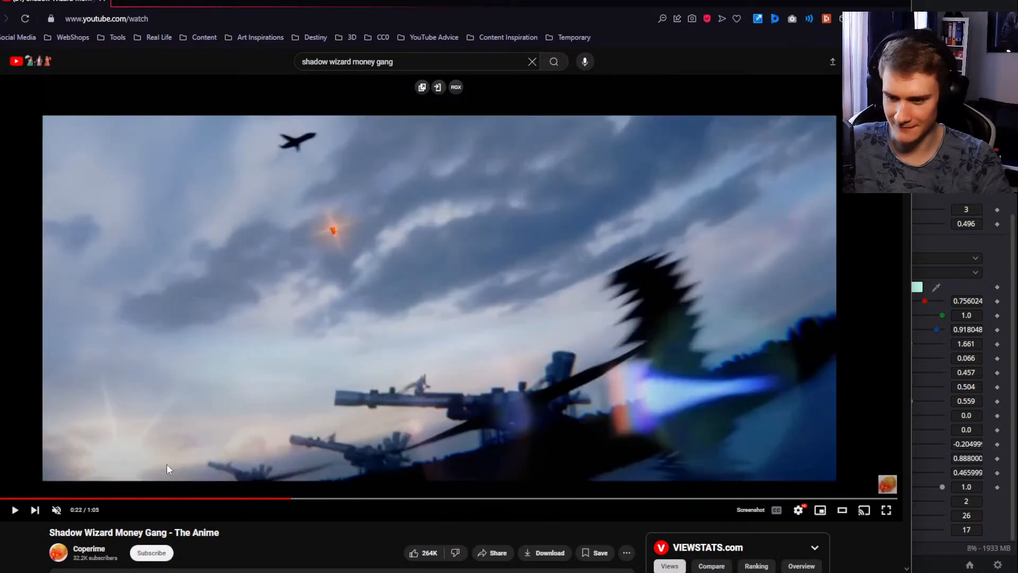
click(286, 499)
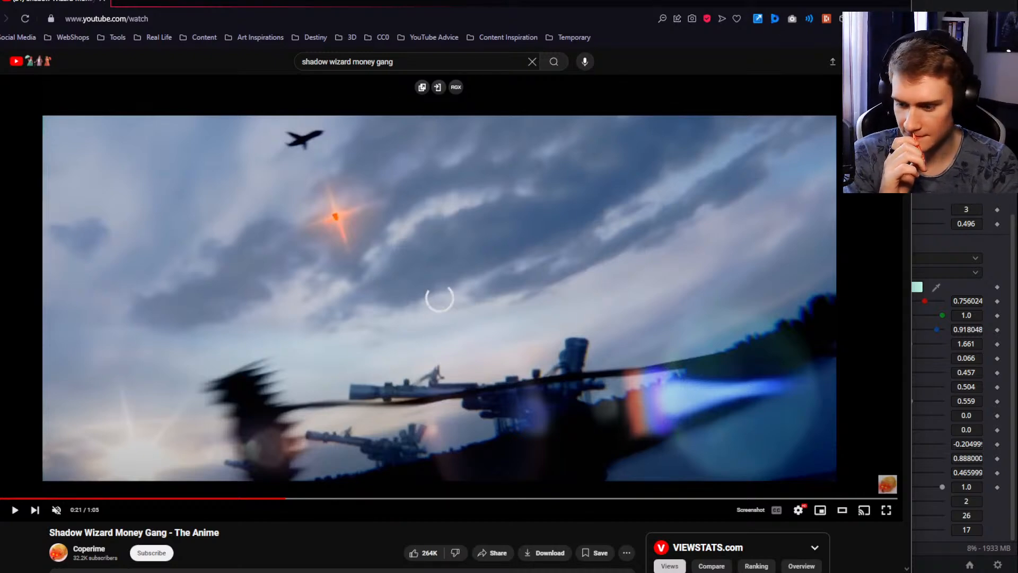
Step: Jump the video back to around 0:08, then switch back to DaVinci Resolve
mouse_move(147, 572)
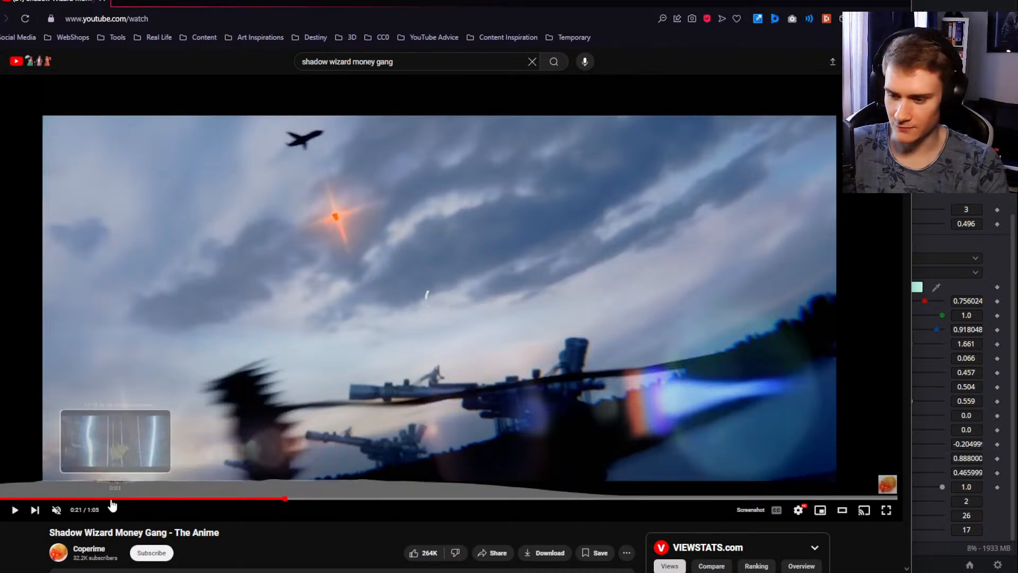
drag(110, 501, 111, 504)
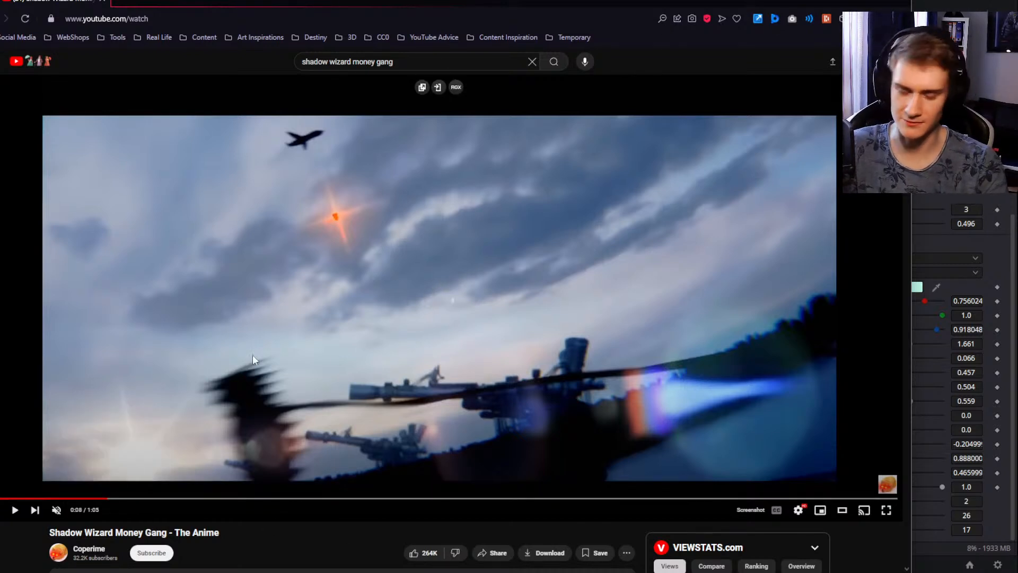
key(Left)
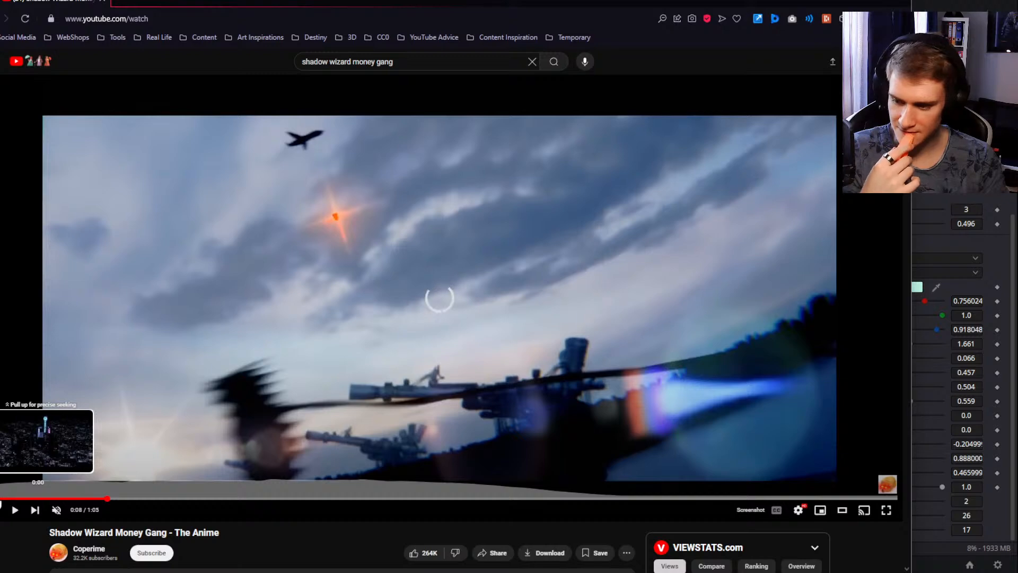
key(alt+Tab)
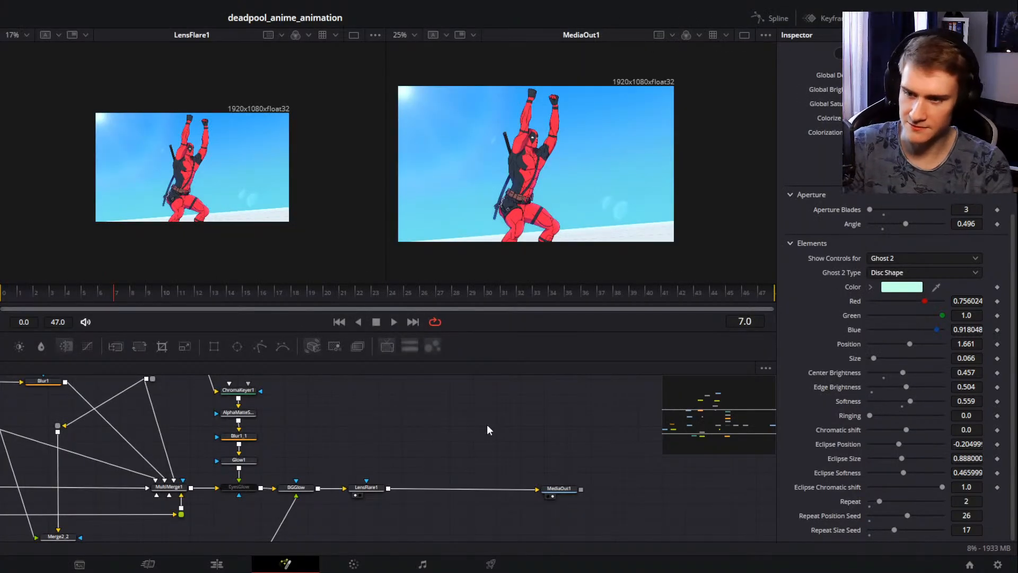
drag(452, 447, 419, 418)
drag(316, 411, 257, 412)
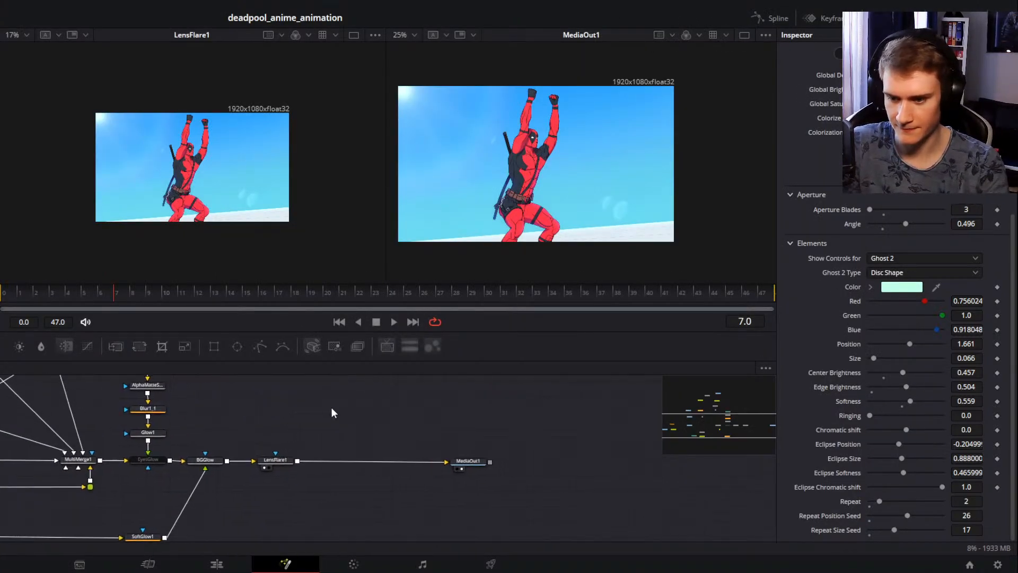
key(shift+space)
text(deha)
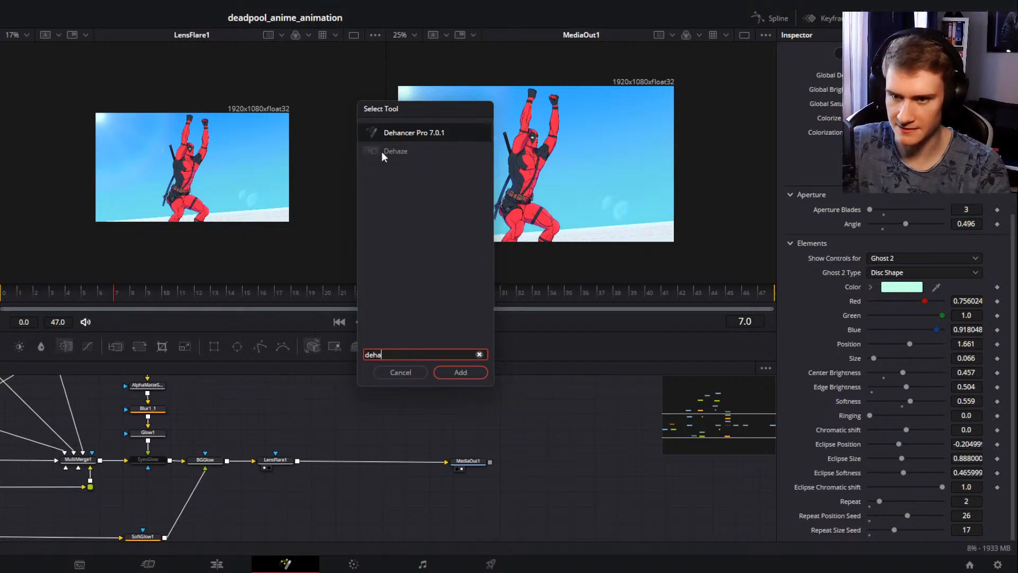
click(402, 373)
Step: Search the tool list for "hala" and add a Halation node to the composite
drag(361, 420, 305, 420)
scroll(297, 420, up, 2)
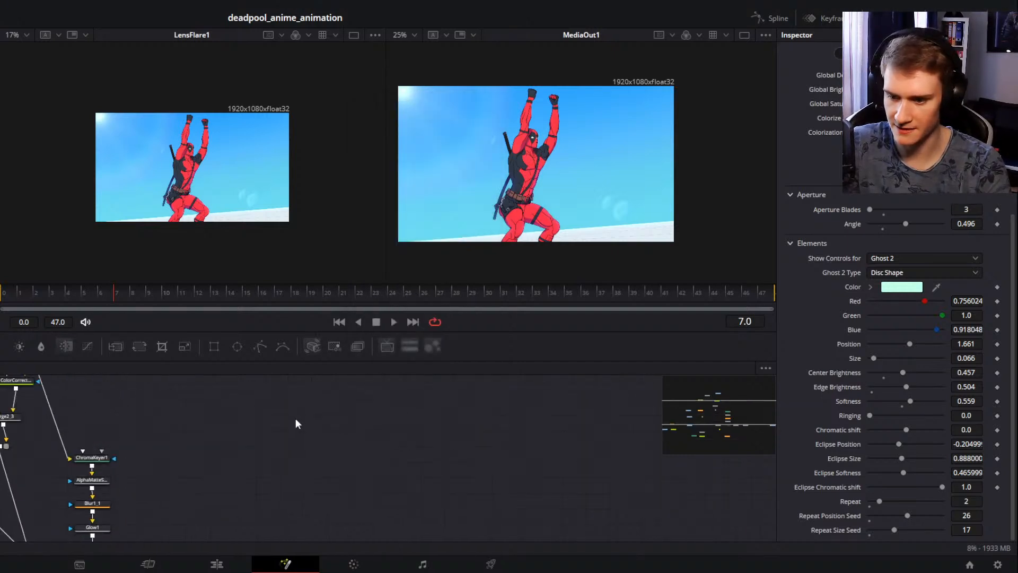
scroll(295, 418, down, 4)
key(shift+space)
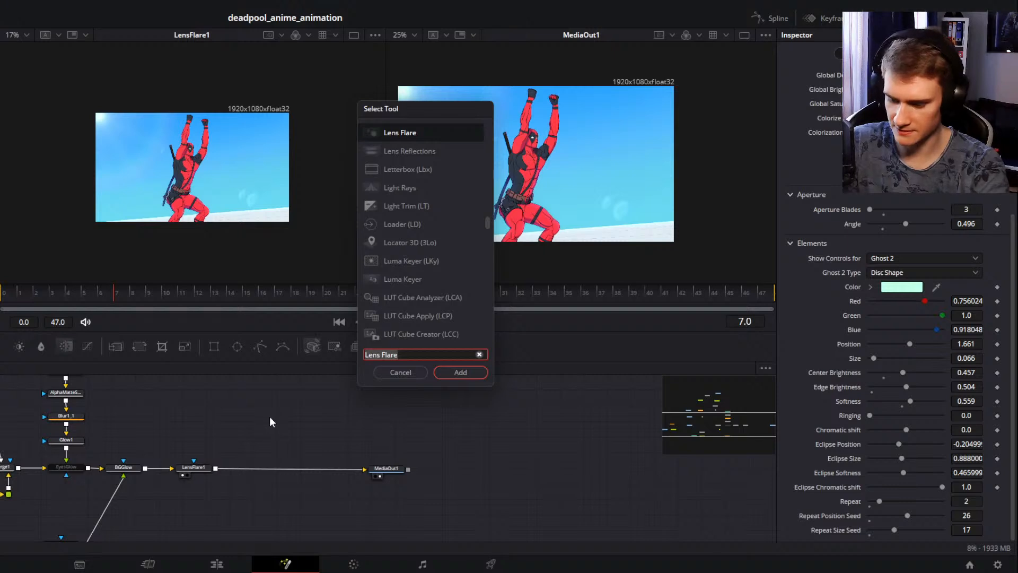
text(hala)
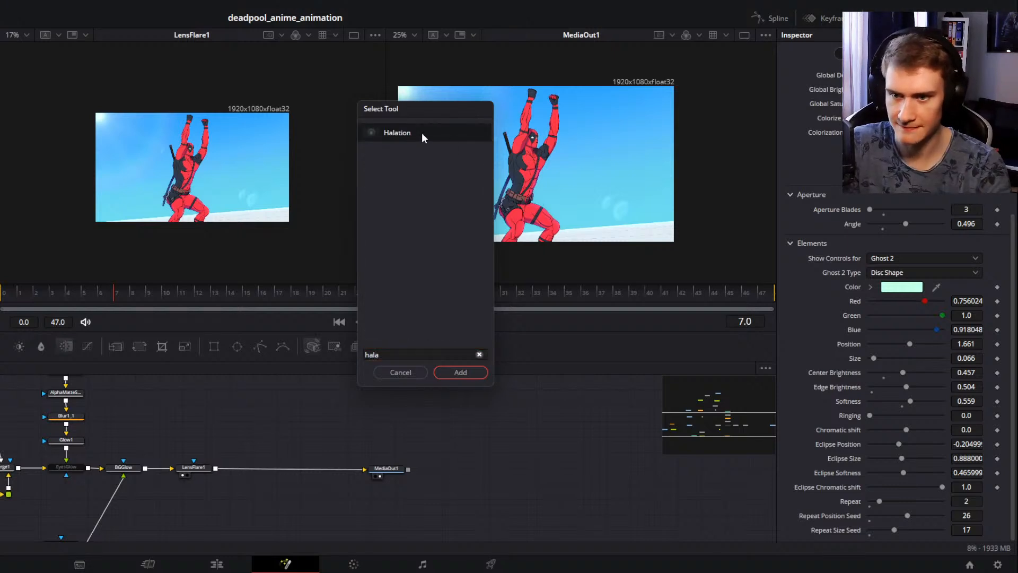
click(453, 374)
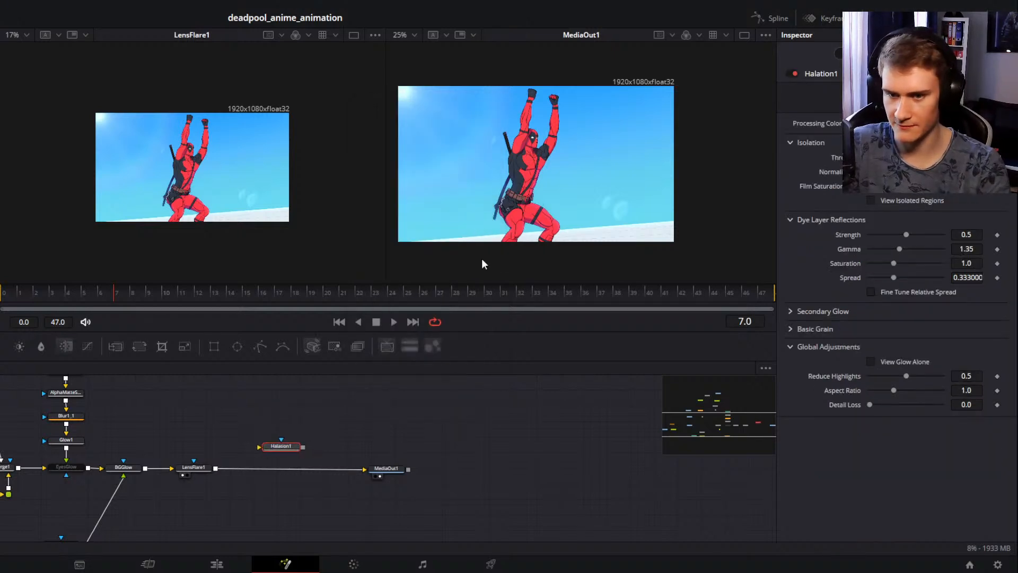
Step: Insert the Halation node into the connection between LensFlare1 and MediaOut1
scroll(524, 157, up, 5)
scroll(526, 158, down, 6)
scroll(529, 159, up, 3)
drag(532, 141, 577, 188)
scroll(566, 181, down, 1)
scroll(291, 513, up, 5)
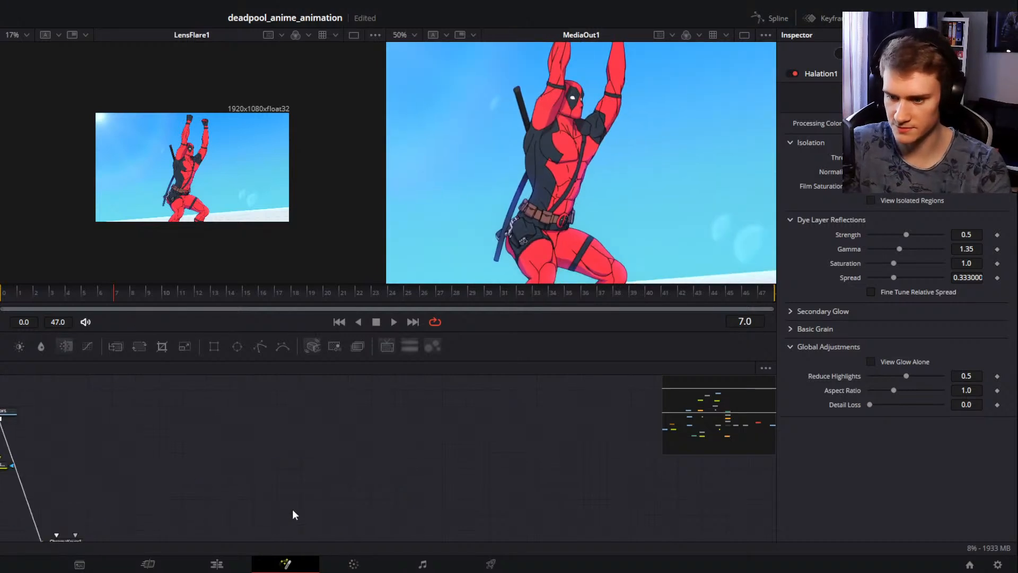
scroll(299, 493, down, 6)
scroll(305, 477, up, 4)
scroll(313, 471, up, 2)
scroll(318, 467, down, 4)
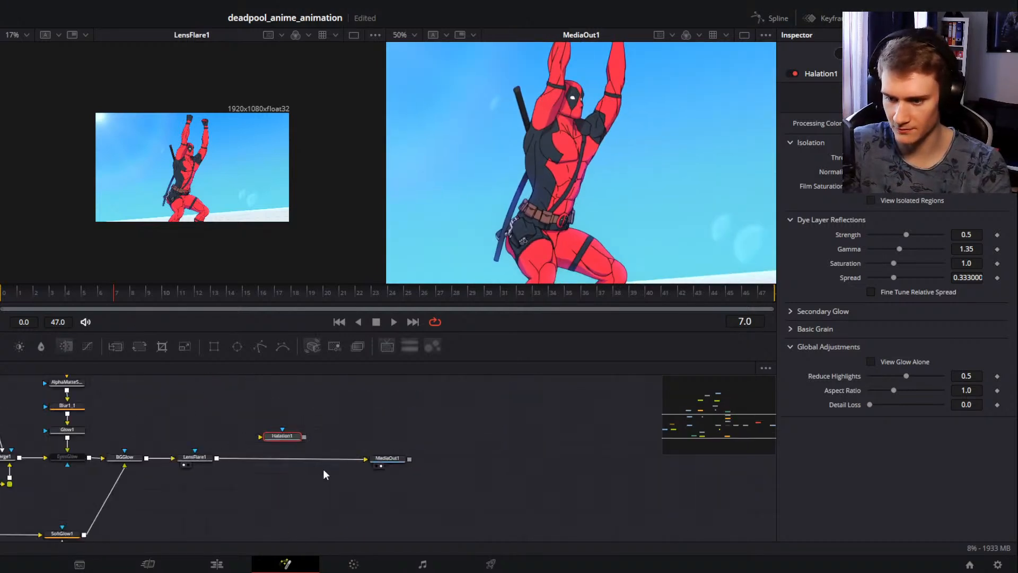
drag(271, 471, 271, 468)
Step: Examine the halation effect on Deadpool's arms, torso and glowing eyes up close in the MediaOut1 view
scroll(611, 119, up, 3)
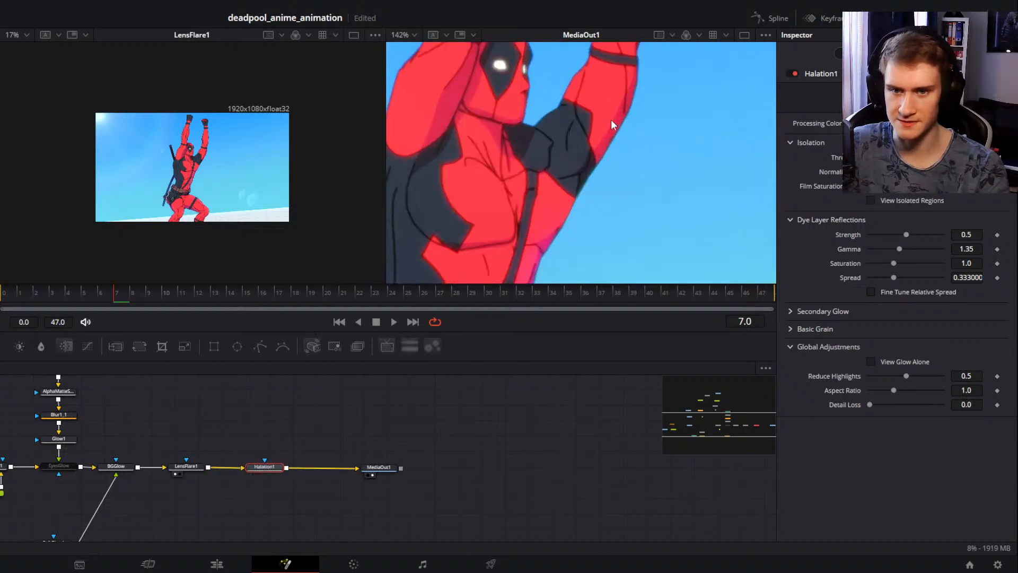
scroll(597, 148, down, 2)
drag(585, 142, 602, 162)
scroll(602, 161, up, 5)
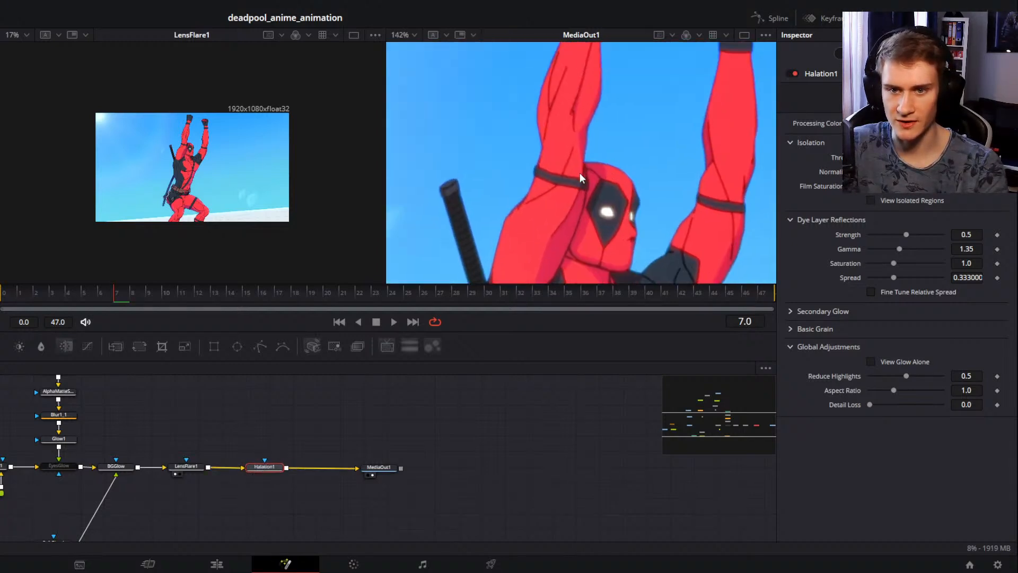
scroll(591, 196, down, 8)
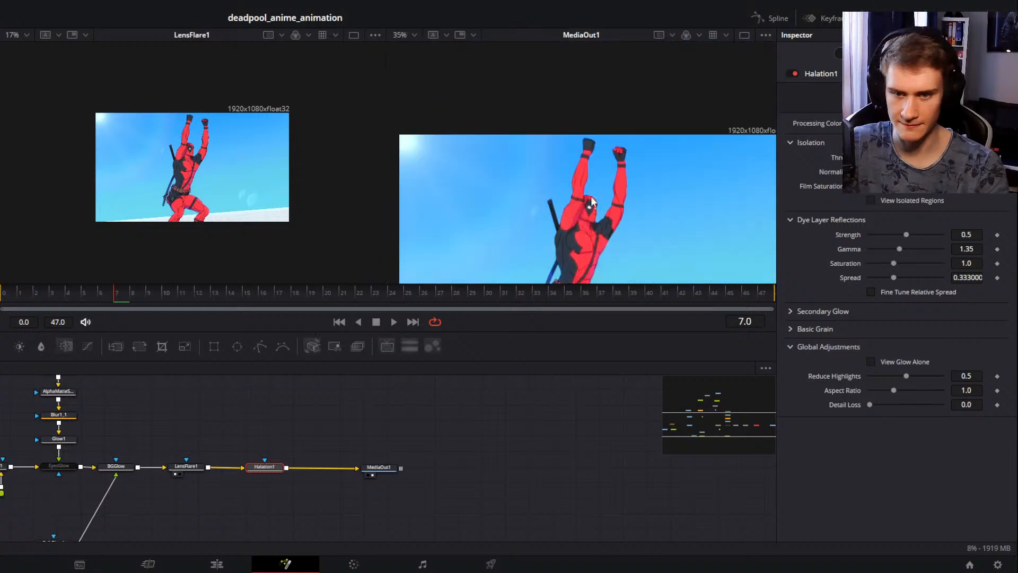
scroll(593, 180, up, 5)
scroll(597, 163, down, 1)
drag(597, 112, 598, 217)
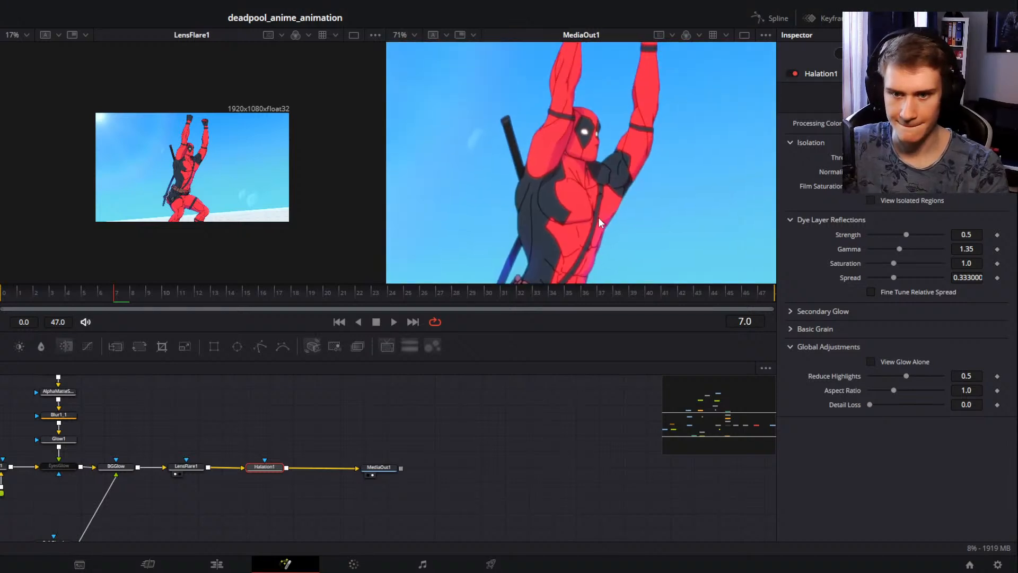
scroll(598, 217, up, 1)
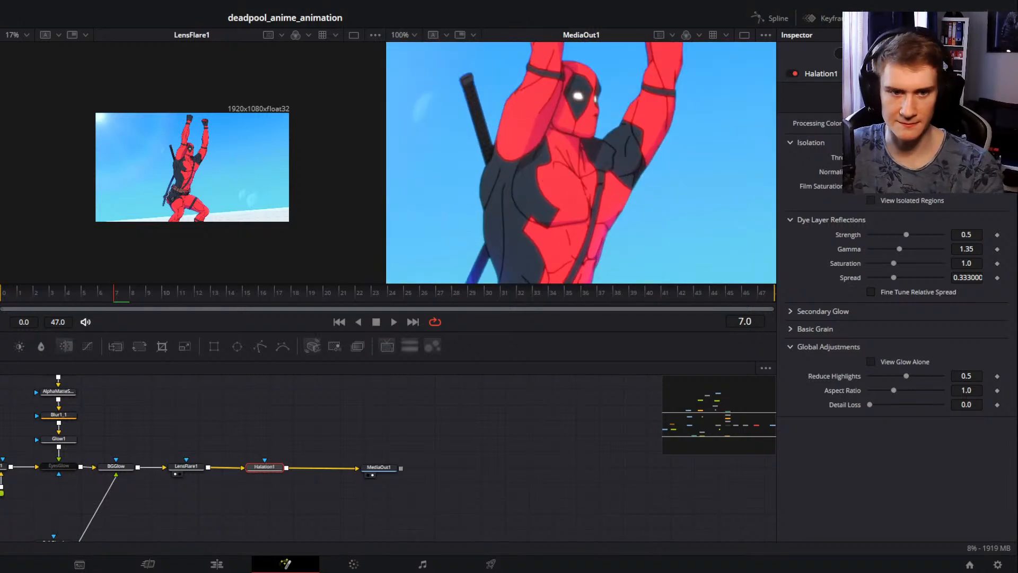
click(936, 123)
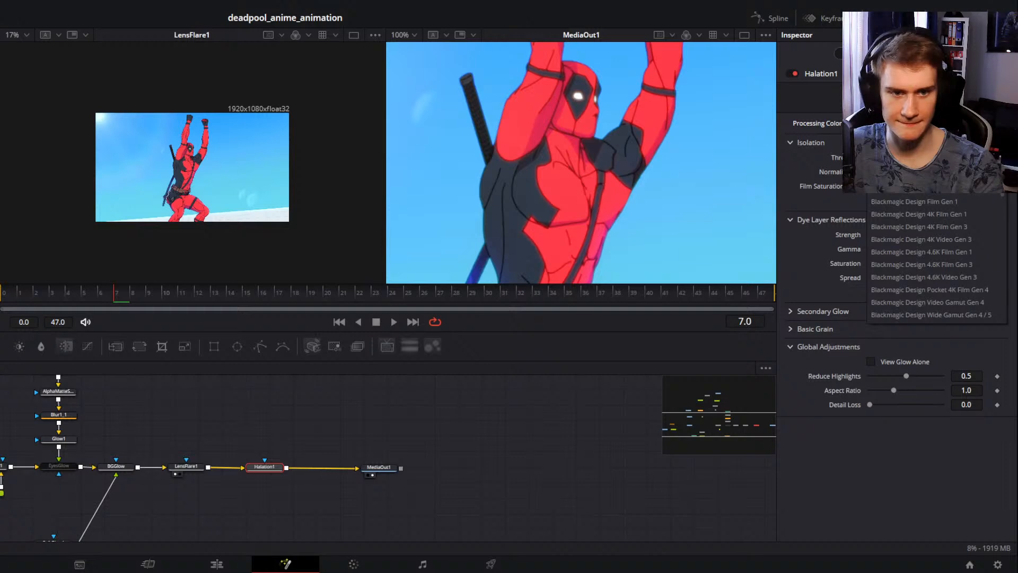
click(936, 123)
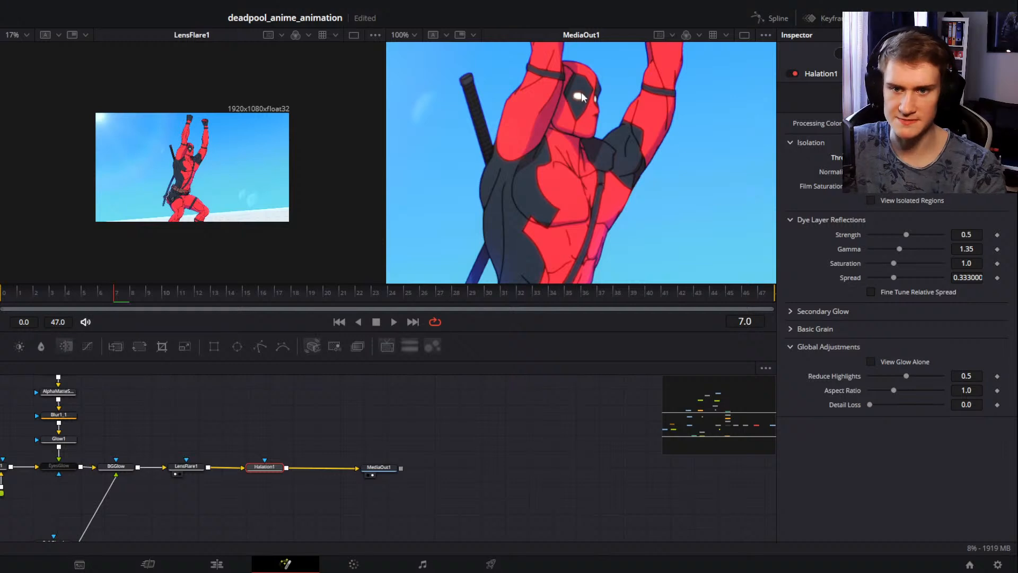
scroll(581, 91, up, 5)
scroll(585, 160, up, 2)
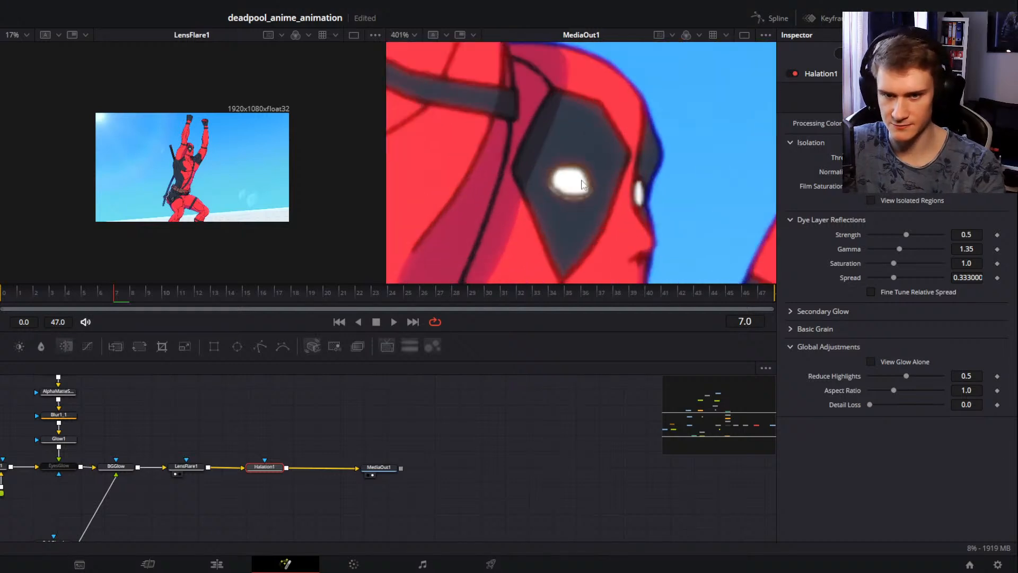
scroll(571, 171, down, 5)
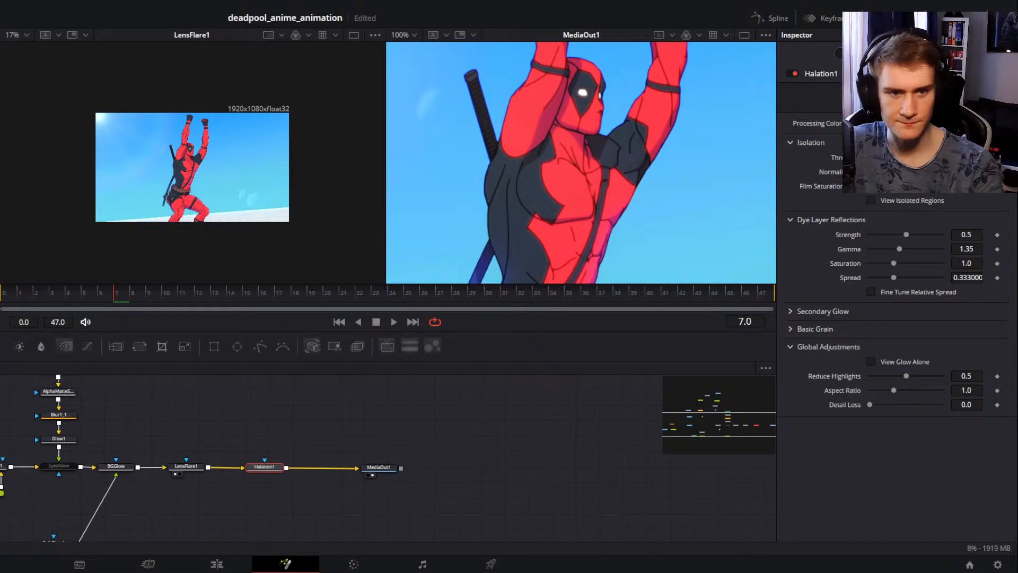
Step: Try successive processing color spaces on the Halation node, going through the first list entries into the Blackmagic Design film options
click(936, 123)
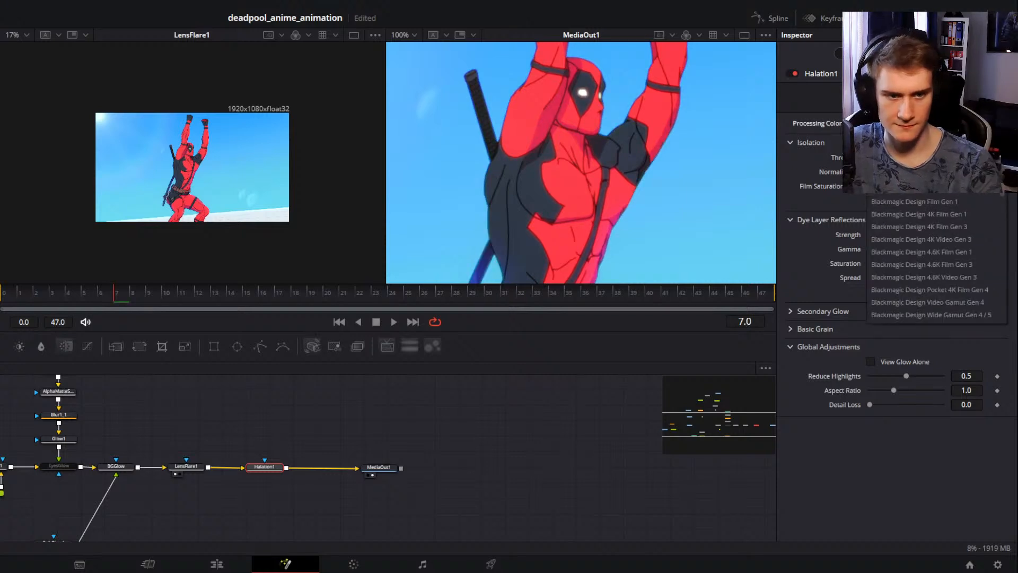
click(937, 151)
click(936, 123)
click(937, 164)
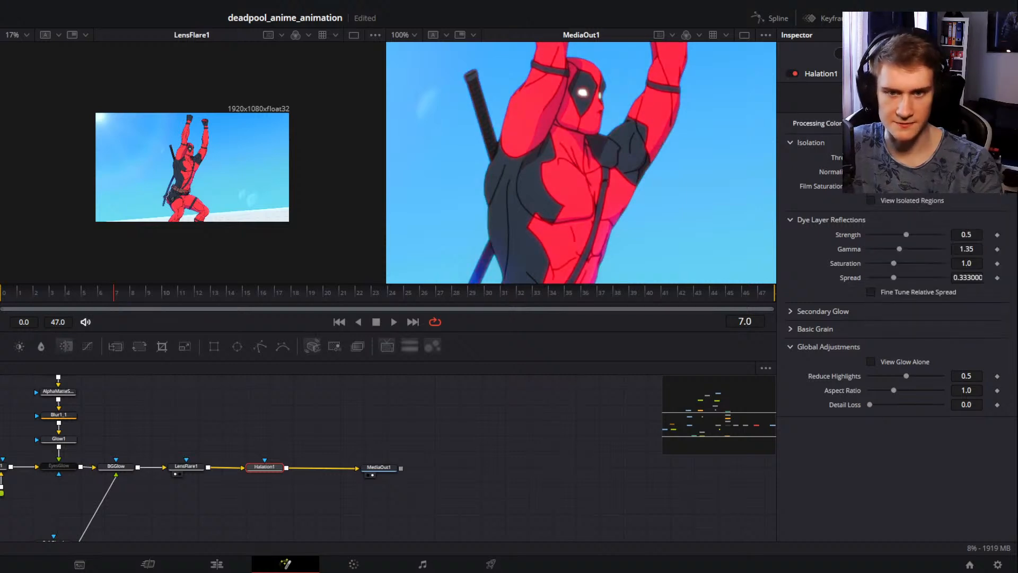
click(937, 123)
click(936, 176)
click(936, 123)
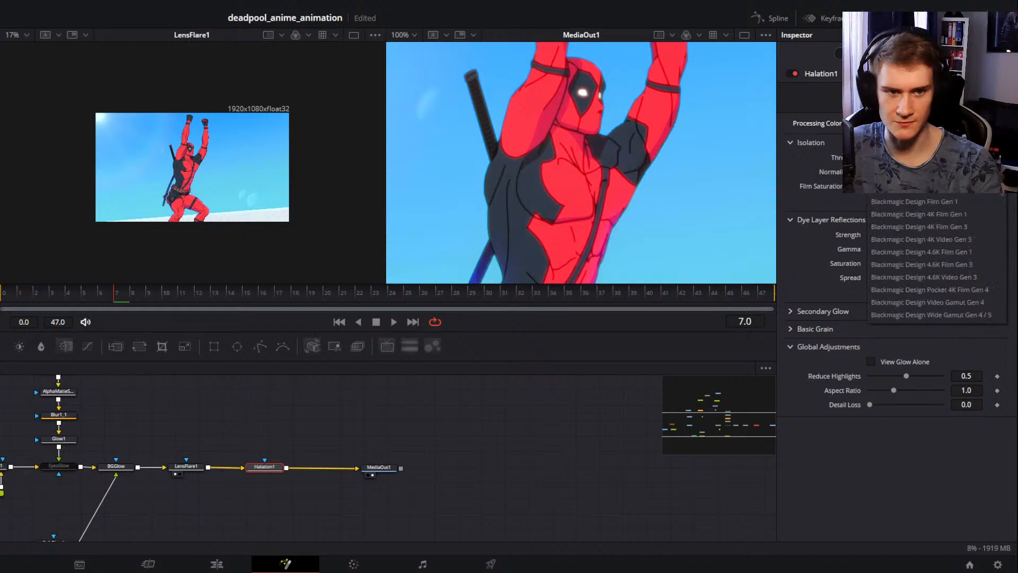
click(937, 190)
click(936, 123)
click(924, 203)
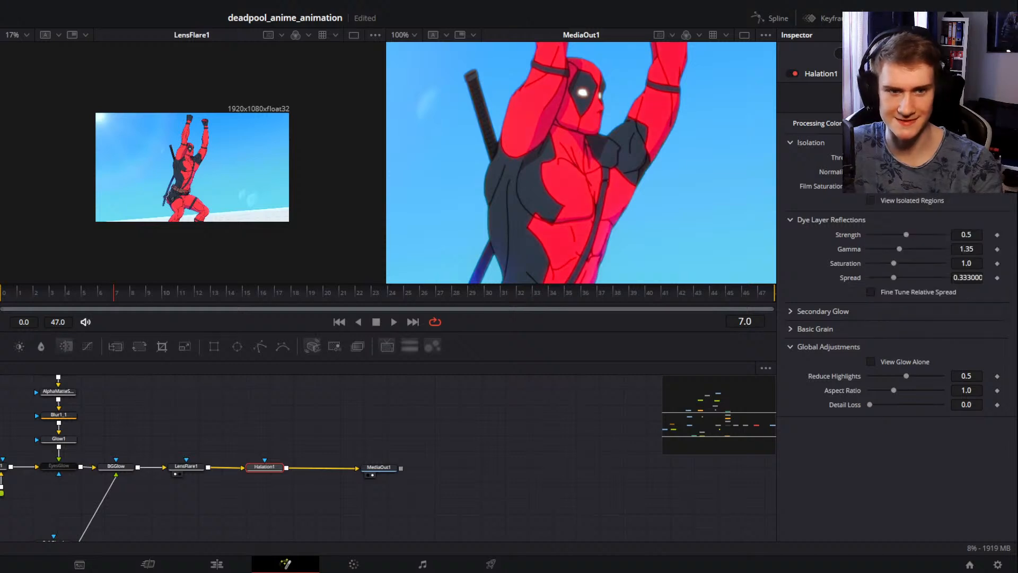
click(928, 123)
click(933, 212)
click(928, 123)
click(927, 222)
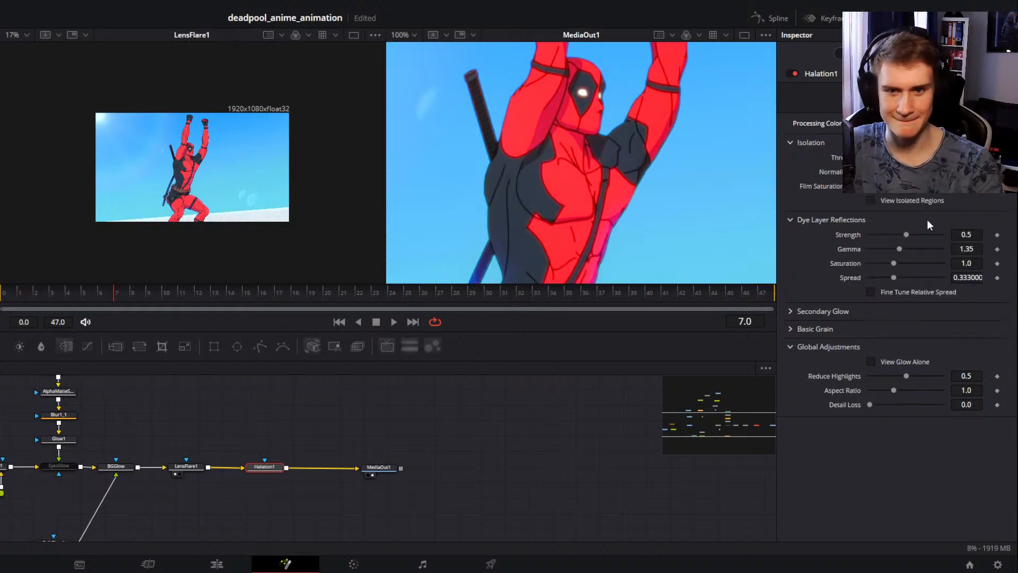
Step: Try further processing color spaces on the Halation node, including DRAGONcolor2, HSL, HSV, Lab (CIE) and P3-D60
click(928, 123)
click(925, 265)
click(928, 123)
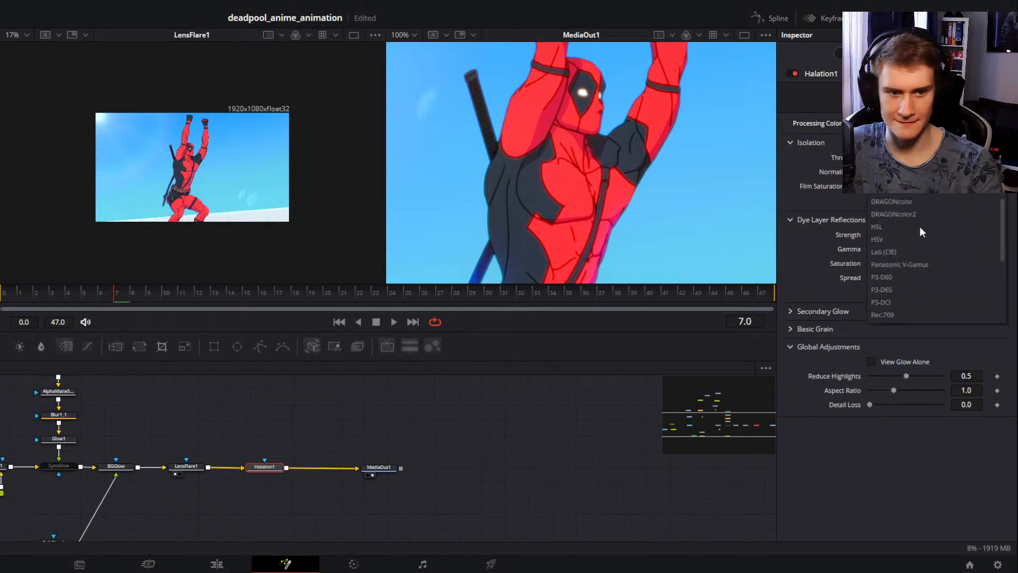
click(911, 239)
click(928, 123)
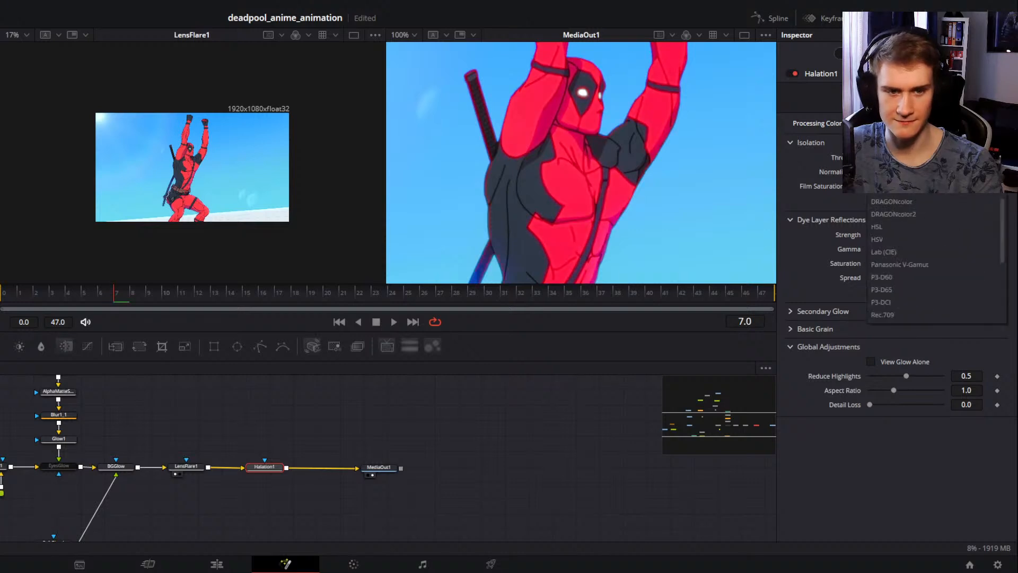
click(898, 215)
click(928, 123)
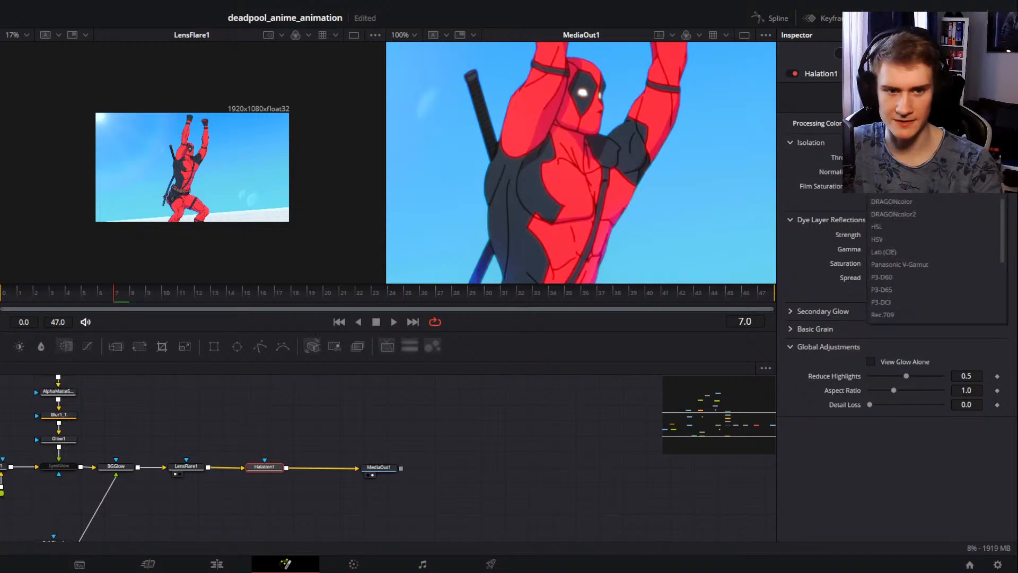
click(895, 230)
click(928, 123)
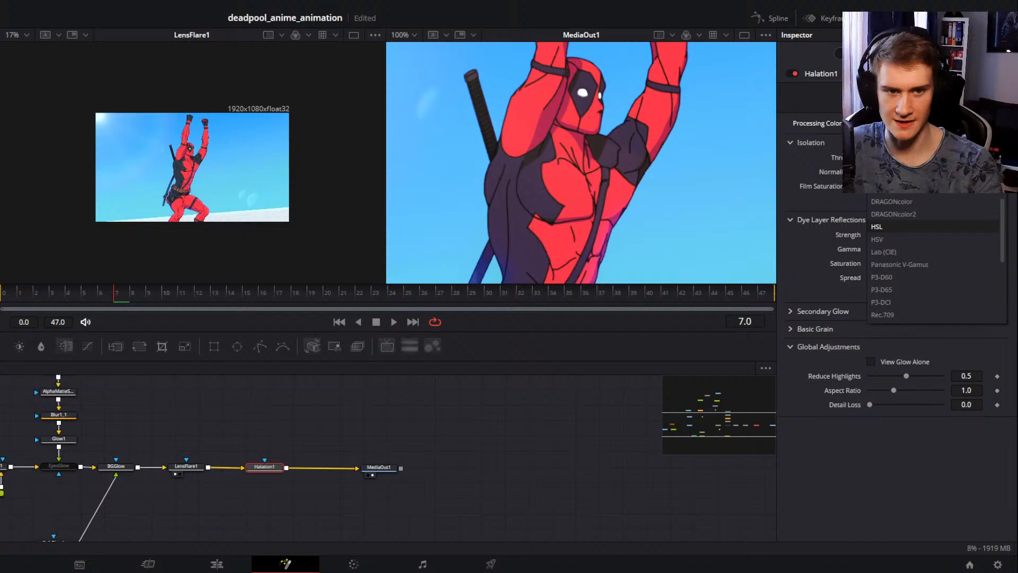
click(892, 238)
click(928, 123)
click(928, 123)
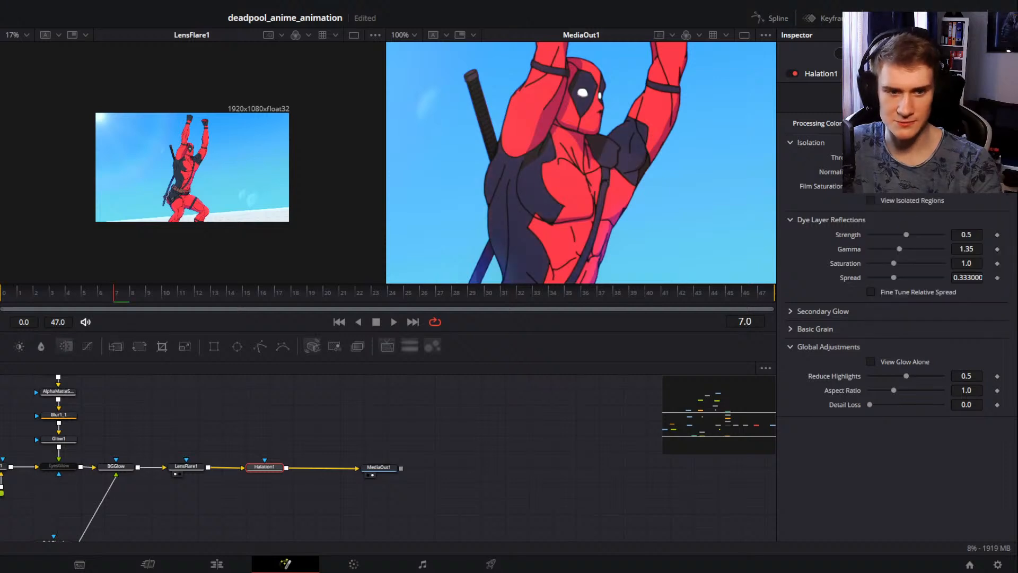
click(928, 123)
click(892, 252)
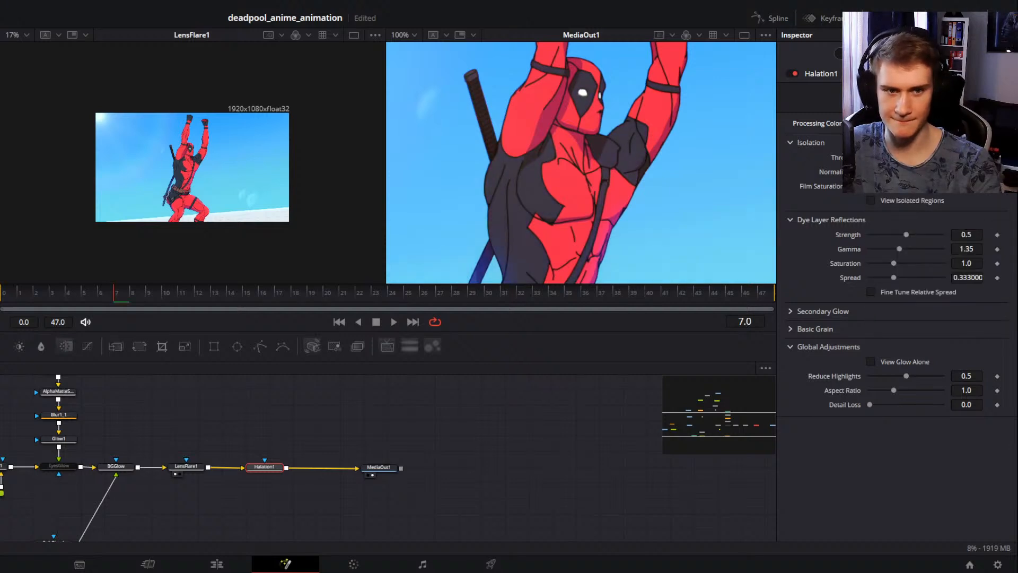
click(928, 123)
click(886, 273)
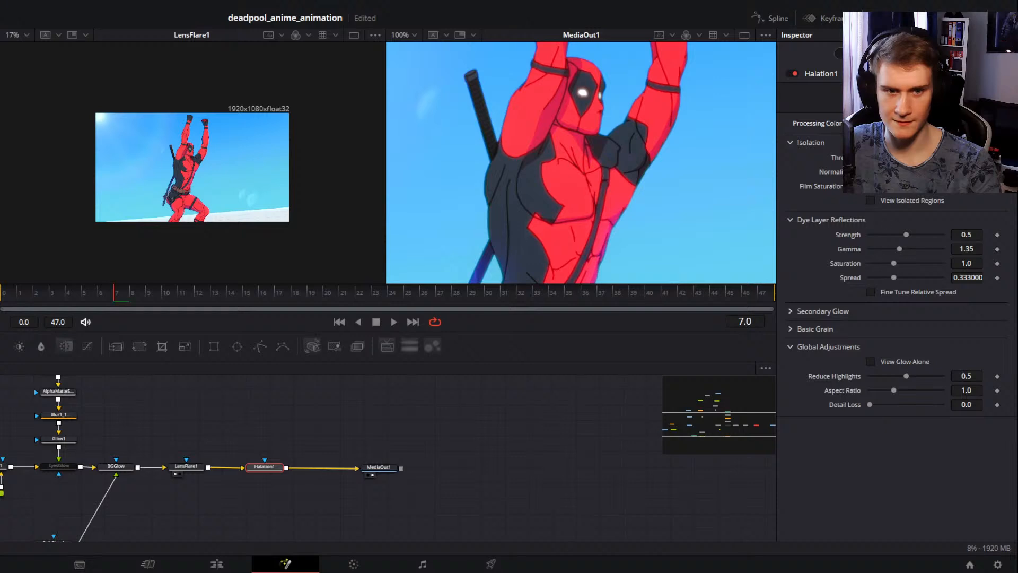
Step: Try the remaining processing color spaces on the Halation node, including P3-D65, sRGB and XYZ (CIE)
click(928, 123)
click(889, 288)
click(928, 123)
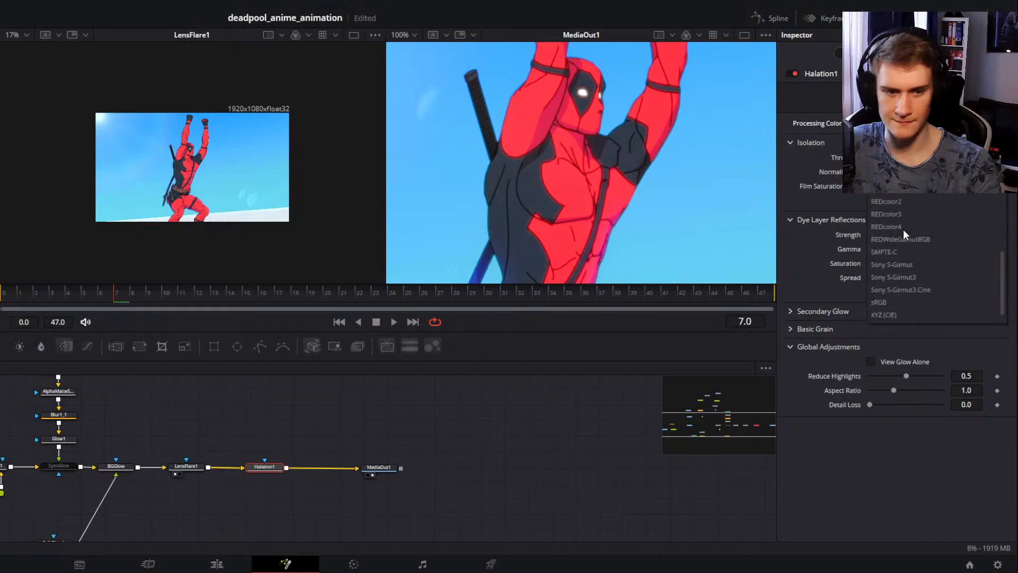
scroll(902, 229, down, 1)
click(897, 250)
click(928, 123)
click(928, 123)
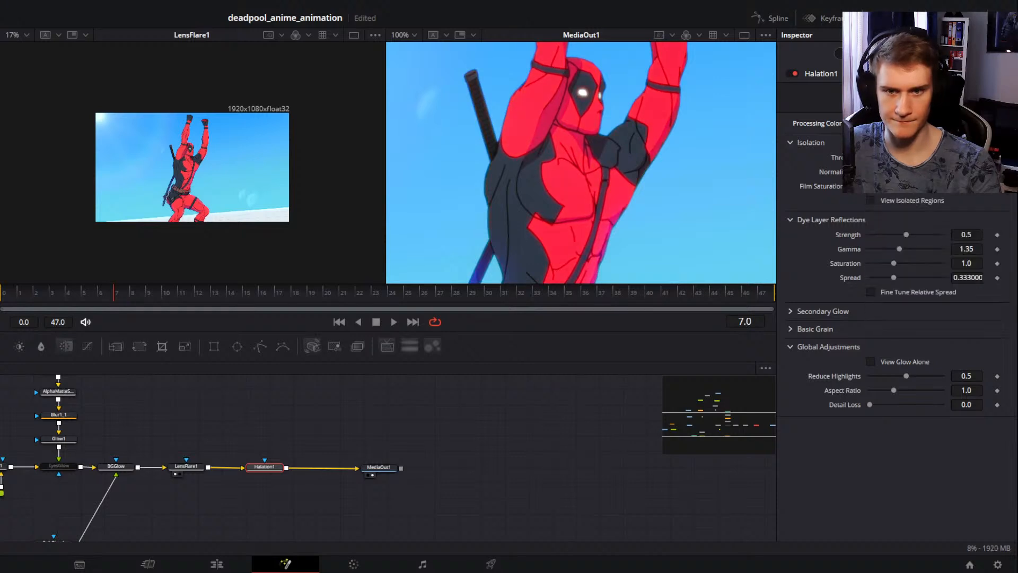
click(928, 123)
click(893, 300)
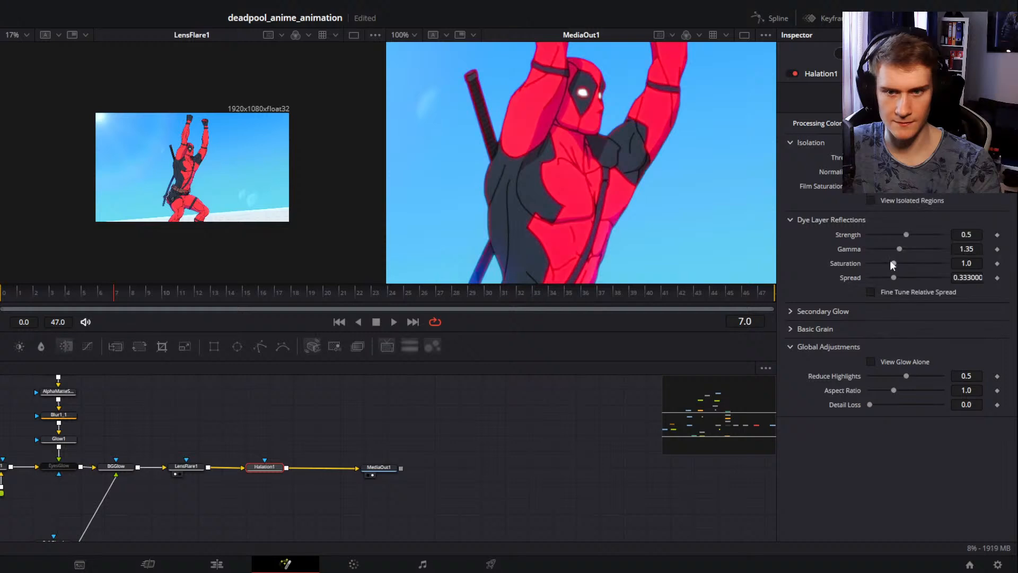
click(928, 123)
click(889, 316)
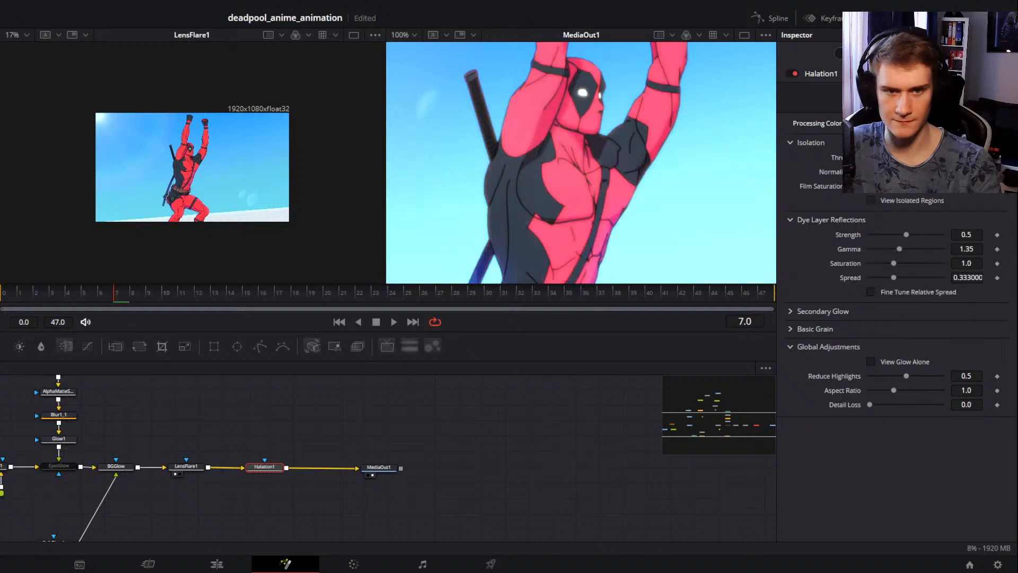
click(907, 126)
click(895, 262)
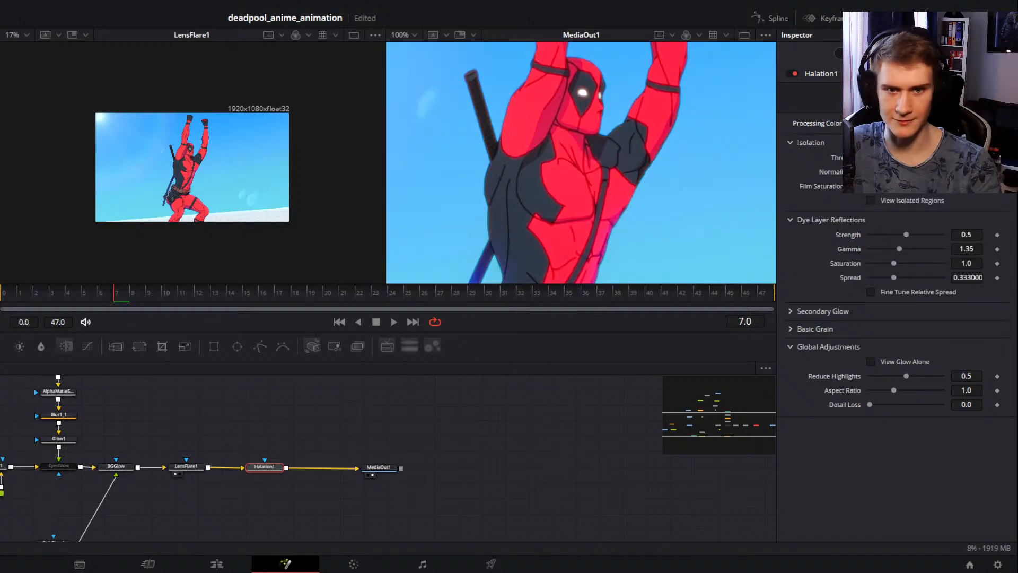
Step: Set the Halation node's processing color space to an option near the beginning of the list
click(904, 132)
scroll(899, 213, up, 10)
click(897, 176)
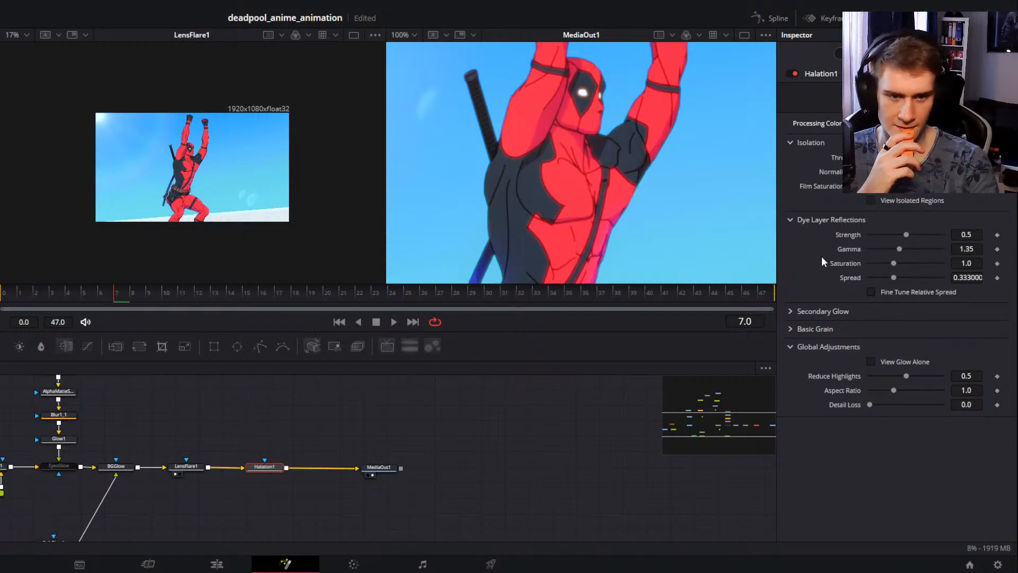
Step: Expand the Halation node's Secondary Glow settings and test the Strength value
click(795, 311)
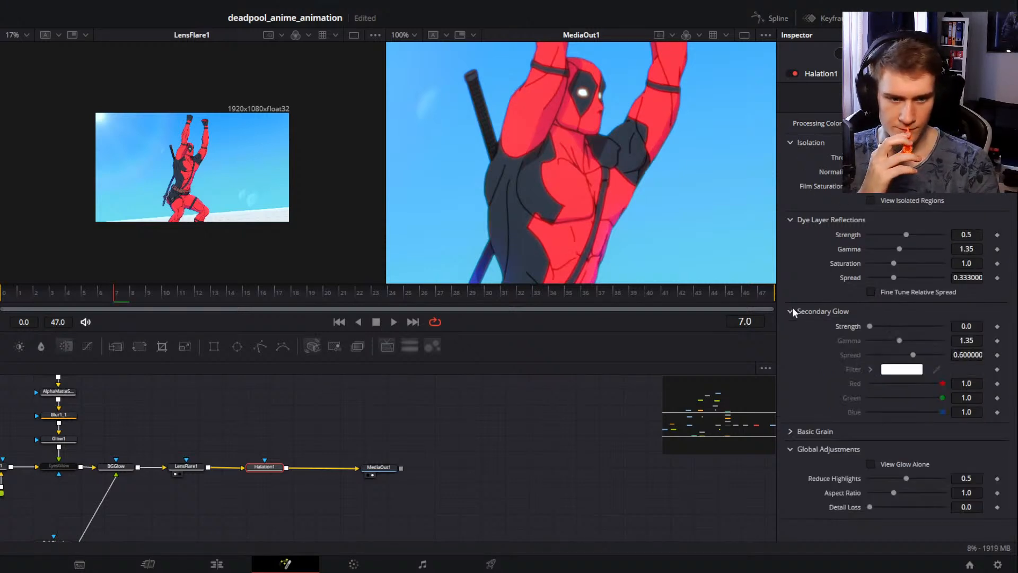
mouse_move(868, 326)
mouse_down()
mouse_move(891, 326)
mouse_move(864, 327)
mouse_up()
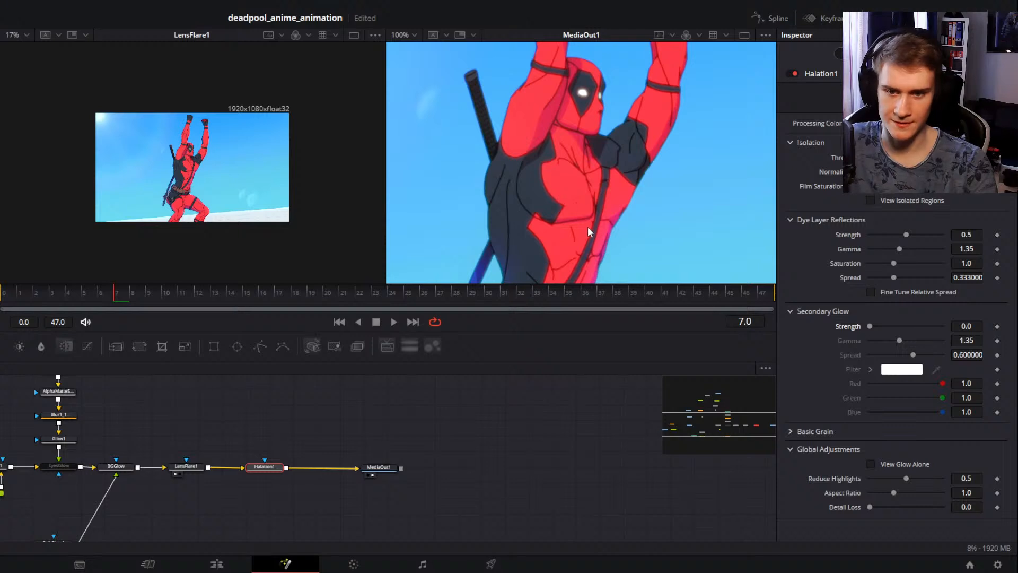
Step: Test the Halation node's Film Saturation and adjust its isolation Threshold while checking the torso's outlines up close
scroll(578, 213, up, 5)
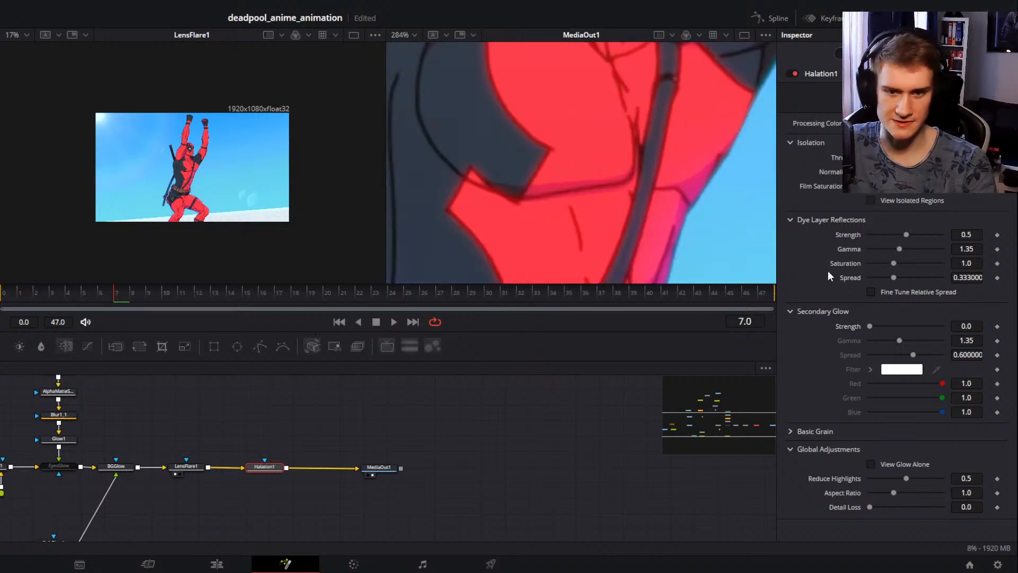
drag(664, 221, 632, 196)
scroll(605, 169, up, 3)
scroll(629, 194, down, 3)
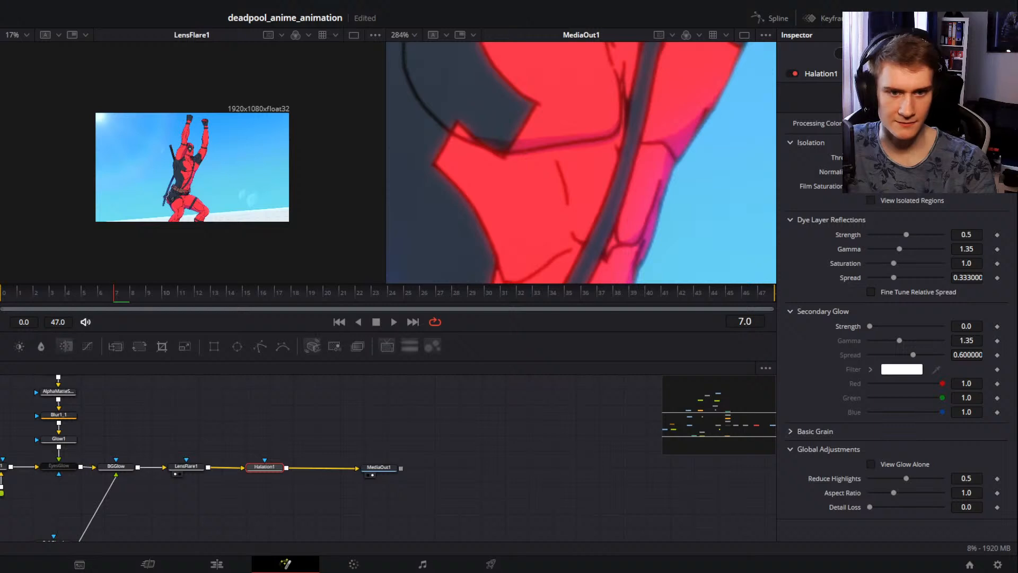
drag(920, 171, 878, 188)
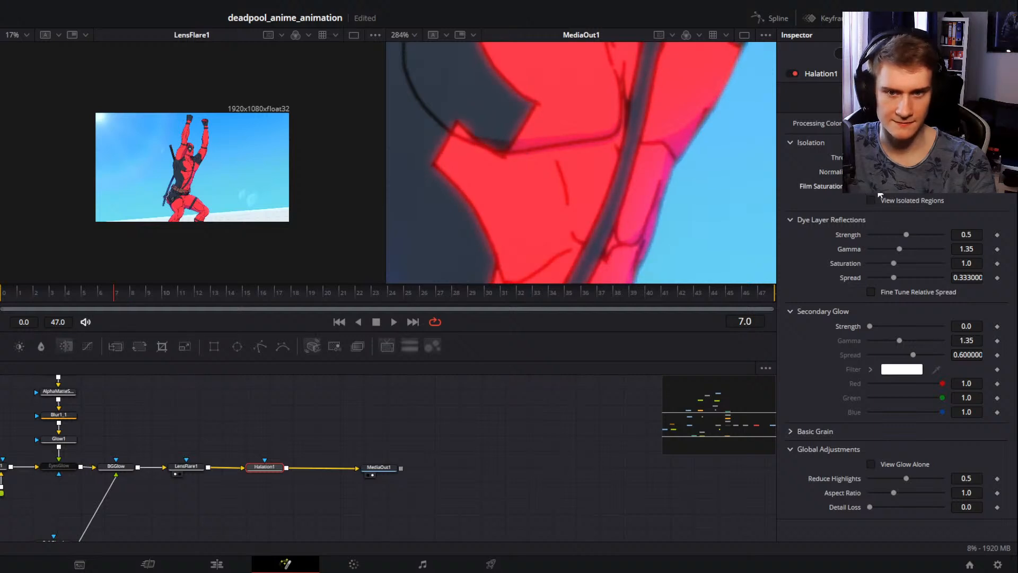
scroll(549, 198, down, 2)
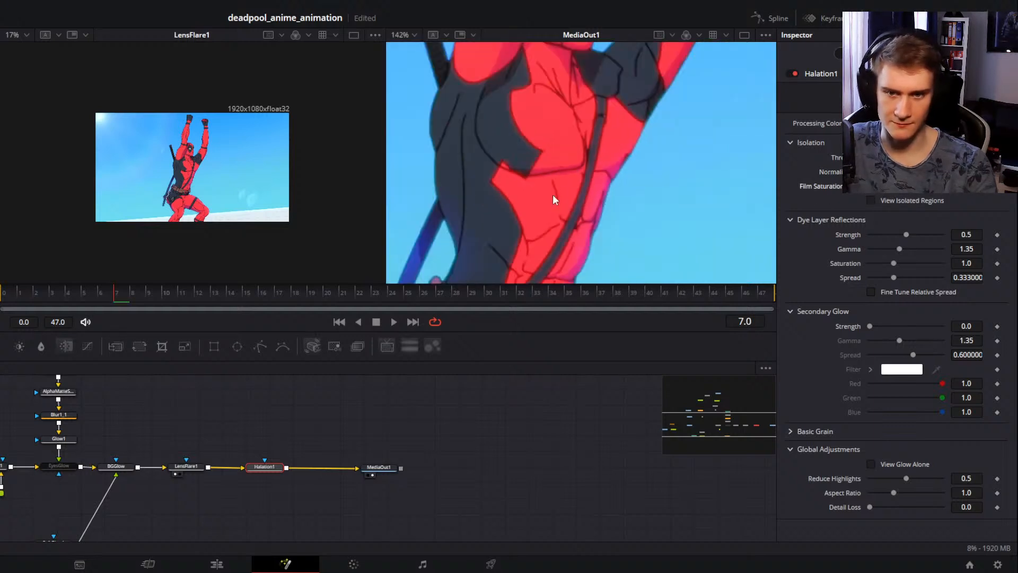
scroll(629, 208, up, 1)
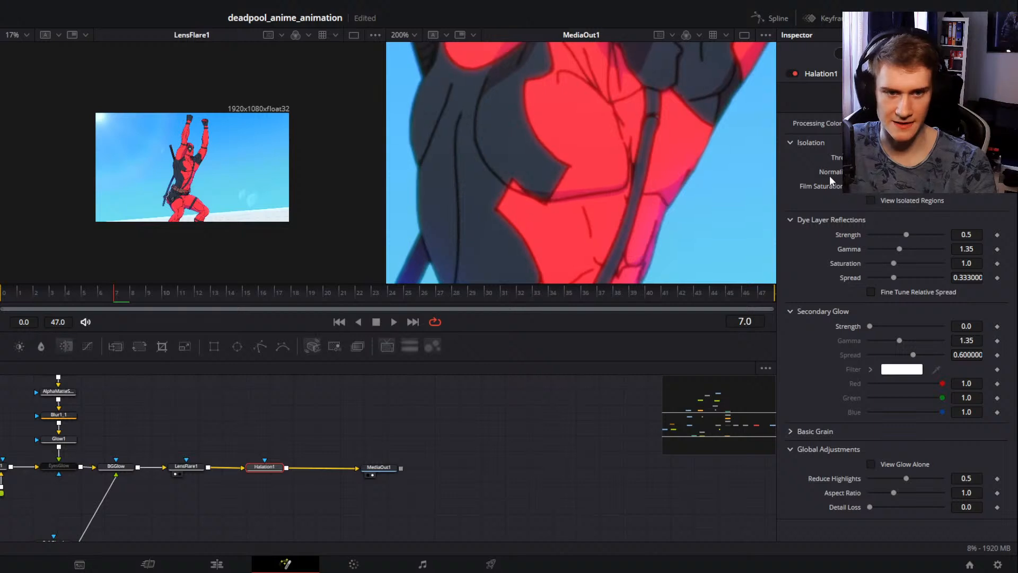
mouse_move(893, 157)
mouse_down()
mouse_move(872, 158)
mouse_move(909, 157)
mouse_up()
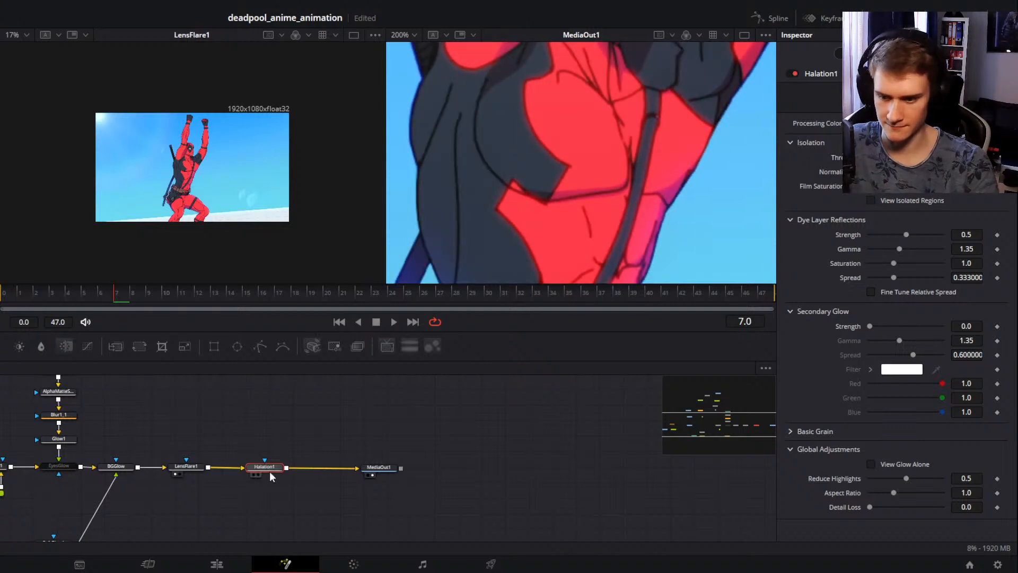
Step: Toggle the Halation node off and on to compare the torso with and without the effect
key(ctrl+p)
key(ctrl+p)
key(ctrl+p)
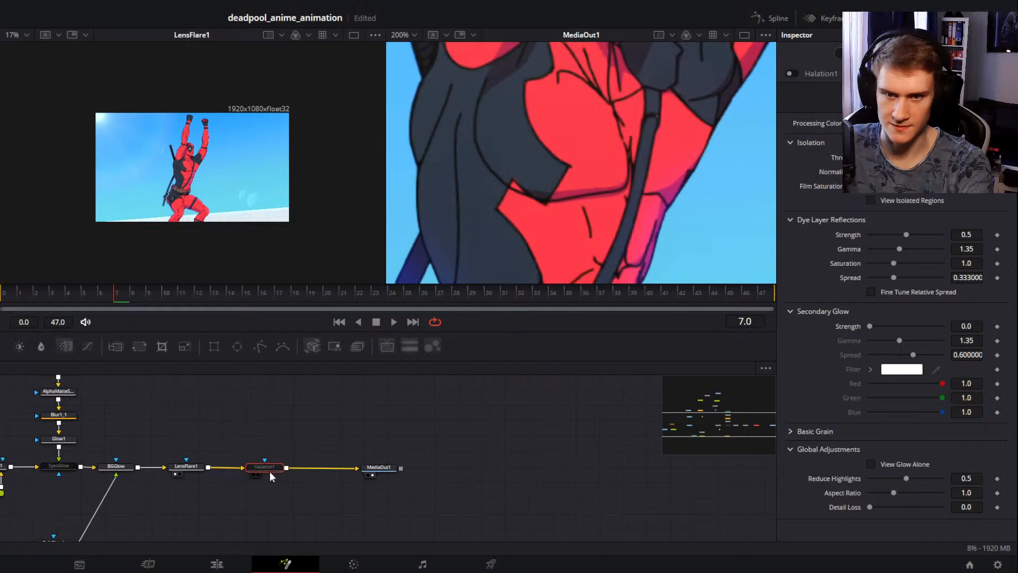
key(ctrl+p)
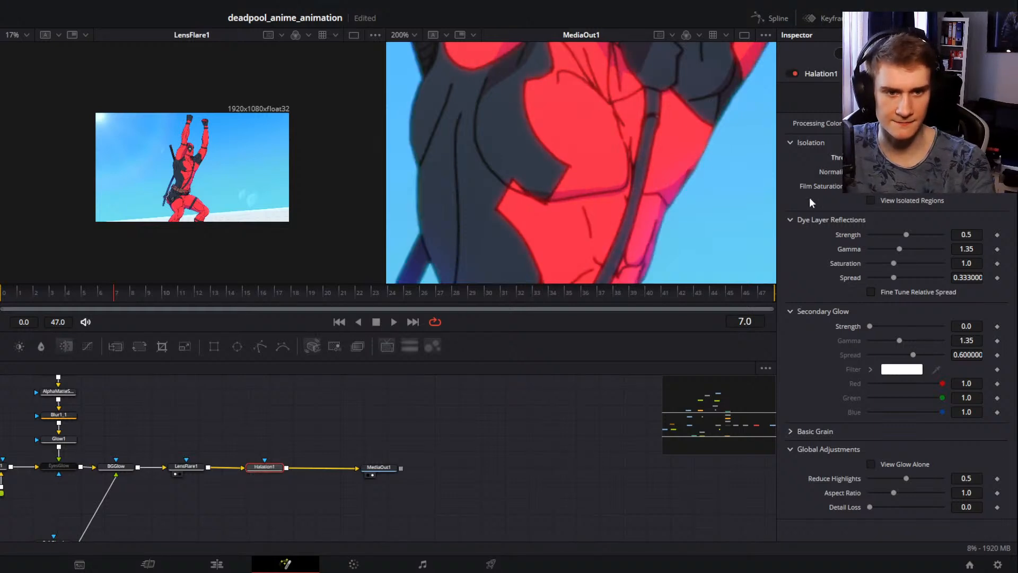
Step: Try different Dye Layer Reflections values, then reset Strength, Gamma, Saturation and Spread to their defaults
drag(907, 235, 878, 280)
double_click(905, 236)
double_click(879, 251)
double_click(893, 265)
click(893, 283)
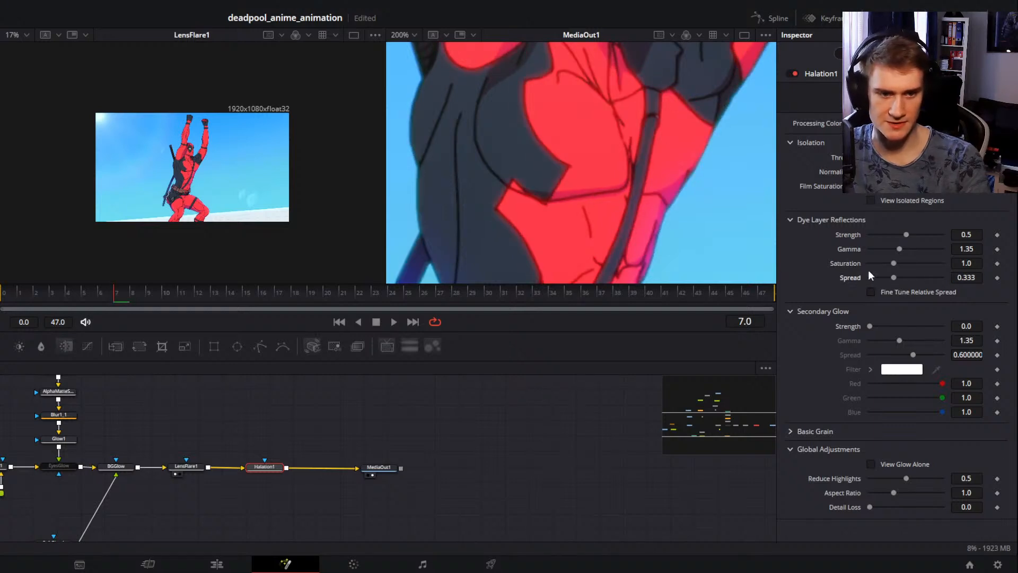
Step: Set the Dye Layer Reflections Strength to 0.0 and examine the whole figure and the torso's outlines
drag(905, 234, 863, 243)
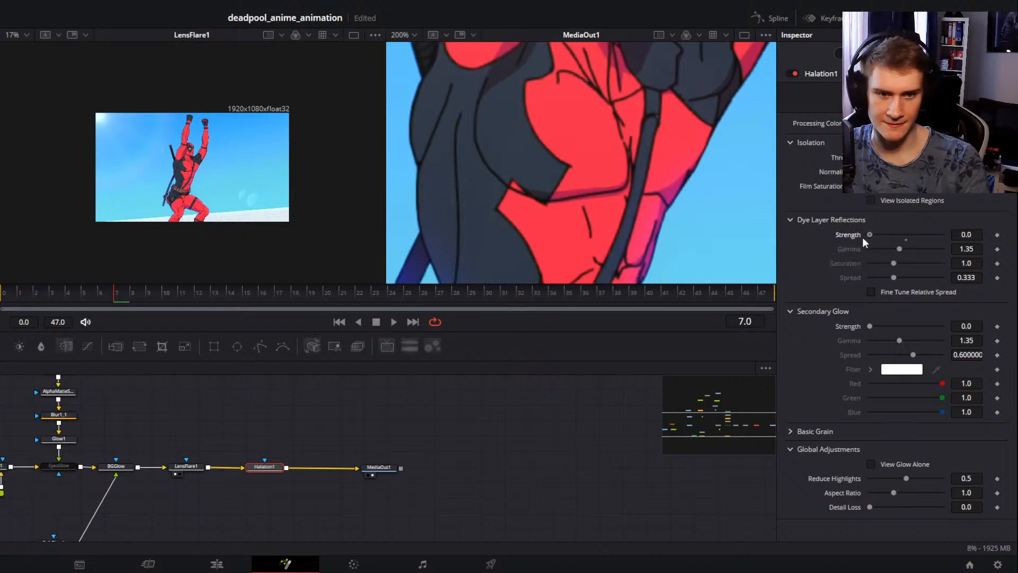
scroll(559, 174, down, 5)
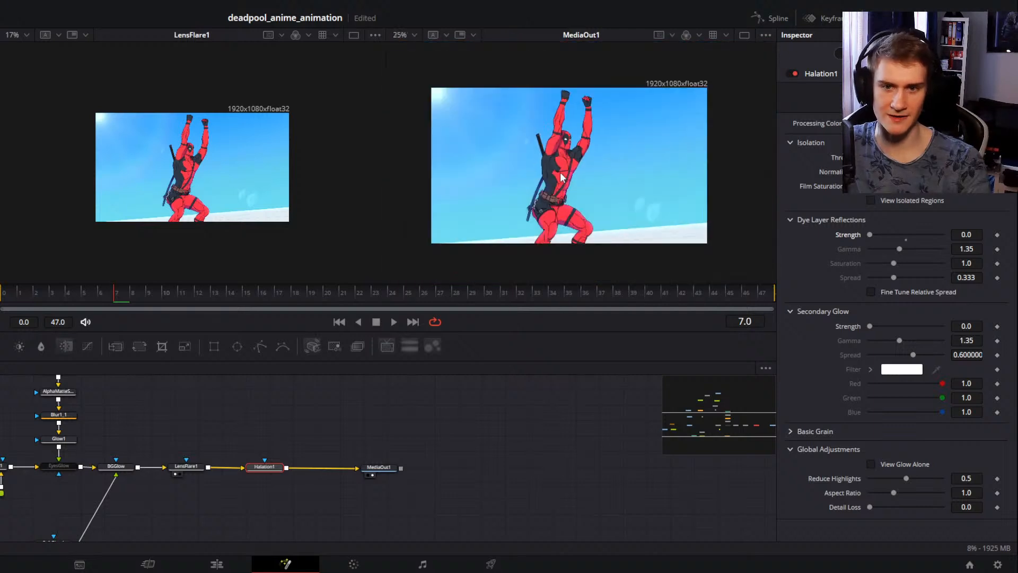
scroll(590, 154, up, 5)
drag(590, 154, 584, 202)
scroll(585, 202, up, 2)
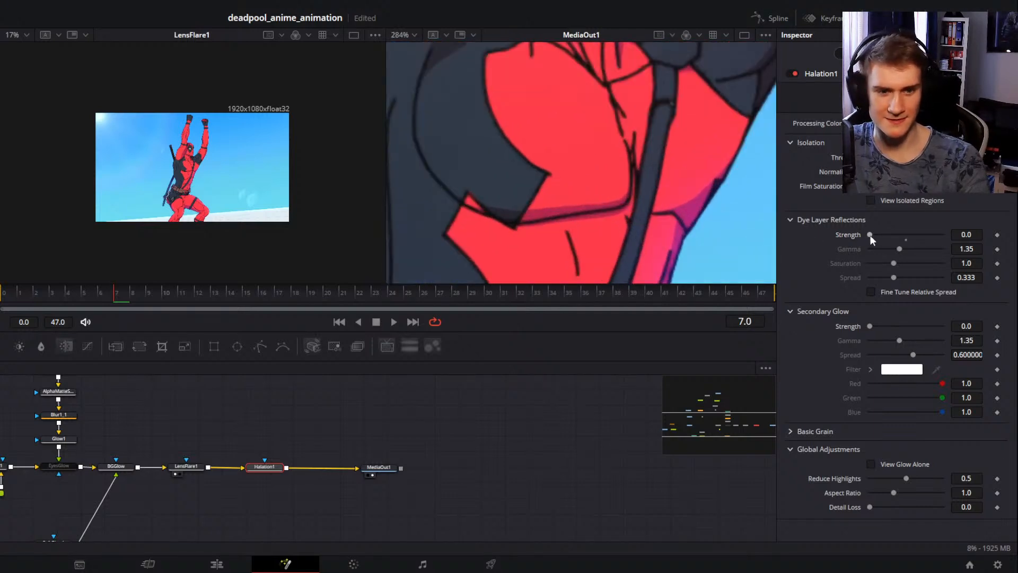
Step: Try a higher Dye Layer Reflections Strength and bring it to 0.205
drag(870, 238, 906, 235)
key(ctrl+z)
key(ctrl+z)
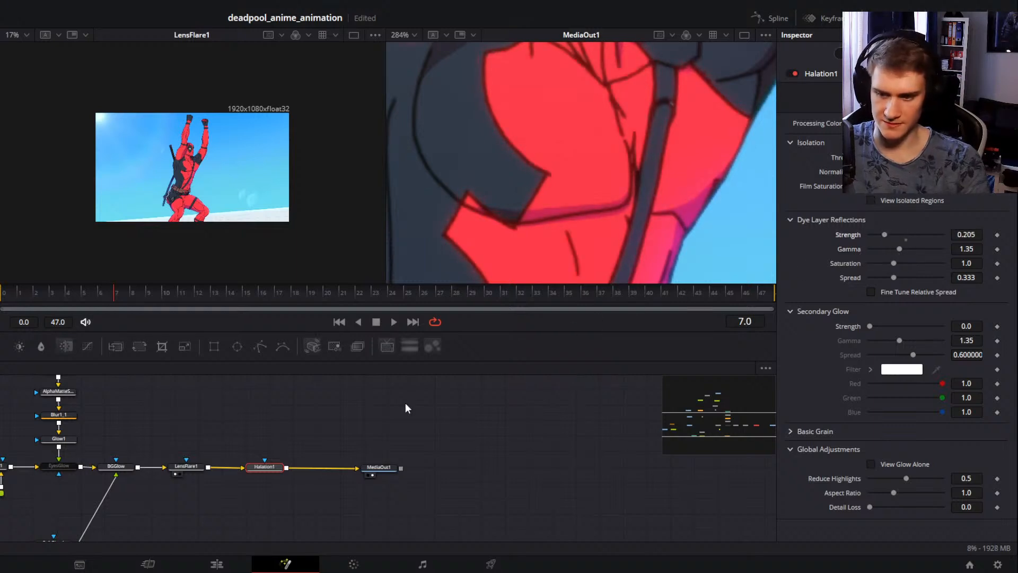
Step: Show MediaOut1 in the LensFlare1 viewer as well, enlarged to about 35% around the full figure
click(368, 475)
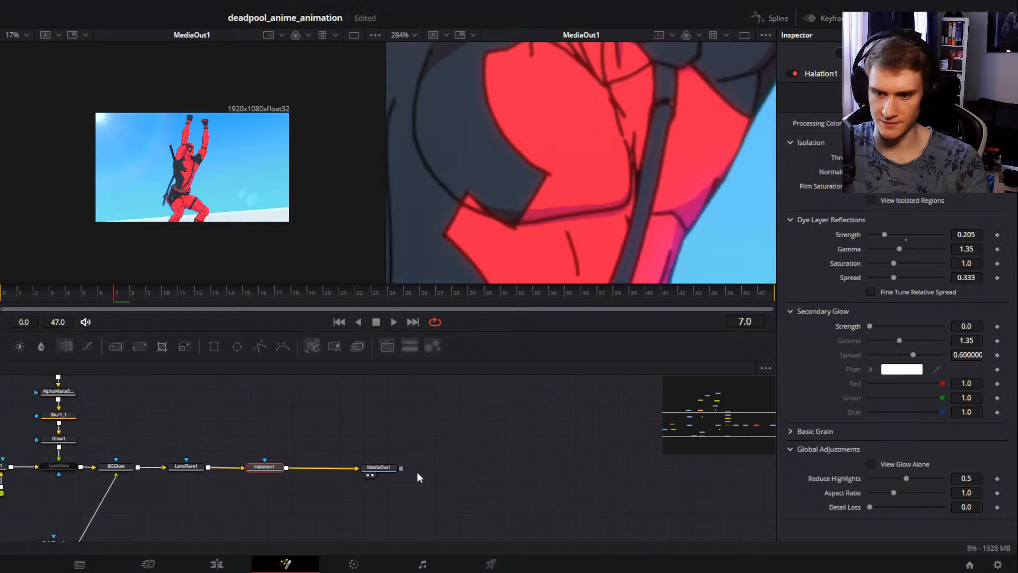
scroll(190, 170, up, 4)
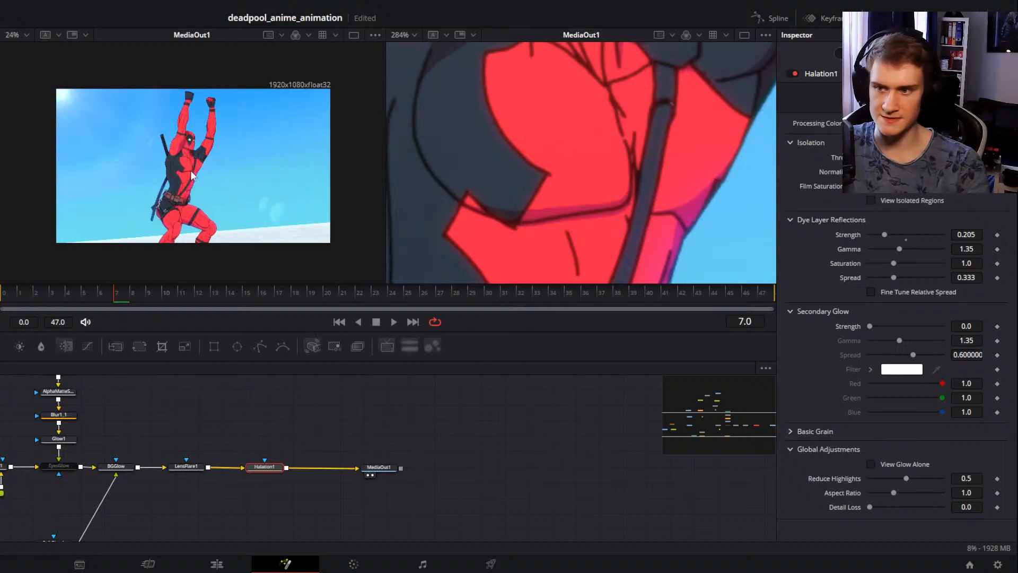
scroll(205, 166, down, 1)
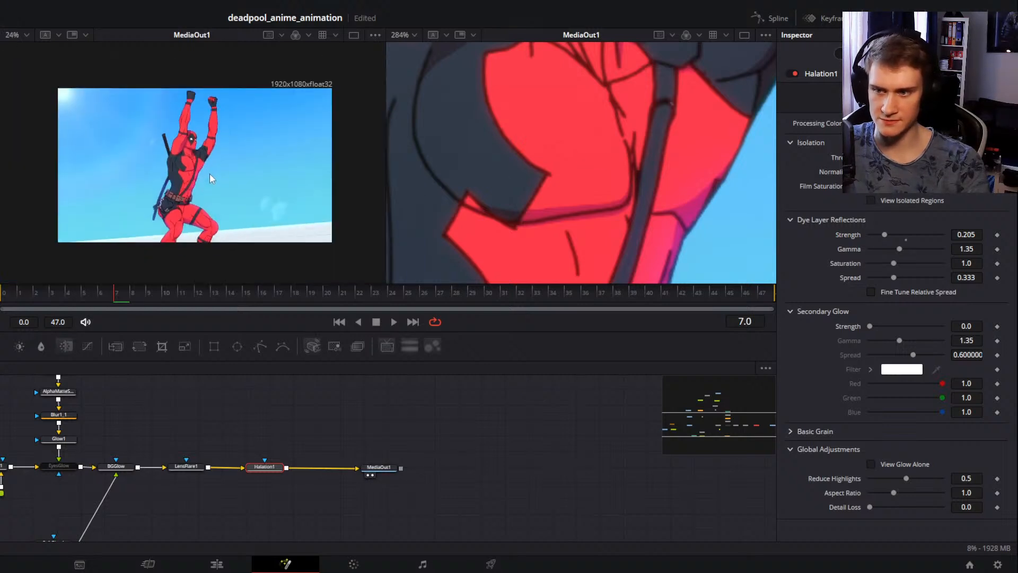
scroll(208, 179, up, 1)
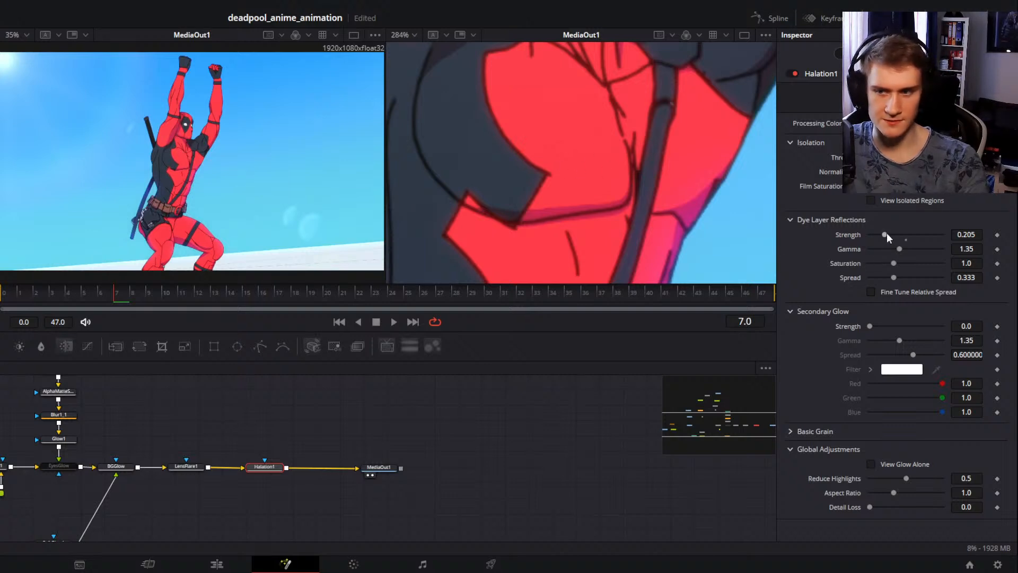
Step: Try other Strength, Saturation and Gamma values for the Dye Layer Reflections, then undo the Gamma change
mouse_move(884, 234)
mouse_down()
mouse_move(957, 242)
mouse_move(885, 236)
mouse_move(891, 241)
mouse_up()
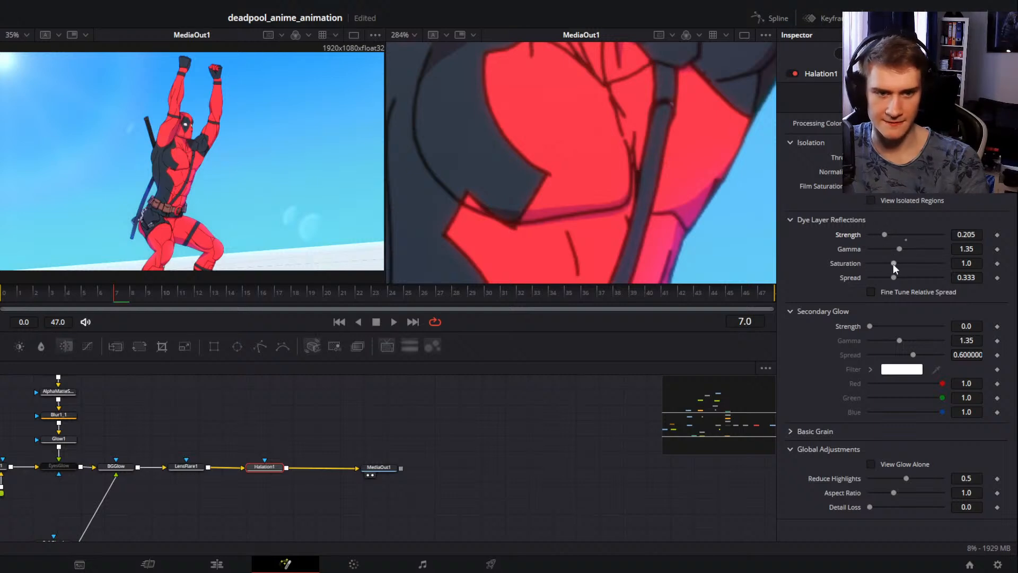
mouse_move(893, 263)
mouse_down()
mouse_move(915, 263)
mouse_move(876, 264)
mouse_move(909, 265)
mouse_move(895, 269)
mouse_up()
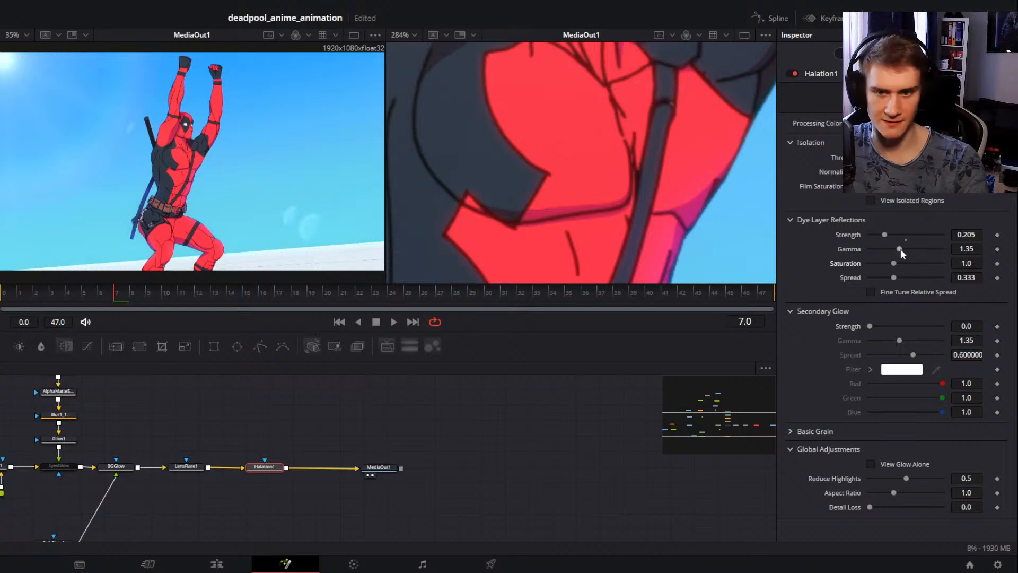
drag(901, 249, 920, 251)
key(ctrl+z)
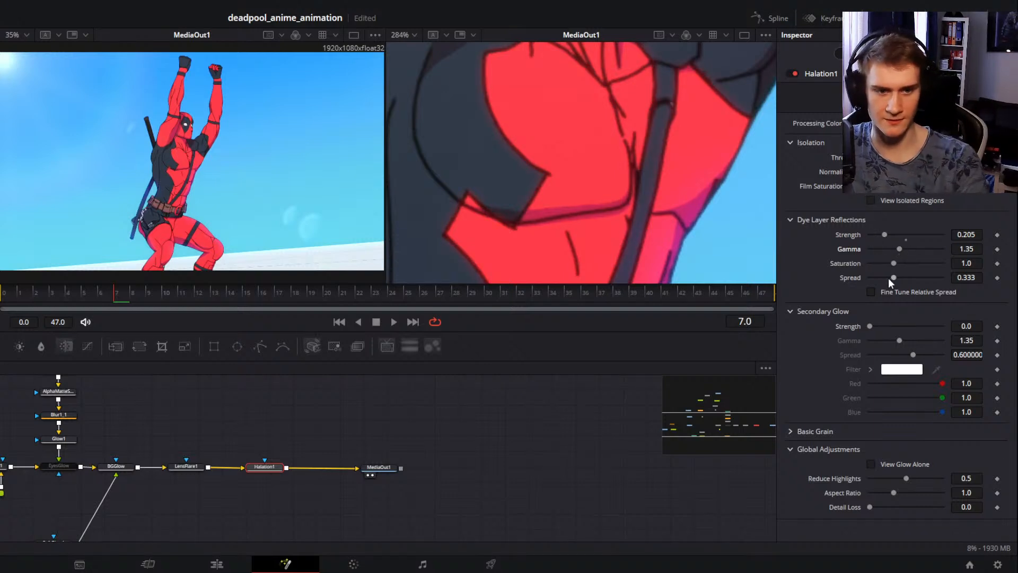
Step: Reduce the Dye Layer Reflections Spread to 0.173, raising Strength to 1.0 to judge the halo
mouse_move(895, 278)
mouse_down()
mouse_move(910, 279)
mouse_move(873, 276)
mouse_move(886, 276)
mouse_up()
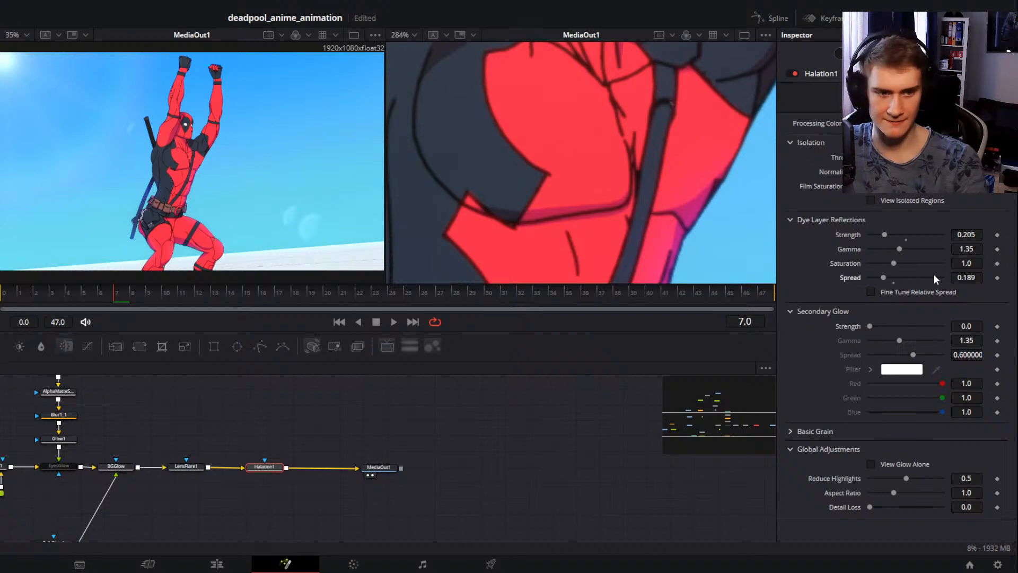
drag(884, 237, 948, 235)
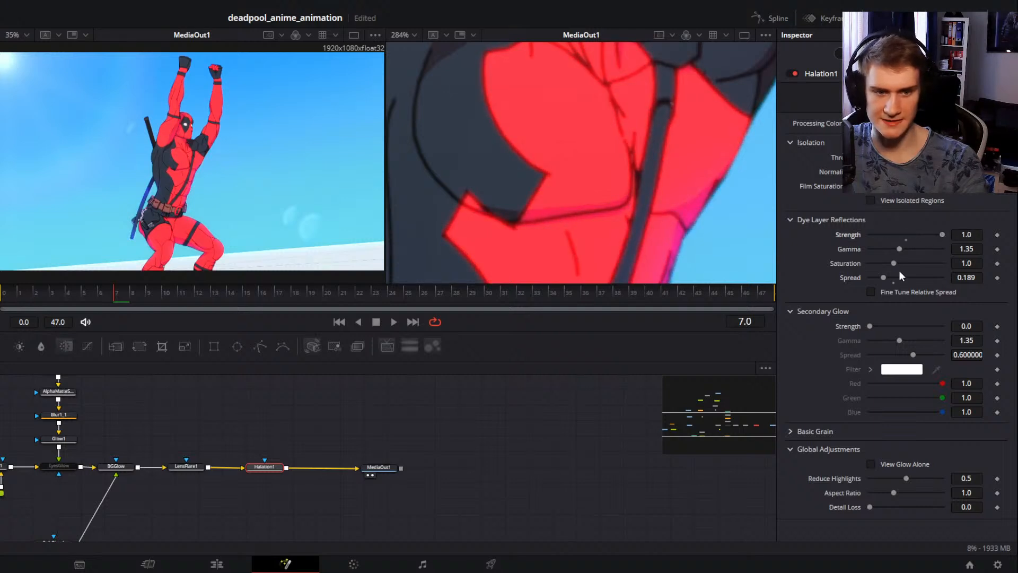
mouse_move(882, 277)
mouse_down()
mouse_move(872, 277)
mouse_move(882, 277)
mouse_up()
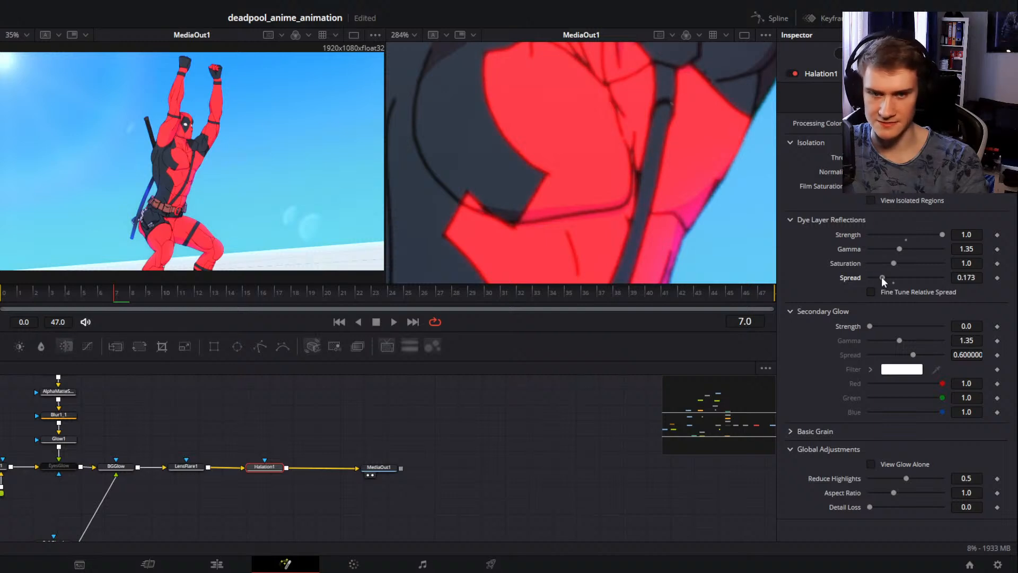
Step: Drop the Dye Layer Reflections Strength to 0.0, try 0.228, and raise it to 0.378
drag(943, 234, 851, 235)
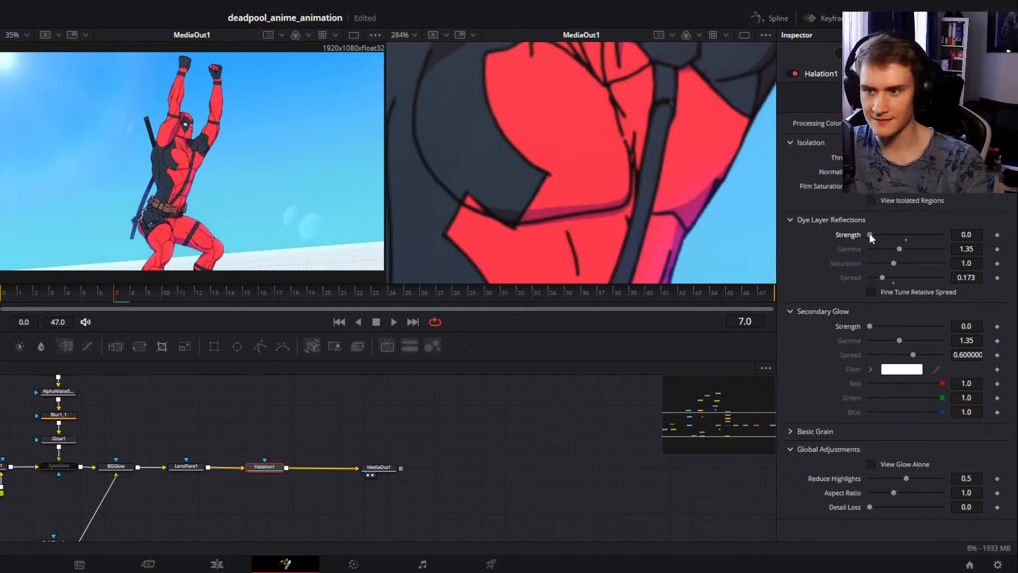
mouse_move(871, 235)
mouse_down()
mouse_move(889, 236)
mouse_move(867, 242)
mouse_move(881, 244)
mouse_up()
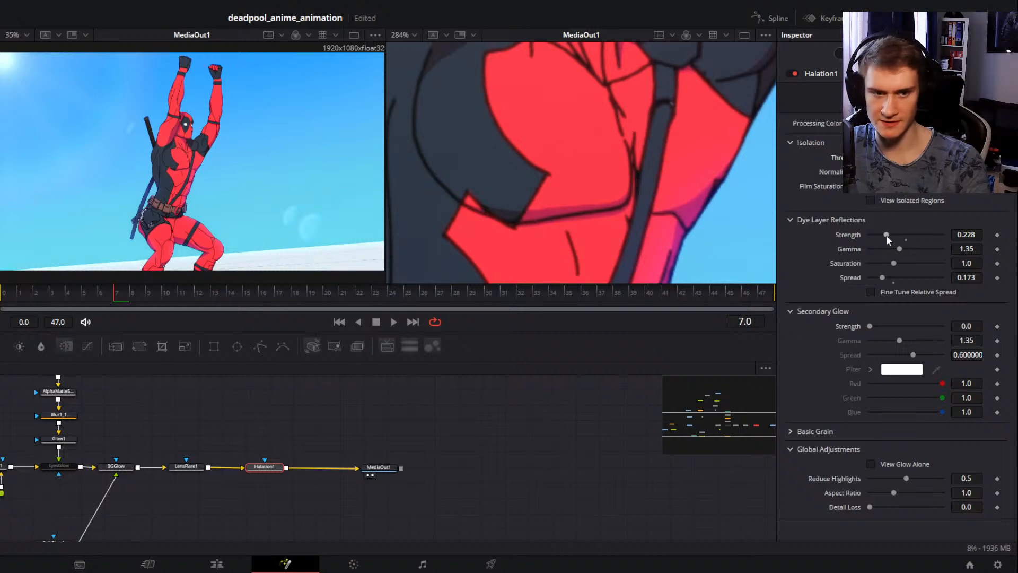
mouse_move(886, 235)
mouse_down()
mouse_move(876, 235)
mouse_move(918, 231)
mouse_move(871, 234)
mouse_move(896, 235)
mouse_up()
double_click(905, 240)
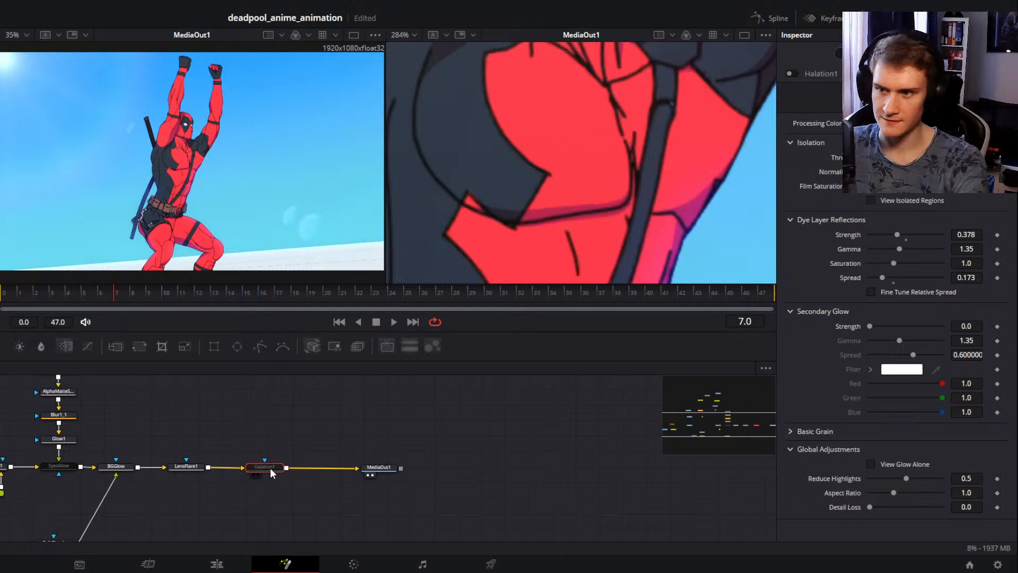
Step: Check the raised arm's outlines up close and set the Dye Layer Reflections Strength to 0.2
scroll(208, 159, up, 10)
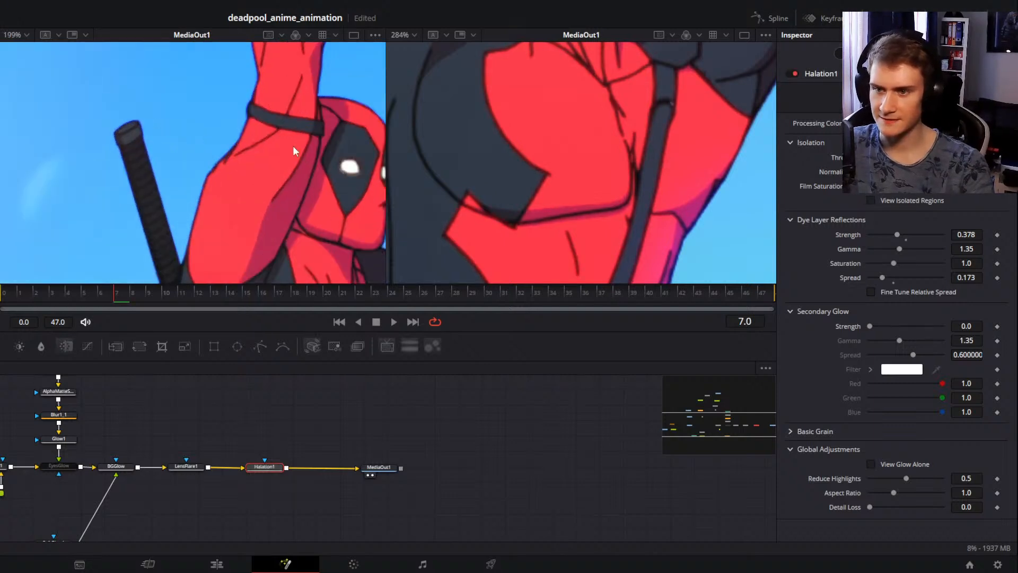
drag(225, 173, 220, 186)
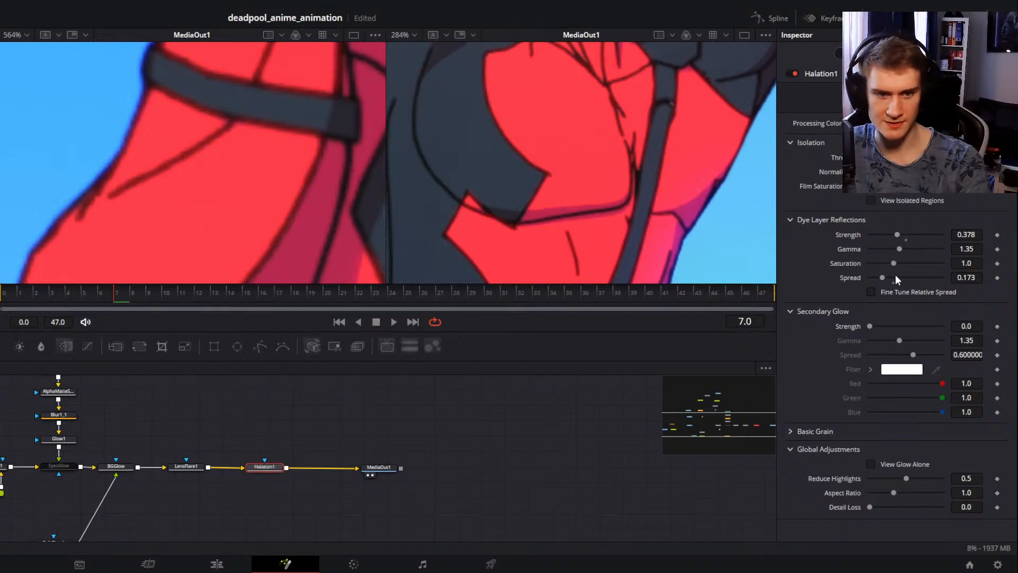
drag(896, 234, 886, 234)
double_click(975, 235)
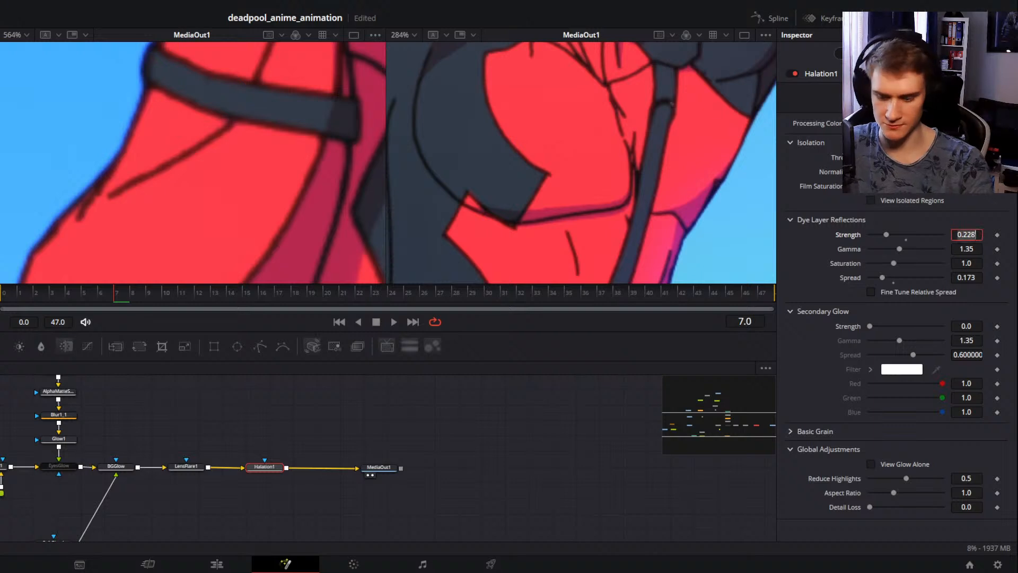
text(.2)
key(Return)
Step: Examine the figure's legs up close and compare them with the Halation node disabled and enabled
scroll(313, 190, down, 8)
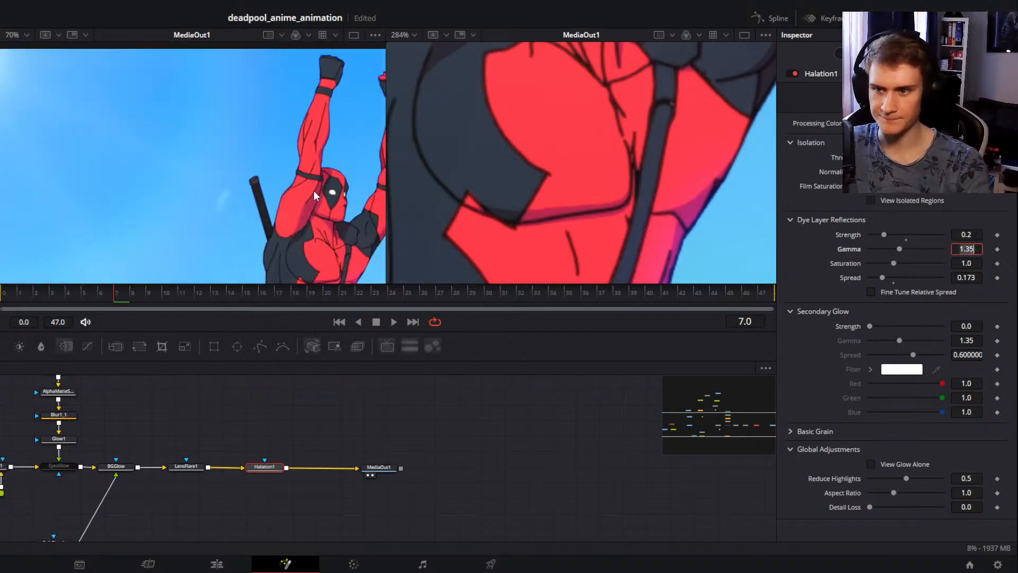
scroll(222, 186, down, 10)
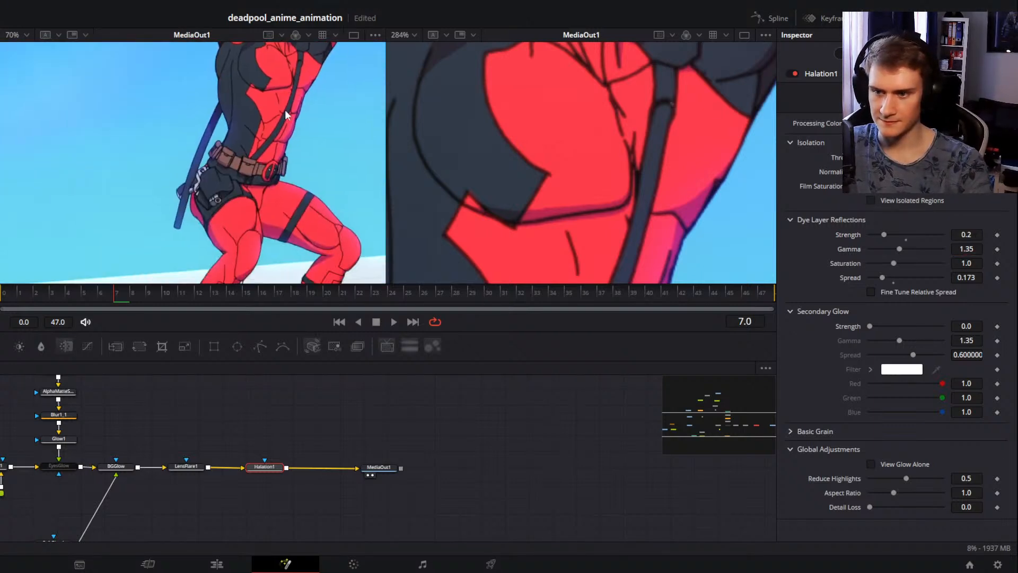
scroll(253, 204, up, 6)
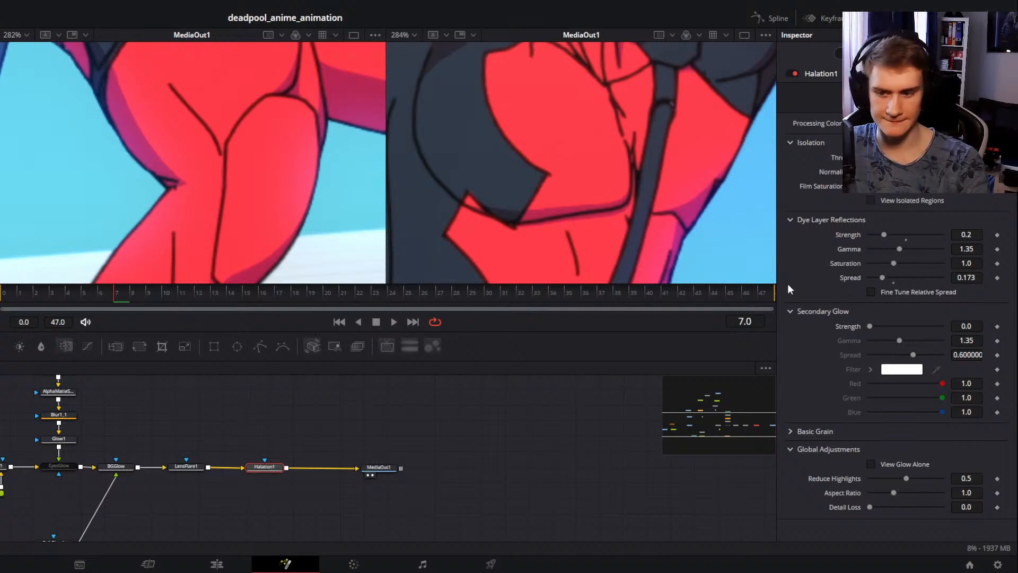
key(ctrl+p)
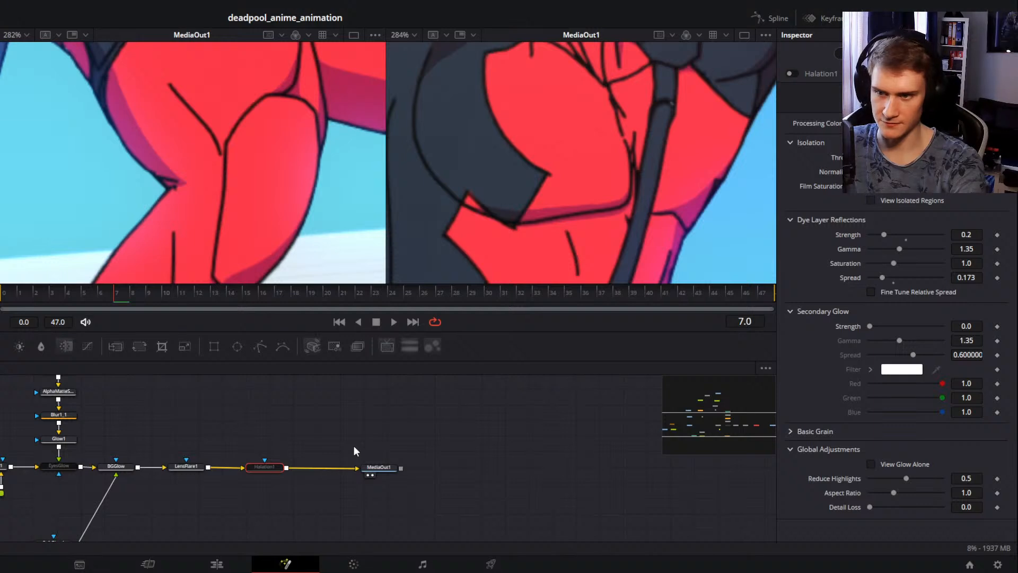
key(ctrl+p)
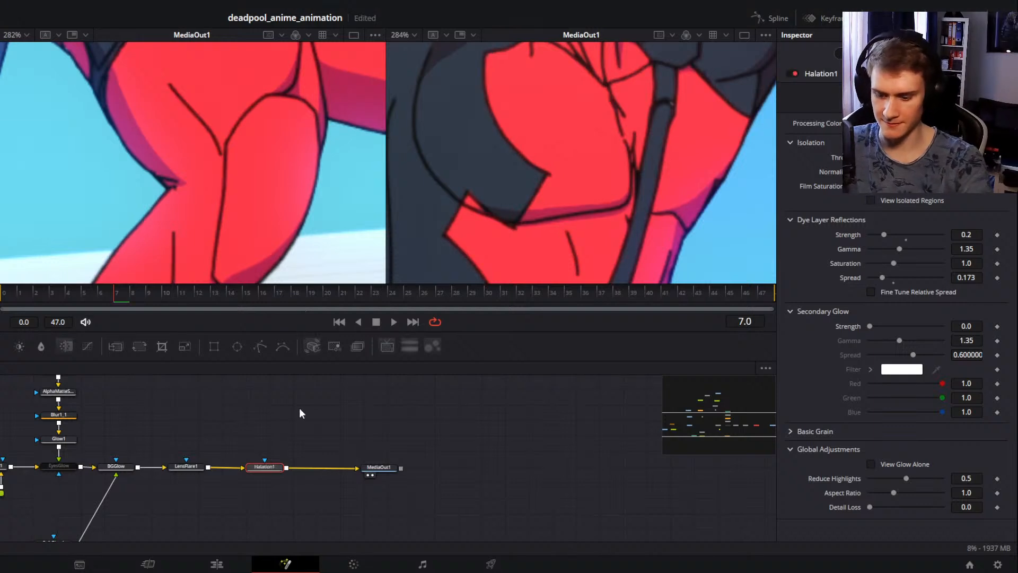
key(ctrl+p)
key(ctrl+p)
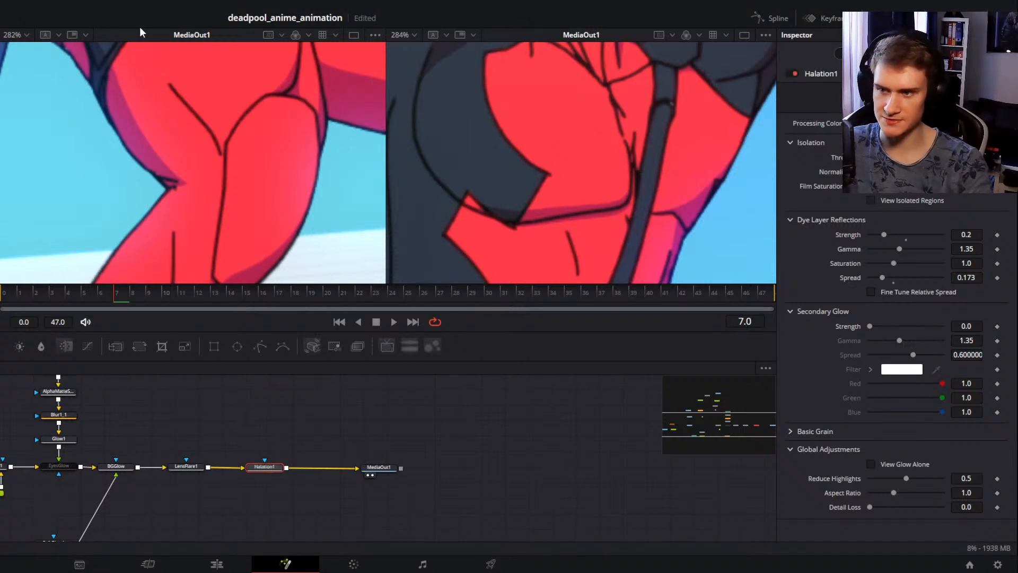
Step: Zoom in on the thigh outline and compare it with the Halation1 node disabled and enabled
drag(157, 133, 259, 187)
scroll(259, 186, up, 2)
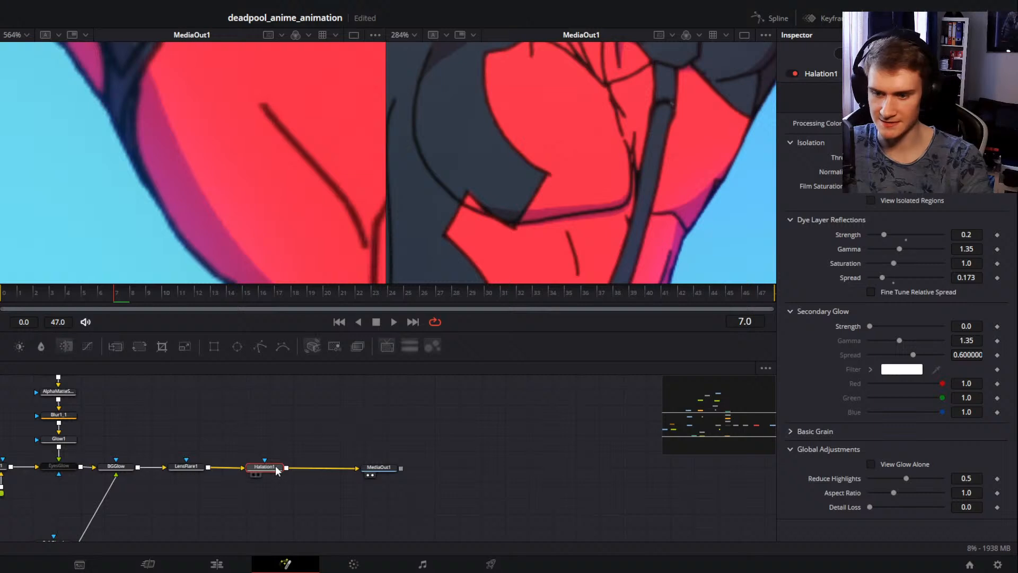
key(ctrl+p)
key(ctrl+p)
key(ctrl+p)
key(ctrl+p)
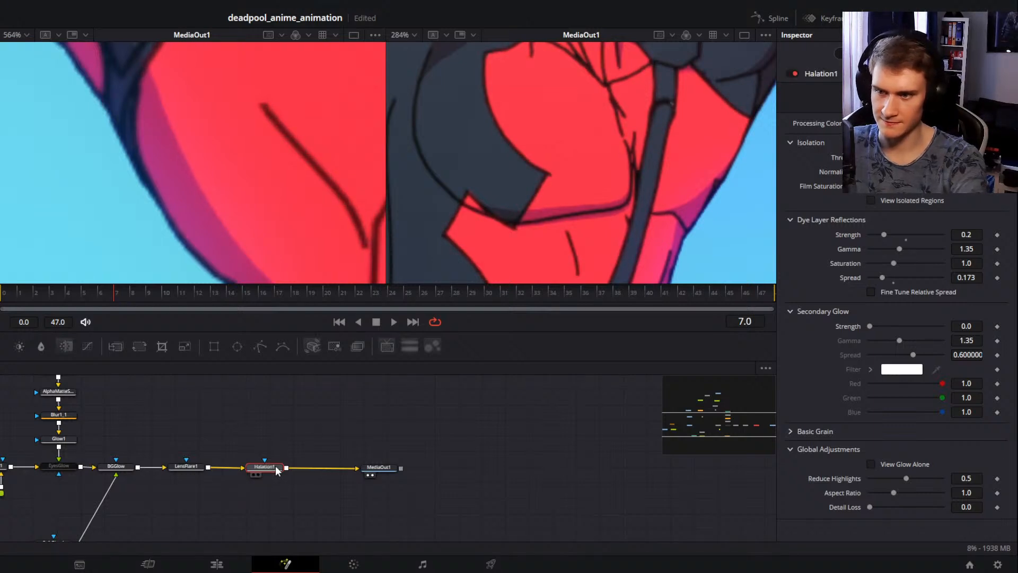
Step: Examine the whole figure and frame from farther out to judge the overall Halation result
scroll(250, 193, down, 6)
drag(265, 176, 245, 239)
scroll(272, 187, down, 3)
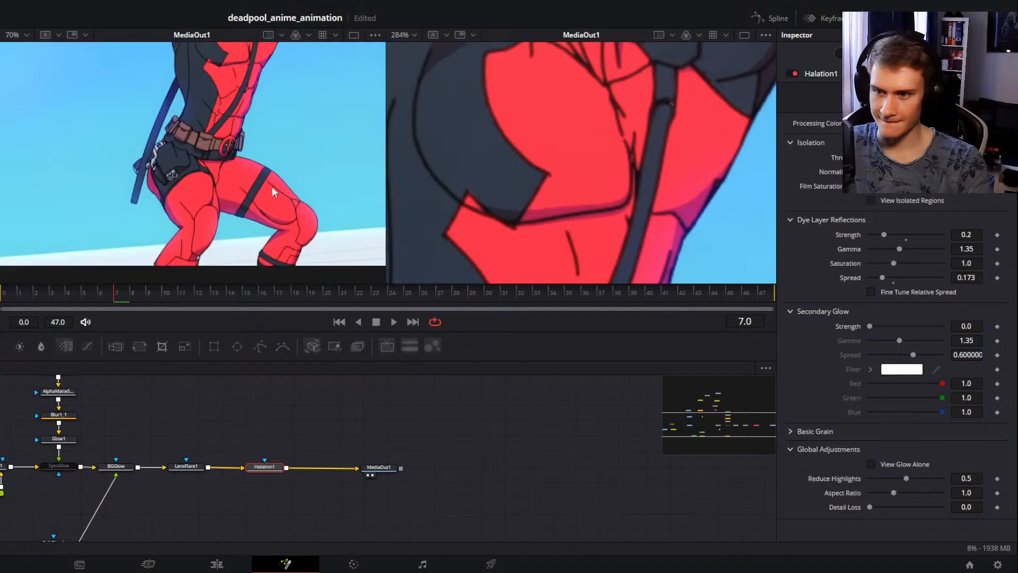
scroll(272, 186, down, 3)
drag(268, 179, 197, 199)
scroll(212, 201, up, 1)
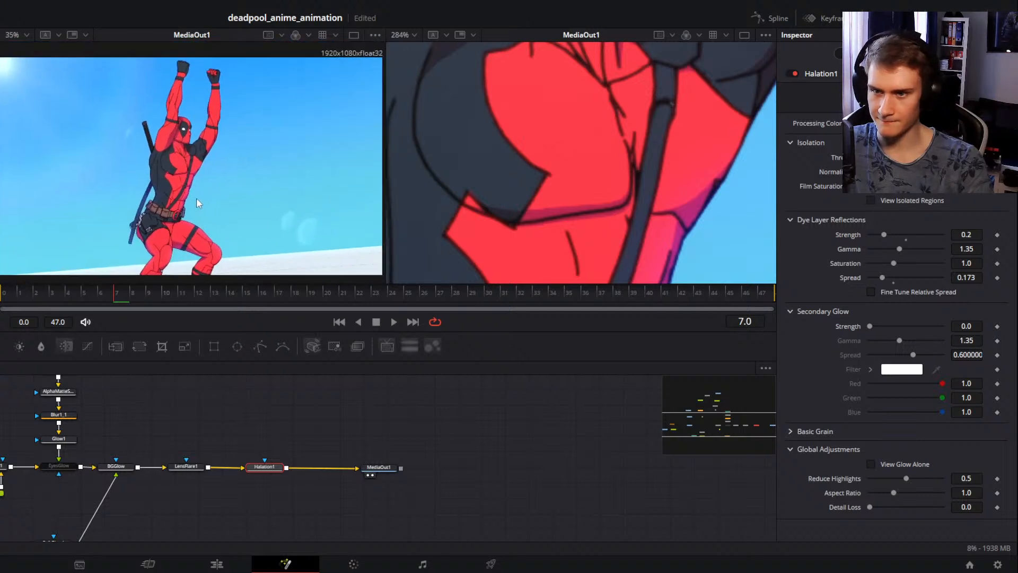
scroll(197, 198, down, 1)
scroll(196, 198, up, 1)
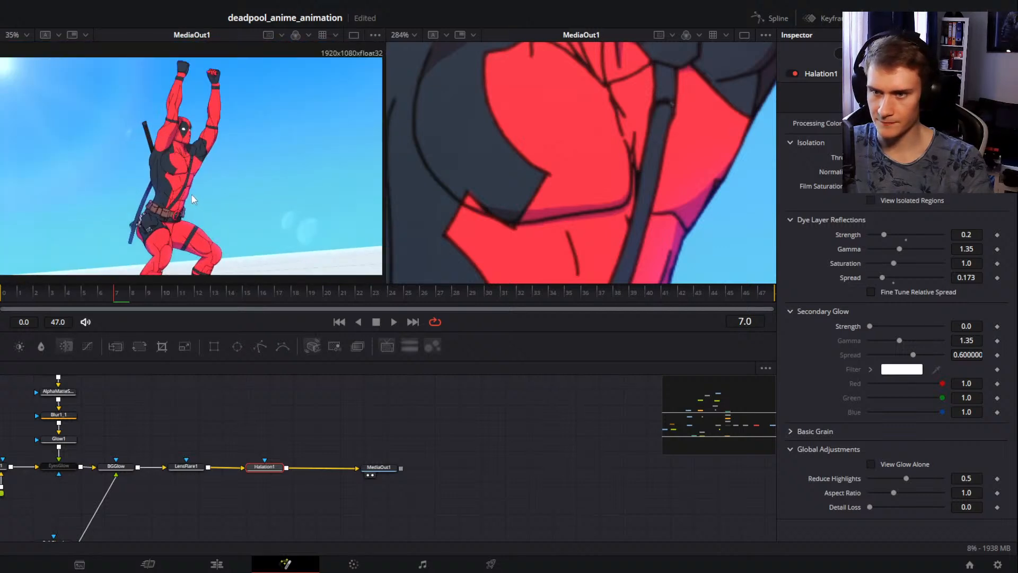
scroll(192, 195, down, 1)
Step: Duplicate the LensFlare1 node as an unconnected backup of its Custom preset settings
click(189, 468)
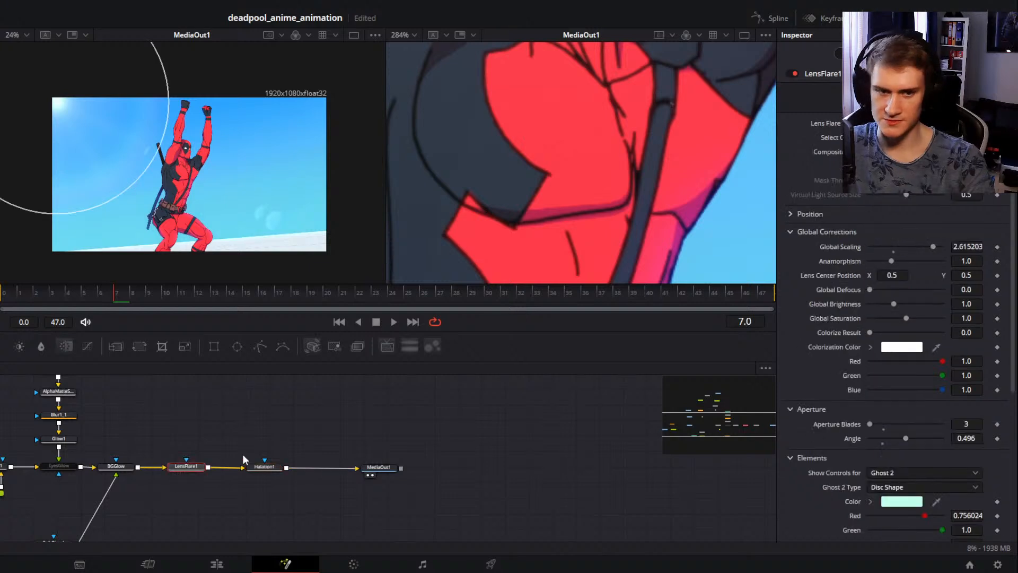
click(924, 123)
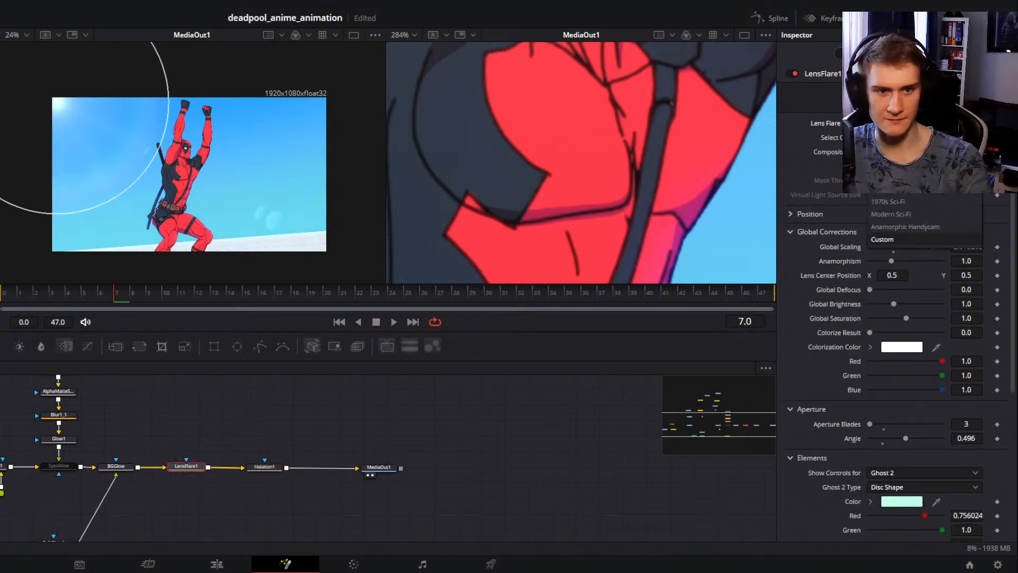
click(882, 239)
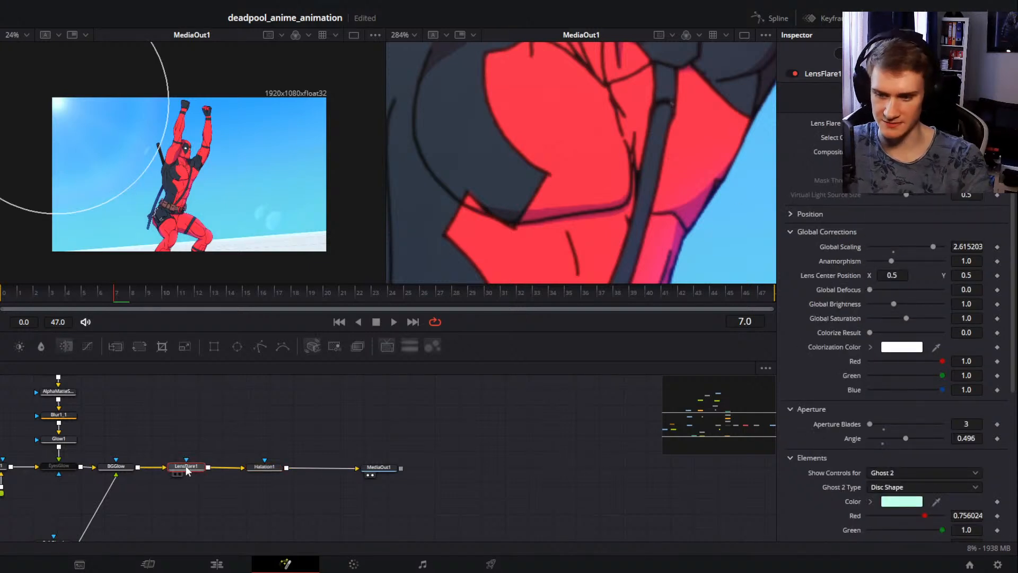
click(212, 435)
click(191, 467)
key(ctrl+c)
key(ctrl+v)
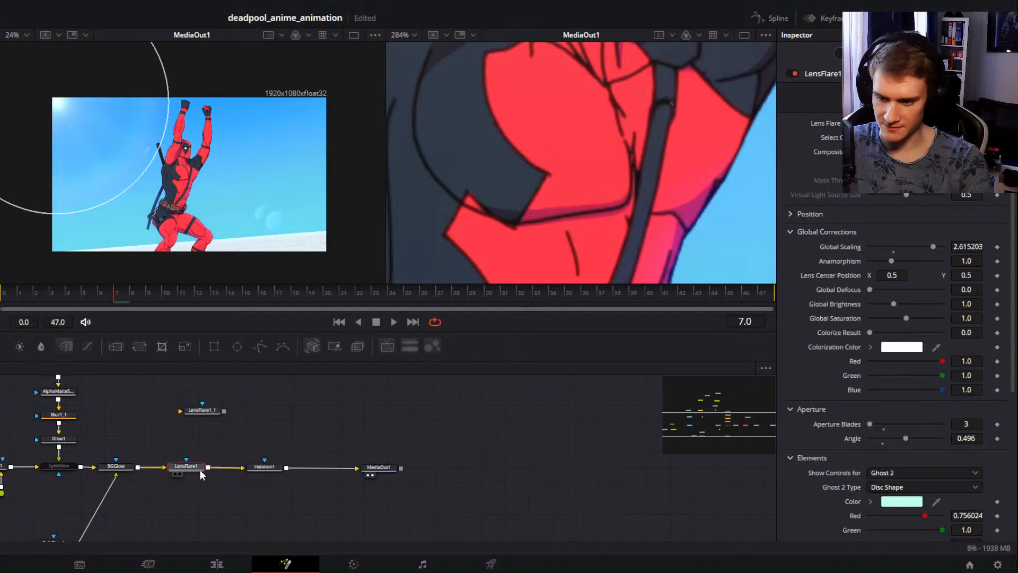
Step: Try several built-in lens flare presets on the original LensFlare1 node
click(924, 123)
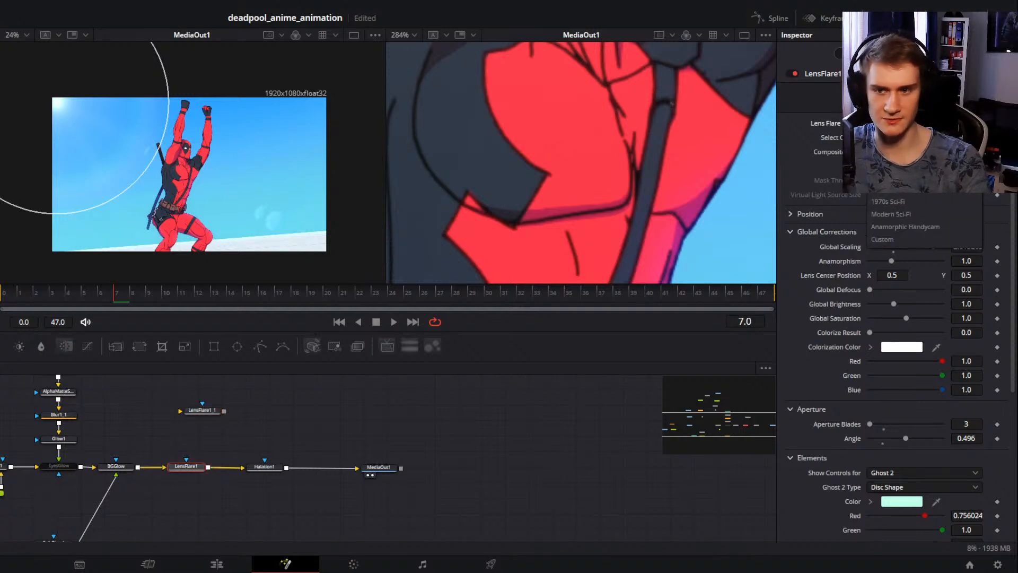
click(907, 159)
click(924, 123)
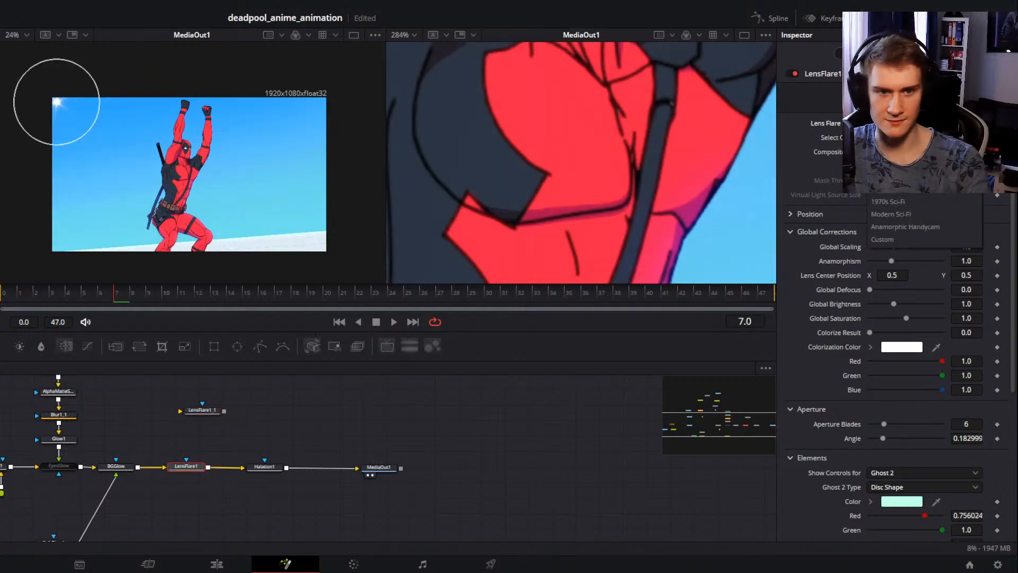
click(907, 172)
click(924, 123)
click(907, 187)
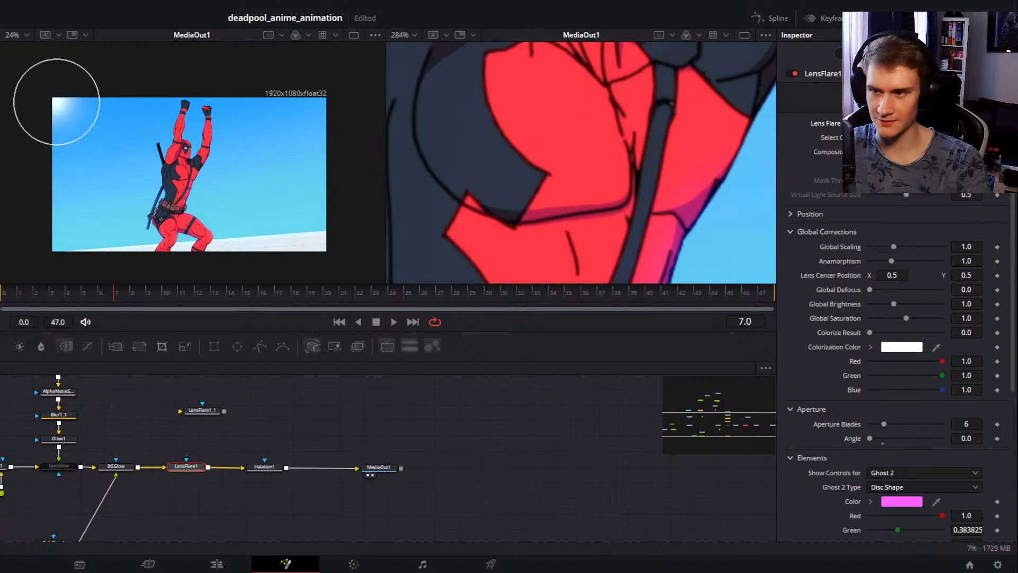
click(924, 123)
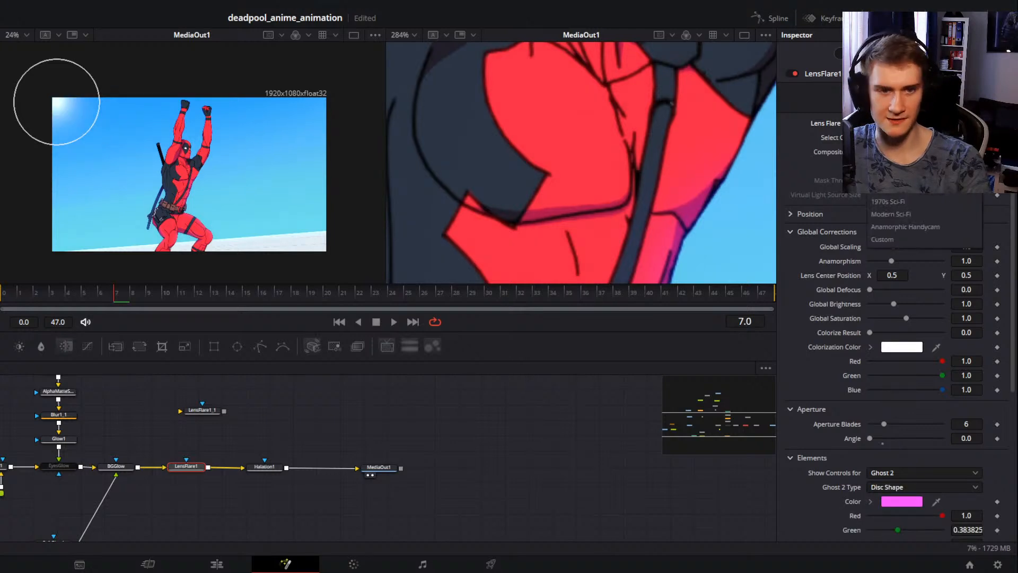
click(901, 177)
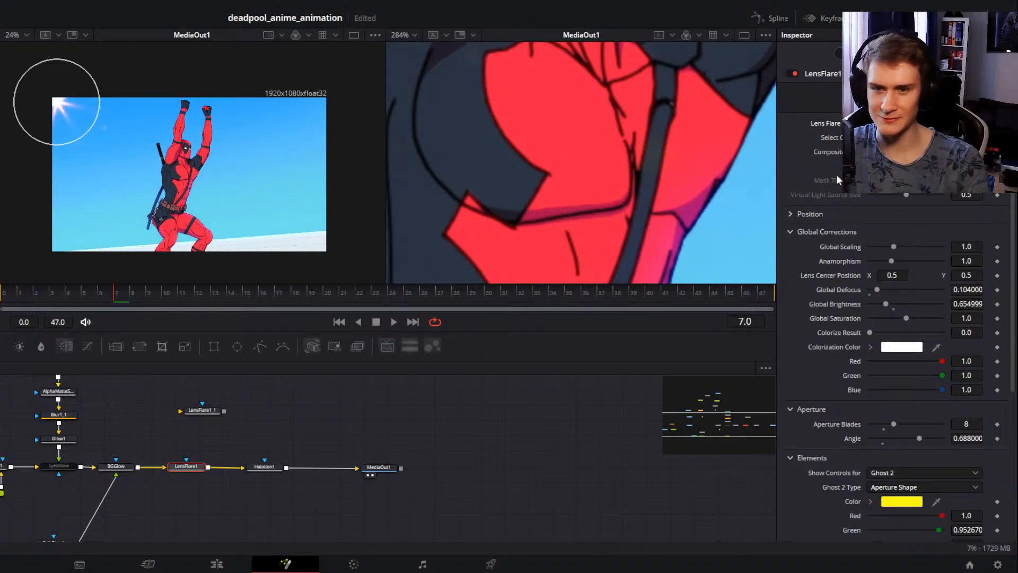
click(924, 123)
click(891, 198)
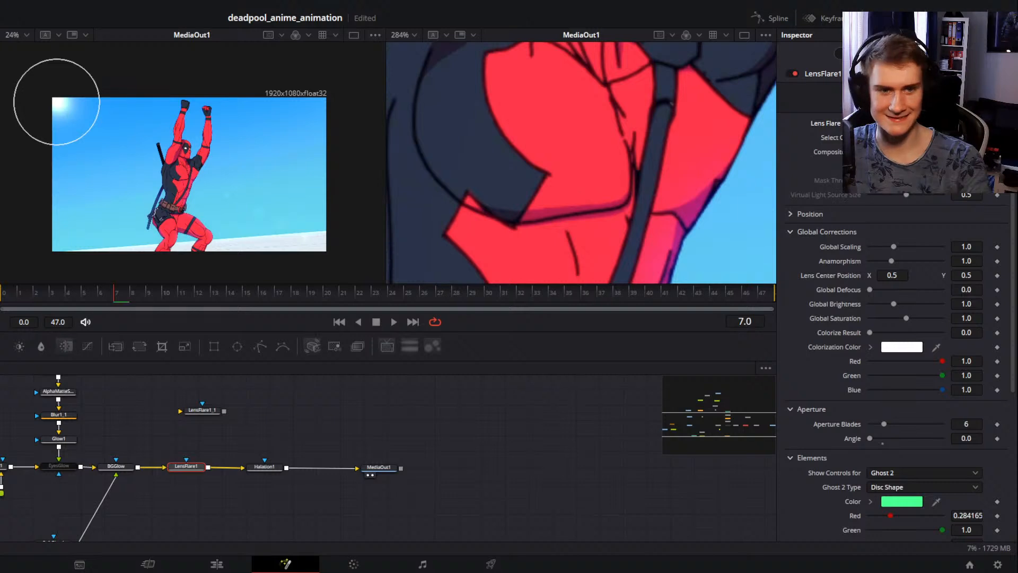
Step: Try the 1970s Sci-Fi preset on LensFlare1, moving the flare beside the figure and back to the sky corner
click(924, 123)
click(890, 195)
click(912, 123)
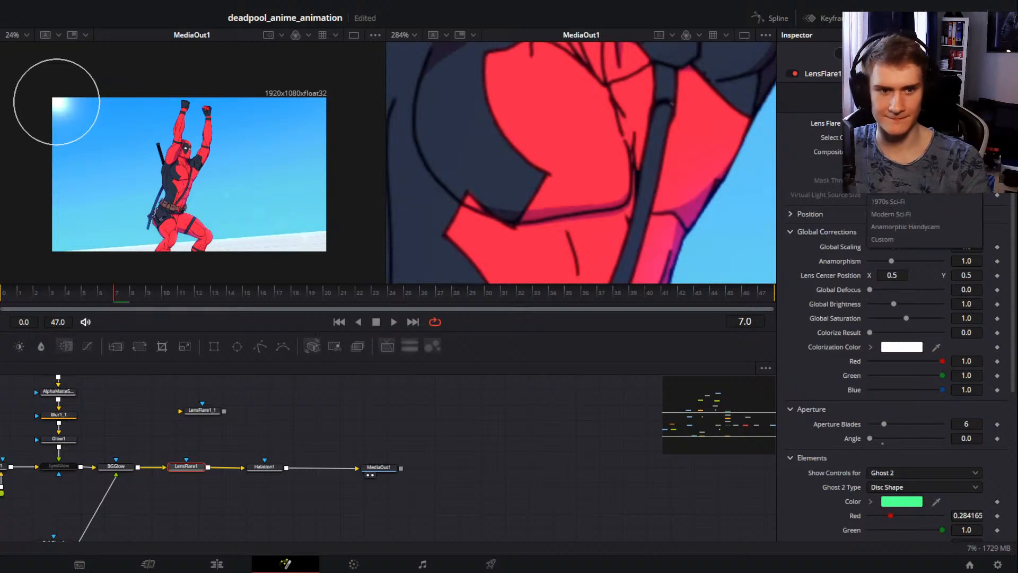
click(898, 203)
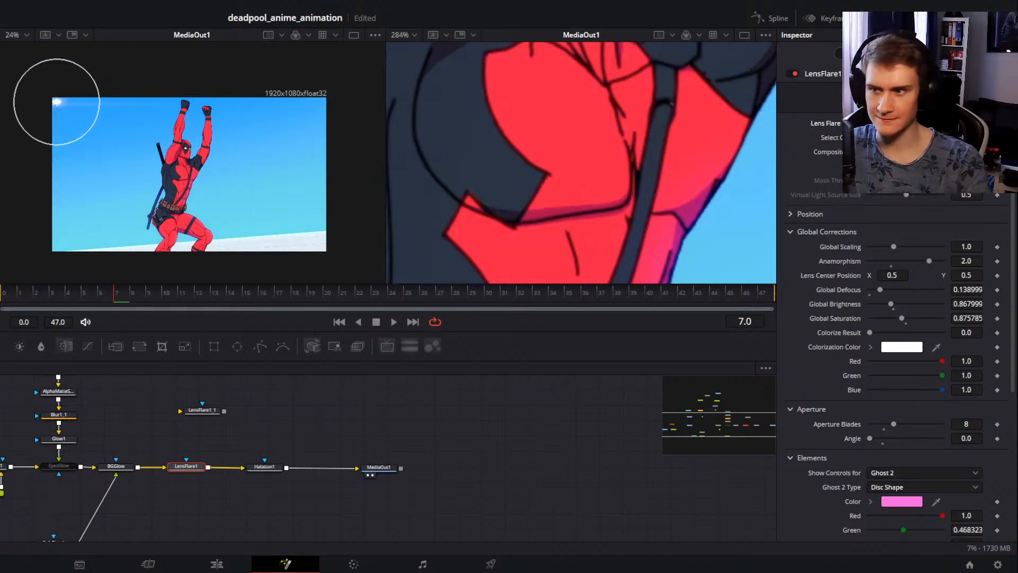
mouse_move(64, 102)
mouse_down()
mouse_move(102, 126)
mouse_move(104, 148)
mouse_move(164, 173)
mouse_move(137, 171)
mouse_up()
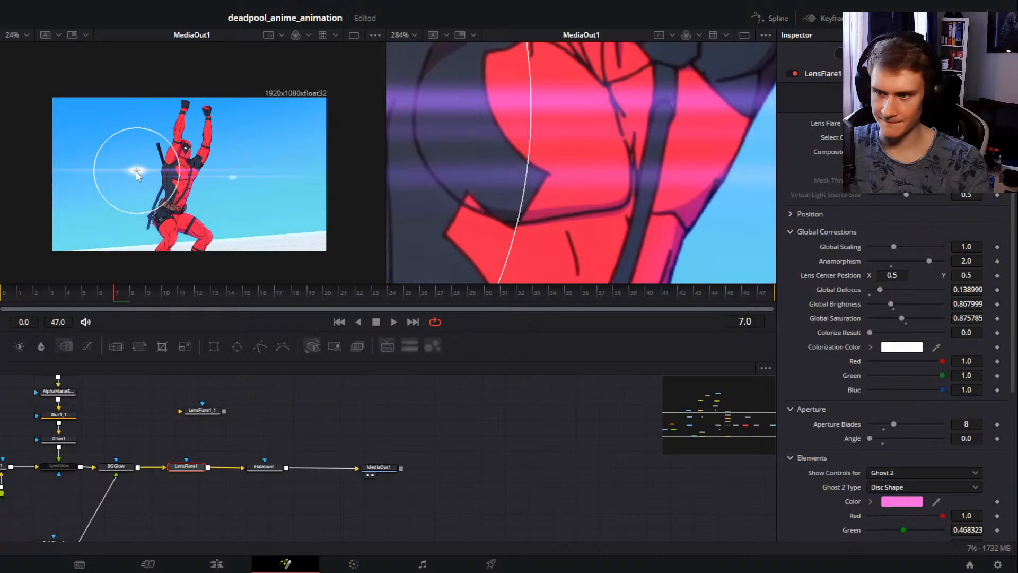
drag(137, 175, 58, 105)
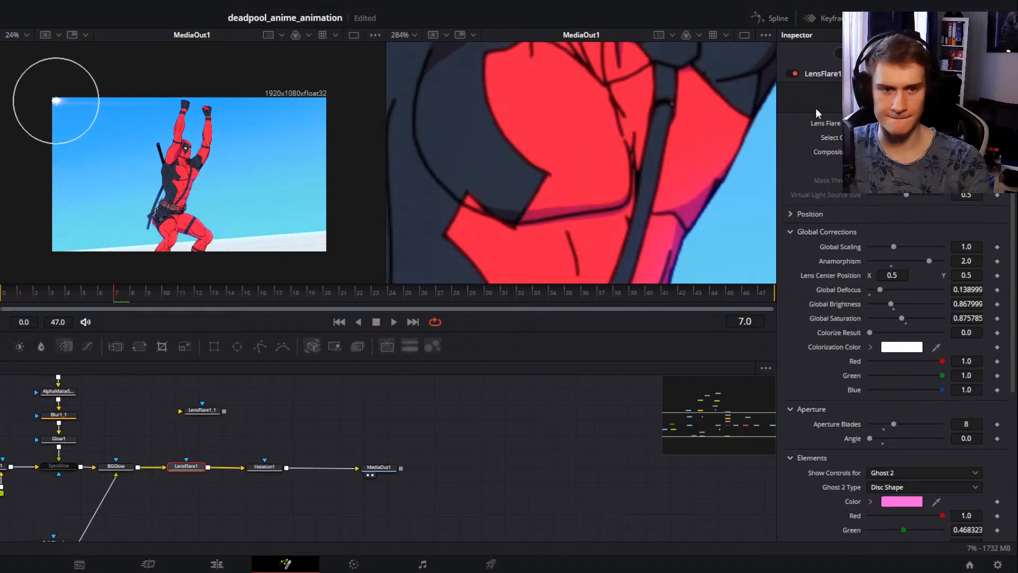
Step: Try the Modern Sci-Fi and Anamorphic Handycam presets on LensFlare1, plus one more built-in preset
click(874, 123)
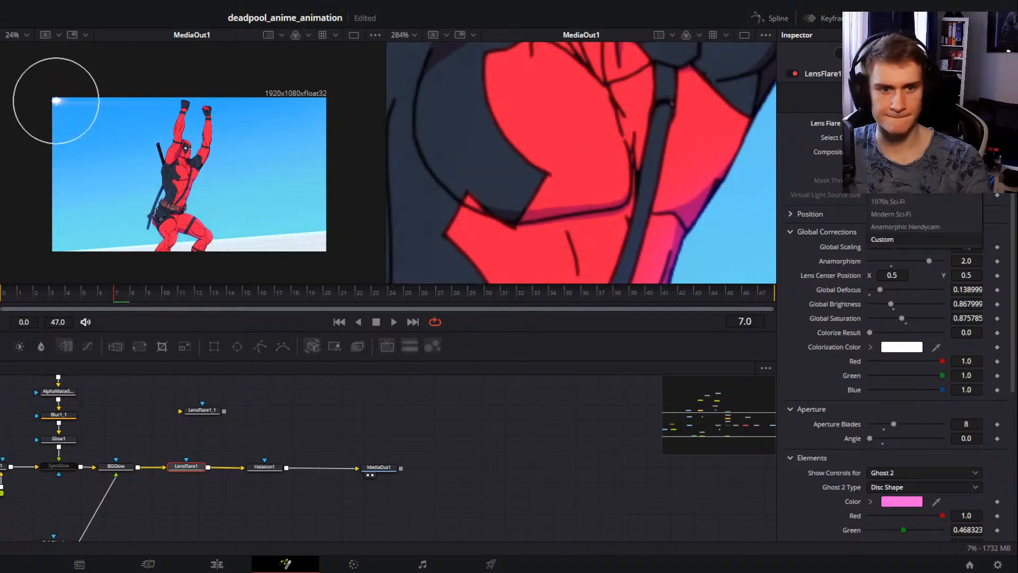
click(891, 215)
click(891, 123)
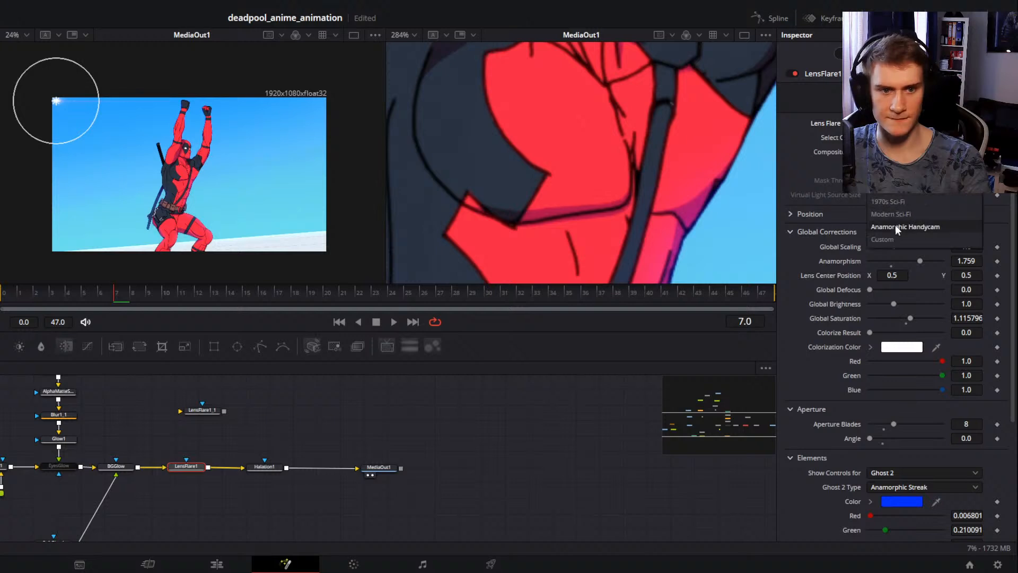
click(897, 228)
click(890, 123)
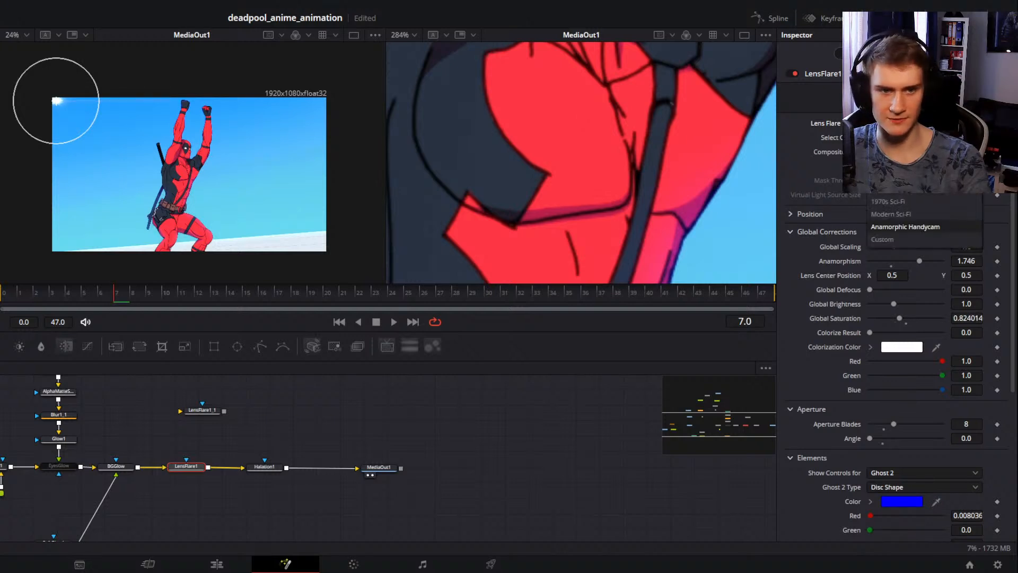
click(896, 183)
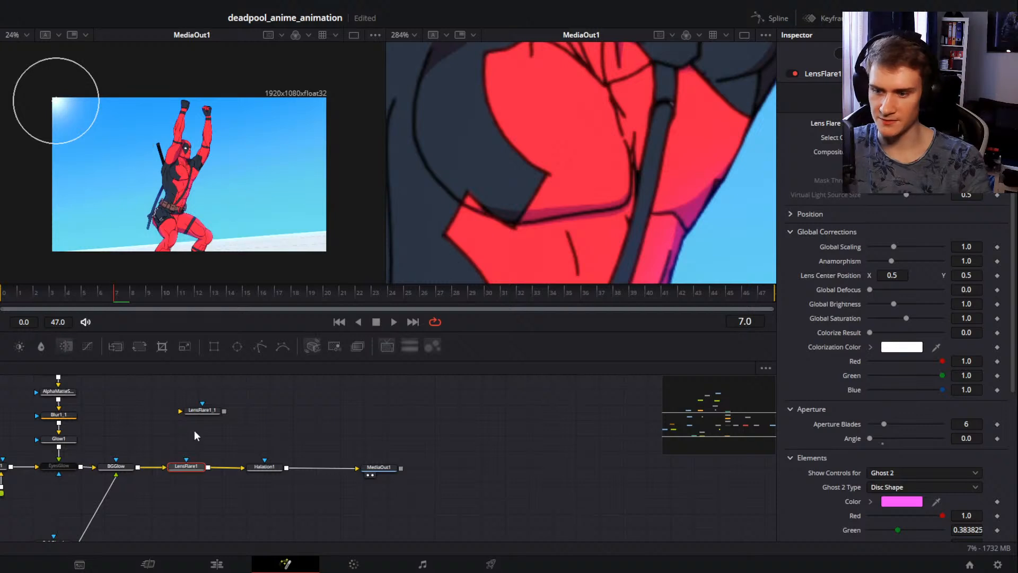
Step: Replace LensFlare1 with its backup copy between BGGlow and Halation1, and move MediaOut1 farther from Halation1
mouse_move(197, 466)
mouse_down()
mouse_move(255, 441)
mouse_move(186, 467)
mouse_up()
key(Delete)
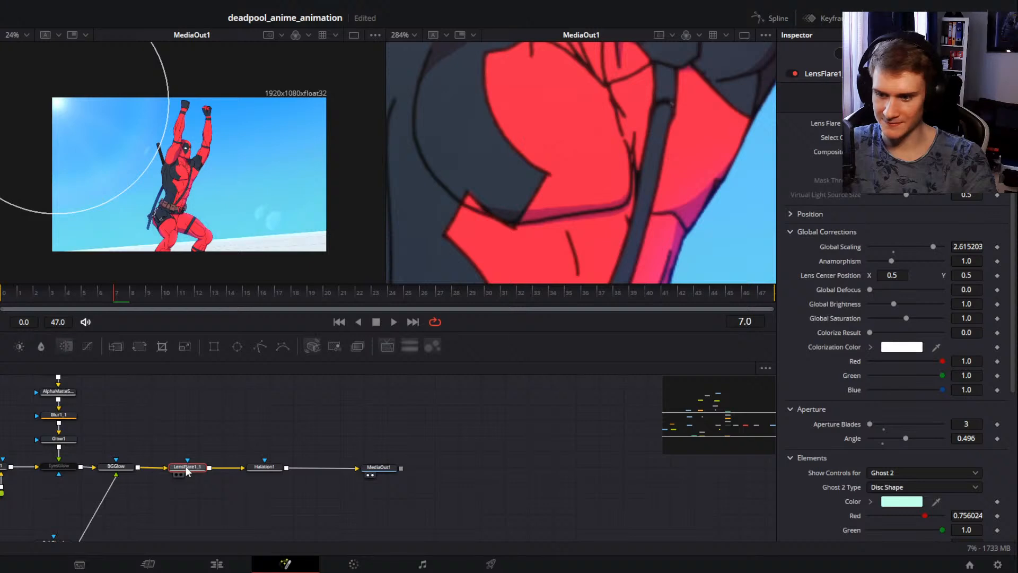
click(258, 421)
click(270, 467)
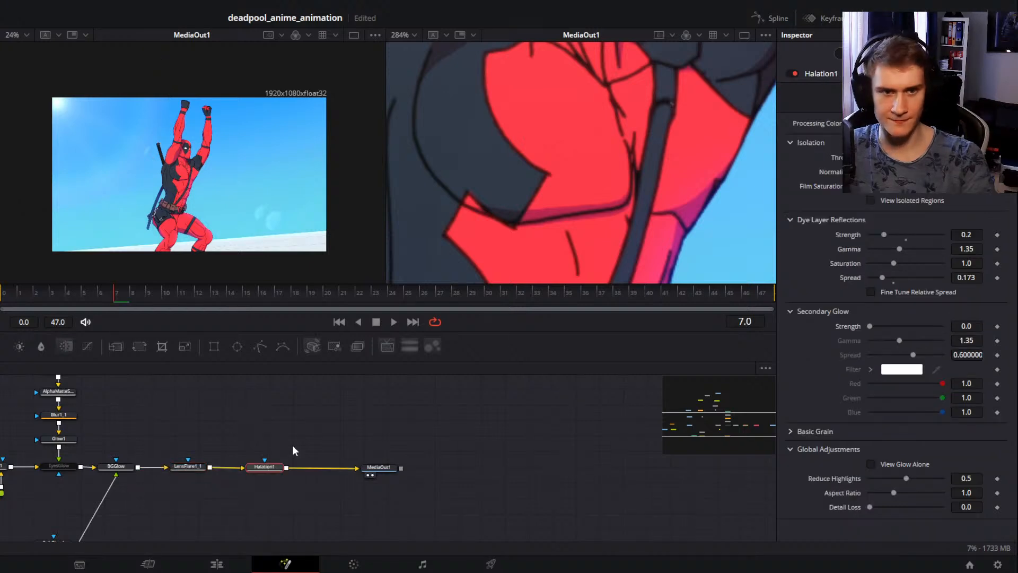
drag(380, 467, 415, 466)
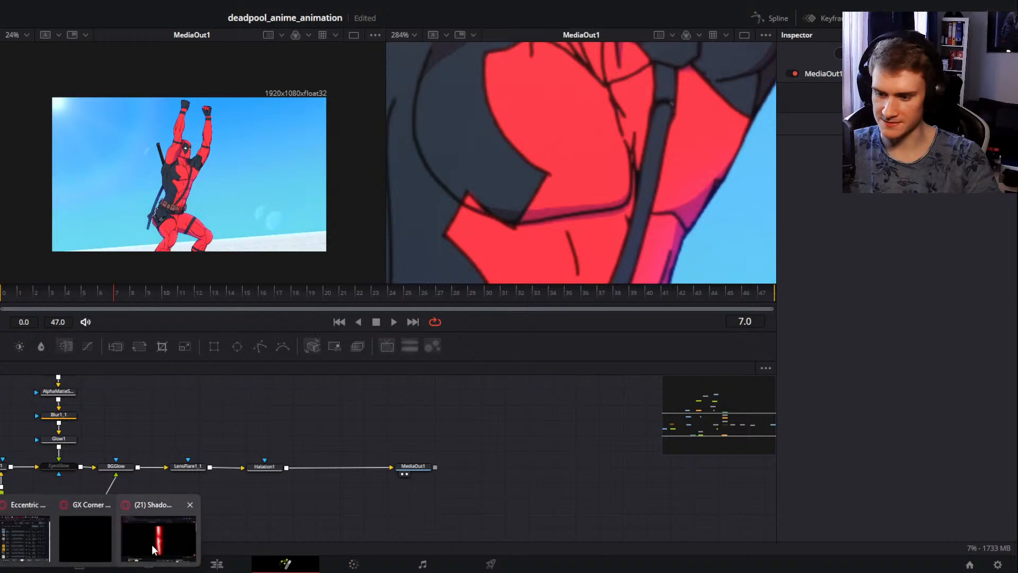
Step: Switch to the browser and examine the opening city shot of the "Shadow Wizard Money Gang - The Anime" video as reference
click(152, 545)
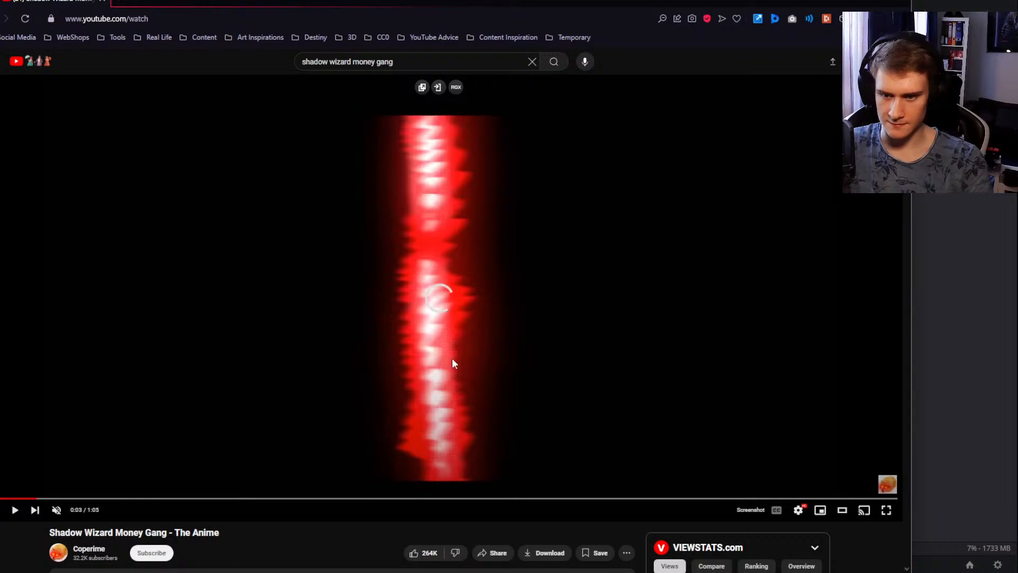
click(4, 499)
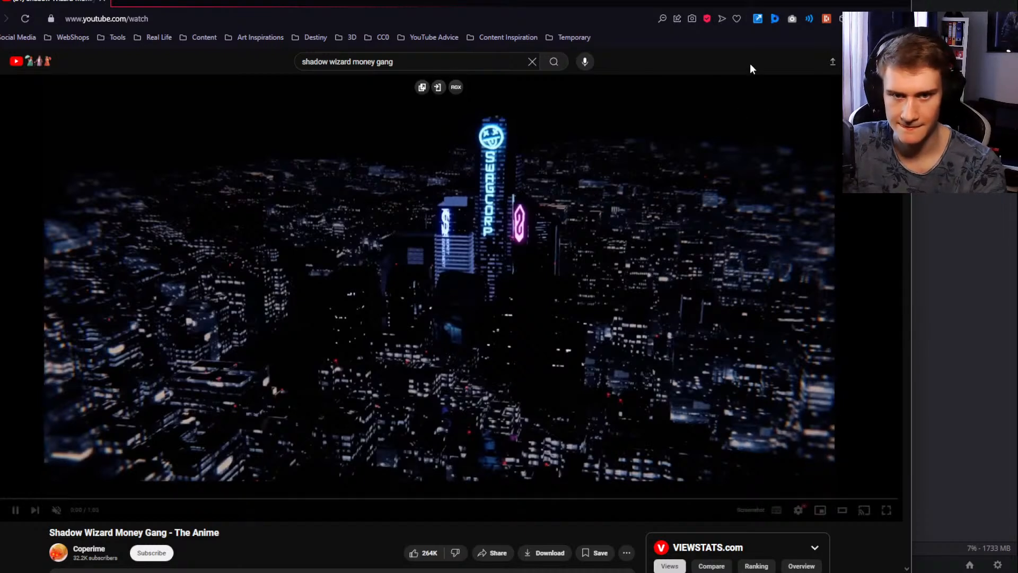
click(55, 500)
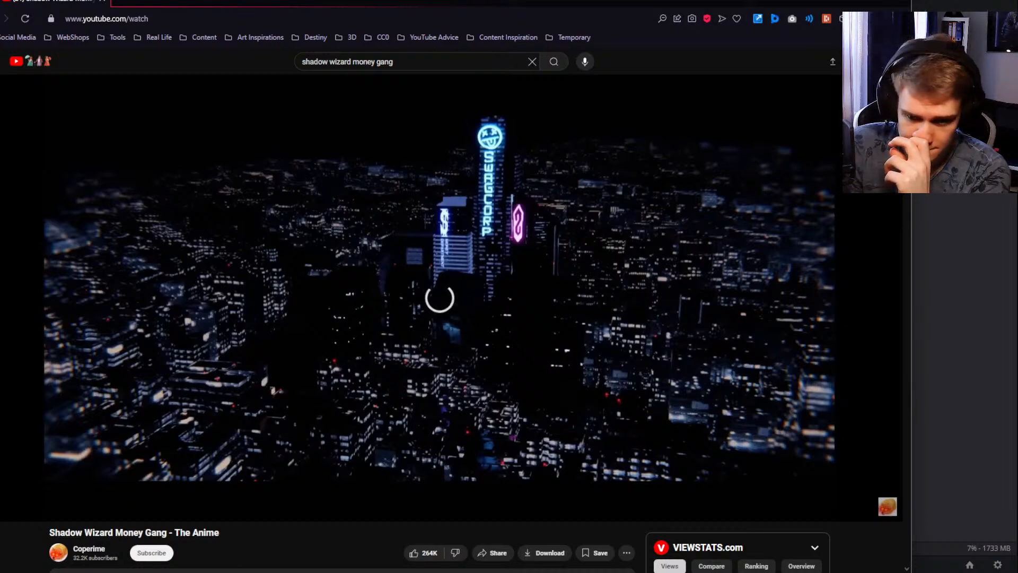
click(443, 285)
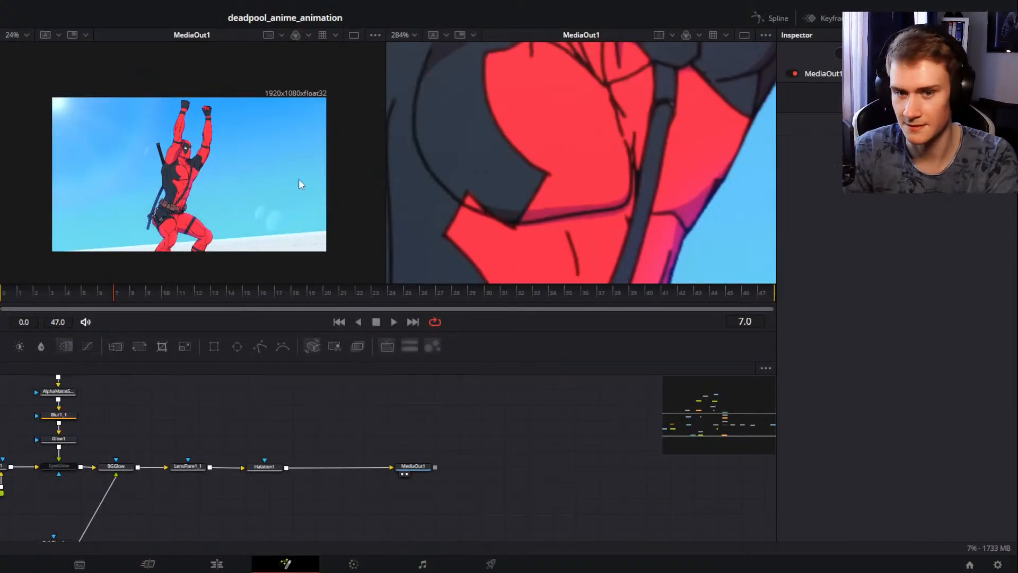
Step: Return to DaVinci Resolve and inspect the full figure and background in the second MediaOut1 viewer
drag(221, 199, 200, 191)
scroll(533, 183, down, 15)
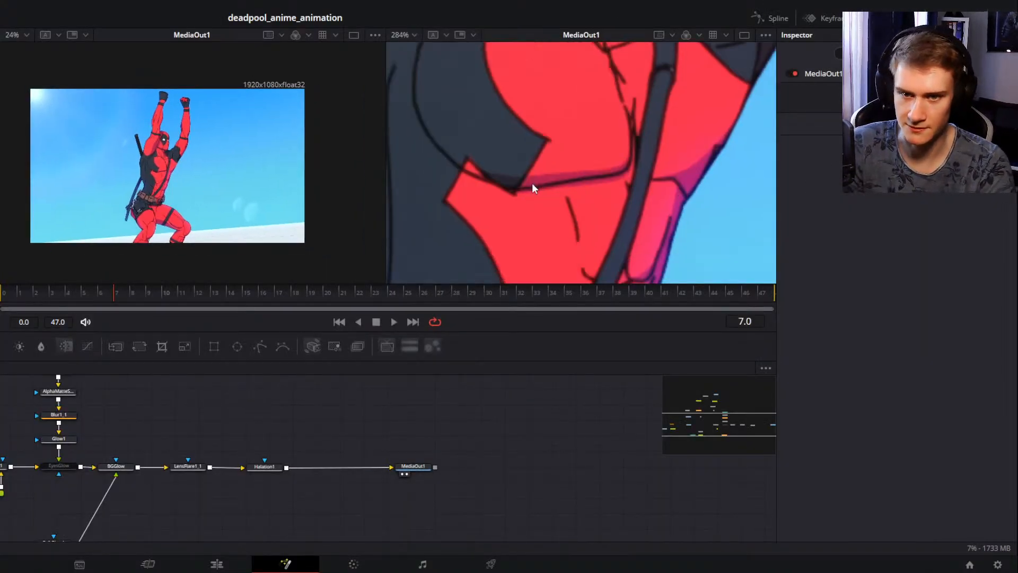
scroll(546, 188, up, 4)
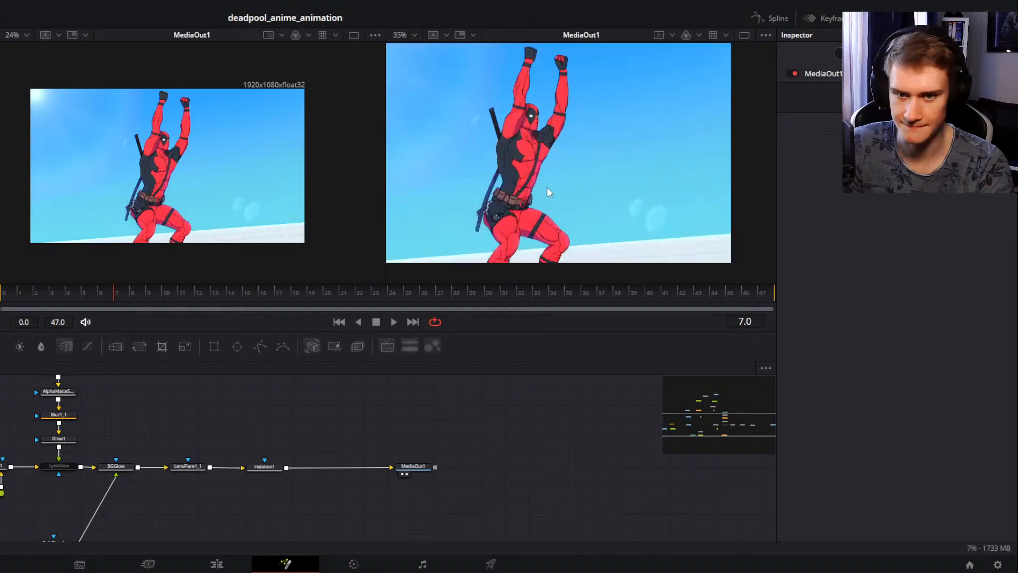
scroll(554, 188, down, 2)
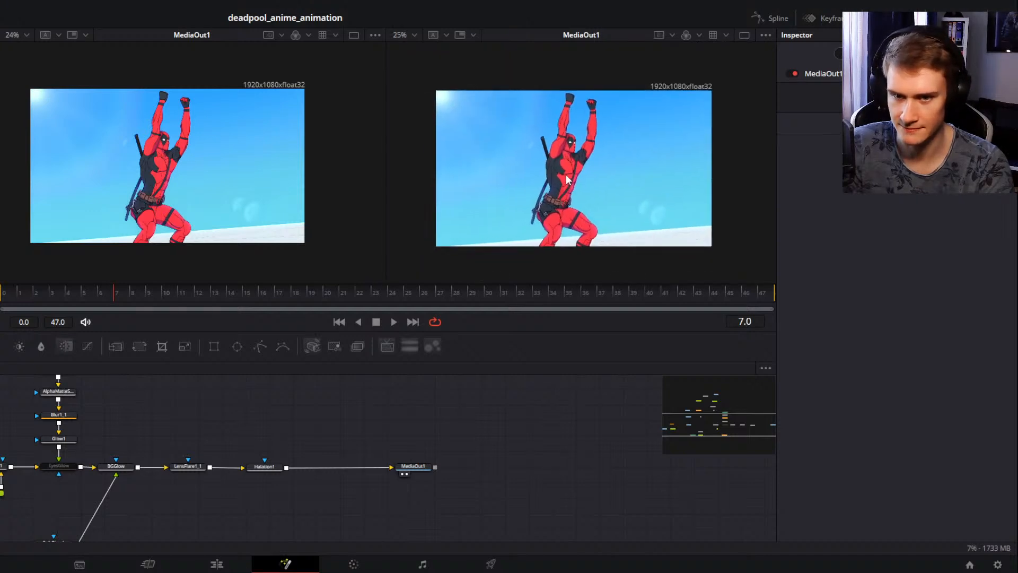
scroll(556, 188, up, 2)
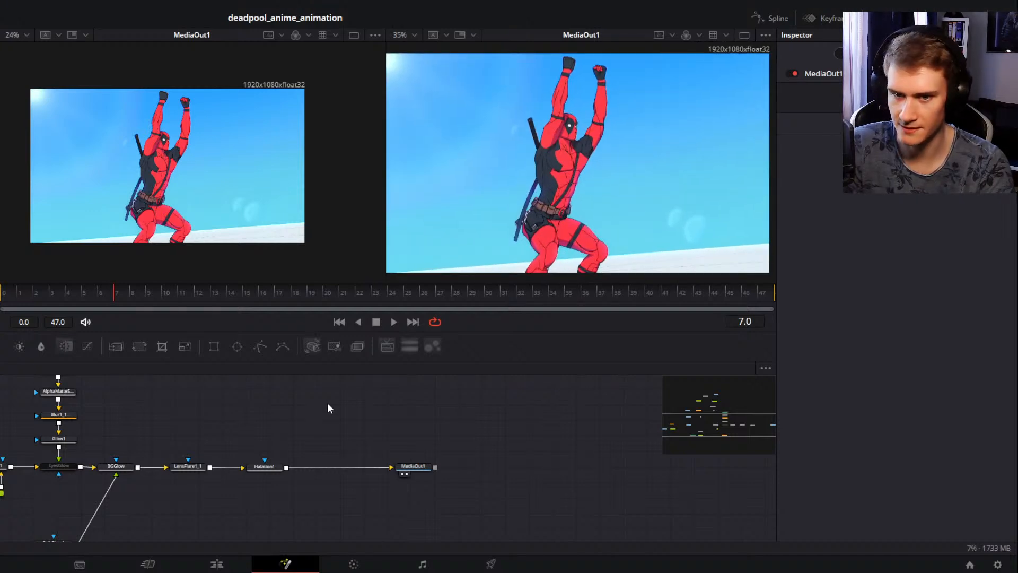
scroll(641, 154, up, 4)
scroll(552, 171, down, 3)
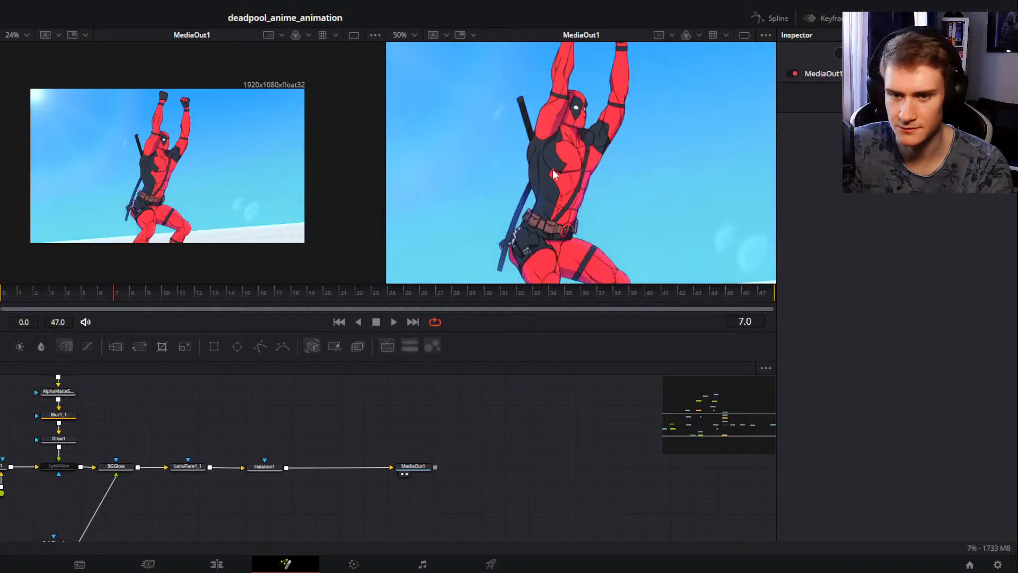
Step: Shift LensFlare1_1, Halation1 and MediaOut1 away from BGGlow, leaving a wide gap in the node chain after BGGlow
scroll(553, 171, down, 3)
scroll(590, 170, up, 2)
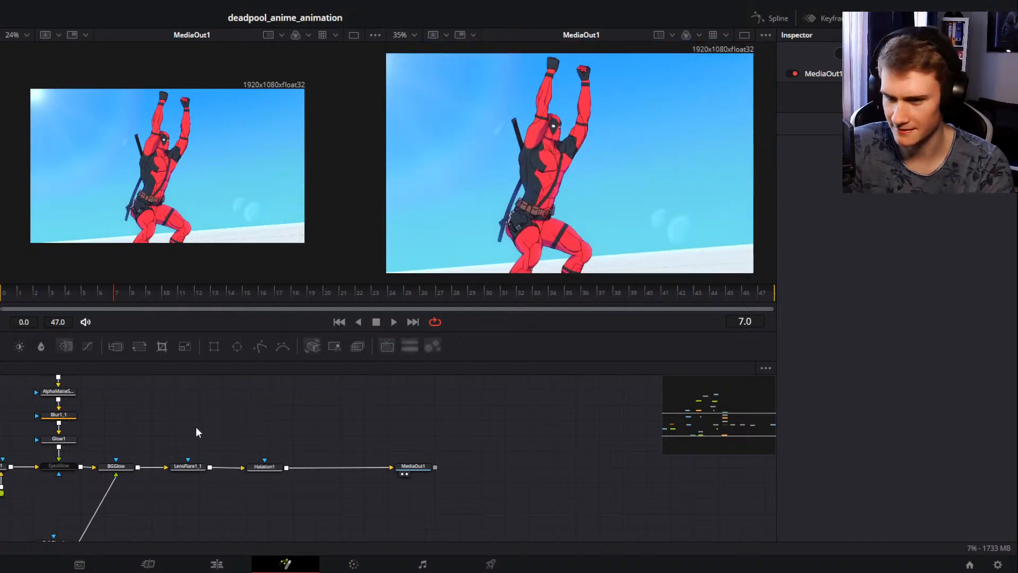
drag(196, 432, 87, 409)
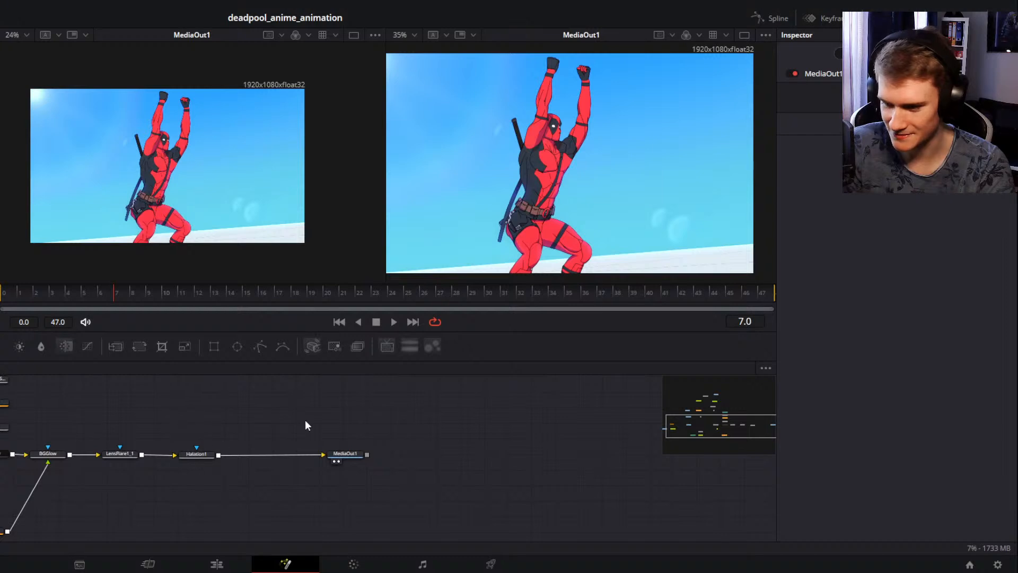
drag(344, 454, 395, 455)
mouse_move(246, 445)
mouse_down()
mouse_move(123, 459)
mouse_move(250, 453)
mouse_up()
click(249, 454)
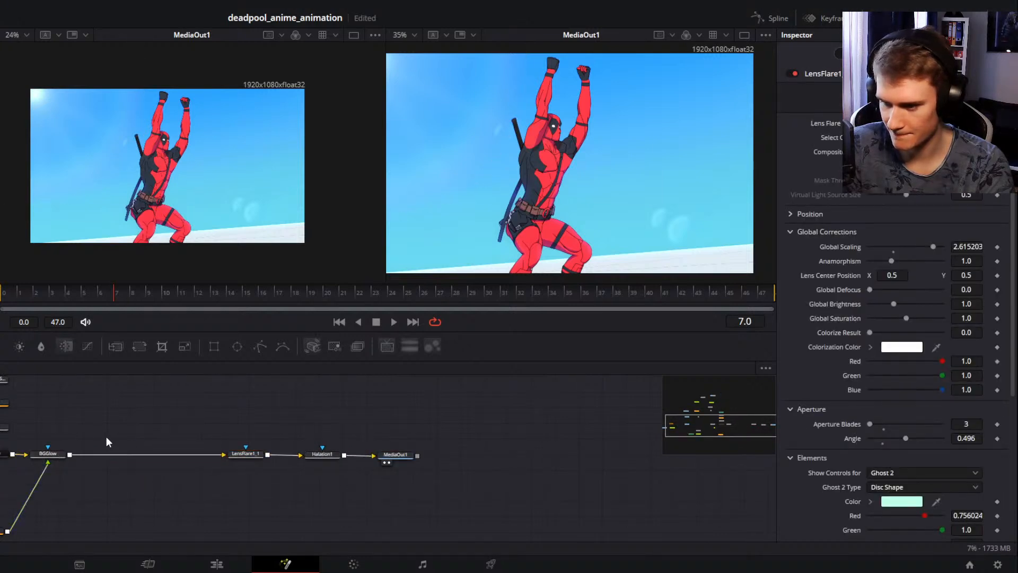
Step: Add a ColorCorrector node and insert it between BGGlow and LensFlare1_1
scroll(288, 426, up, 3)
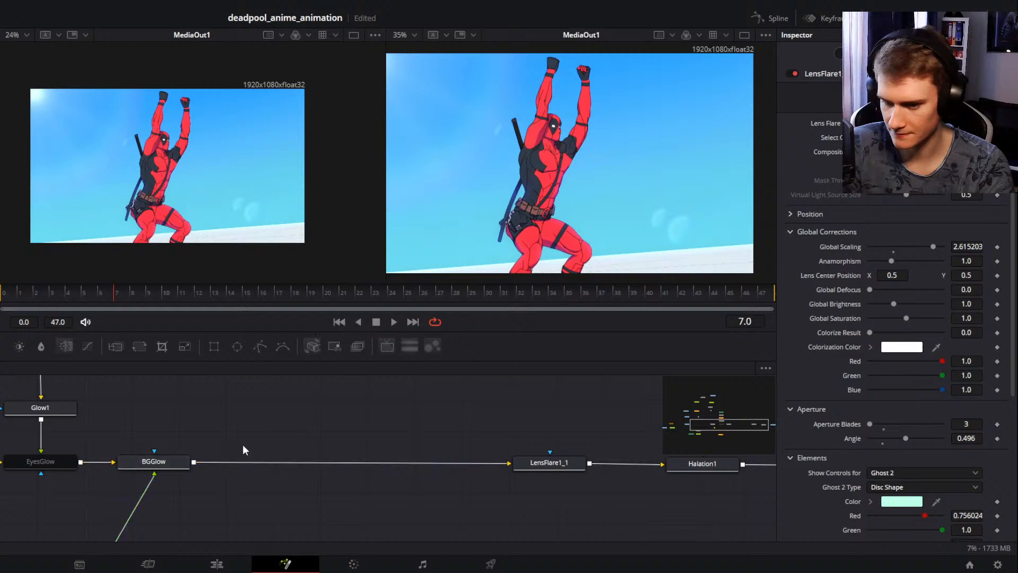
scroll(249, 441, down, 3)
click(182, 443)
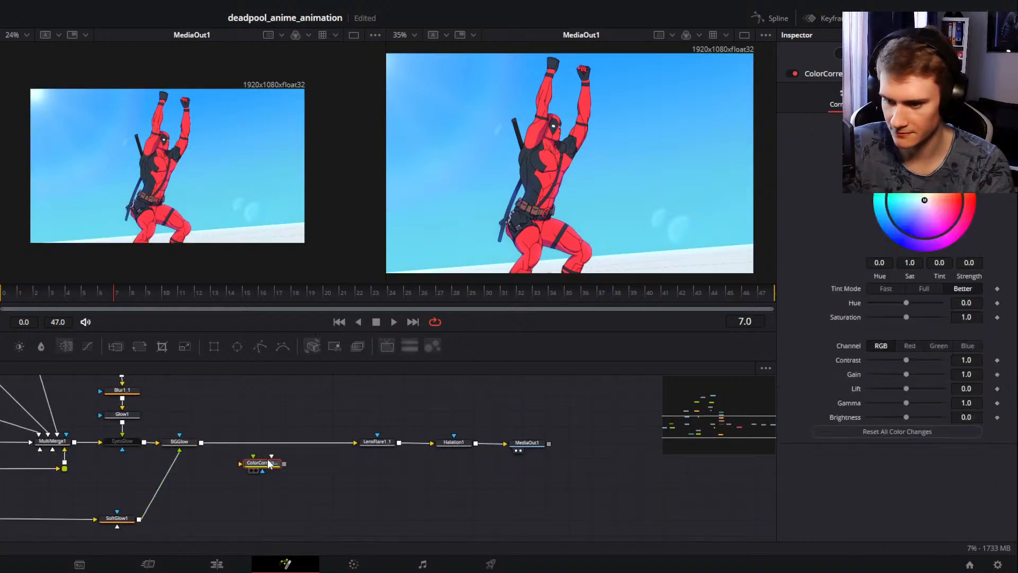
drag(263, 463, 250, 443)
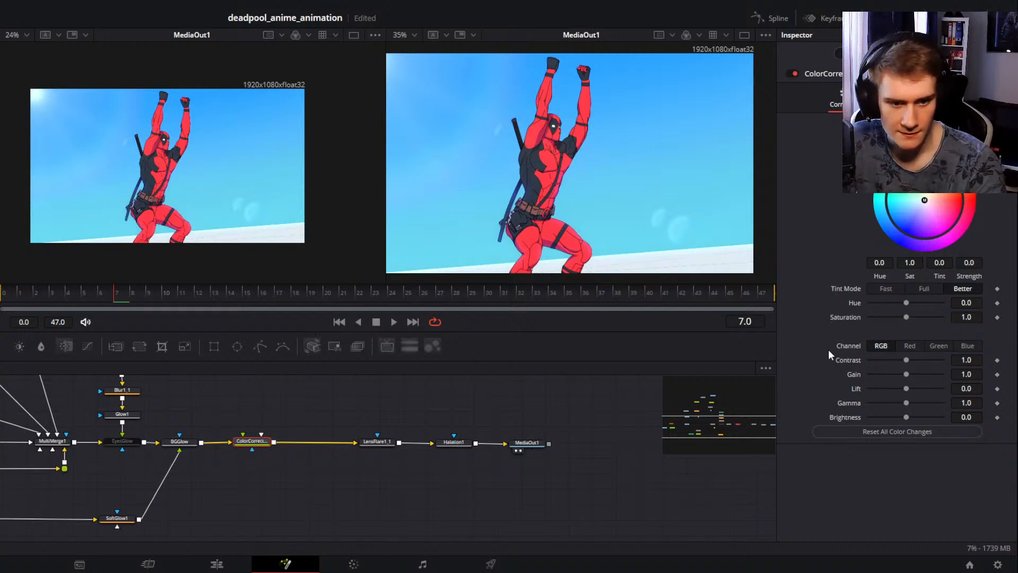
Step: Set the ColorCorrector's Lift to -0.05 on the Green channel only
click(939, 345)
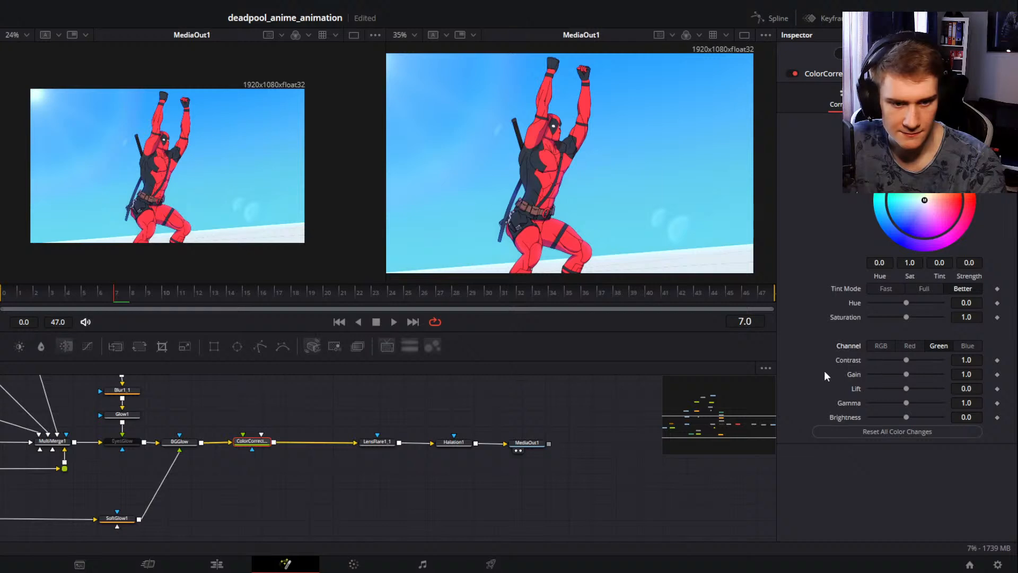
click(879, 346)
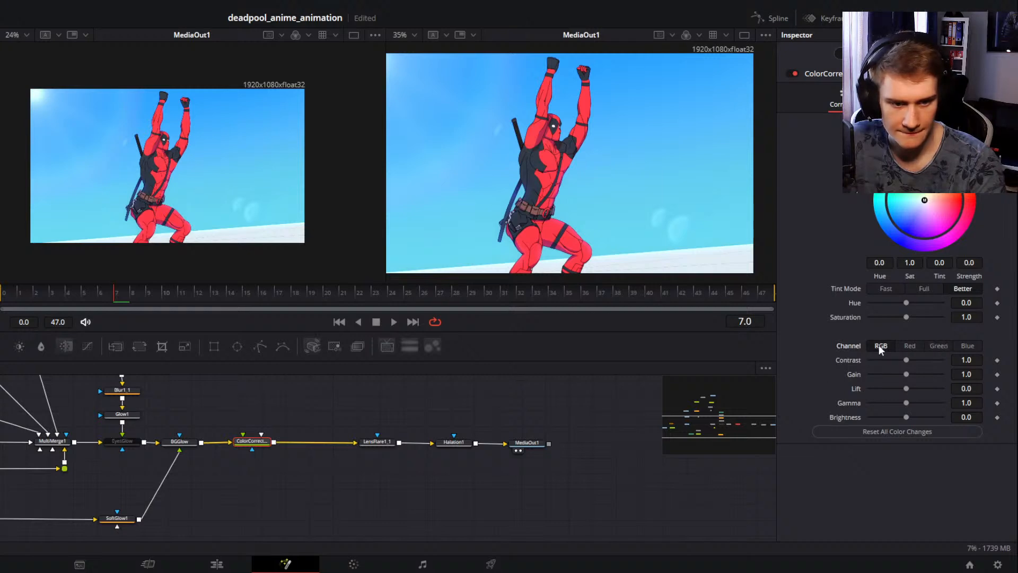
click(937, 346)
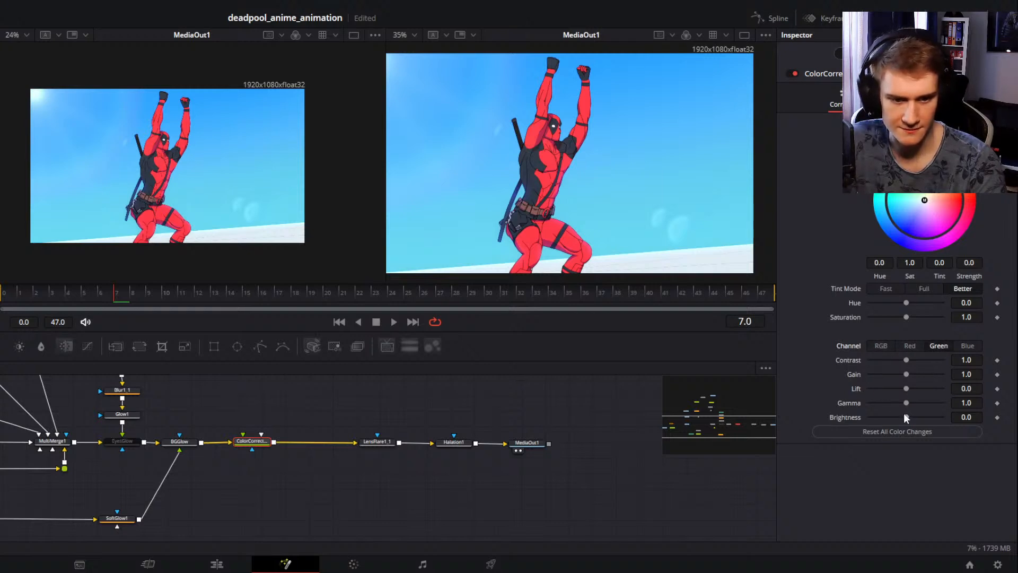
drag(905, 387, 905, 387)
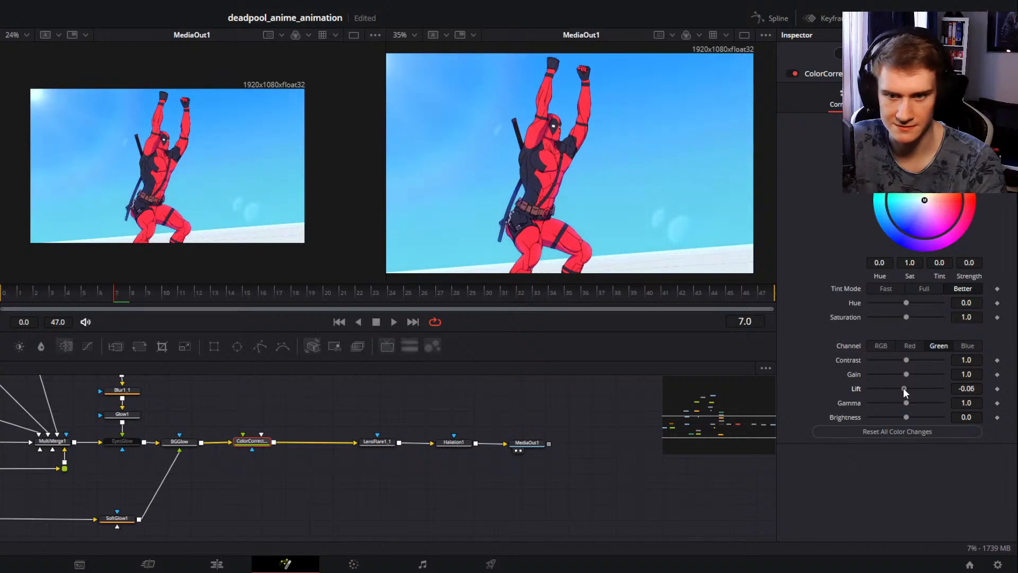
mouse_move(903, 387)
mouse_down()
mouse_move(861, 389)
mouse_move(888, 402)
mouse_move(903, 389)
mouse_up()
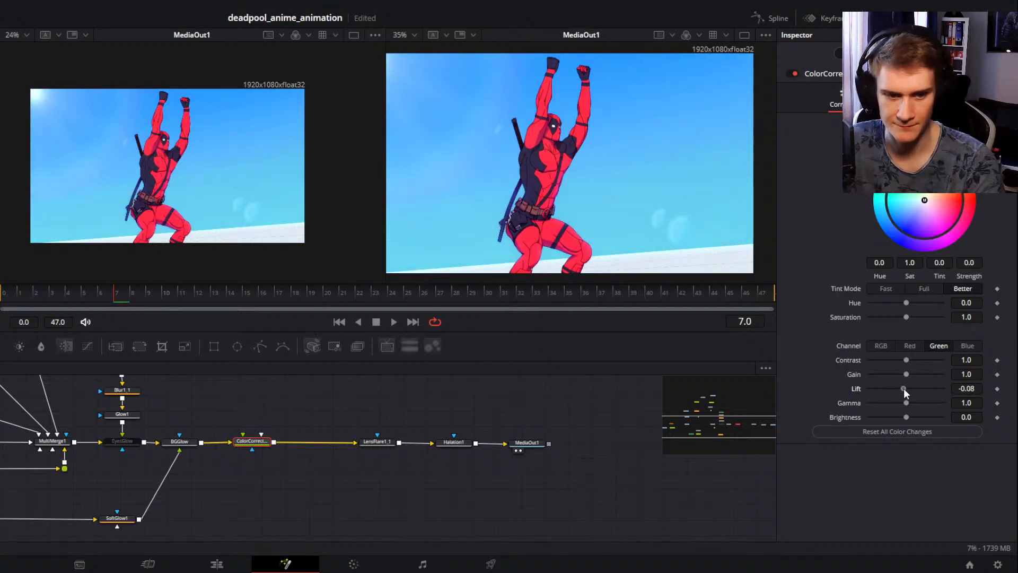
click(966, 388)
text(-0.05)
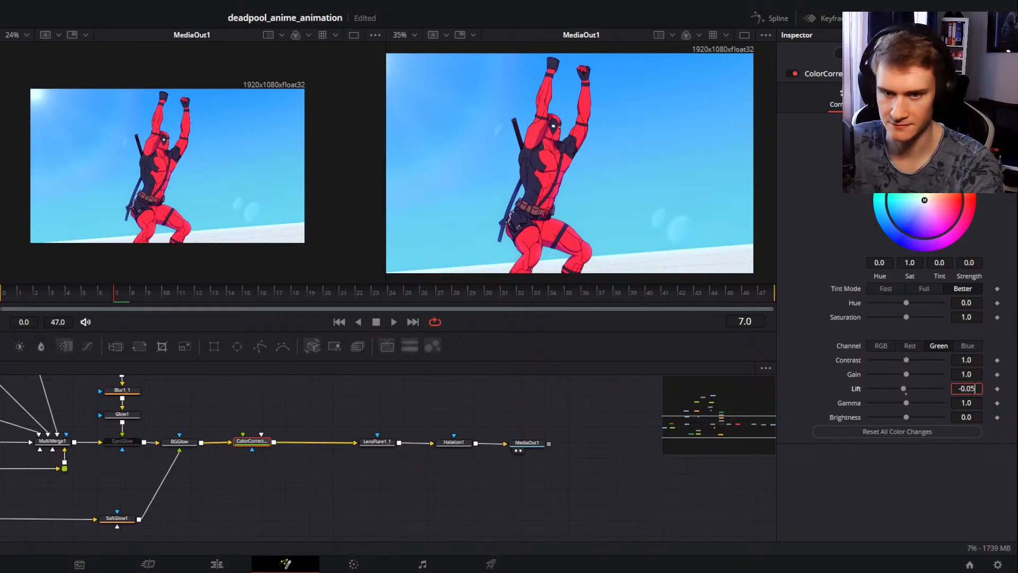
key(Return)
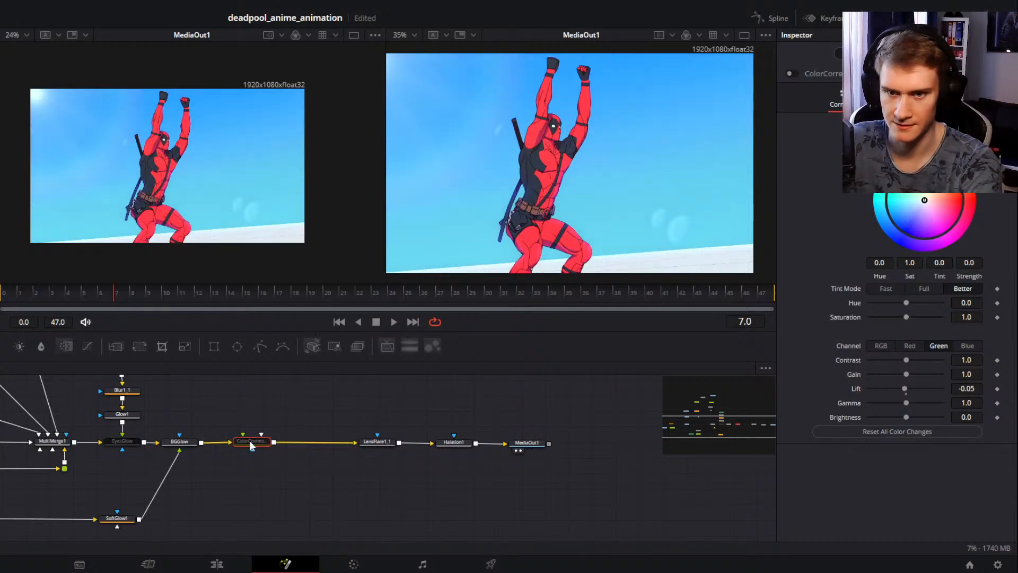
Step: Compare the figure with the ColorCorrector bypassed and enabled at 100% zoom, leaving the node enabled
scroll(496, 168, up, 4)
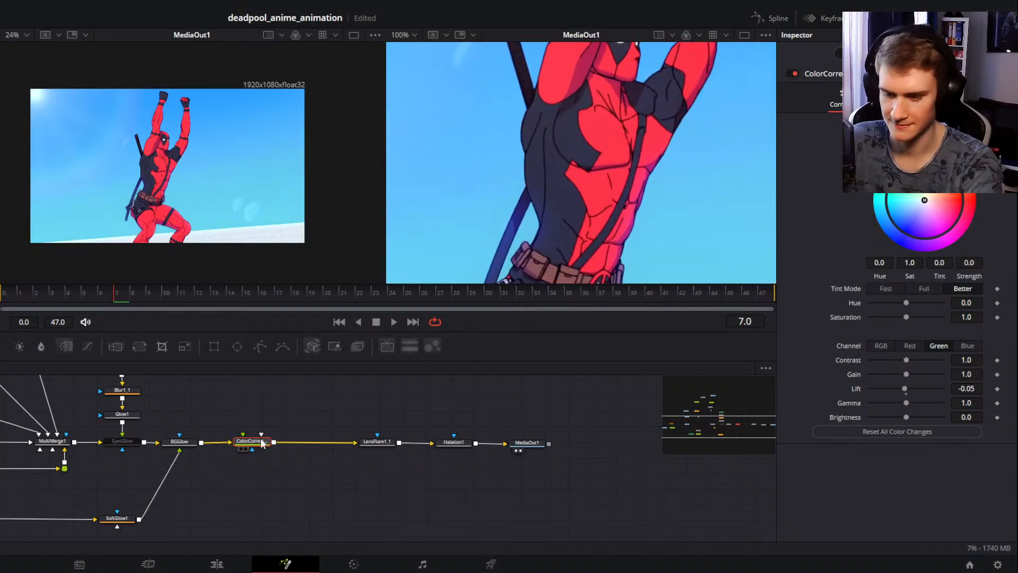
key(ctrl+p)
key(ctrl+p)
key(ctrl+p)
key(ctrl+p)
key(ctrl+p)
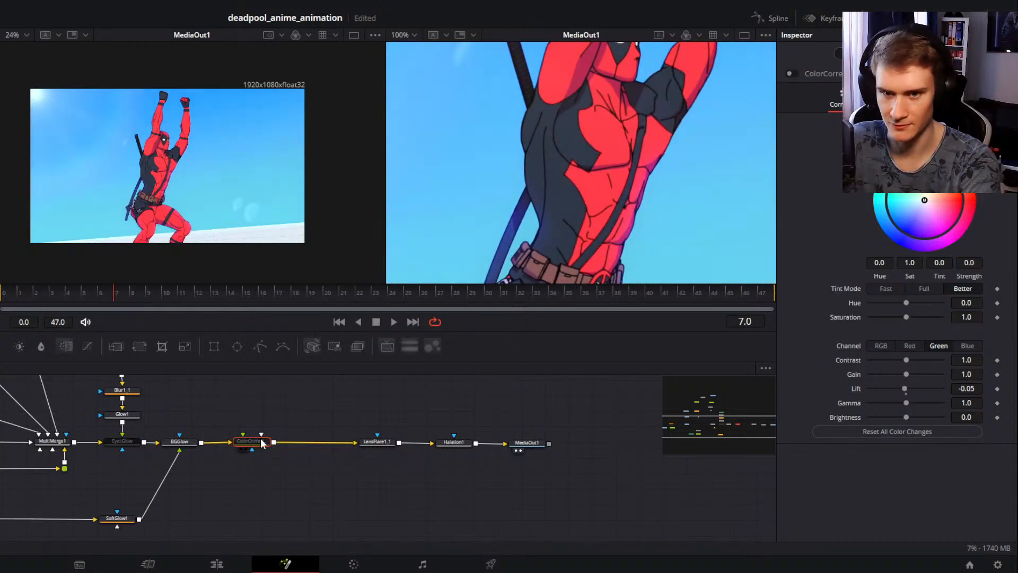
key(ctrl+p)
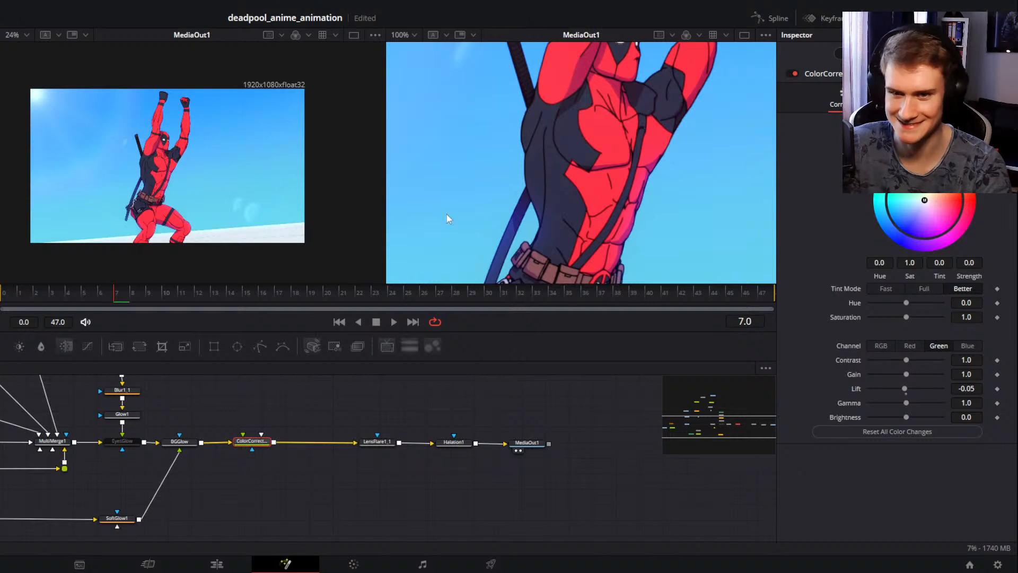
scroll(446, 214, down, 5)
scroll(604, 194, up, 1)
drag(607, 200, 605, 206)
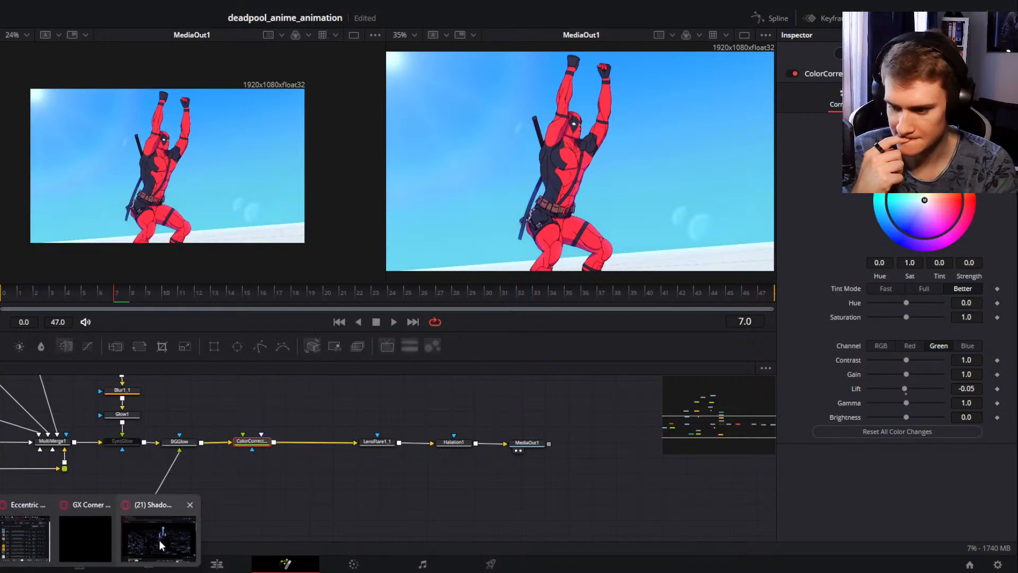
Step: Check the Shadow Wizard reference video in the browser, then compare it with the full composite in the second viewer
click(169, 551)
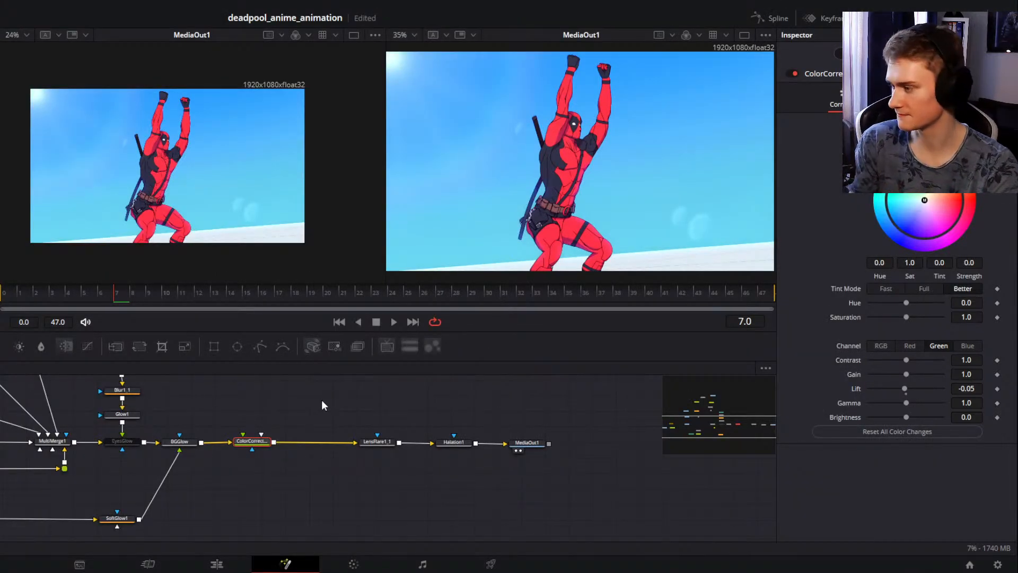
drag(322, 400, 284, 406)
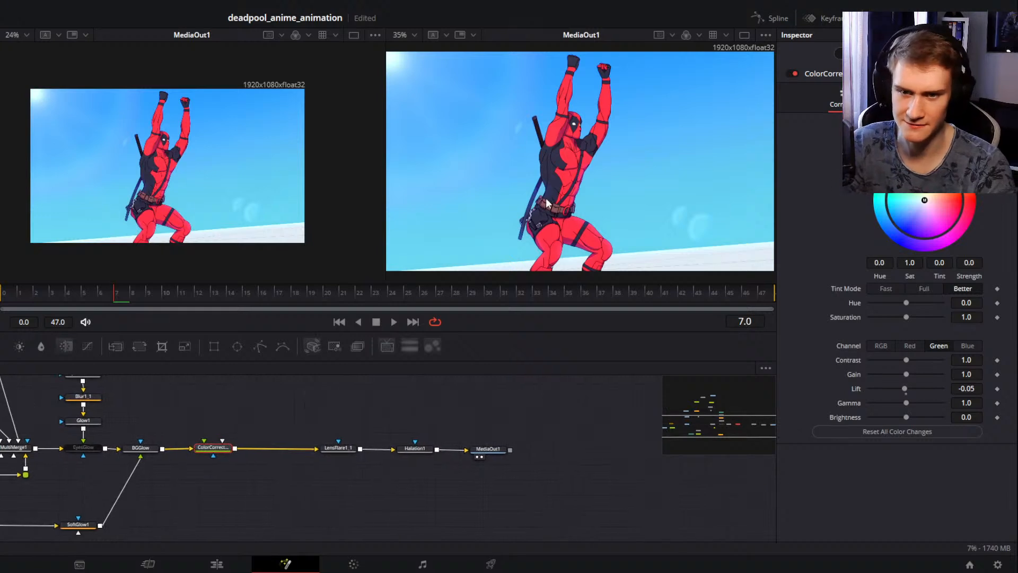
mouse_move(619, 155)
mouse_down()
mouse_move(600, 153)
mouse_move(614, 153)
mouse_up()
scroll(587, 171, down, 2)
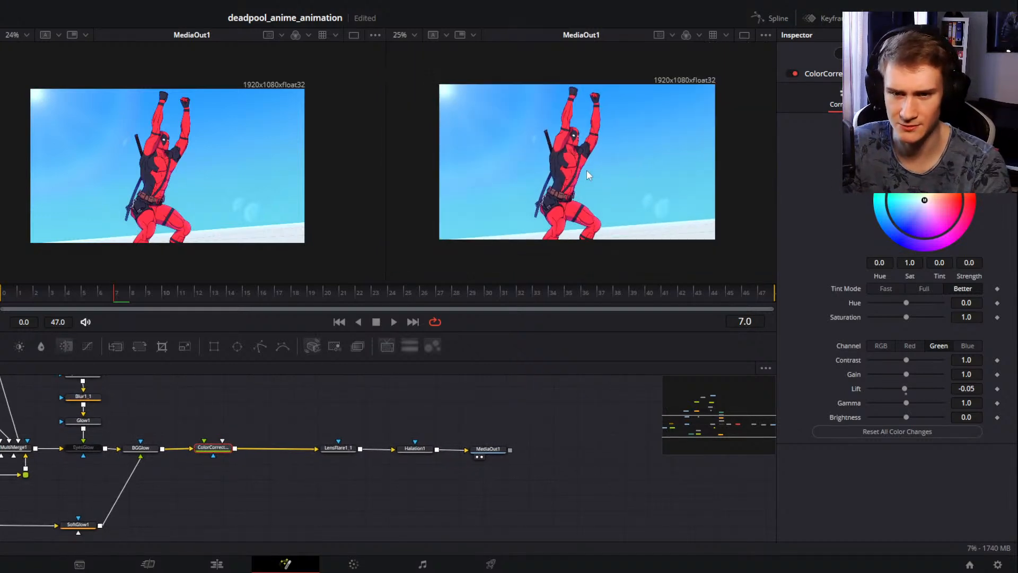
scroll(587, 171, up, 2)
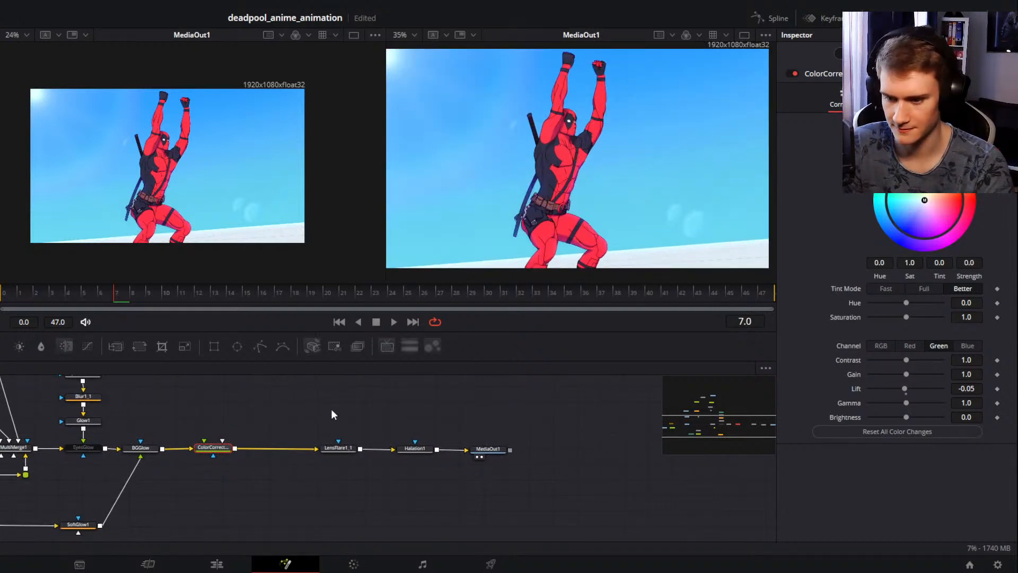
Step: Place LensFlare1_1 close beside the ColorCorrector, leaving a wide gap before Halation1 and MediaOut1
drag(332, 409, 241, 405)
drag(403, 416, 280, 447)
click(284, 408)
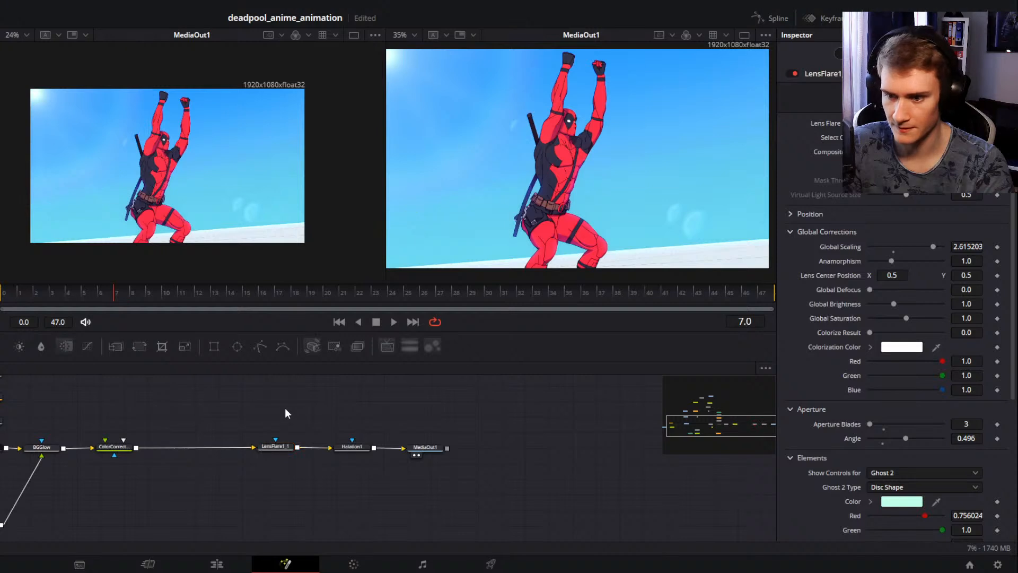
drag(368, 412, 178, 449)
click(202, 468)
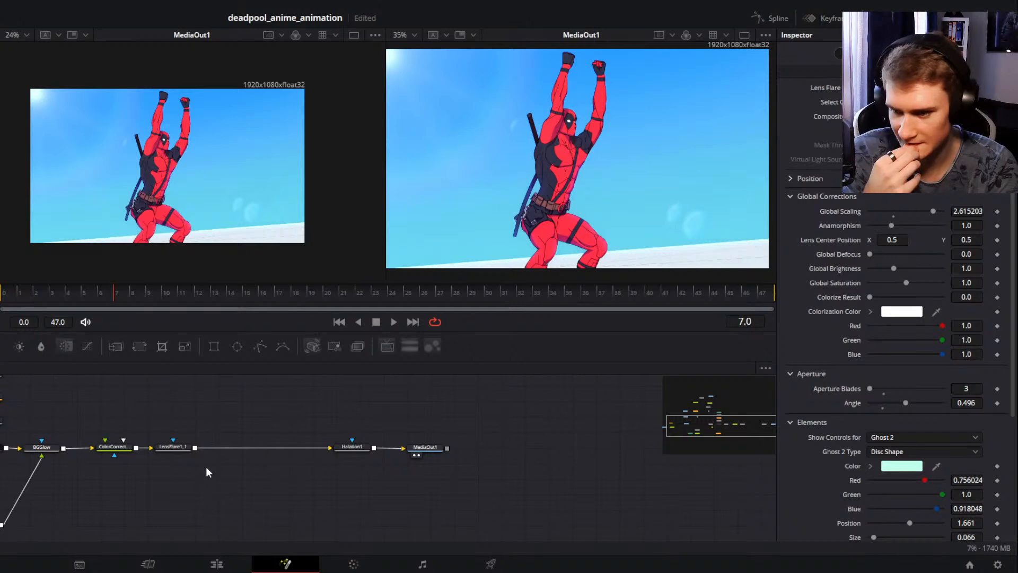
drag(202, 404, 127, 469)
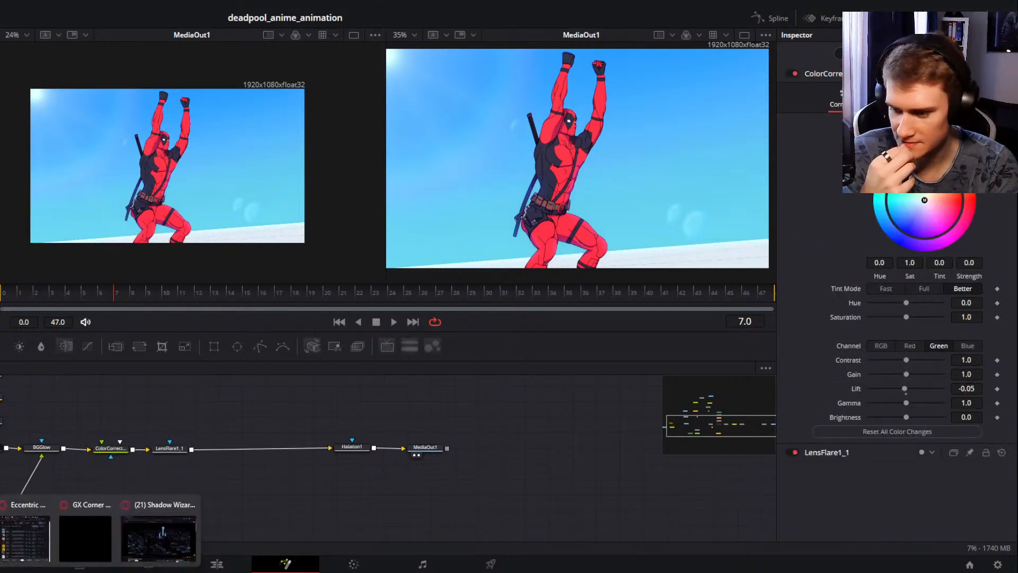
Step: Launch Firefox to view reference videos, decline making it the default browser, and close the startseite24.net tab
click(159, 525)
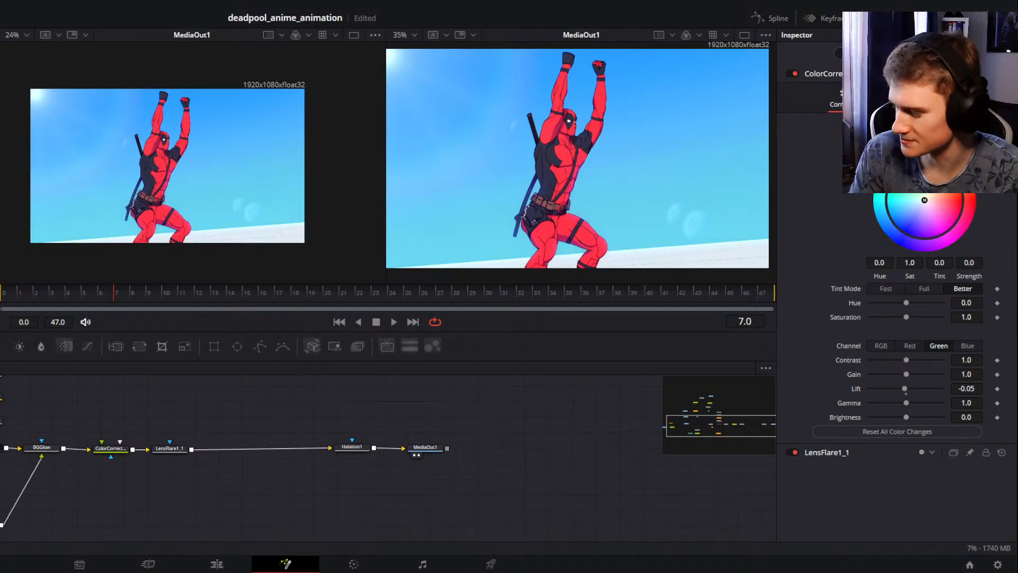
key(super)
text(fire)
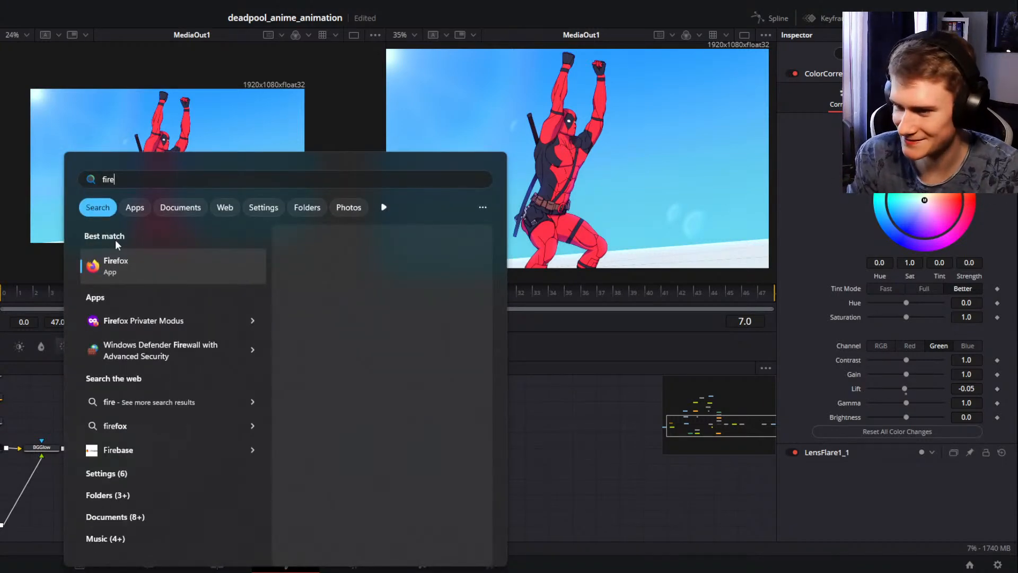
click(132, 262)
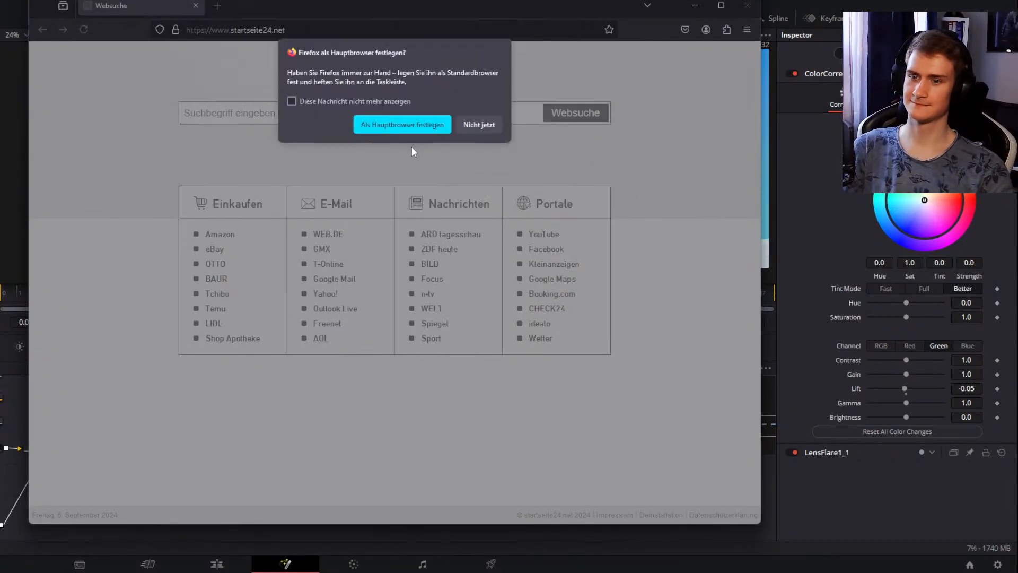
click(470, 127)
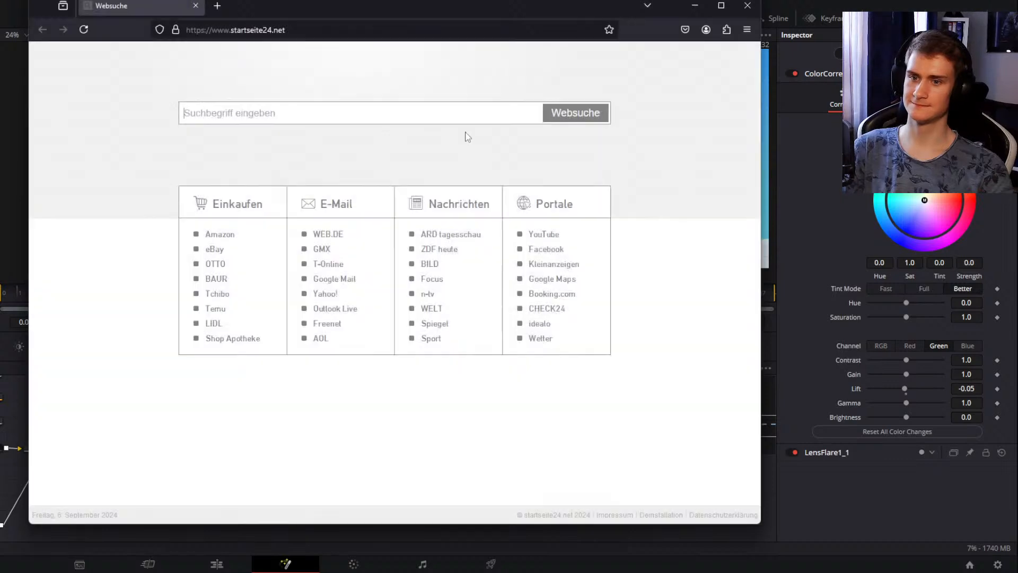
mouse_move(329, 9)
mouse_down()
mouse_move(386, 38)
mouse_move(311, 30)
mouse_move(668, 69)
mouse_move(478, 131)
mouse_move(379, 190)
mouse_move(349, 44)
mouse_move(336, 24)
mouse_up()
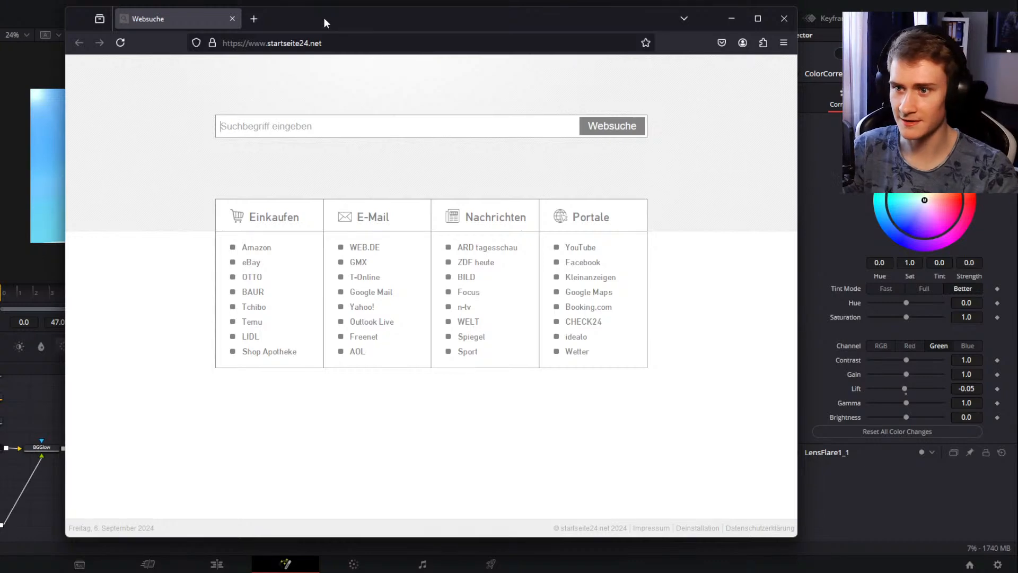
click(233, 19)
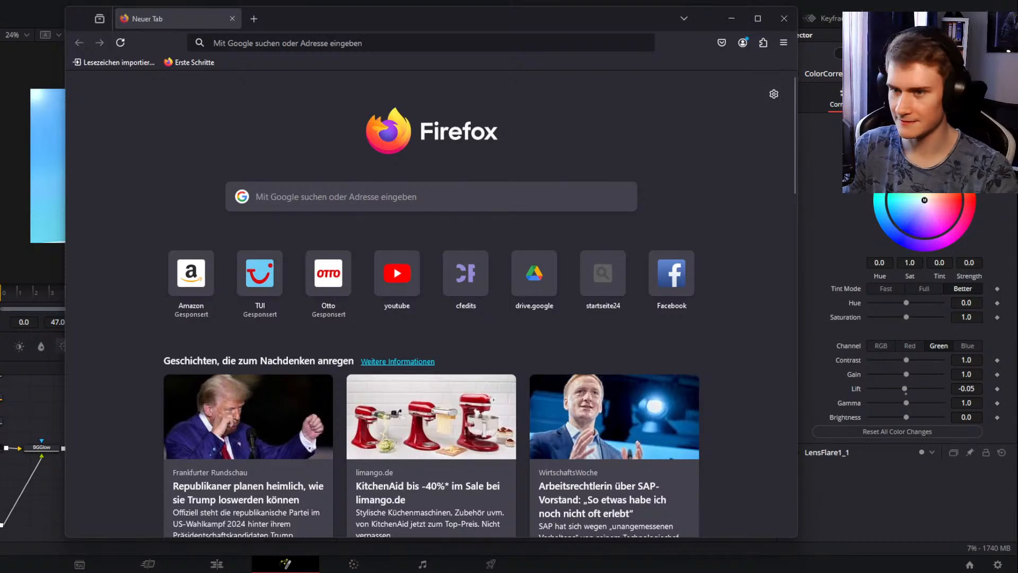
click(286, 43)
text(https://www.youtube.com/watch?v=NyPf5ipLFkU&t=4s)
key(Return)
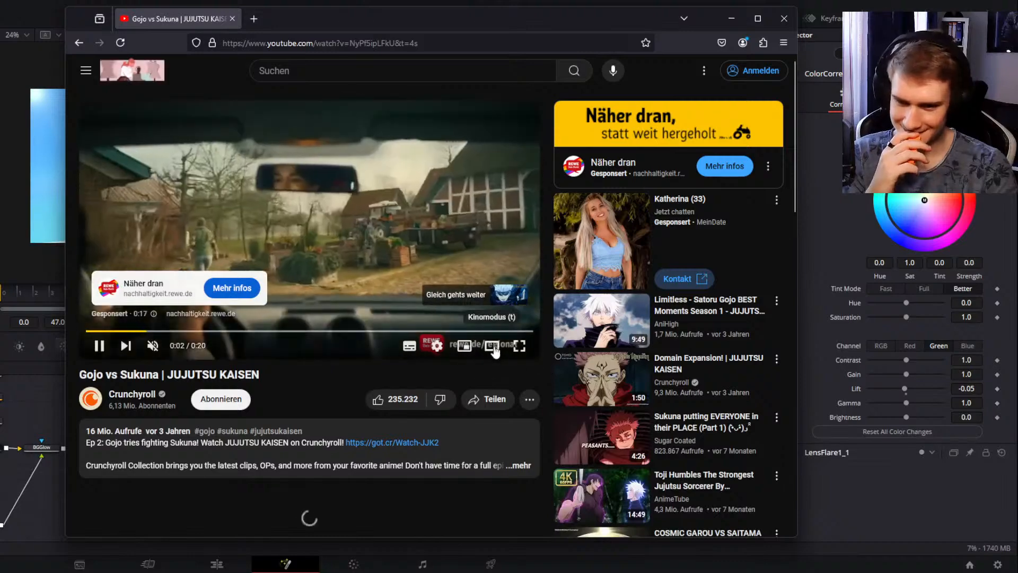
click(492, 345)
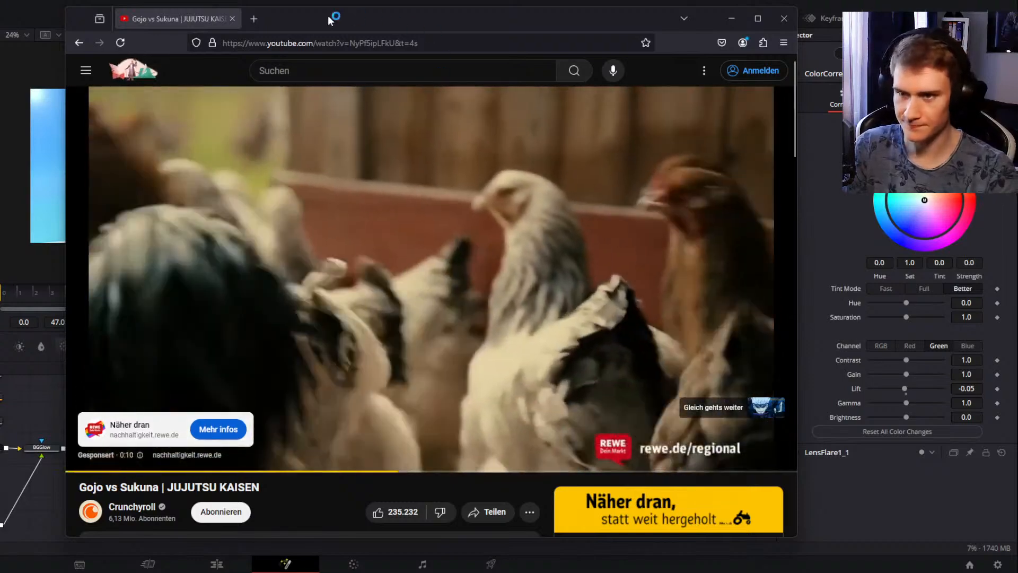
Step: Open the "Shadow Wizard Money Gang - The Anime" video in a new browser tab and examine its opening shots up to 0:07
click(255, 19)
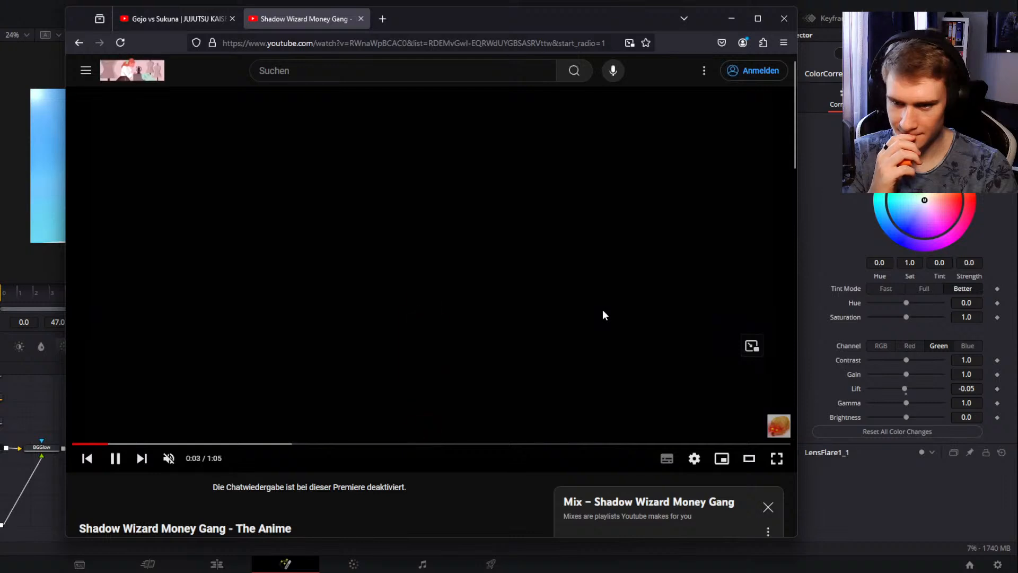
click(606, 327)
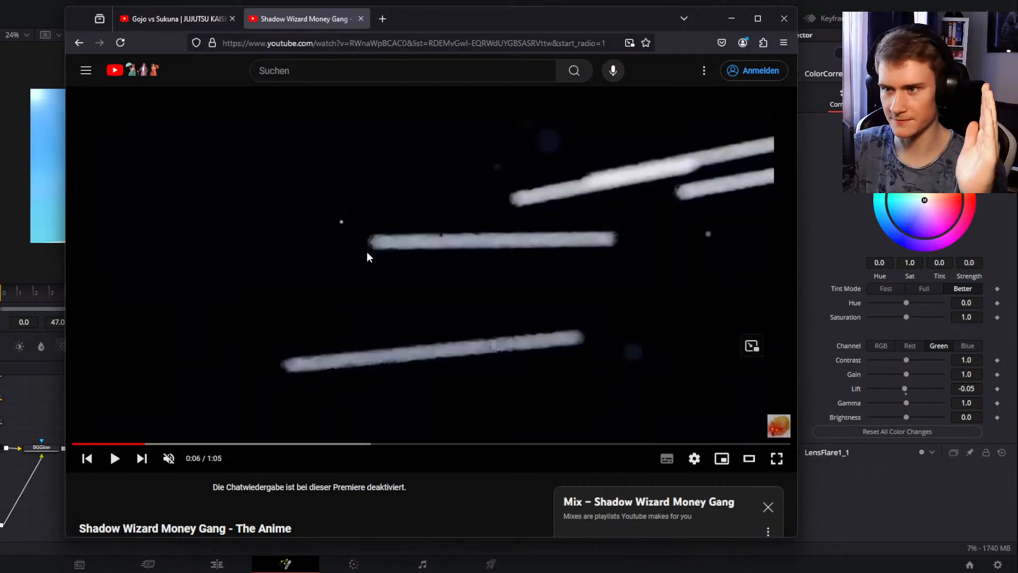
click(367, 252)
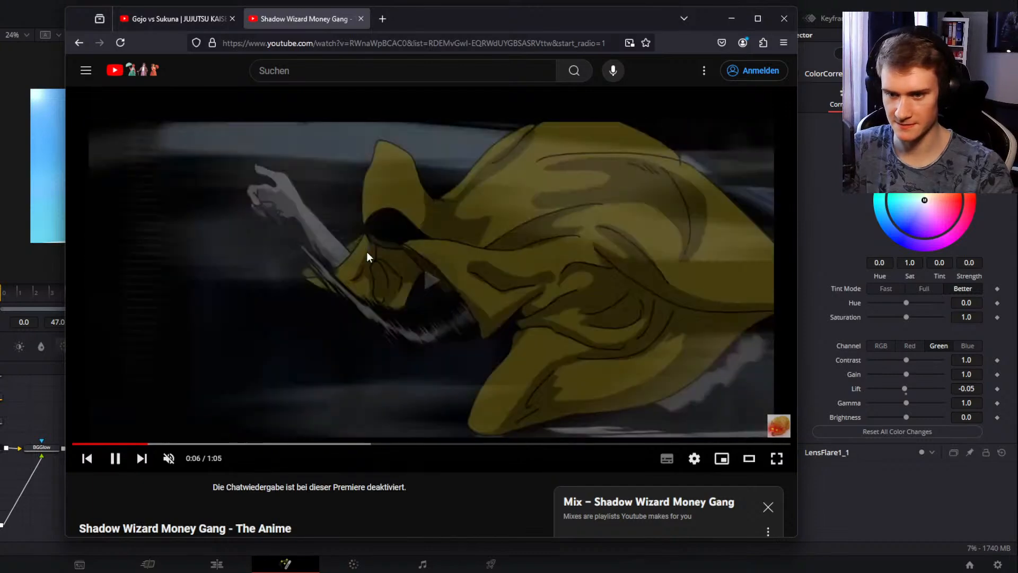
click(367, 253)
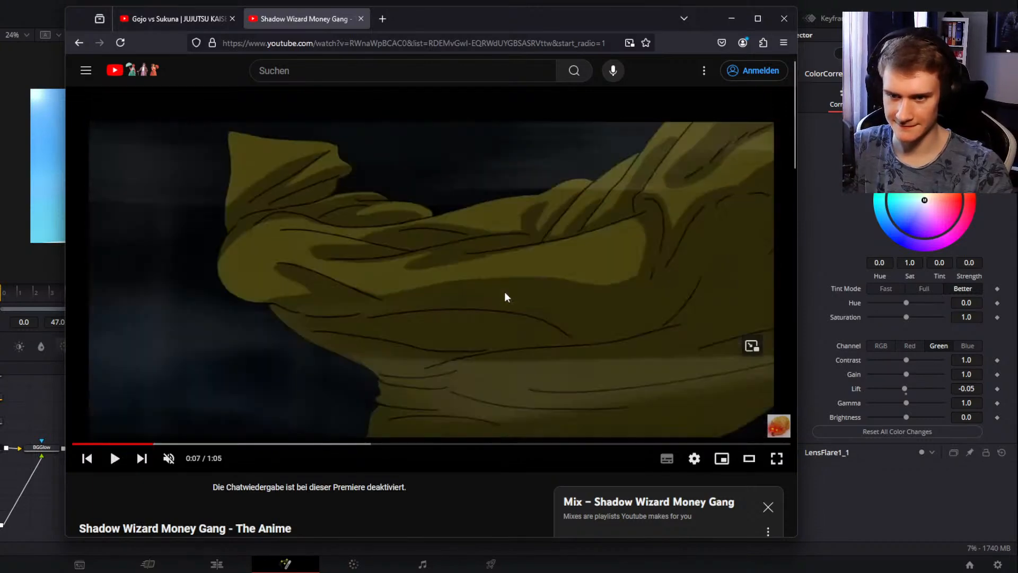
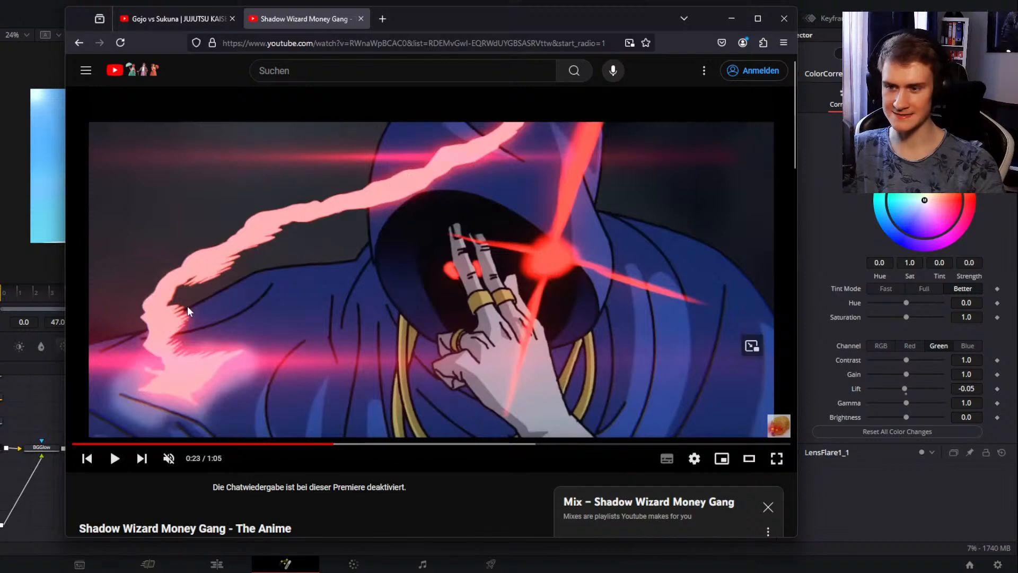
Step: Examine the red lightning and eye glow in the Shadow Wizard video frame by frame around 0:23
key(comma)
key(comma)
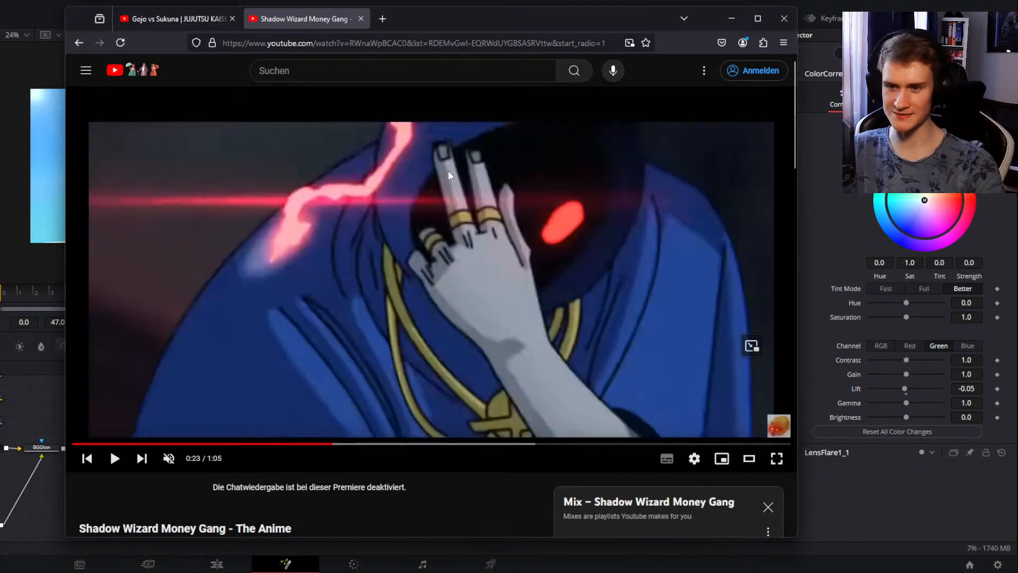
key(period)
key(period)
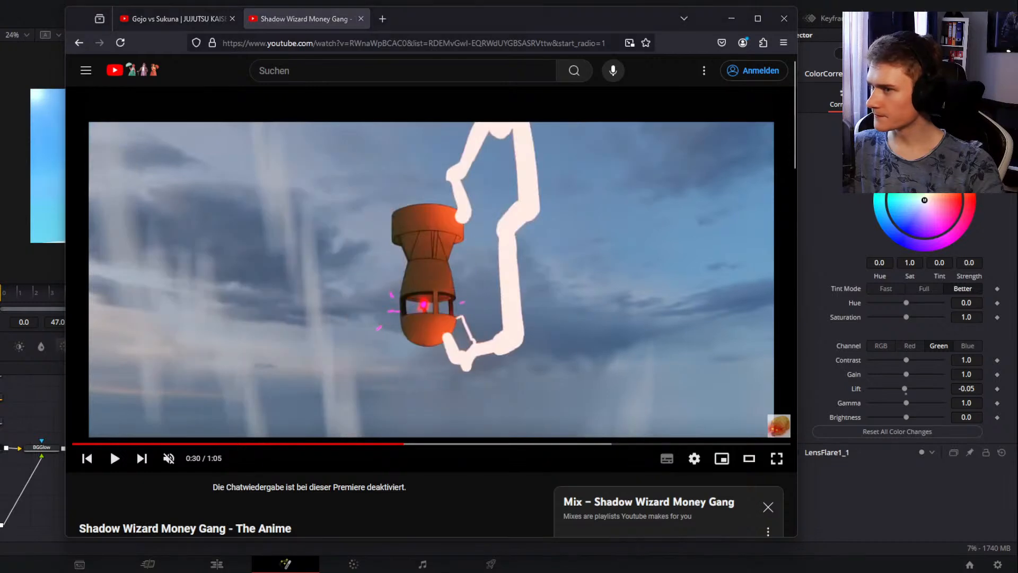
Step: Return to the "Gojo vs Sukuna" video, decline the YouTube Premium offer, and replay it to compare shots from 0:04 to 0:25
key(ctrl+Tab)
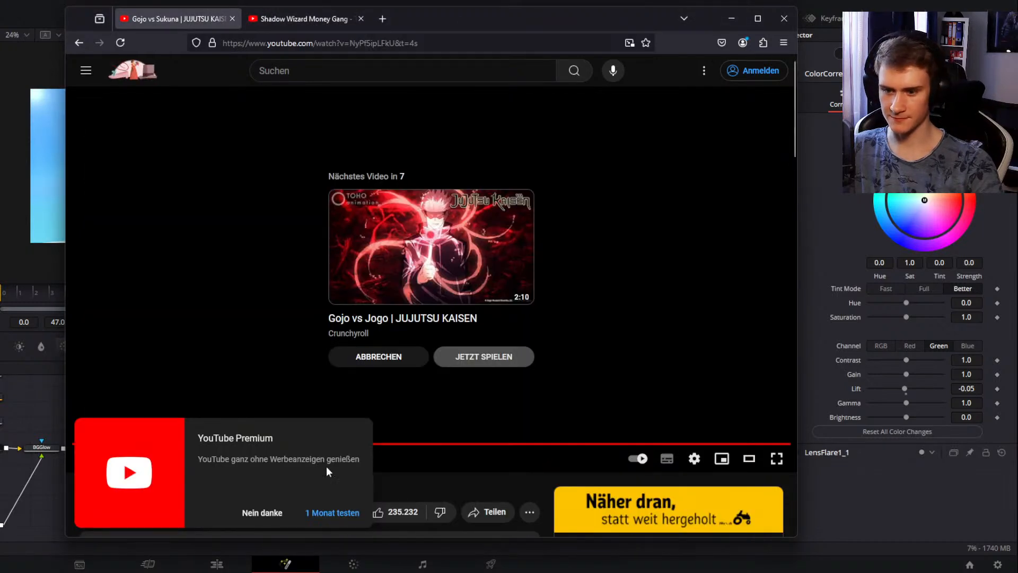
click(262, 512)
click(181, 444)
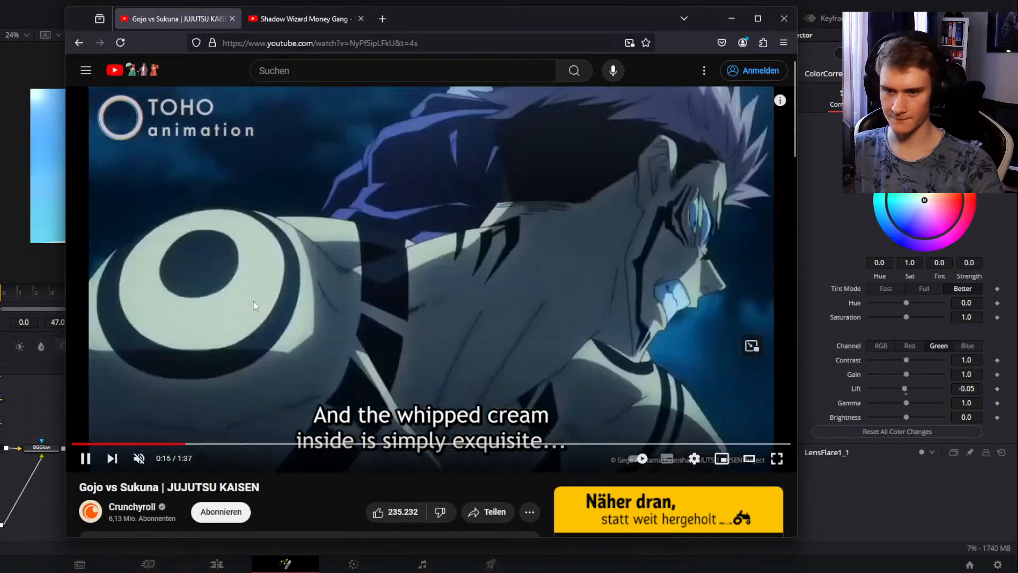
click(254, 302)
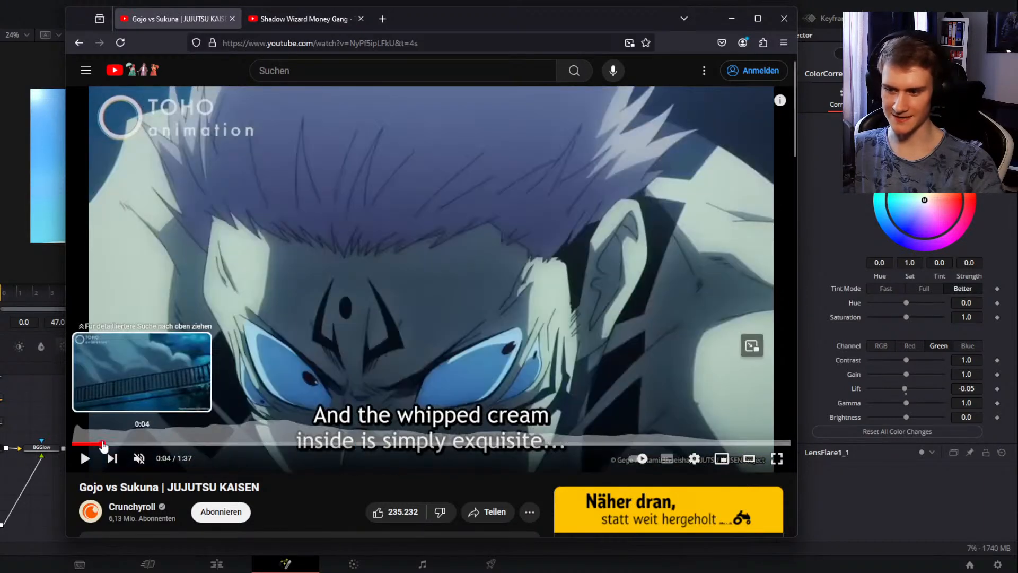
click(101, 443)
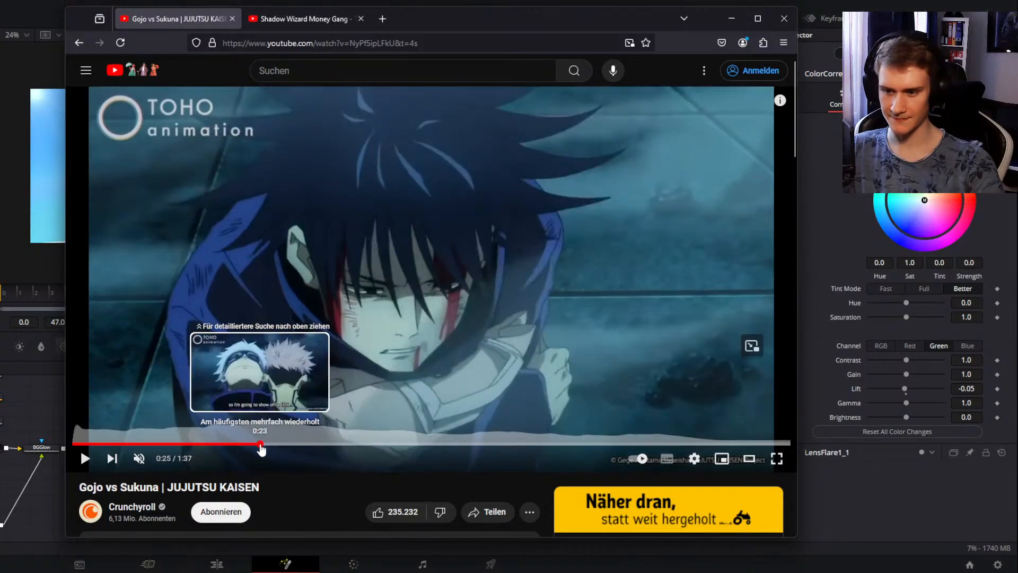
click(258, 444)
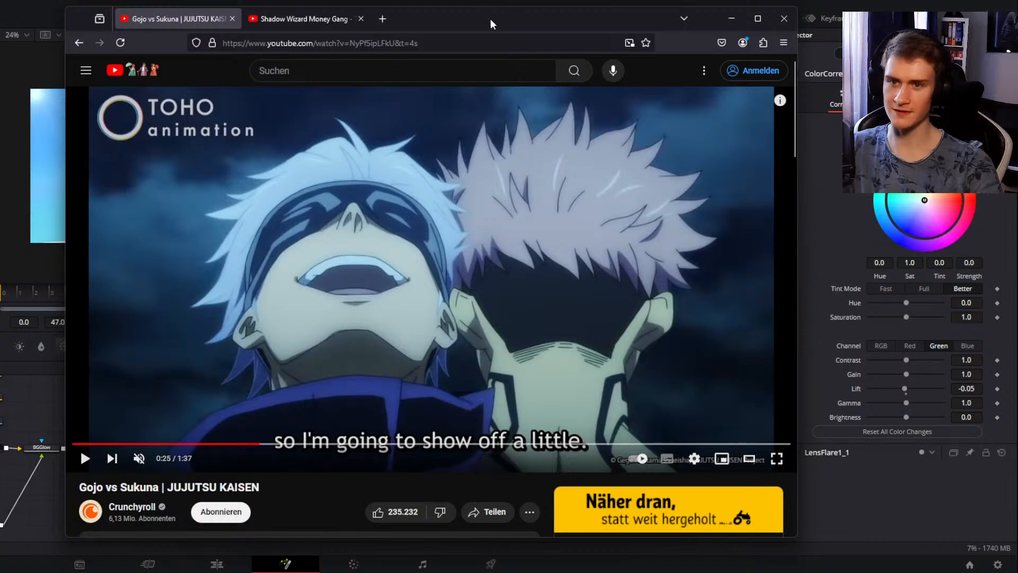
Step: Capture a screenshot of the white-haired character's hair at 0:25, inspect its edges enlarged in Snipping Tool, and close the capture
mouse_move(488, 24)
mouse_down()
mouse_move(502, 30)
mouse_move(496, 23)
mouse_up()
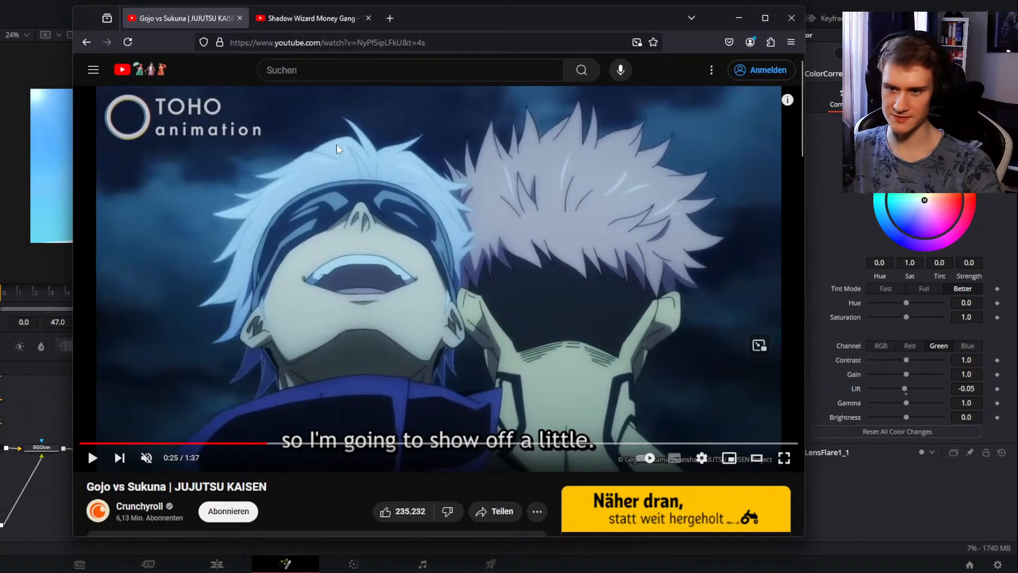
scroll(332, 153, down, 1)
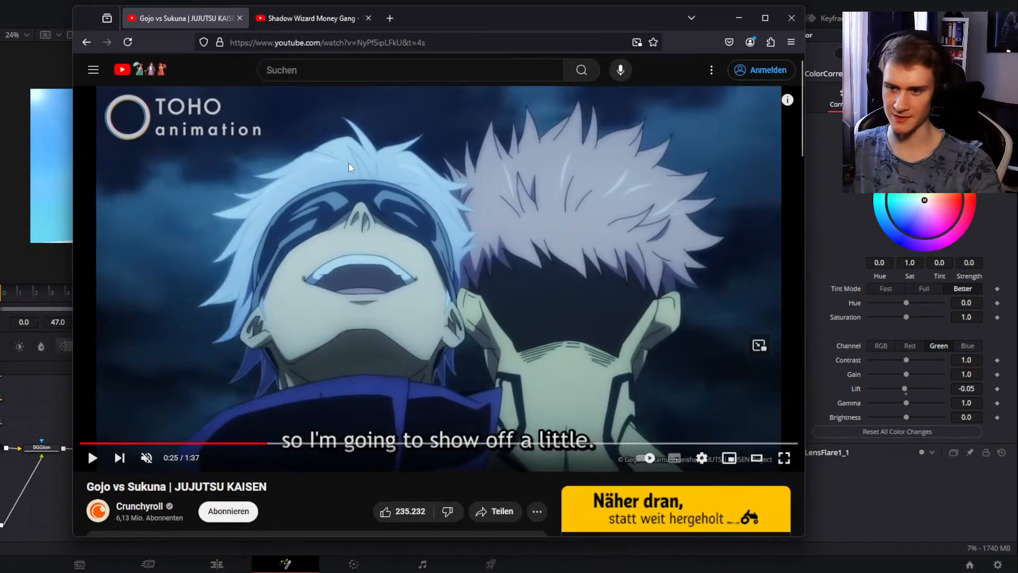
drag(491, 241, 186, 94)
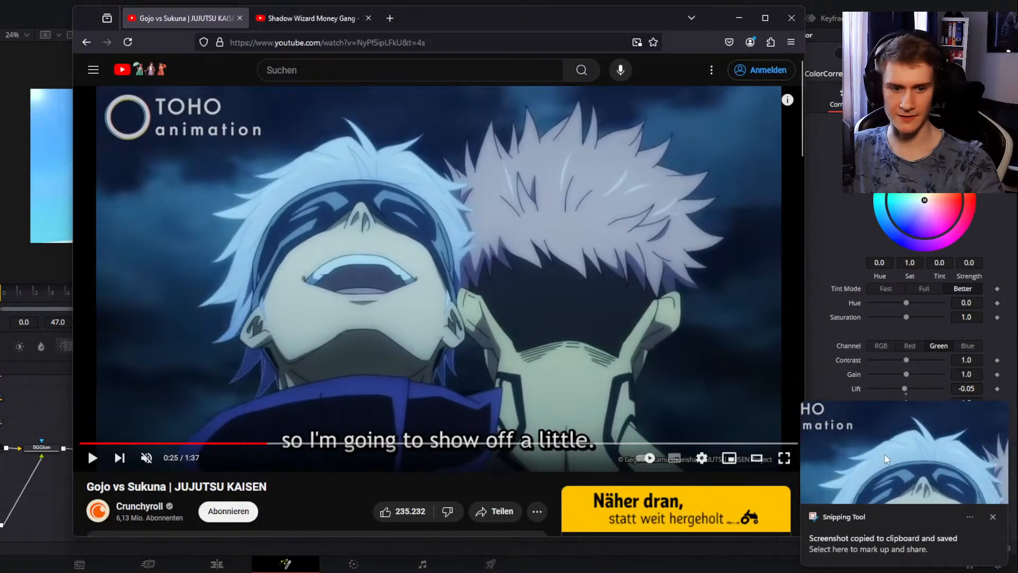
click(874, 477)
scroll(498, 275, up, 5)
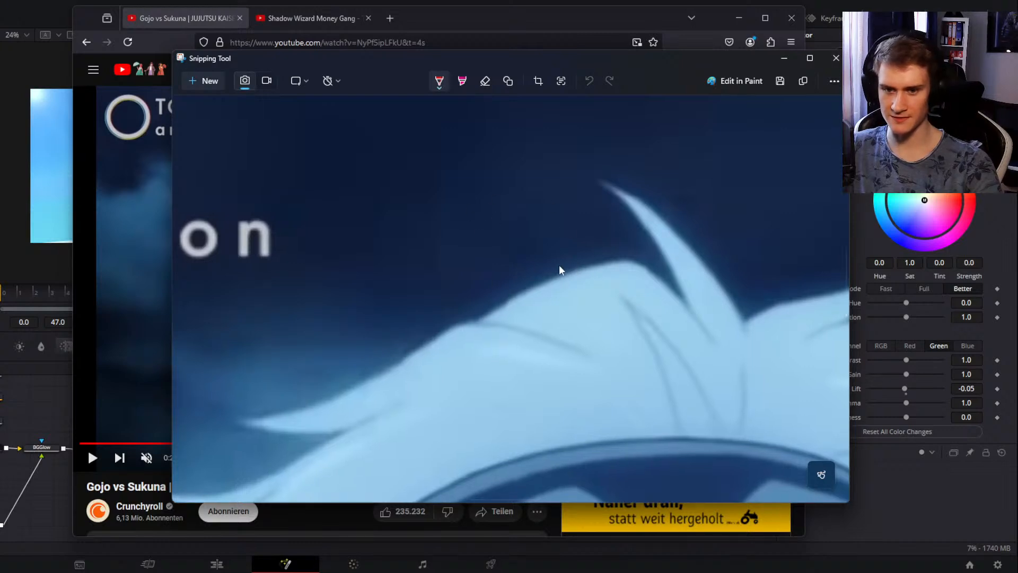
scroll(539, 316, down, 5)
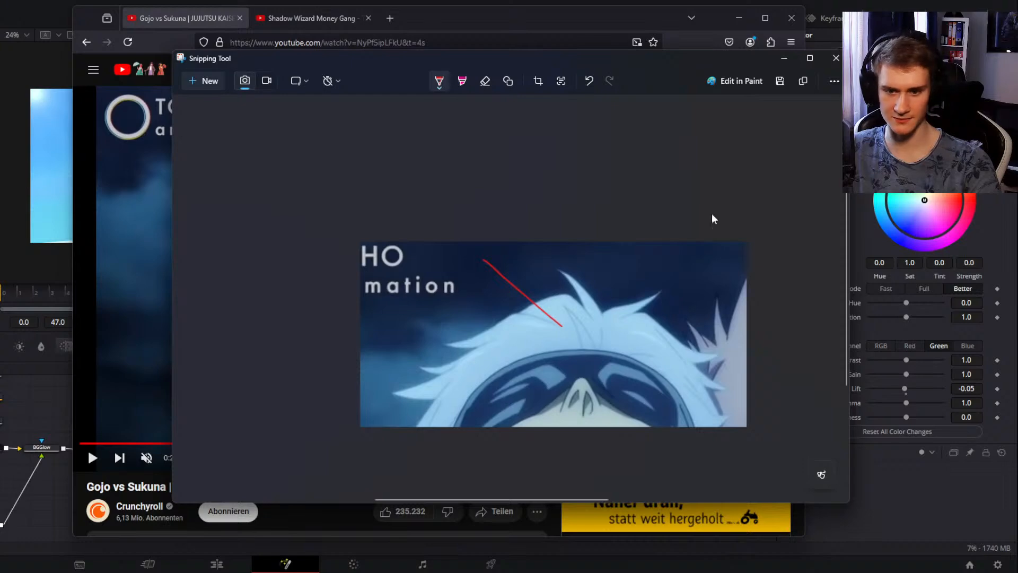
click(836, 58)
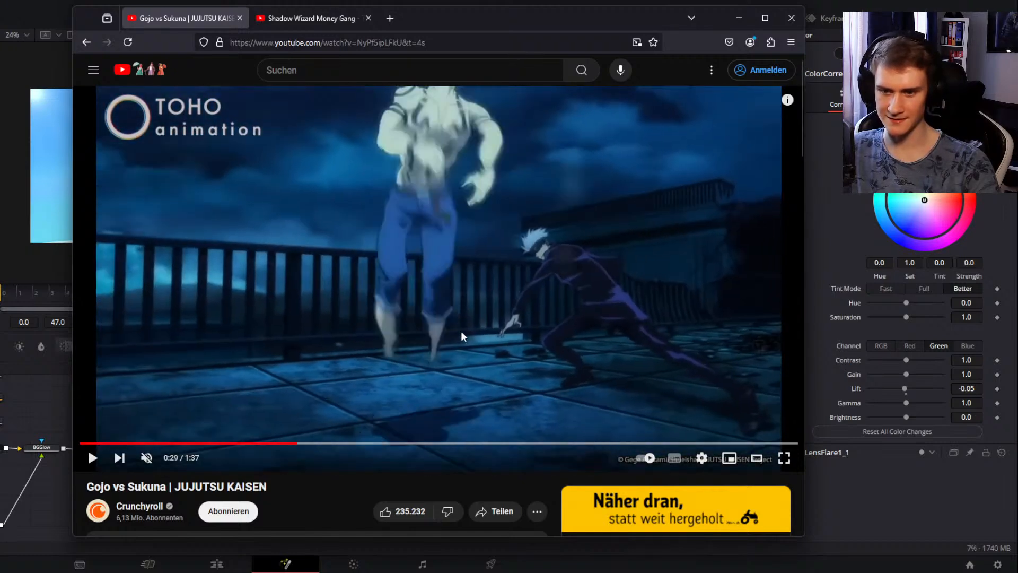
Step: Replay the rooftop leap in the "Gojo vs Sukuna" video in short bursts and step back through its frames around 0:29 to 0:30
key(comma)
key(comma)
key(comma)
key(comma)
key(comma)
key(comma)
key(comma)
key(comma)
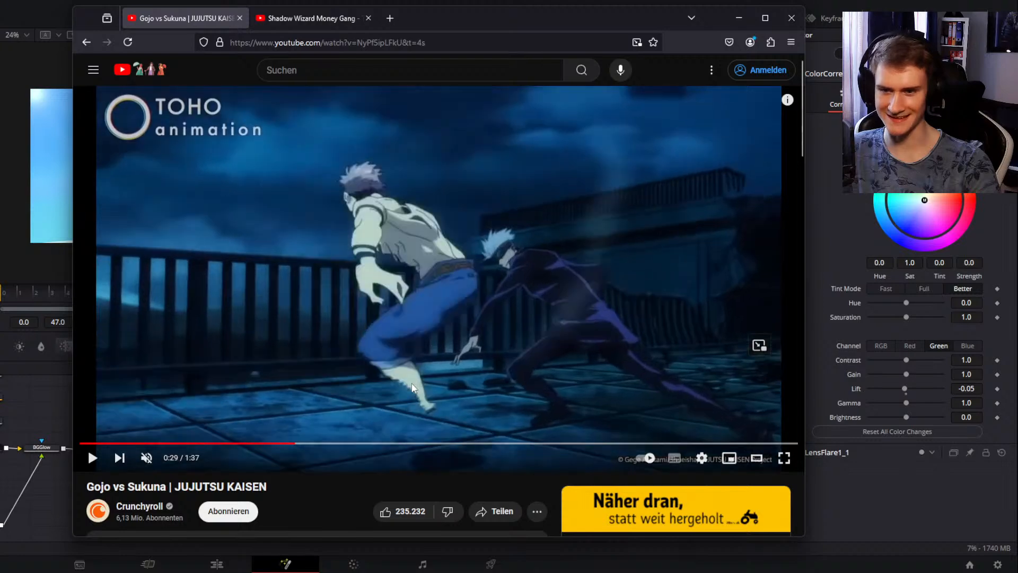
click(412, 382)
click(412, 380)
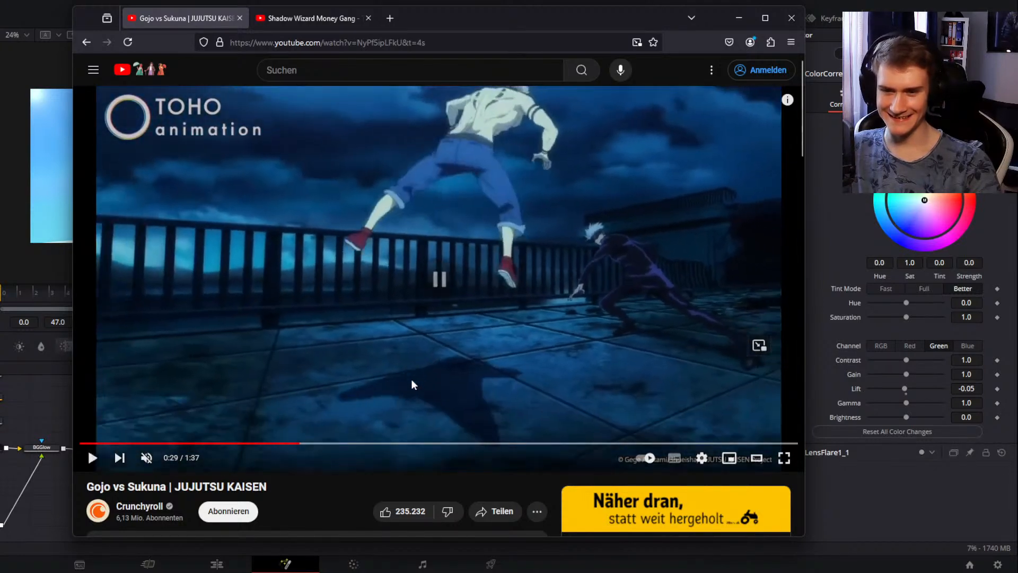
click(411, 378)
click(411, 377)
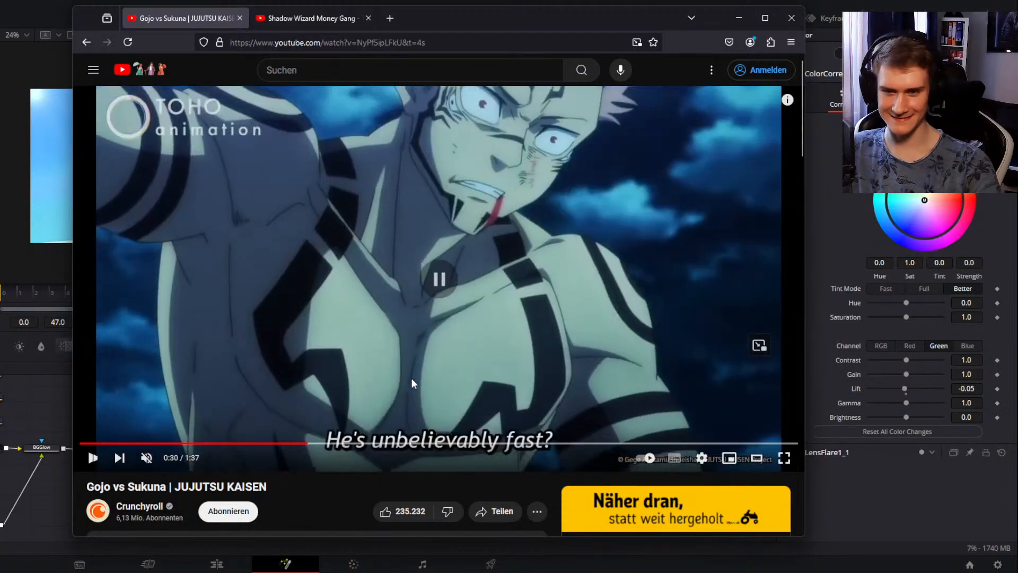
key(comma)
key(comma)
key(comma)
key(comma)
key(comma)
key(comma)
key(comma)
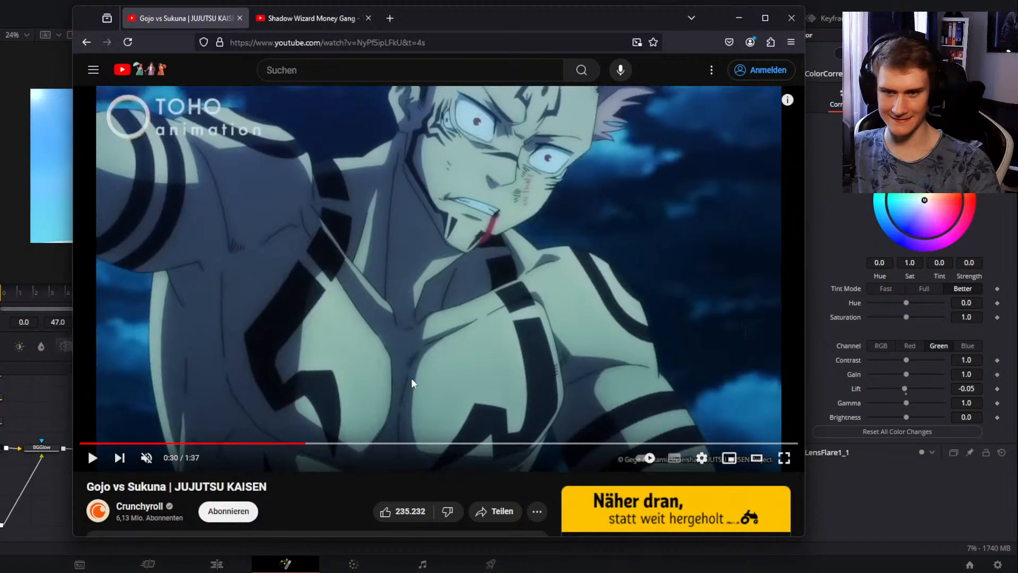
Step: Step forward frame by frame from 0:30 to 0:36, examining the character lighting, the white energy blast, and the smoke and debris
key(period)
key(period)
key(period)
key(period)
key(period)
key(period)
key(period)
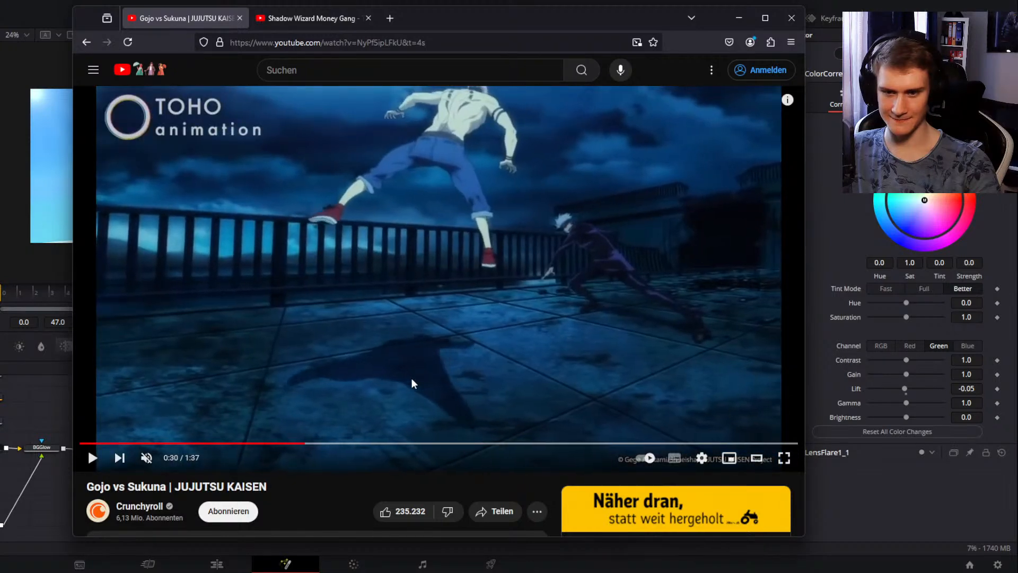
key(period)
key(period)
key(period)
key(period)
key(period)
key(period)
key(period)
key(period)
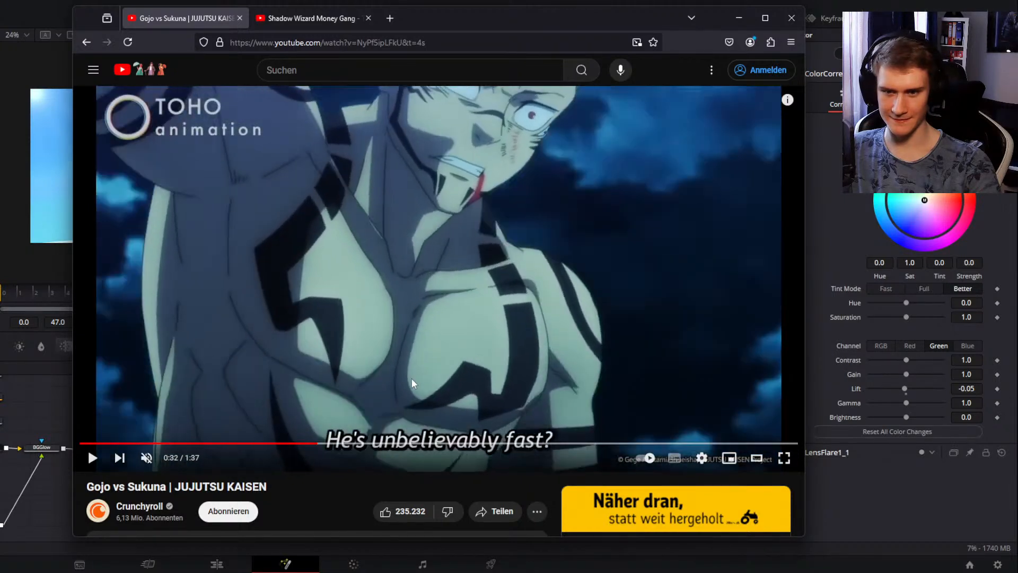
key(period)
key(period)
key(period)
key(period)
key(period)
key(period)
key(period)
key(period)
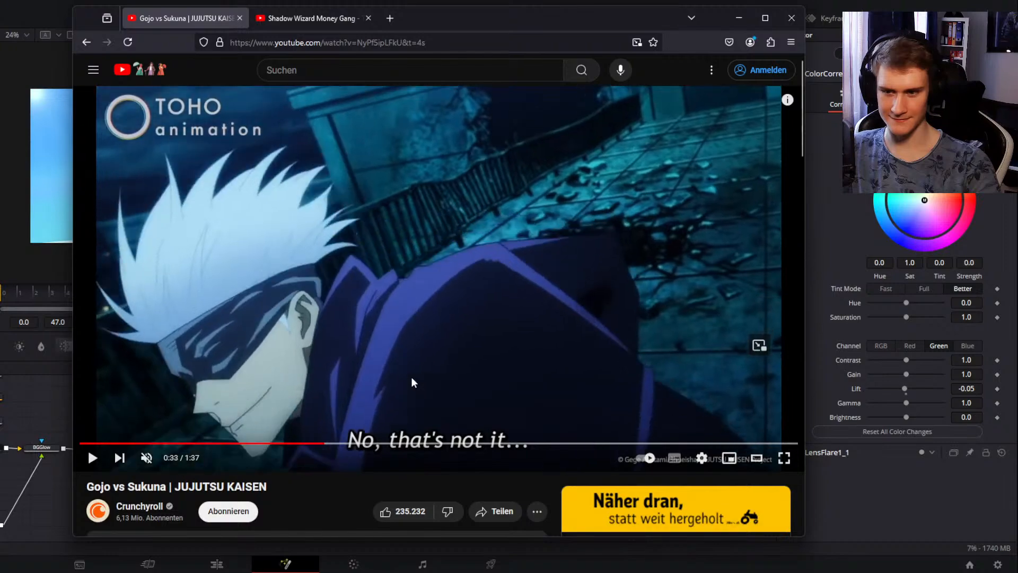
key(period)
key(period)
key(period)
key(period)
key(period)
key(period)
key(period)
key(period)
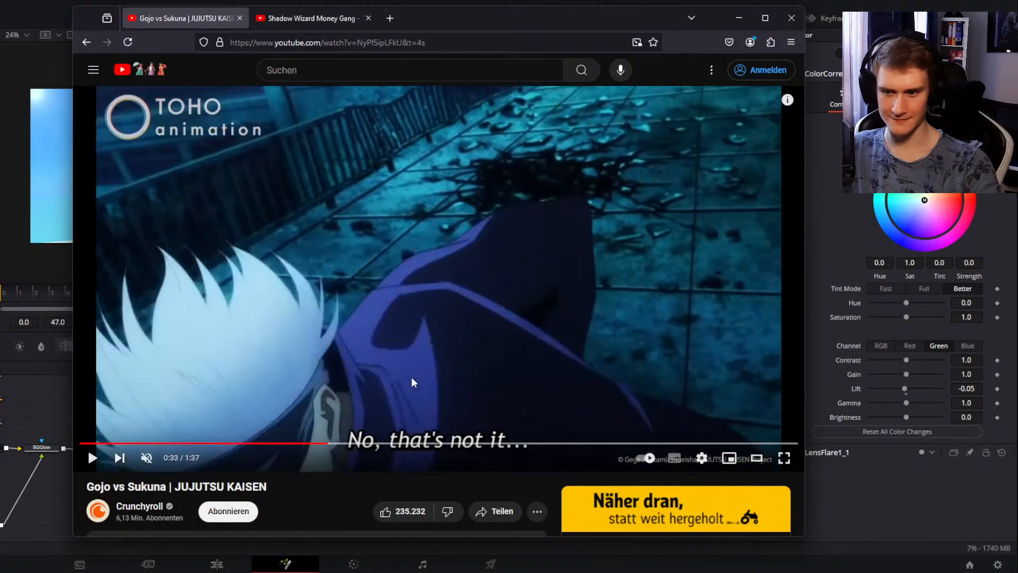
key(period)
key(period)
key(period)
key(period)
key(period)
key(period)
key(period)
key(period)
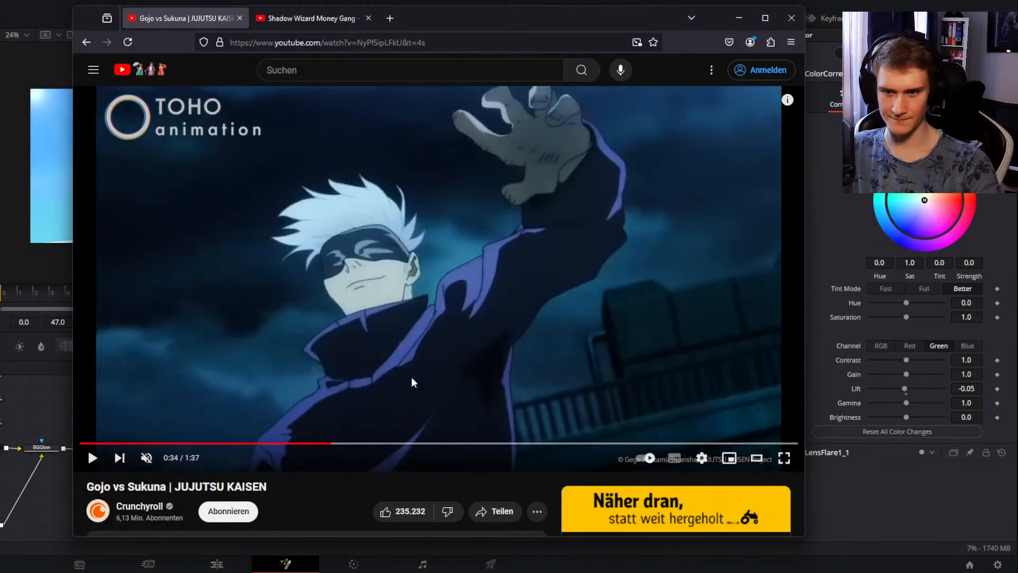
key(period)
key(period)
key(period)
key(period)
key(period)
key(period)
key(period)
key(period)
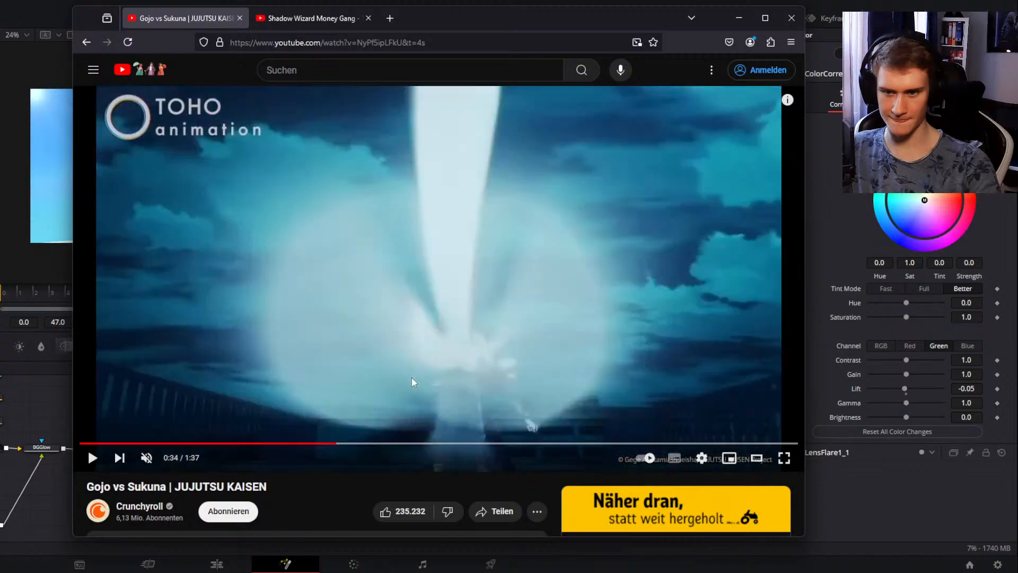
key(period)
key(period)
key(period)
key(period)
key(period)
key(period)
key(period)
key(period)
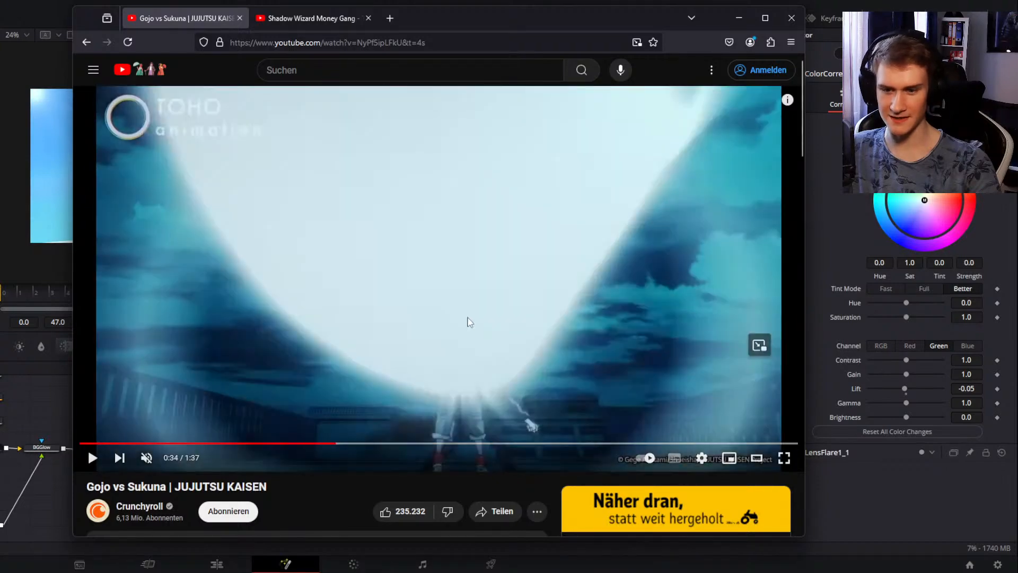
key(period)
key(period)
key(period)
key(period)
key(period)
key(period)
key(period)
key(period)
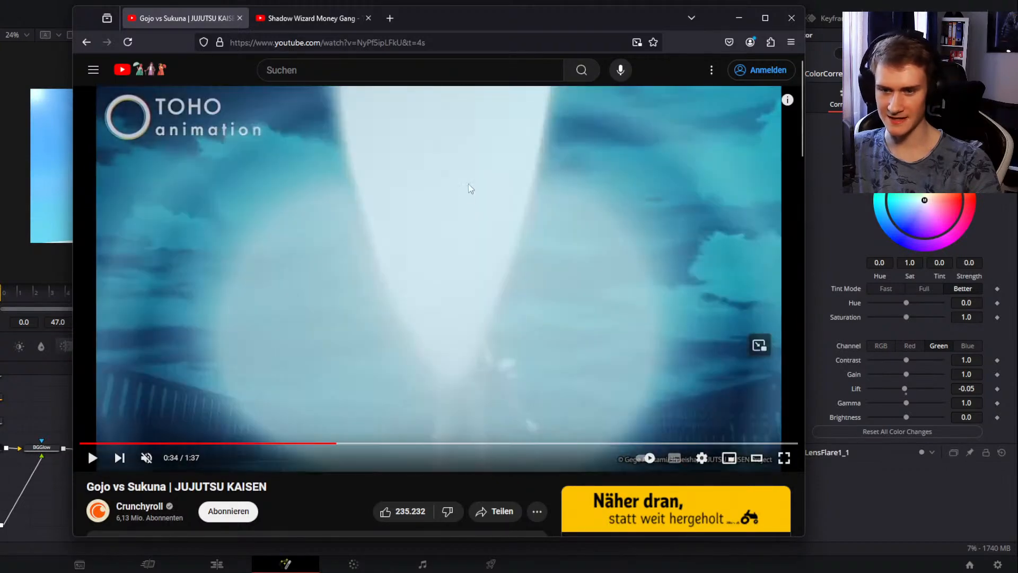
key(period)
key(period)
key(period)
key(period)
key(period)
key(period)
key(period)
key(period)
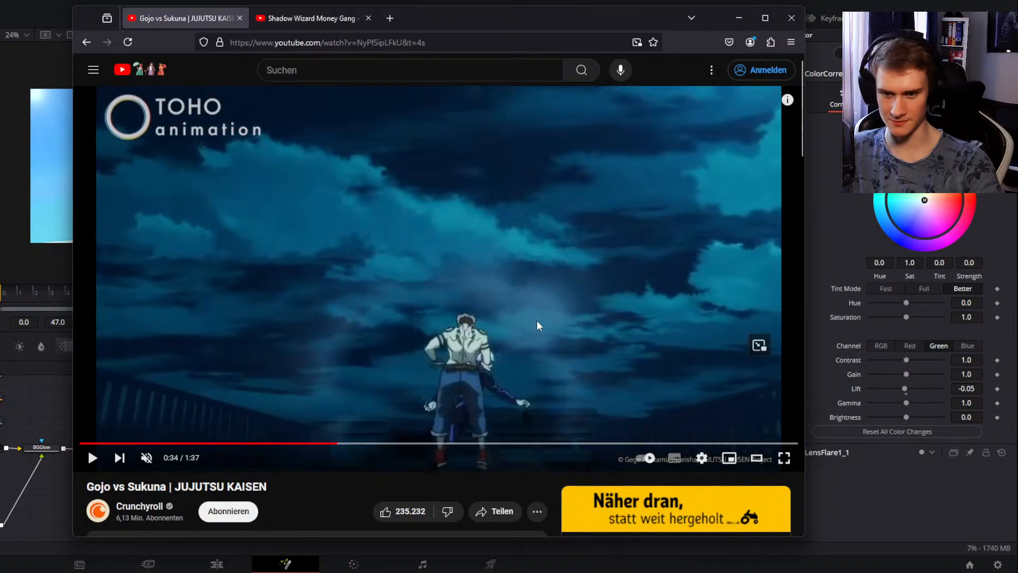
key(period)
key(period)
key(period)
key(period)
key(period)
key(period)
key(period)
key(period)
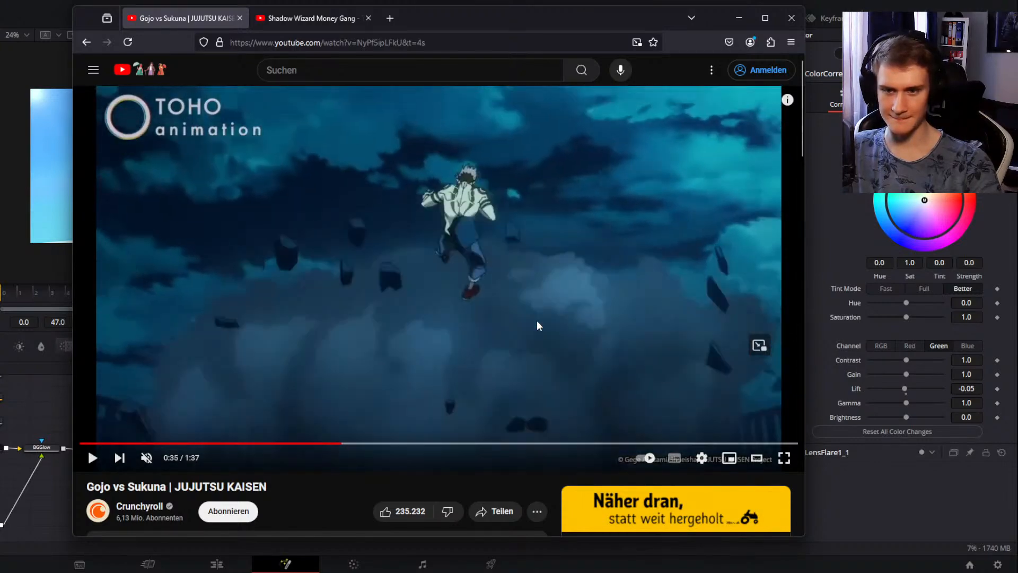
key(period)
key(period)
key(period)
key(period)
key(period)
key(period)
key(period)
key(period)
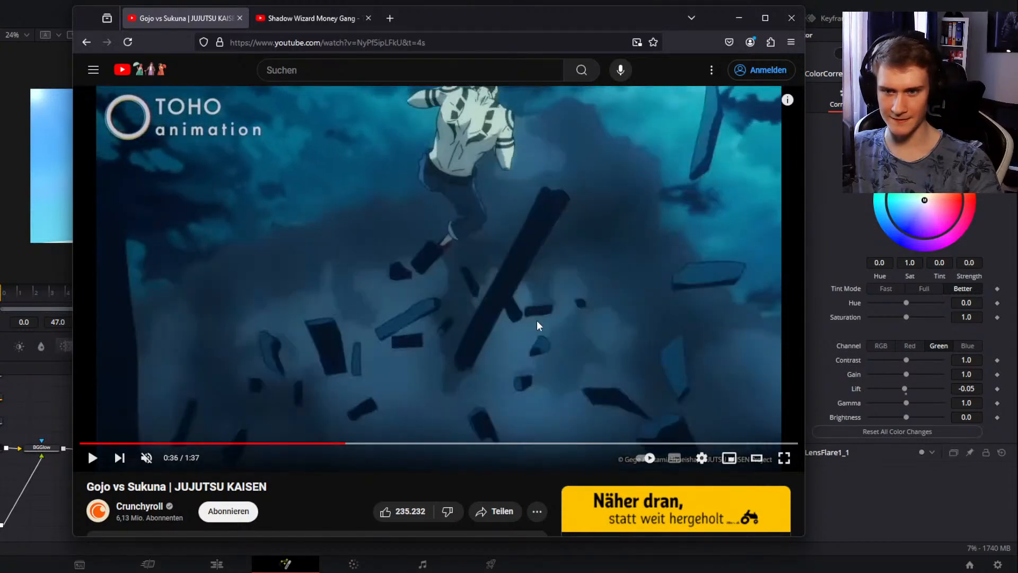
key(period)
key(period)
key(period)
key(period)
key(period)
key(period)
key(period)
key(period)
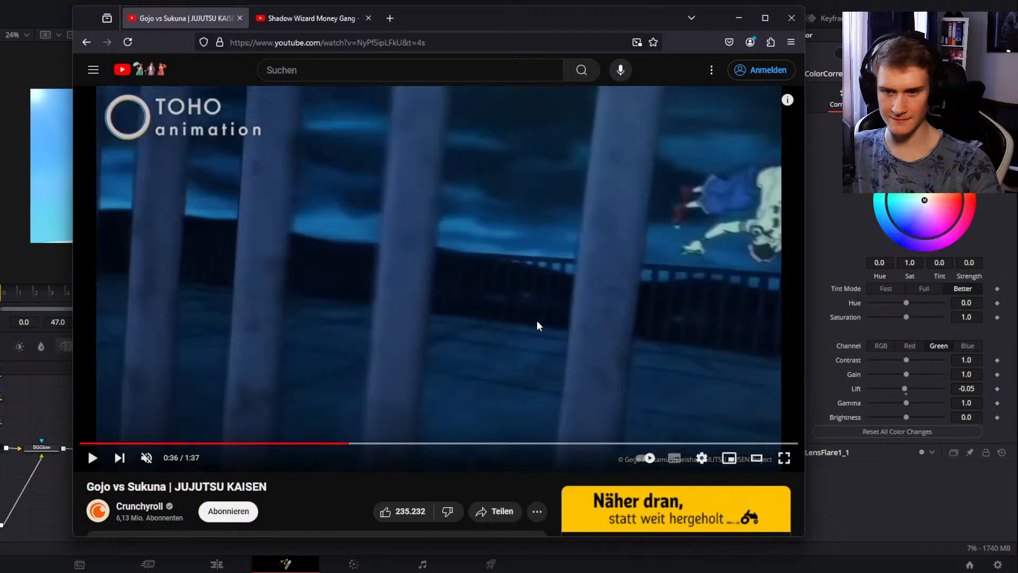
key(period)
key(period)
key(period)
key(period)
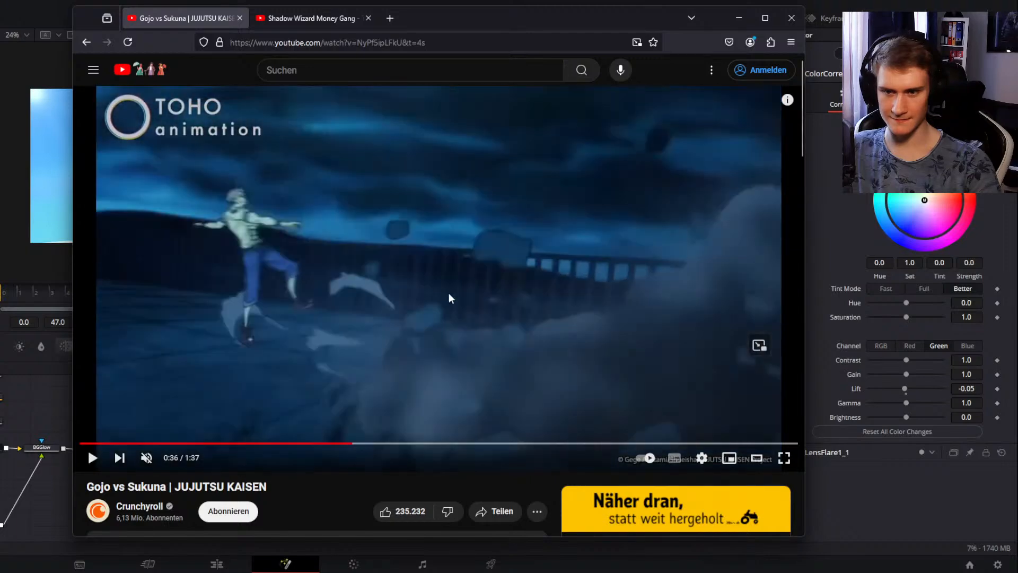
click(87, 42)
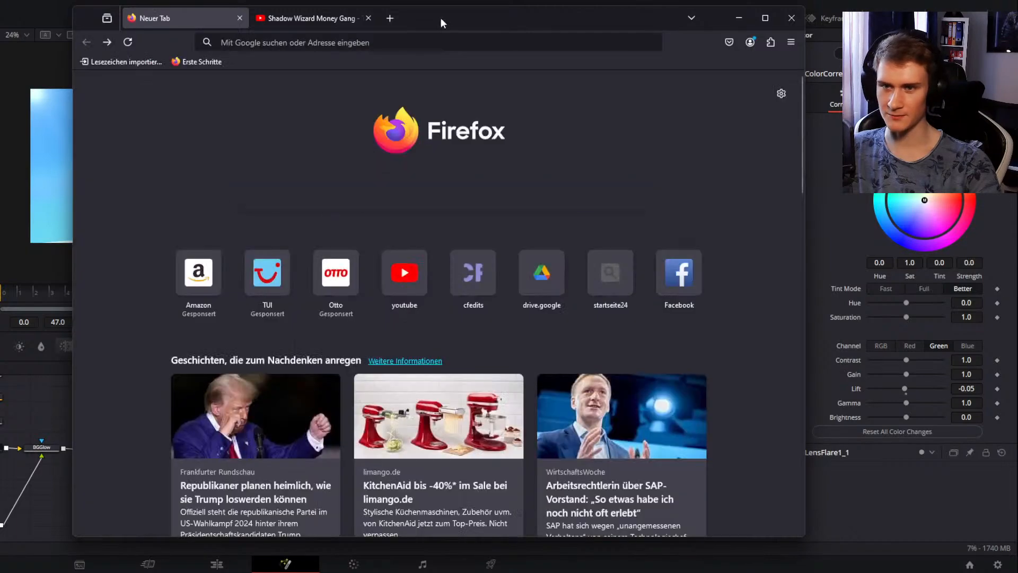
click(108, 42)
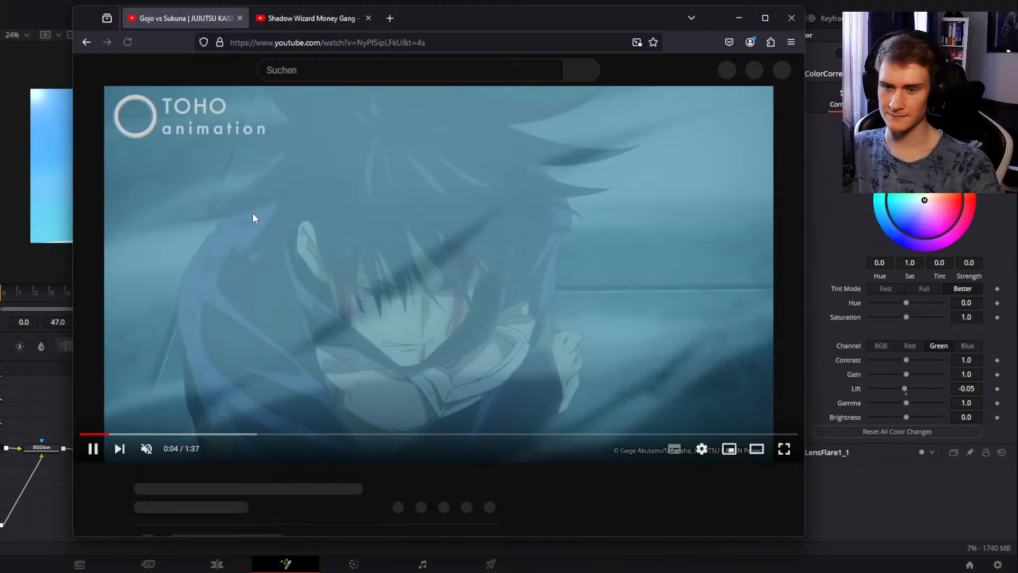
click(288, 237)
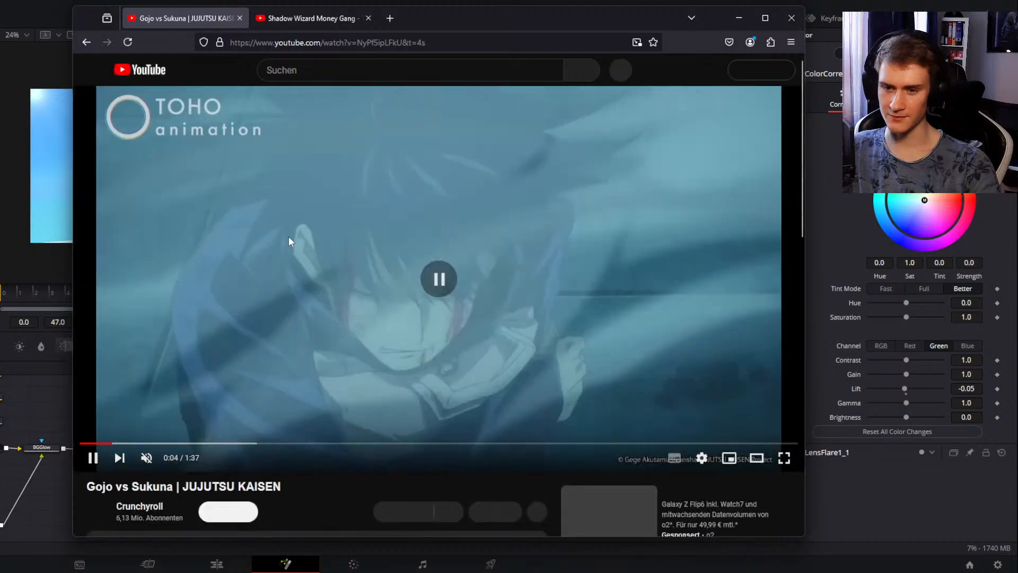
Step: Search YouTube for "jujutsu kaisen walking"
text(juju)
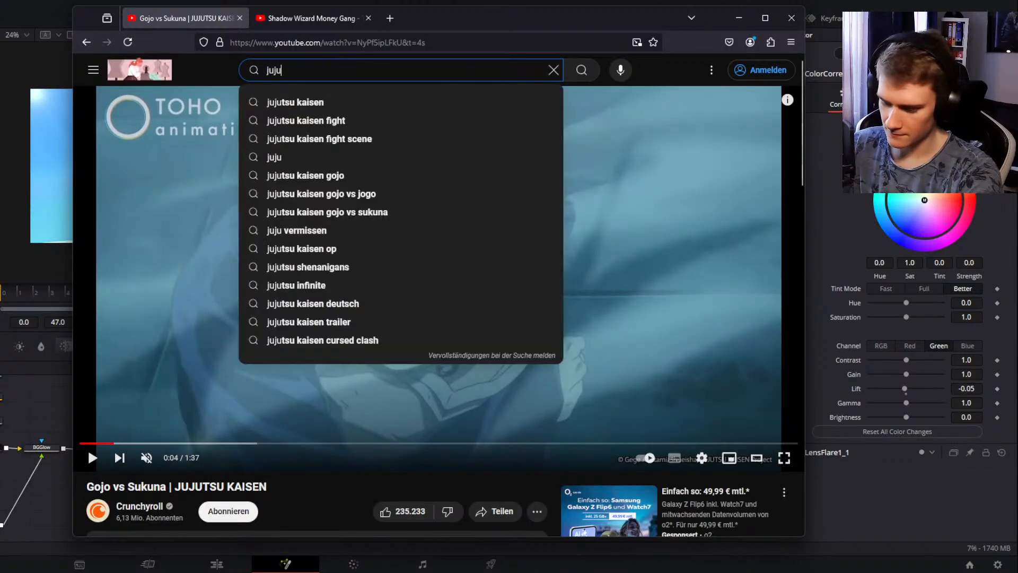
text(tsu kaisen)
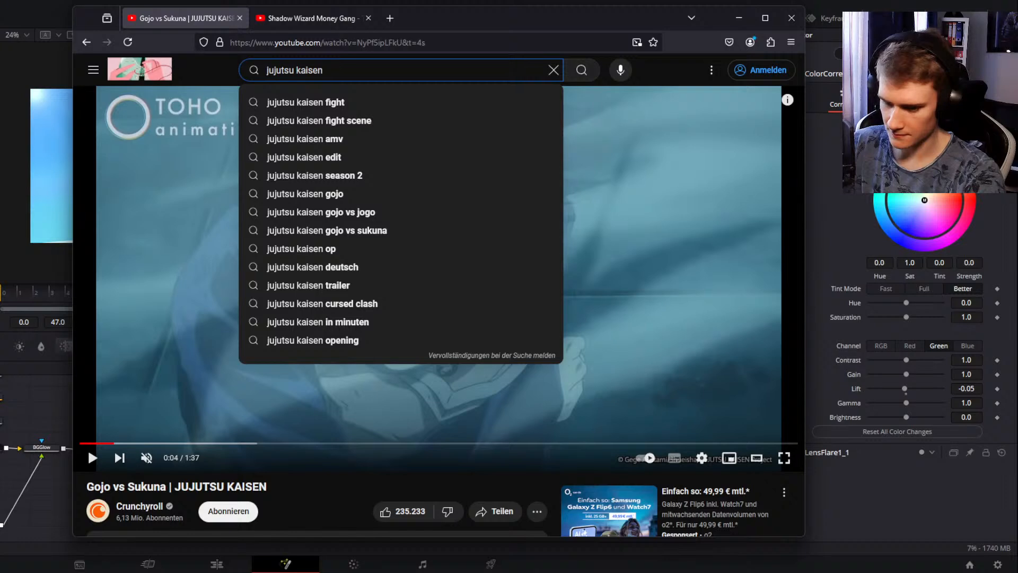
text( waling)
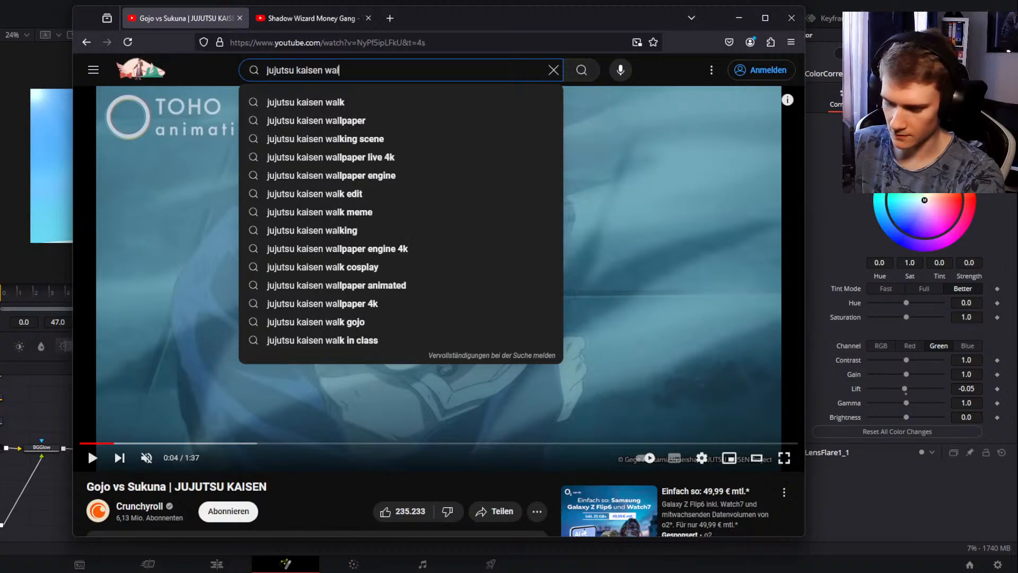
key(Return)
click(339, 71)
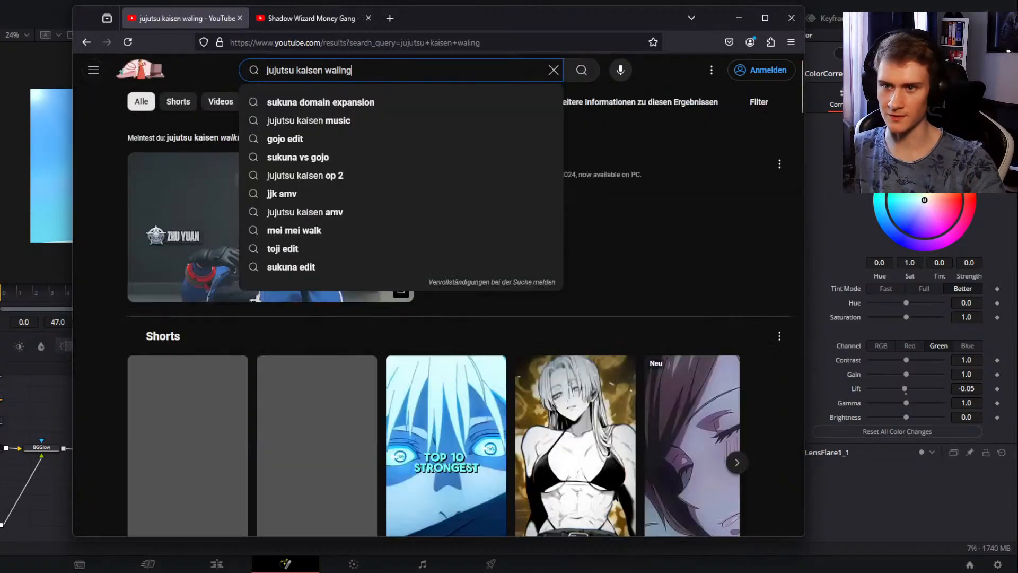
text(k)
key(Return)
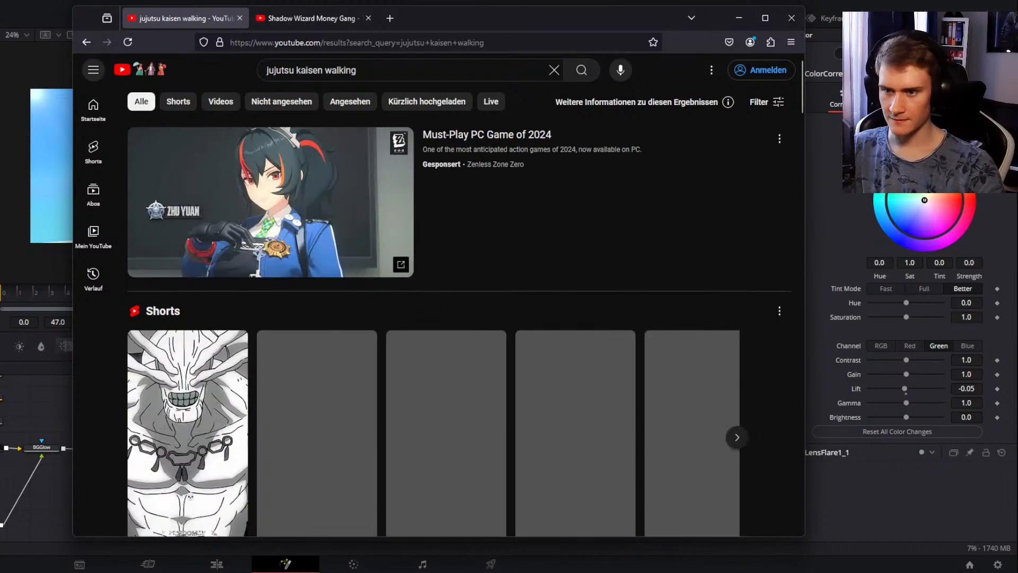
Step: Look through the first search results for walking scenes and preview the "Gojo & Geto Walking" clip
scroll(105, 391, down, 8)
scroll(109, 381, down, 7)
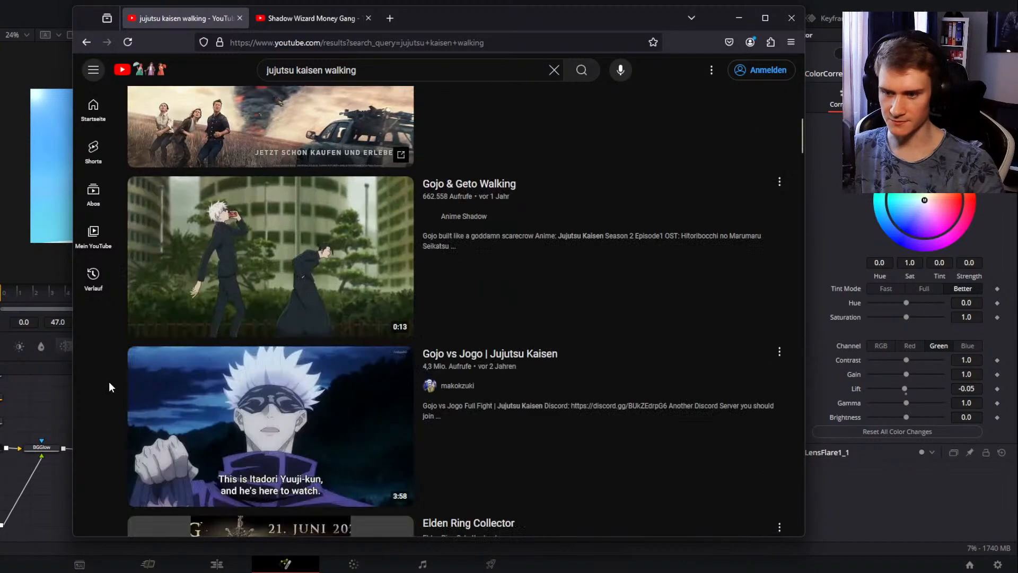
mouse_move(262, 262)
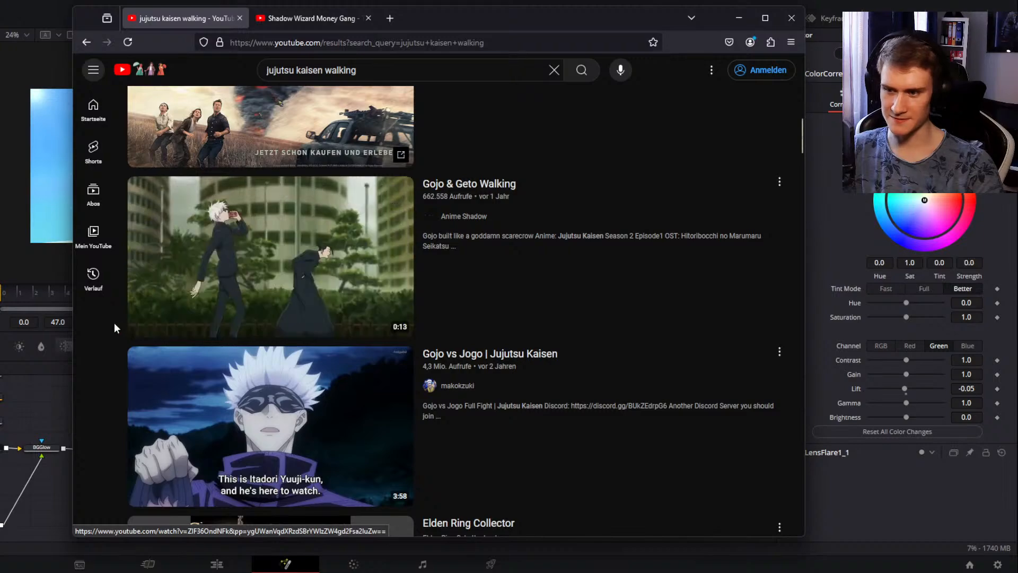
scroll(107, 321, down, 3)
scroll(106, 321, down, 5)
scroll(105, 321, down, 2)
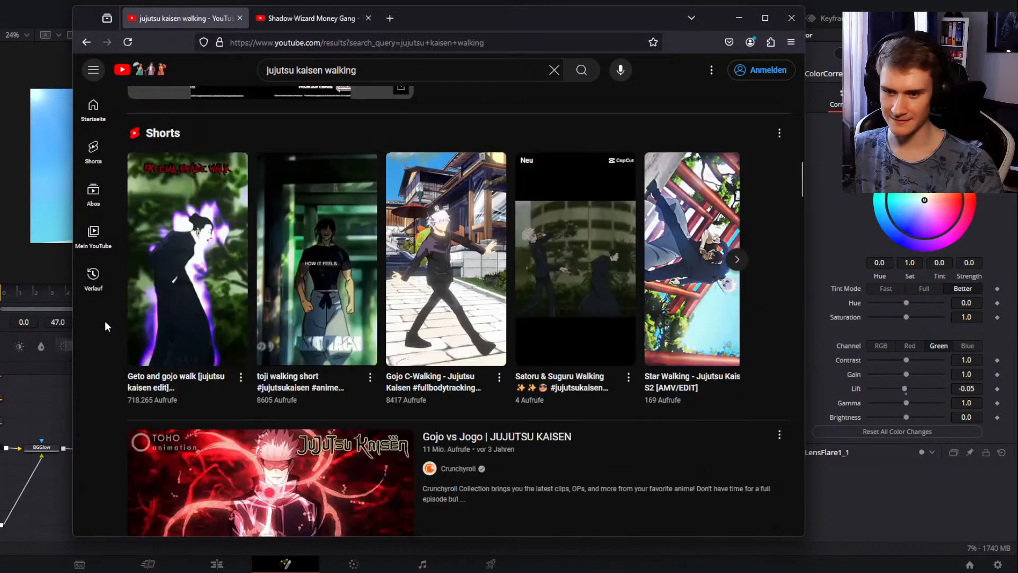
scroll(105, 323, up, 3)
scroll(104, 323, up, 6)
mouse_move(175, 282)
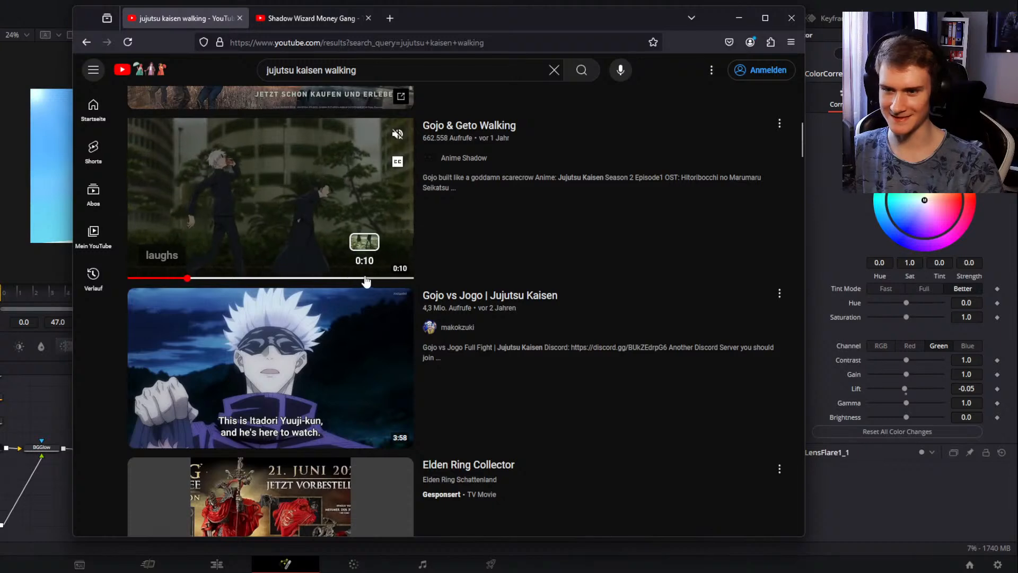
Step: Browse further down the results, previewing "Best Jujutsu Kaisen WALKS!!" and the "Gojo satoru | entrance" clip as possible references
scroll(122, 341, down, 15)
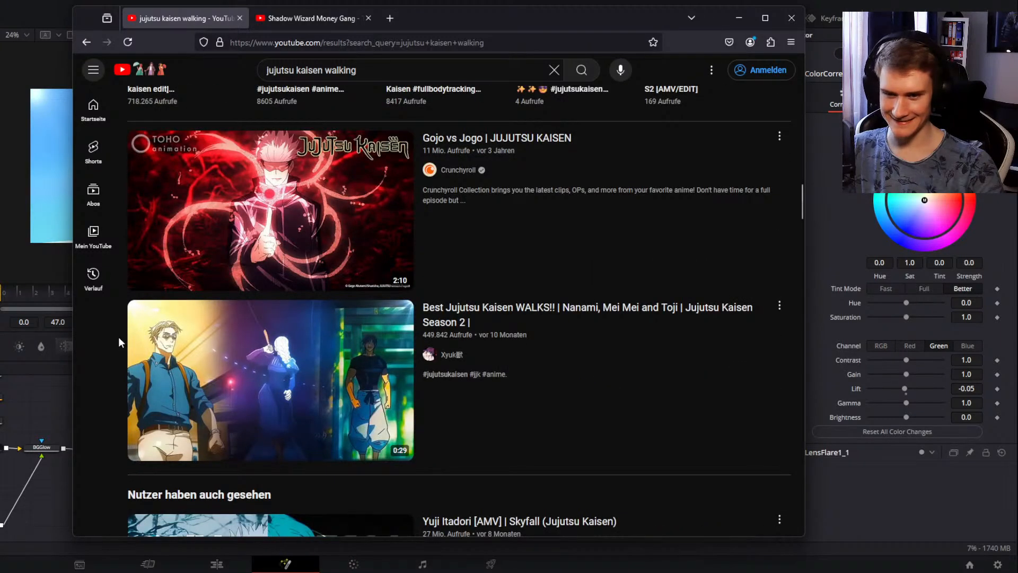
scroll(117, 378, down, 2)
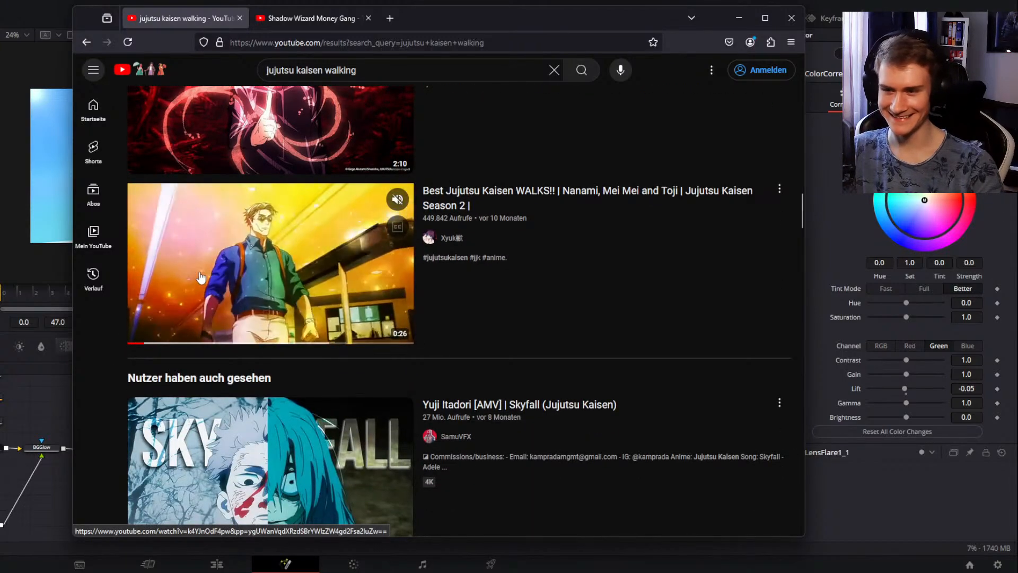
scroll(116, 348, down, 5)
scroll(117, 348, down, 5)
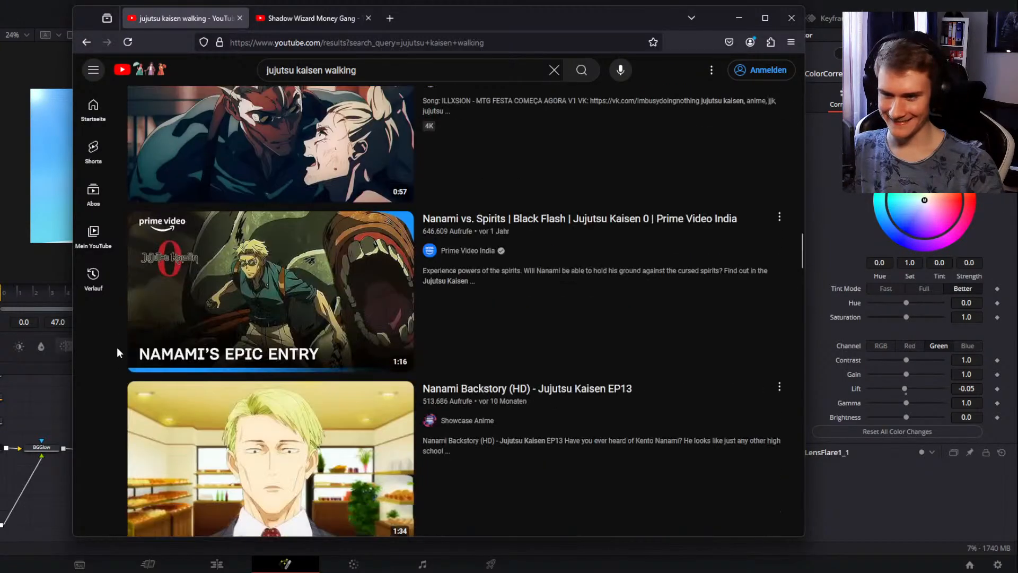
scroll(118, 352, down, 6)
scroll(117, 348, down, 6)
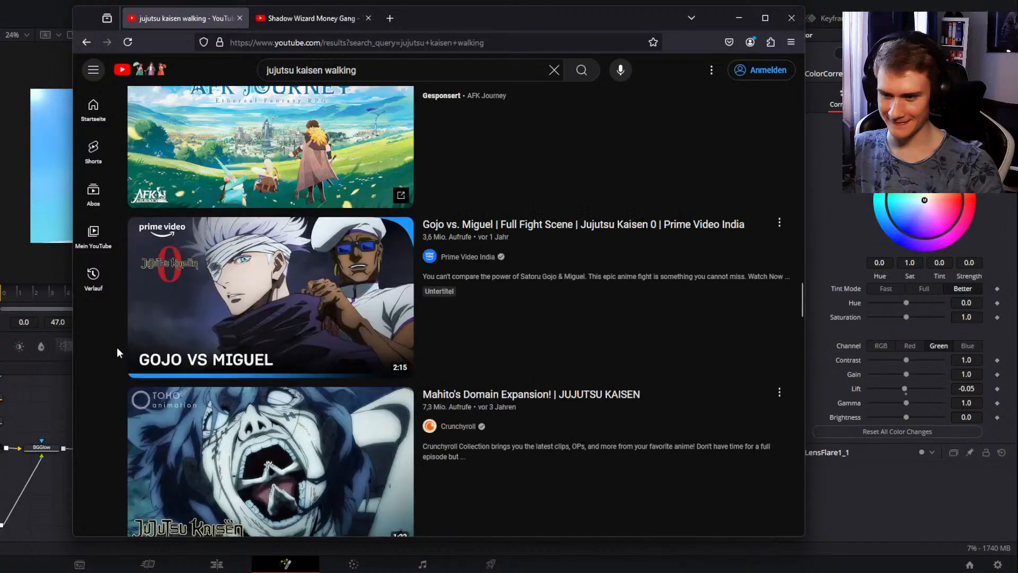
scroll(117, 348, down, 10)
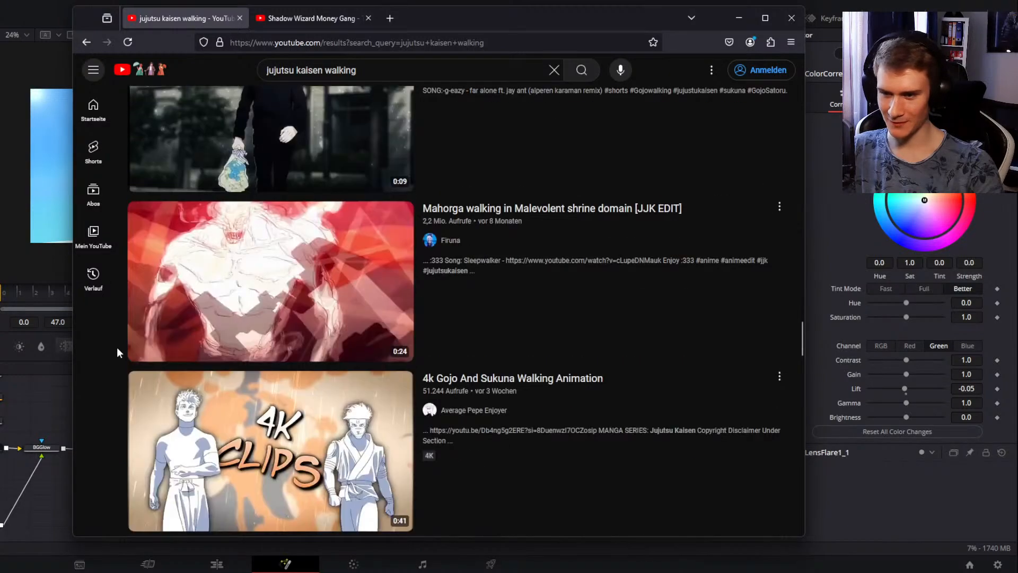
scroll(117, 352, down, 7)
scroll(116, 347, down, 5)
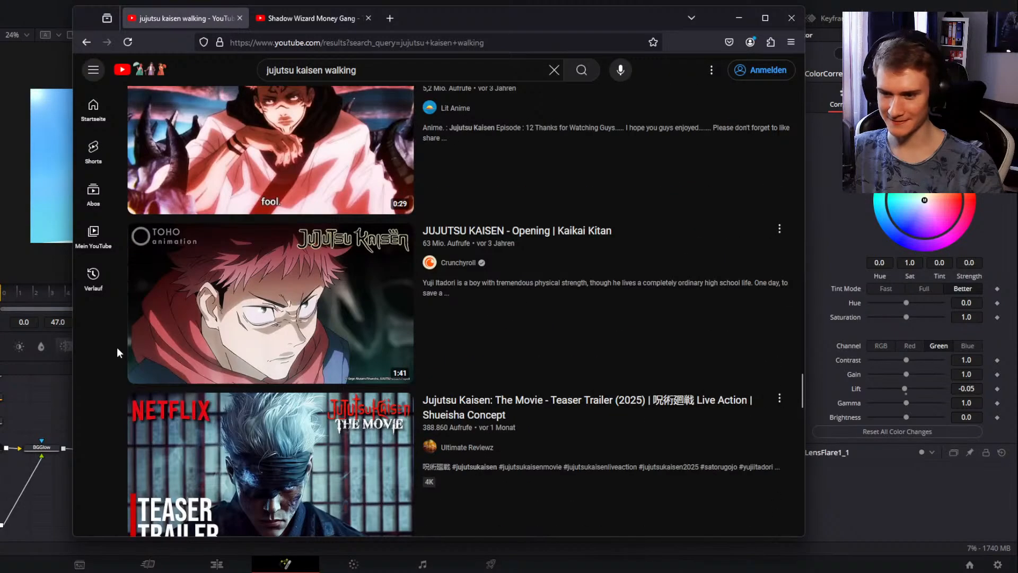
scroll(117, 346, down, 7)
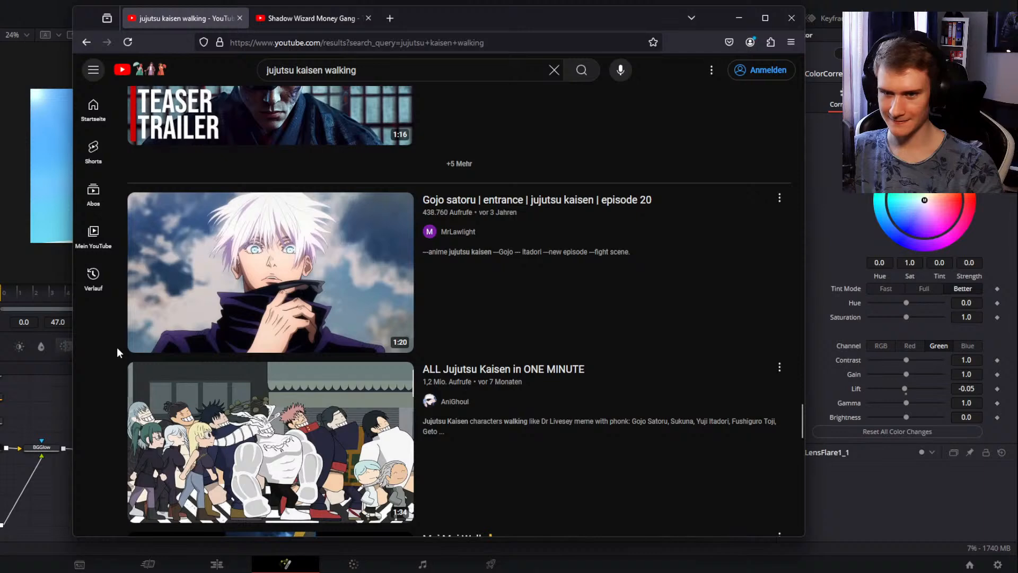
mouse_move(219, 296)
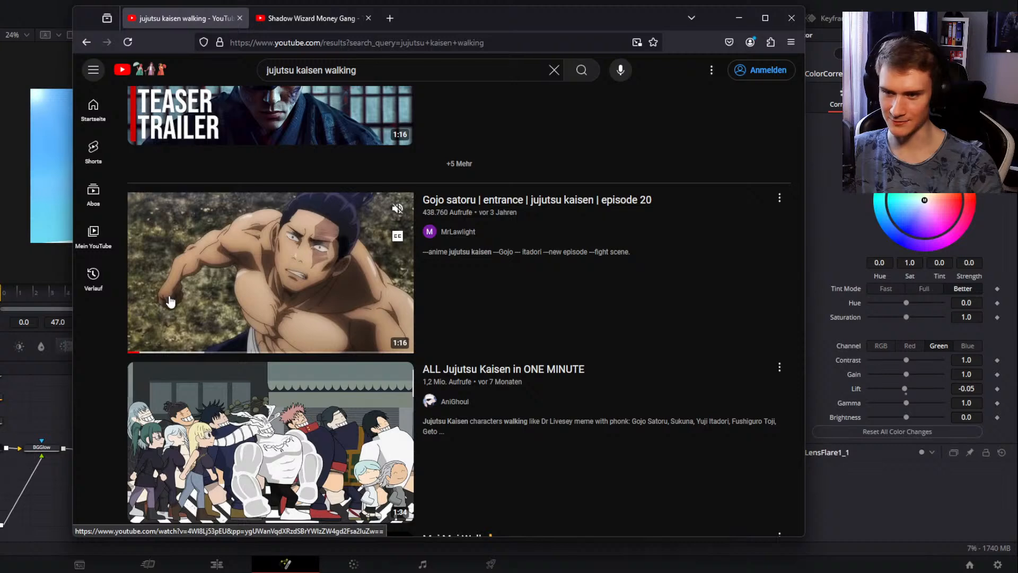
Step: Find and preview "Sukana Reanimated Domain Expansion | Blu-Ray | 4k |", open it, and play it up to 0:06
scroll(80, 397, down, 3)
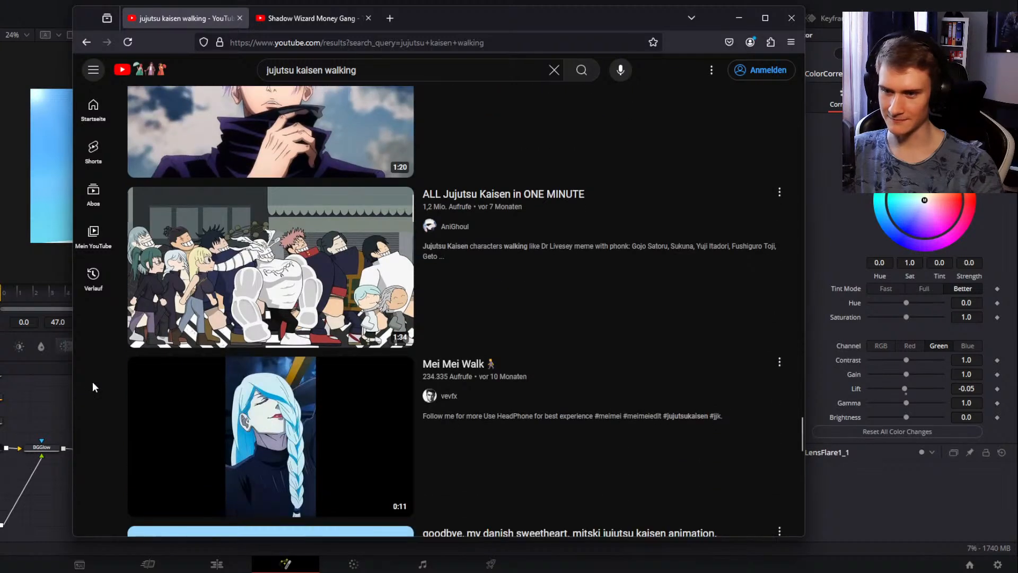
scroll(95, 382, down, 12)
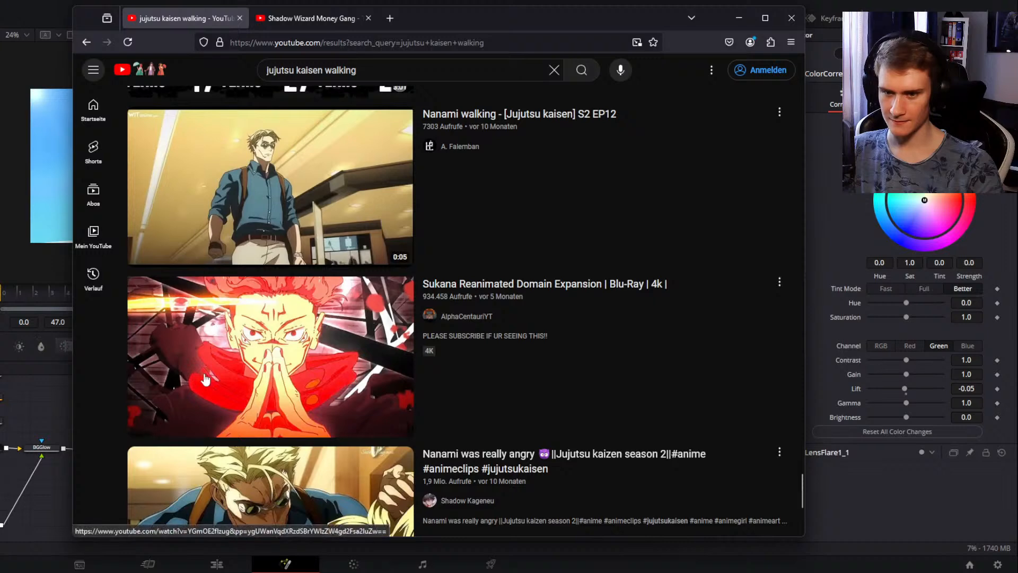
mouse_move(205, 378)
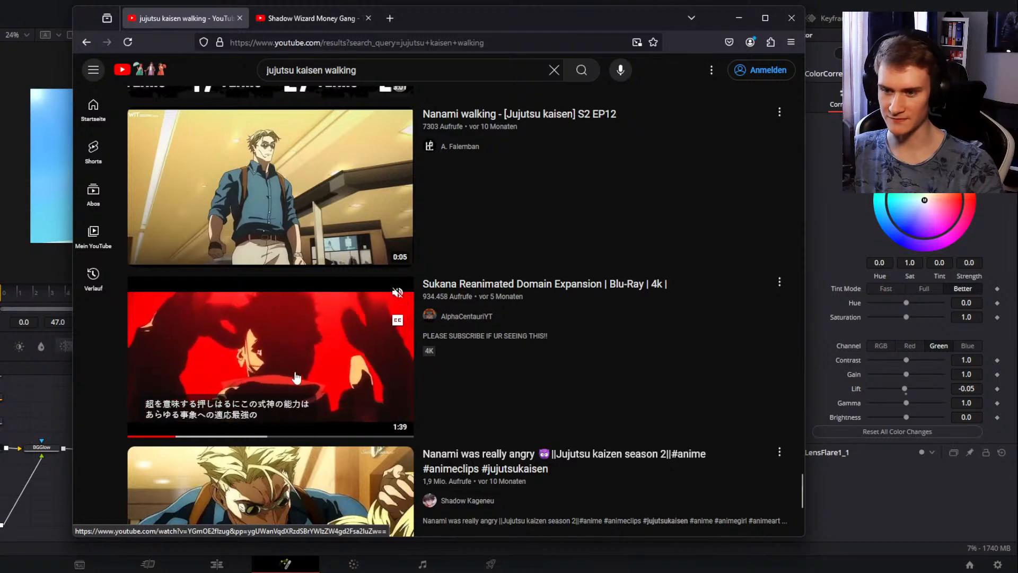
click(239, 356)
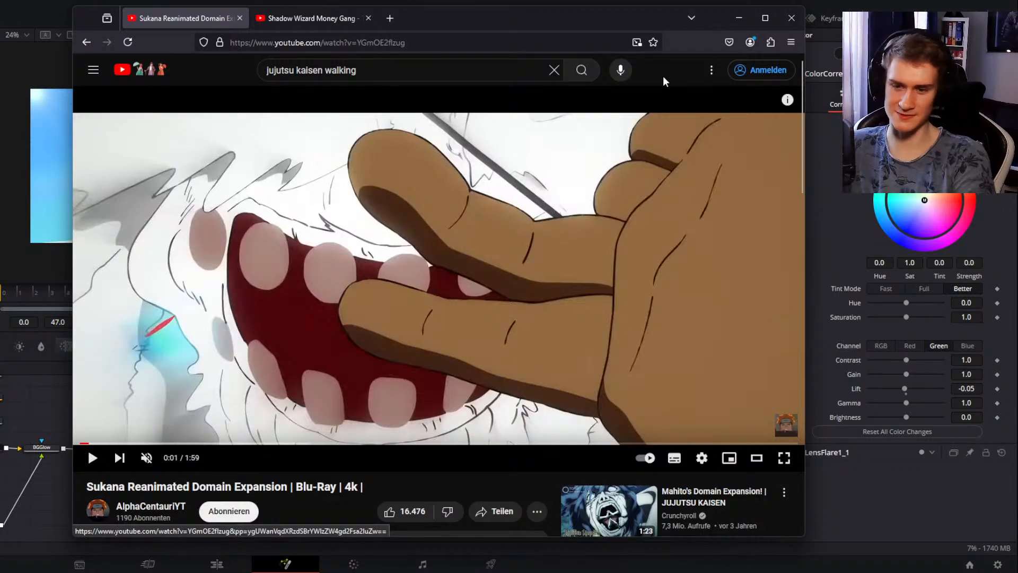
key(space)
key(space)
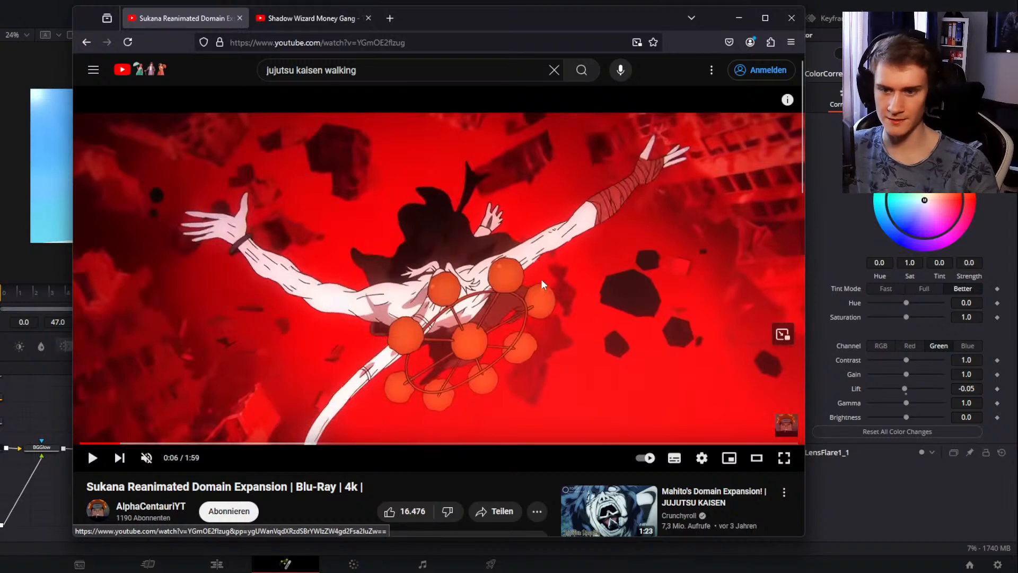
Step: Step forward frame by frame from 0:06 to 0:07 and examine the glow around the fiery wheel
key(period)
key(period)
key(period)
key(period)
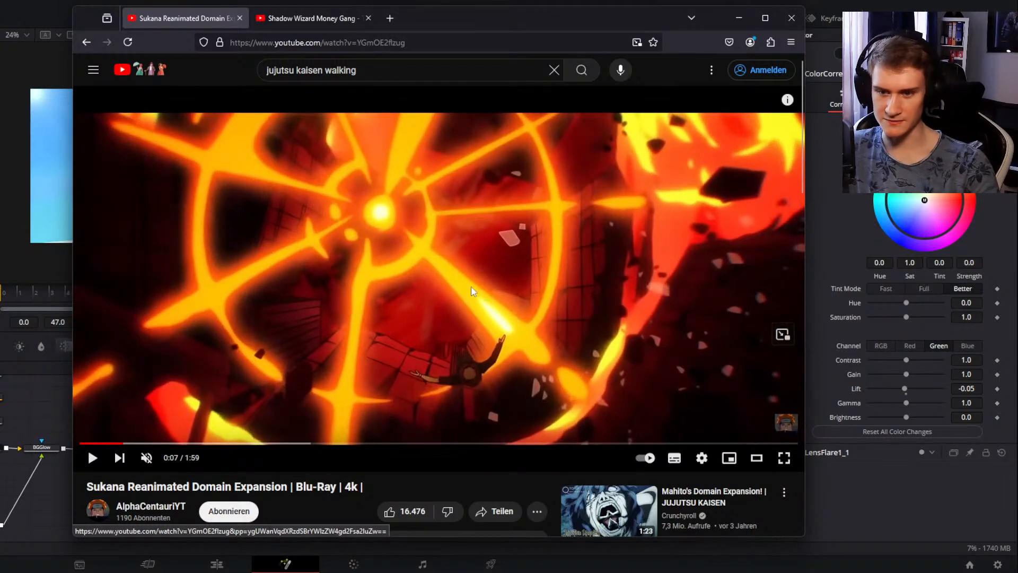
key(period)
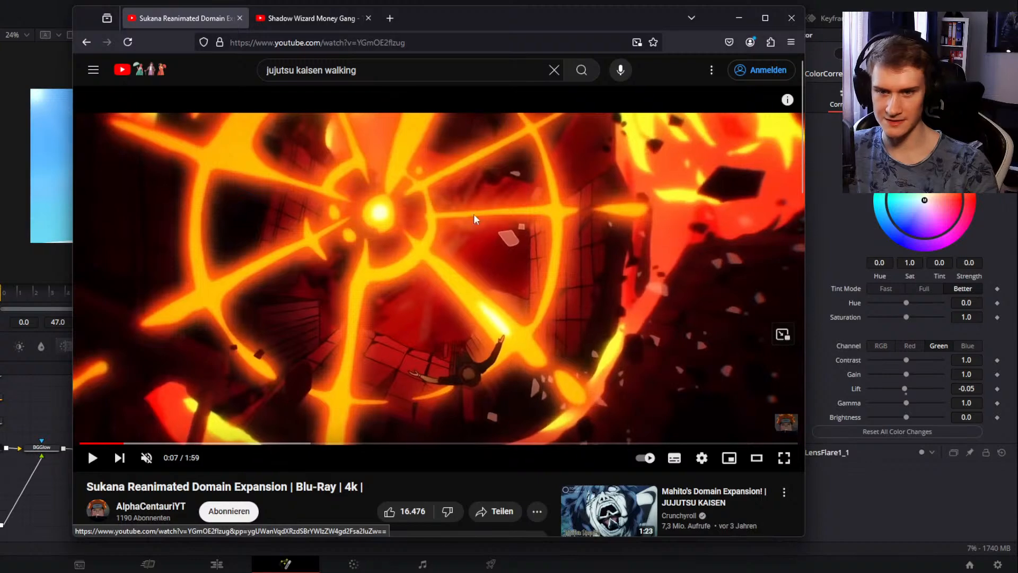
Step: Play the fiery wheel shot briefly at 0:07 and step back through its frames to inspect the glowing center
click(463, 301)
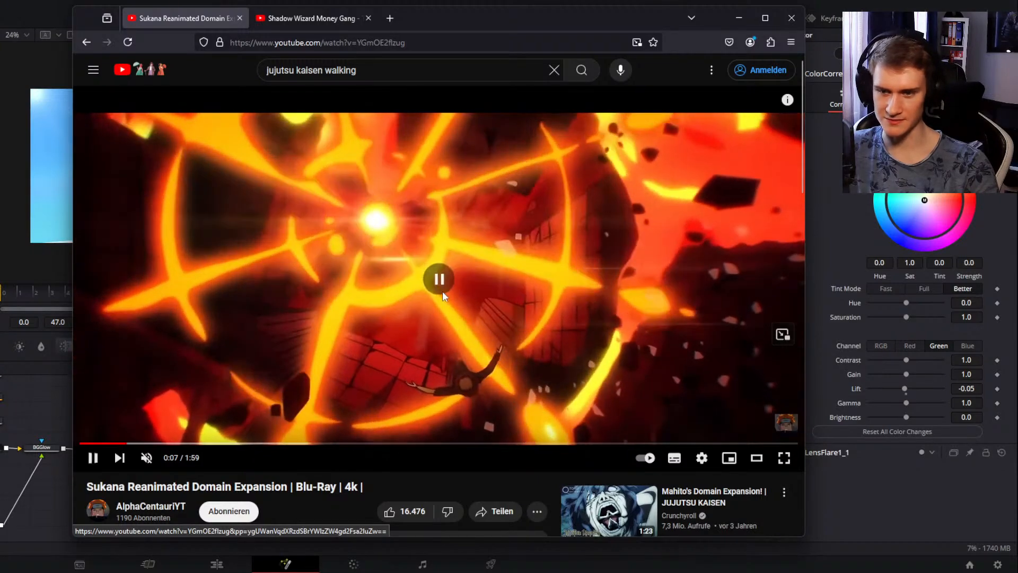
key(comma)
key(comma)
key(comma)
key(comma)
key(comma)
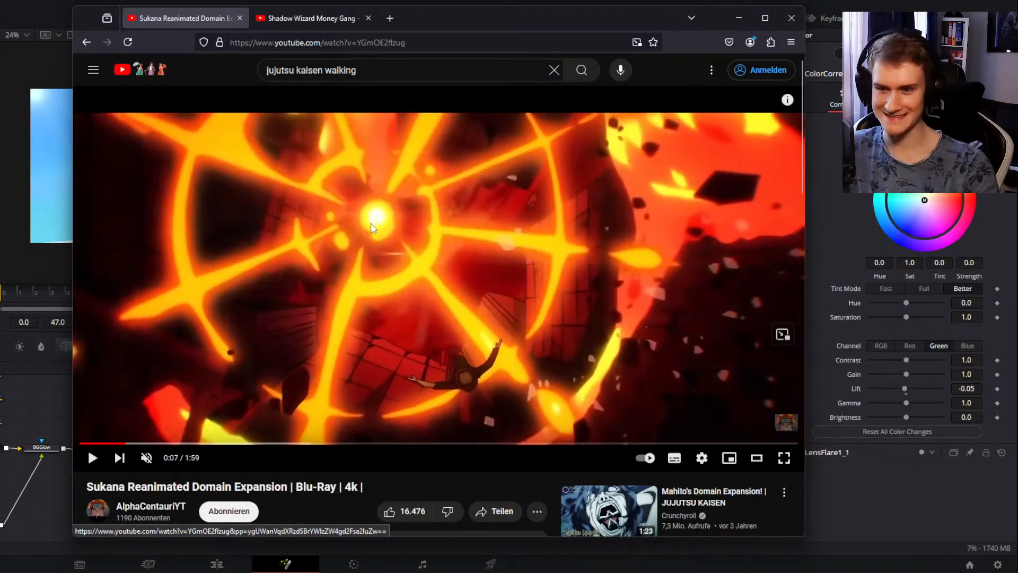
Step: Step forward frame by frame from 0:07 to 0:08, examining how the lens flare builds up over the wheel's center
key(period)
key(period)
key(period)
key(period)
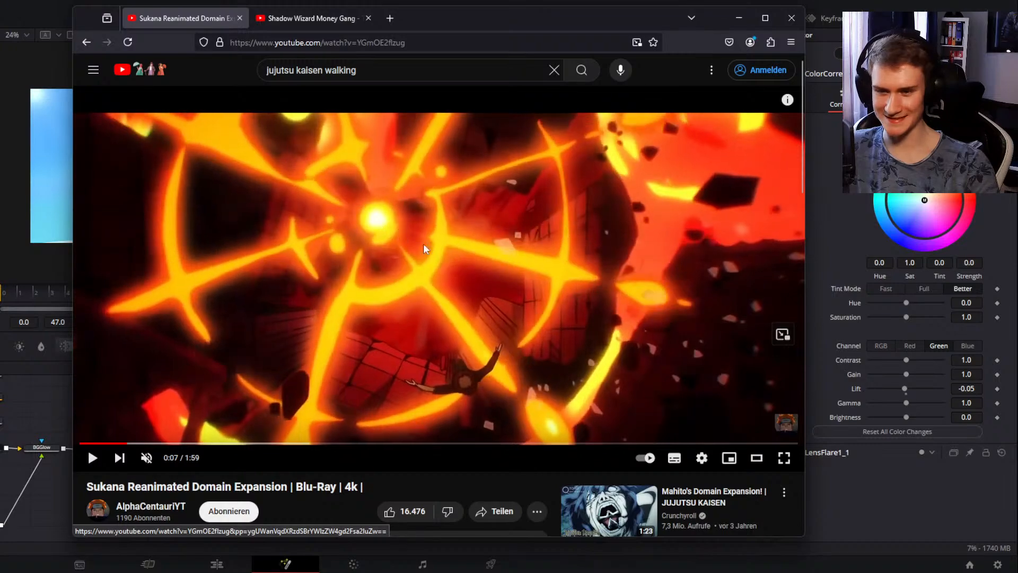
key(period)
key(period)
key(period)
key(period)
key(period)
key(period)
key(period)
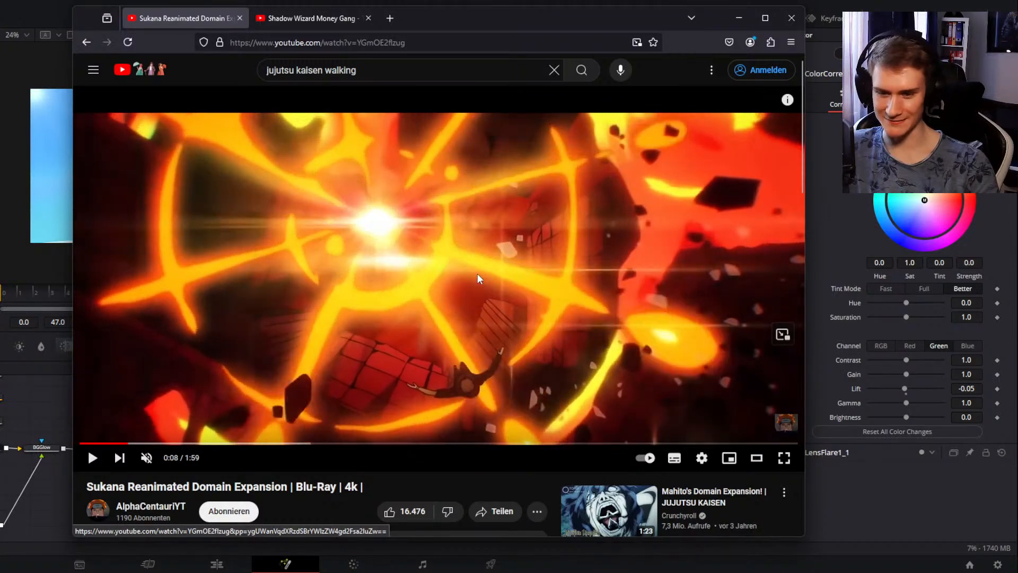
key(period)
key(period)
Step: Play the wheel shot from 0:08 to 0:10 and step back to 0:09, examining the bright yellow flash frames
key(space)
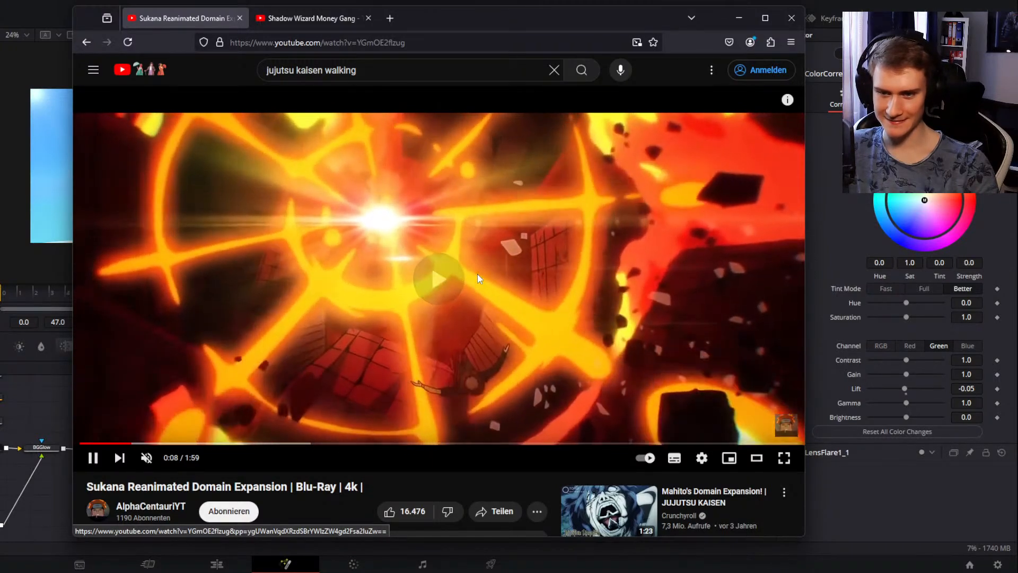
key(space)
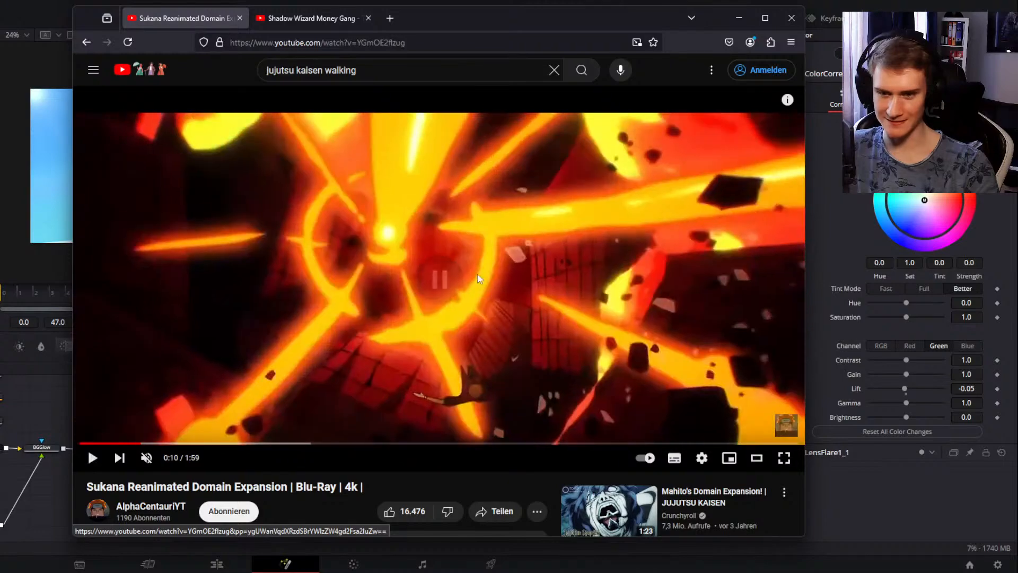
key(period)
key(comma)
key(comma)
key(comma)
key(comma)
key(comma)
key(comma)
key(comma)
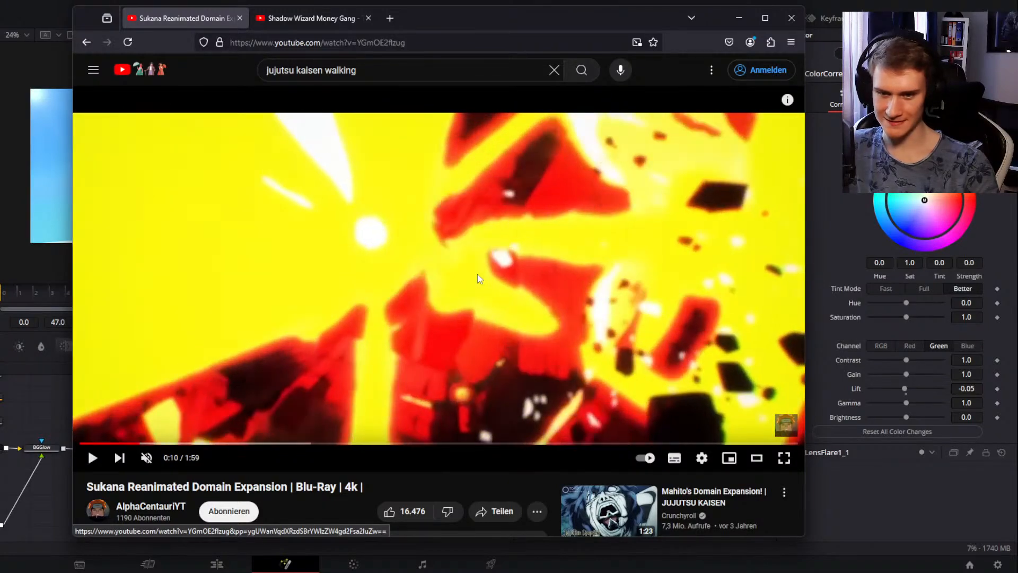
key(comma)
key(comma)
key(comma)
key(comma)
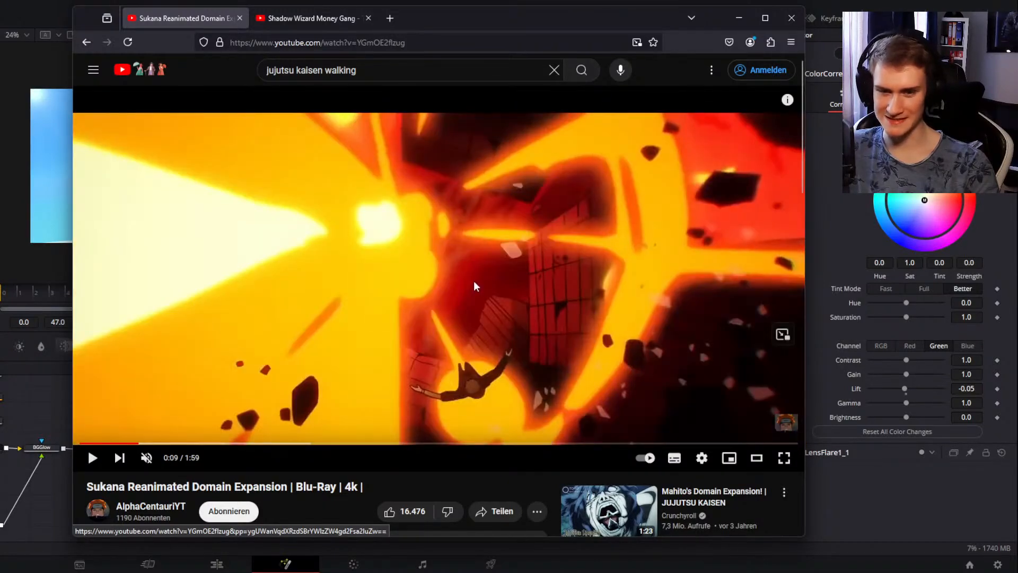
Step: Play the video from 0:09 to 0:14 and step back through 0:13, examining the glow around the white figure
key(comma)
key(space)
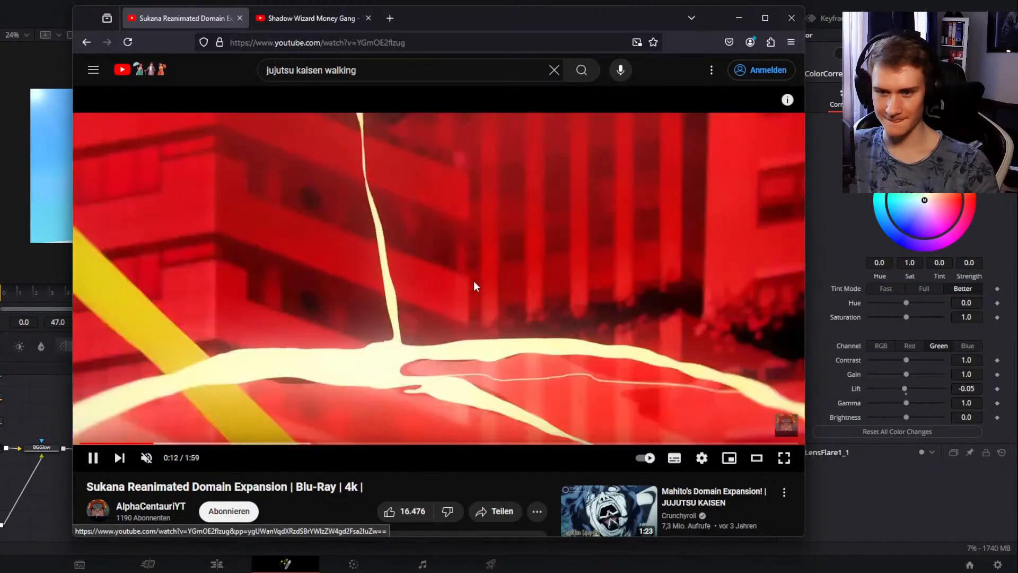
key(space)
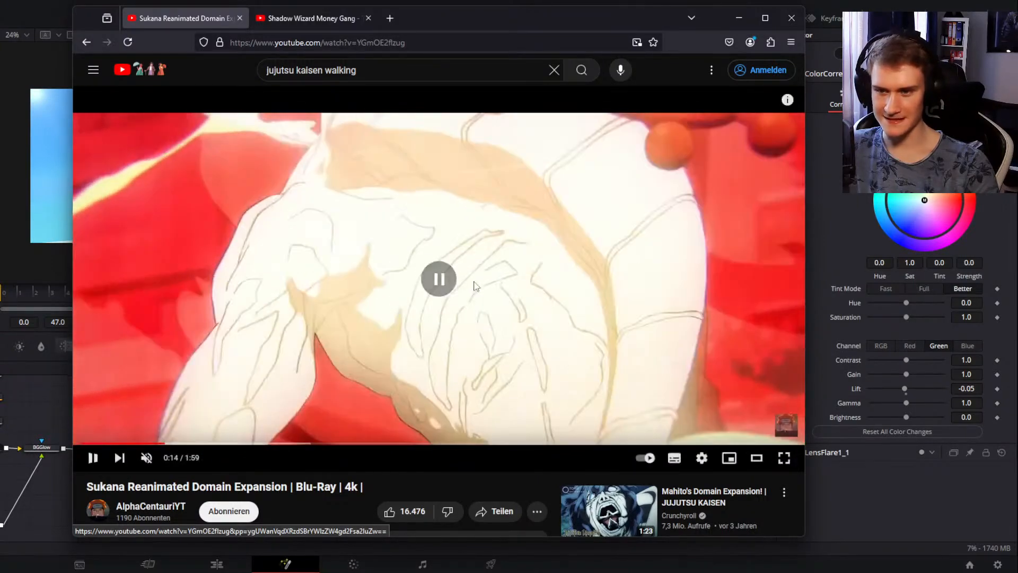
key(comma)
key(comma)
key(comma)
key(comma)
key(comma)
key(comma)
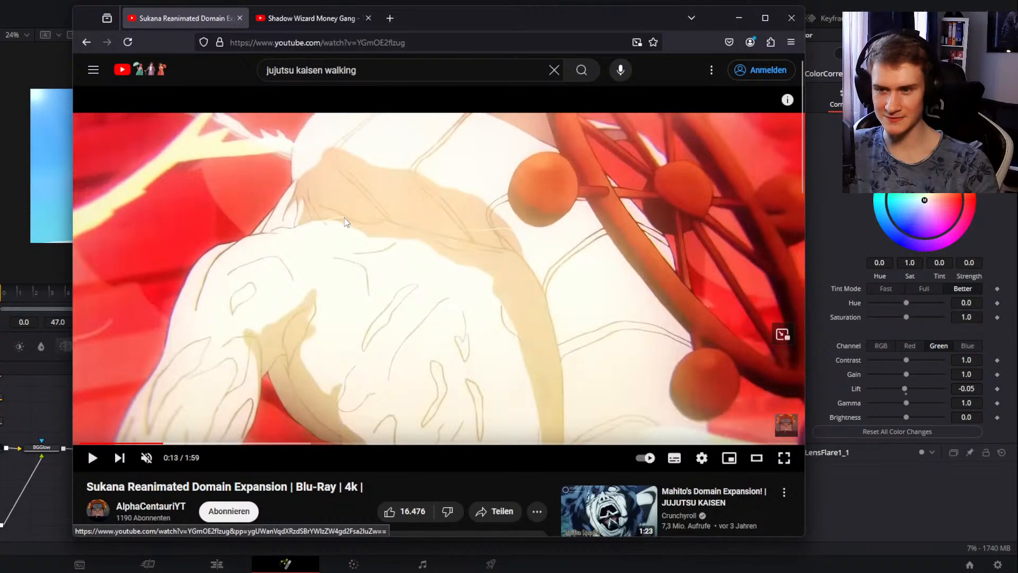
key(comma)
key(comma)
key(comma)
key(comma)
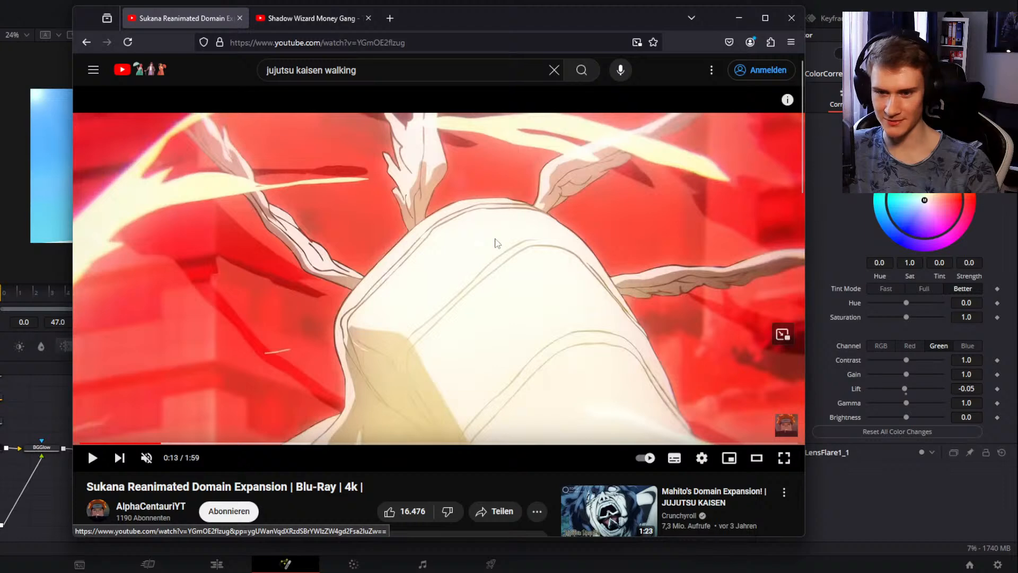
Step: Play on from 0:13 in short bursts to the red silhouette shot at 0:18, examining the overexposed white figure
key(space)
key(space)
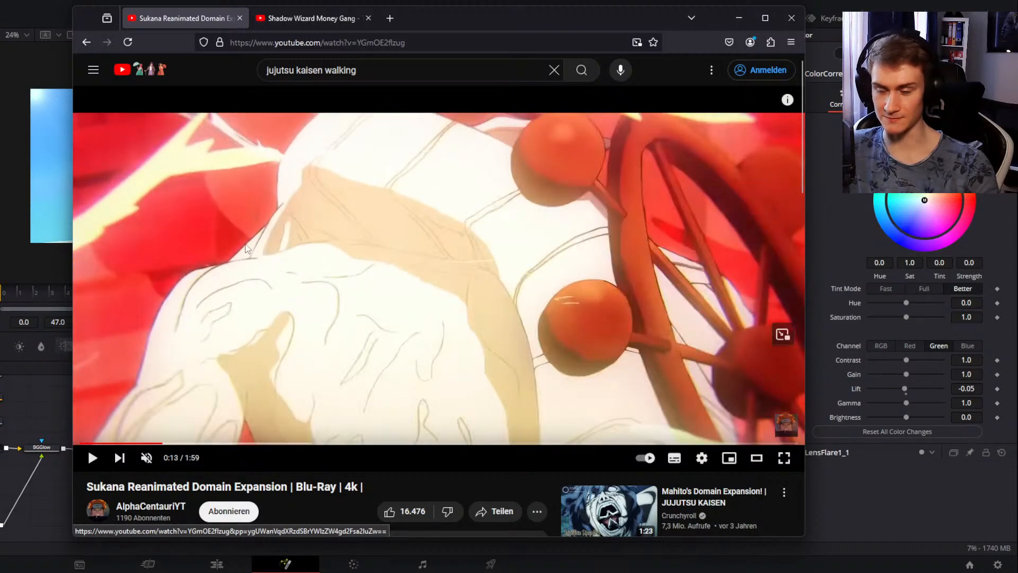
key(space)
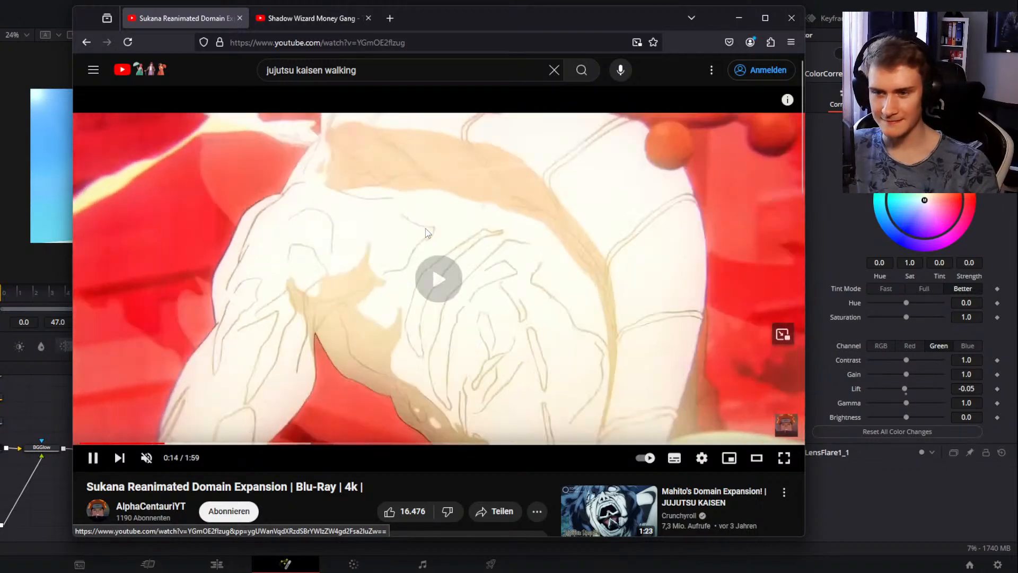
key(space)
key(space)
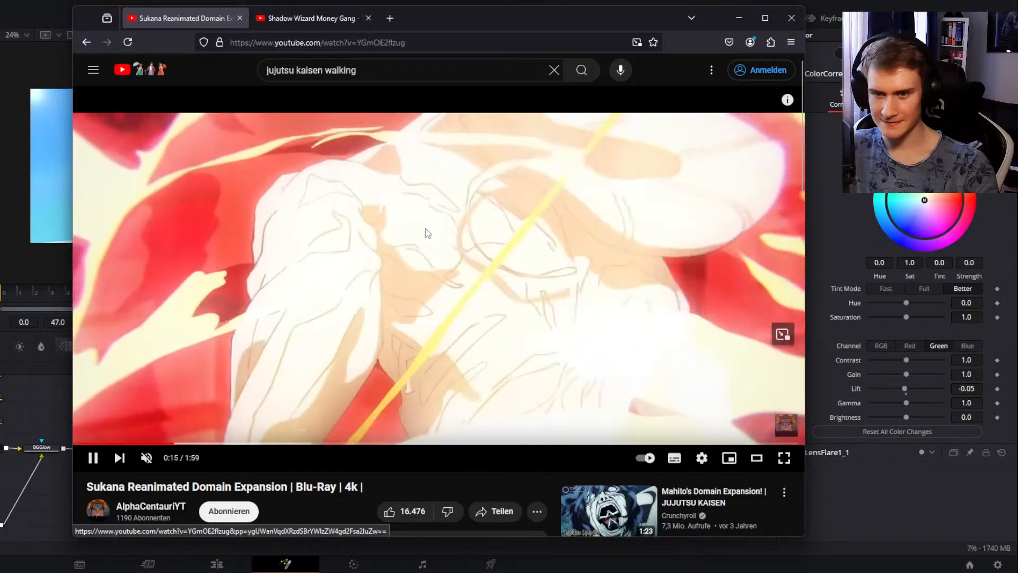
key(space)
key(space)
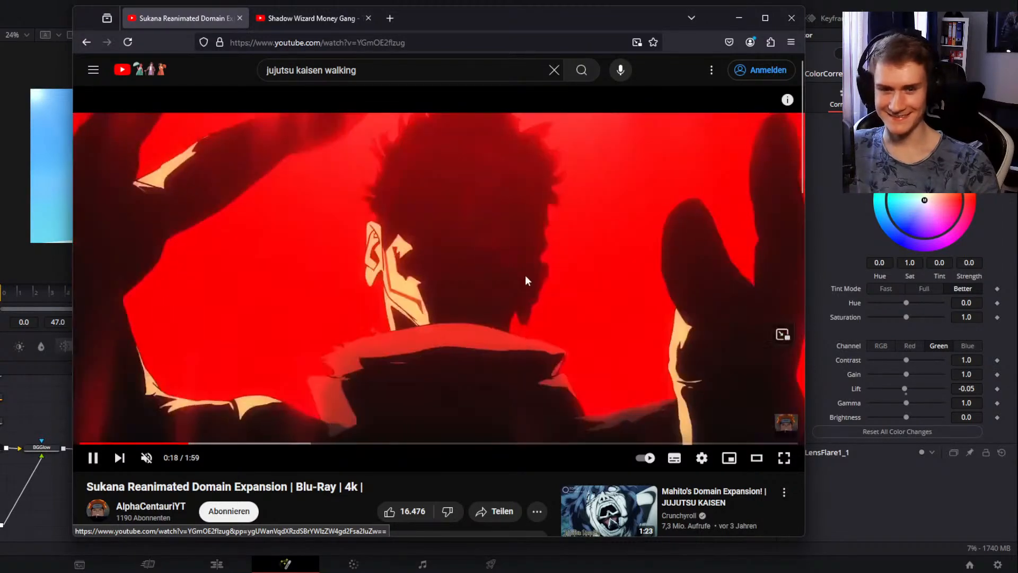
key(space)
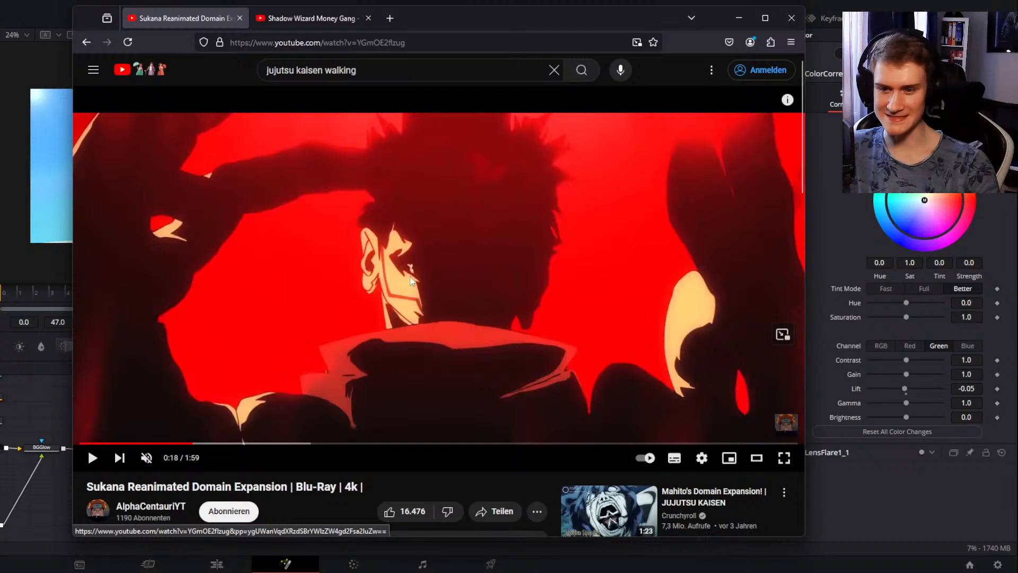
Step: Capture a screenshot of the character's face from the 0:18 frame and open it in Snipping Tool
key(super)
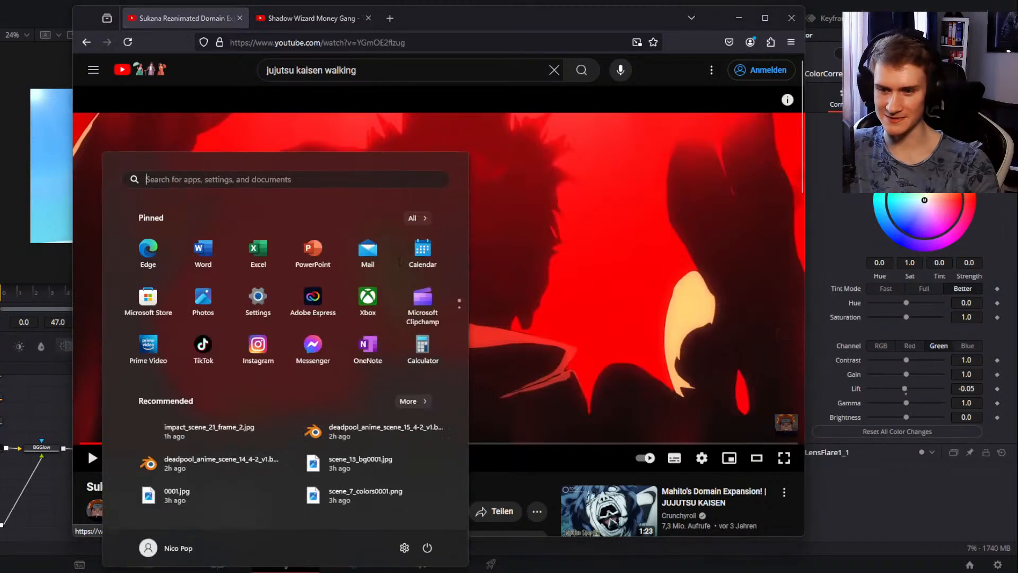
key(super)
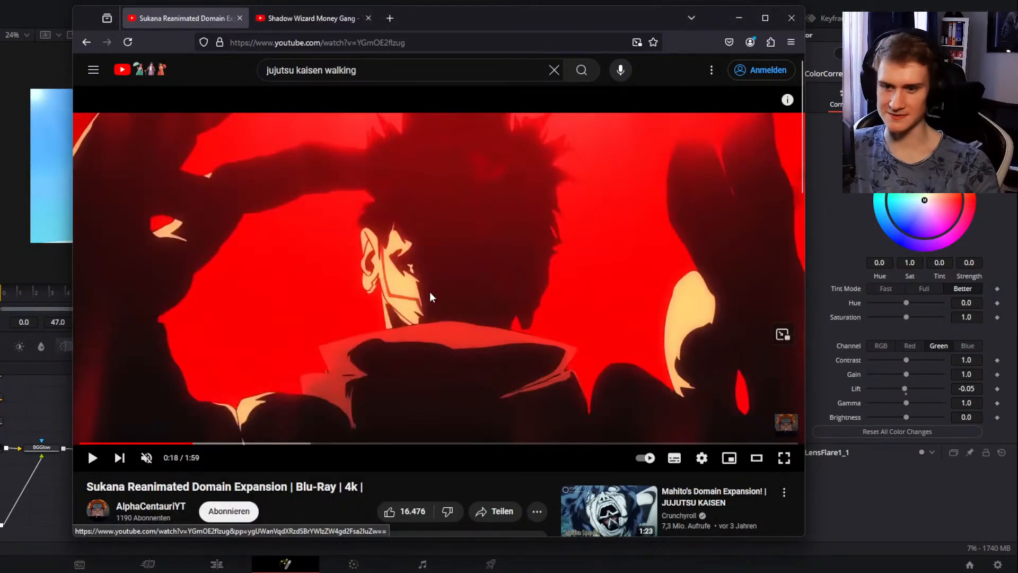
key(super+shift+s)
drag(473, 155, 315, 377)
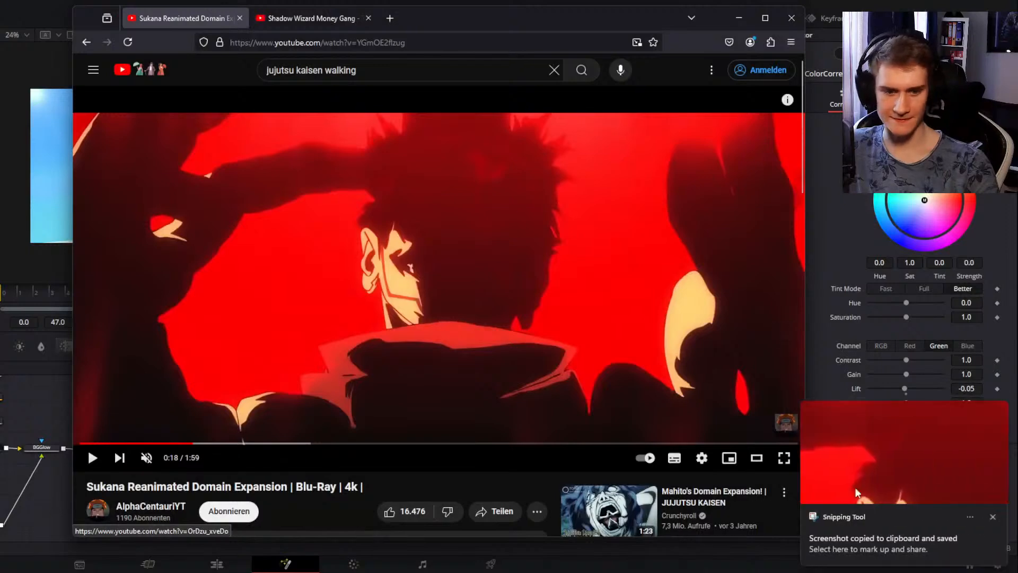
click(856, 492)
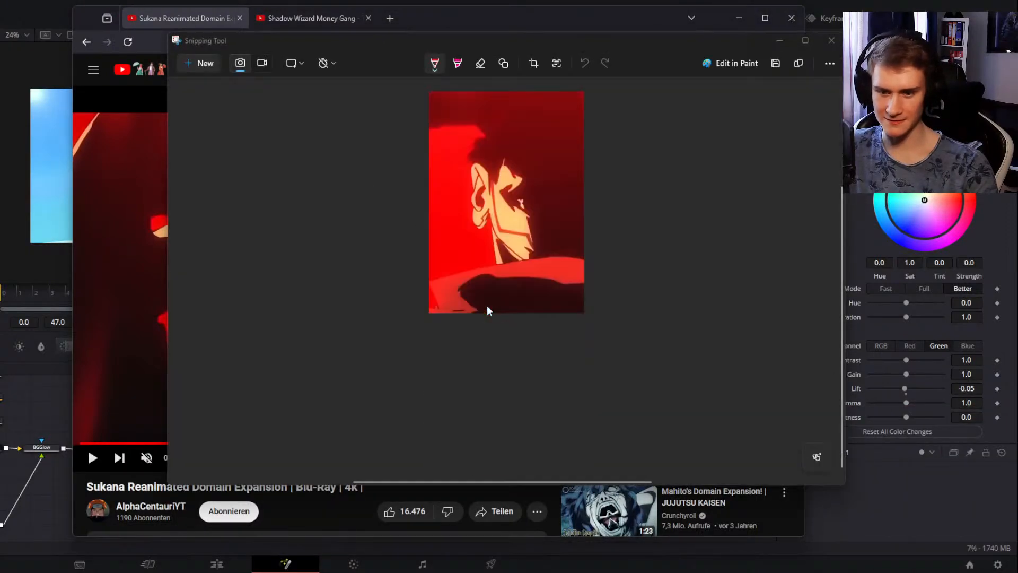
Step: Zoom into the face screenshot, mark the cheek's edge with a red arrow, examine the glow, and close the capture
scroll(483, 233, up, 5)
drag(541, 169, 504, 257)
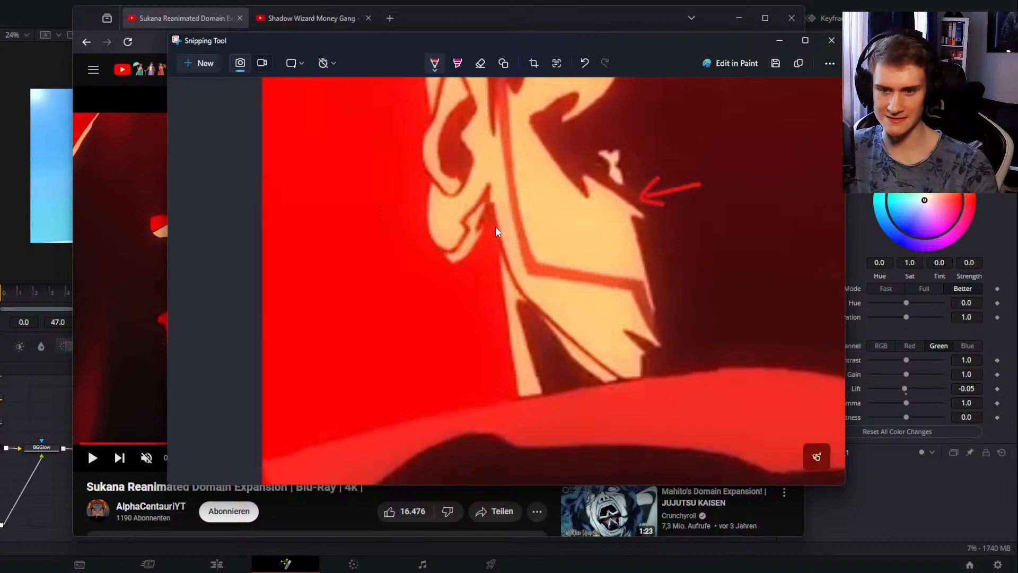
scroll(459, 303, up, 3)
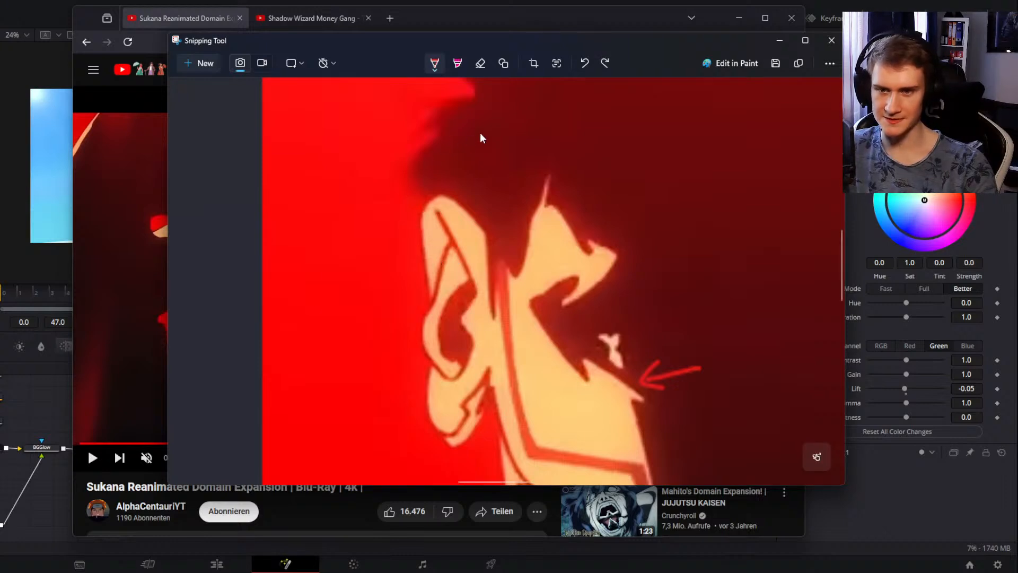
scroll(424, 295, up, 2)
click(830, 41)
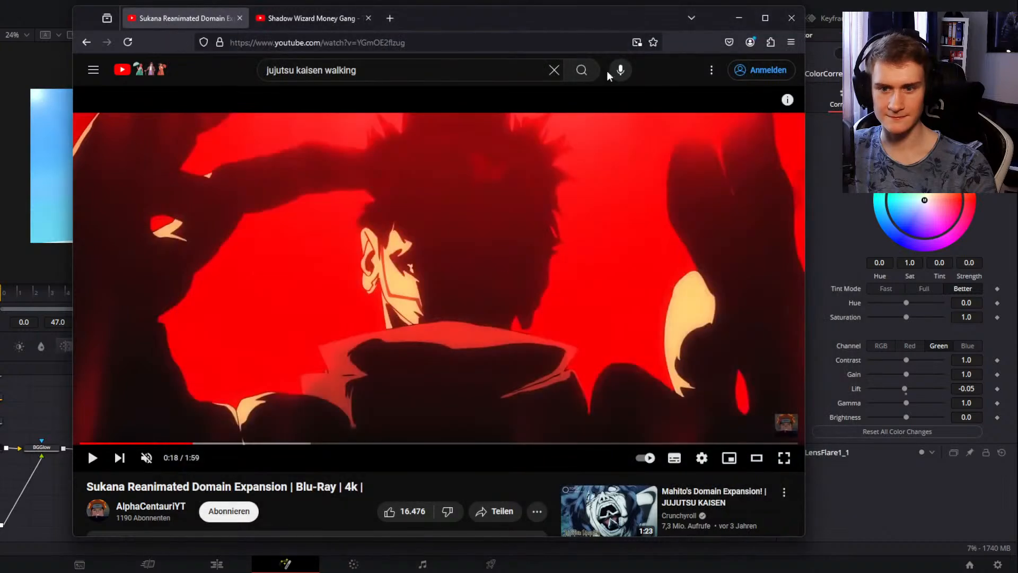
Step: Play the video from 0:18 to 0:49, pausing at 0:27 to examine the raised-hands shot
click(598, 215)
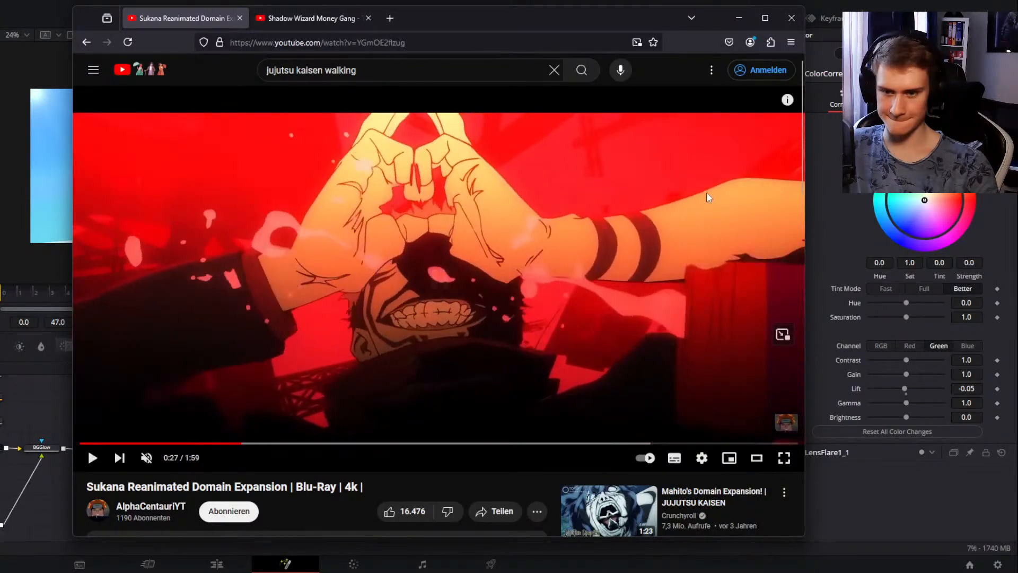
click(707, 193)
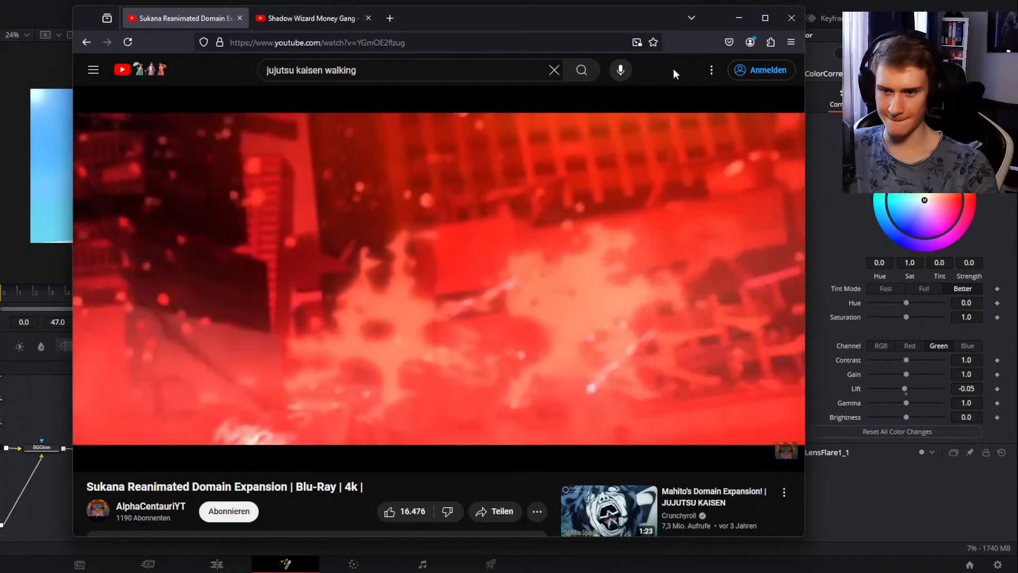
click(507, 269)
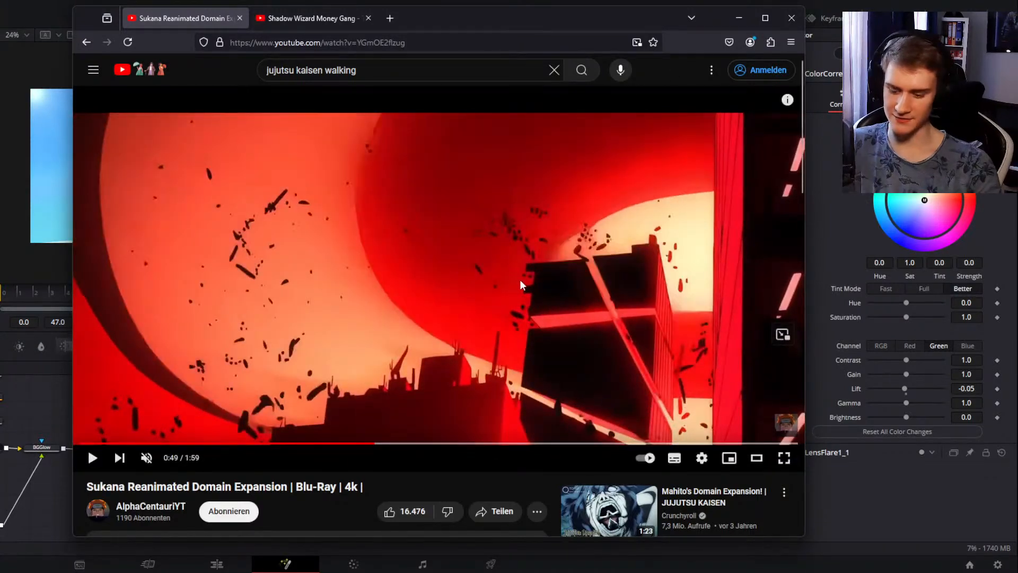
Step: Step back frame by frame from 0:49 to 0:47 and examine the red explosion with its streaking sparks
key(comma)
key(comma)
key(comma)
key(comma)
key(comma)
key(comma)
key(comma)
key(comma)
key(comma)
key(comma)
key(comma)
key(comma)
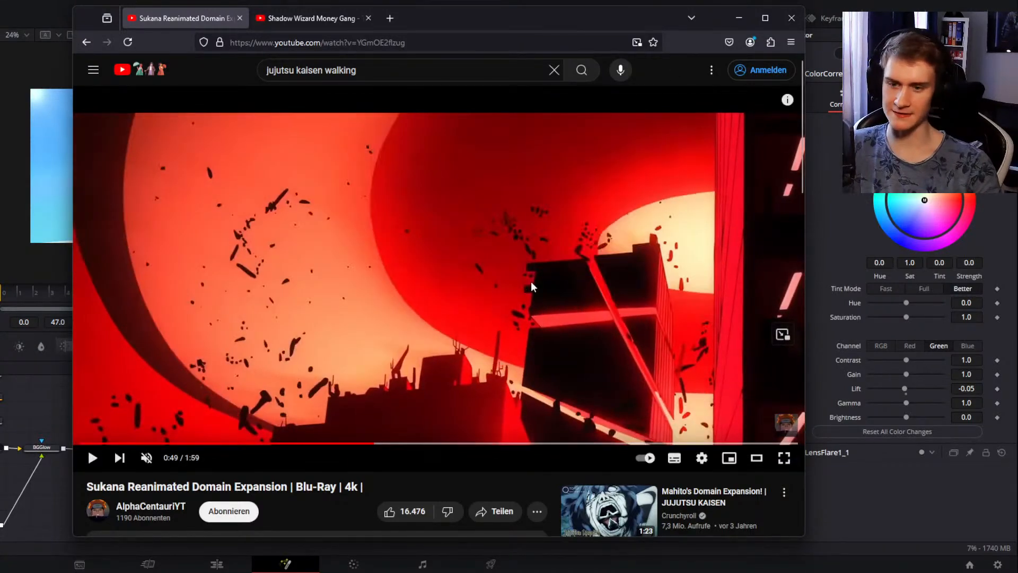
key(comma)
key(comma)
key(comma)
key(comma)
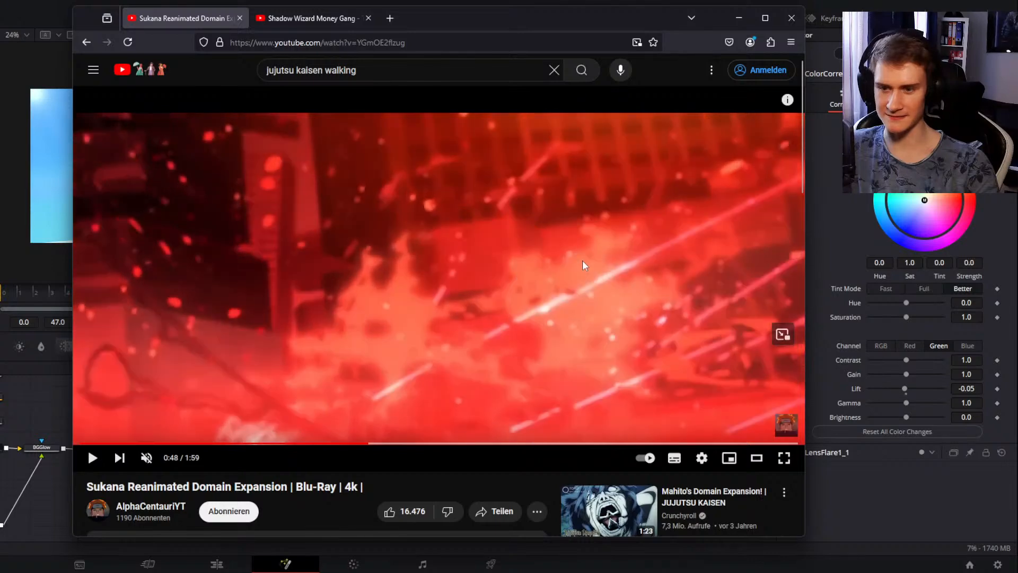
key(comma)
key(comma)
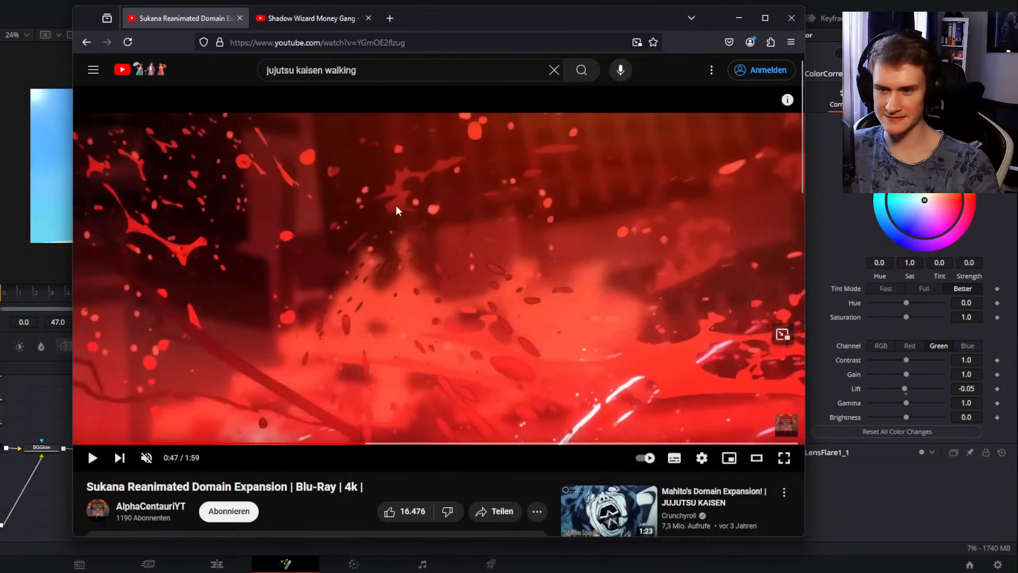
Step: Step back and forth through the explosion frames at 0:47, examining the flying debris and glowing sparks
key(period)
key(period)
key(comma)
key(comma)
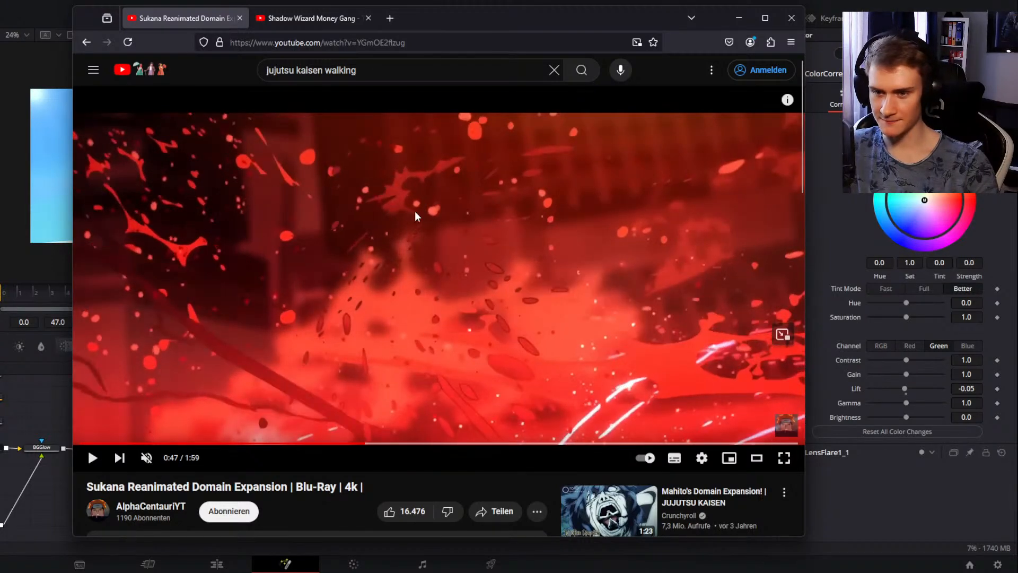
key(period)
key(period)
key(period)
key(period)
key(period)
key(period)
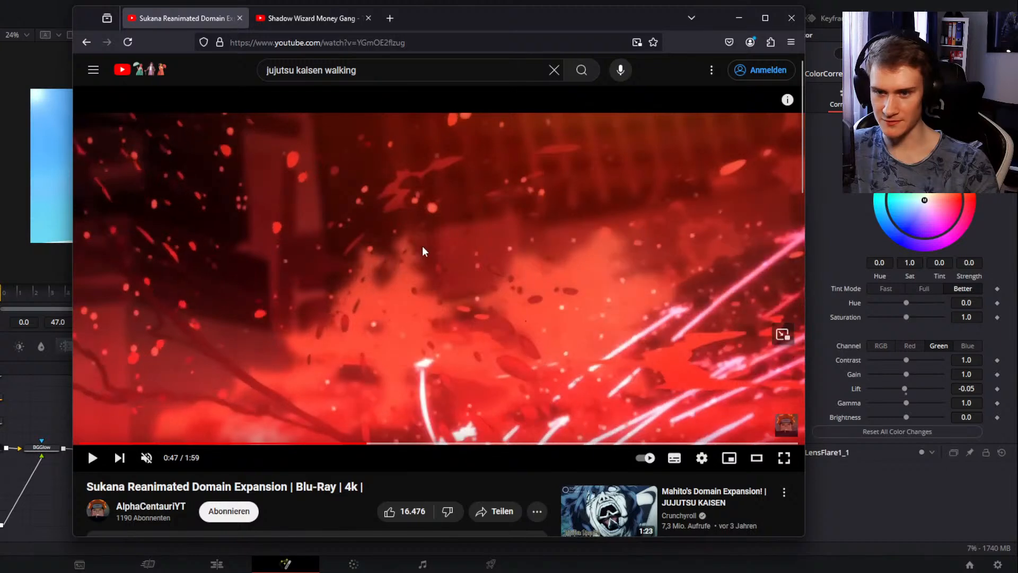
Step: Step forward frame by frame from 0:47 to 0:48, examining the bright streaks crossing the red flames
key(period)
key(period)
key(period)
key(period)
key(period)
key(period)
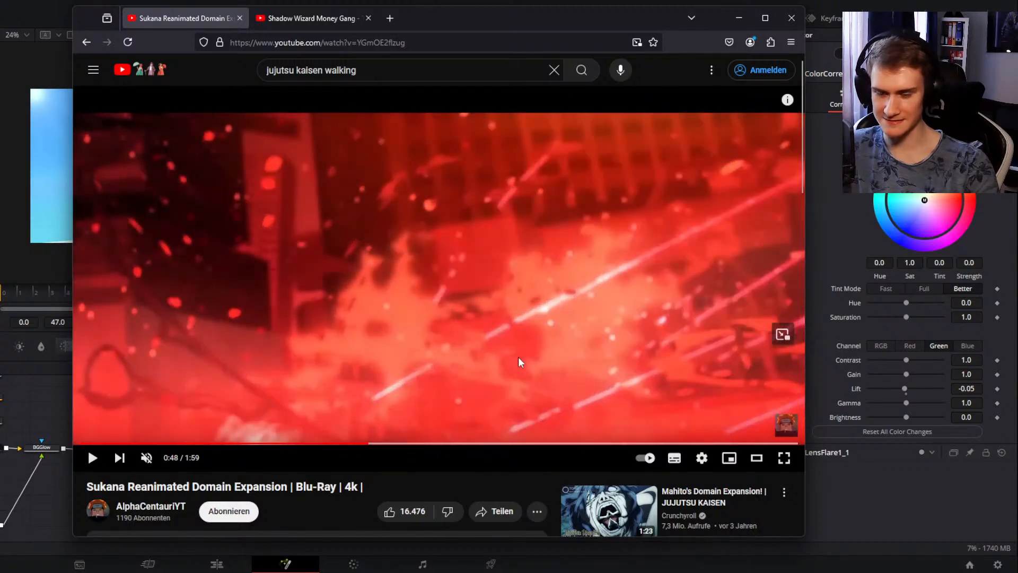
key(period)
key(period)
key(period)
key(period)
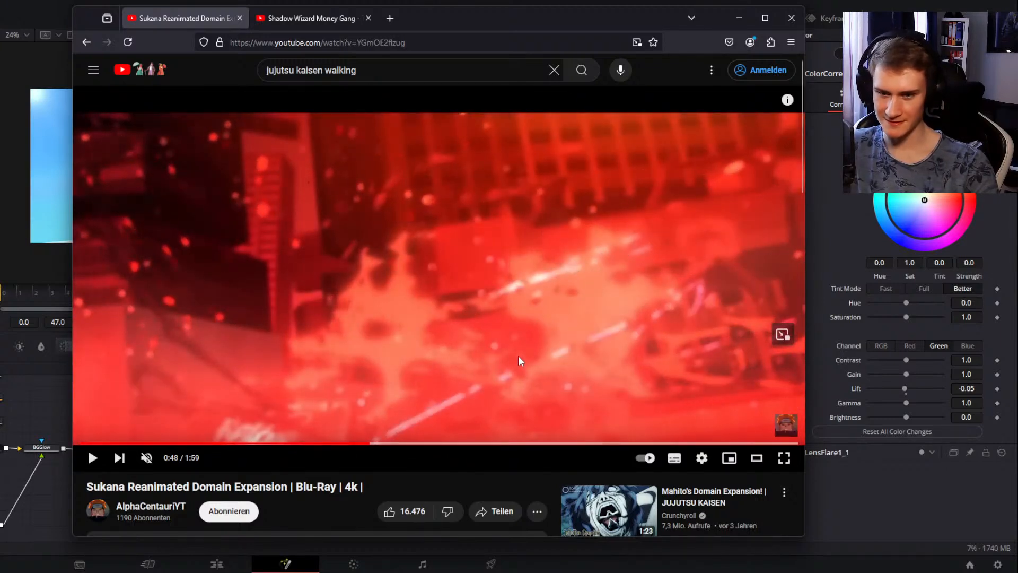
Step: Play from 0:48 to the glowing city shot at 0:53, pausing at 0:49 to examine the red skyline
click(518, 356)
click(518, 356)
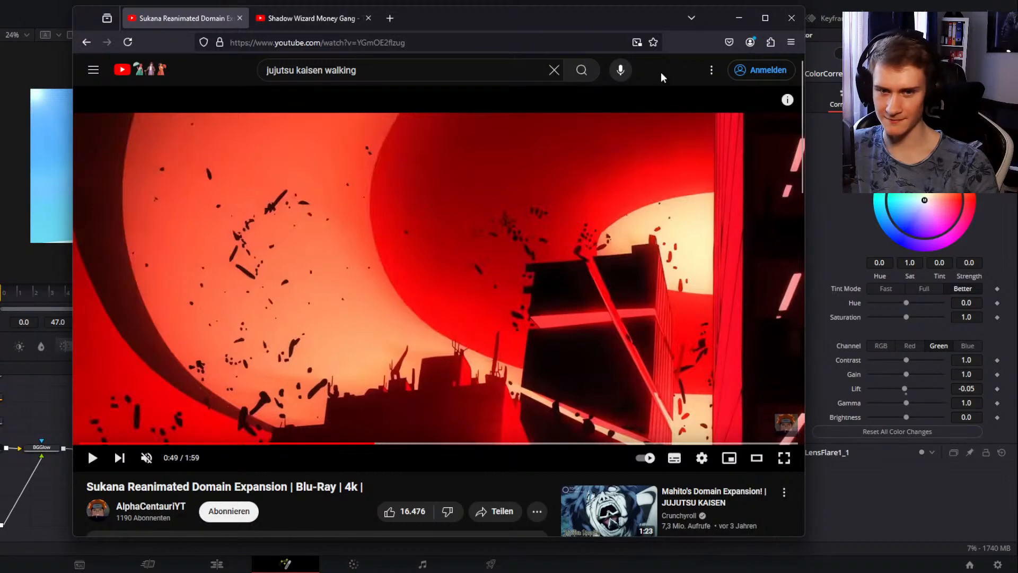
click(501, 304)
click(475, 346)
click(476, 345)
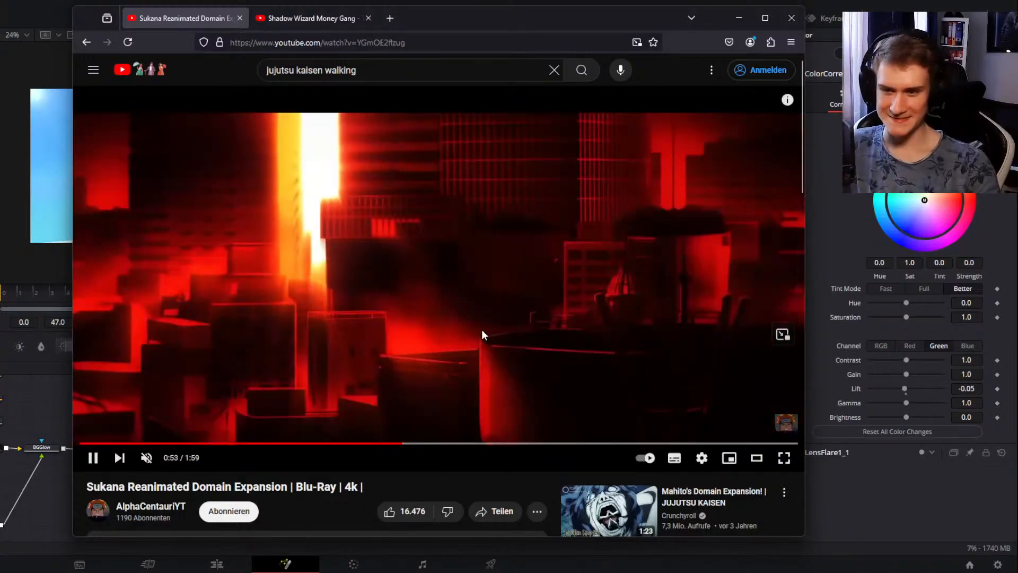
click(482, 329)
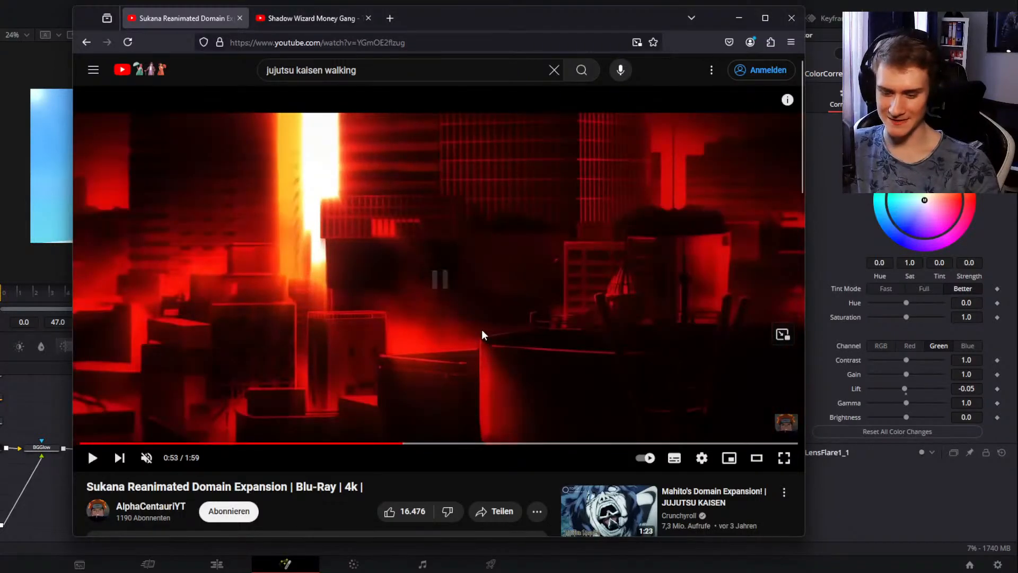
Step: Jump back five seconds to 0:48 and replay to 0:52, examining the glowing particles between the buildings
key(Left)
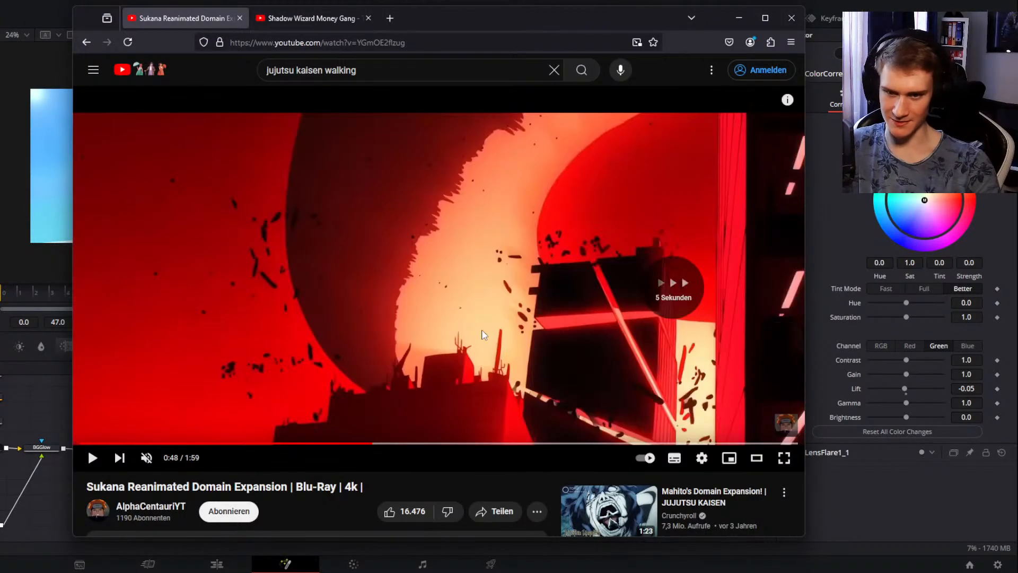
click(481, 335)
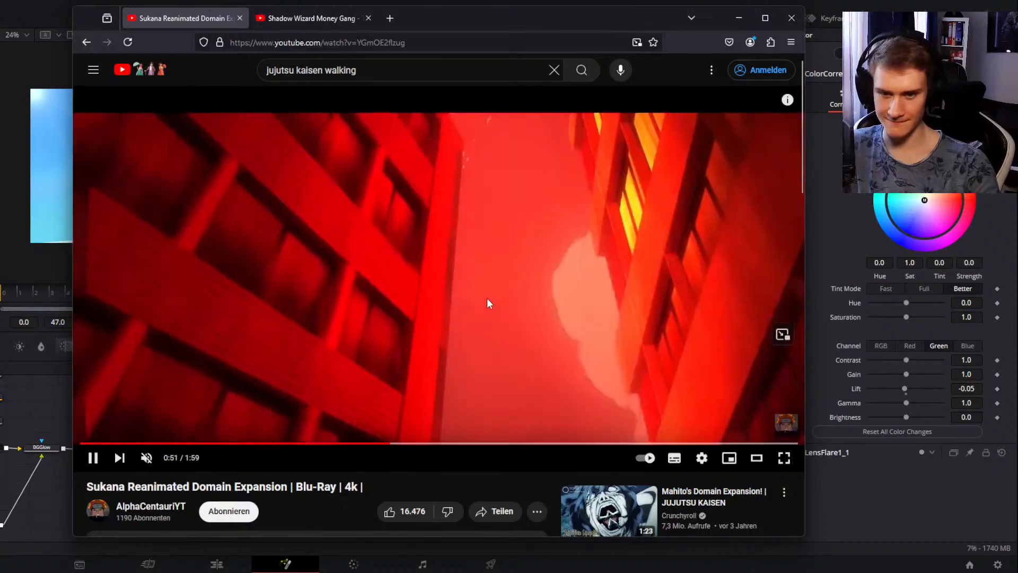
click(486, 298)
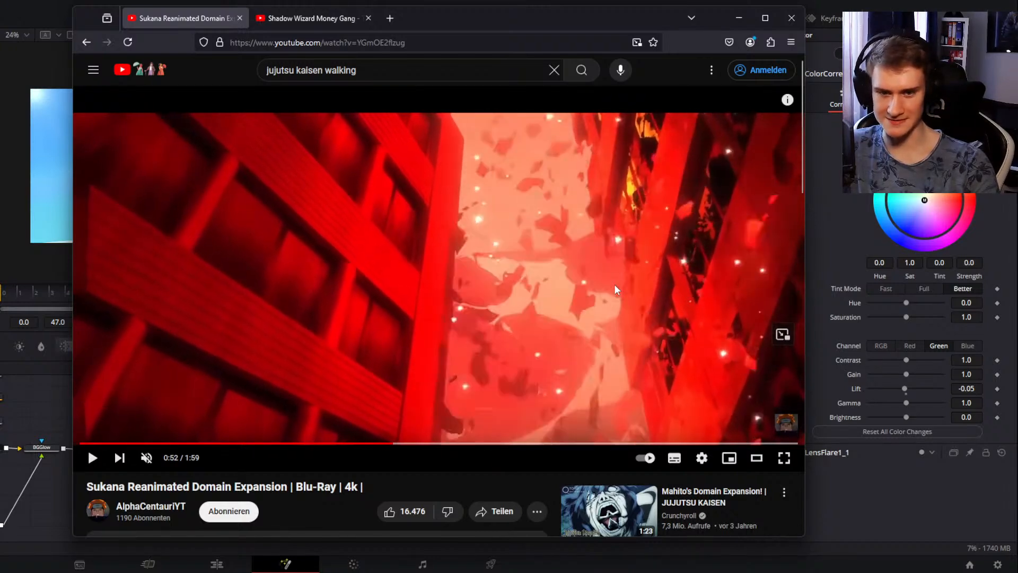
Step: Play on from 0:52 to 0:57, pausing at 0:53 to examine the bright light beam between the buildings
click(616, 284)
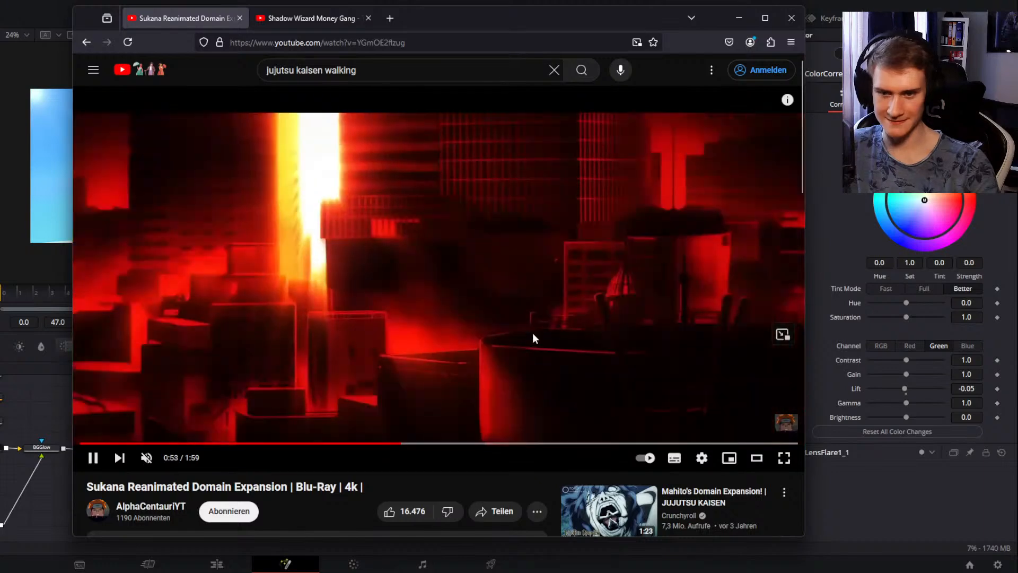
click(322, 188)
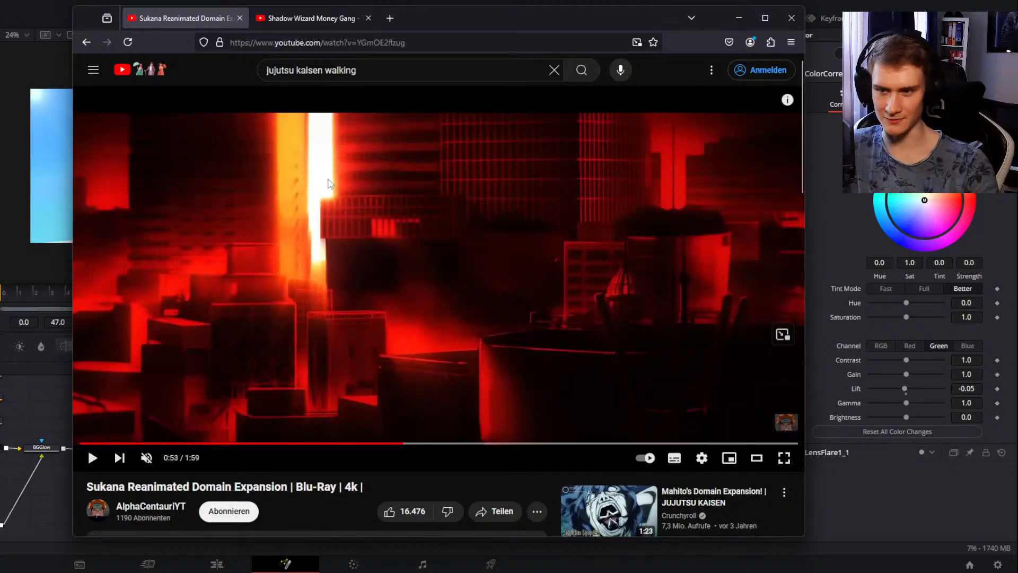
click(328, 183)
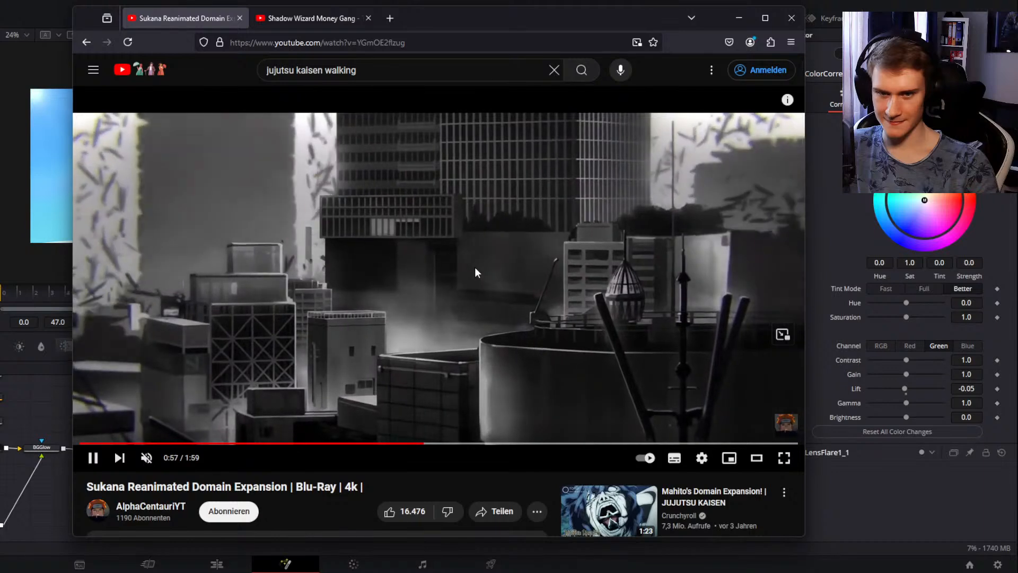
Step: Pause the reference video at 0:57 and step back frame by frame to 0:56, examining the bright light behind the buildings
click(475, 273)
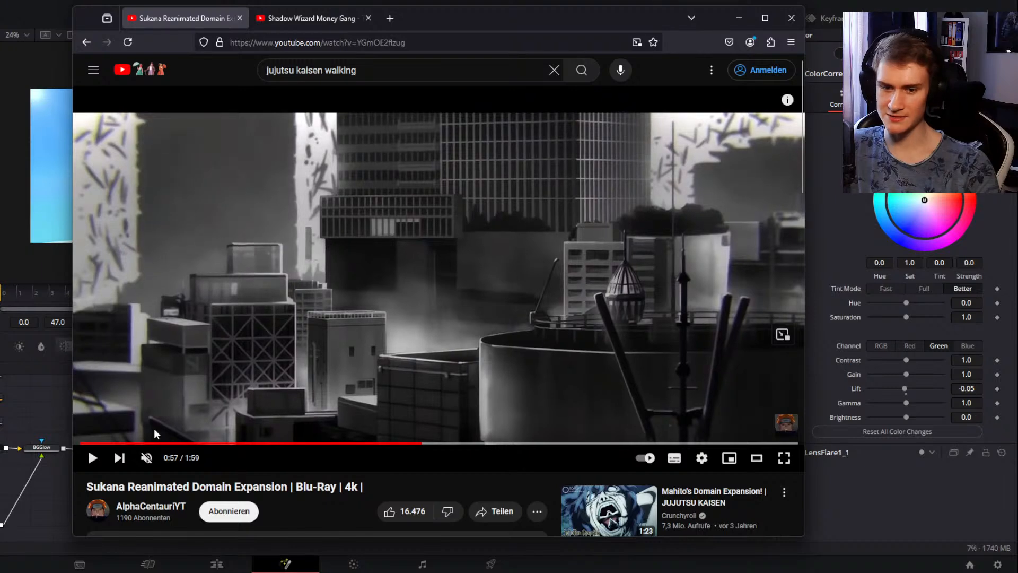
key(comma)
key(comma)
key(comma)
key(comma)
key(comma)
key(comma)
key(comma)
key(comma)
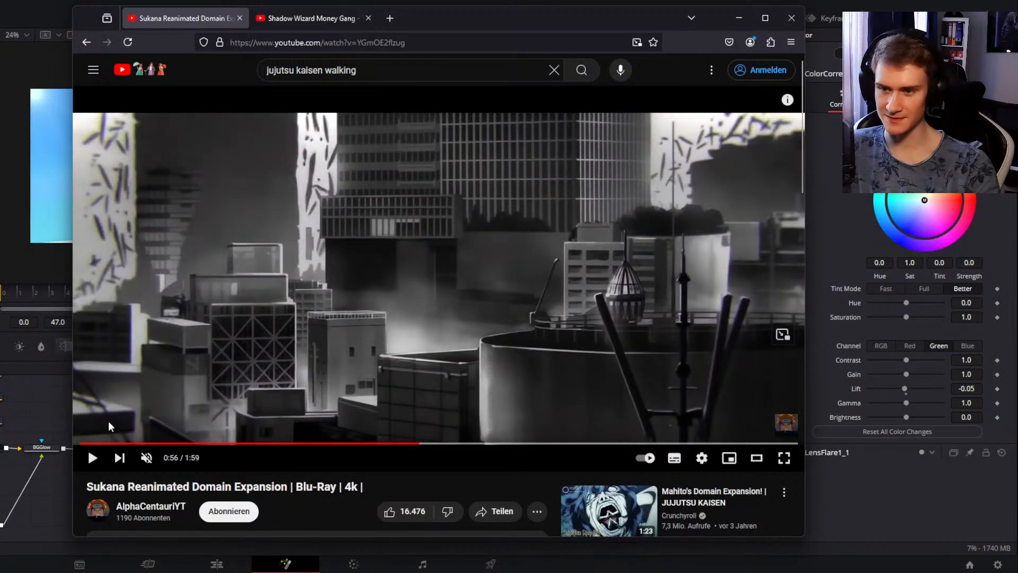
key(comma)
key(comma)
key(comma)
key(comma)
key(comma)
key(comma)
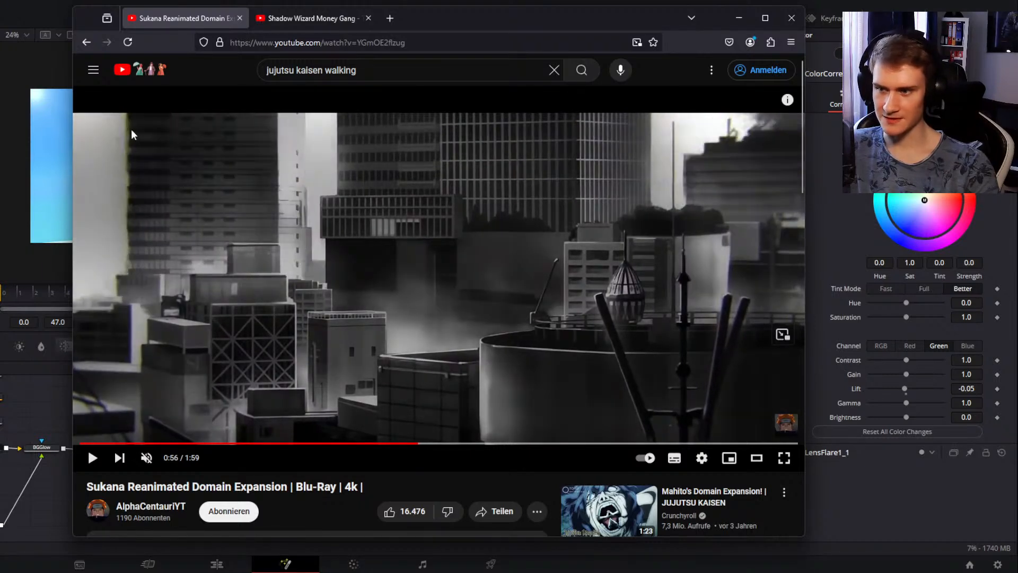
Step: Continue stepping back through the frames at 0:56, examining how the building edges change as the flash fades
key(comma)
key(comma)
key(comma)
key(comma)
key(comma)
key(comma)
key(comma)
key(comma)
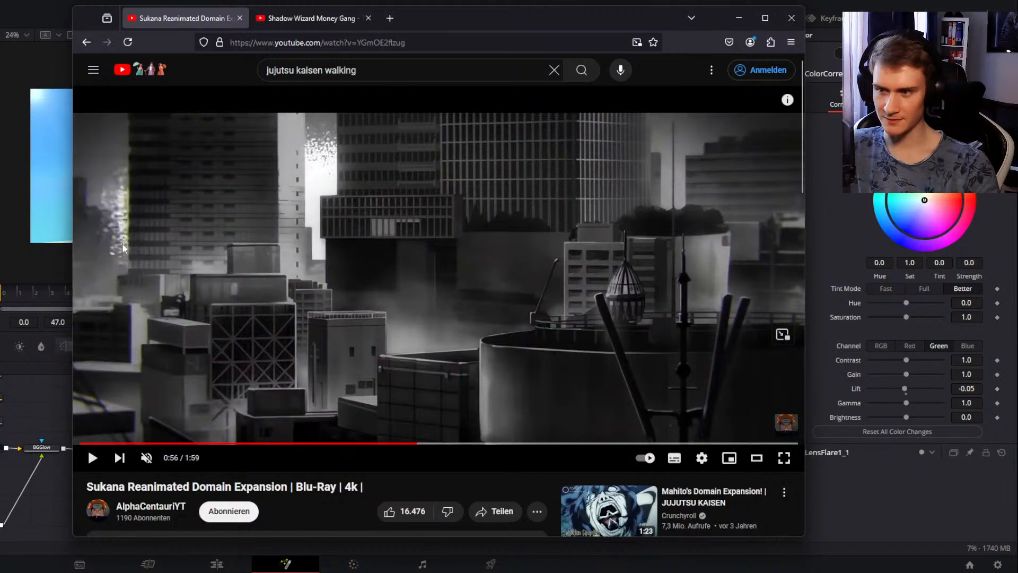
key(comma)
key(comma)
key(comma)
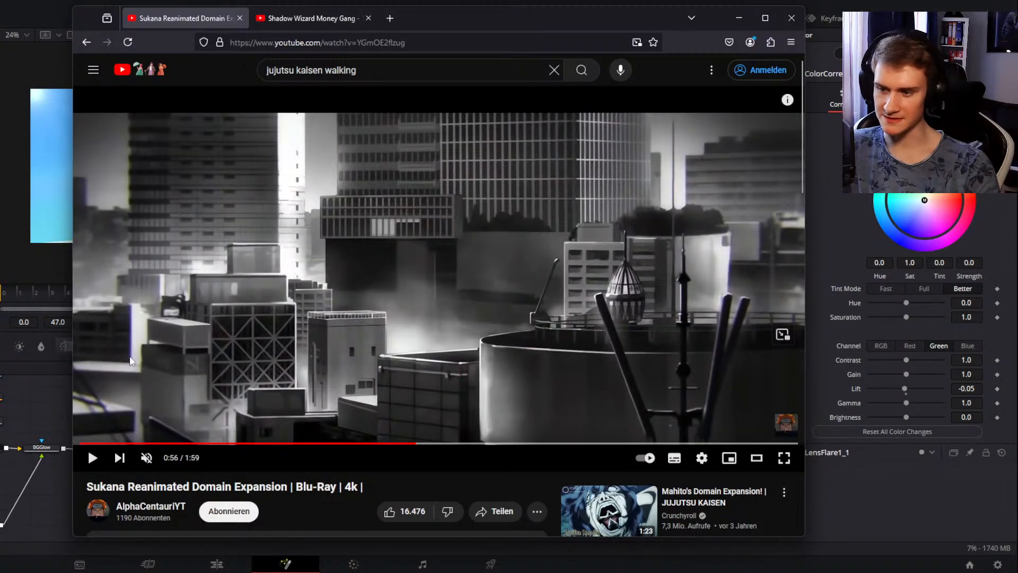
key(comma)
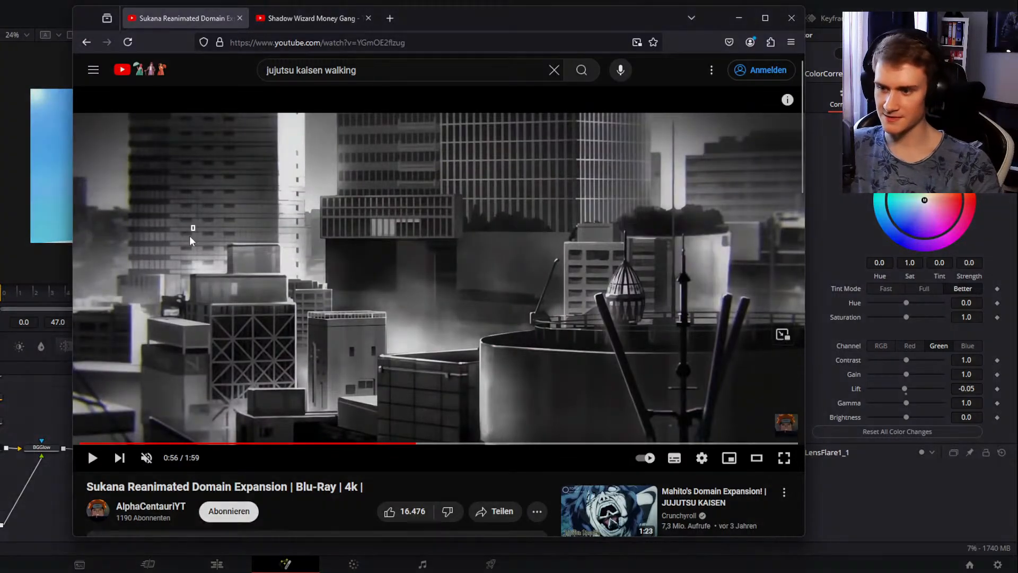
Step: Take a screen snip of the building edges and magnify it to examine the coloured fringing, closing the snip when done
key(super+shift+s)
drag(195, 225, 88, 401)
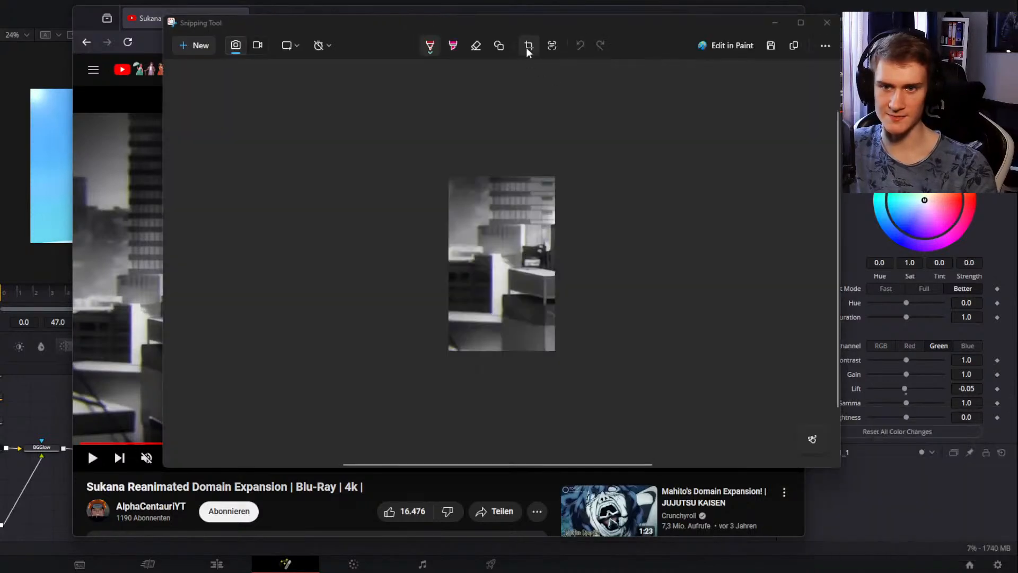
drag(525, 23, 465, 17)
scroll(432, 265, up, 5)
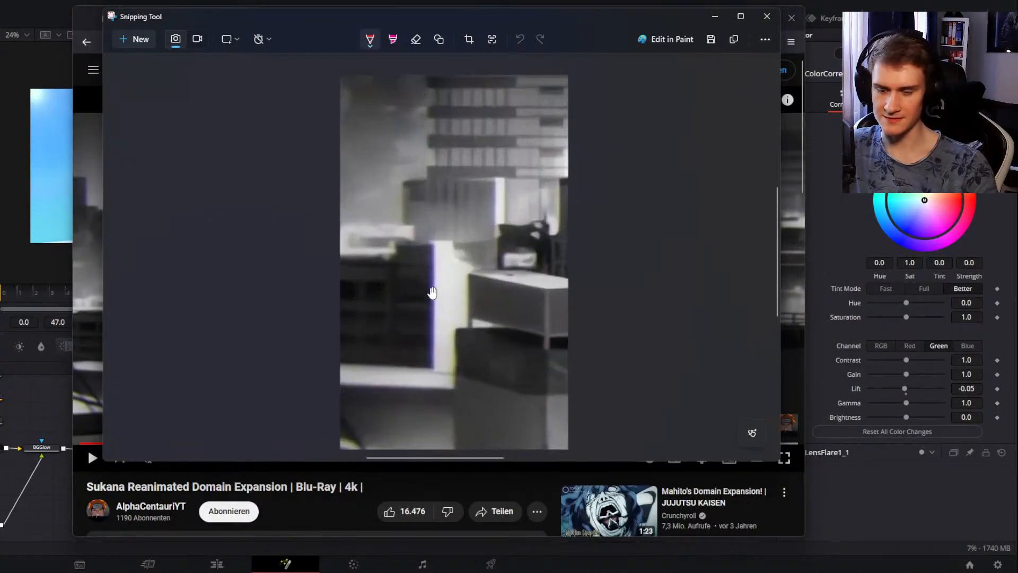
scroll(433, 293, up, 3)
drag(451, 303, 431, 264)
key(ctrl+z)
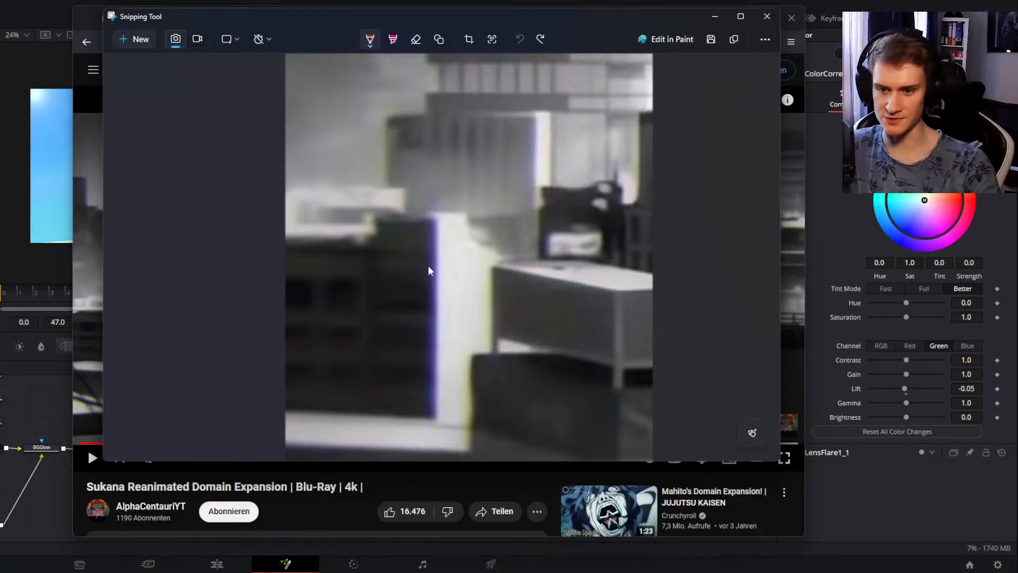
click(766, 16)
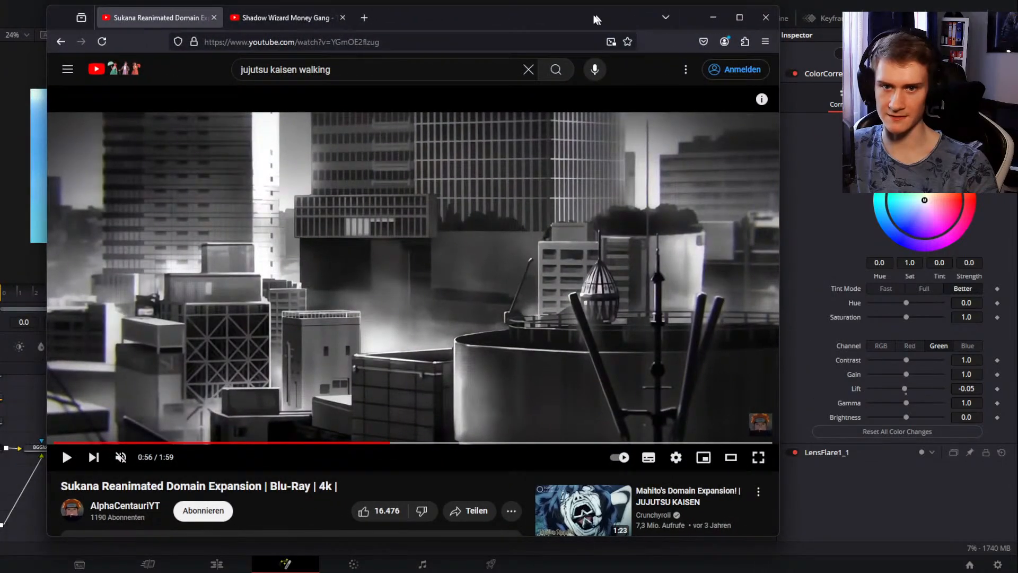
Step: Switch back to DaVinci Resolve and move the Halation1 node next to LensFlare1_1
drag(596, 20, 147, 21)
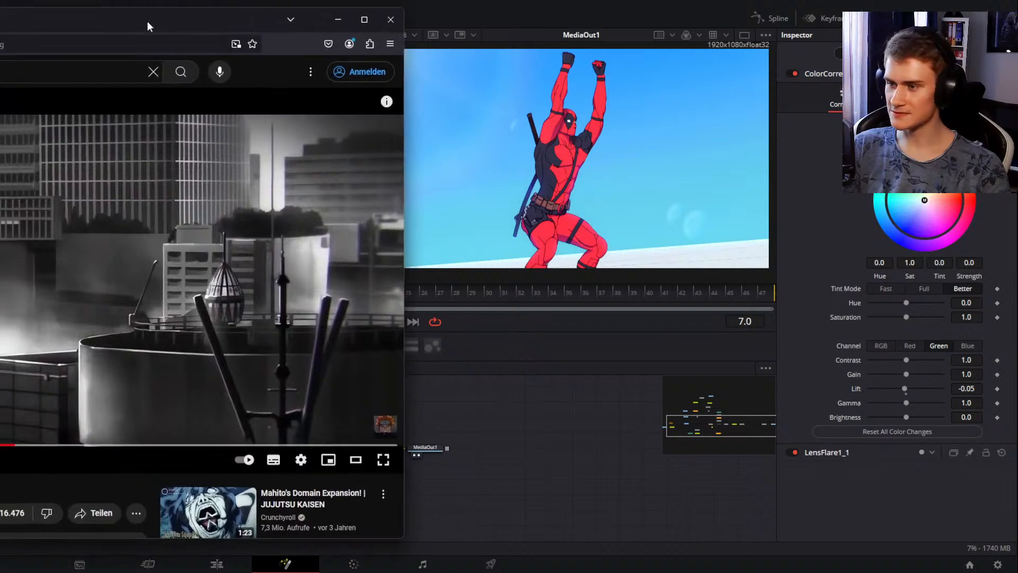
click(444, 52)
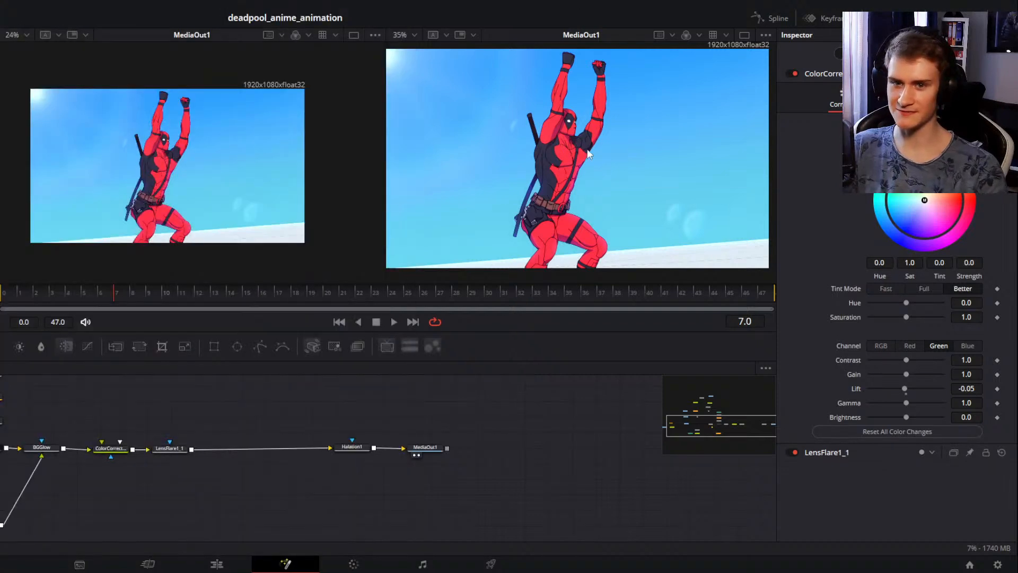
drag(620, 190, 578, 201)
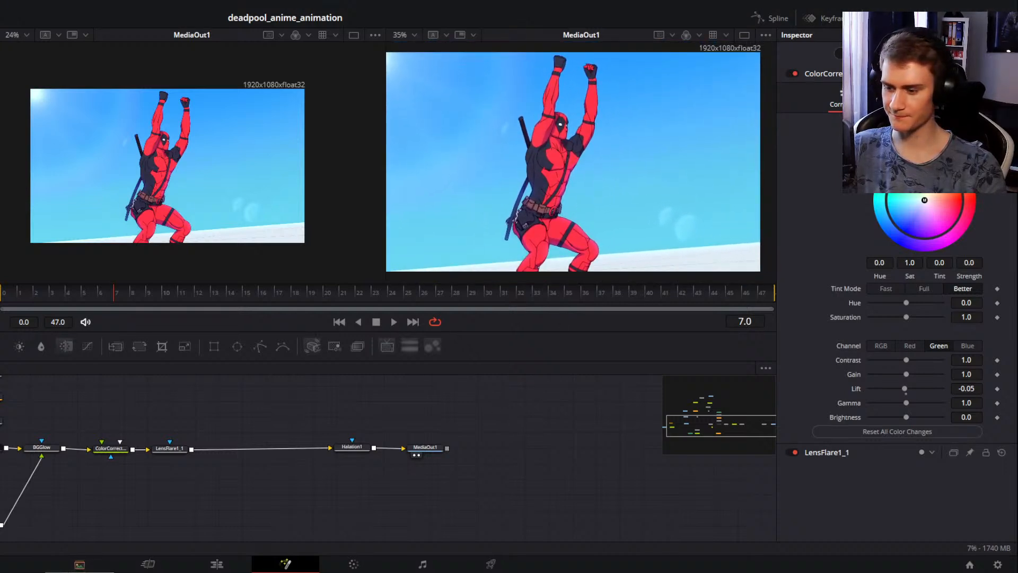
drag(353, 446, 247, 449)
click(242, 450)
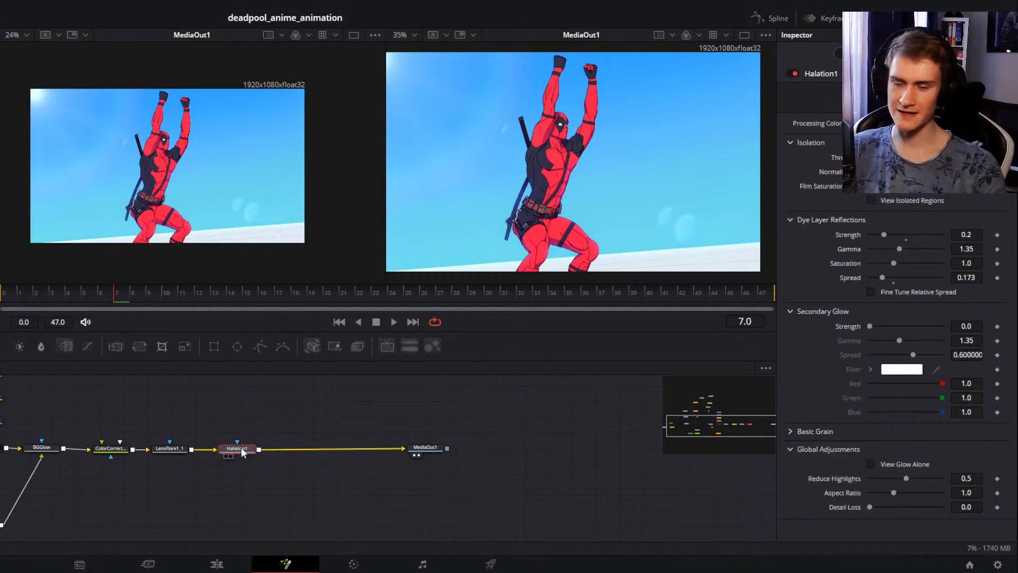
click(459, 377)
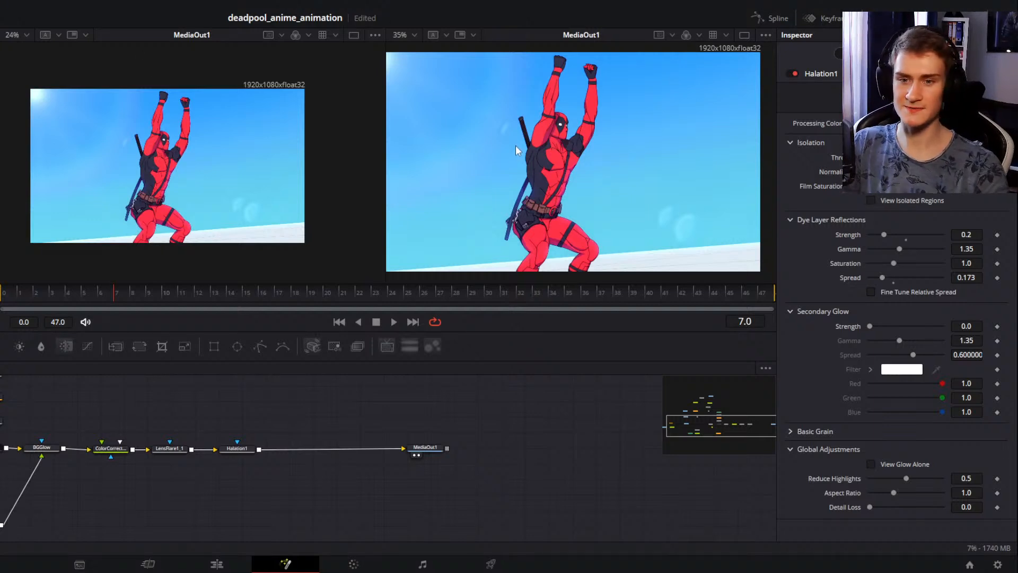
mouse_move(603, 167)
mouse_down()
mouse_move(593, 158)
mouse_move(612, 169)
mouse_up()
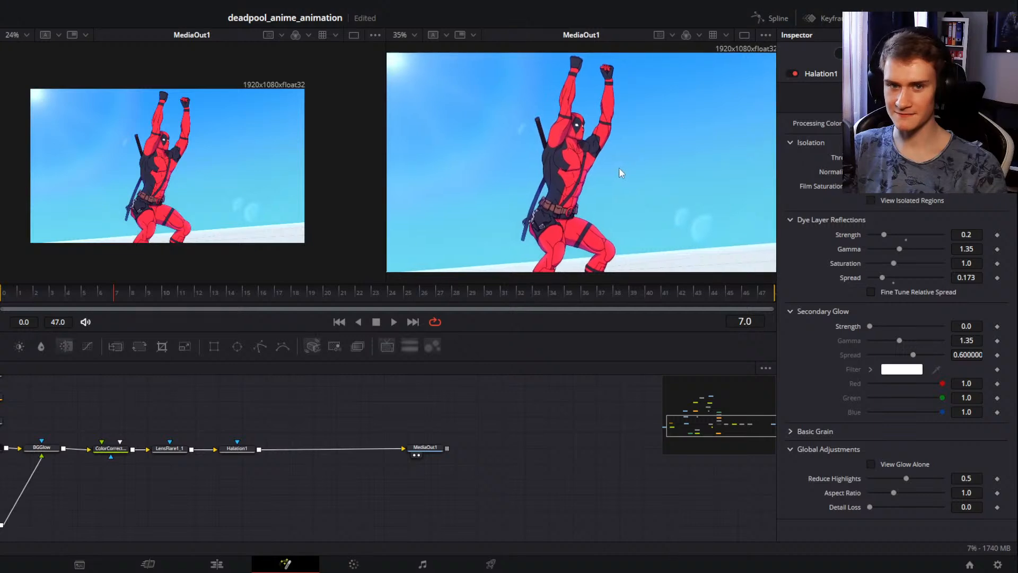
drag(622, 148, 609, 157)
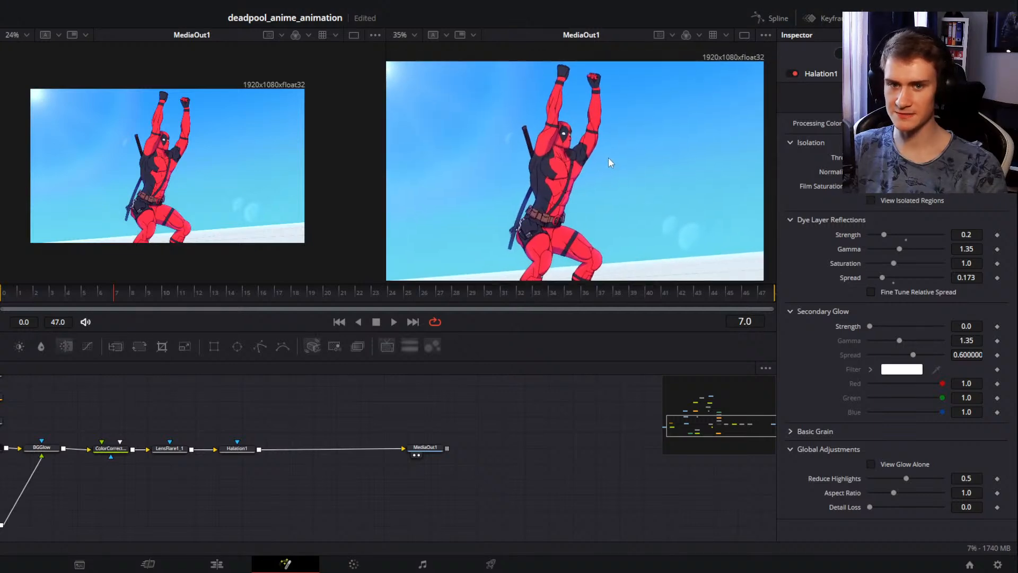
Step: Move the MediaOut1 node farther away from Halation1 to make room for another node
drag(379, 412, 288, 444)
scroll(312, 445, up, 2)
scroll(312, 444, down, 3)
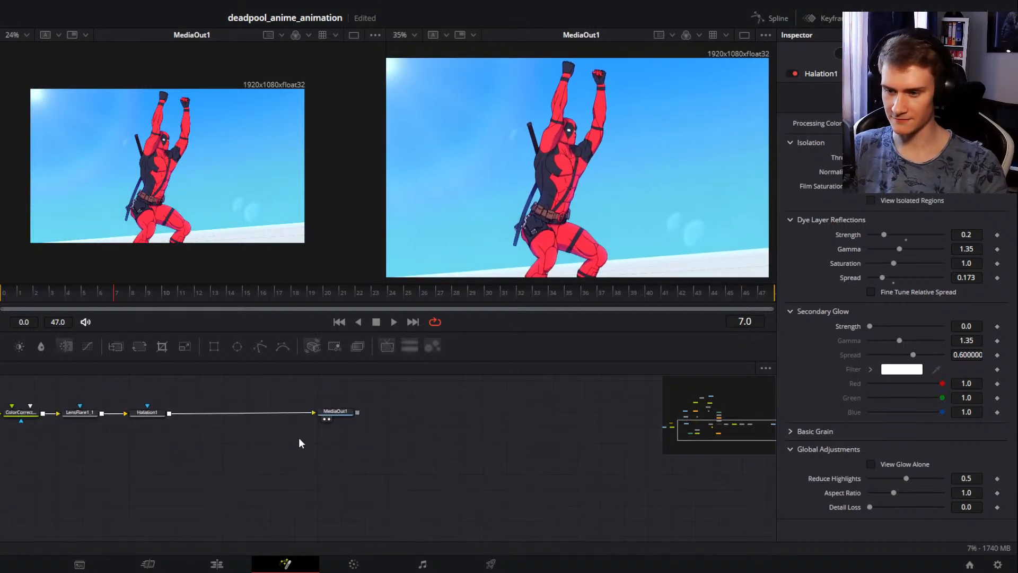
scroll(295, 447, up, 1)
scroll(296, 447, up, 2)
drag(356, 493, 493, 496)
drag(171, 434, 202, 437)
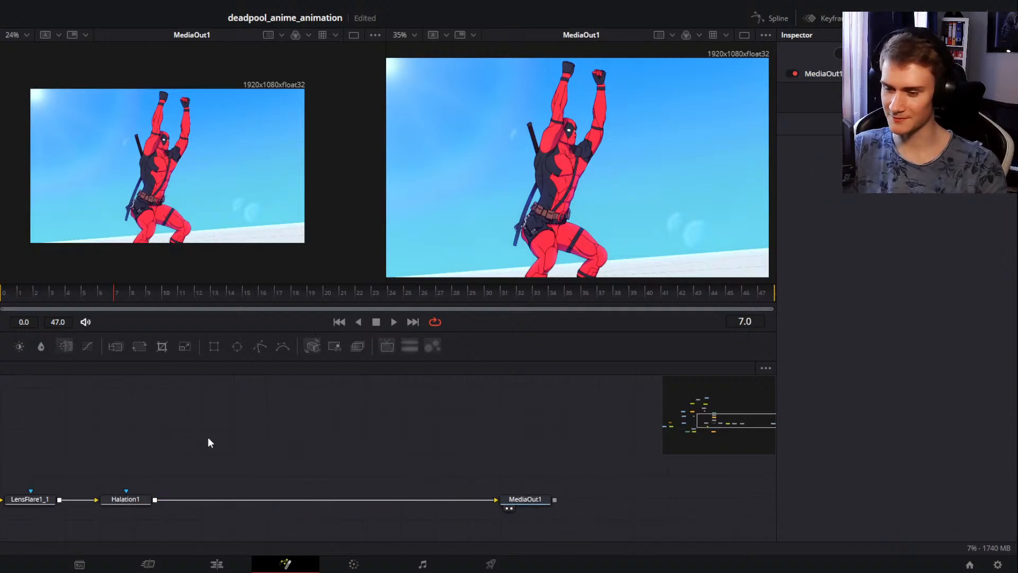
Step: Add a Film Grain node between Halation1 and MediaOut1 and display its output in a viewer
key(shift+space)
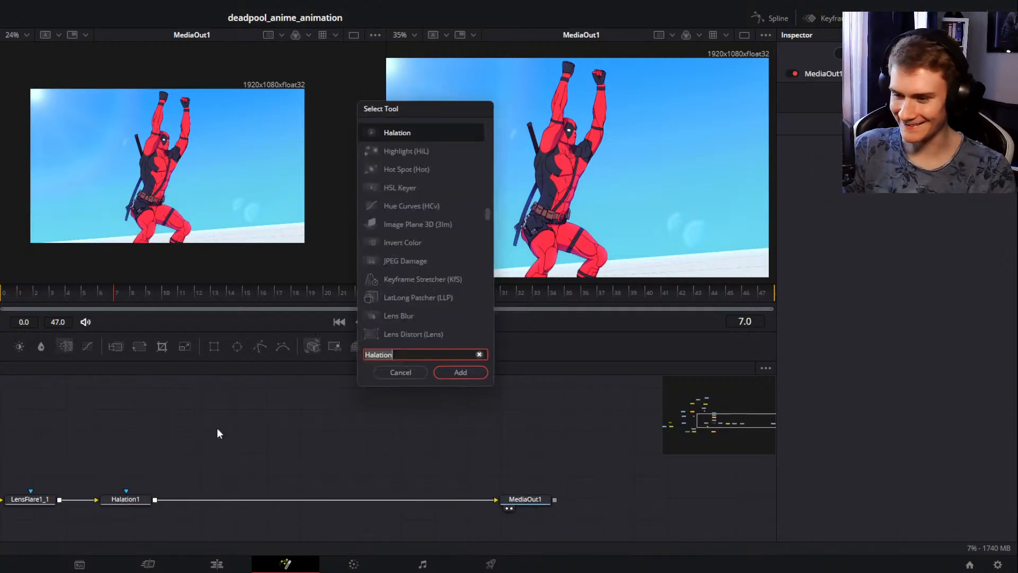
text(gra)
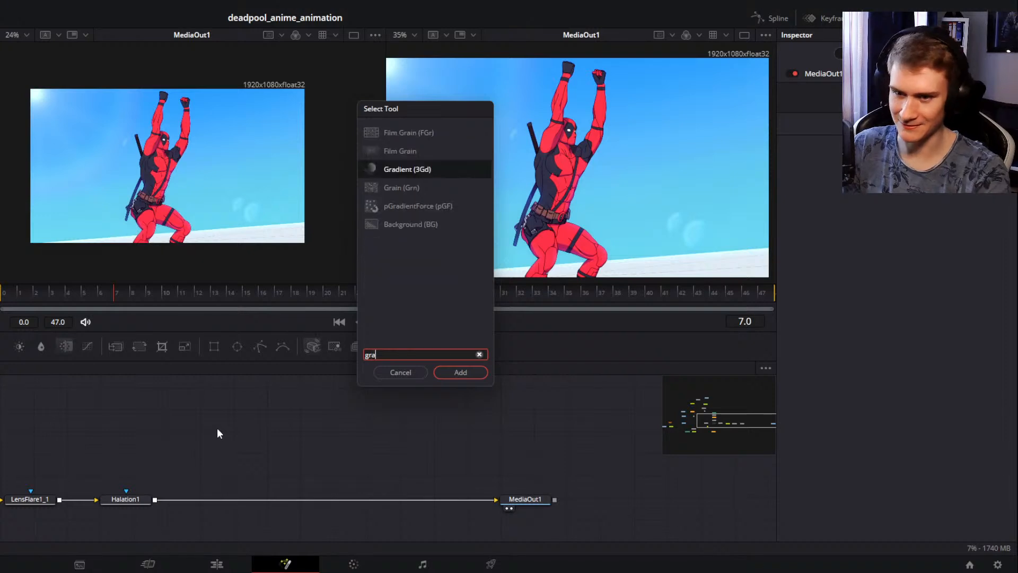
click(424, 132)
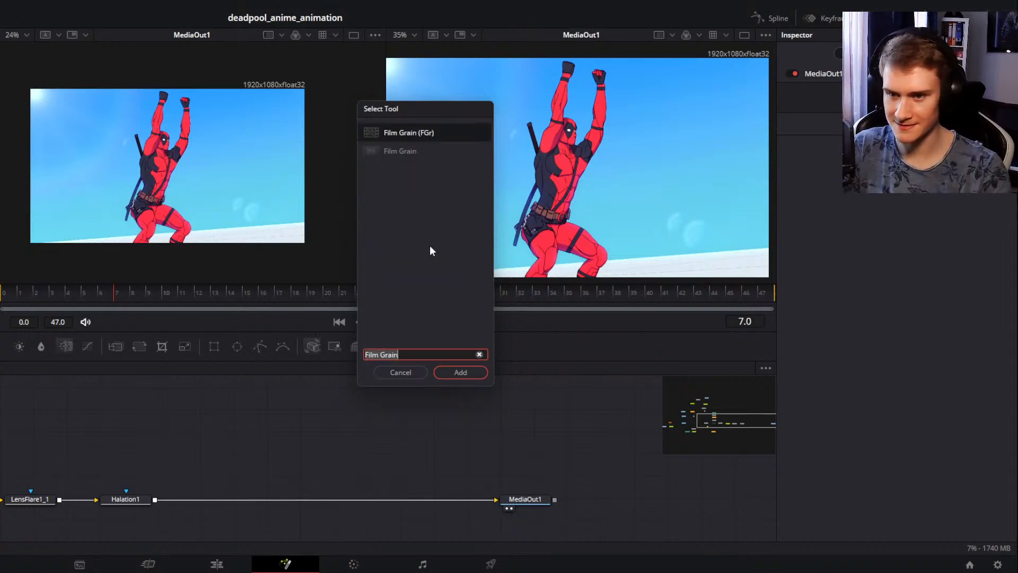
click(457, 371)
drag(220, 434, 245, 501)
click(221, 454)
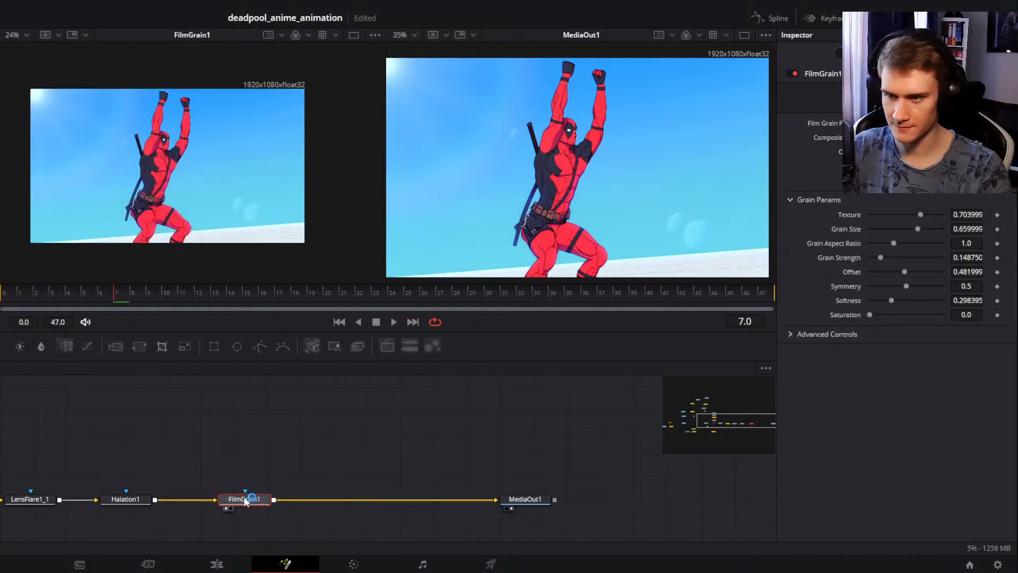
Step: Magnify Deadpool's torso in both viewers and temporarily show only the isolated grain pattern to examine its texture
scroll(518, 197, up, 5)
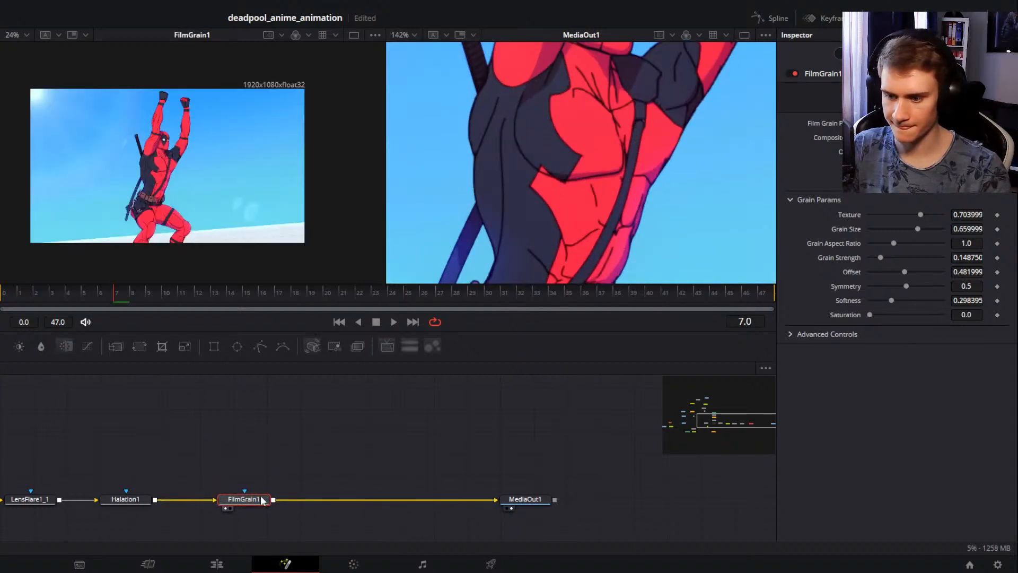
scroll(155, 173, up, 8)
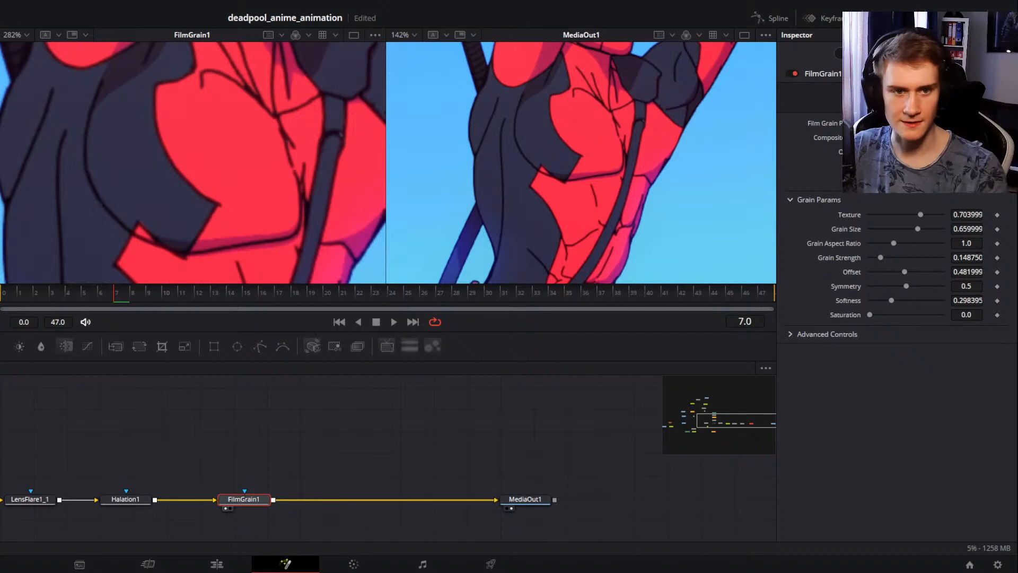
mouse_move(921, 214)
mouse_down()
mouse_move(851, 220)
mouse_move(917, 230)
mouse_up()
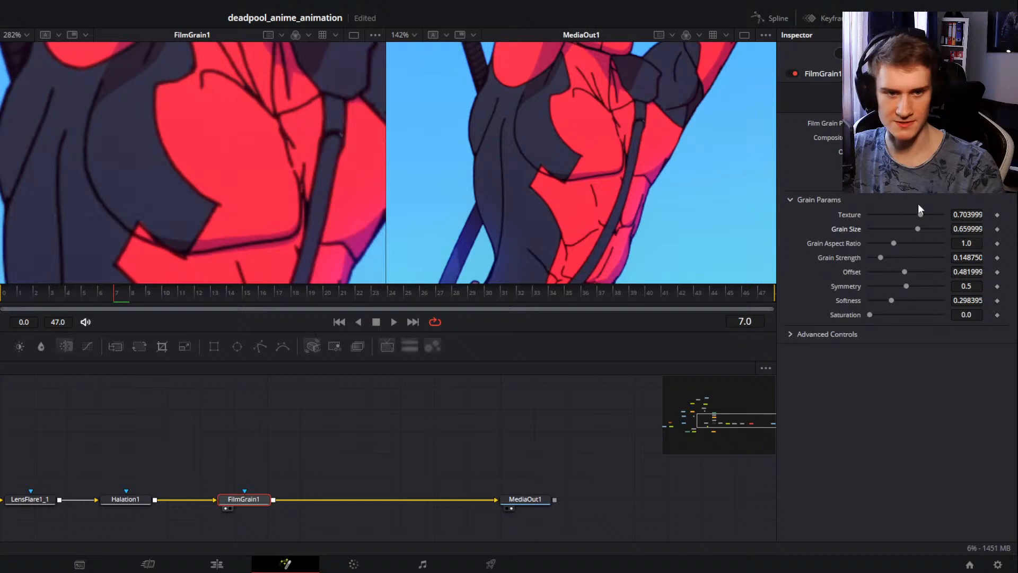
click(871, 166)
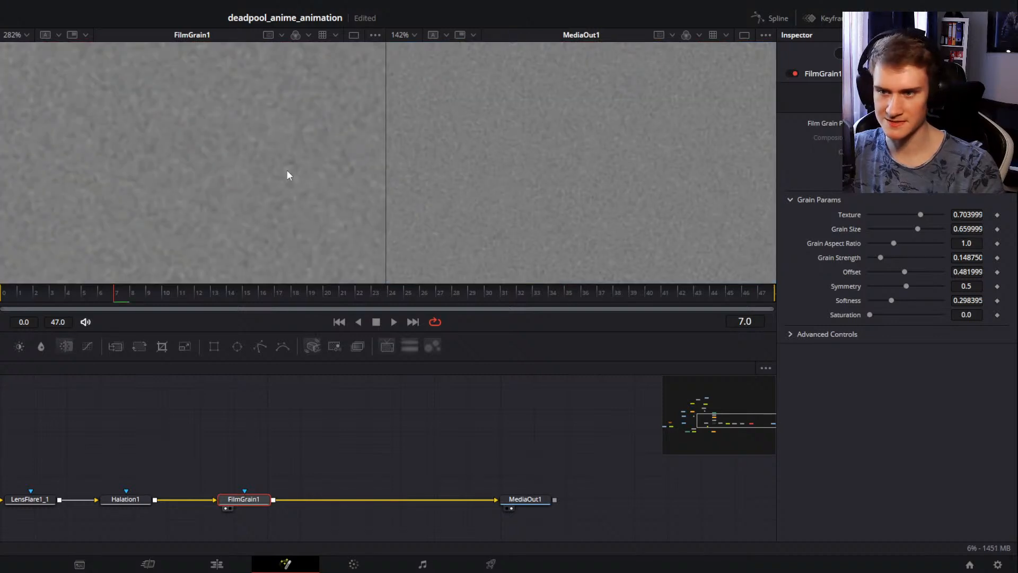
scroll(250, 188, down, 4)
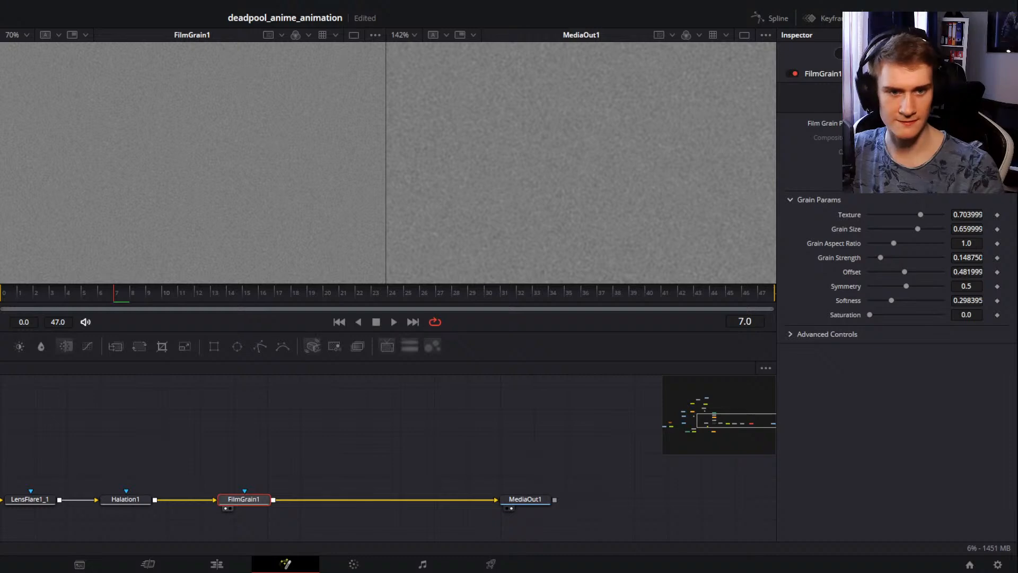
click(871, 165)
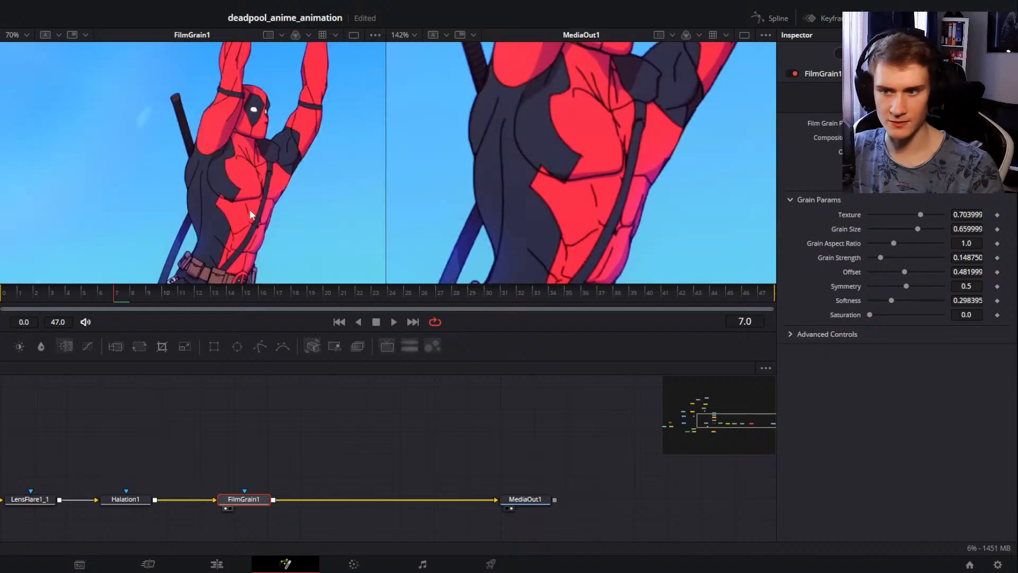
Step: Raise the Film Grain node's Grain Strength to 0.276 while viewing the torso up close
scroll(234, 215, up, 6)
scroll(202, 205, up, 2)
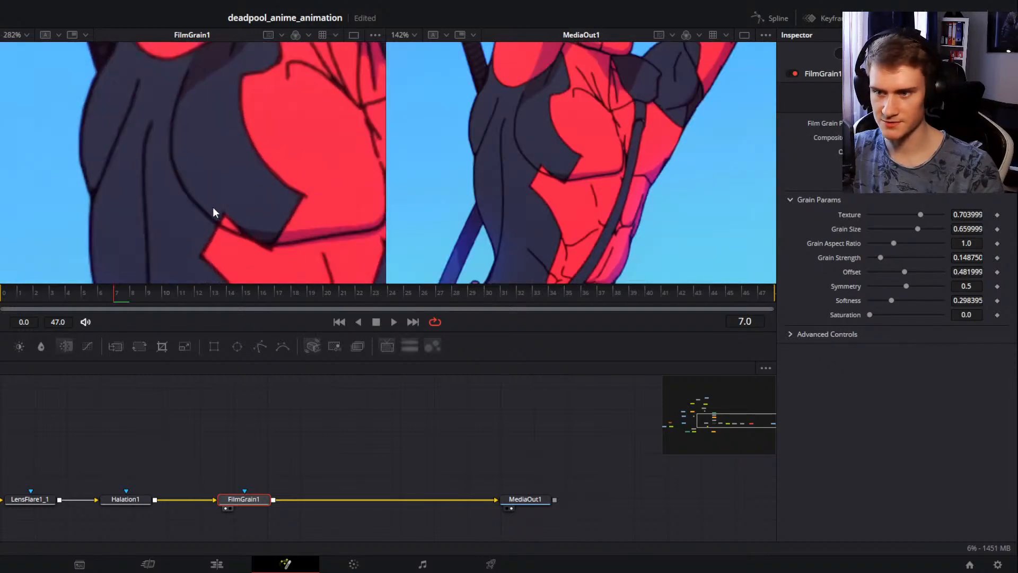
mouse_move(881, 259)
mouse_down()
mouse_move(924, 257)
mouse_move(889, 257)
mouse_up()
scroll(301, 189, down, 4)
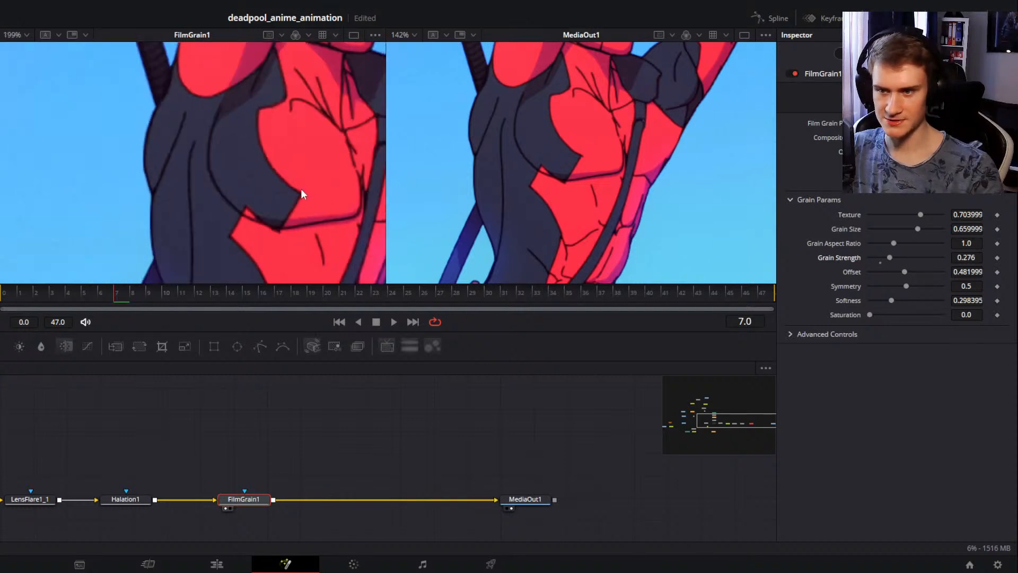
Step: Examine the grain on Deadpool's head, chest and the sky at different magnifications in the FilmGrain1 viewer
scroll(218, 202, up, 3)
drag(283, 130, 106, 188)
scroll(255, 198, down, 2)
drag(90, 276, 138, 214)
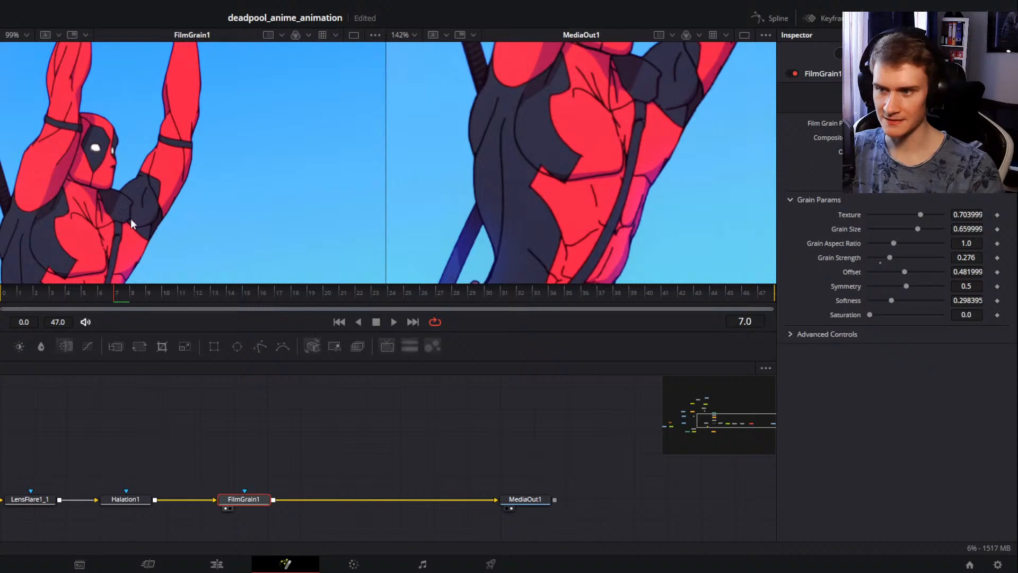
scroll(212, 191, up, 3)
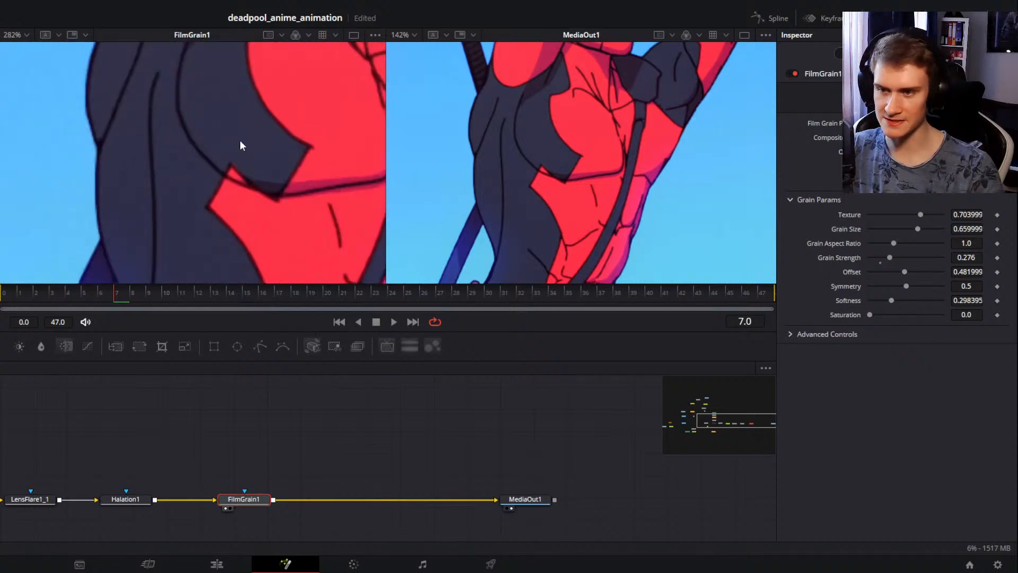
scroll(238, 159, down, 3)
drag(238, 162, 259, 198)
scroll(218, 165, up, 3)
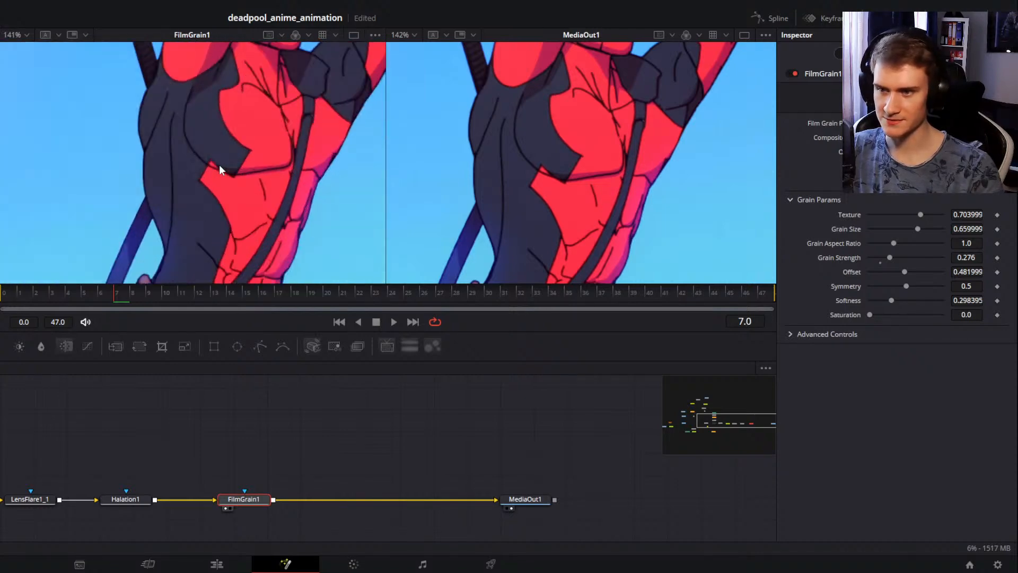
scroll(219, 164, up, 1)
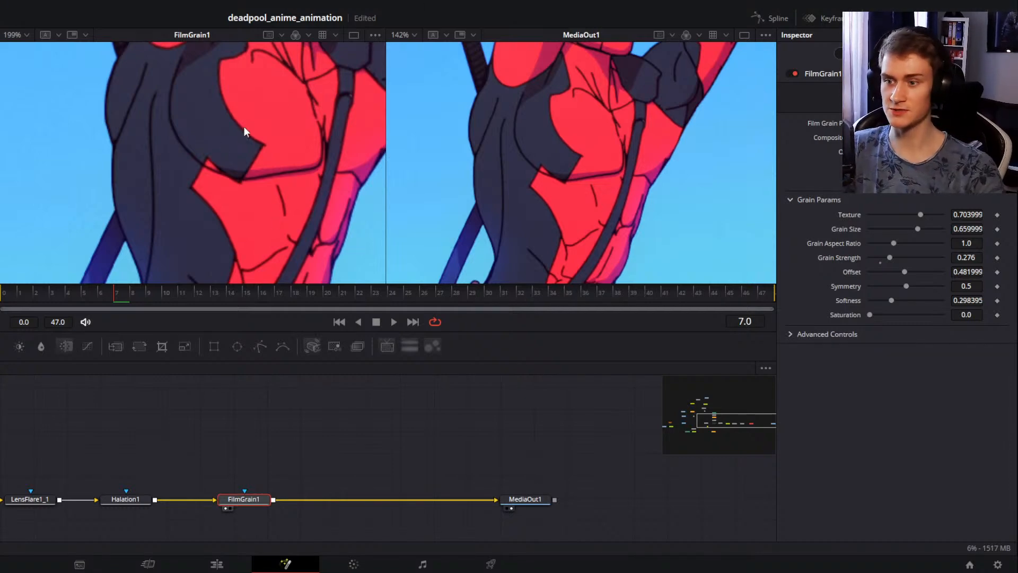
Step: Move the FilmGrain1 node farther from Halation1 and display Halation1's output in a viewer at full-frame view
scroll(209, 204, down, 5)
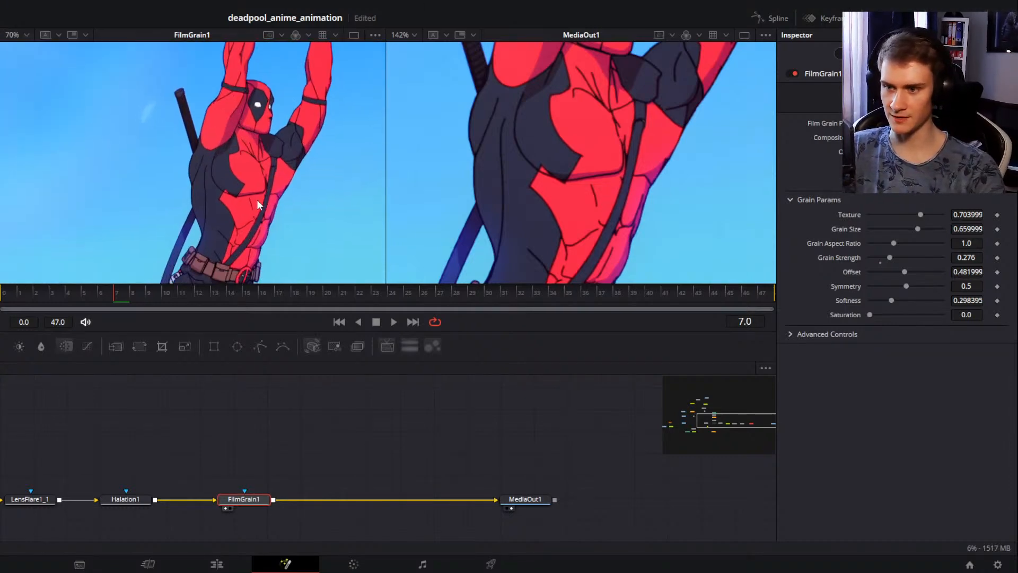
drag(302, 472, 335, 453)
drag(280, 482, 390, 479)
click(289, 450)
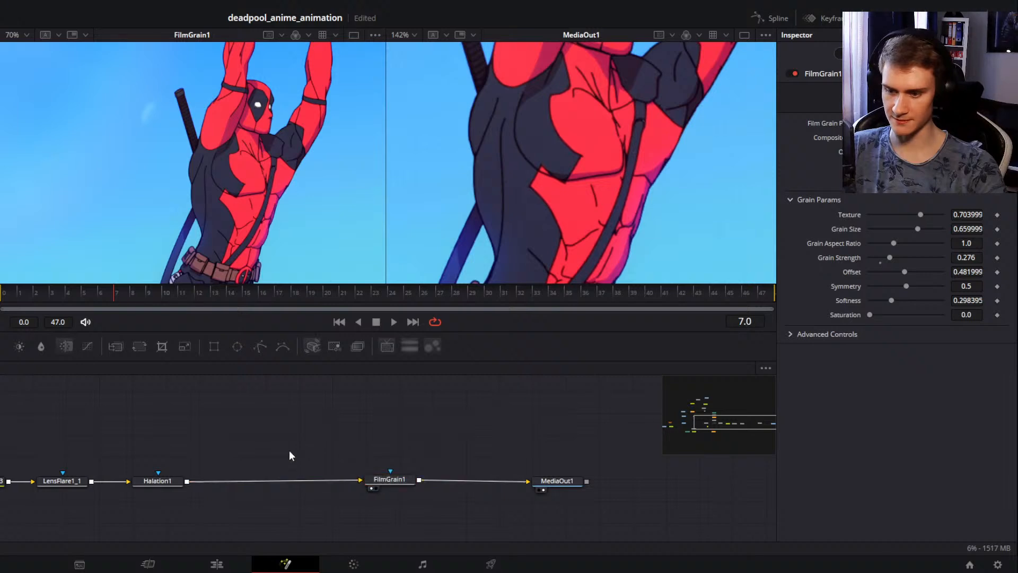
click(157, 481)
click(139, 489)
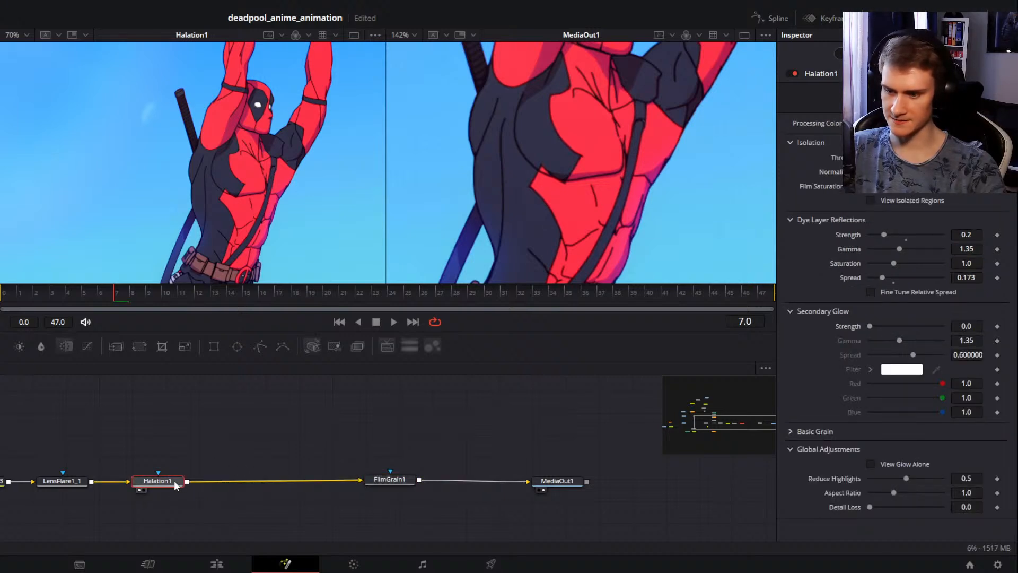
drag(173, 481, 177, 480)
click(188, 463)
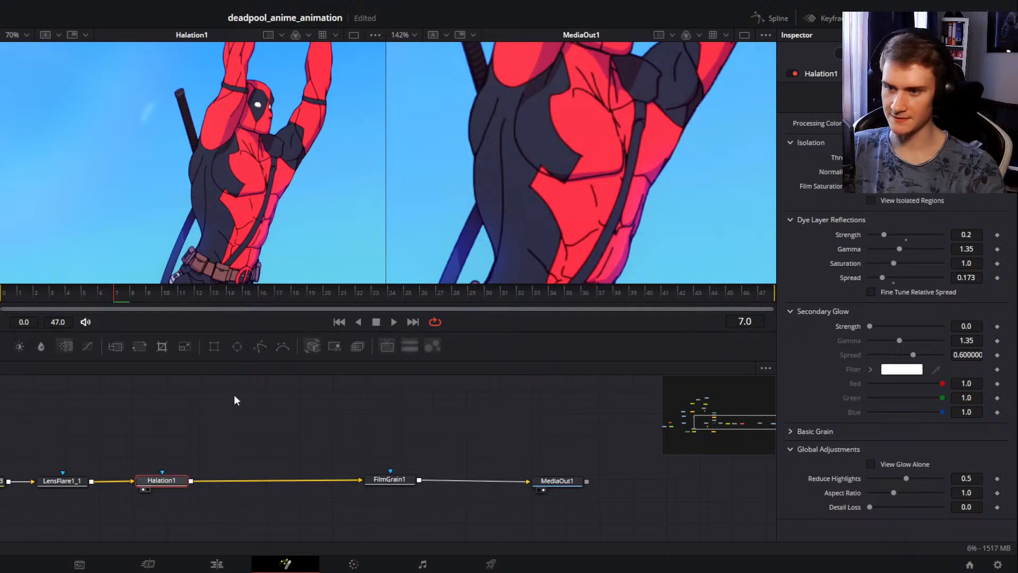
scroll(288, 199, down, 2)
Step: Detach FilmGrain1 from its place after Halation1 and insert it between ColorCorrector3 and LensFlare1_1
click(393, 483)
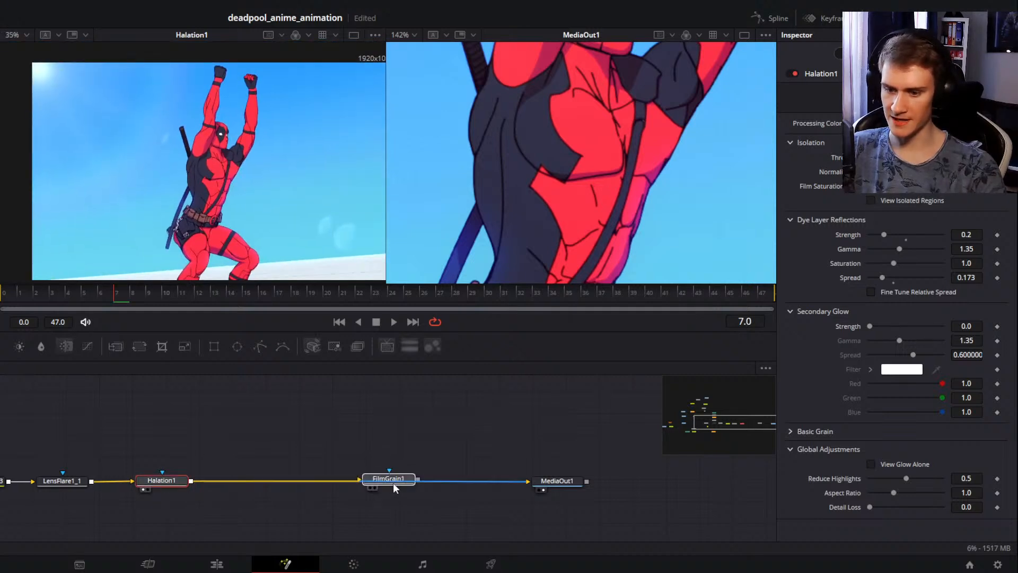
drag(393, 483, 194, 437)
mouse_move(234, 474)
mouse_down()
mouse_move(402, 459)
mouse_move(168, 485)
mouse_move(450, 466)
mouse_up()
drag(355, 417, 301, 463)
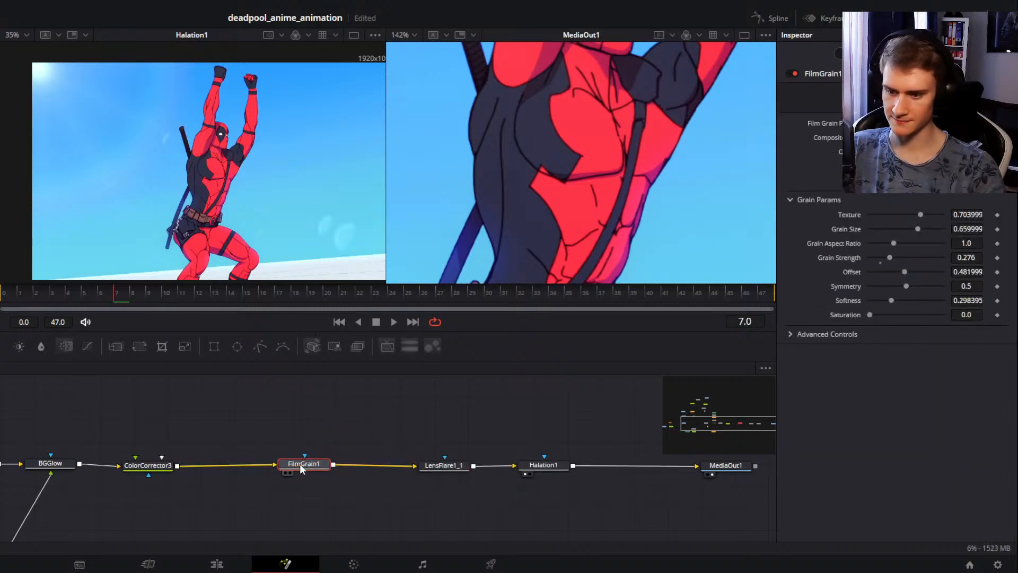
Step: Display ColorCorrector3's output in a viewer and also connect that output to FilmGrain1's effect mask input
click(268, 435)
click(168, 466)
click(130, 474)
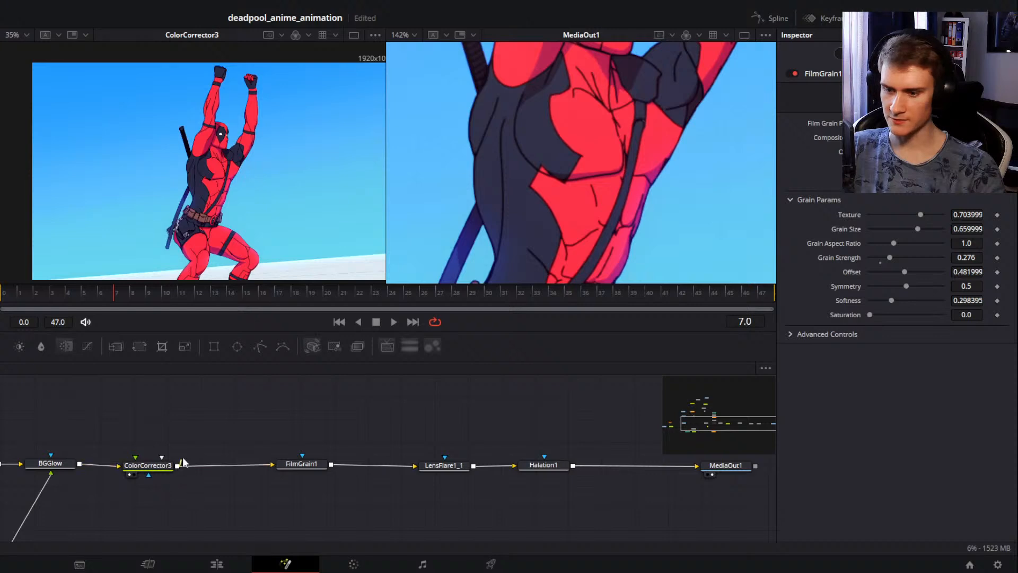
drag(178, 465, 303, 462)
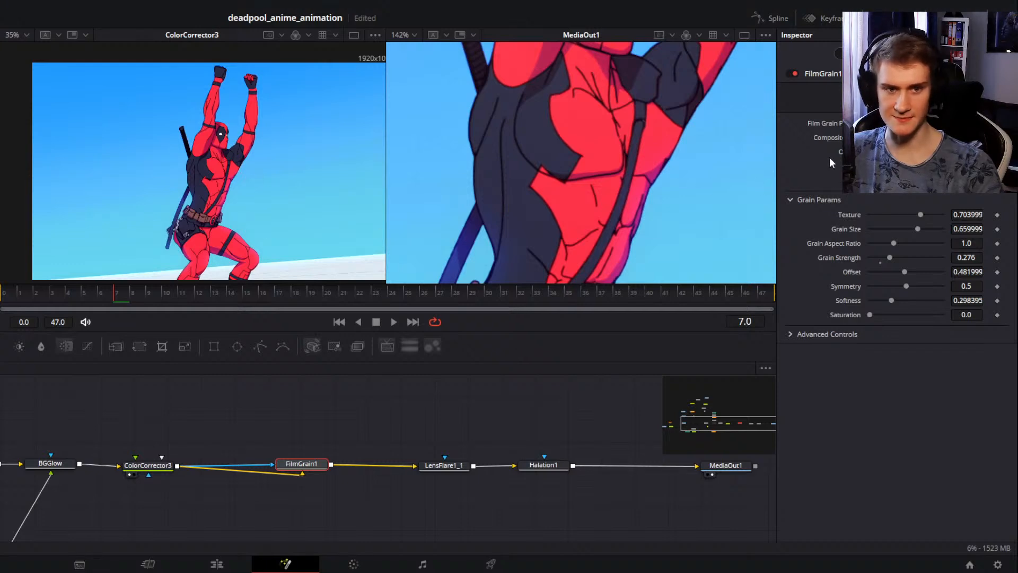
Step: Set the mask channel in FilmGrain1's settings to Luminance
click(927, 98)
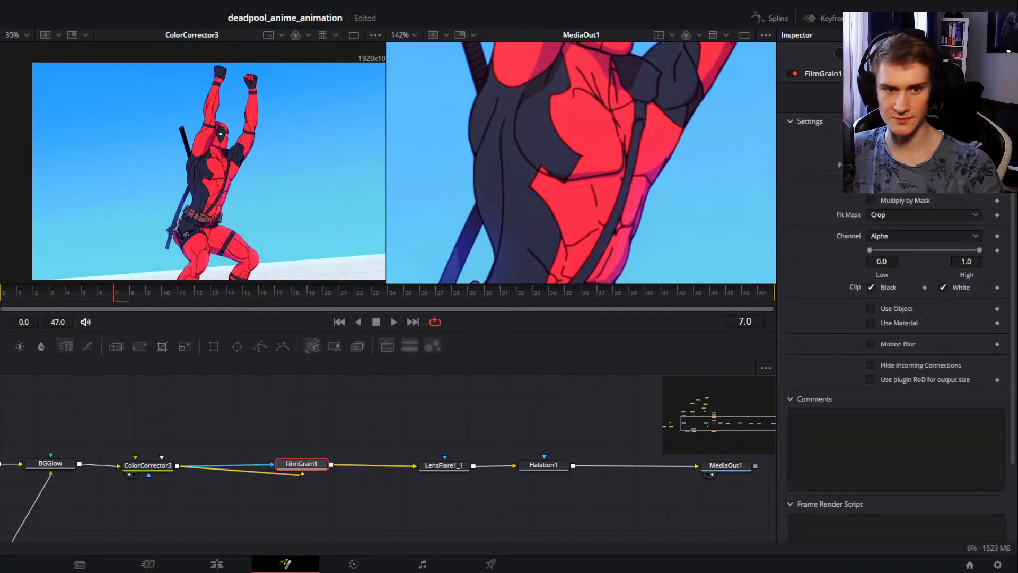
click(890, 233)
click(889, 292)
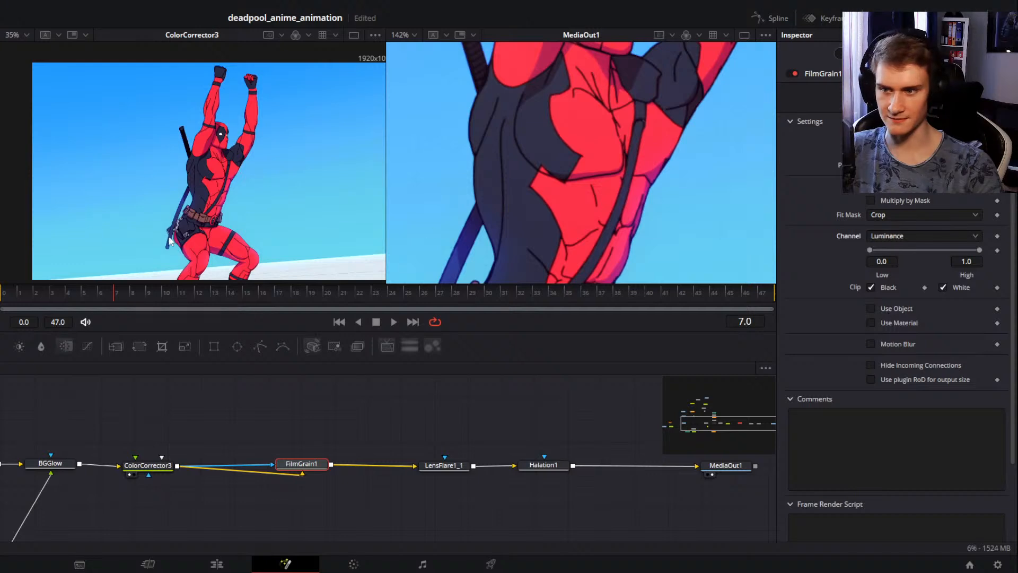
Step: Examine Deadpool's torso at different magnifications in the ColorCorrector3 viewer
scroll(196, 184, up, 5)
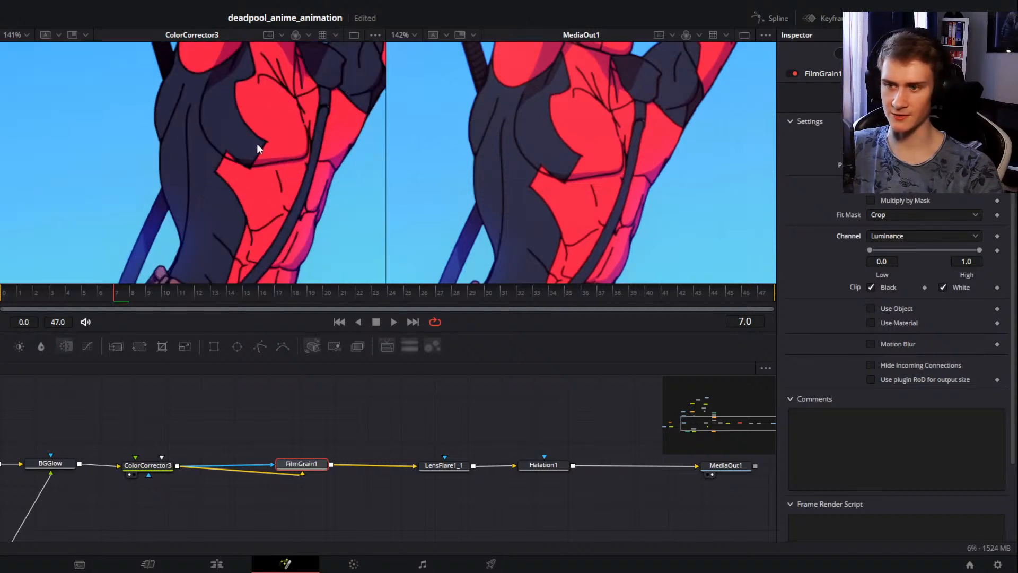
scroll(197, 187, up, 3)
scroll(198, 213, down, 7)
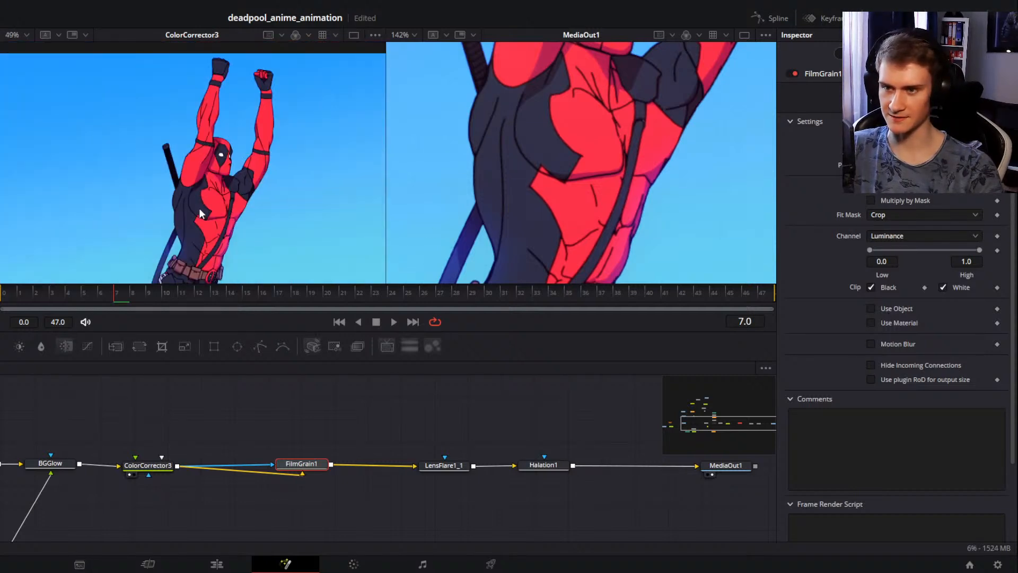
scroll(281, 437, down, 1)
scroll(296, 453, up, 5)
scroll(307, 450, down, 6)
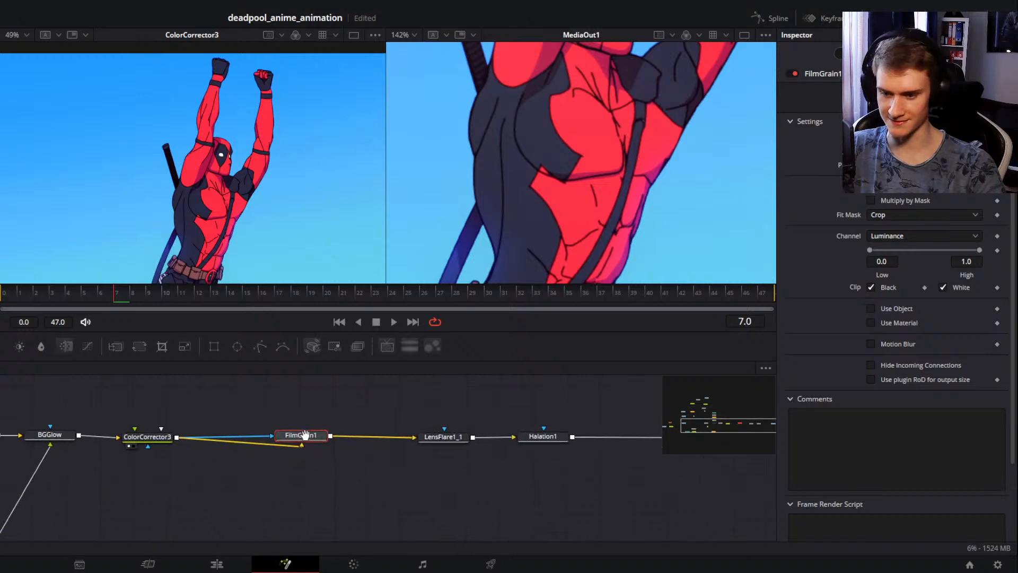
scroll(301, 424, up, 3)
scroll(300, 424, down, 2)
click(306, 445)
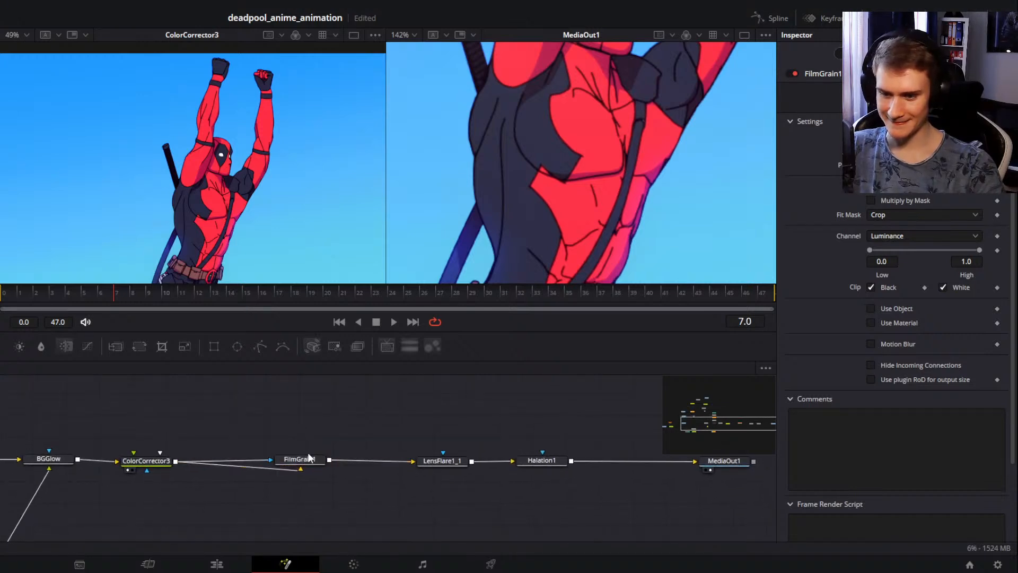
click(308, 458)
click(295, 420)
drag(293, 419, 289, 419)
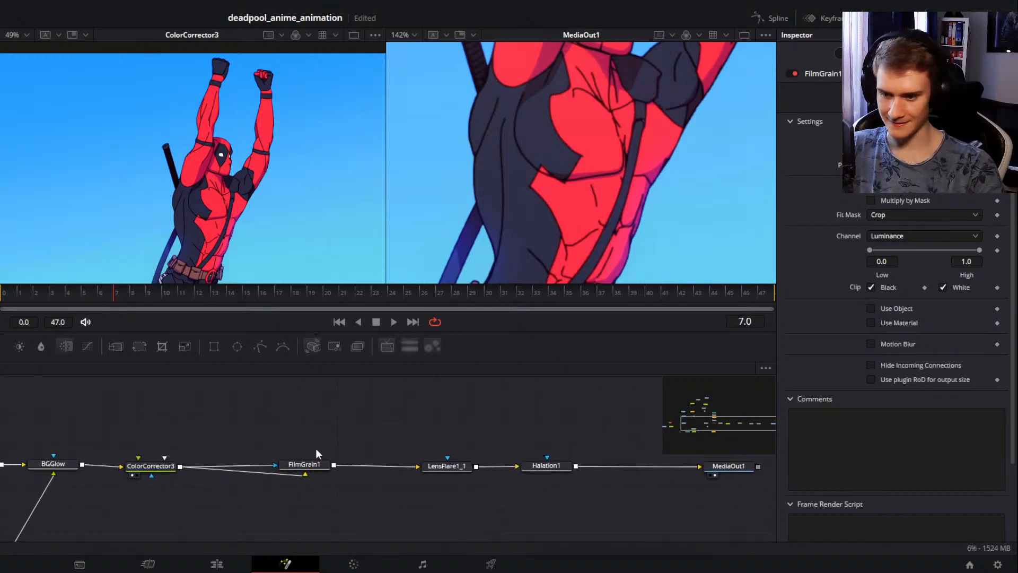
Step: Select the FilmGrain1 node and search the available tools for "sepa"
click(305, 461)
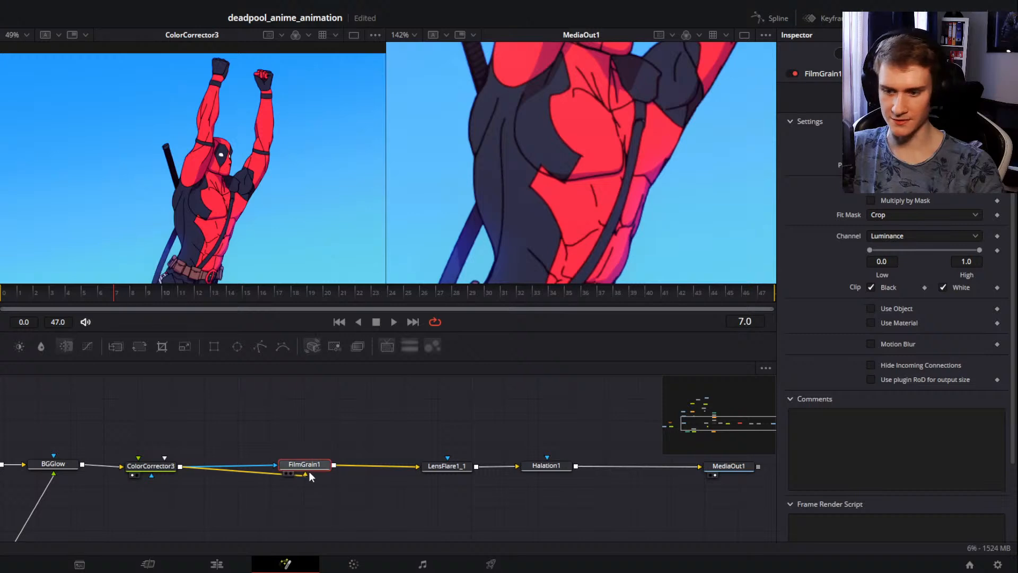
key(shift+space)
text(sepa)
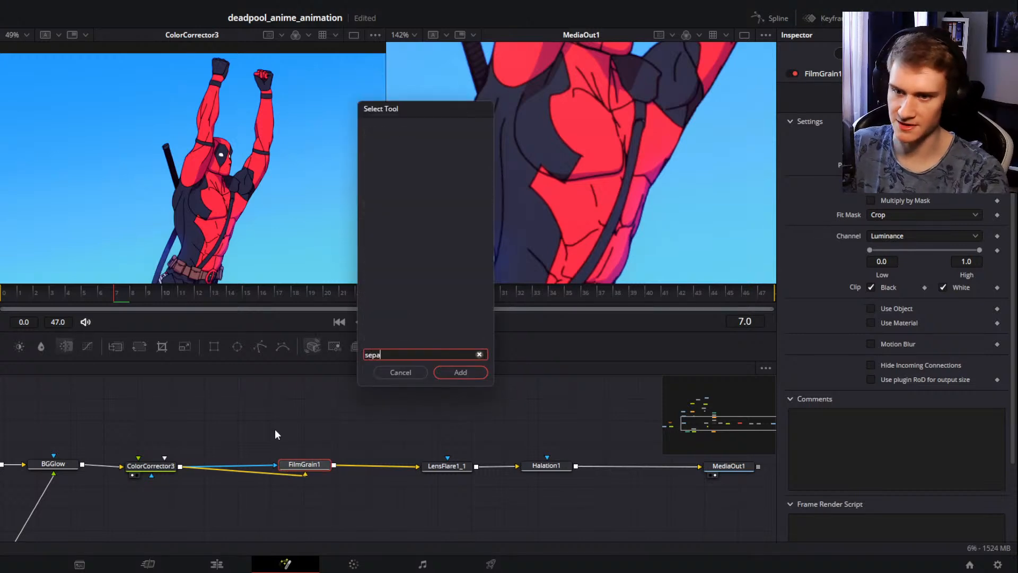
key(Escape)
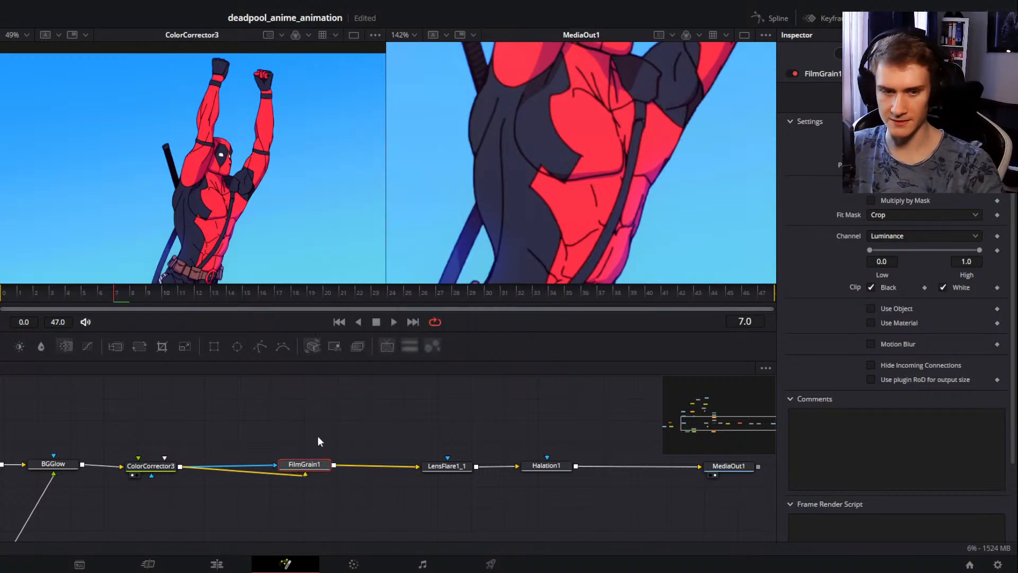
key(shift+space)
text(chann)
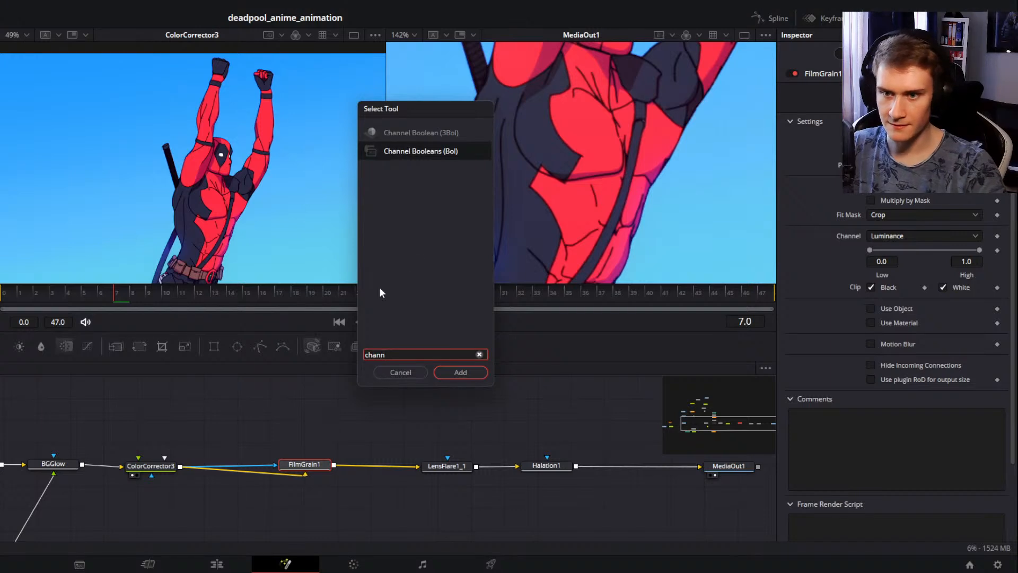
click(431, 150)
click(460, 372)
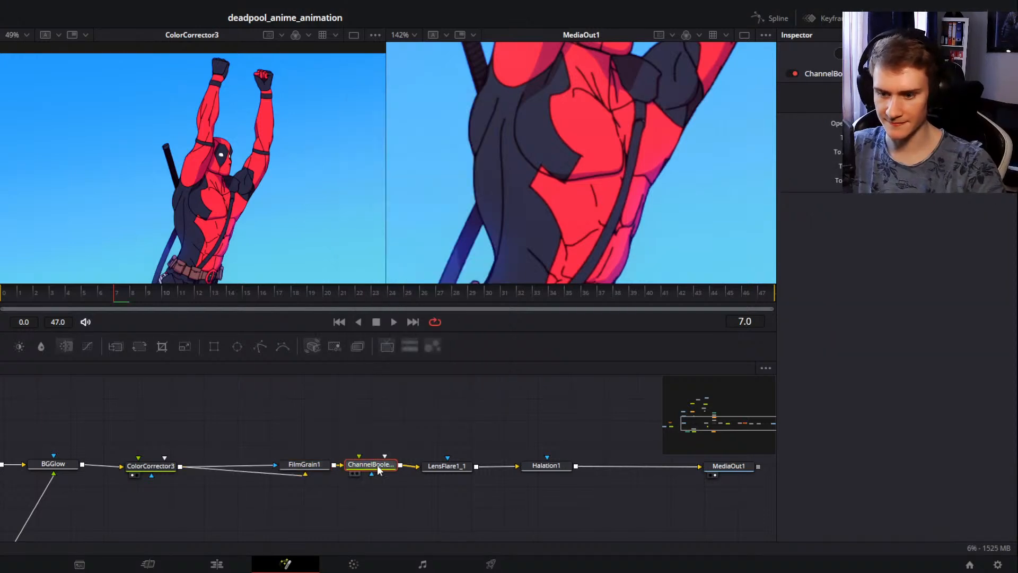
drag(379, 470, 261, 409)
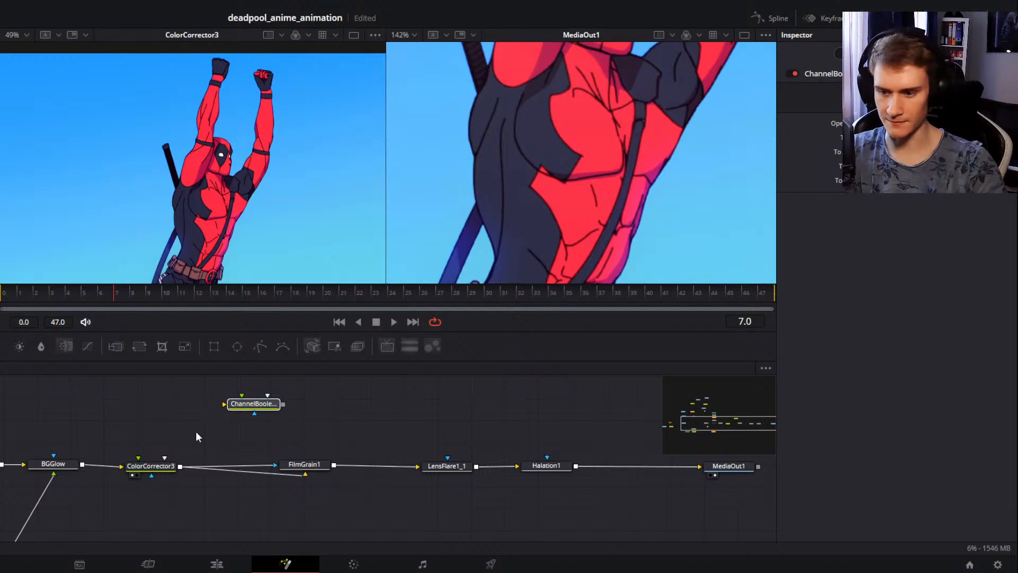
key(Delete)
Step: Raise the Grain Strength of the FilmGrain1 node to 1.0
click(300, 464)
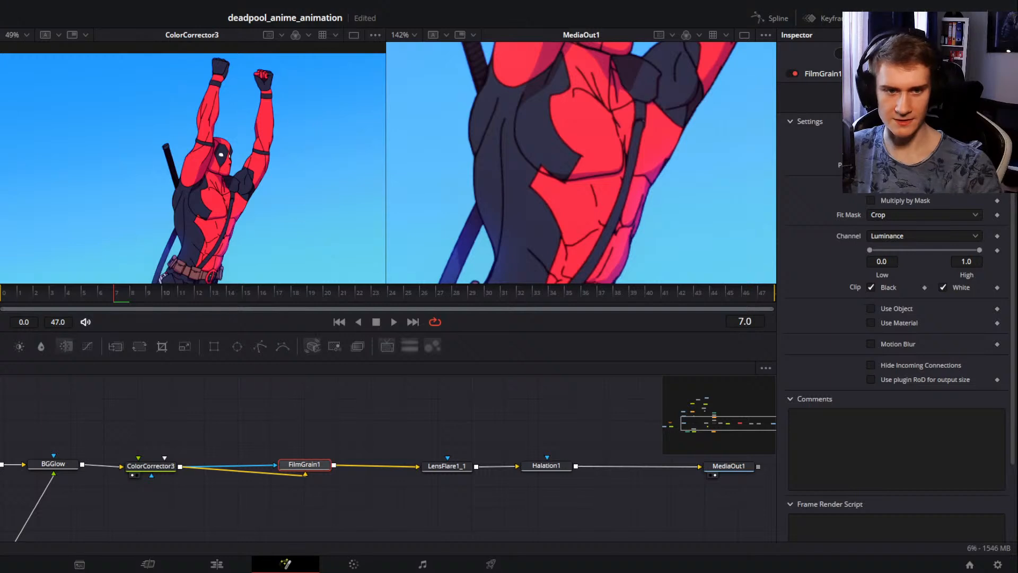
click(871, 98)
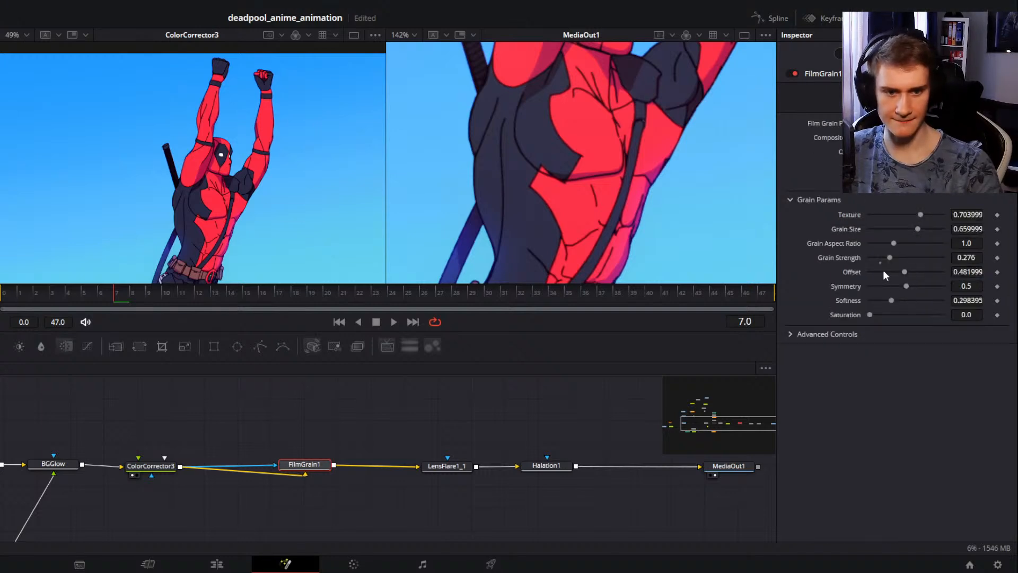
drag(890, 257, 961, 259)
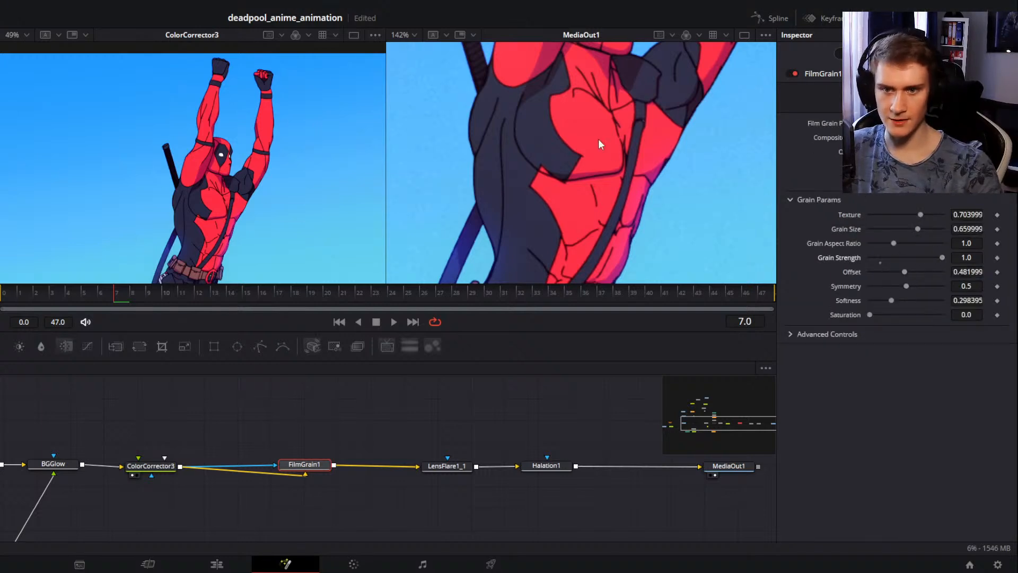
Step: Add an Invert Color node above the main chain and wire it from ColorCorrector3 into FilmGrain1's effect mask input
middle_click(291, 438)
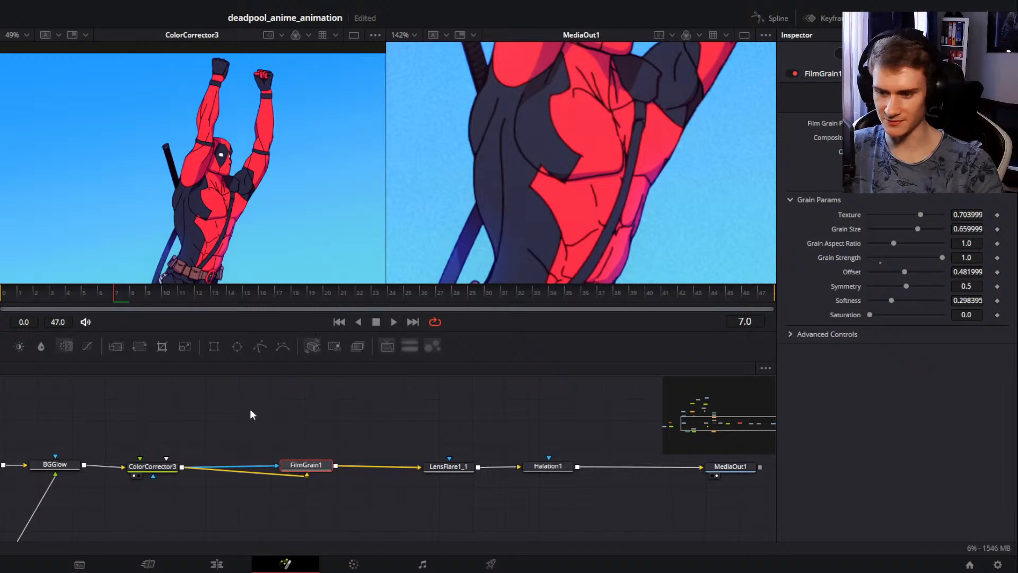
click(250, 409)
drag(307, 465, 338, 466)
click(236, 410)
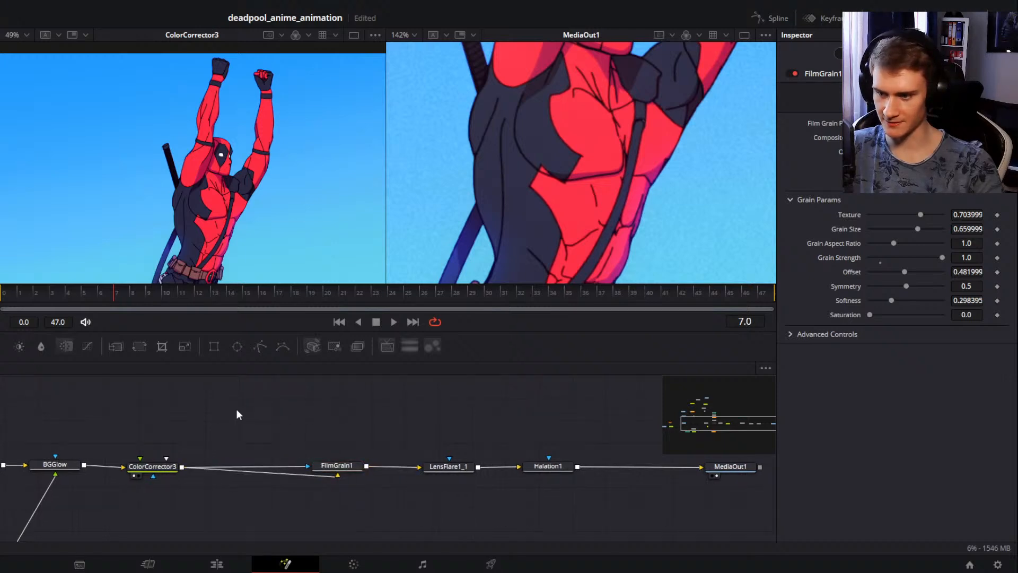
click(69, 348)
drag(281, 431, 248, 434)
drag(182, 467, 306, 465)
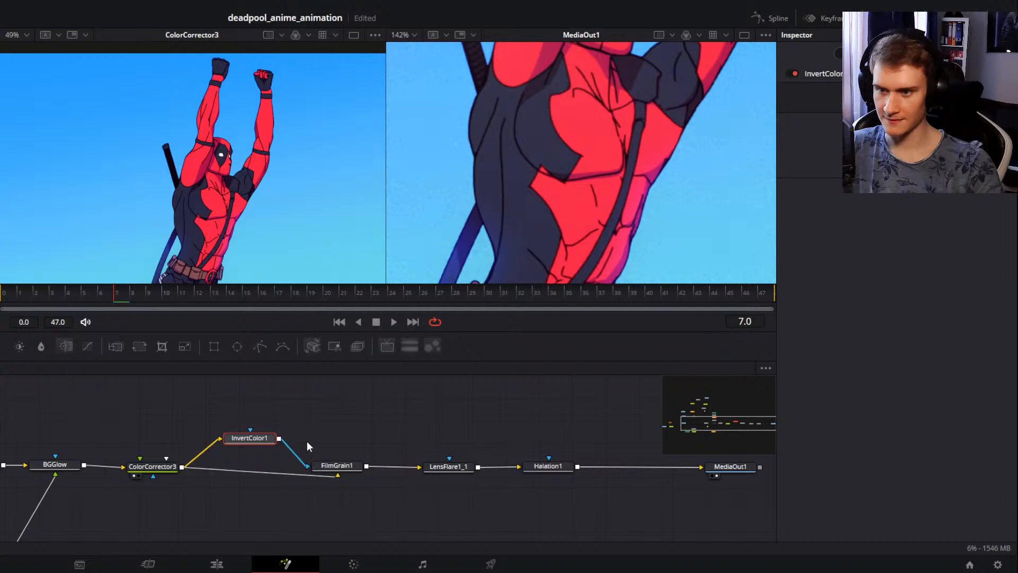
Step: Examine the film grain on the character's face and torso in the MediaOut1 viewer at several magnifications
scroll(552, 159, down, 2)
scroll(552, 165, down, 1)
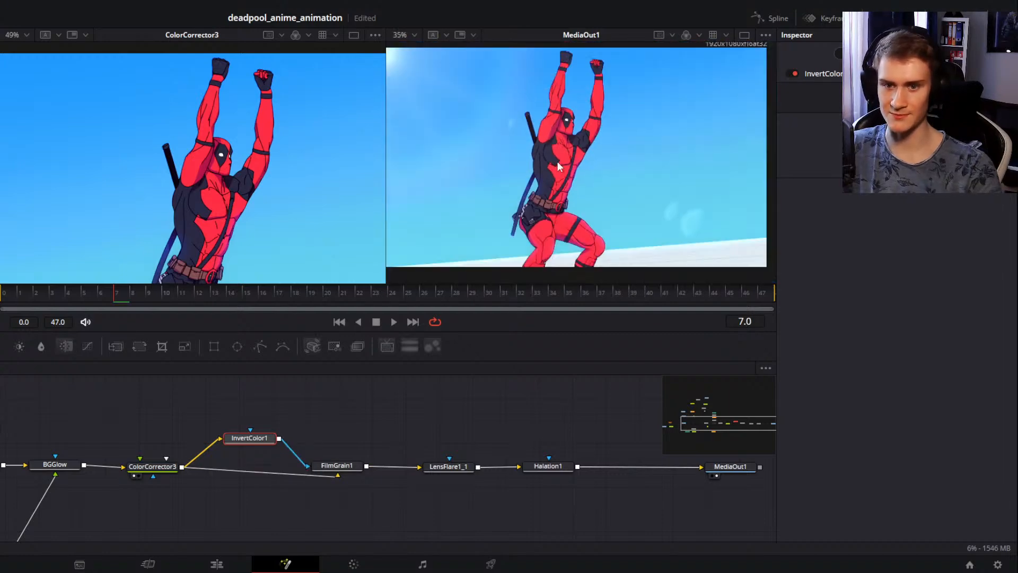
scroll(557, 161, up, 4)
scroll(612, 177, down, 2)
scroll(558, 173, up, 3)
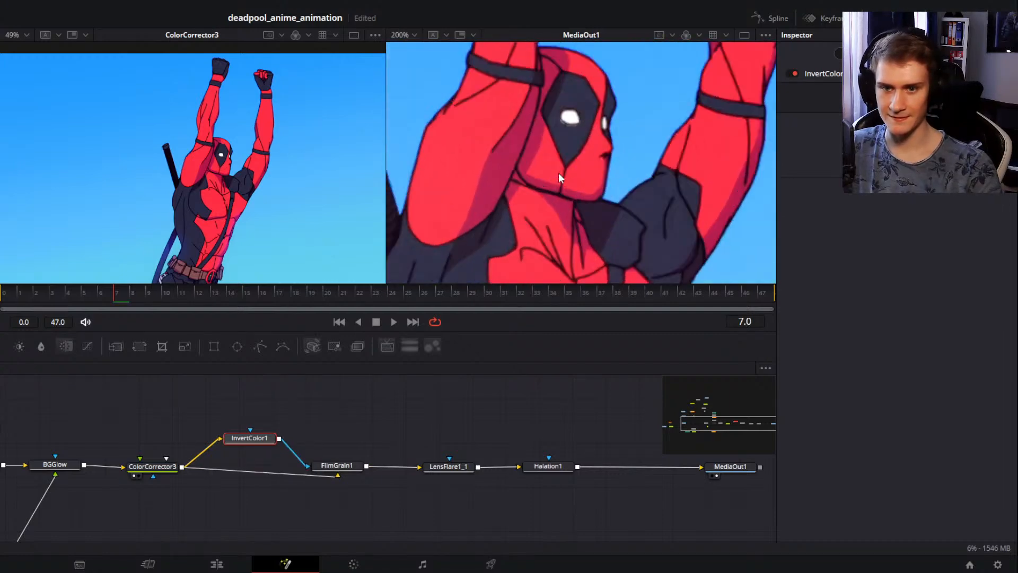
scroll(558, 211, down, 2)
scroll(596, 154, up, 1)
scroll(596, 154, up, 2)
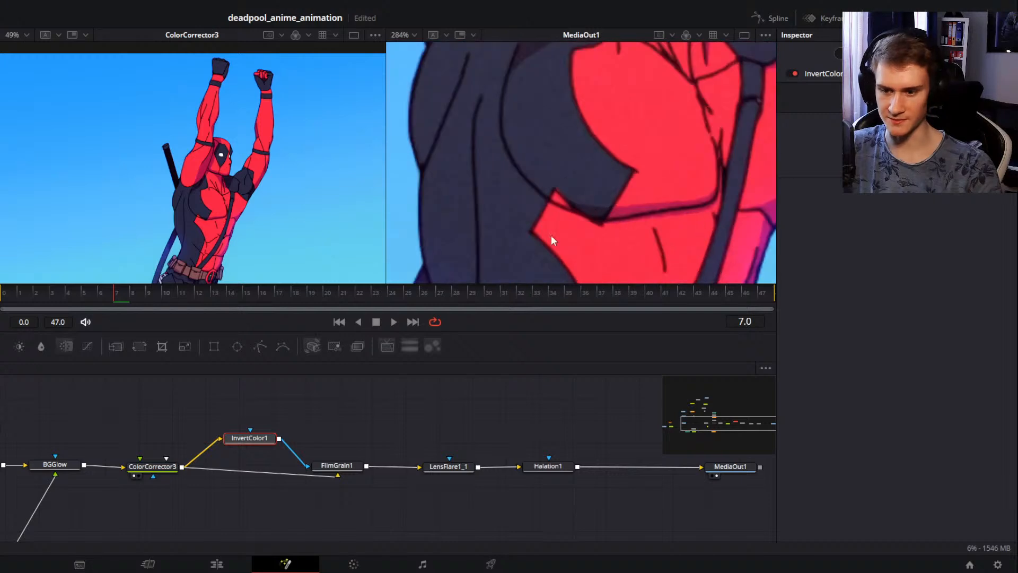
Step: Set FilmGrain1's Texture to 0.0 and Grain Size to 0.378, and check the grain around the character's waist
click(336, 467)
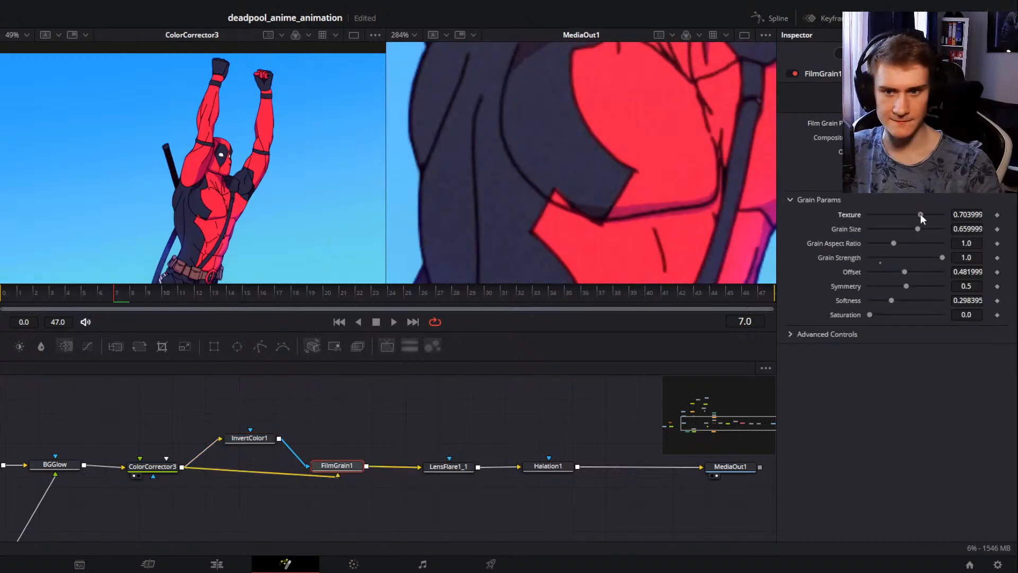
drag(920, 215, 858, 214)
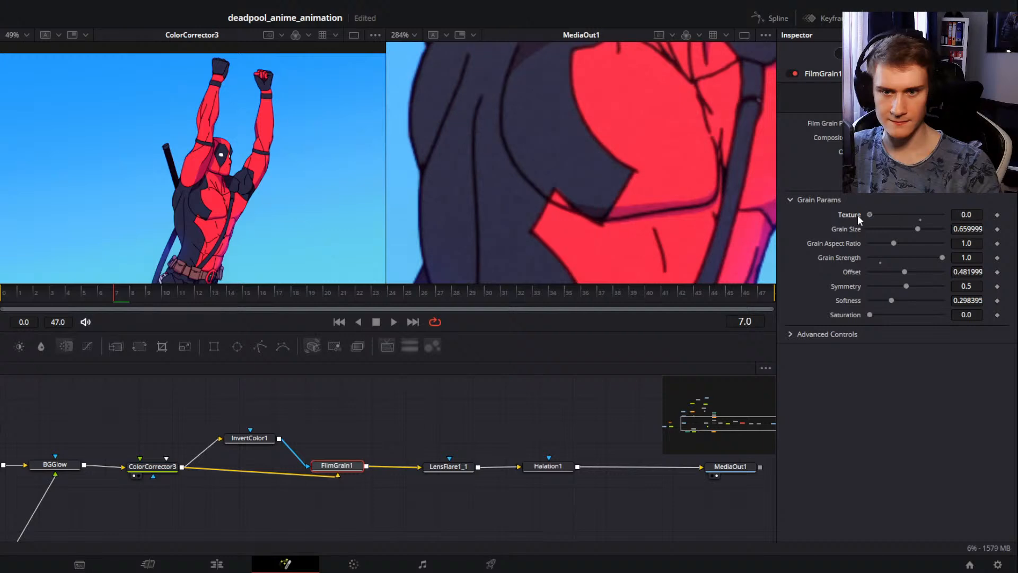
drag(919, 228, 899, 229)
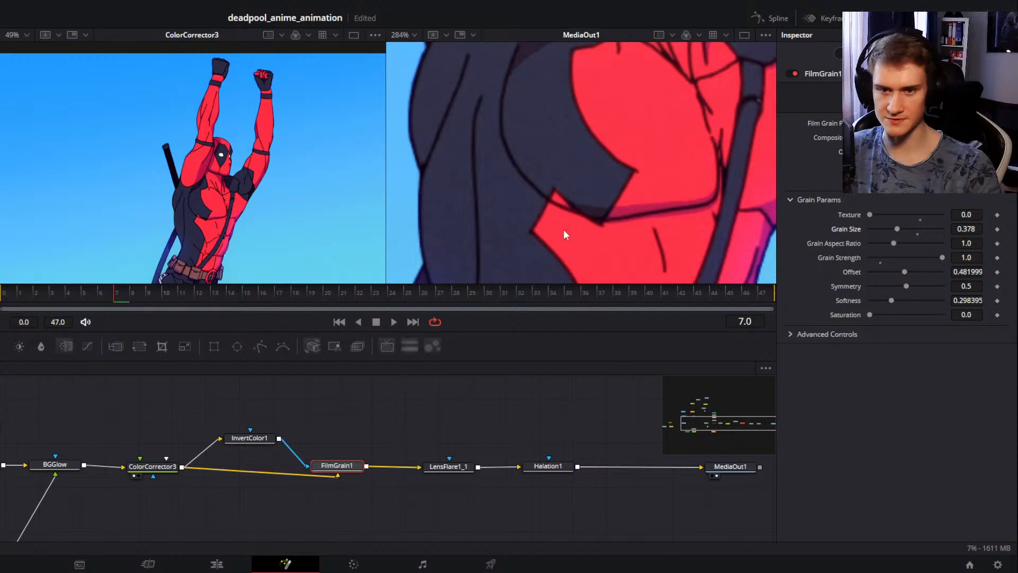
drag(575, 198, 615, 74)
drag(623, 249, 670, 143)
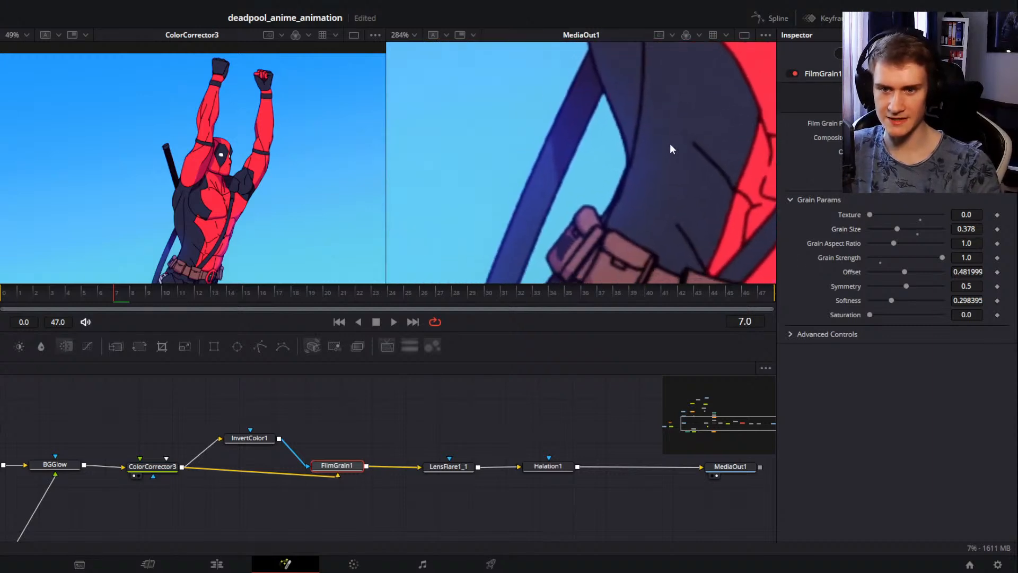
drag(594, 126, 556, 272)
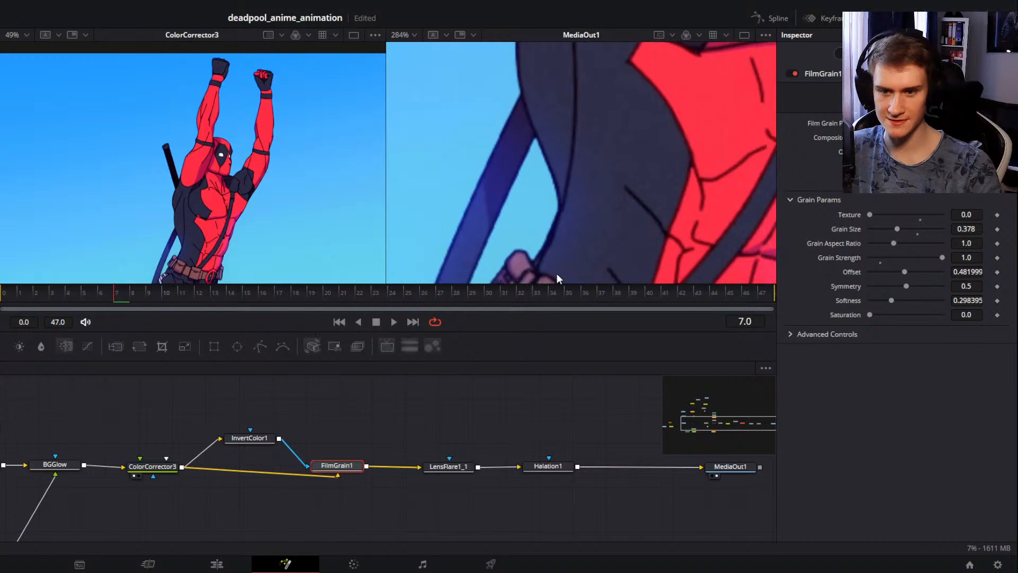
Step: Spread out the node graph by moving InvertColor1 away from FilmGrain1 and shifting FilmGrain1, LensFlare1_1 and Halation1 closer to MediaOut1
drag(252, 442, 231, 437)
click(231, 438)
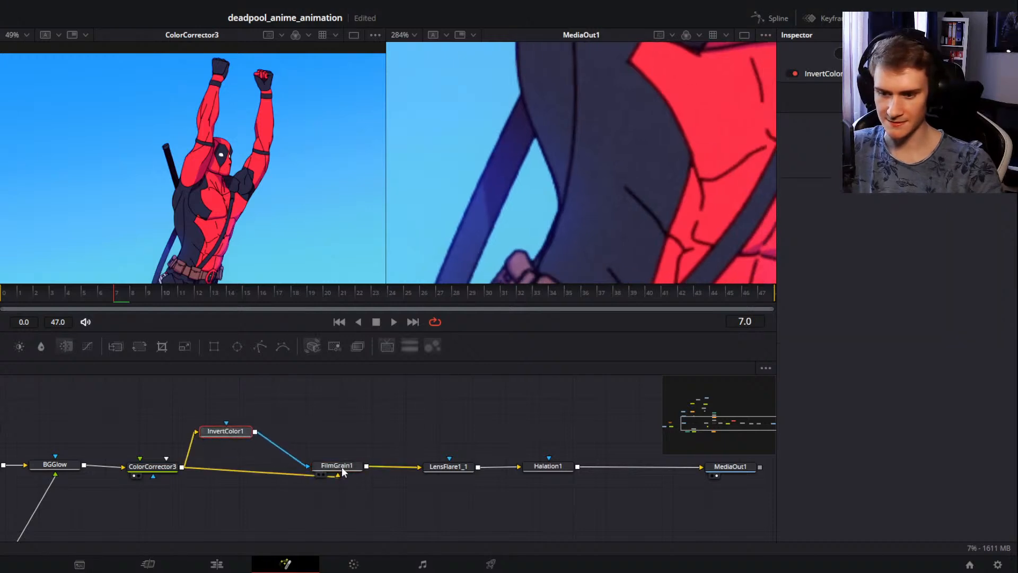
click(343, 468)
click(214, 436)
scroll(502, 451, down, 3)
scroll(501, 451, up, 6)
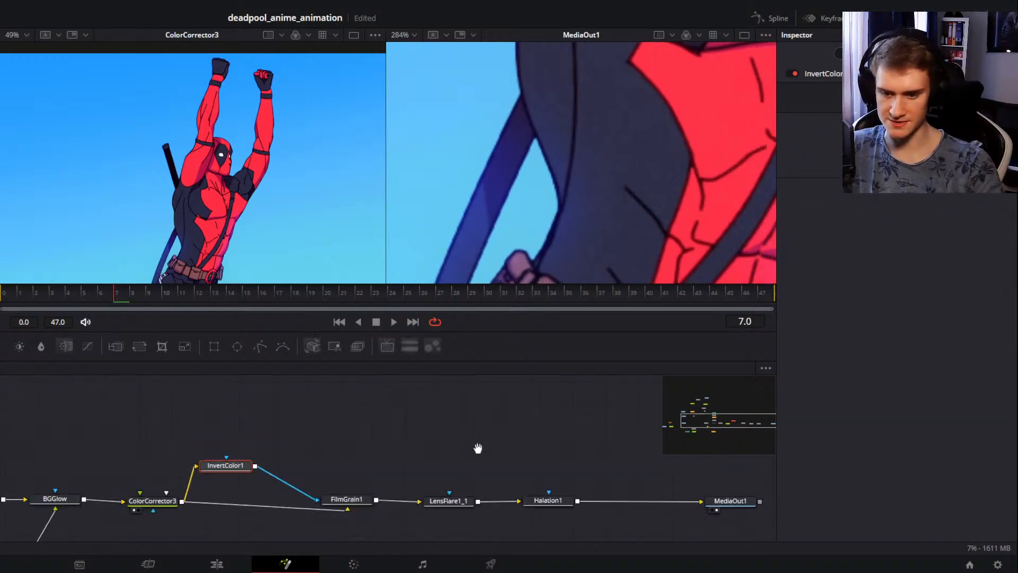
drag(477, 447, 405, 431)
drag(529, 439, 283, 506)
drag(289, 484, 366, 487)
click(348, 445)
drag(315, 430, 332, 435)
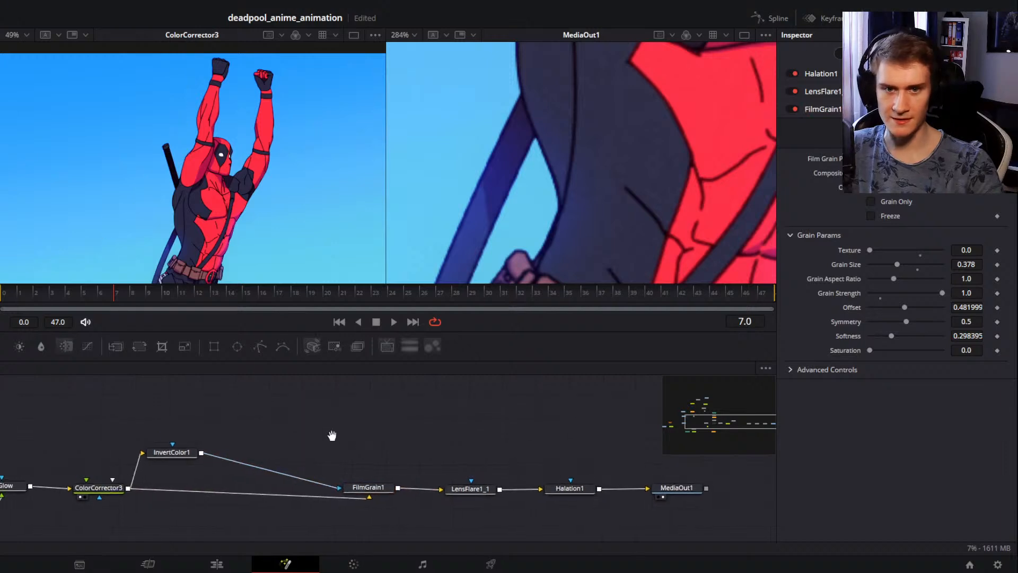
Step: Reposition the InvertColor1 node slightly above the ColorCorrector3 and FilmGrain1 chain
drag(692, 146, 673, 155)
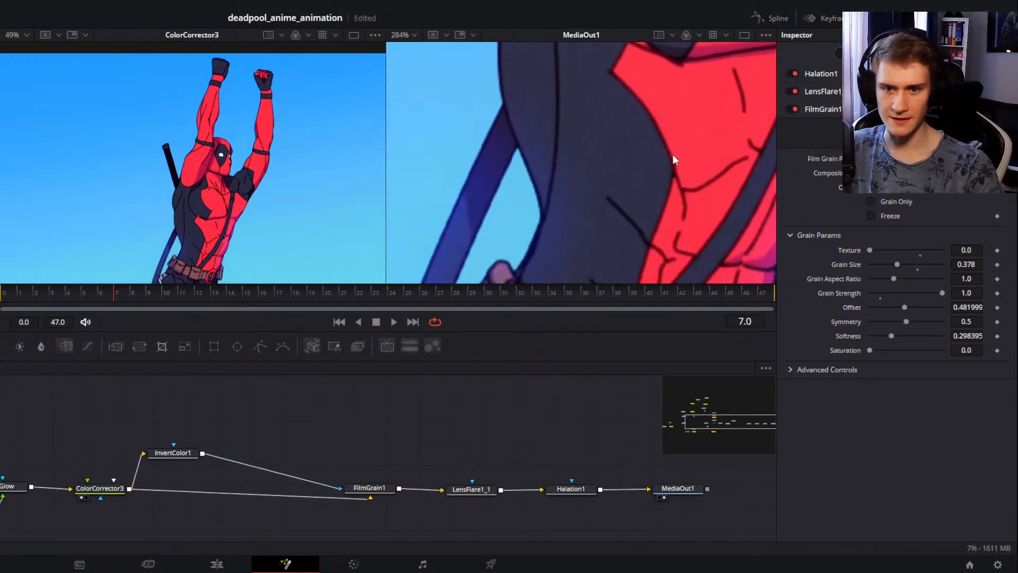
click(370, 487)
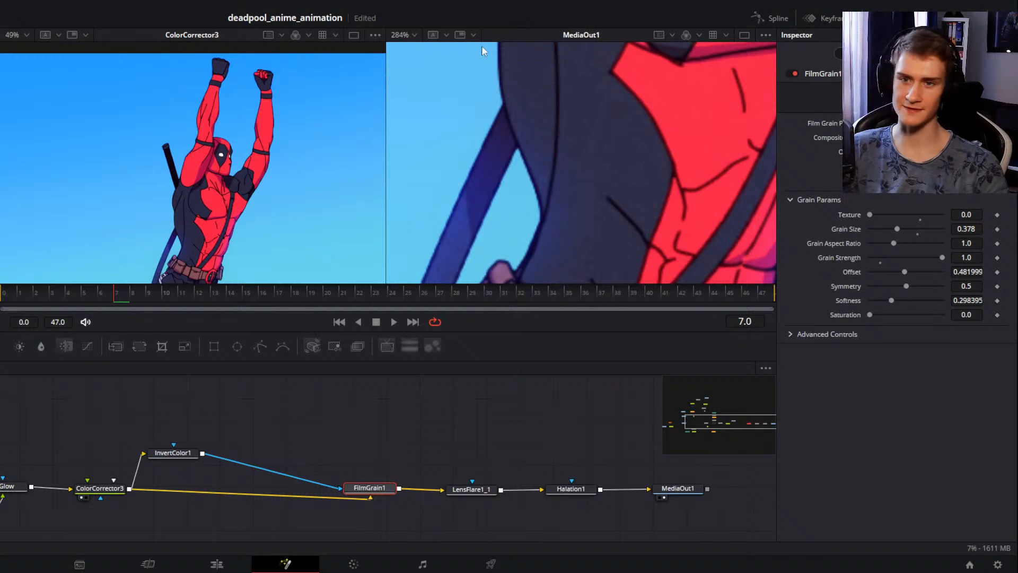
click(346, 433)
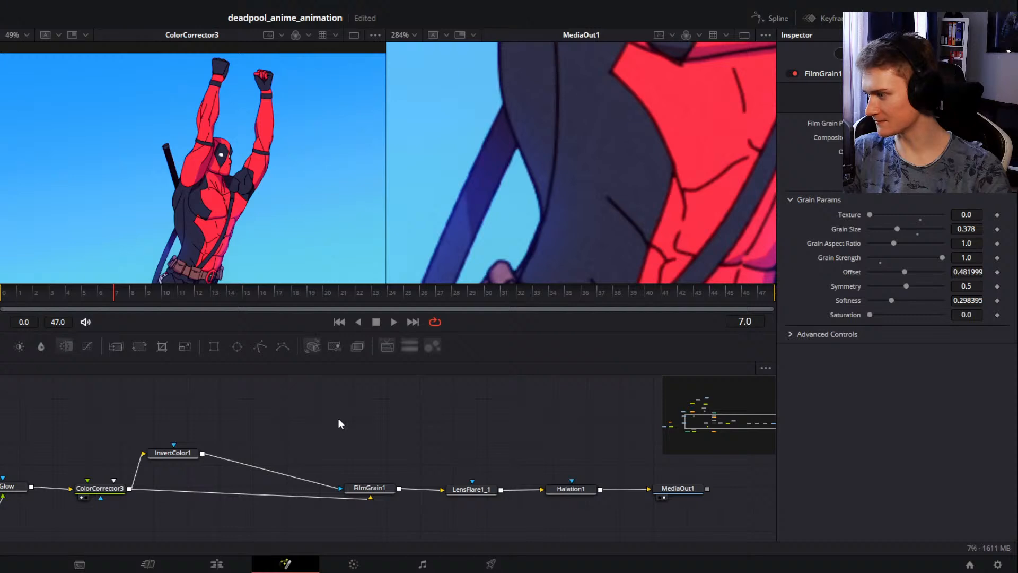
drag(181, 458, 187, 456)
click(186, 452)
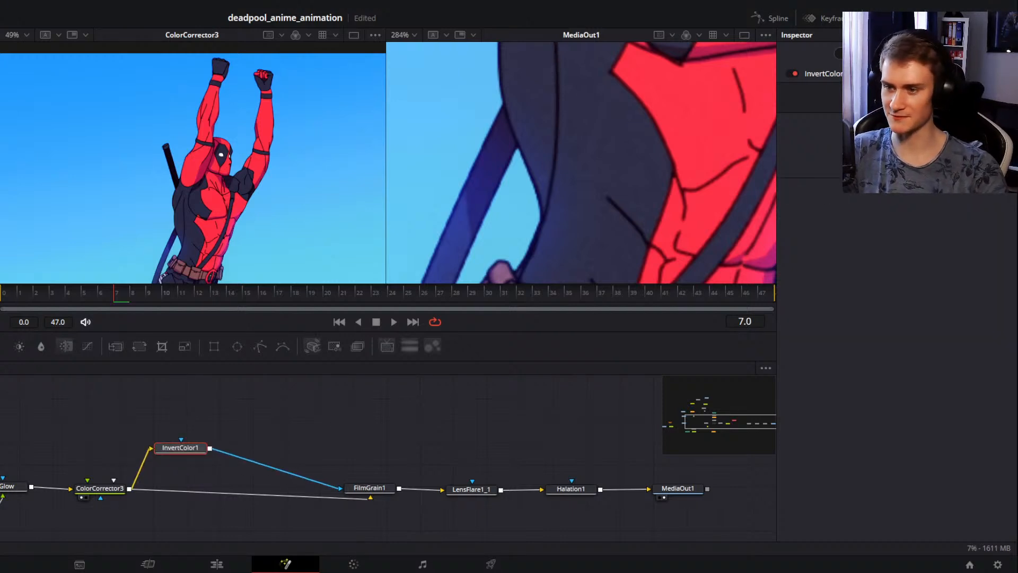
click(300, 417)
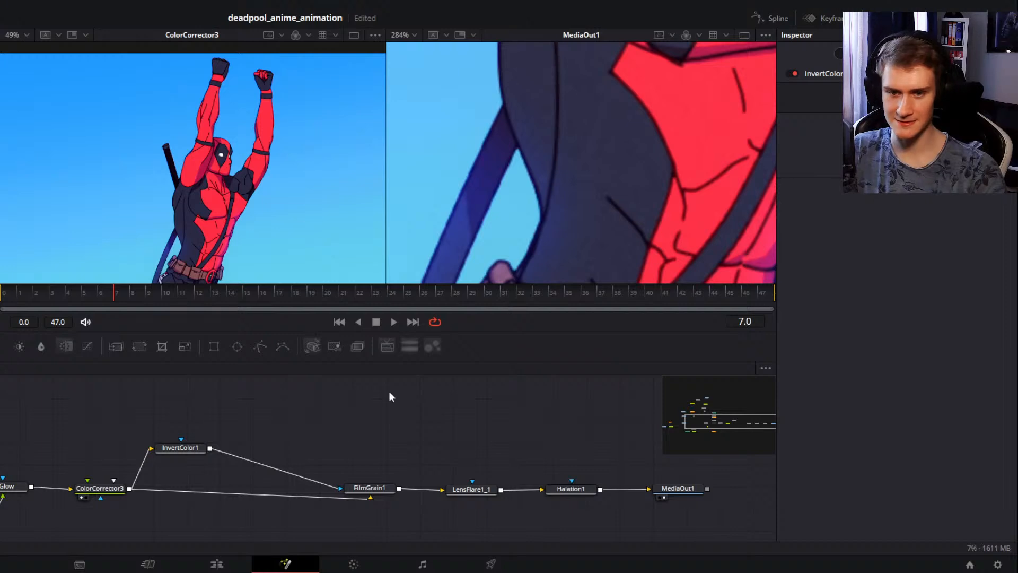
Step: Inspect the grain on the dark and red suit areas, belt and arm in the MediaOut1 viewer, both close up and from afar
scroll(603, 179, down, 5)
drag(622, 167, 603, 166)
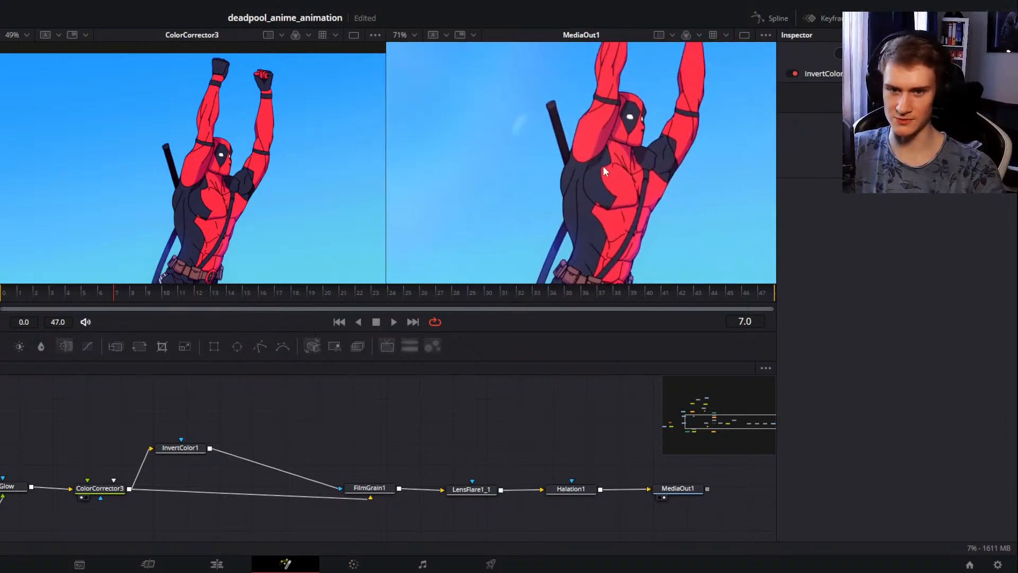
scroll(602, 166, up, 5)
drag(593, 222, 645, 137)
drag(647, 72, 674, 54)
scroll(622, 187, up, 1)
scroll(622, 186, down, 3)
drag(618, 230, 627, 164)
scroll(627, 163, up, 1)
drag(657, 93, 605, 177)
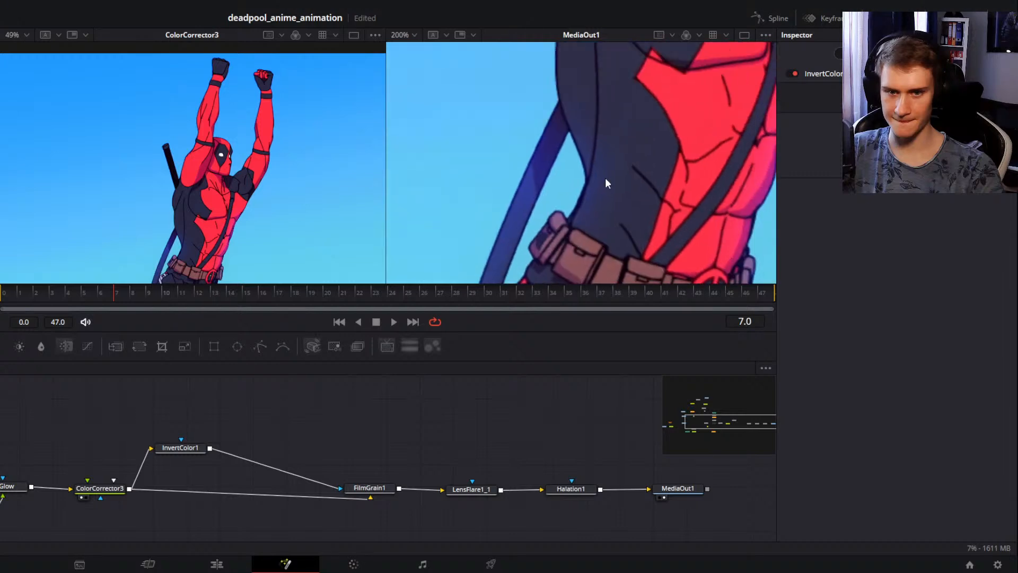
scroll(606, 177, up, 1)
scroll(605, 177, down, 2)
drag(632, 140, 606, 243)
scroll(607, 243, up, 1)
drag(693, 103, 634, 161)
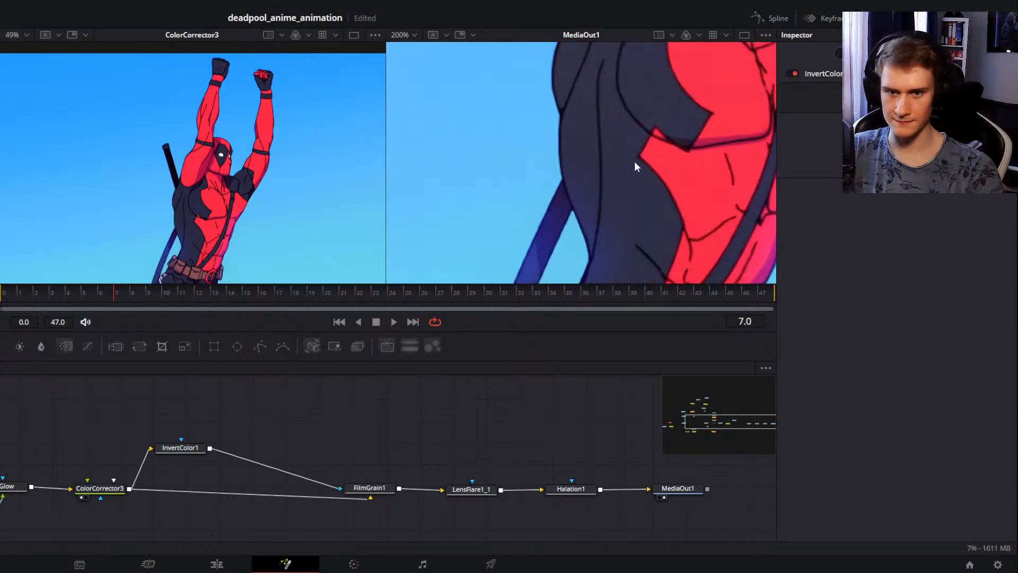
scroll(626, 176, down, 3)
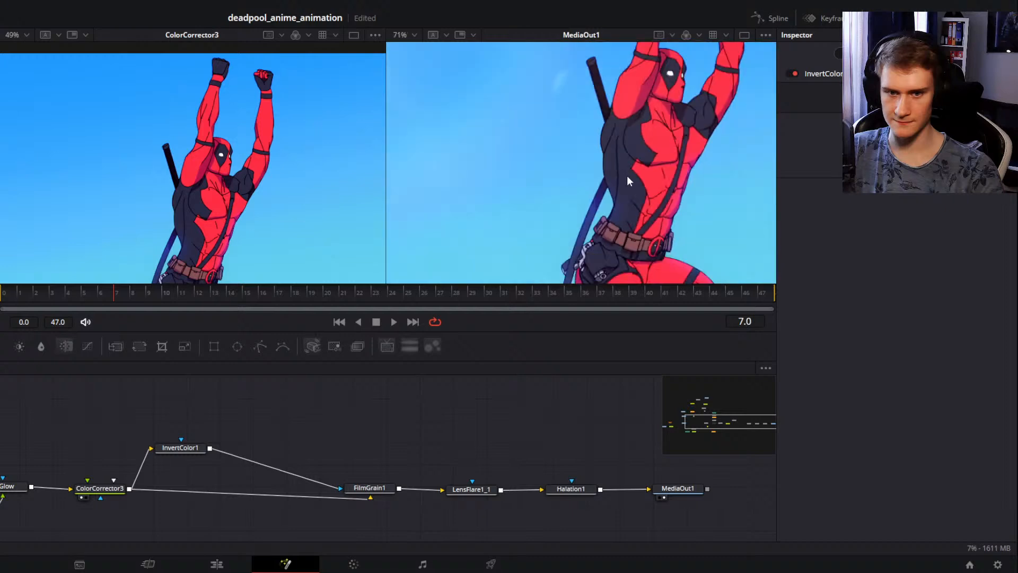
scroll(646, 90, up, 5)
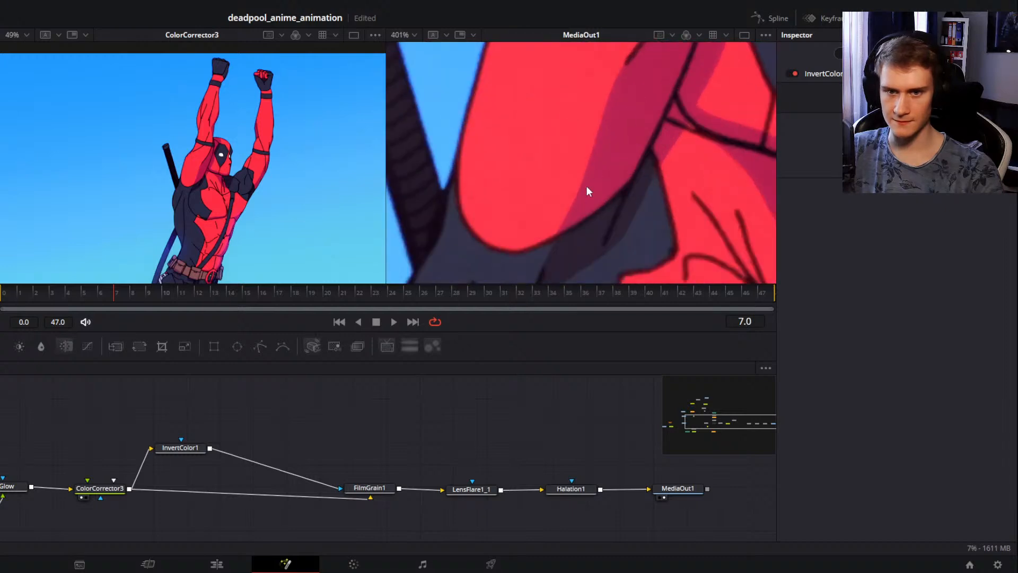
scroll(586, 186, down, 3)
drag(616, 244, 636, 141)
scroll(593, 190, up, 2)
drag(615, 174, 596, 153)
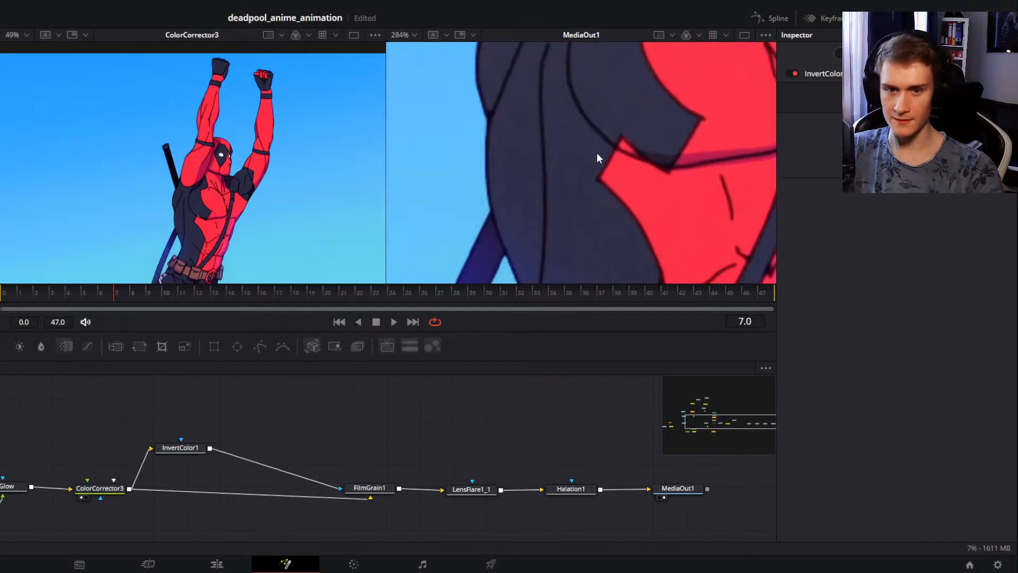
scroll(597, 153, down, 1)
Step: Set FilmGrain1's Softness to 0.244 and Saturation to 1.0
click(369, 487)
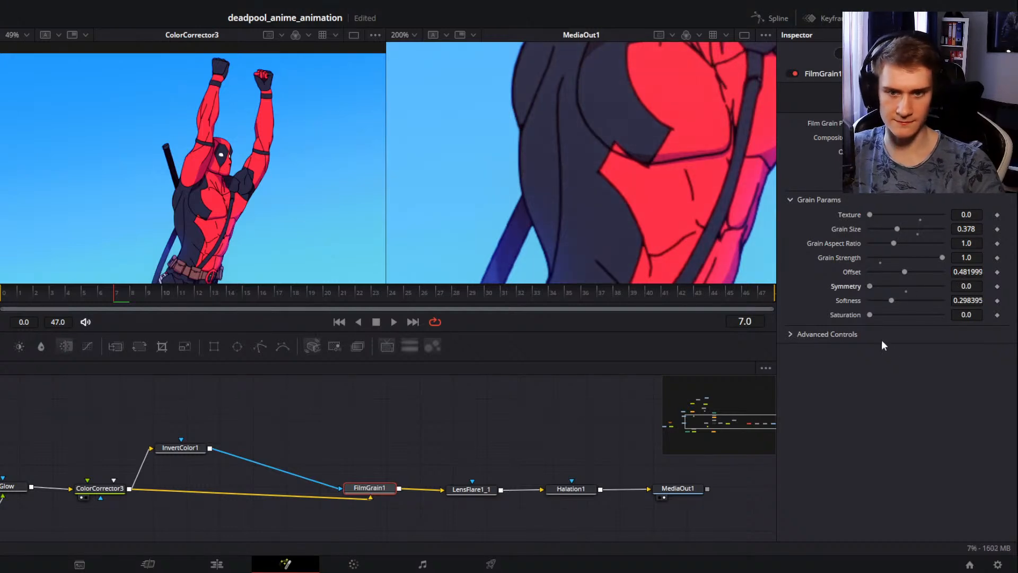
drag(892, 300, 809, 324)
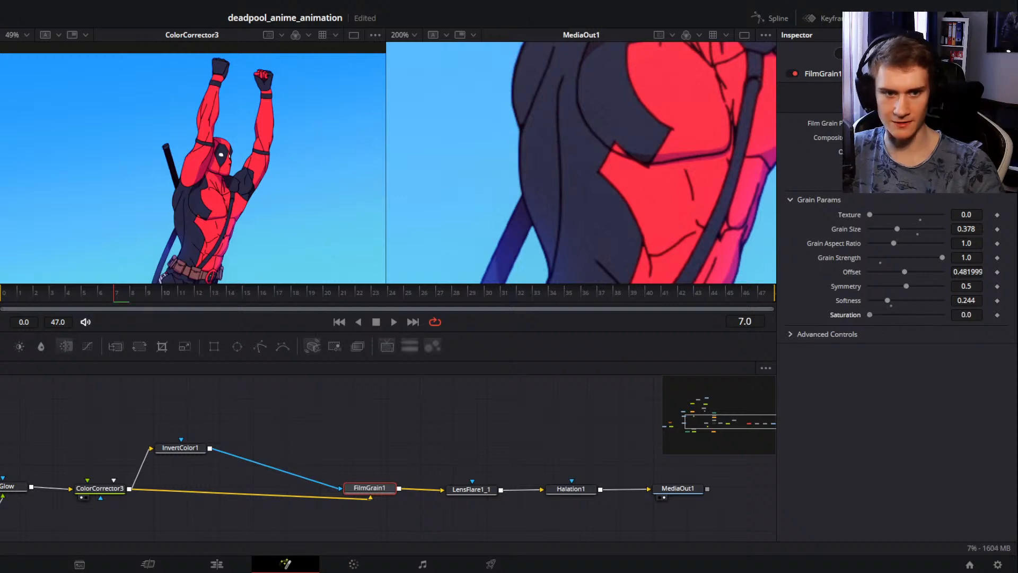
drag(869, 314, 892, 316)
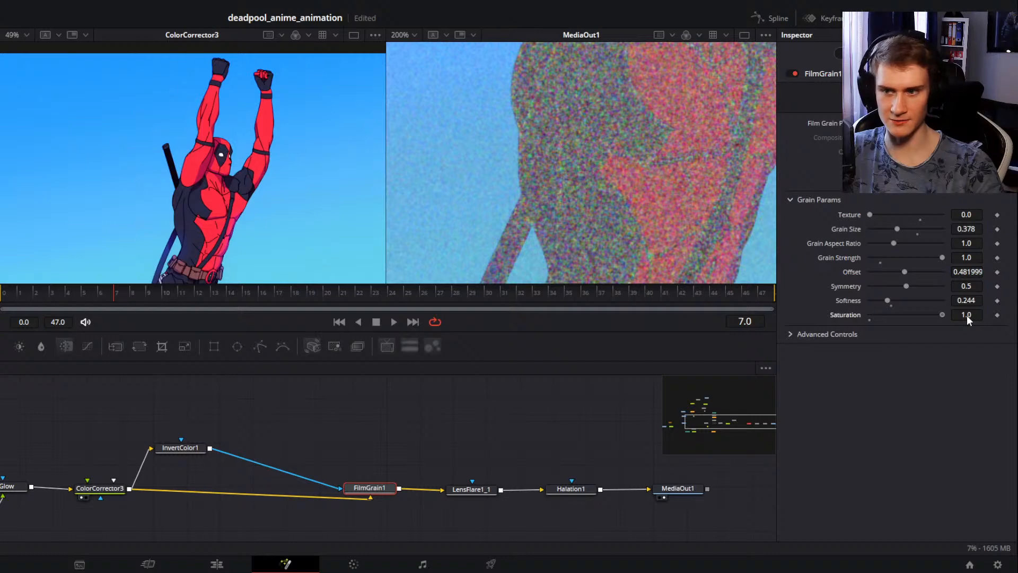
Step: Set FilmGrain1's Saturation to 0.0 and switch its output back to grain composited over the image
drag(968, 318, 773, 333)
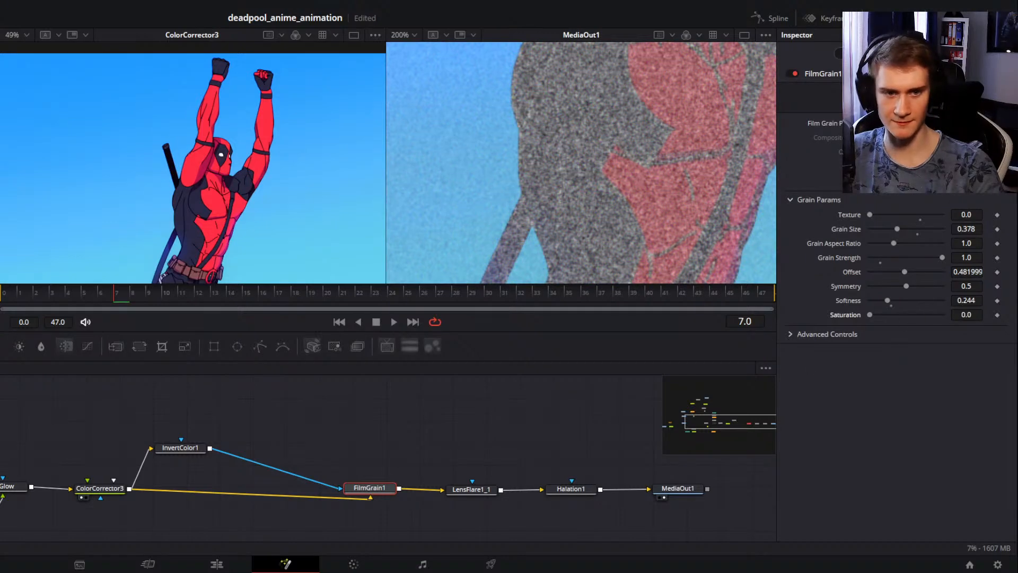
click(871, 173)
Step: Inspect the composited grain on Deadpool's chest, mask and shoulder in the MediaOut1 viewer, close up and from afar
drag(640, 154, 590, 231)
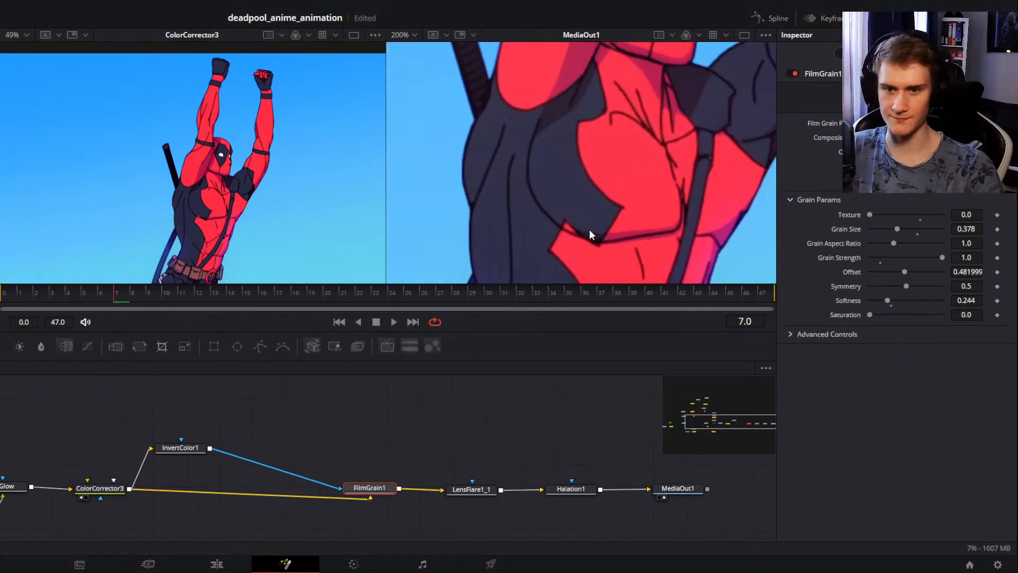
drag(565, 189, 588, 249)
scroll(594, 239, up, 6)
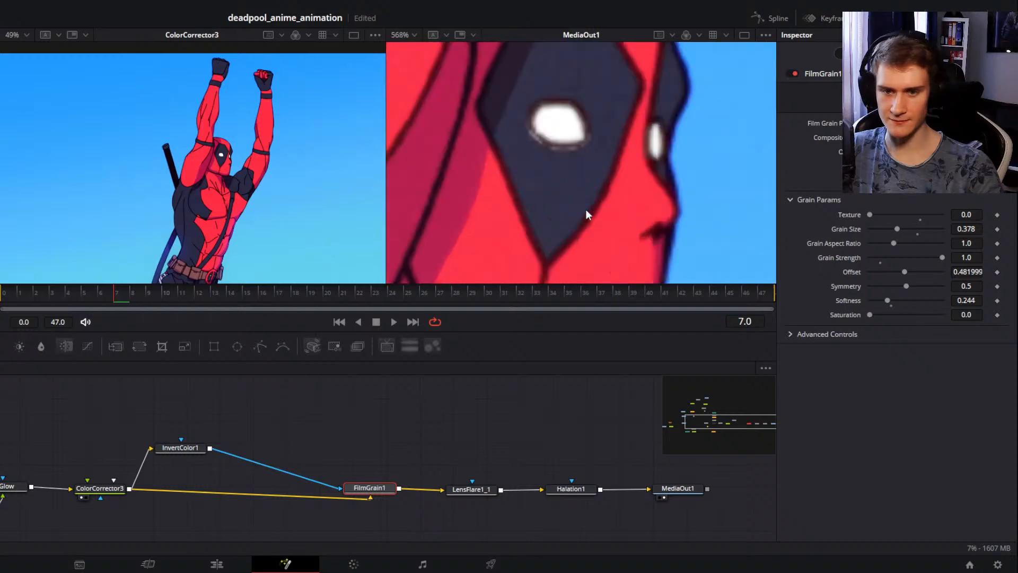
scroll(587, 212, down, 5)
scroll(561, 162, up, 5)
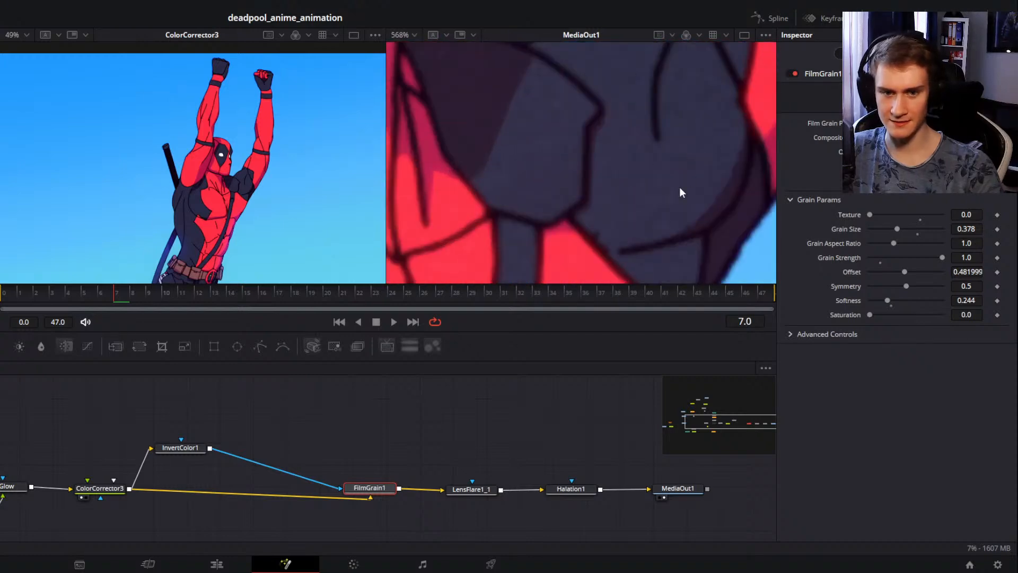
scroll(565, 175, down, 8)
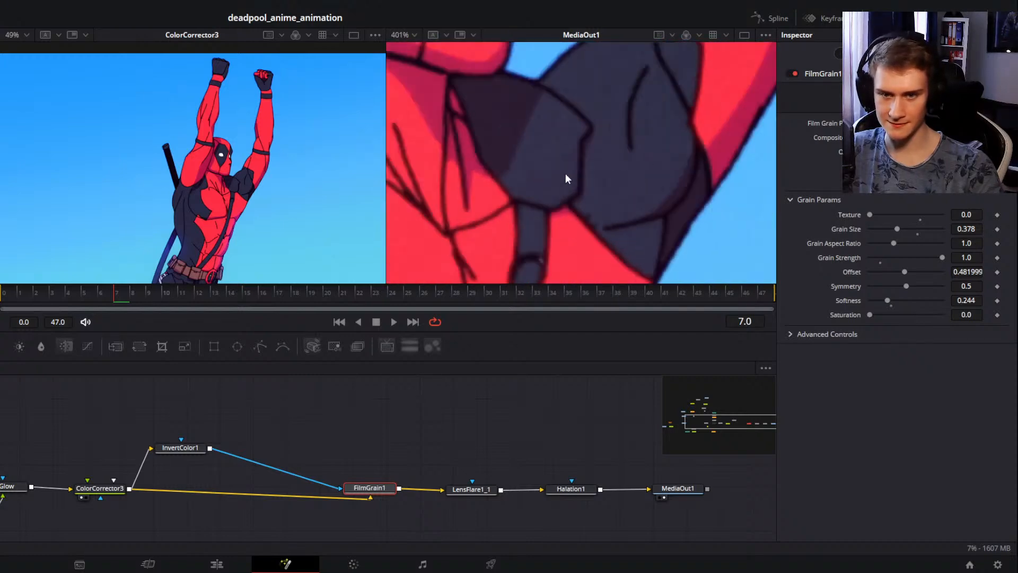
scroll(584, 181, up, 3)
scroll(609, 164, up, 2)
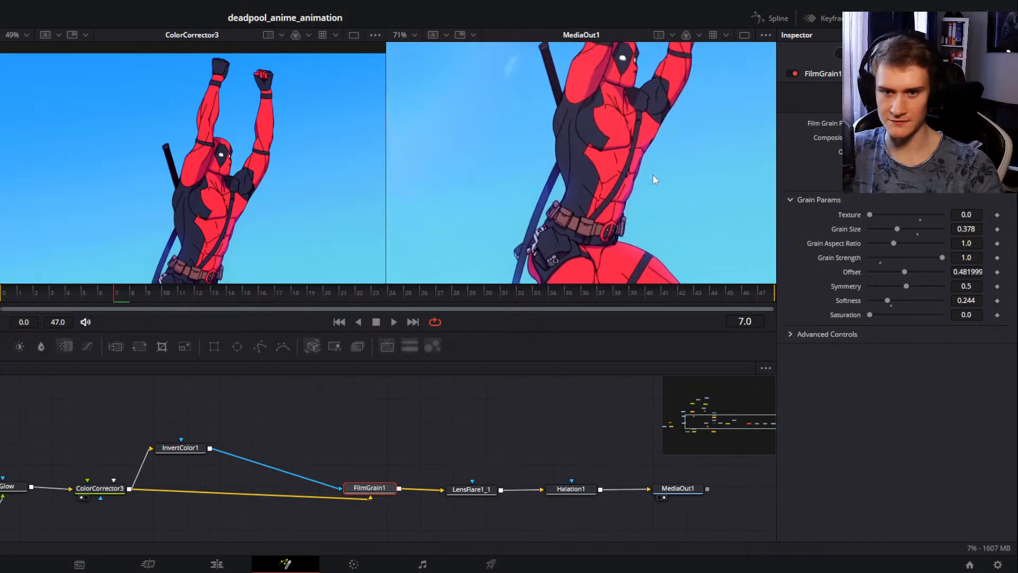
Step: Bypass the InvertColor1 node and check the unmasked grain across the sky in the MediaOut1 viewer
click(189, 448)
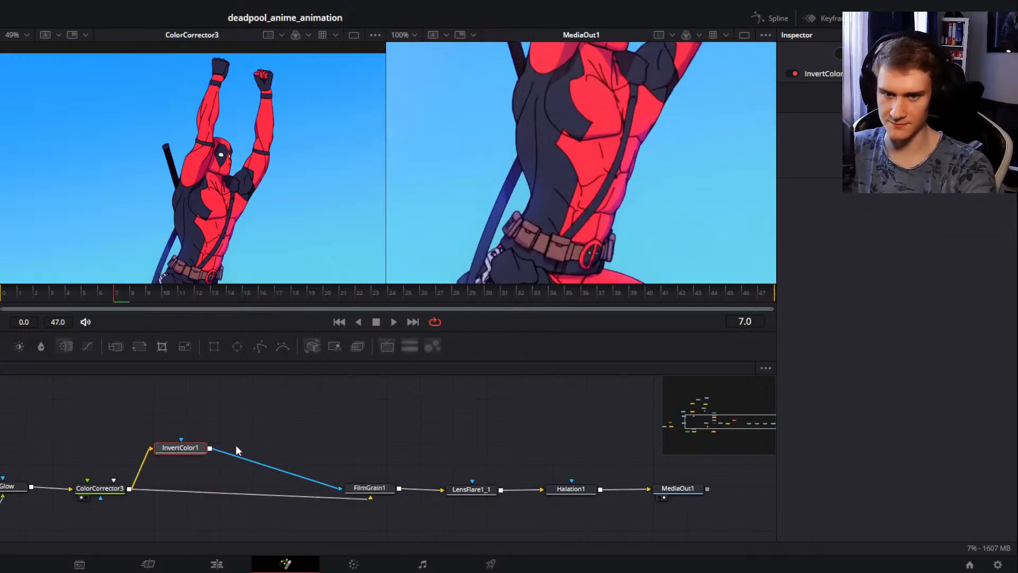
key(ctrl+p)
drag(667, 209, 758, 268)
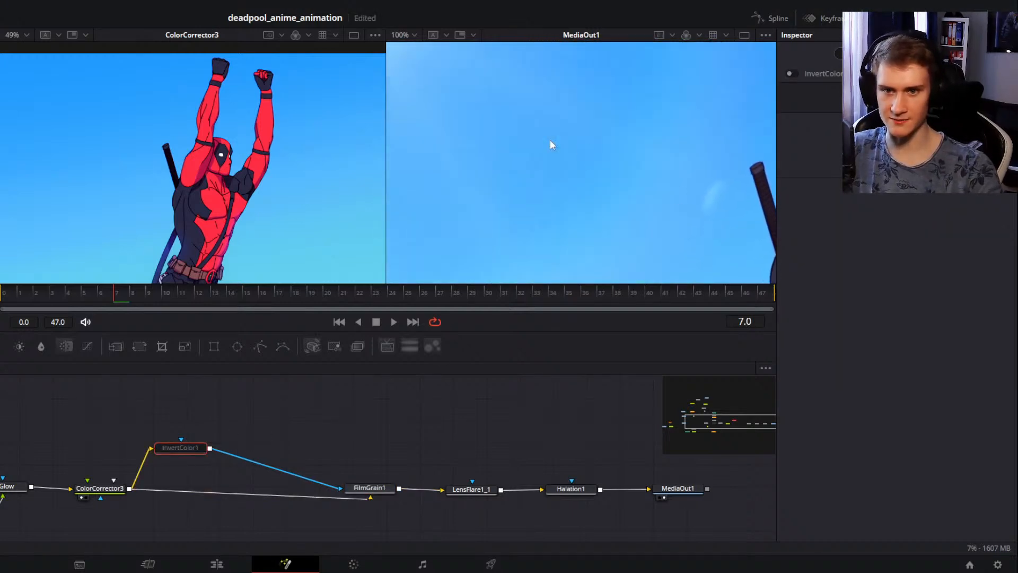
drag(531, 124, 594, 163)
scroll(572, 158, up, 2)
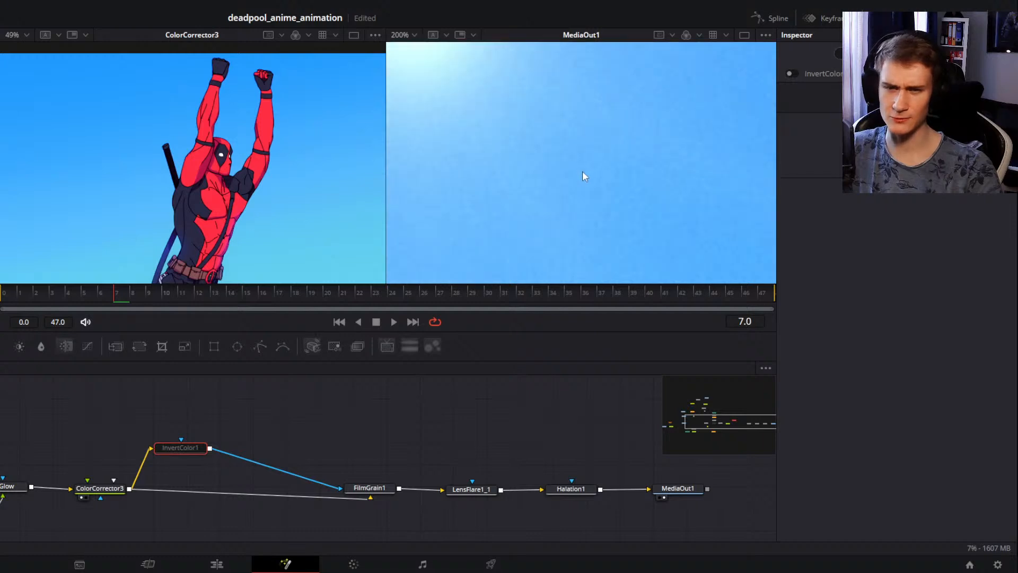
scroll(600, 184, down, 4)
drag(645, 190, 624, 151)
scroll(576, 147, down, 1)
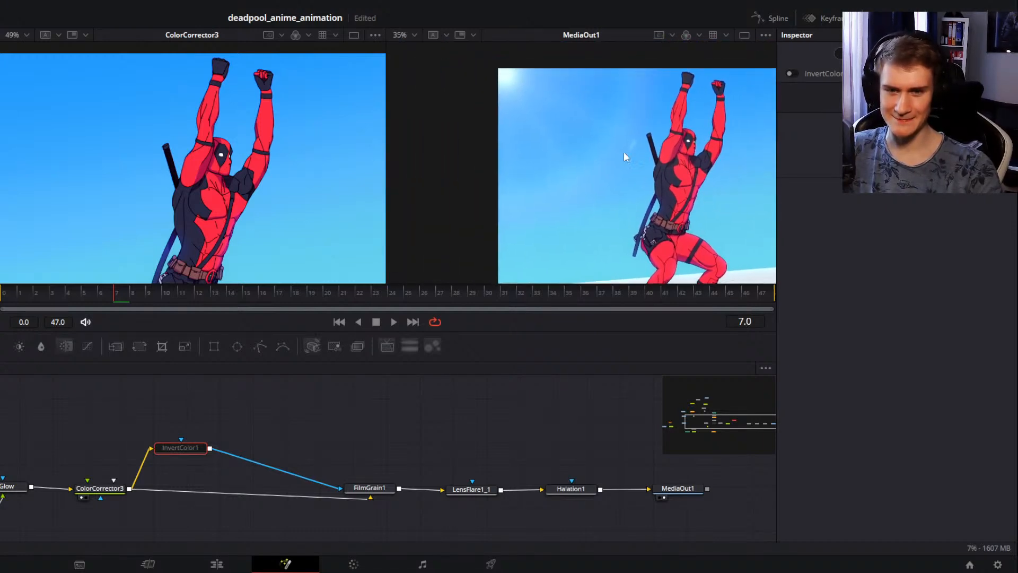
Step: Compare the grain on the sky and the torso with the inverted mask bypassed, and re-enable InvertColor1
scroll(612, 147, up, 5)
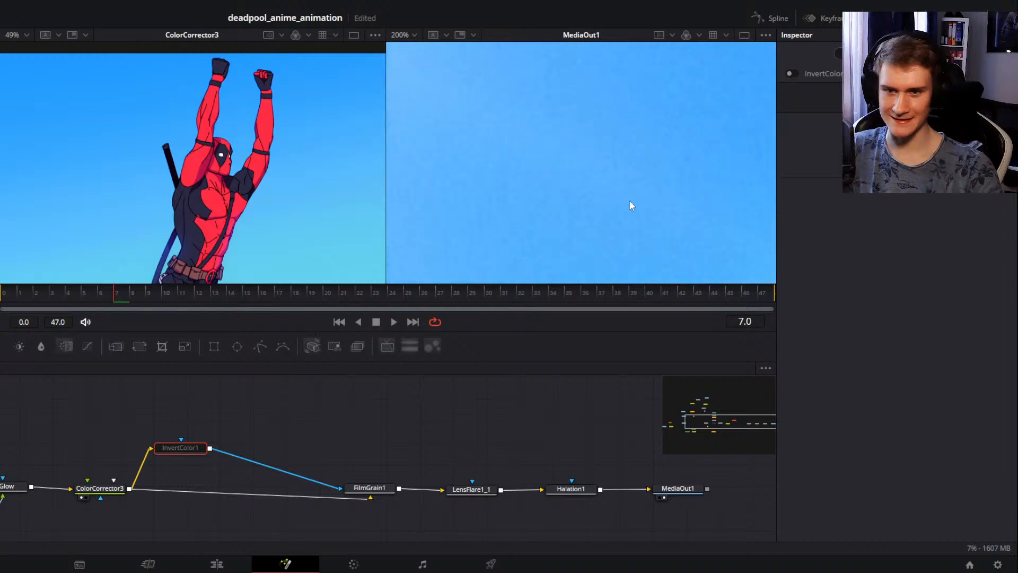
scroll(629, 199, down, 3)
drag(511, 148, 586, 168)
scroll(574, 178, up, 2)
scroll(586, 167, down, 2)
drag(685, 240, 555, 195)
scroll(555, 195, up, 2)
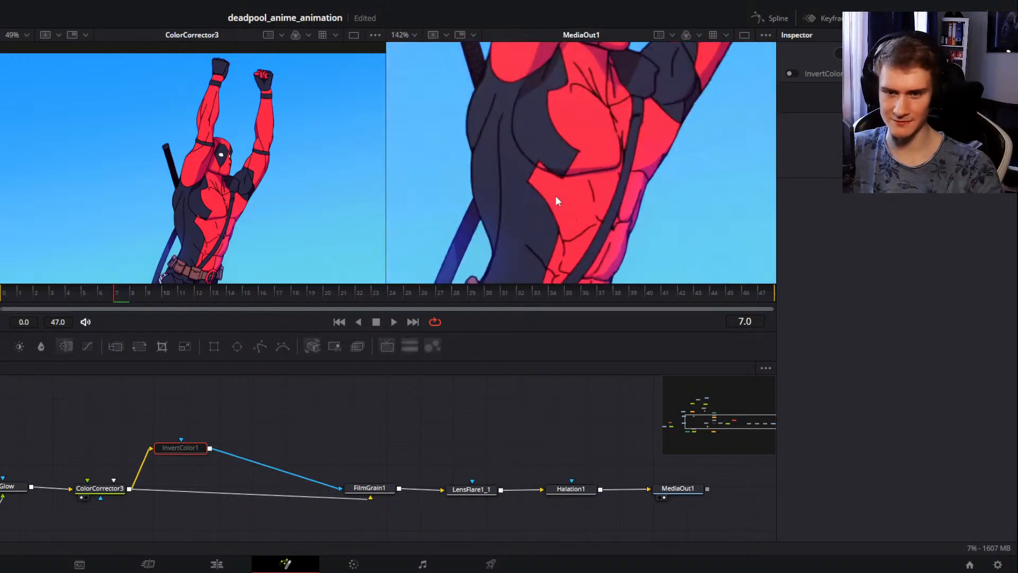
drag(597, 122, 589, 157)
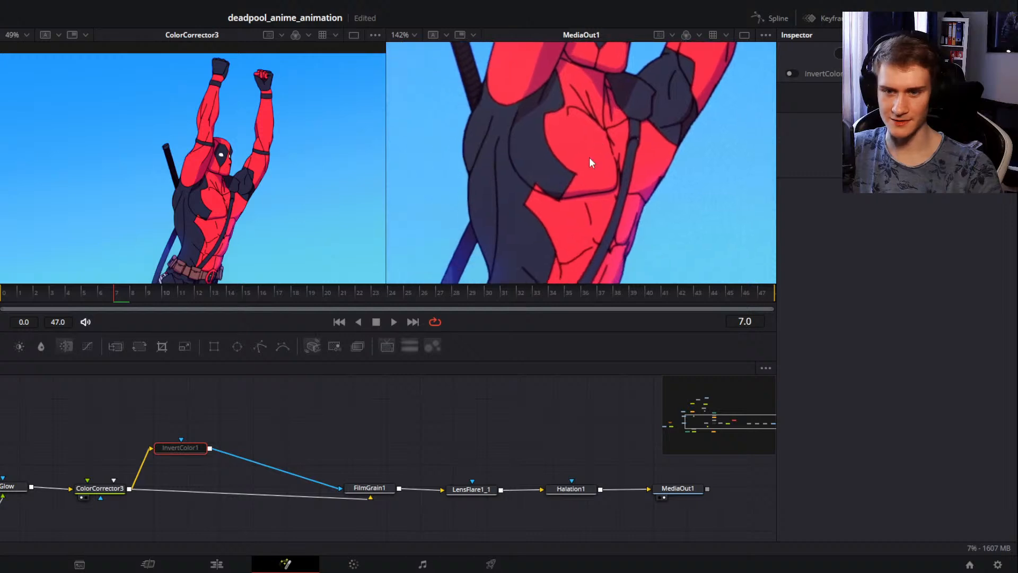
scroll(589, 157, down, 2)
key(ctrl+p)
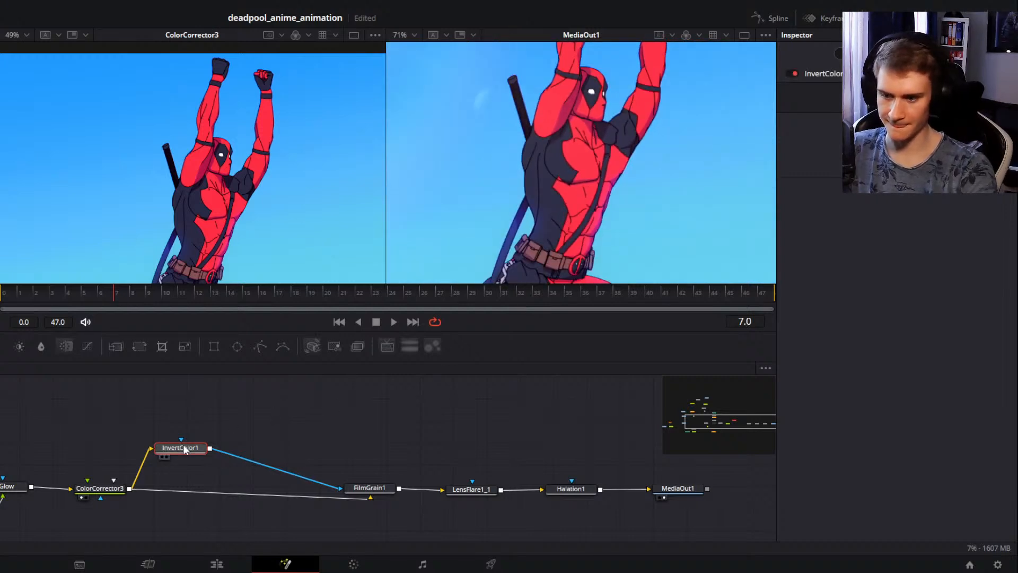
Step: Disconnect InvertColor1 from FilmGrain1's mask input and check the resulting grain on the figure
scroll(563, 193, up, 3)
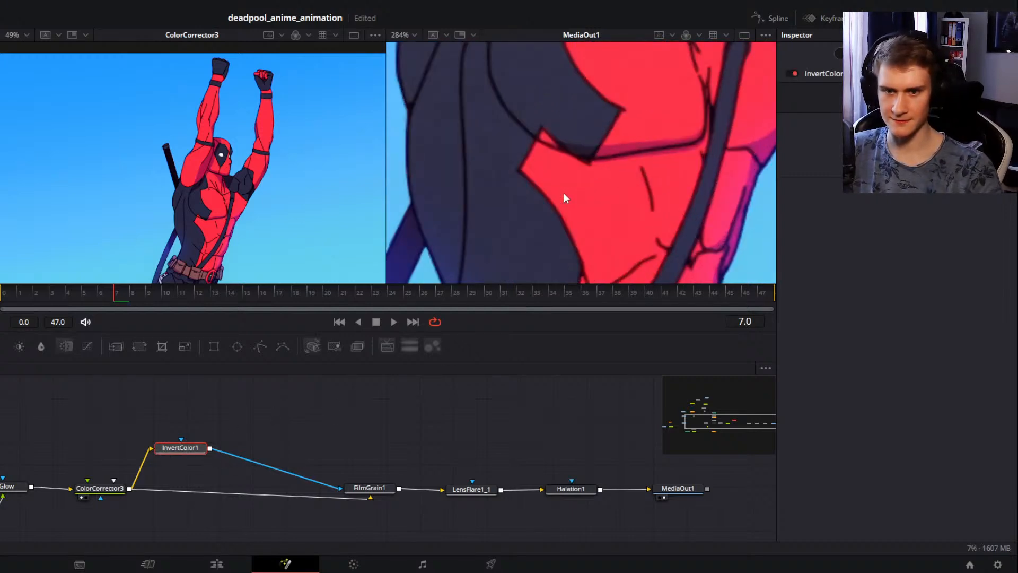
drag(563, 192, 581, 180)
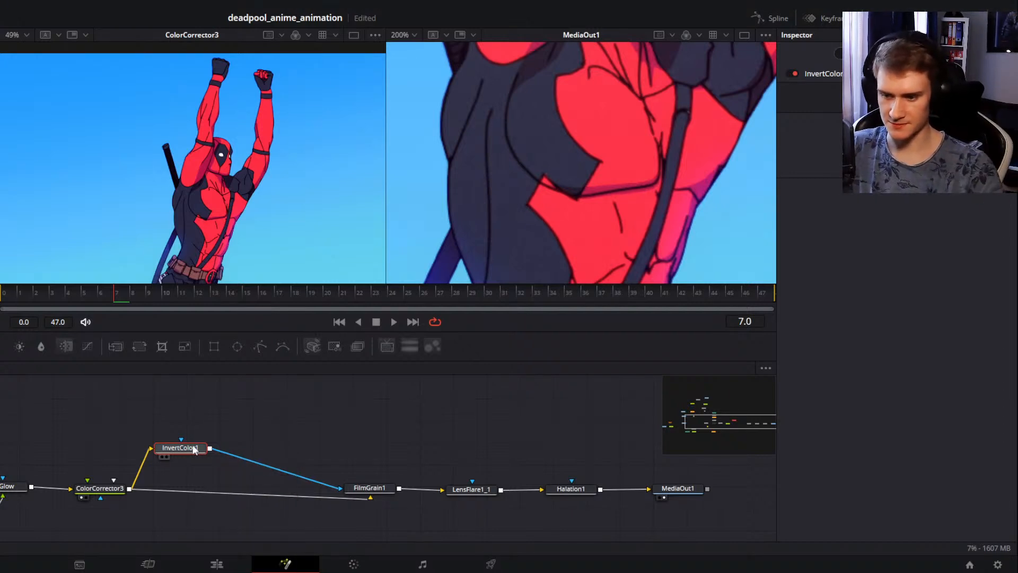
drag(335, 487, 259, 459)
scroll(551, 205, down, 5)
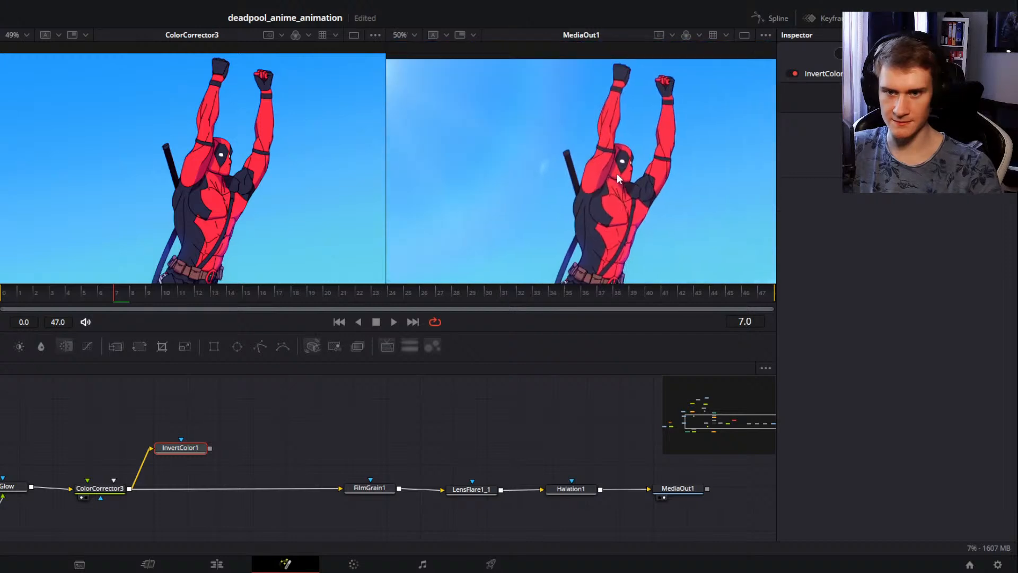
scroll(578, 148, up, 3)
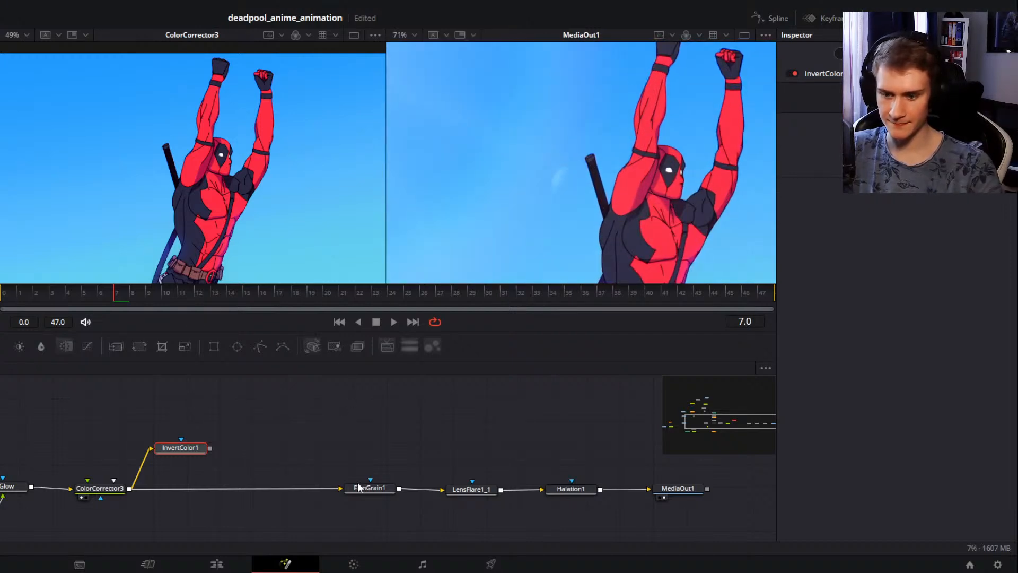
Step: Set FilmGrain1's Grain Size to 0.551, Softness to 0.354 and Grain Strength to 0.48
click(359, 487)
drag(871, 215, 910, 229)
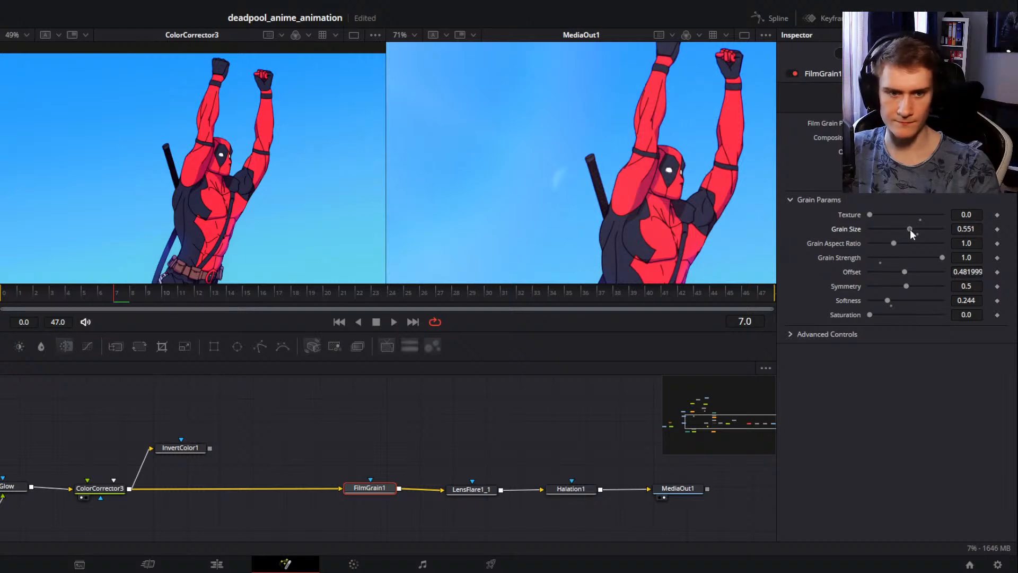
mouse_move(889, 301)
mouse_down()
mouse_move(907, 299)
mouse_move(895, 299)
mouse_up()
drag(940, 258, 918, 258)
scroll(587, 200, down, 2)
drag(646, 214, 592, 164)
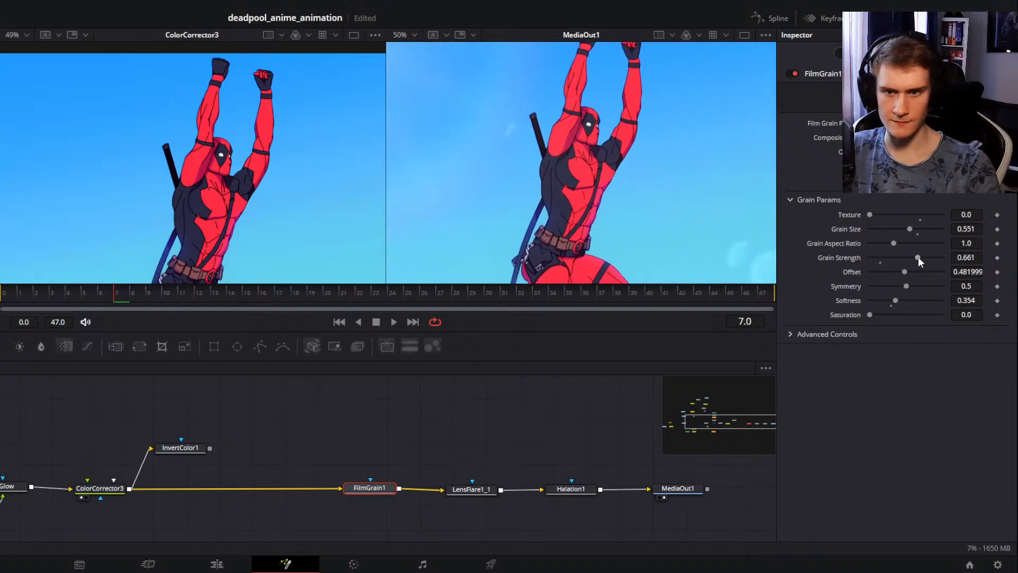
drag(917, 257, 904, 258)
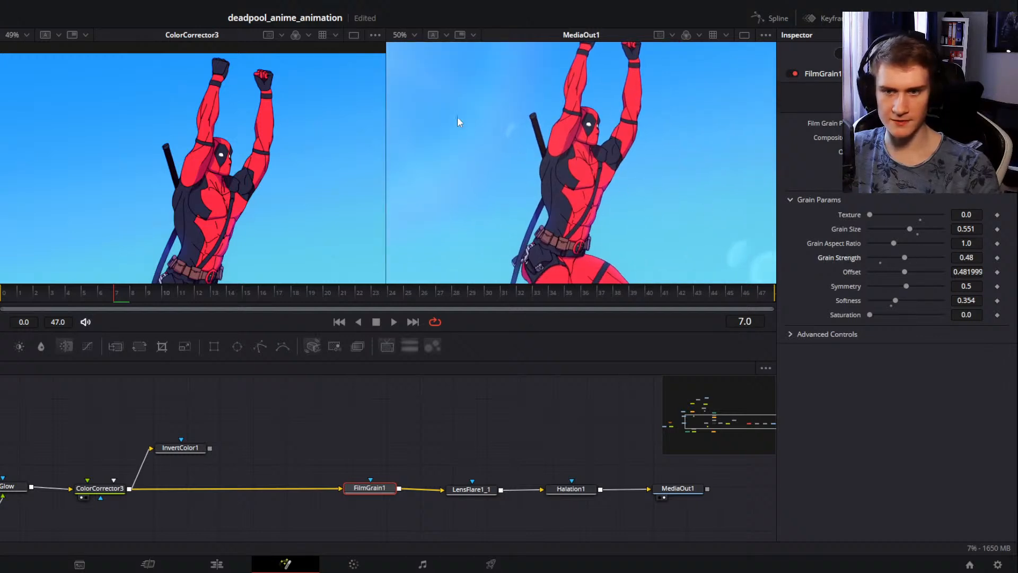
Step: Examine the adjusted grain in the sky around the sun and on Deadpool's upper body
scroll(493, 143, up, 2)
mouse_move(532, 173)
mouse_down()
mouse_move(609, 186)
mouse_move(609, 164)
mouse_move(547, 170)
mouse_up()
scroll(548, 171, up, 1)
scroll(561, 171, down, 2)
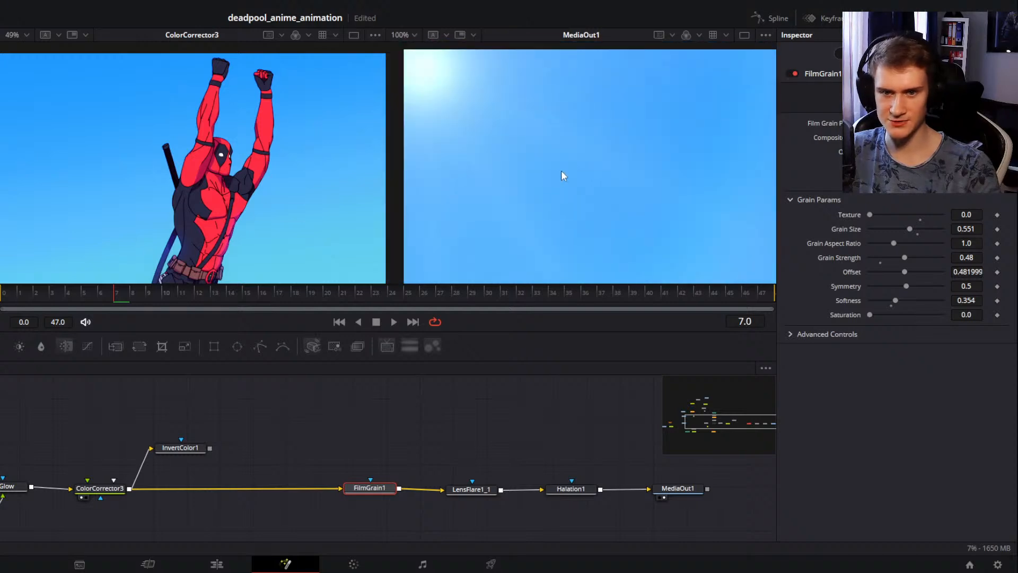
drag(666, 216, 456, 111)
drag(673, 177, 622, 210)
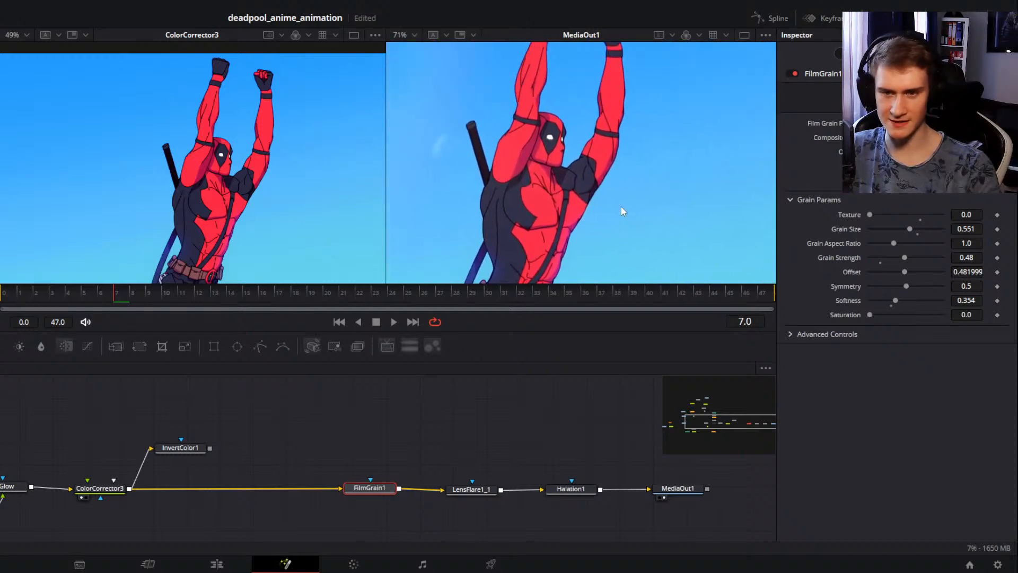
scroll(591, 173, up, 3)
drag(592, 174, 598, 44)
scroll(637, 186, down, 3)
scroll(626, 177, up, 1)
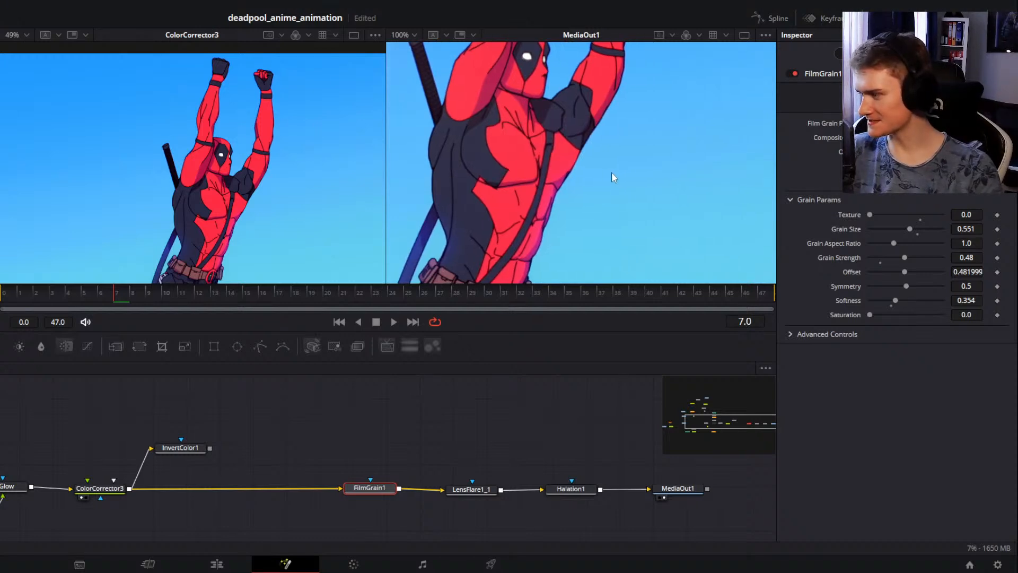
Step: Examine the grain on the raised arms, belt, legs and sword at several magnifications
scroll(630, 175, up, 5)
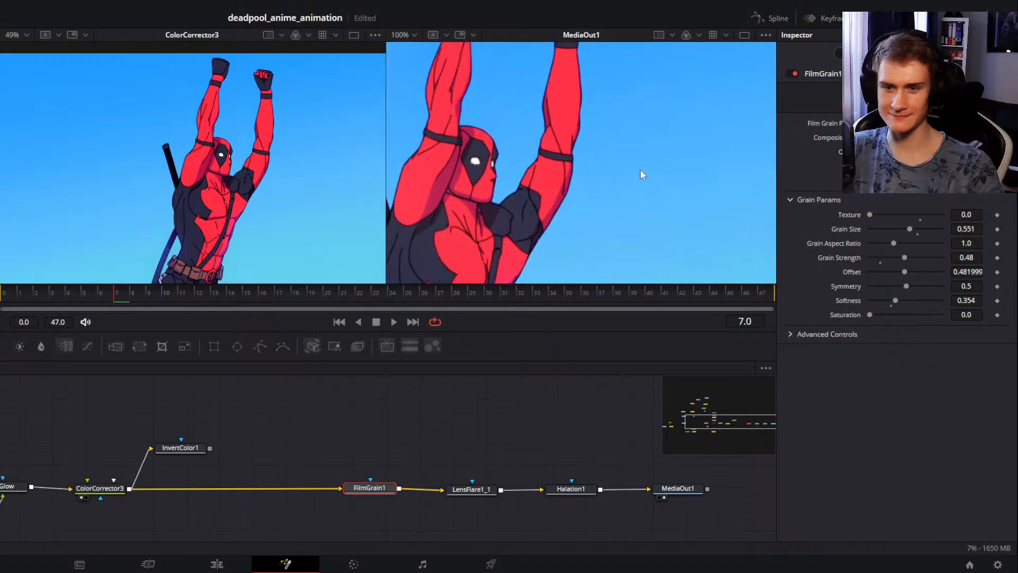
scroll(606, 171, up, 2)
scroll(577, 170, down, 4)
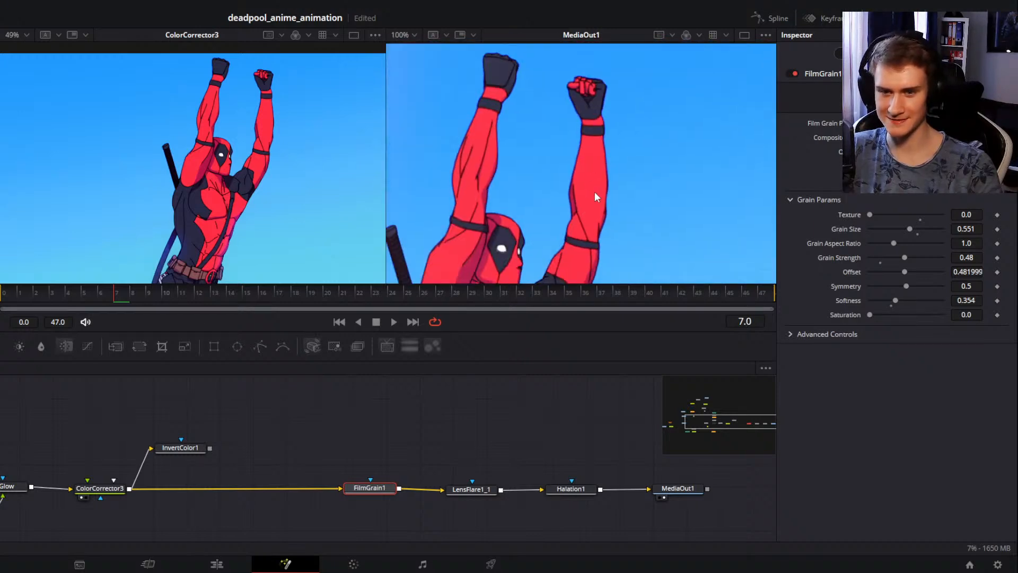
scroll(615, 159, down, 3)
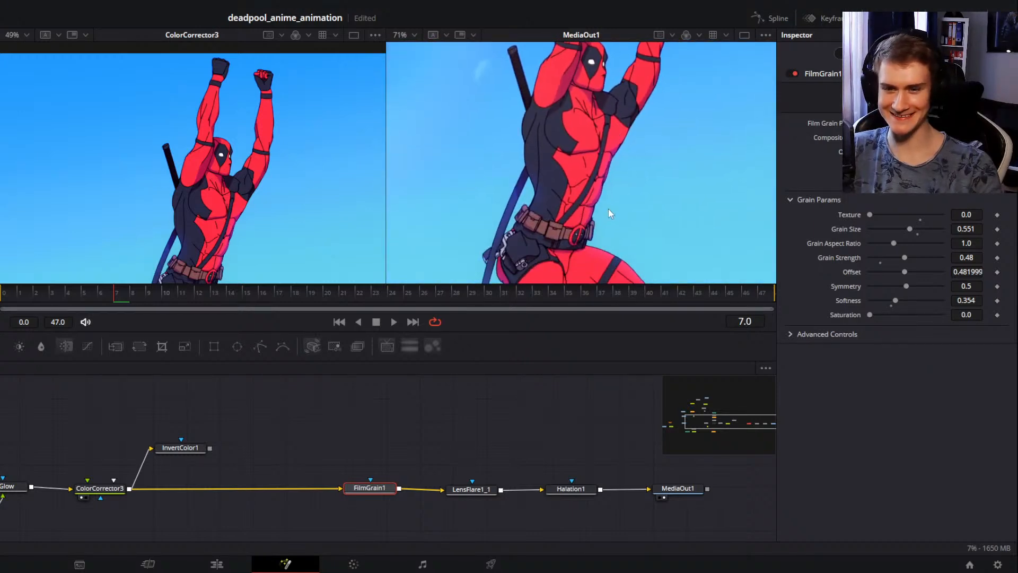
scroll(609, 208, down, 2)
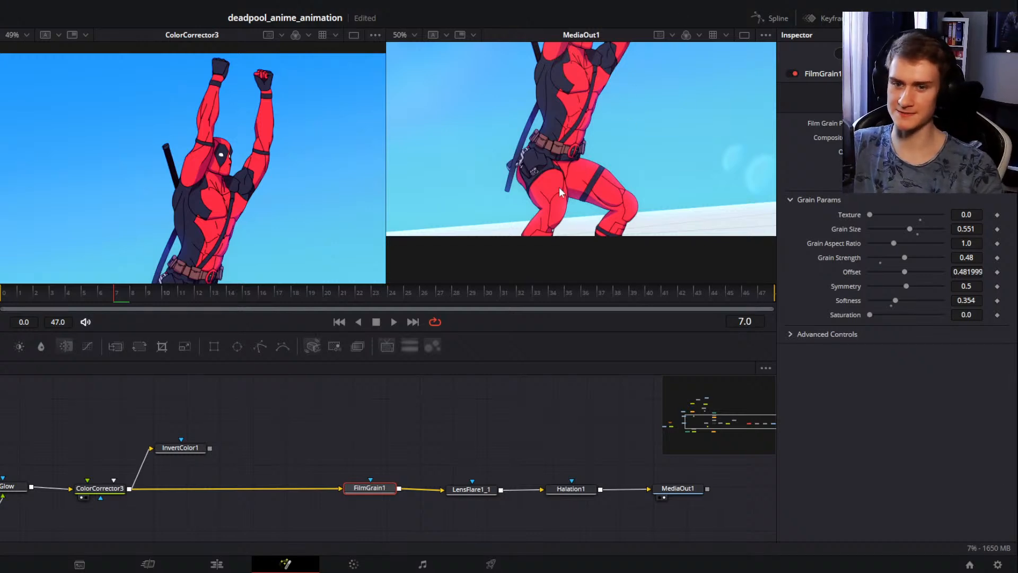
drag(585, 109, 545, 206)
scroll(602, 182, up, 4)
scroll(602, 182, down, 2)
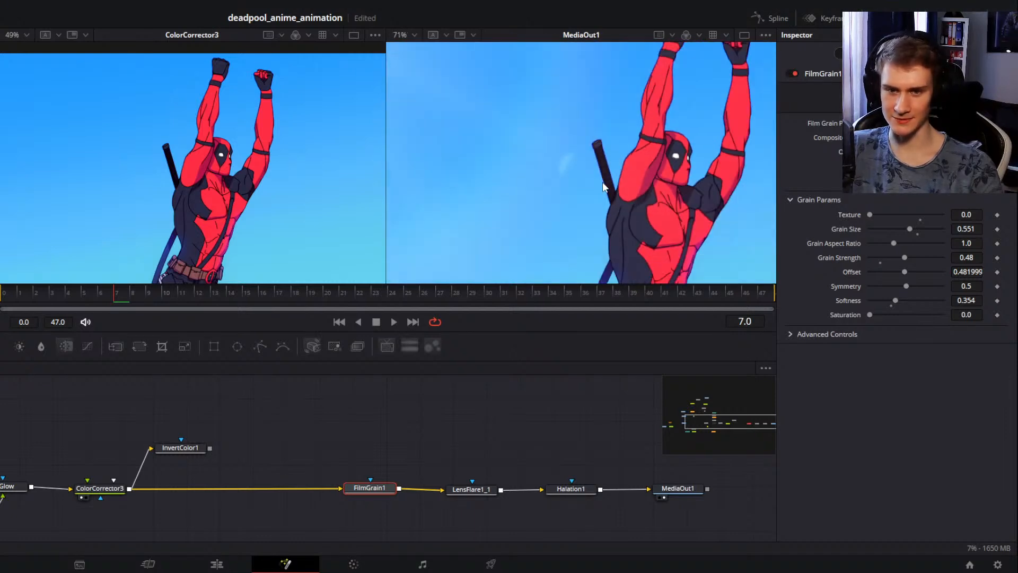
scroll(571, 180, up, 2)
scroll(571, 180, down, 1)
drag(571, 184, 559, 141)
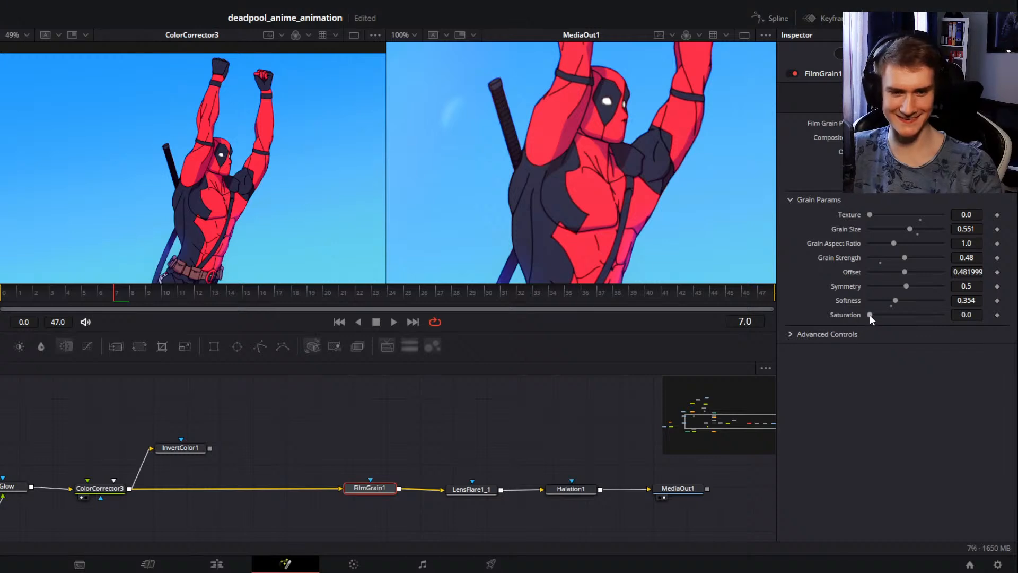
Step: Try a higher Saturation on FilmGrain1's grain and return it to 0.0
drag(870, 315, 898, 315)
drag(965, 315, 863, 313)
drag(527, 145, 671, 206)
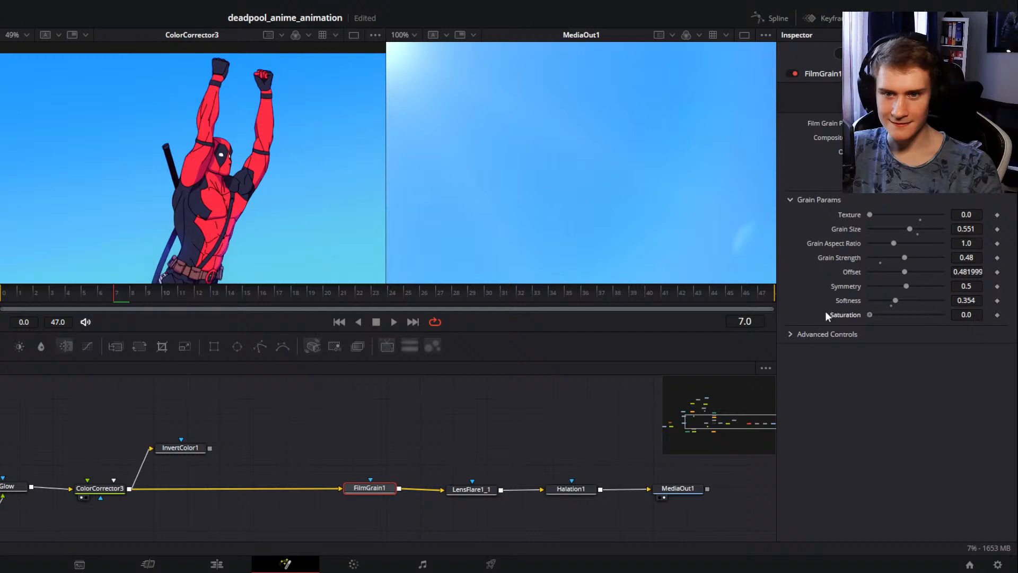
drag(997, 319, 859, 314)
Step: Review the monochrome grain over the whole frame and in the sky beside the figure
scroll(562, 150, down, 4)
drag(670, 198, 657, 179)
scroll(583, 135, up, 1)
scroll(657, 179, up, 3)
drag(521, 170, 679, 186)
scroll(605, 179, down, 2)
drag(606, 179, 649, 169)
Step: Scrub to frame 37 and inspect the grain on Deadpool's shoulder, mask and torso in that pose
drag(131, 297, 504, 297)
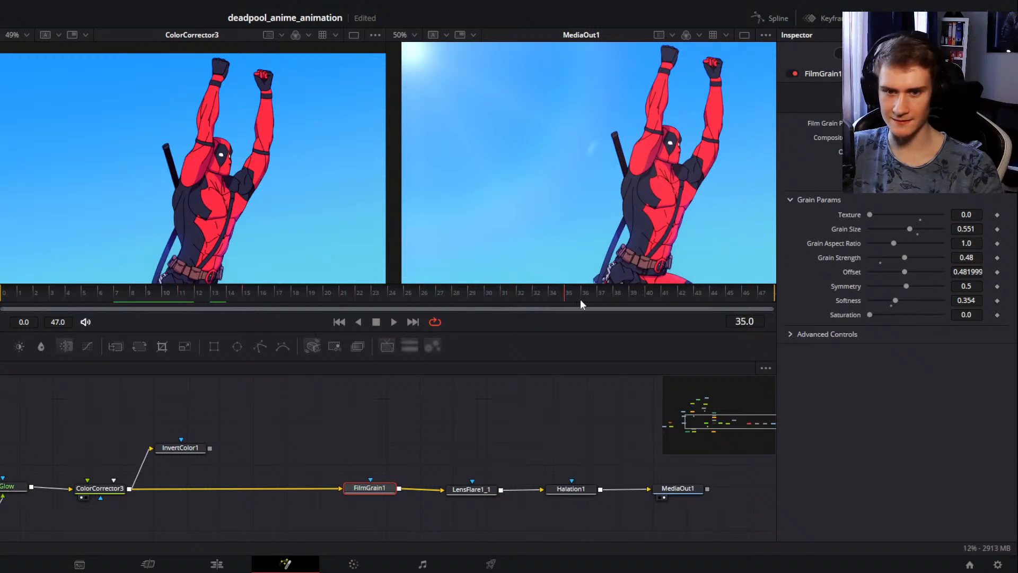
drag(580, 299, 606, 293)
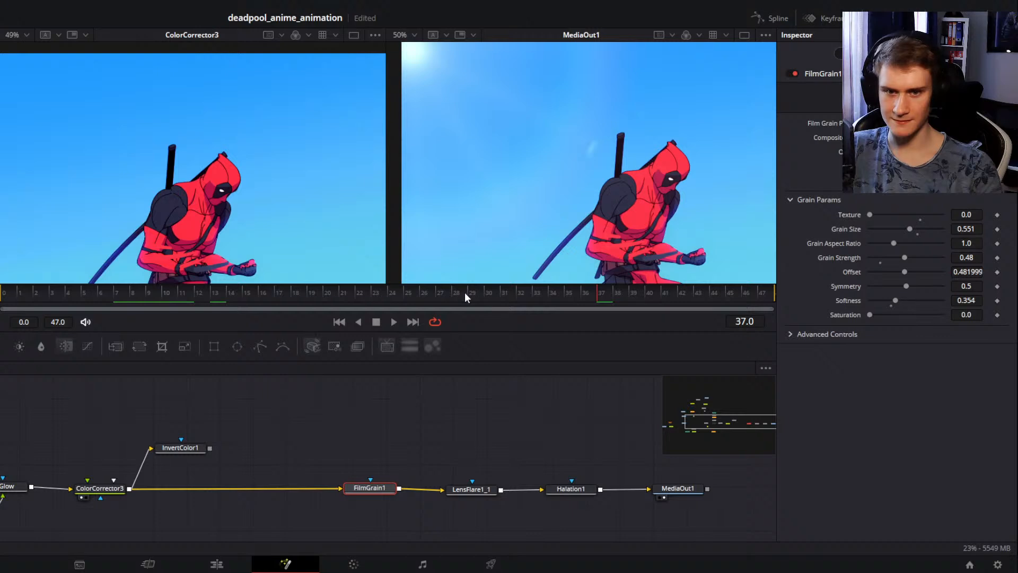
scroll(553, 190, up, 6)
scroll(583, 155, down, 5)
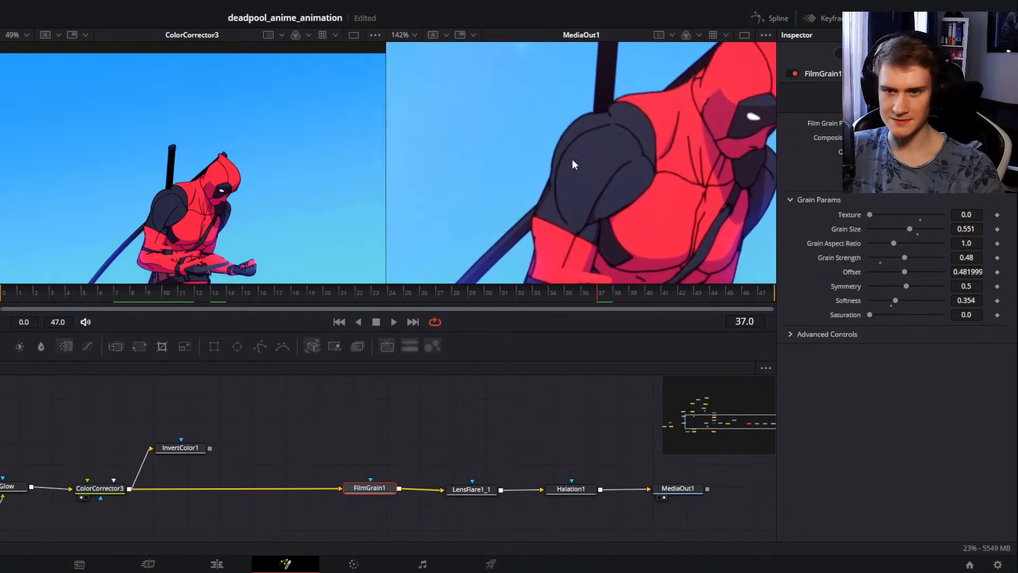
scroll(559, 167, up, 2)
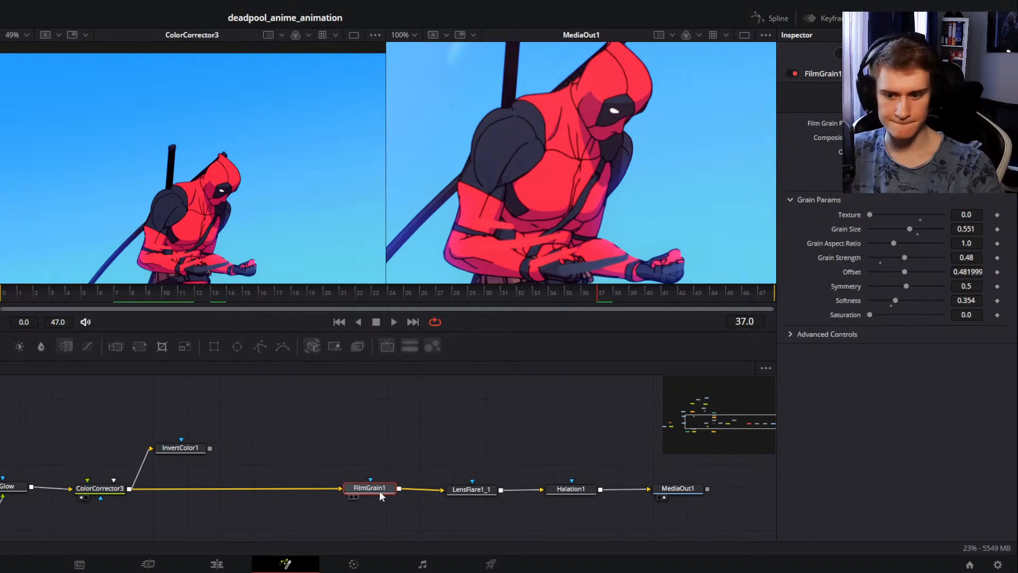
Step: Move the FilmGrain1 node closer to ColorCorrector3 and expand its Advanced Controls
drag(380, 491, 281, 490)
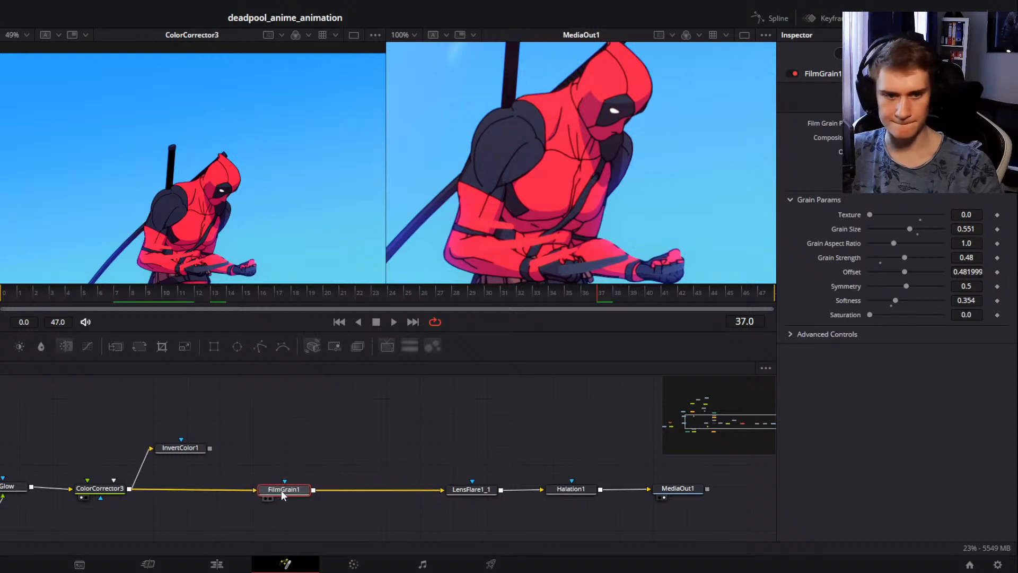
click(786, 335)
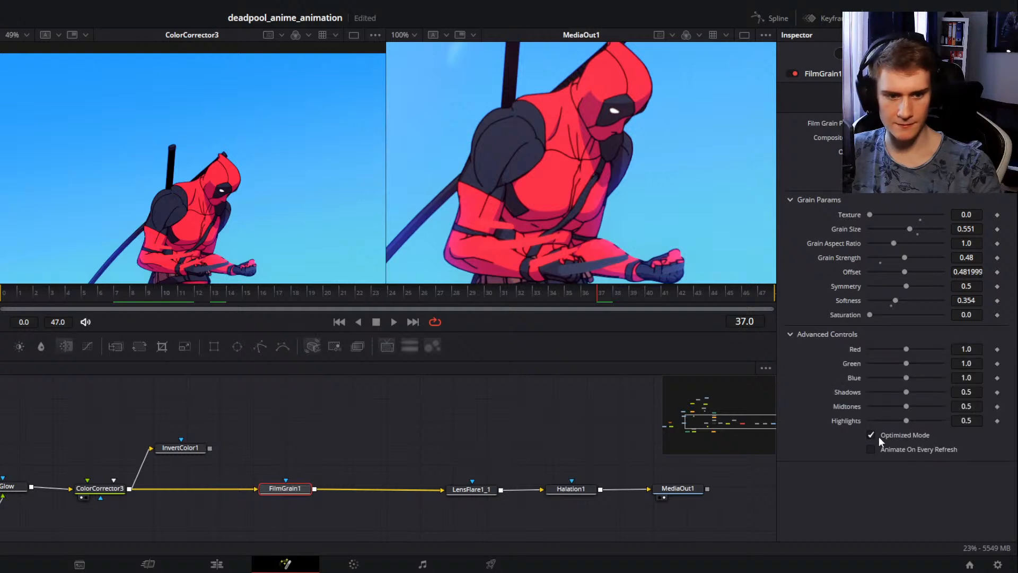
Step: Try lower Shadows, Red and Highlights levels on FilmGrain1's grain and restore each one
drag(906, 420, 894, 393)
key(ctrl+z)
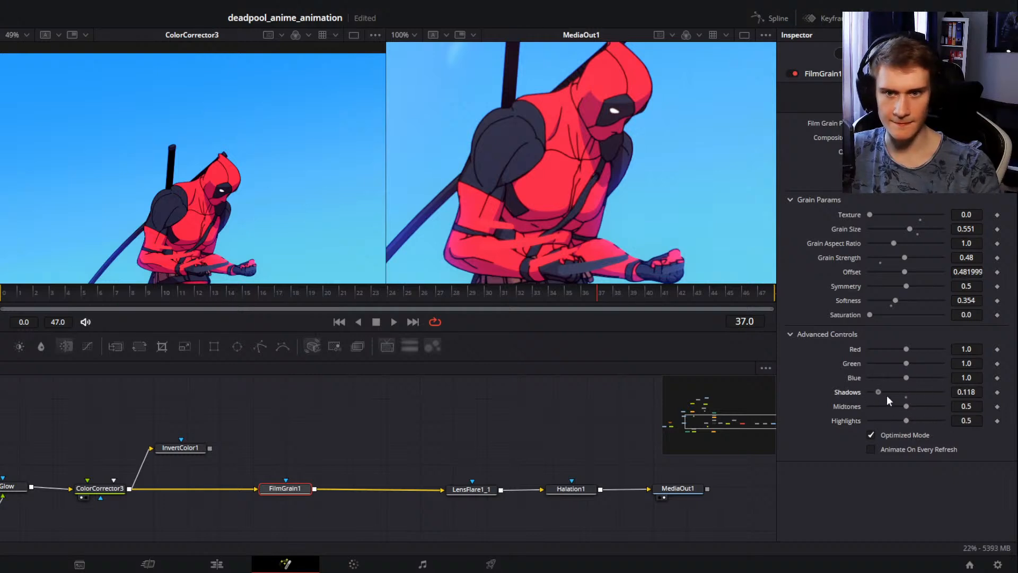
key(ctrl+z)
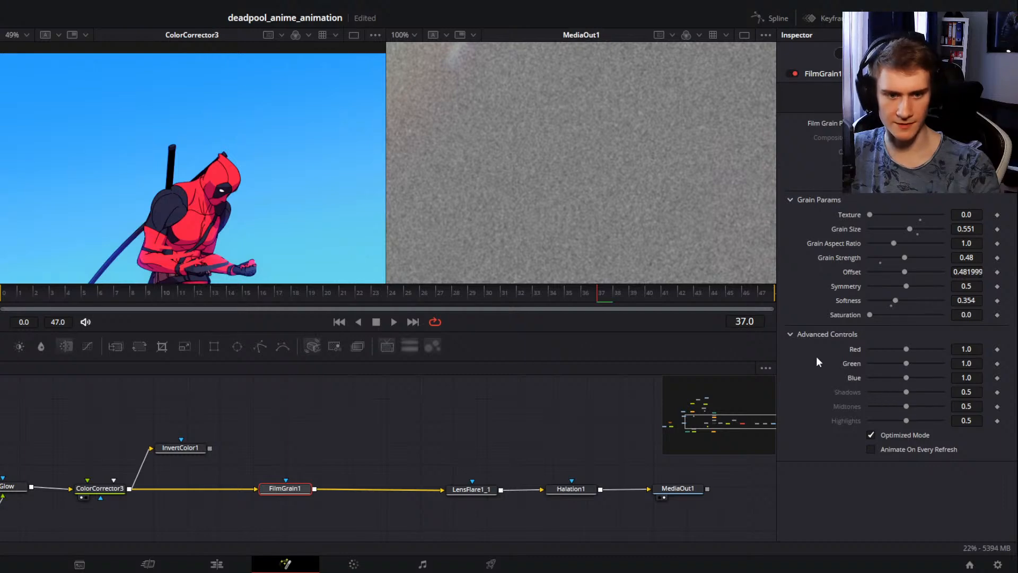
drag(906, 349, 890, 350)
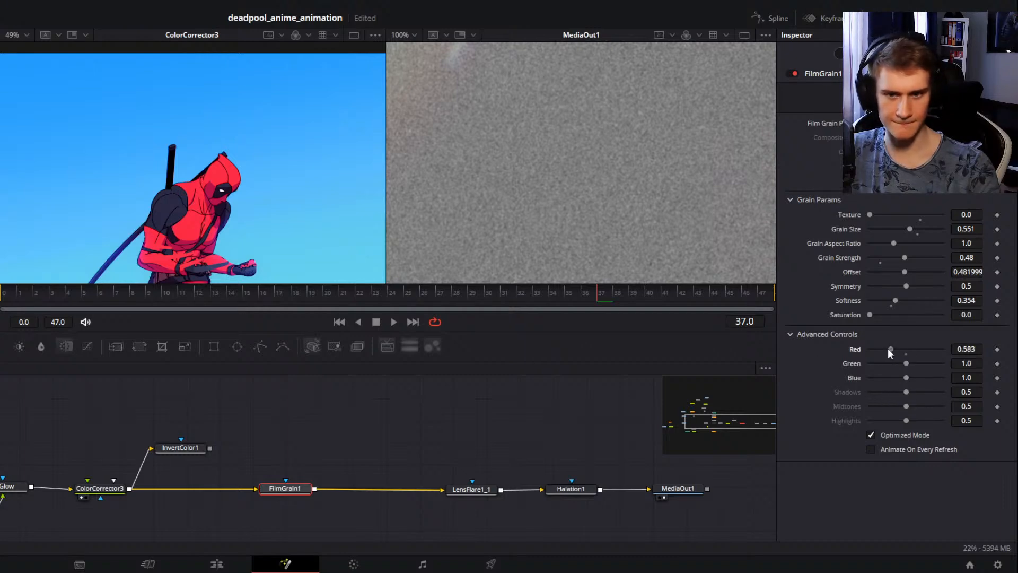
double_click(856, 349)
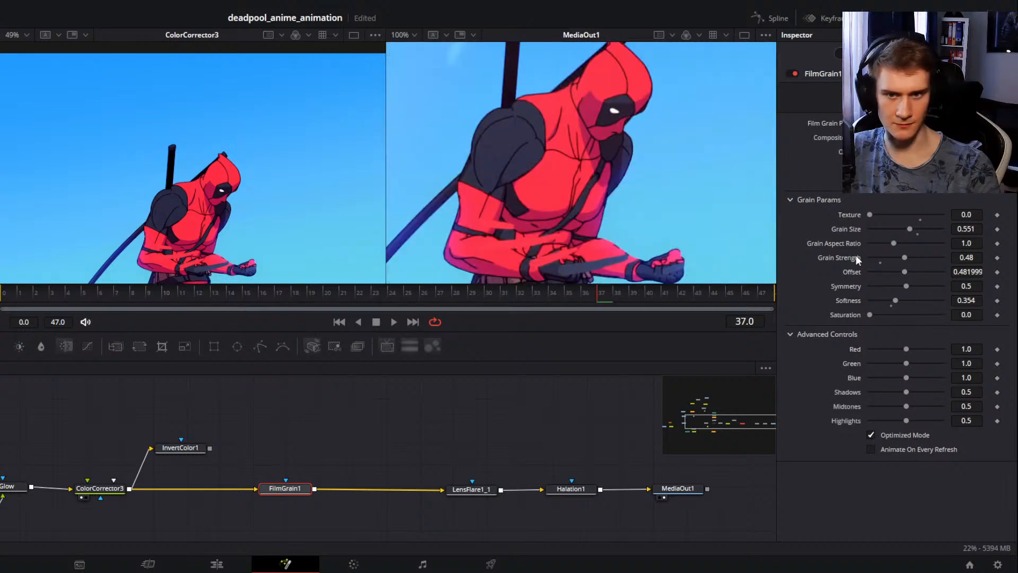
drag(605, 190, 587, 176)
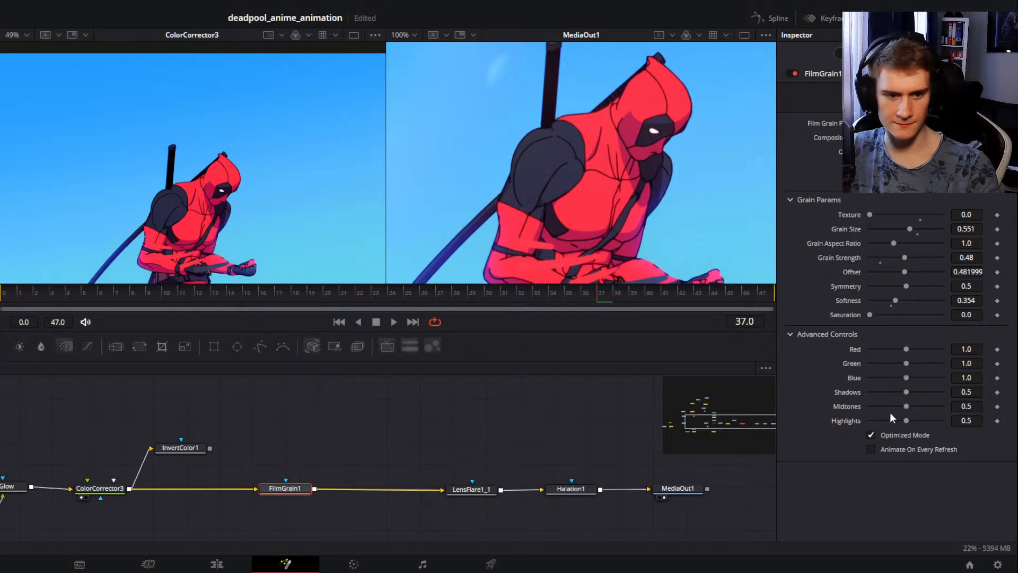
drag(907, 421, 886, 422)
key(ctrl+z)
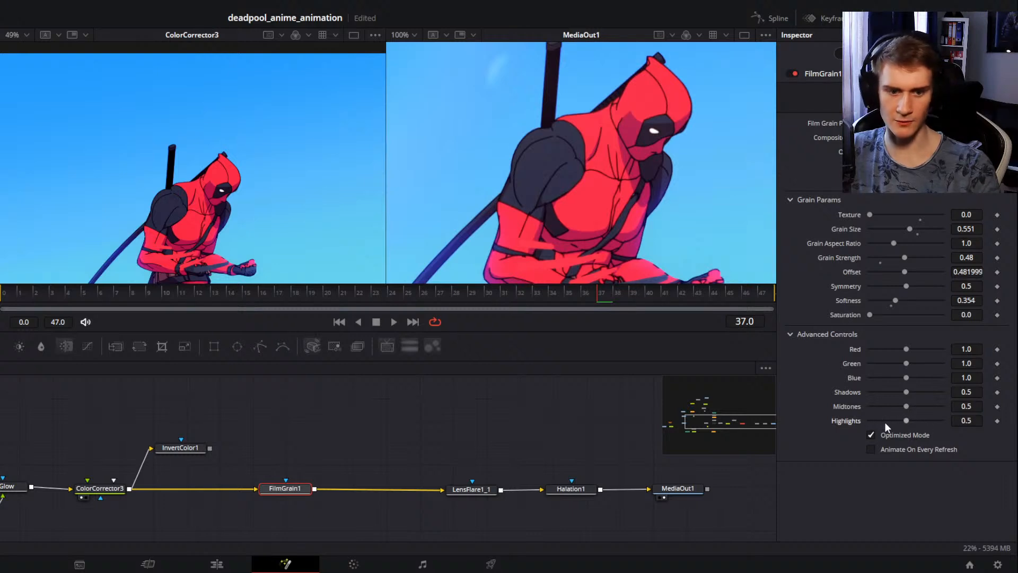
Step: Delete the unused InvertColor1 node and select FilmGrain1 again
click(196, 446)
key(Delete)
click(293, 488)
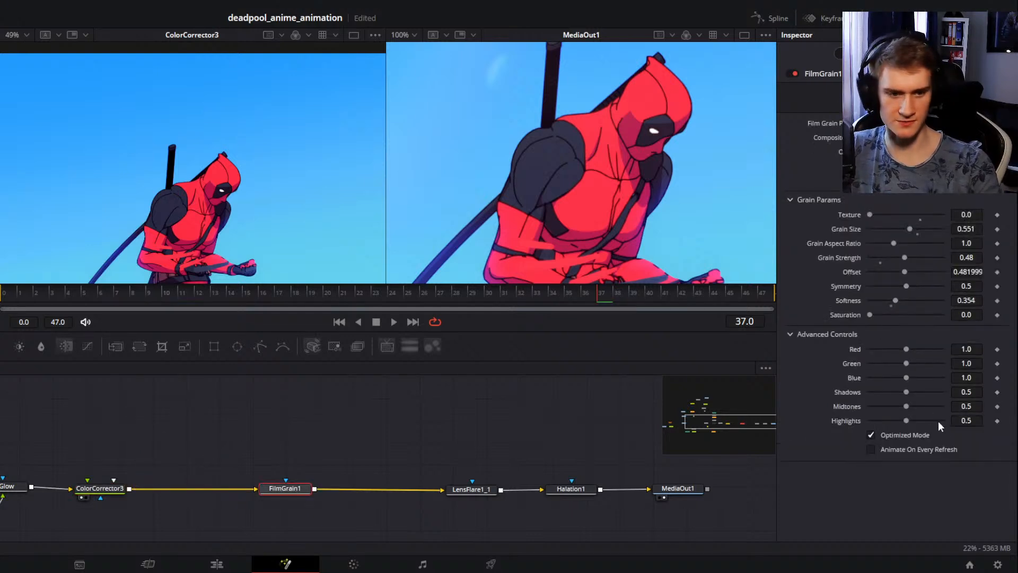
Step: Set FilmGrain1's Highlights, Midtones and Shadows to 0.0 while viewing the bright sky around the sun
scroll(584, 228, up, 1)
scroll(584, 227, down, 1)
drag(509, 154, 710, 281)
scroll(593, 206, up, 1)
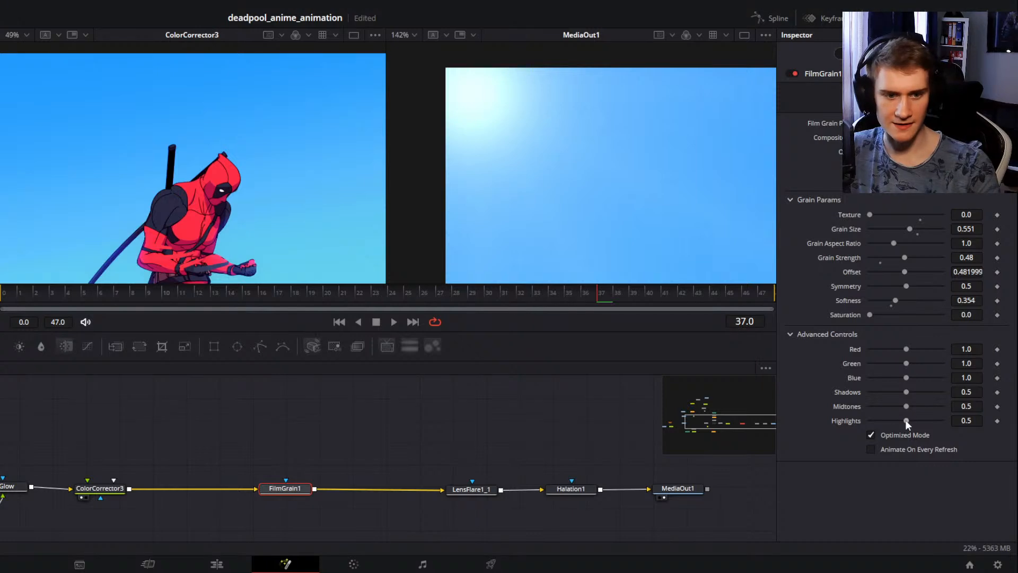
drag(906, 419, 841, 419)
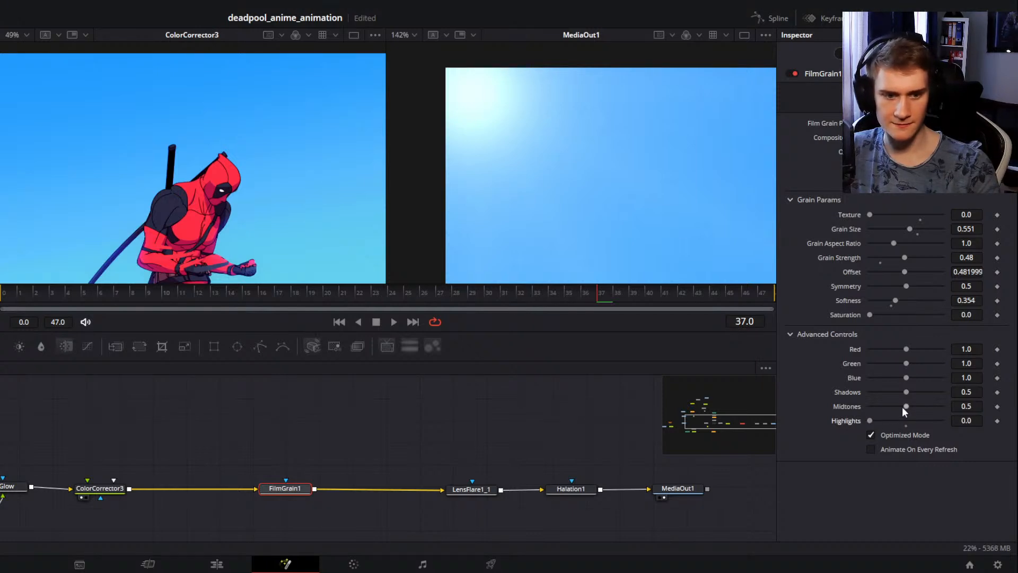
drag(903, 407, 859, 388)
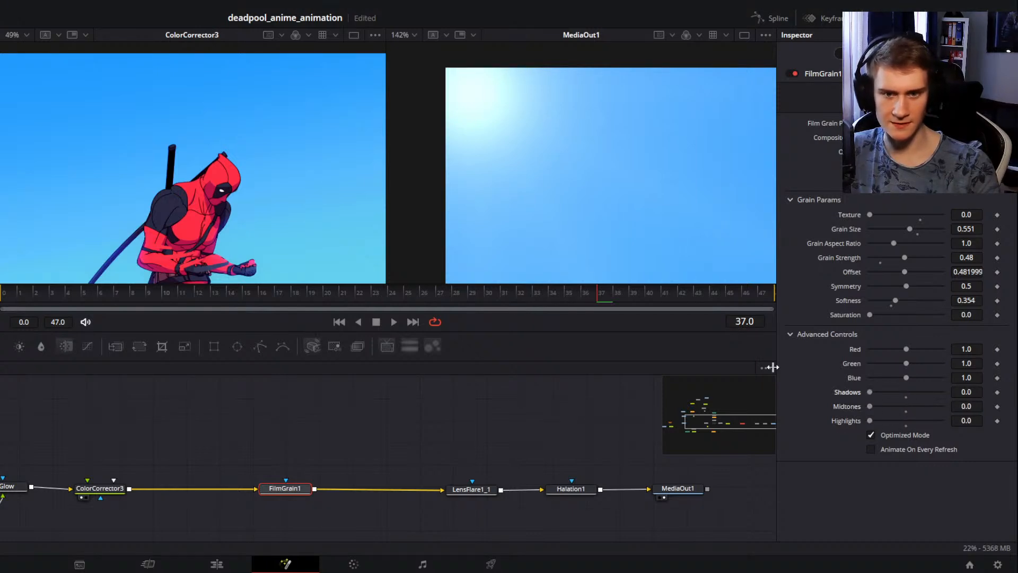
Step: Set FilmGrain1's Shadows to 1.0 and inspect the grain on Deadpool's dark shoulder
scroll(609, 202, down, 4)
drag(735, 270, 619, 150)
scroll(632, 188, up, 4)
drag(631, 189, 675, 238)
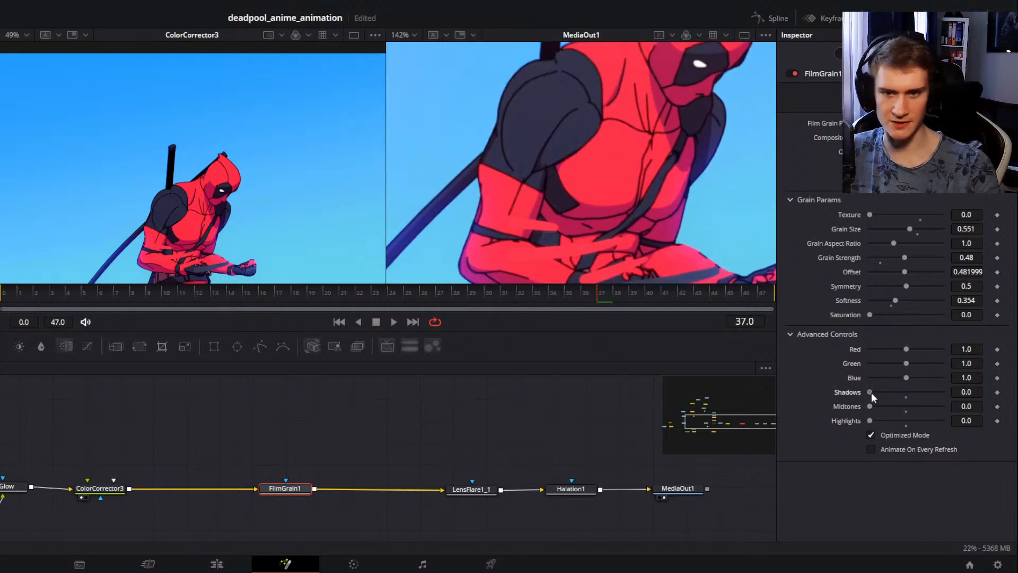
drag(871, 392, 933, 395)
drag(633, 158, 687, 232)
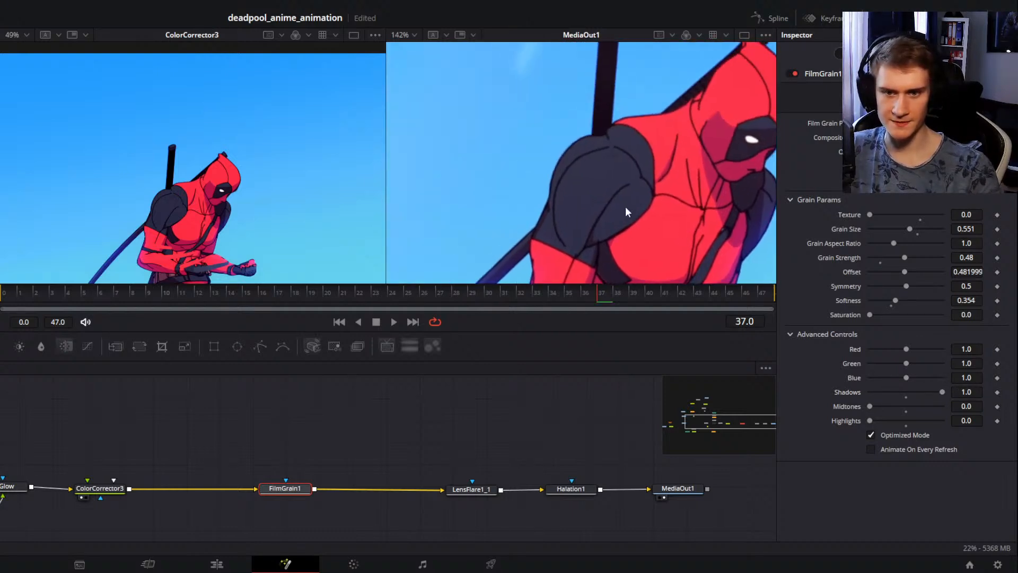
scroll(625, 207, up, 5)
Step: Set FilmGrain1's Highlights to 1.0 and inspect the grain in the sky and on the shoulder and torso
scroll(625, 207, down, 10)
drag(521, 142, 554, 204)
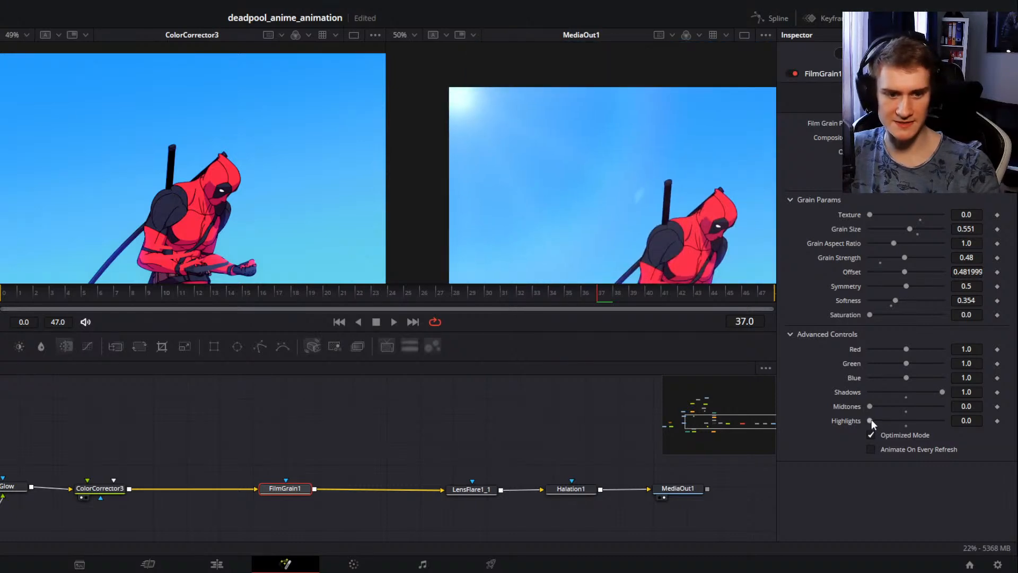
drag(870, 420, 895, 423)
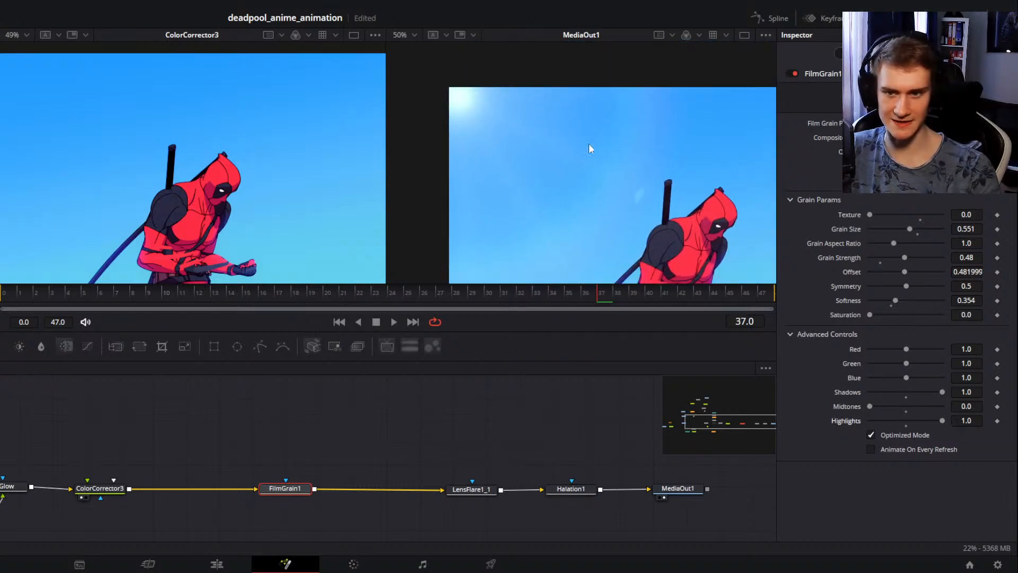
scroll(584, 141, up, 5)
scroll(552, 159, up, 2)
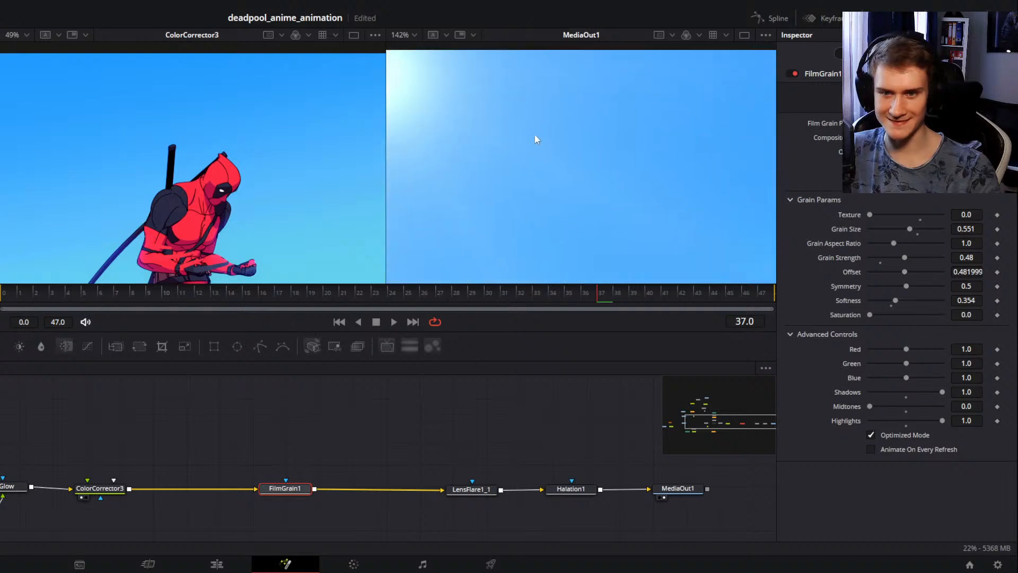
scroll(562, 138, down, 4)
scroll(580, 170, up, 2)
scroll(582, 173, up, 3)
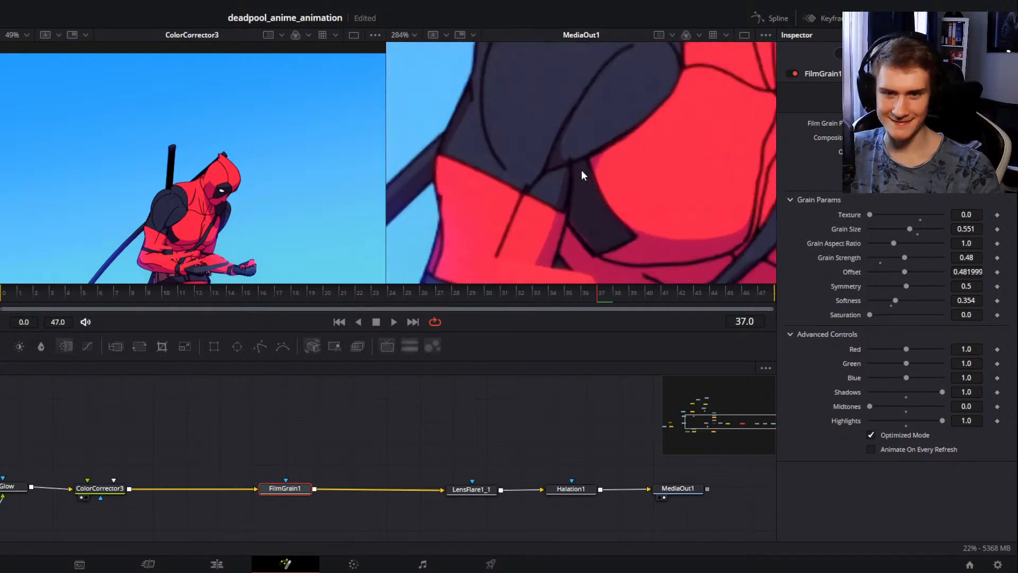
scroll(636, 198, down, 5)
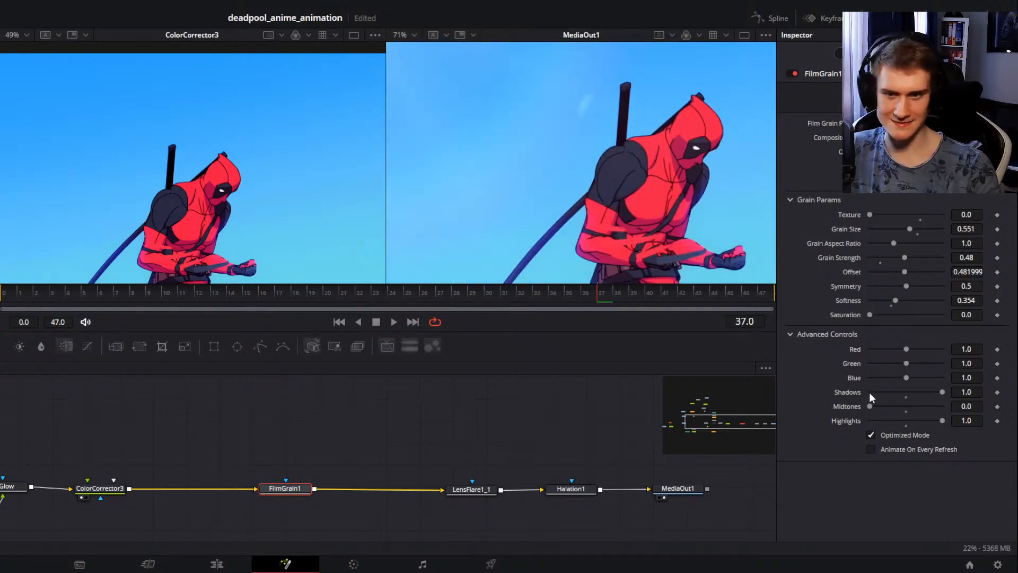
Step: Set FilmGrain1's Highlights, Midtones and Shadows back to 0.5 each
click(966, 421)
text(0.5)
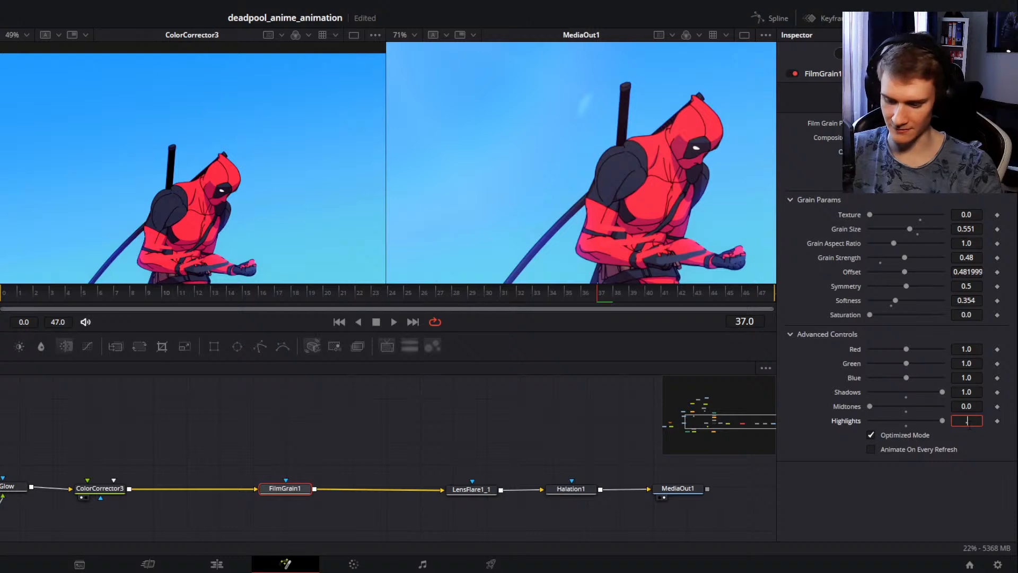
key(Return)
click(966, 406)
key(BackSpace)
text(.5)
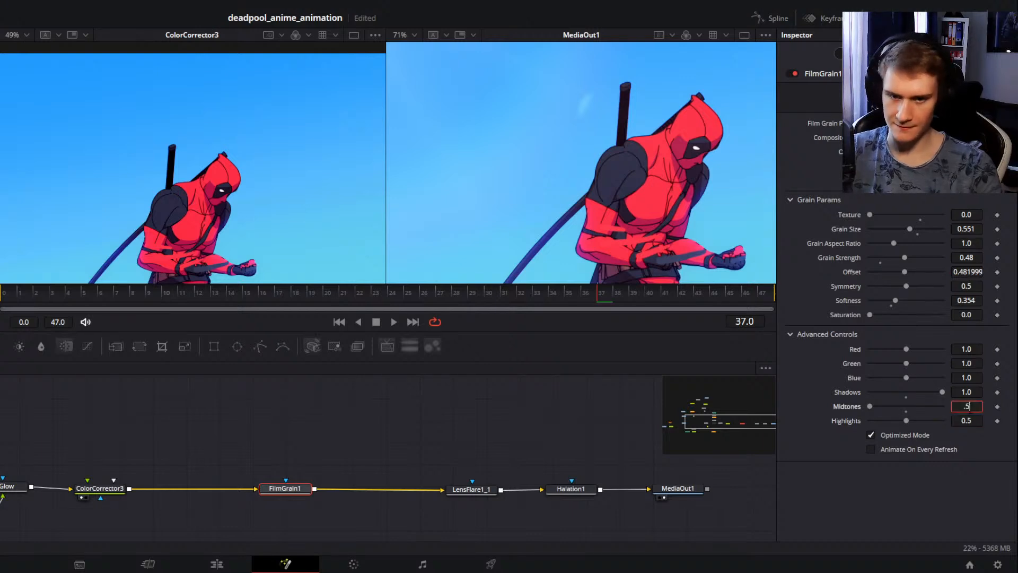
key(Tab)
double_click(967, 393)
text(.5)
key(Tab)
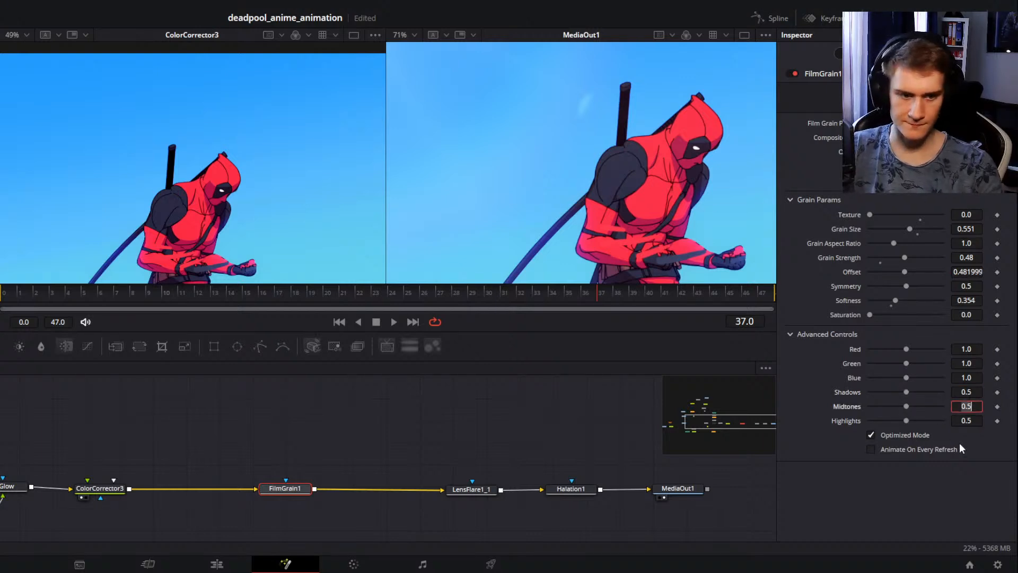
Step: Review the whole output frame and nudge the FilmGrain1 node slightly towards ColorCorrector3
scroll(597, 145, down, 5)
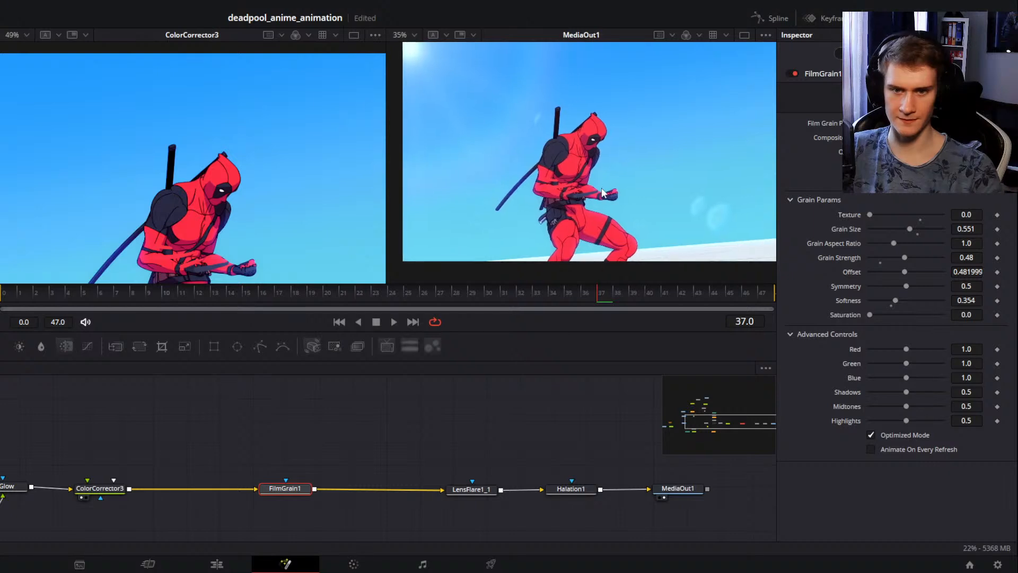
drag(603, 177, 584, 192)
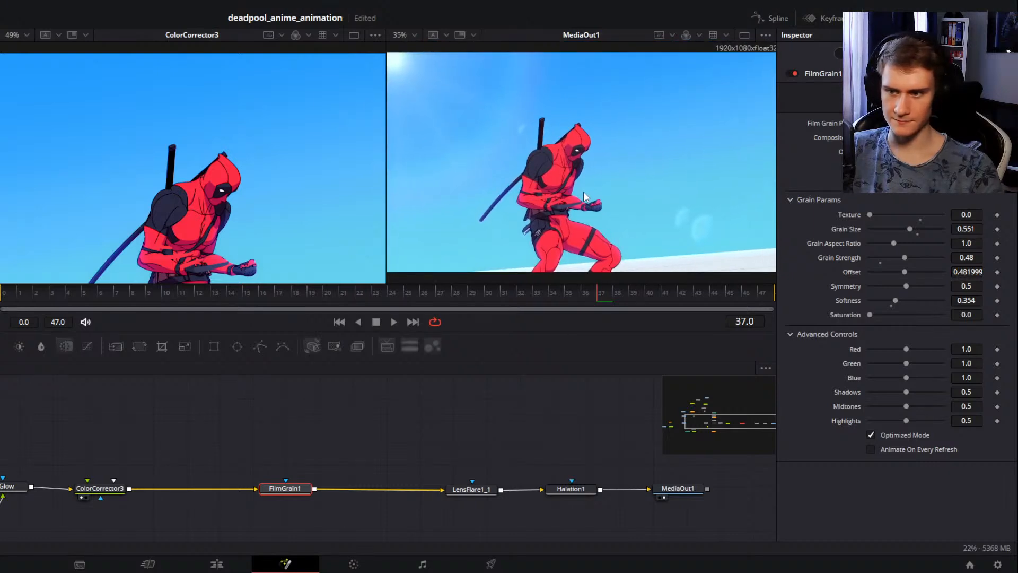
scroll(583, 192, down, 2)
drag(183, 453, 339, 445)
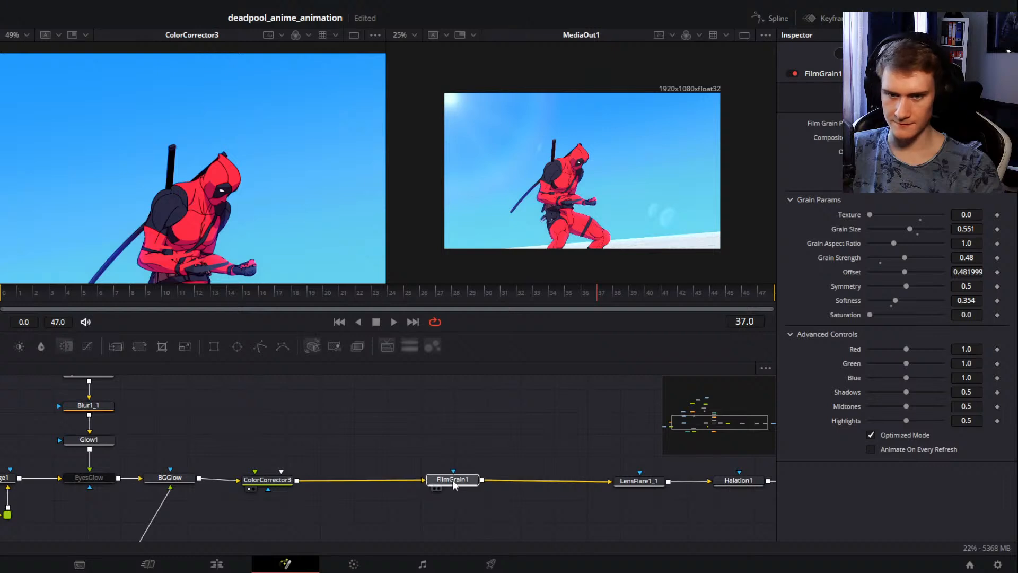
drag(453, 479, 447, 479)
Step: Set the lowest point of the ColorCurves1 curve to In 0.084 and Out 0.0, checking the figure's colours
click(271, 482)
scroll(378, 465, down, 2)
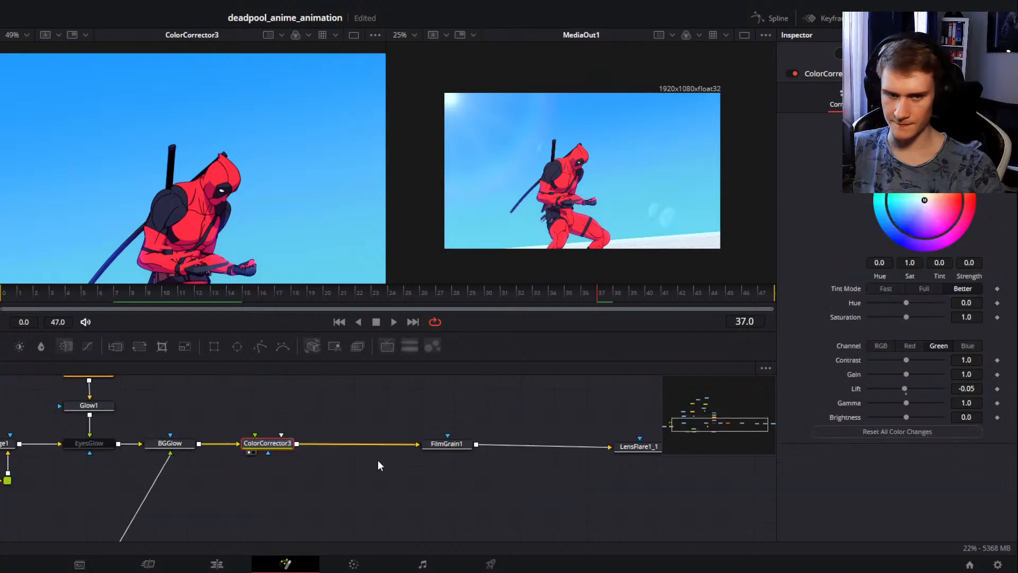
scroll(388, 453, down, 3)
scroll(374, 428, up, 2)
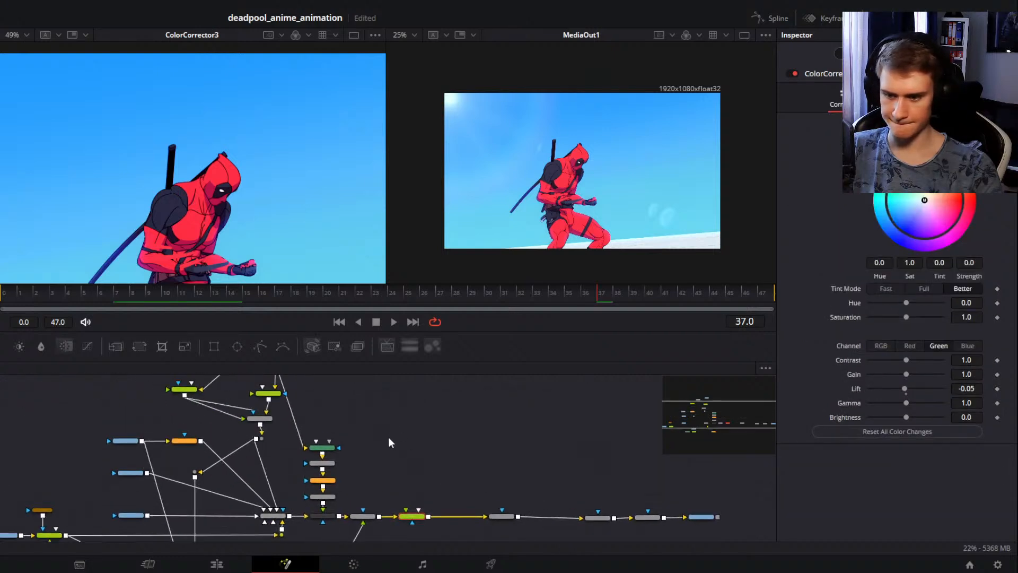
scroll(387, 439, up, 3)
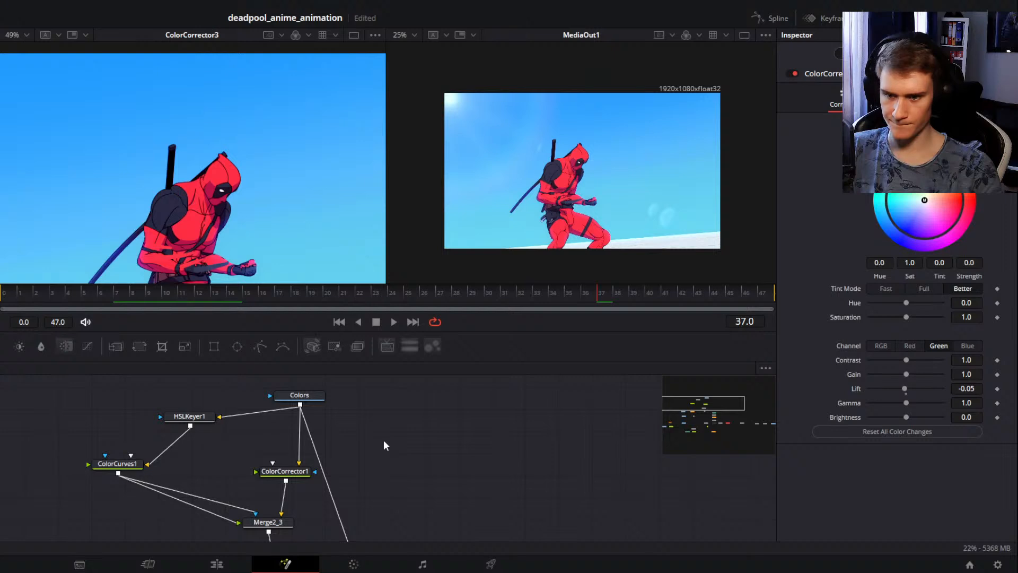
click(118, 463)
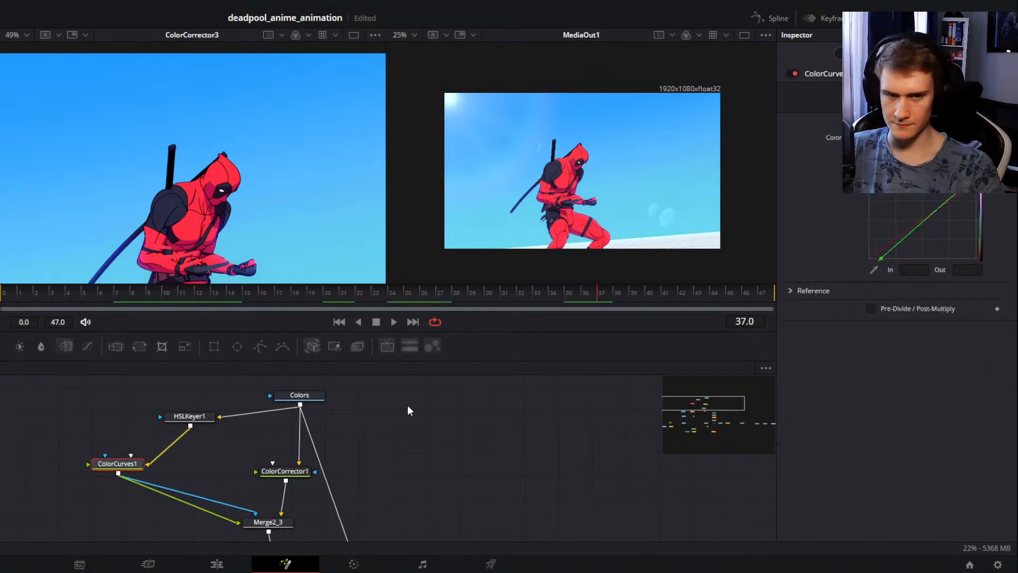
click(881, 259)
drag(881, 259, 909, 269)
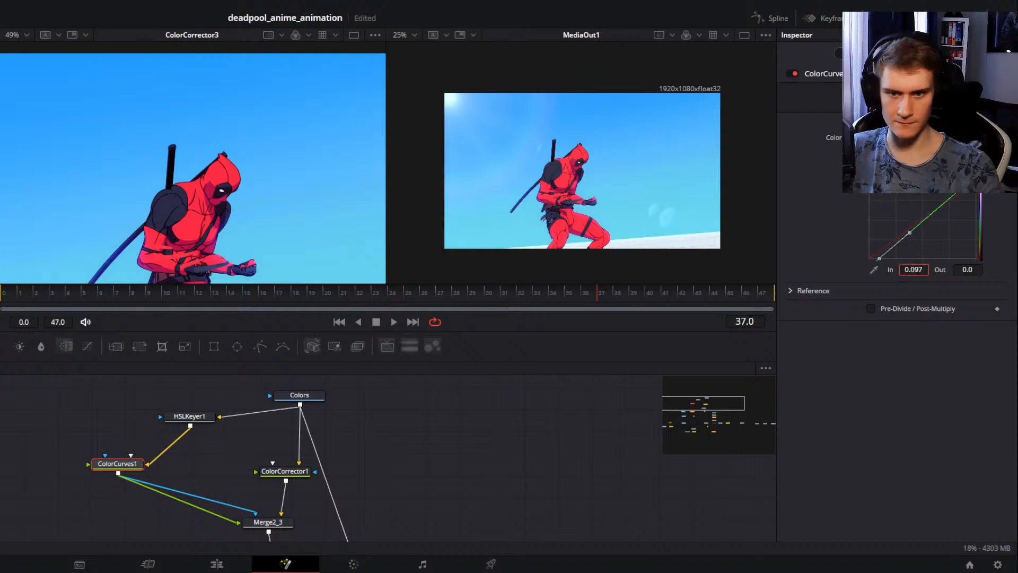
scroll(576, 187, up, 3)
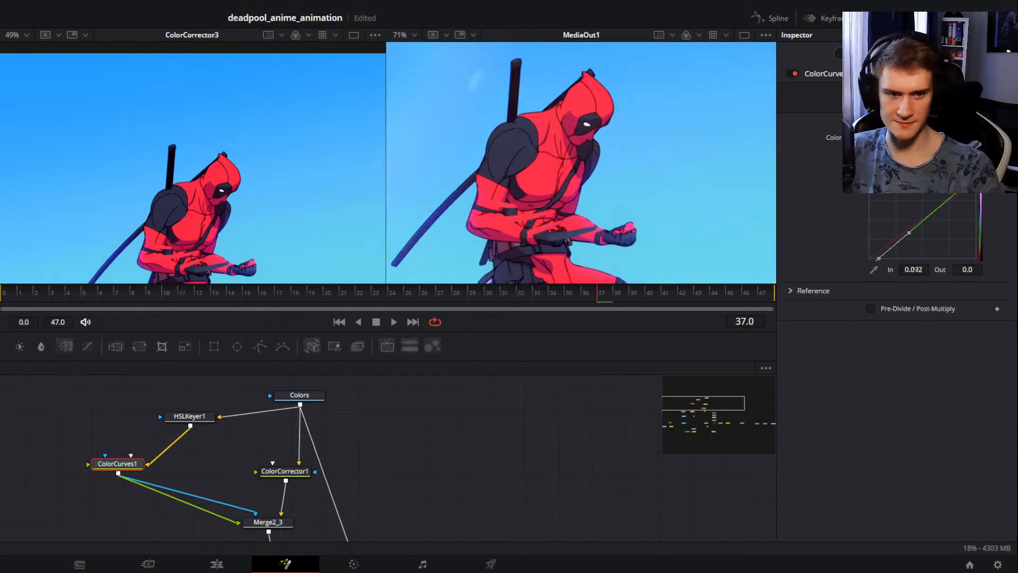
drag(916, 269, 913, 269)
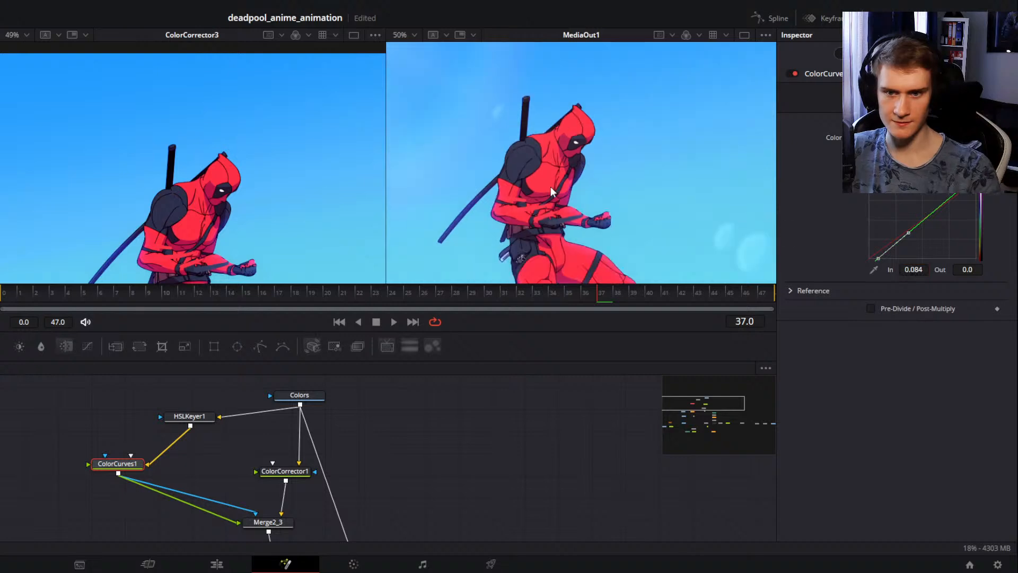
scroll(576, 187, down, 3)
Step: Set ColorCorrector1's Saturation to 1.095 and check the figure in the output frame
click(291, 470)
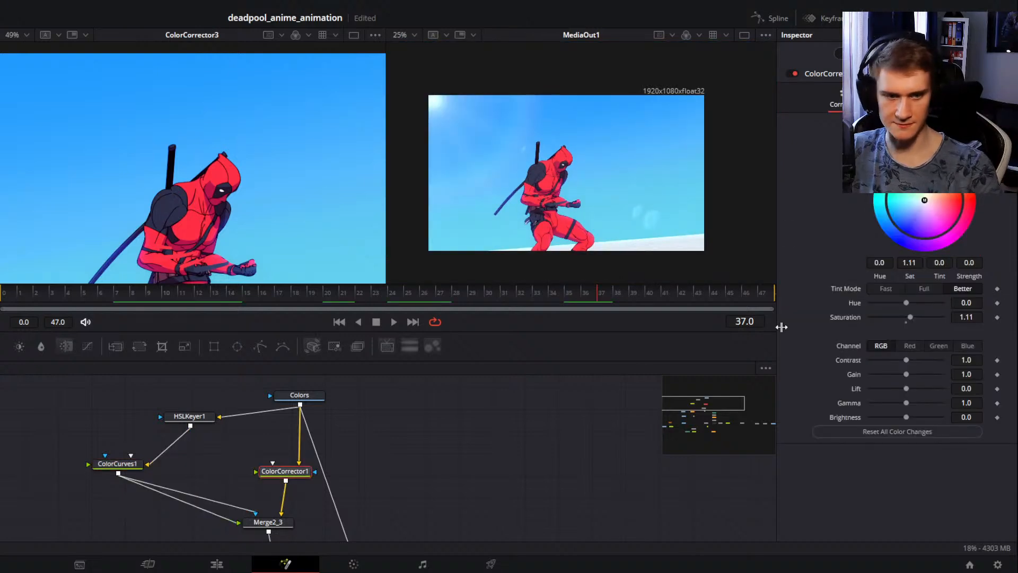
drag(910, 317, 909, 317)
scroll(568, 180, up, 3)
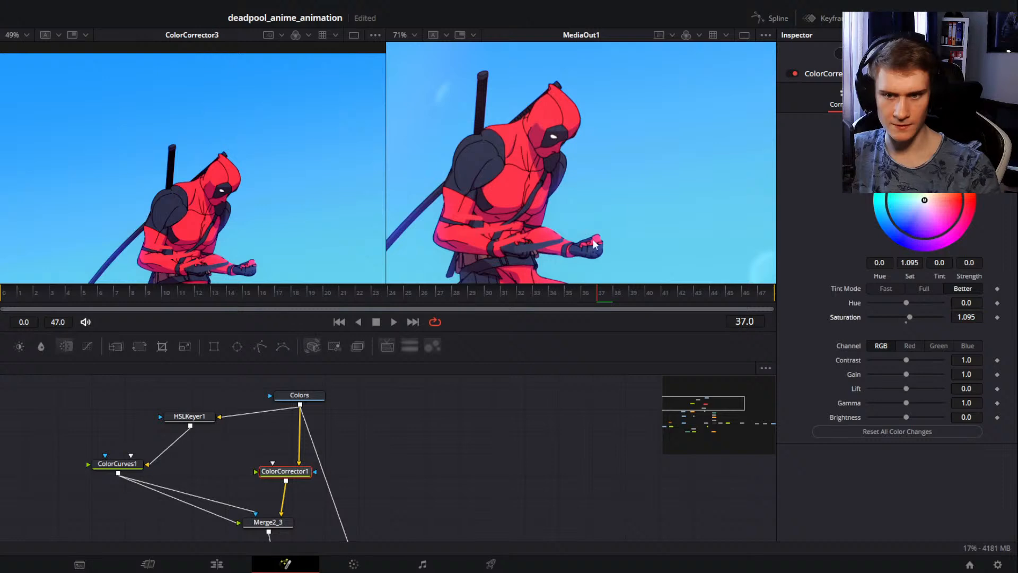
scroll(594, 244, down, 3)
scroll(596, 185, up, 2)
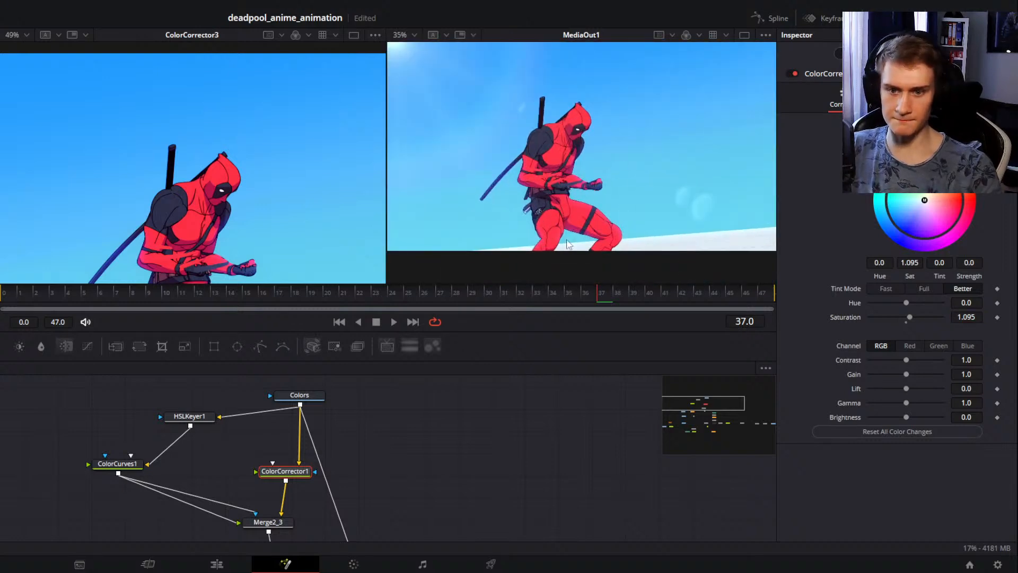
Step: Try a stronger Contrast of 1.41 on ColorCorrector1, compare the figure with the Colors node, and undo the changes
drag(287, 475, 277, 448)
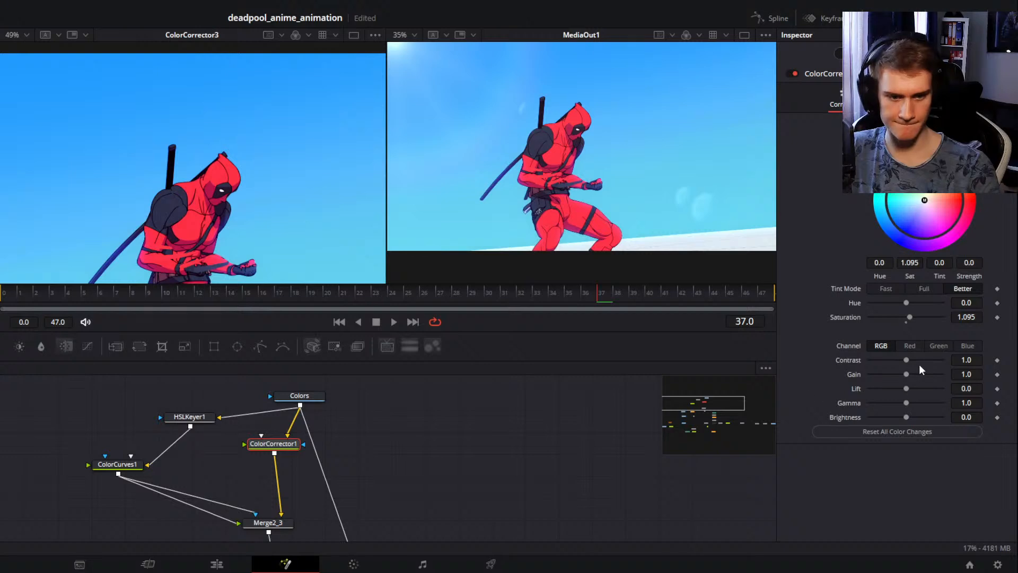
drag(908, 361, 910, 361)
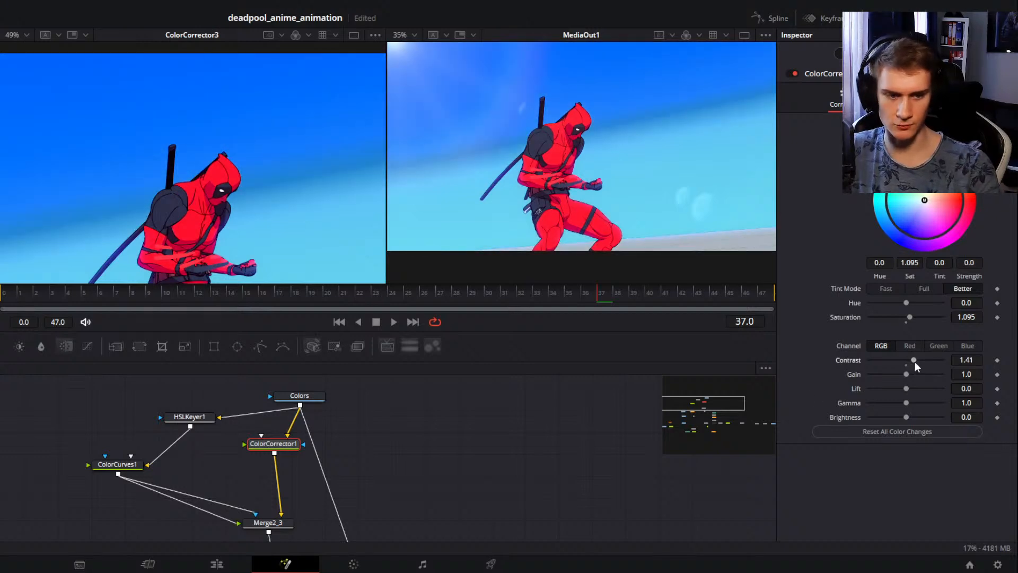
double_click(914, 361)
drag(286, 448, 293, 448)
click(281, 405)
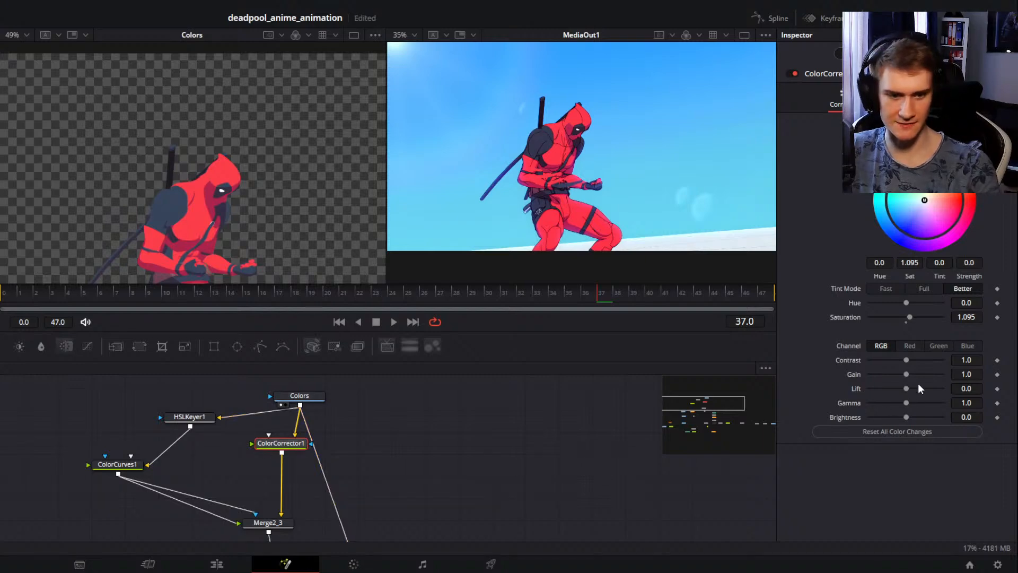
drag(906, 361, 939, 362)
key(ctrl+z)
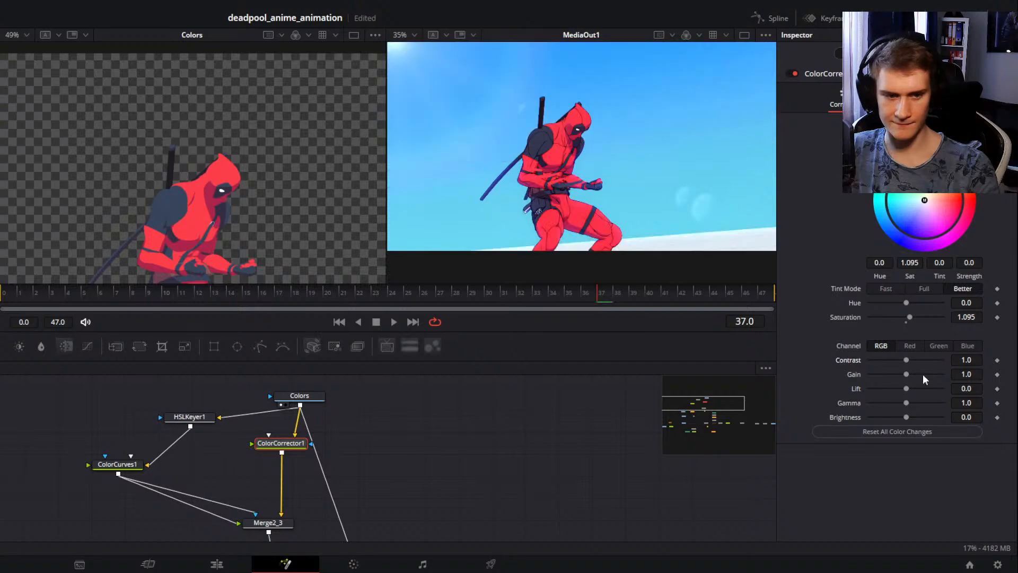
Step: Preview ColorCorrector1 on its own while testing its Contrast and Gain, and place the node just below Colors
click(263, 451)
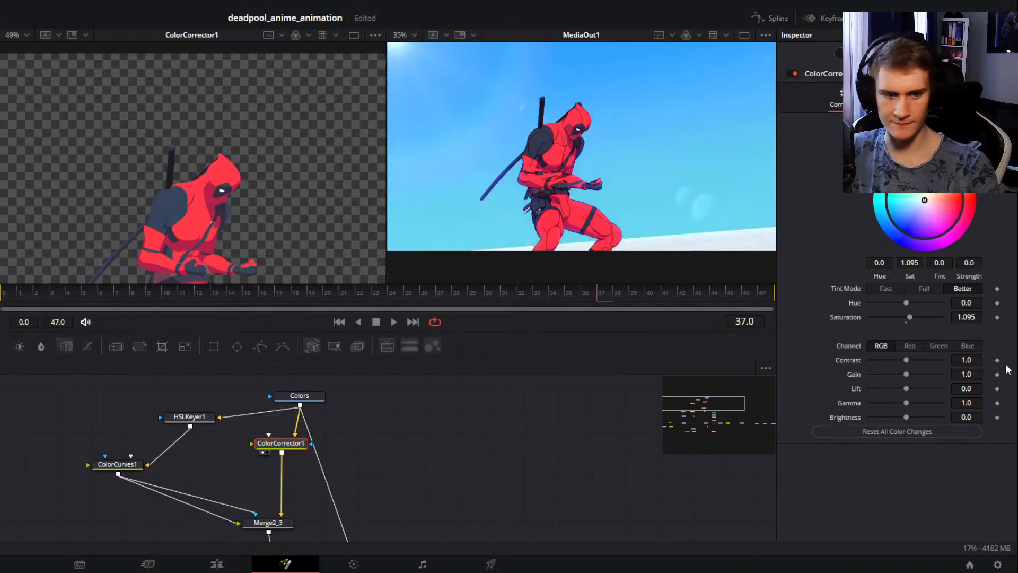
mouse_move(908, 364)
mouse_down()
mouse_move(925, 363)
mouse_move(907, 363)
mouse_up()
click(906, 364)
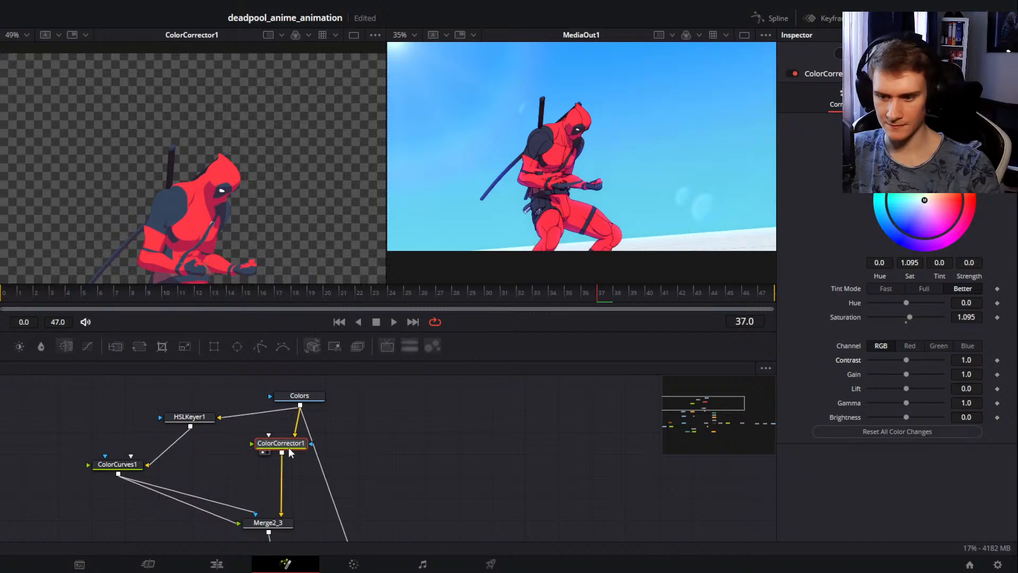
drag(289, 452, 284, 474)
drag(906, 374, 907, 412)
key(ctrl+z)
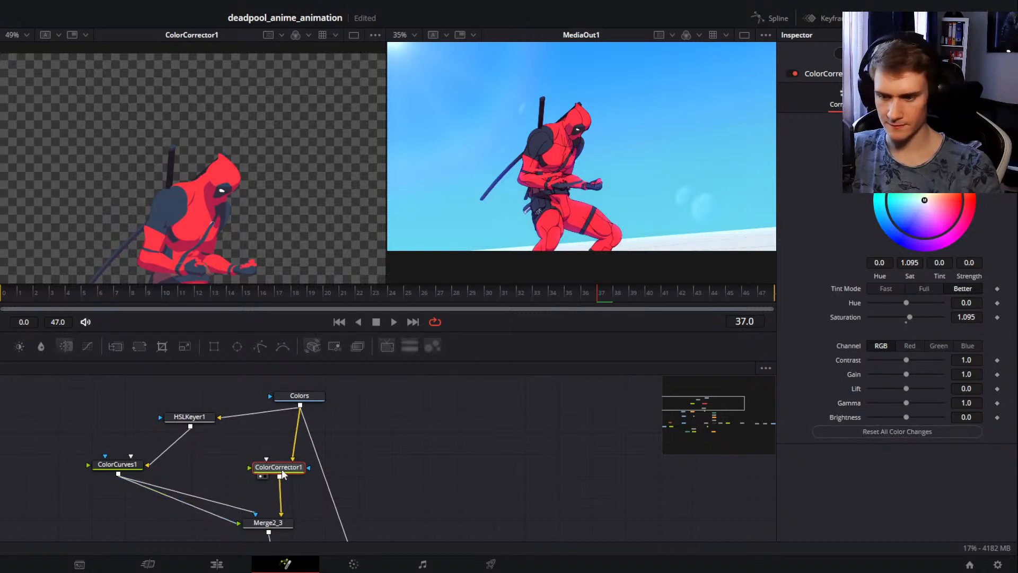
drag(280, 470, 287, 432)
click(131, 465)
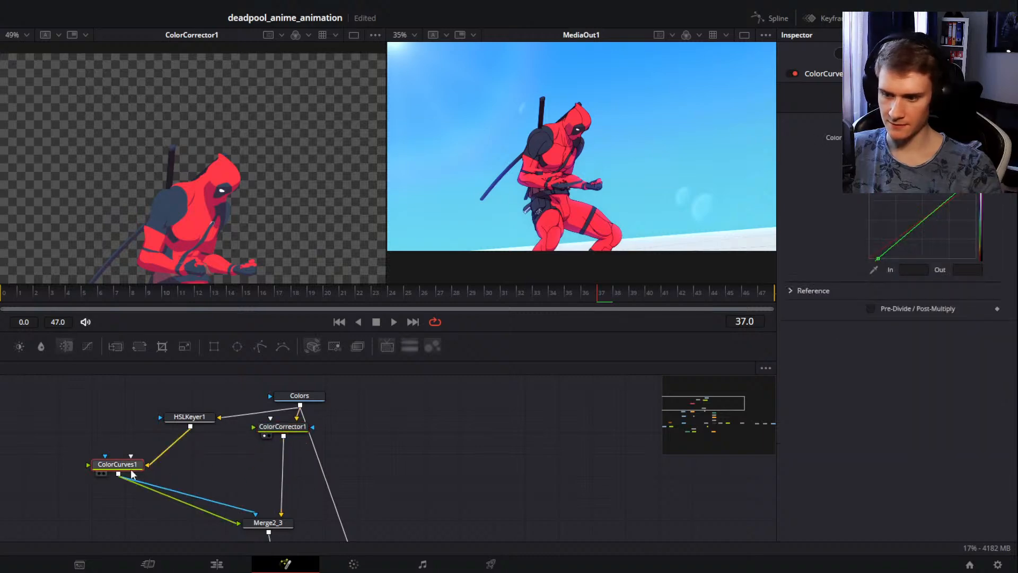
key(ctrl+v)
drag(379, 465, 424, 472)
key(Delete)
Step: Examine the figure and the whole output frame along with the end of the node chain around FilmGrain1
scroll(582, 163, down, 1)
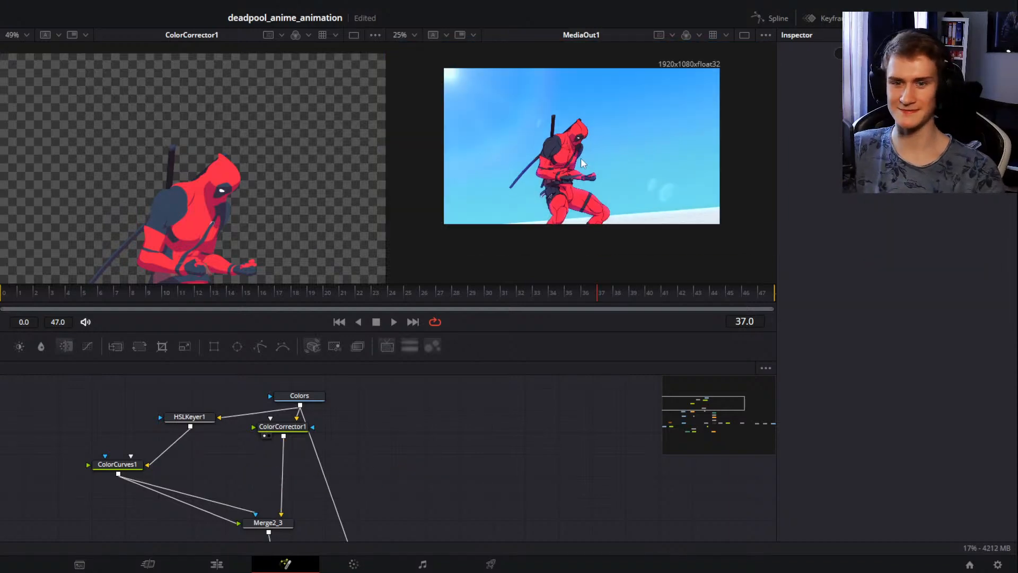
scroll(456, 432, down, 5)
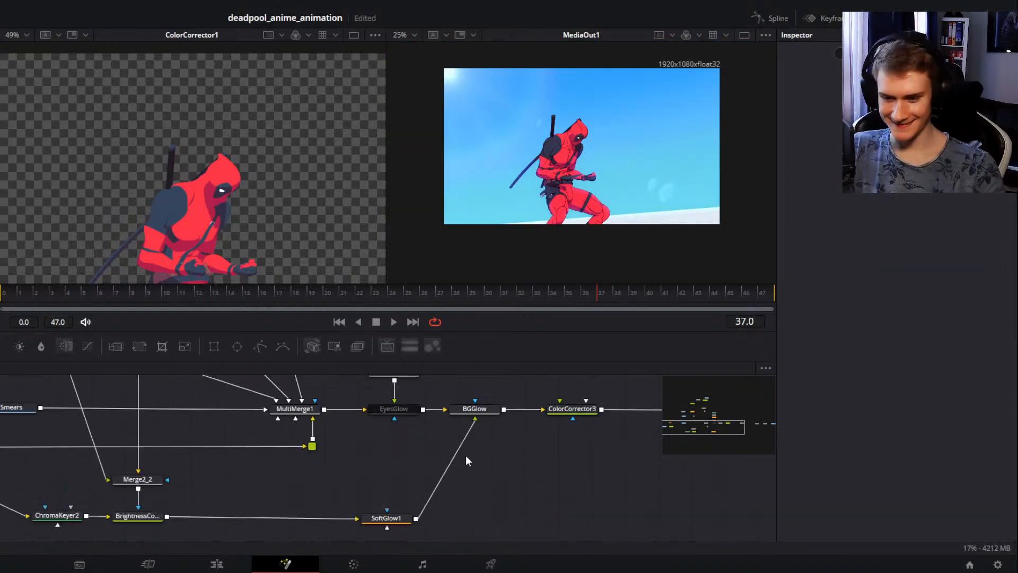
drag(466, 456, 352, 492)
drag(416, 484, 382, 500)
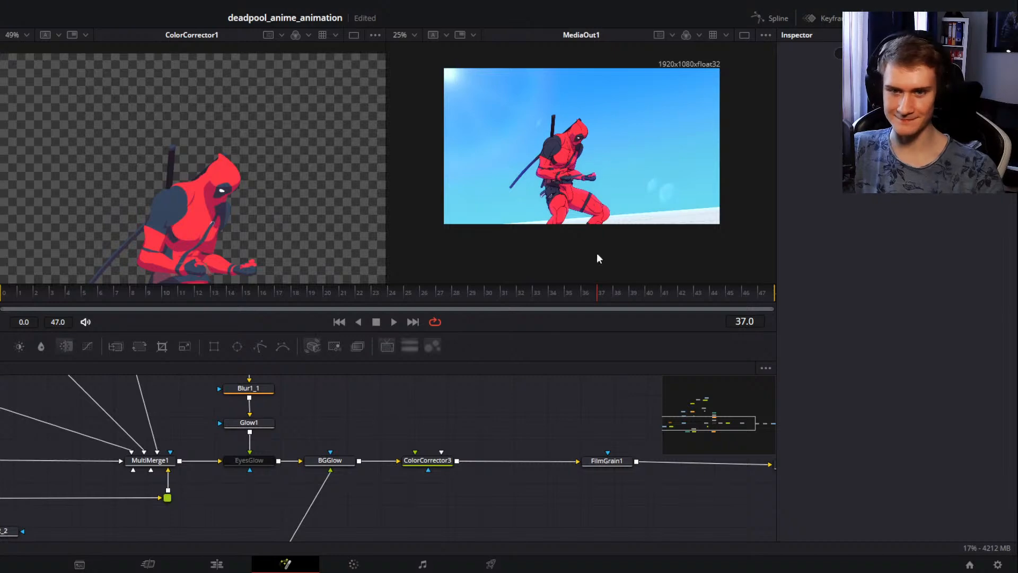
scroll(593, 202, up, 1)
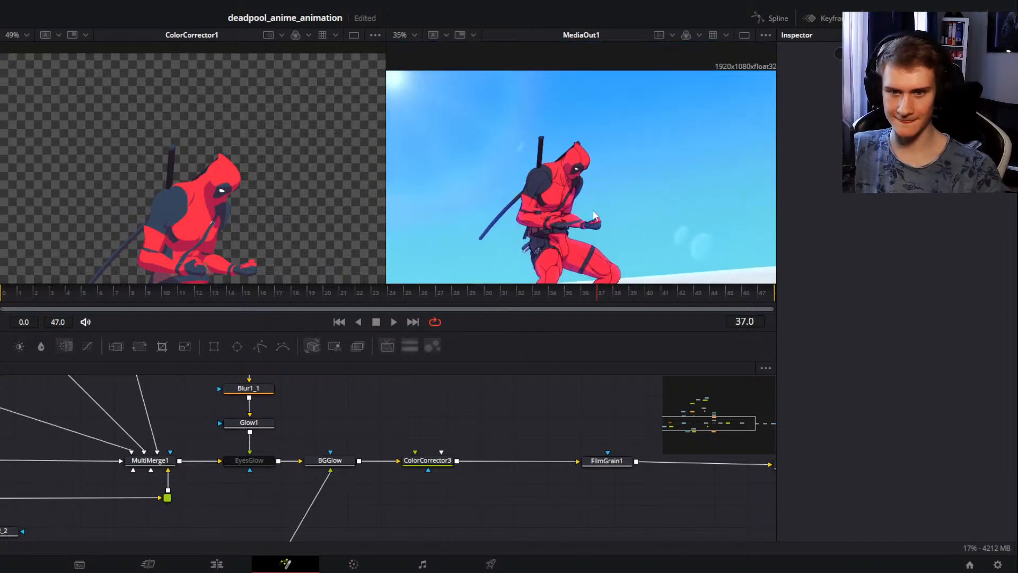
scroll(593, 202, down, 1)
drag(593, 201, 593, 177)
scroll(594, 176, up, 1)
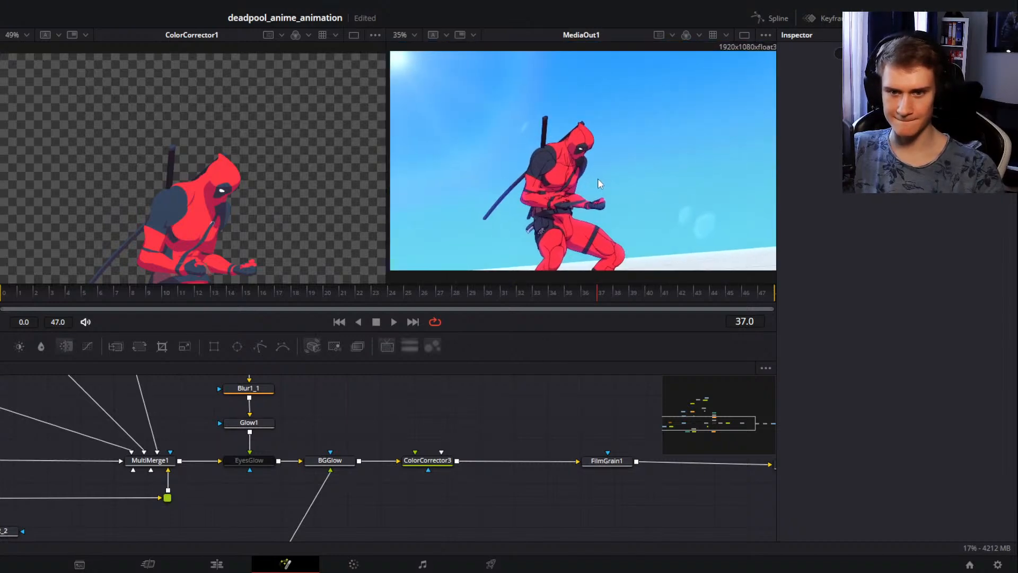
Step: Reposition MediaOut1 close to Halation1 at the end of the node chain
drag(450, 431, 323, 429)
drag(481, 461, 426, 466)
drag(604, 435, 370, 463)
click(626, 481)
drag(626, 481, 533, 485)
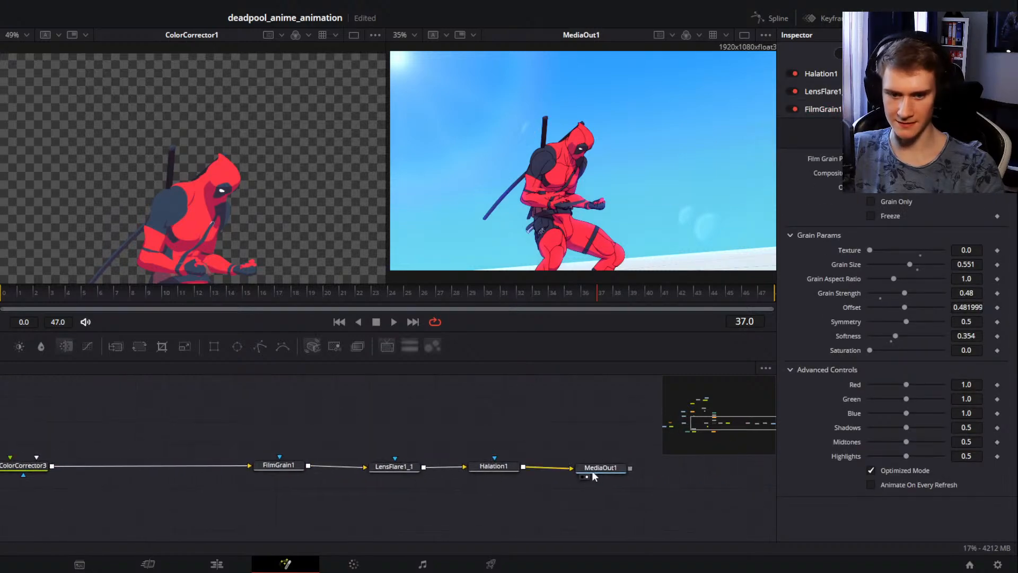
drag(591, 470, 587, 466)
Step: Shift FilmGrain1, LensFlare1_1 and Halation1 together towards MediaOut1
drag(293, 450, 399, 452)
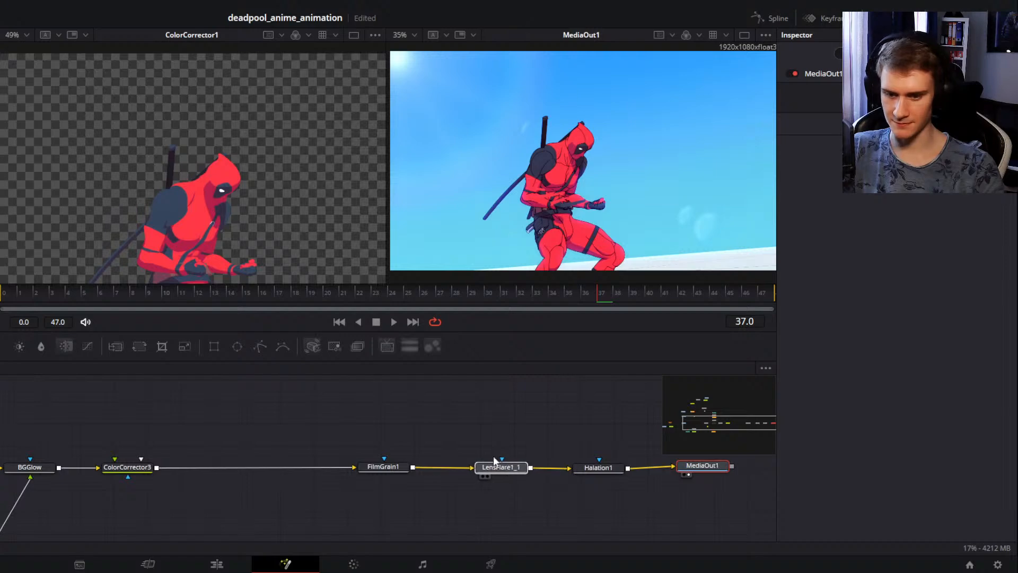
click(495, 463)
drag(325, 433, 400, 434)
click(220, 466)
drag(582, 454, 474, 458)
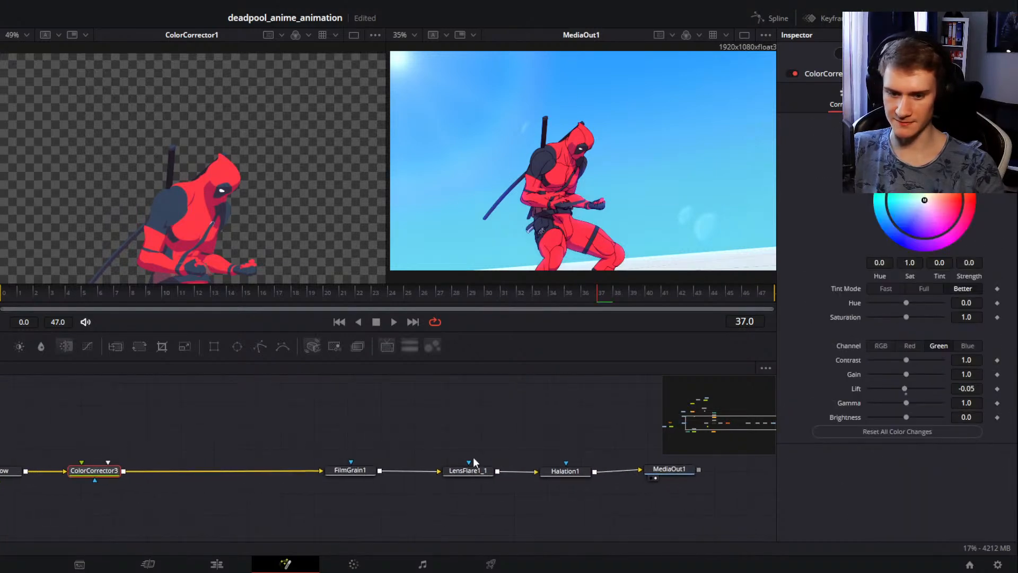
drag(400, 428, 429, 429)
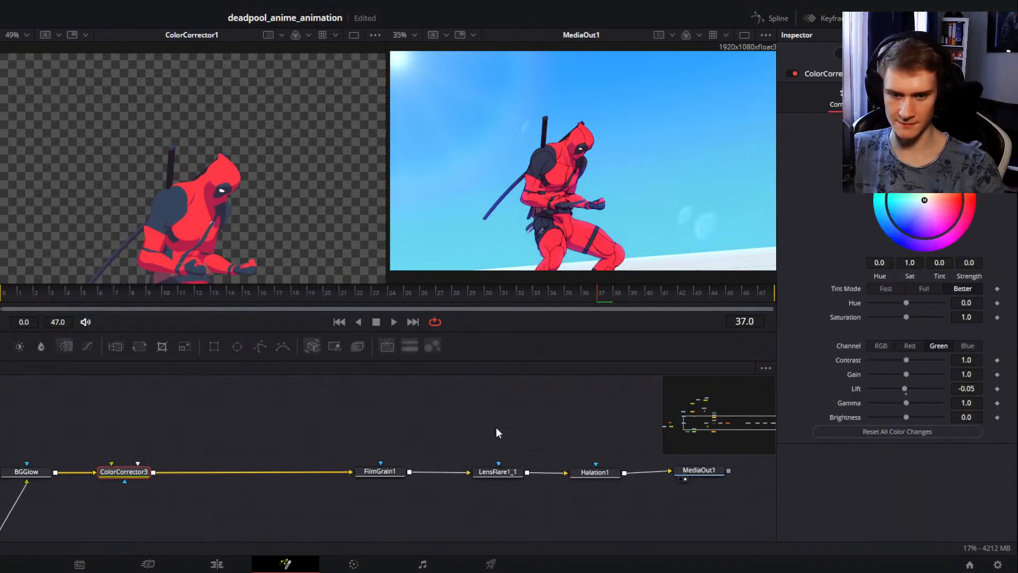
drag(603, 444, 382, 478)
drag(391, 473, 413, 472)
click(499, 432)
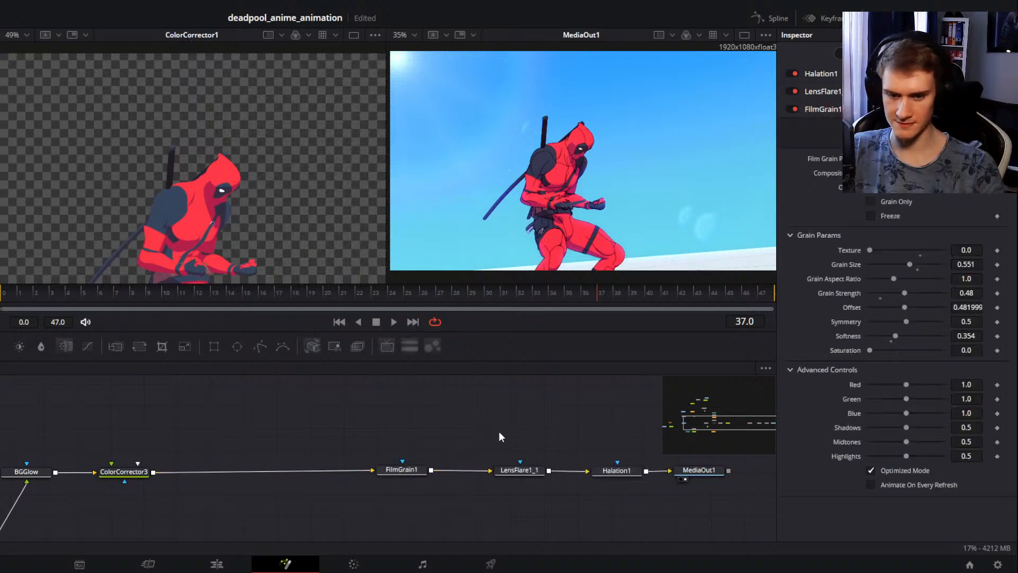
Step: Place FilmGrain1 directly beside LensFlare1_1 near the end of the chain, leaving free space after ColorCorrector3
click(532, 473)
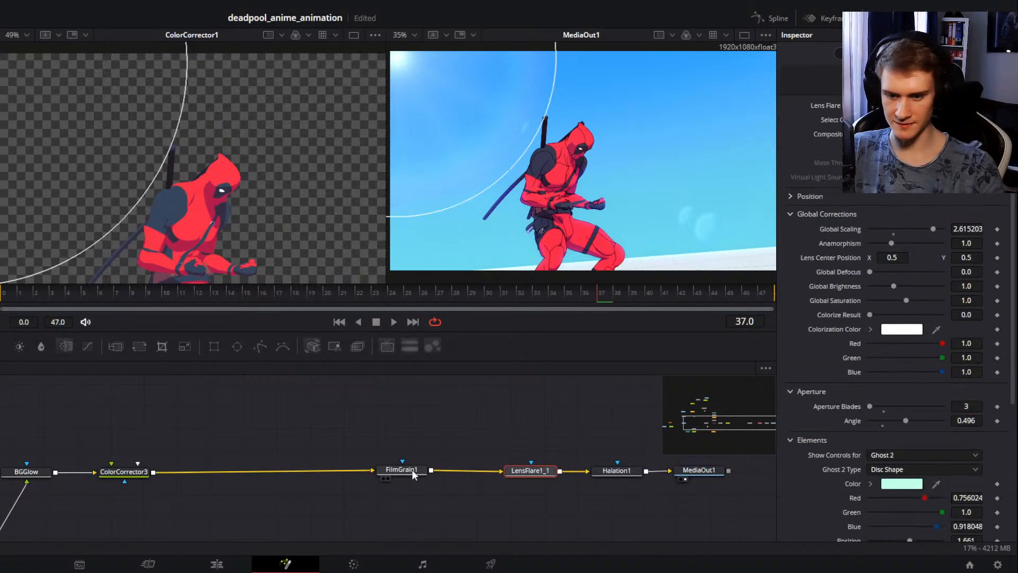
drag(412, 470, 216, 476)
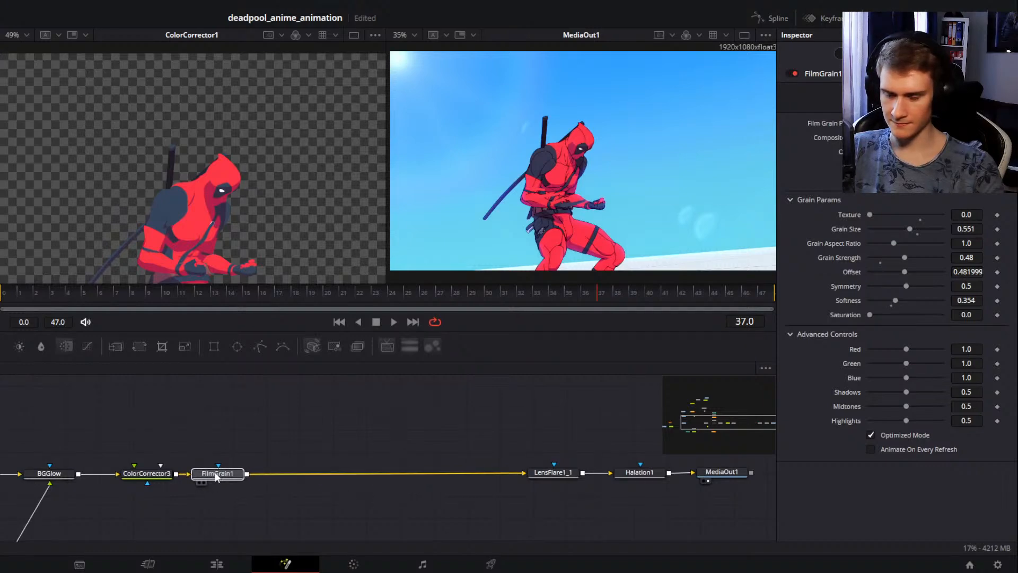
click(293, 443)
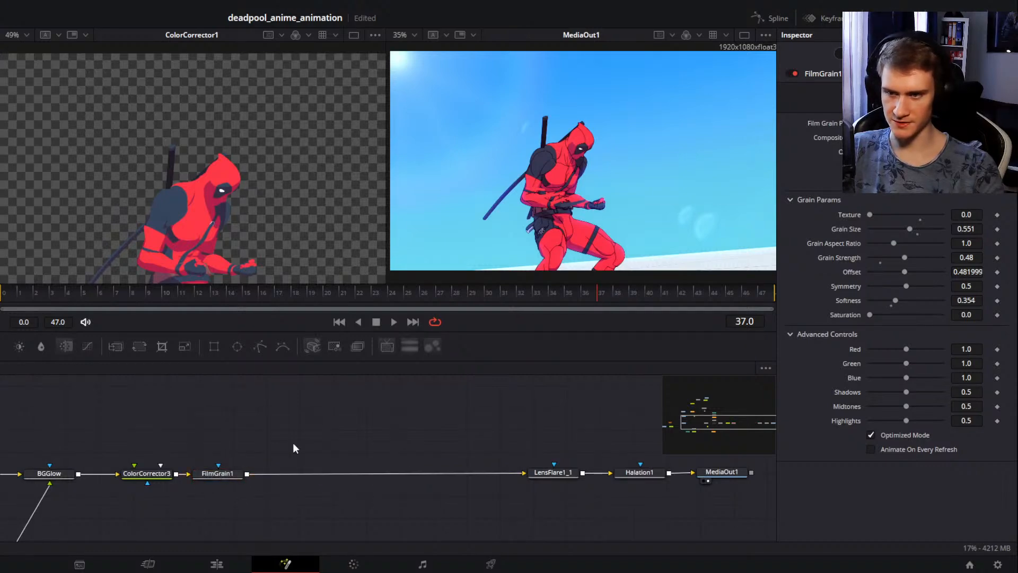
click(227, 476)
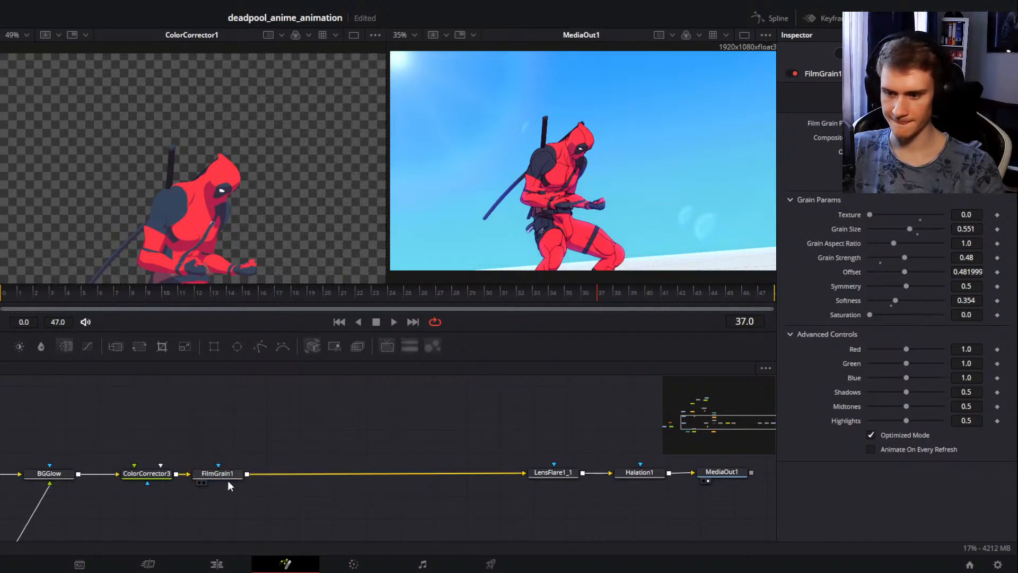
click(285, 456)
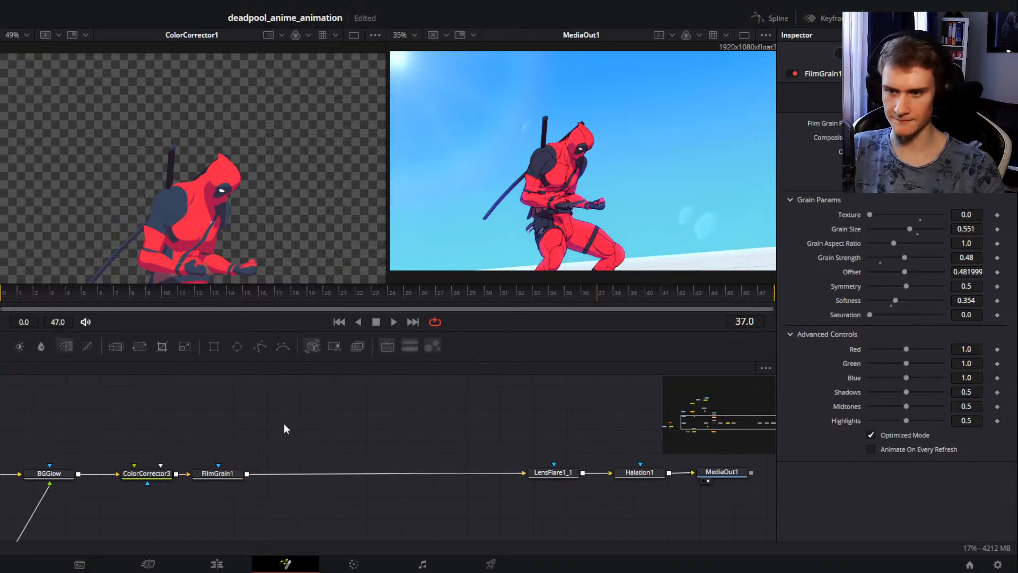
drag(222, 473, 482, 472)
Step: Insert a Lens Blur node directly after ColorCorrector3 and check its effect on the output frame
click(157, 471)
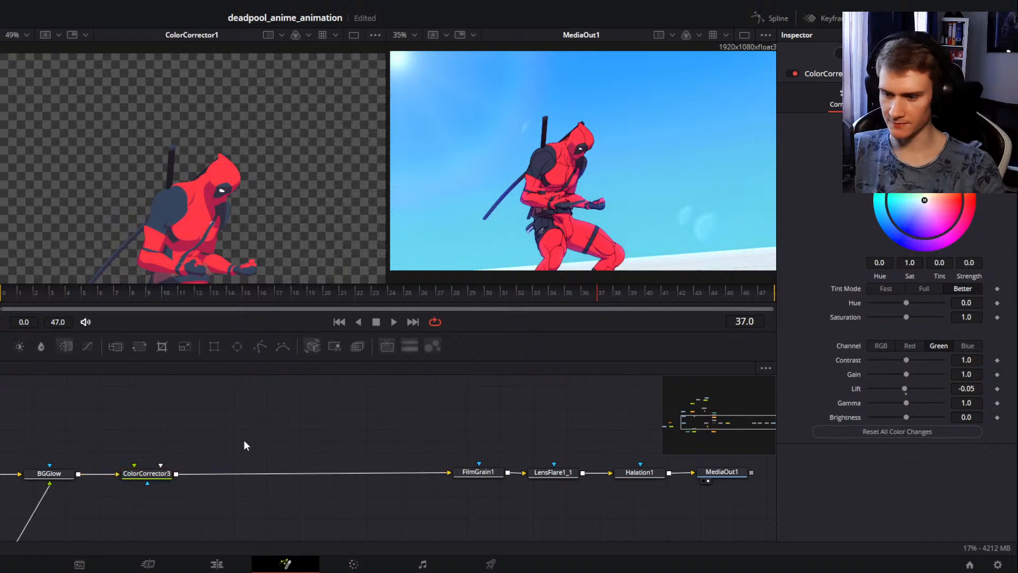
key(shift+space)
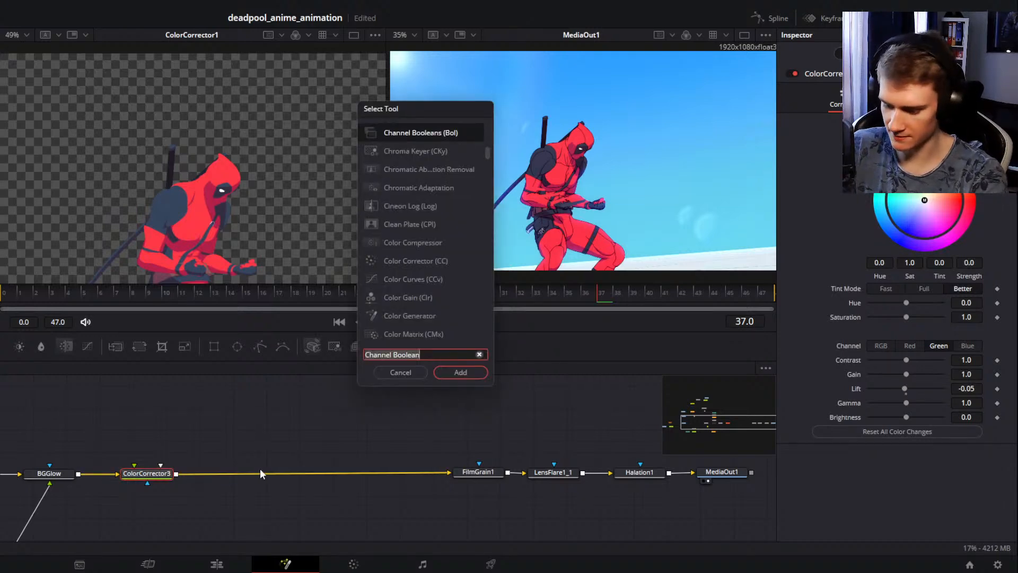
text(blu)
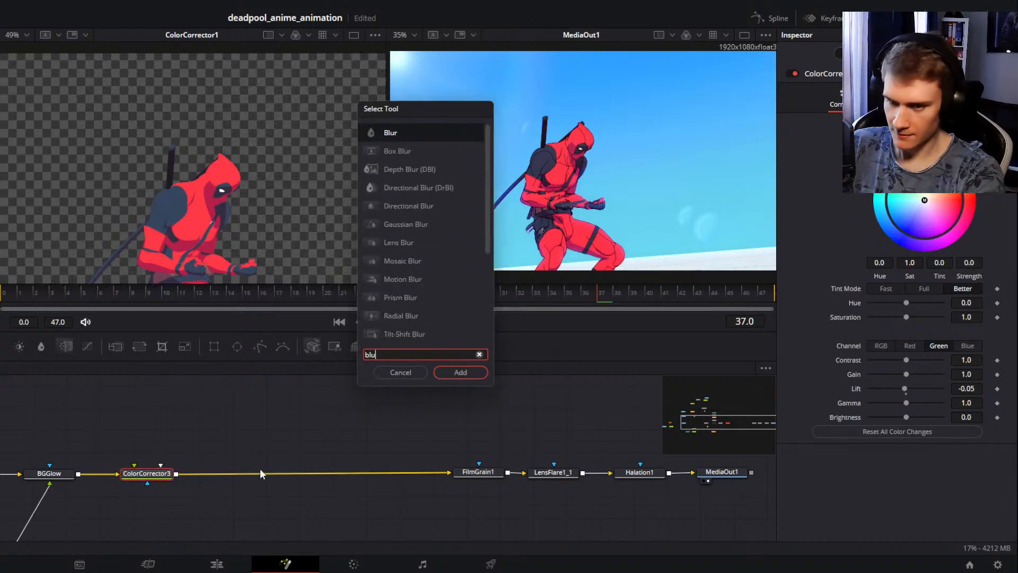
click(409, 242)
click(459, 372)
drag(238, 479, 242, 477)
drag(621, 173, 603, 169)
scroll(577, 182, down, 2)
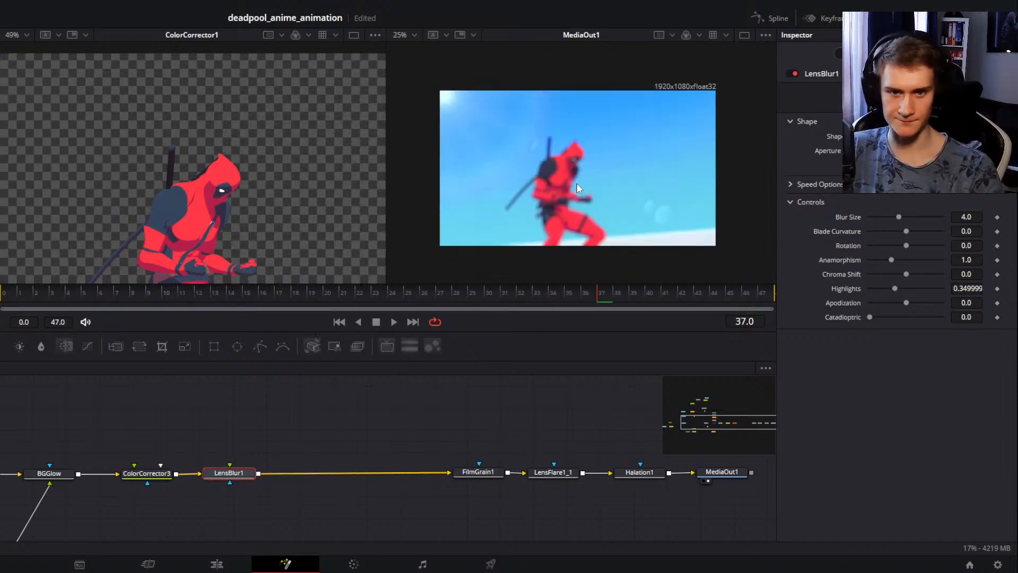
scroll(578, 186, up, 2)
Step: Disconnect LensBlur1 from the chain and reinsert LensFlare1_1 and Halation1 between ColorCorrector3 and FilmGrain1
drag(236, 480, 425, 449)
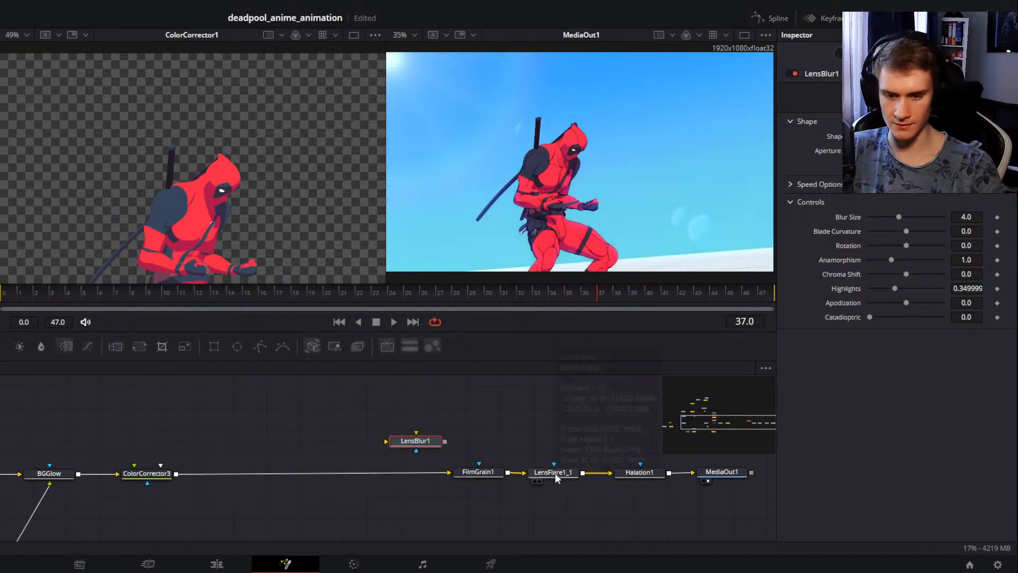
drag(555, 473, 227, 473)
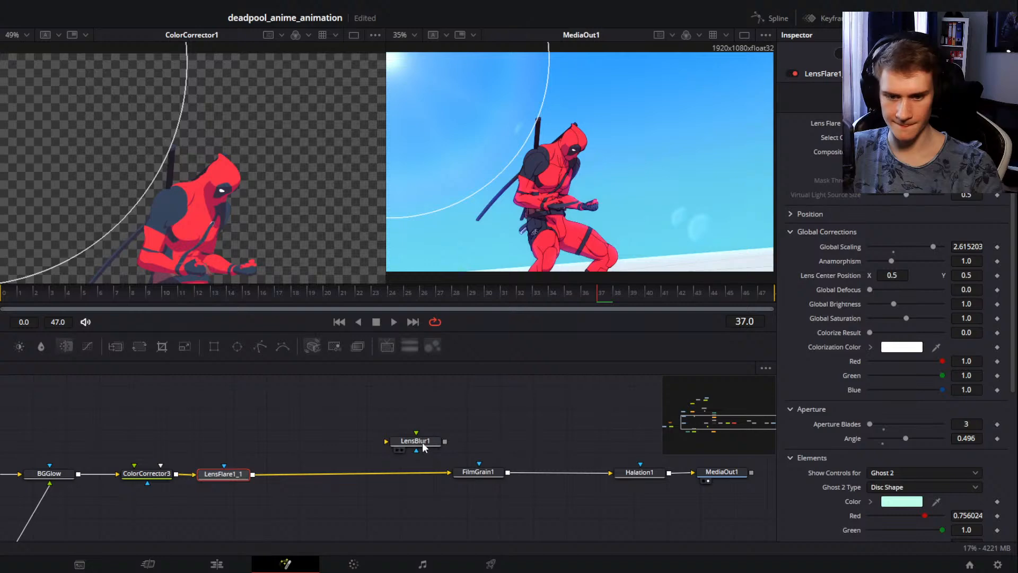
mouse_move(422, 442)
mouse_down()
mouse_move(336, 475)
mouse_move(434, 436)
mouse_up()
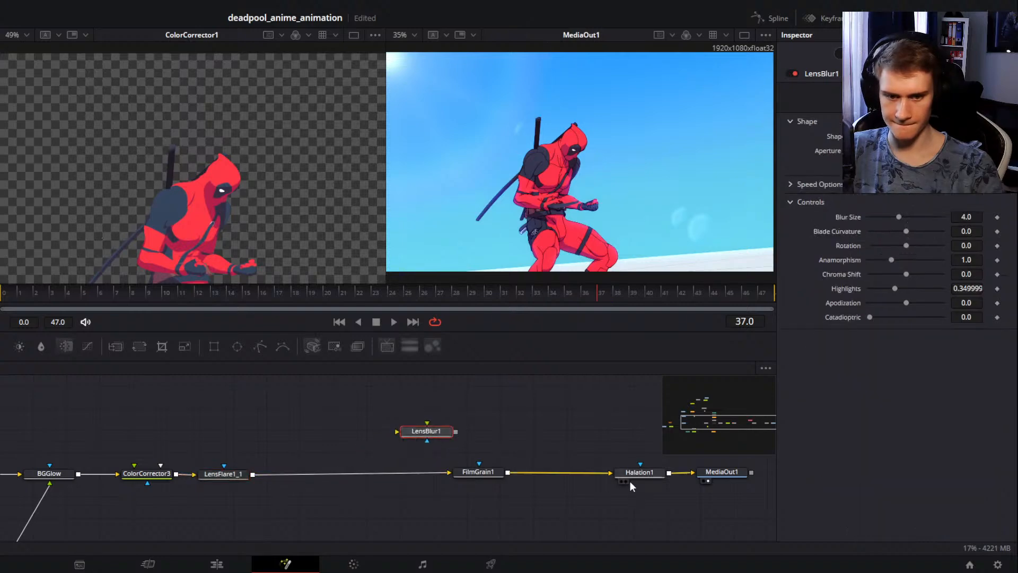
drag(628, 475, 285, 478)
Step: Insert LensBlur1 between Halation1 and FilmGrain1, spacing the nodes out and checking the blurred frame
drag(415, 445, 379, 477)
drag(478, 471, 528, 470)
drag(396, 473, 404, 478)
scroll(608, 186, down, 3)
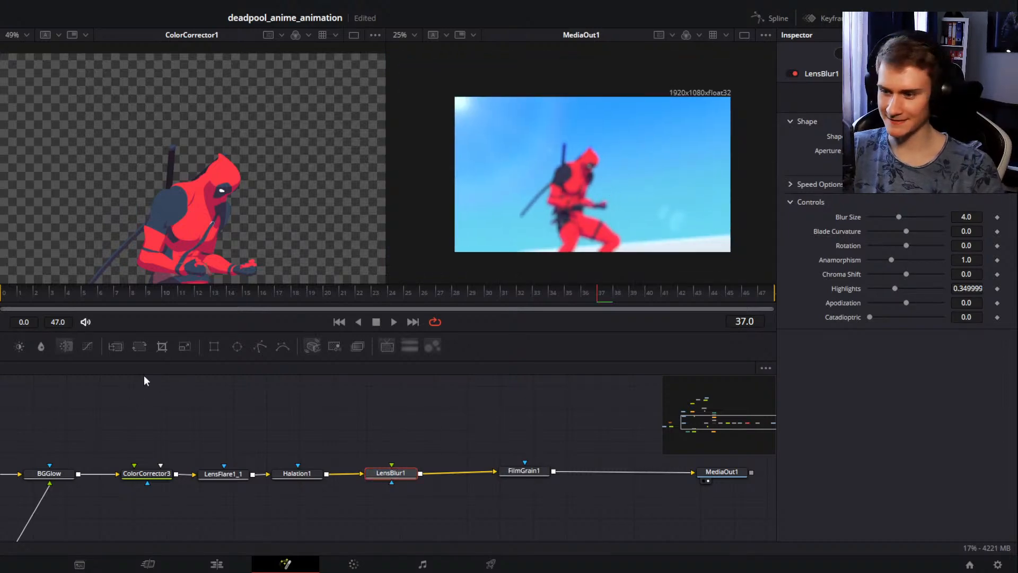
Step: Mask LensBlur1 with an inverted ellipse stretched to the frame edges, Width 1.0 and Height about 0.562, and check the corners
click(237, 346)
drag(661, 173, 732, 175)
drag(597, 107, 599, 97)
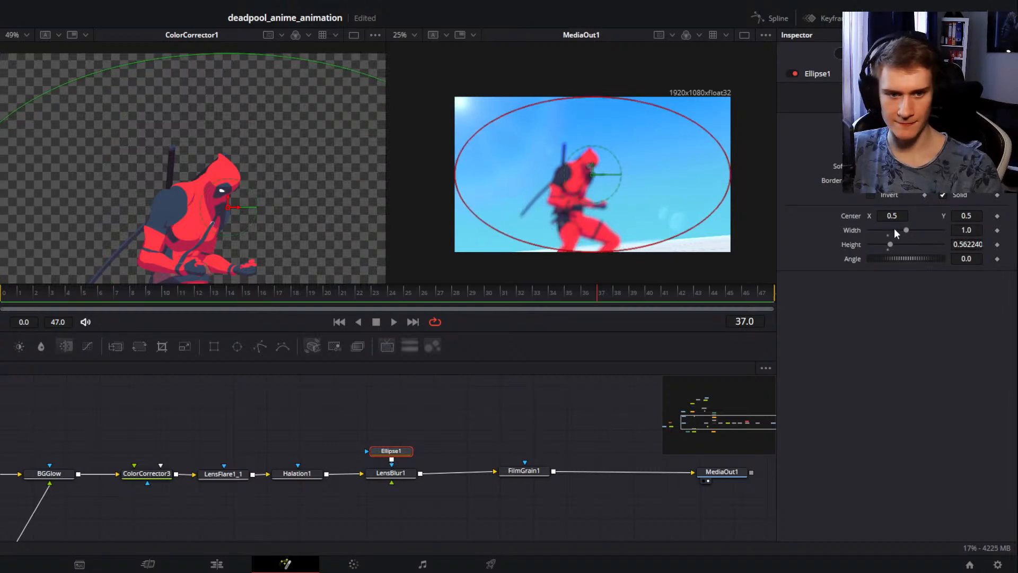
click(870, 195)
scroll(690, 201, up, 4)
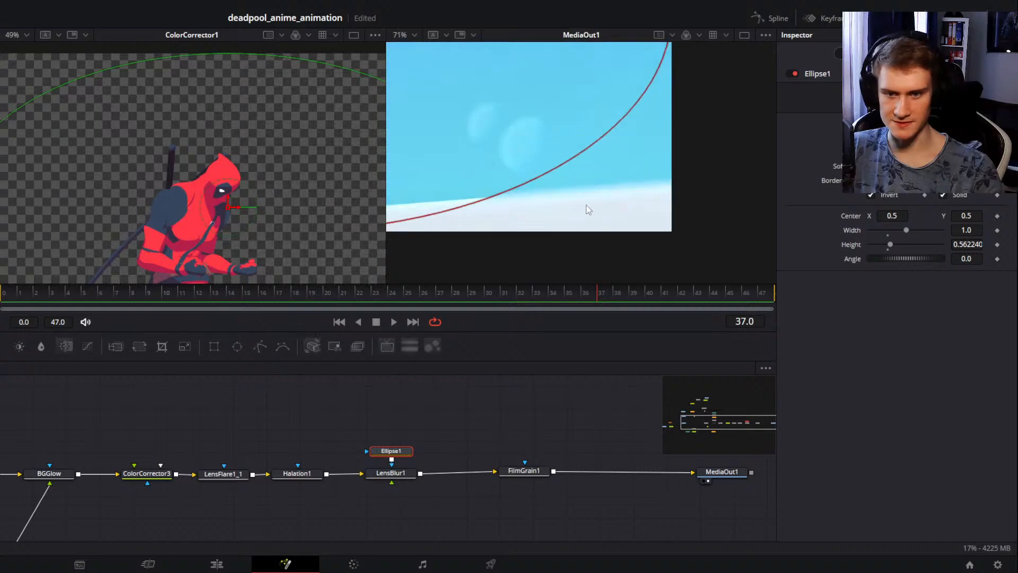
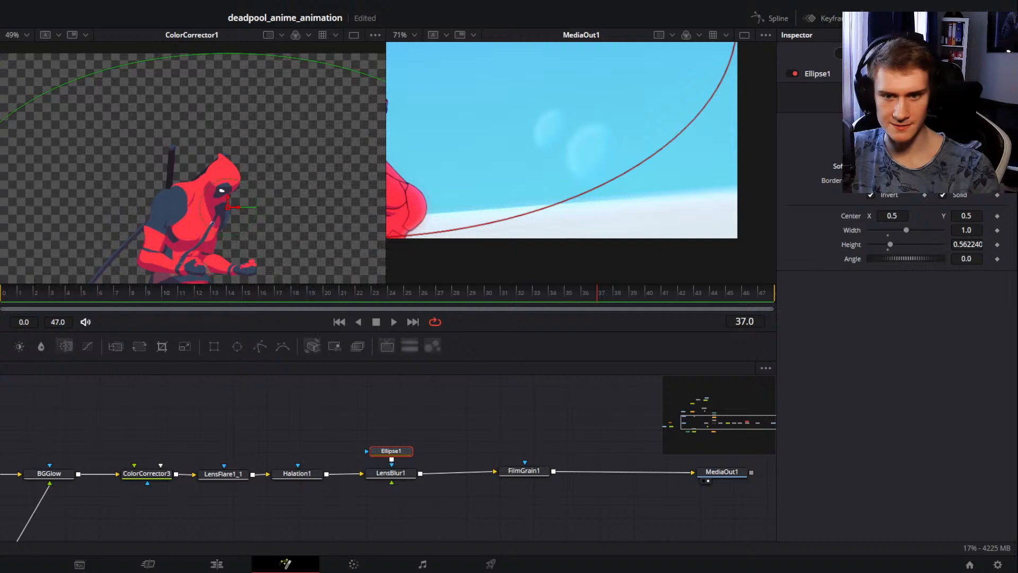
scroll(619, 237, down, 4)
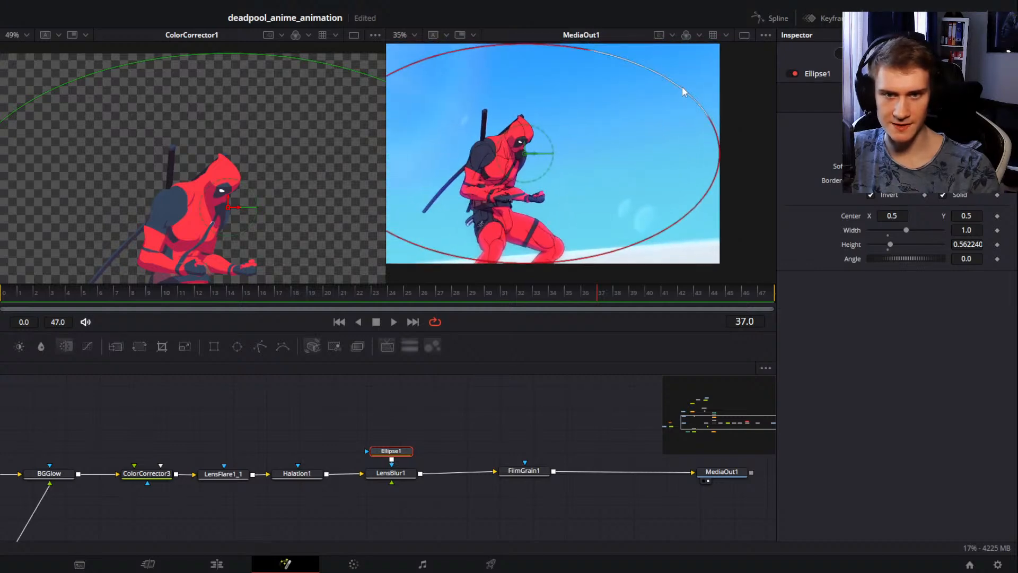
Step: Enlarge the LensBlur1 ellipse mask past the frame edges to Width about 1.113 and Height about 0.626
drag(682, 91, 694, 82)
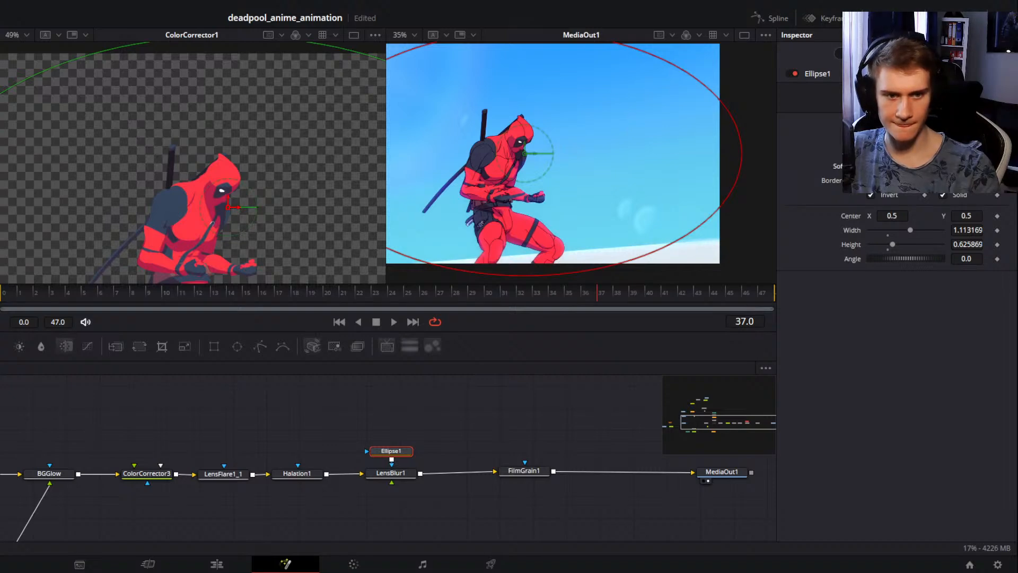
scroll(682, 197, down, 3)
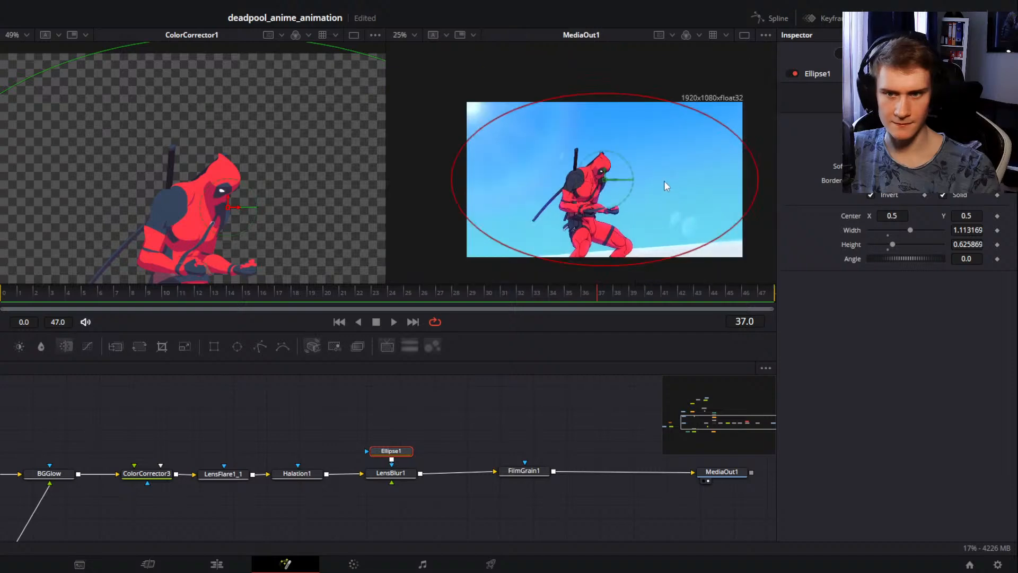
scroll(648, 174, up, 3)
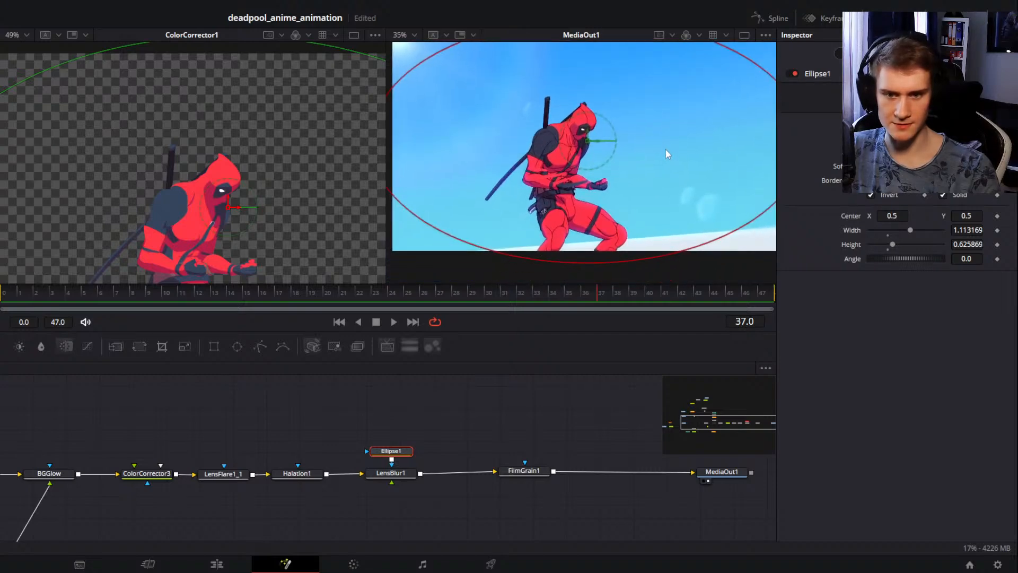
Step: Try shifting Ellipse1 upward to Center Y 0.647 to preview the blur falloff over the character's legs
mouse_move(592, 137)
mouse_down()
mouse_move(593, 150)
mouse_move(594, 120)
mouse_up()
key(ctrl+z)
scroll(595, 123, up, 3)
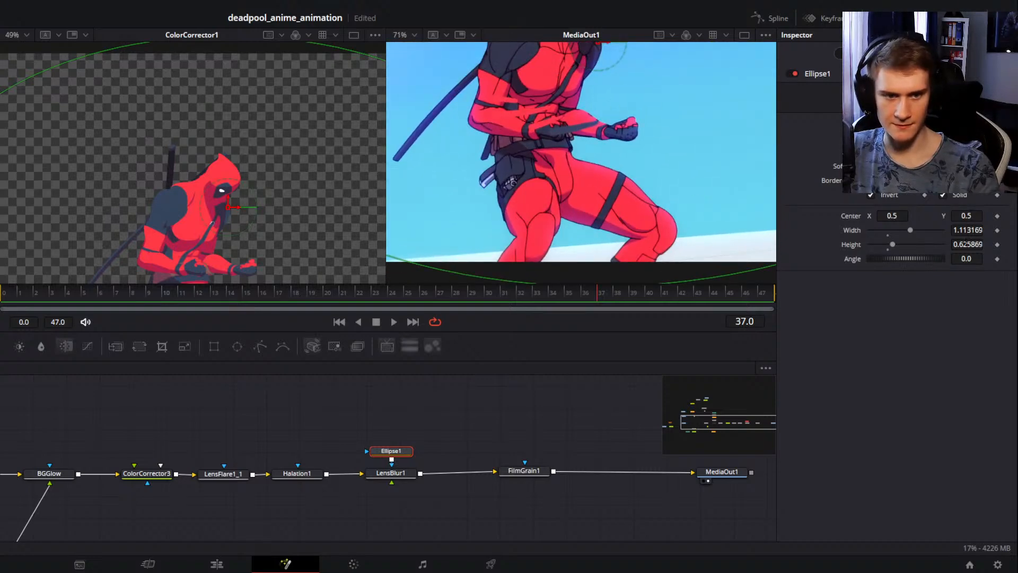
drag(966, 216, 1015, 216)
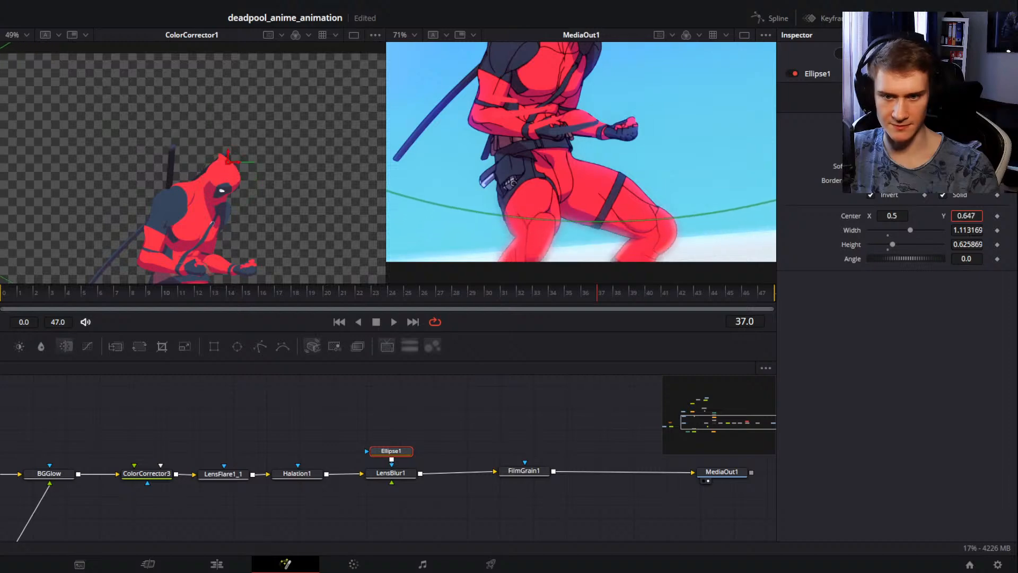
key(ctrl+z)
Step: Narrow Ellipse1 to Width about 0.992 and check the blur in the frame's lower corner
scroll(576, 180, down, 2)
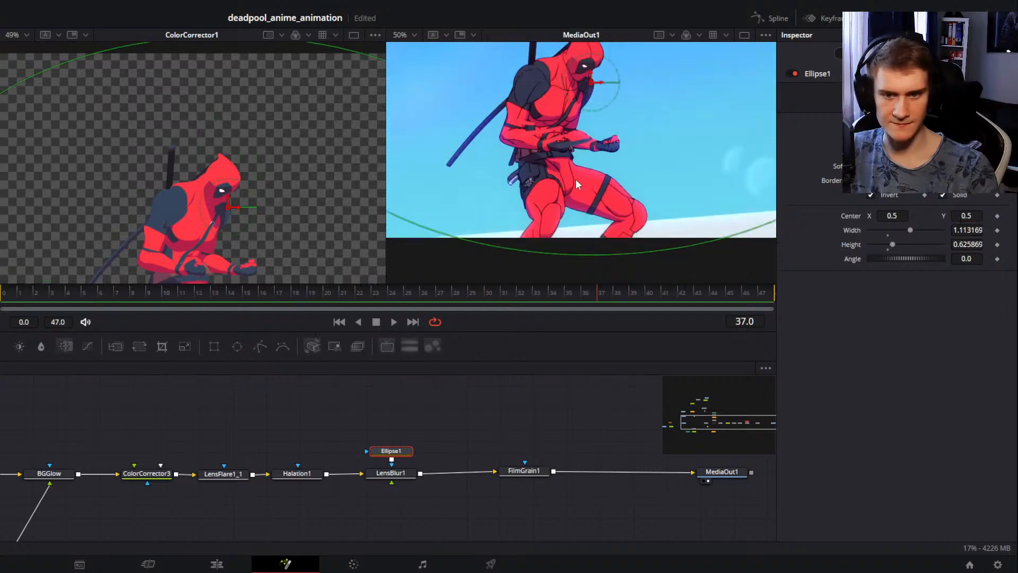
scroll(575, 179, down, 3)
scroll(616, 157, up, 1)
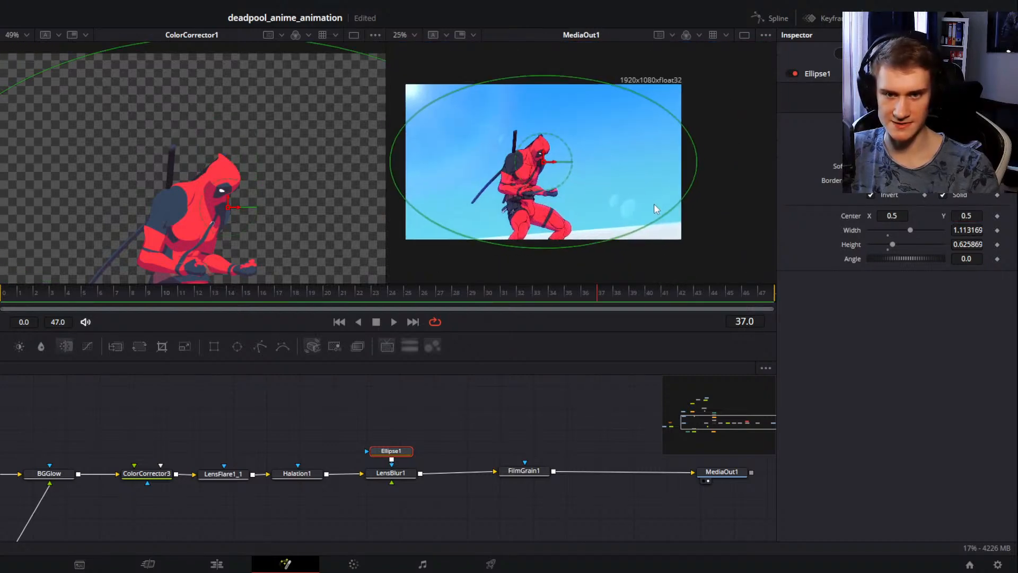
drag(698, 161, 681, 166)
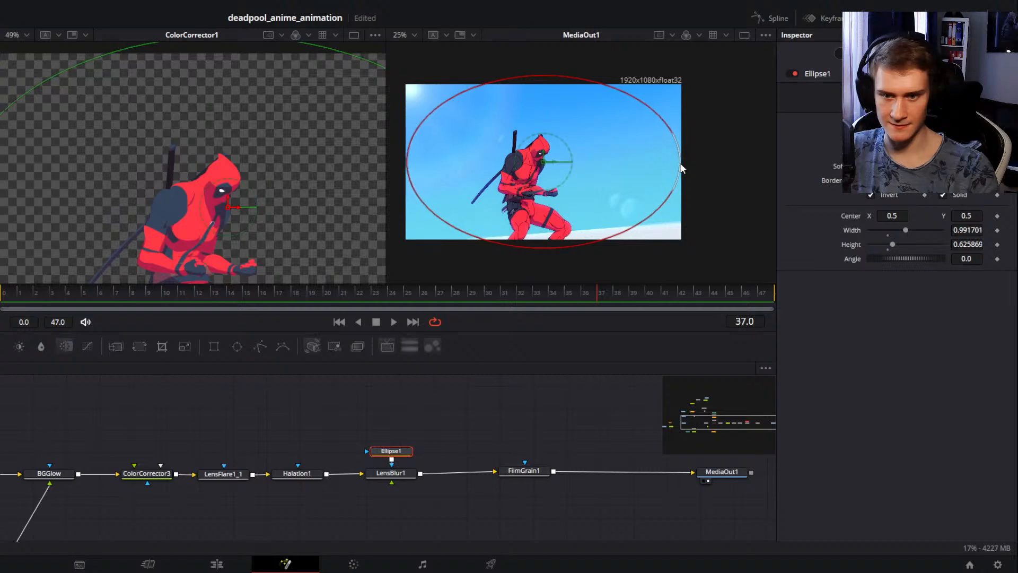
click(472, 389)
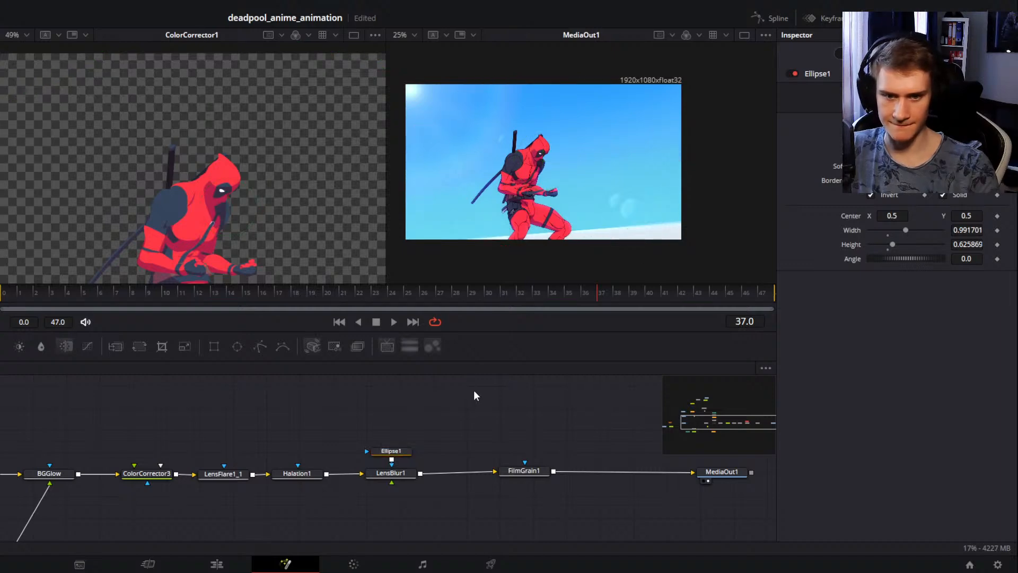
drag(605, 224, 537, 202)
scroll(586, 218, up, 3)
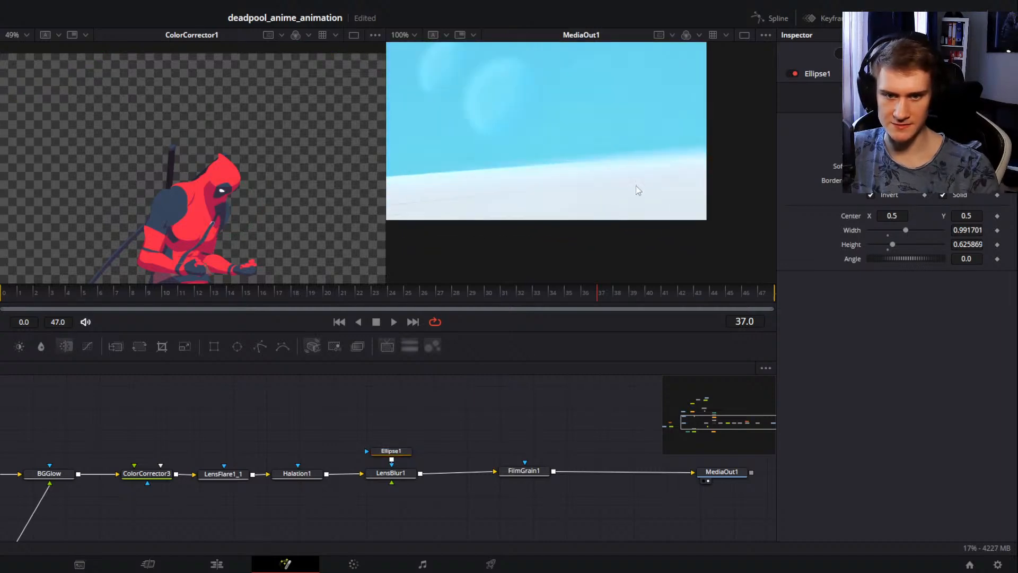
scroll(643, 176, down, 2)
Step: Set LensBlur1's Blur Size to 3 and move FilmGrain1 closer to MediaOut1 to make room for another node
click(397, 473)
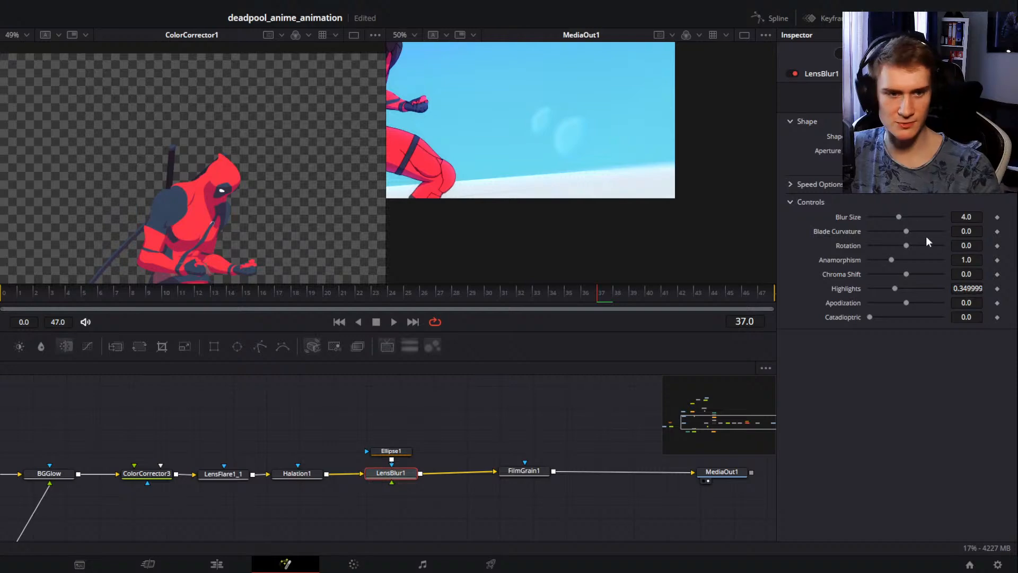
drag(899, 217, 893, 217)
double_click(967, 216)
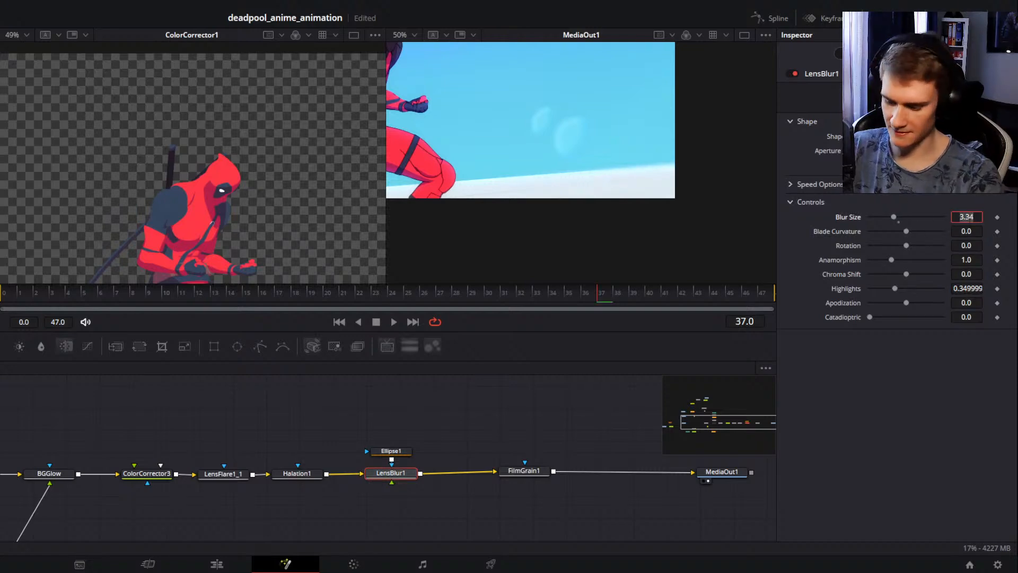
text(3)
key(Tab)
drag(524, 470, 615, 474)
key(shift+space)
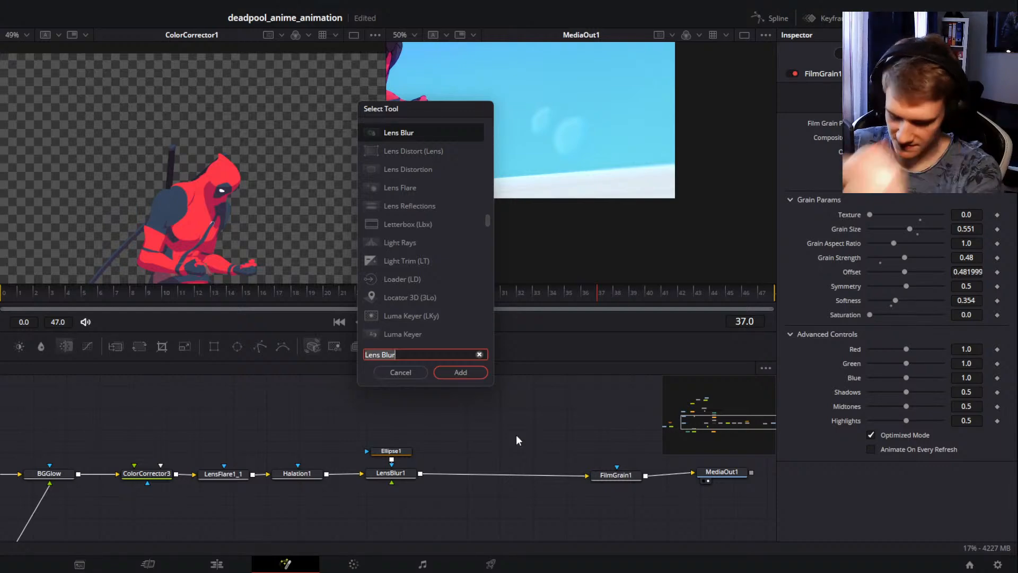
text(ch)
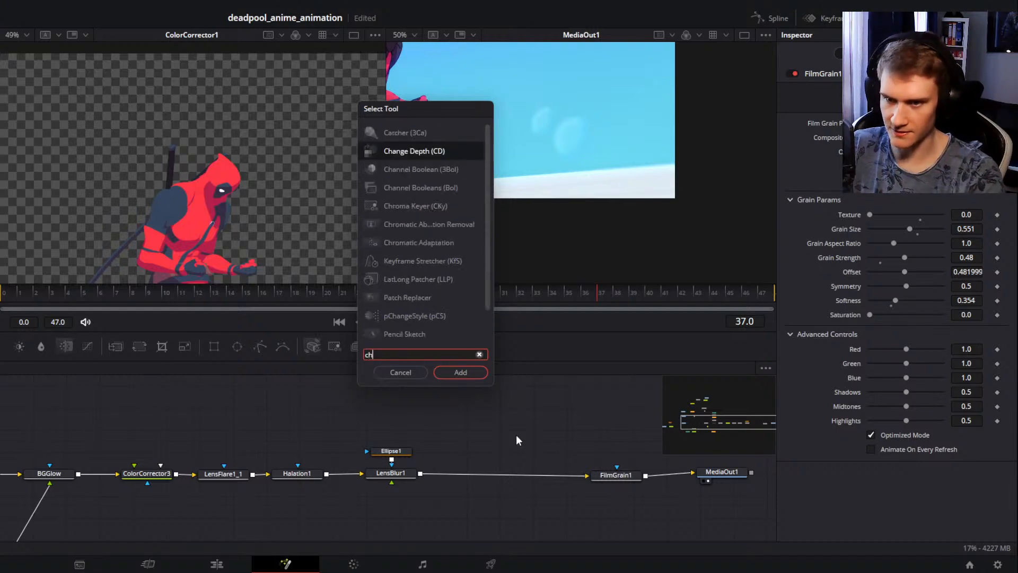
text(ro)
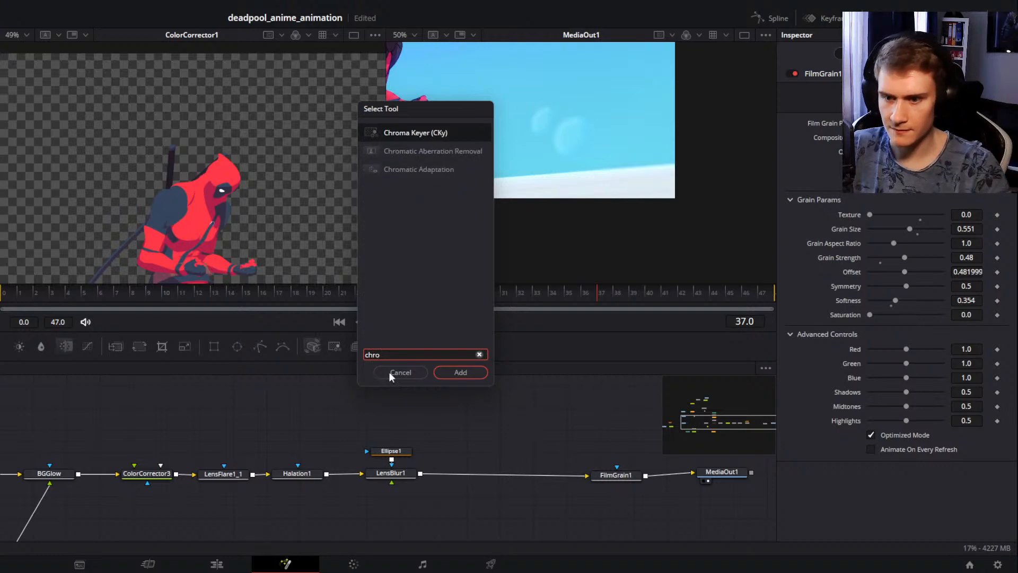
key(Escape)
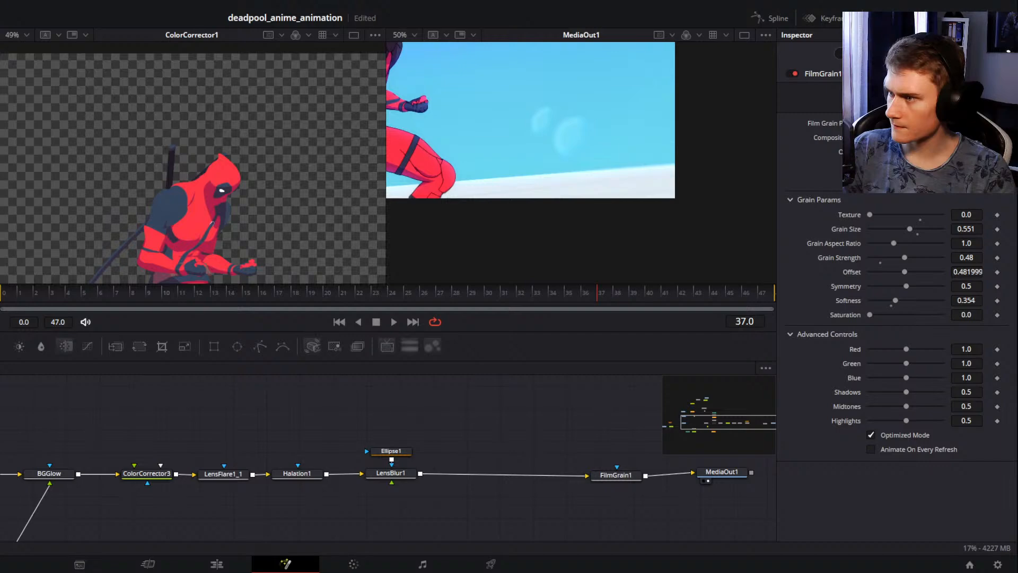
Step: Insert a Chromatic Aberration node between LensBlur1 and FilmGrain1, align it with the chain, and check the output frame
drag(0, 344, 510, 451)
drag(422, 473, 586, 475)
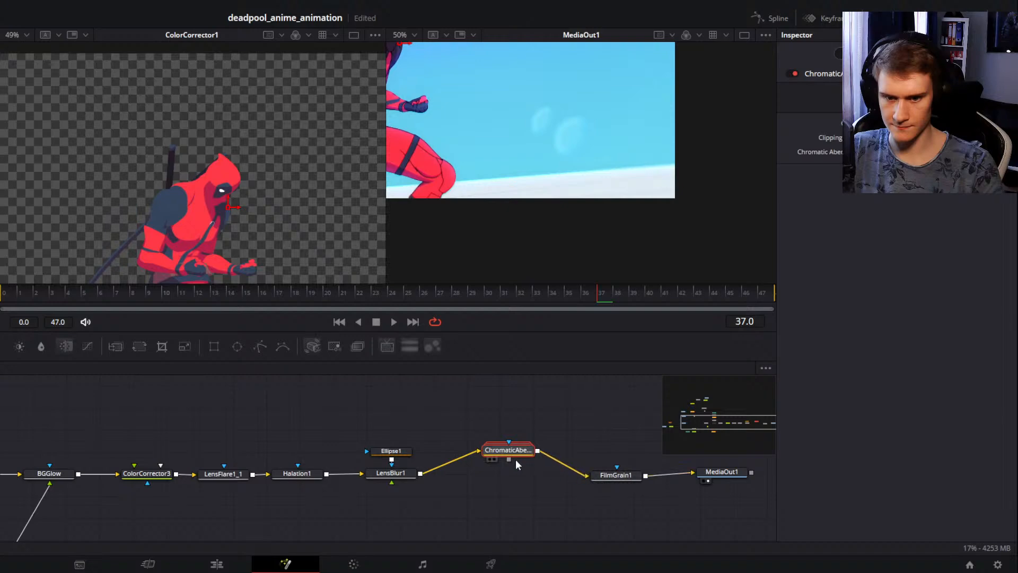
drag(517, 465, 498, 483)
drag(538, 436, 422, 443)
drag(482, 106, 544, 152)
scroll(576, 177, up, 5)
scroll(610, 176, down, 2)
scroll(544, 152, down, 2)
drag(616, 182, 531, 149)
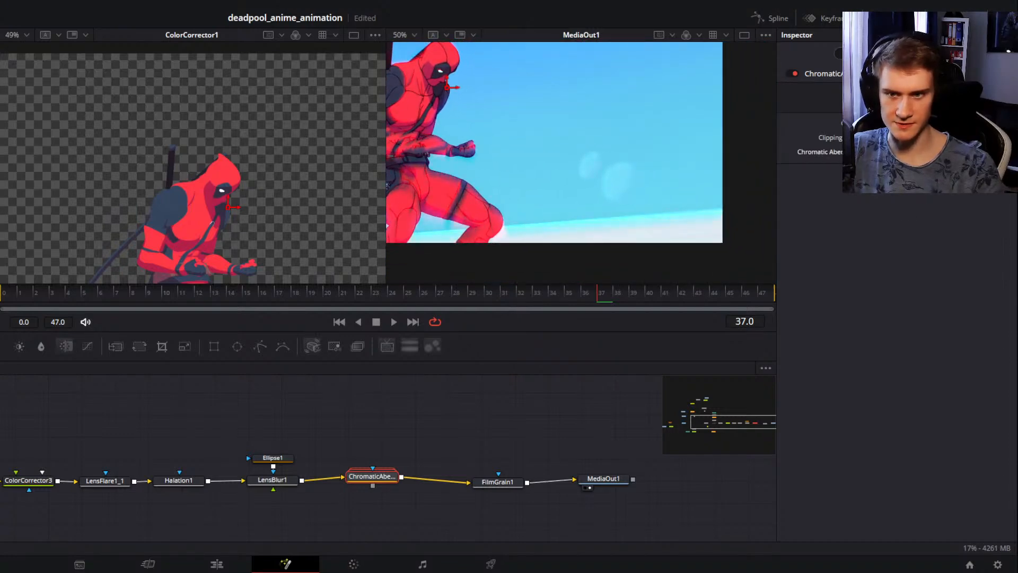
Step: Inspect the colour fringing on the character and the lower corner, and reduce the Chromatic Aberration strength
drag(471, 157, 607, 210)
scroll(535, 208, up, 2)
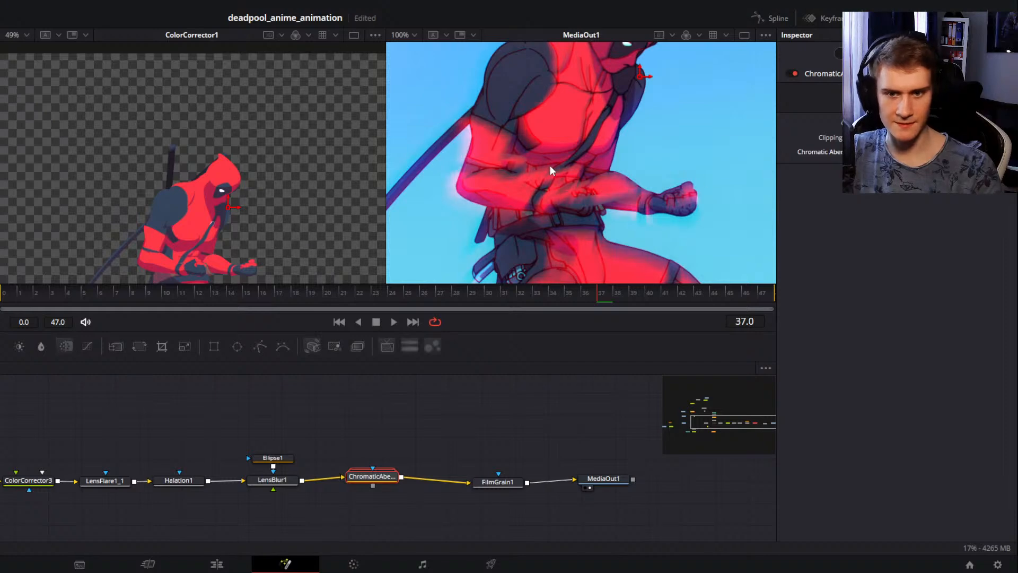
scroll(552, 170, down, 2)
mouse_move(594, 152)
mouse_down()
mouse_move(576, 161)
mouse_move(576, 128)
mouse_move(579, 158)
mouse_up()
scroll(579, 161, up, 2)
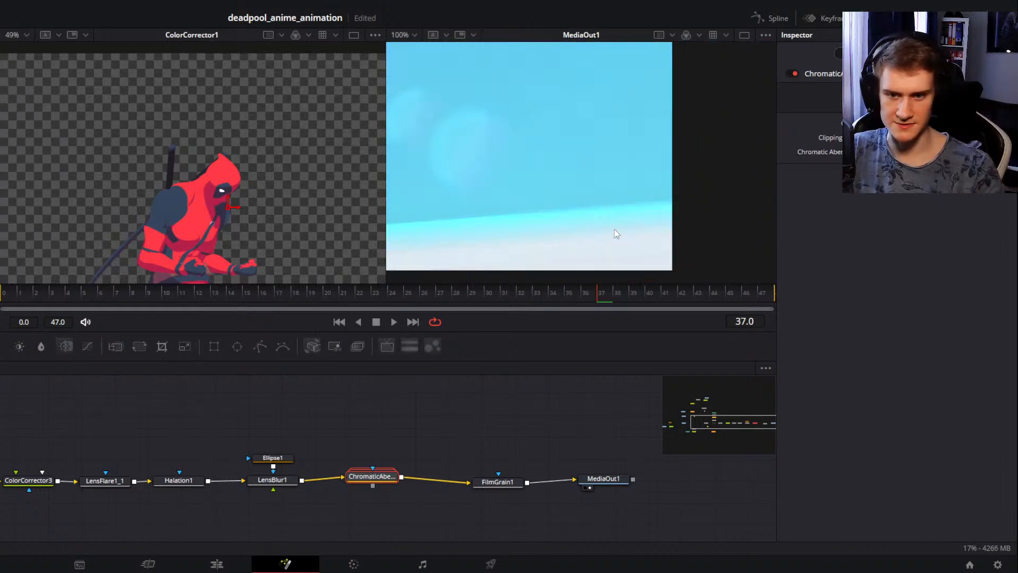
drag(936, 151, 904, 151)
Step: Refine the Chromatic Aberration amount until the fringing around the character's head and shoulder is subtle
scroll(570, 198, down, 3)
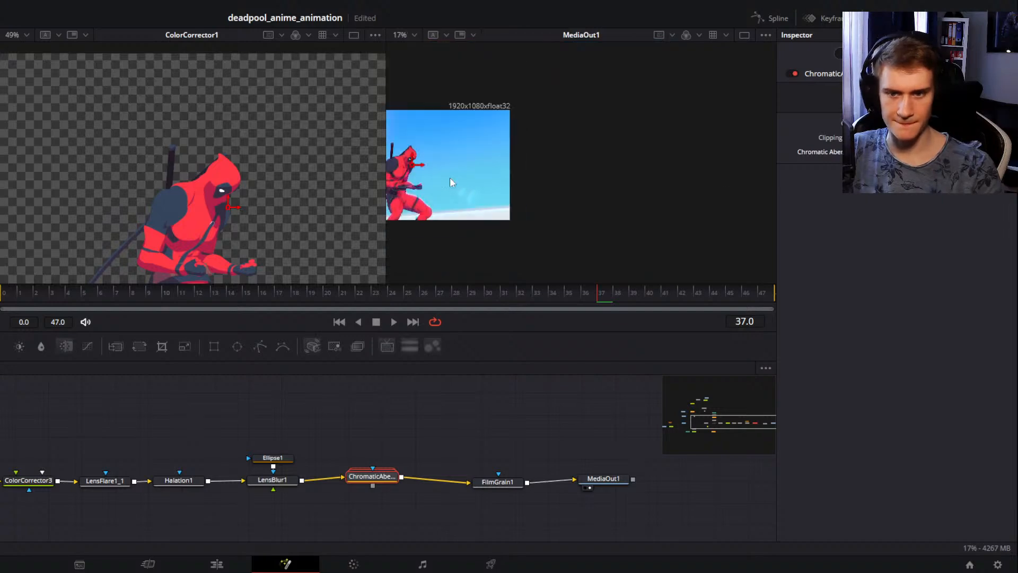
scroll(570, 198, up, 3)
scroll(597, 214, up, 4)
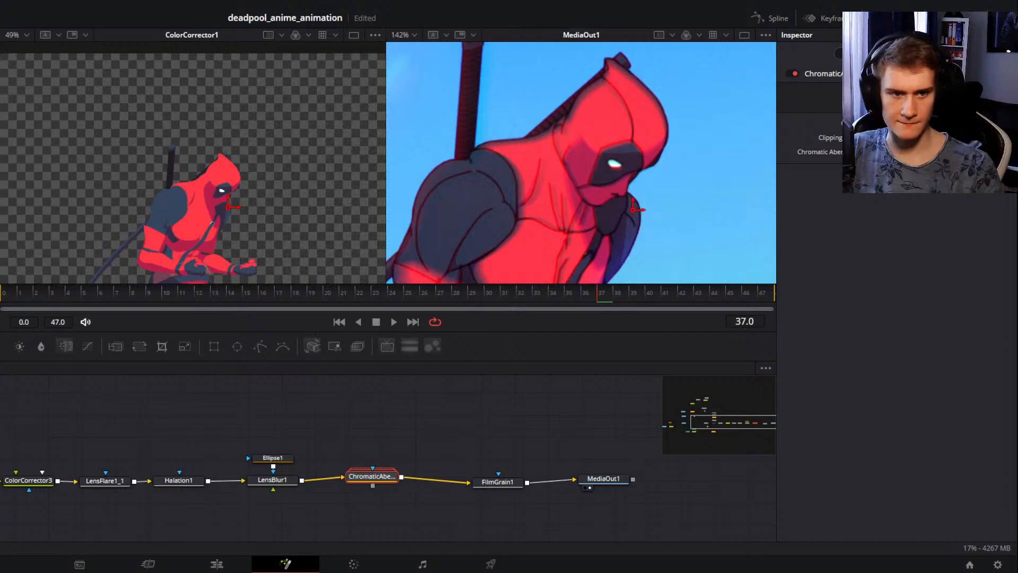
drag(920, 151, 906, 152)
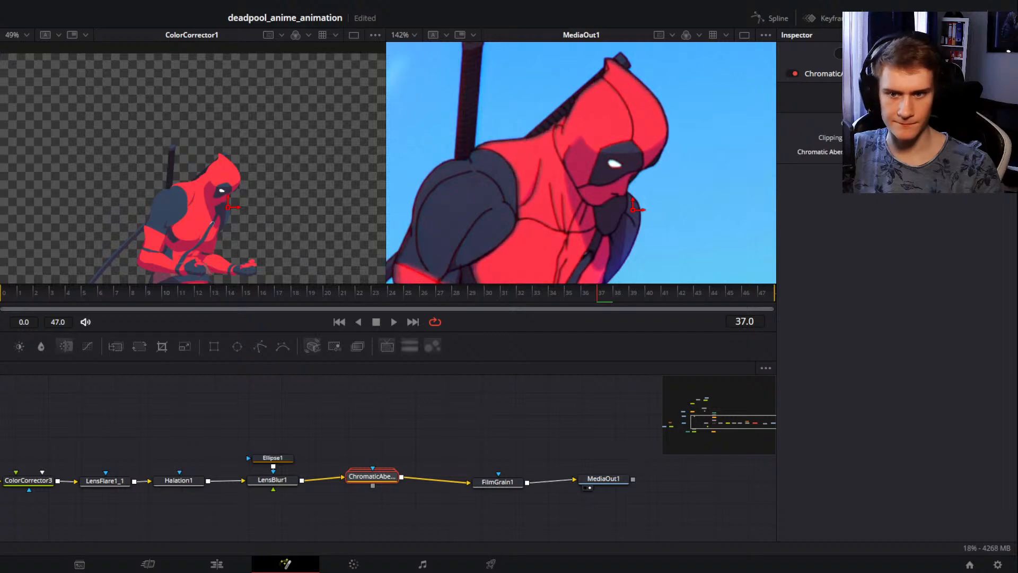
Step: Check the sky and ground corners for colour fringing and fine-tune the Chromatic Aberration amount
scroll(515, 153, down, 4)
drag(504, 154, 650, 208)
scroll(542, 130, up, 3)
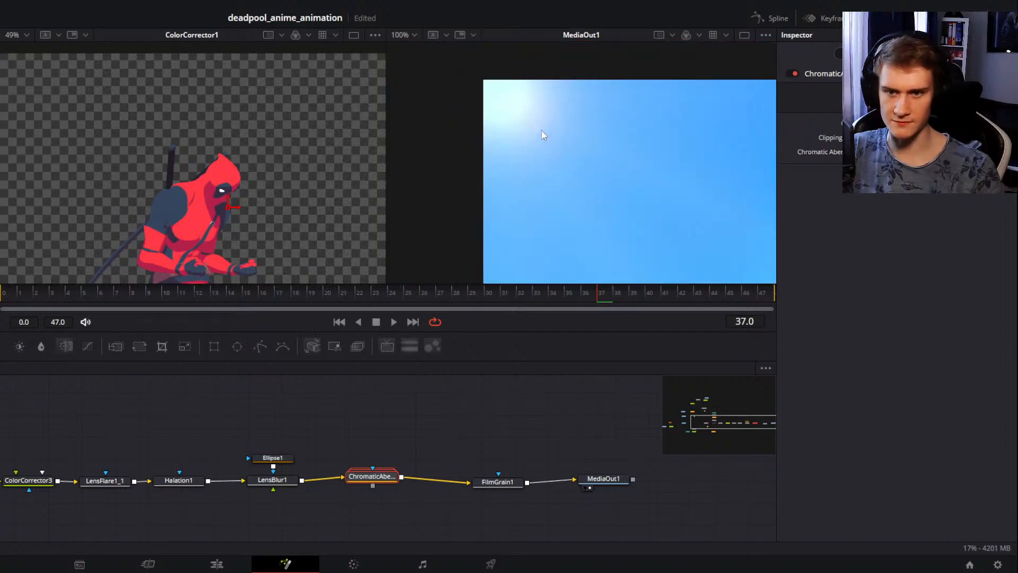
scroll(619, 203, down, 3)
scroll(619, 203, down, 5)
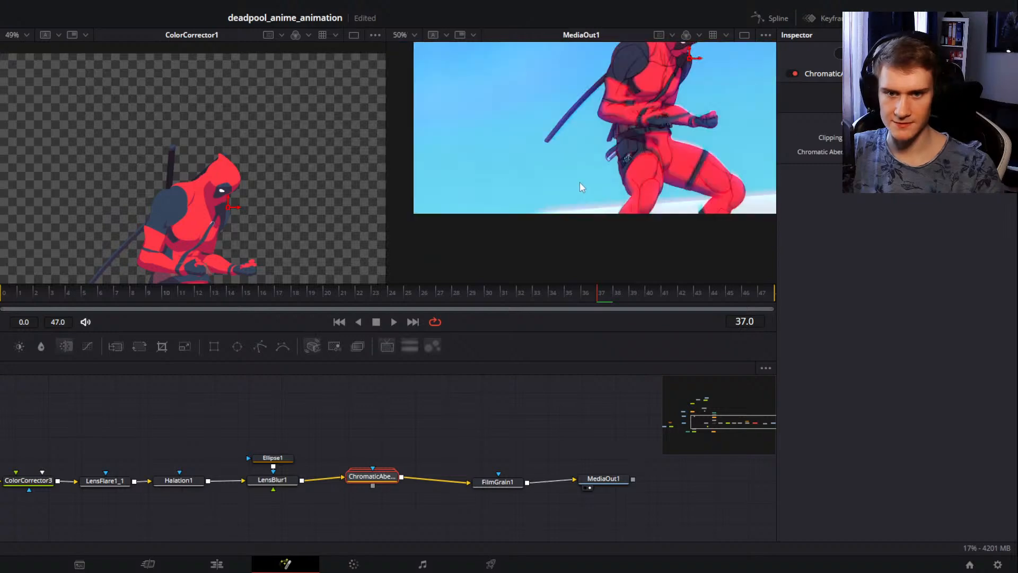
scroll(515, 190, up, 5)
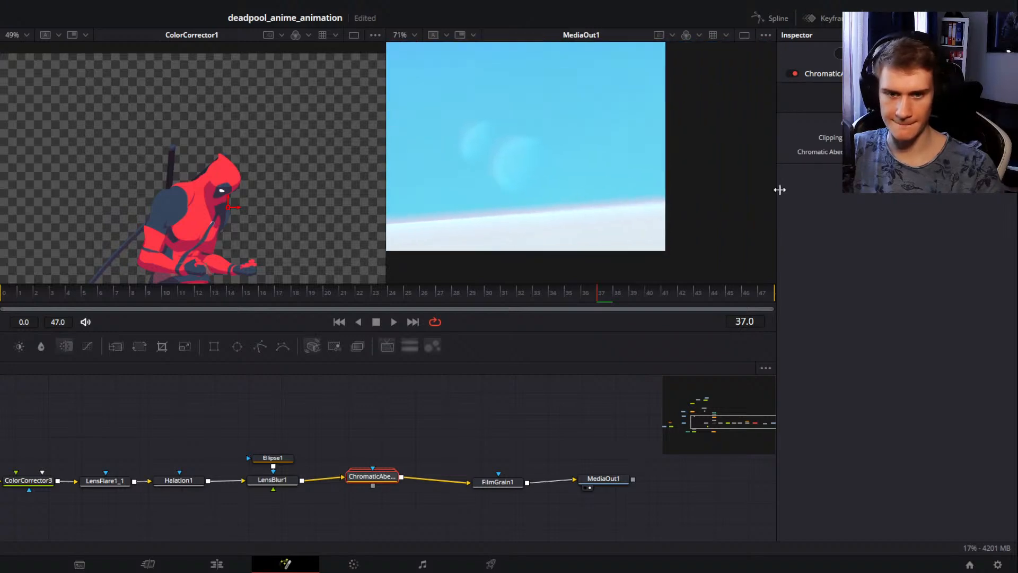
mouse_move(904, 151)
mouse_down()
mouse_move(934, 152)
mouse_move(907, 151)
mouse_up()
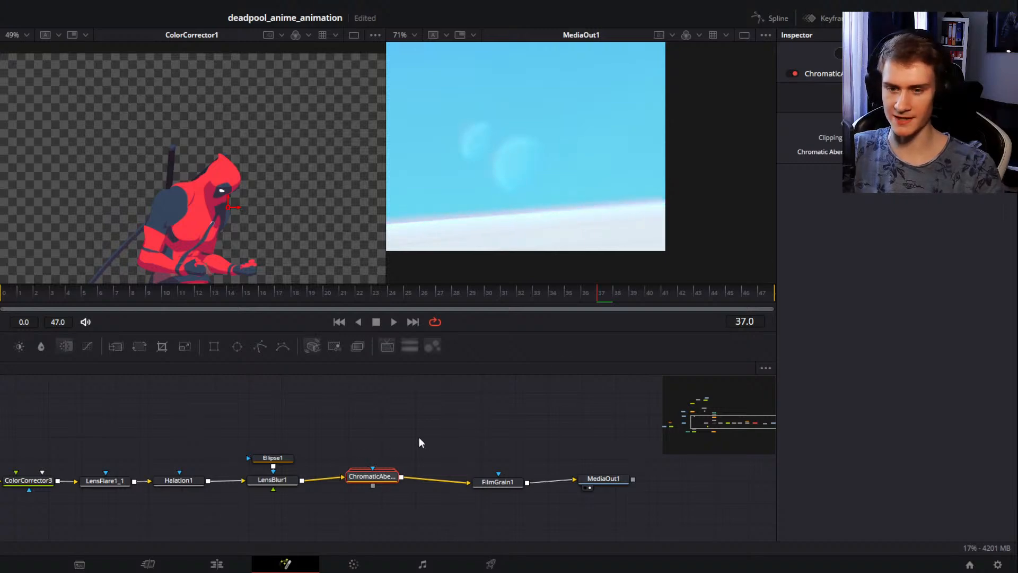
Step: Review the full frame and delete the Chromatic Aberration node between LensBlur1 and FilmGrain1
drag(419, 442, 470, 421)
scroll(506, 139, down, 3)
drag(501, 137, 646, 198)
scroll(642, 197, up, 1)
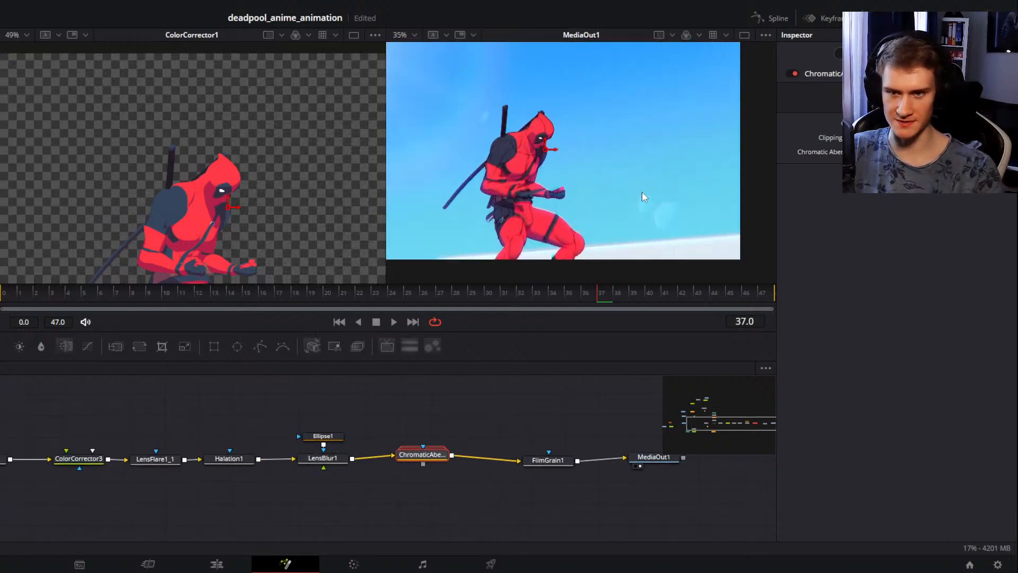
scroll(637, 185, down, 1)
key(Delete)
Step: Move FilmGrain1 and MediaOut1 together further down the chain to open a wide gap after LensBlur1
drag(626, 421, 451, 396)
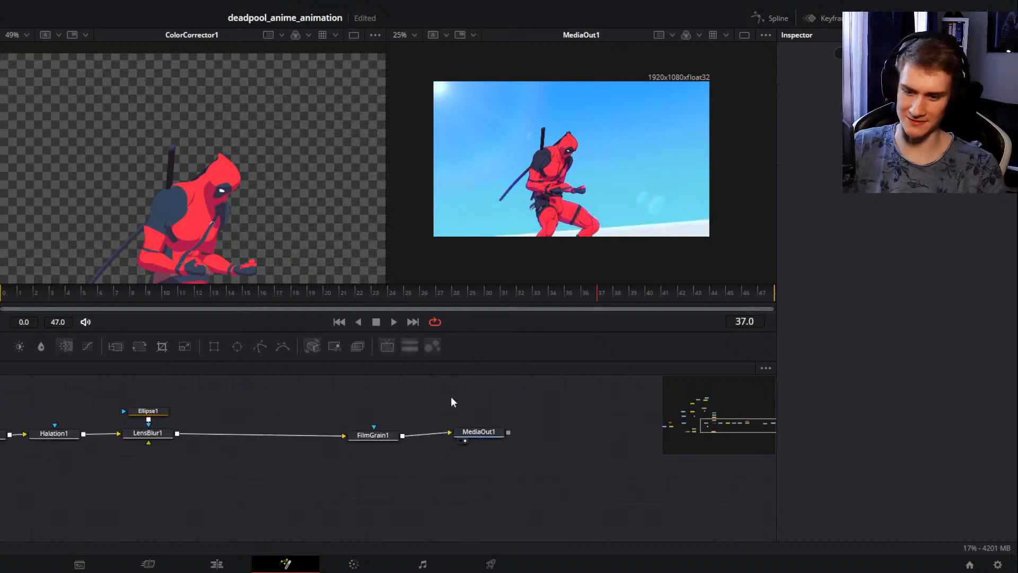
drag(550, 392, 671, 435)
scroll(552, 464, down, 4)
drag(546, 460, 473, 442)
scroll(390, 460, up, 4)
drag(389, 460, 265, 469)
drag(436, 431, 575, 432)
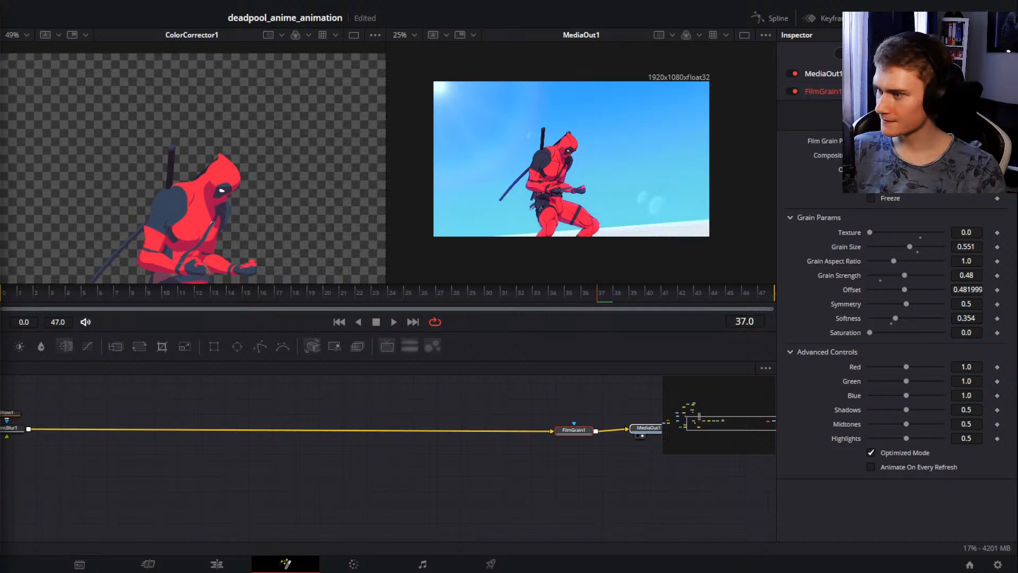
Step: Add the RGB-separation lens distortion node group, wiring LensBlur1 into SeparateR, SeparateG and SeparateB, and Merge2_1 into FilmGrain1
drag(0, 477, 431, 483)
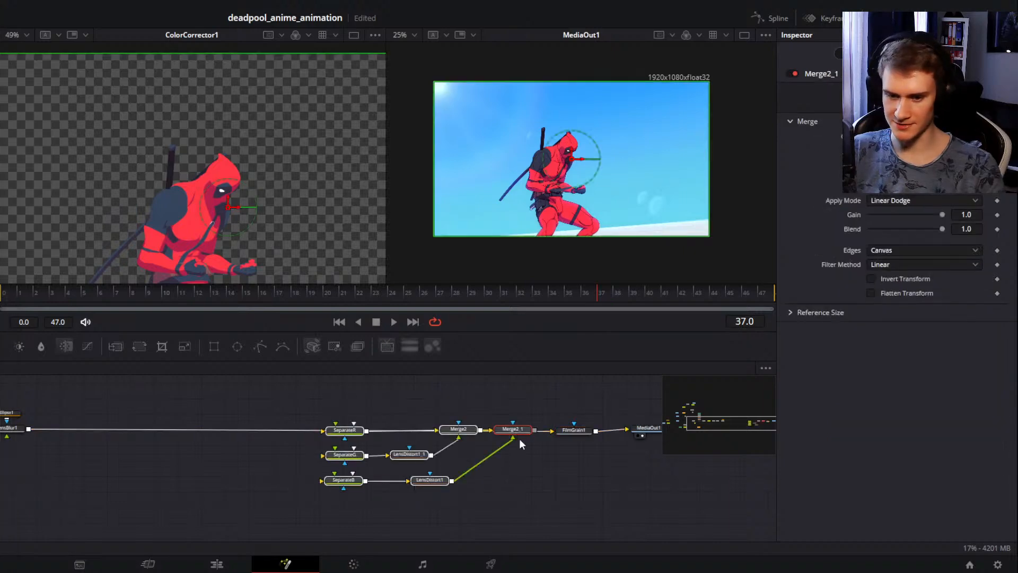
drag(517, 428, 374, 450)
drag(29, 428, 196, 453)
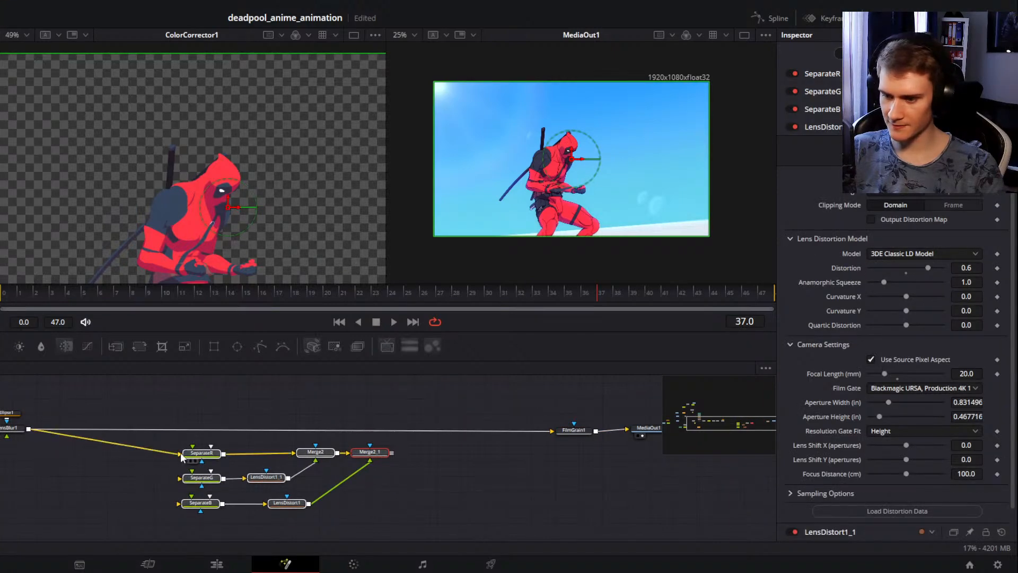
drag(31, 426, 179, 479)
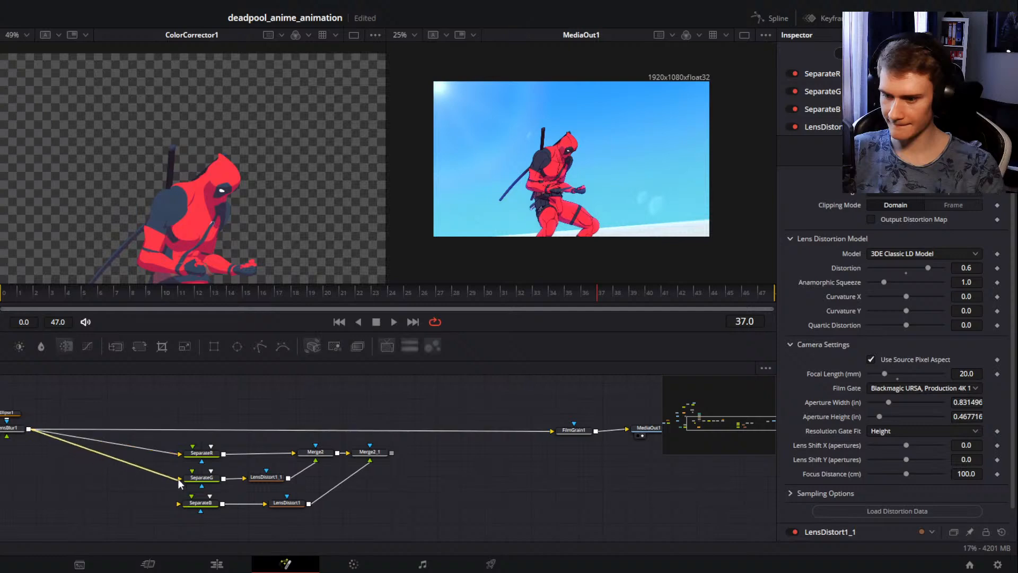
drag(29, 429, 179, 504)
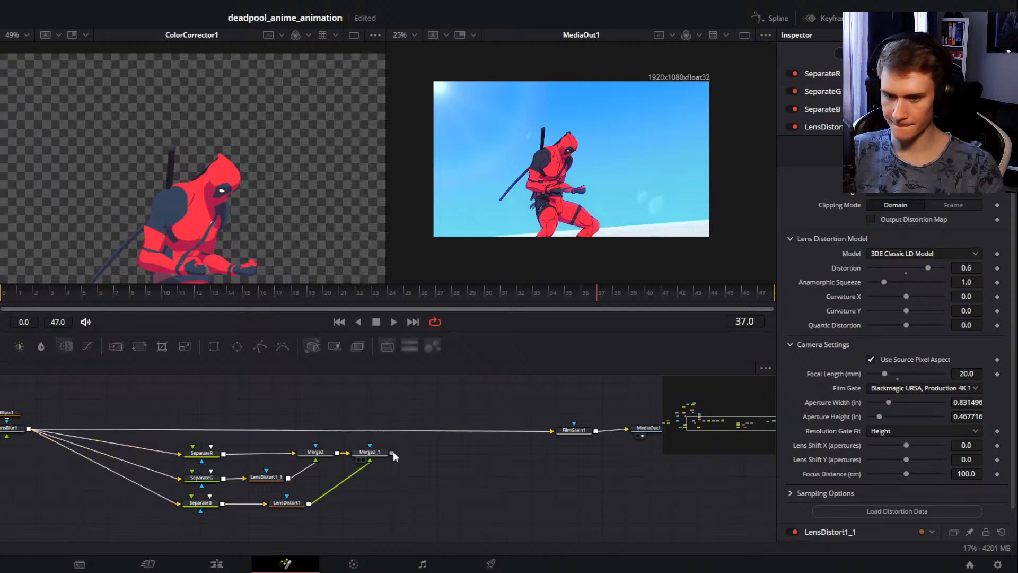
drag(537, 430, 550, 431)
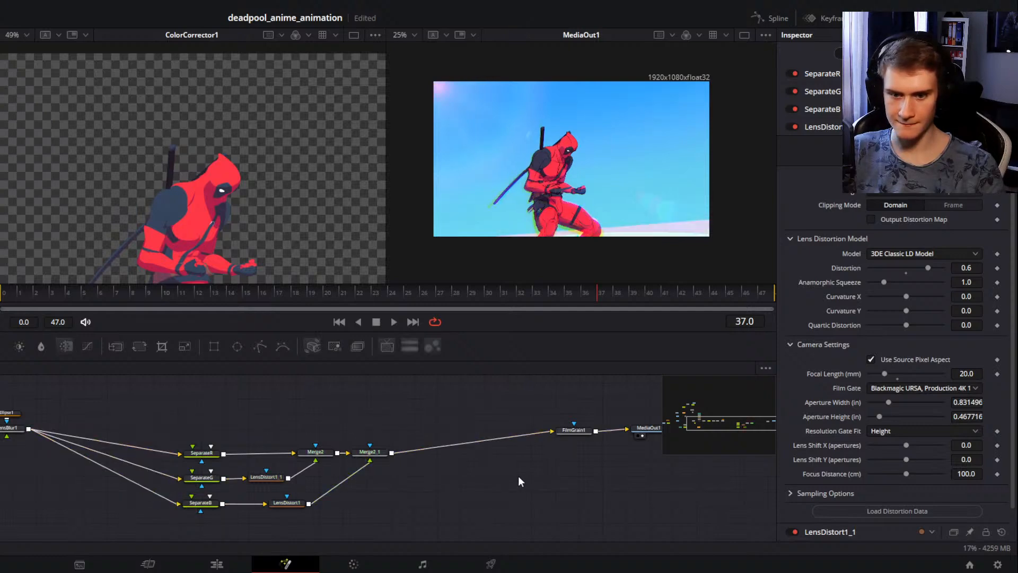
Step: Move the RGB-separation node group up level with LensBlur1 and check the colour fringing across the full frame
drag(379, 416, 189, 478)
scroll(658, 183, up, 3)
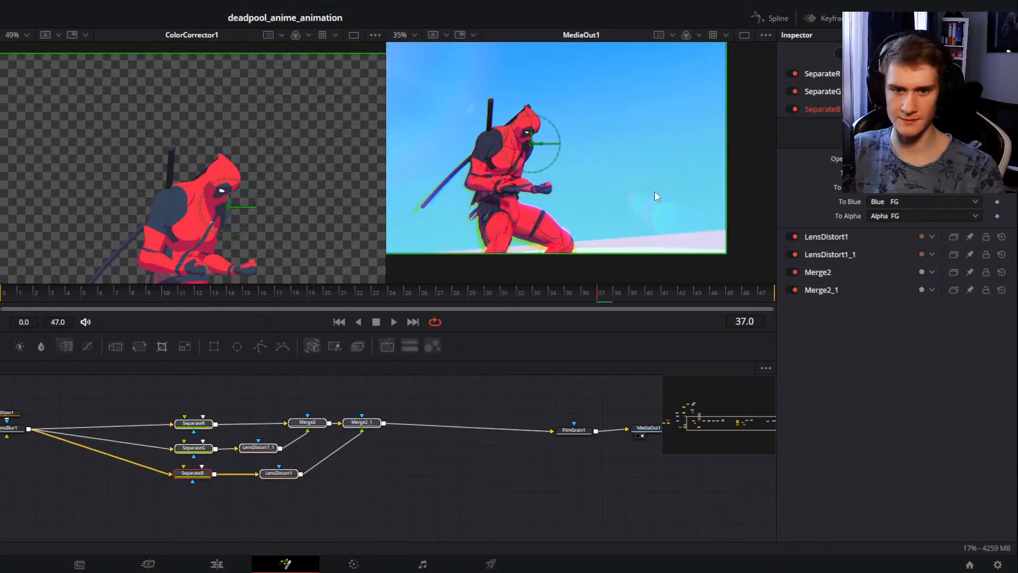
scroll(605, 176, down, 3)
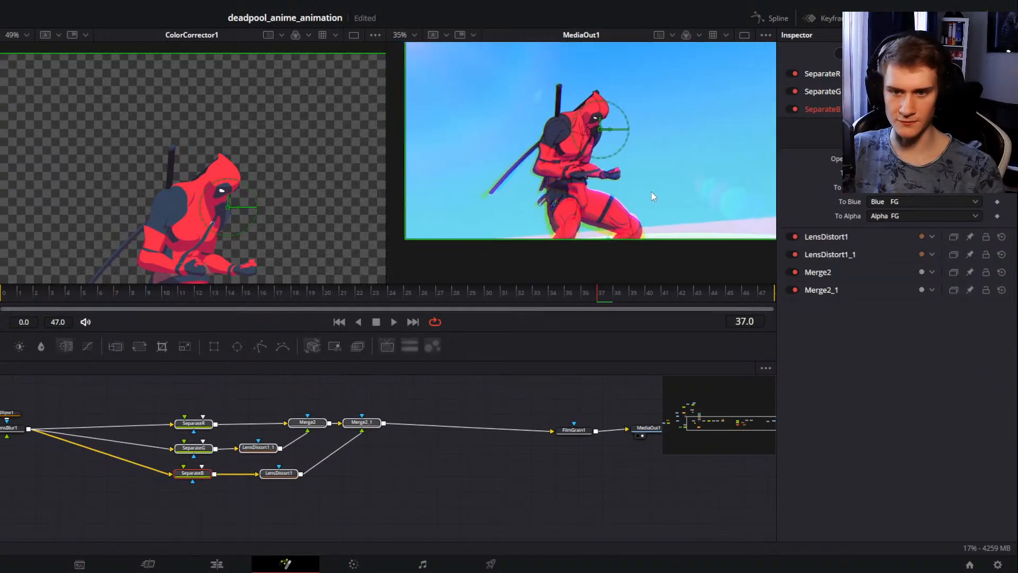
drag(660, 223, 632, 209)
drag(660, 166, 659, 169)
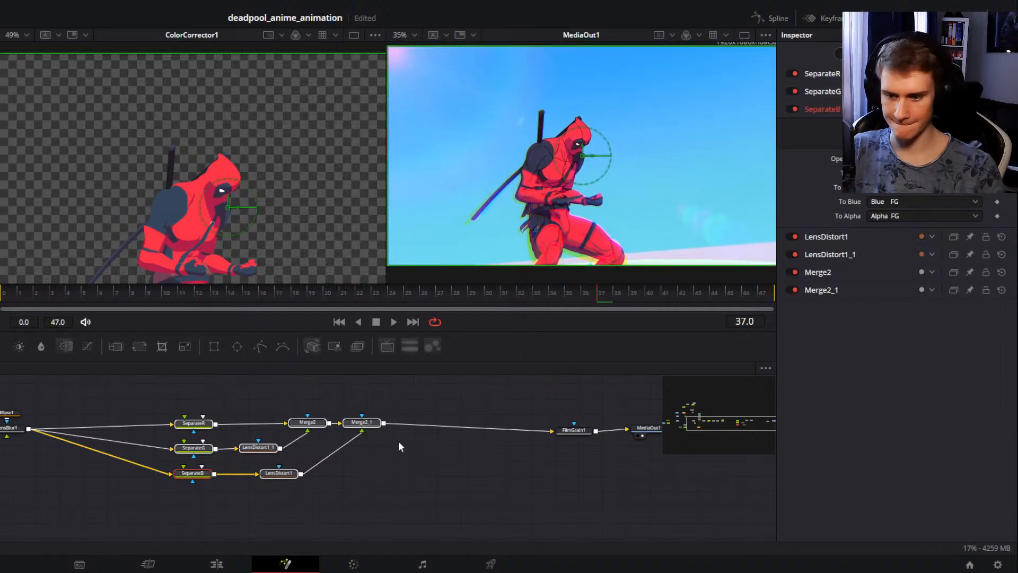
click(399, 447)
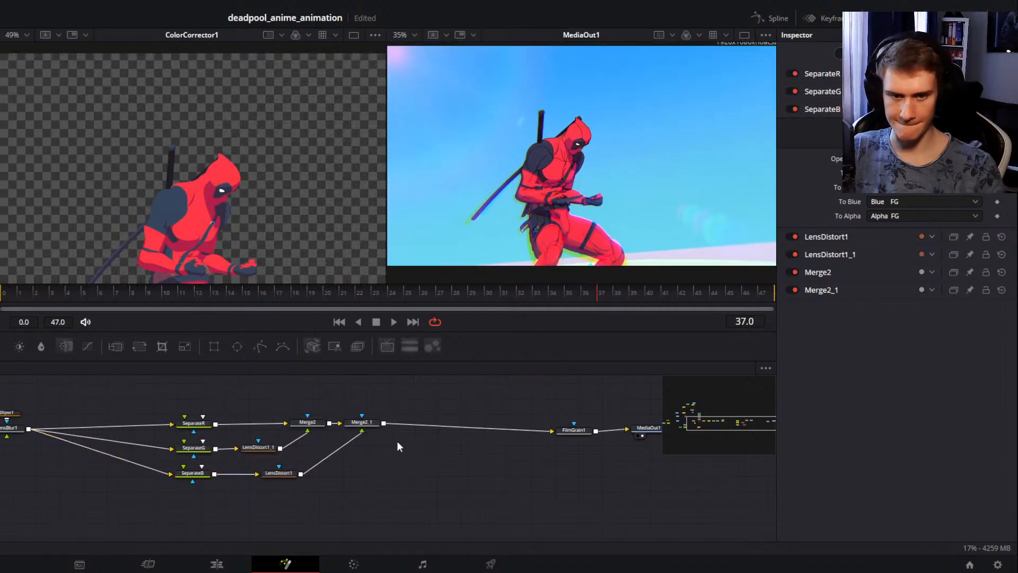
Step: Preview LensDistort1_1 in the other viewer and set its Distortion to 0.05
click(259, 448)
click(246, 455)
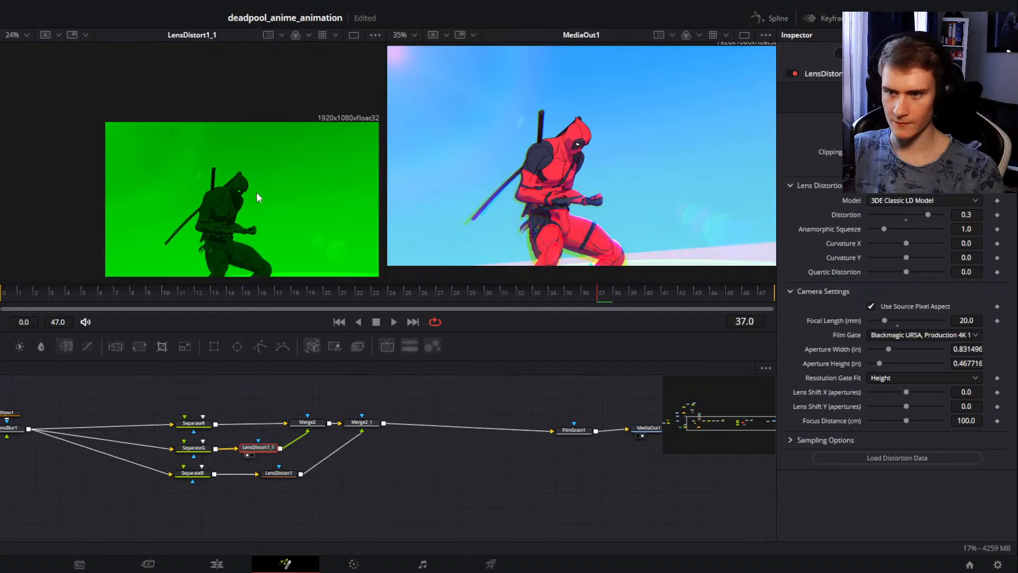
drag(257, 198, 221, 154)
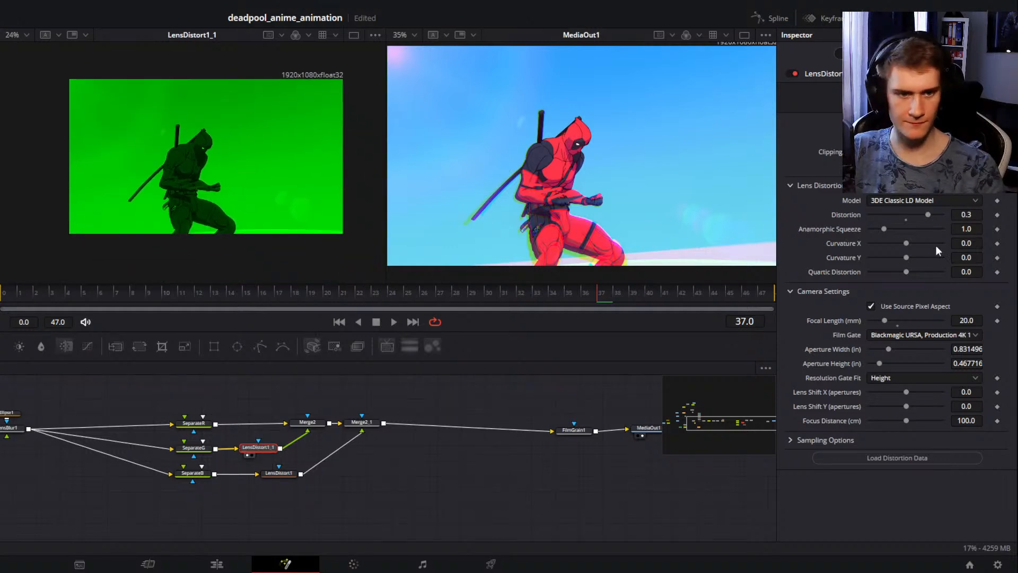
drag(927, 215, 911, 216)
click(974, 216)
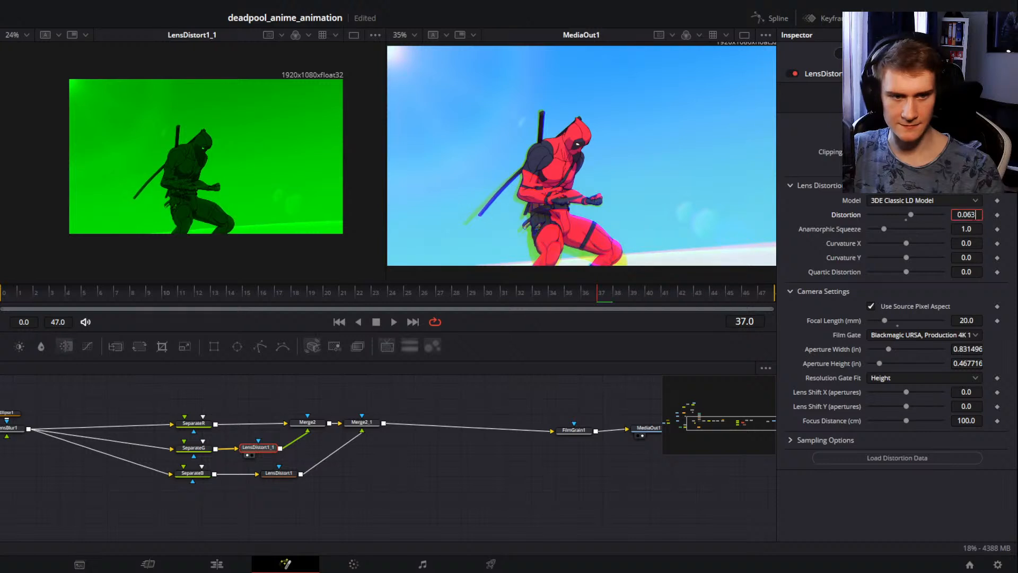
key(BackSpace)
key(BackSpace)
text(5)
key(Tab)
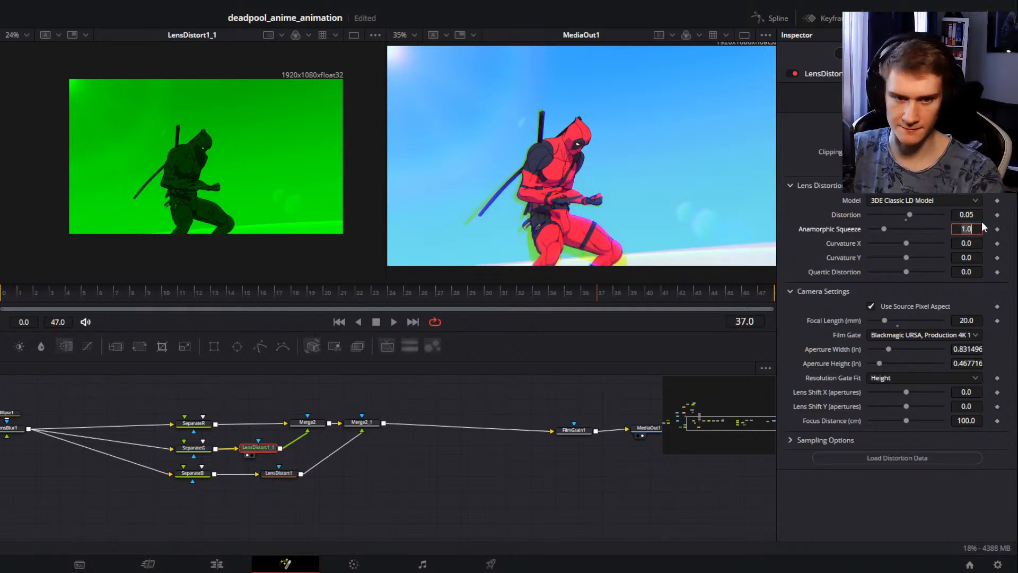
Step: Try a Distortion of 0.01 on LensDistort1_1 and settle on 0.0
click(980, 216)
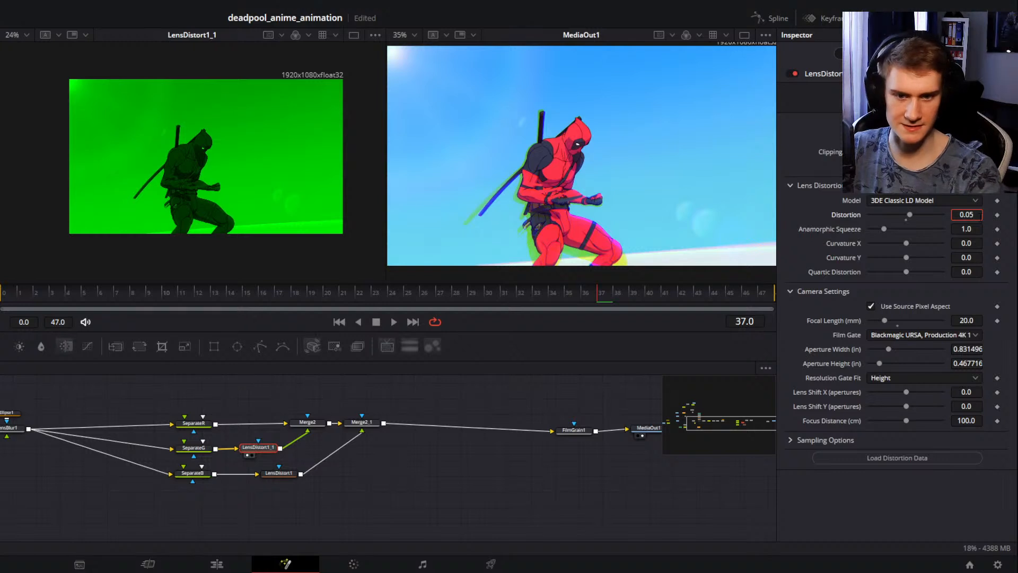
key(BackSpace)
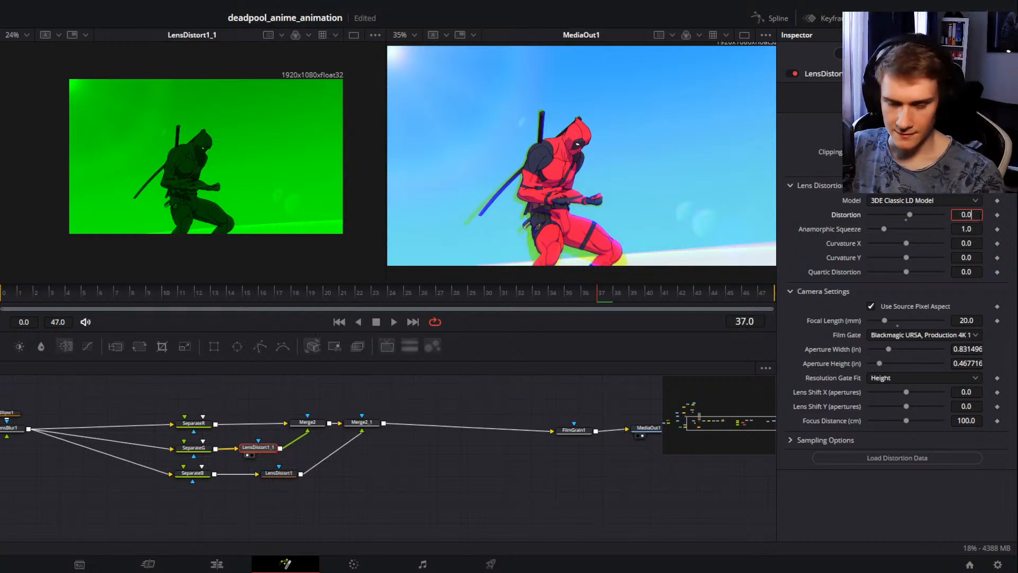
text(1)
key(Tab)
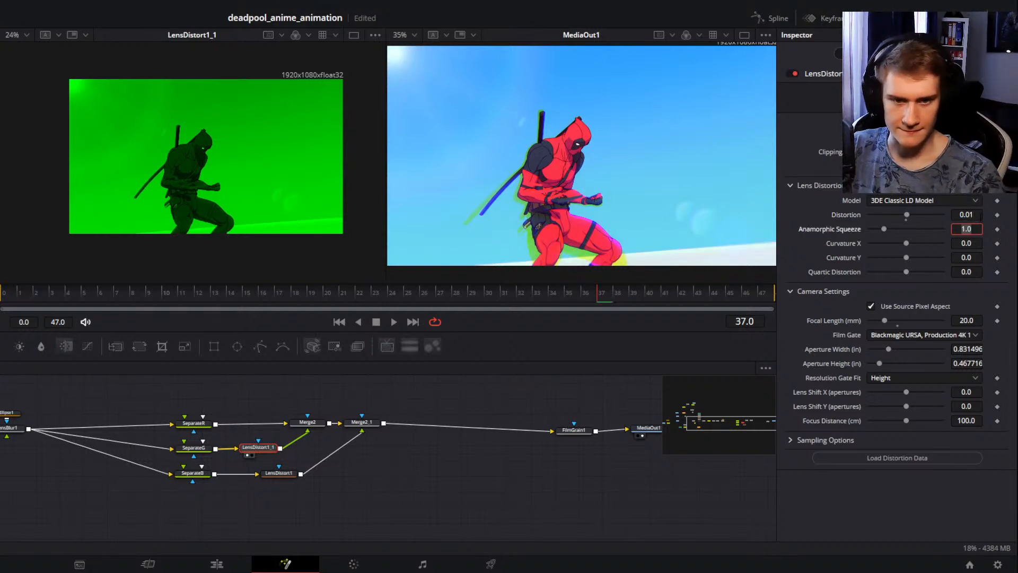
click(980, 216)
key(BackSpace)
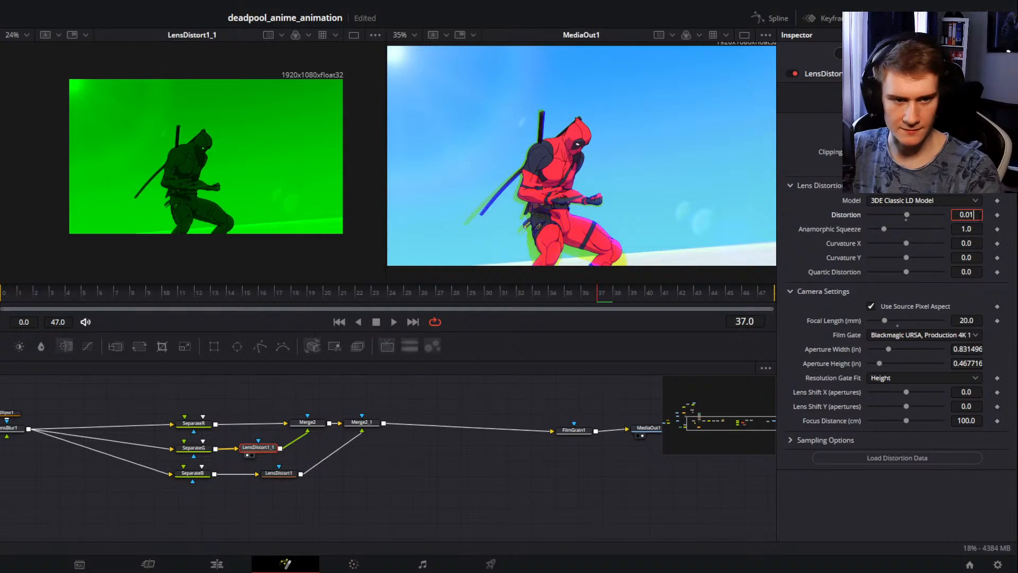
key(Tab)
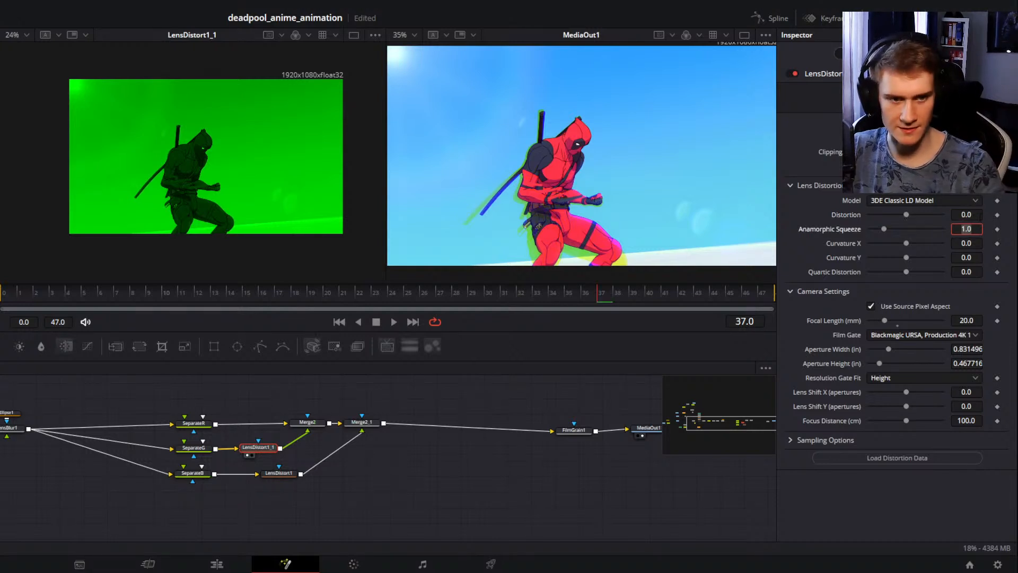
Step: Set the Distortion of LensDistort1 to 0.0 and compare the composite
click(281, 473)
click(973, 214)
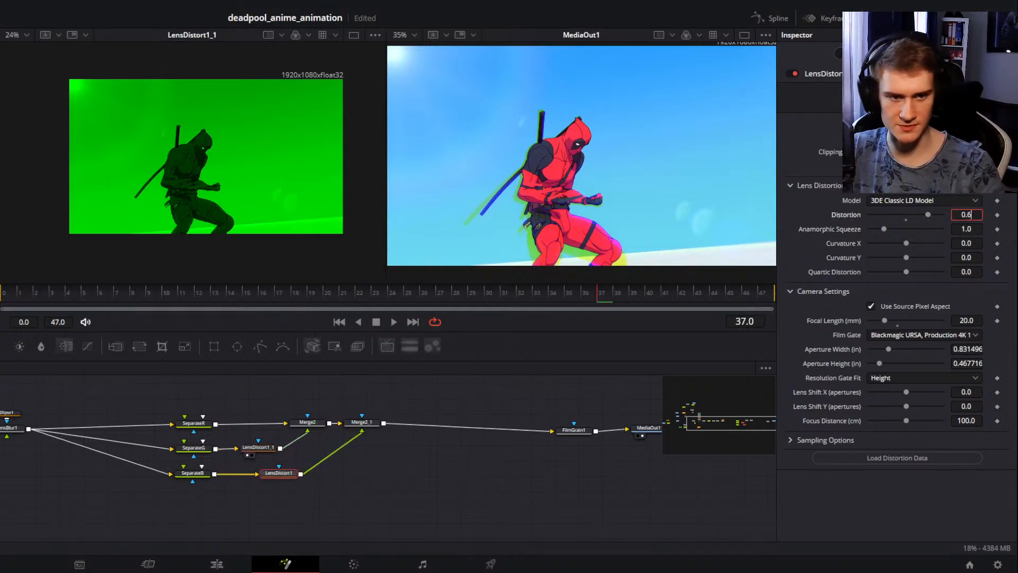
key(BackSpace)
key(Tab)
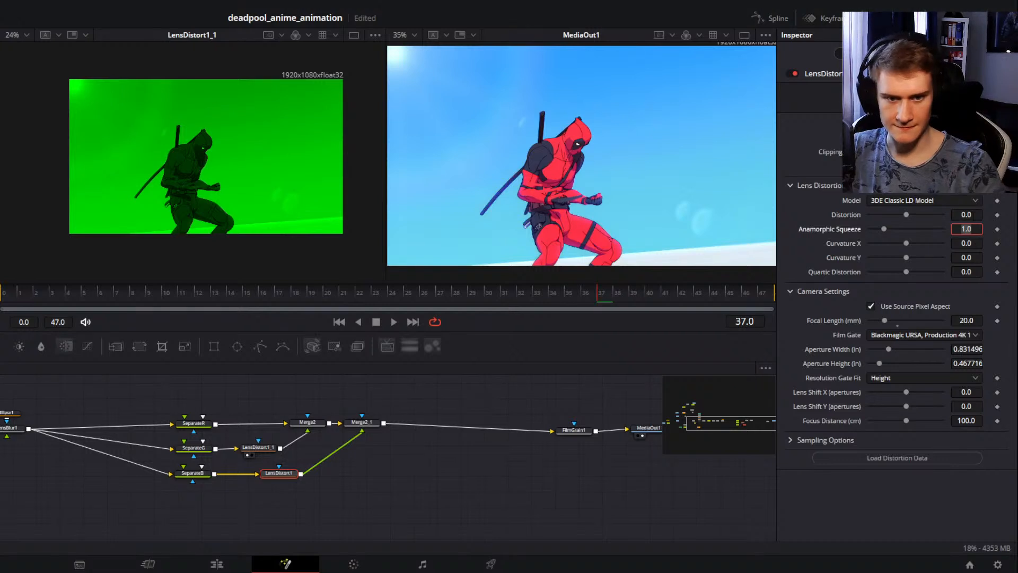
drag(589, 187, 585, 187)
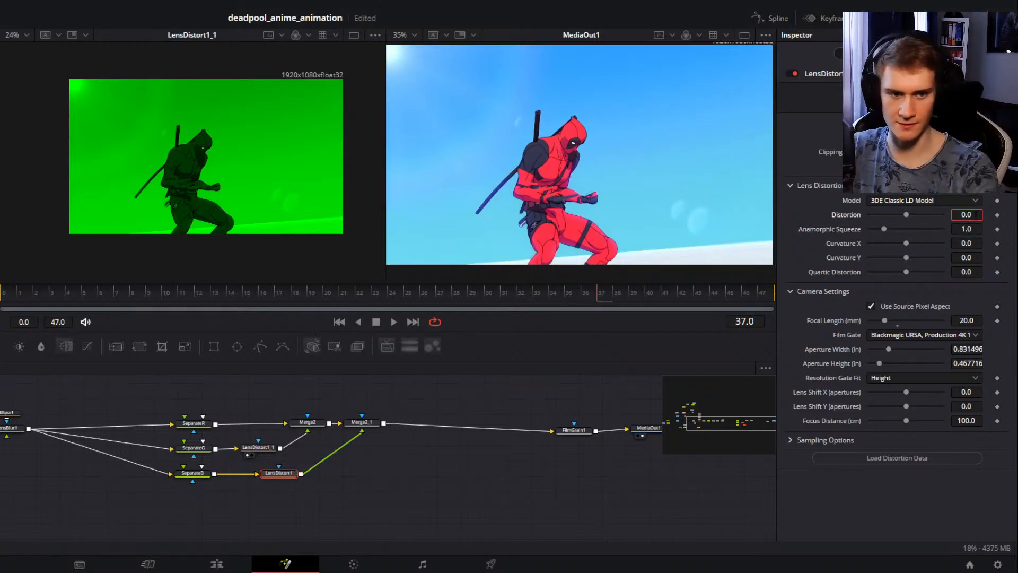
Step: Try a Distortion of 0.2 on LensDistort1 and reduce it to 0.1
text(0.2)
key(Tab)
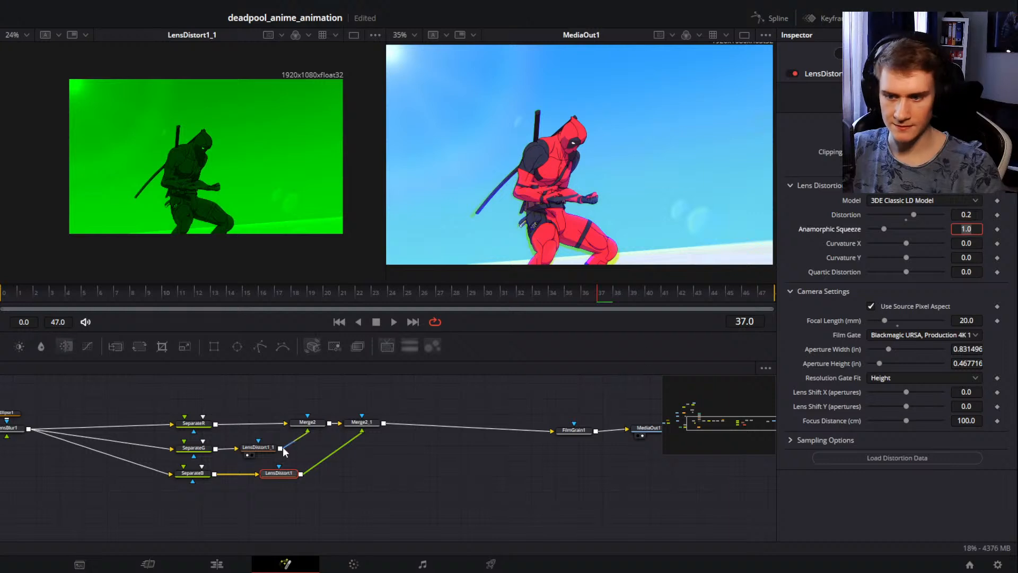
click(977, 213)
key(Tab)
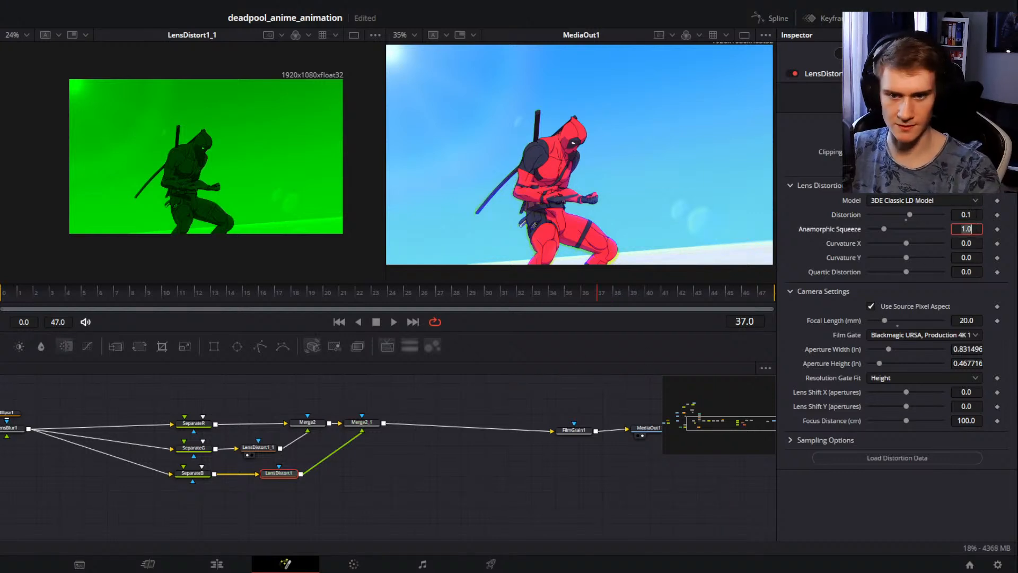
Step: Set the Distortion of LensDistort1_1 to 0.1
click(268, 449)
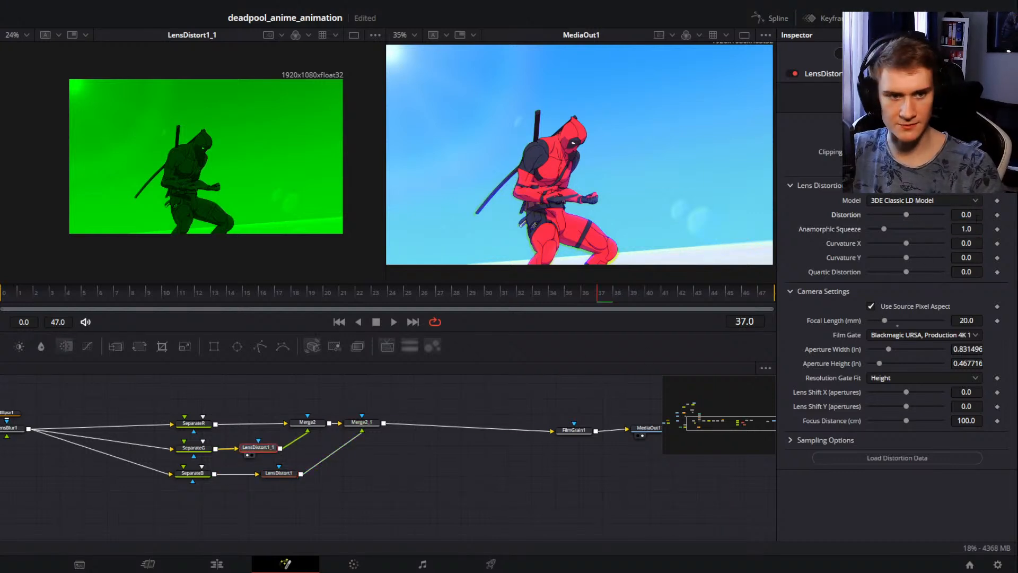
click(977, 218)
text(0.)
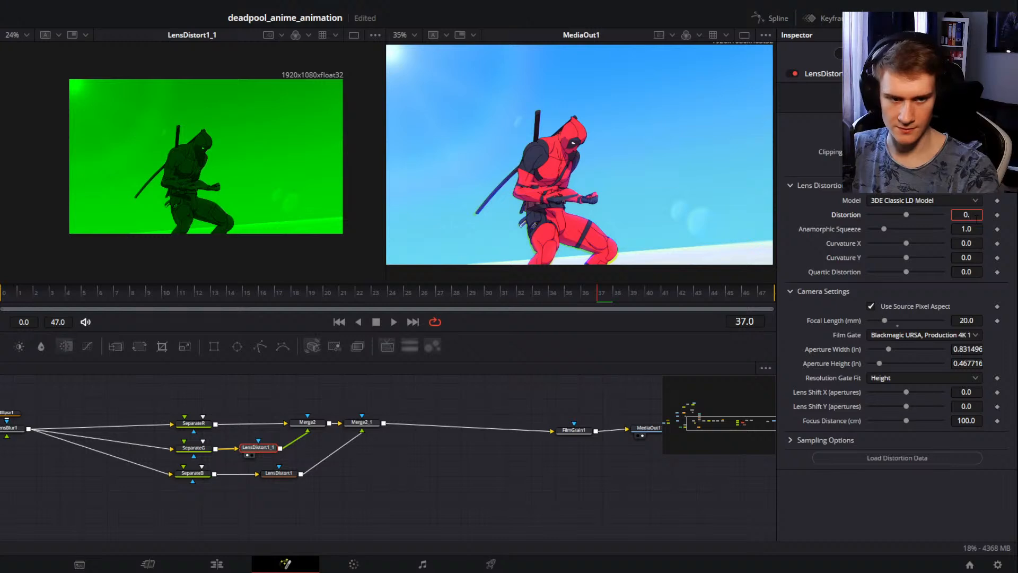
text(1)
key(Tab)
Step: Set the Distortion of LensDistort1 to 0.2 and inspect the fringing around the character's legs
click(279, 472)
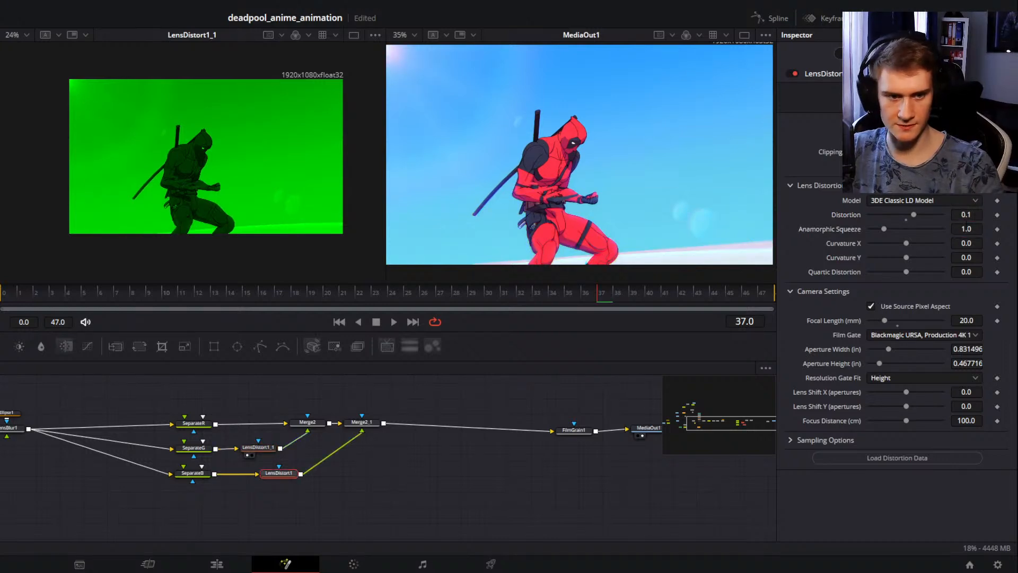
text(0.2)
key(Tab)
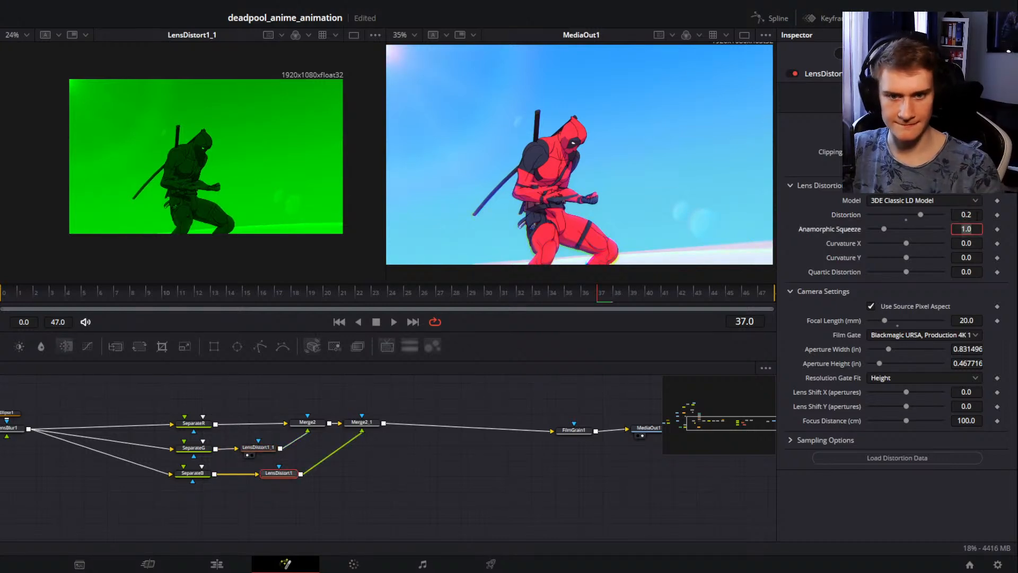
scroll(708, 216, up, 8)
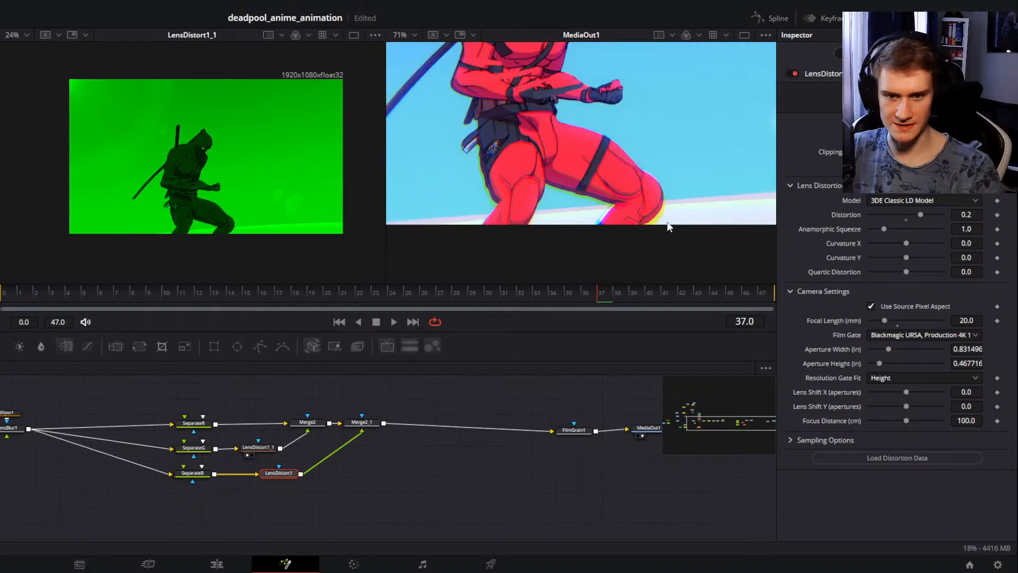
scroll(668, 227, down, 8)
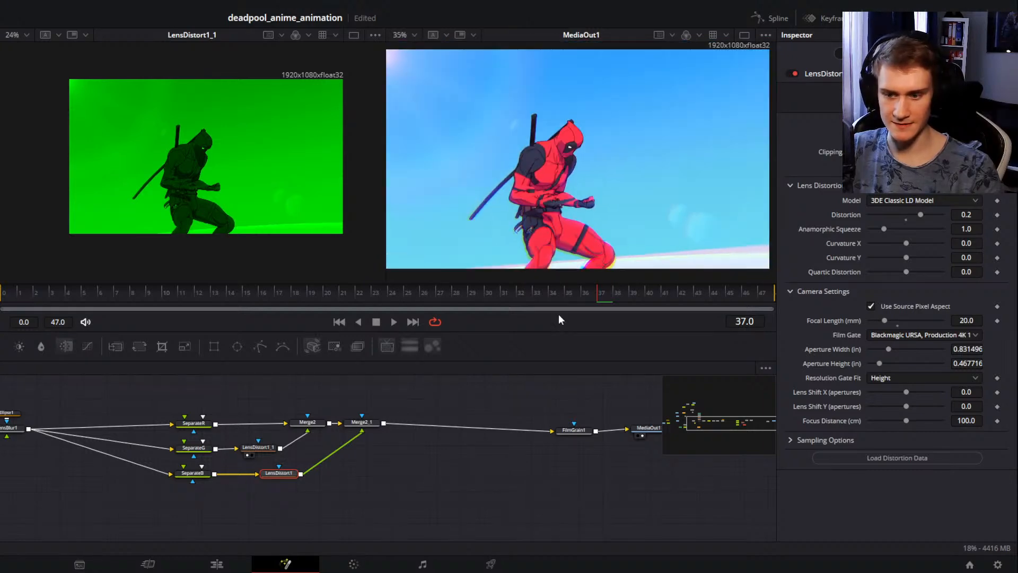
Step: Connect Ellipse1 as the effect mask of both LensDistort1_1 and LensDistort1
drag(301, 413, 306, 444)
drag(14, 444, 263, 470)
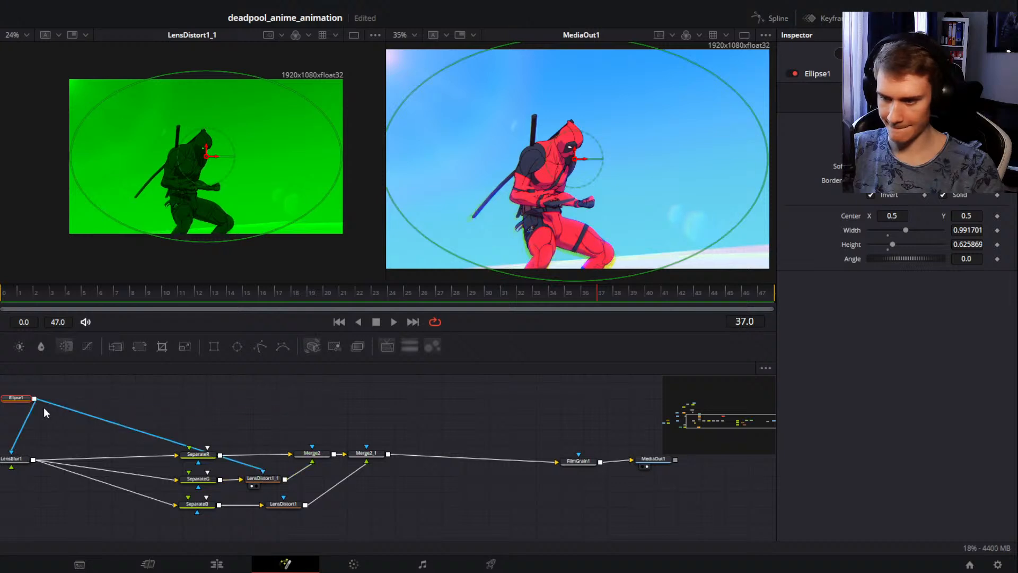
drag(36, 401, 284, 498)
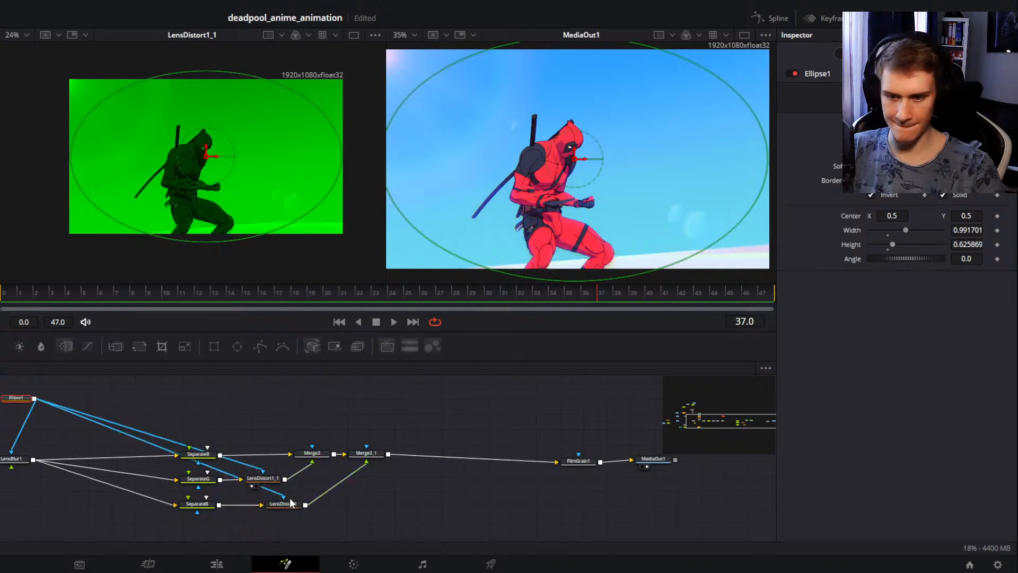
Step: Examine the masked colour fringing along the ground and around the character up close
click(449, 480)
scroll(611, 202, down, 2)
scroll(611, 202, up, 2)
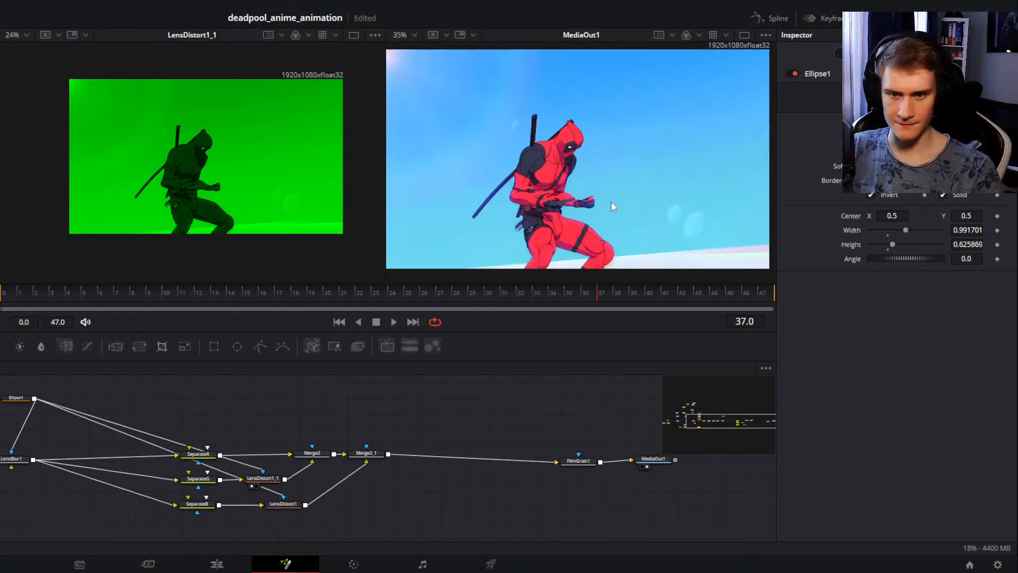
drag(595, 199, 510, 152)
scroll(597, 219, up, 2)
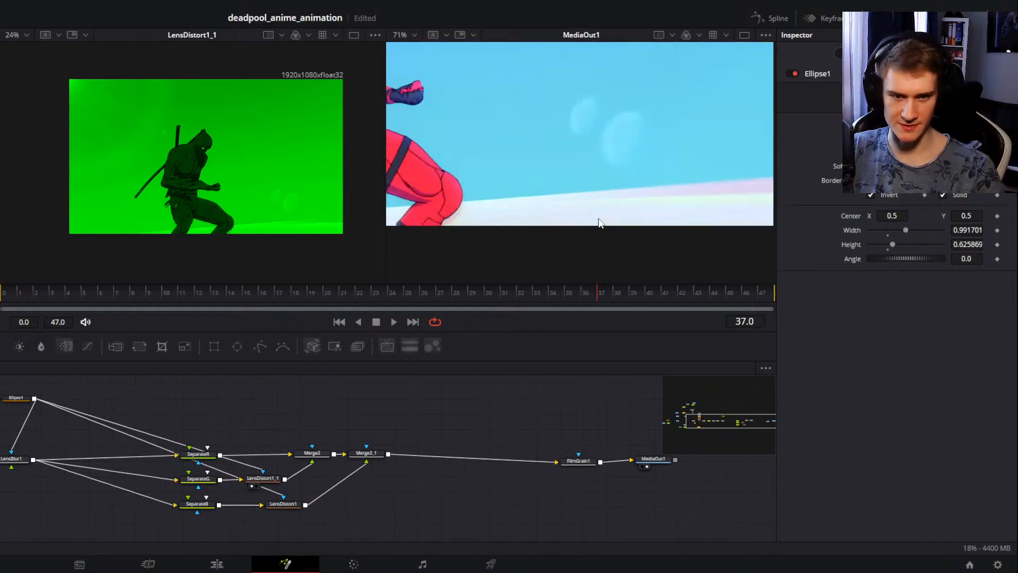
scroll(598, 218, down, 2)
drag(556, 183, 648, 201)
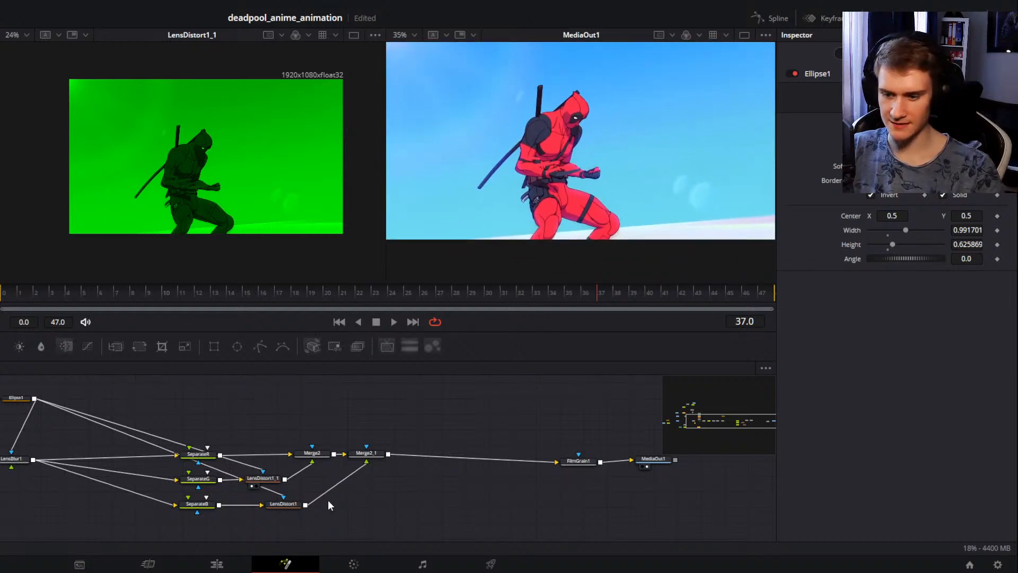
Step: Delete the RGB-separation node group so LensBlur1 feeds FilmGrain1, and place Ellipse1 directly above LensBlur1
drag(168, 423, 177, 423)
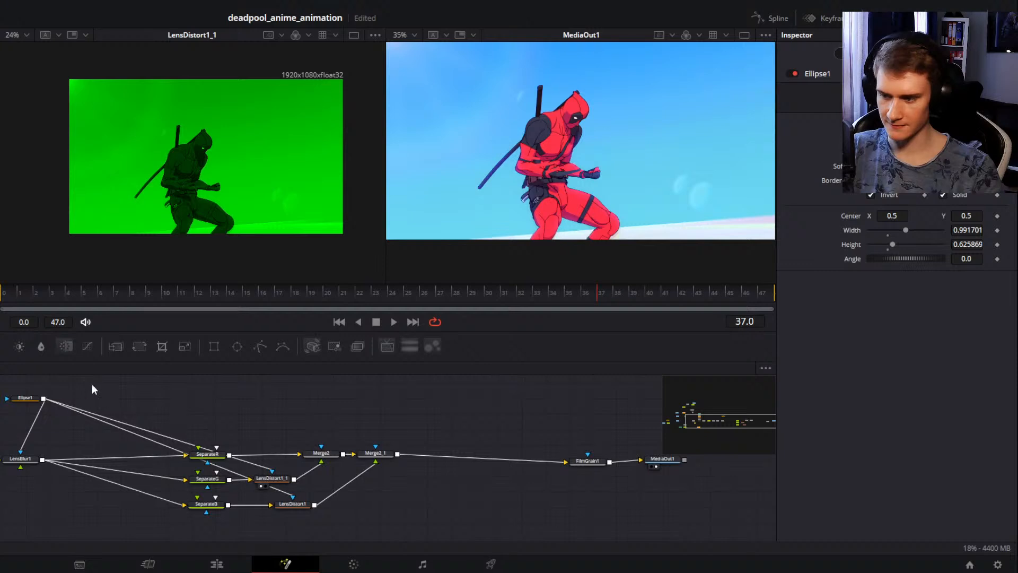
drag(399, 412, 180, 531)
key(Delete)
drag(32, 400, 26, 422)
click(183, 434)
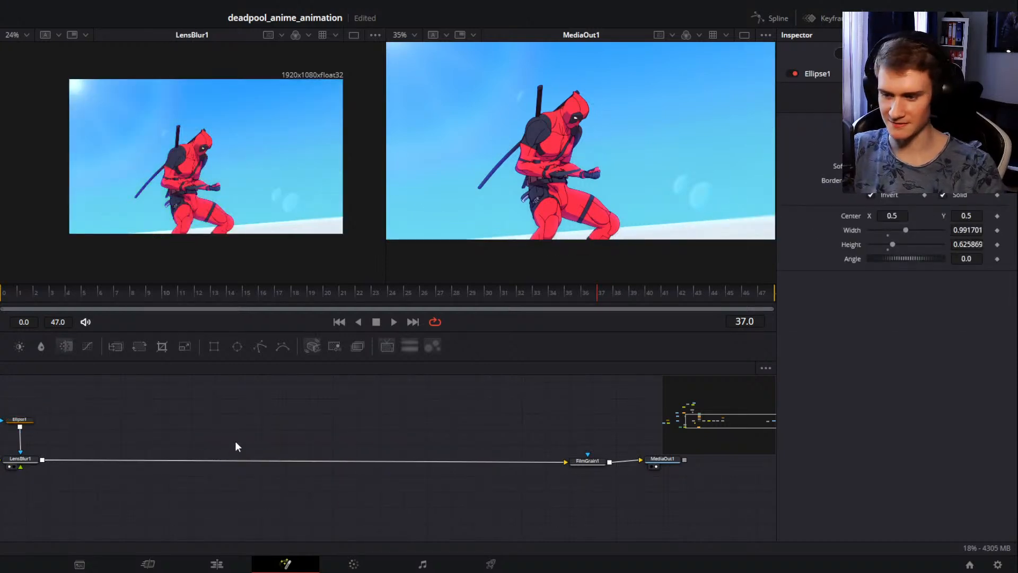
Step: Insert a Chromatic Aberration node between LensBlur1 and FilmGrain1, and move FilmGrain1 and MediaOut1 back close behind it
key(shift+space)
key(Escape)
drag(0, 439, 566, 461)
drag(149, 457, 127, 463)
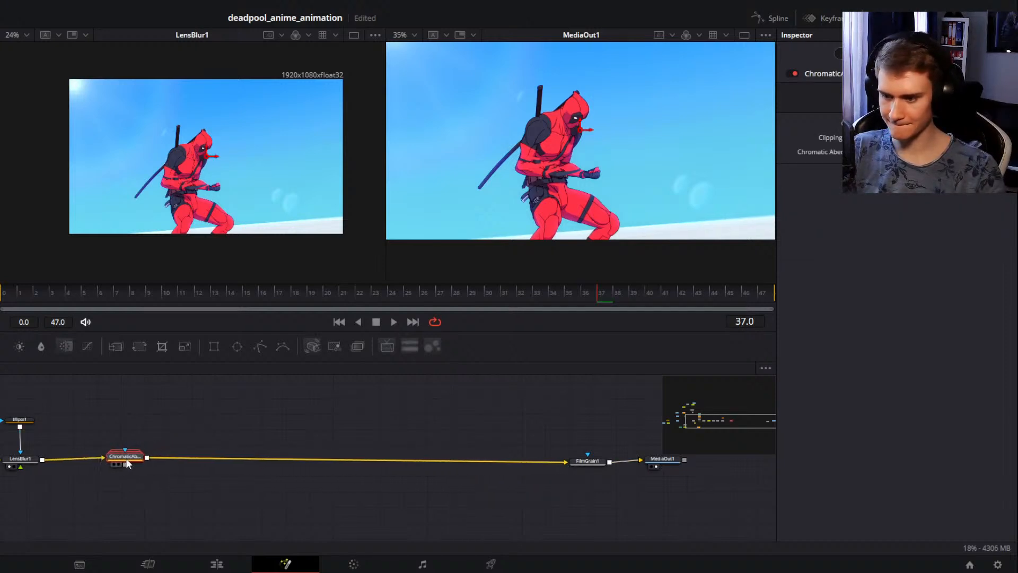
drag(660, 436, 179, 462)
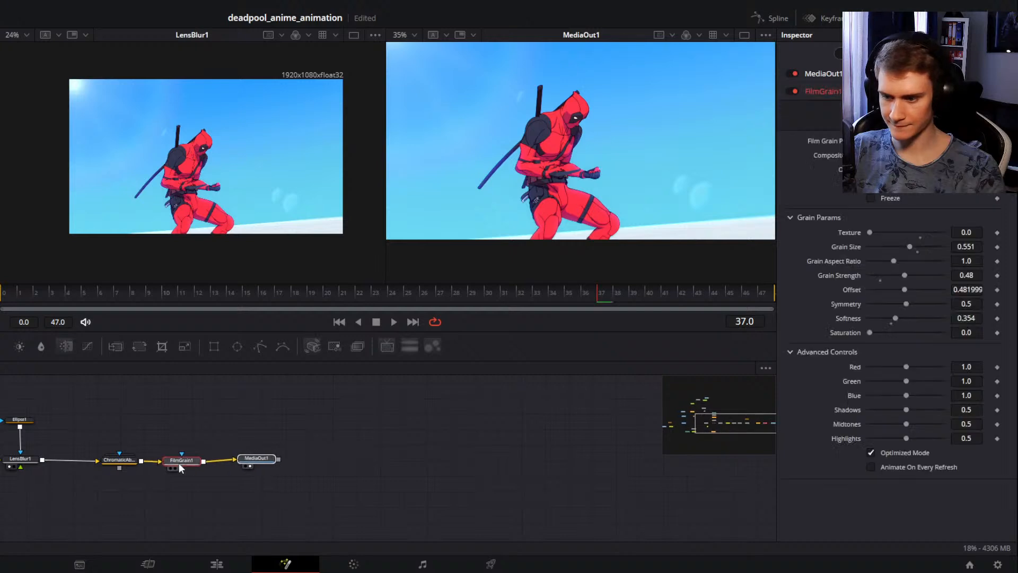
Step: Increase the Chromatic Aberration amount while checking the fringing on the horizon and lens flare spots
click(119, 460)
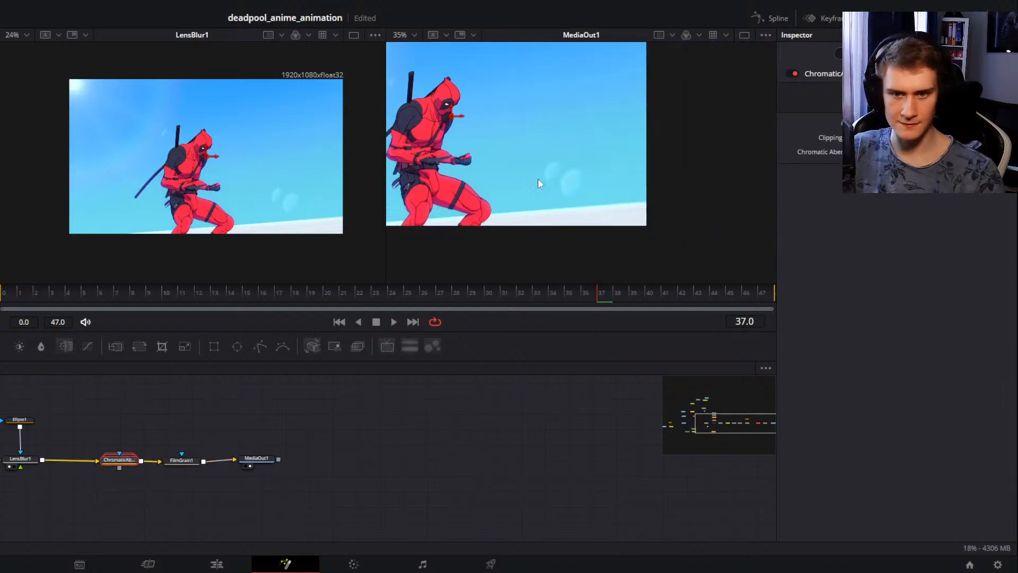
scroll(538, 179, up, 3)
drag(920, 152, 933, 152)
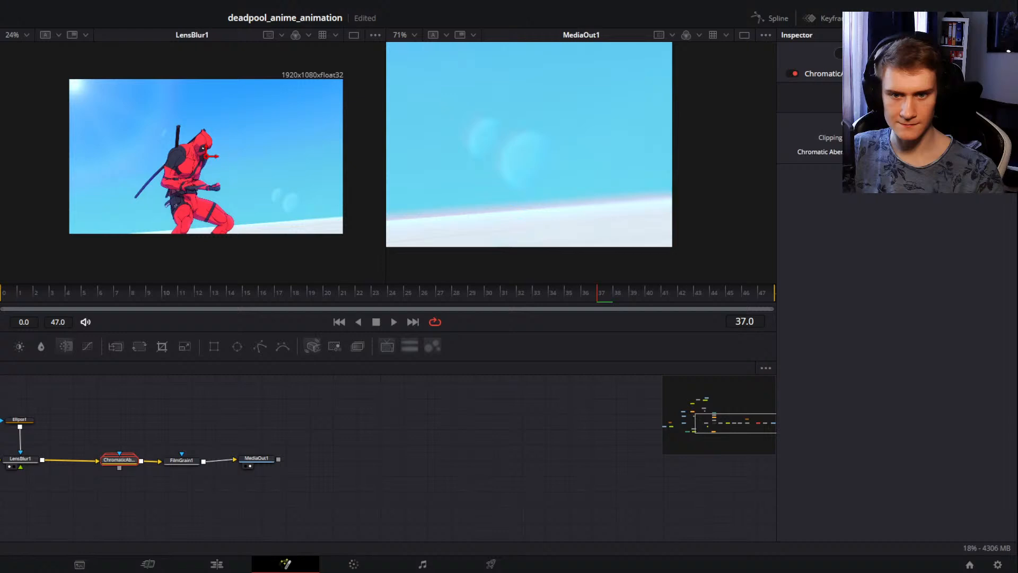
Step: Examine the chromatic aberration around the character and lens flare spots, both up close and in the full frame
scroll(660, 185, down, 3)
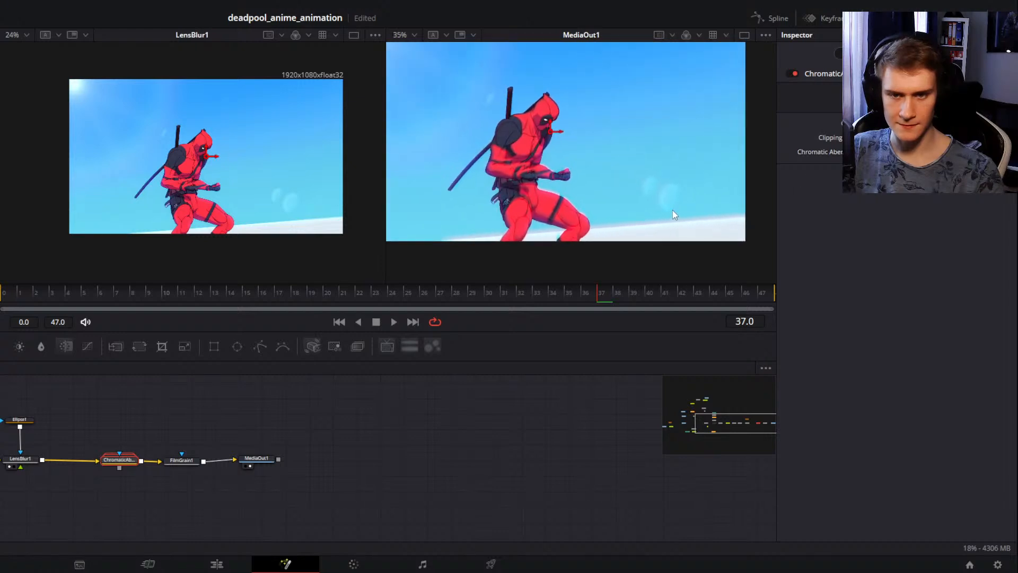
scroll(672, 210, up, 1)
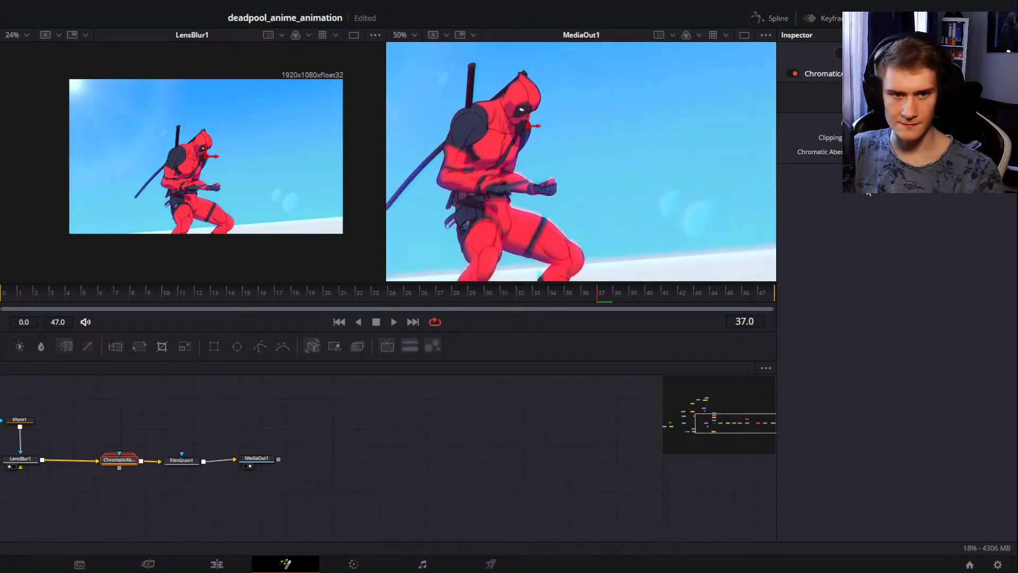
click(936, 97)
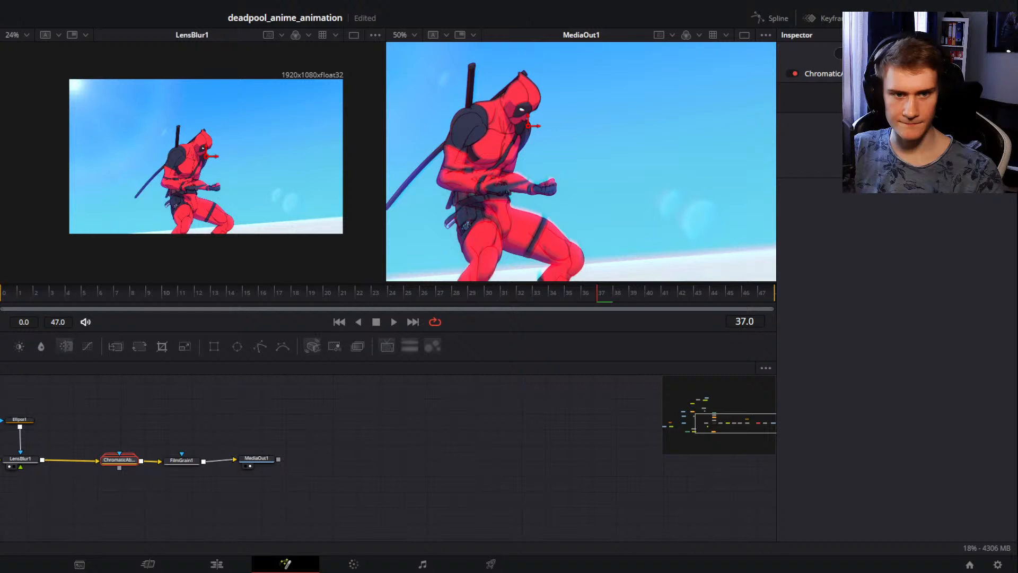
click(858, 97)
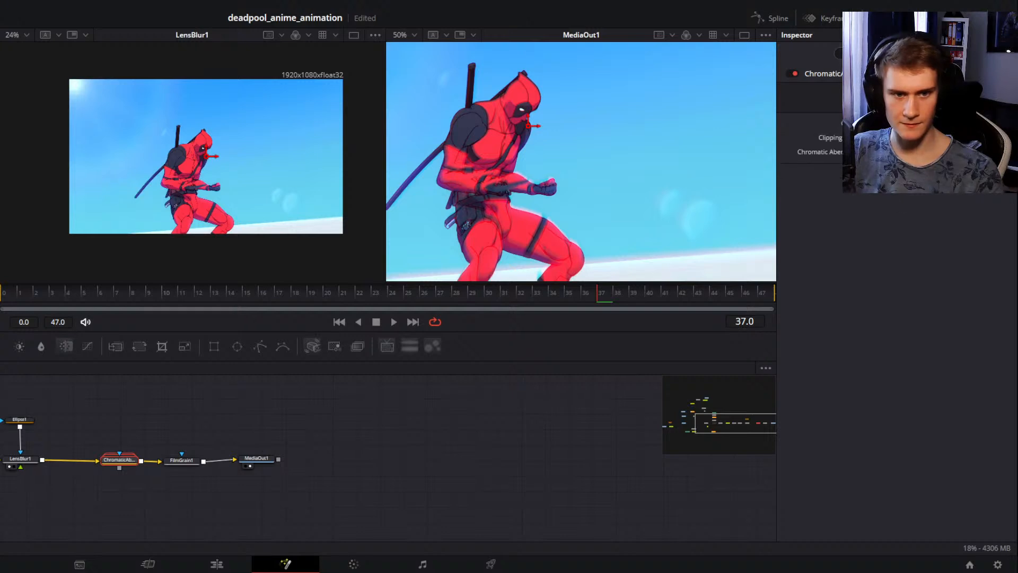
drag(681, 201, 581, 197)
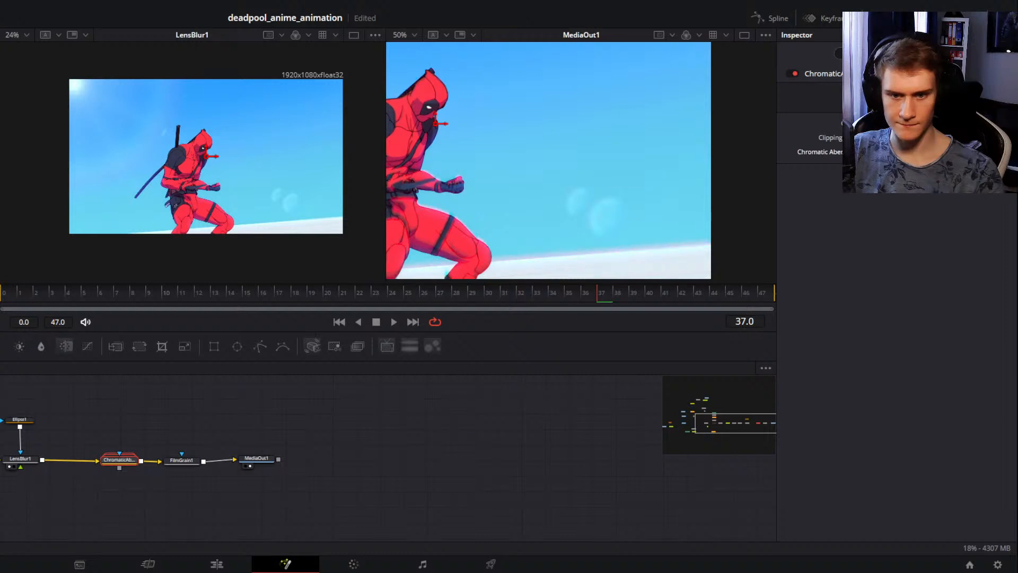
scroll(617, 191, down, 2)
drag(582, 181, 627, 191)
scroll(634, 202, up, 1)
scroll(640, 199, down, 1)
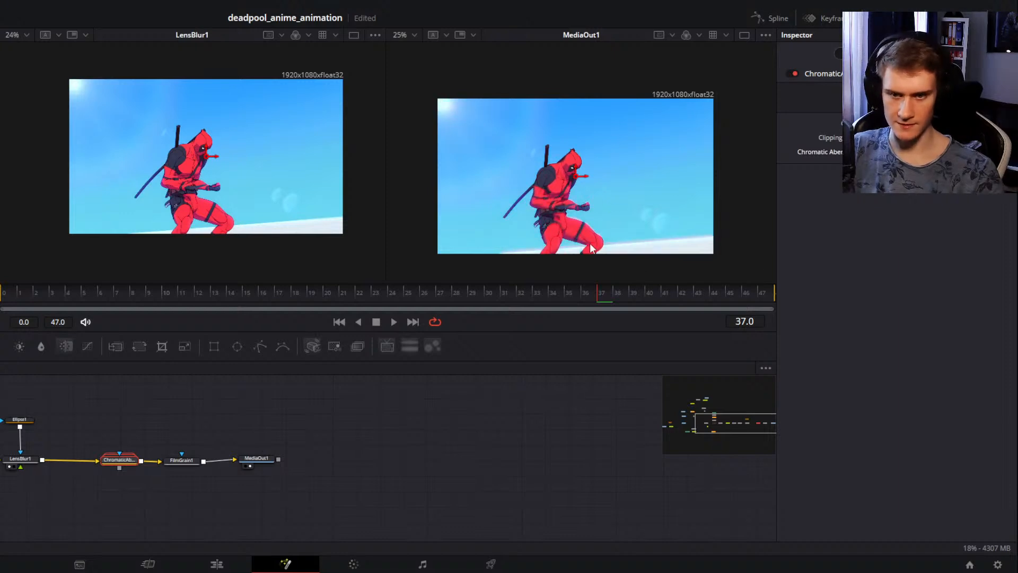
Step: Connect Ellipse1 to the Chromatic Aberration node as its effect mask and check the fringing along the horizon
drag(101, 433, 119, 454)
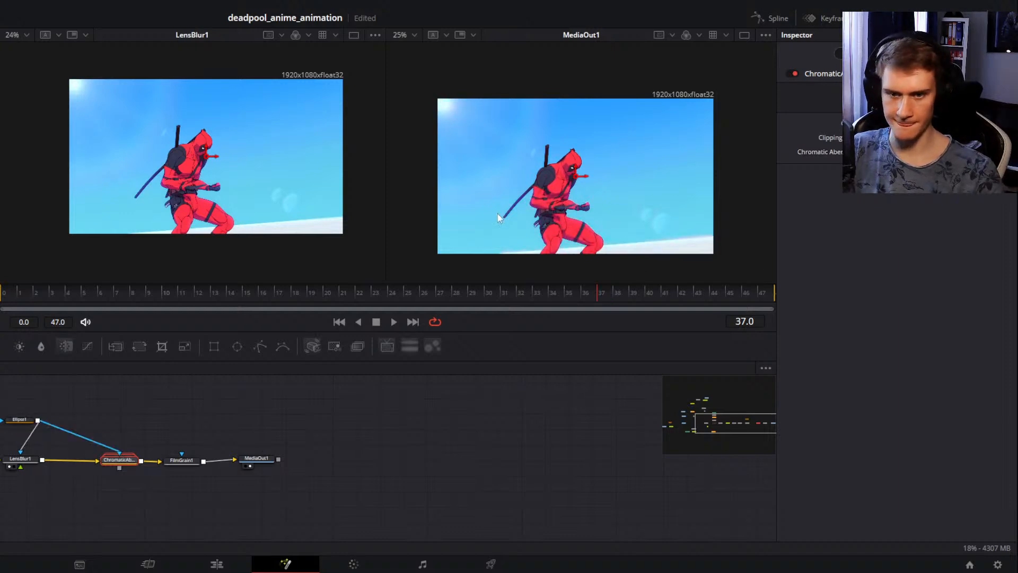
scroll(574, 193, up, 2)
drag(645, 208, 462, 127)
scroll(554, 181, up, 1)
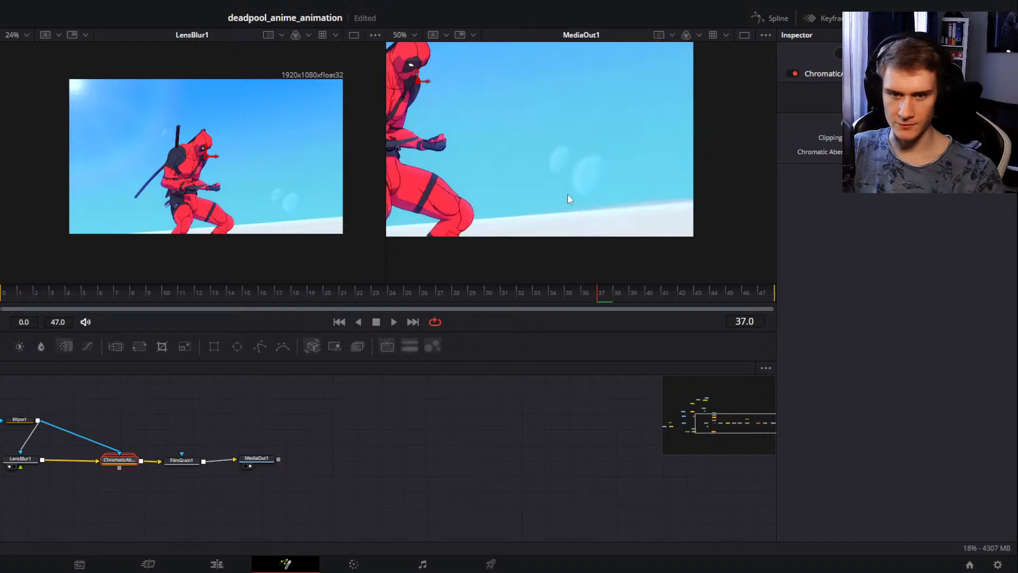
scroll(662, 218, up, 1)
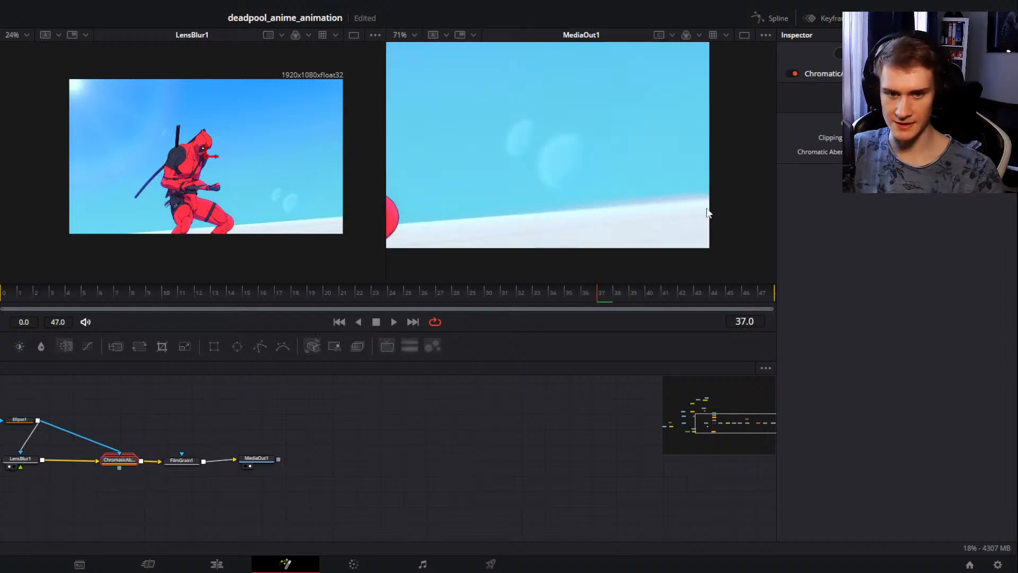
scroll(673, 199, down, 2)
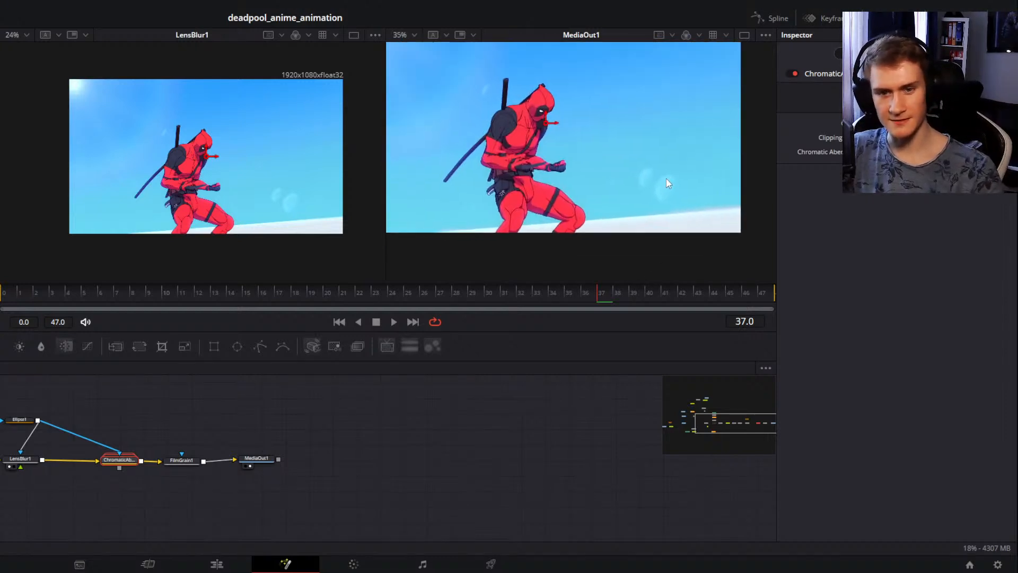
Step: Compare the frame with Ellipse1, LensBlur1 and the Chromatic Aberration node disabled together and enabled again
drag(149, 430, 170, 448)
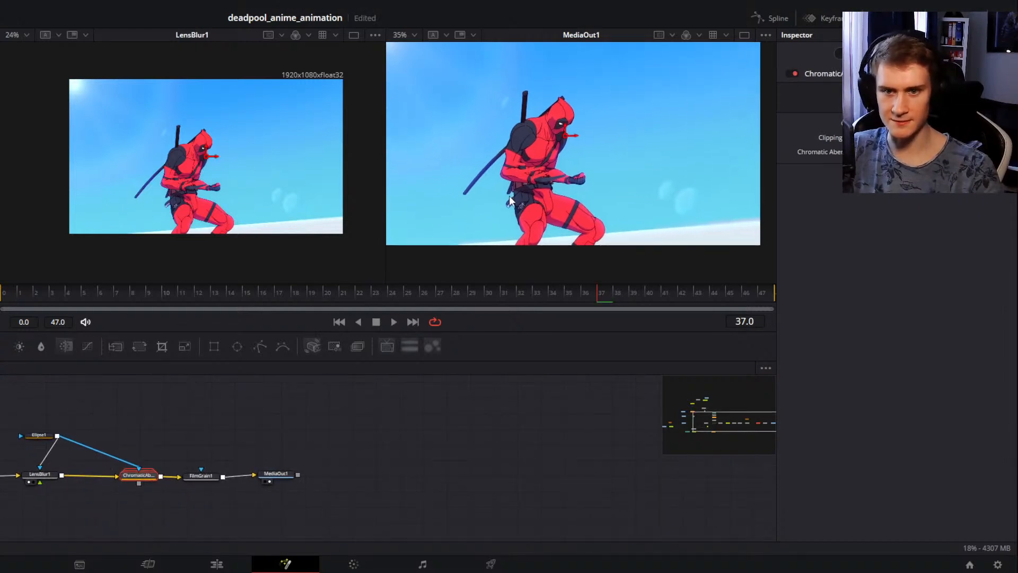
scroll(537, 227, up, 2)
scroll(538, 227, down, 1)
mouse_move(549, 183)
mouse_down()
mouse_move(557, 199)
mouse_move(558, 183)
mouse_up()
scroll(558, 183, up, 2)
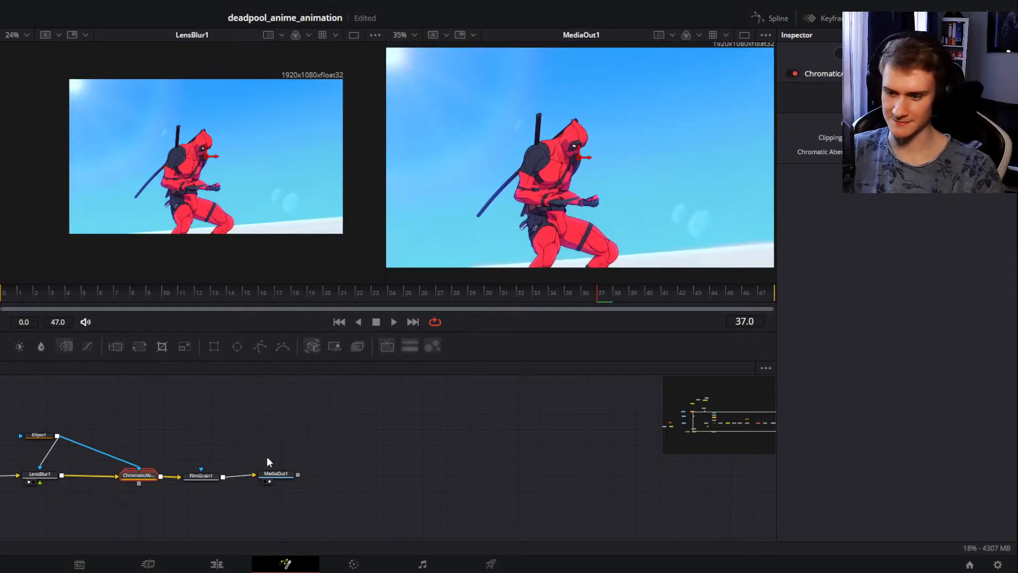
drag(149, 510, 34, 418)
key(ctrl+p)
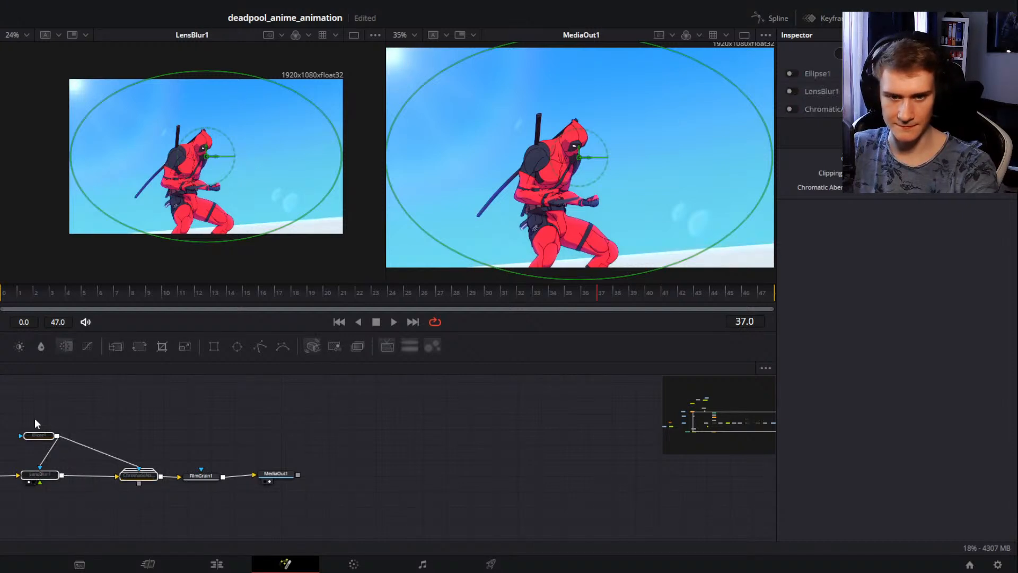
key(ctrl+p)
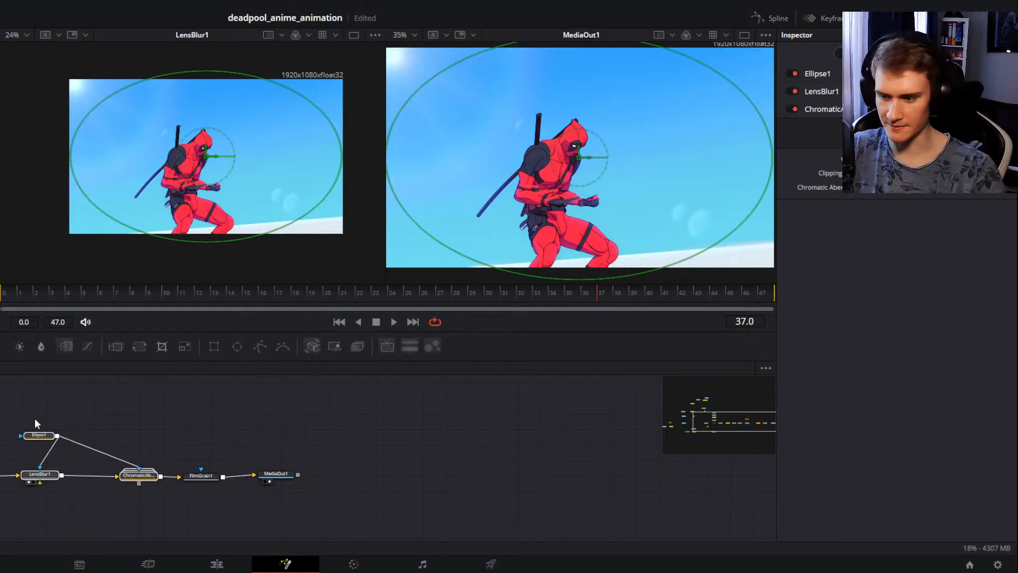
Step: Set LensBlur1's Blur Size to 1.5
click(46, 477)
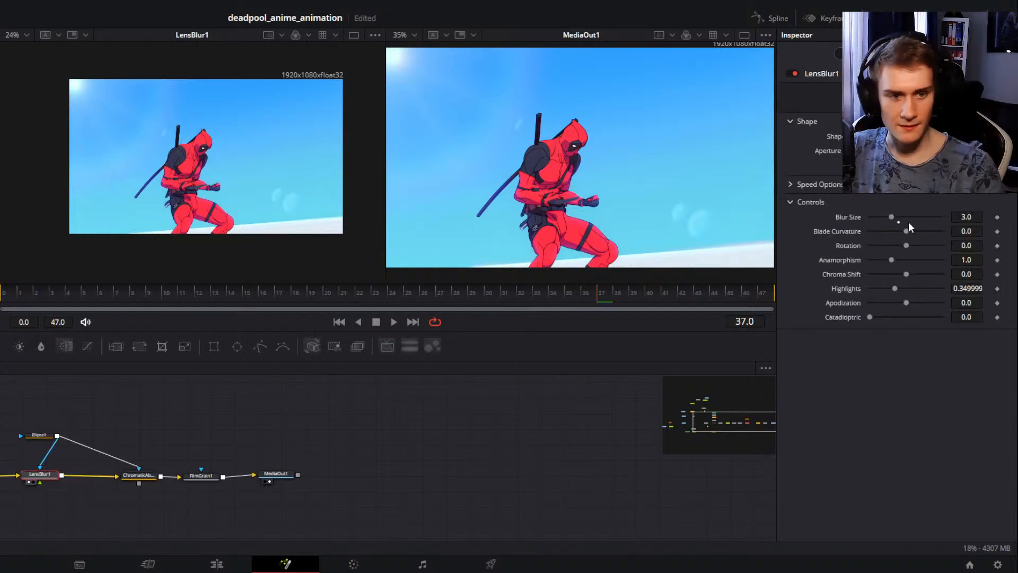
click(968, 218)
key(BackSpace)
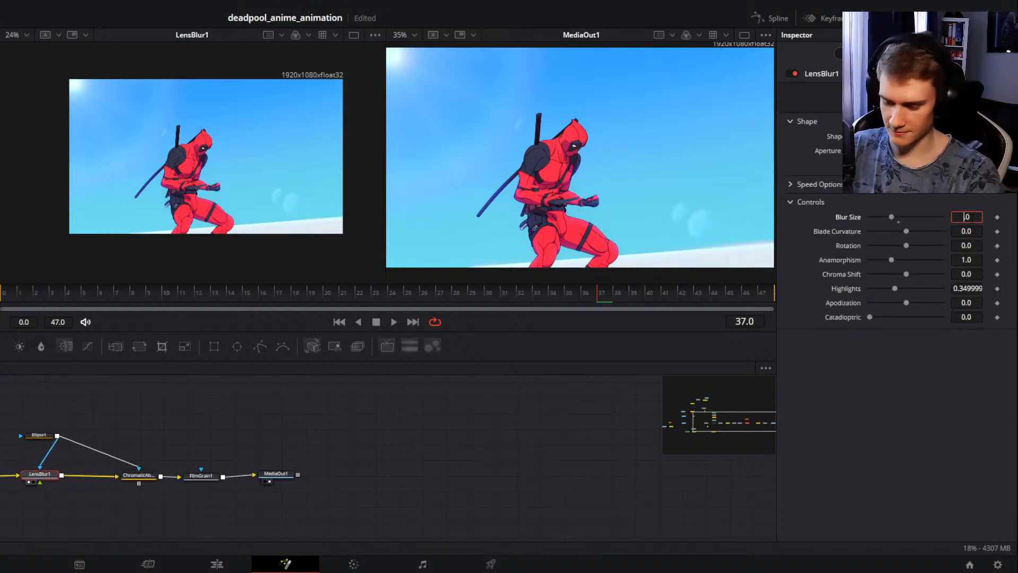
text(1)
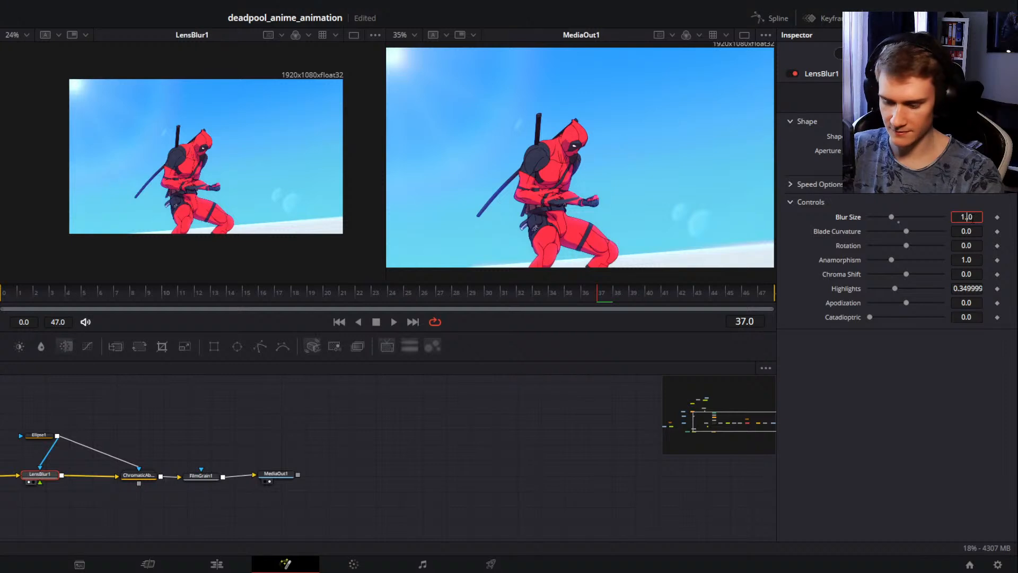
key(Right)
text(5)
key(Tab)
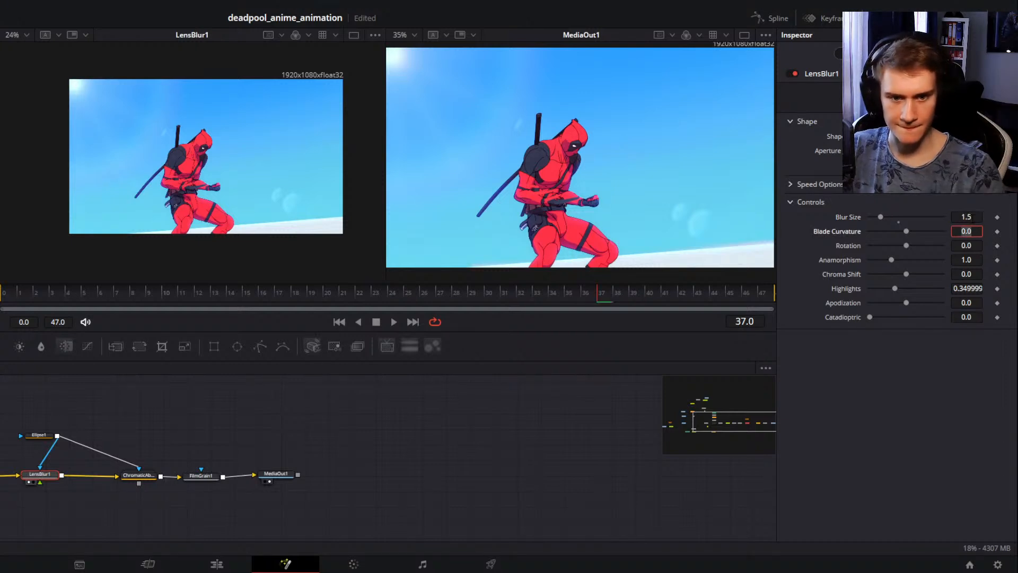
Step: Set LensBlur1's Blur Size back to 3
click(975, 217)
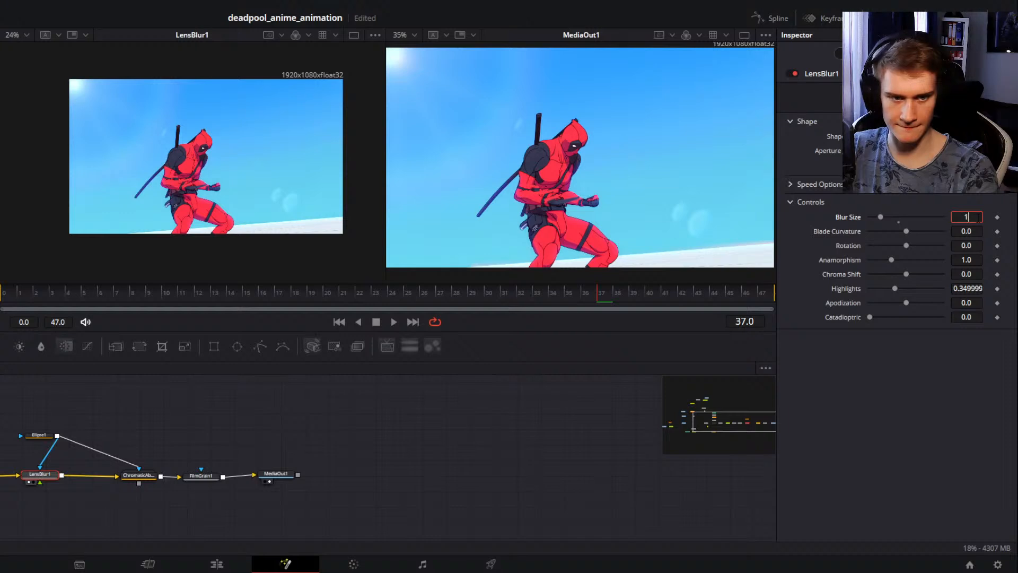
key(BackSpace)
text(3)
key(Tab)
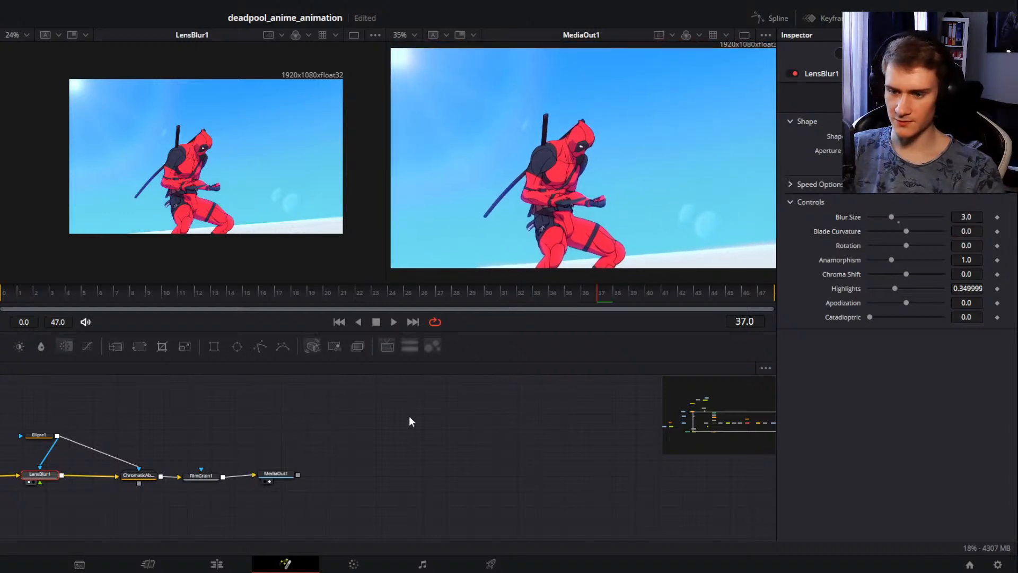
Step: Compare the LensBlur1 output with the final output, looking closely at the horizon and lens flare spots
scroll(273, 212, up, 5)
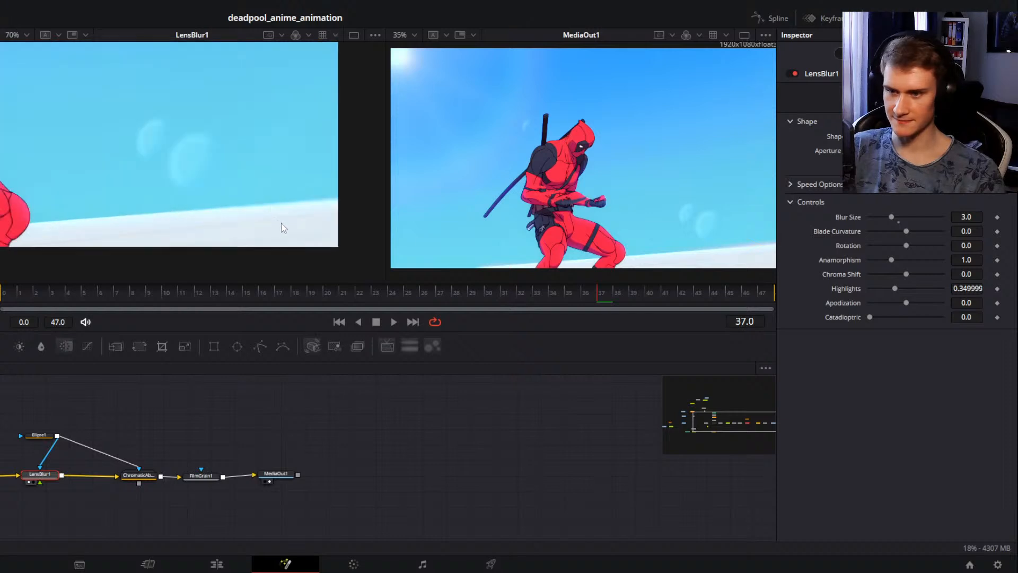
scroll(225, 175, down, 3)
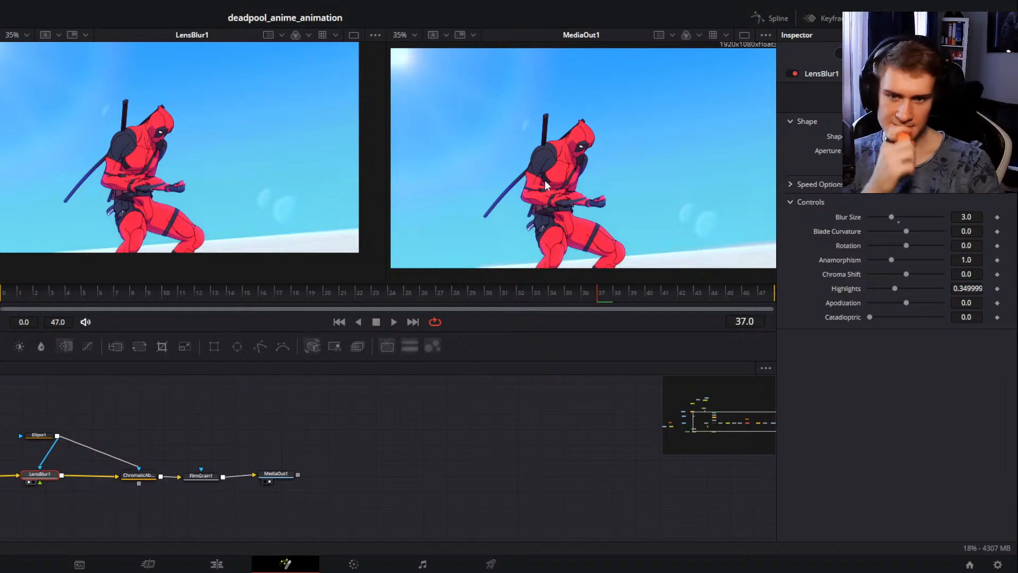
scroll(559, 180, down, 1)
drag(553, 174, 574, 177)
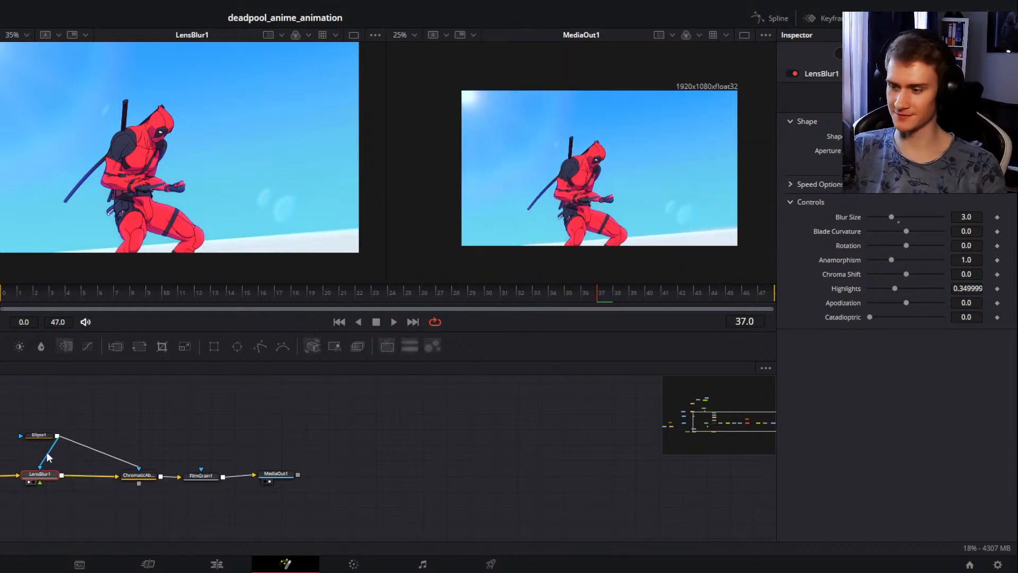
Step: Move MediaOut1 up out of the main node row, above the level of FilmGrain1
scroll(1, 450, down, 3)
drag(2, 455, 93, 460)
scroll(100, 466, up, 3)
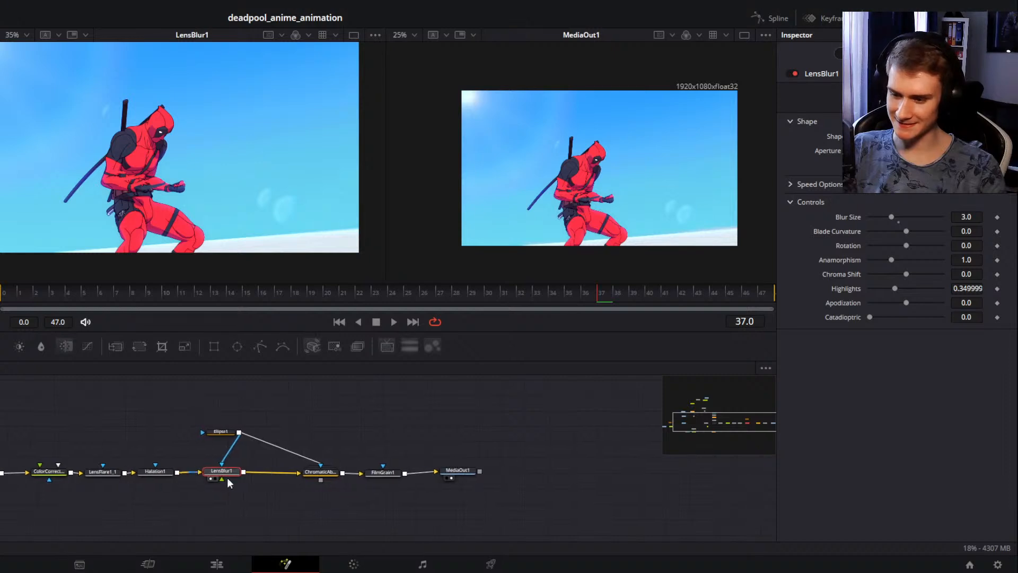
drag(460, 470, 462, 427)
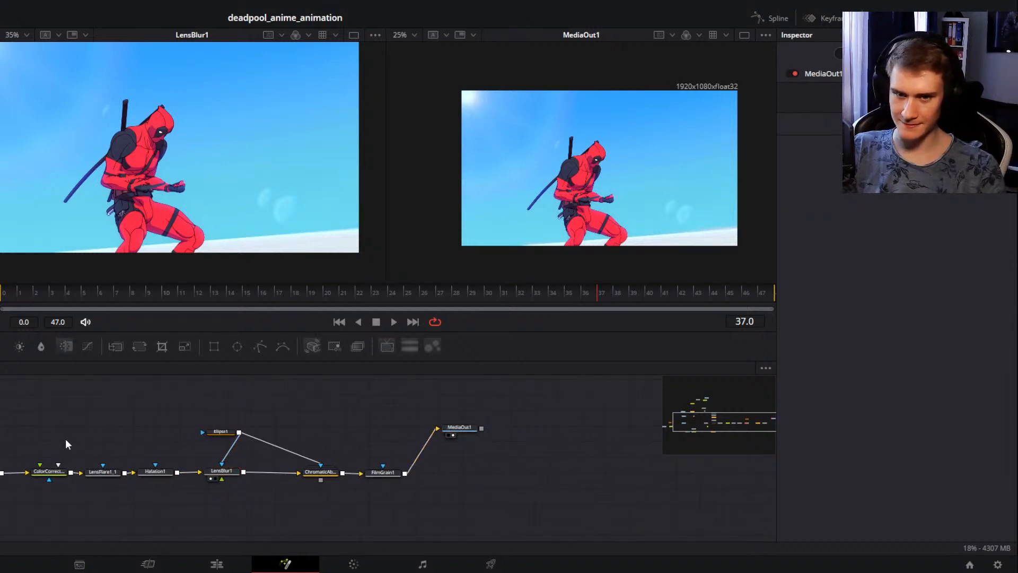
Step: Select MultiMerge1 together with its Smears, VFX, Lineart, Colors and Background source nodes
drag(145, 445, 298, 409)
scroll(218, 445, down, 4)
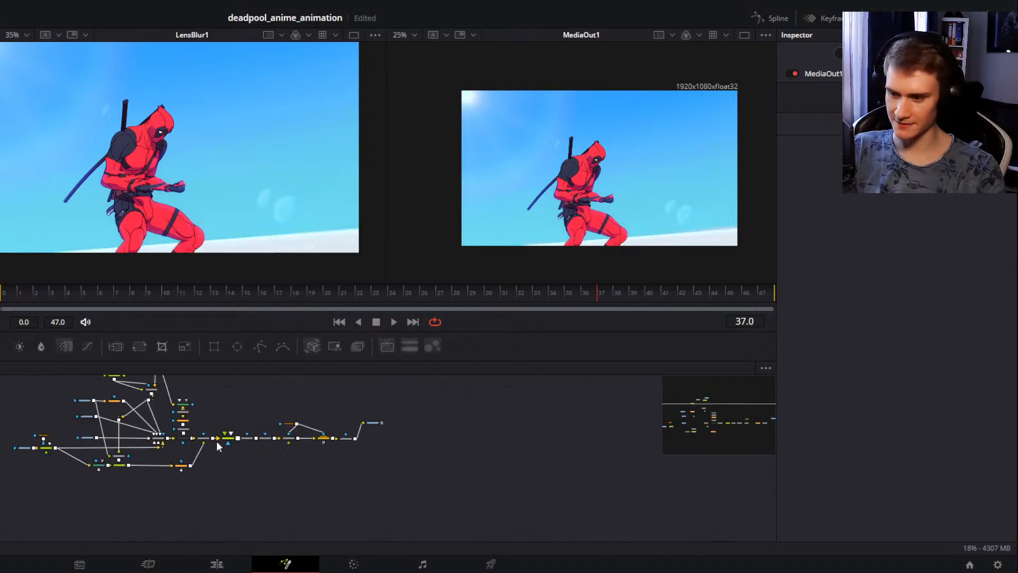
drag(218, 444, 272, 440)
scroll(297, 489, up, 4)
scroll(279, 497, down, 3)
scroll(272, 446, up, 4)
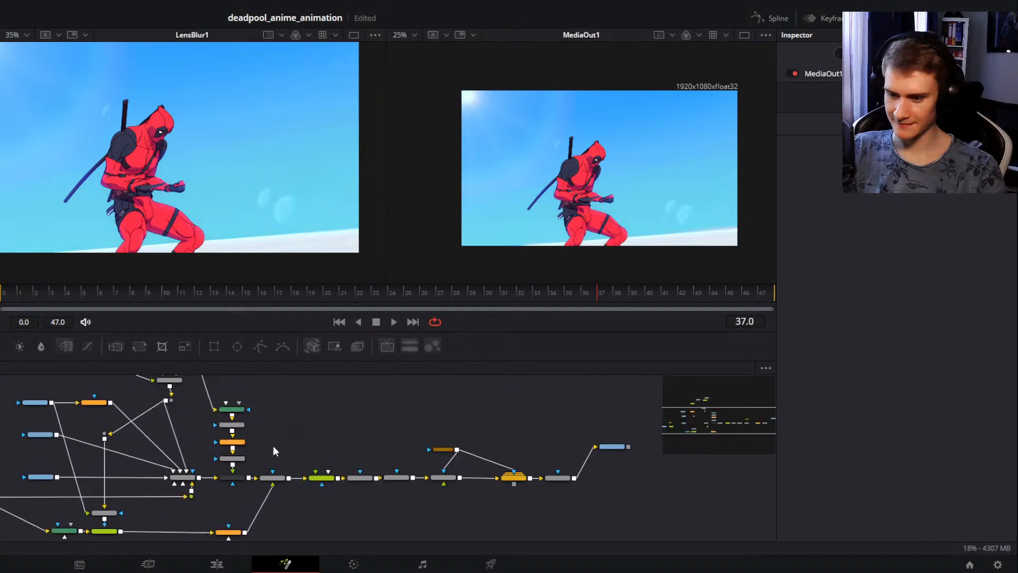
click(179, 480)
scroll(246, 486, up, 2)
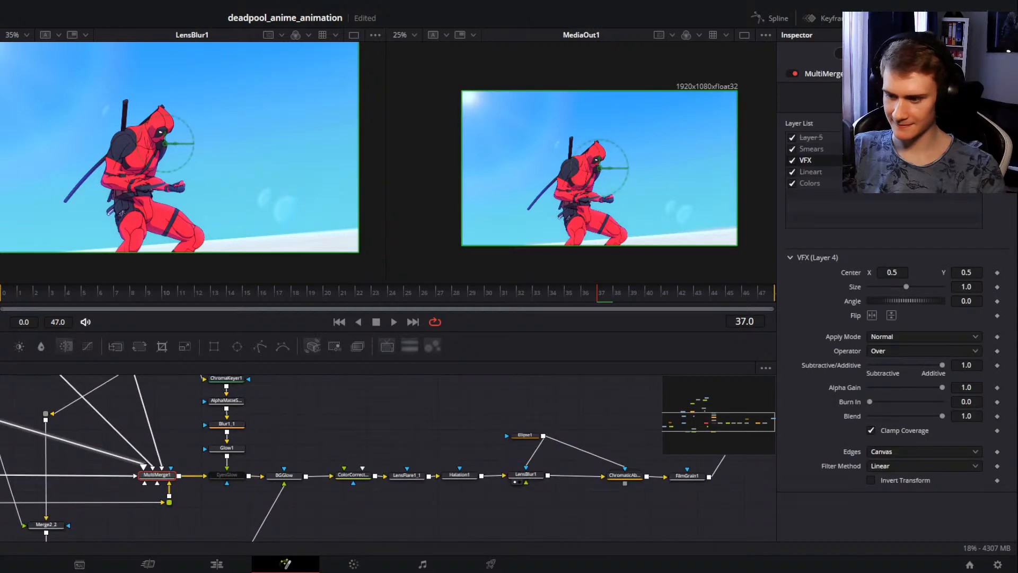
click(56, 478)
click(157, 474)
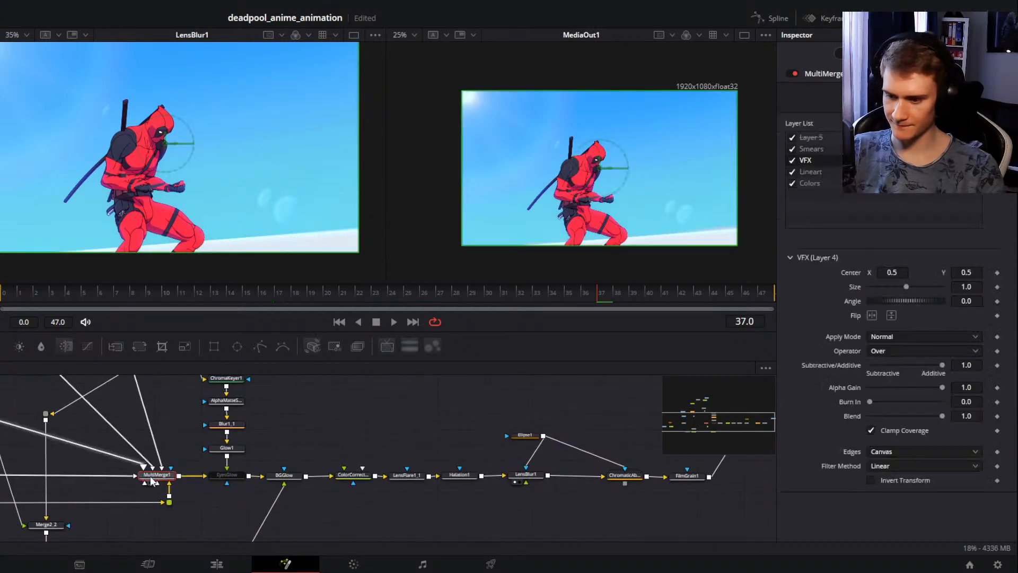
ctrl+click(1, 424)
drag(10, 424, 28, 489)
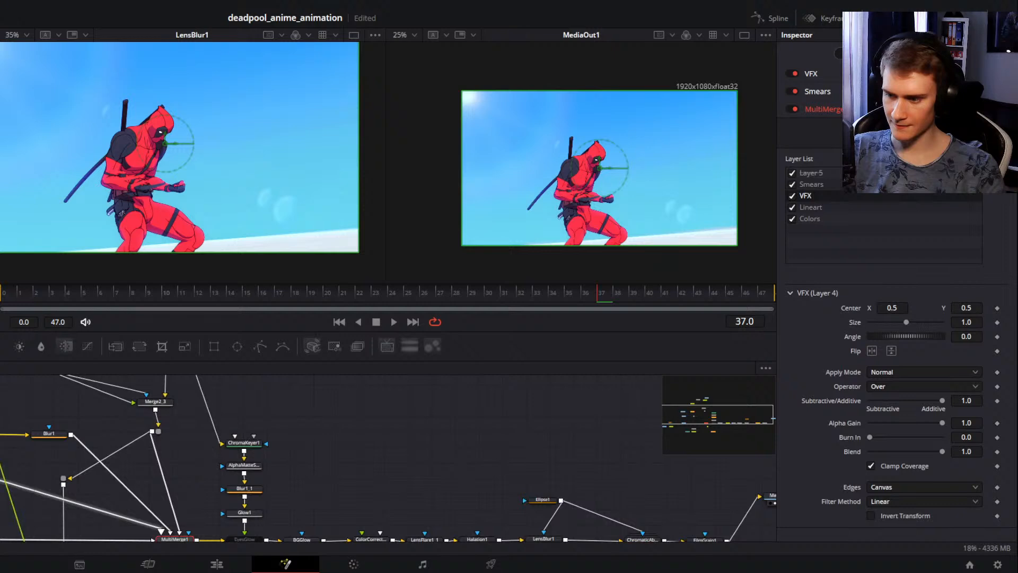
ctrl+click(1, 434)
drag(88, 418, 73, 487)
ctrl+click(162, 381)
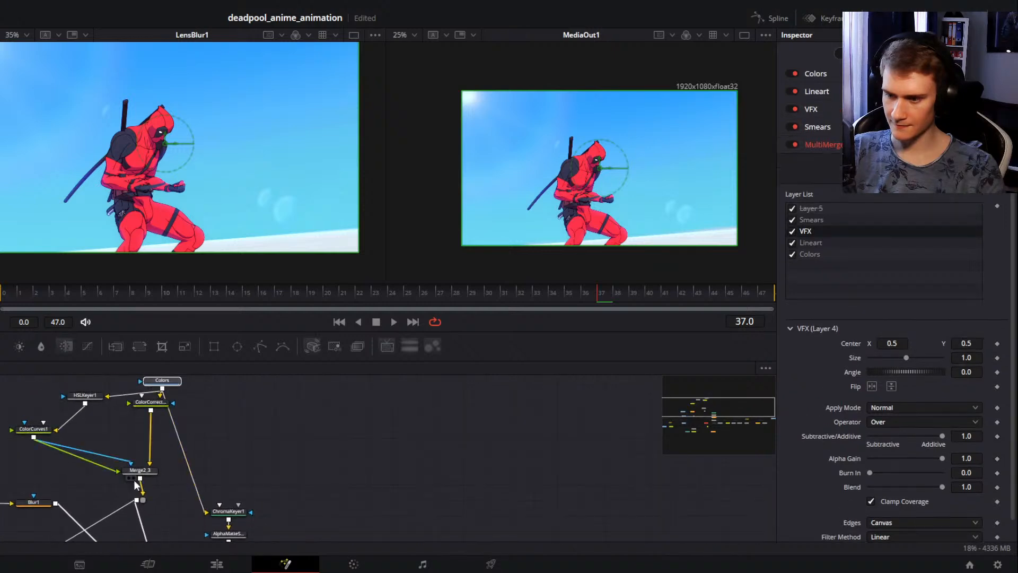
drag(103, 532, 116, 401)
ctrl+click(1, 427)
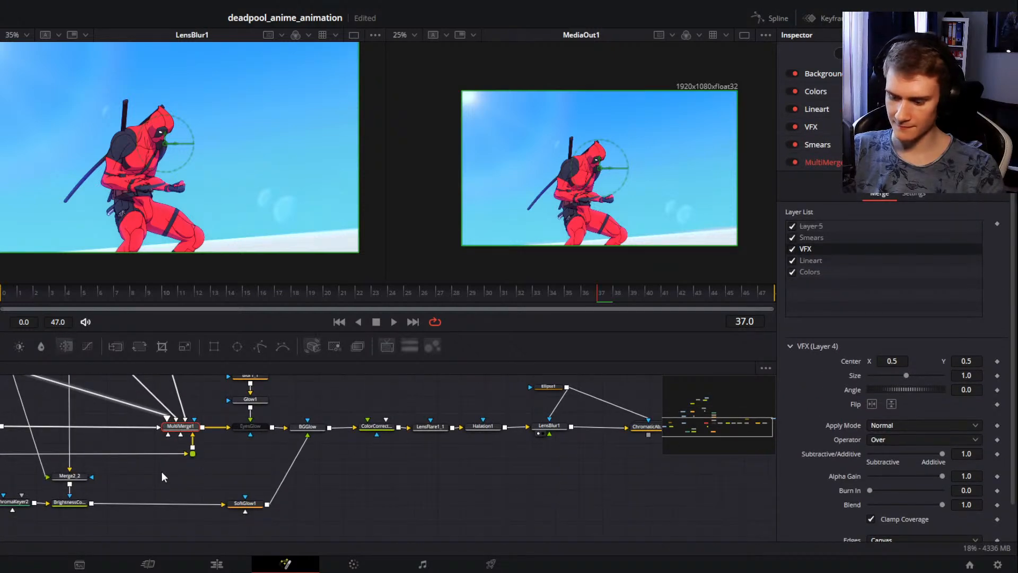
scroll(165, 474, down, 5)
scroll(274, 455, up, 3)
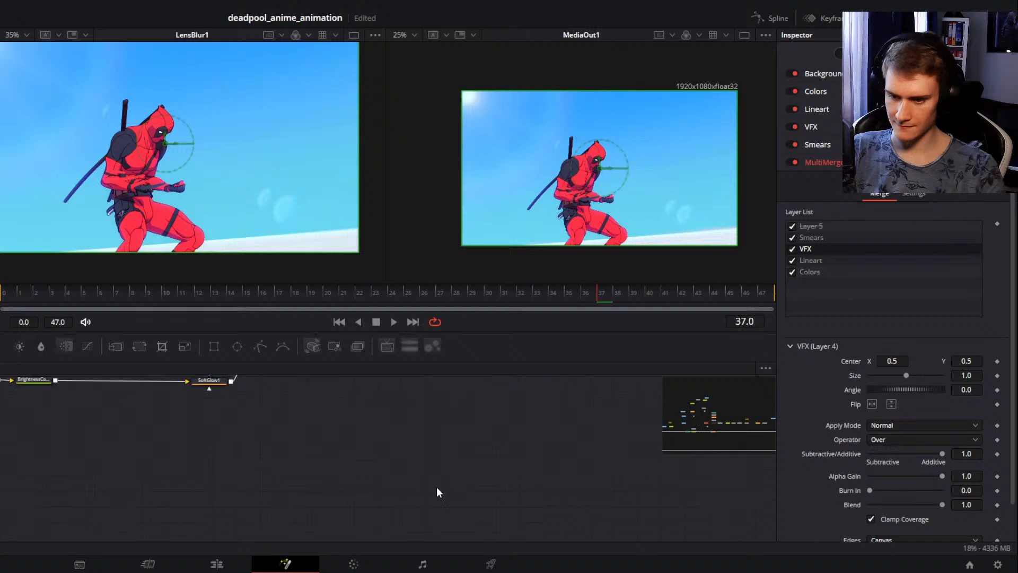
scroll(466, 497, up, 5)
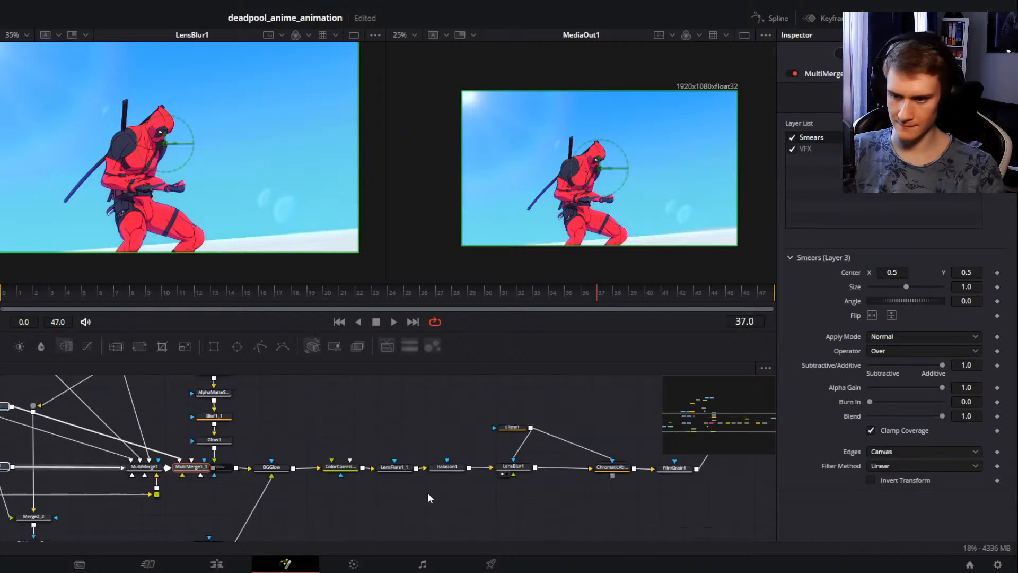
click(410, 491)
drag(336, 447, 228, 404)
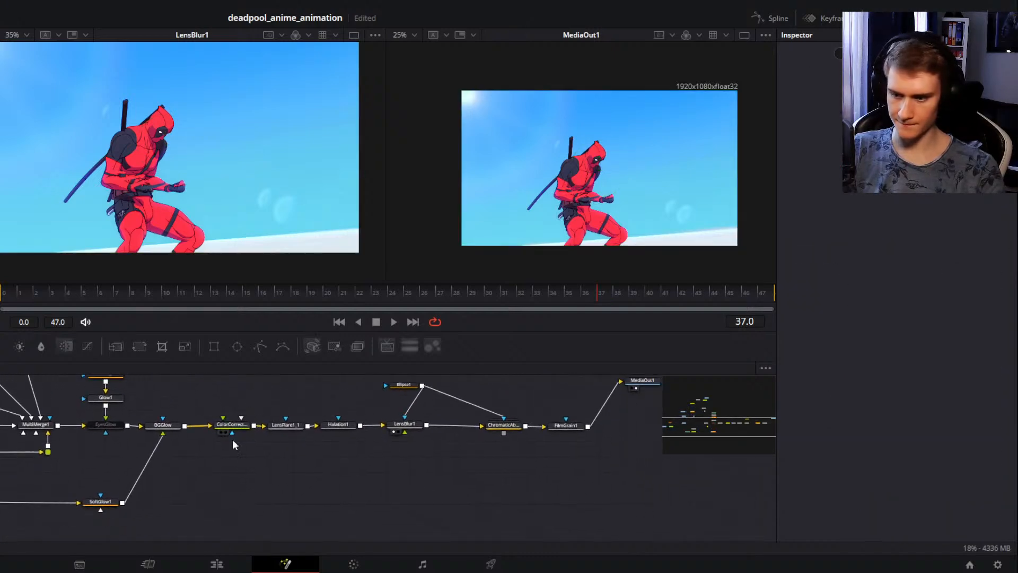
Step: Paste a disconnected copy of MultiMerge1 into empty space and place it above the main node row
drag(79, 461, 190, 516)
drag(257, 509, 306, 512)
click(205, 451)
click(368, 422)
key(ctrl+v)
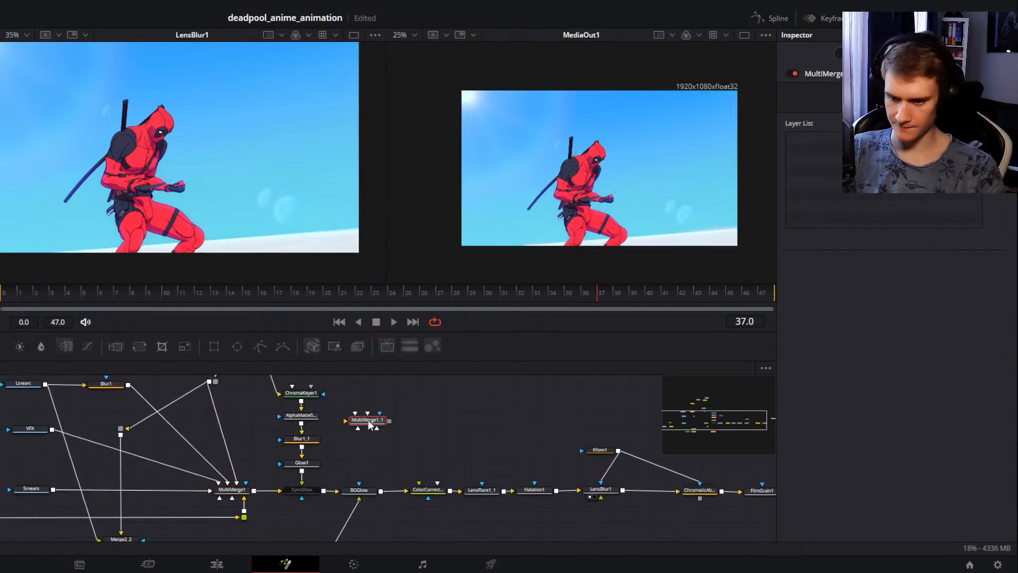
drag(388, 427, 359, 399)
drag(329, 426, 340, 512)
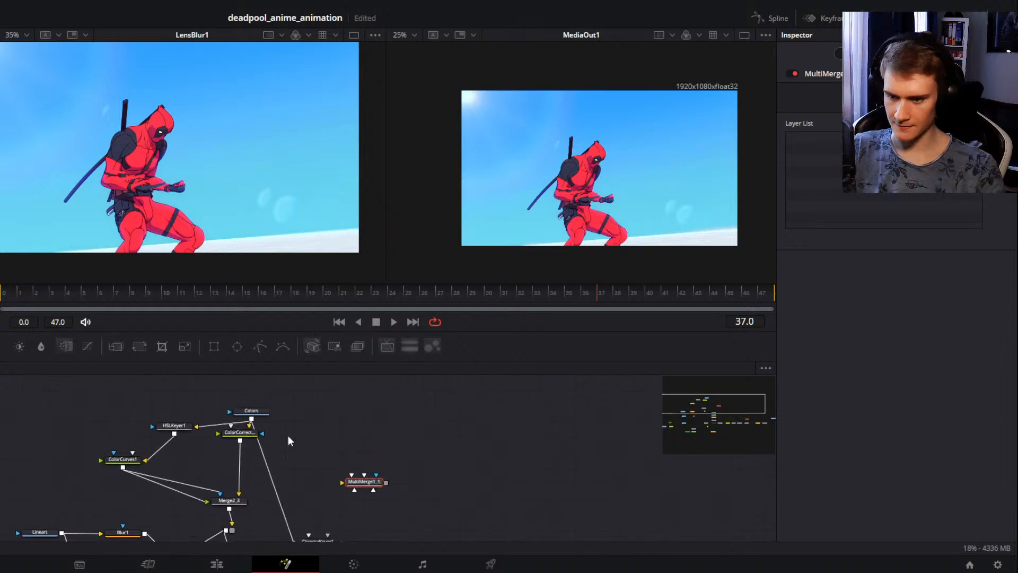
Step: Connect the Colors and Lineart source nodes to the copied MultiMerge1_1 node
drag(254, 418, 351, 444)
mouse_move(344, 452)
mouse_down()
mouse_move(323, 384)
mouse_move(341, 444)
mouse_up()
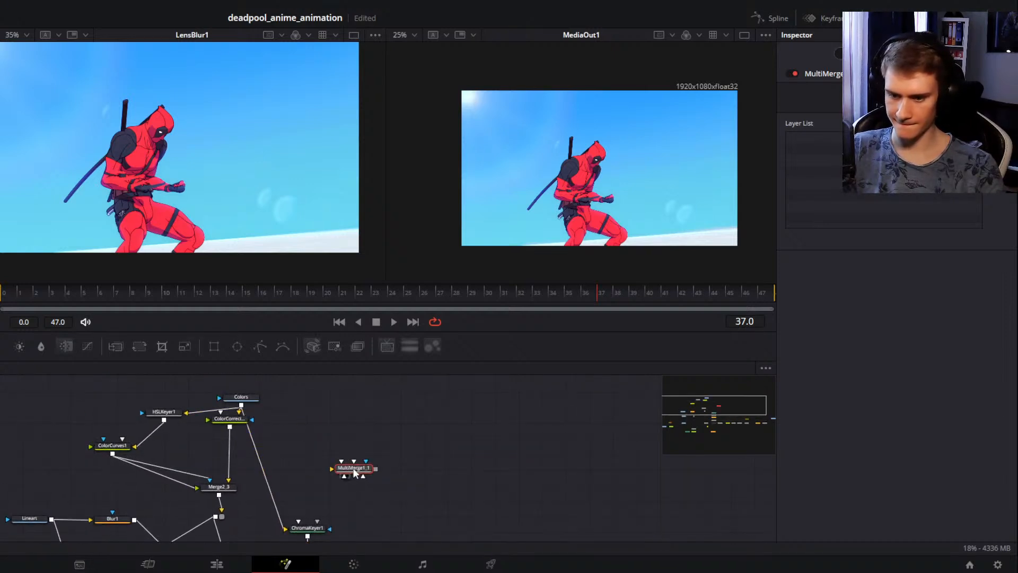
drag(241, 405, 357, 467)
scroll(197, 466, down, 3)
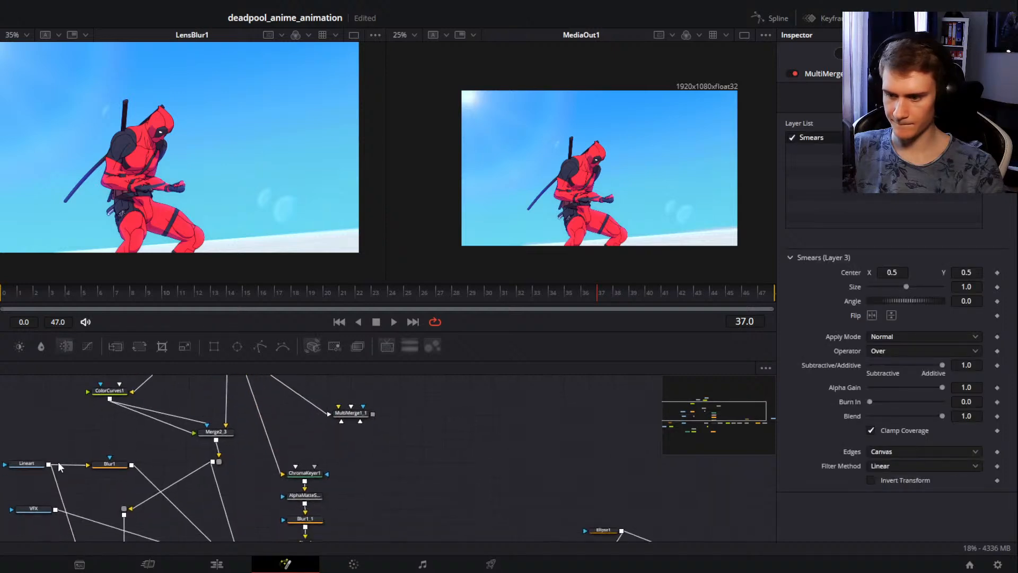
drag(49, 464, 350, 412)
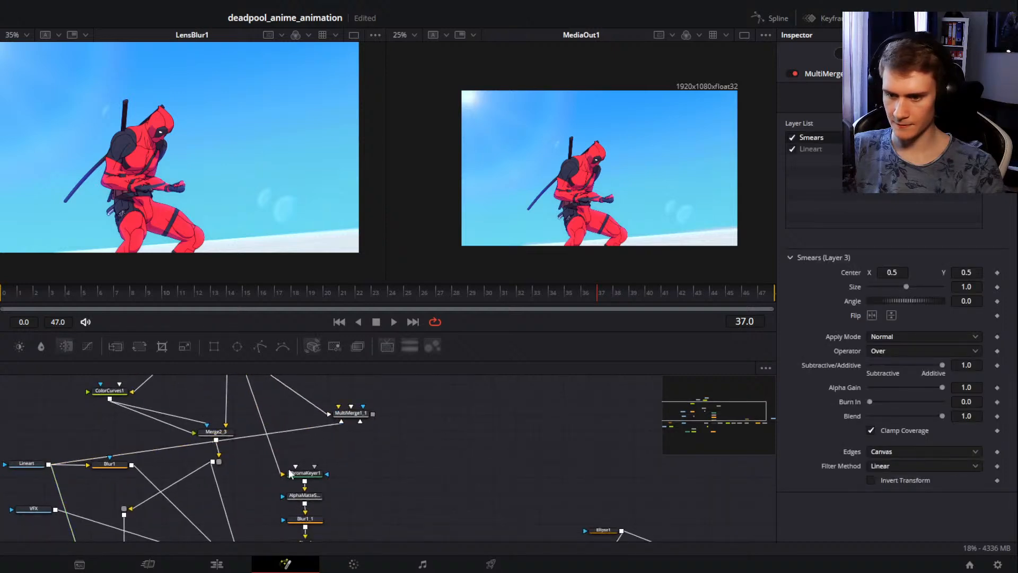
Step: Connect the Background source node to the background input of MultiMerge1_1
scroll(40, 513, down, 5)
drag(39, 411, 339, 503)
scroll(359, 514, down, 2)
drag(363, 469, 379, 348)
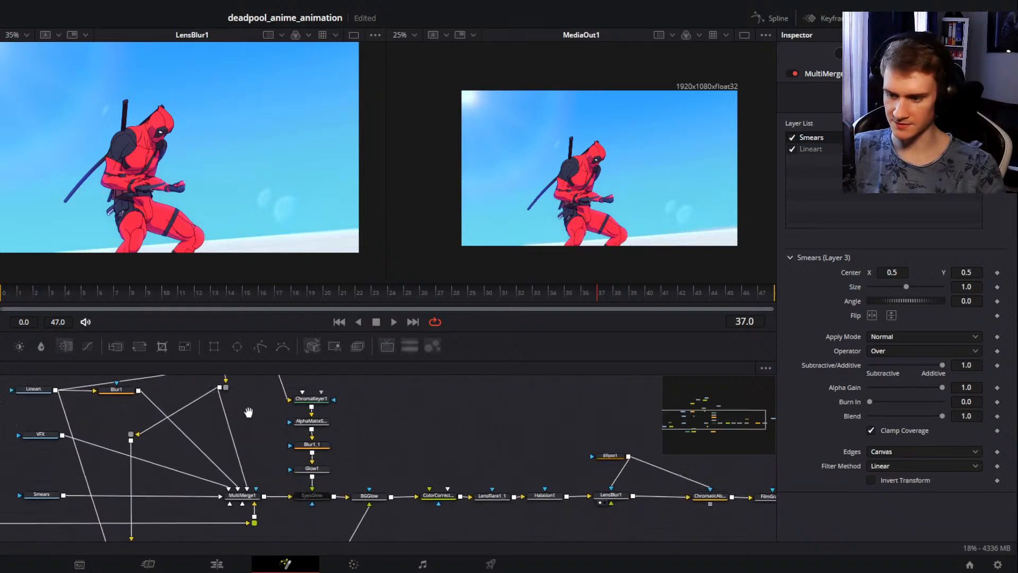
drag(0, 522, 345, 460)
drag(381, 504, 383, 451)
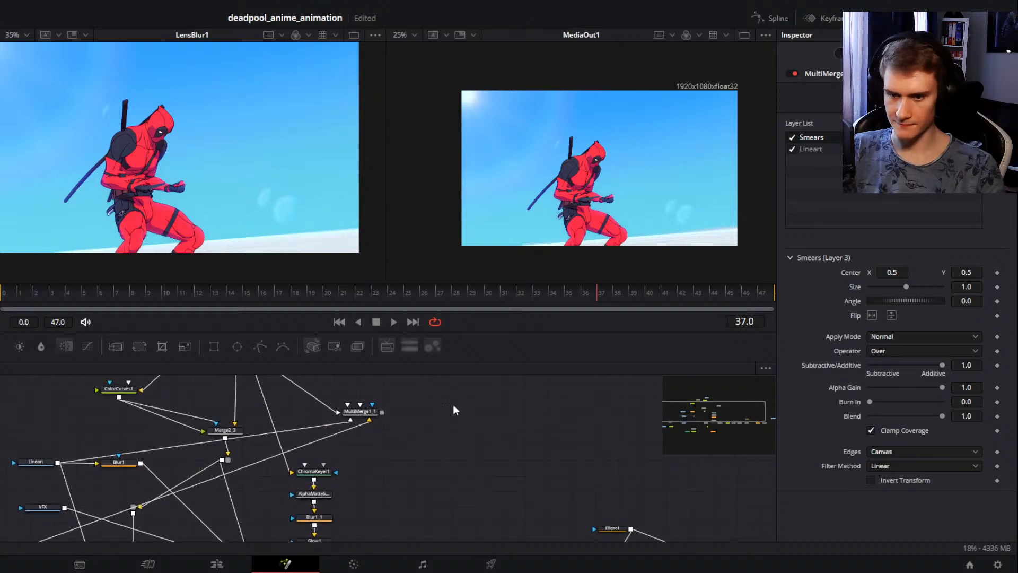
click(370, 418)
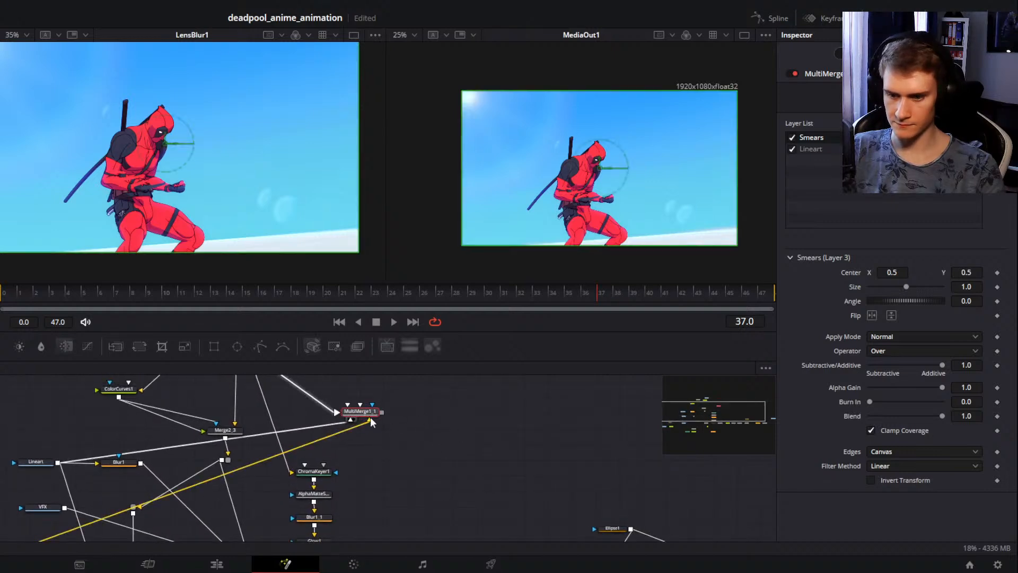
click(403, 458)
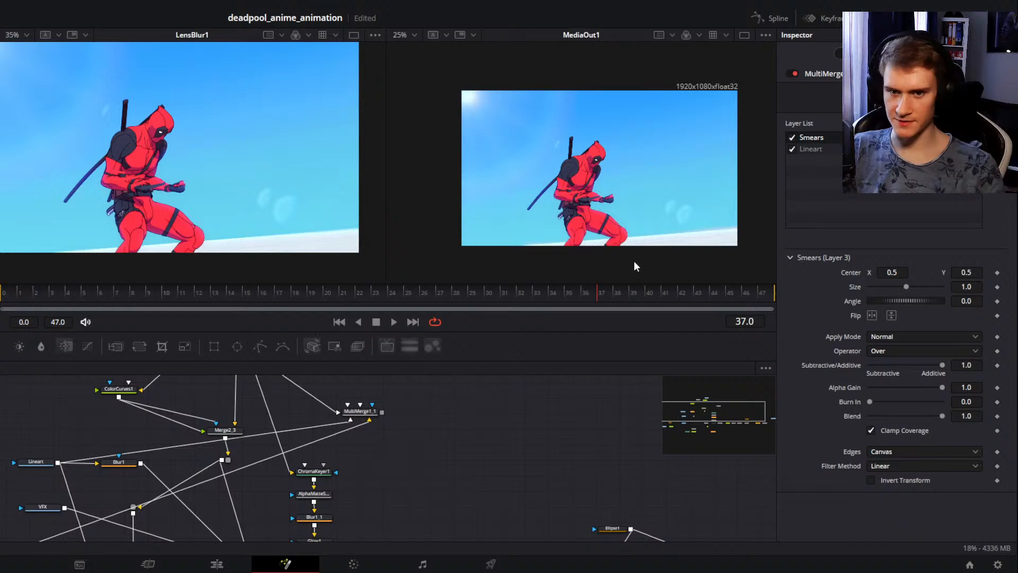
Step: Check the composited clip on the Color page and return to the Fusion composition
click(354, 564)
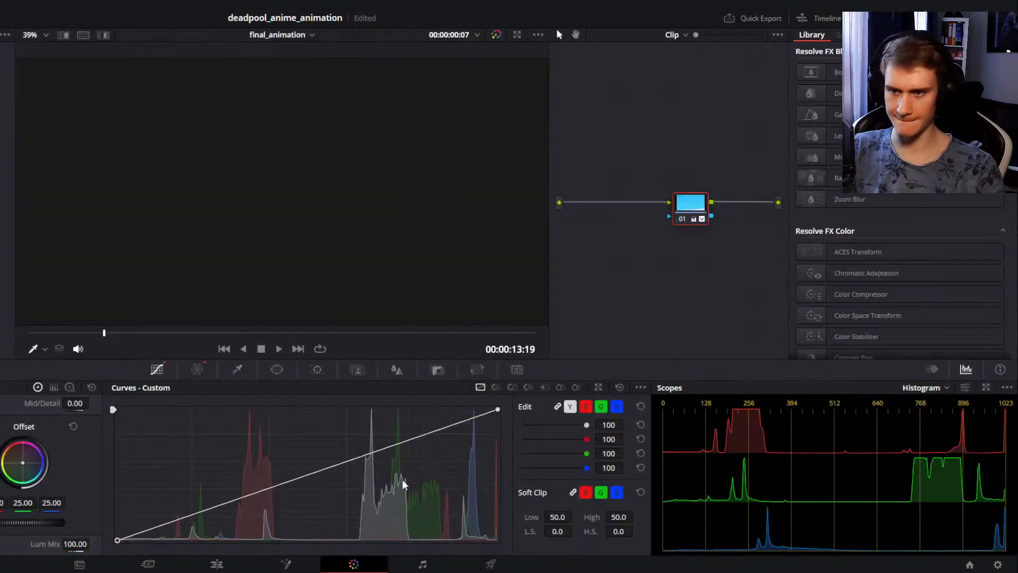
right_click(338, 187)
click(349, 182)
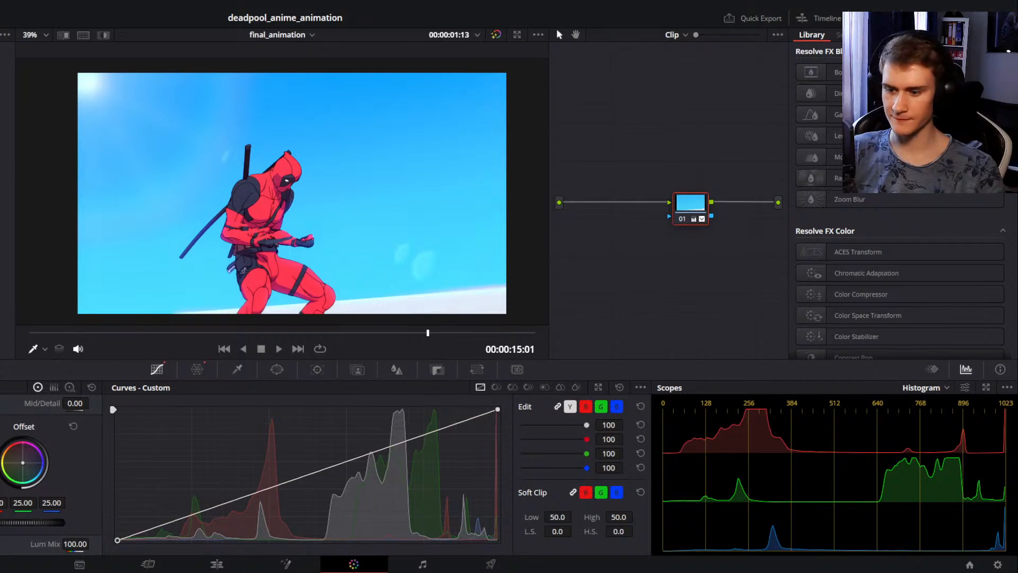
click(217, 565)
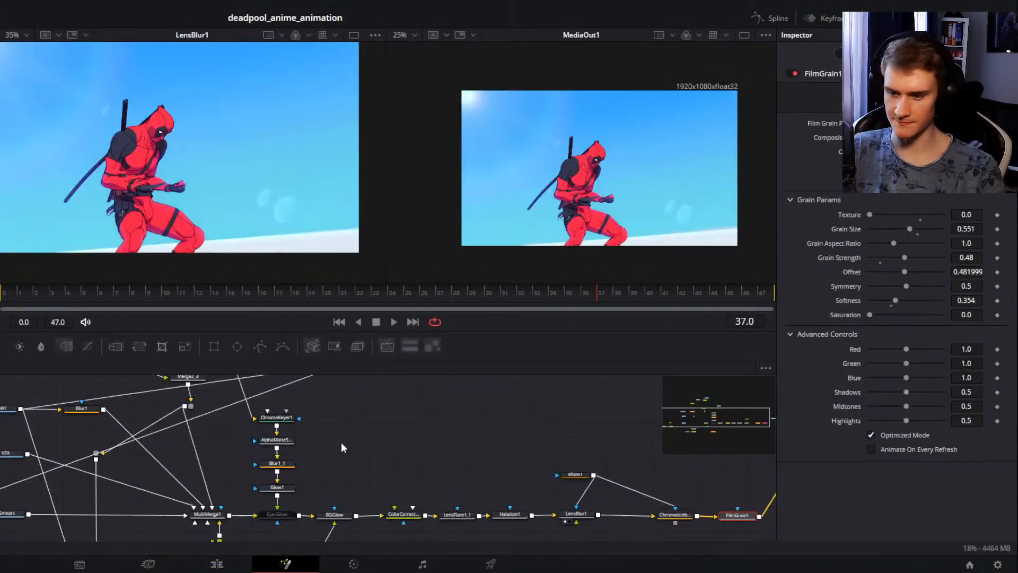
Step: Connect the VFX and Smears source nodes to MultiMerge1_1
drag(342, 442, 398, 497)
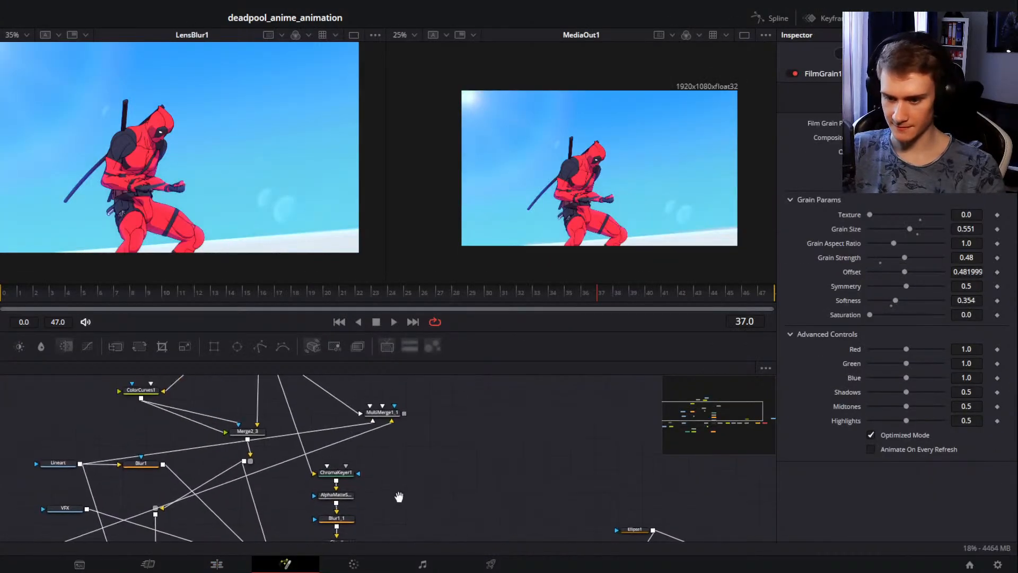
drag(329, 432, 357, 411)
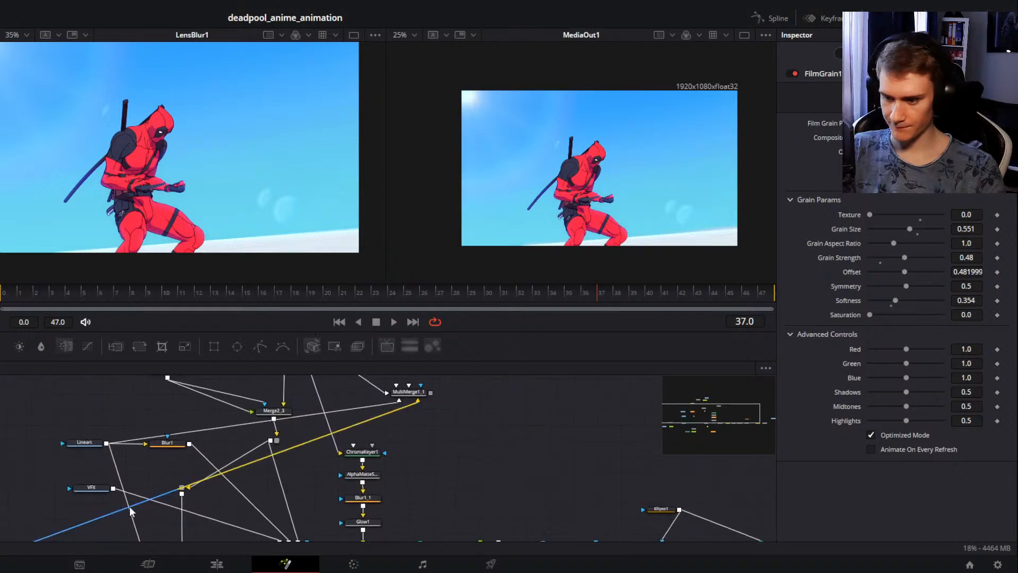
drag(113, 489, 393, 418)
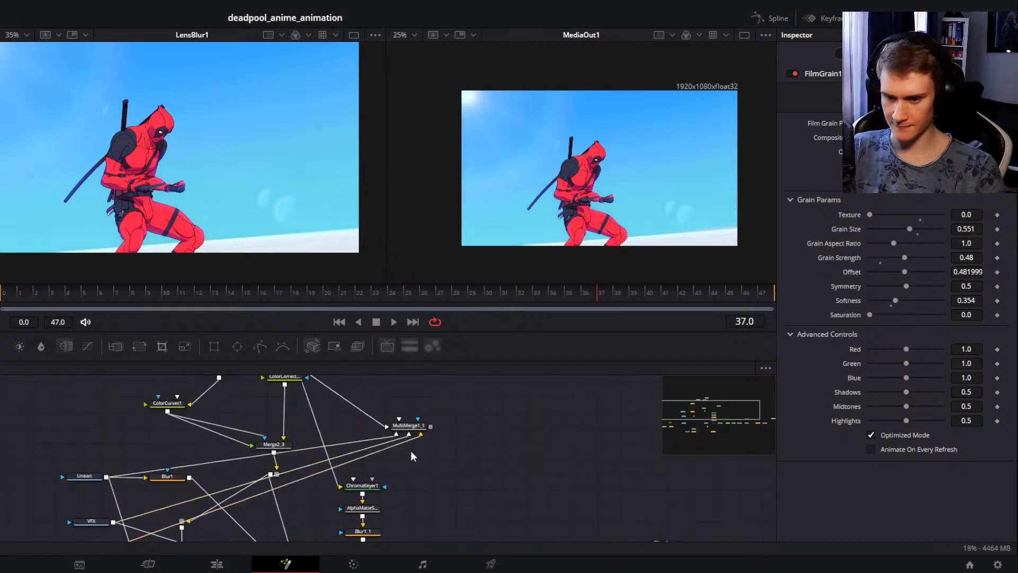
mouse_move(430, 460)
mouse_down()
mouse_move(439, 523)
mouse_move(429, 412)
mouse_move(430, 432)
mouse_up()
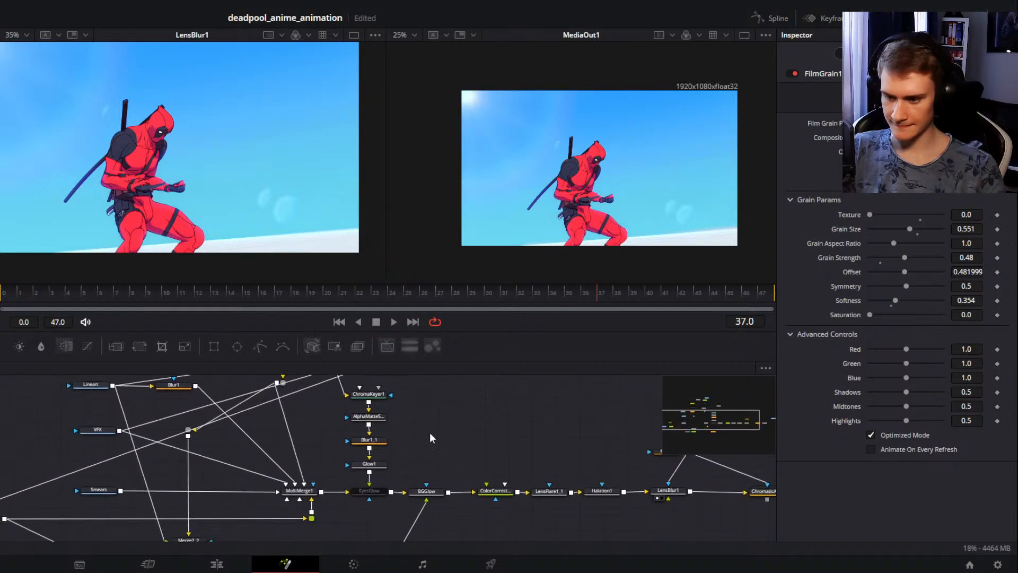
mouse_move(122, 490)
mouse_down()
mouse_move(284, 357)
mouse_move(396, 454)
mouse_move(419, 430)
mouse_up()
Step: View MultiMerge1_1's output and reorder its layer list to VFX, Colors, Lineart, Smears
click(417, 426)
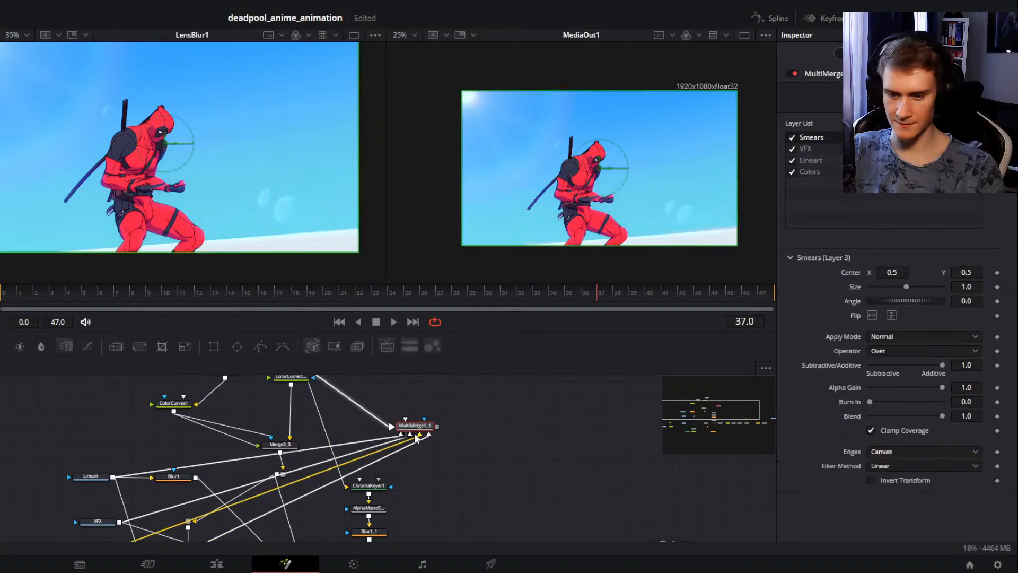
key(1)
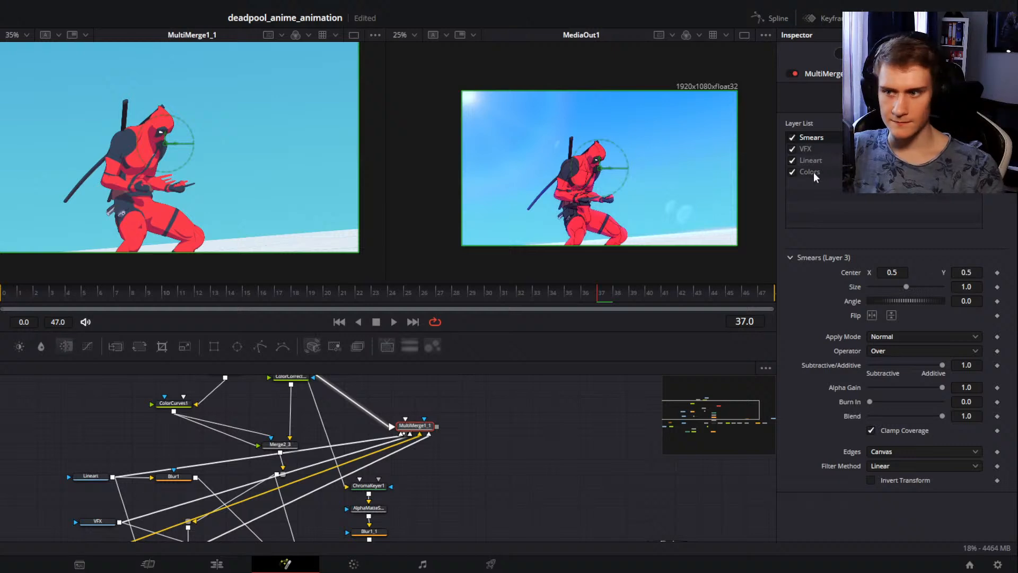
drag(811, 173, 814, 155)
click(792, 171)
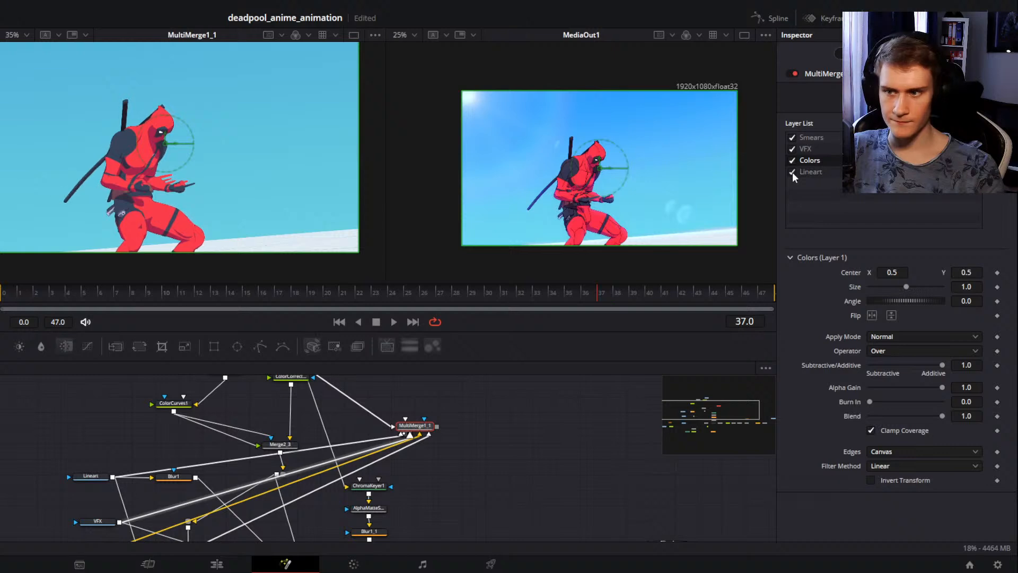
click(792, 172)
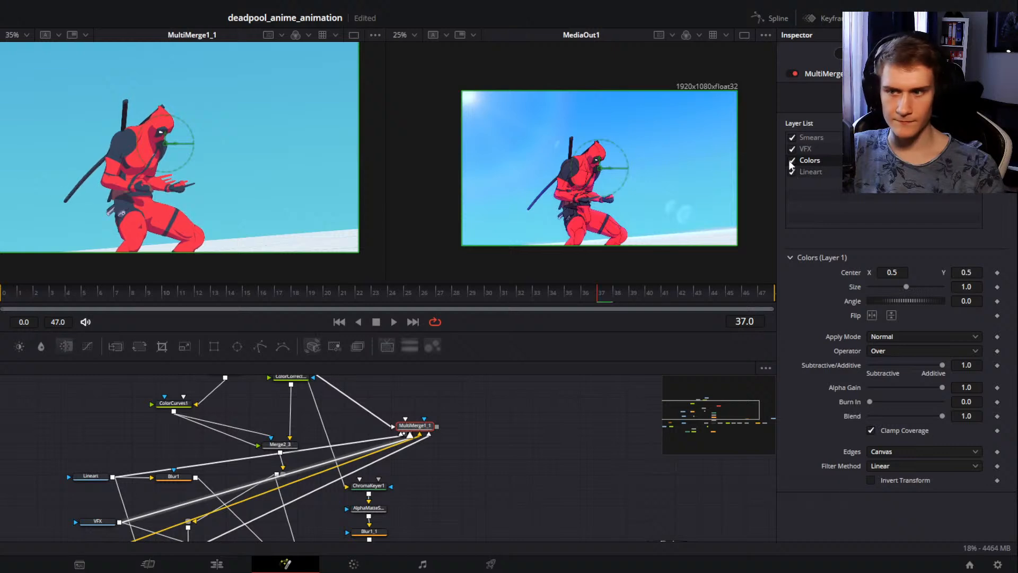
drag(803, 168, 813, 153)
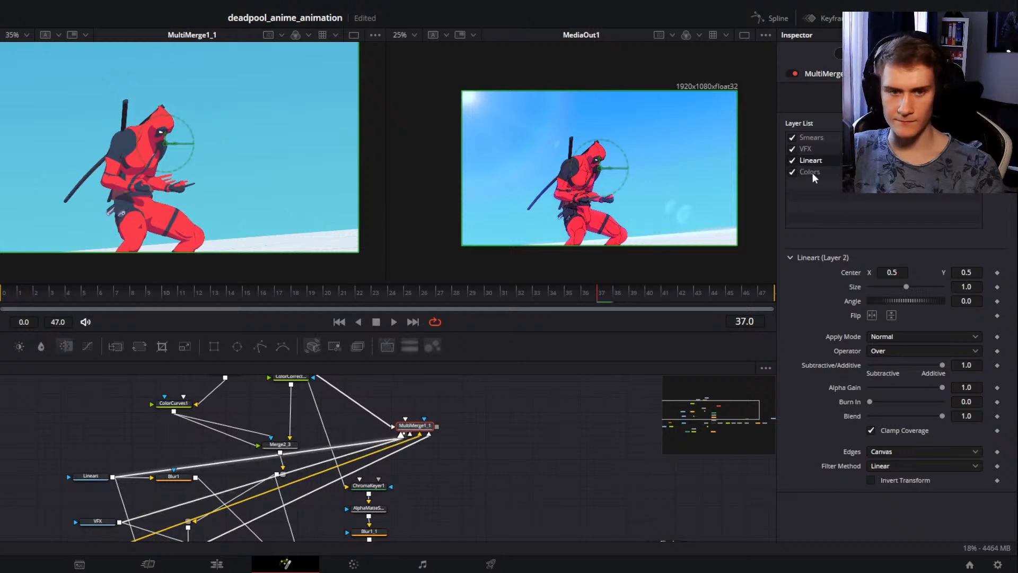
click(792, 149)
click(792, 148)
mouse_move(810, 144)
mouse_down()
mouse_move(816, 134)
mouse_move(810, 176)
mouse_move(812, 145)
mouse_up()
Step: Compare the unprocessed MultiMerge1_1 output side by side with the final MediaOut1 output at matching zoom
drag(474, 454, 328, 412)
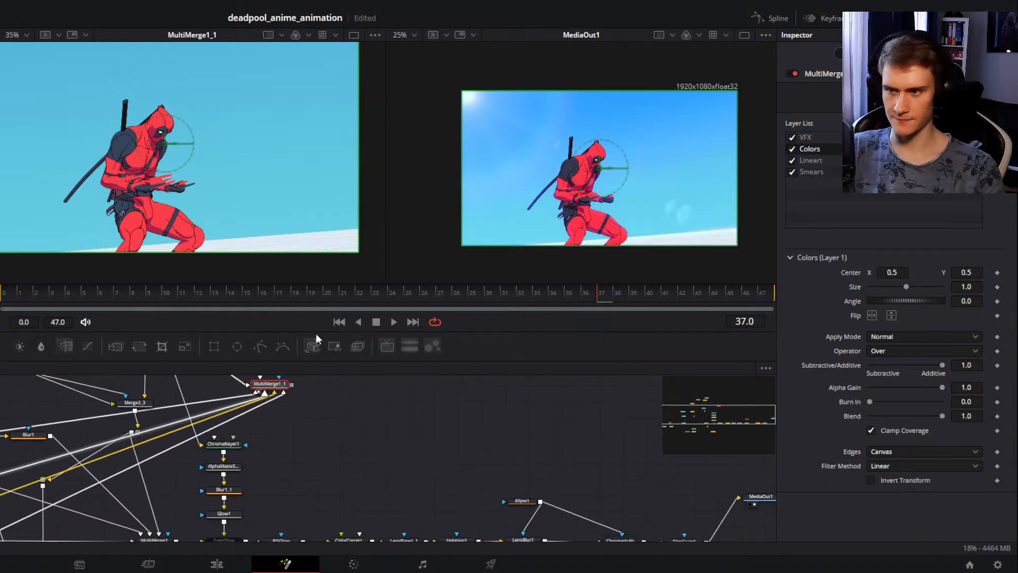
scroll(198, 171, down, 2)
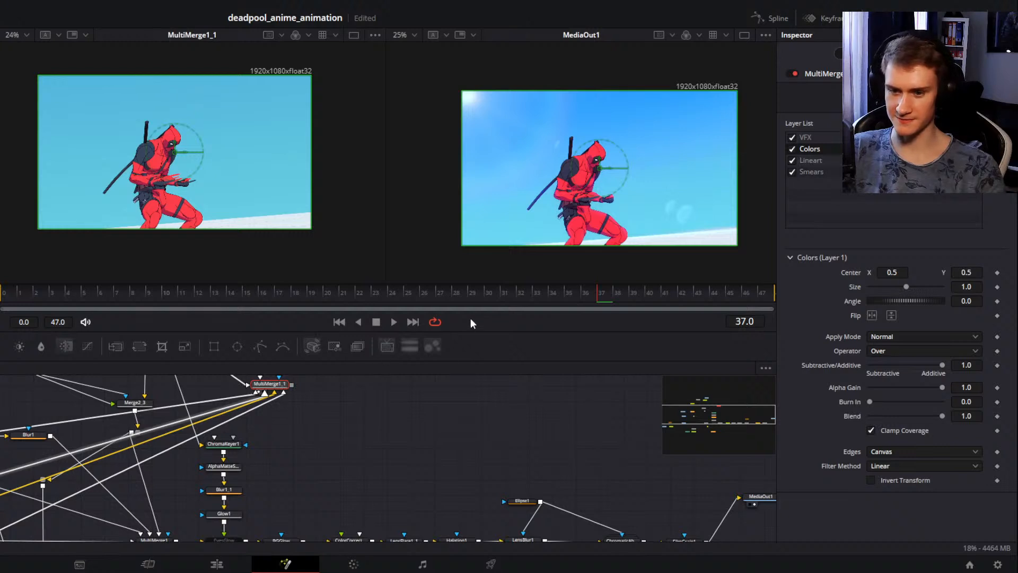
drag(388, 425, 297, 466)
drag(180, 424, 278, 427)
drag(388, 464, 292, 448)
mouse_move(562, 185)
mouse_down()
mouse_move(535, 176)
mouse_move(570, 170)
mouse_up()
scroll(537, 176, up, 2)
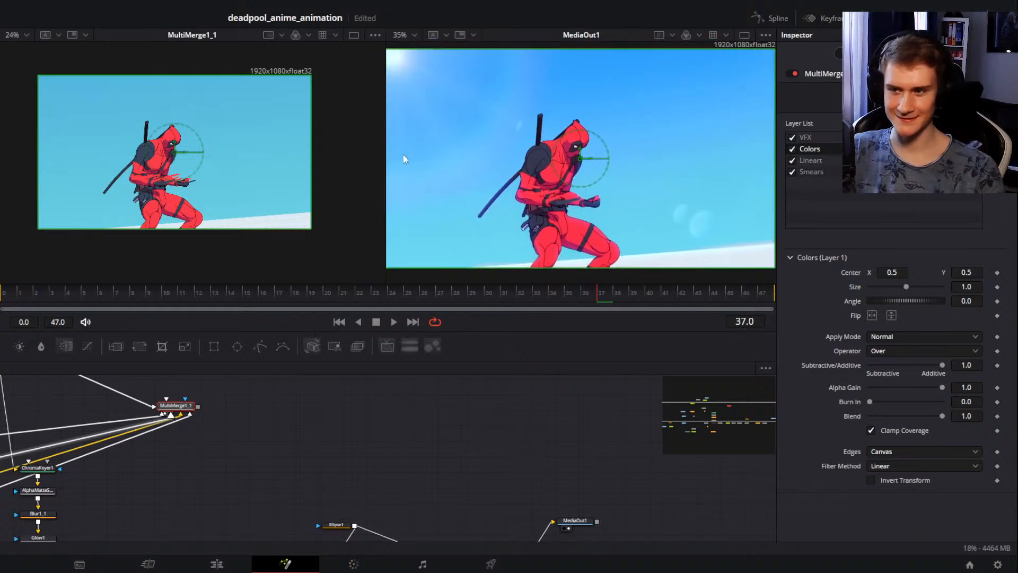
scroll(211, 155, up, 2)
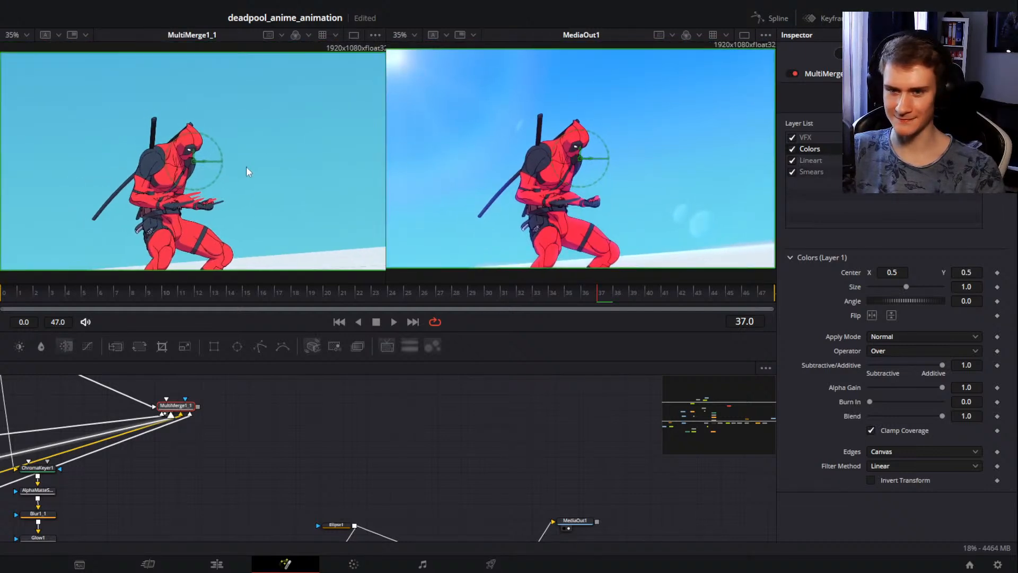
drag(246, 166, 244, 166)
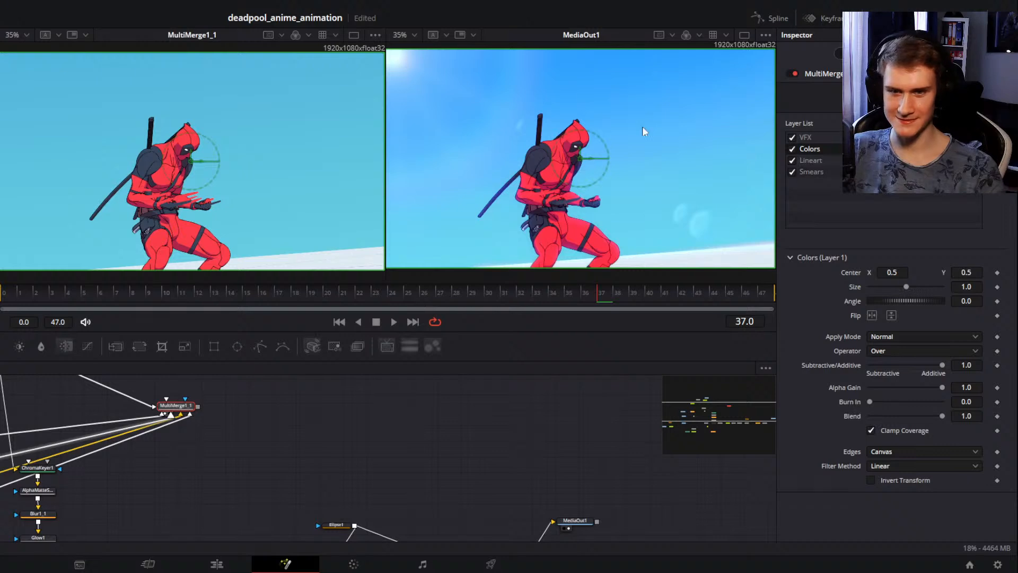
click(618, 49)
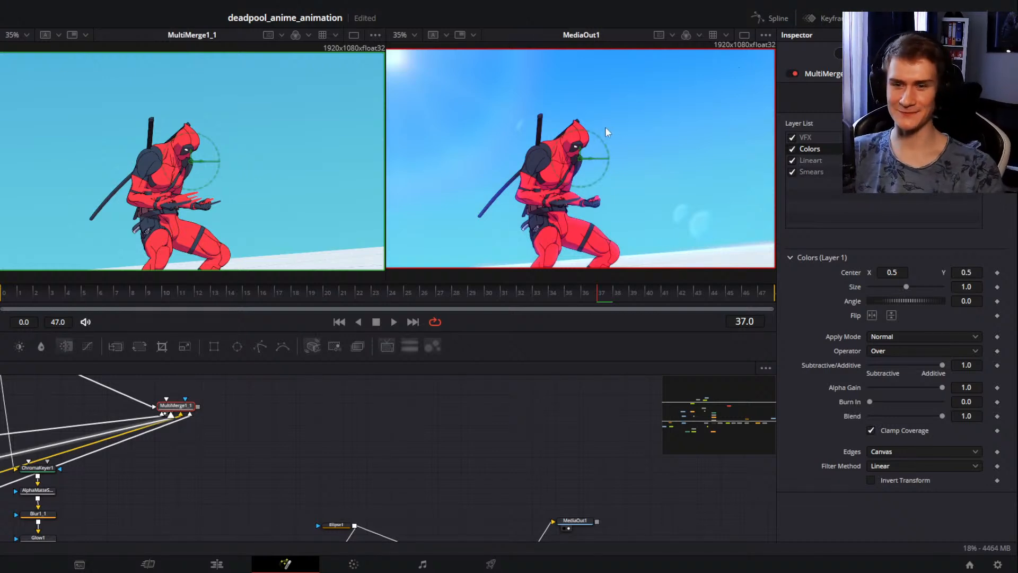
drag(607, 128, 609, 127)
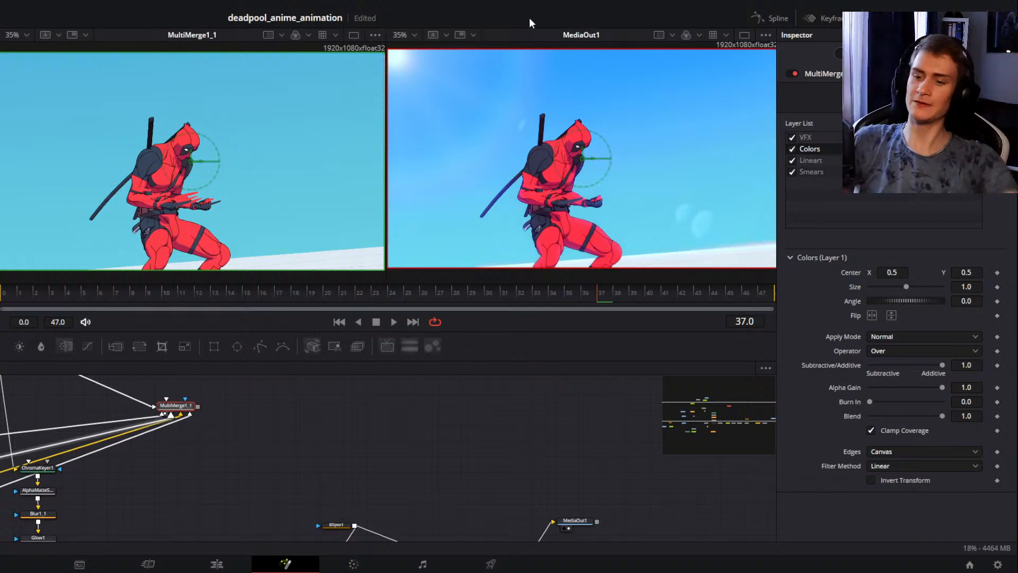
Step: Delete the MultiMerge1_1 comparison node together with its connections
drag(266, 494, 371, 505)
scroll(350, 447, down, 2)
scroll(351, 447, up, 3)
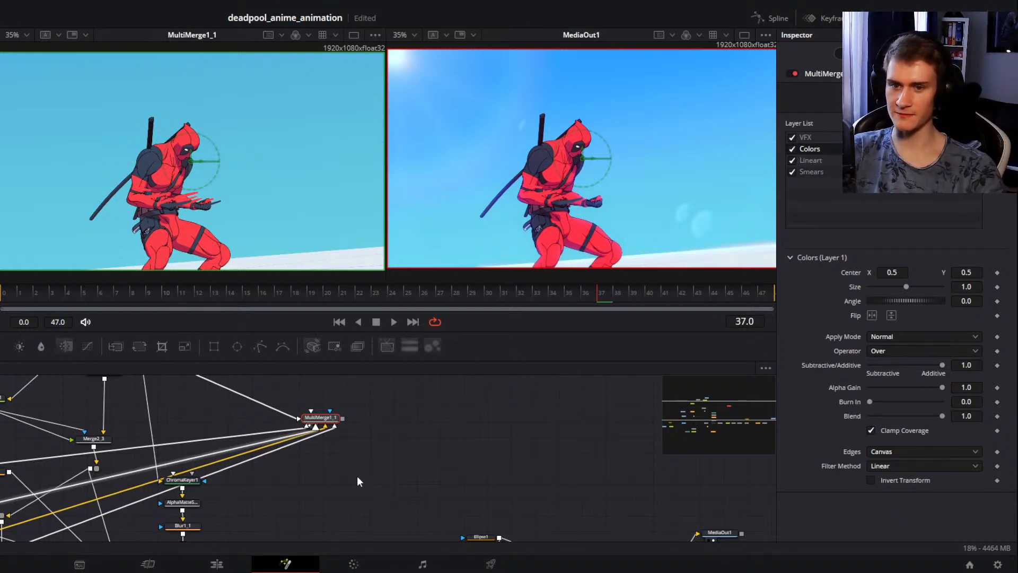
drag(334, 381, 416, 411)
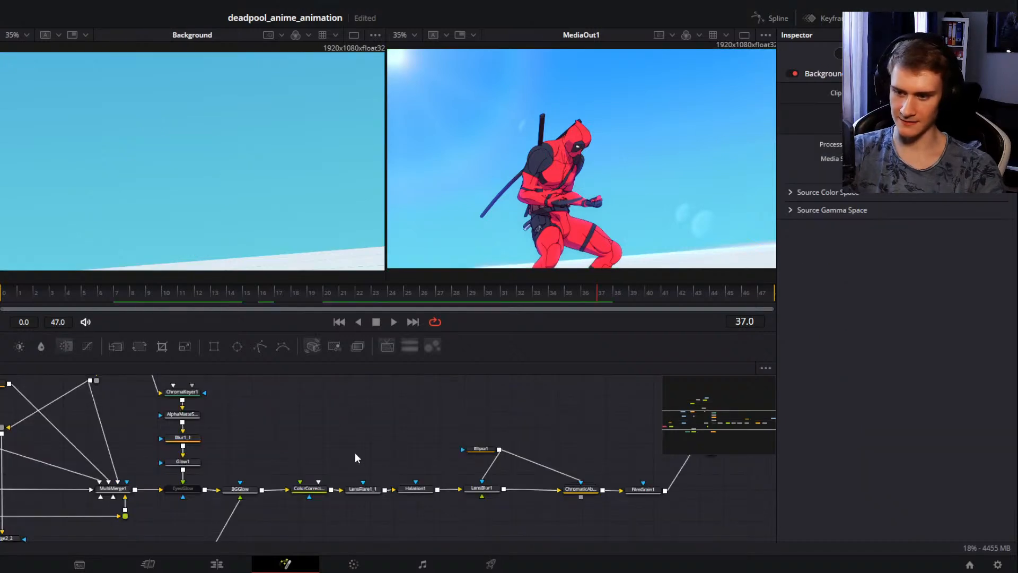
Step: Move MediaOut1 back down into the main node row, in line after FilmGrain1
drag(355, 453, 130, 438)
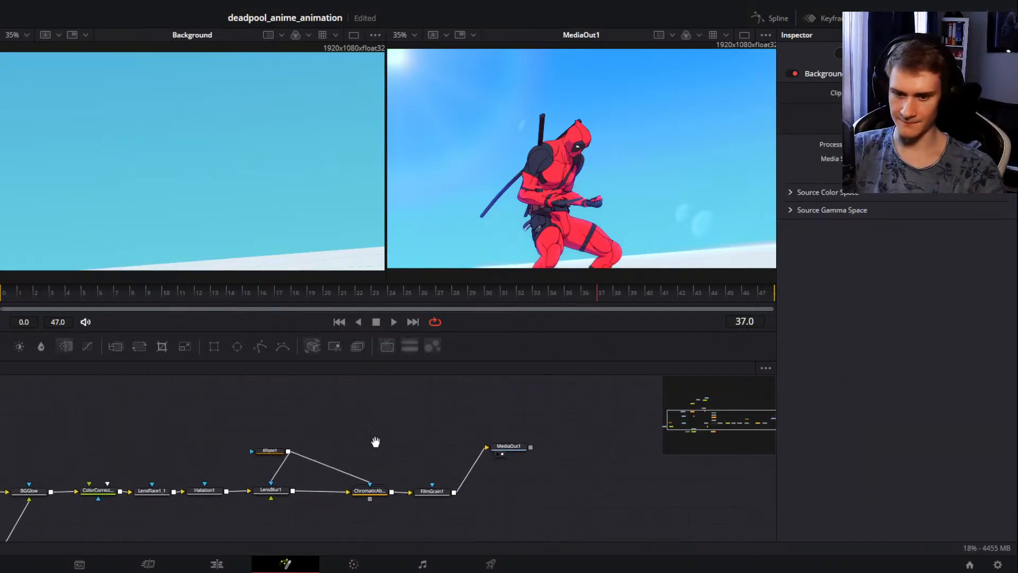
drag(460, 449, 489, 491)
scroll(424, 480, down, 3)
drag(305, 447, 514, 435)
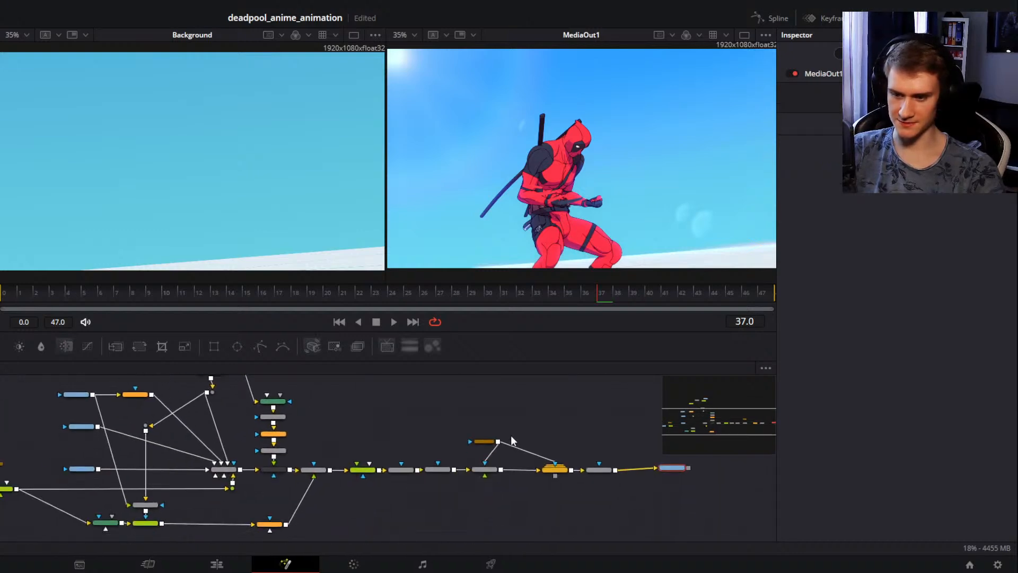
Step: Select every node except MediaOut1 and start saving their settings to a file
scroll(427, 485, down, 3)
drag(427, 484, 429, 496)
drag(512, 494, 505, 506)
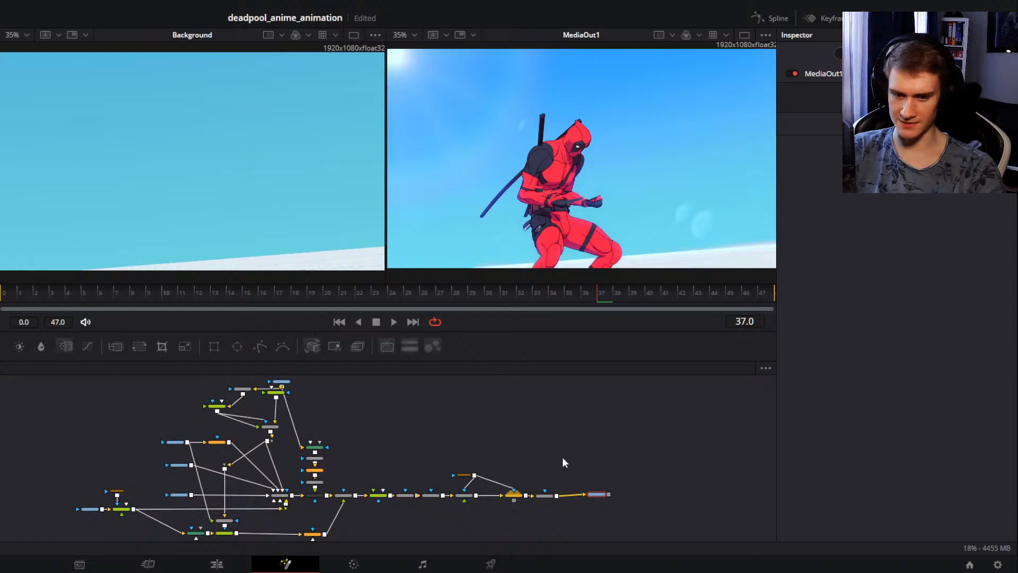
drag(322, 459, 78, 539)
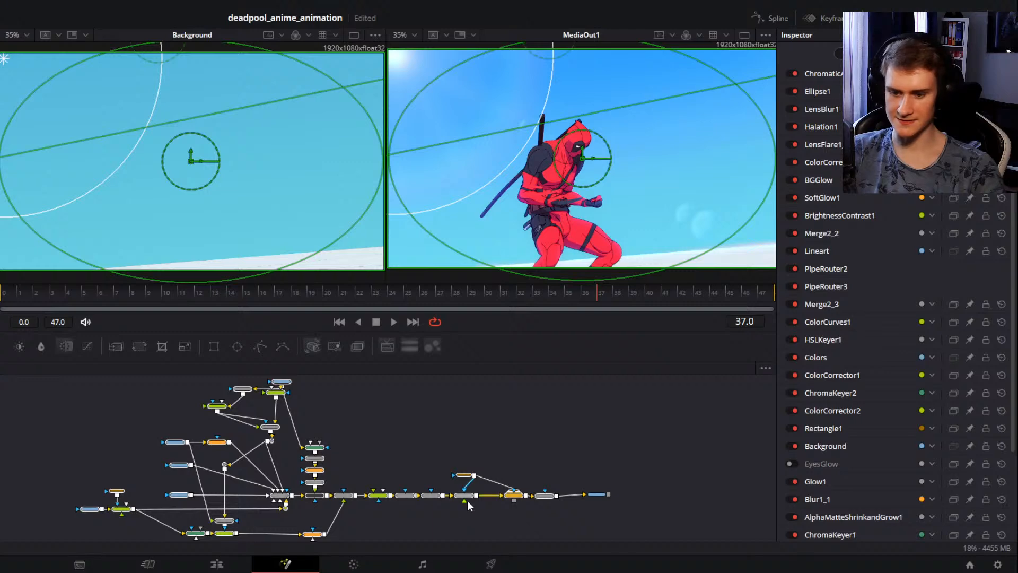
right_click(546, 495)
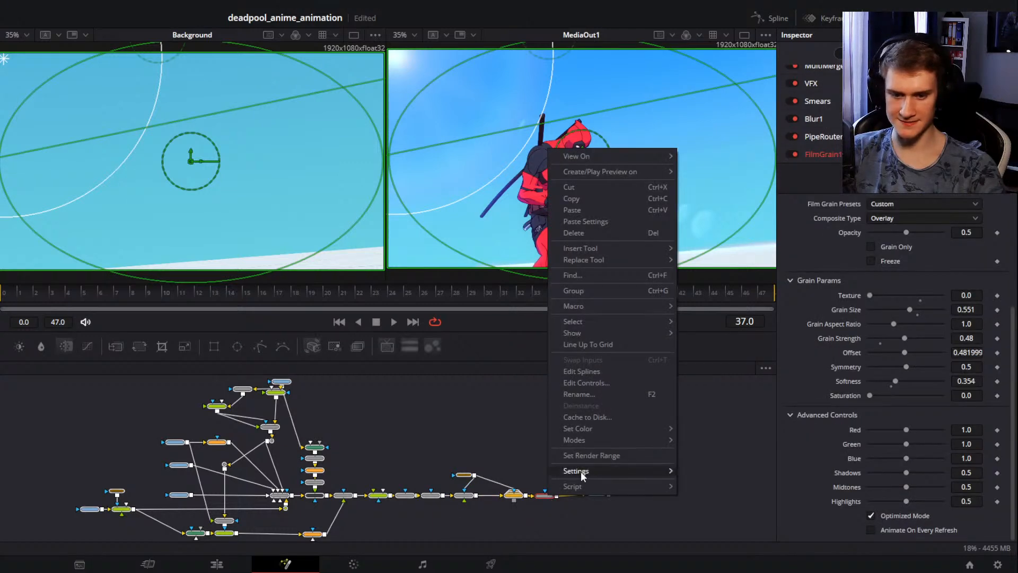
mouse_move(625, 474)
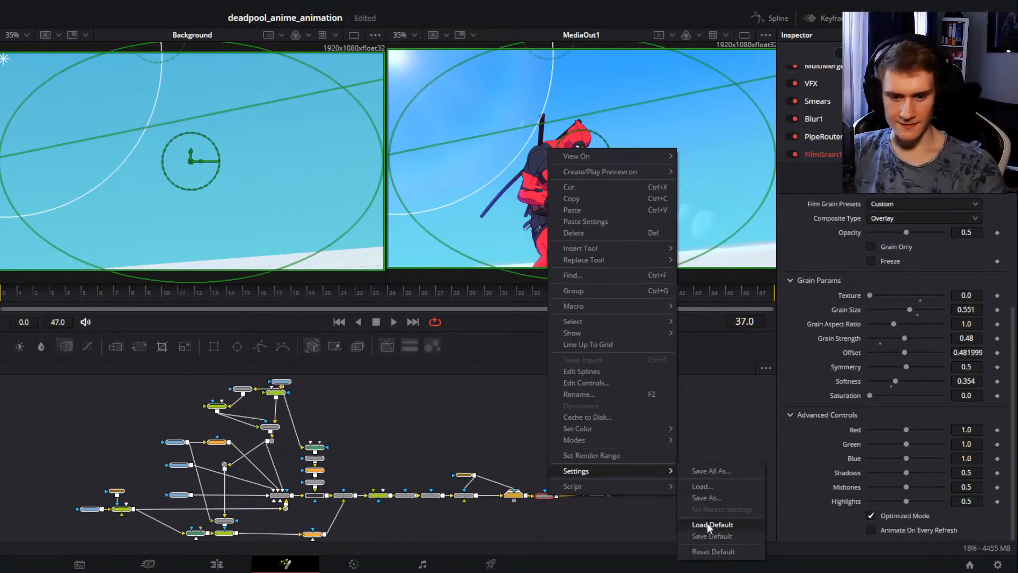
click(706, 498)
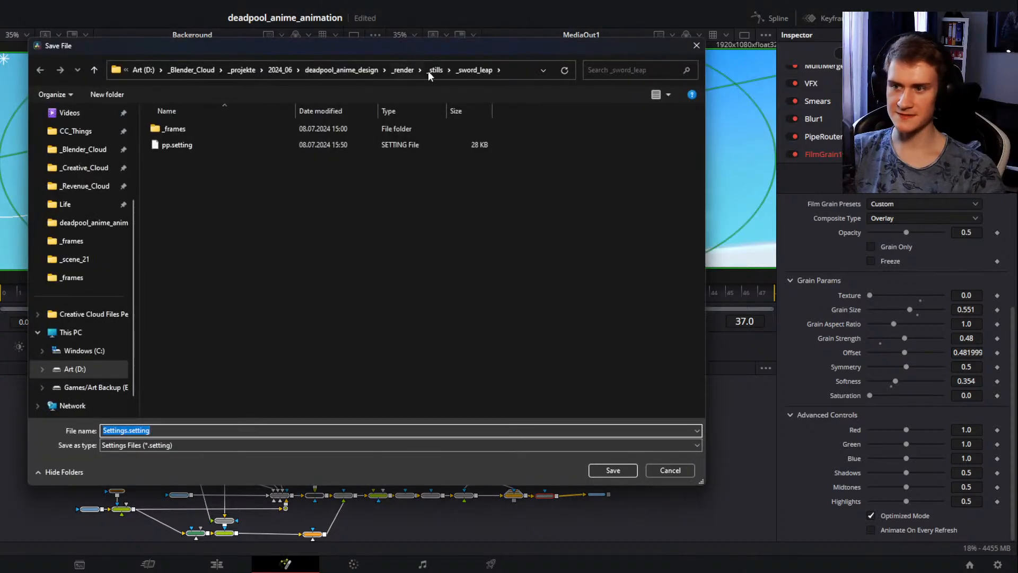
Step: Save the node settings as basic_pp.setting in the deadpool_anime_design project's _render folder
drag(387, 50, 496, 82)
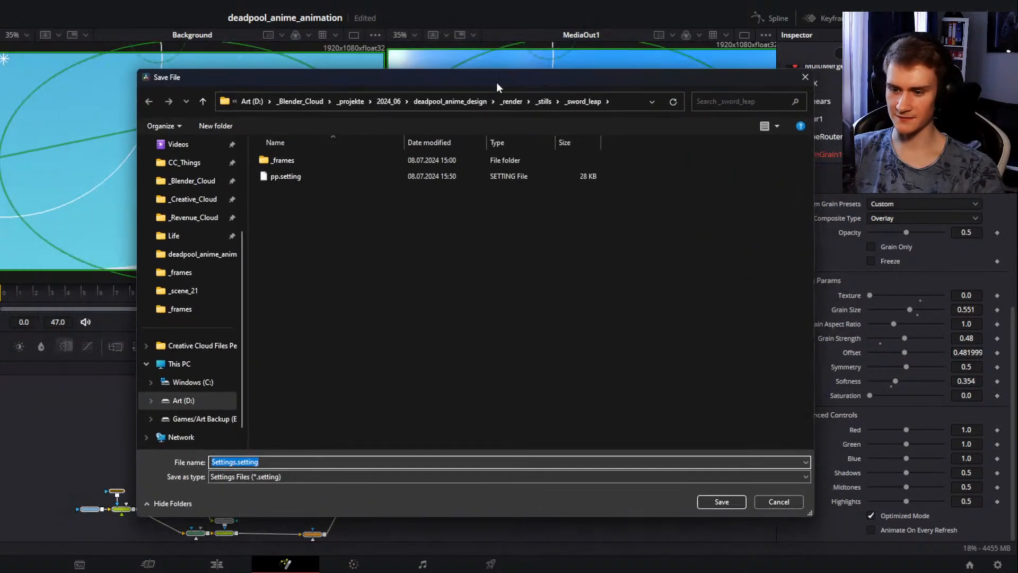
click(261, 462)
drag(236, 462, 212, 462)
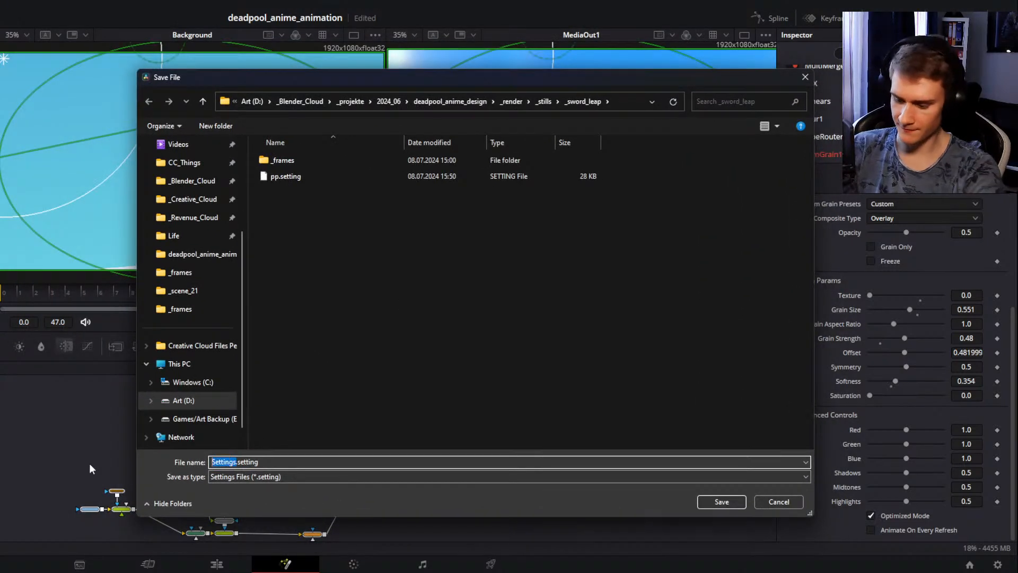
text(basic_)
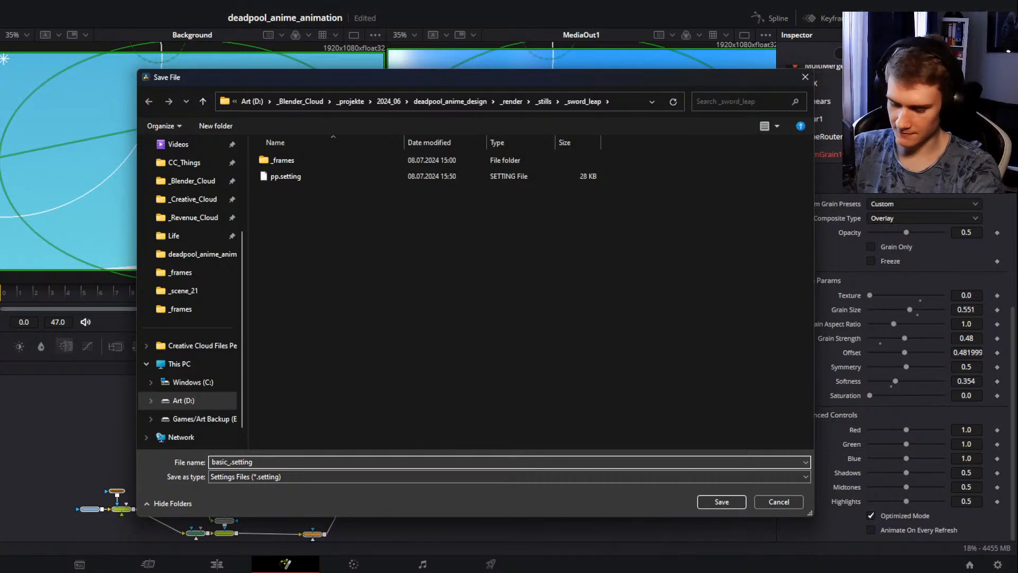
text(pp)
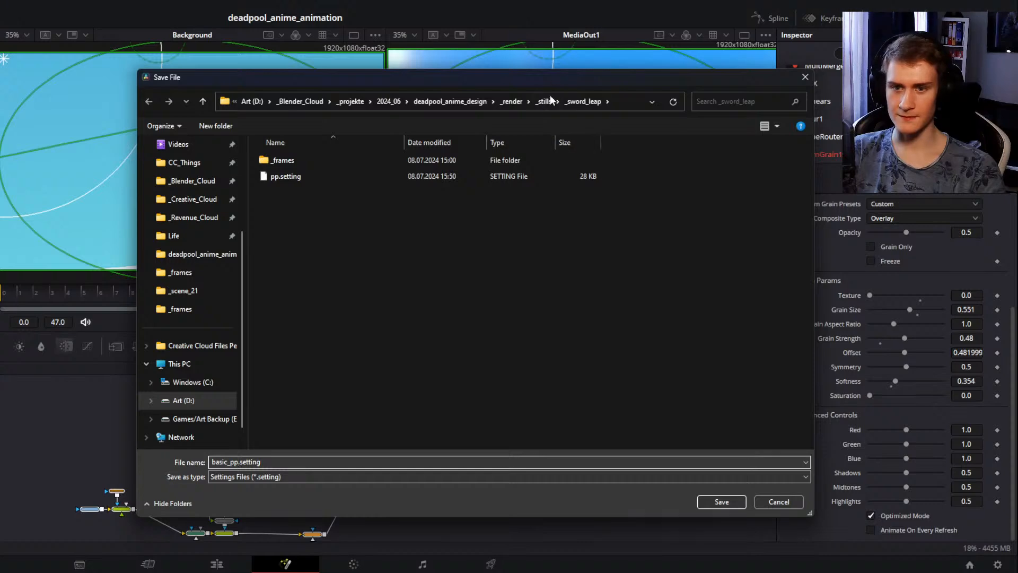
click(450, 101)
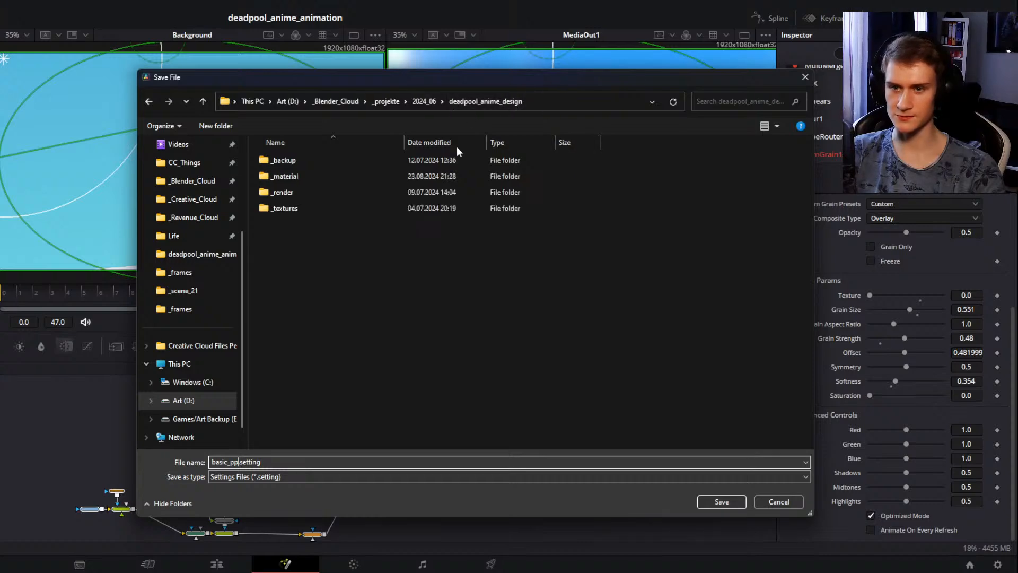
double_click(281, 191)
click(702, 501)
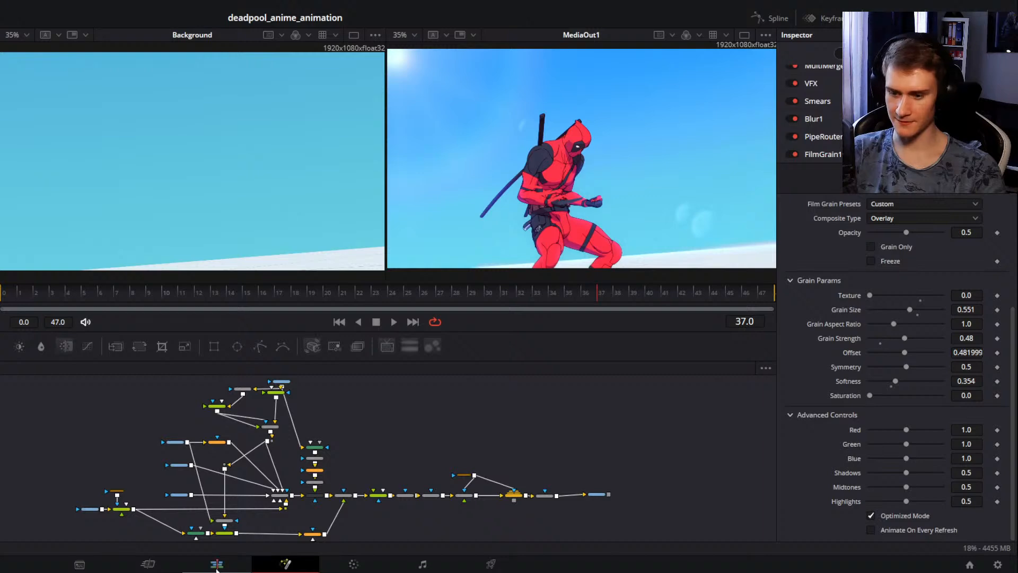
Step: Return to the final_animation edit timeline and compare the shot with Fusion Clip 1 disabled and enabled
click(216, 563)
scroll(472, 492, right, 5)
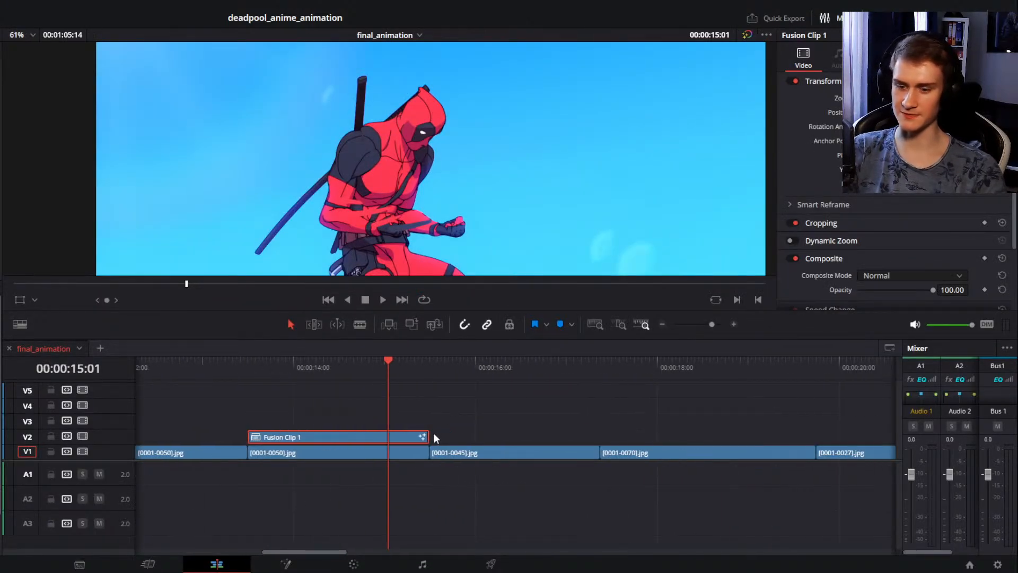
key(d)
key(d)
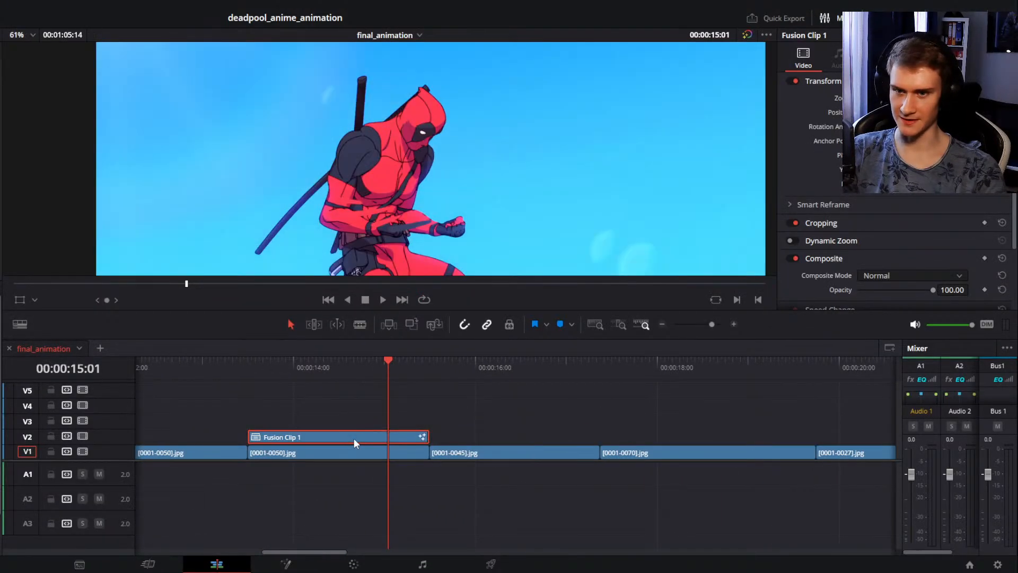
key(d)
scroll(419, 210, down, 3)
scroll(419, 212, down, 2)
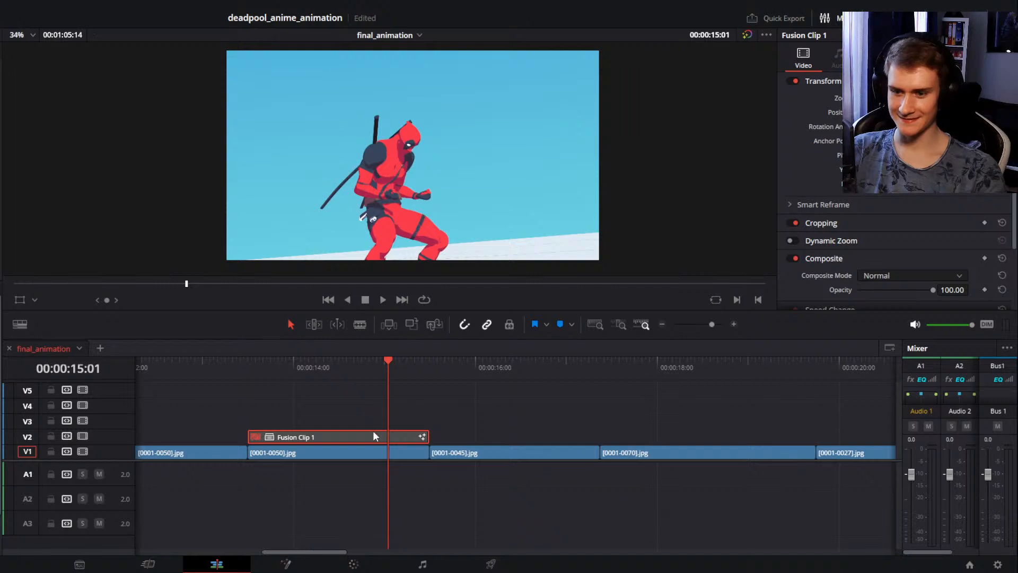
key(d)
key(d)
key(d)
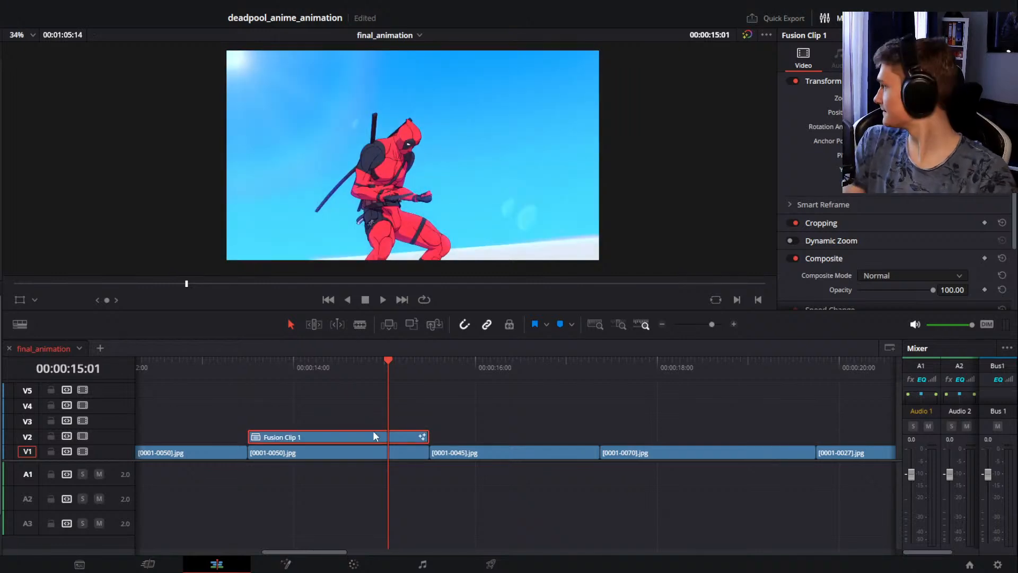
Step: Look through the neighbouring shots on the timeline and park the playhead at 00:00:18:05 in the Wolverine shot
click(533, 424)
scroll(532, 425, right, 2)
click(402, 373)
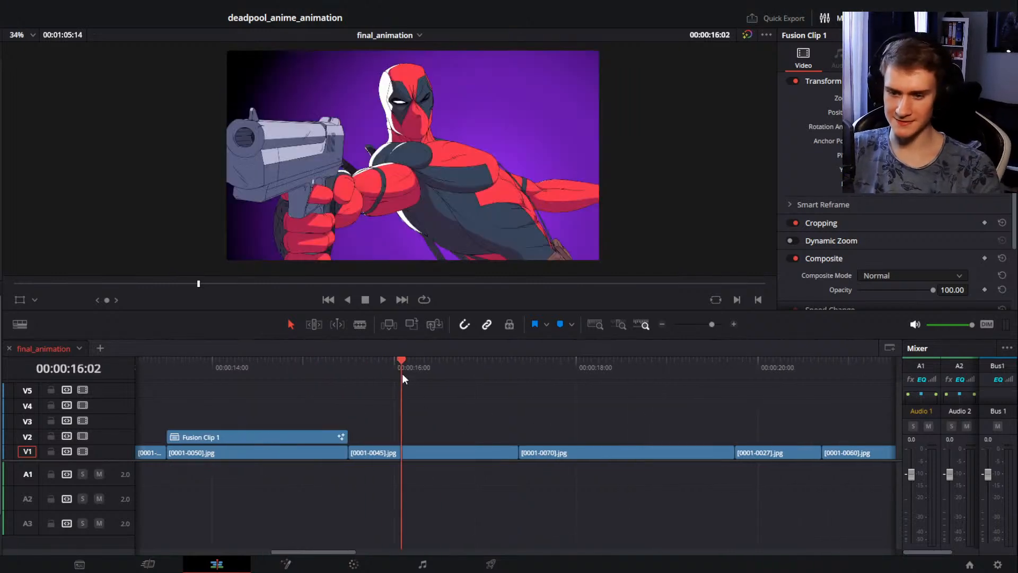
click(431, 450)
scroll(561, 408, left, 5)
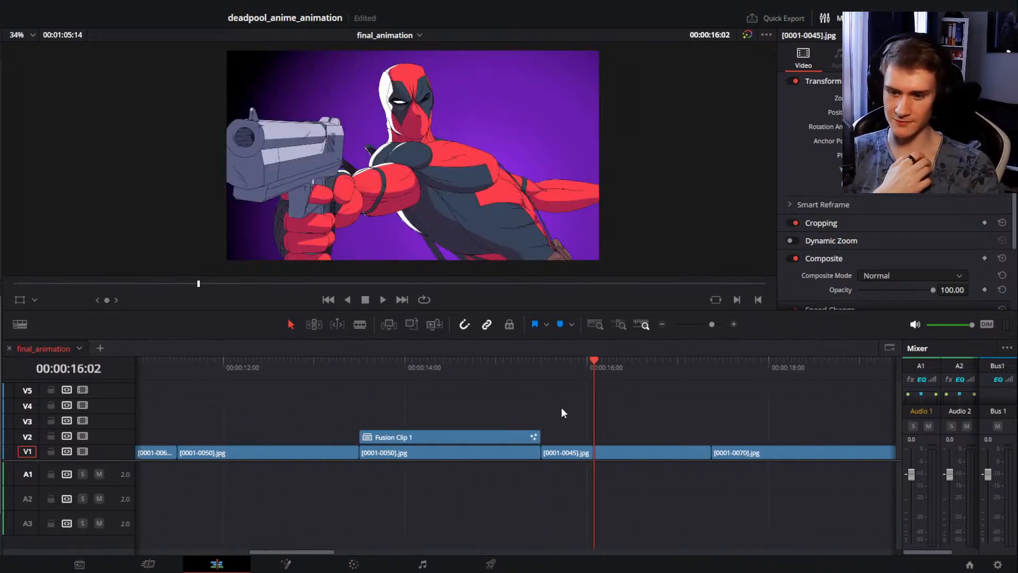
click(269, 371)
scroll(340, 408, right, 6)
click(546, 371)
scroll(498, 409, right, 3)
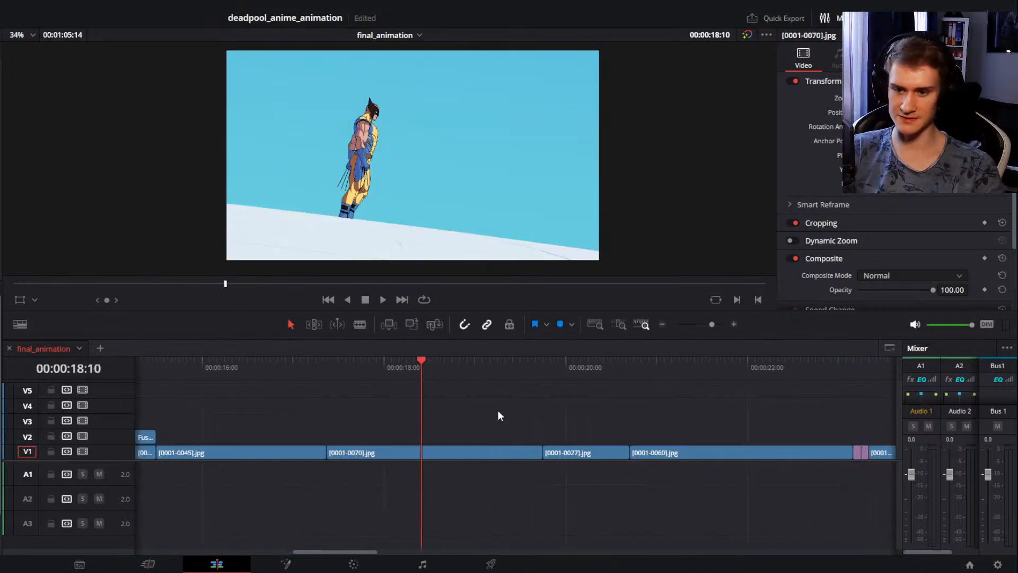
key(Left)
key(Left)
key(Left)
key(Left)
key(Left)
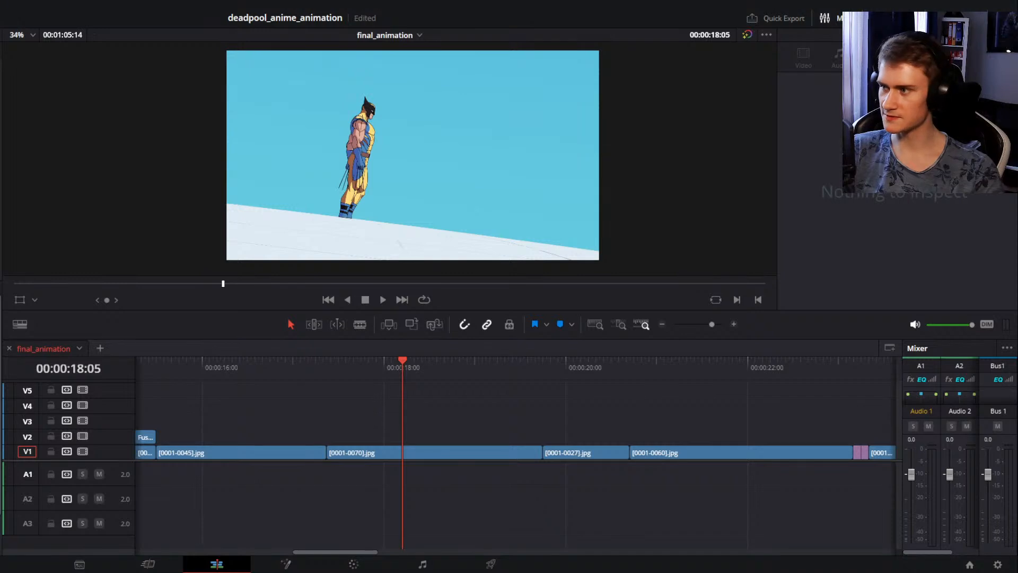
Step: Place the scene_9_bg sequence on V2 above the Wolverine shot and trim its end to match that shot
drag(0, 387, 380, 437)
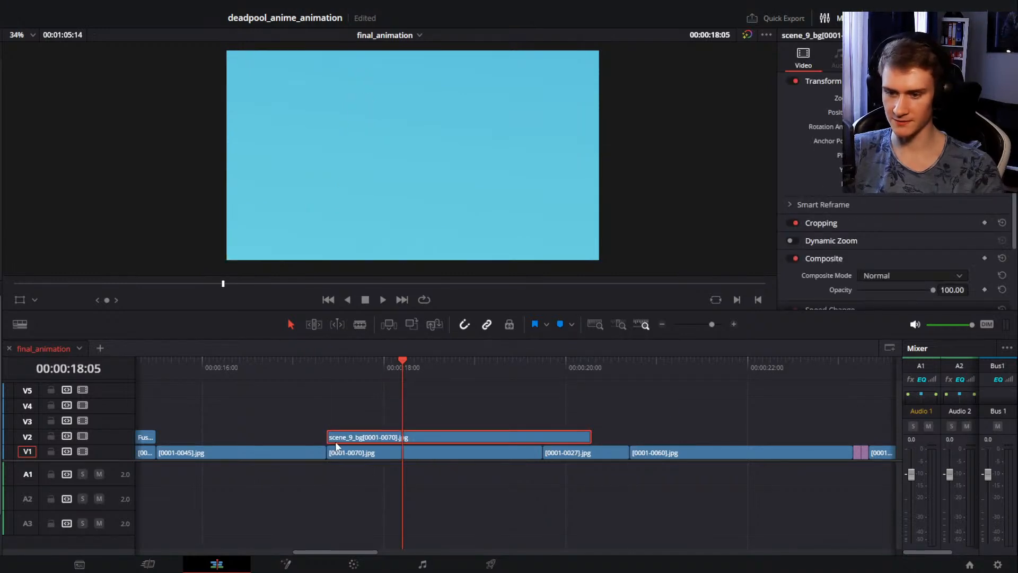
click(540, 451)
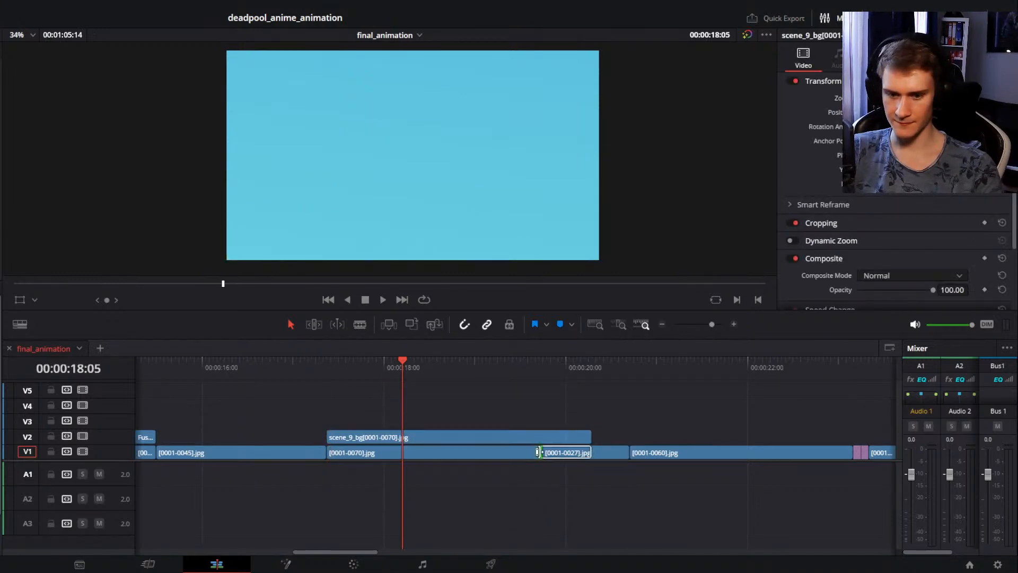
drag(582, 443, 540, 438)
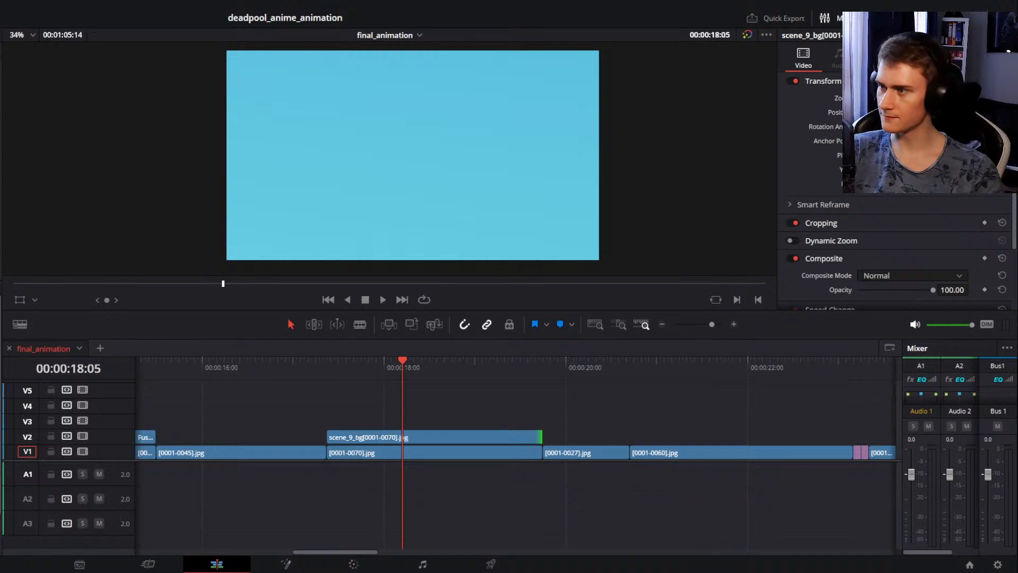
Step: Stack scene_9_colors on V3 and scene_9_lineart on V4, trimming both to the Wolverine shot's end
drag(0, 392, 397, 427)
drag(584, 423, 541, 421)
drag(0, 377, 421, 411)
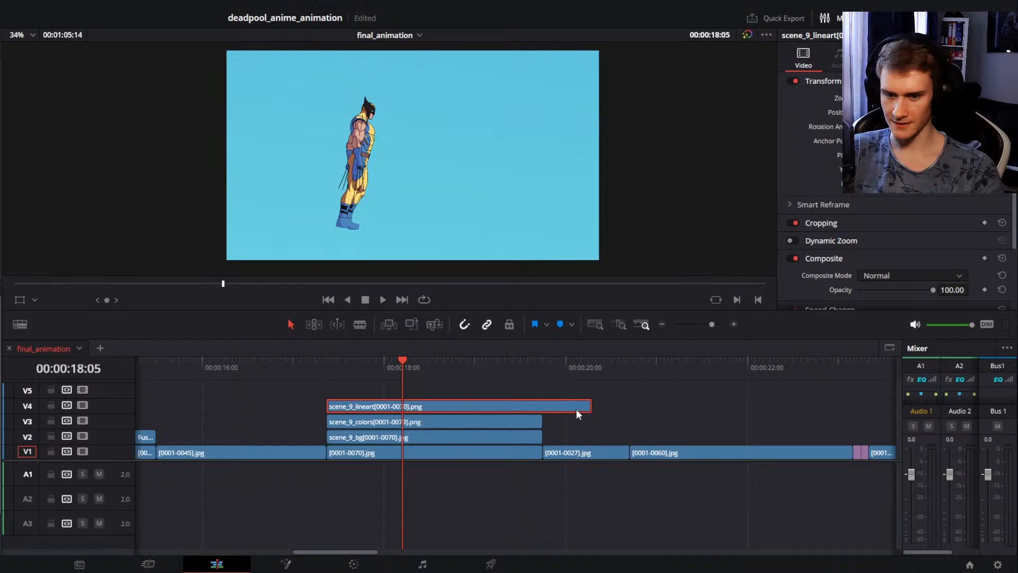
drag(589, 407, 541, 407)
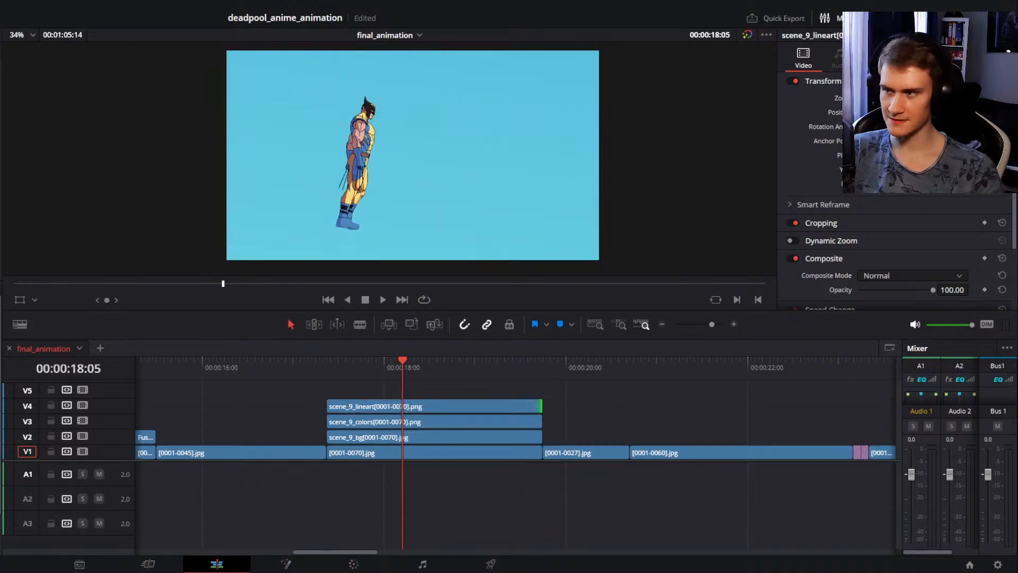
Step: Add scene_9_vfx on V5, trim it to the Wolverine shot's end, and turn off timeline snapping
drag(0, 411, 421, 392)
drag(584, 397, 541, 392)
key(n)
Step: Scrub to 00:00:19:06 and check the scene_9 lineart, colors and vfx layers by disabling and re-enabling them
click(350, 365)
drag(351, 364, 497, 366)
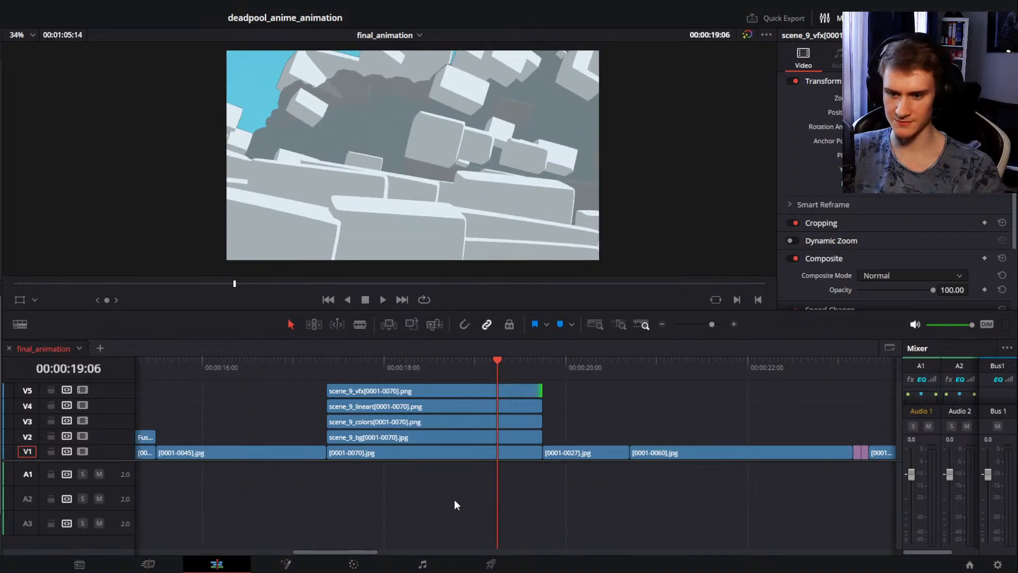
drag(412, 459, 412, 491)
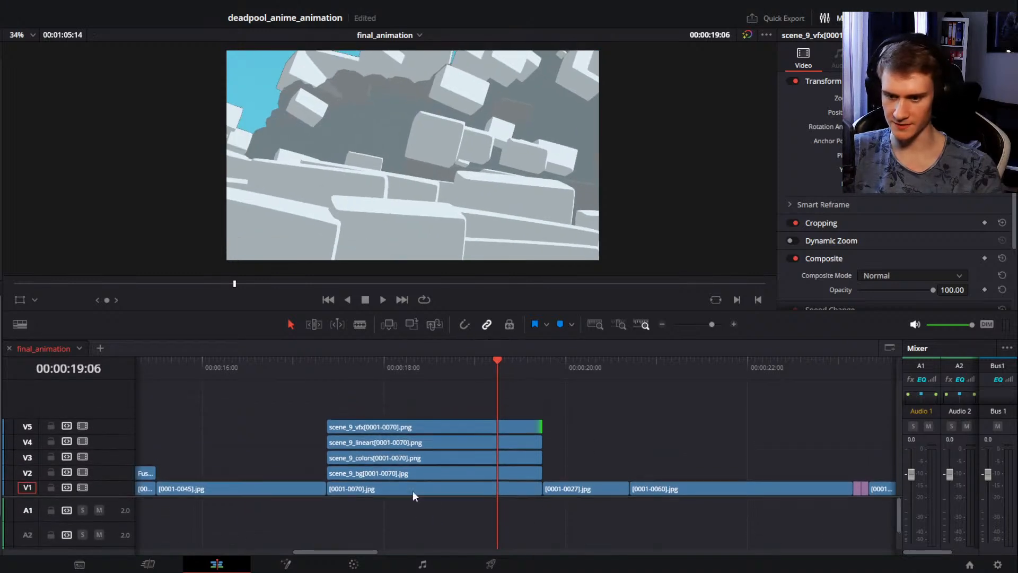
click(425, 442)
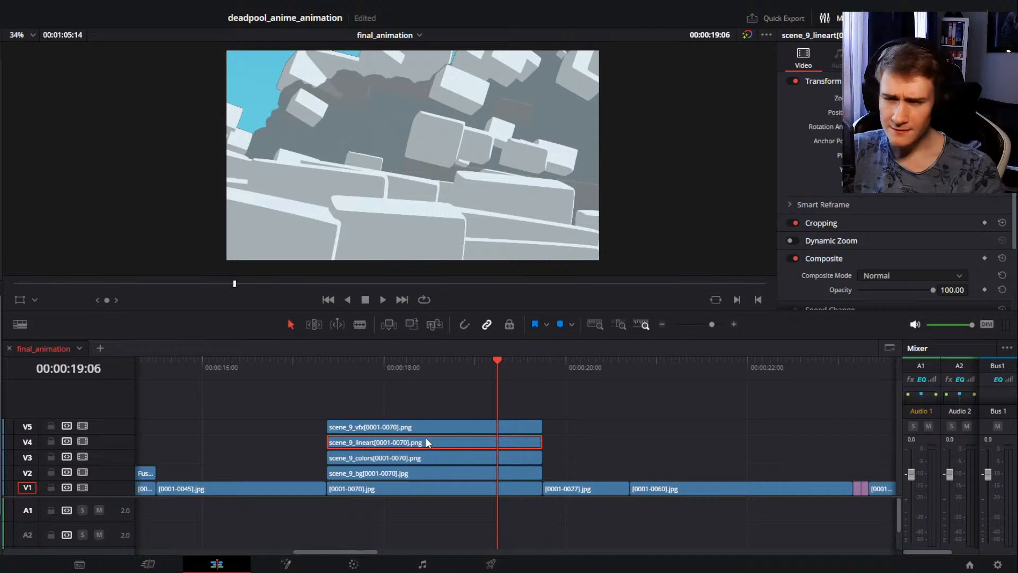
click(428, 459)
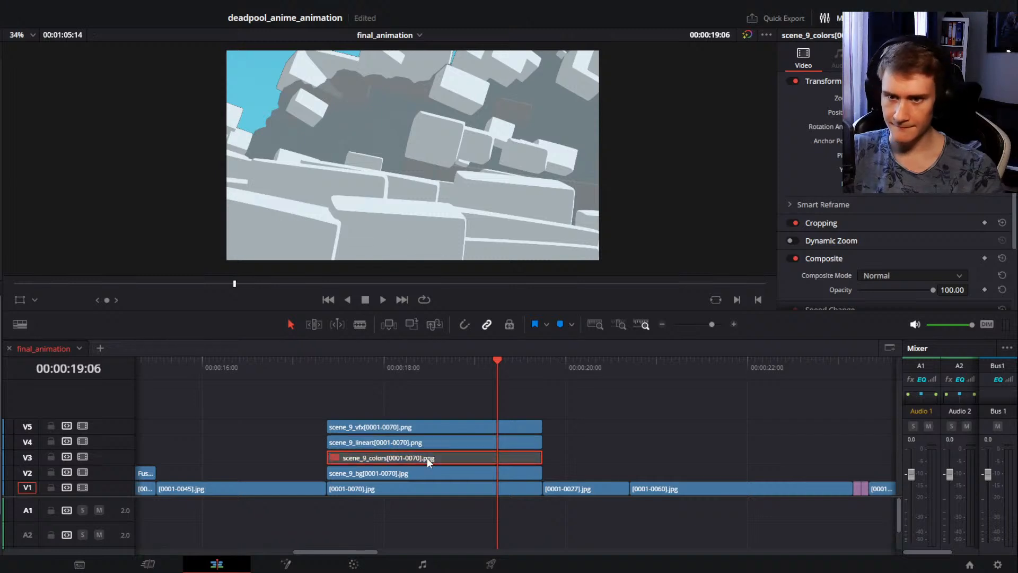
click(432, 447)
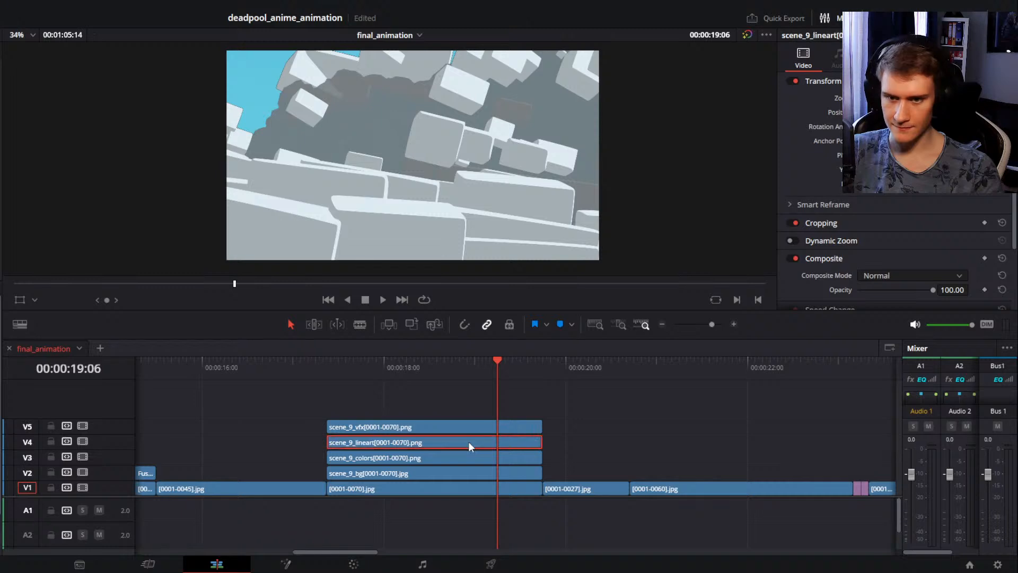
click(437, 425)
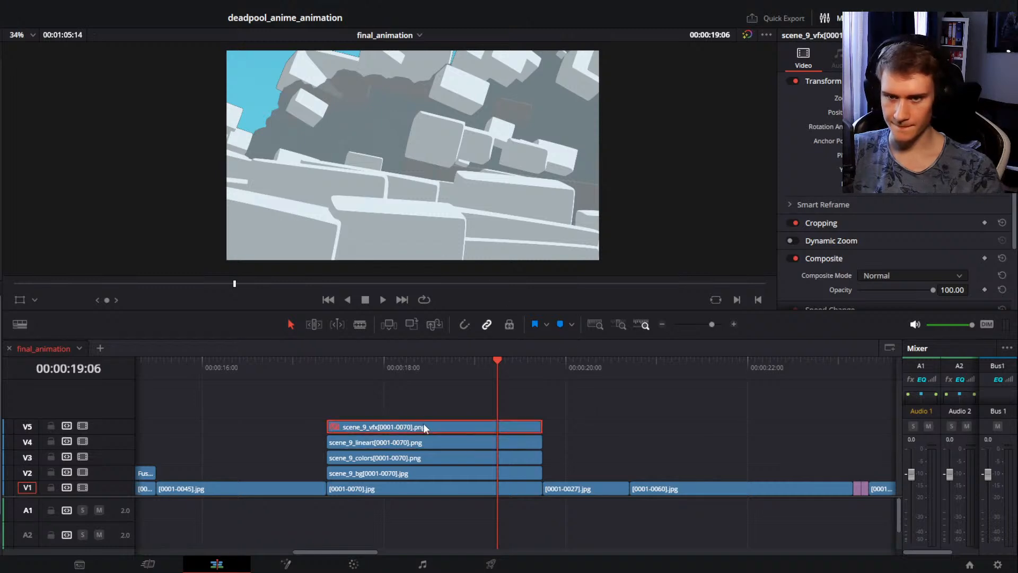
Step: Reorder the scene_9 layers so lineart is on V5 above vfx on V4, and preview the shot at 00:00:17:21
drag(441, 443, 441, 412)
drag(597, 402, 517, 429)
drag(488, 423, 487, 435)
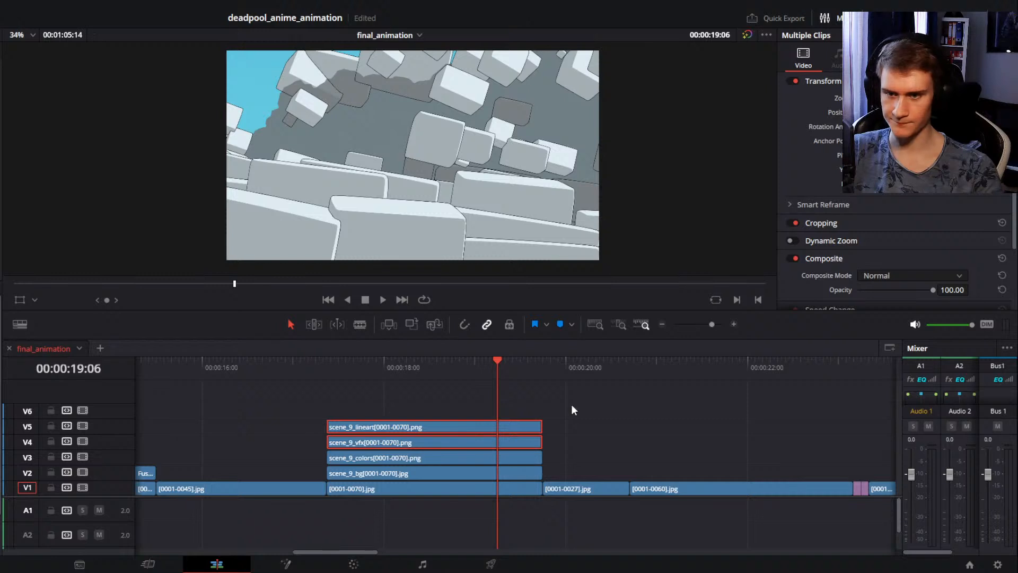
click(571, 404)
drag(340, 383, 372, 393)
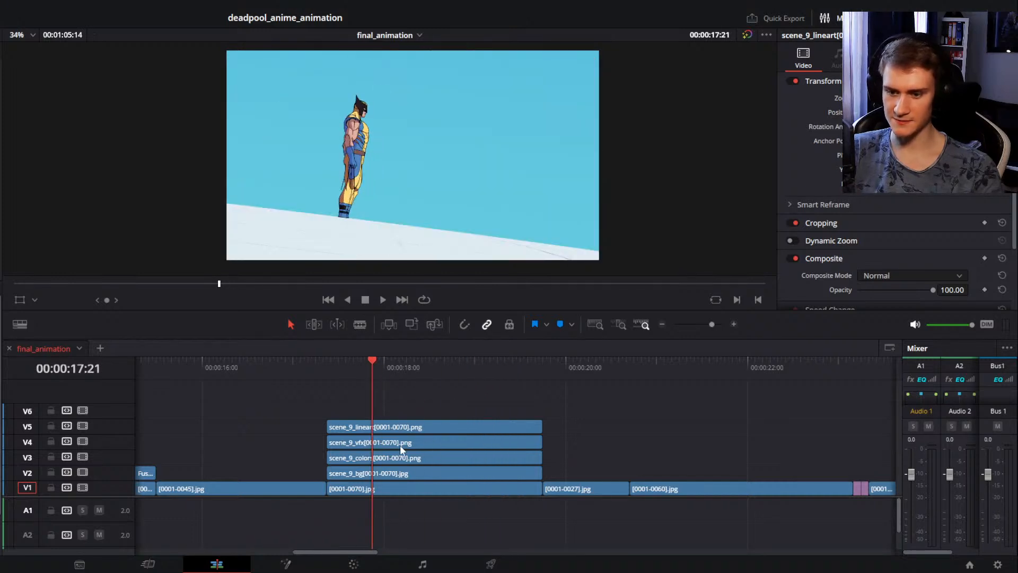
Step: Combine the four scene_9 layers on V2 to V5 into one Fusion clip and open it on the Fusion page
drag(581, 418, 471, 475)
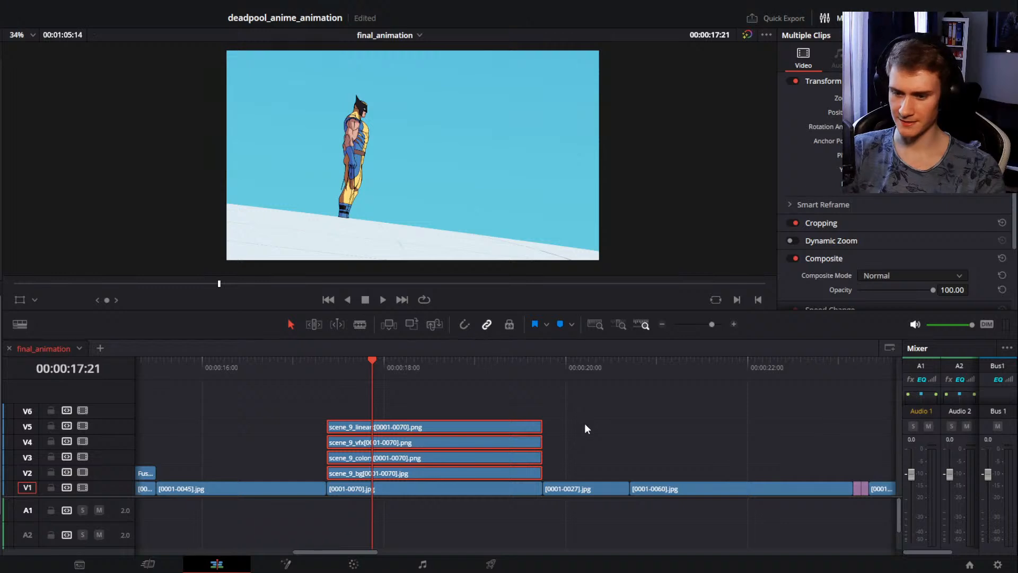
key(ctrl+shift+z)
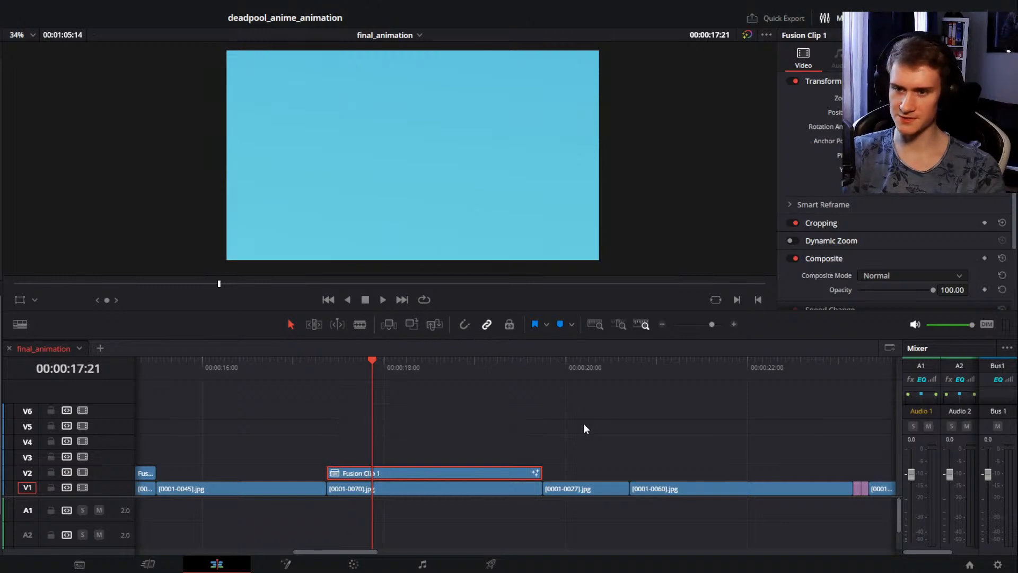
click(416, 469)
key(shift+5)
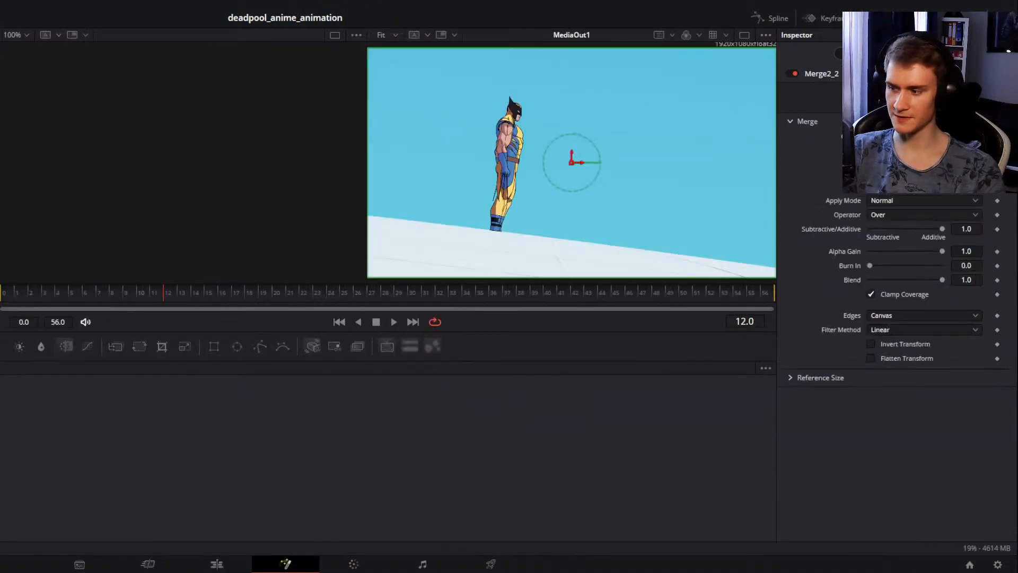
Step: Delete the MediaIn1 to MediaIn4 nodes and their three merge nodes, keeping only MediaOut1
scroll(143, 471, up, 3)
drag(143, 472, 151, 528)
drag(203, 495, 235, 469)
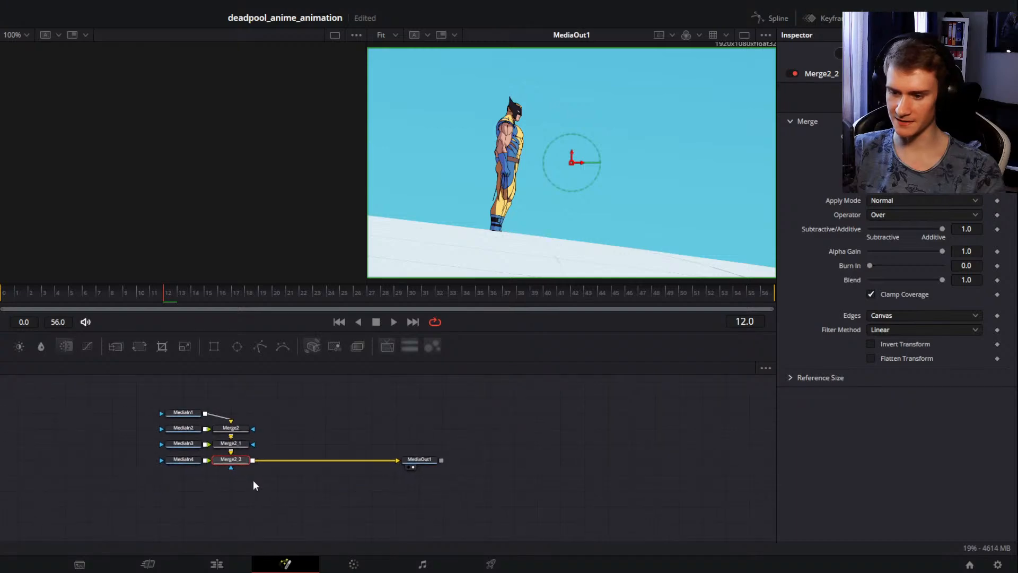
drag(313, 412, 75, 501)
key(Delete)
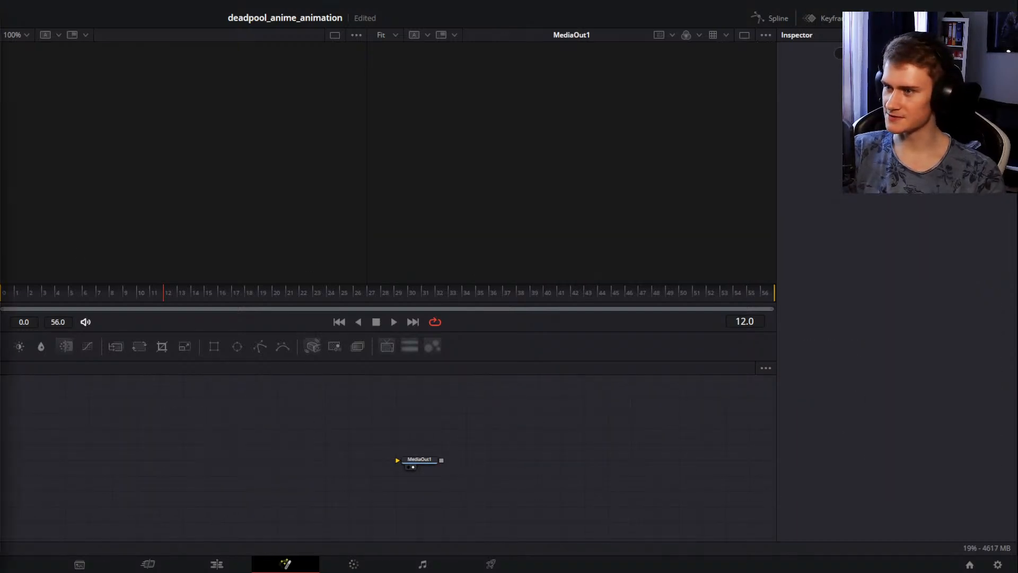
Step: Switch to File Explorer and search the deadpool_anime_animation project's _render and _scenes folders for the saved settings file
drag(456, 570, 814, 3)
click(546, 4)
click(562, 29)
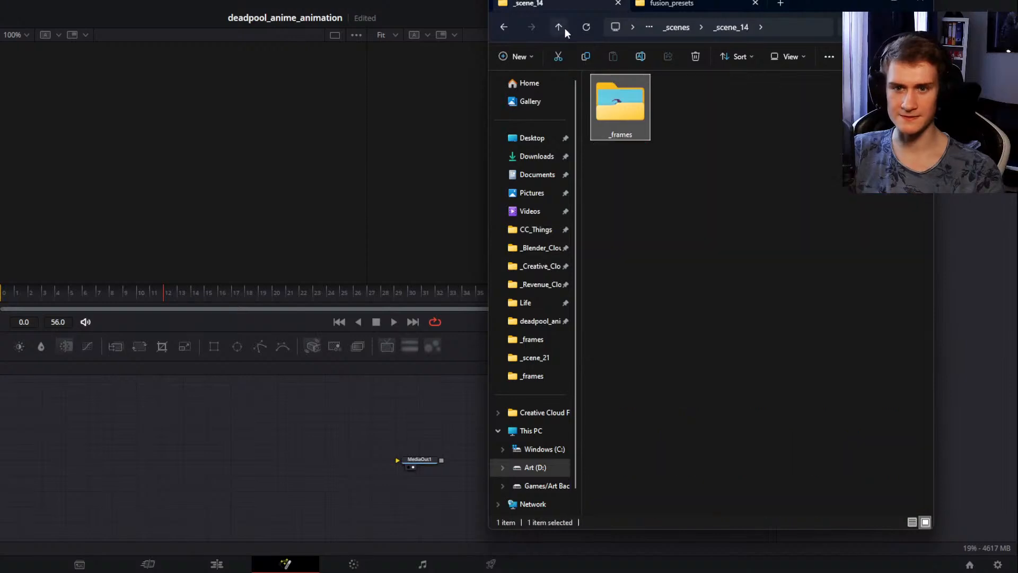
click(564, 28)
click(563, 27)
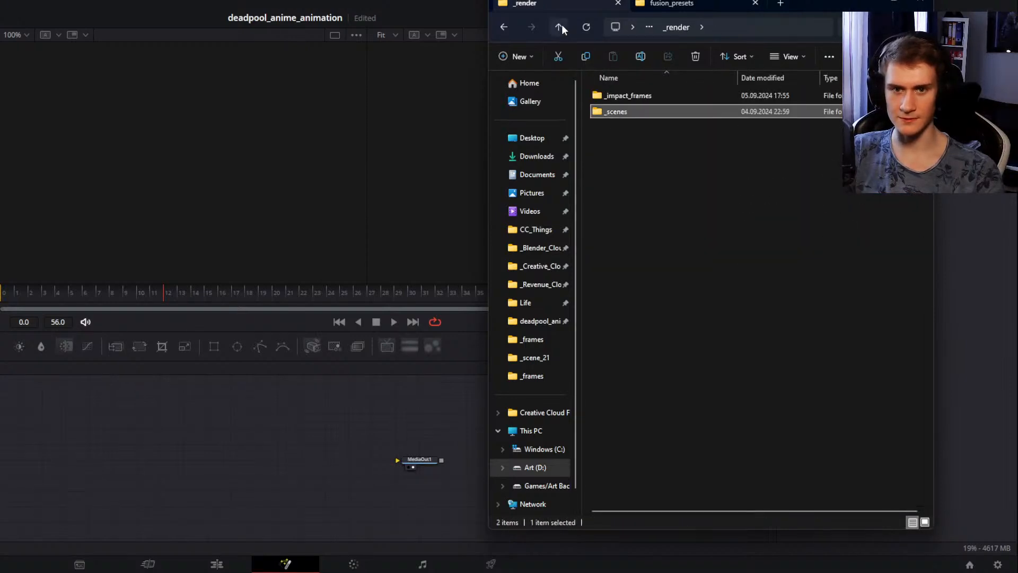
click(627, 139)
click(561, 27)
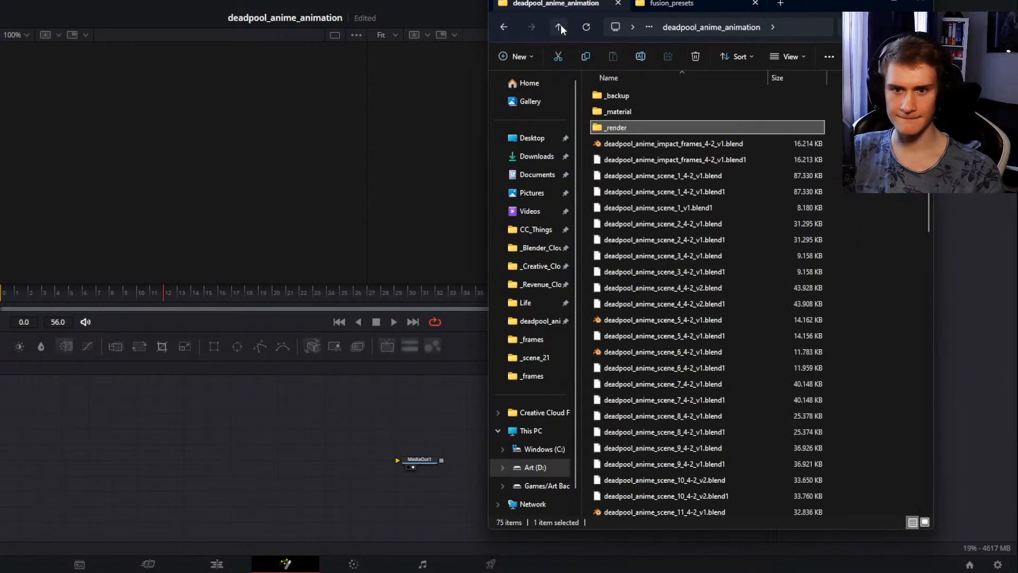
double_click(620, 128)
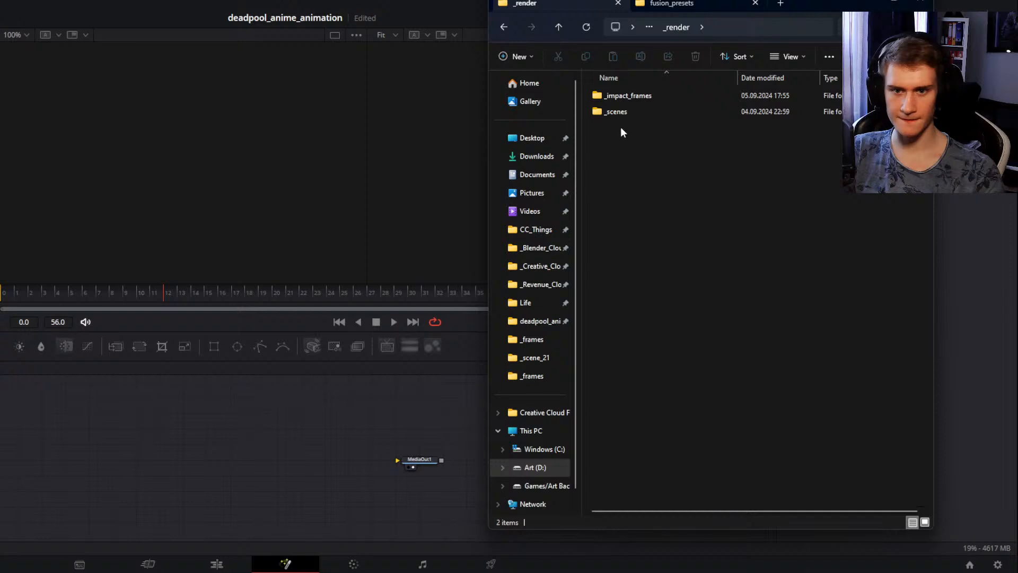
double_click(623, 112)
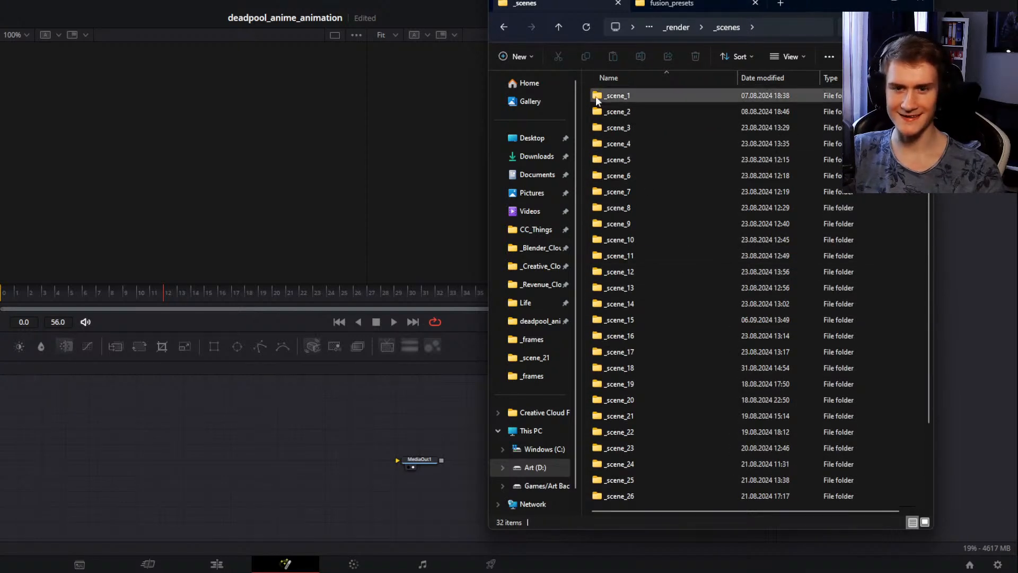
click(564, 23)
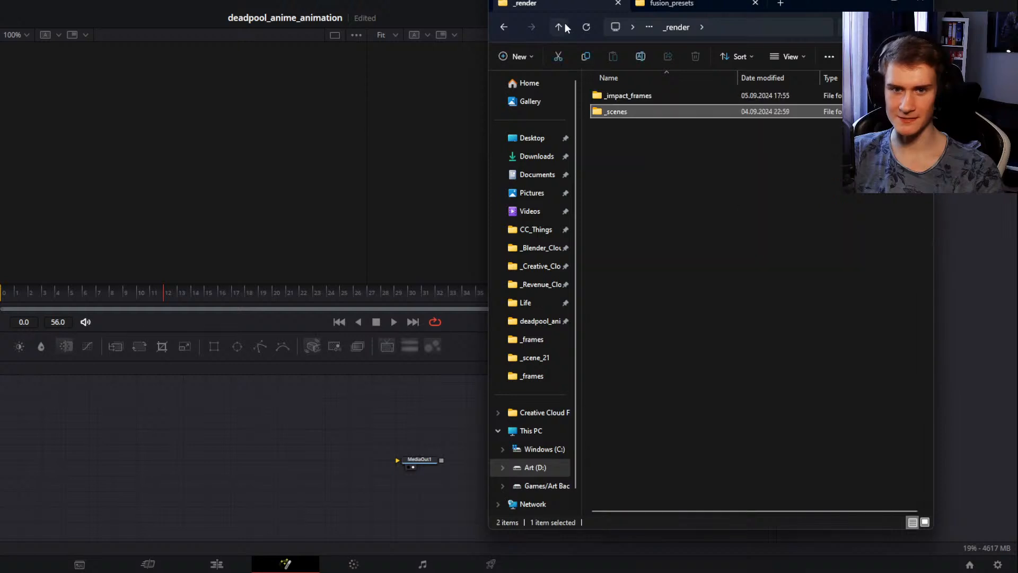
click(565, 24)
click(565, 23)
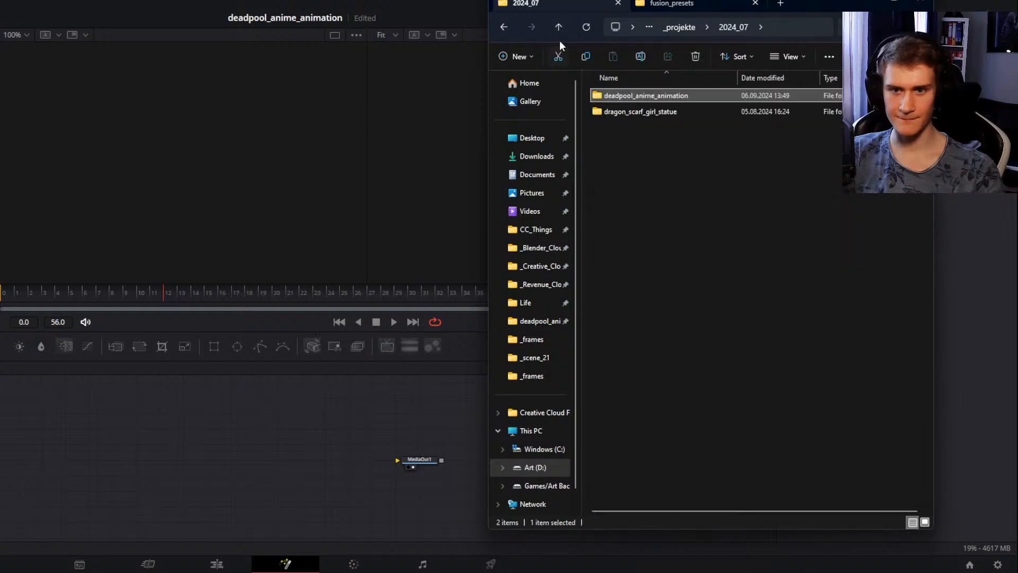
Step: Locate basic_pp.setting in the _render folder of 2024_06's deadpool_anime_design project and take it to the clipboard
click(560, 27)
double_click(621, 143)
click(629, 99)
double_click(629, 100)
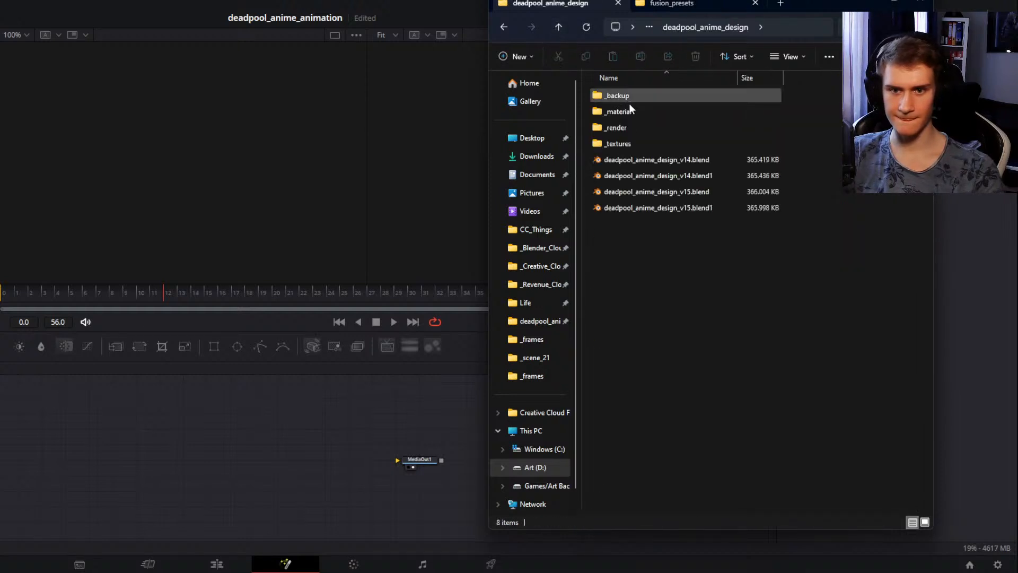
double_click(623, 125)
click(622, 112)
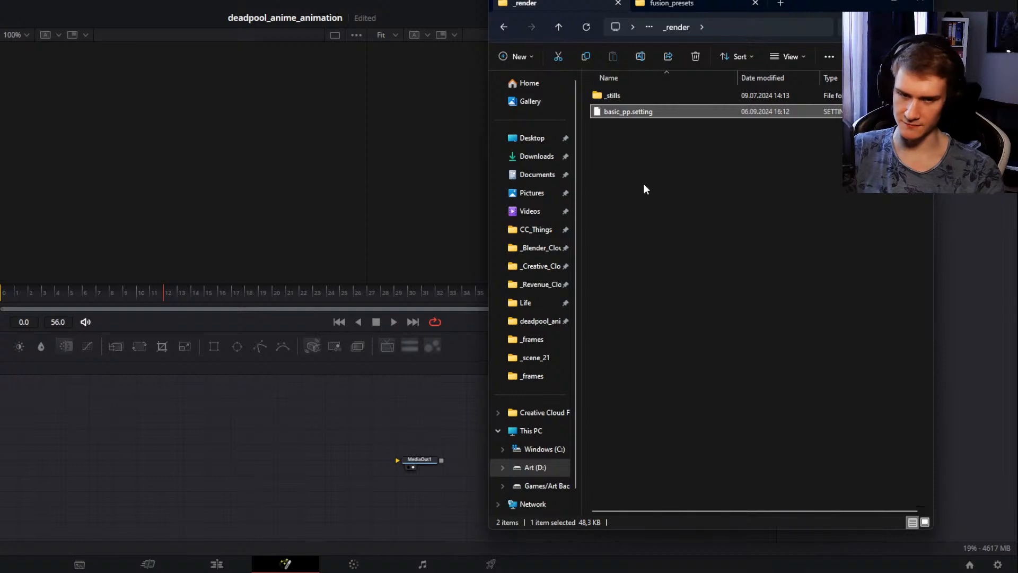
Step: Paste basic_pp.setting into the _render folder of 2024_07's deadpool_anime_animation project
click(558, 27)
click(559, 27)
click(559, 27)
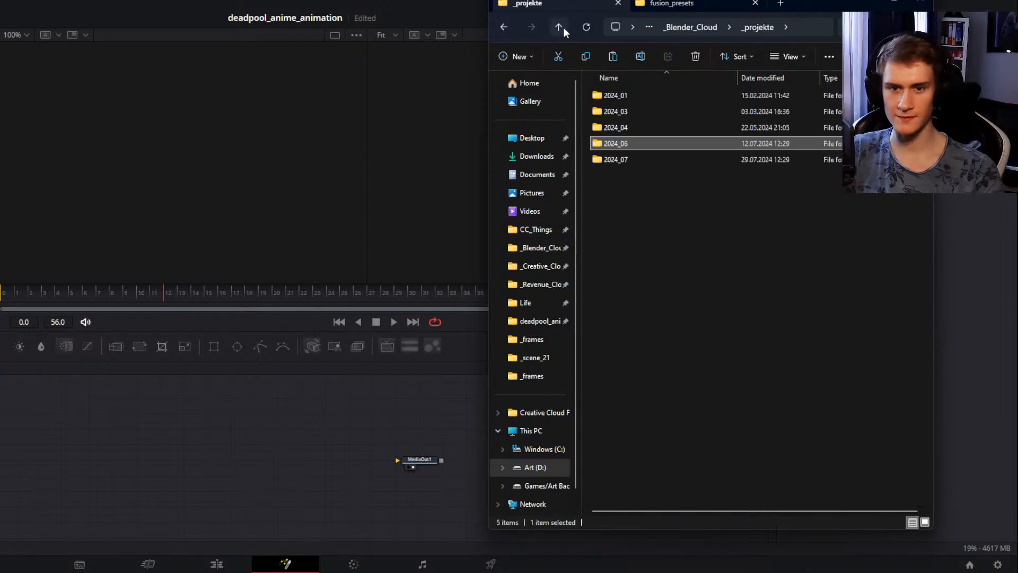
click(558, 27)
double_click(617, 127)
click(623, 158)
double_click(624, 158)
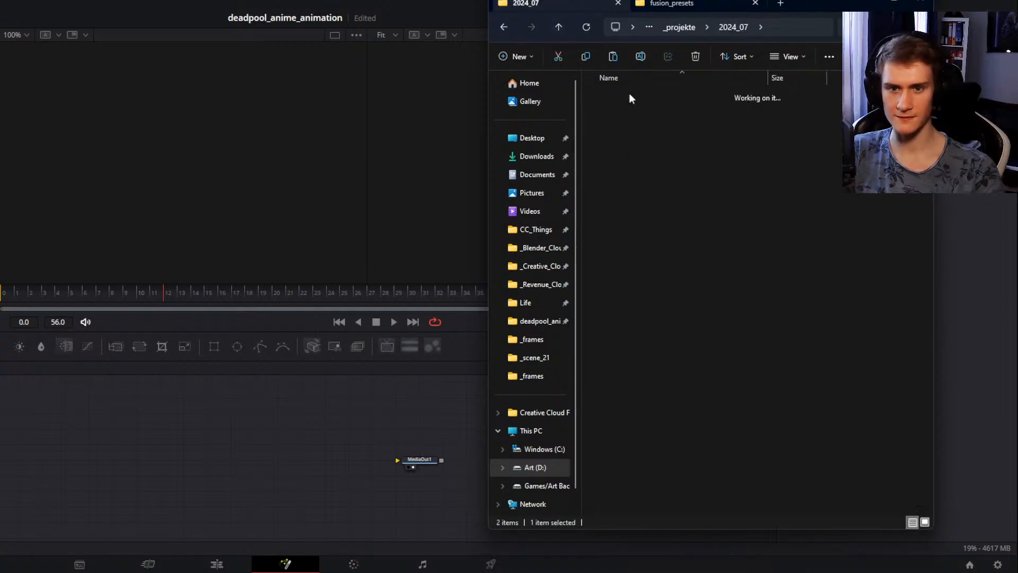
double_click(629, 96)
double_click(619, 129)
key(ctrl+v)
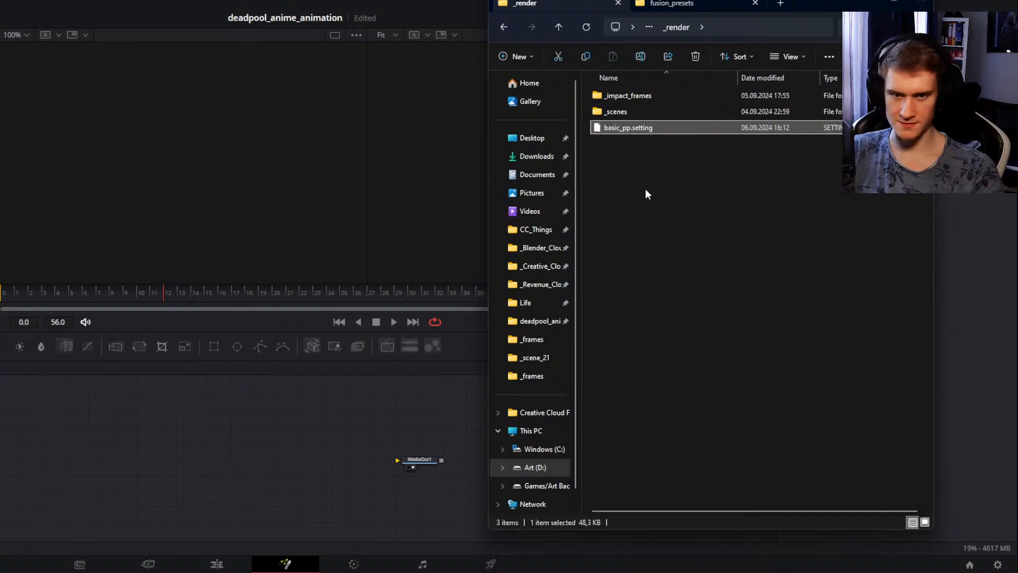
Step: Load basic_pp.setting into the Fusion node graph and connect the FilmGrain1 output to MediaOut1
drag(634, 131, 237, 476)
scroll(289, 462, down, 3)
scroll(259, 460, up, 3)
scroll(255, 484, up, 3)
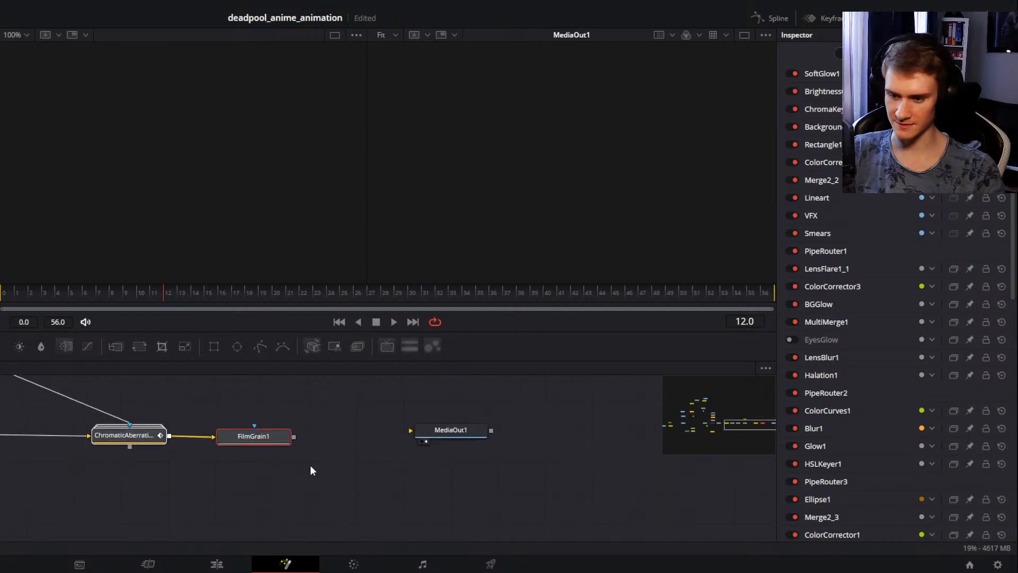
scroll(287, 465, down, 3)
scroll(250, 483, up, 2)
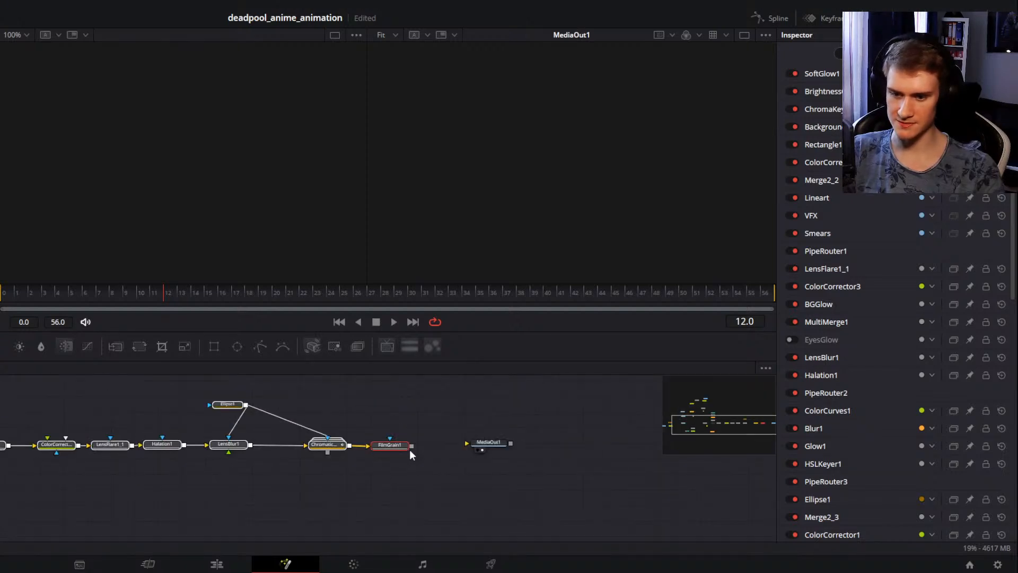
drag(469, 443, 469, 445)
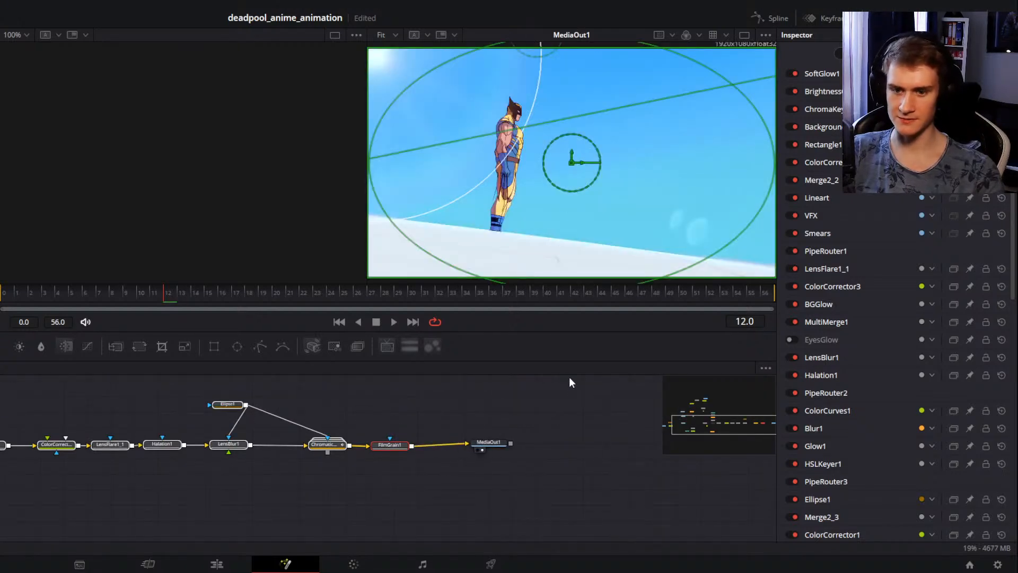
click(573, 408)
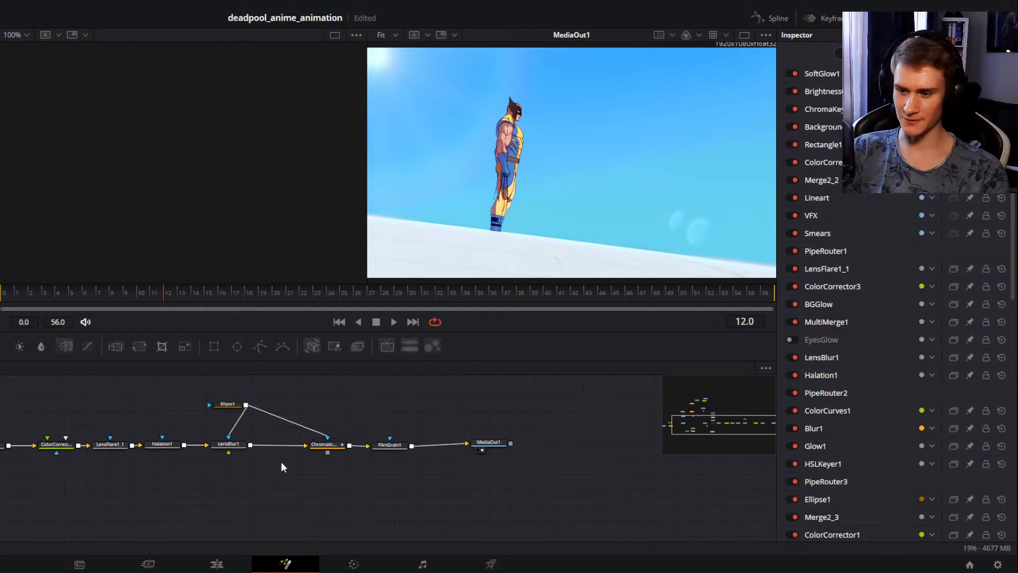
Step: View the Lineart node in the empty viewer and set its source layer to 3
mouse_move(281, 461)
mouse_down()
mouse_move(553, 484)
mouse_move(299, 507)
mouse_up()
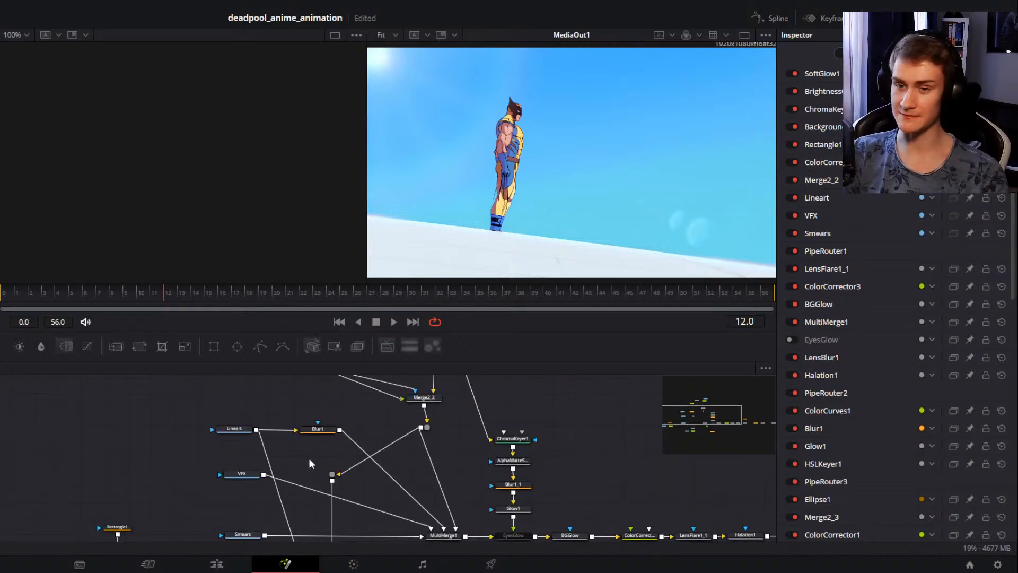
drag(309, 457, 399, 465)
drag(362, 492, 354, 456)
click(316, 467)
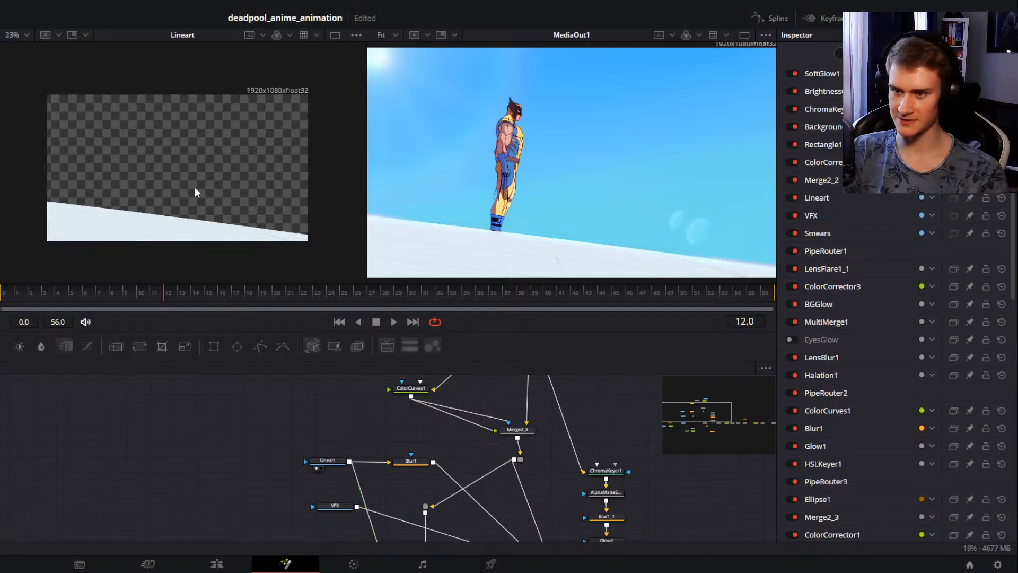
drag(369, 487, 345, 431)
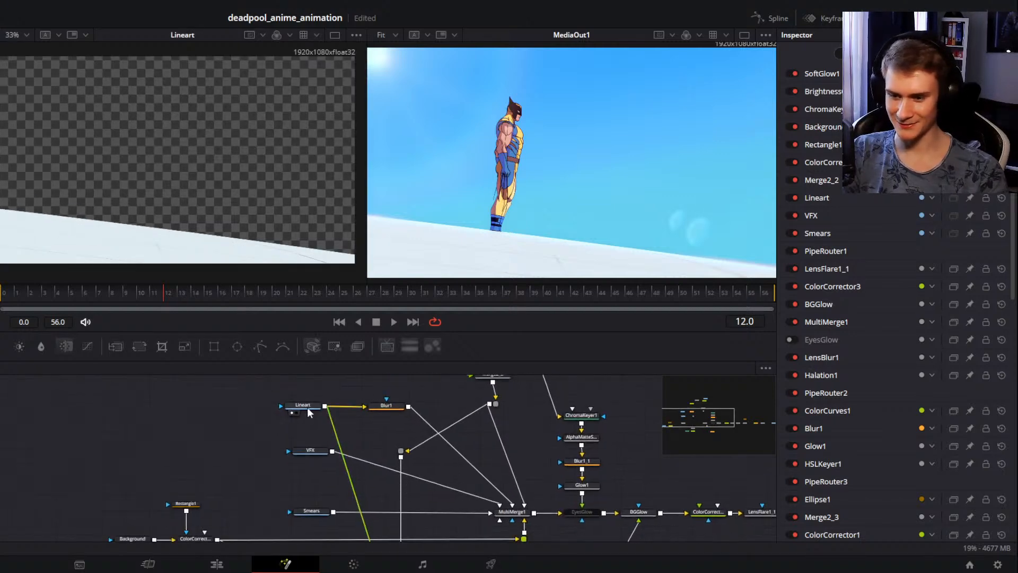
click(307, 406)
click(924, 173)
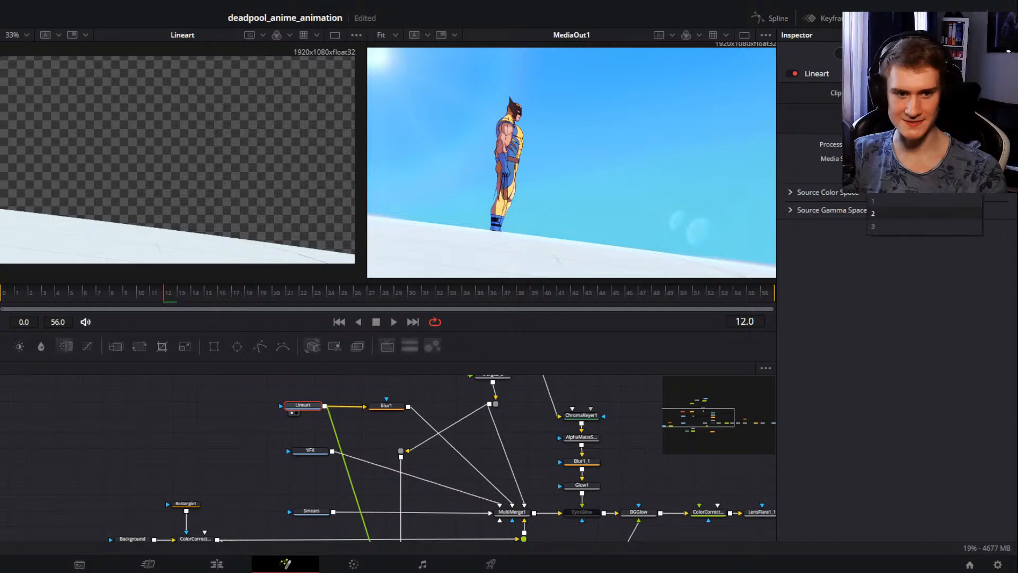
click(876, 223)
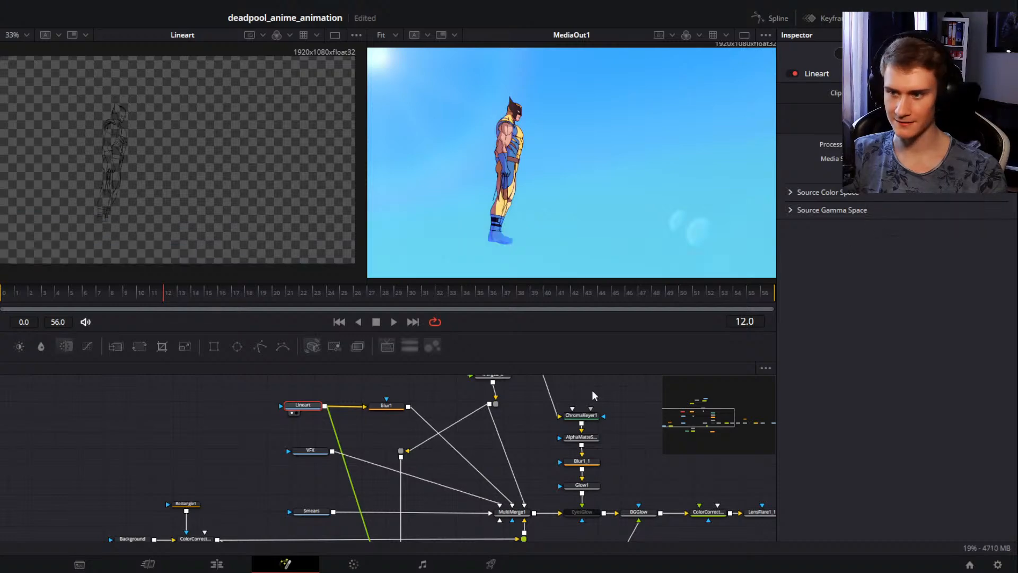
Step: Set the VFX node's source layer to 2 and view its image
click(894, 174)
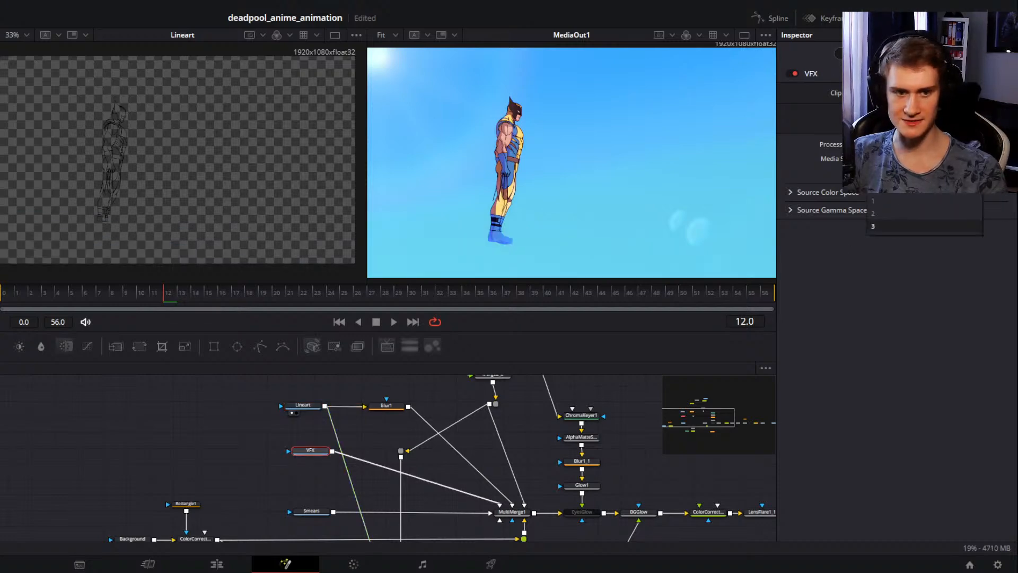
click(880, 212)
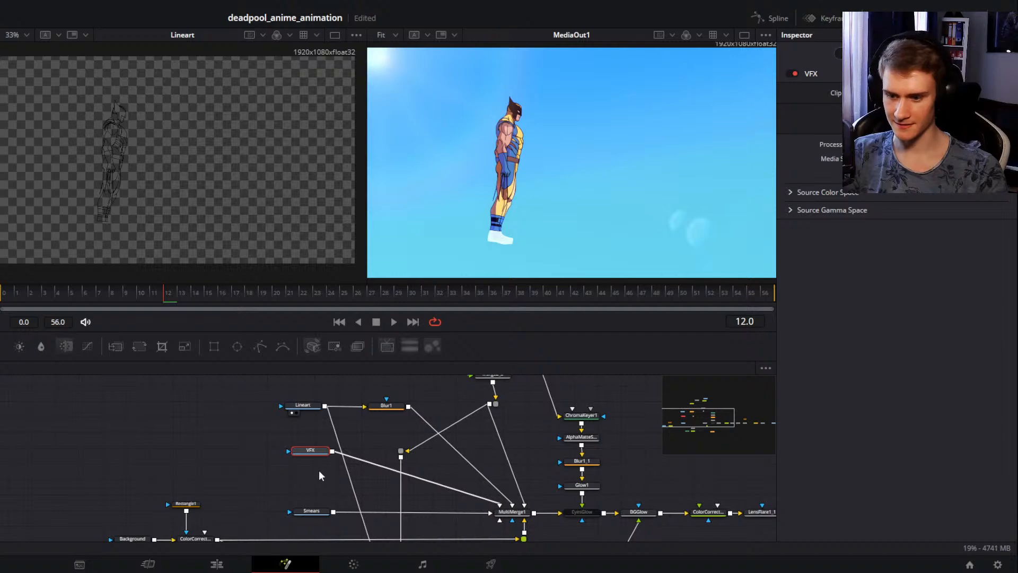
click(300, 457)
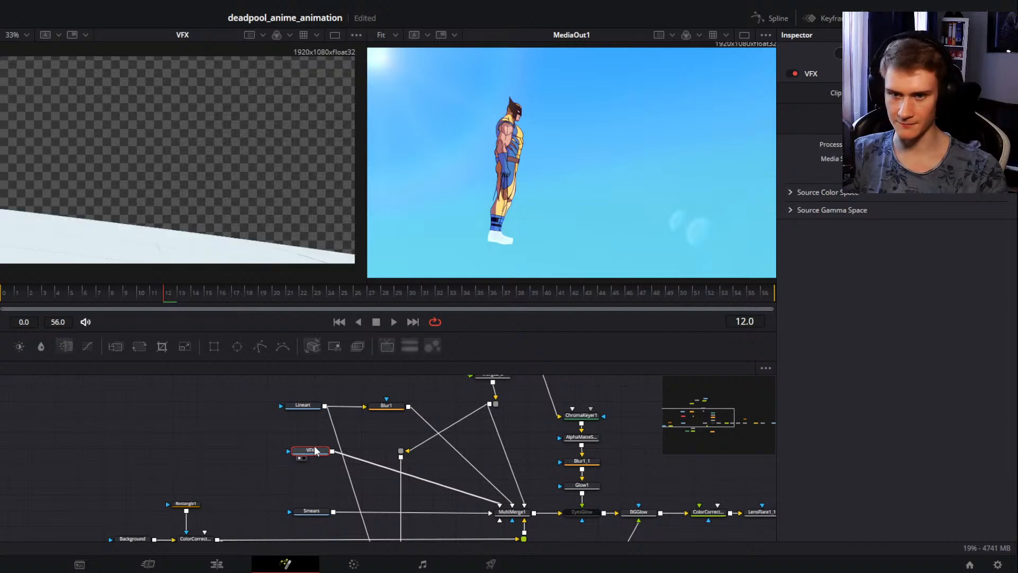
Step: View the Colors, Background, Lineart and VFX nodes in turn to check which source each one shows
drag(368, 435, 252, 514)
mouse_move(331, 427)
mouse_down()
mouse_move(304, 474)
mouse_move(350, 418)
mouse_up()
click(371, 411)
click(361, 417)
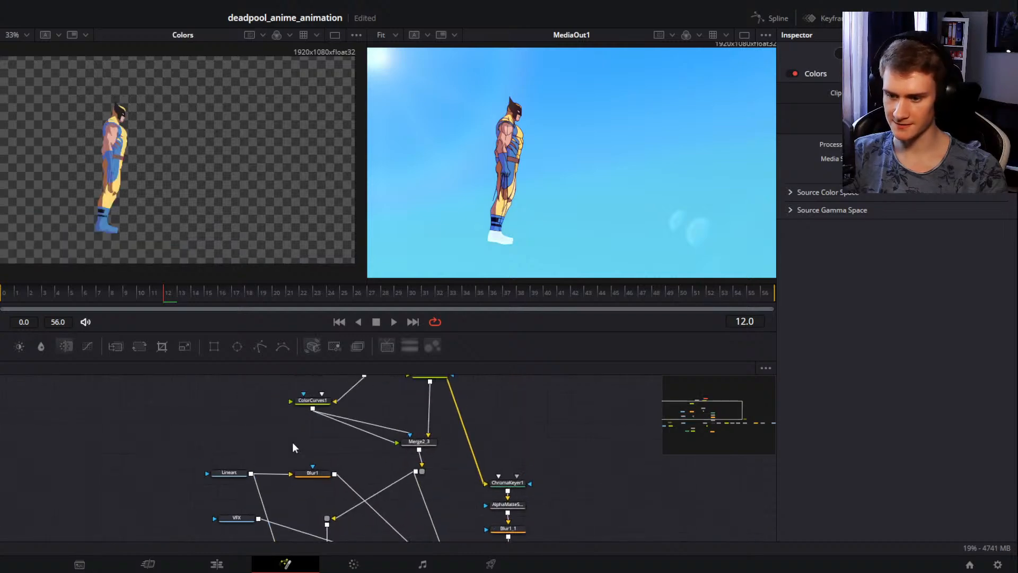
mouse_move(276, 485)
mouse_down()
mouse_move(326, 392)
mouse_move(304, 384)
mouse_move(311, 432)
mouse_move(324, 442)
mouse_move(263, 509)
mouse_up()
click(129, 425)
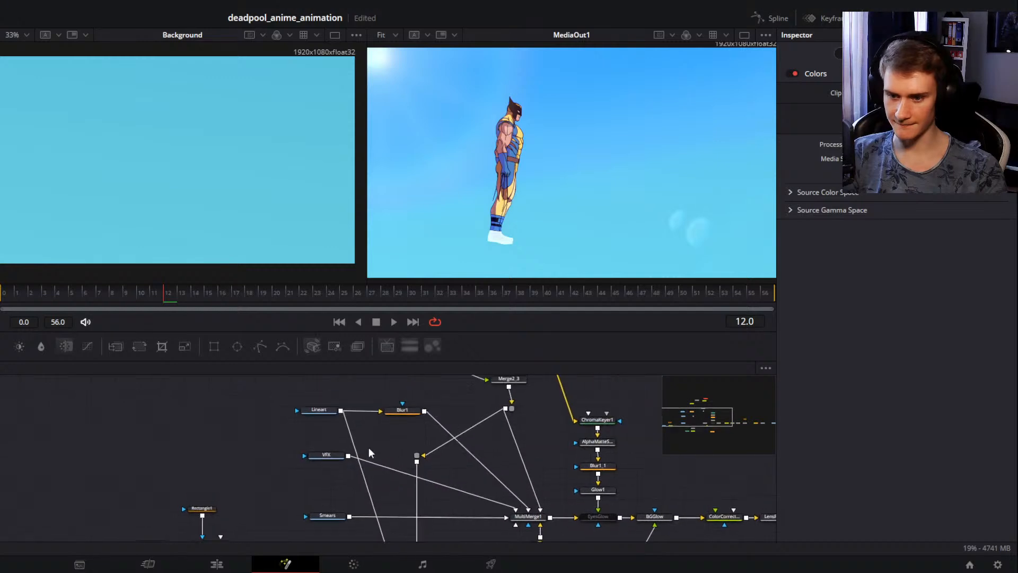
mouse_move(368, 447)
mouse_down()
mouse_move(349, 481)
mouse_move(319, 454)
mouse_up()
click(288, 453)
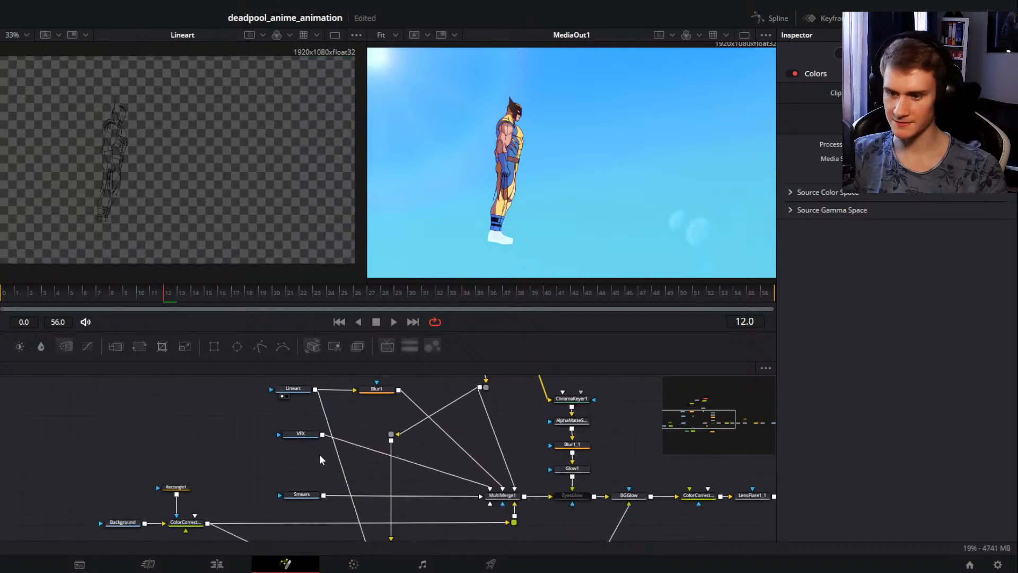
click(290, 442)
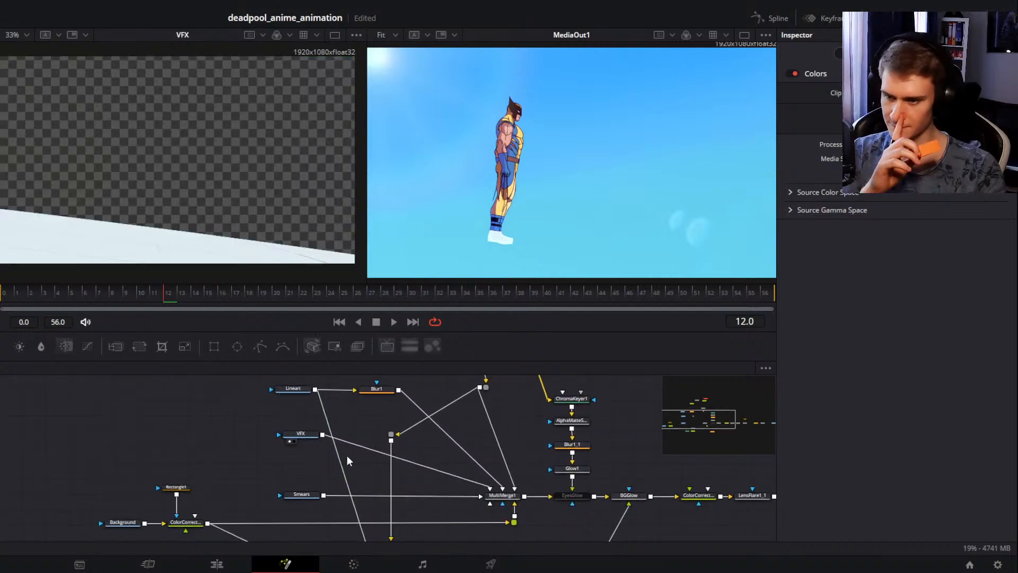
Step: View the Smears node, check its source layer options, and save the project
click(290, 502)
drag(309, 475, 325, 472)
click(324, 492)
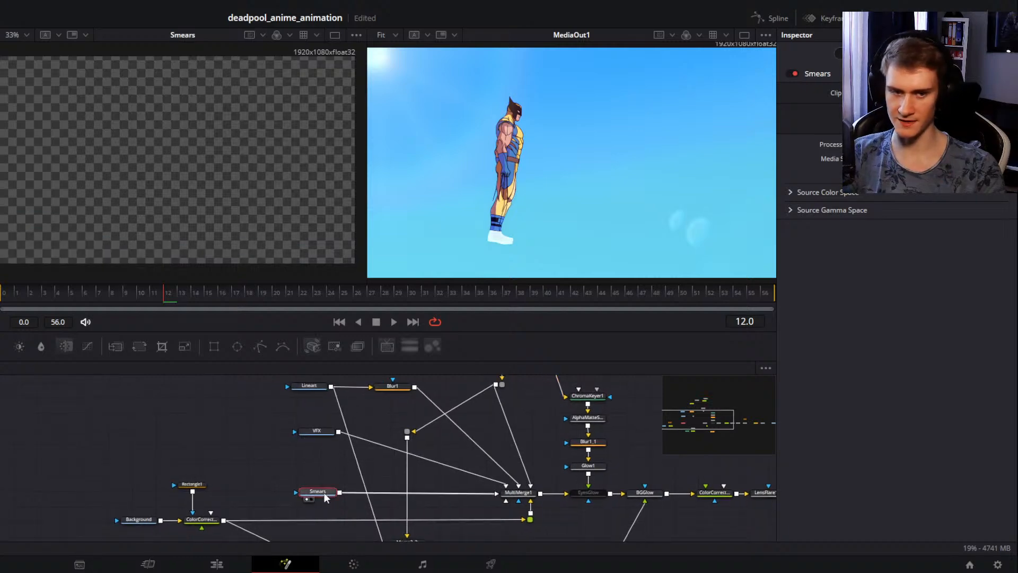
click(926, 173)
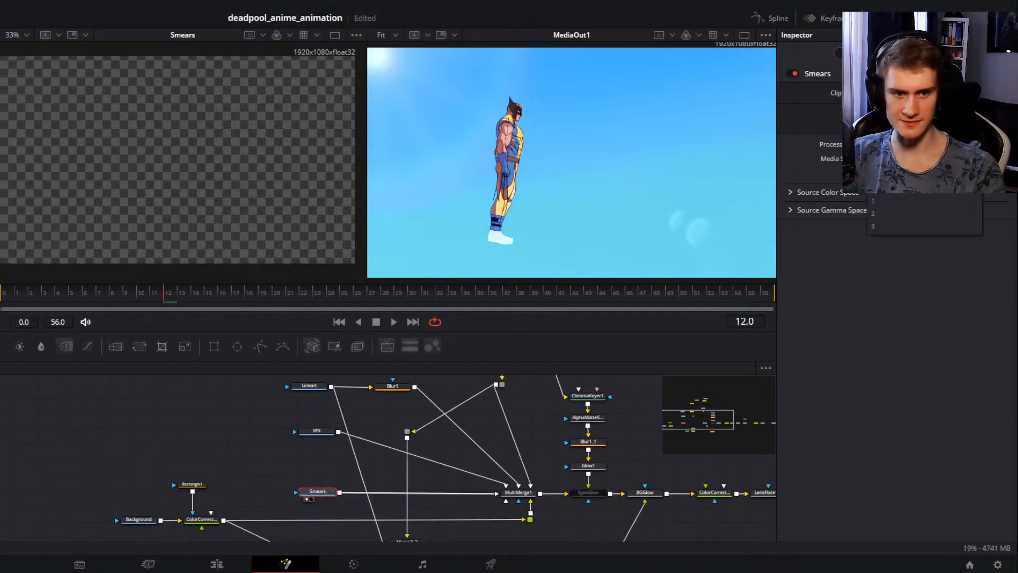
click(814, 161)
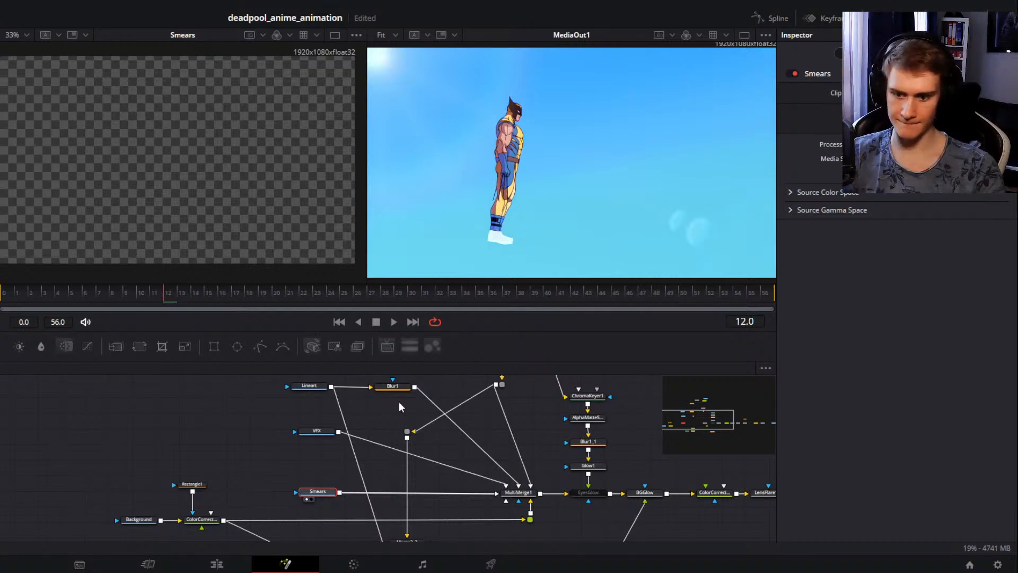
key(ctrl+s)
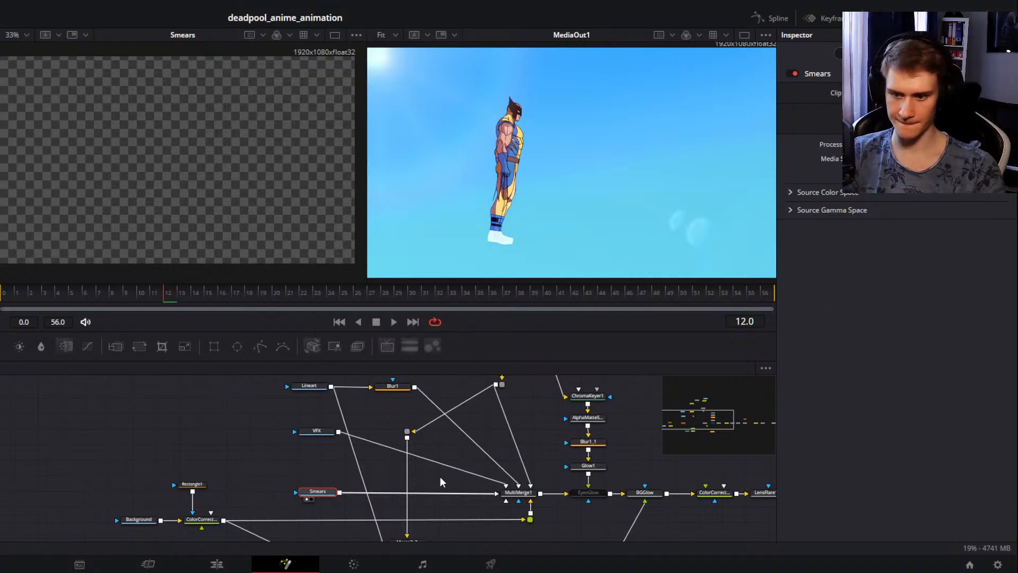
Step: Open the layer list of the MultiMerge1 node and select its VFX layer
drag(375, 454, 334, 470)
click(481, 507)
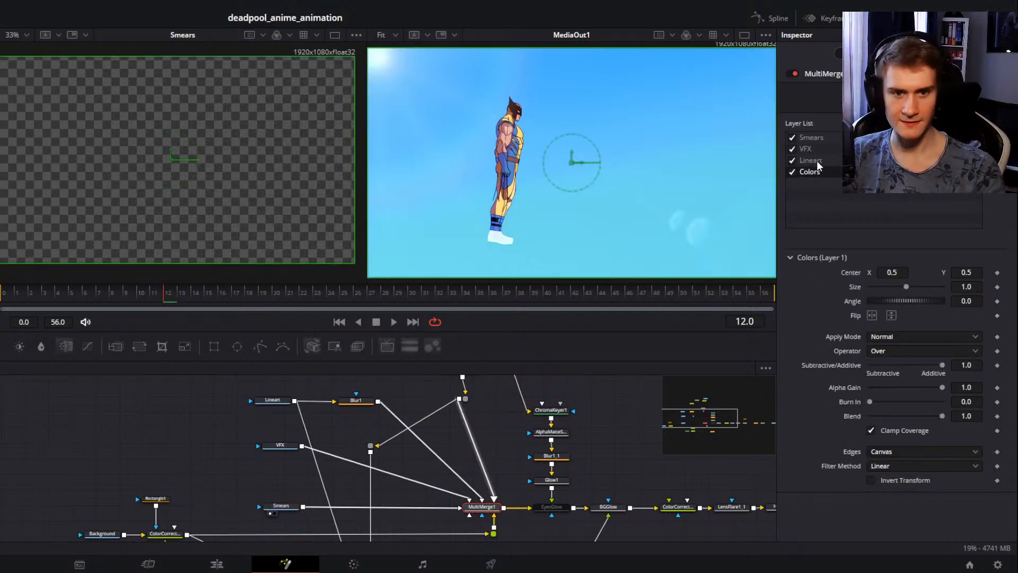
mouse_move(818, 165)
mouse_down()
mouse_move(818, 150)
mouse_move(810, 159)
mouse_up()
click(818, 149)
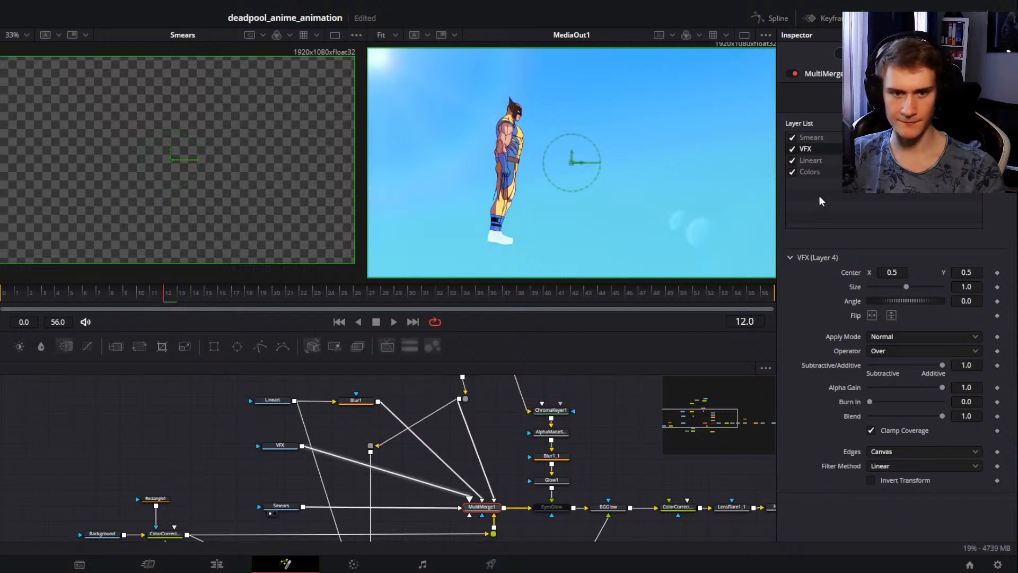
Step: Toggle MultiMerge1's Lineart and Colors layers off and back on, and inspect the Wolverine figure up close in the MediaOut1 viewer
click(792, 161)
click(792, 162)
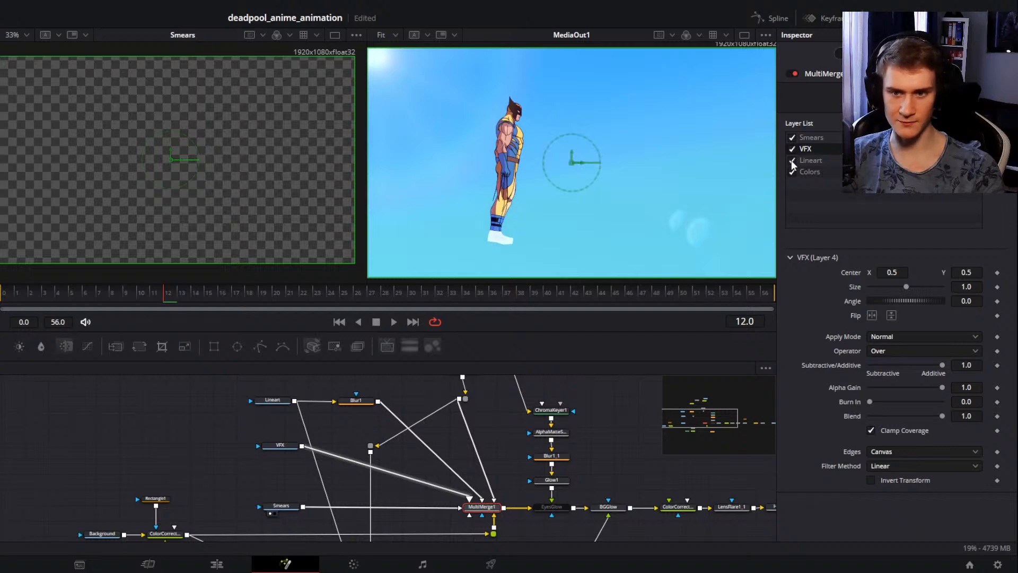
click(792, 161)
click(793, 161)
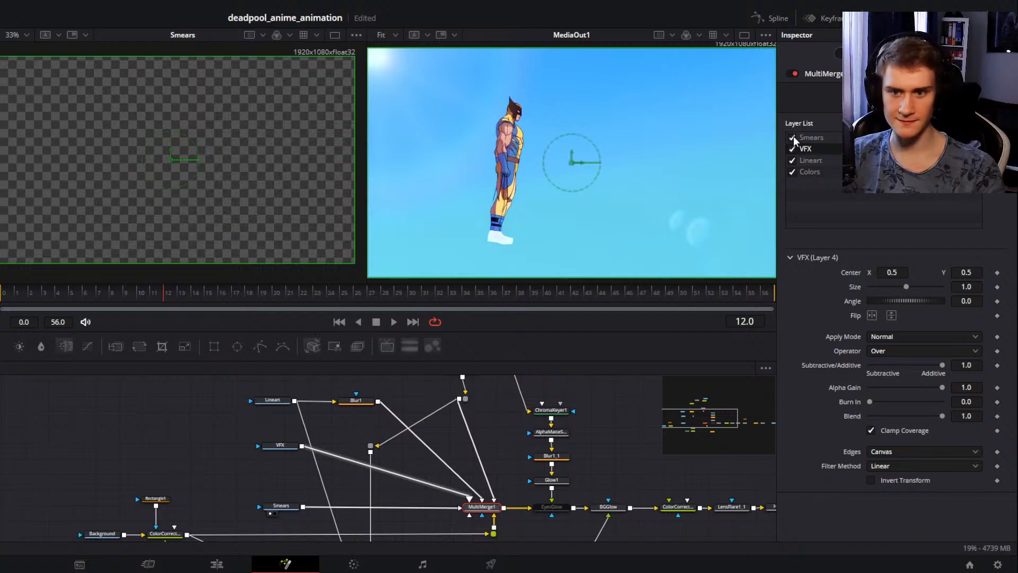
click(792, 172)
click(792, 172)
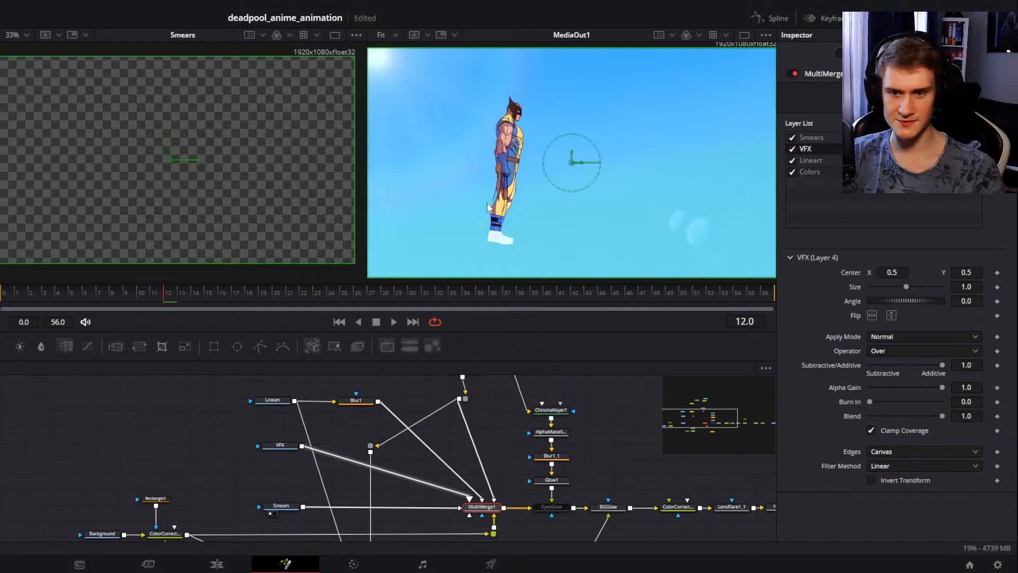
scroll(513, 151, up, 6)
drag(551, 133, 584, 230)
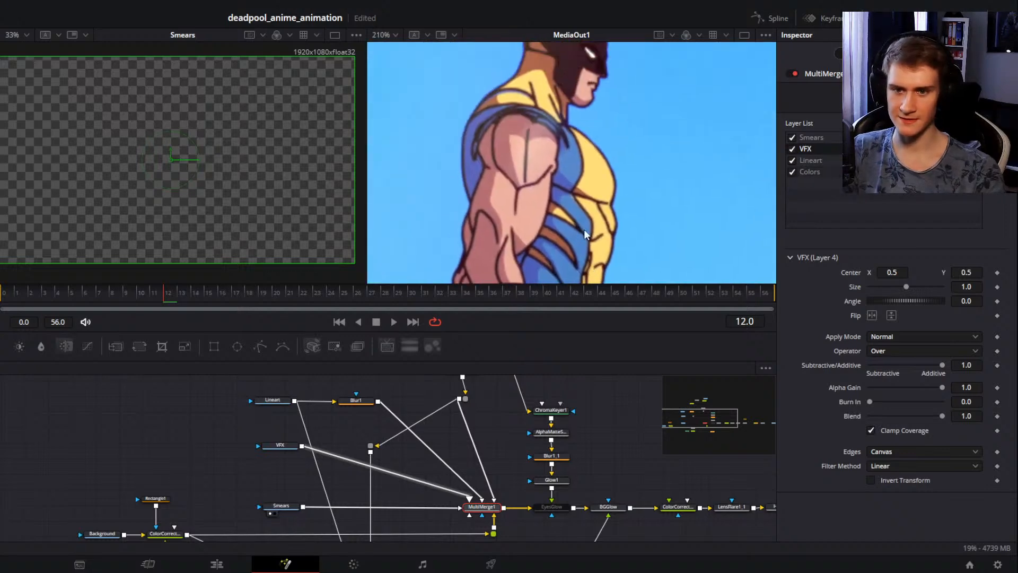
scroll(585, 234, down, 8)
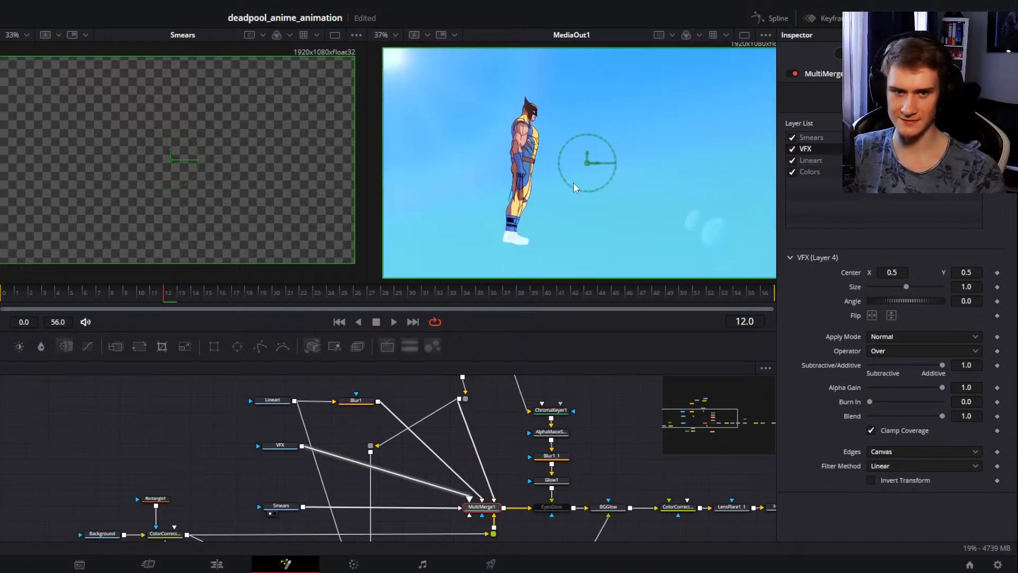
drag(574, 182, 556, 185)
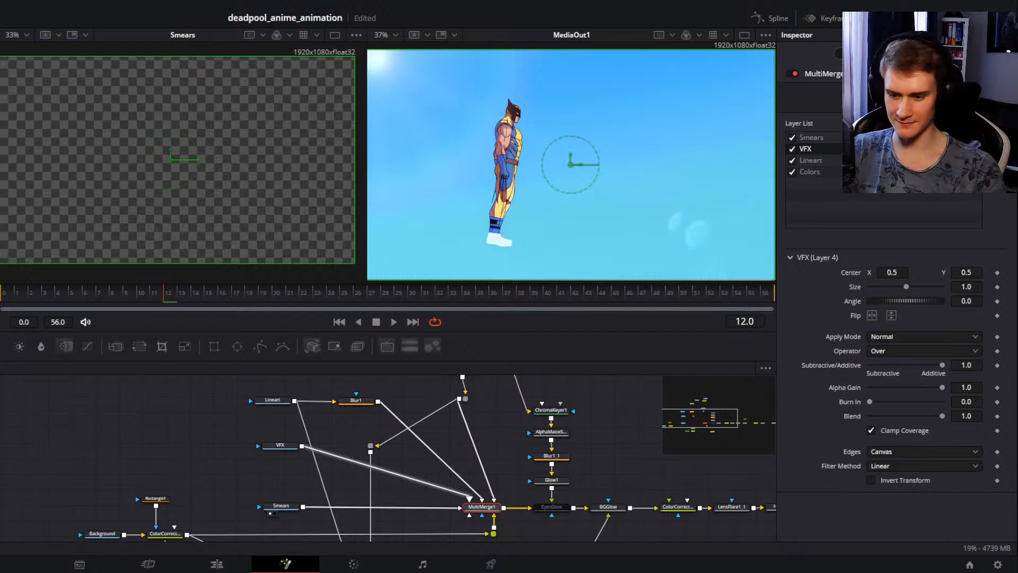
Step: On the Edit page, disable Fusion Clip 1 to compare the unprocessed Wolverine render up close, and re-enable the clip
click(217, 563)
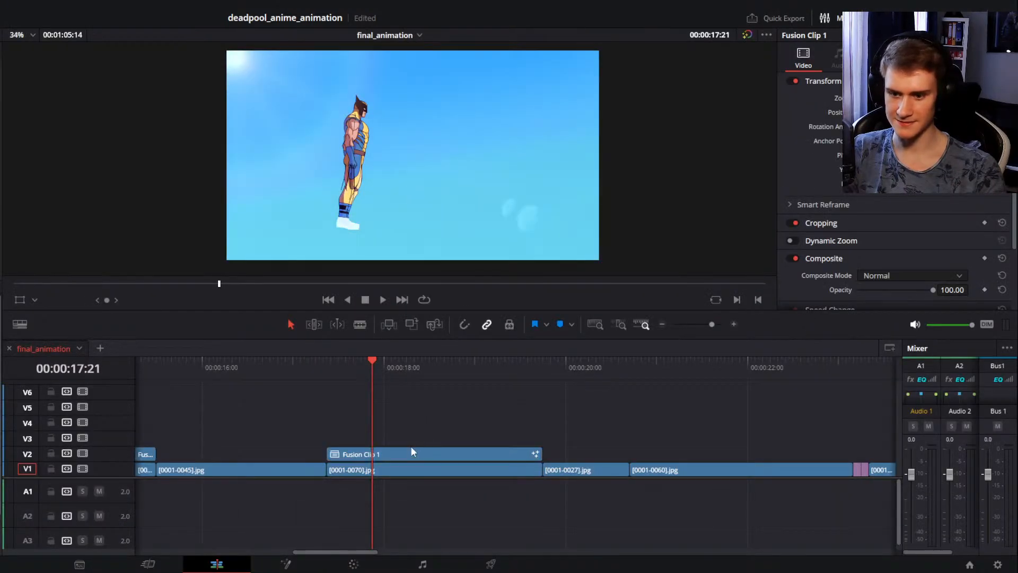
click(414, 448)
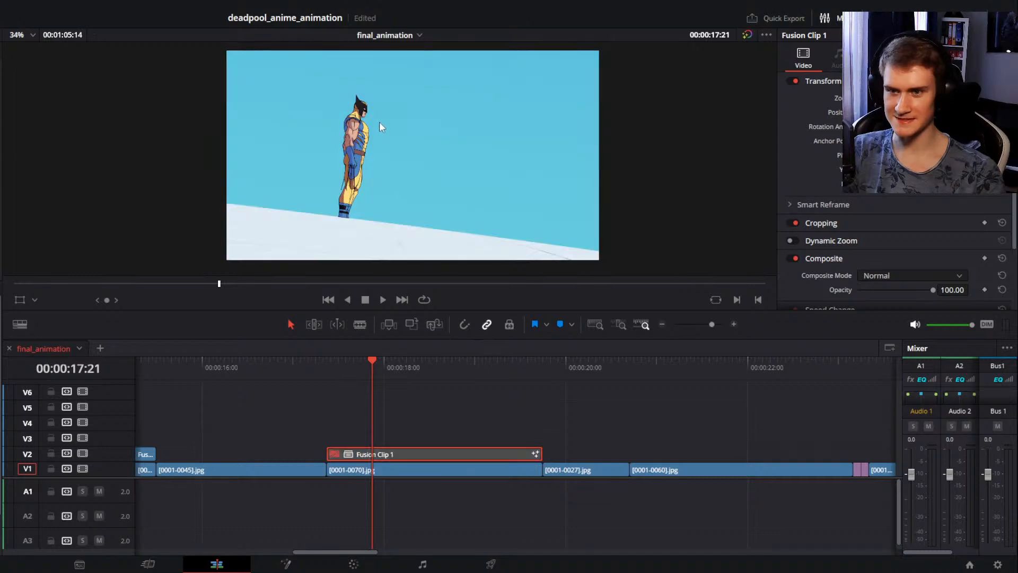
scroll(372, 126, up, 6)
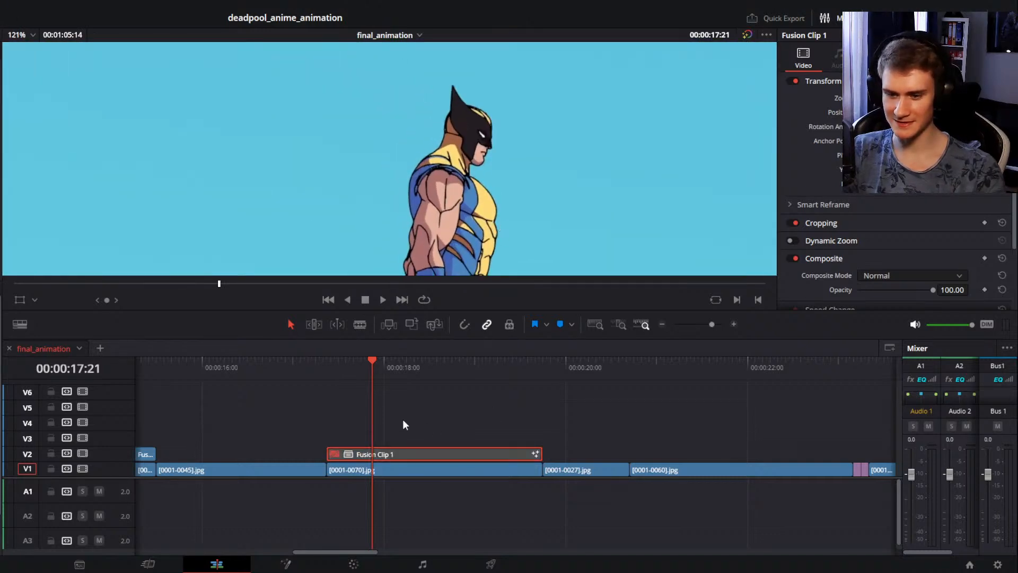
scroll(430, 131, down, 6)
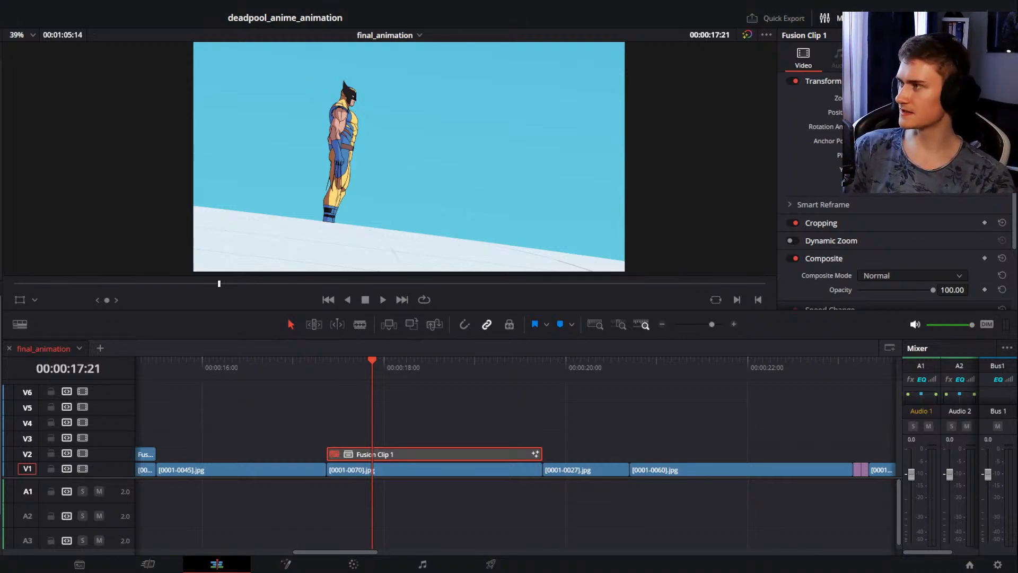
click(477, 422)
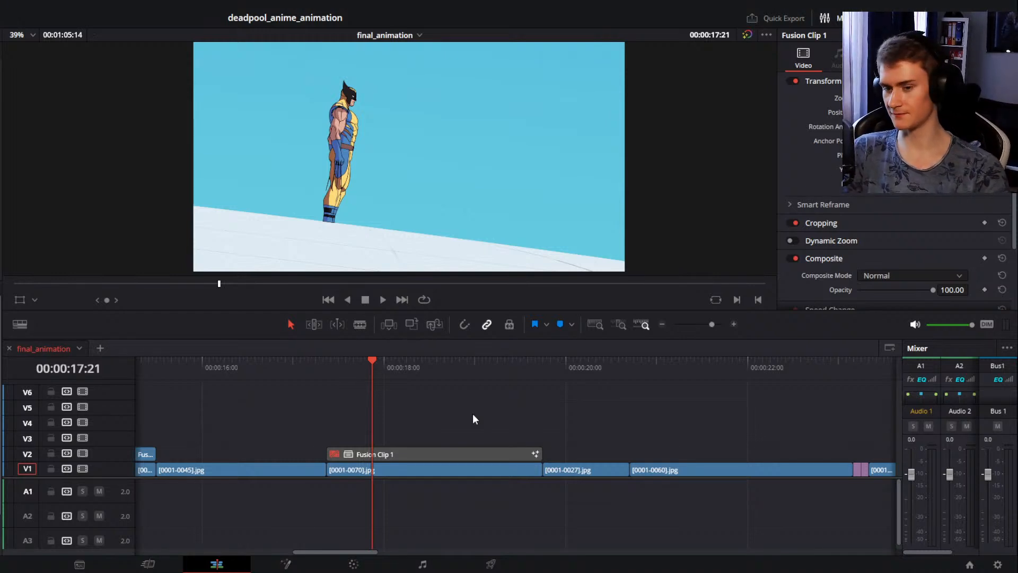
click(440, 454)
key(d)
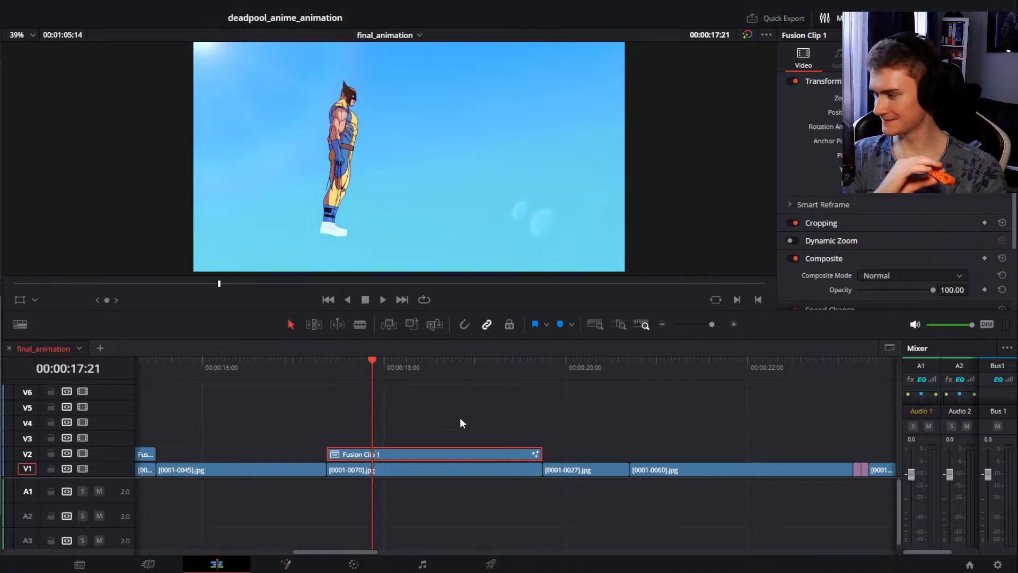
click(460, 422)
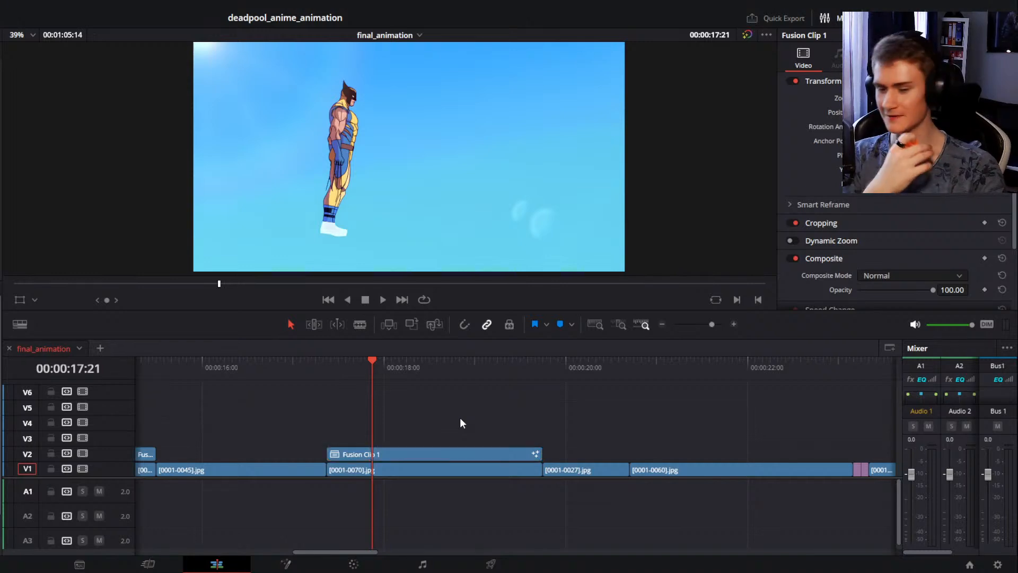